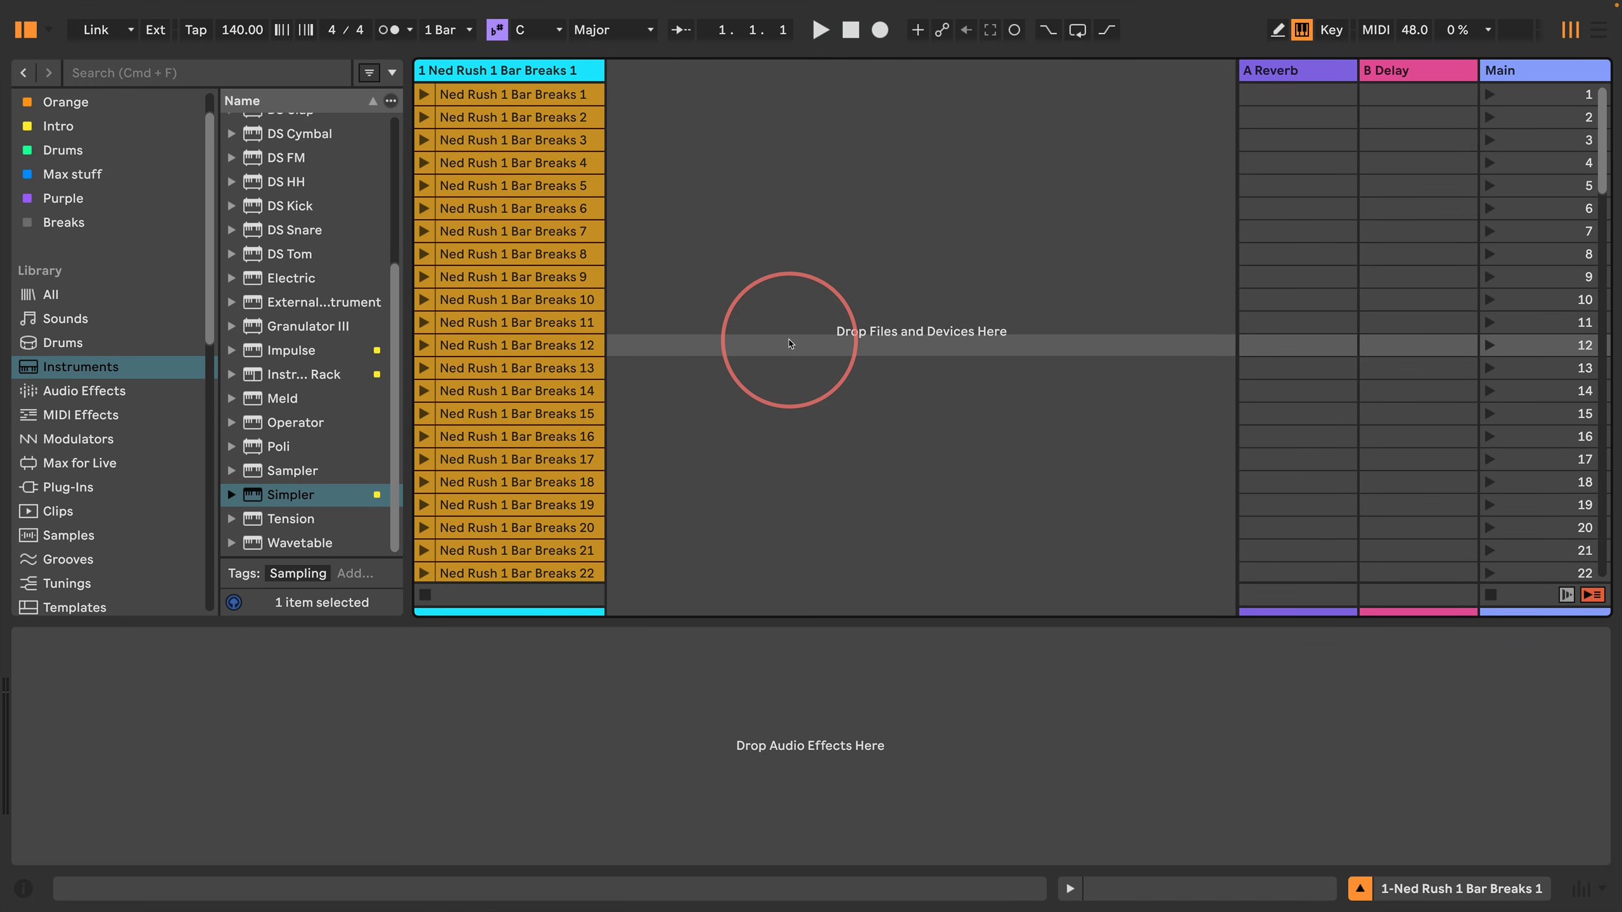
Step: Set the global launch quantization to None and launch the Ned Rush 1 Bar Breaks 2 clip
left_click(447, 29)
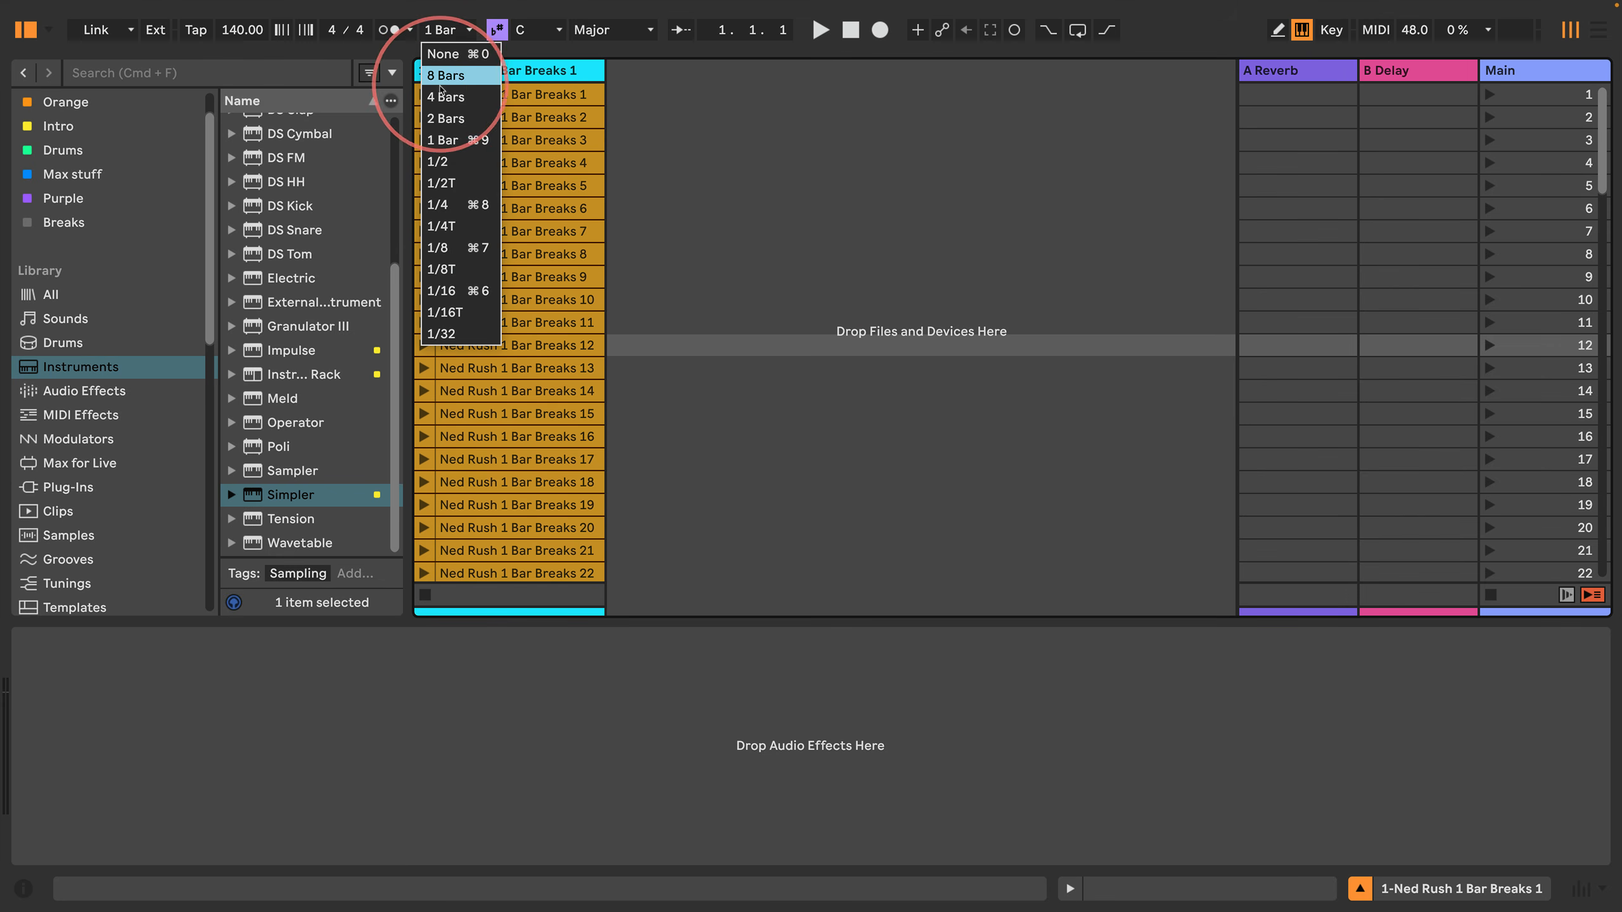
left_click(442, 54)
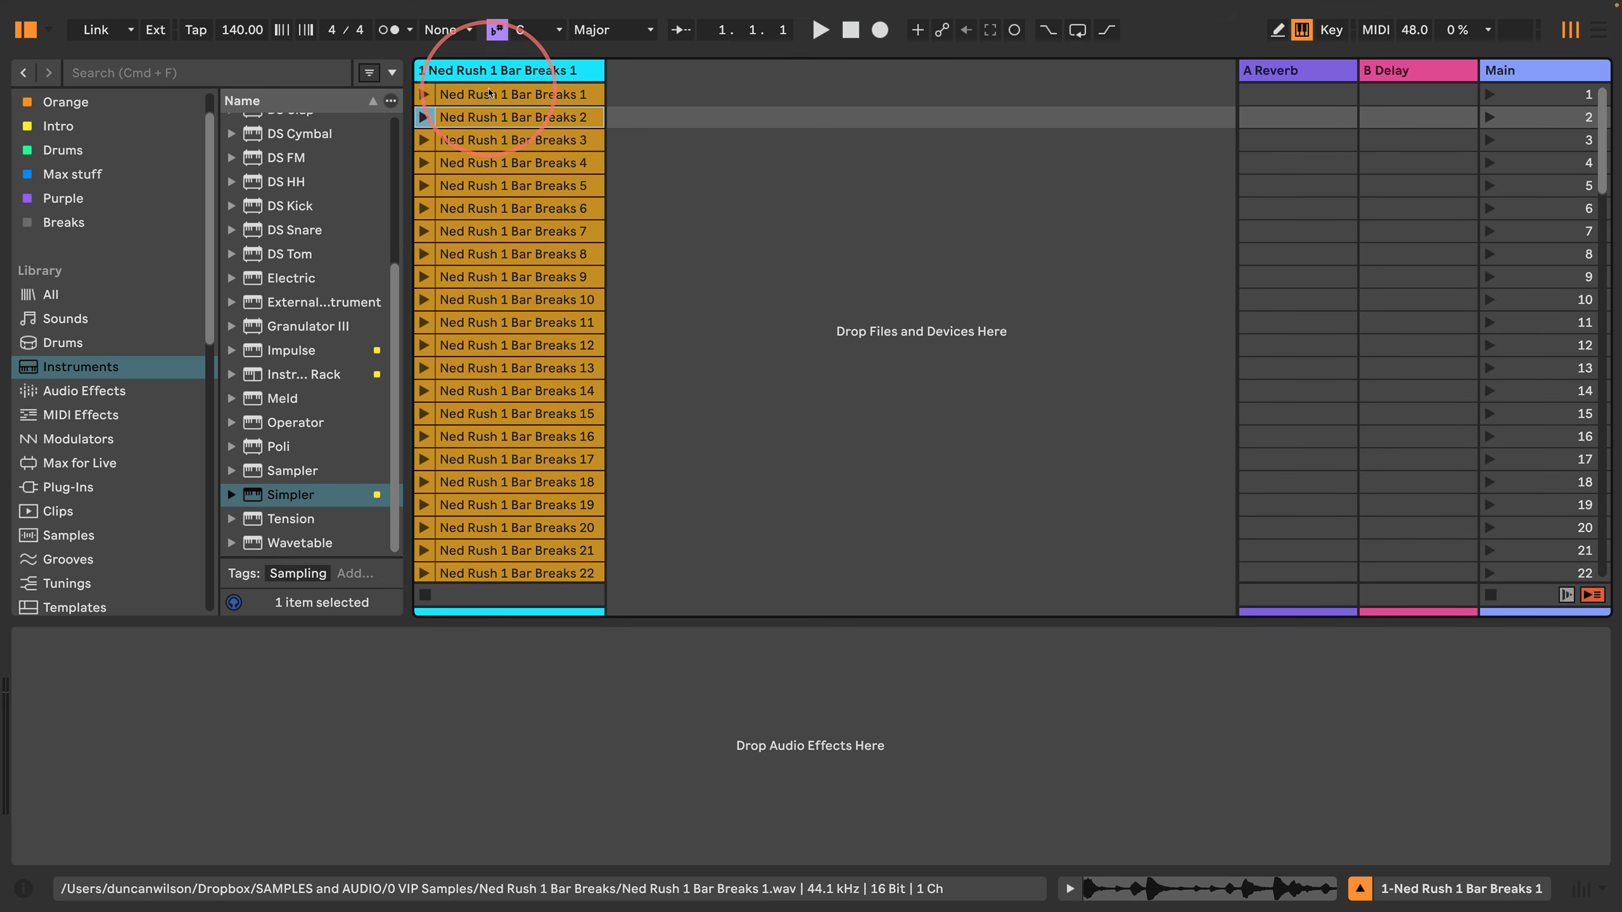
key("Return")
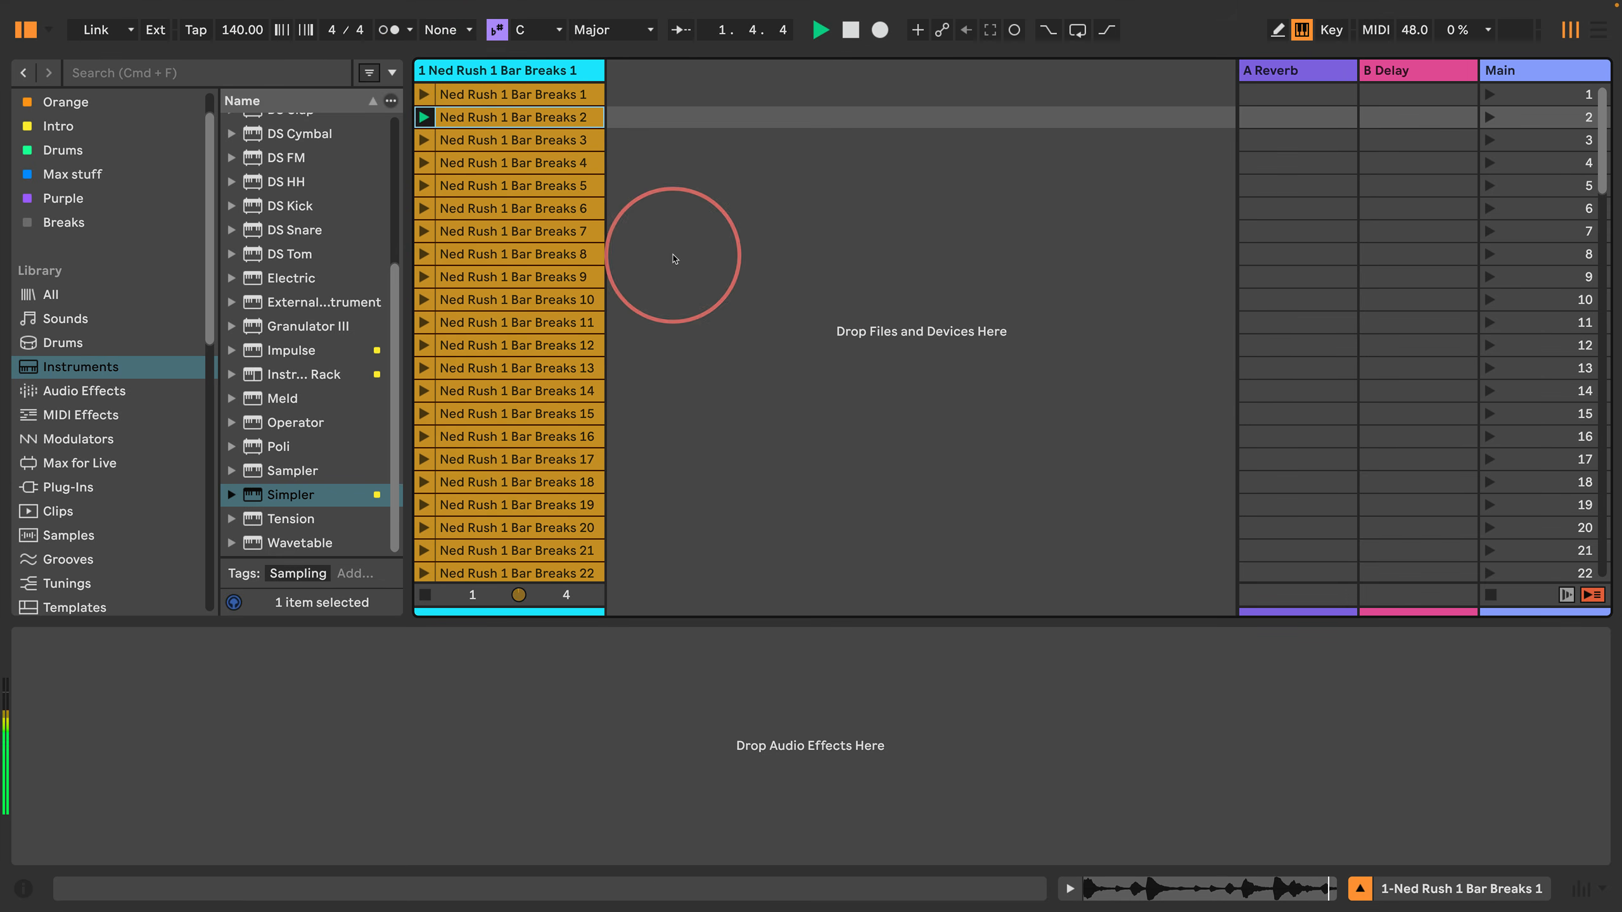
Step: Load Simpler on a new track with the Ned Rush 1 Bar Breaks 2 clip, sliced by Beat at a 1/8 division
left_click_drag(272, 493, 676, 269)
left_click_drag(565, 119, 397, 711)
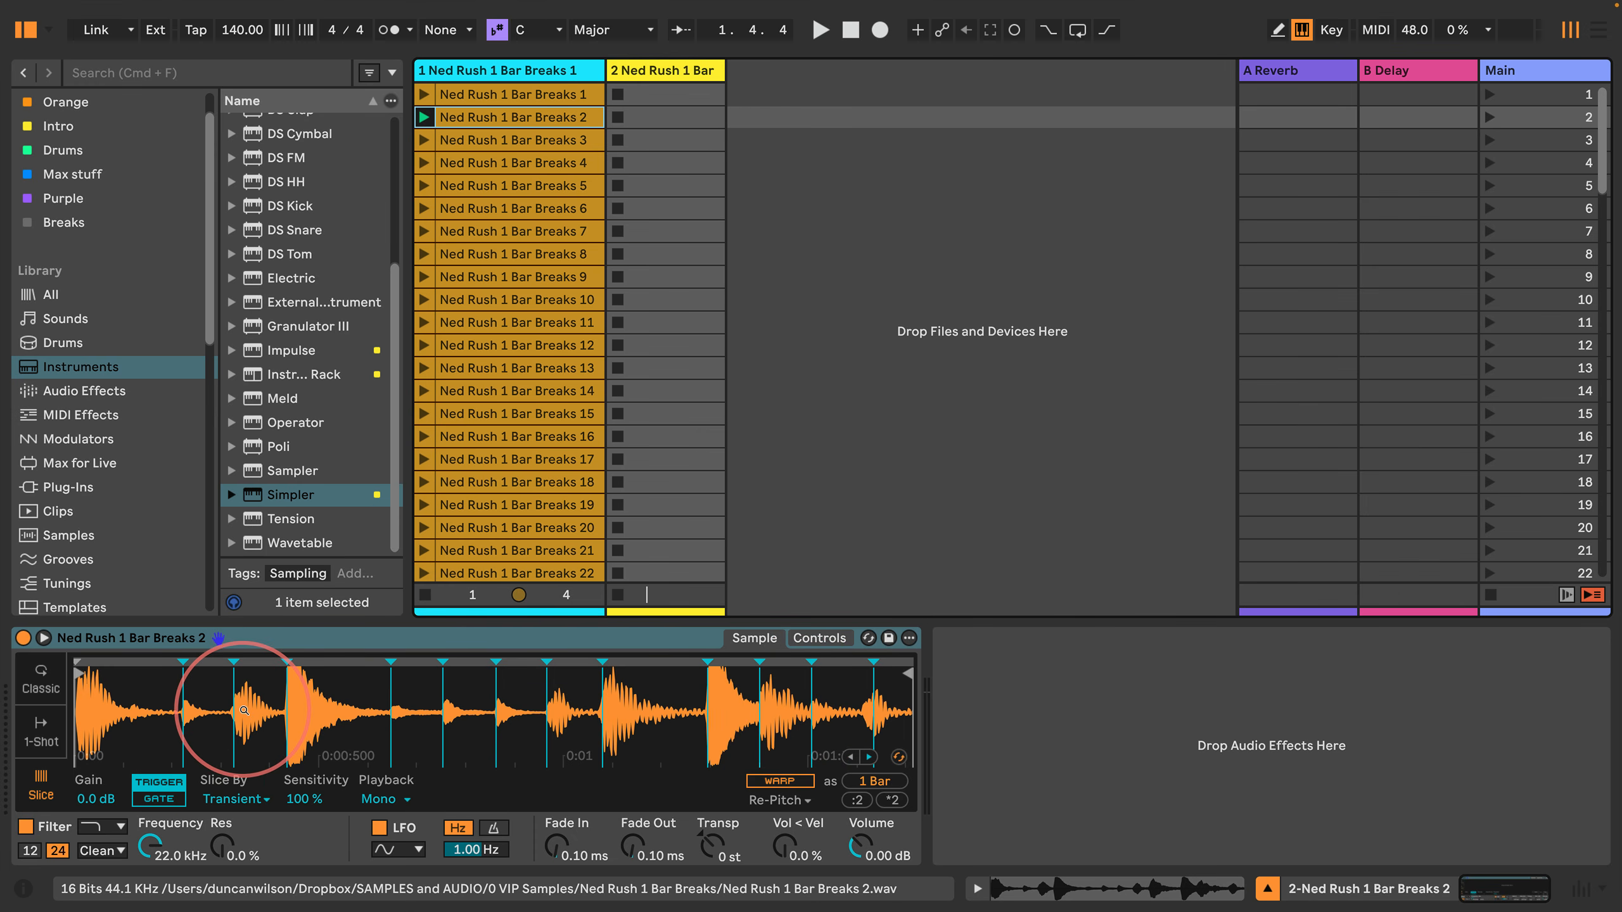
left_click(234, 799)
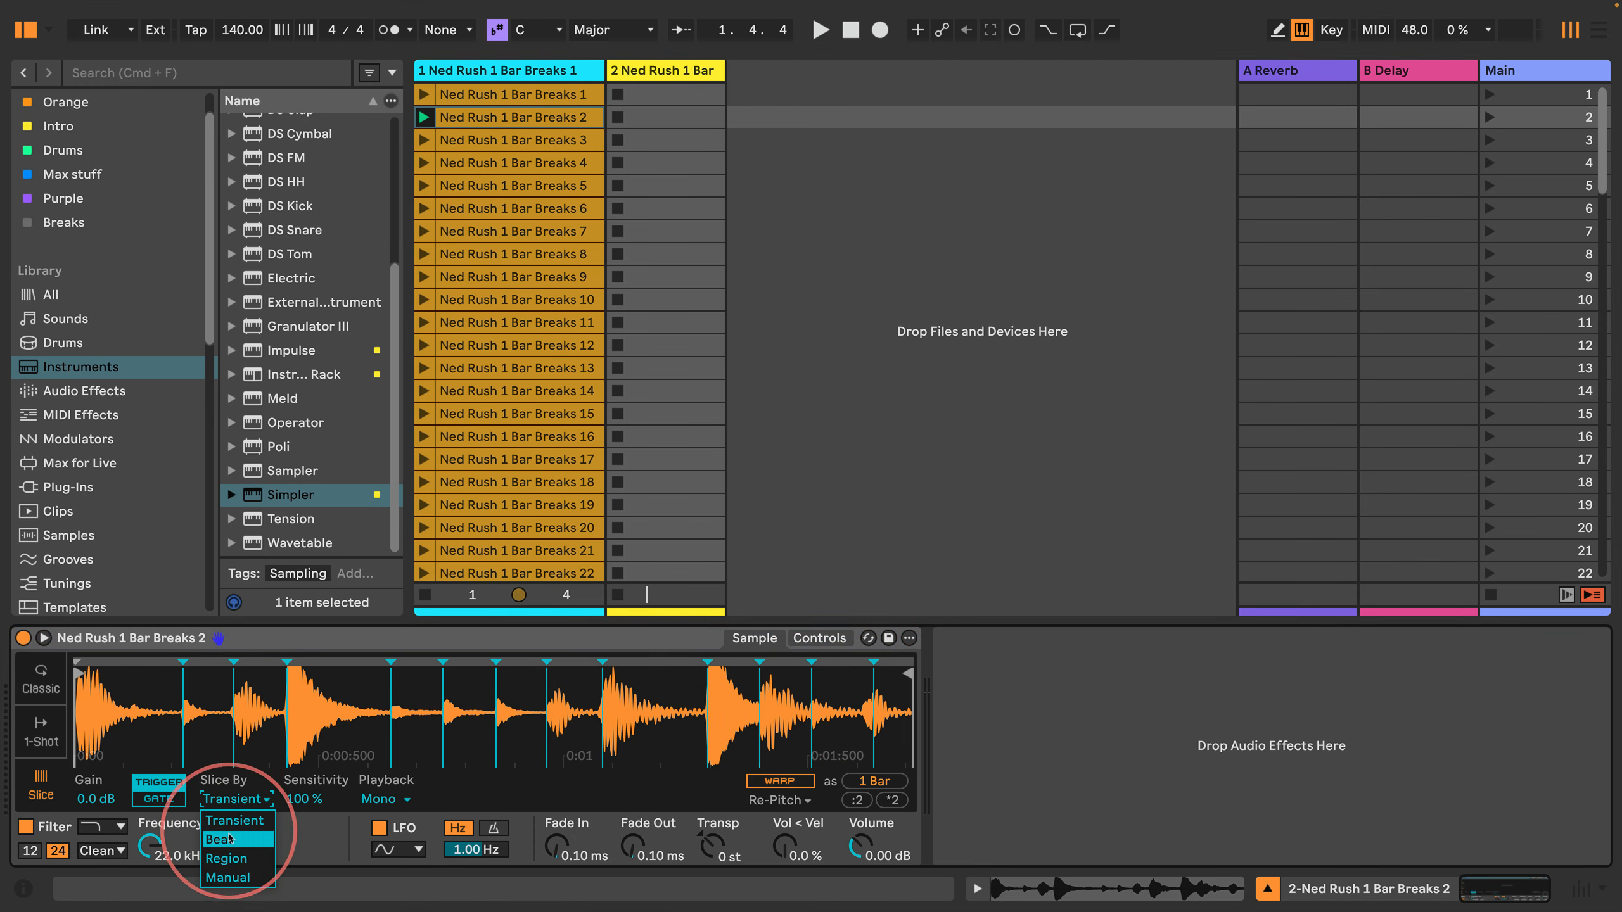
left_click(230, 839)
left_click(300, 799)
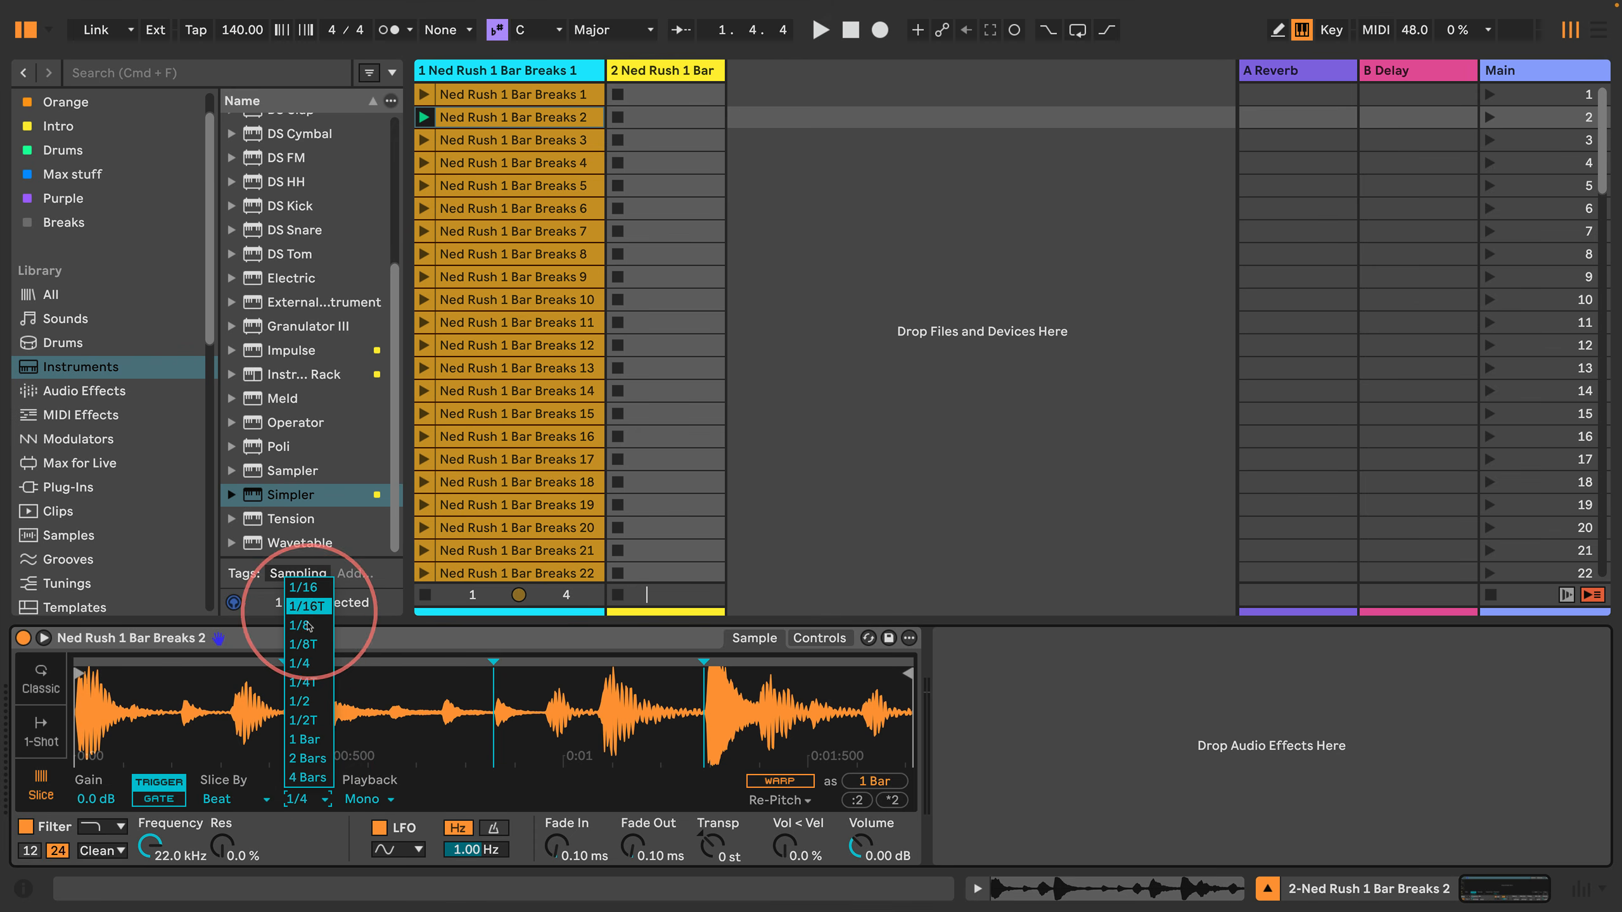
left_click(307, 626)
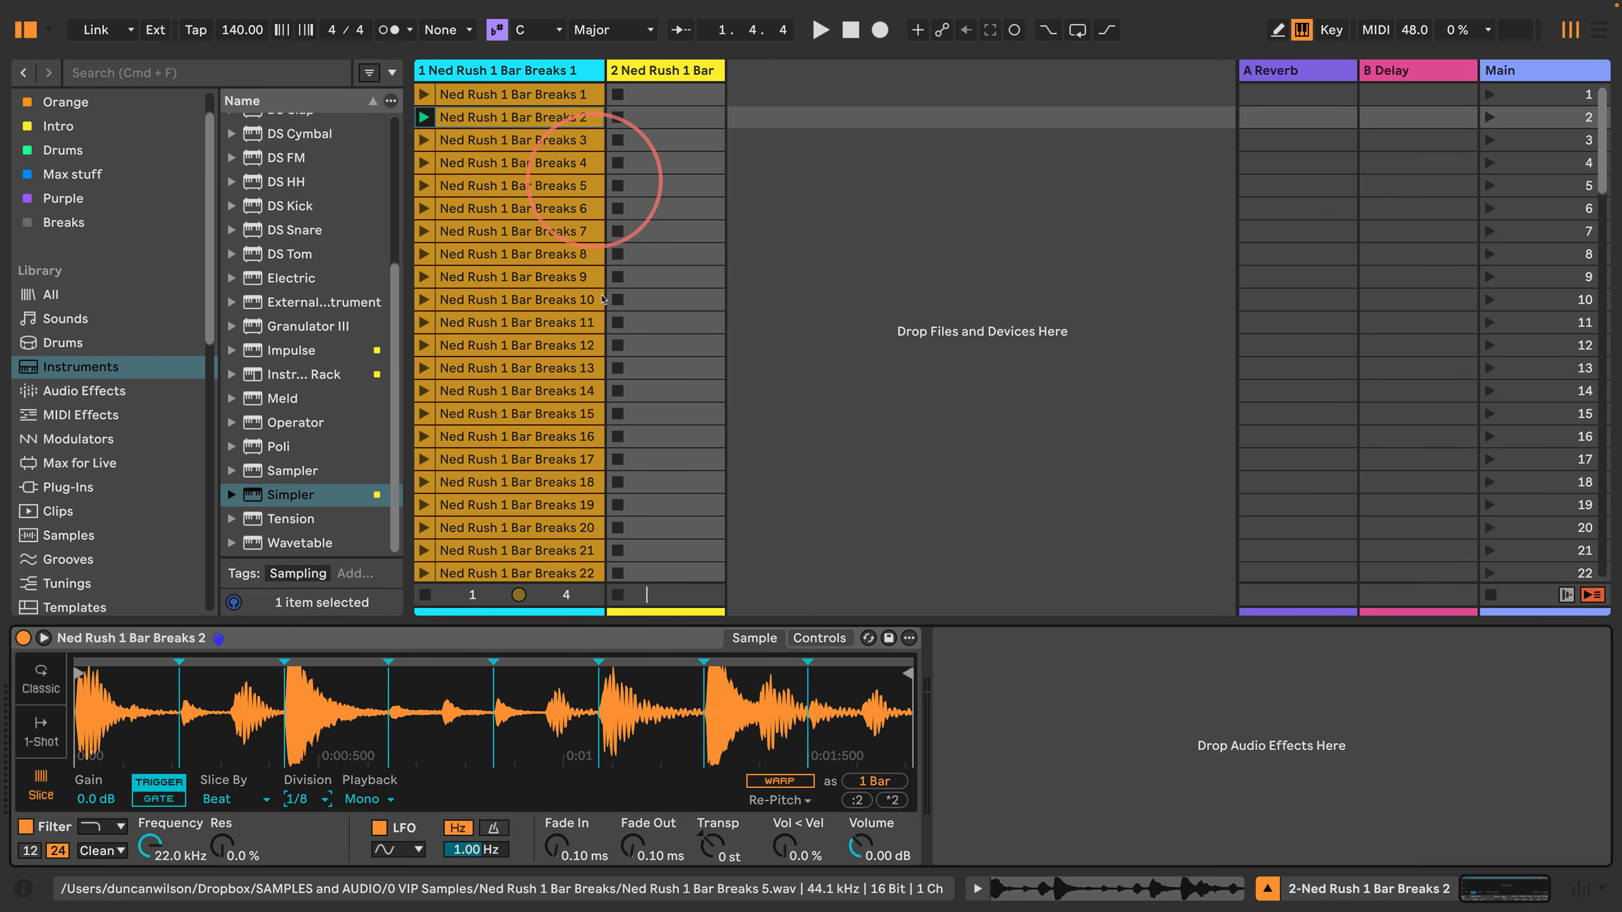
Step: Stop all clips and create an empty MIDI clip in the first slot of the Simpler track, with its editor enlarged
left_click(1491, 594)
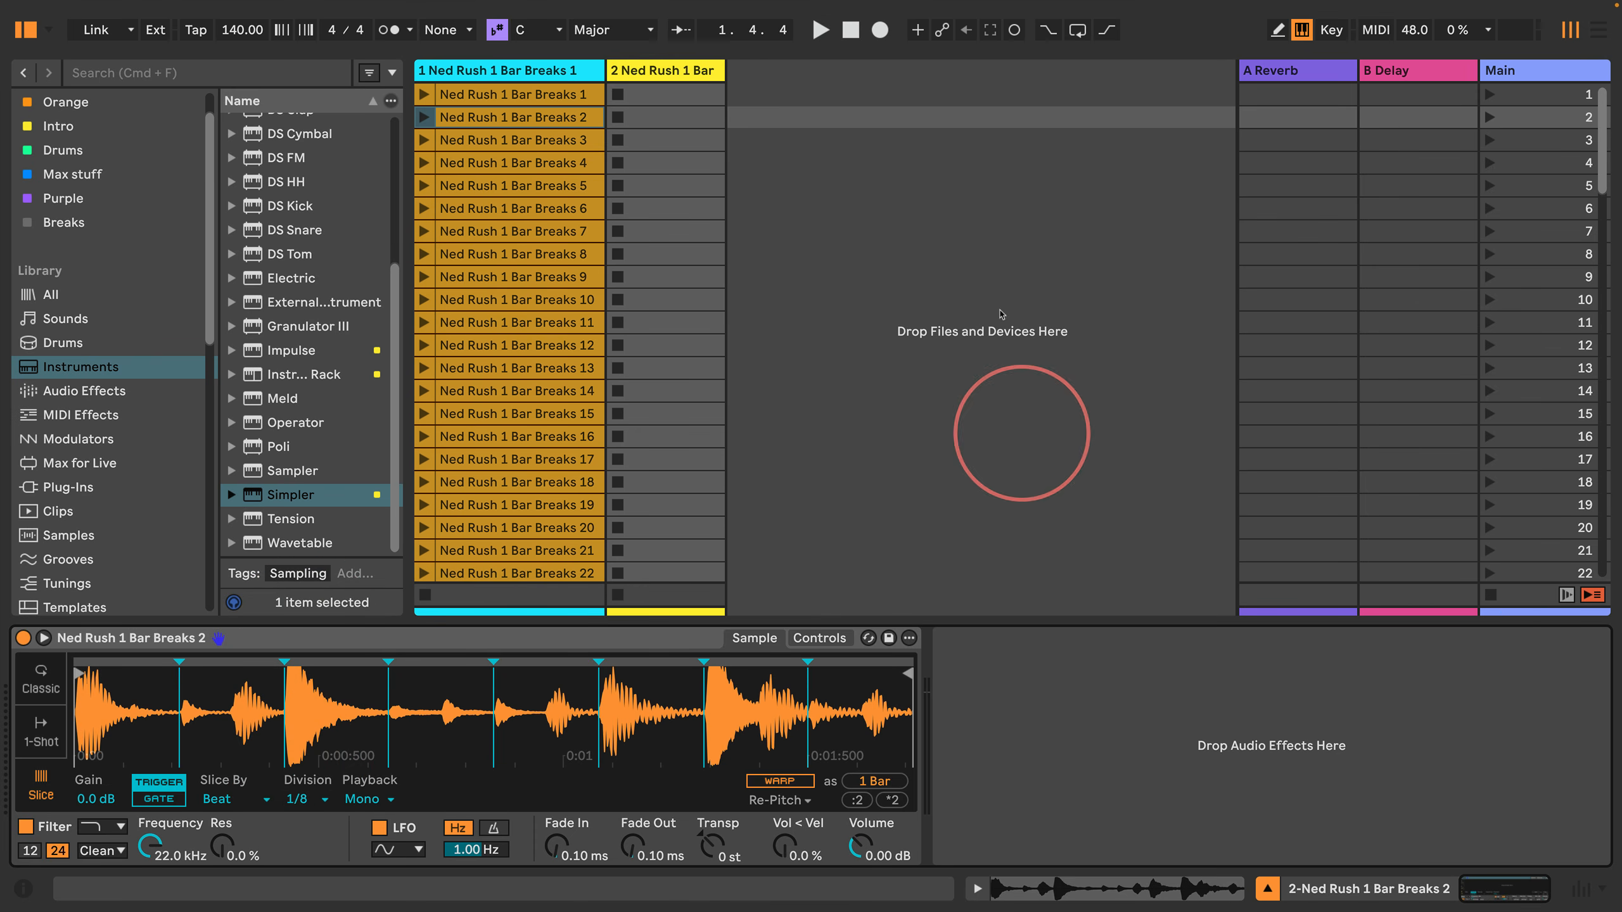
double_click(651, 93)
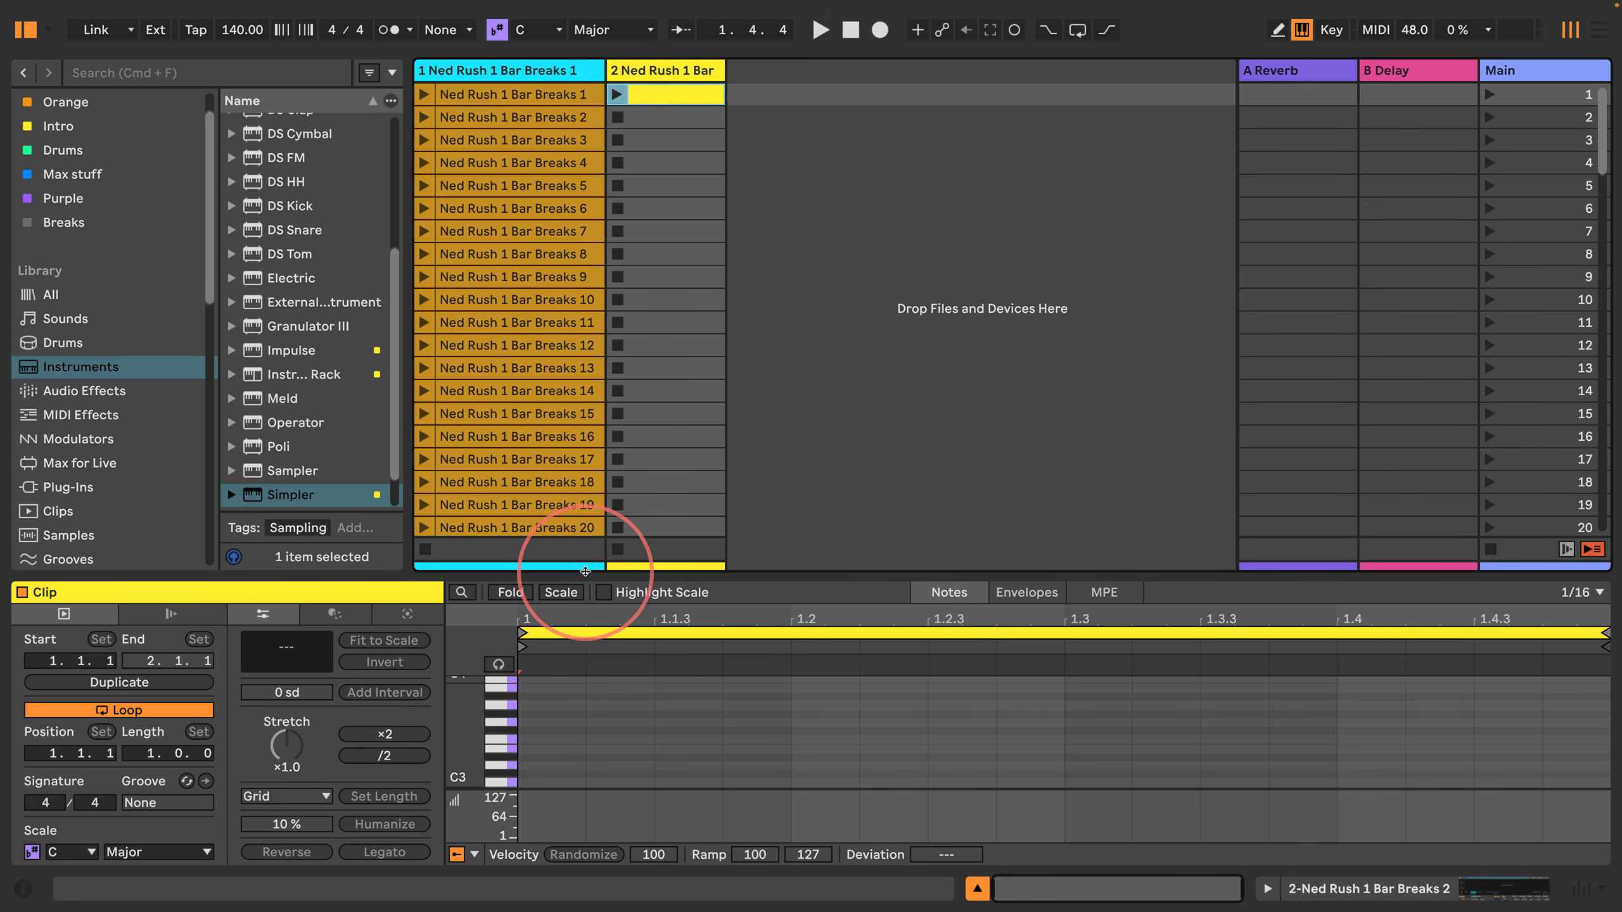
left_click_drag(585, 571, 575, 219)
Step: Enable note preview in the clip editor and set the clip grid to 1/8
left_click(498, 308)
left_click(653, 540)
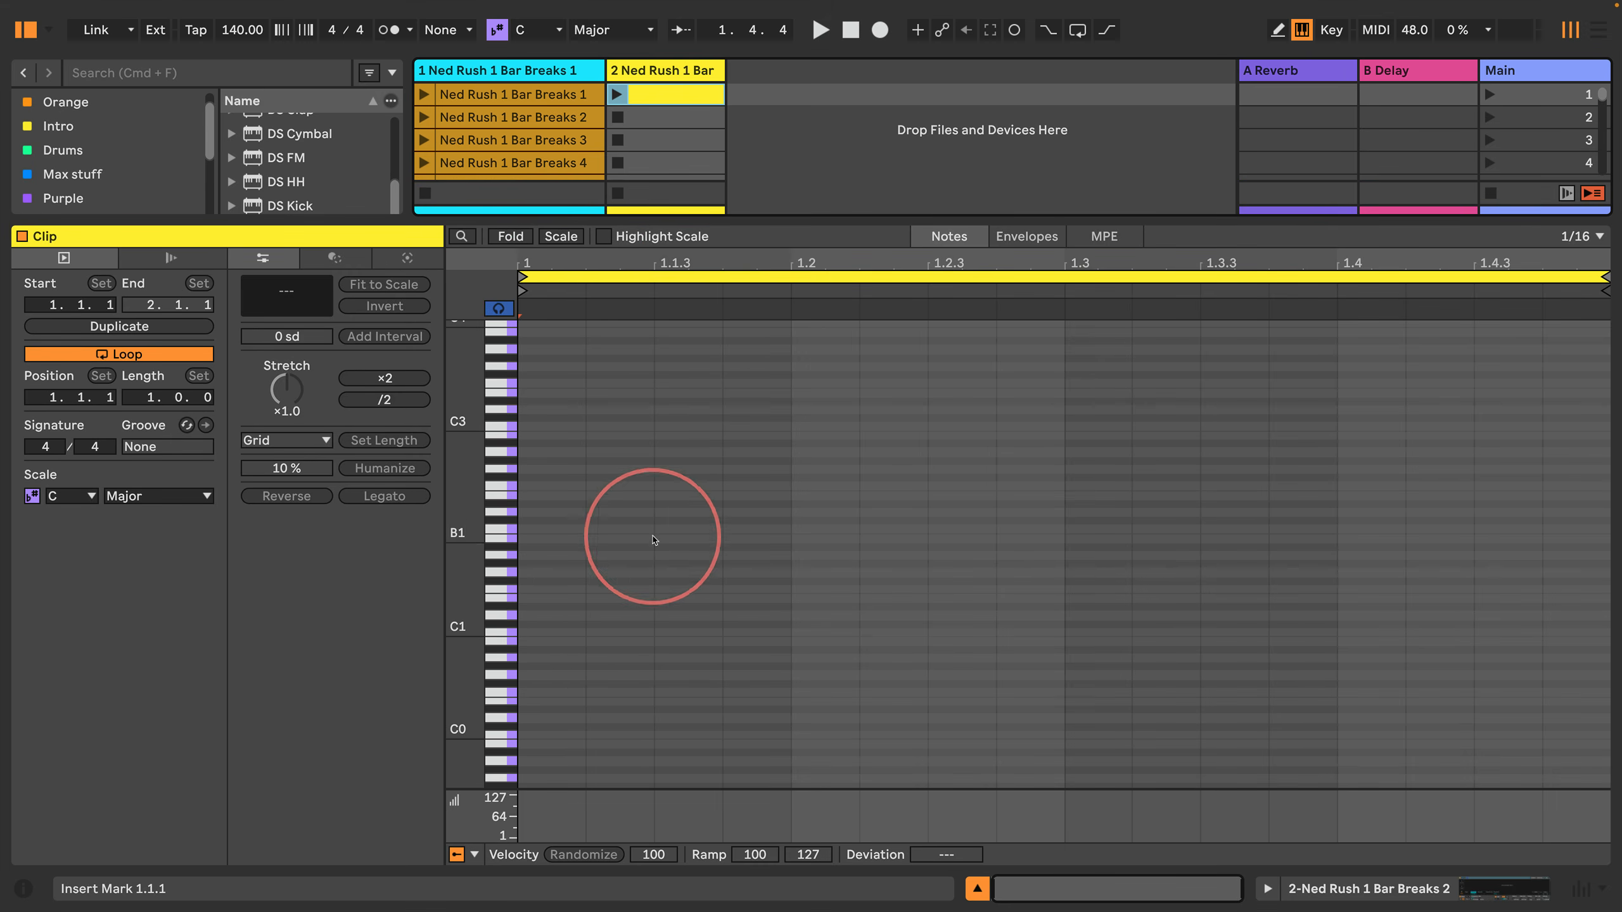
right_click(653, 540)
left_click(800, 754)
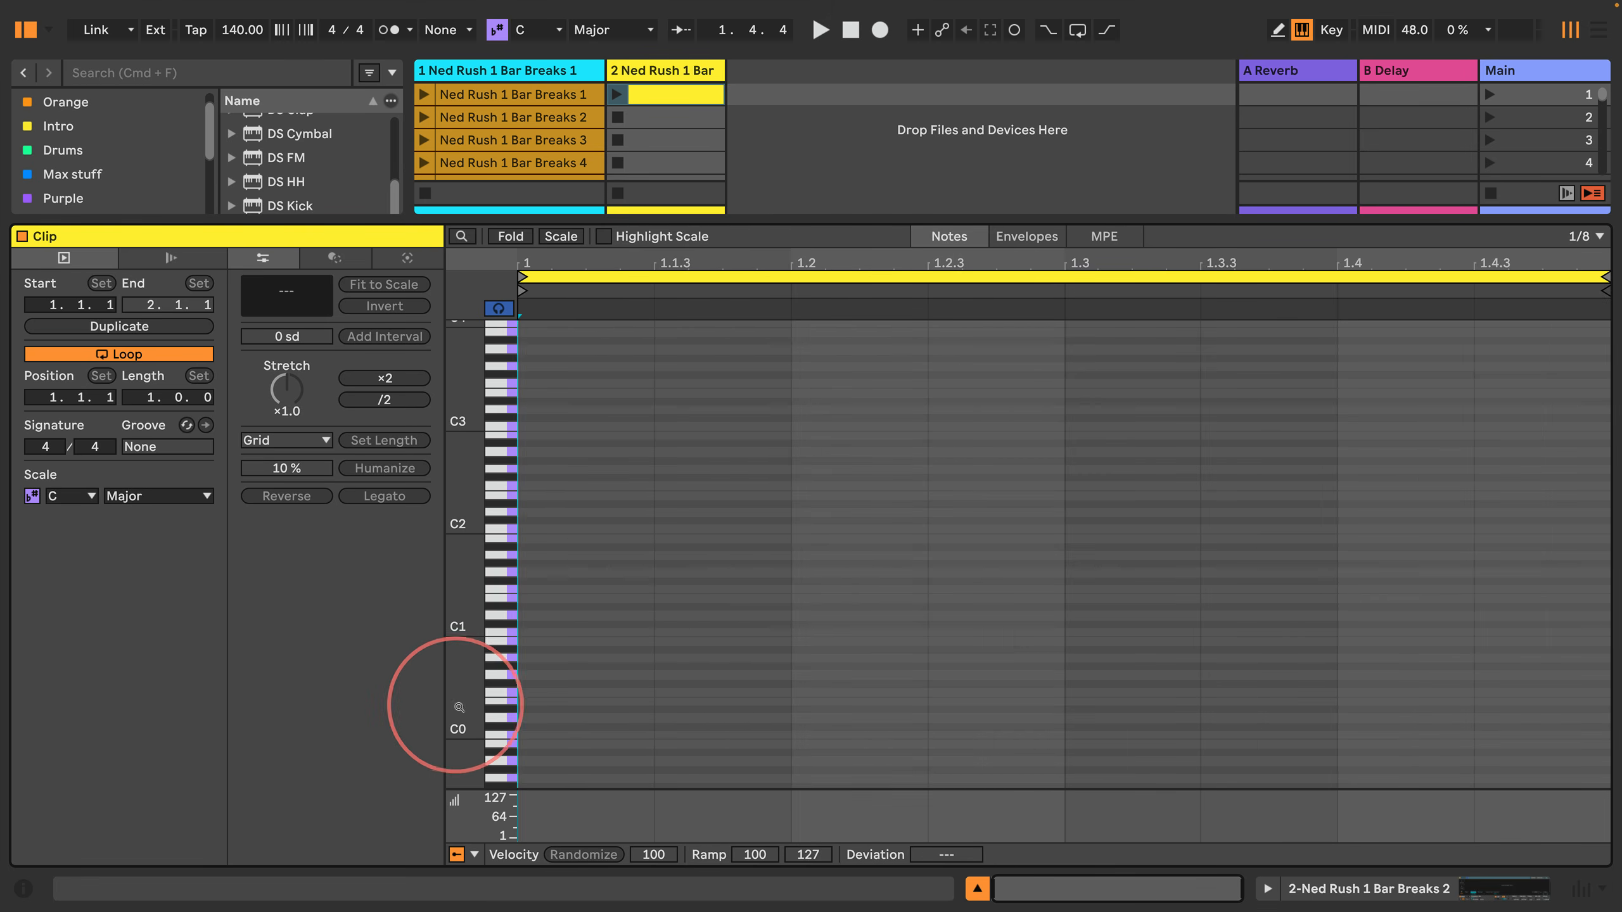
Step: Audition the Simpler slices on the piano roll keys from C#1 up to G1
scroll(460, 707, "down", 3)
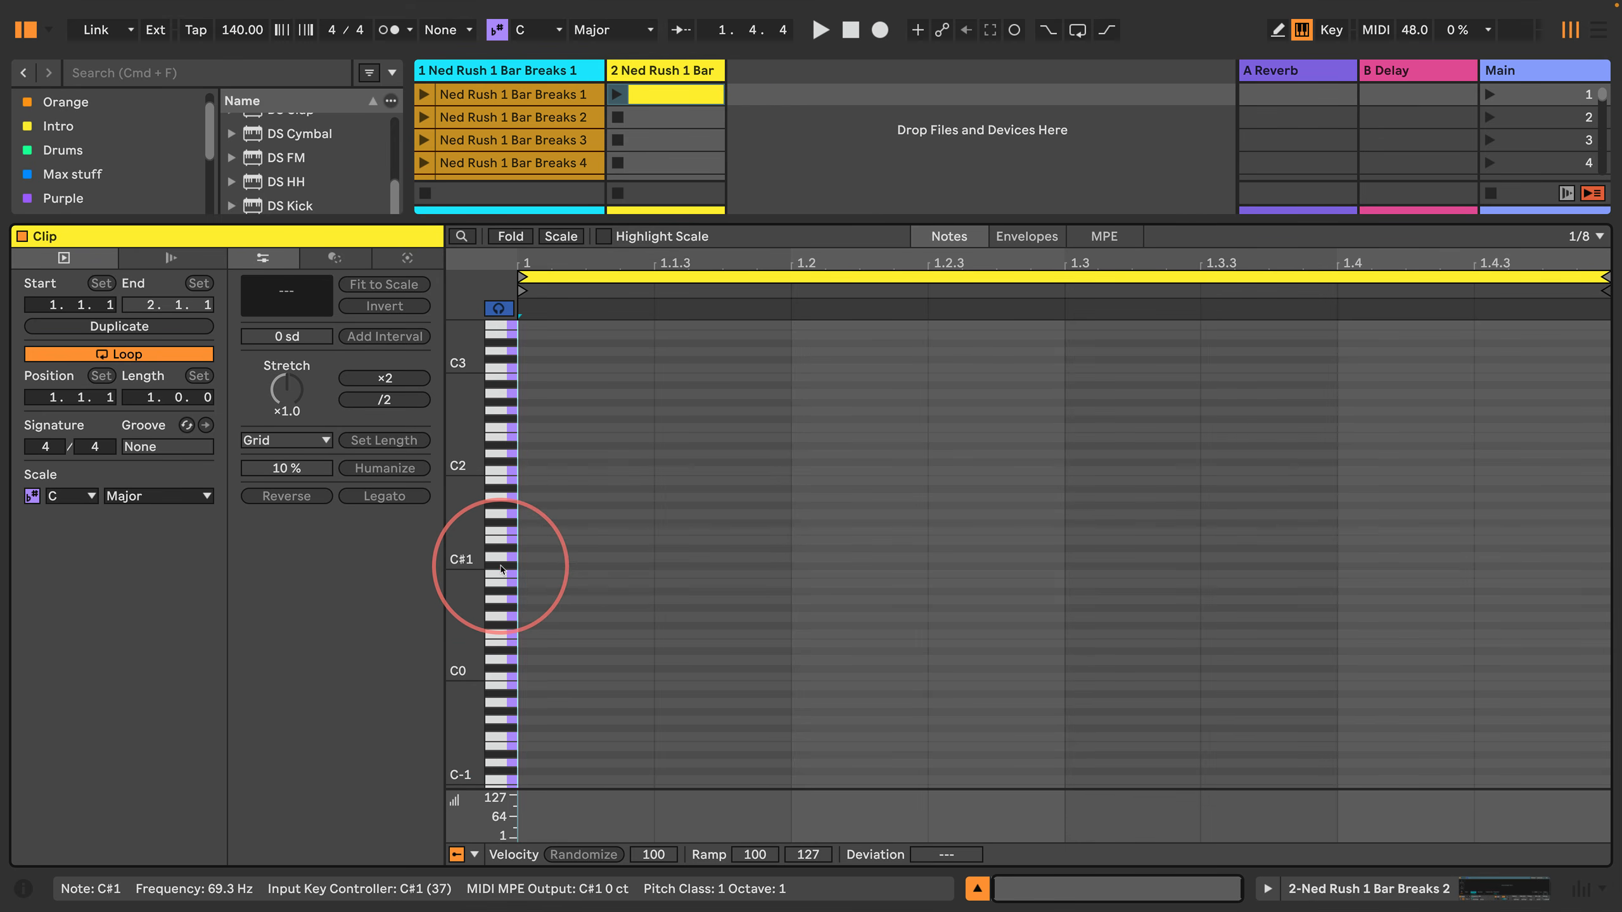
left_click(501, 565)
left_click(501, 548)
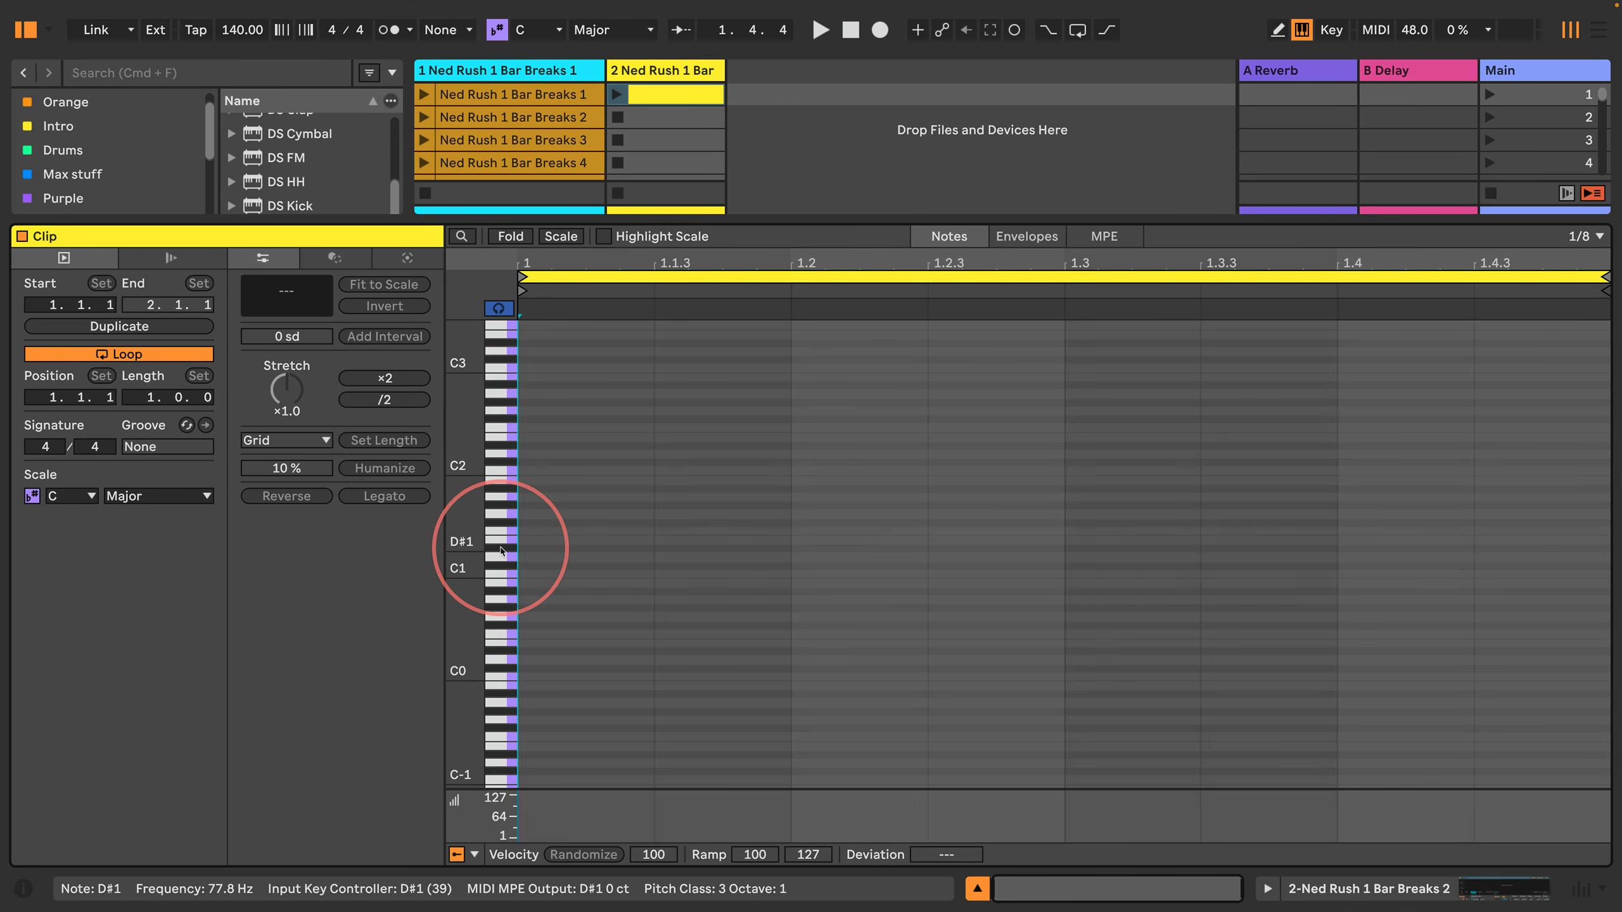
left_click(500, 541)
left_click(498, 533)
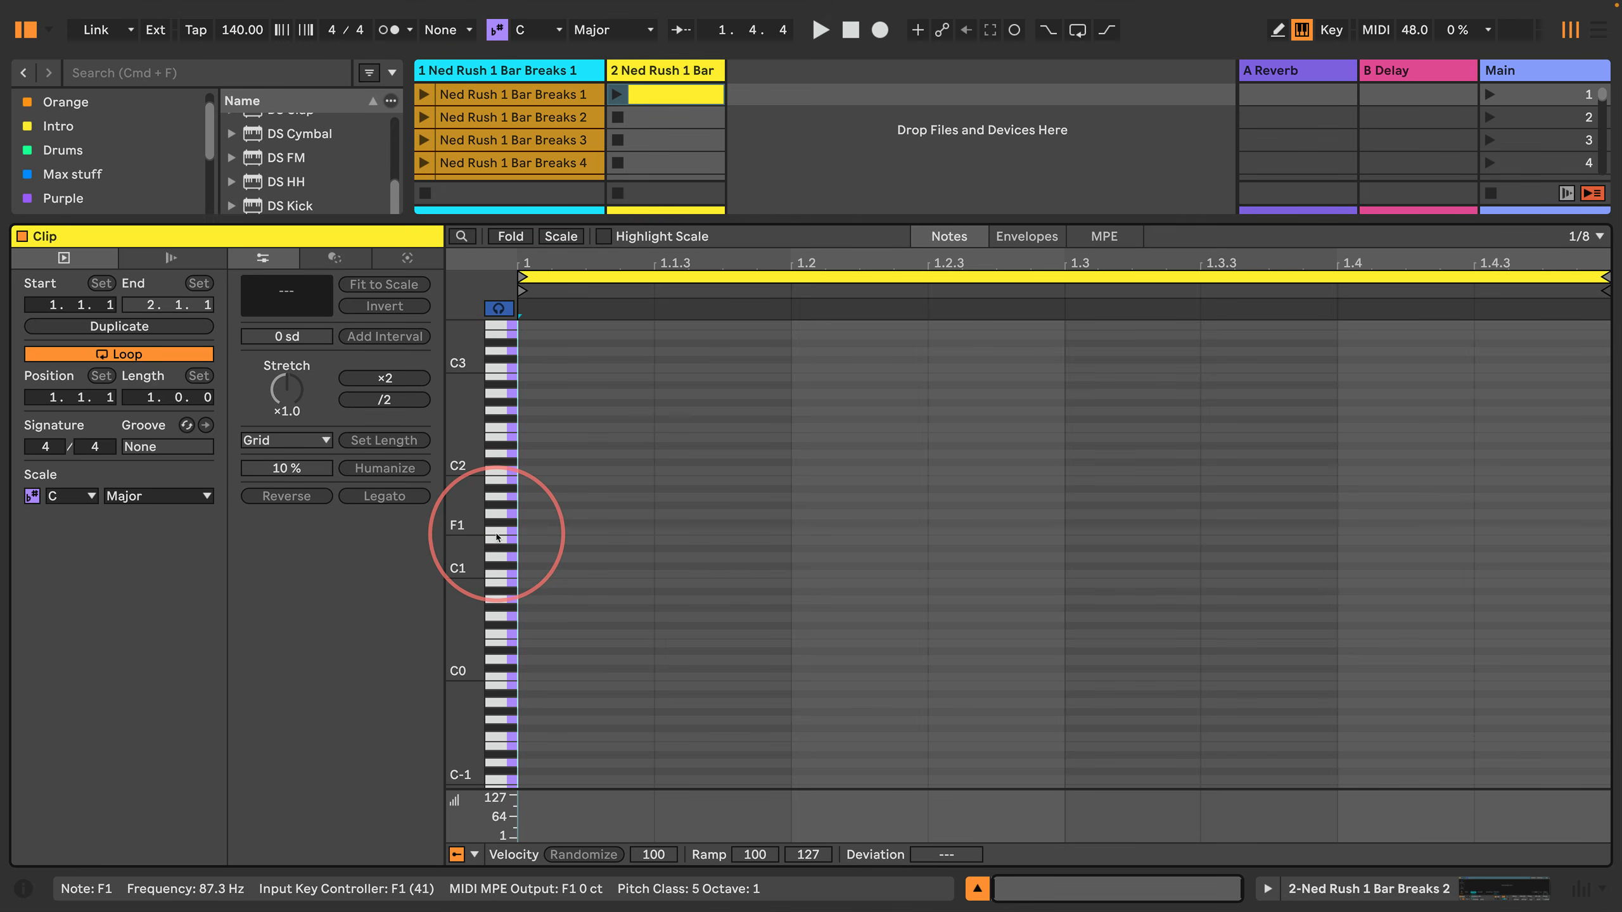
left_click(497, 515)
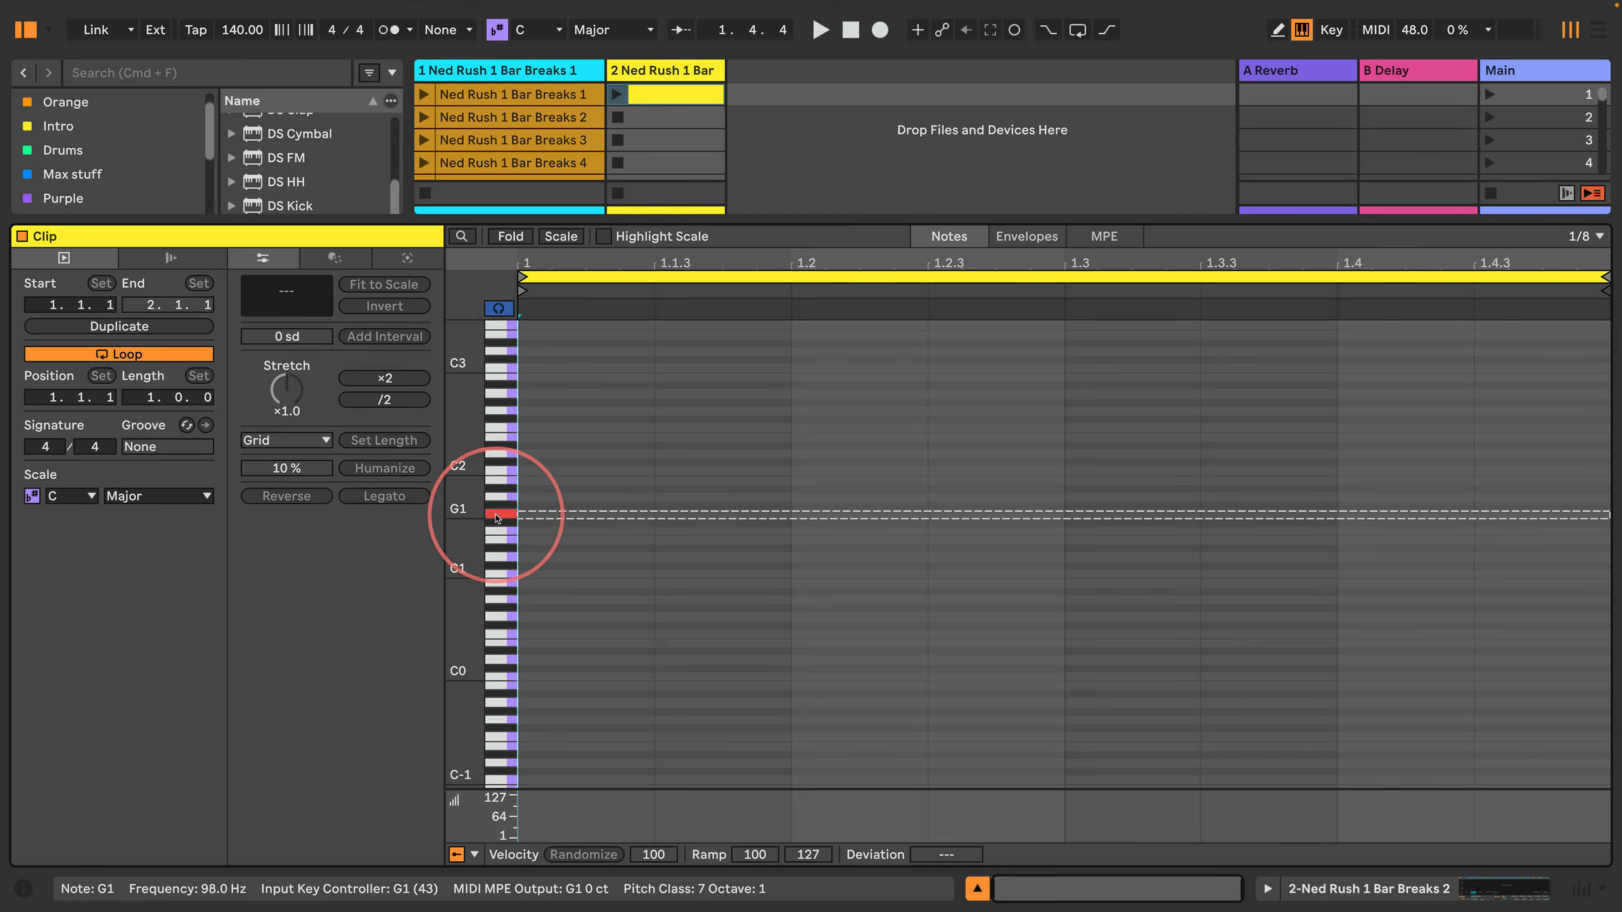
Step: Show Simpler together with the note editor and collapse the clip settings to widen the piano roll around C1 to C2
left_click(1268, 889)
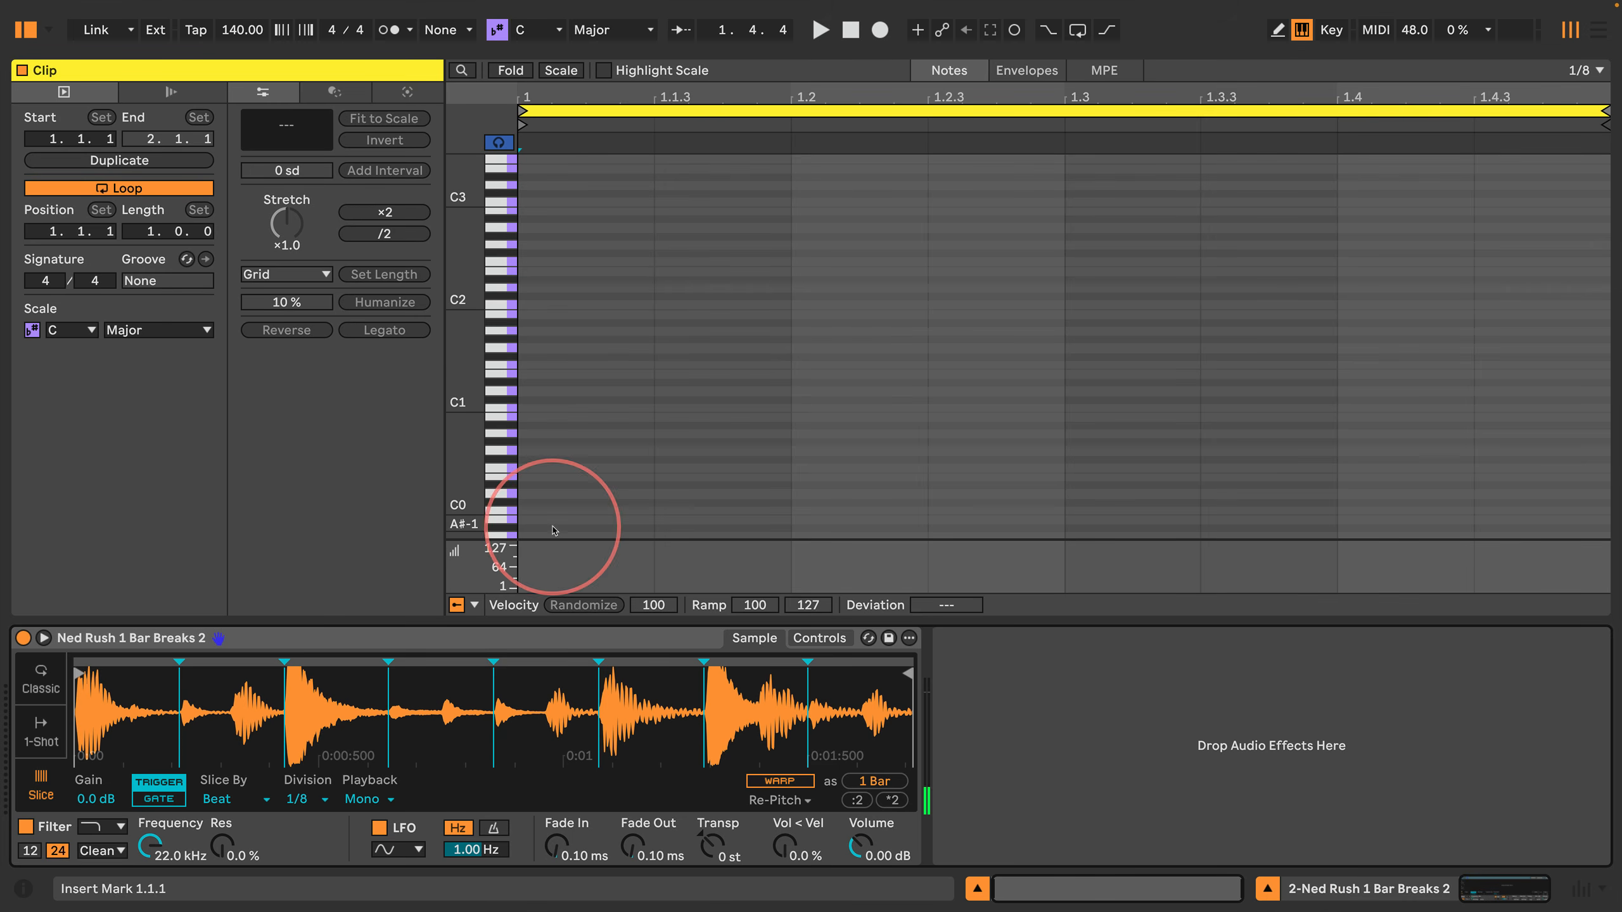
left_click_drag(458, 387, 461, 414)
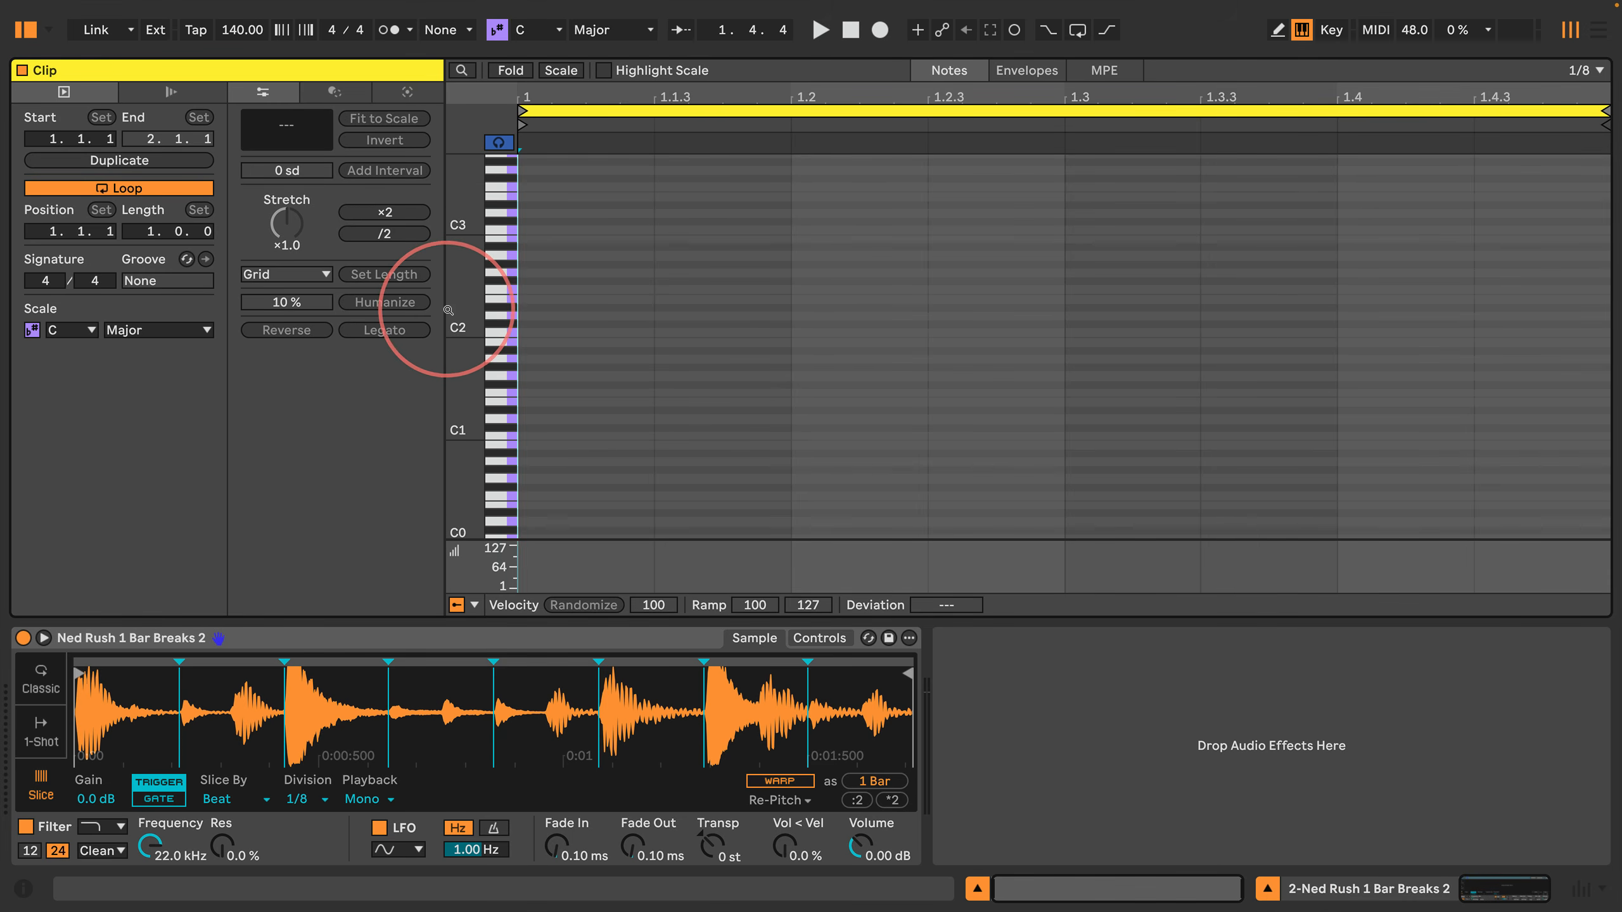
left_click_drag(441, 309, 25, 346)
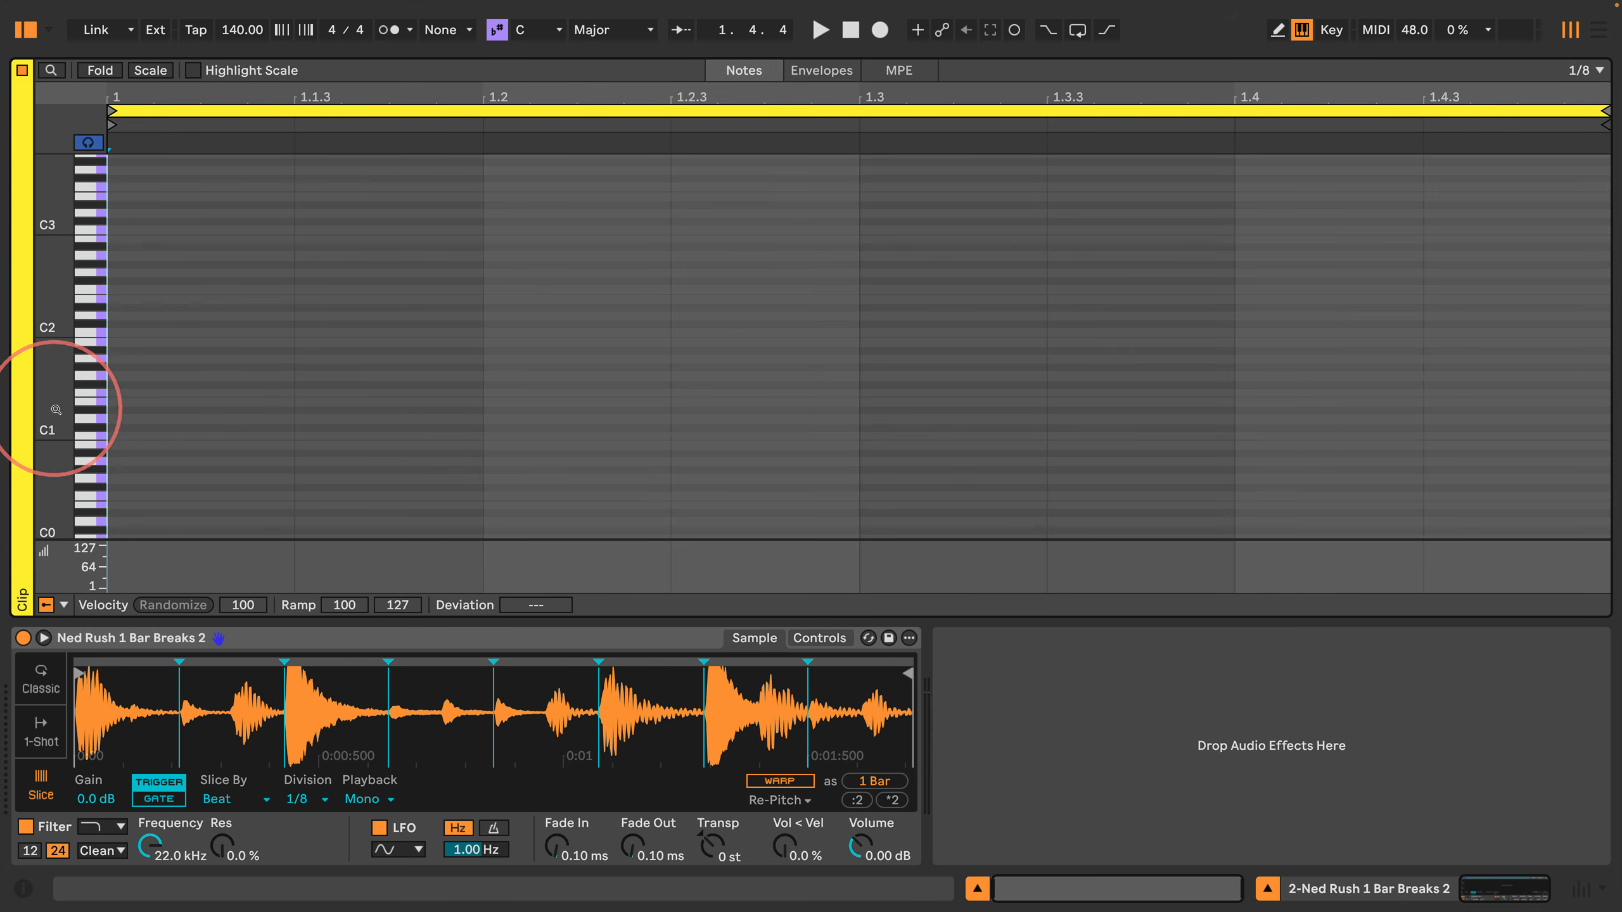
left_click_drag(58, 406, 102, 419)
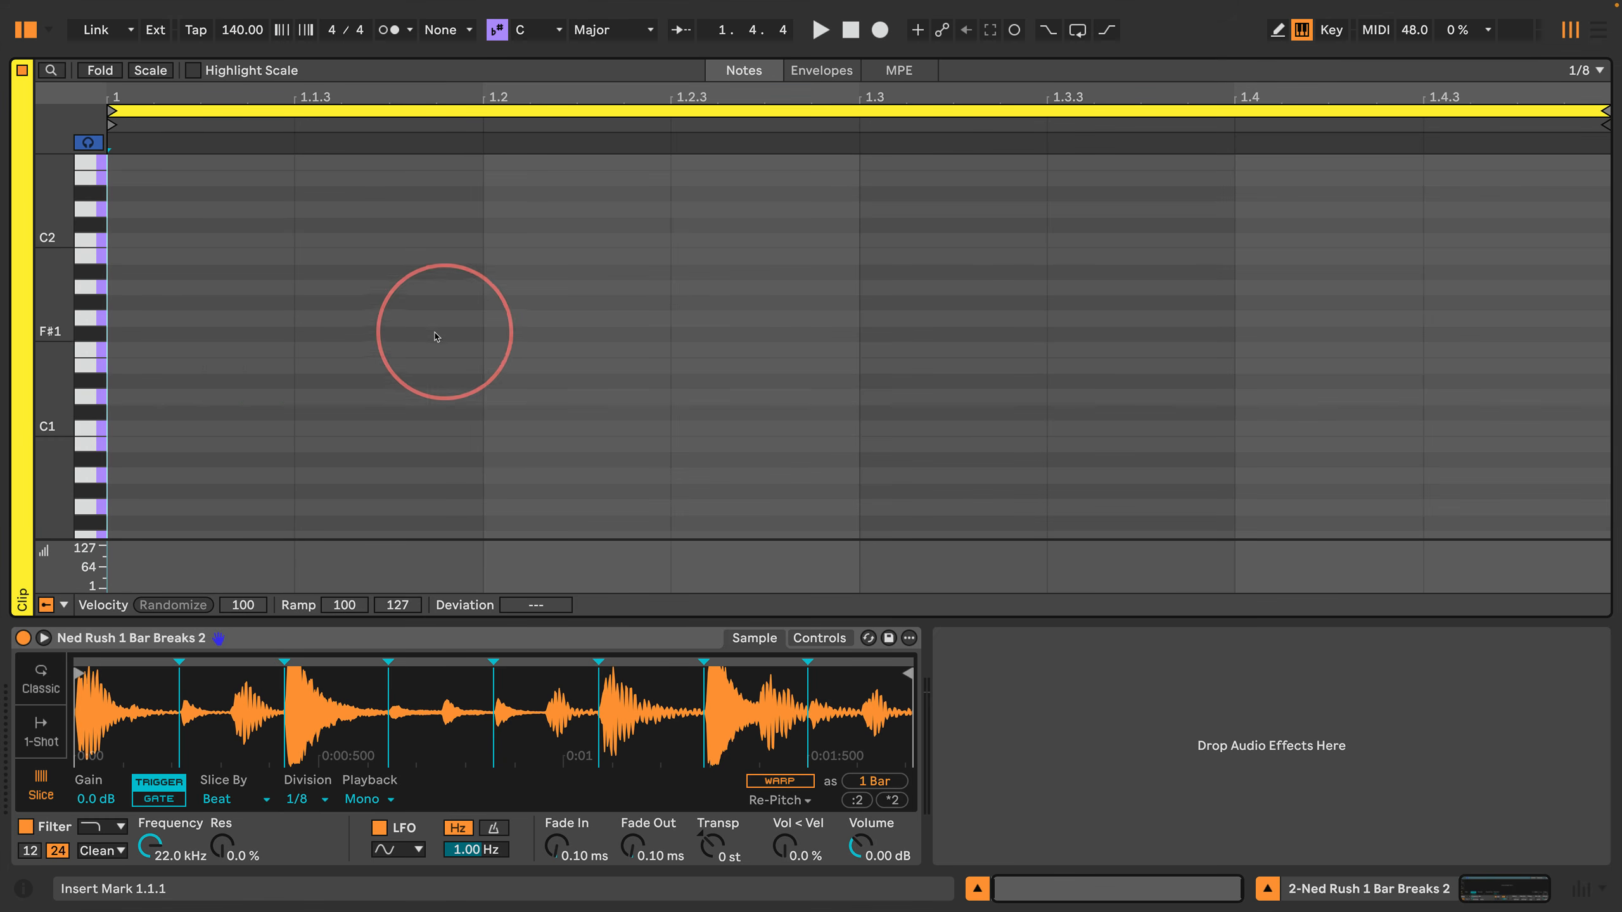
Step: Step the insert marker back and forth along the 1/8 grid of the empty clip, returning it to 1.1.1
key("Right")
key("Right")
key("Right")
key("Right")
key("Right")
key("Right")
key("Left")
key("Left")
key("Left")
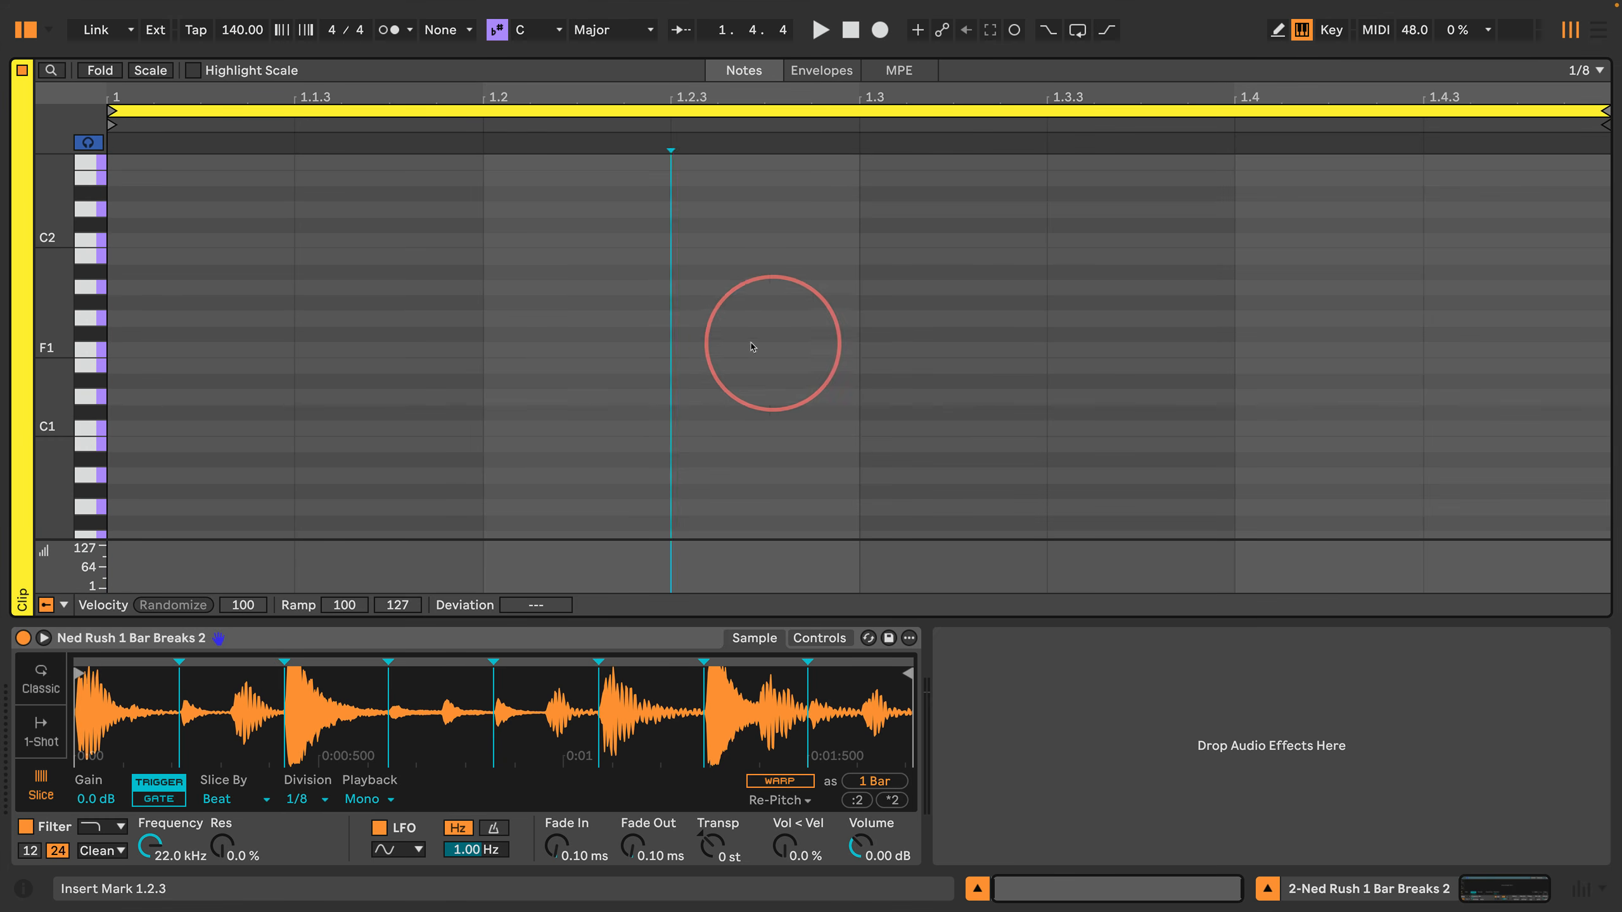
key("Left")
key("Right")
key("Right")
key("Right")
key("Left")
key("Left")
key("Left")
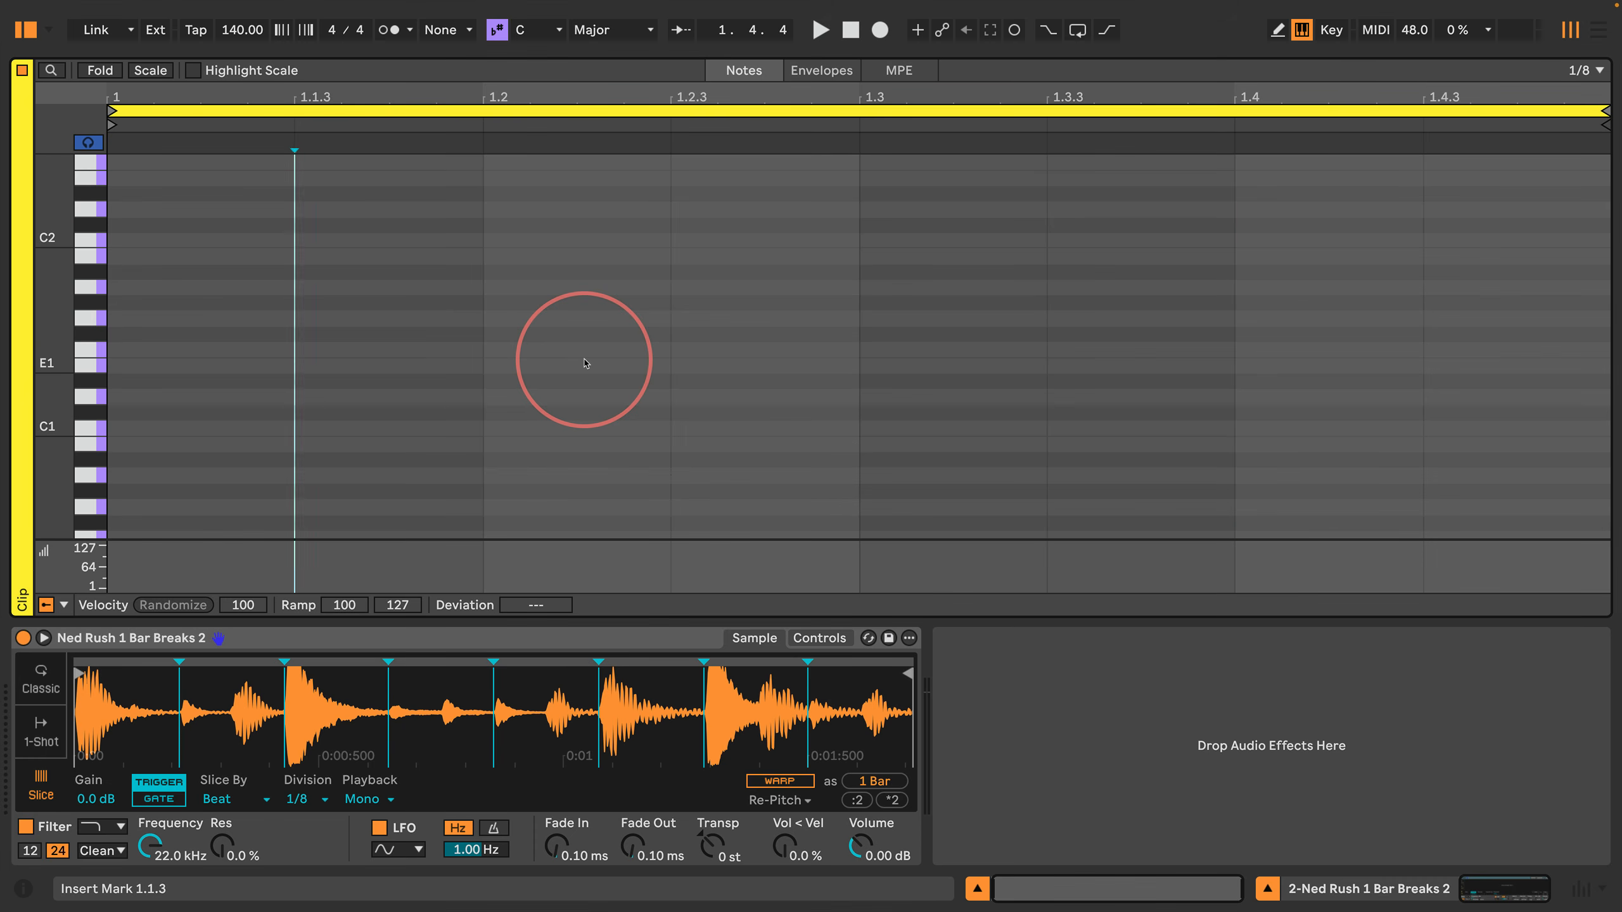
key("Right")
key("Right")
key("Right")
key("Right")
key("Right")
key("Right")
key("Left")
key("Left")
key("Left")
key("Left")
key("Left")
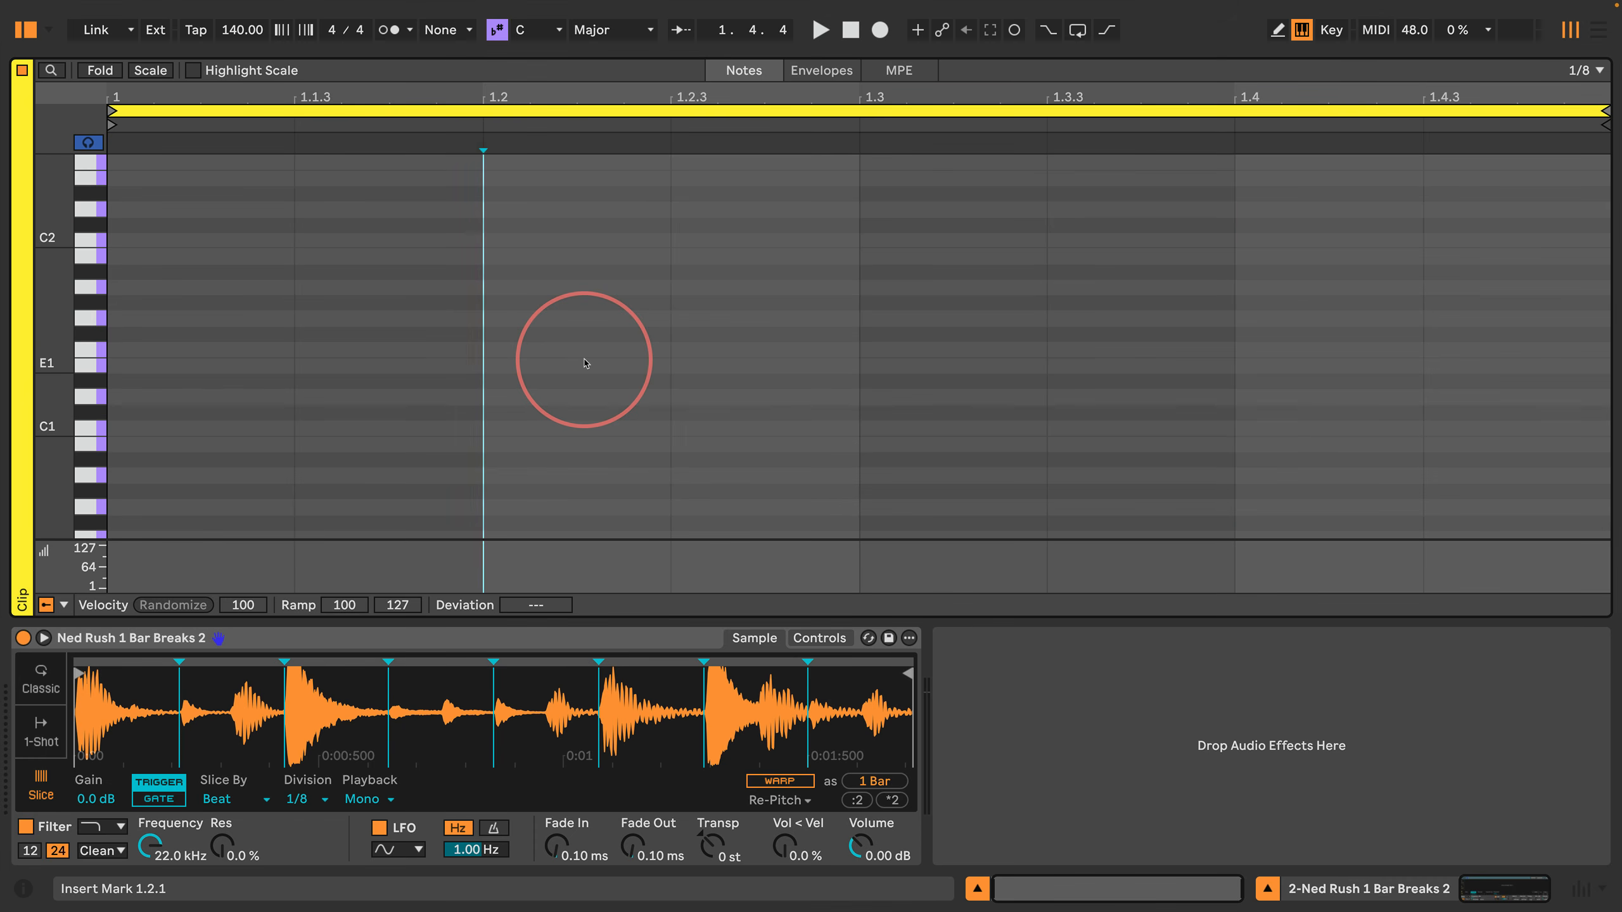
key("Right")
key("Right")
key("Right")
key("Right")
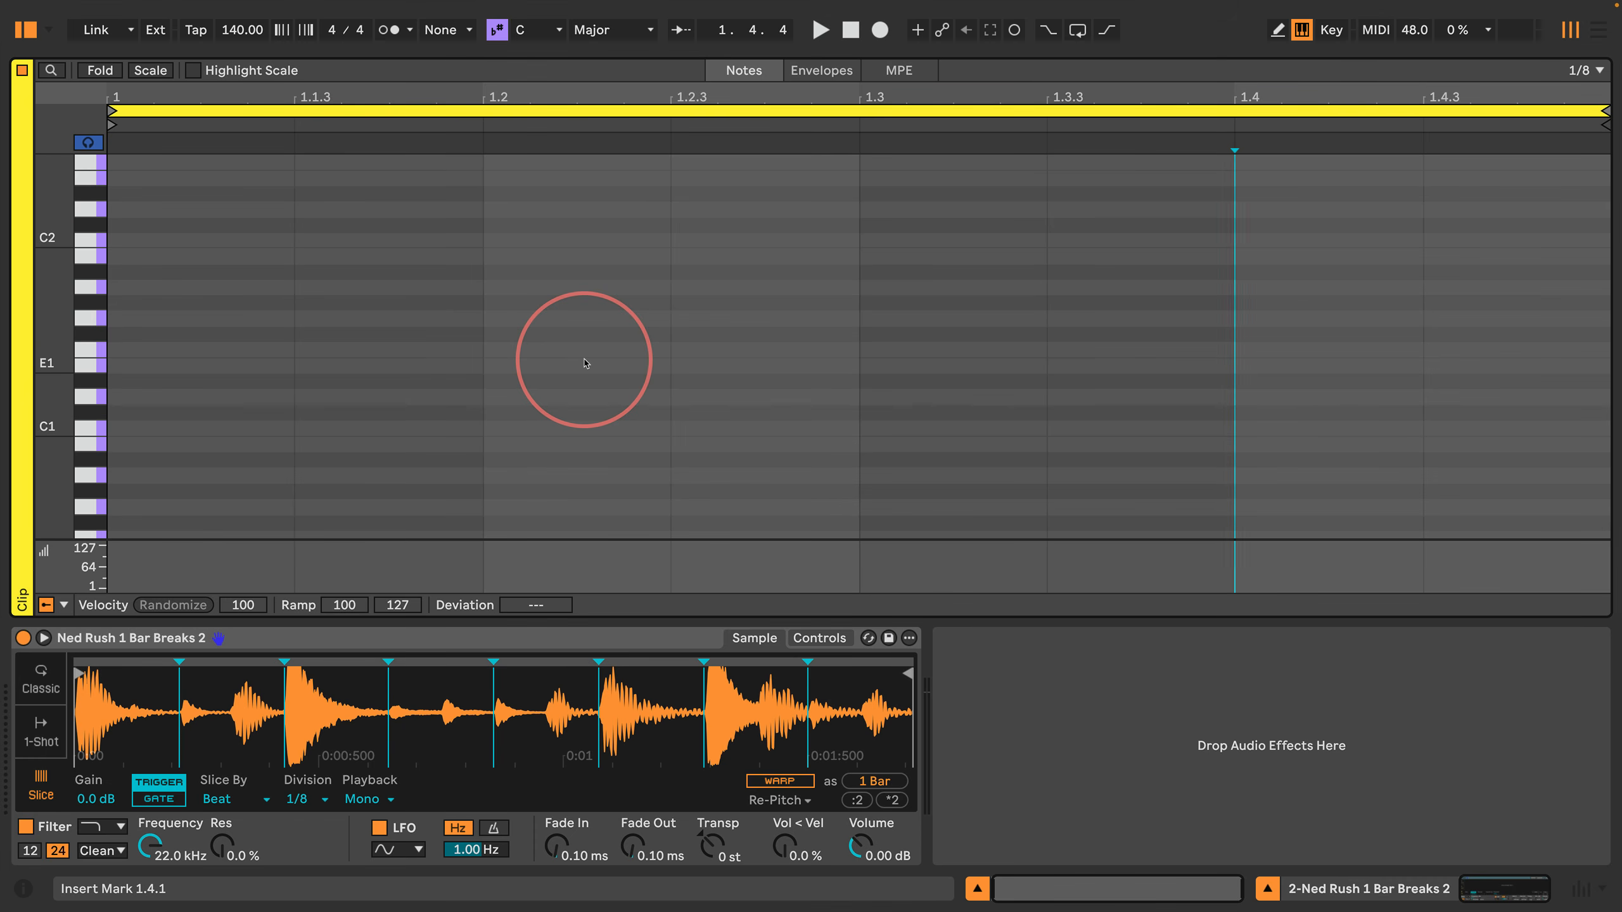
key("Left")
key("Left")
key("Left")
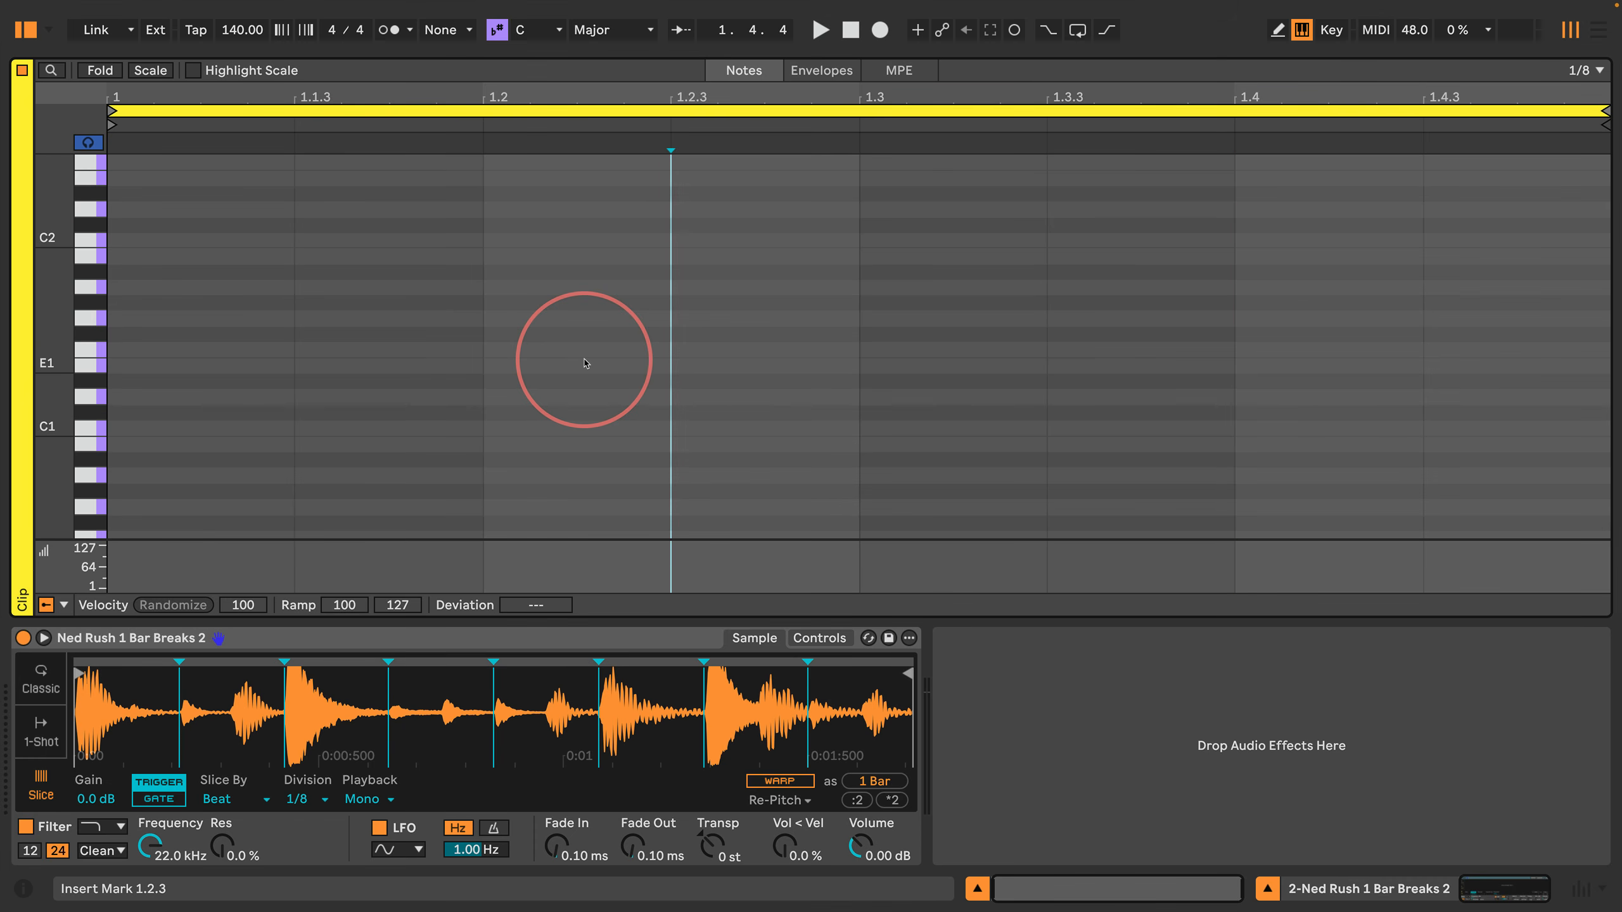
key("Right")
key("Right")
key("Left")
key("Left")
key("Left")
key("Left")
key("Left")
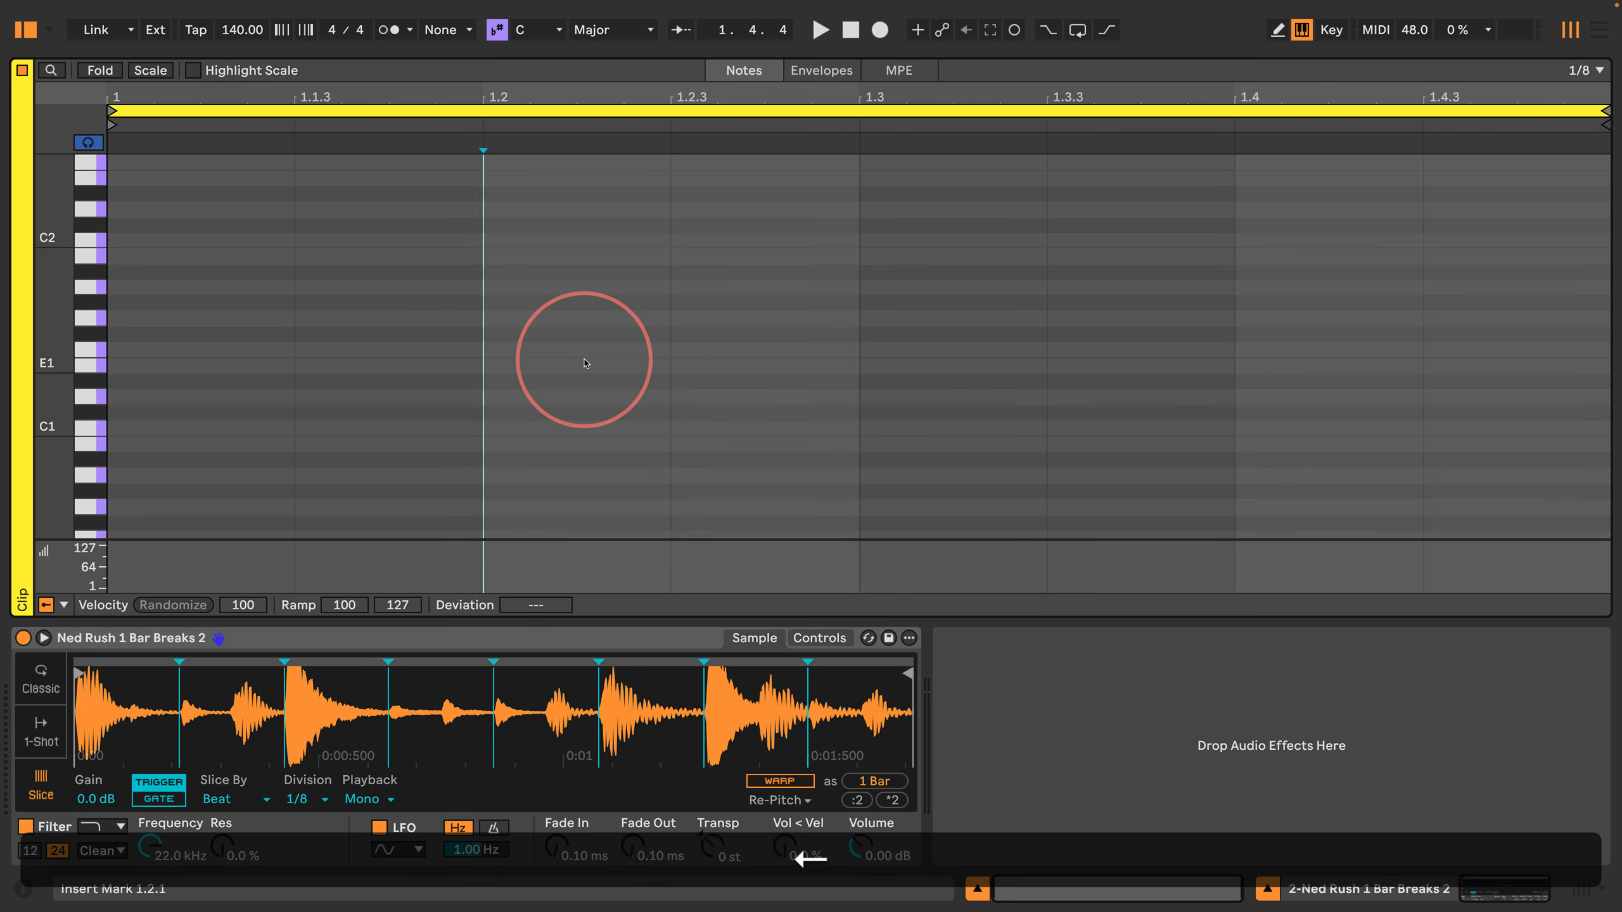
key("Right")
key("Right")
key("Right")
key("Right")
key("Right")
key("Right")
key("Left")
key("Left")
key("Left")
key("Left")
key("Left")
key("Left")
key("Right")
key("Right")
key("Right")
key("Left")
key("Left")
key("Left")
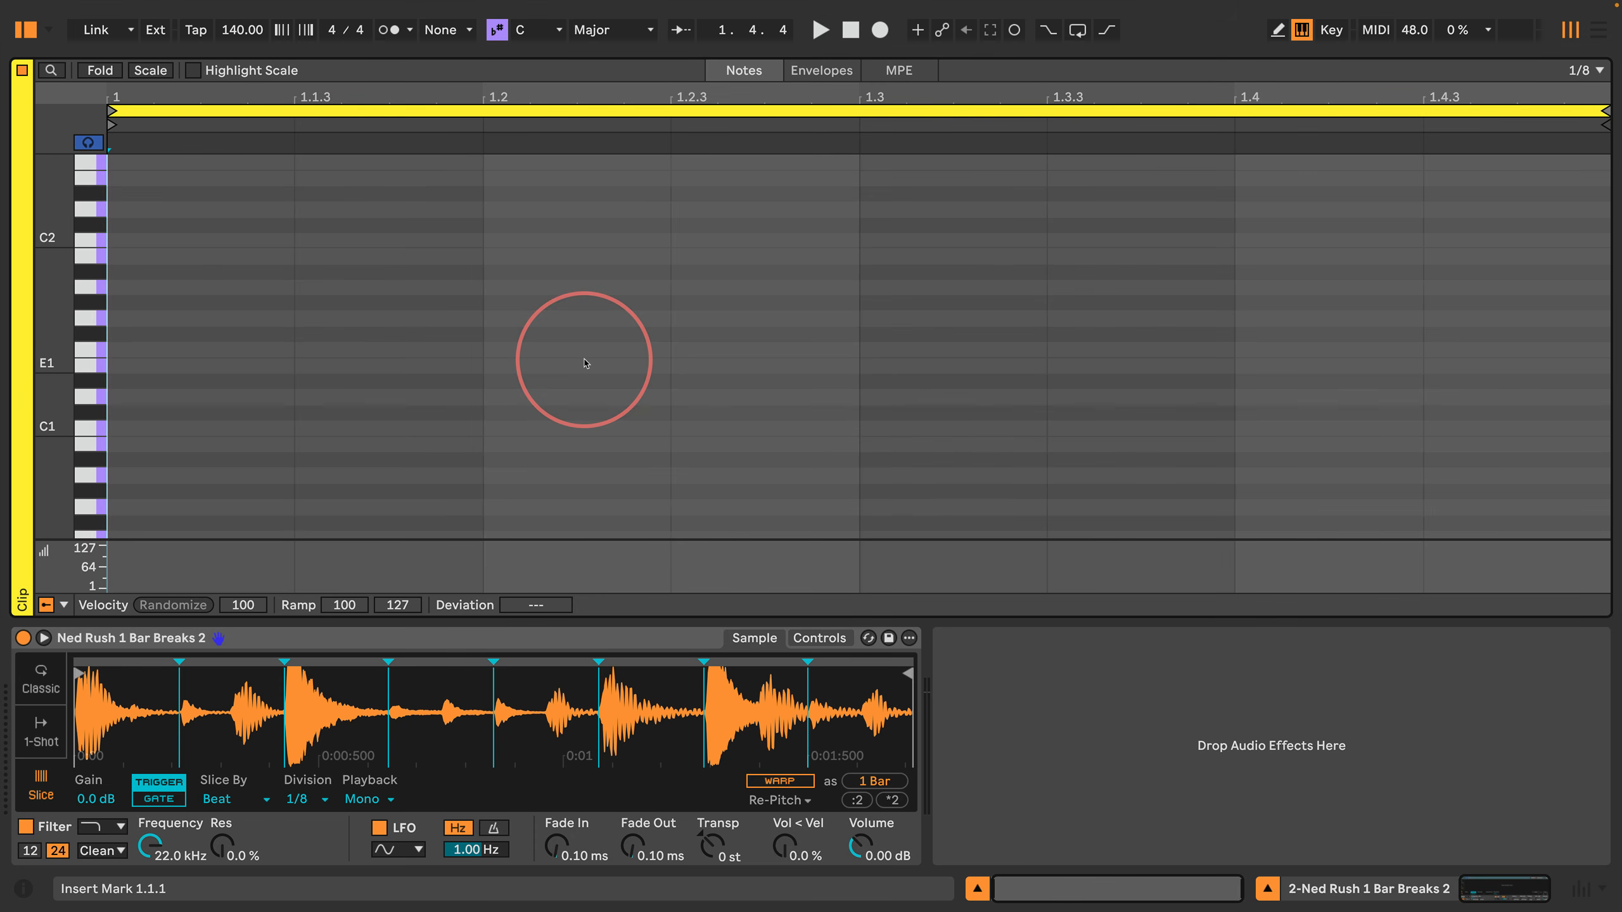
Step: Try to play a note at the start of the clip from the computer MIDI keyboard
key("a")
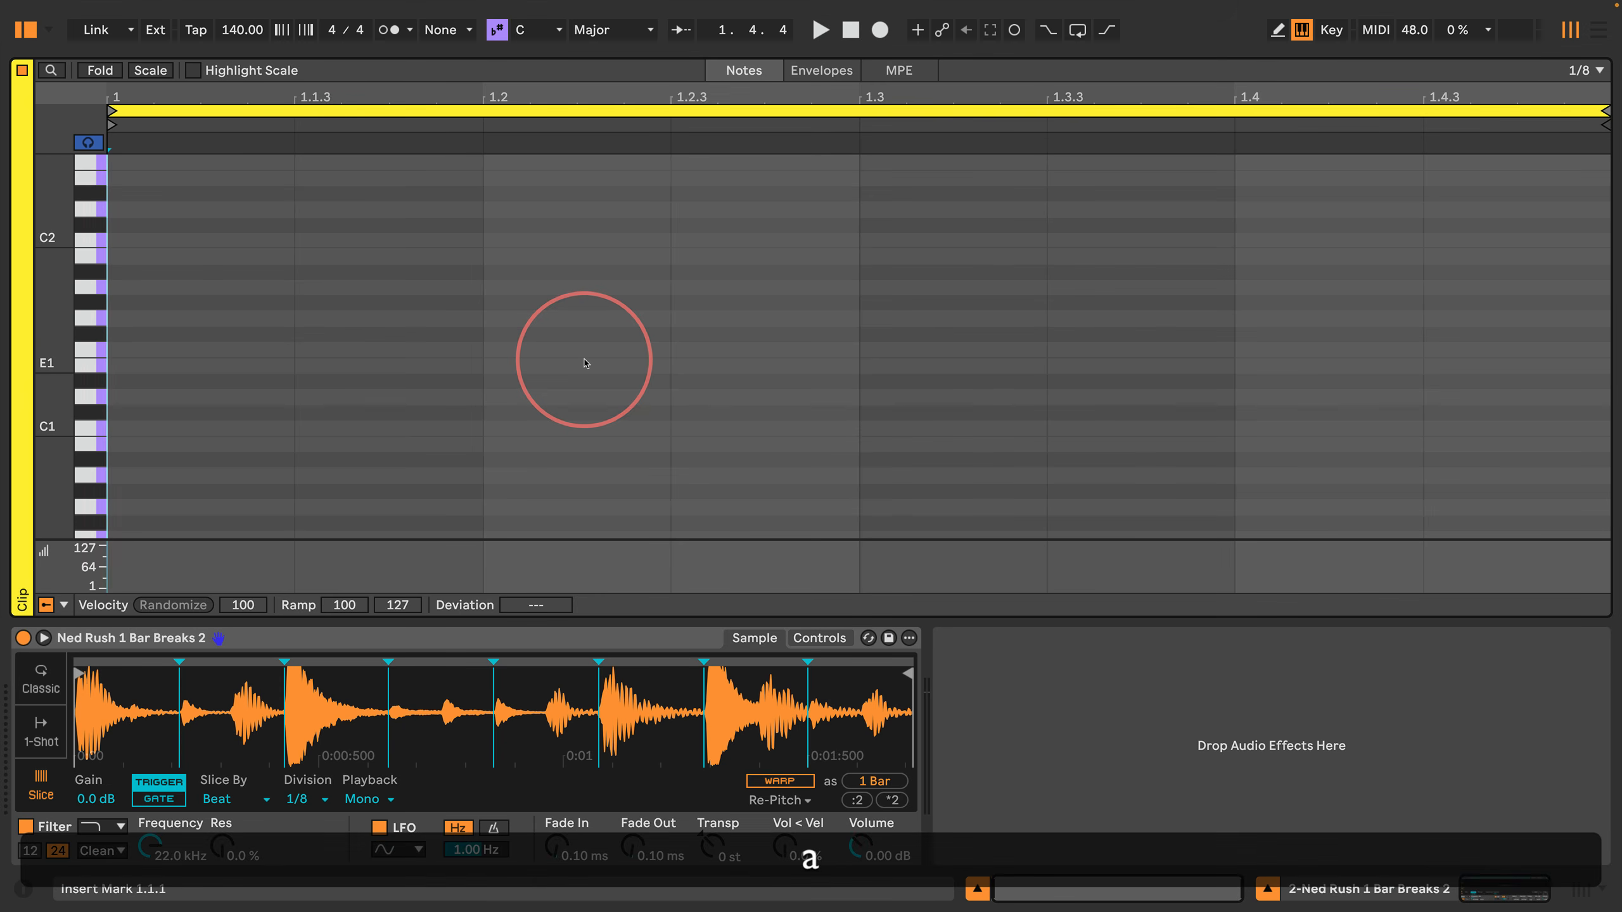
key("a")
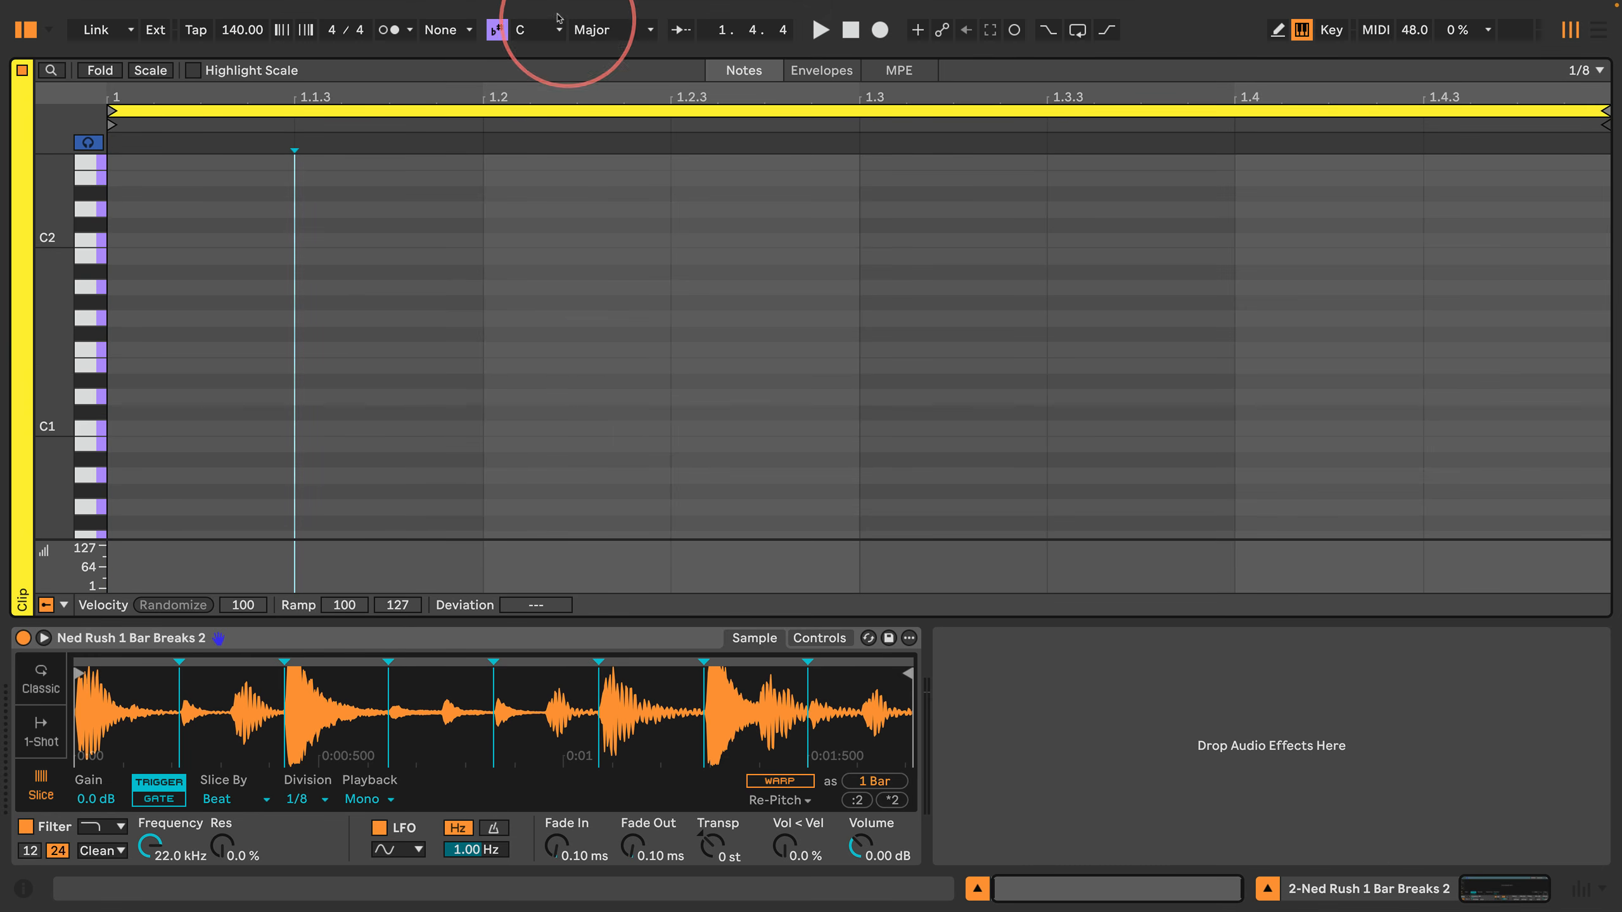
Step: Set the computer MIDI keyboard octave to C1–D2, and show the mixer to arm the Simpler track for recording
left_click_drag(550, 59, 549, 484)
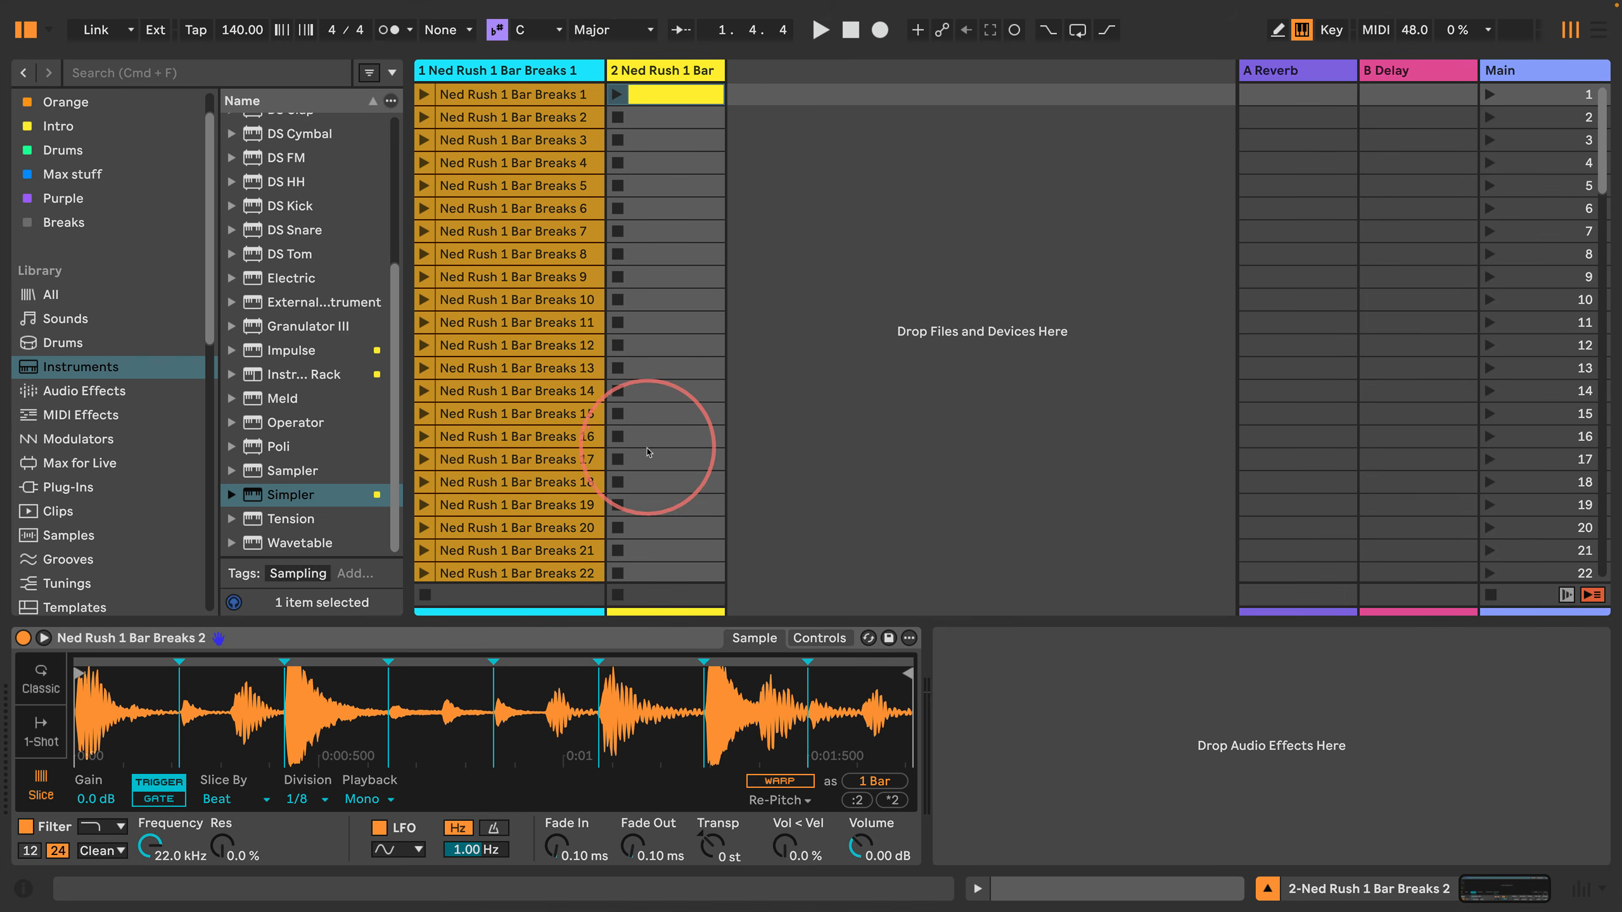
key("a")
key("x")
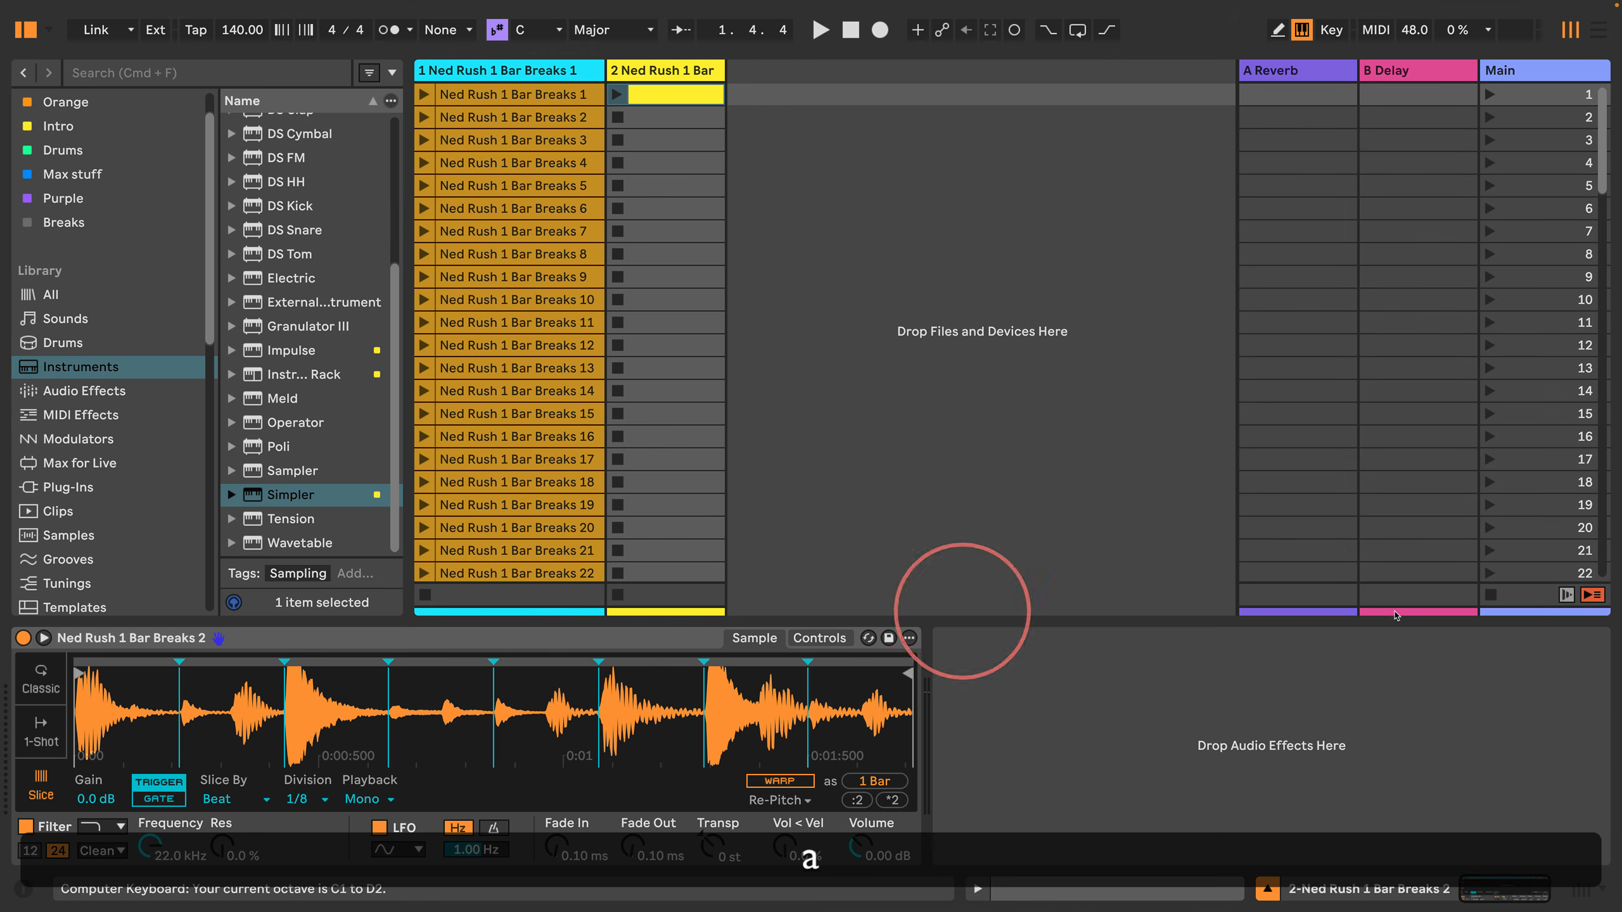
left_click(1583, 889)
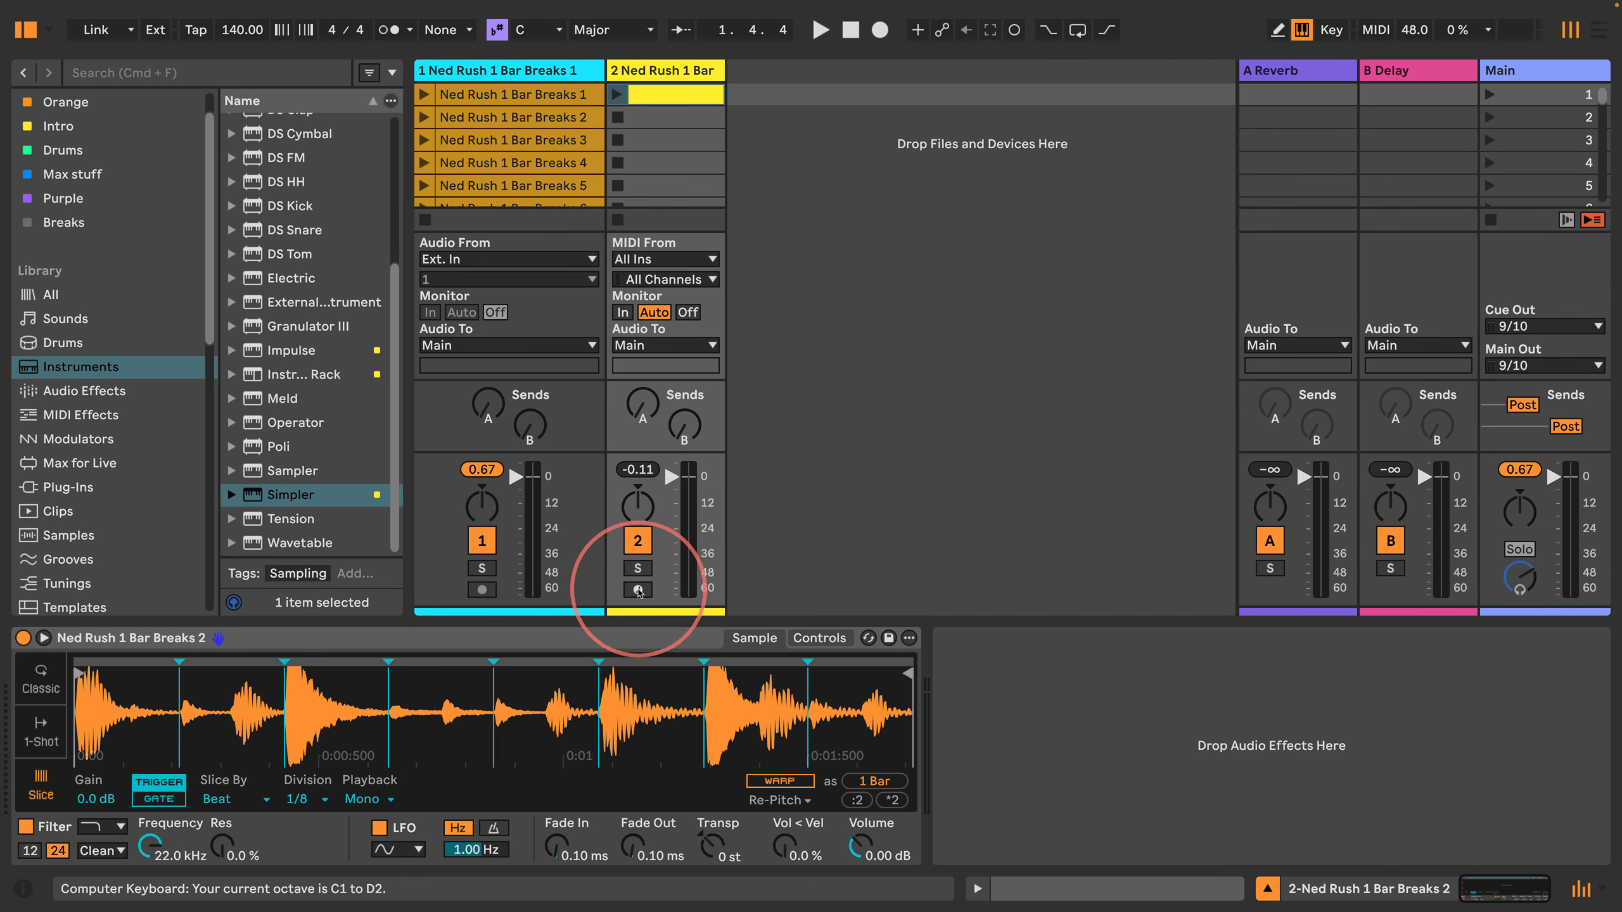
left_click(638, 589)
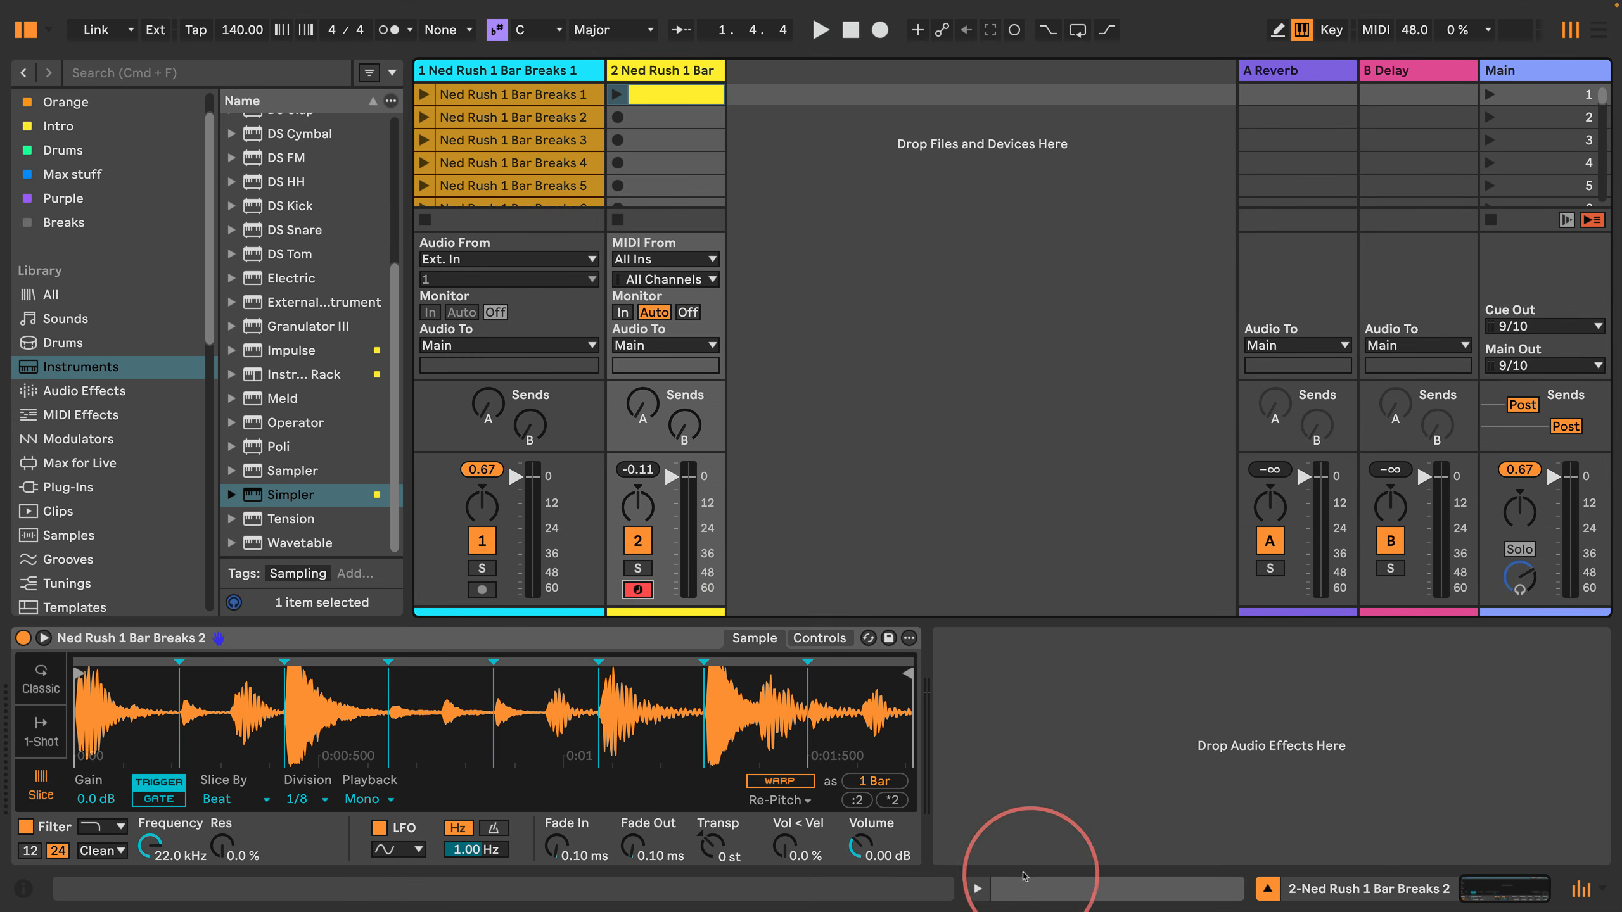
Step: Reopen the clip's note editor, enlarge it to full height and return the insert marker to 1.1.1
left_click(977, 888)
left_click_drag(420, 337, 426, 73)
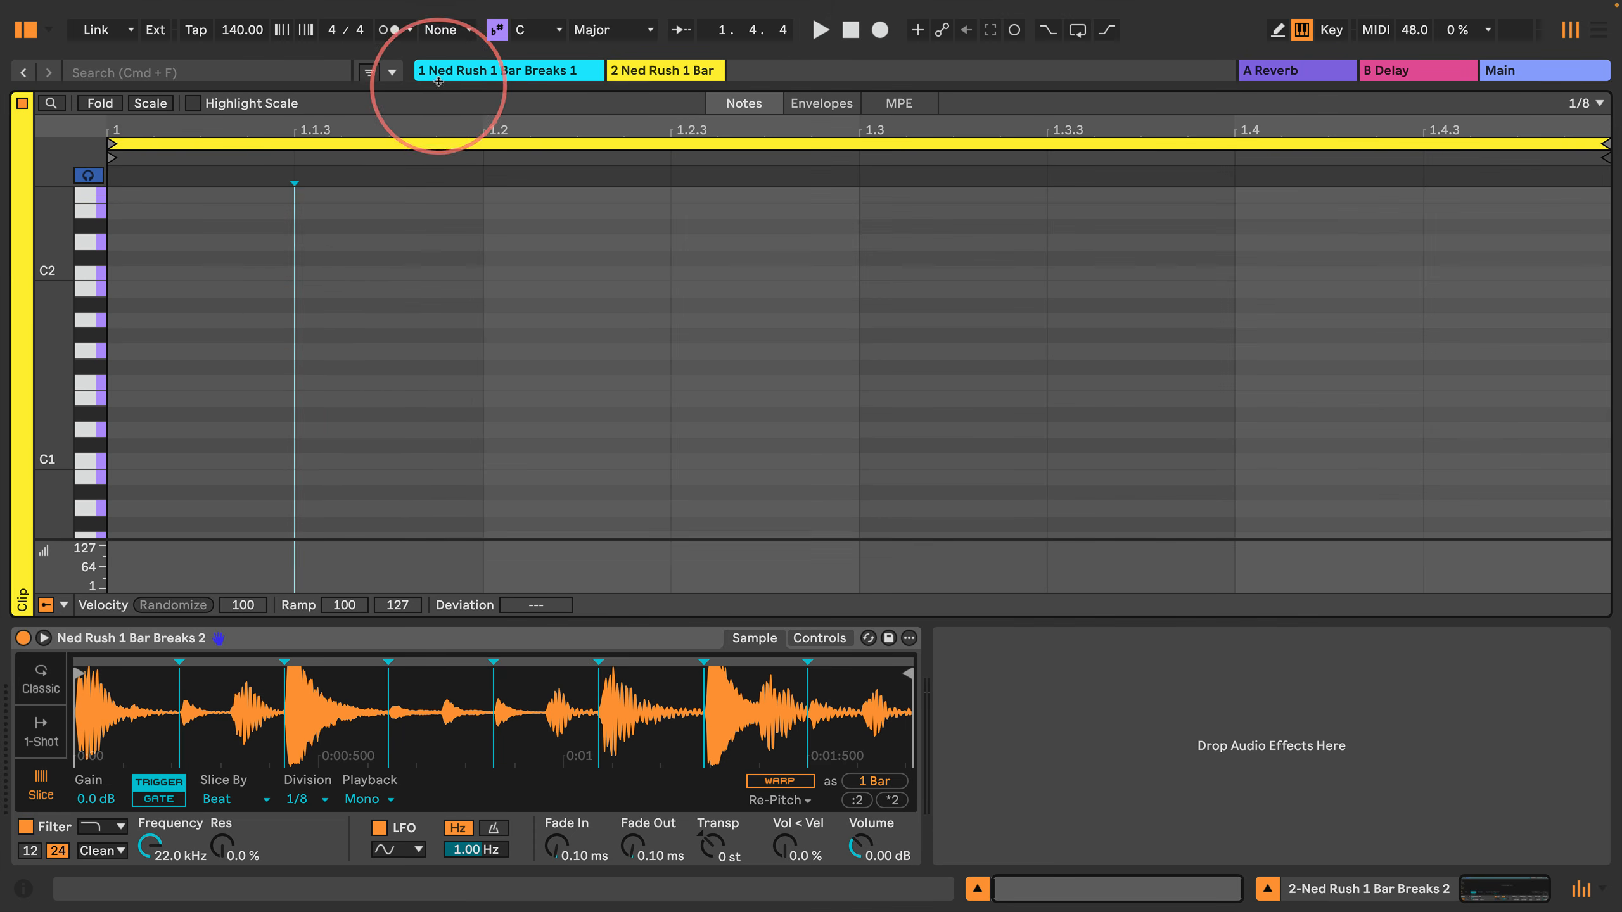
key("Left")
Step: Audition Simpler's slices on the natural notes C1 to G1 of the computer MIDI keyboard
key("a")
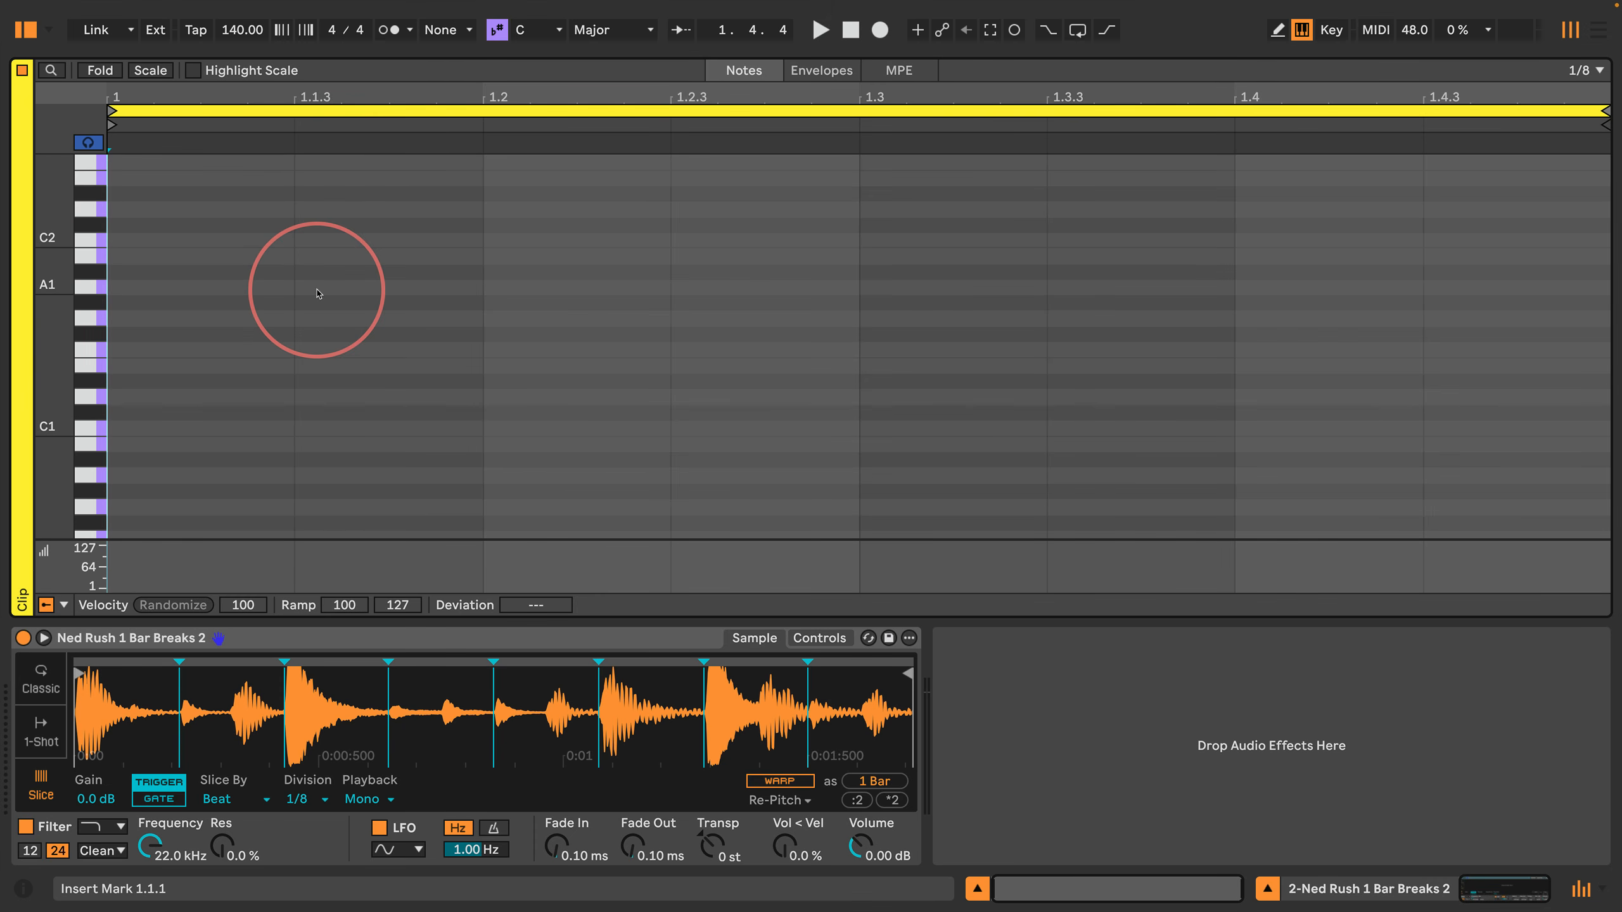
key("a")
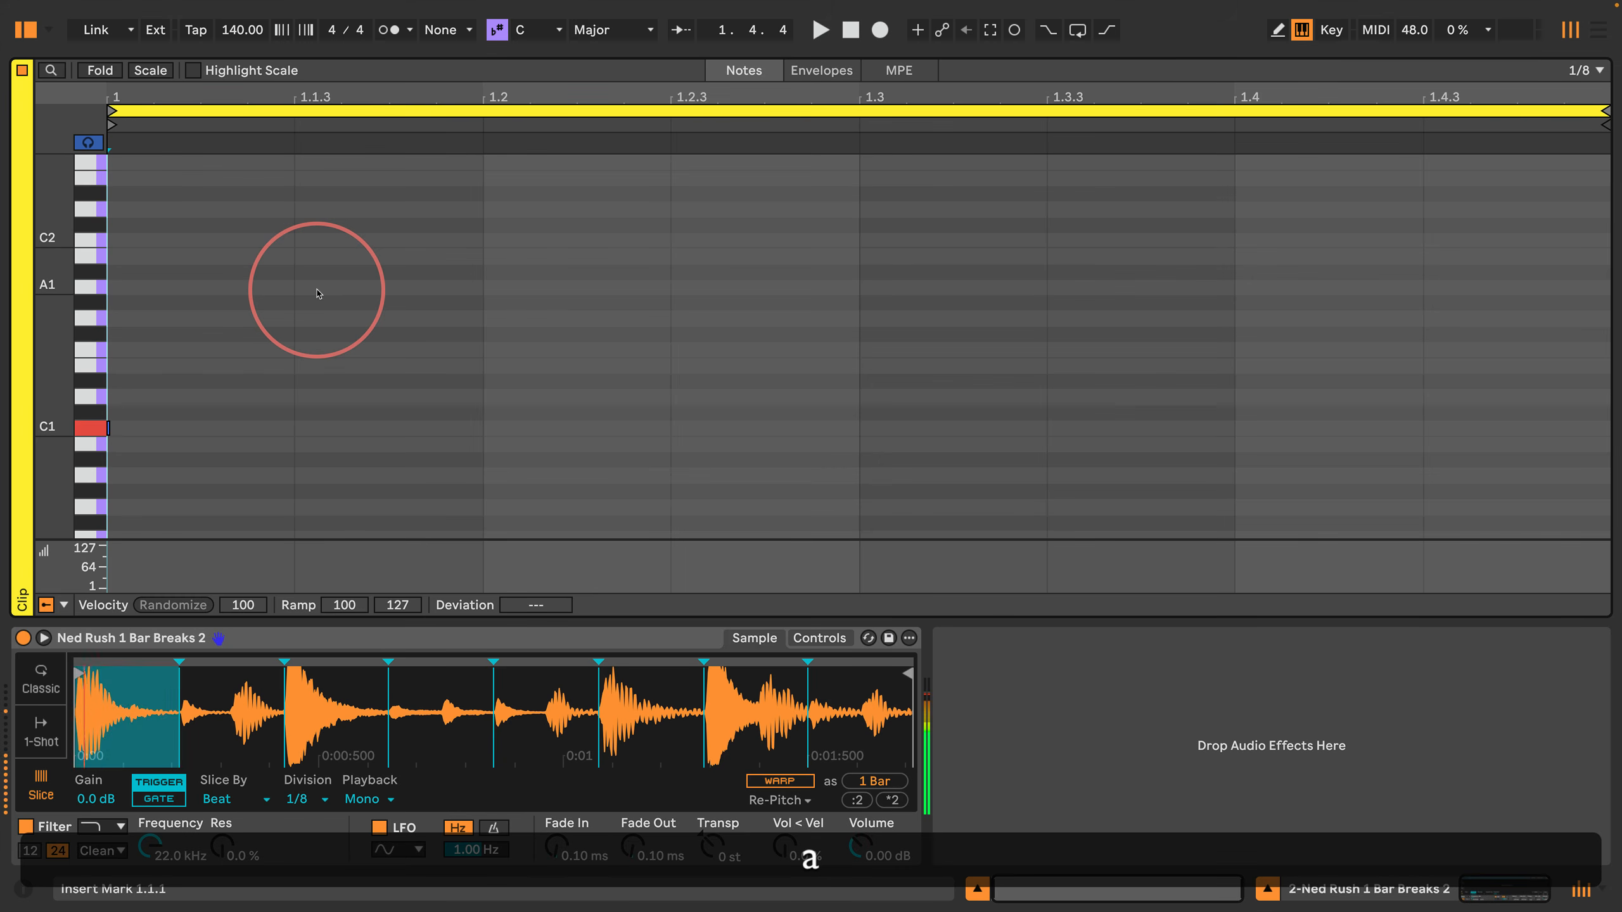
key("a")
key("s")
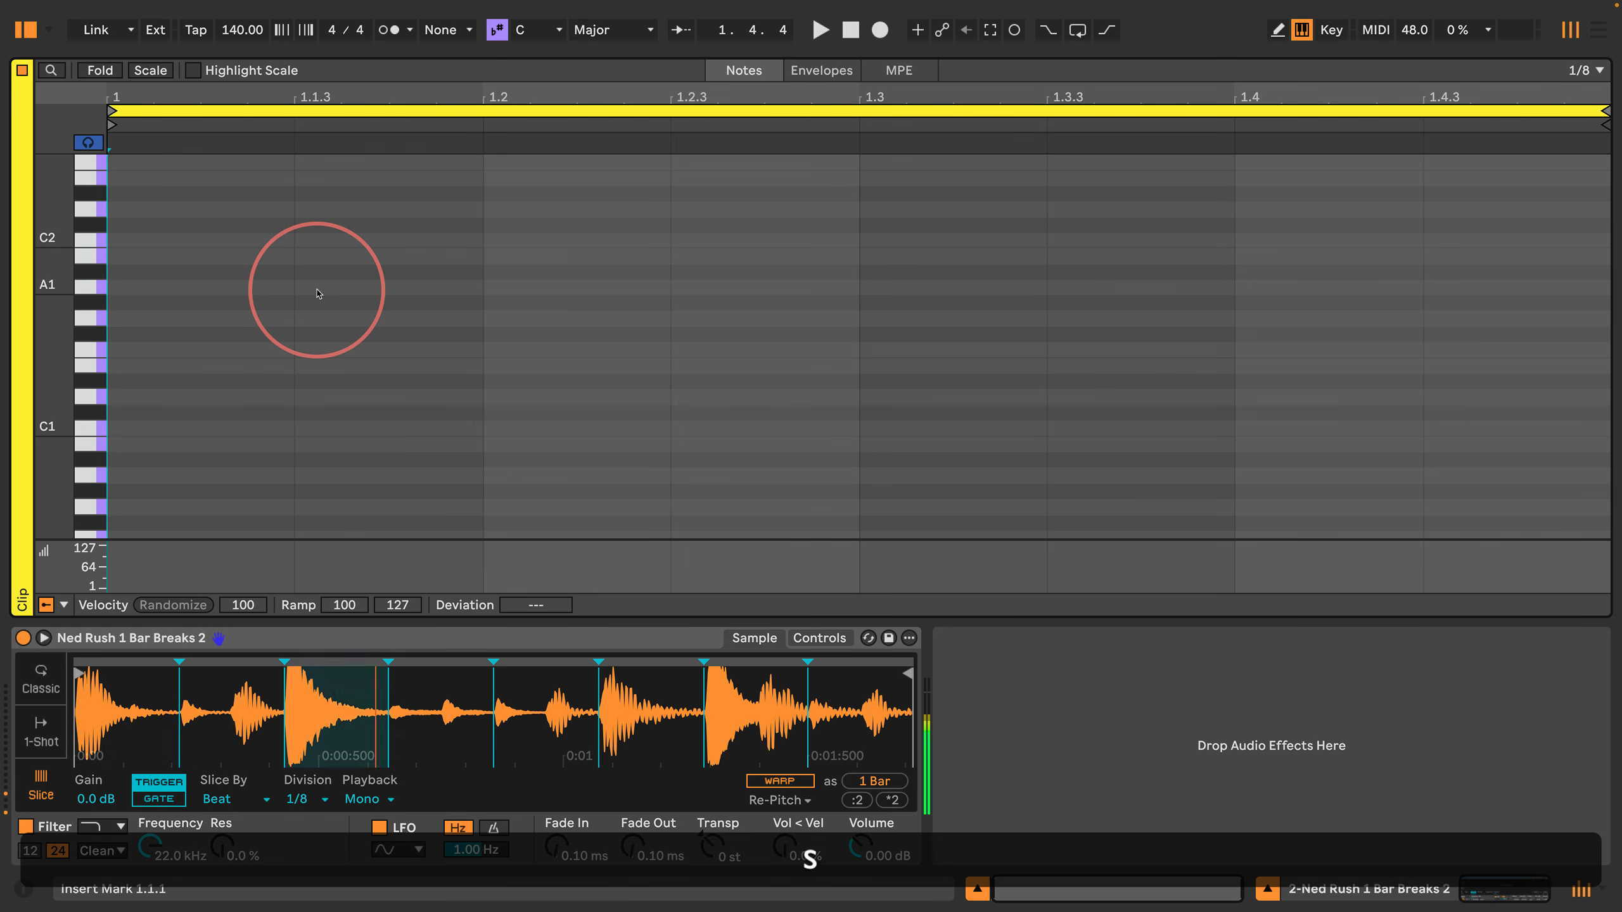
key("d")
key("f")
key("g")
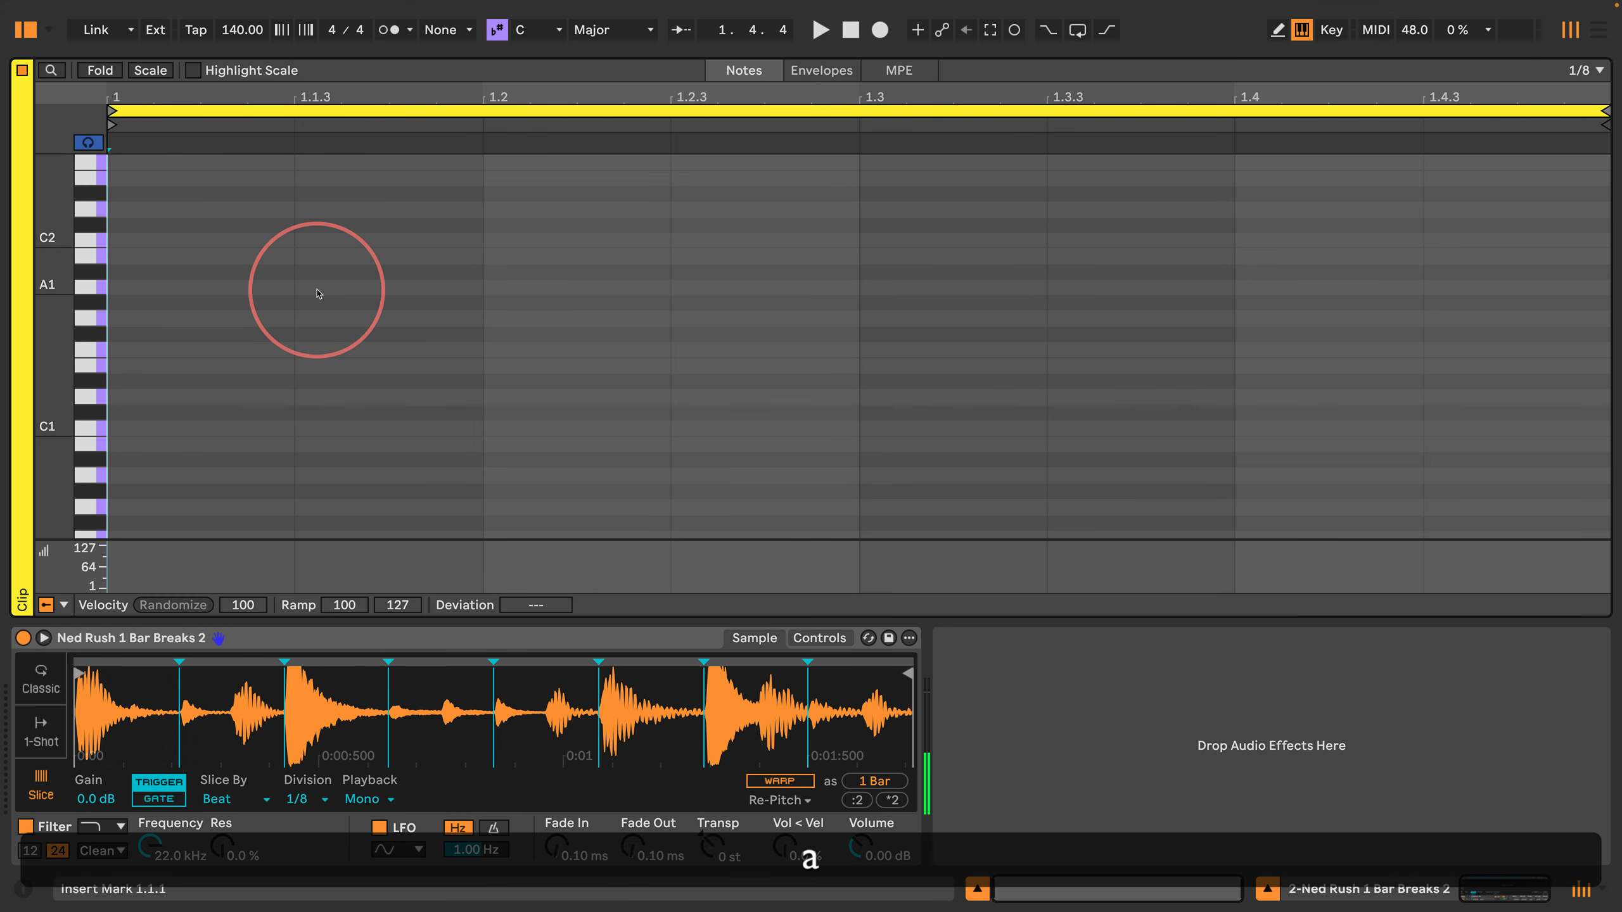
Step: Audition Simpler's slices chromatically from C#1 up past G1 and back down
key("w")
key("s")
key("e")
key("d")
key("f")
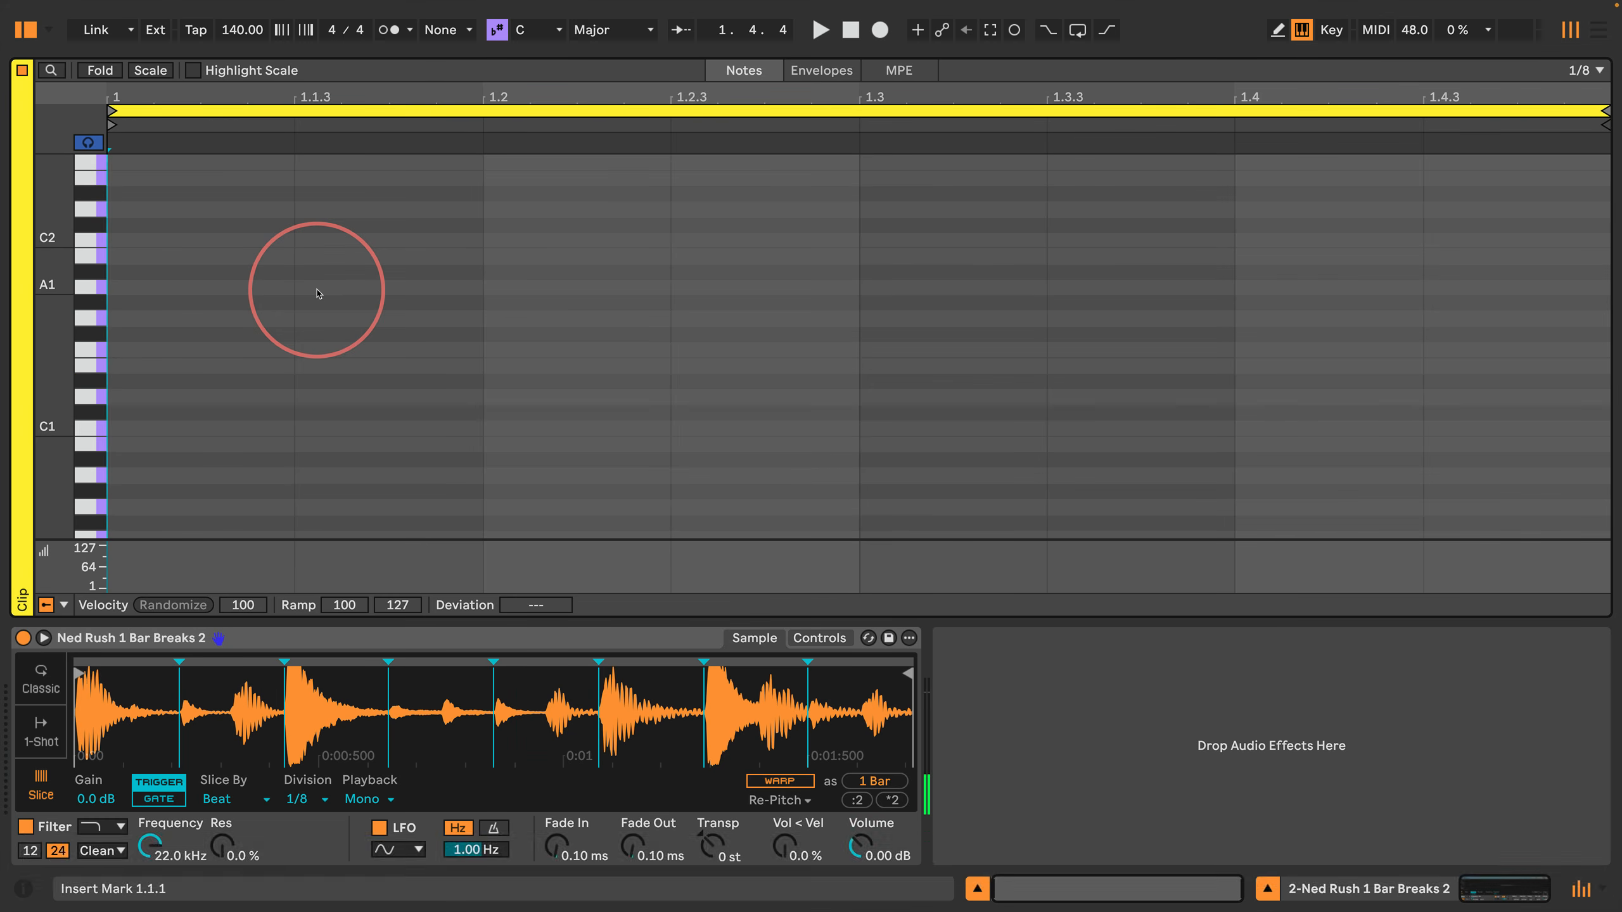
key("g")
key("f")
key("t")
key("g")
key("y")
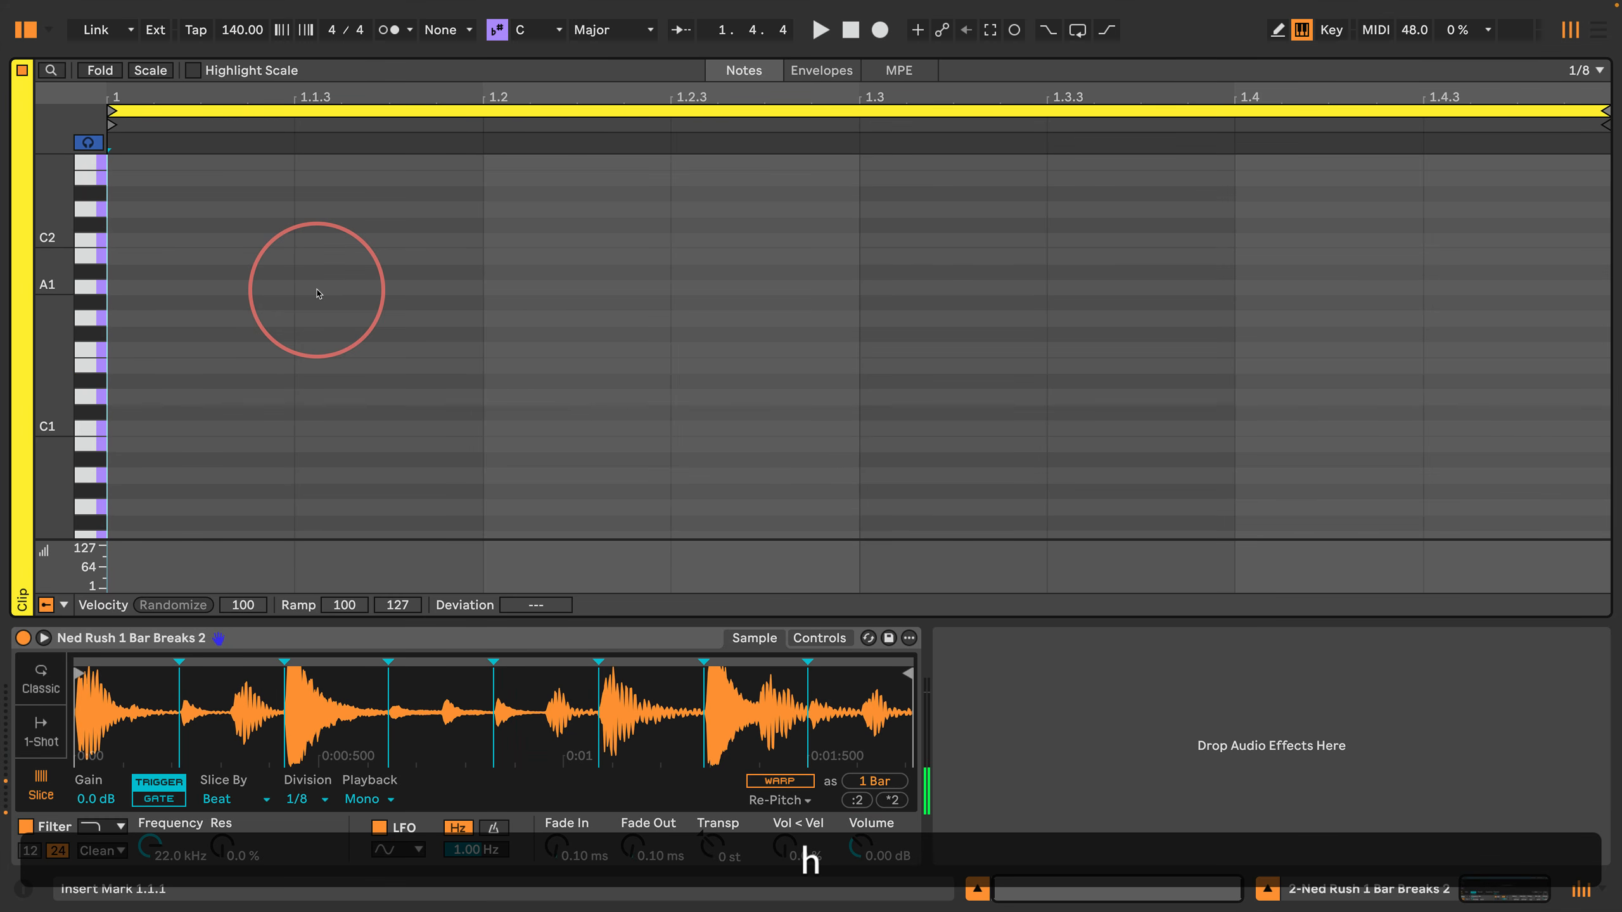
key("g")
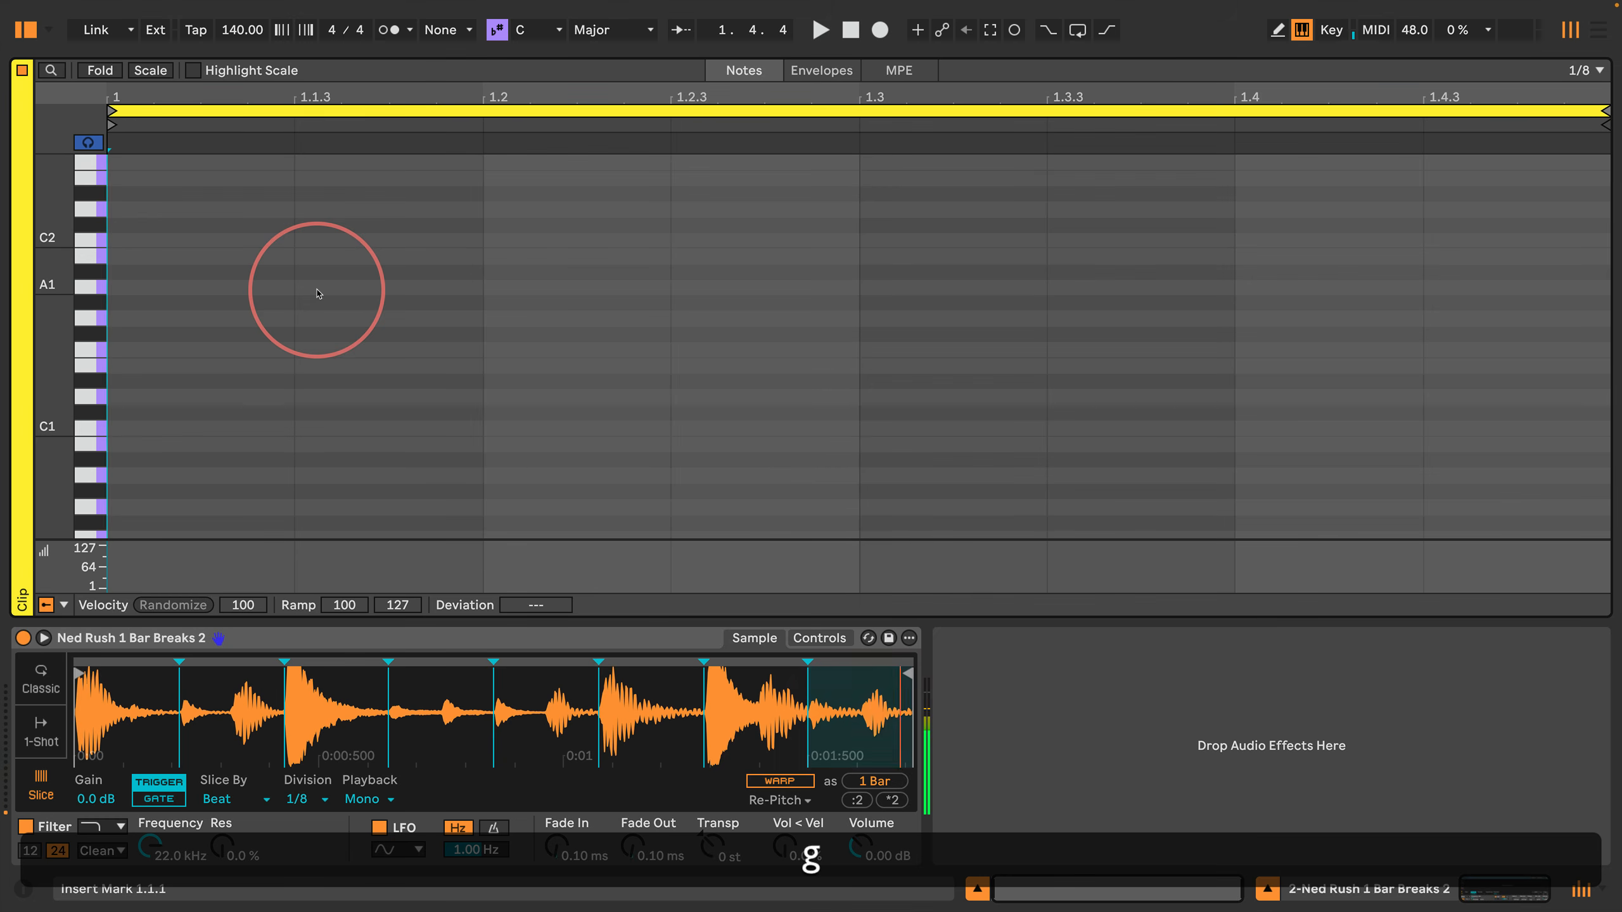
key("f")
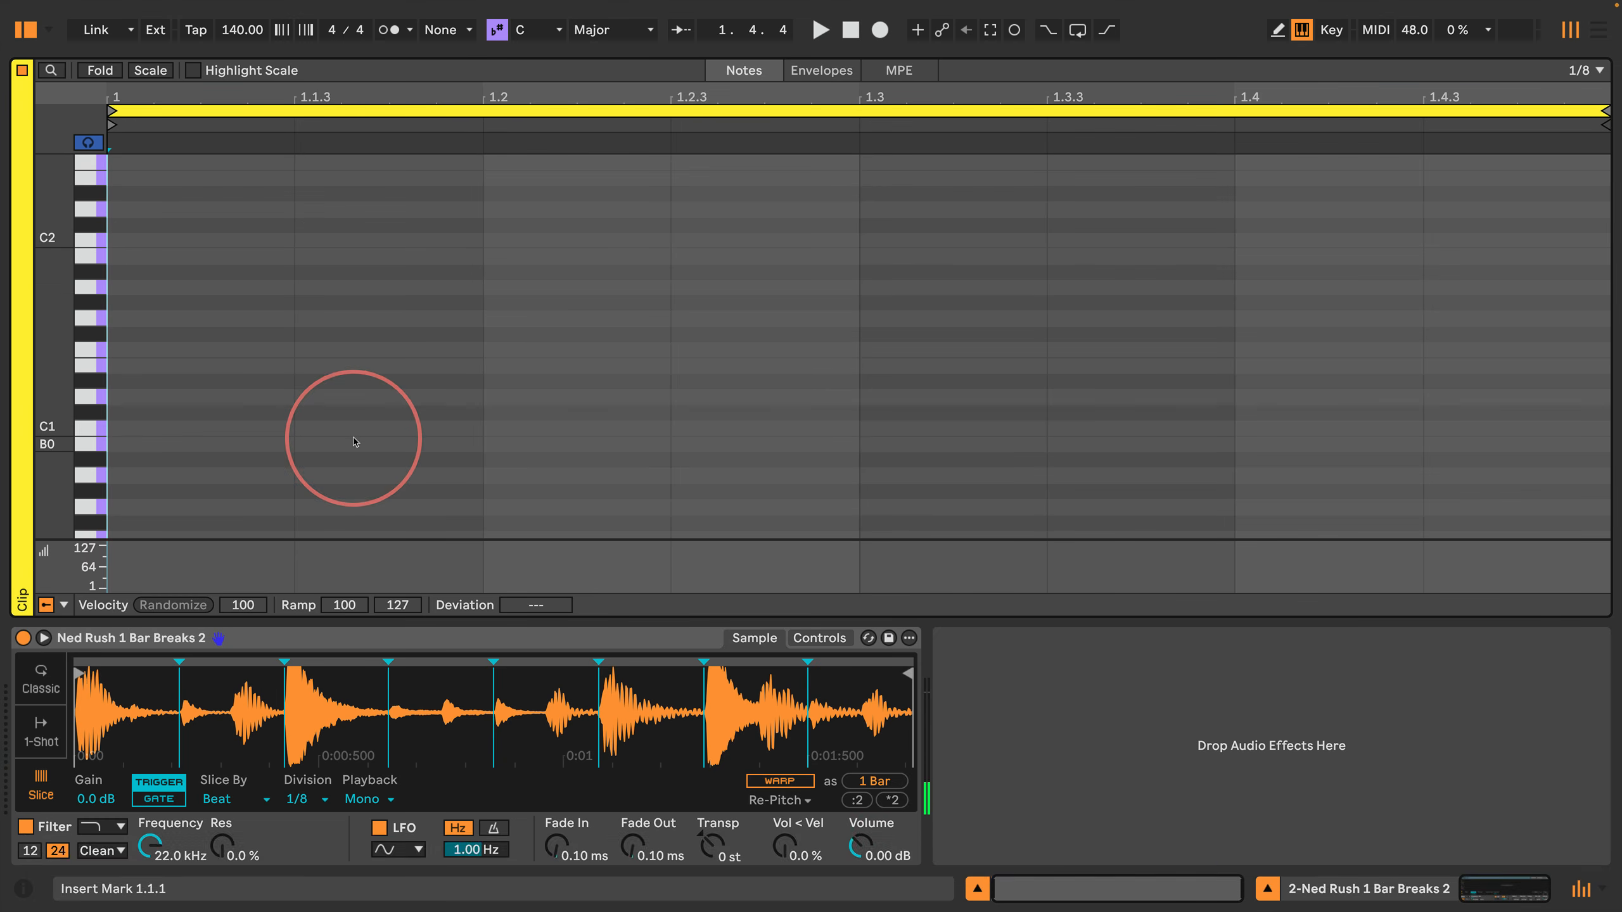
Step: Audition a few more slices in mixed order to check which notes trigger them
key("w")
key("s")
key("f")
key("y")
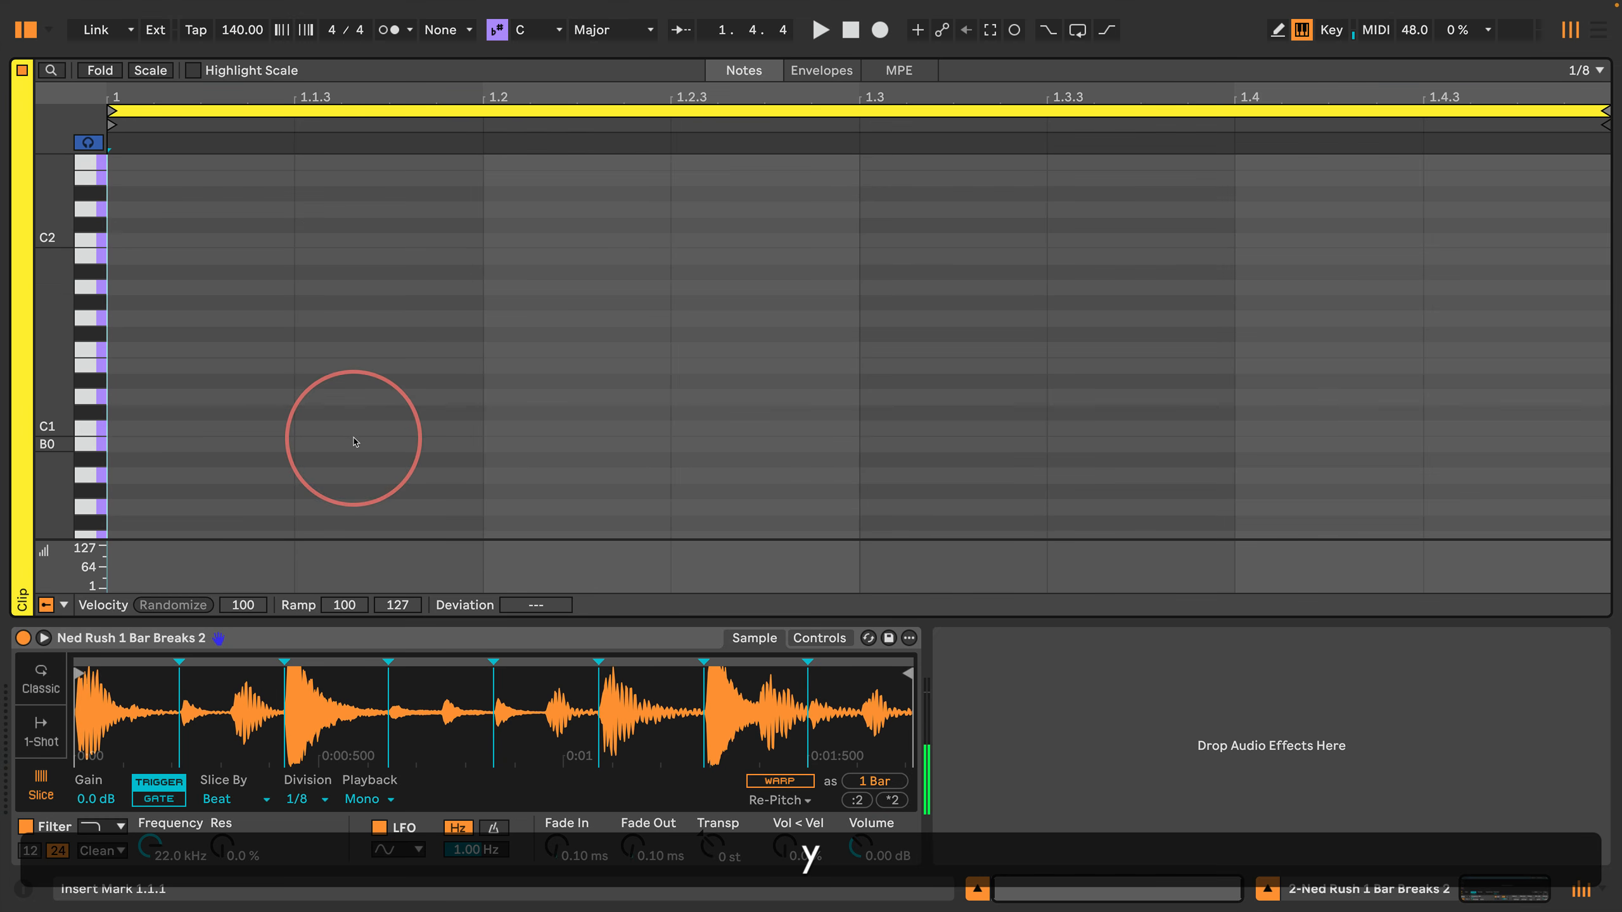
key("g")
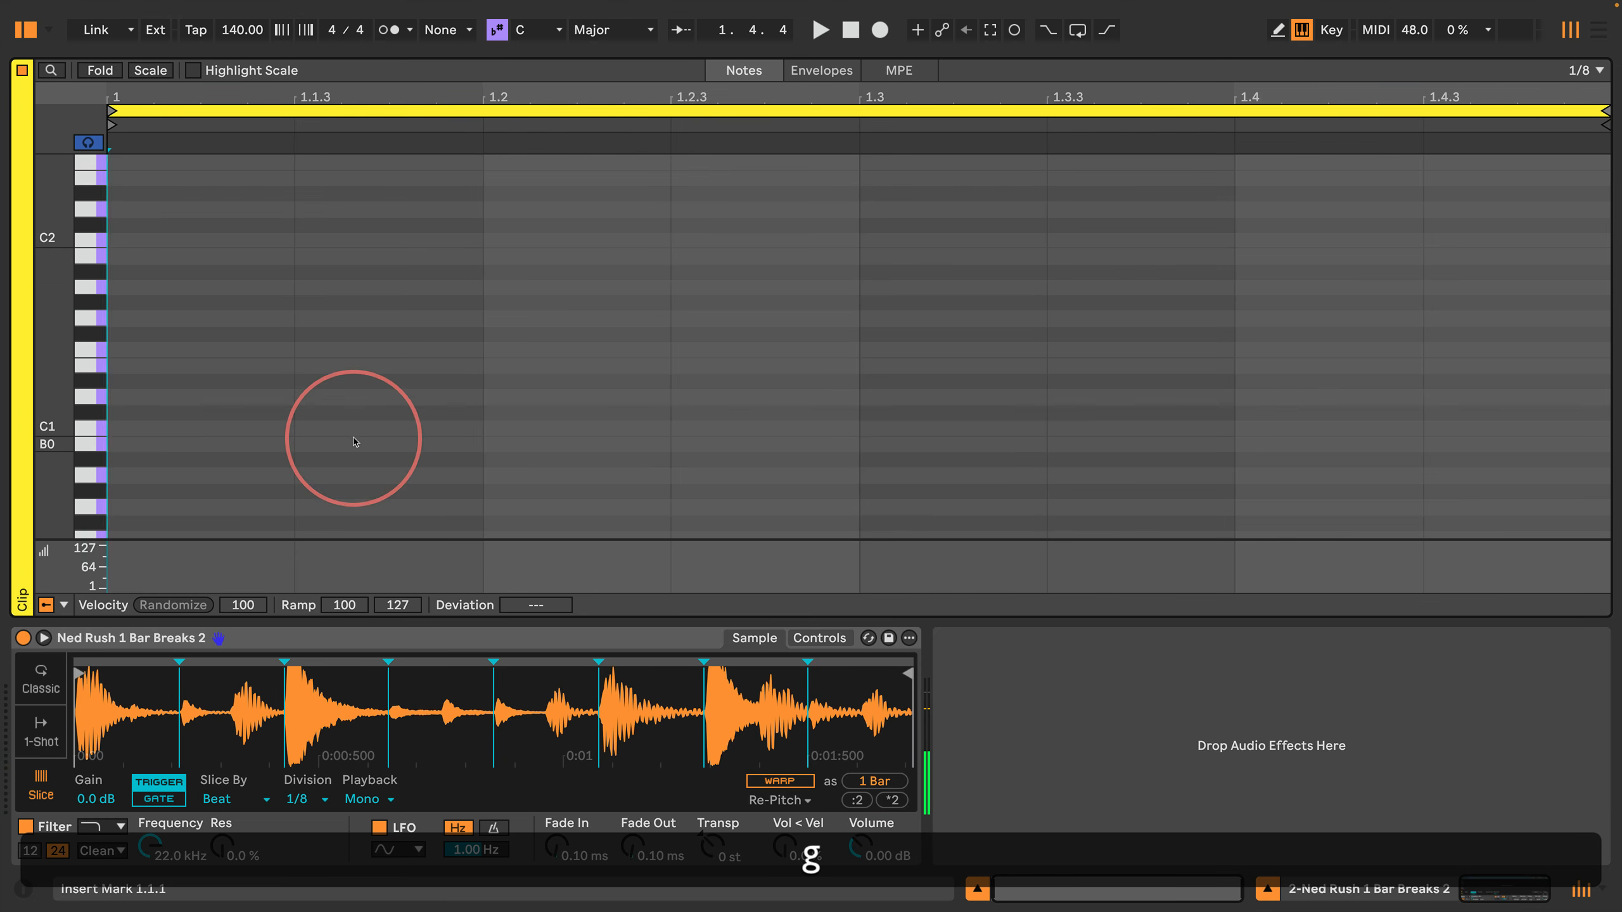
Step: Step-enter a C1 note from 1.1.1 to 1.1.3, plus a second C1 held from 1.1.3 onward across several grid steps
key("a")
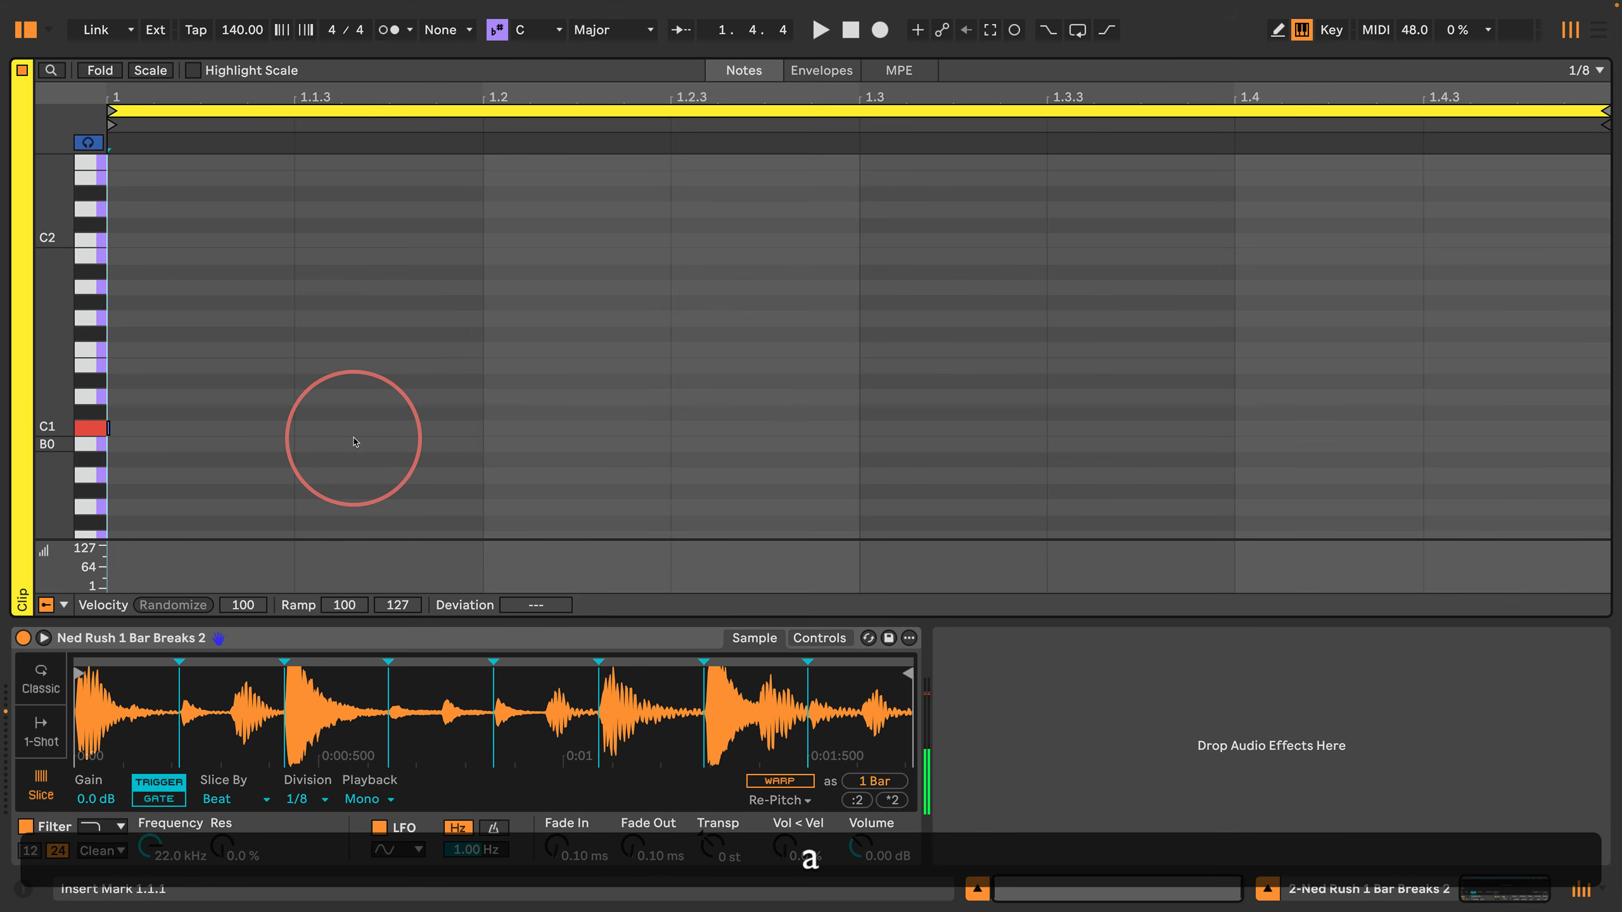
key("Right")
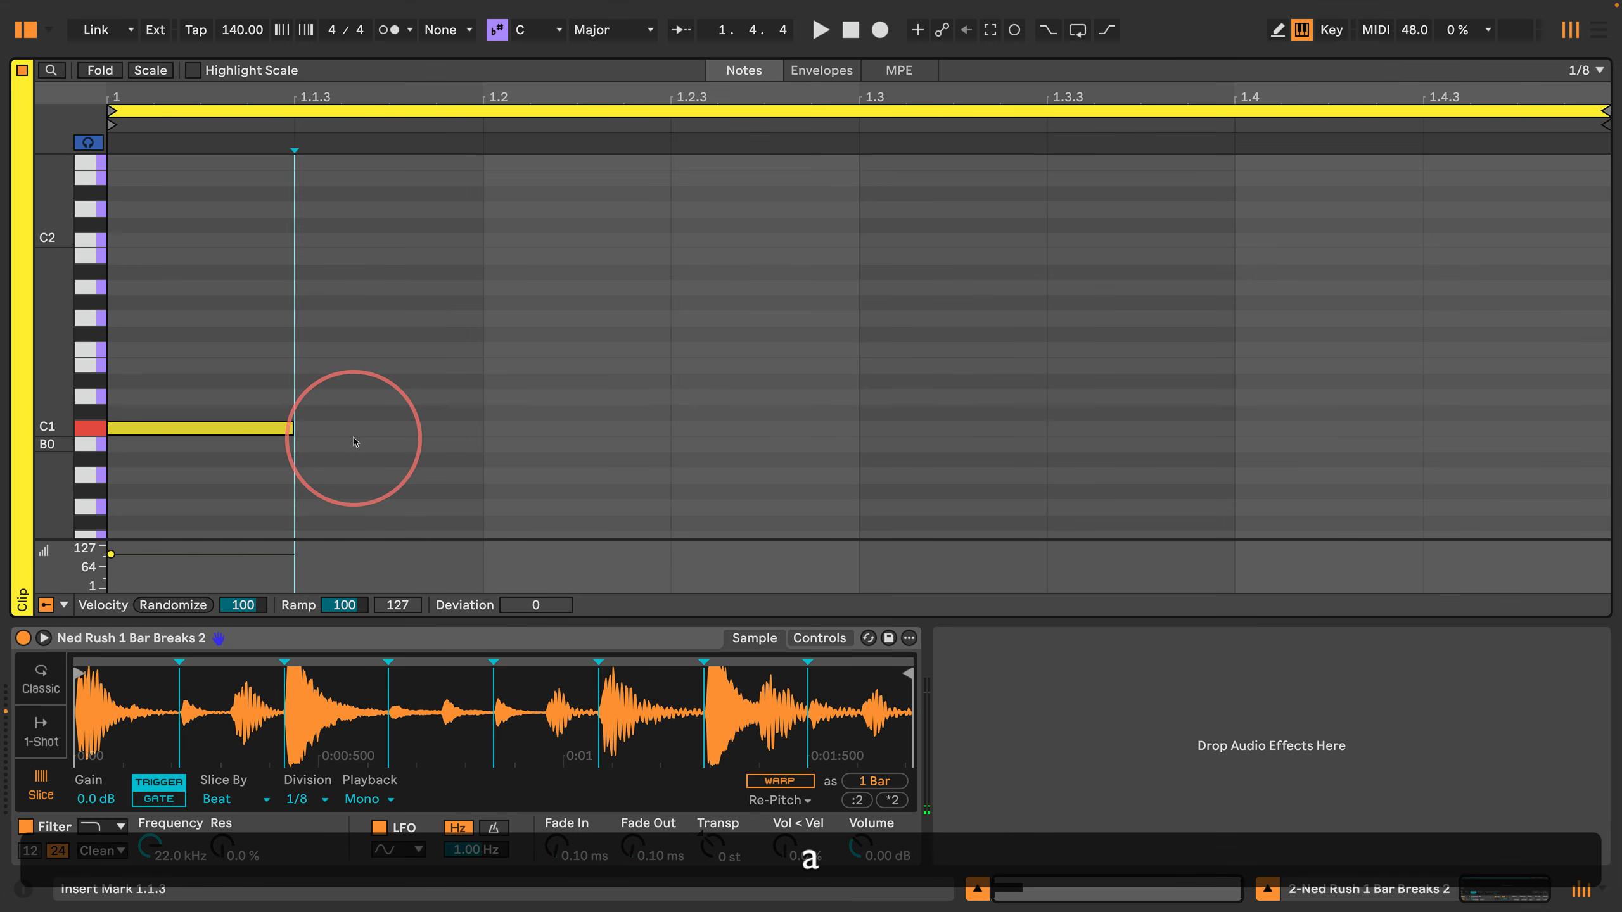
key("Right")
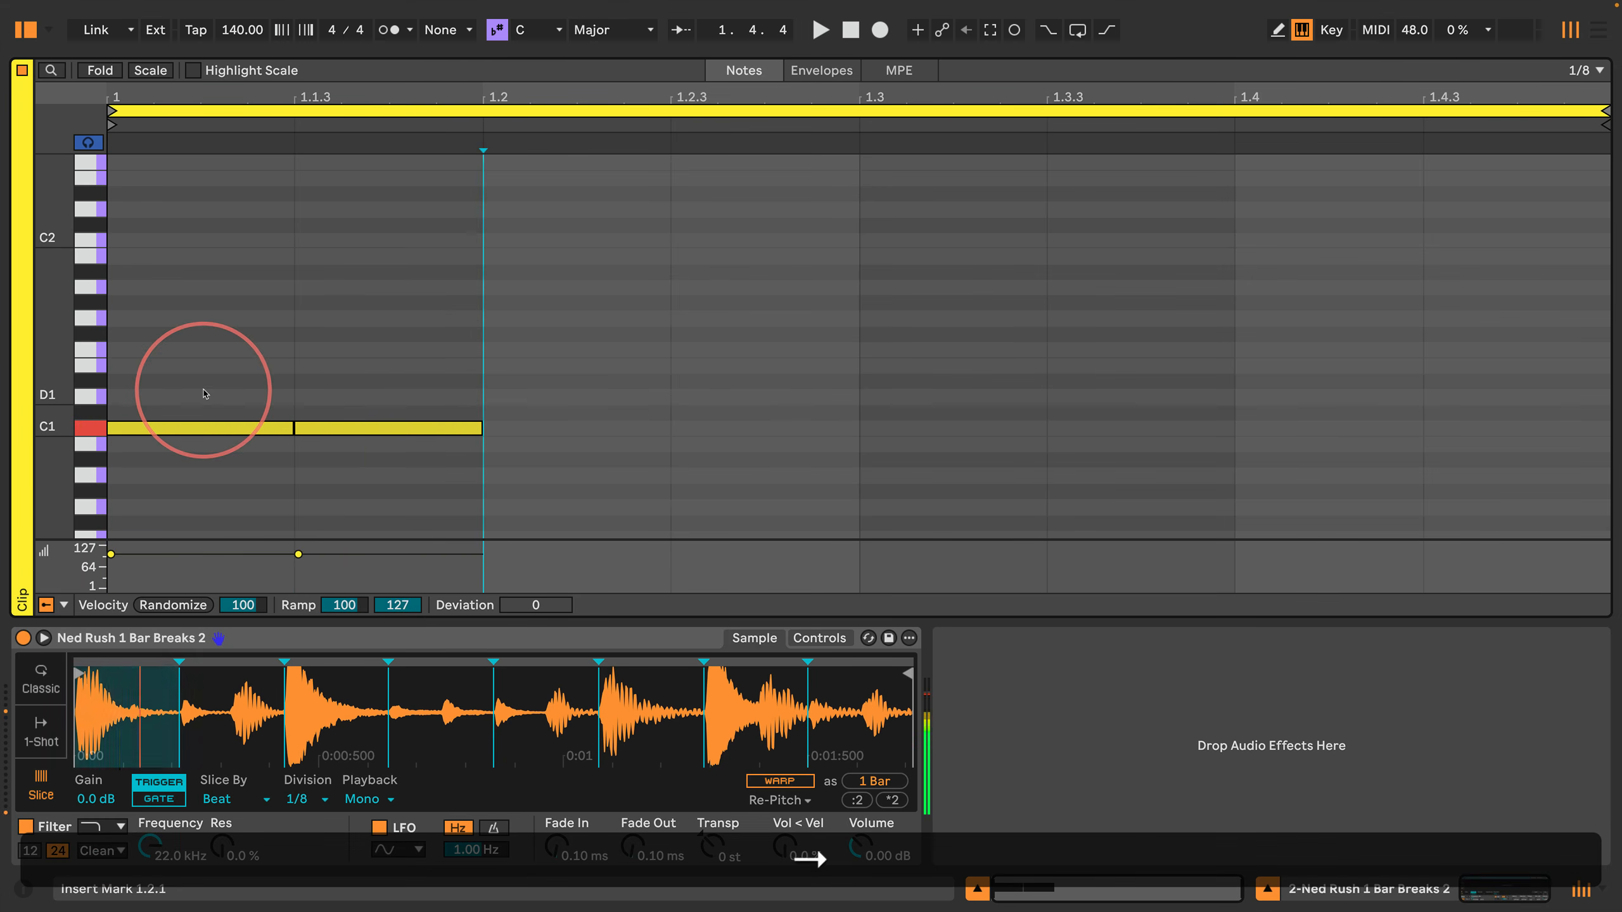
key("Right")
key("Right")
key("Right")
key("Right")
key("Right")
key("Right")
Step: Shorten and lengthen the held second C1 note along the 1/8 grid, ending it at 1.3.3
key("Left")
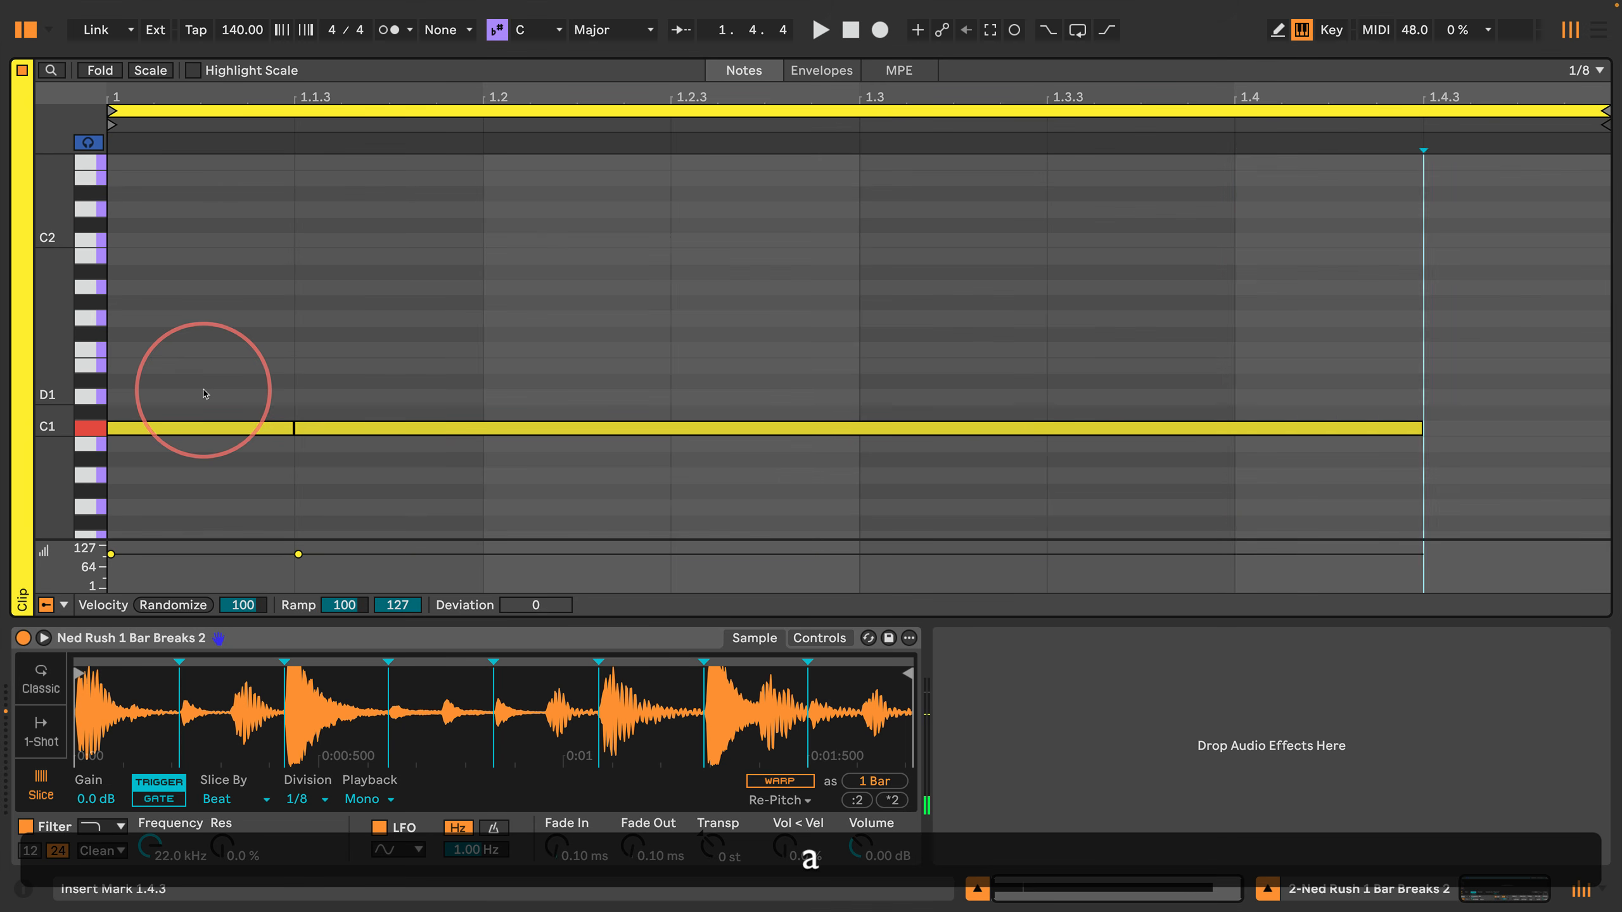
key("Left")
key("Left")
key("Left")
key("Left")
key("Left")
key("Left")
key("Right")
key("Right")
key("Right")
key("Right")
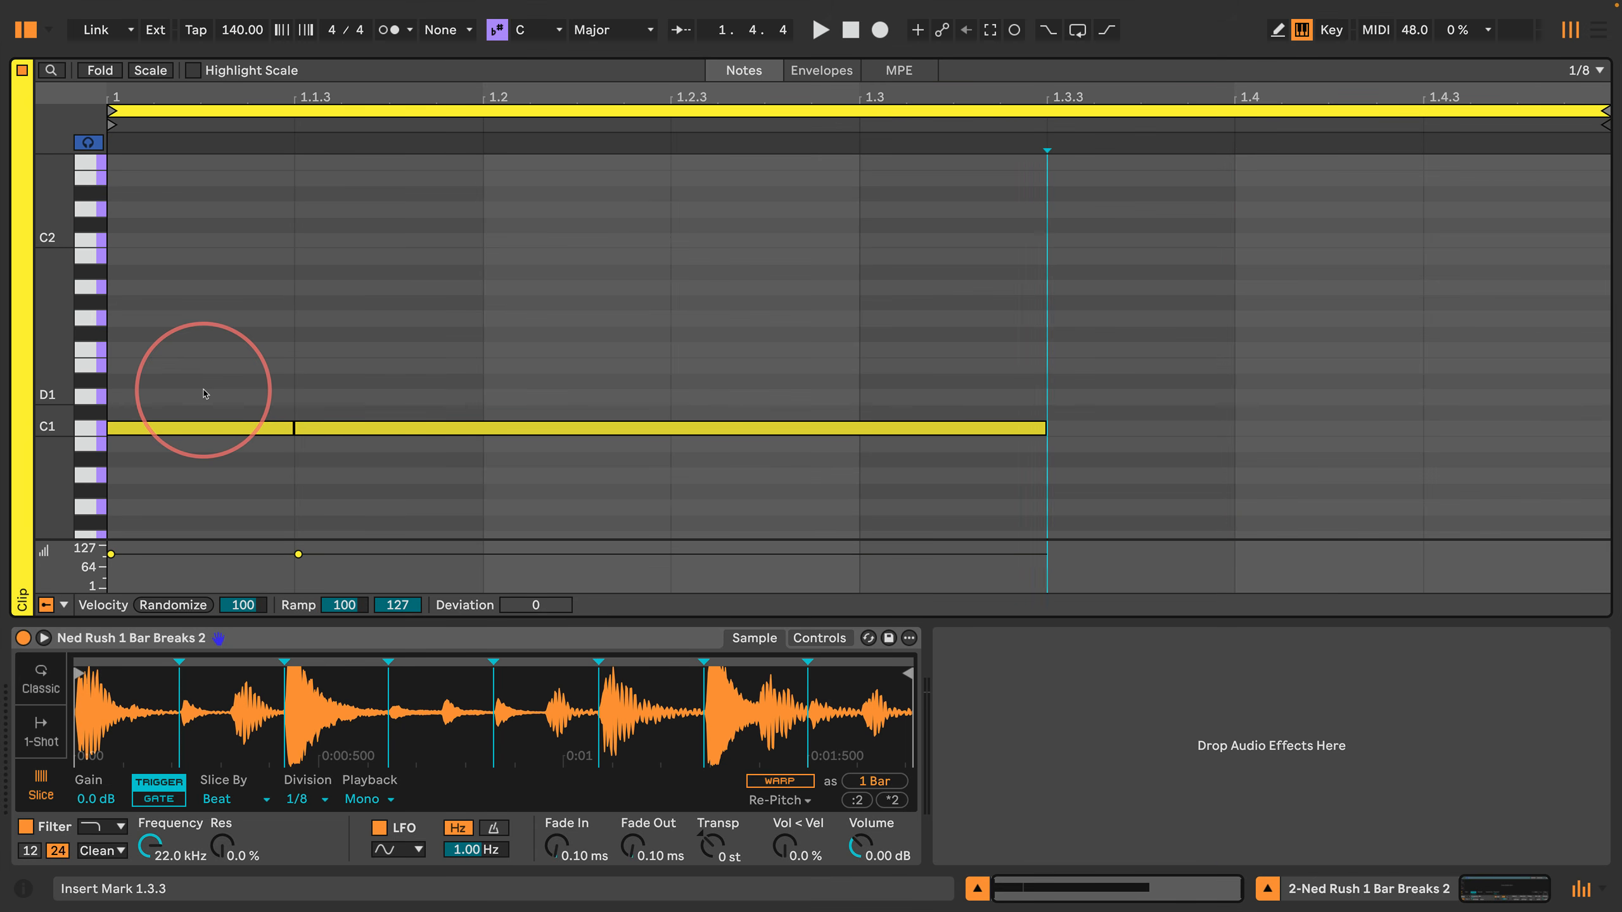
Step: Select the time range from 1.3.3 back to 1.1.3 and delete the second C1 note
key("shift+Left")
key("shift+Left")
key("shift+Left")
key("shift+Left")
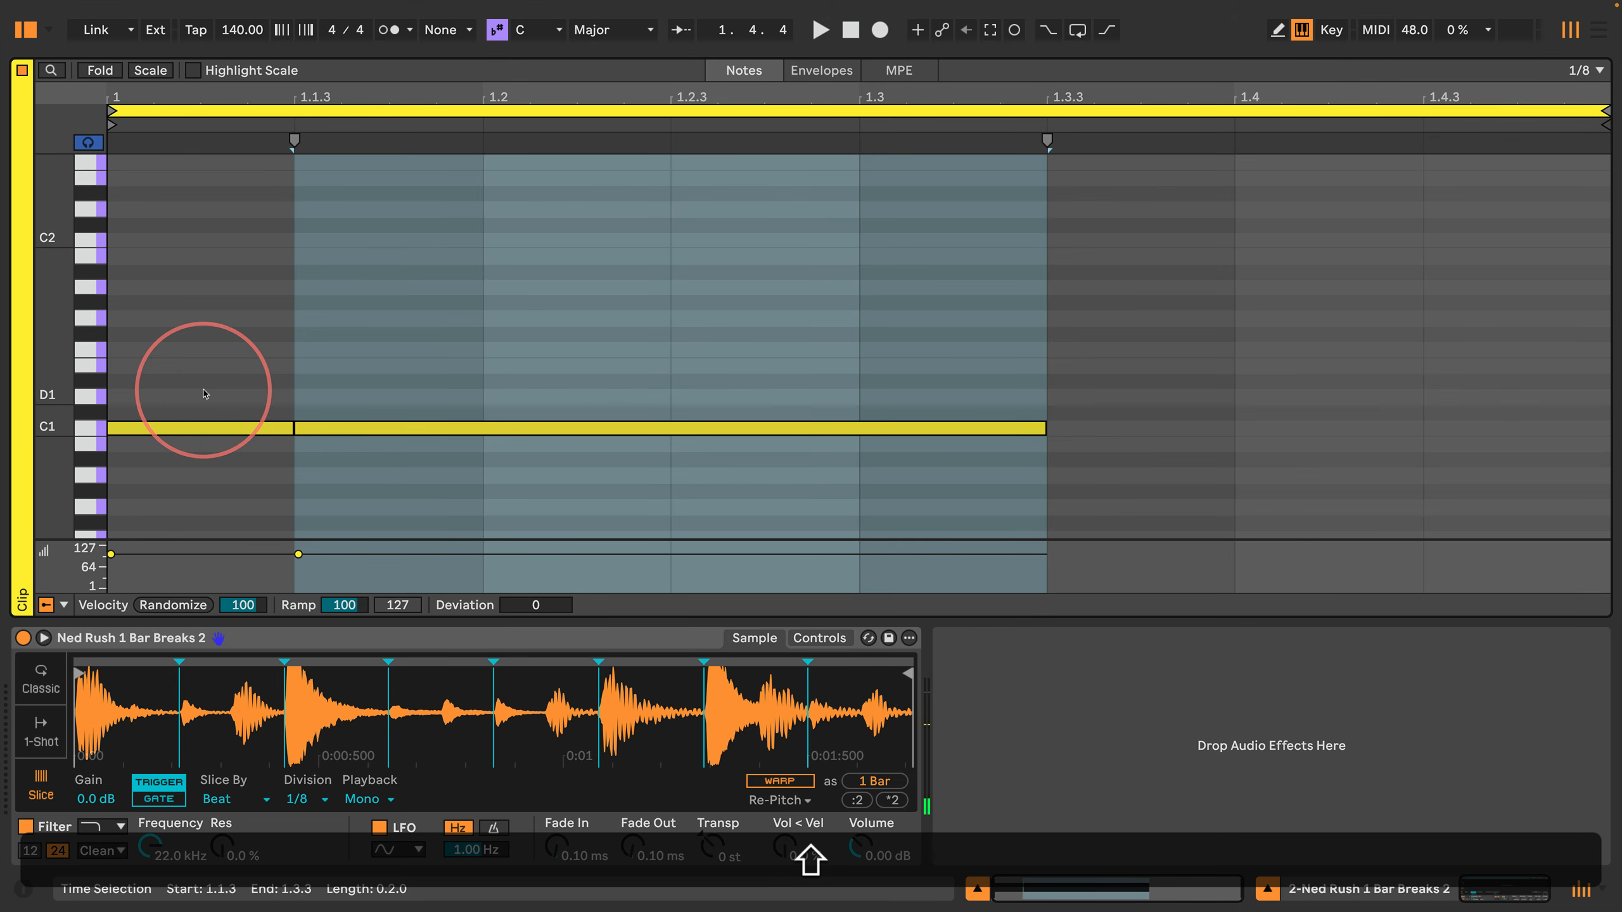
key("shift+Return")
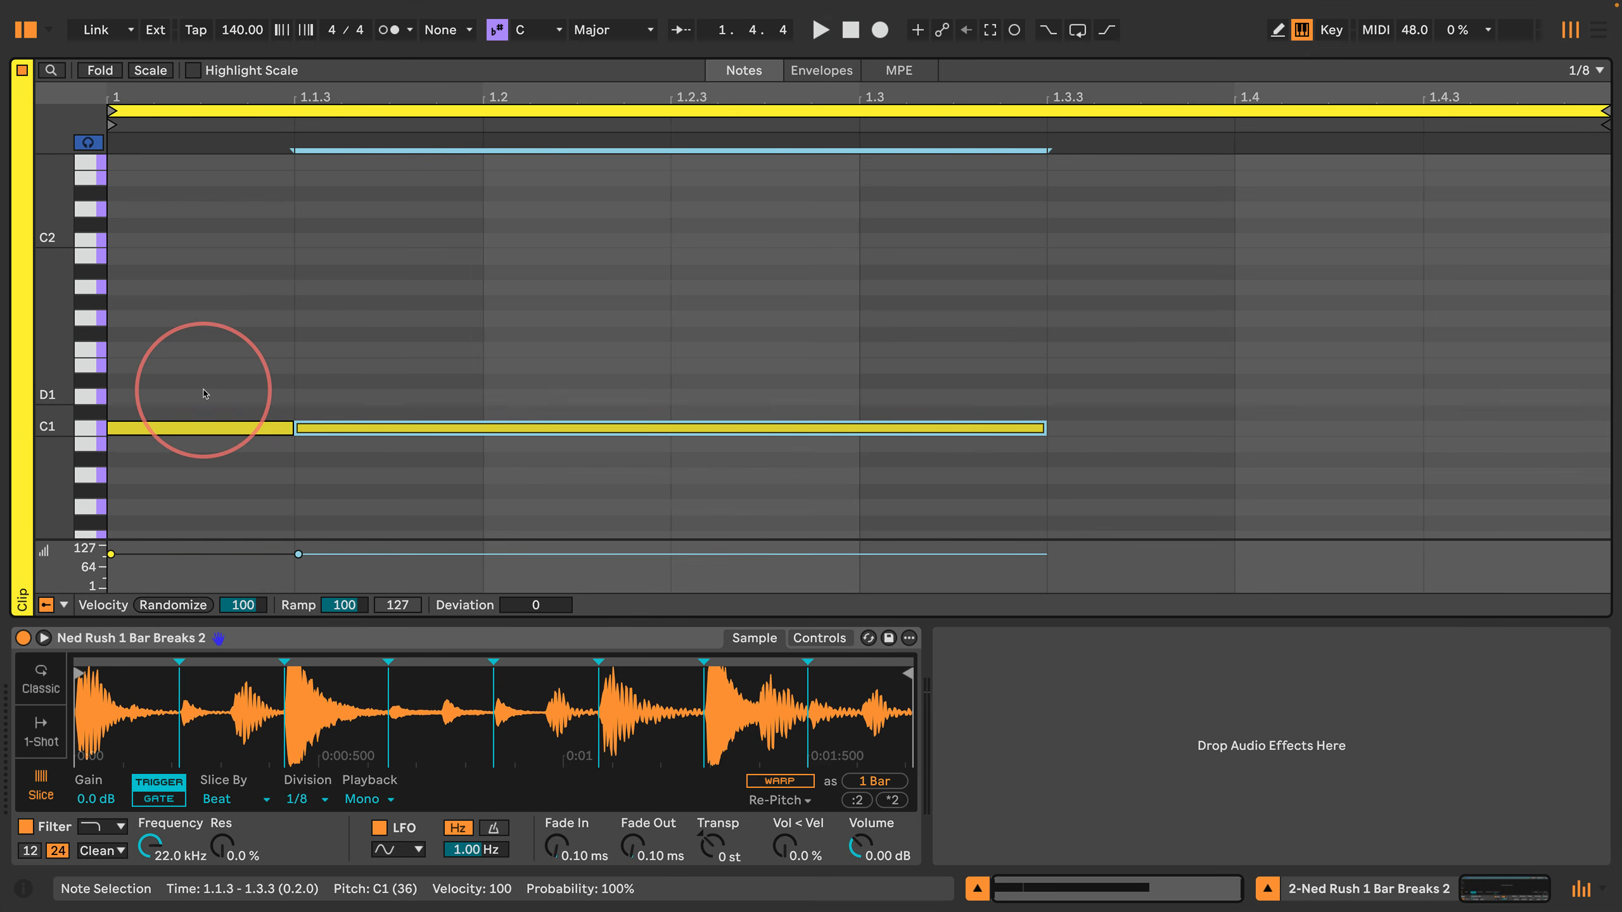
key("BackSpace")
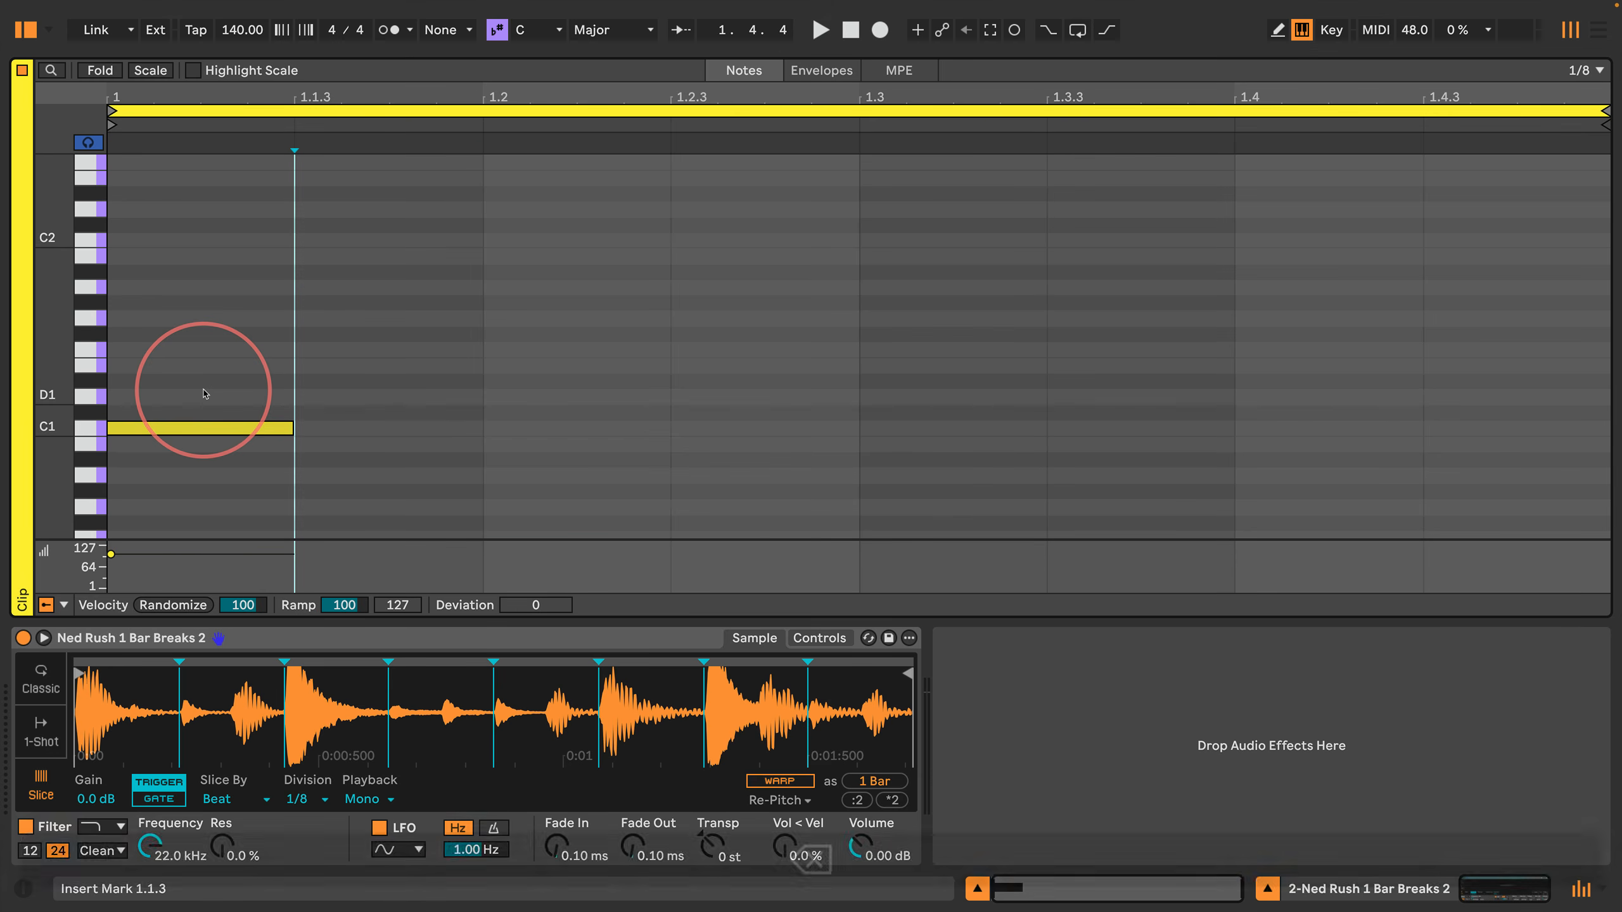
Step: Step the insert marker around 1.1.3 and check the note editor's fixed grid options
key("Right")
key("Left")
key("Right")
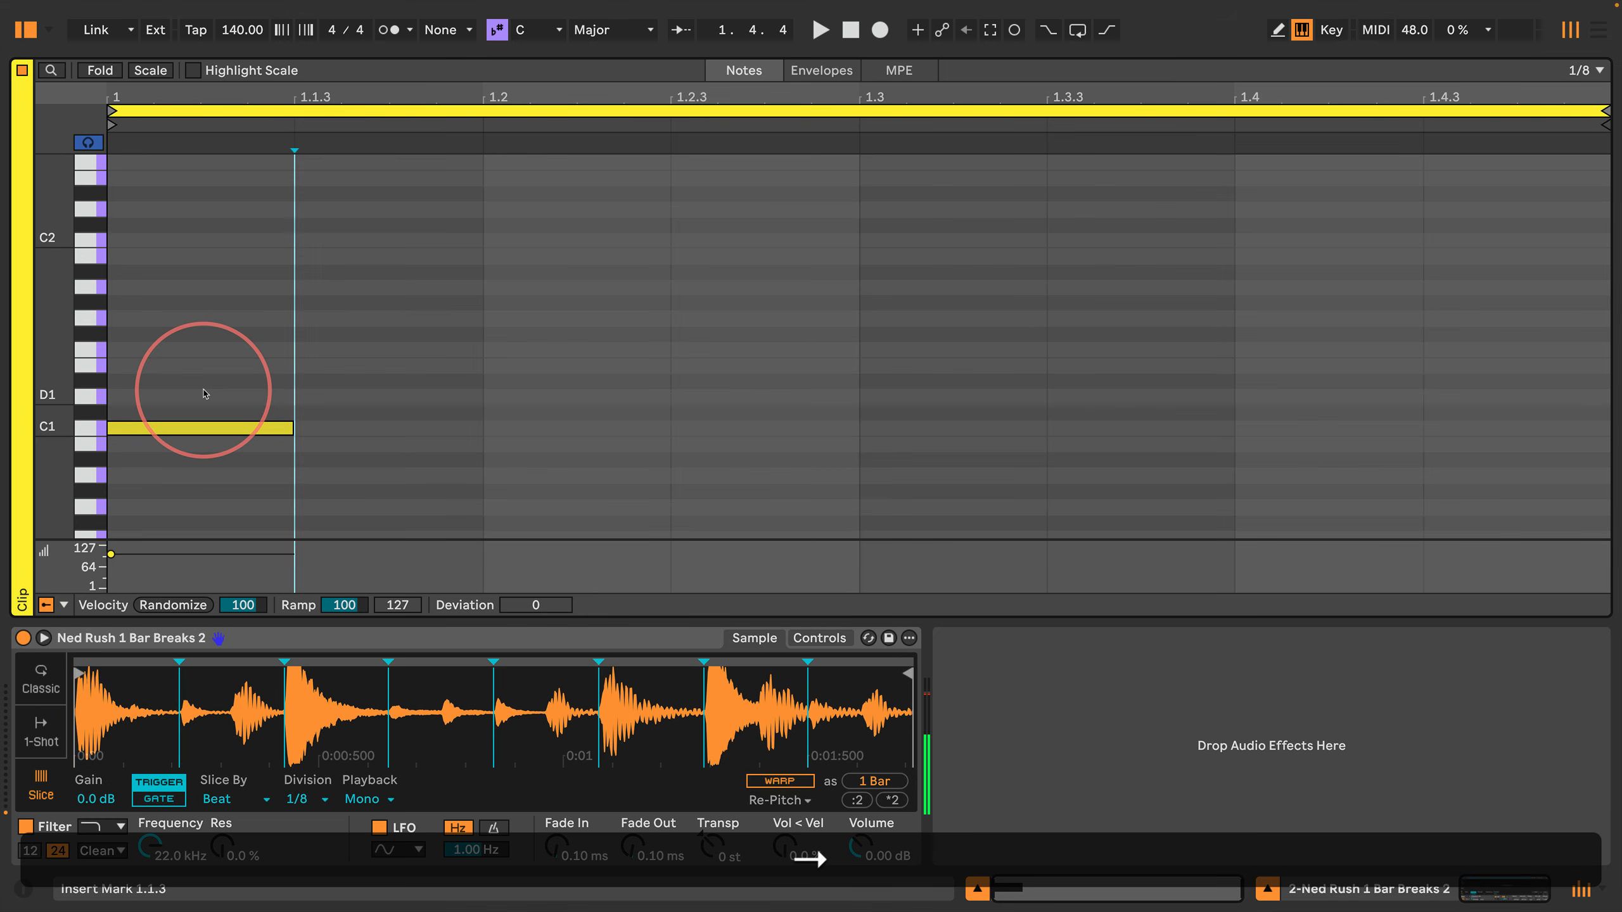
right_click(514, 291)
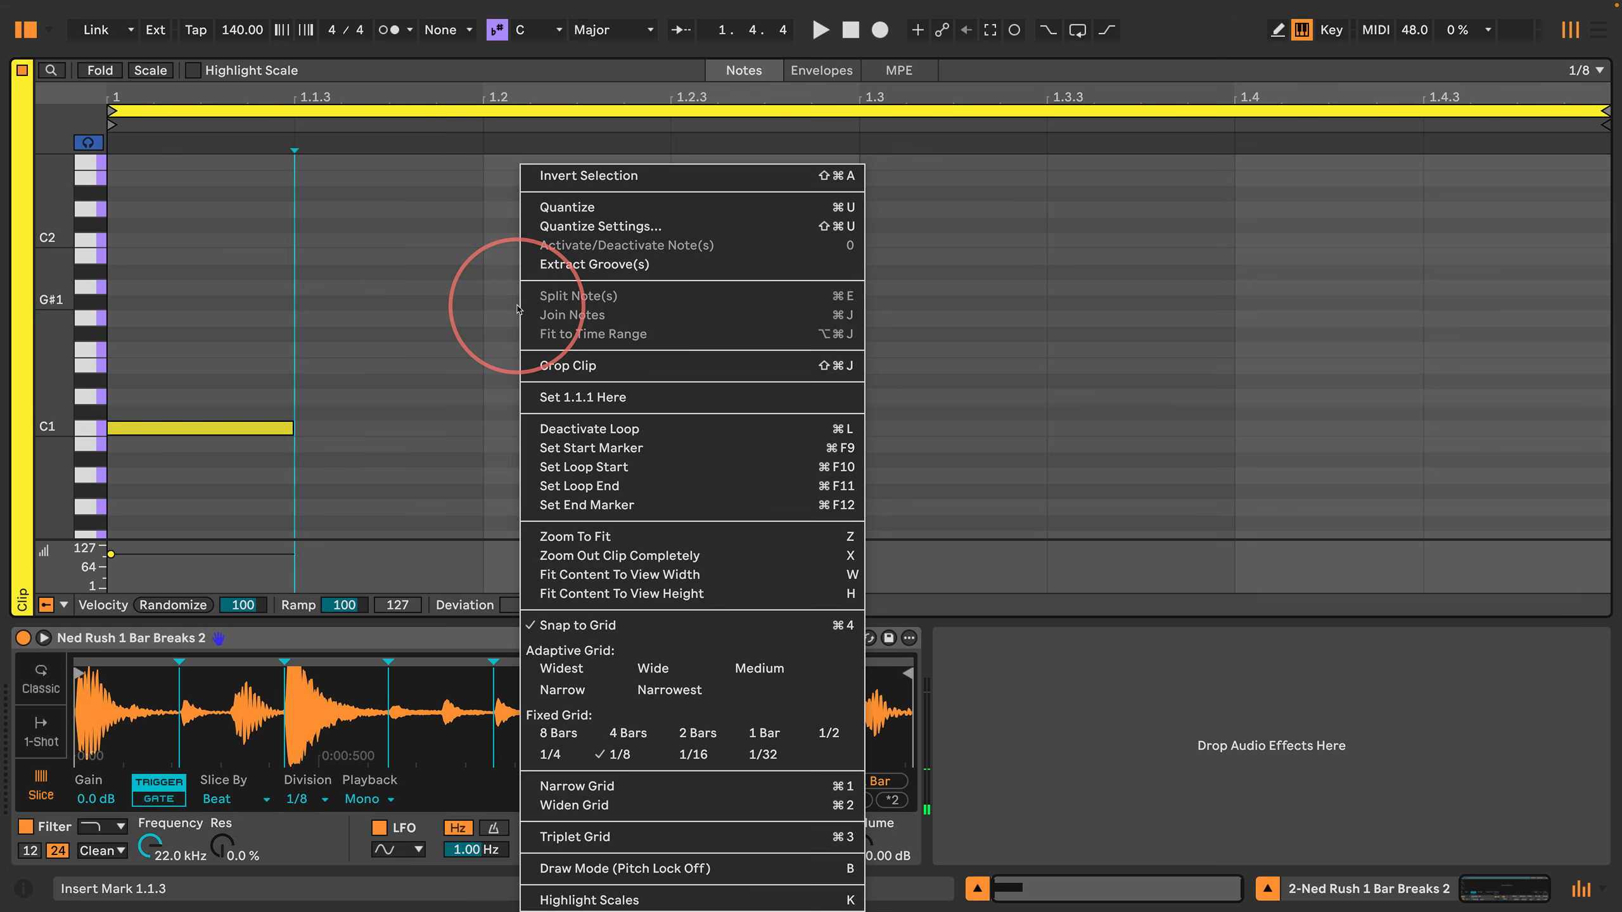
left_click(391, 458)
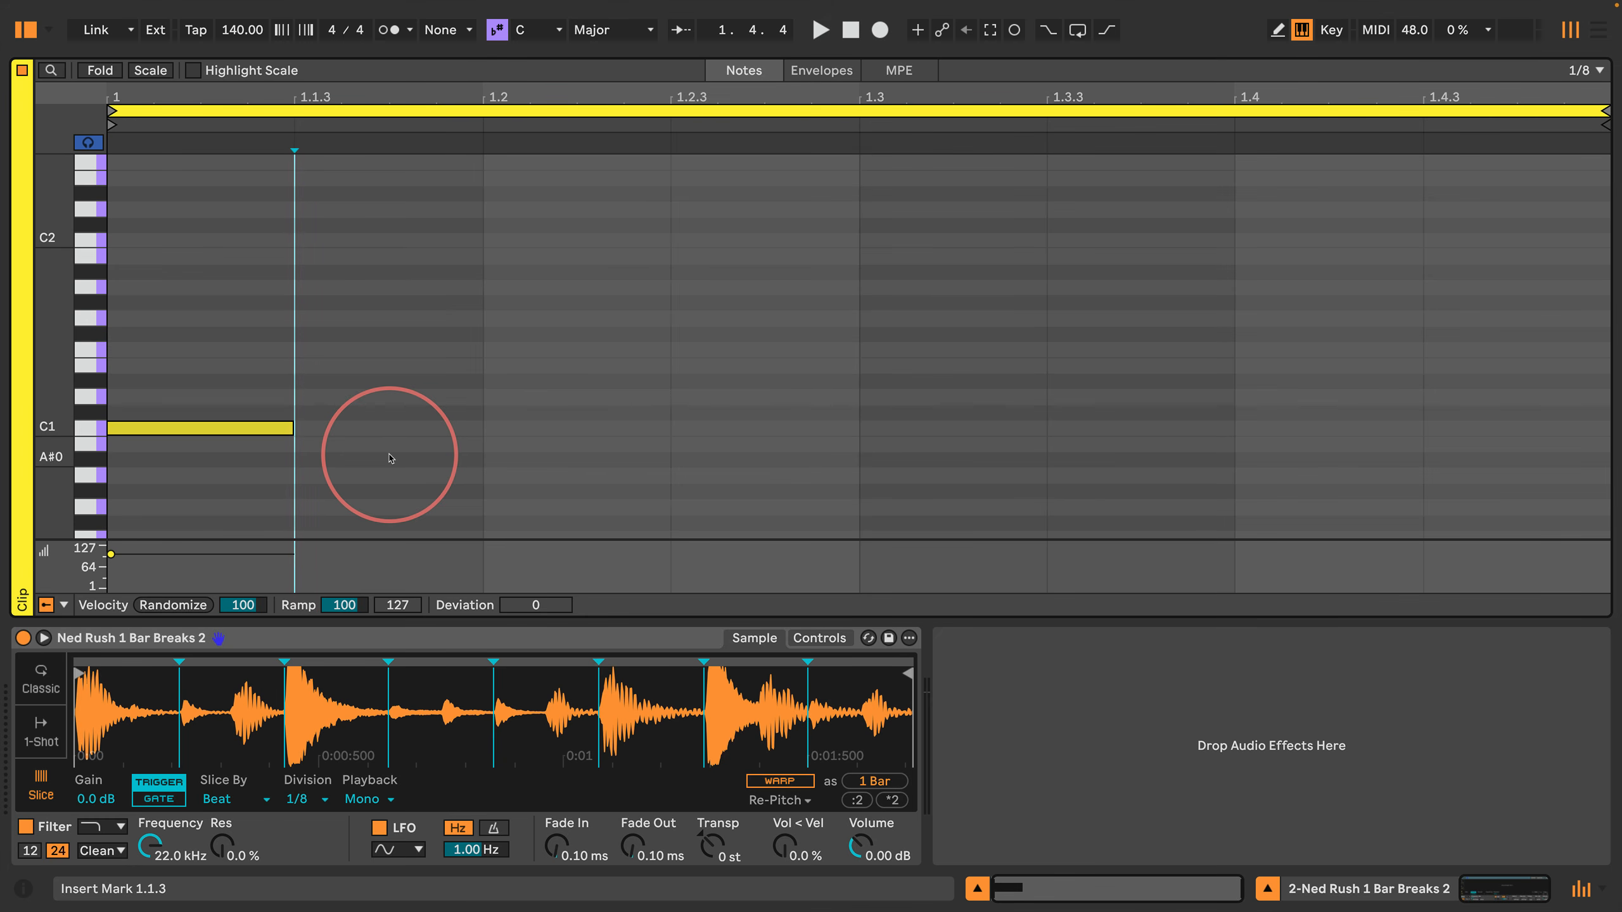
Step: Delete the remaining C1 note, and step-enter 1/8 notes C1, C#1, D1 and C1 from 1.1.1 to 1.3.1
key("shift+Left")
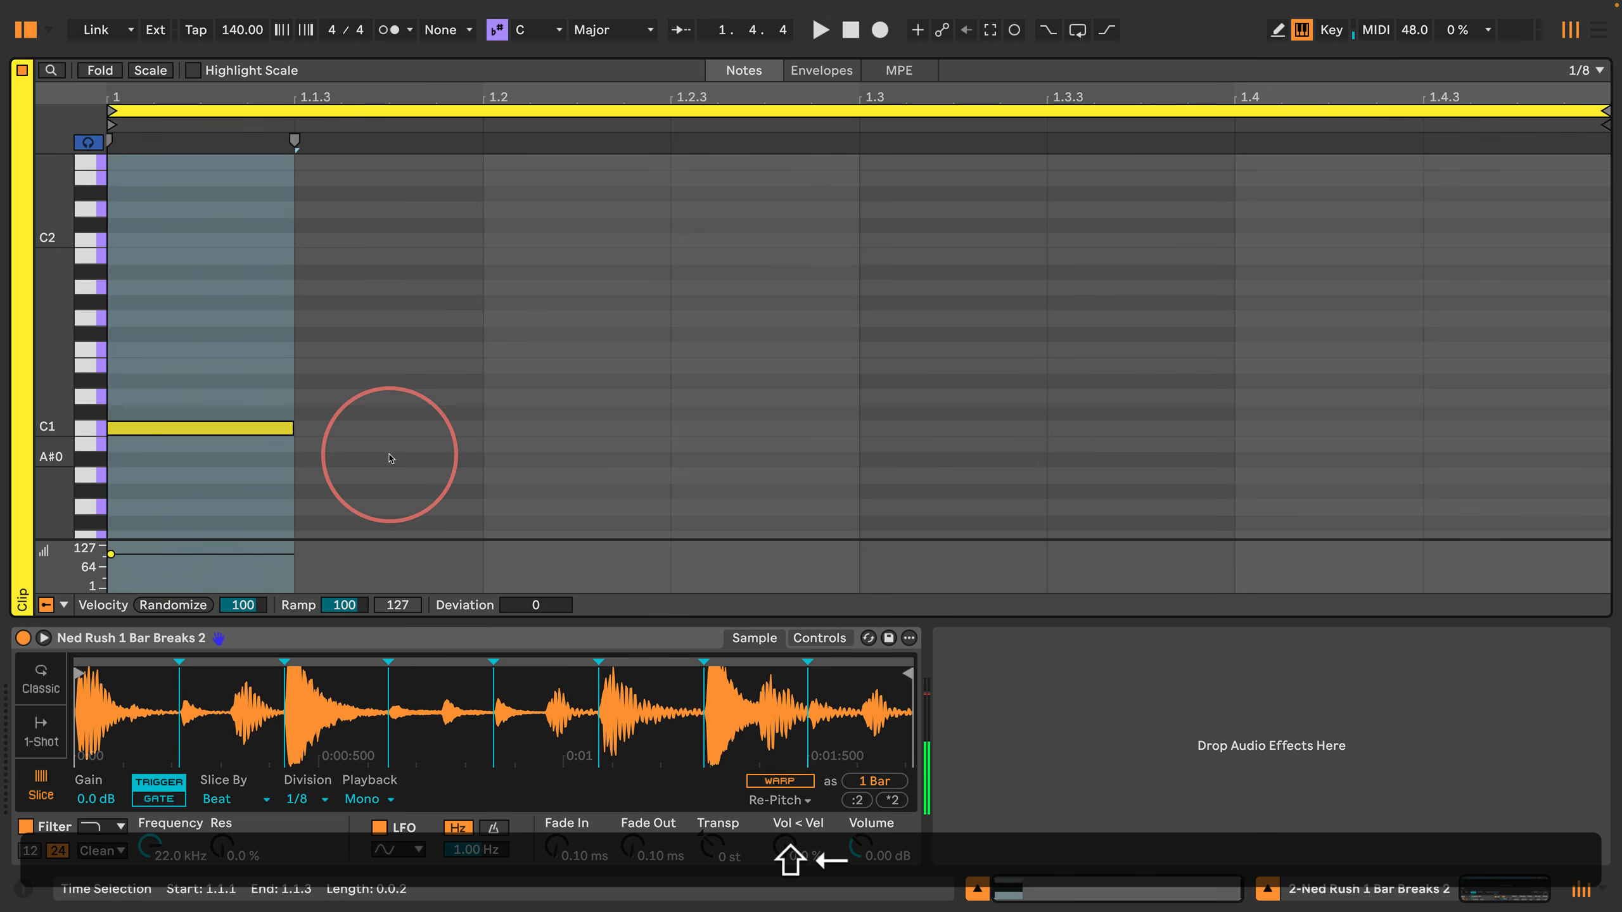
key("BackSpace")
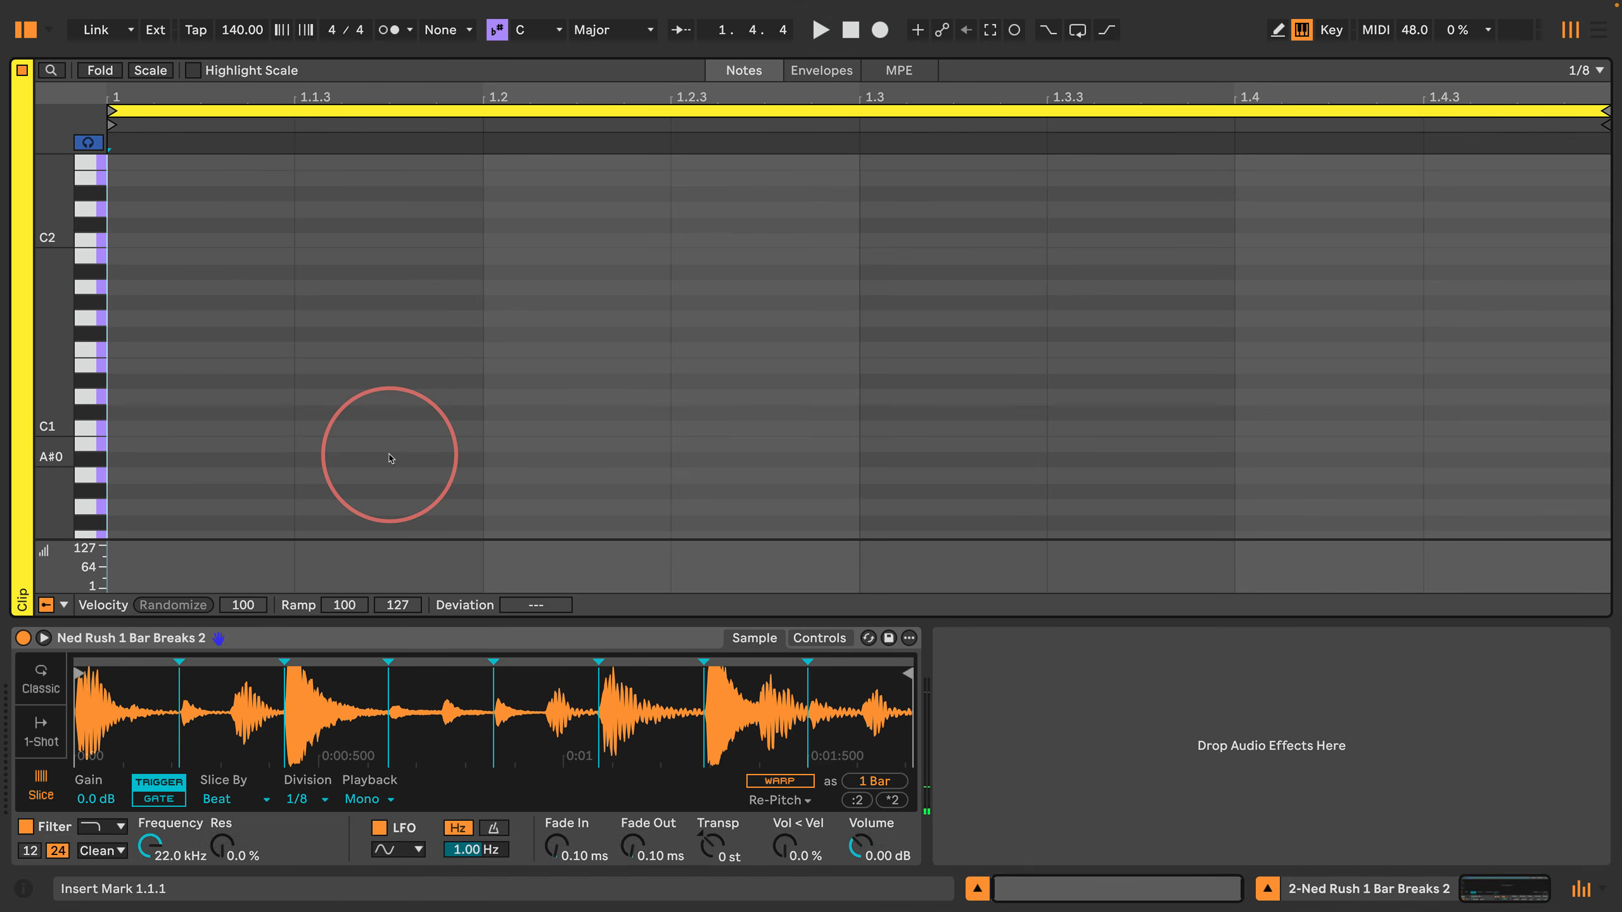
key("a")
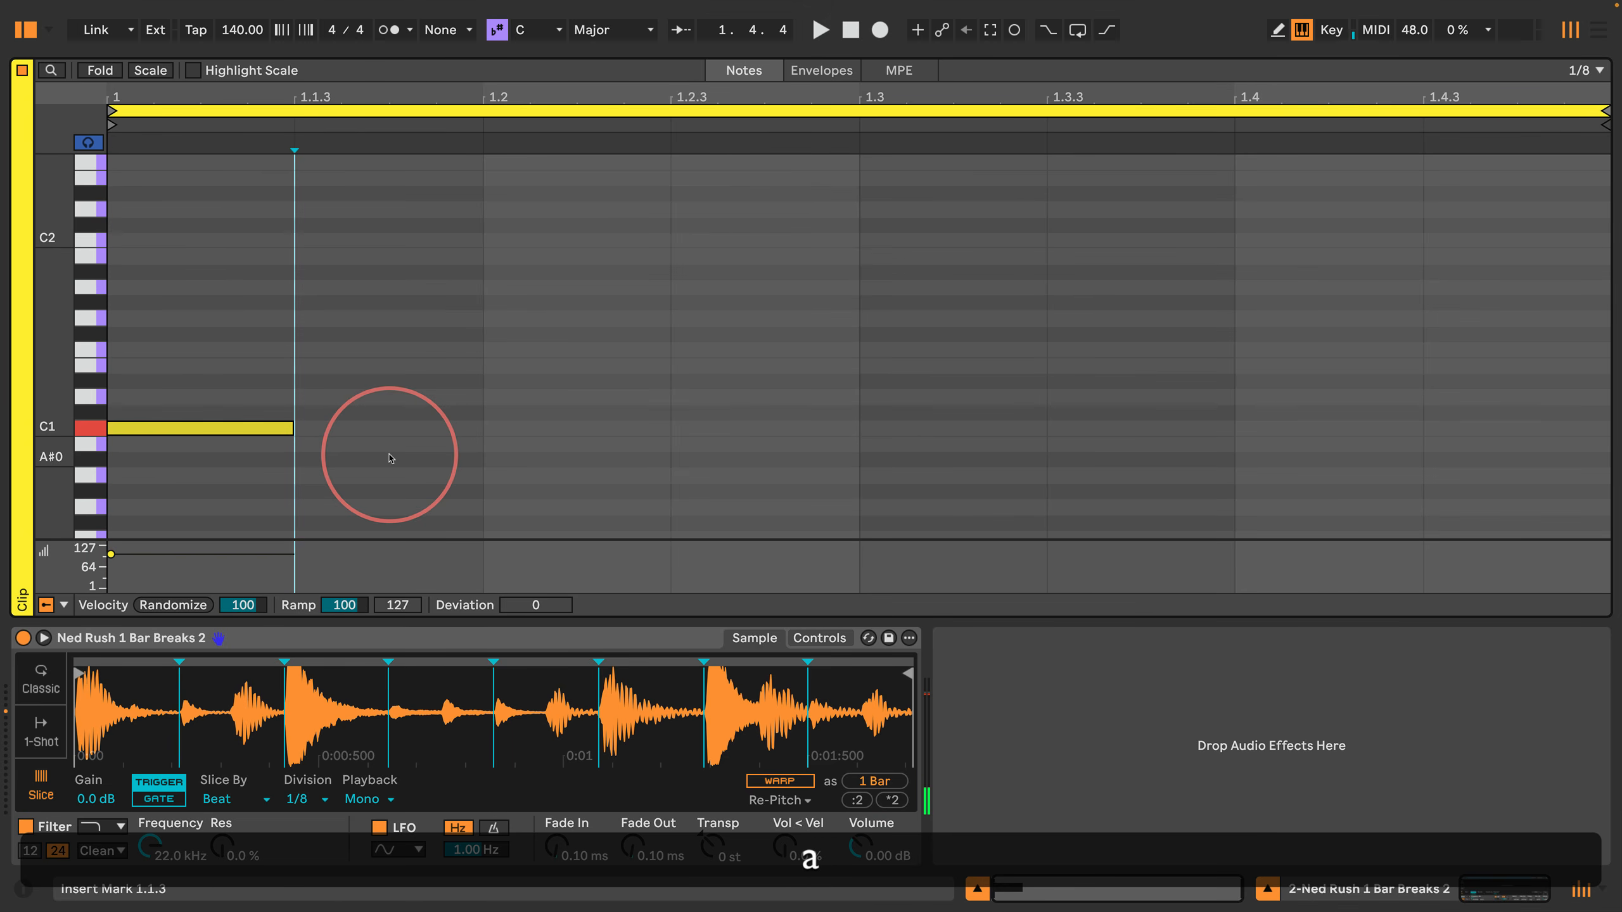
key("w")
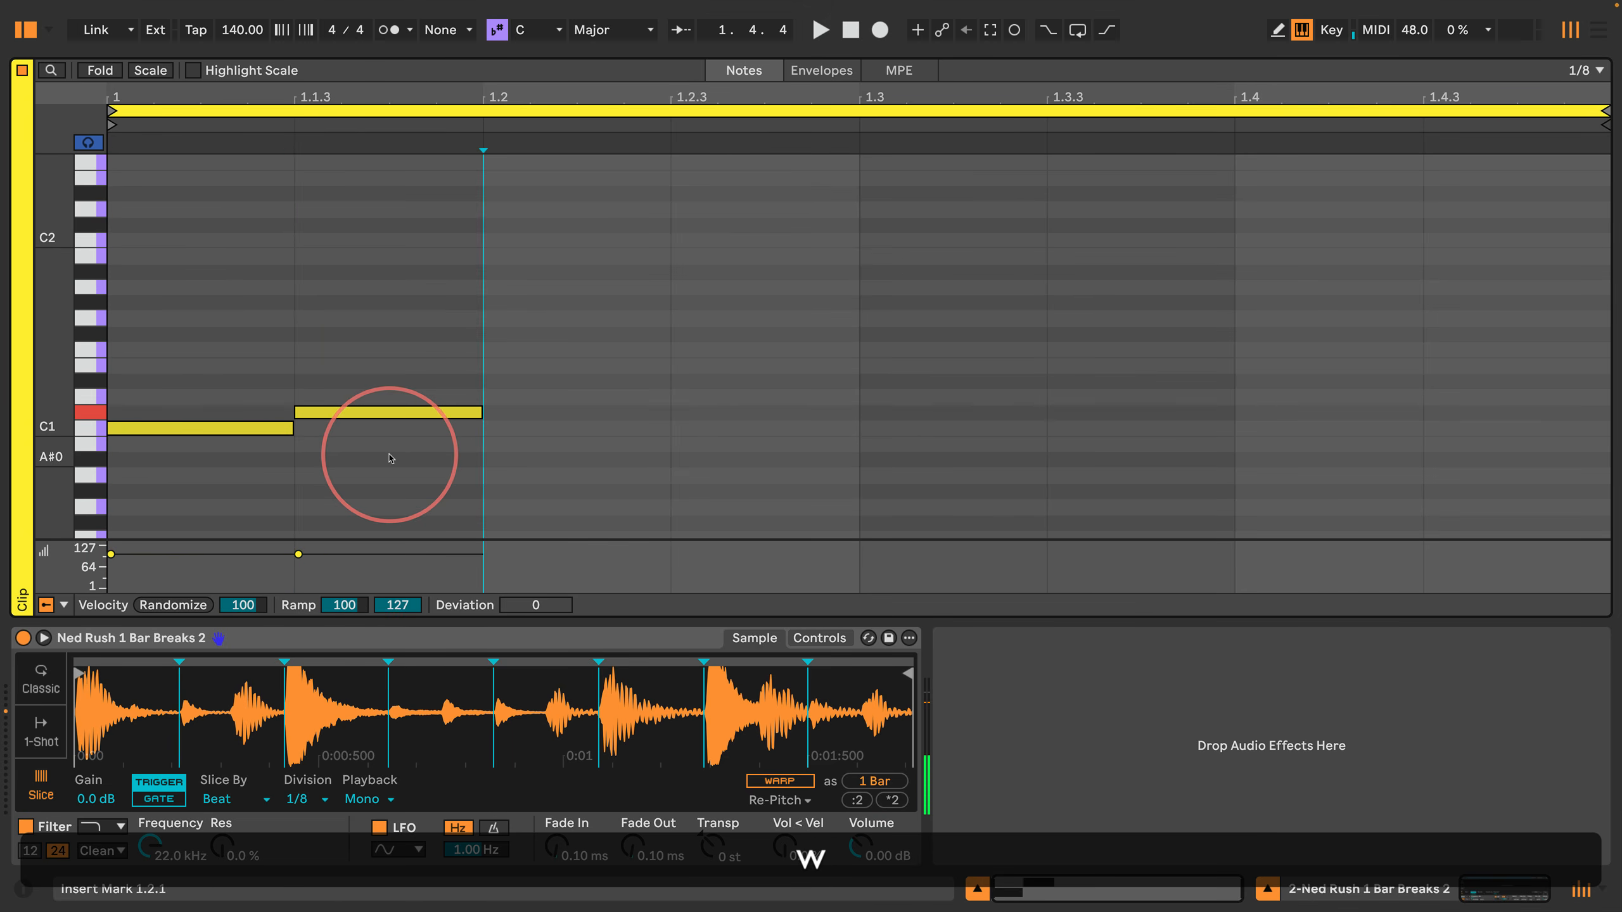
key("s")
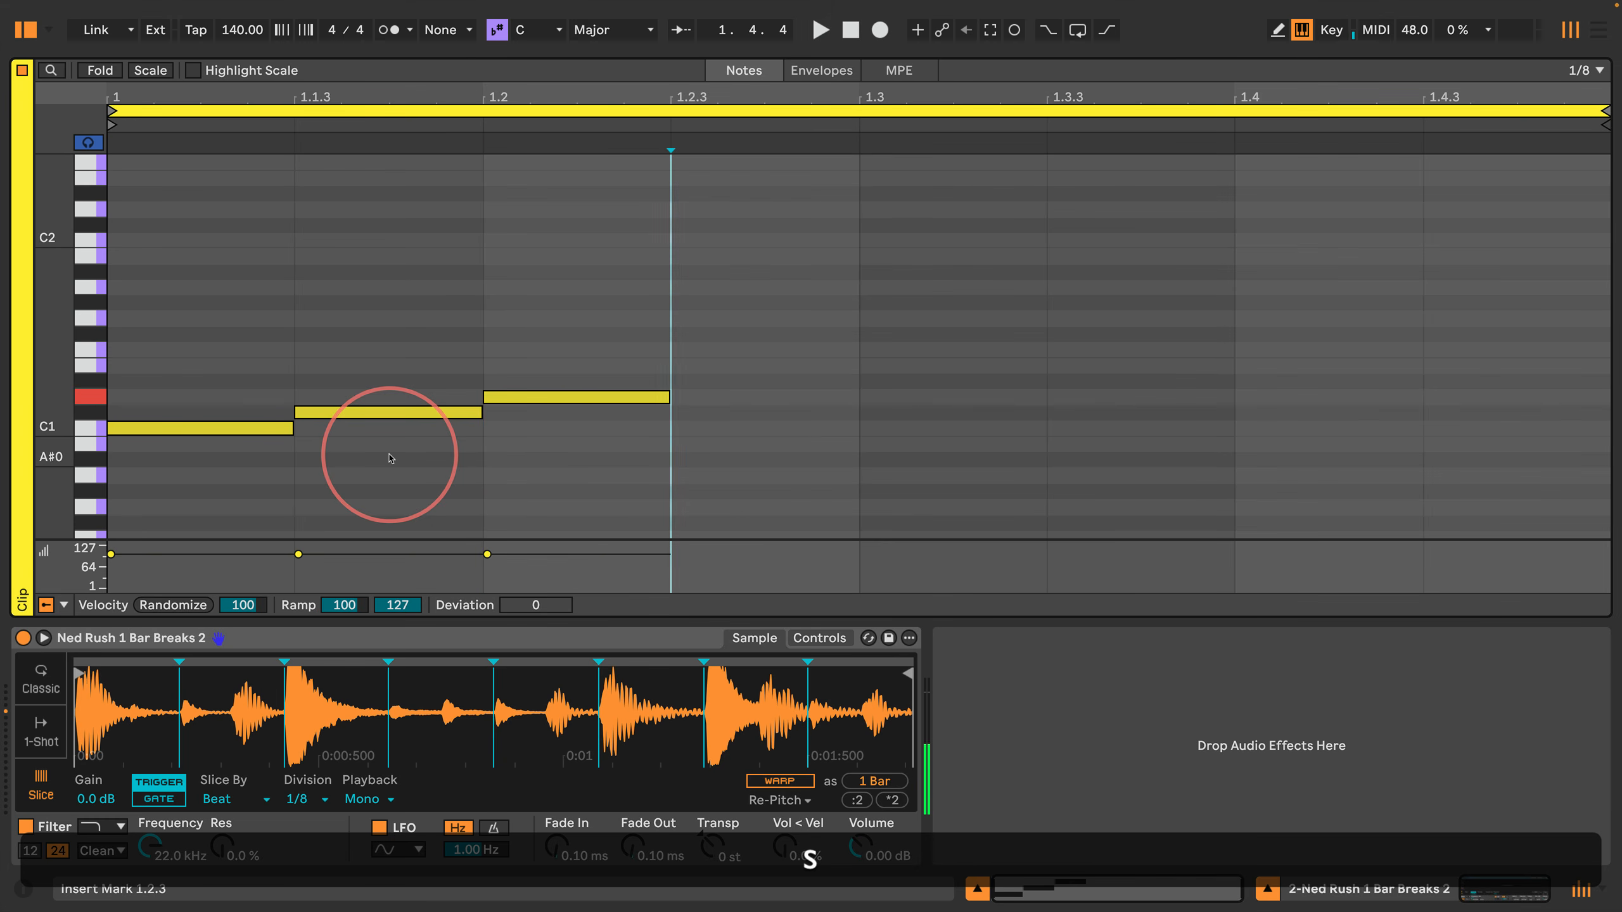
key("Right")
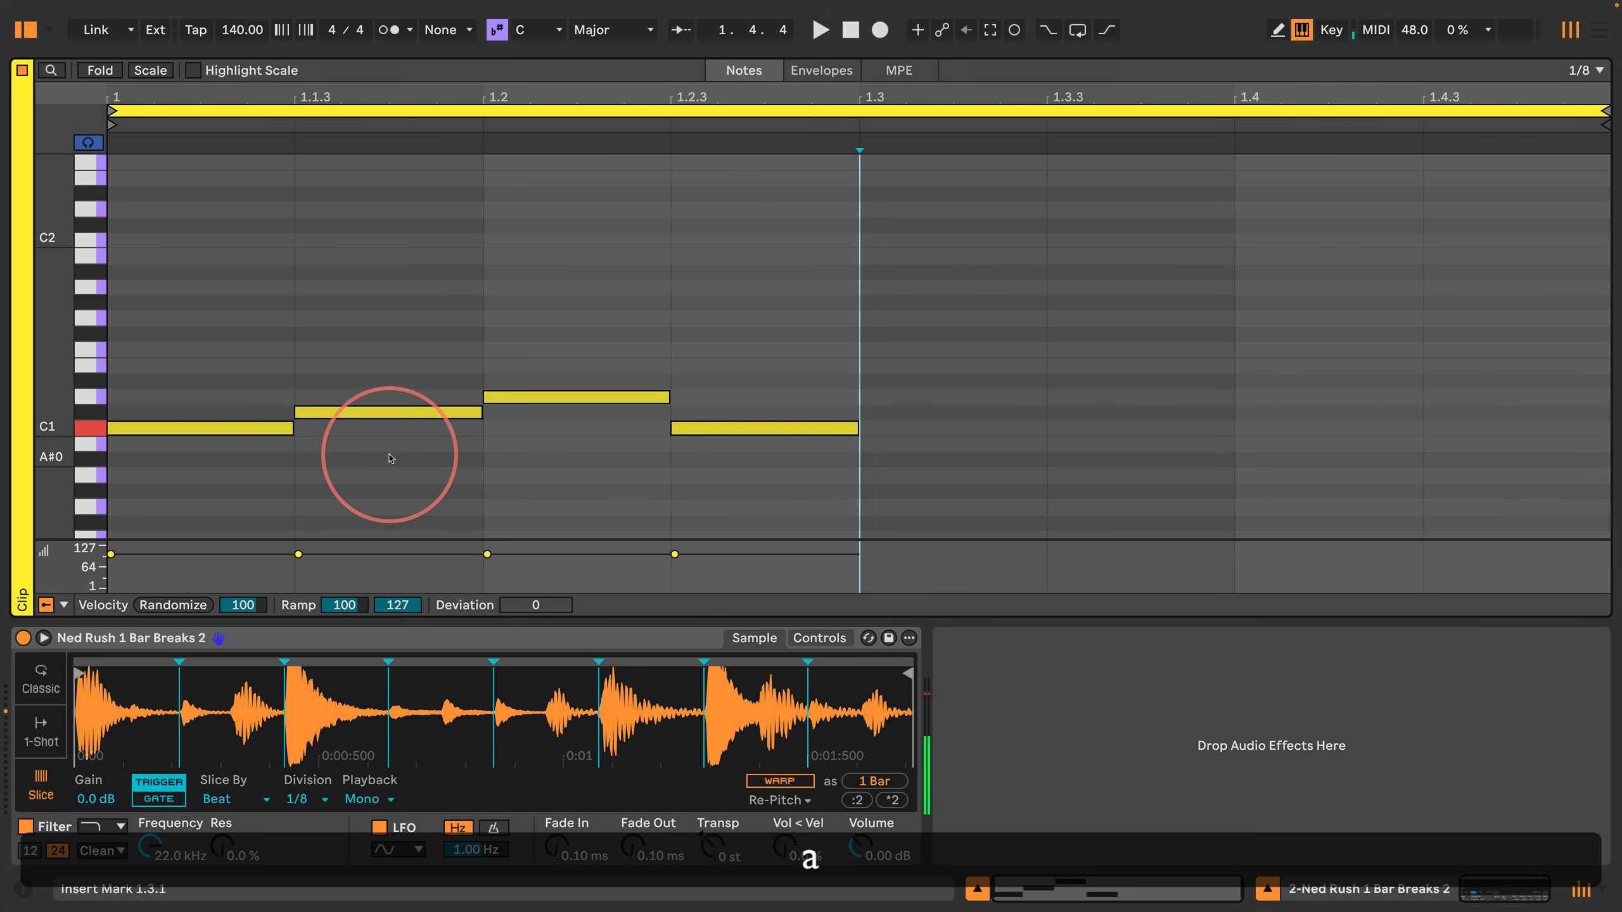
Step: Step-enter 1/8 notes C#1, D1, D#1 and E1 from 1.3.1 to the end of the bar
key("w")
key("Right")
key("s")
key("Right")
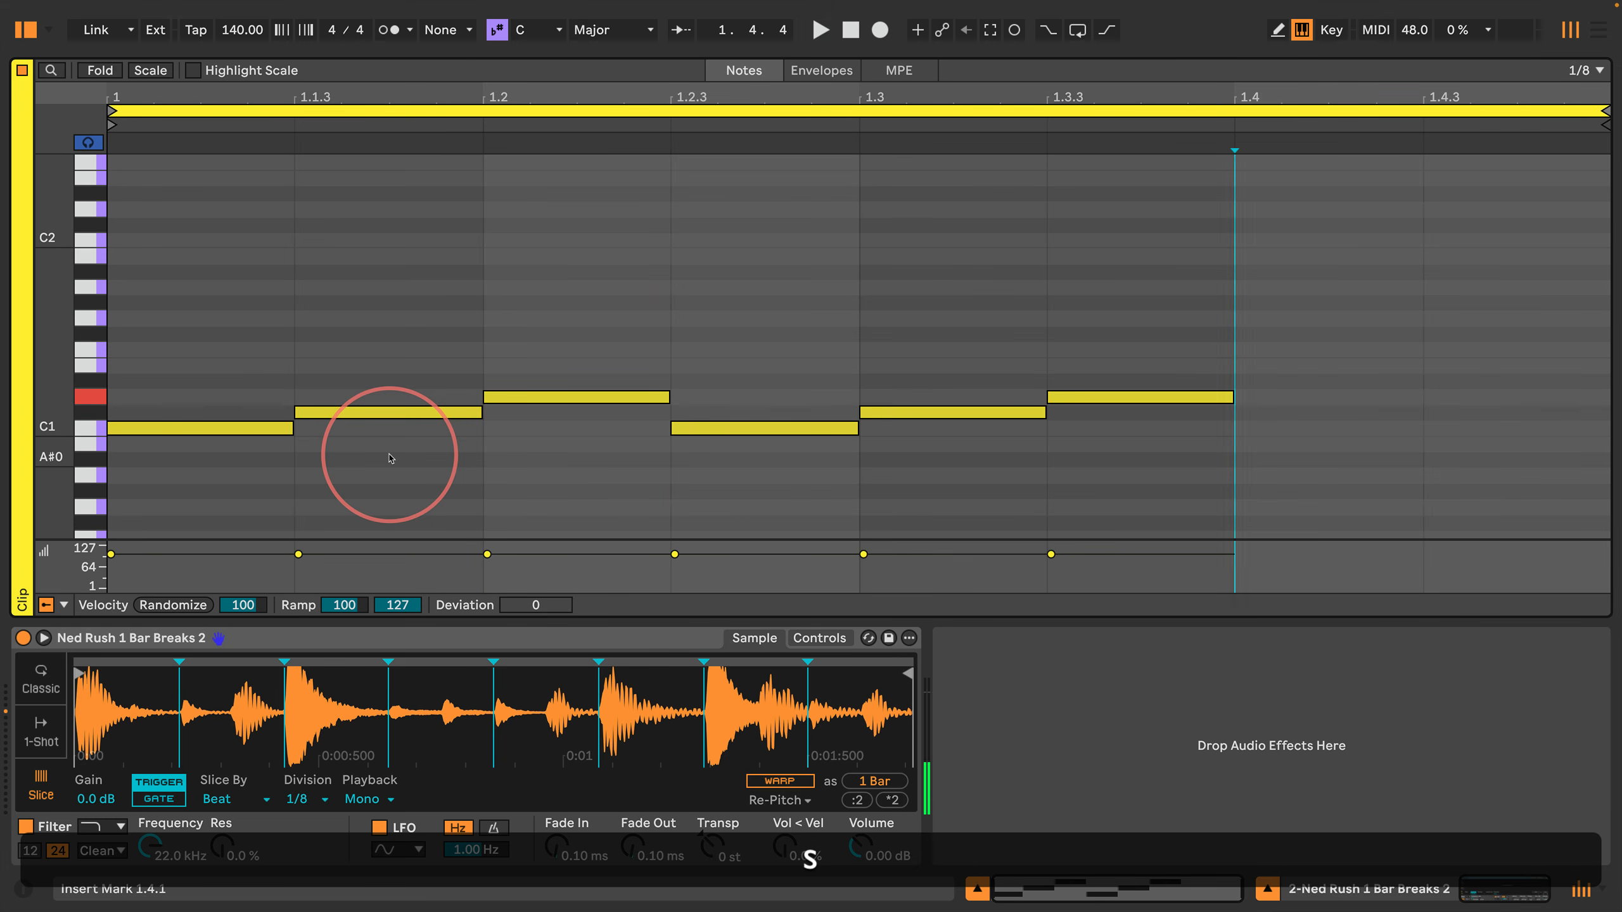
key("e")
key("Right")
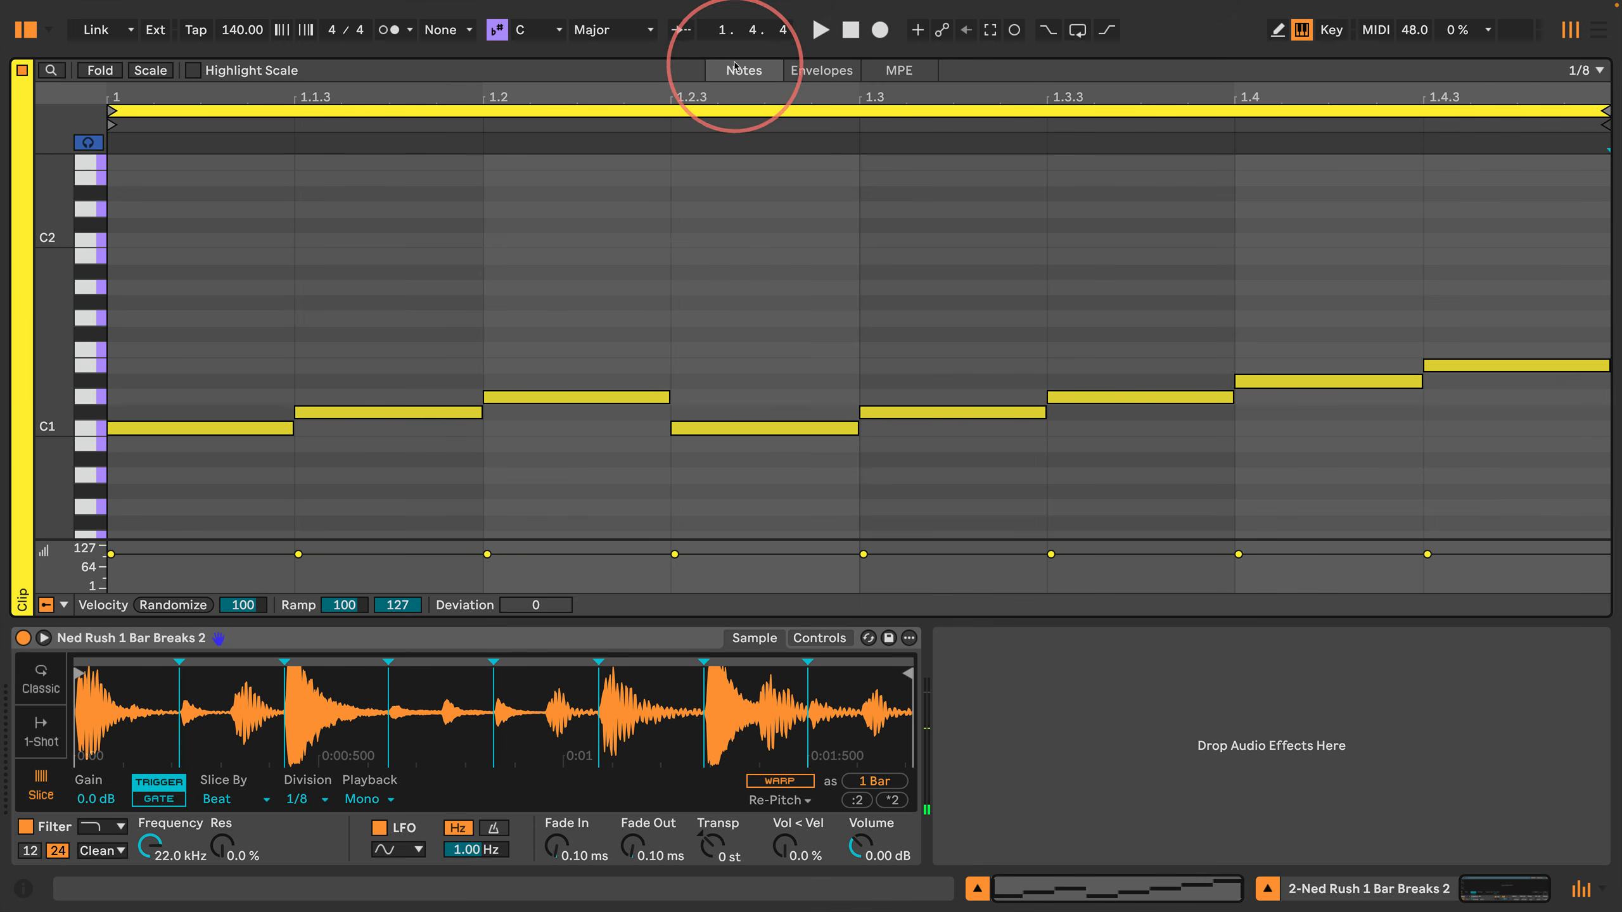
Step: Shrink the note editor to reveal the session clips, and play the Simpler track's clip with its notes in view
left_click_drag(735, 60, 664, 267)
left_click(617, 94)
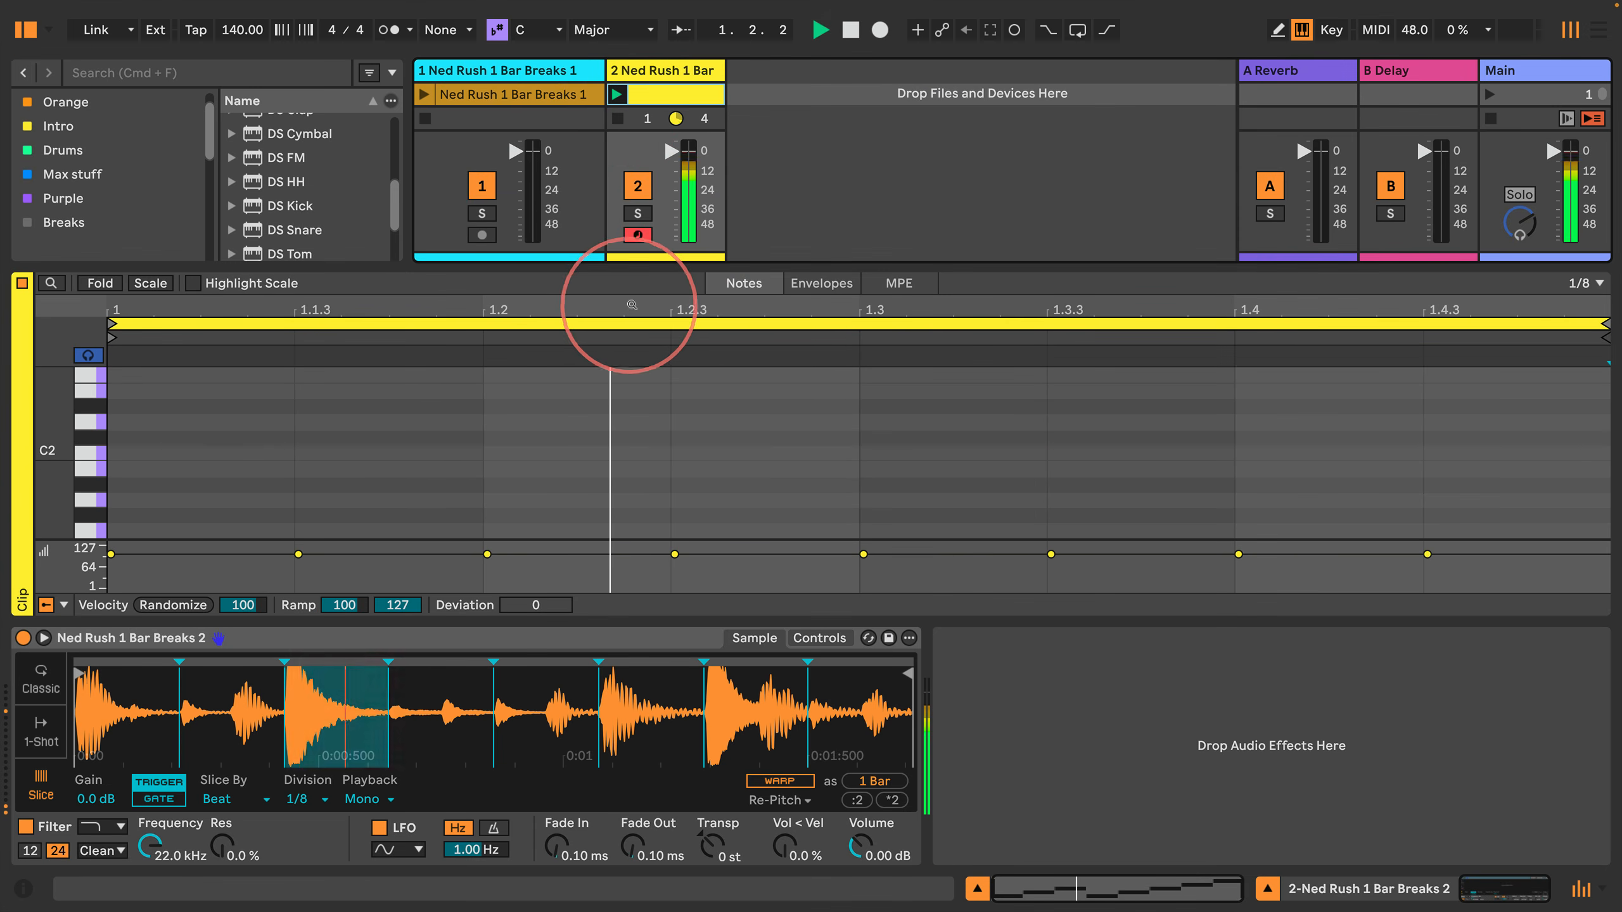
scroll(72, 471, "down", 6)
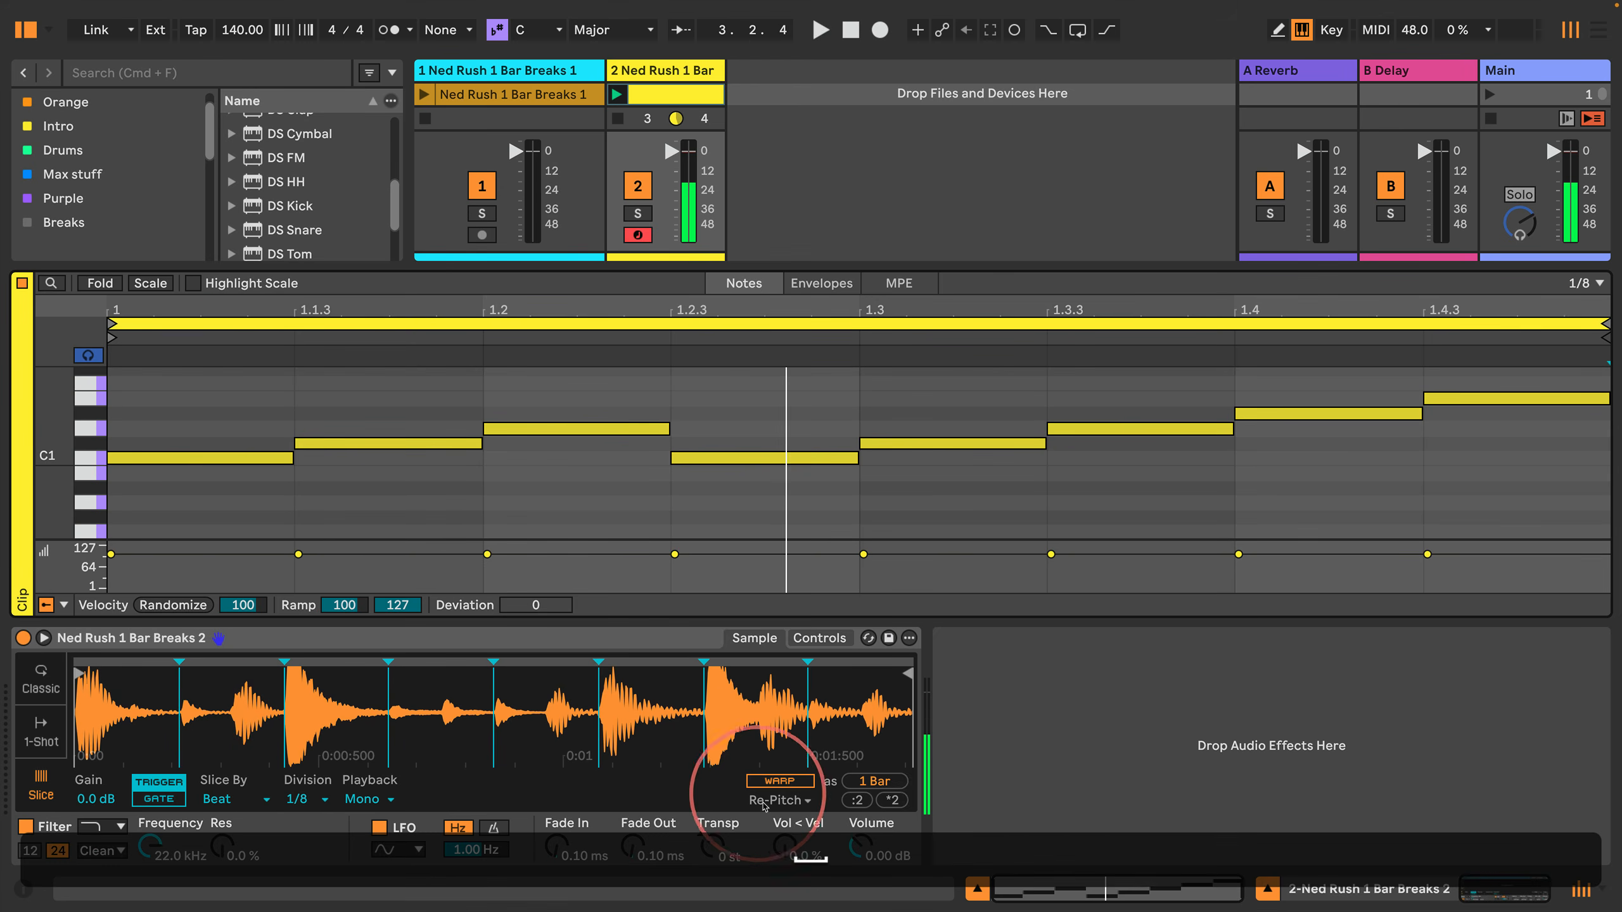
Step: Turn on Warp for the sample in Simpler and set the tempo to 160 BPM, relaunching the clip to hear it
left_click(772, 778)
left_click(241, 30)
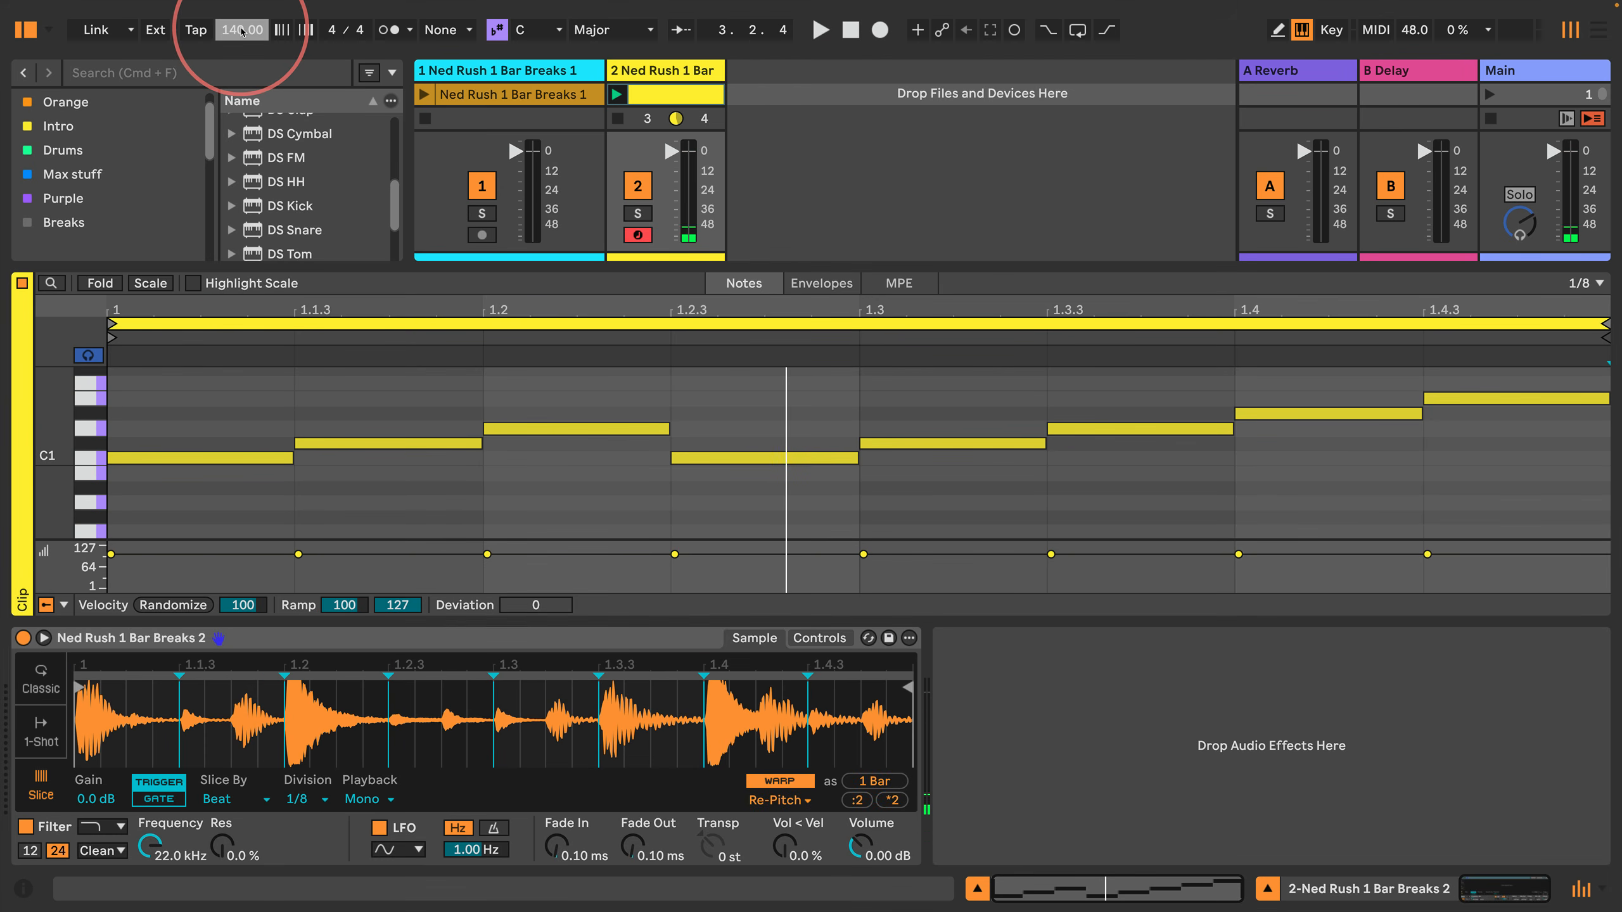
type("160")
left_click(617, 94)
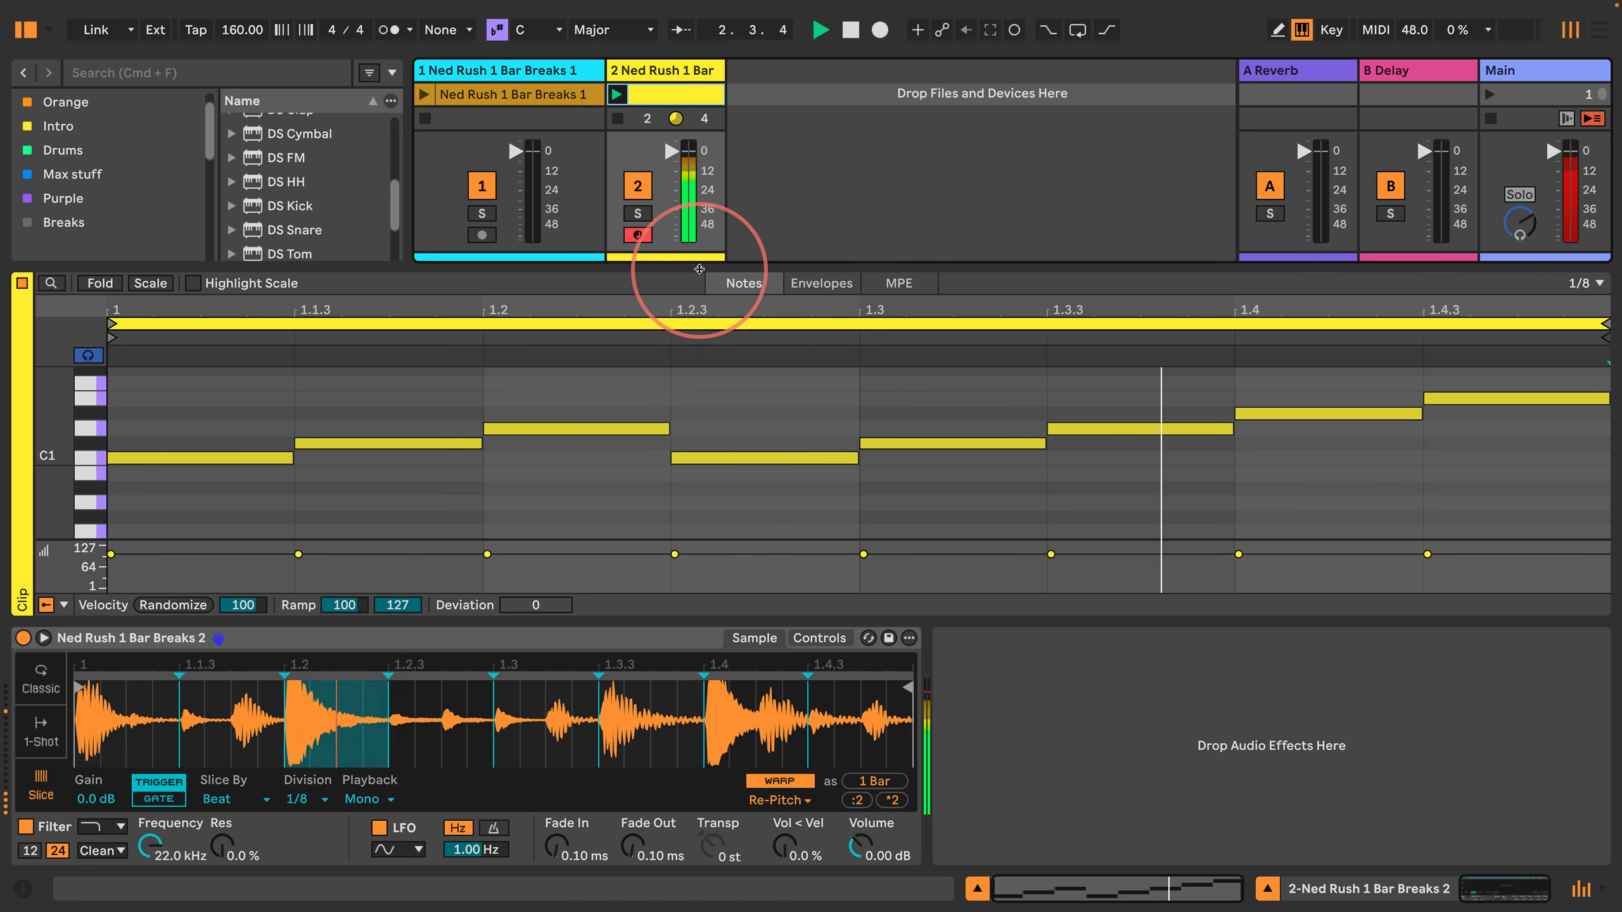
left_click_drag(698, 268, 698, 247)
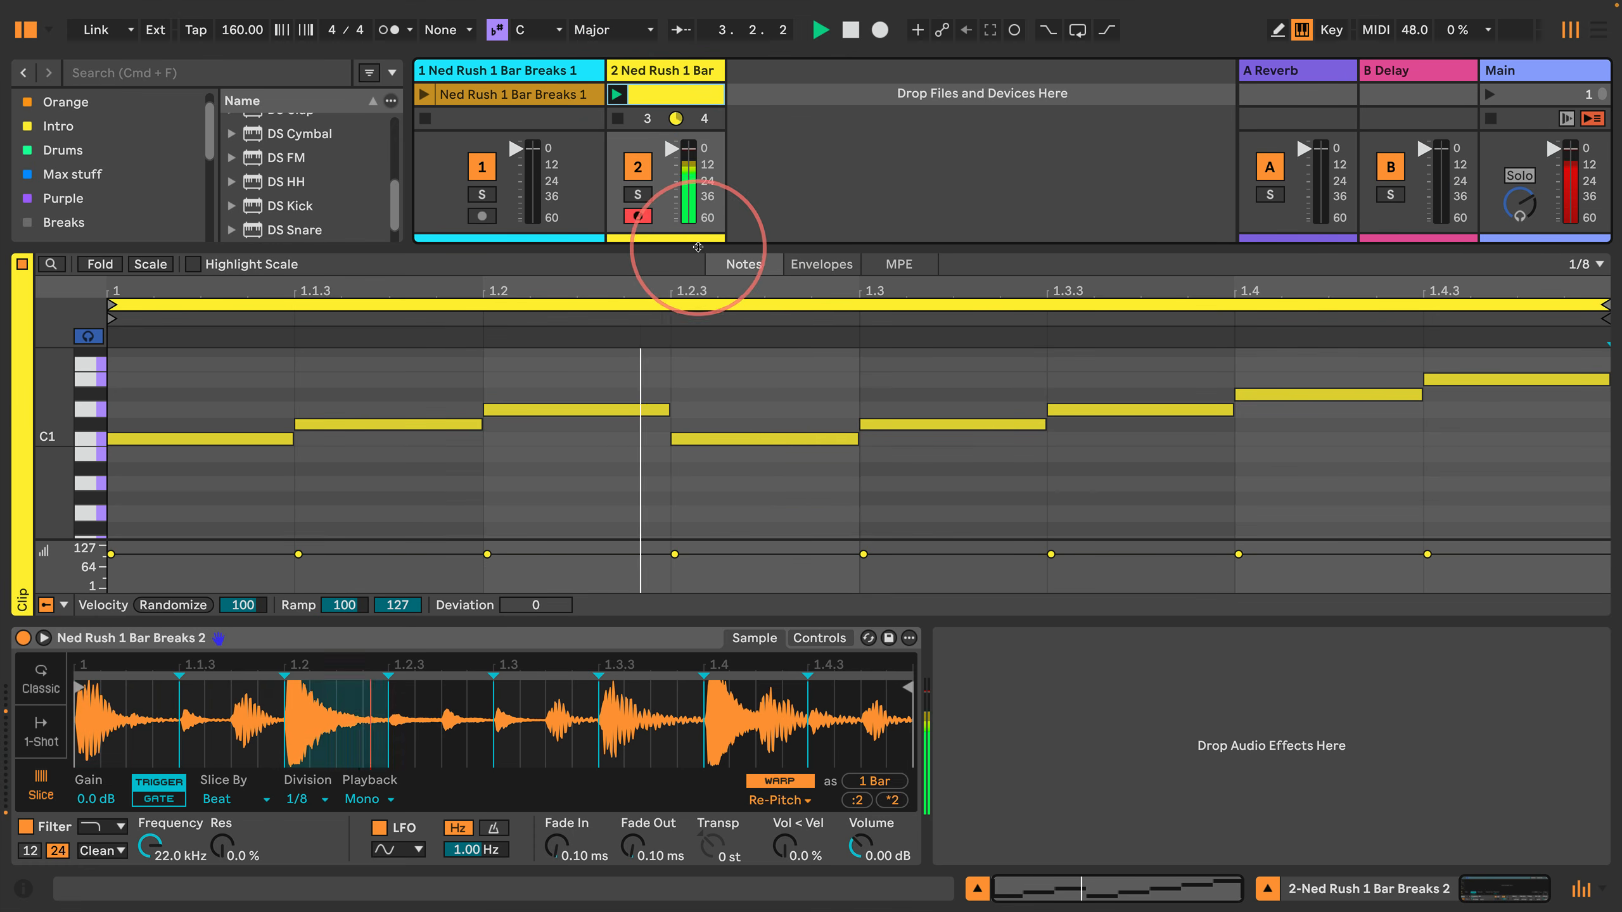
Step: Hide the session mixer and the browser, and enlarge the note editor to cover most of the session view
left_click(1581, 889)
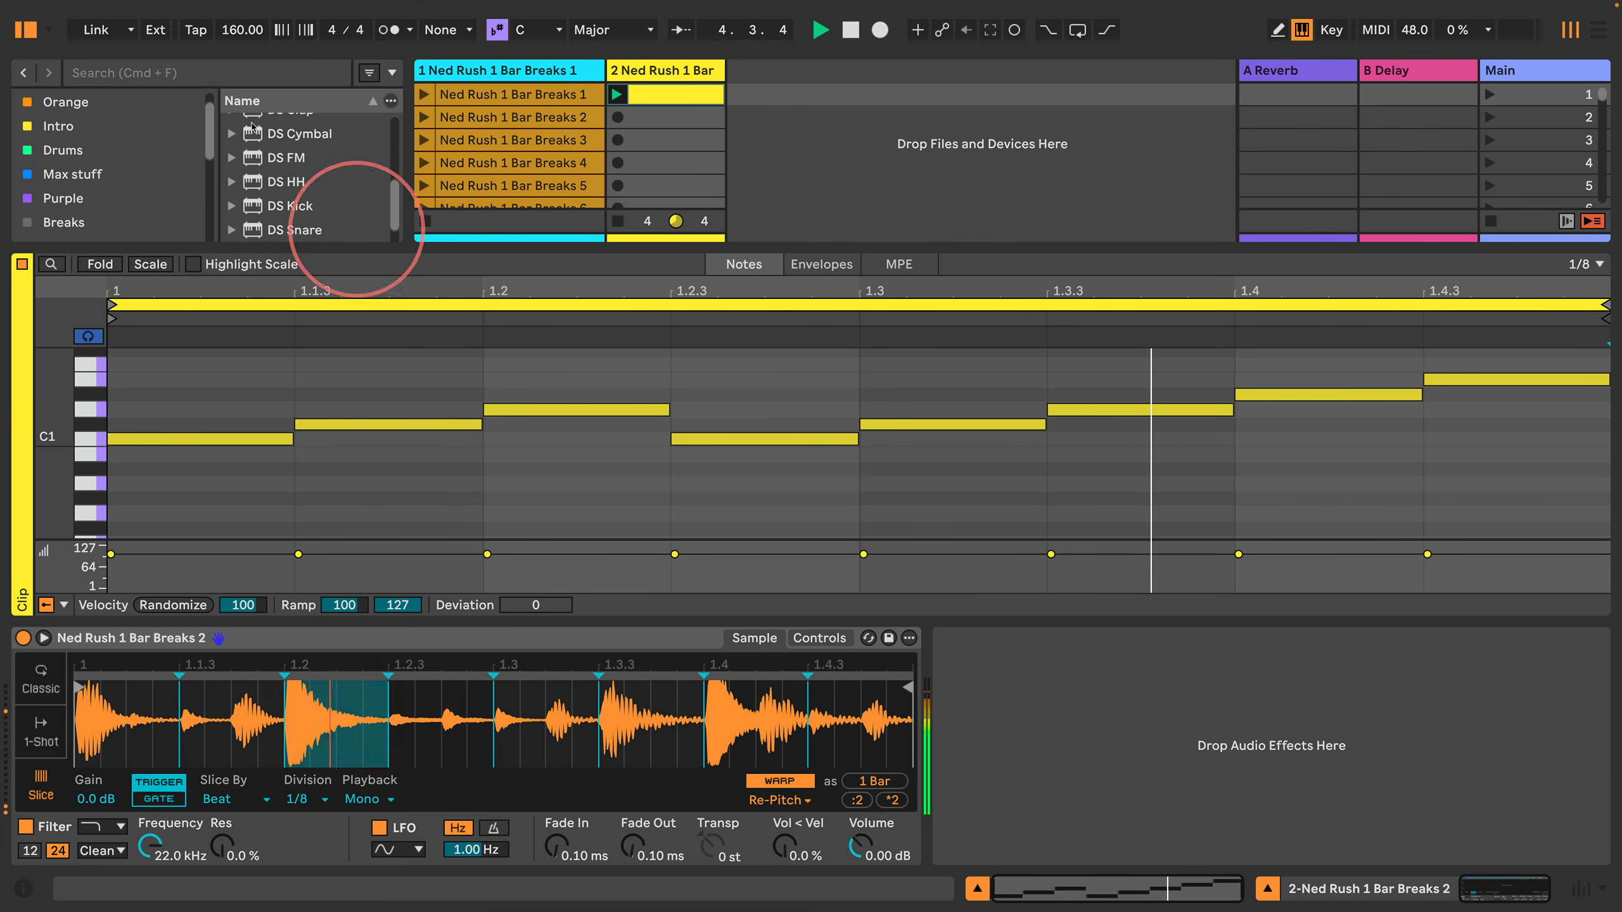
left_click(25, 29)
left_click_drag(473, 246, 449, 120)
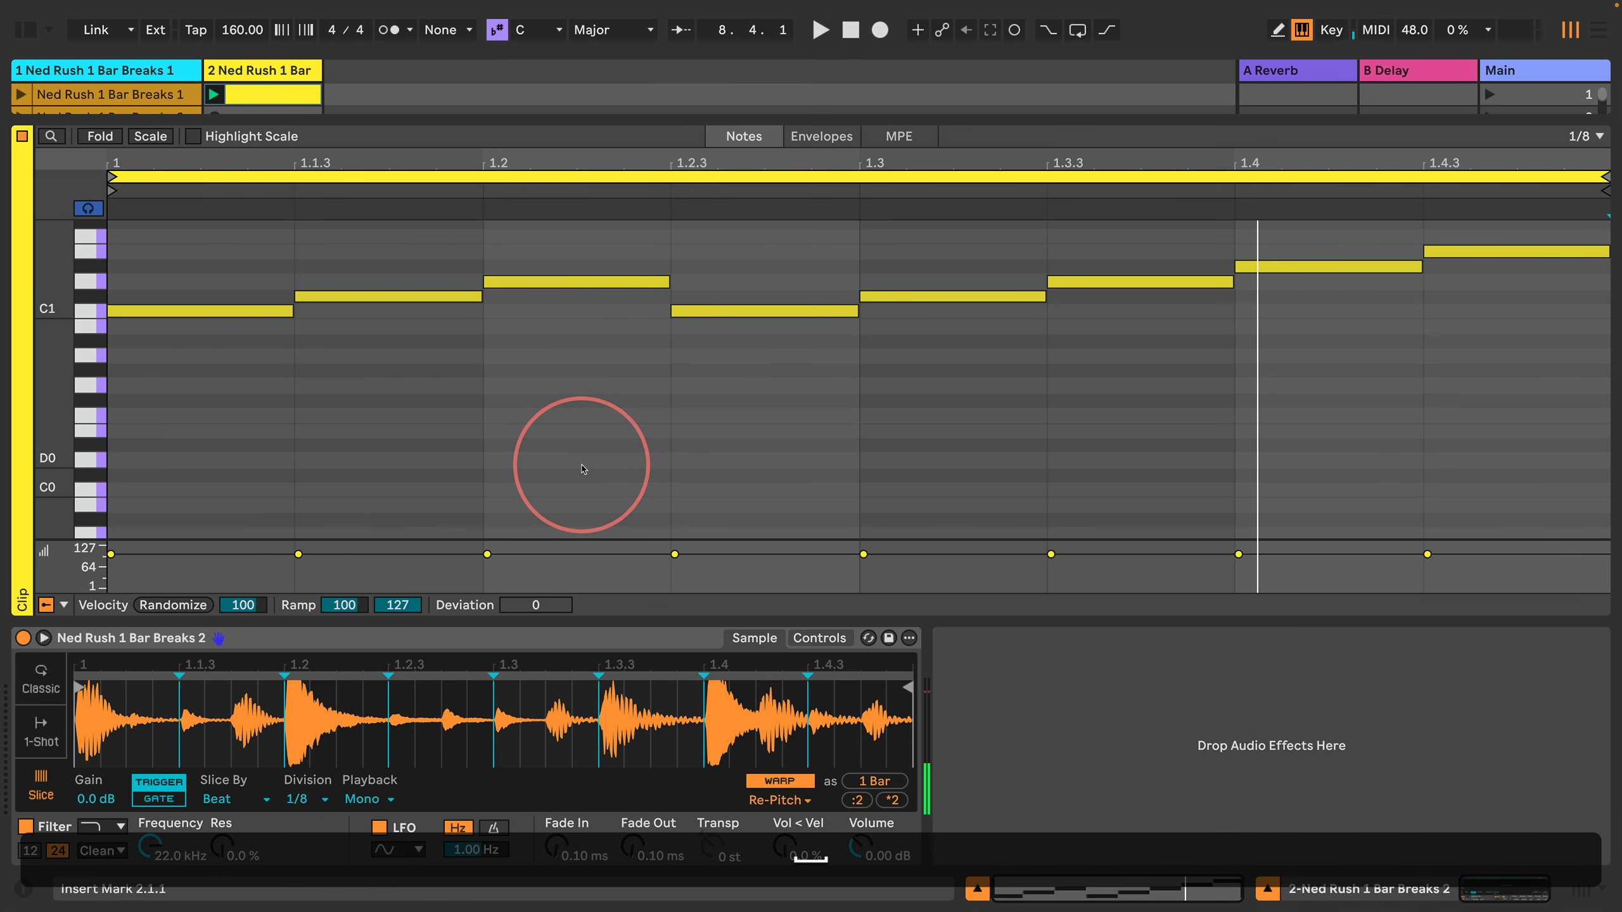
Step: Raise the three notes between 1.2.3 and 1.4.1 by three semitones to D#1, E1 and F1, and play the clip
left_click(760, 432)
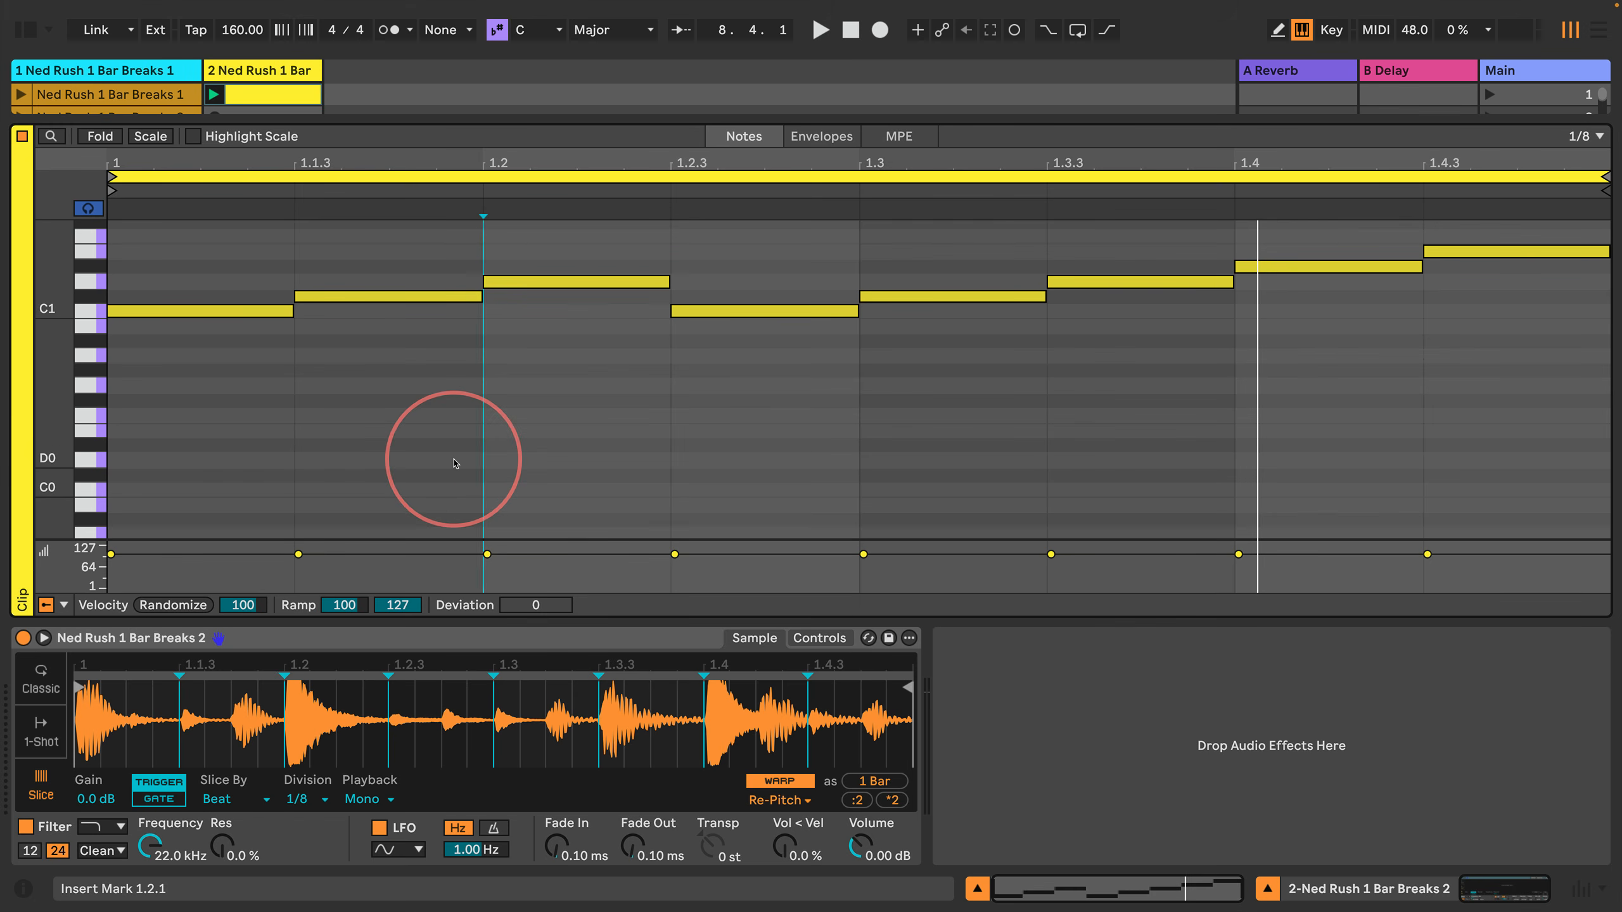
key("Right")
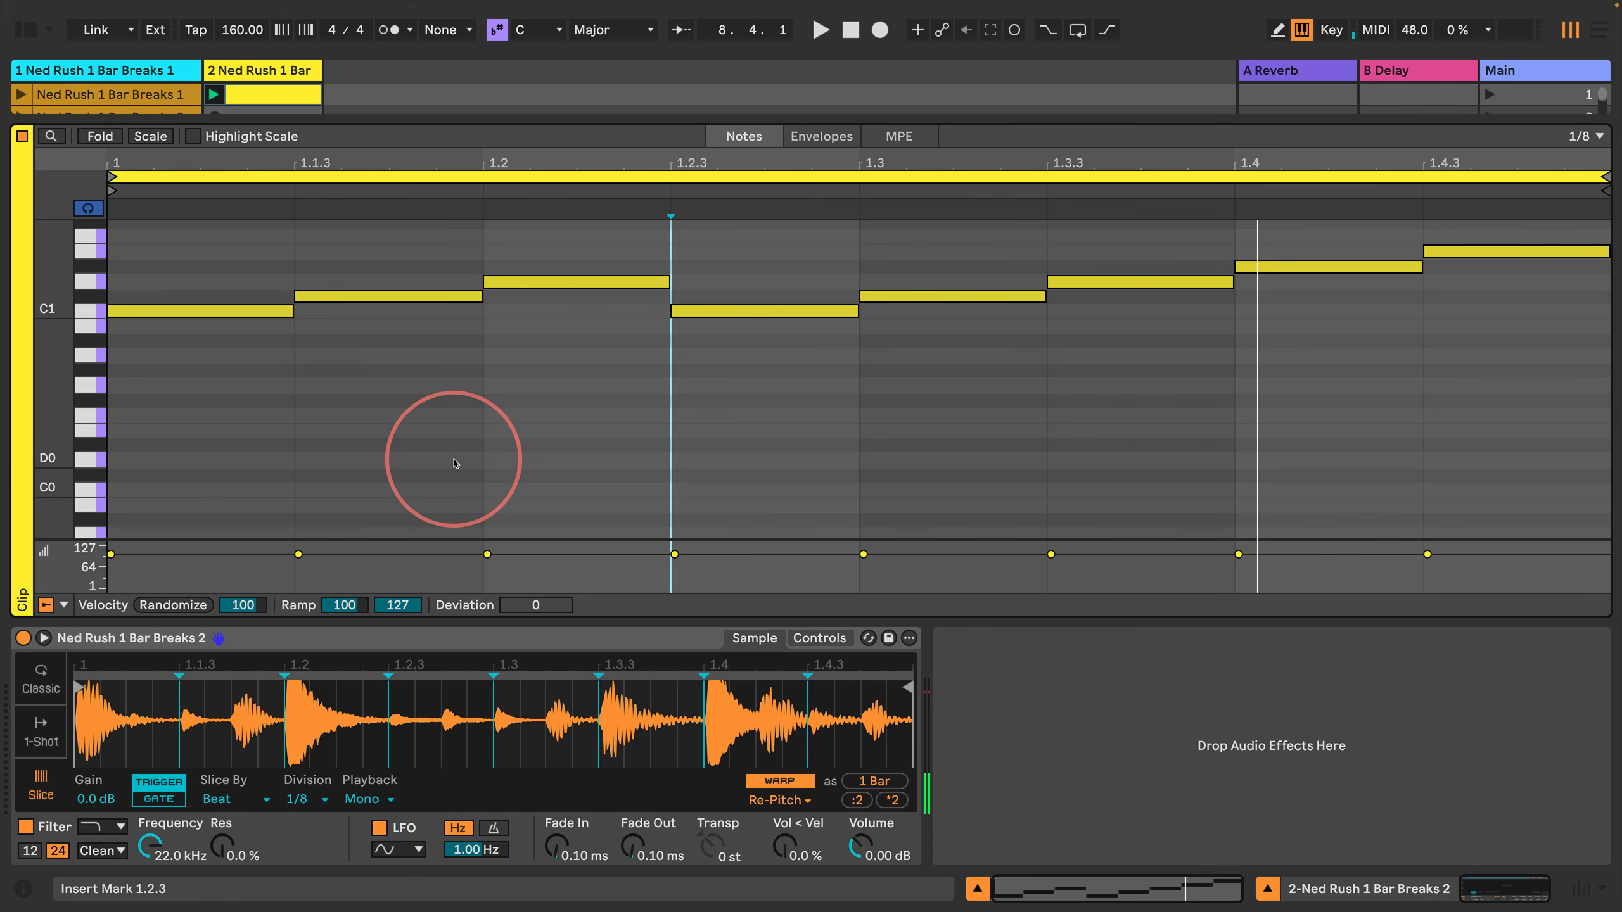
key("shift+Right")
key("shift+Right")
key("shift+Right")
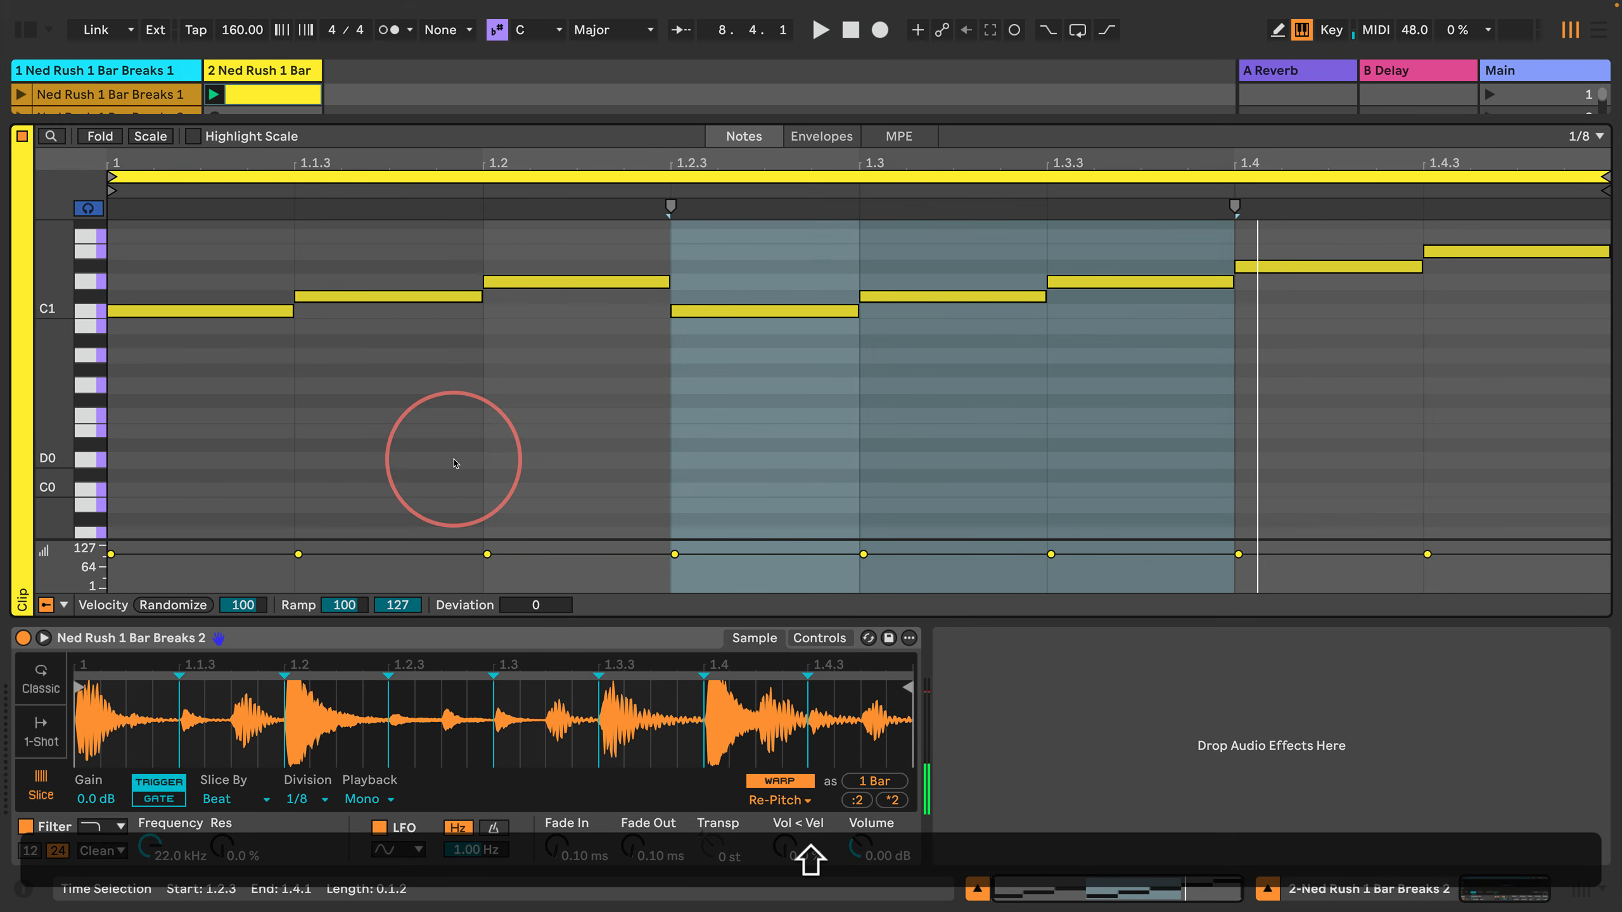
key("shift+Return")
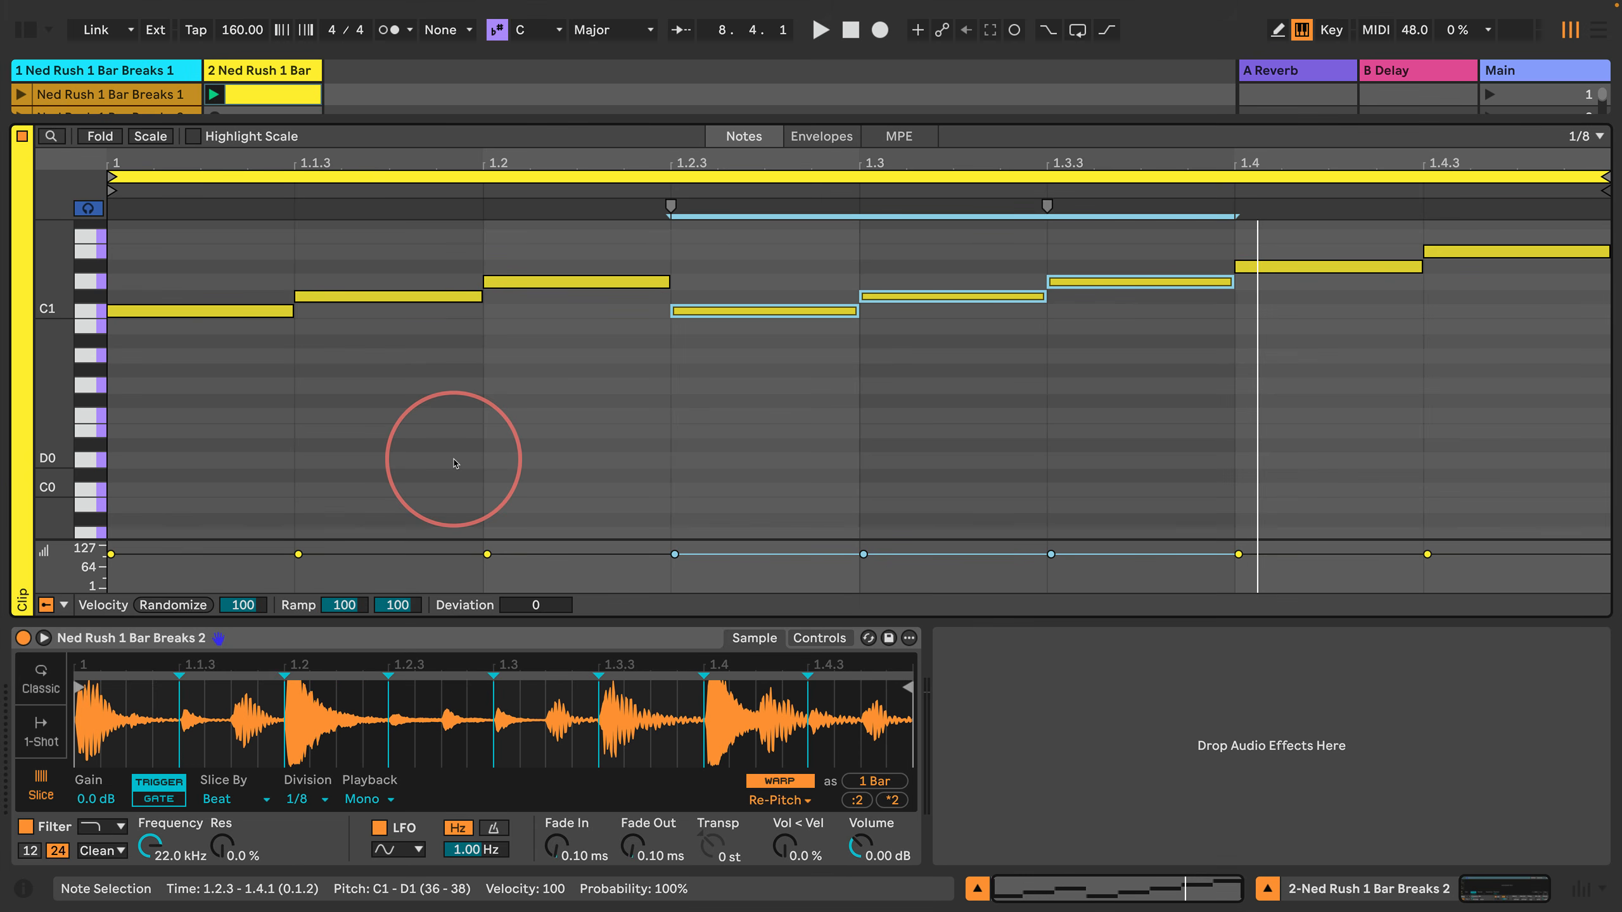
key("Up")
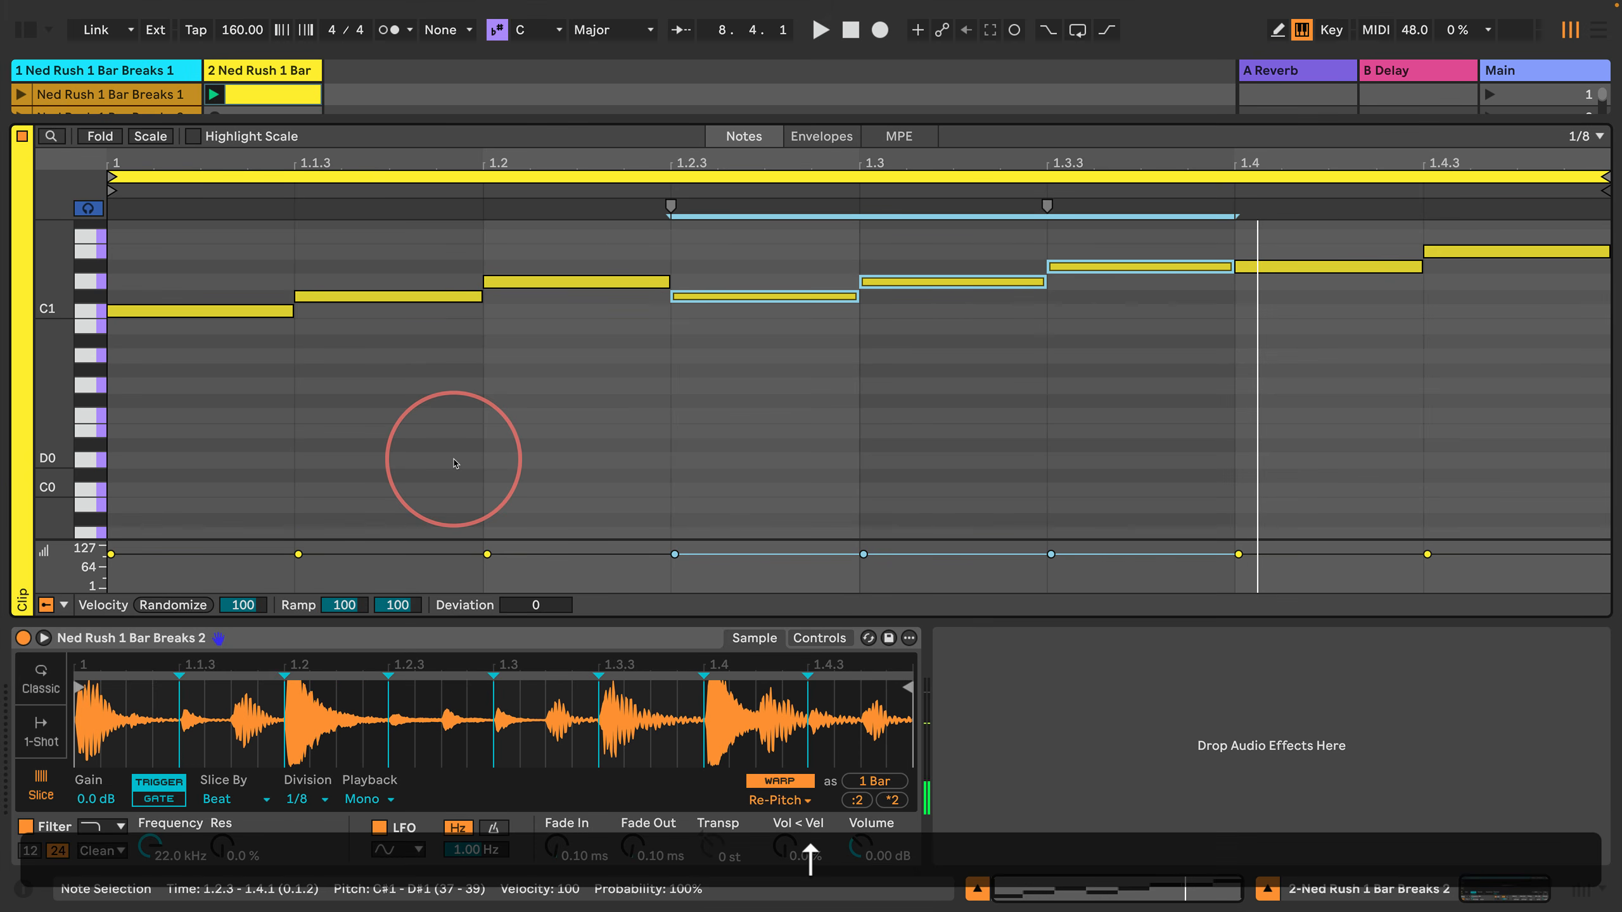
key("Up")
key("Up")
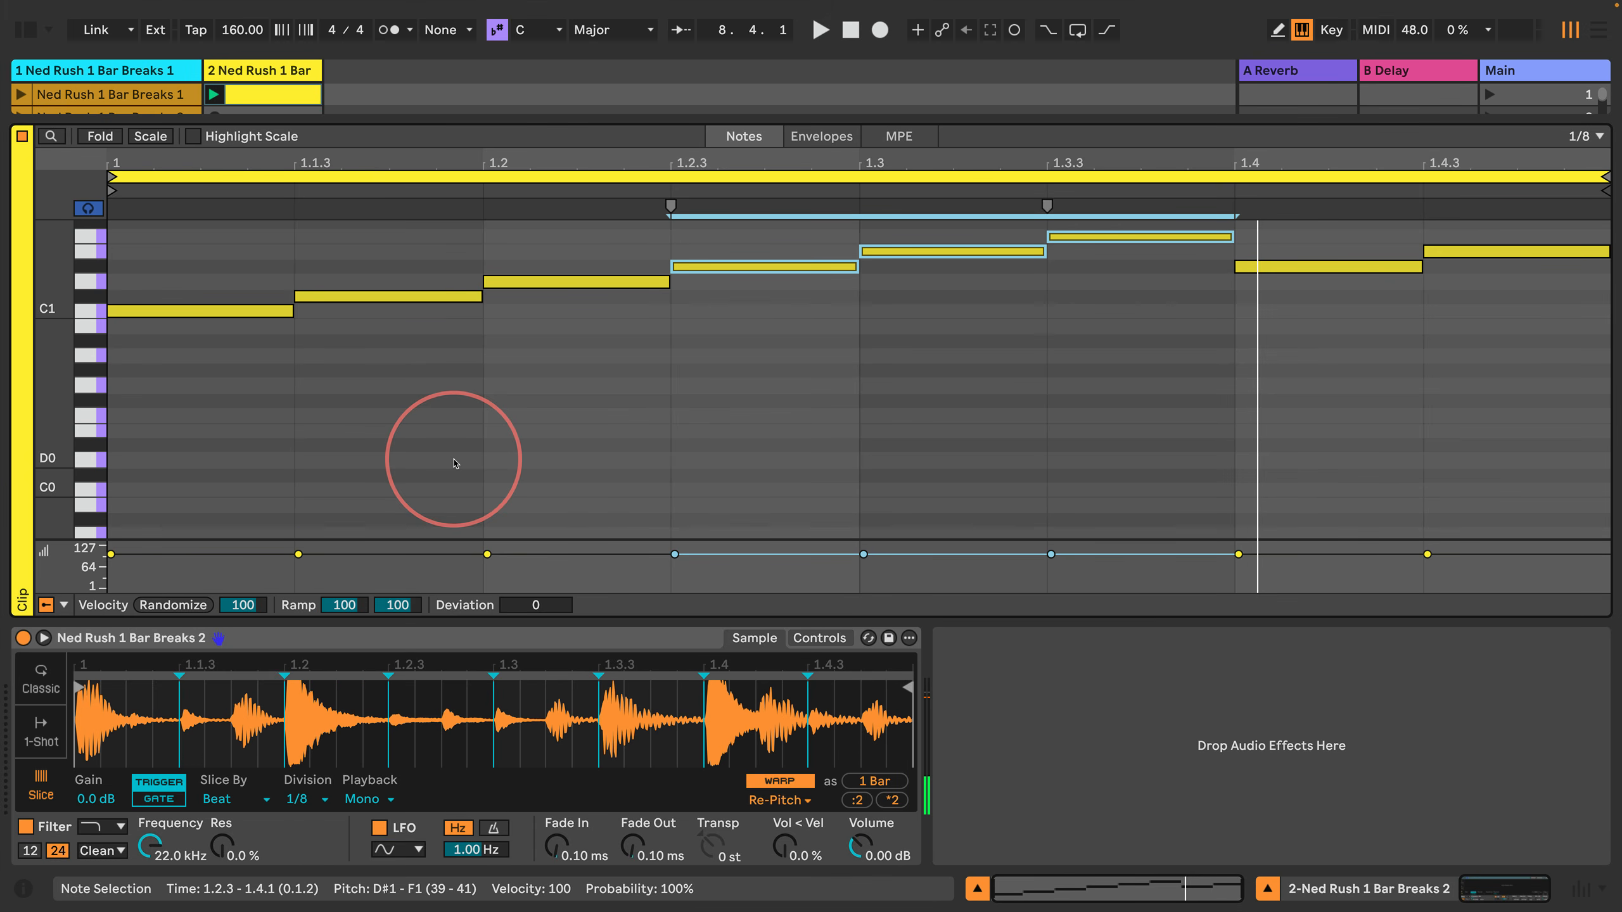
key("space")
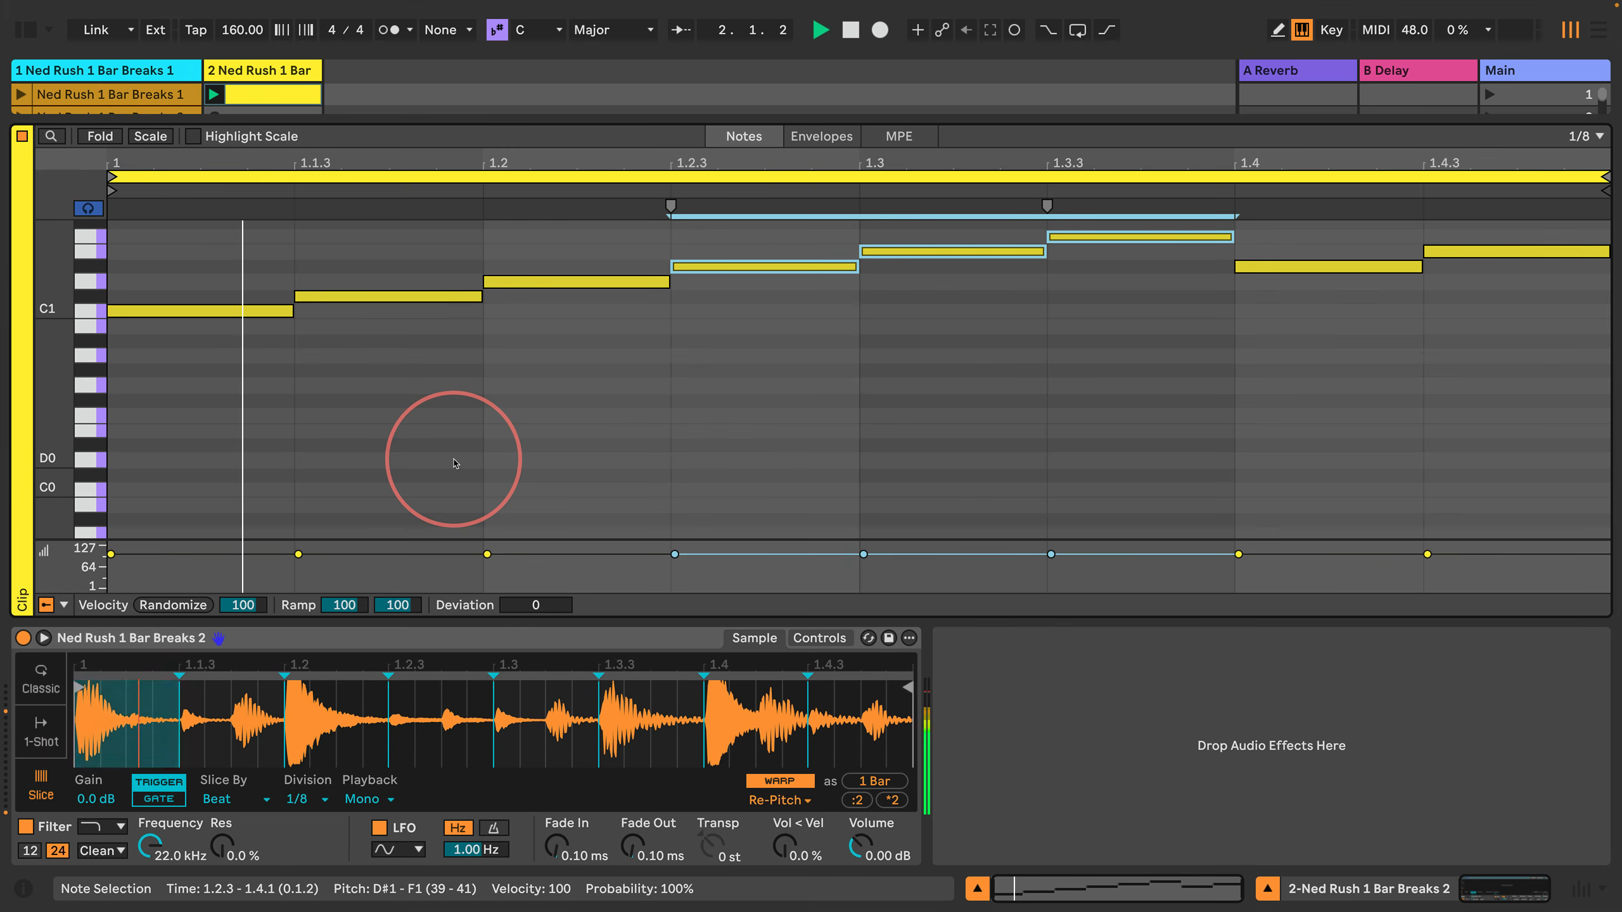
Step: Try shifting the three selected notes back and forth in time and raising them three more semitones while the clip plays
scroll(53, 313, "up", 4)
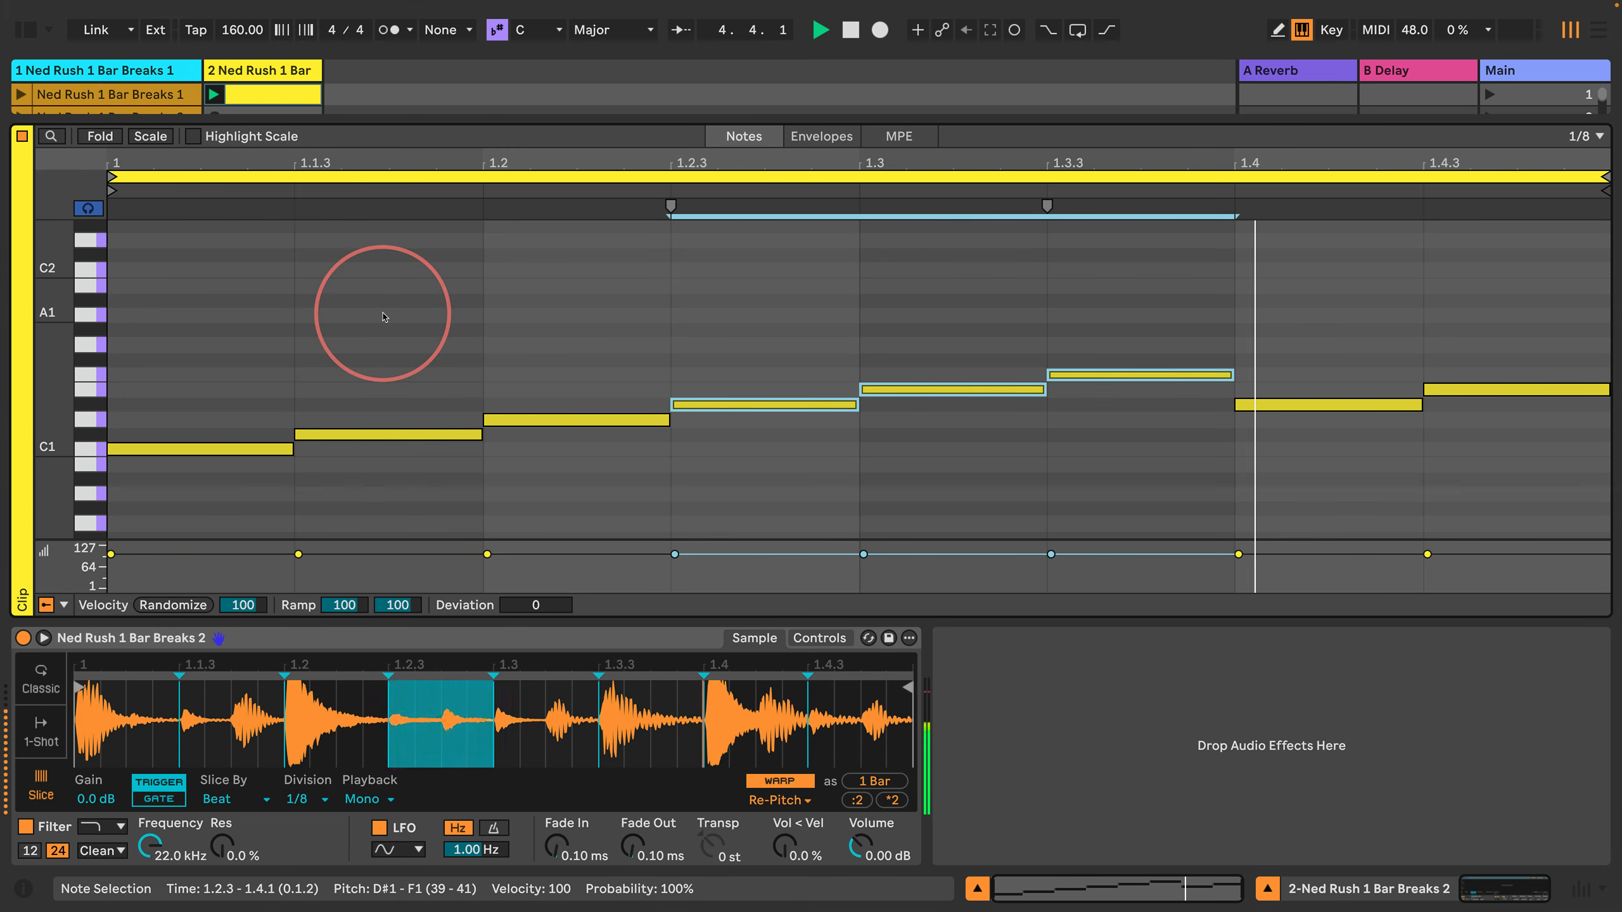
key("Right")
key("Left")
key("Left")
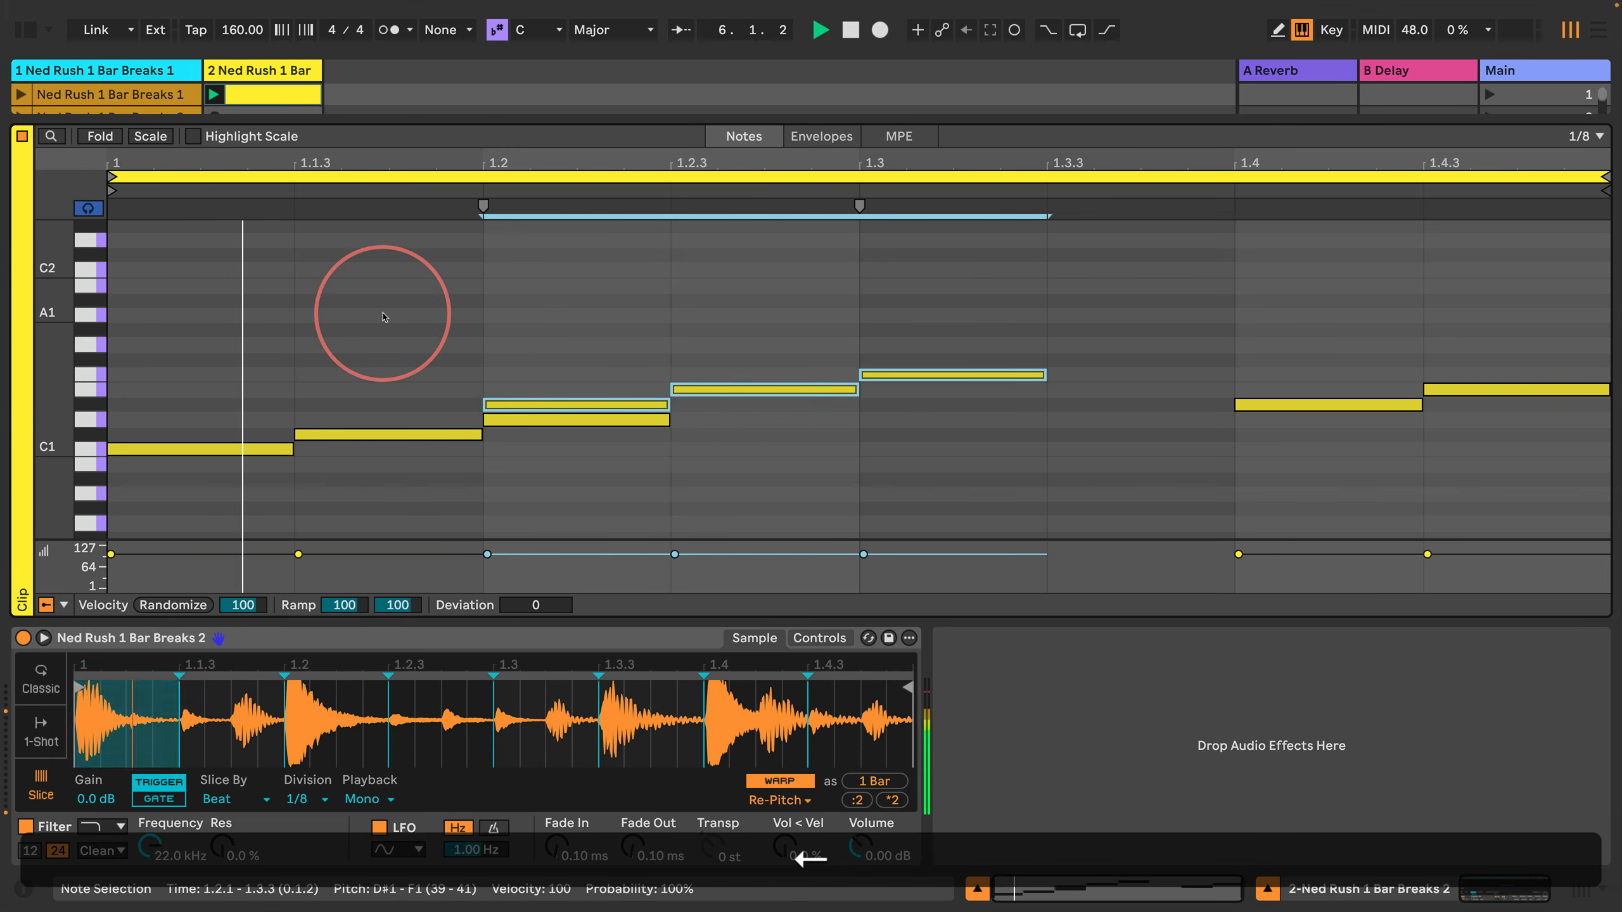
key("Right")
key("Up")
key("Up")
key("Left")
key("Left")
key("Up")
key("Right")
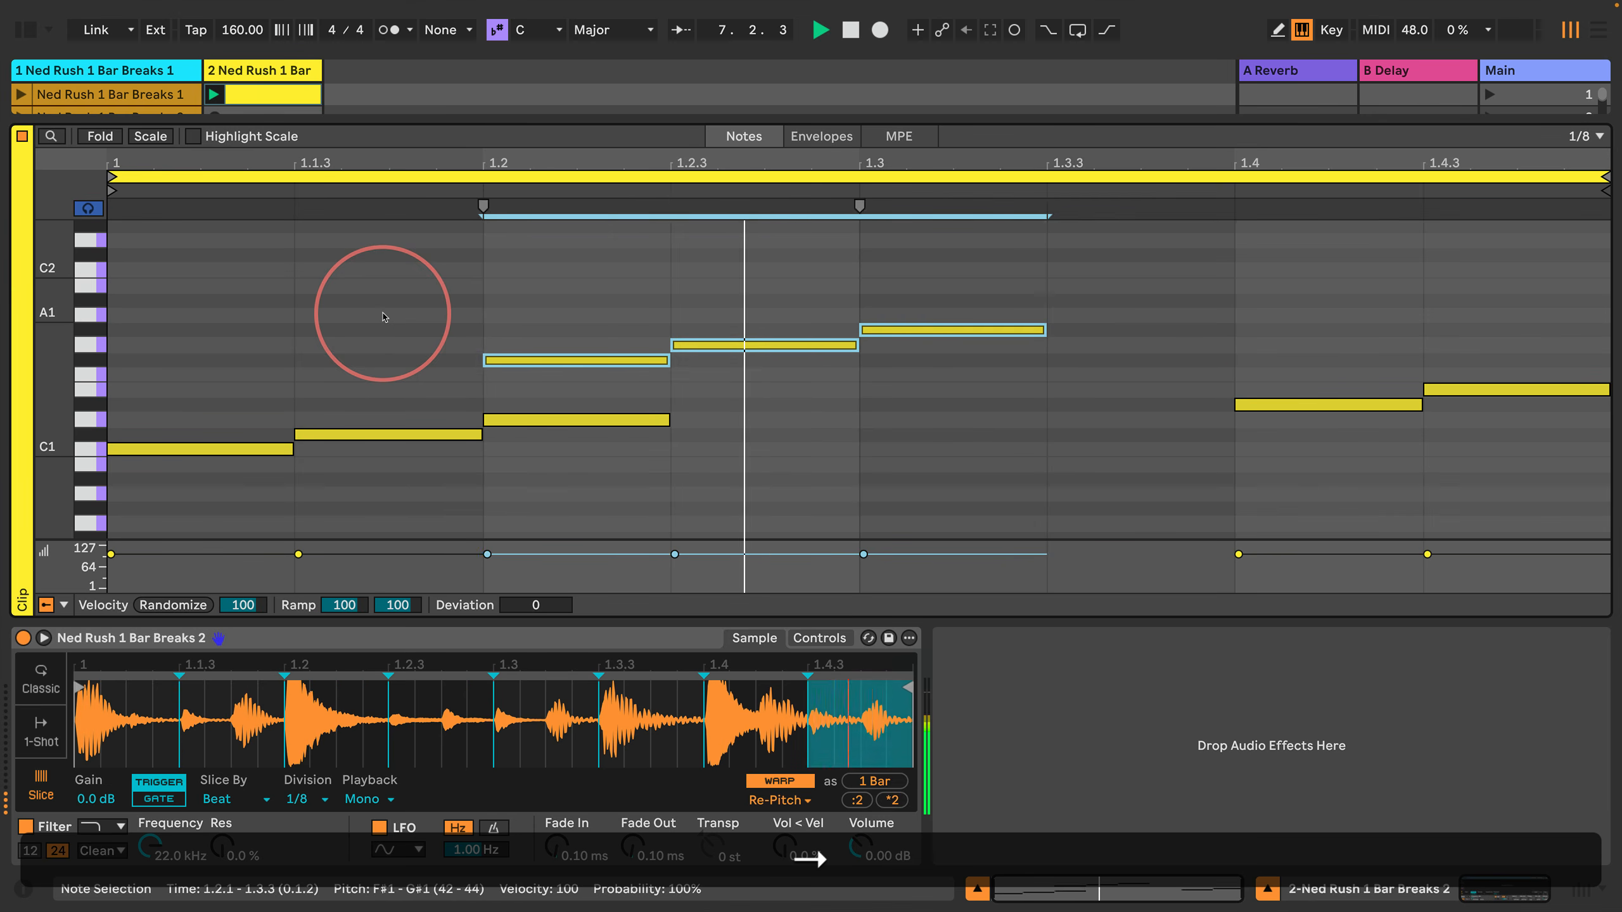
key("Right")
key("Left")
key("space")
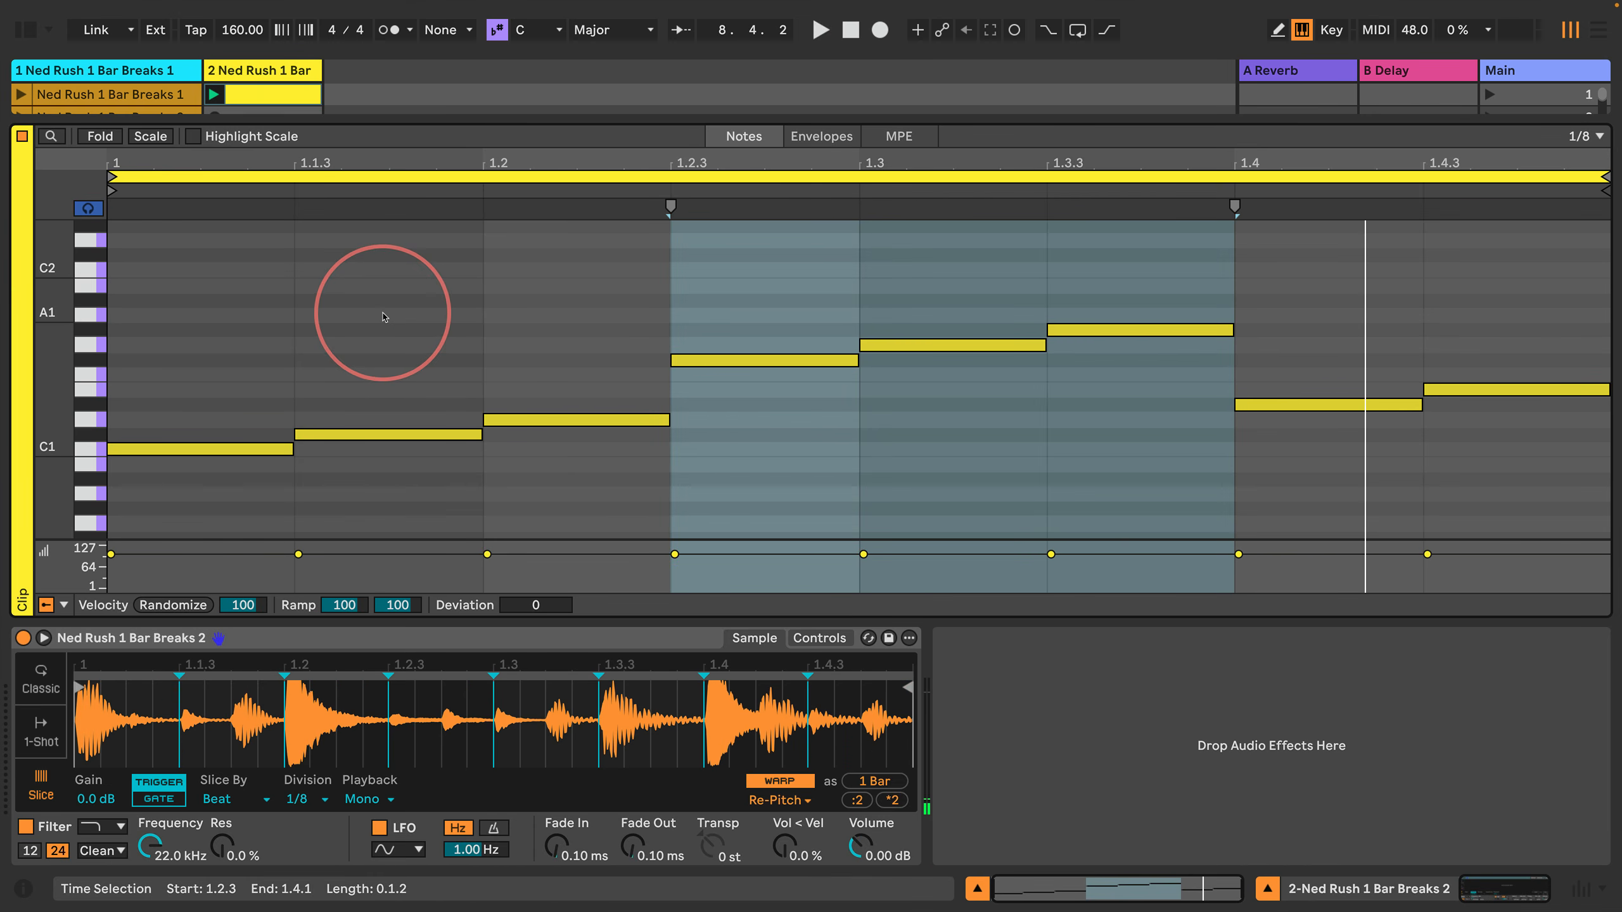
Step: Lower only the note at 1.2.3 by three semitones to D#1
key("Left")
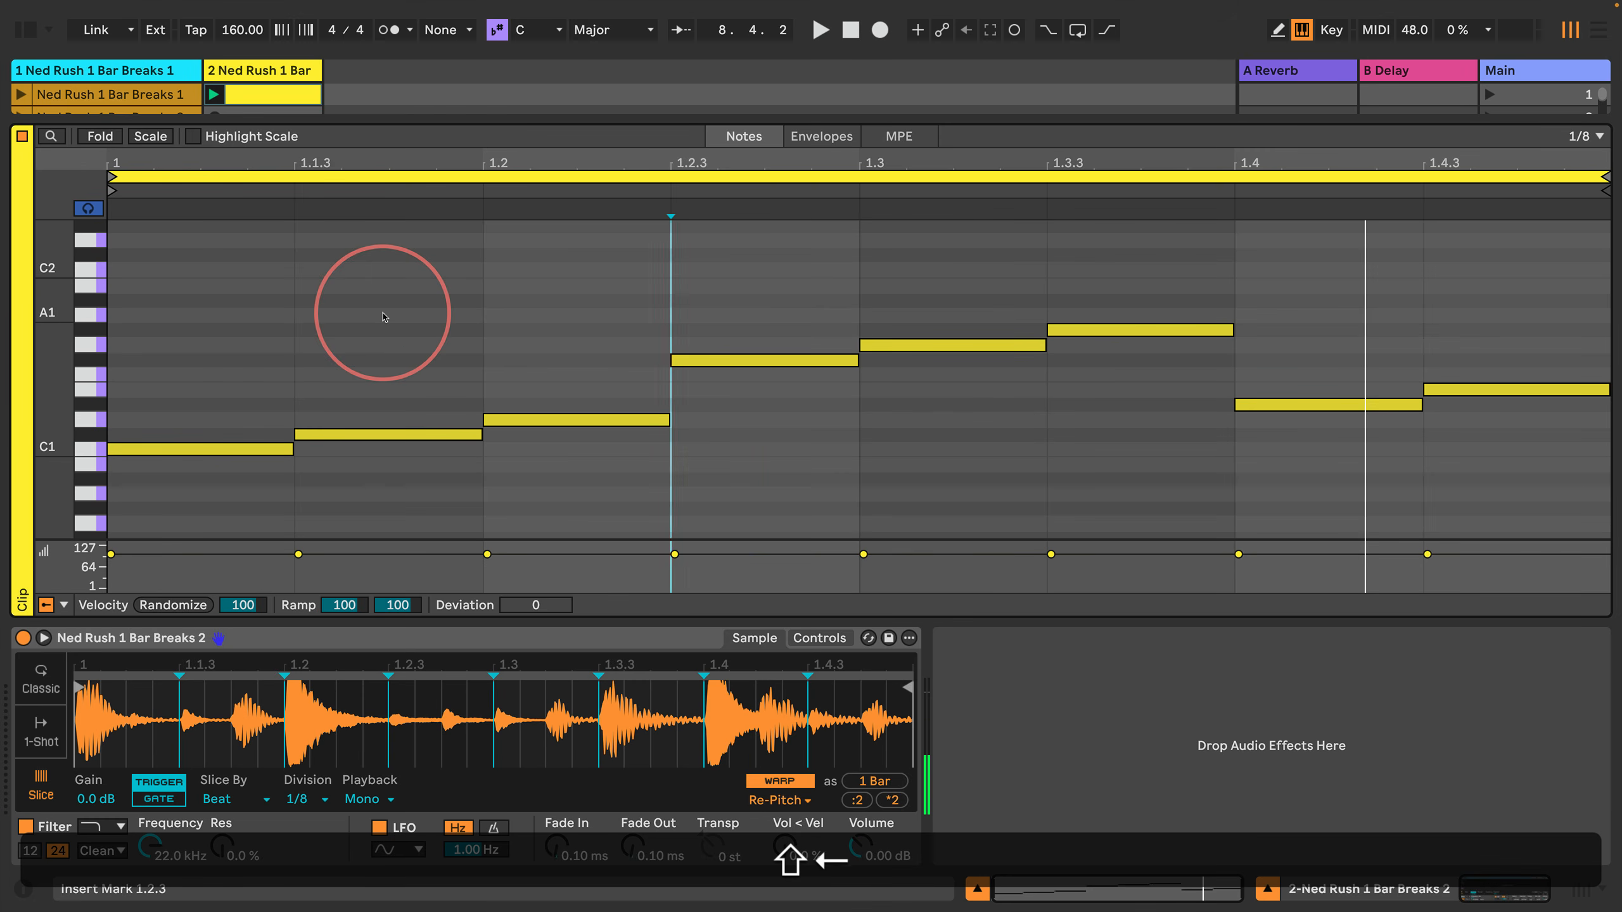
key("shift+Right")
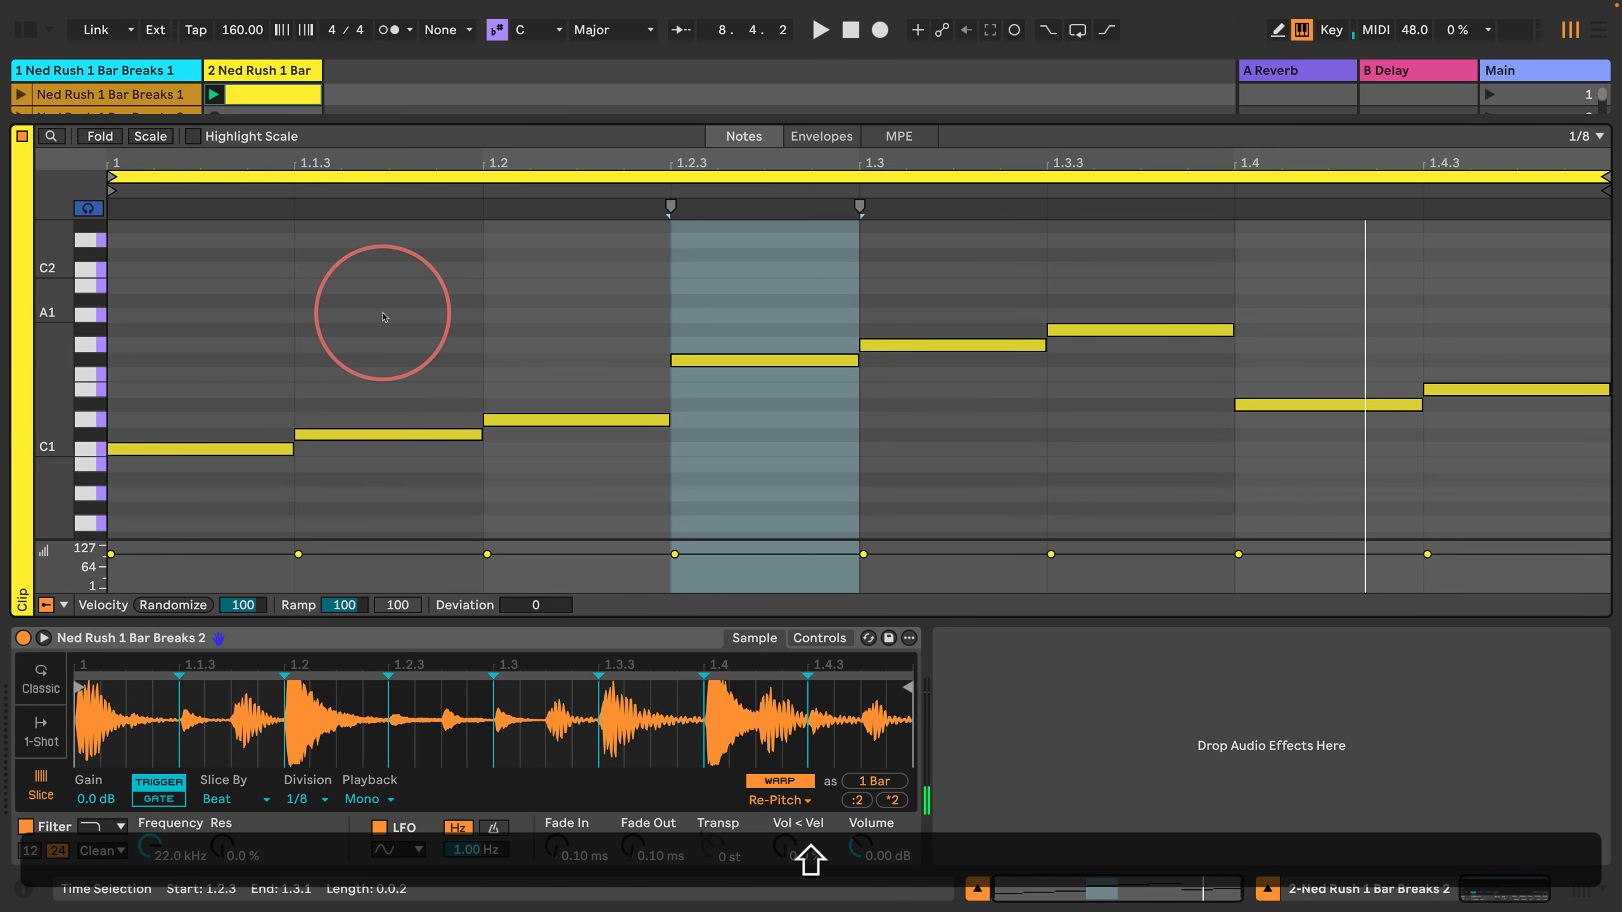
key("Down")
key("Down")
key("Down")
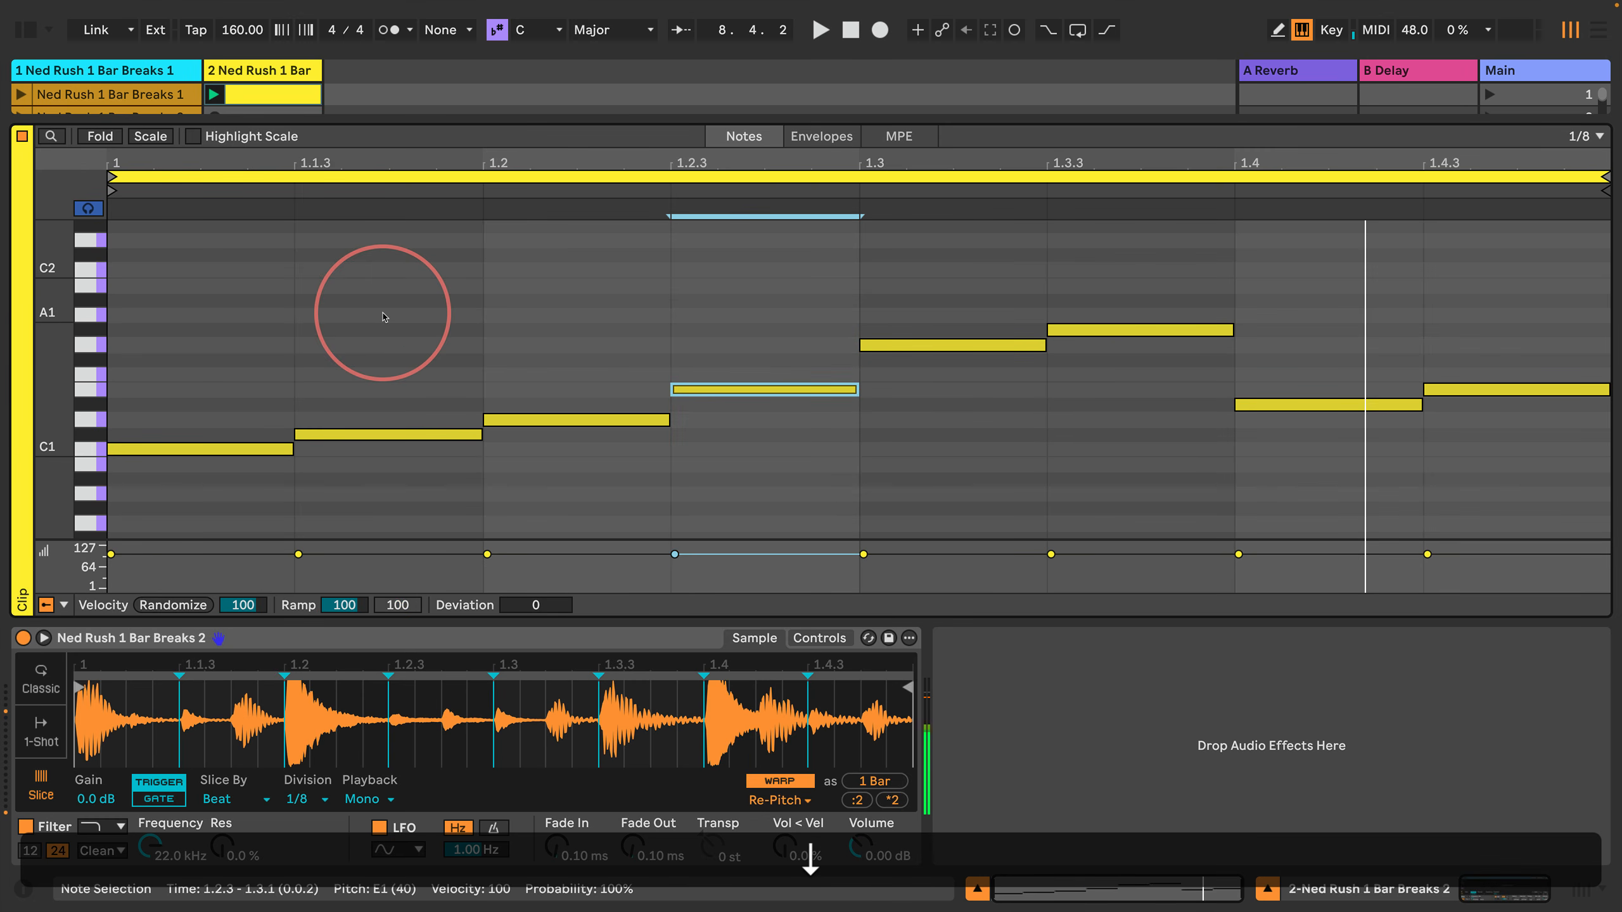
Step: Delete all the notes from 1.3.1 to the end of the bar
key("Right")
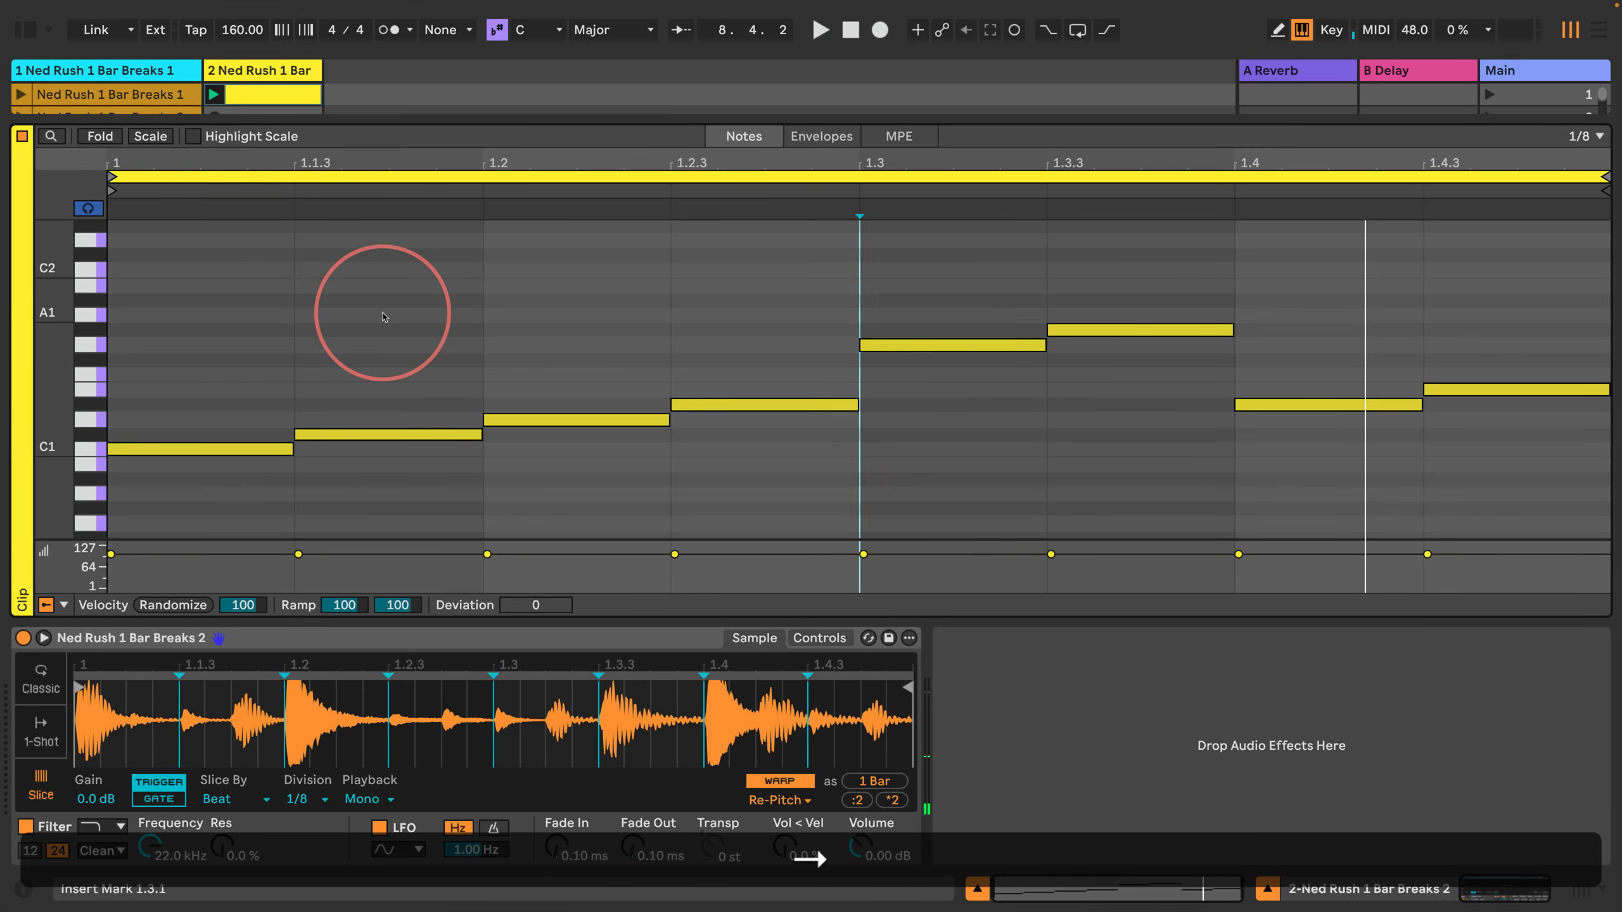
key("shift+Right")
key("shift+Right")
key("shift+Right")
key("shift+Right")
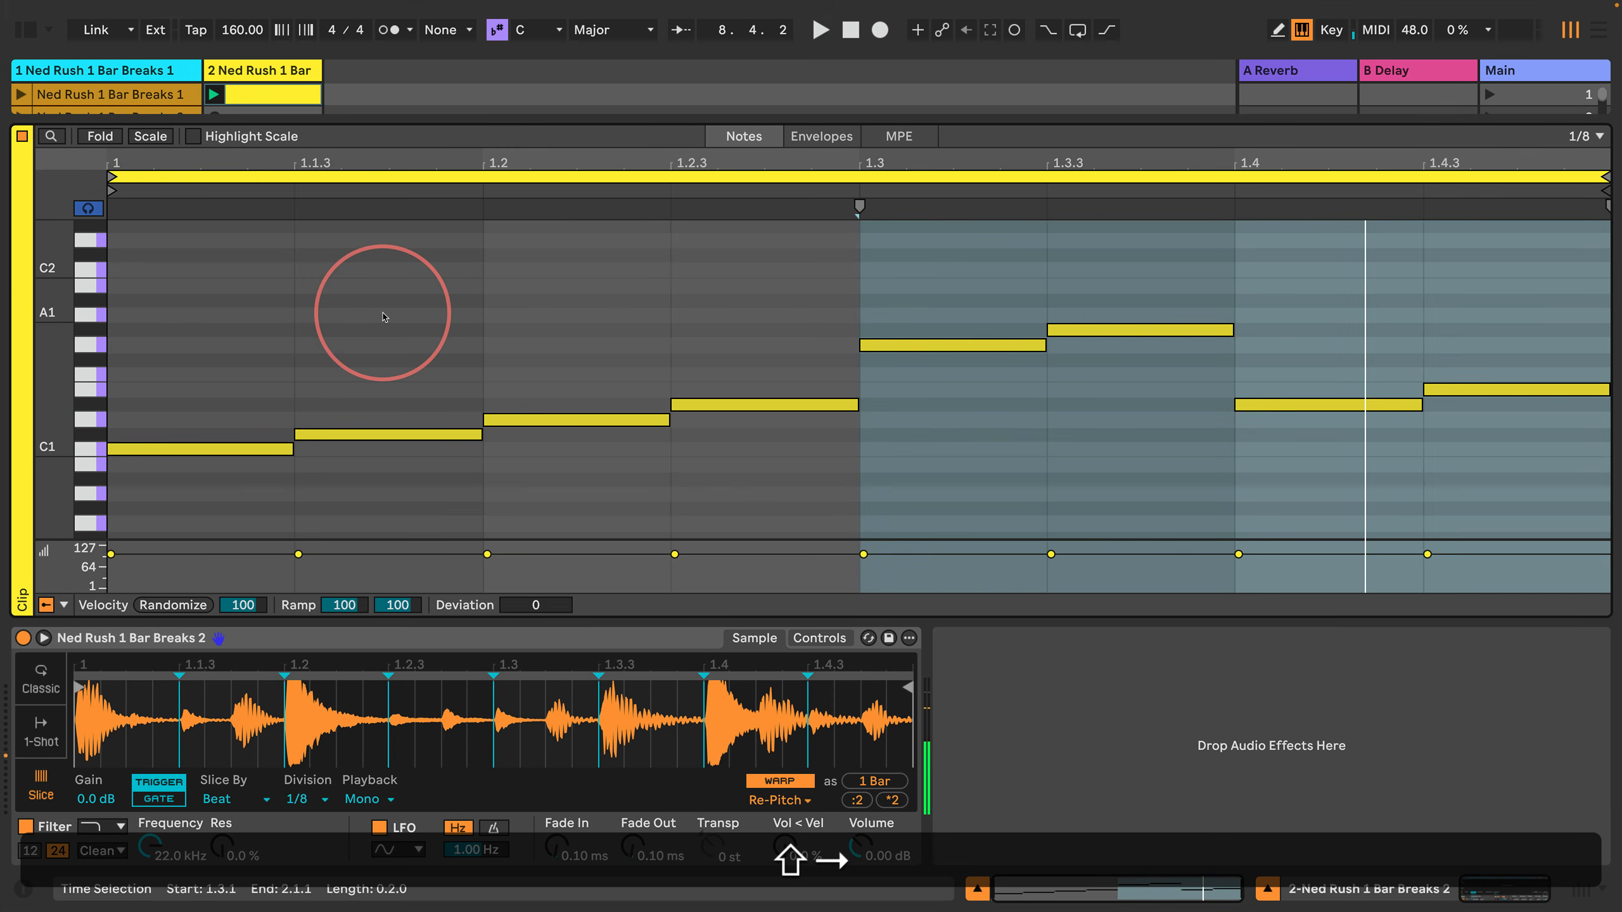
key("shift+Return")
key("BackSpace")
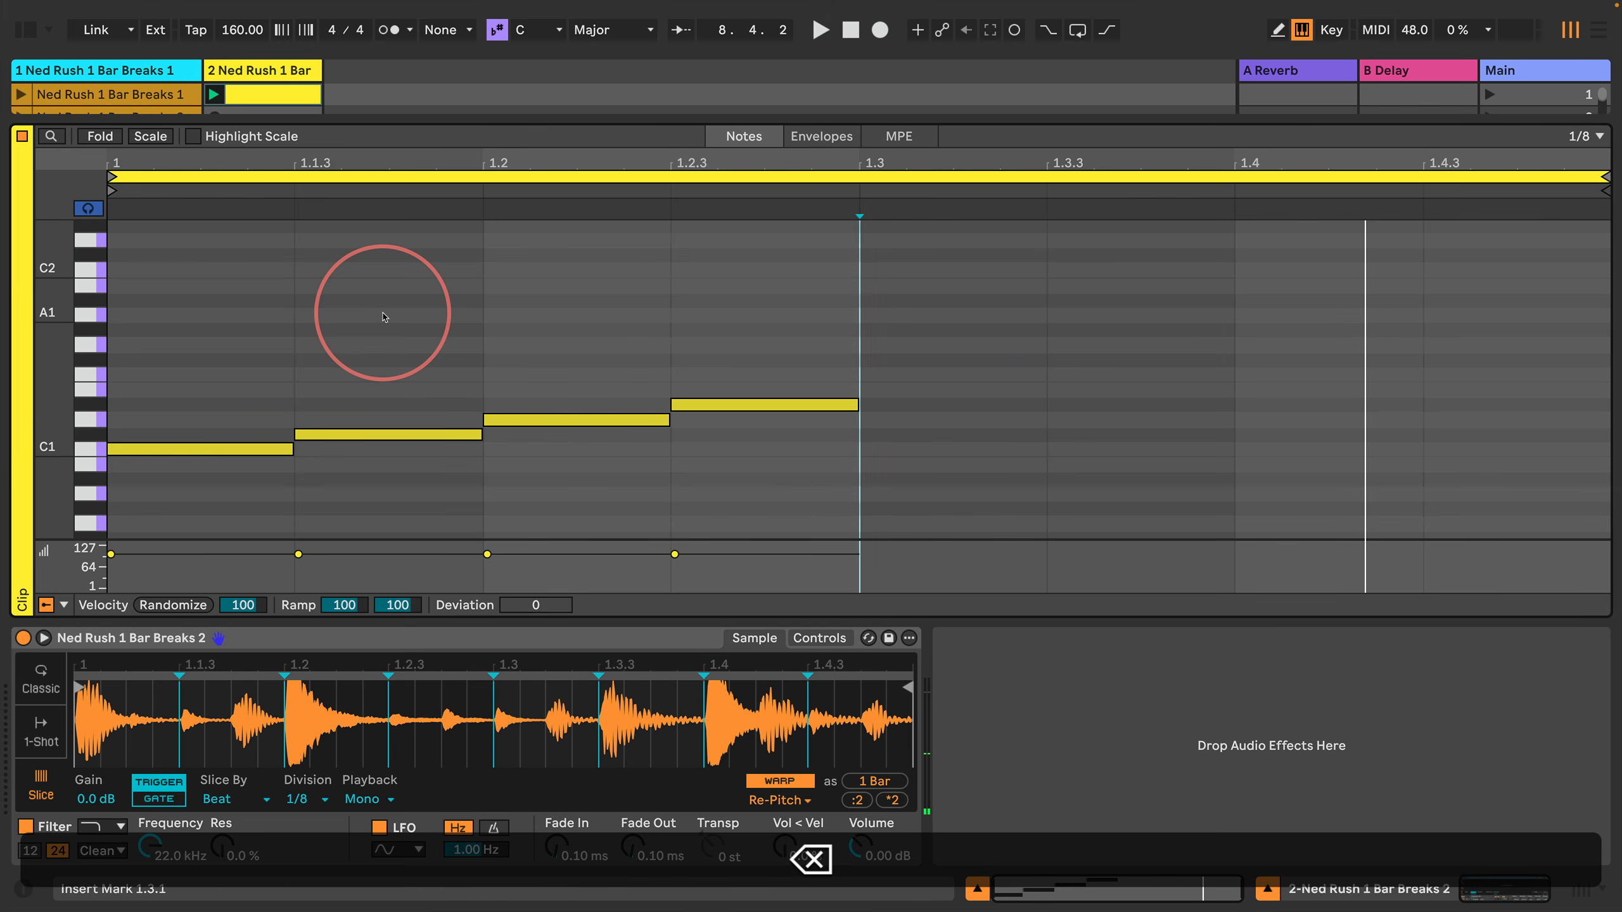
Step: Try duplicating the C#1, D1 and D#1 notes to 1.3.1, listen to the pattern, and delete the copies
key("Left")
key("shift+Right")
key("shift+Right")
key("shift+Right")
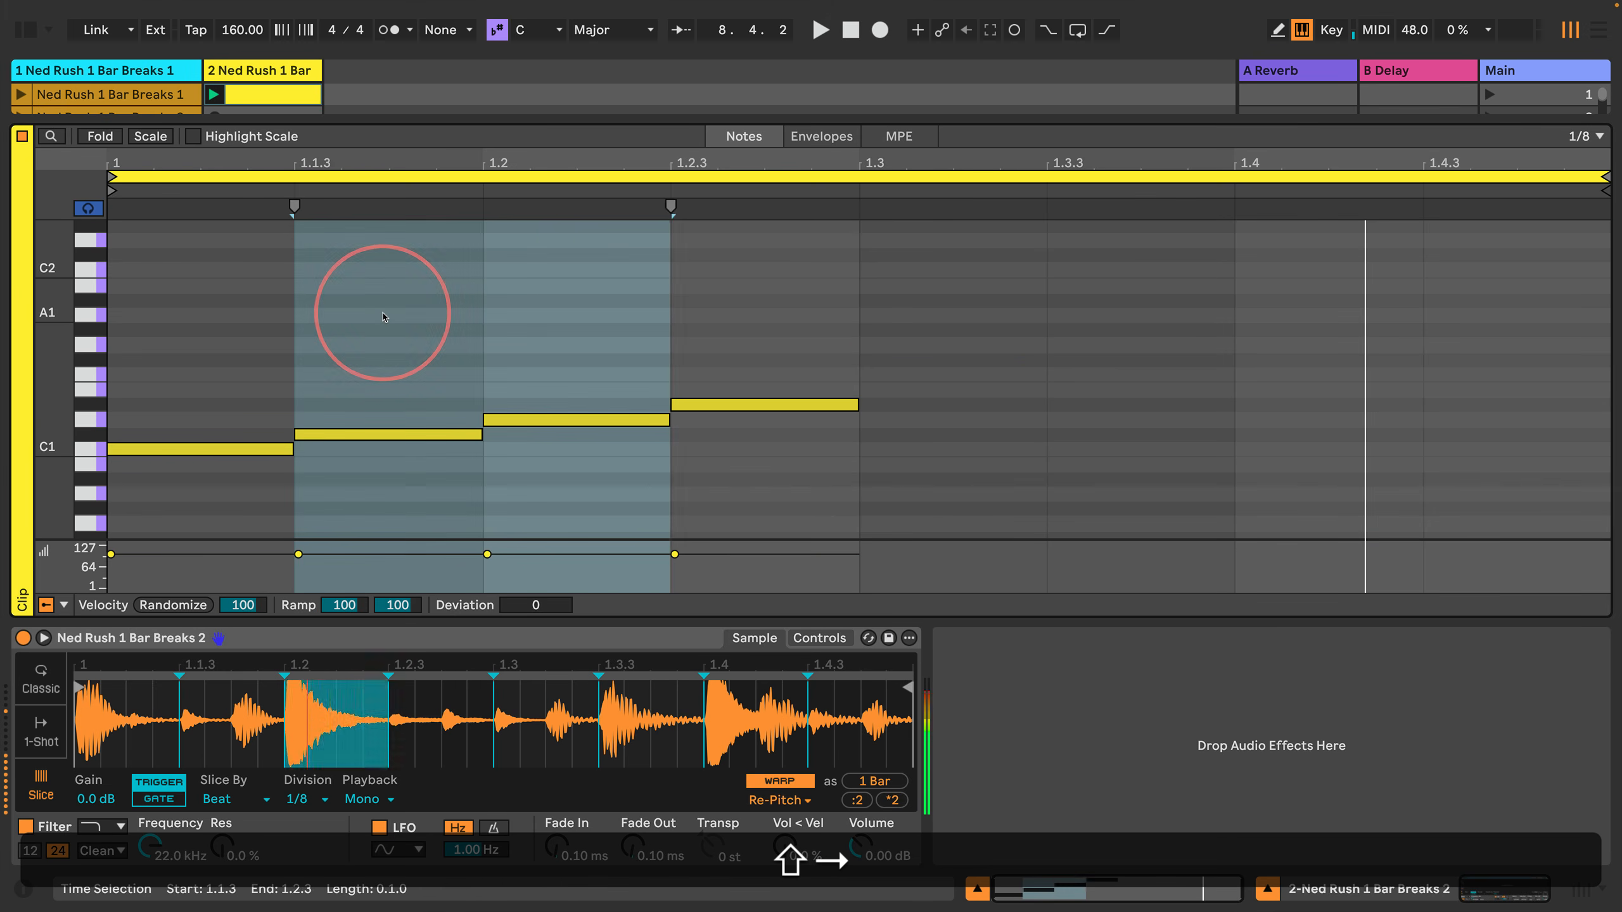
key("shift+Return")
key("super+d")
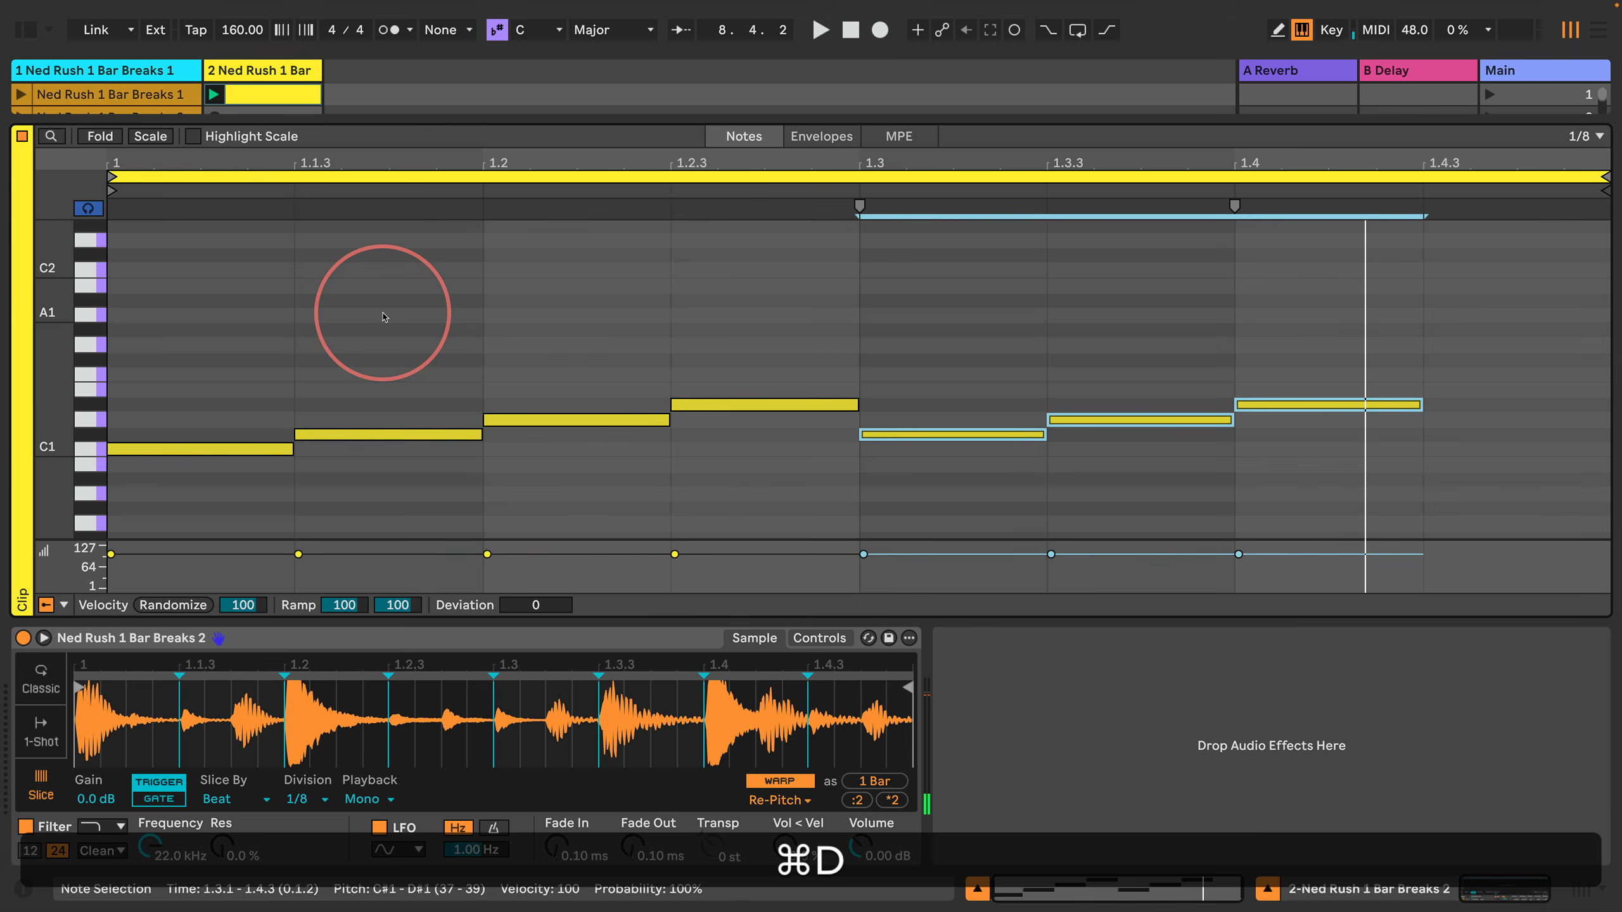
key("space")
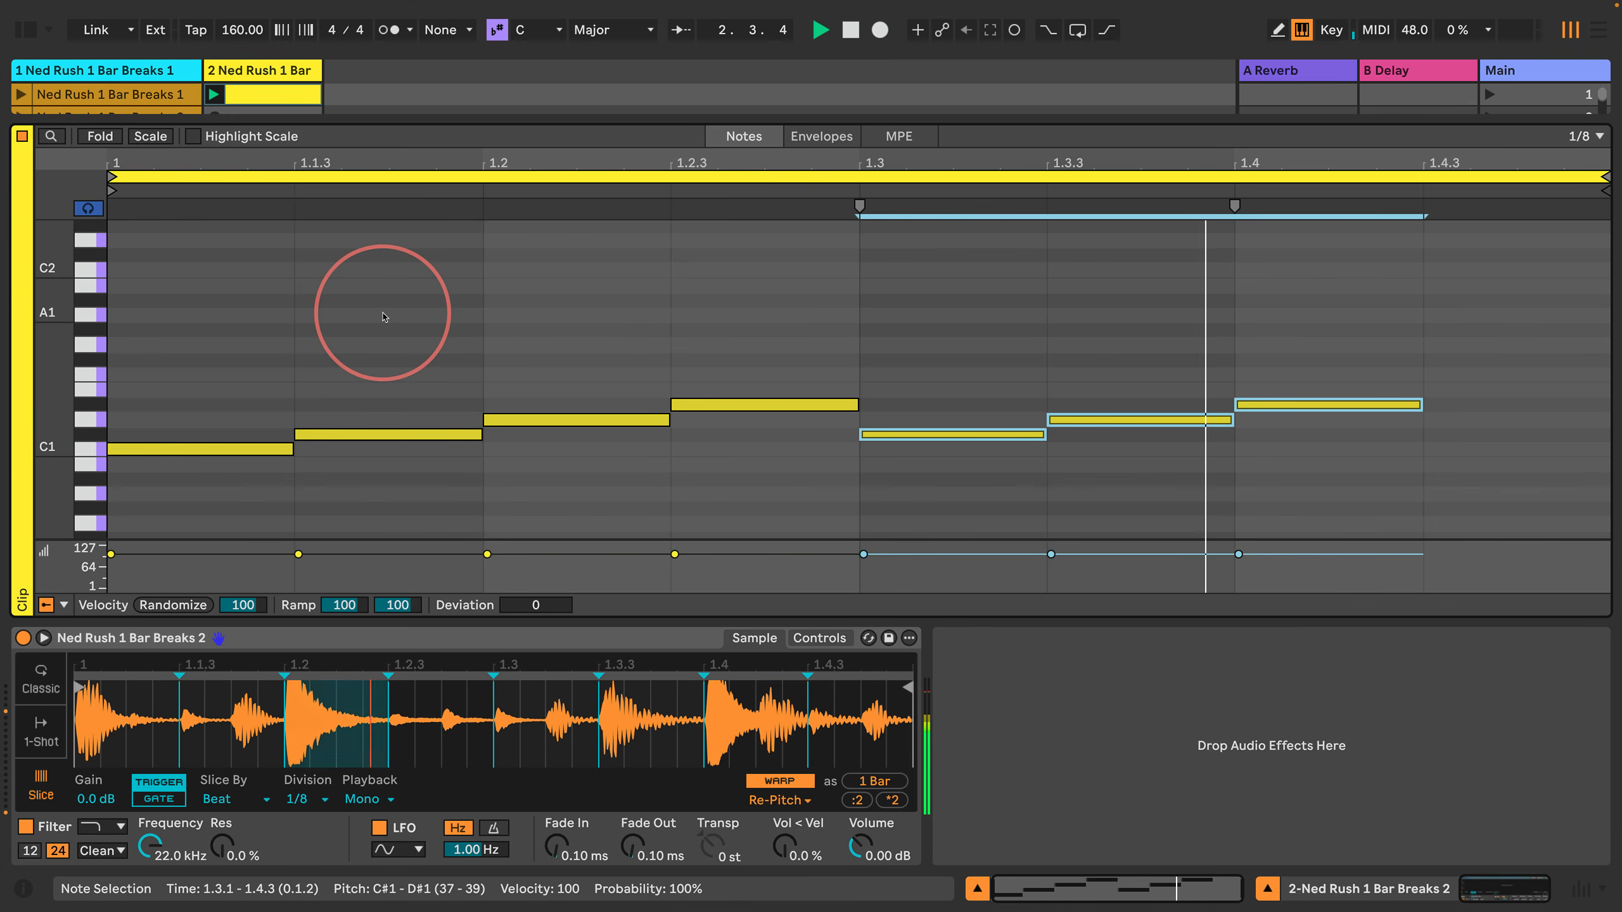
key("space")
key("BackSpace")
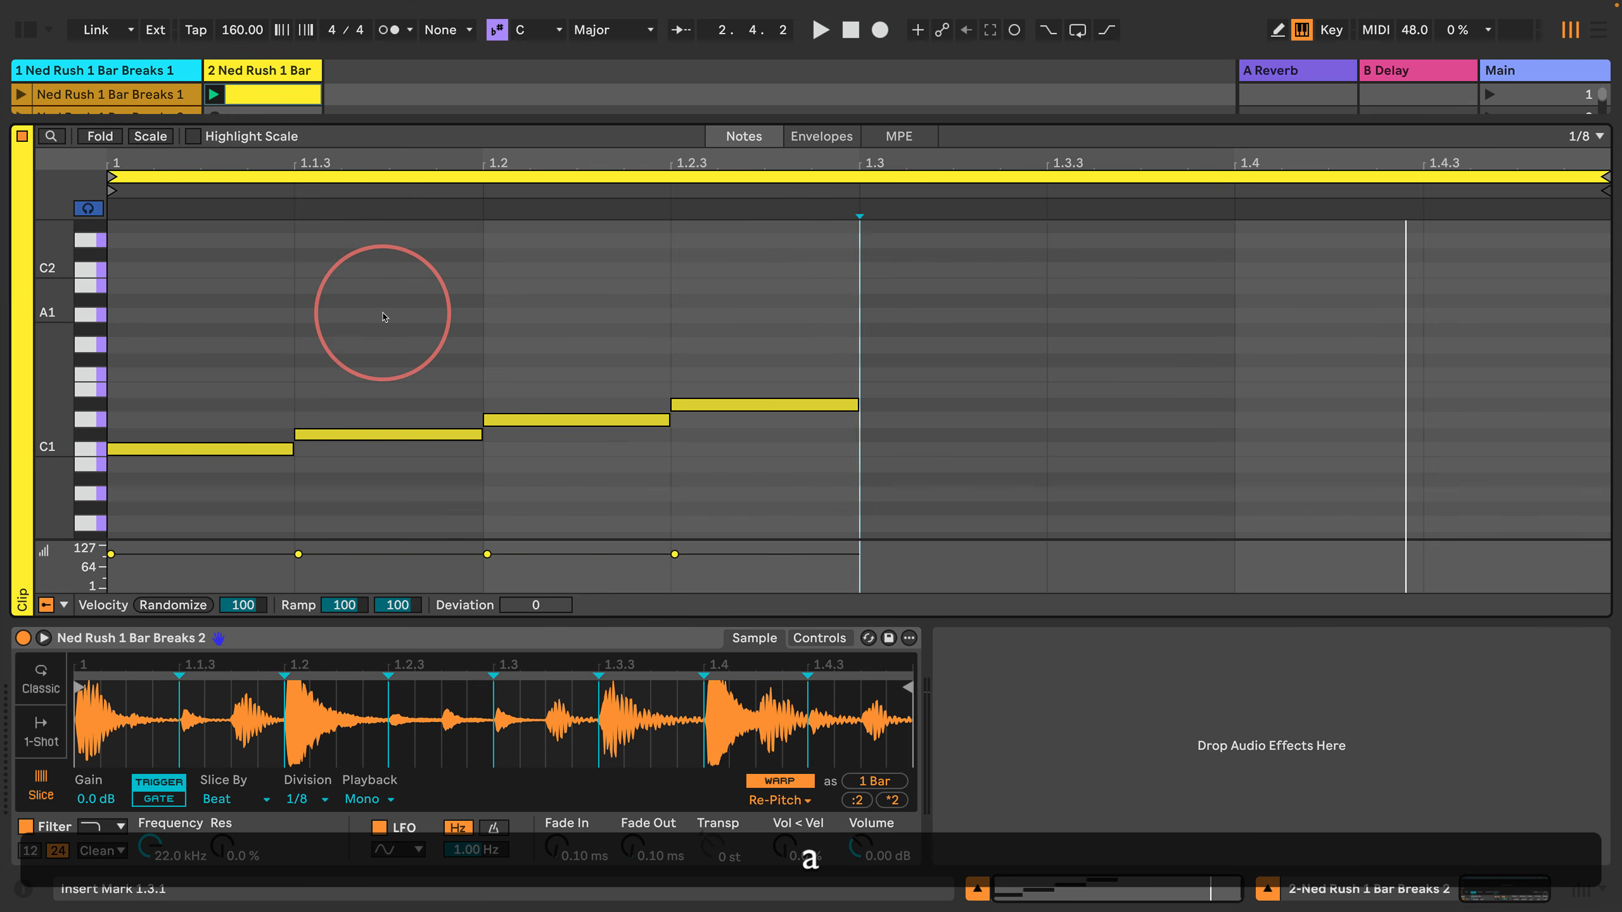
Step: Step-enter an 1/8 note E1 at 1.3.1, duplicate the D1, D#1 and E1 notes to 1.3.3, and play the pattern
key("s")
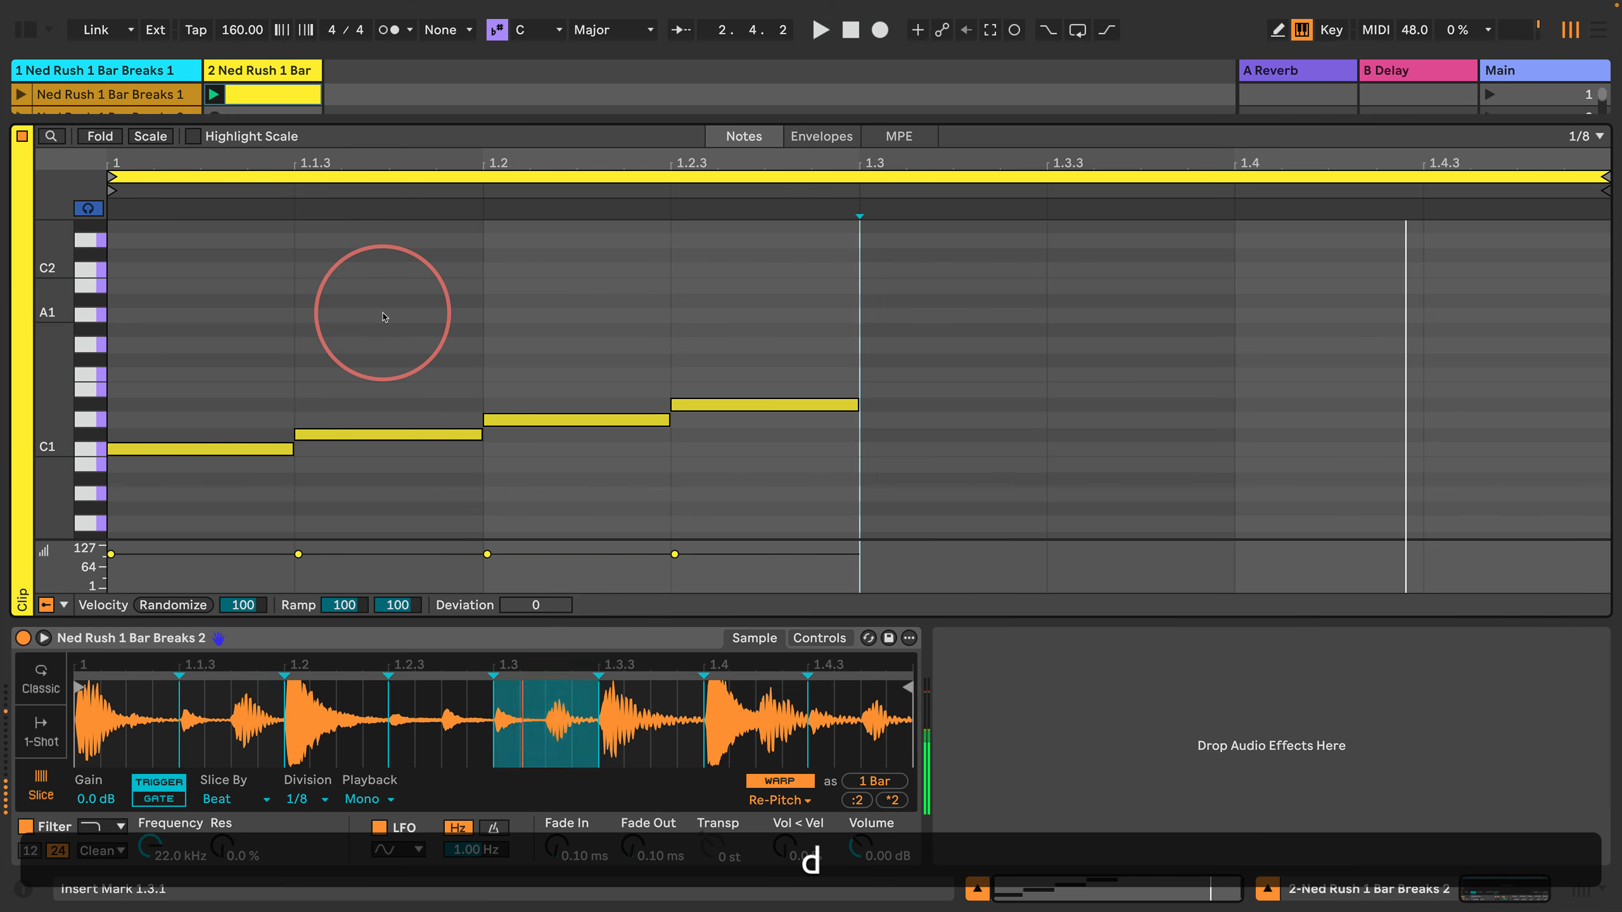
key("d")
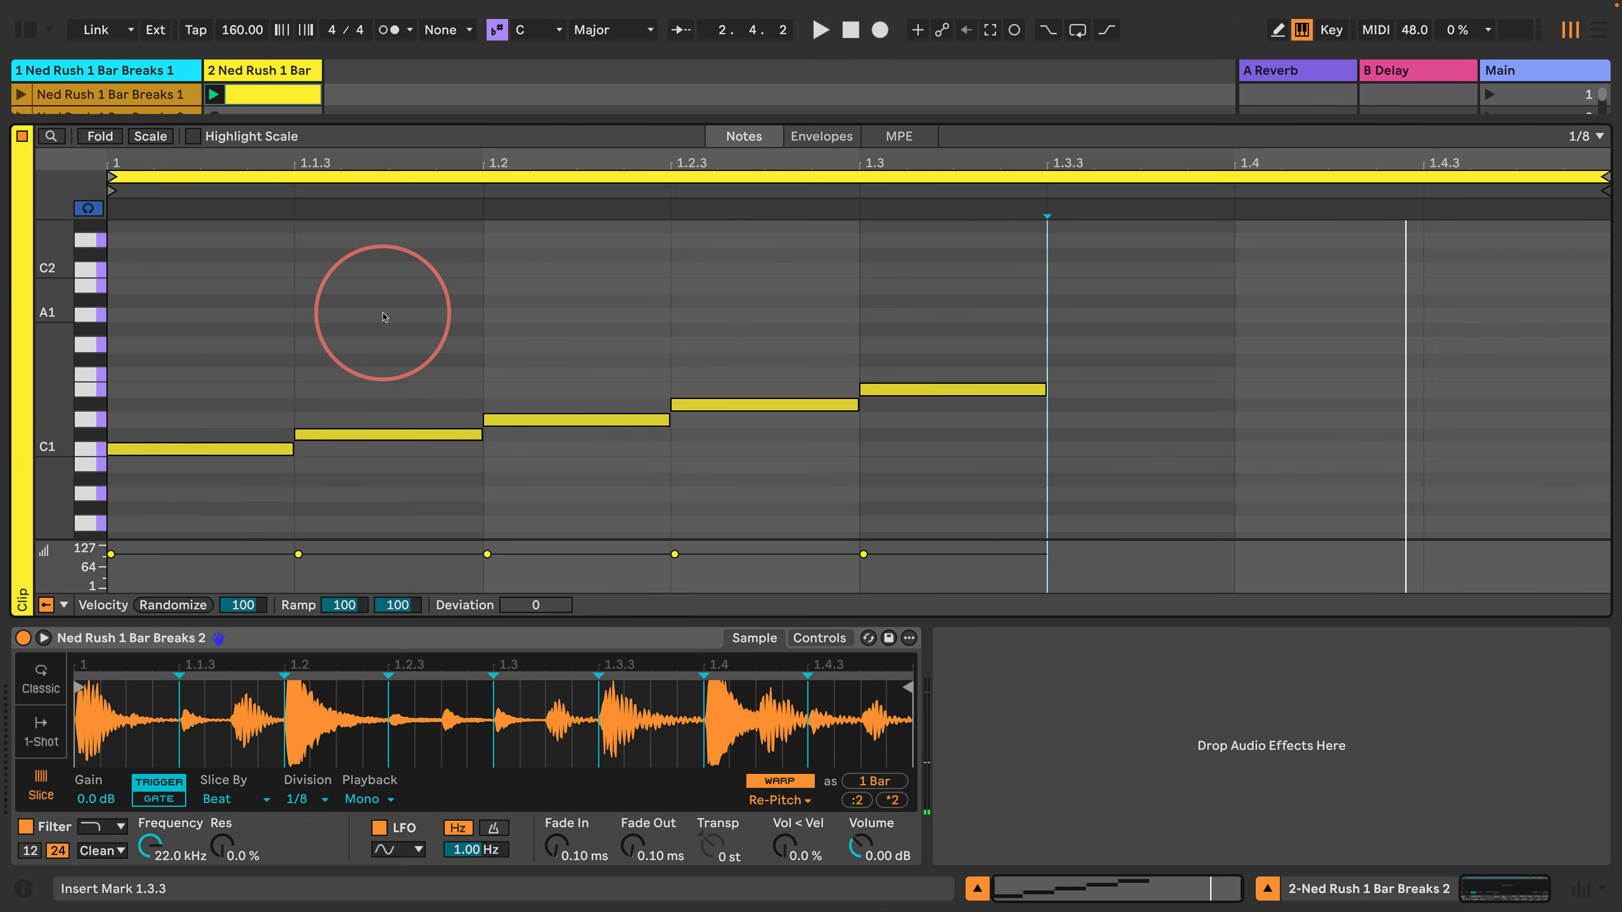
key("shift+Left")
key("shift+Left")
key("shift+Left")
key("shift+Return")
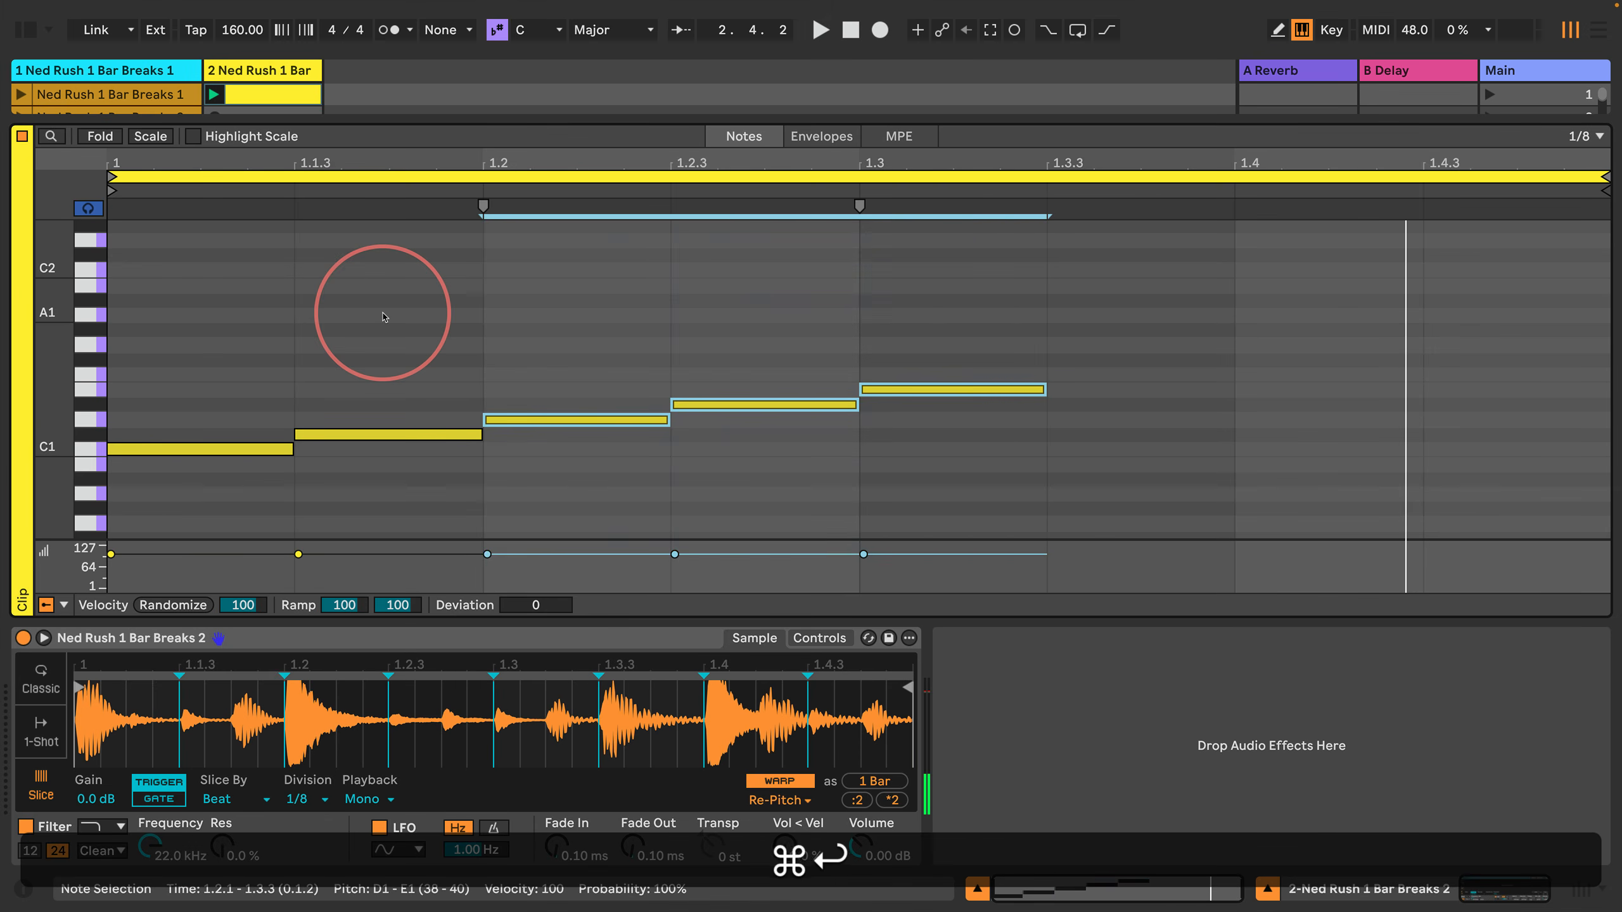
key("super+d")
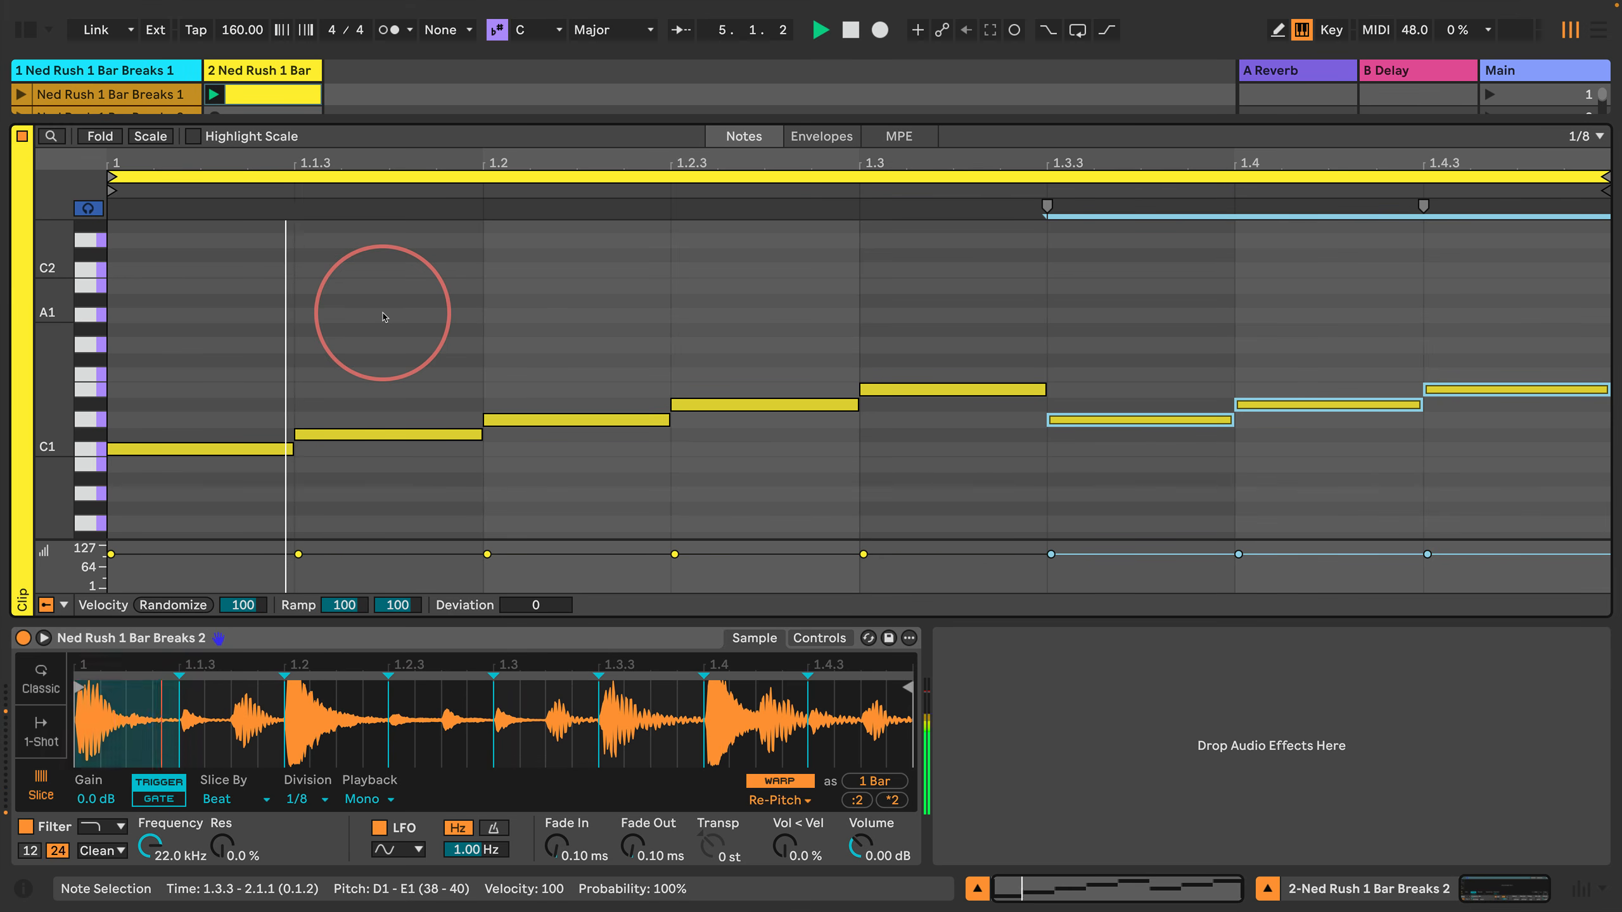
key("space")
Step: Duplicate the one-bar pattern until it fills four bars, loop all four bars, and start playback
key("super+a")
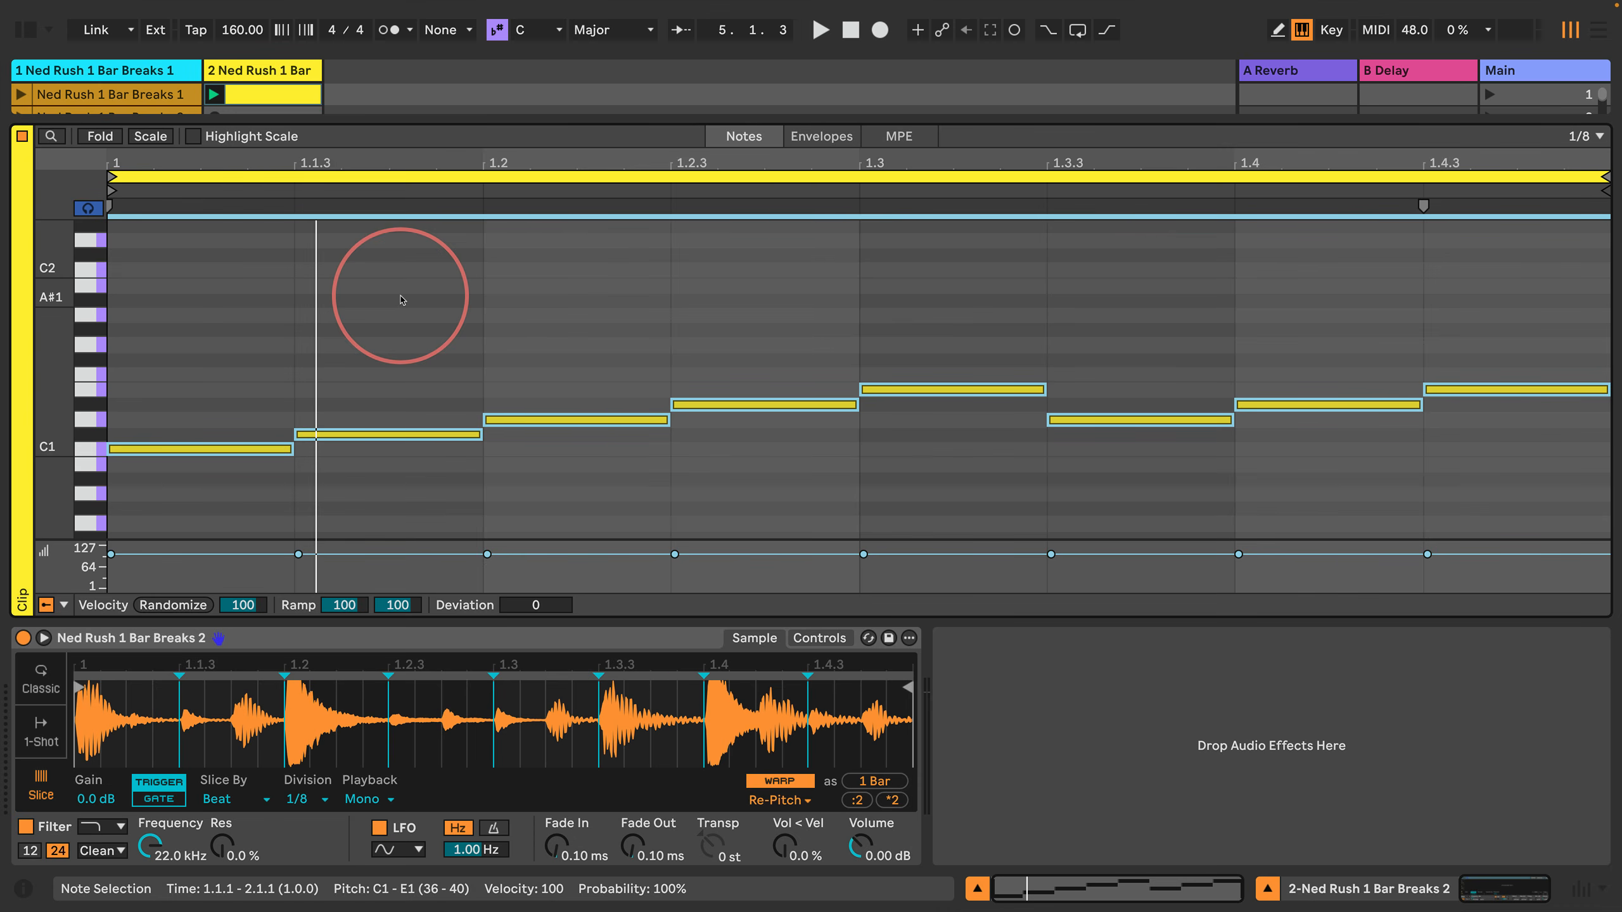
key("super+d")
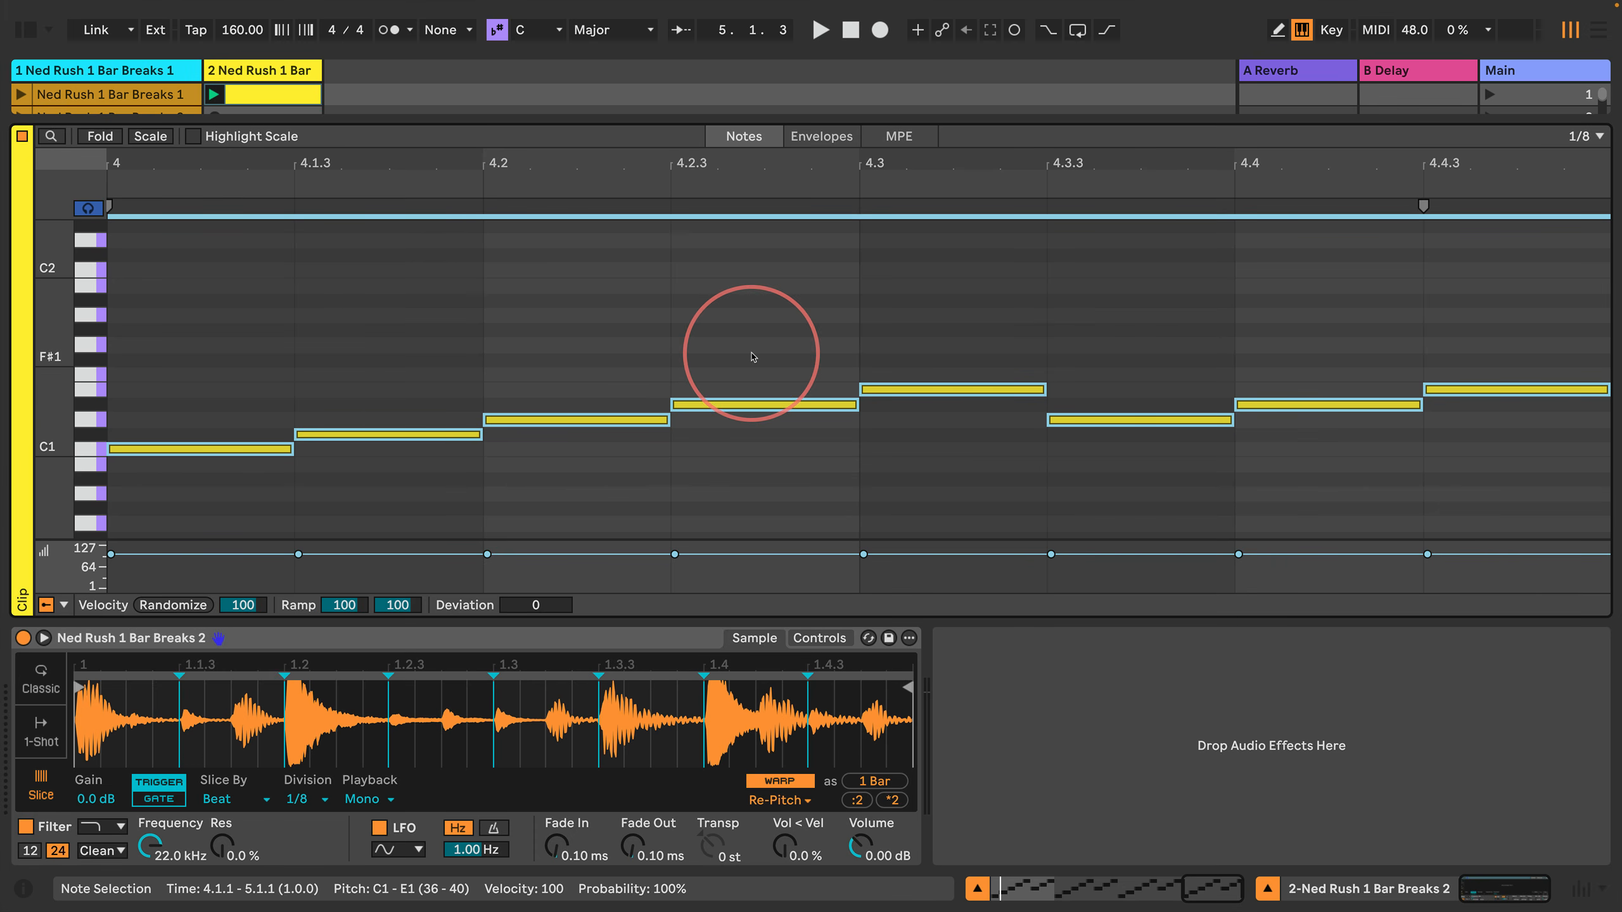
key("super+a")
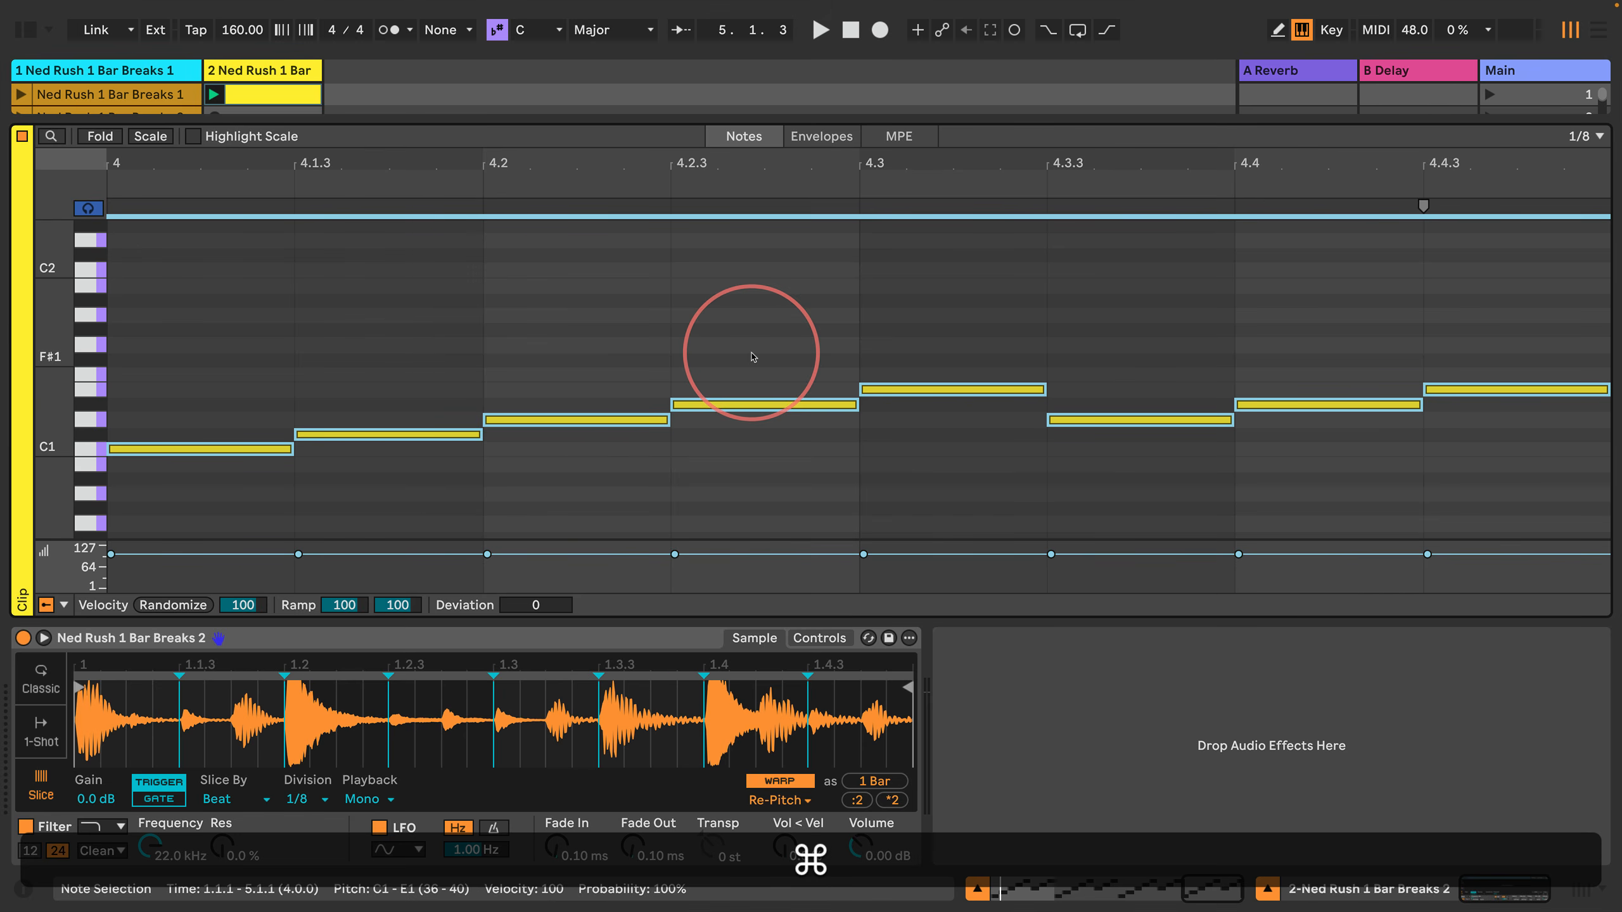
key("super+l")
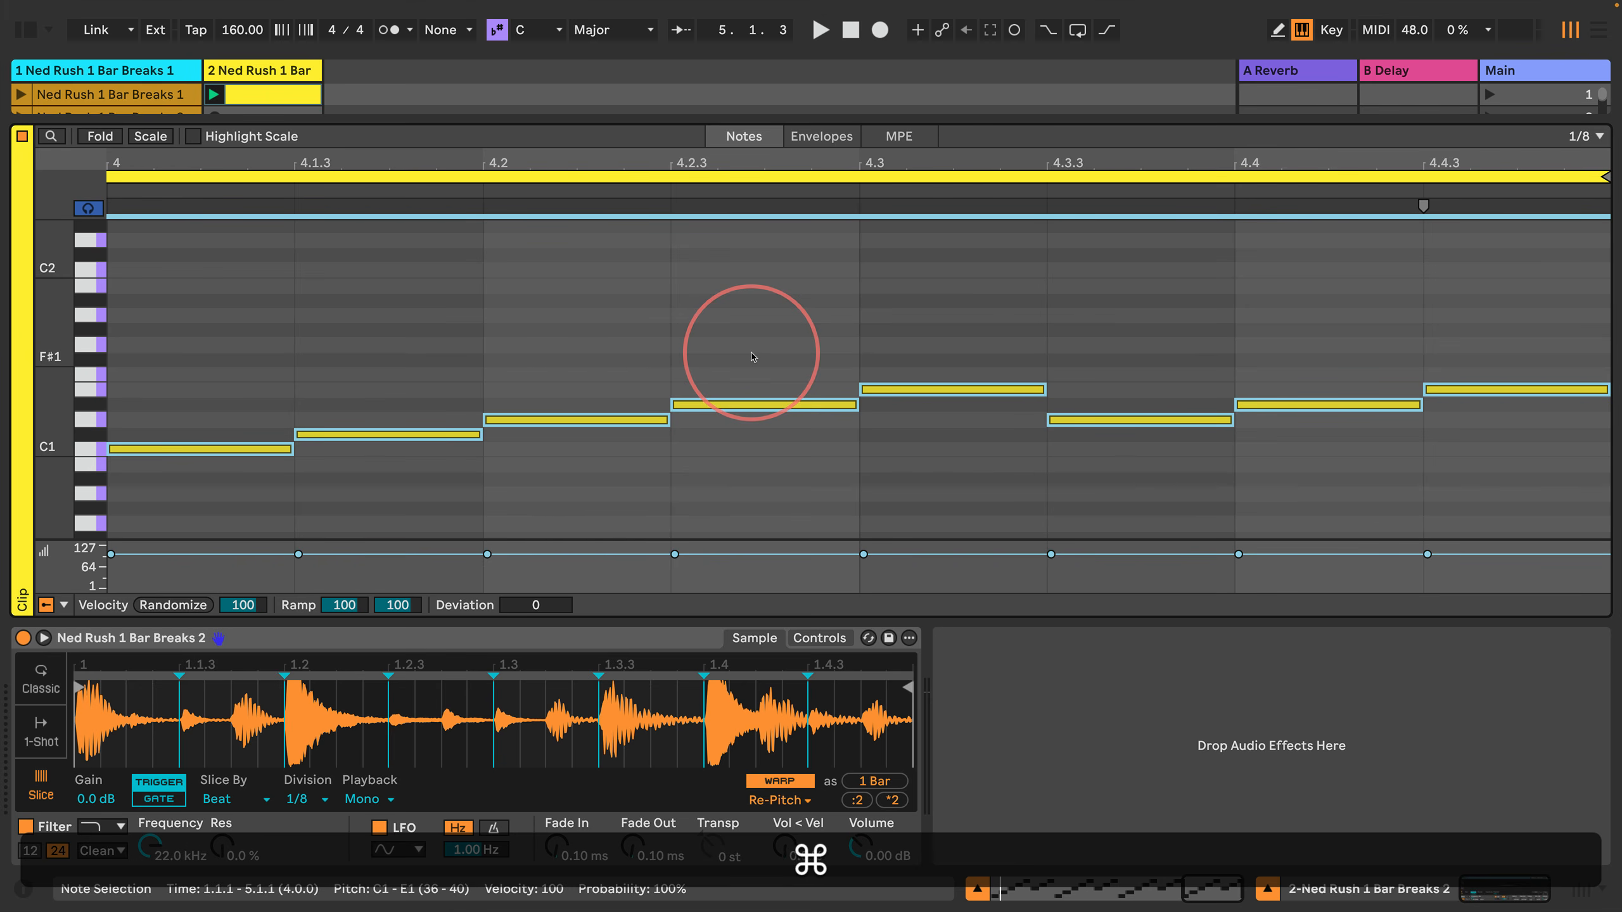
key("space")
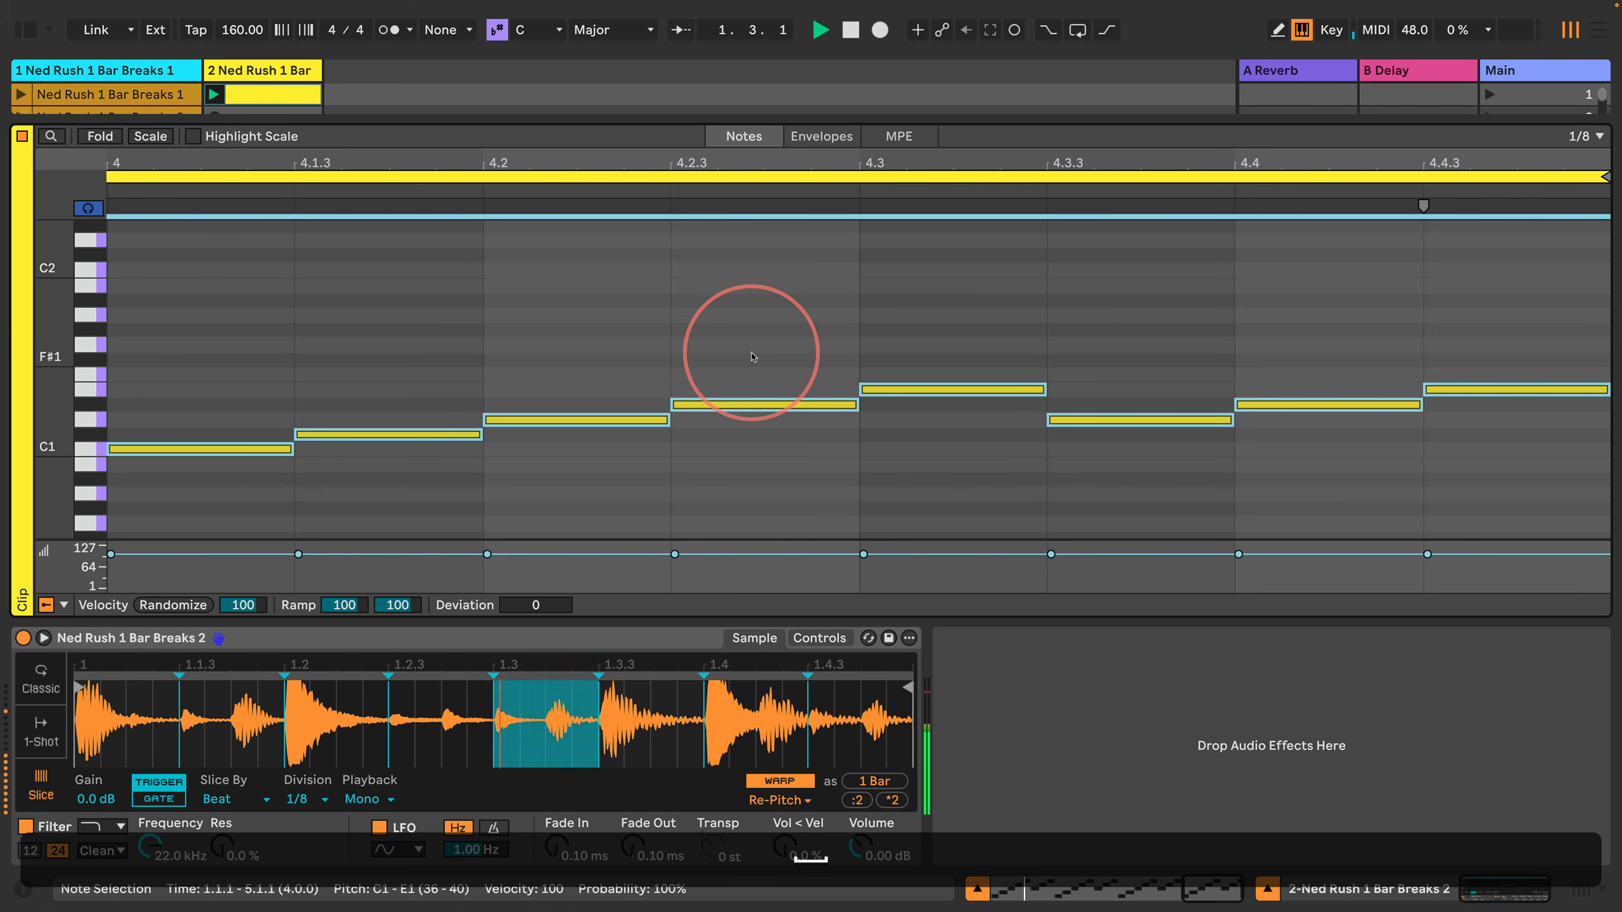
Step: Examine the notes around 4.2.3 up close and the whole four-bar pattern while it plays
key("super+equal")
left_click(745, 353)
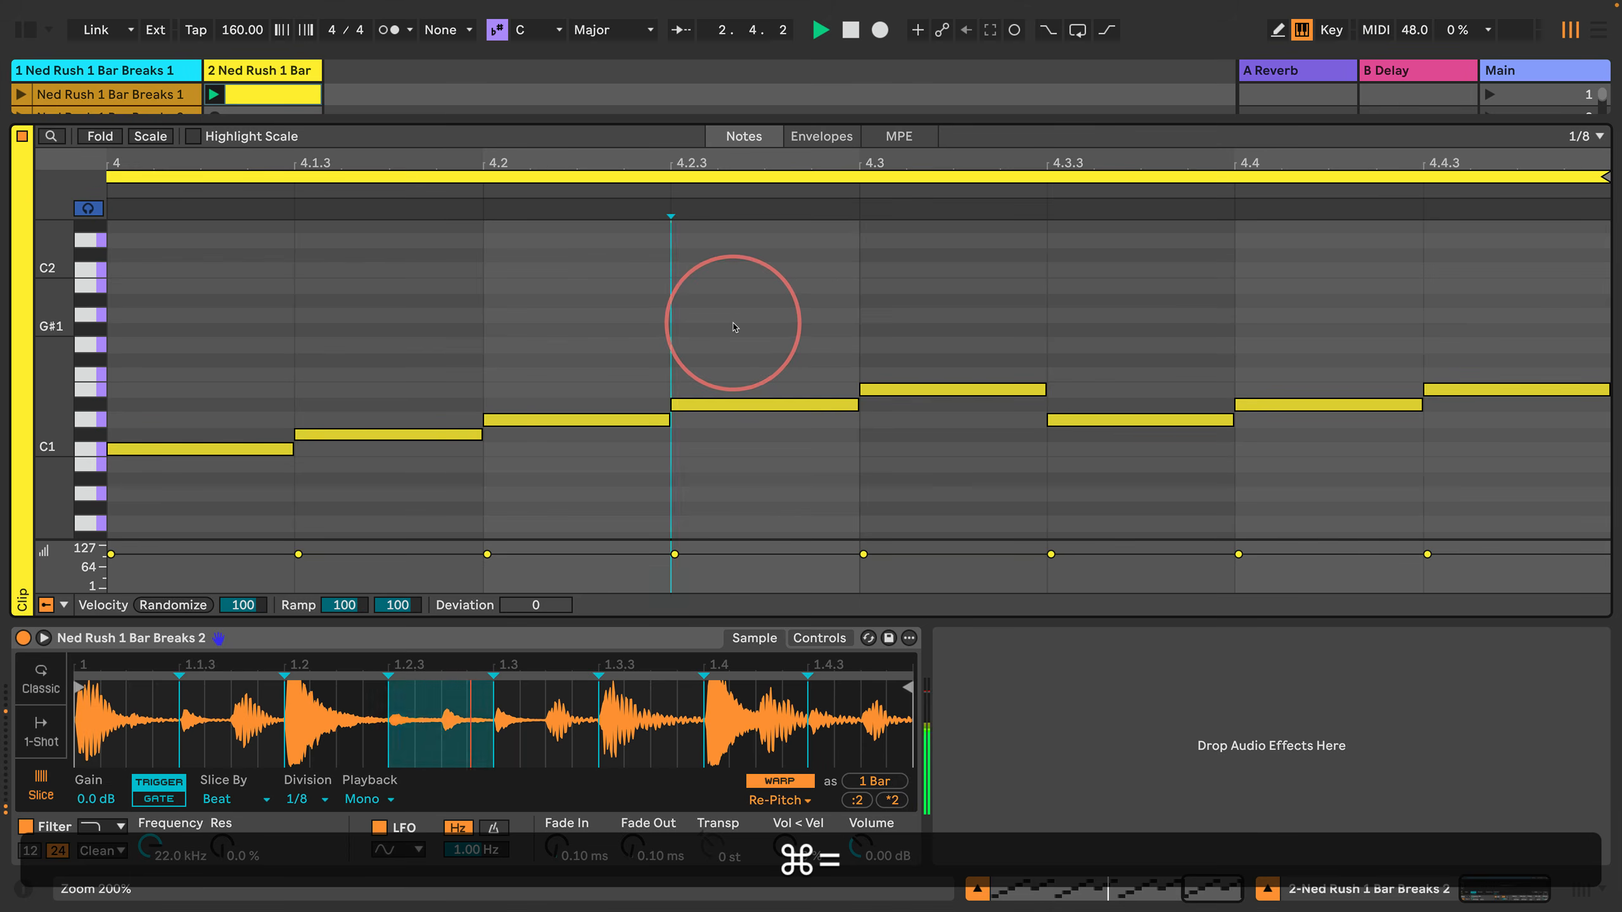
key("super+equal")
key("super+equal")
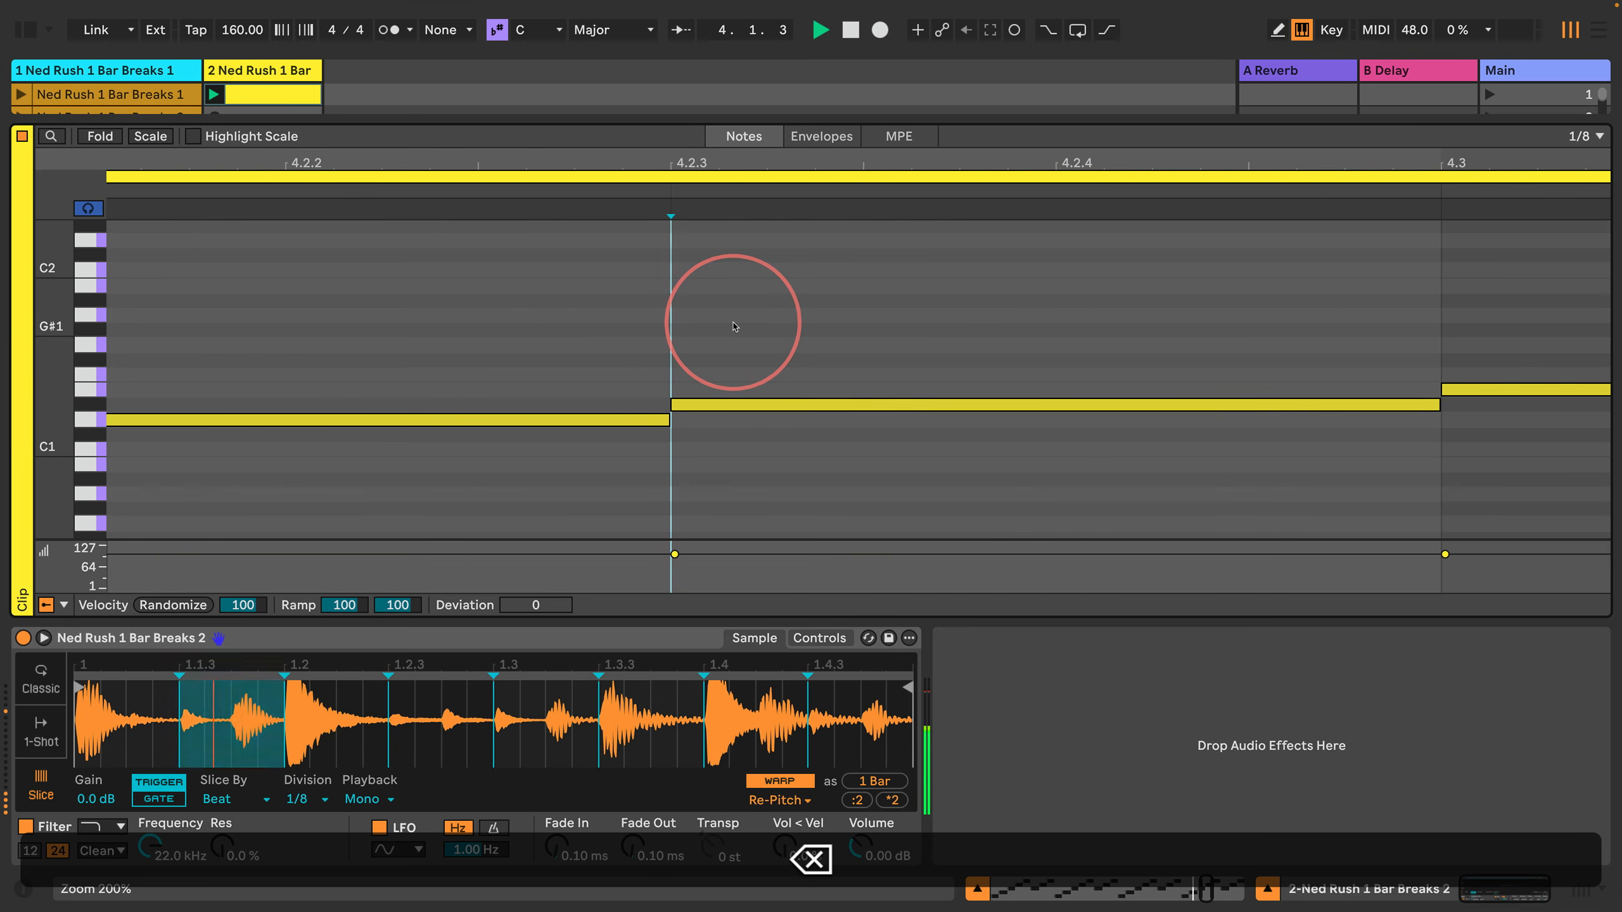
key("BackSpace")
key("super+minus")
key("super+minus")
key("super+minus")
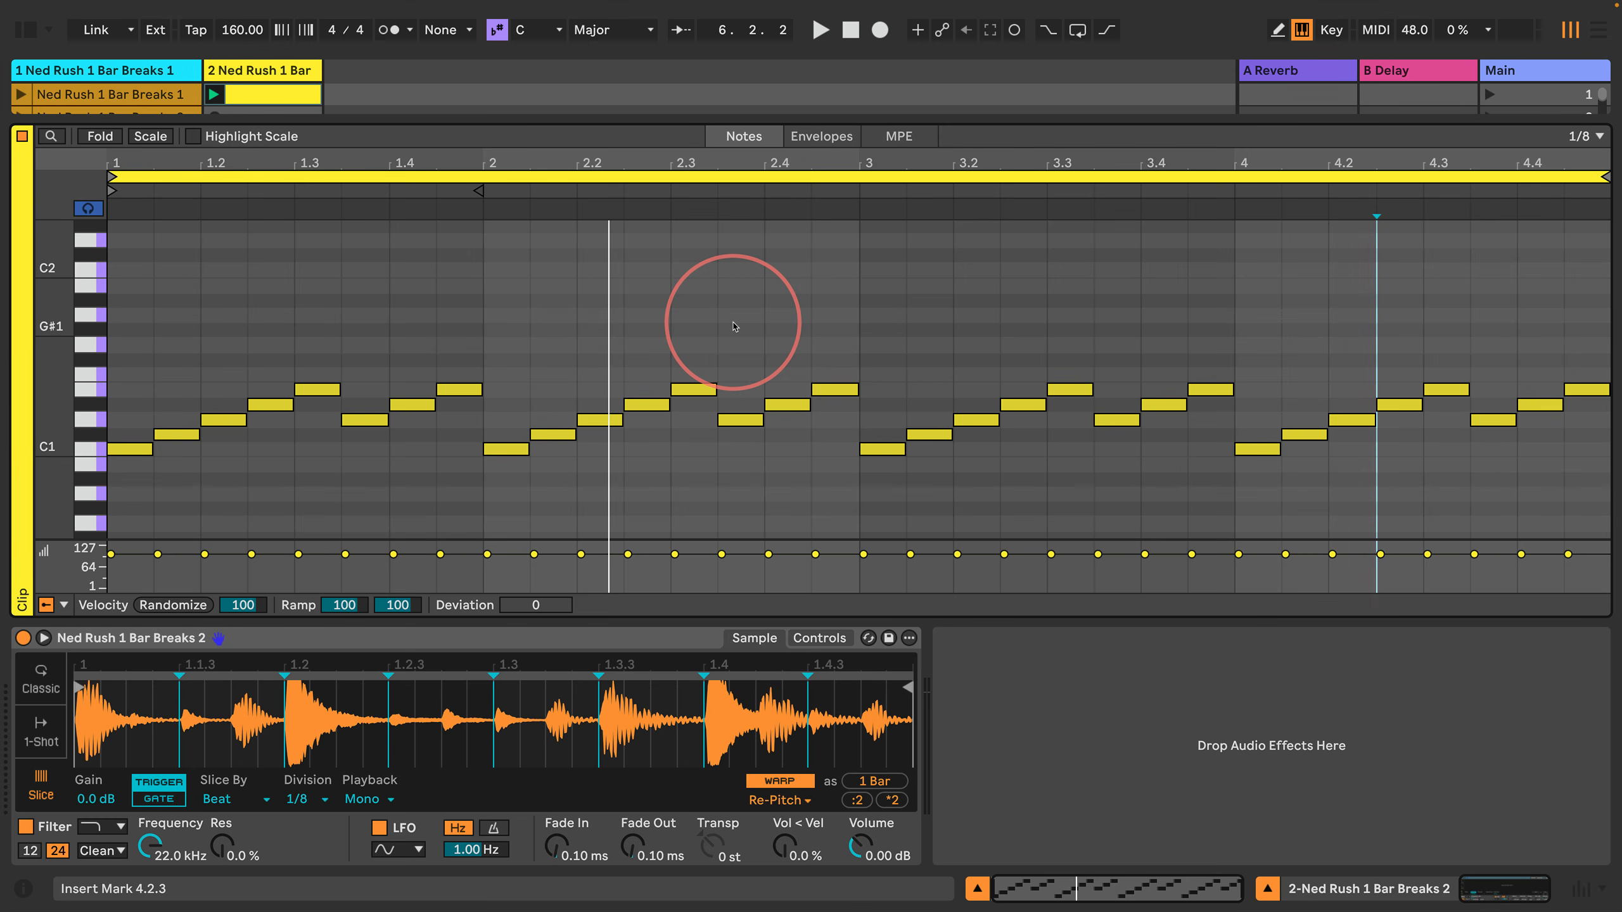
Step: Step the insert marker back and forth through the four-bar pattern to audition its individual slices
key("Left")
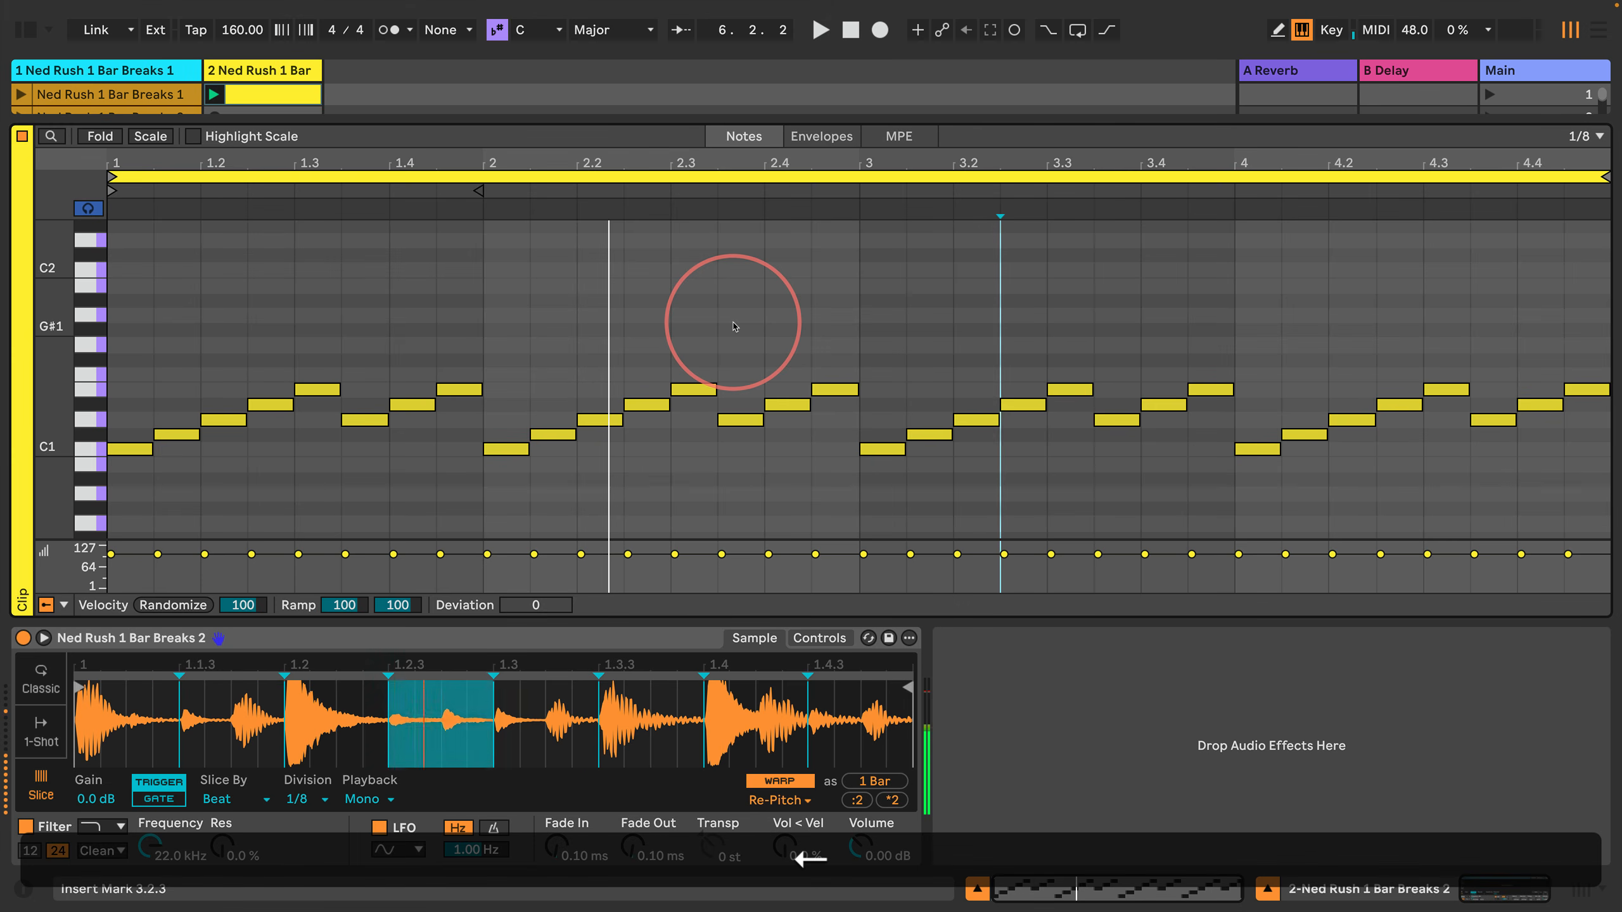
key("Right")
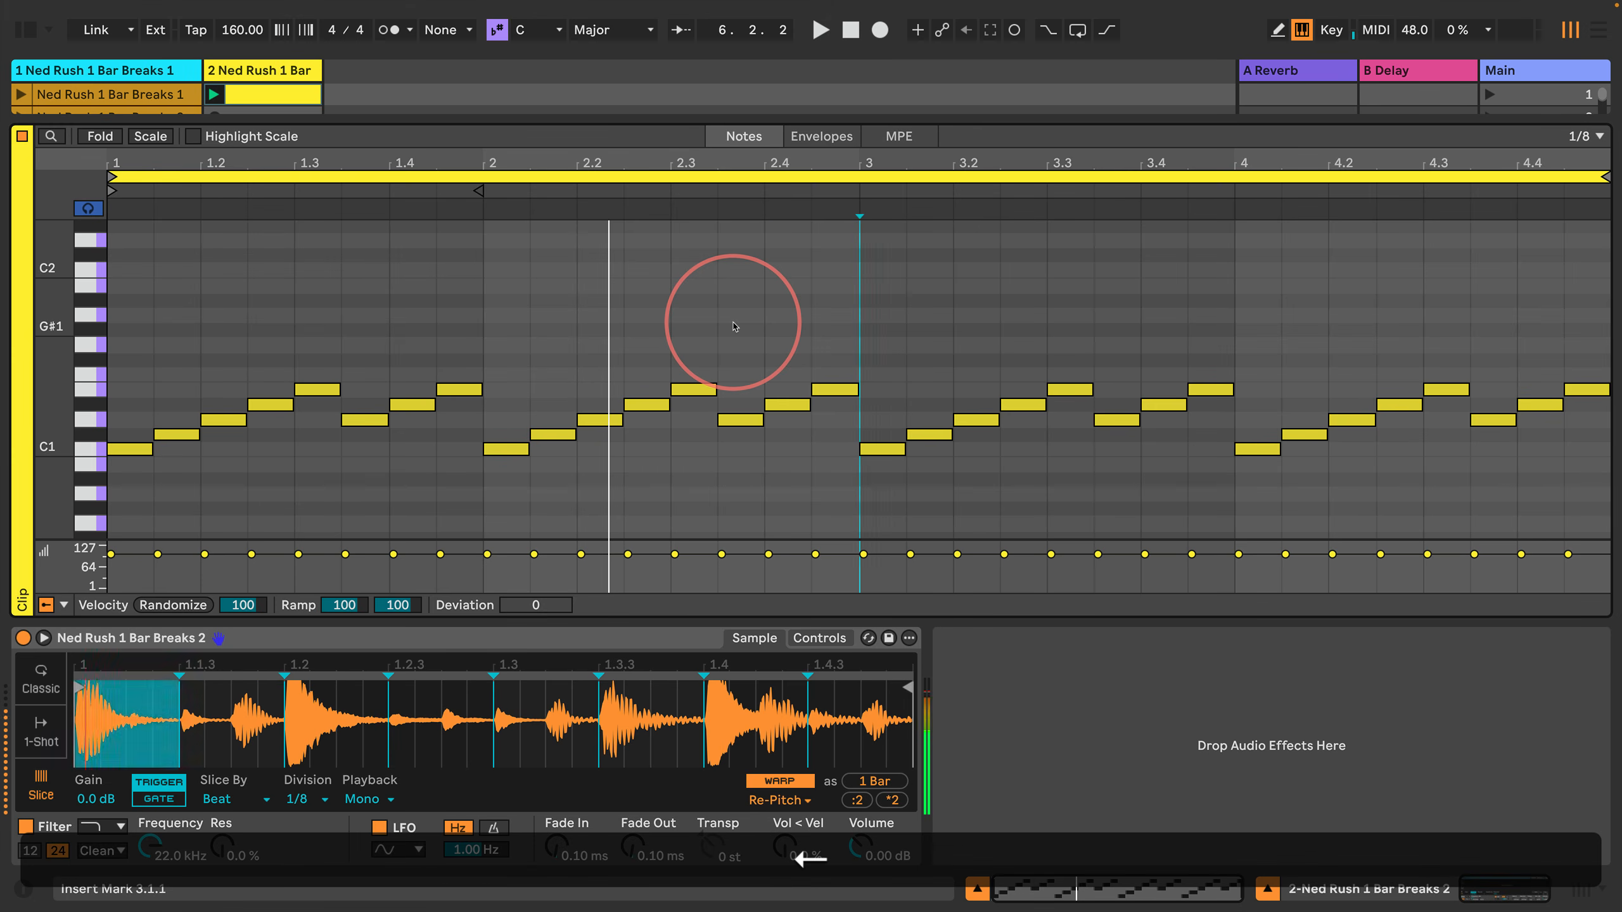
key("Left")
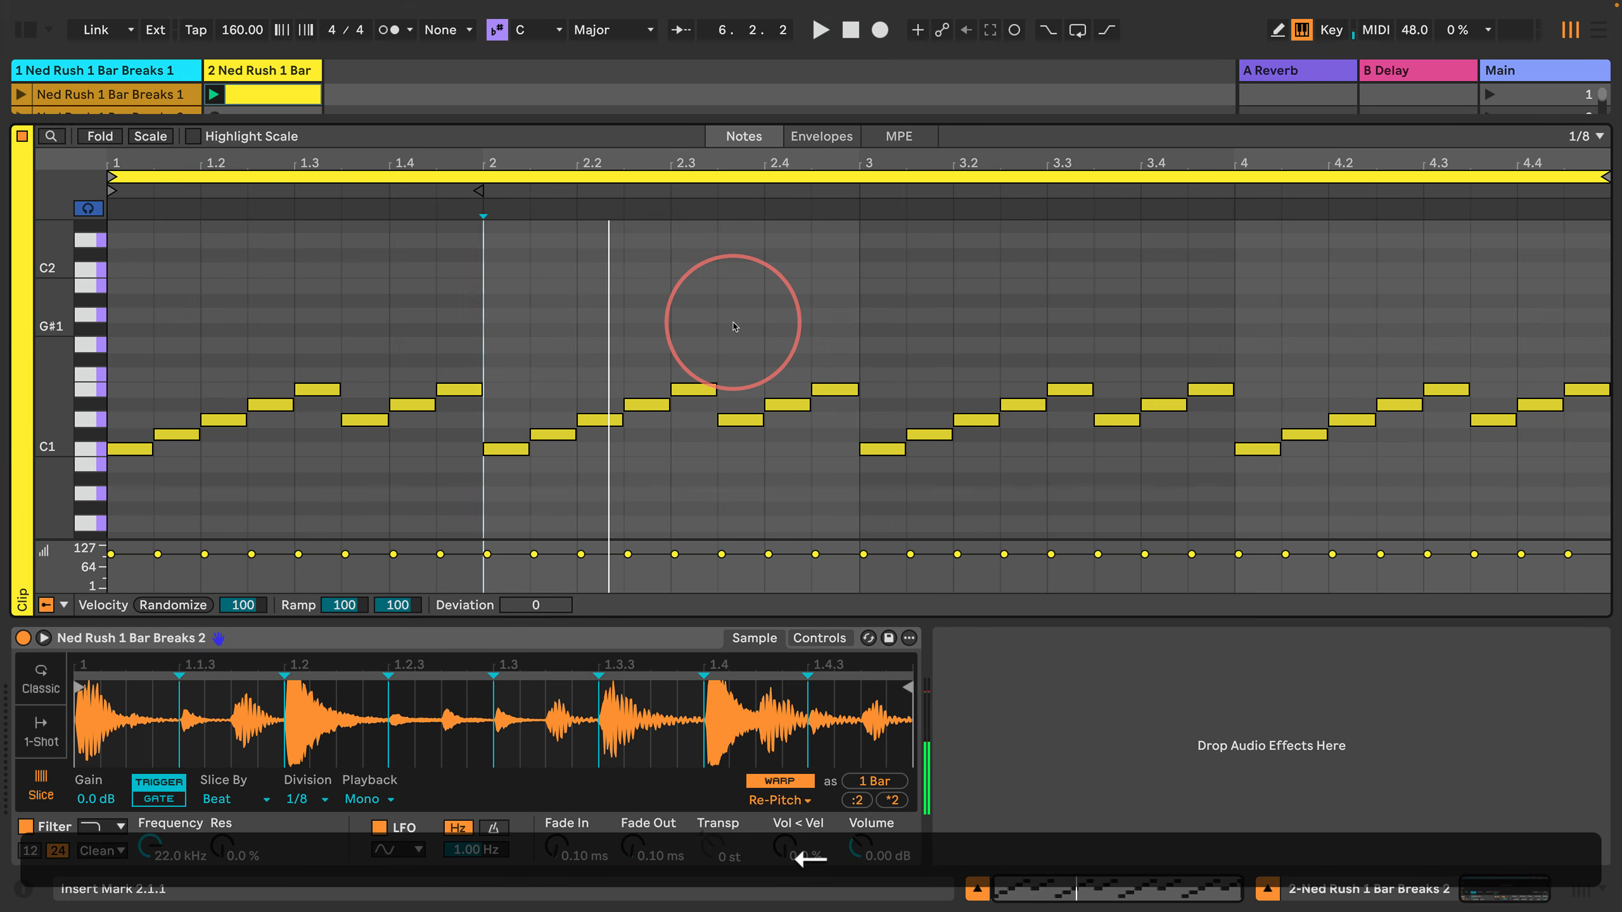
key("Right")
key("Right")
key("Right")
key("Right")
key("Right")
key("Right")
key("Right")
key("Right")
key("Right")
key("Right")
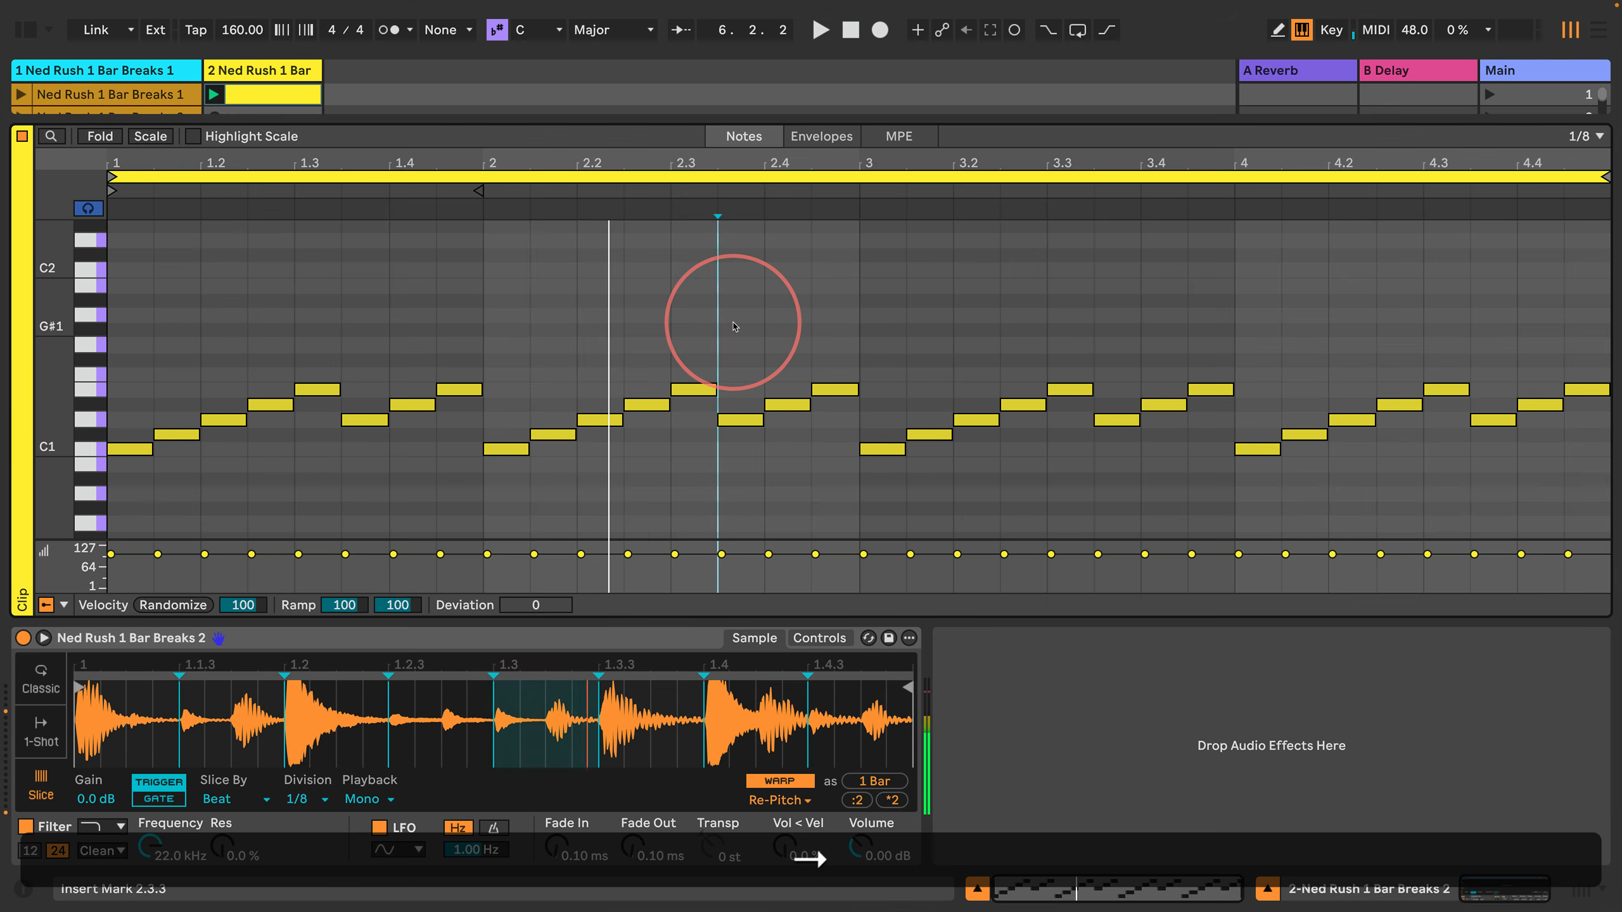
key("Left")
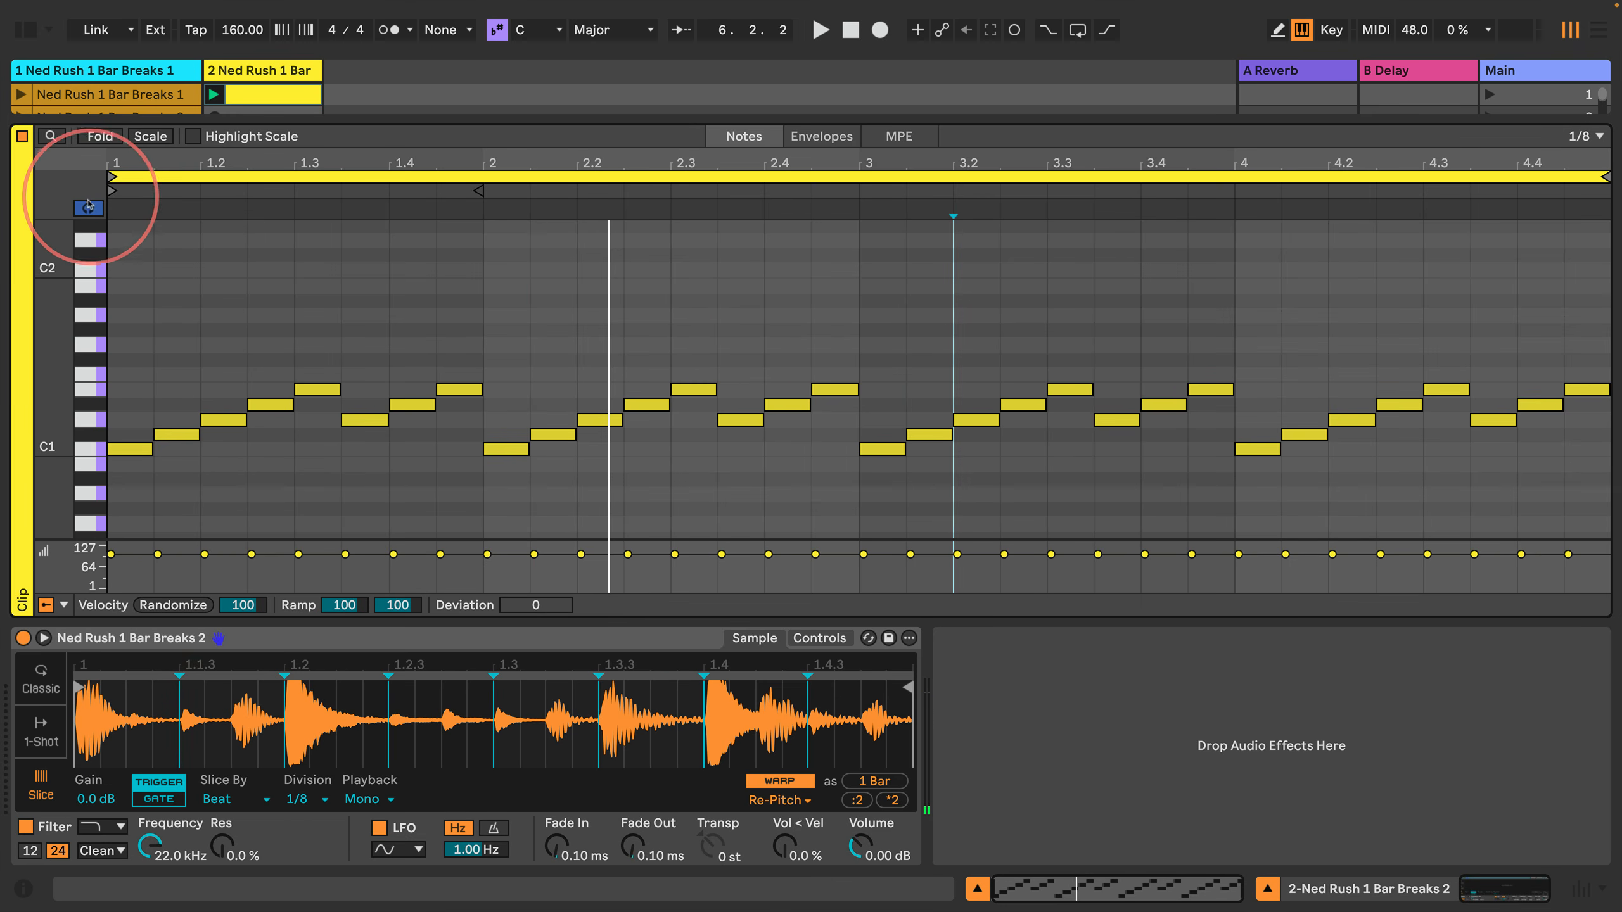
key("Right")
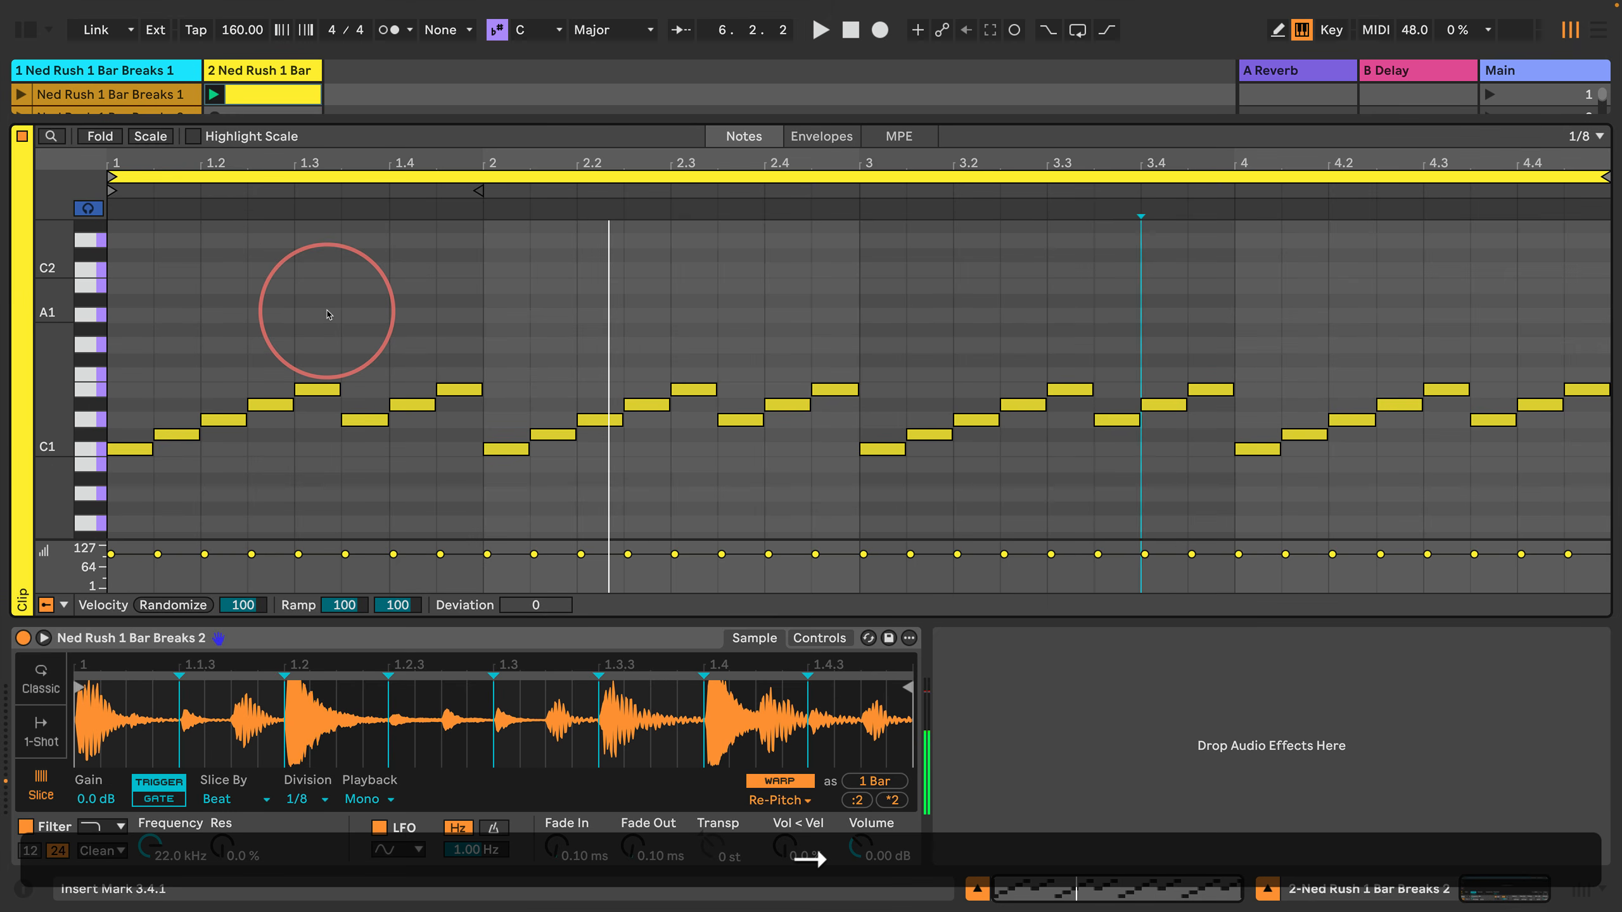
key("Right")
key("Right")
key("Right")
key("Right")
key("Right")
key("Right")
key("Right")
key("Right")
key("Right")
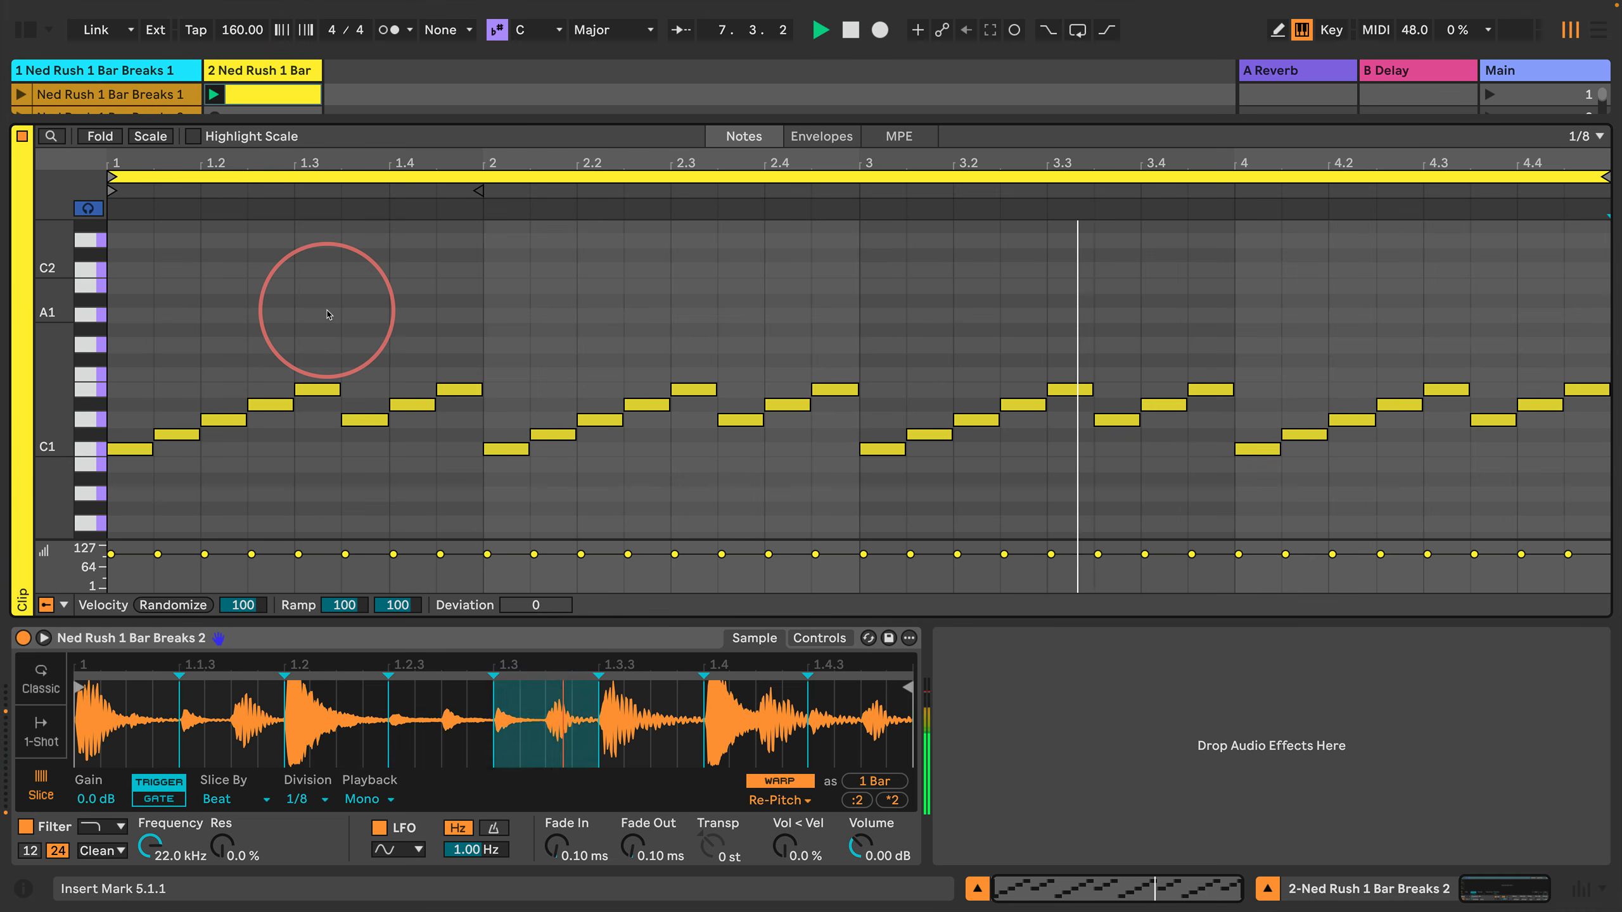
Step: Transpose the last two notes of bar 2, starting at 2.4.1, up two semitones to F1 and F#1, and start playback
key("Left")
key("Left")
key("Left")
key("Left")
key("Left")
key("Left")
key("Left")
key("Left")
key("Left")
key("Left")
key("Left")
key("Left")
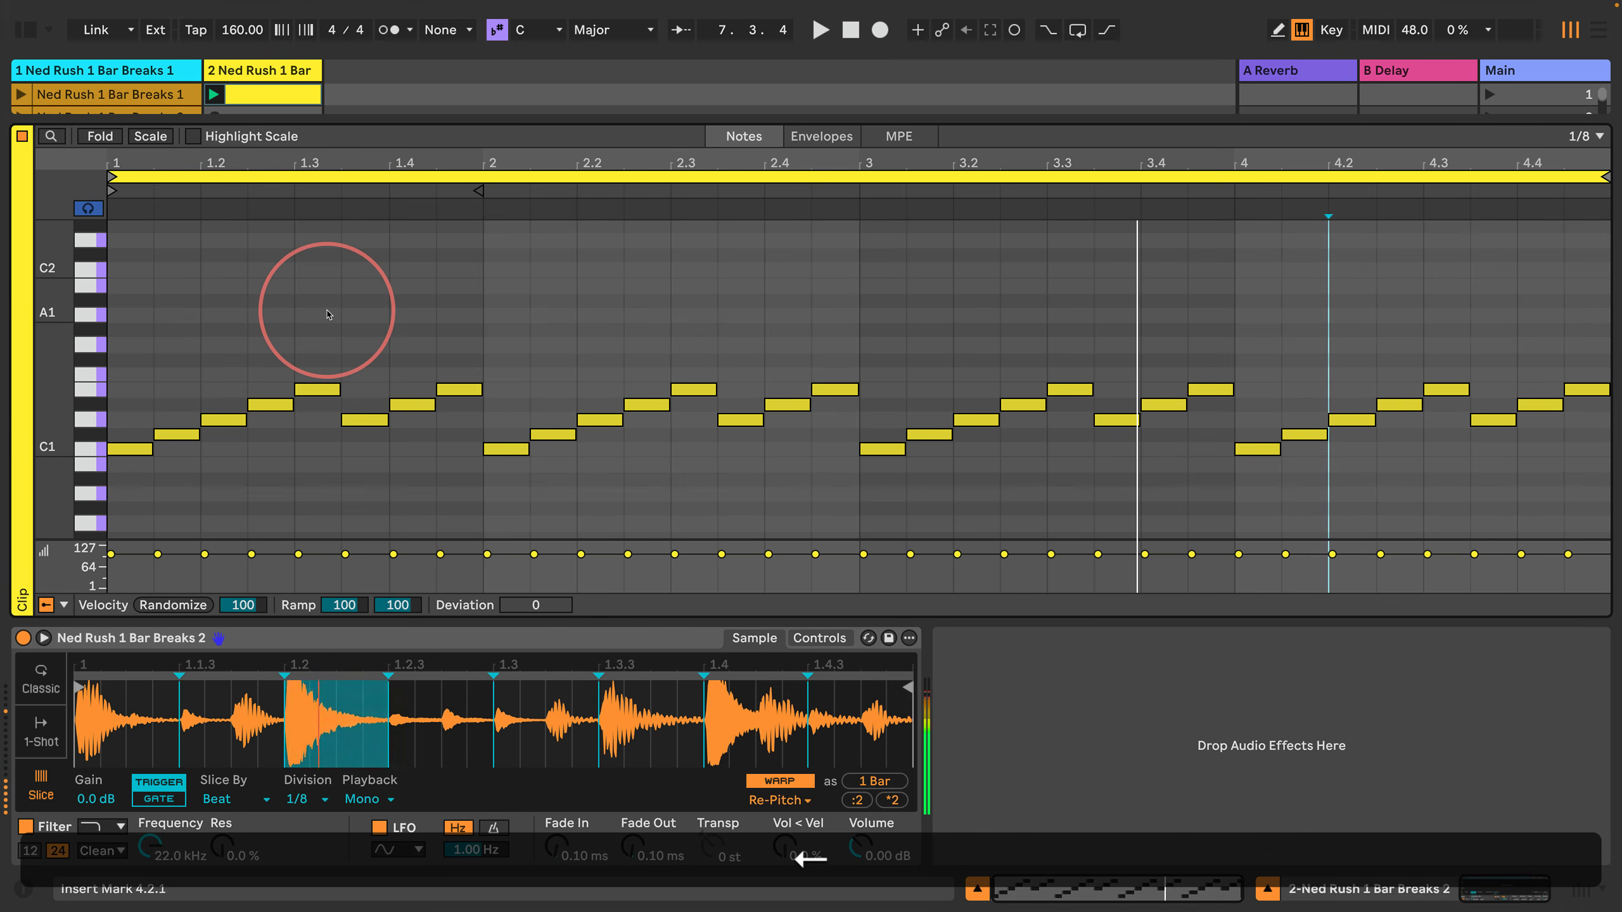
key("Left")
key("Left")
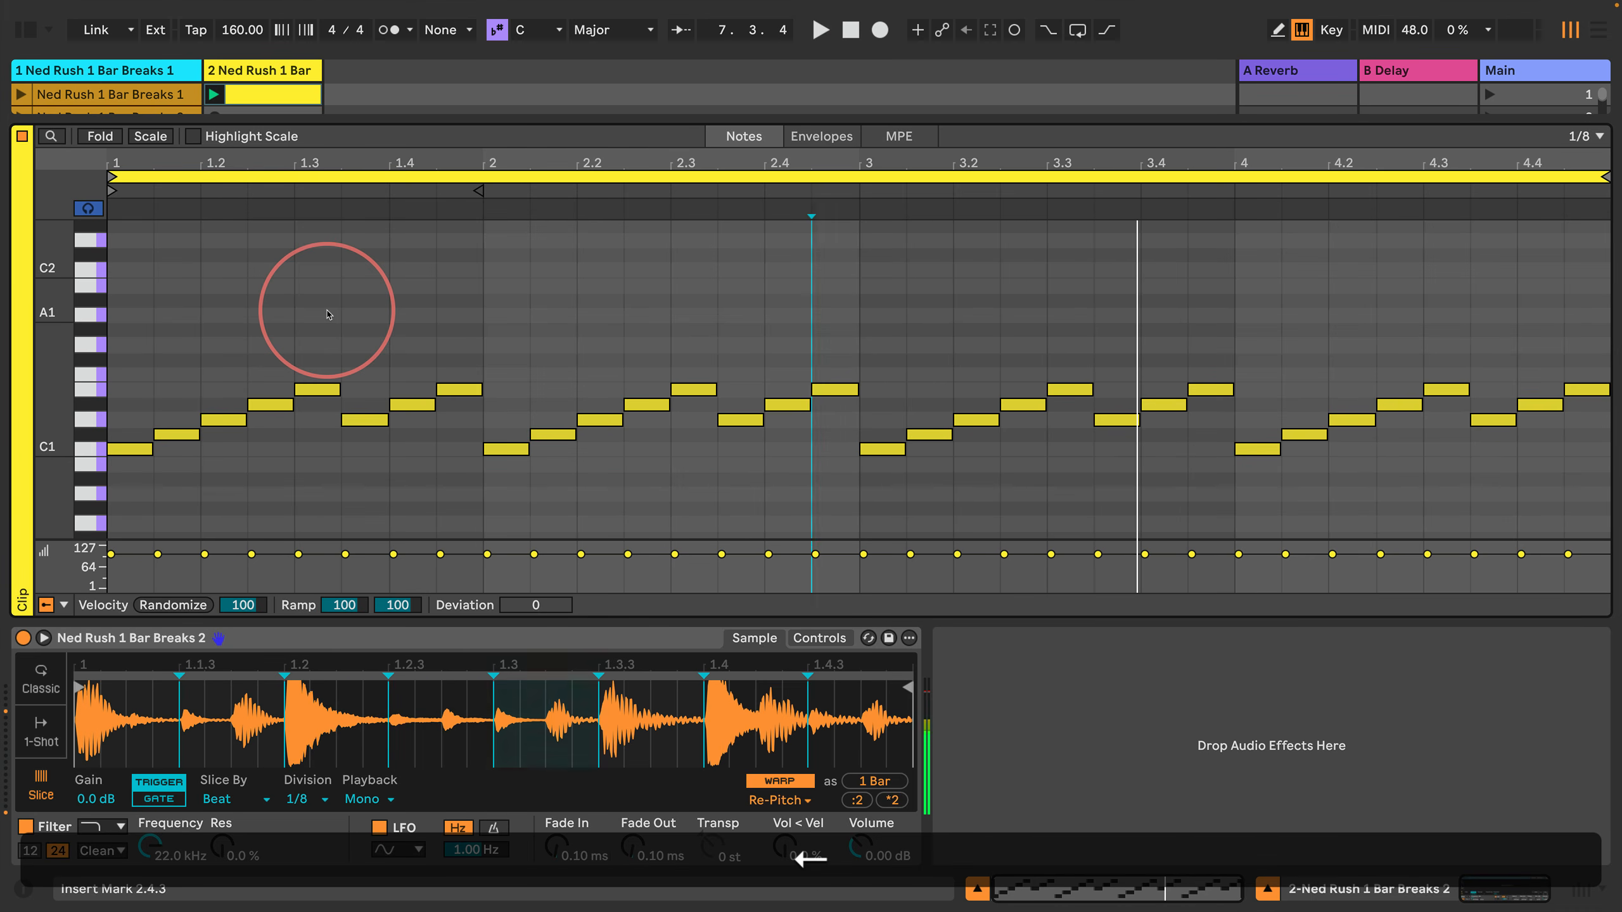
key("shift+Right")
key("shift+Right")
key("Up")
key("Up")
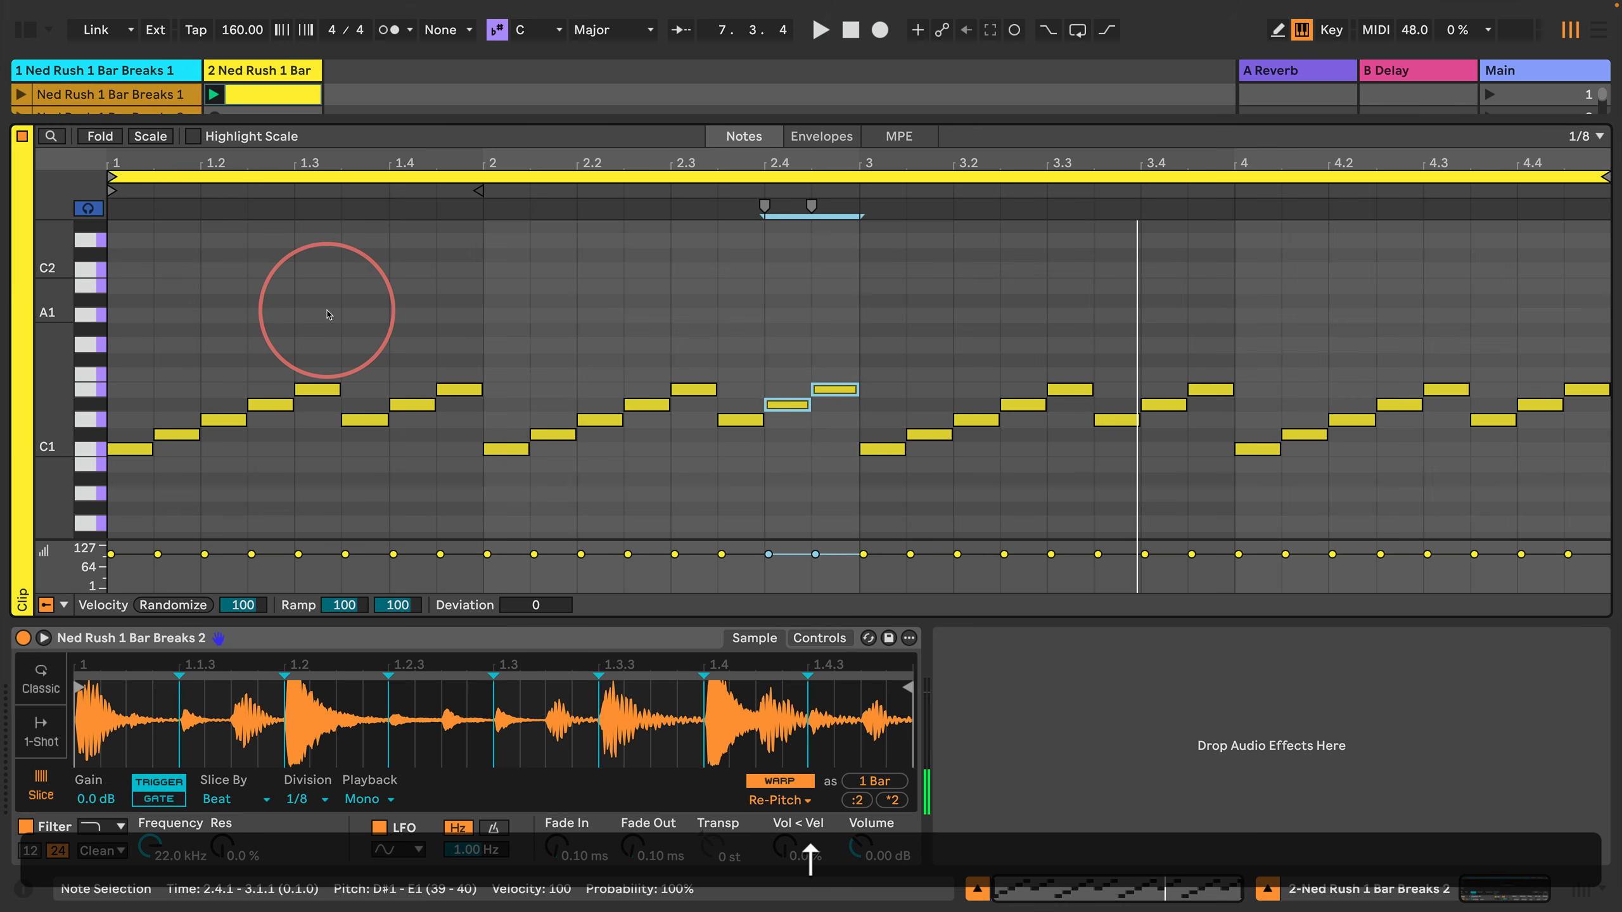
key("space")
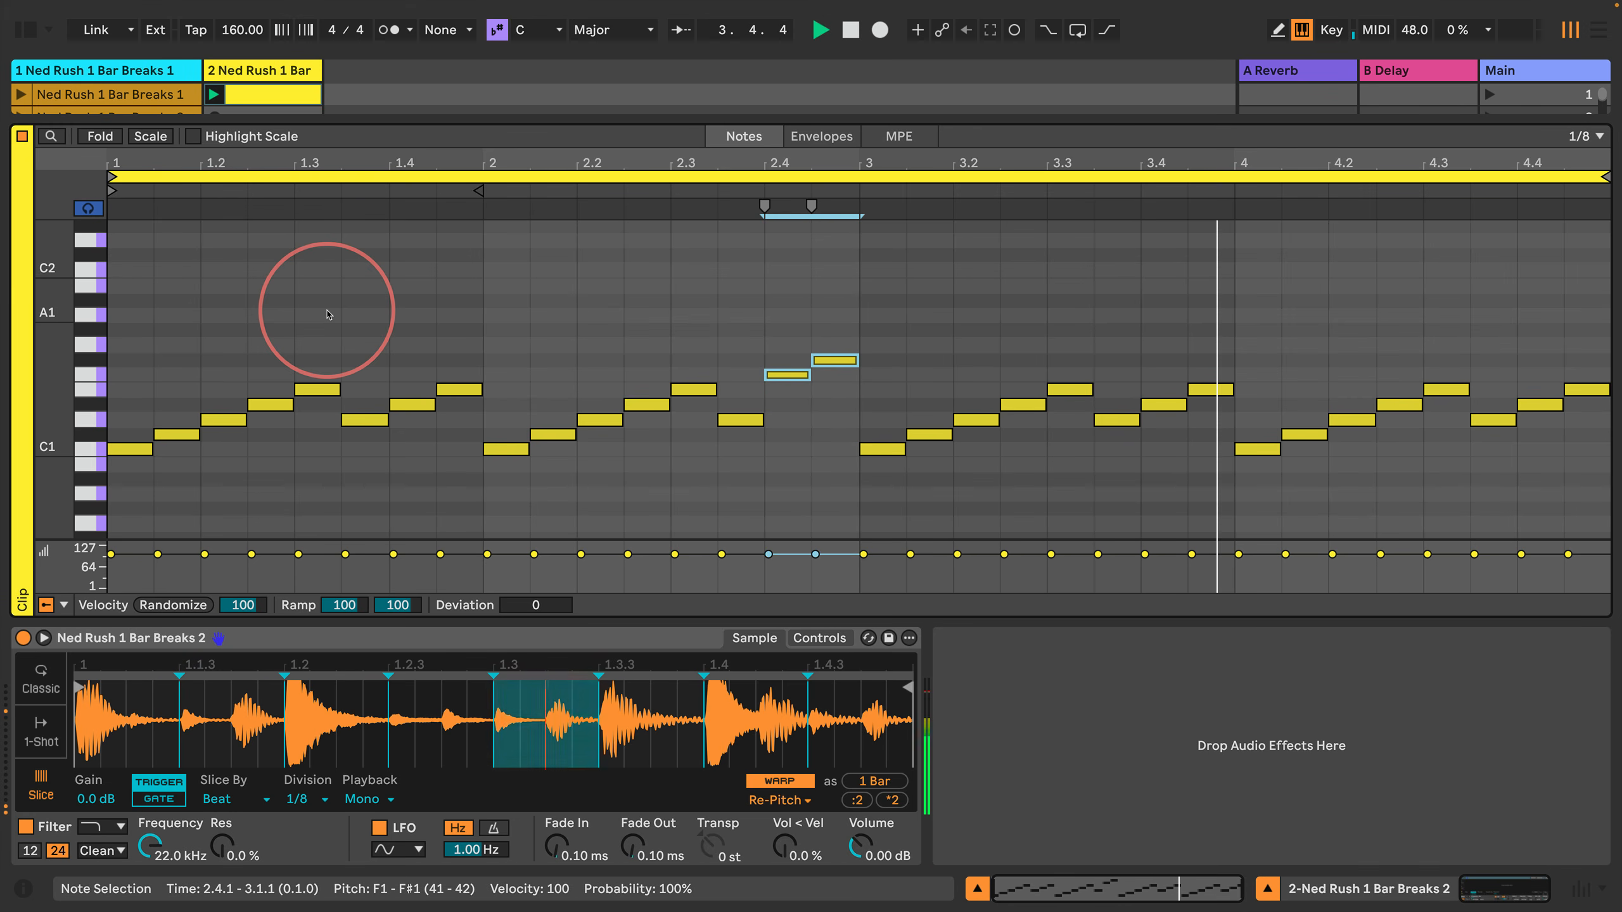
Step: Transpose the two notes at 3.2.3 and 3.3.1 up one semitone to E1 and F1, then deselect them
key("Escape")
key("Right")
key("Right")
key("Right")
key("Right")
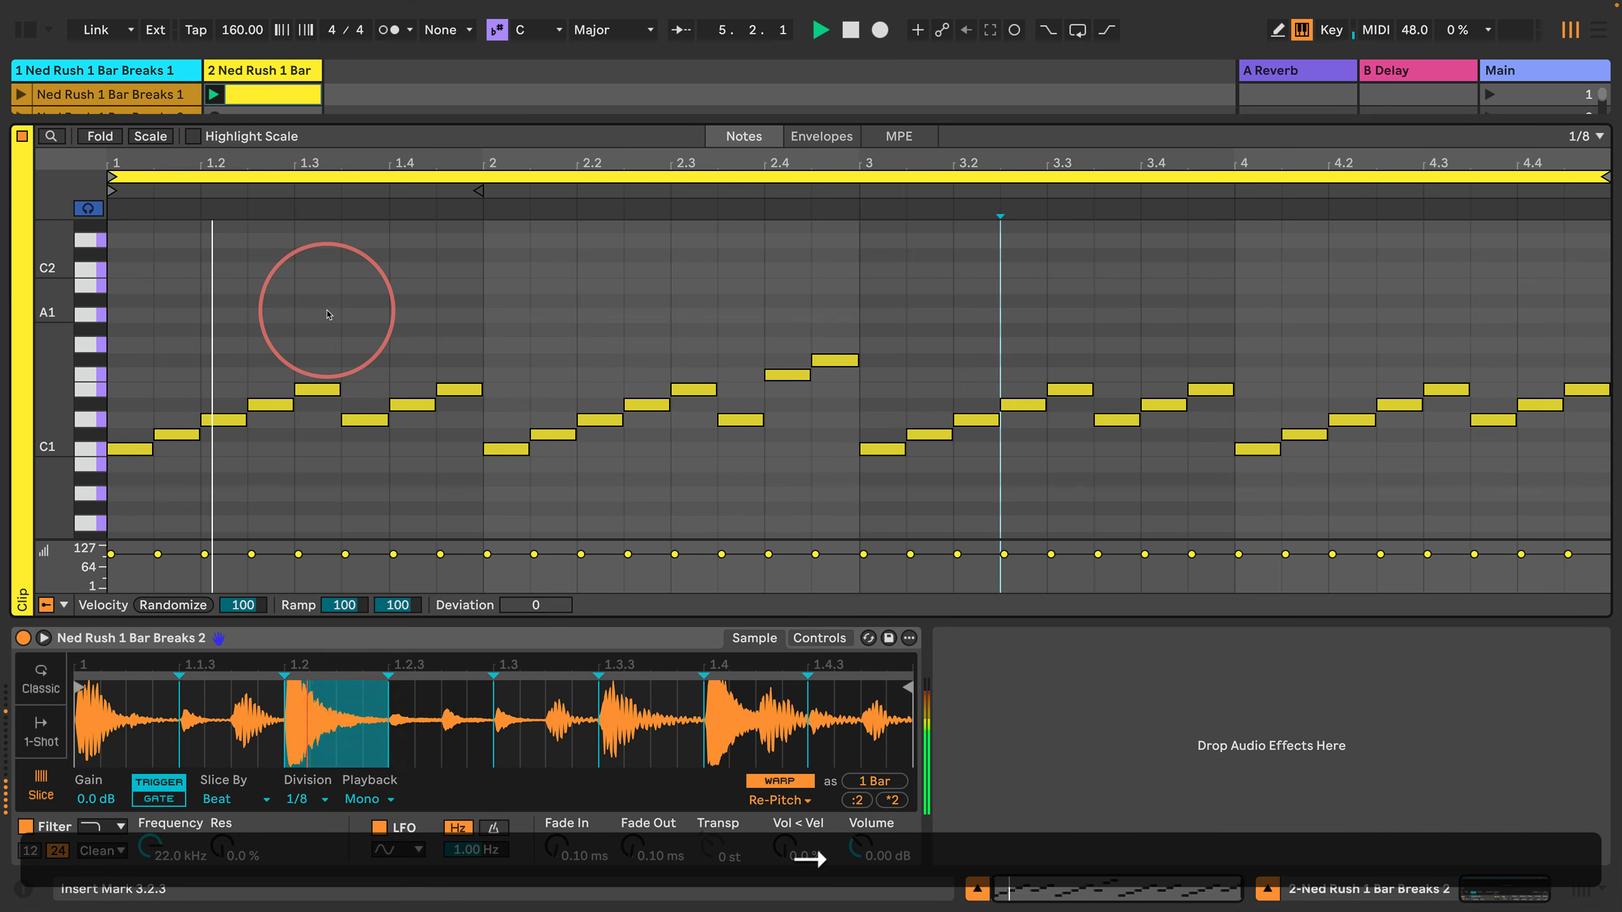
key("shift+Right")
key("shift+Right")
key("Up")
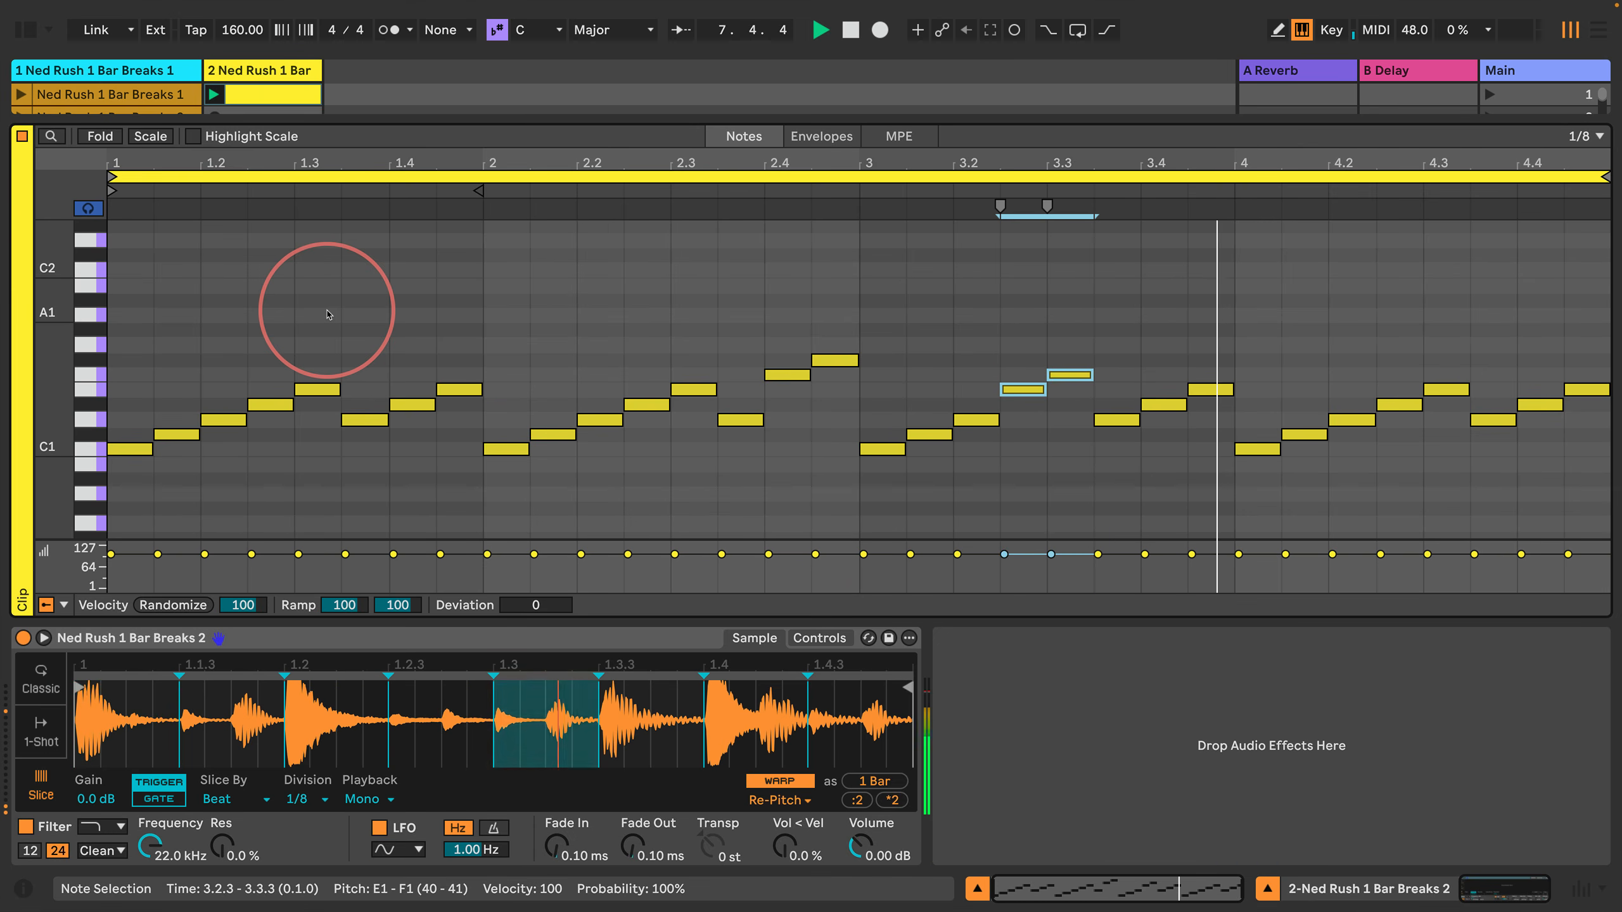
key("Return")
Step: Shift the last three notes of bar 4, starting at 4.3.3, to D#1, E1 and F1, trying higher pitches during playback
key("Right")
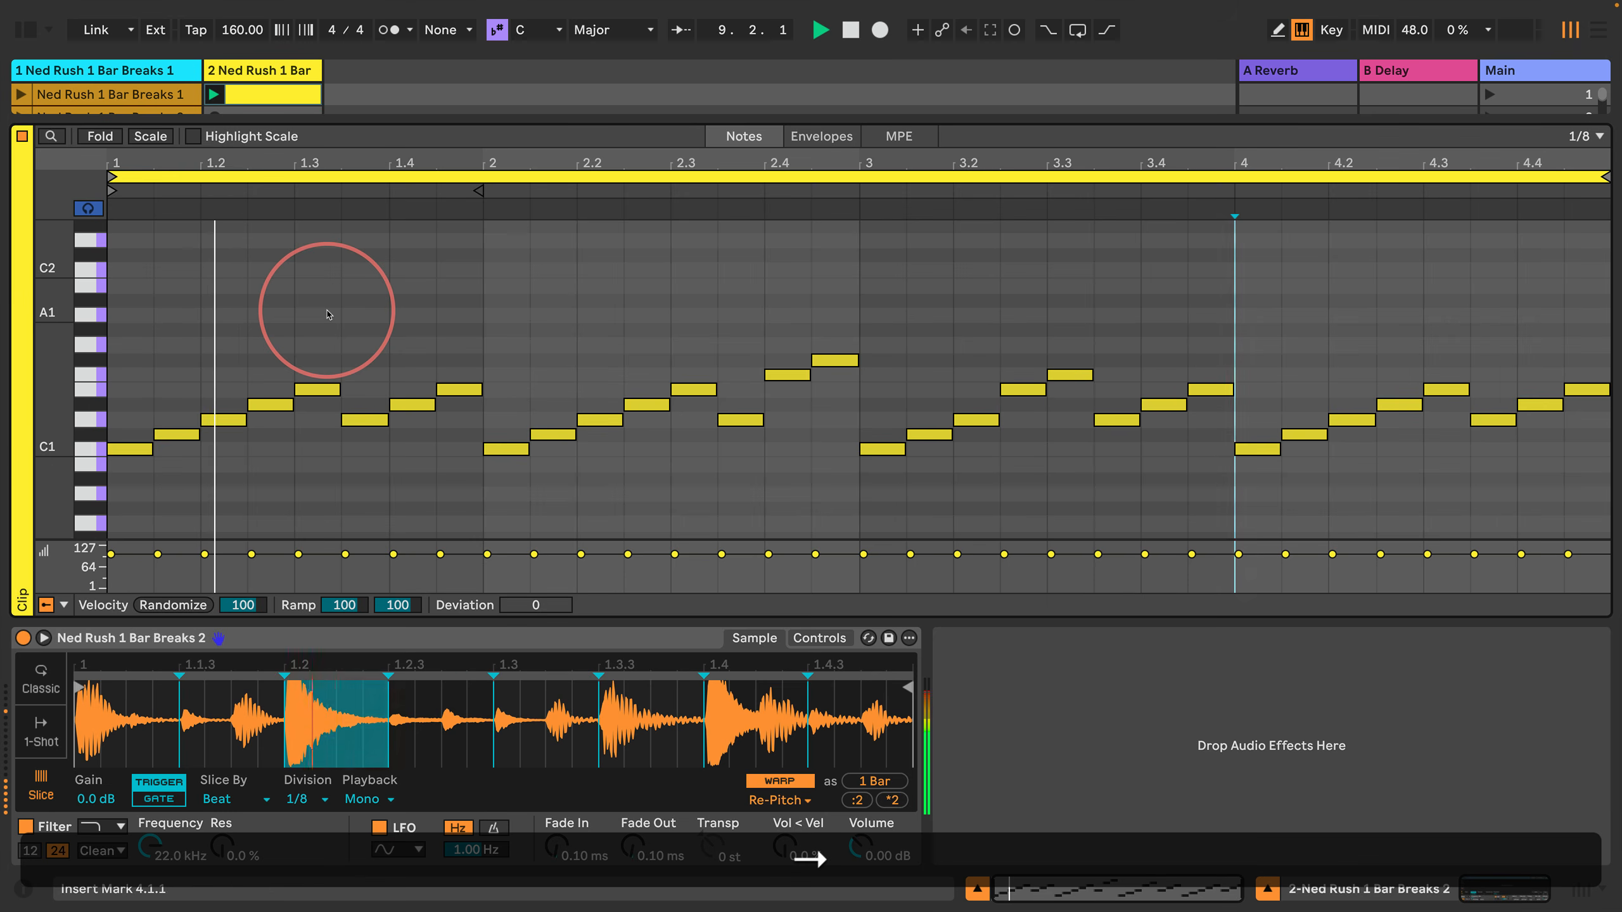
key("Right")
key("Right")
key("Right")
key("Right")
key("Right")
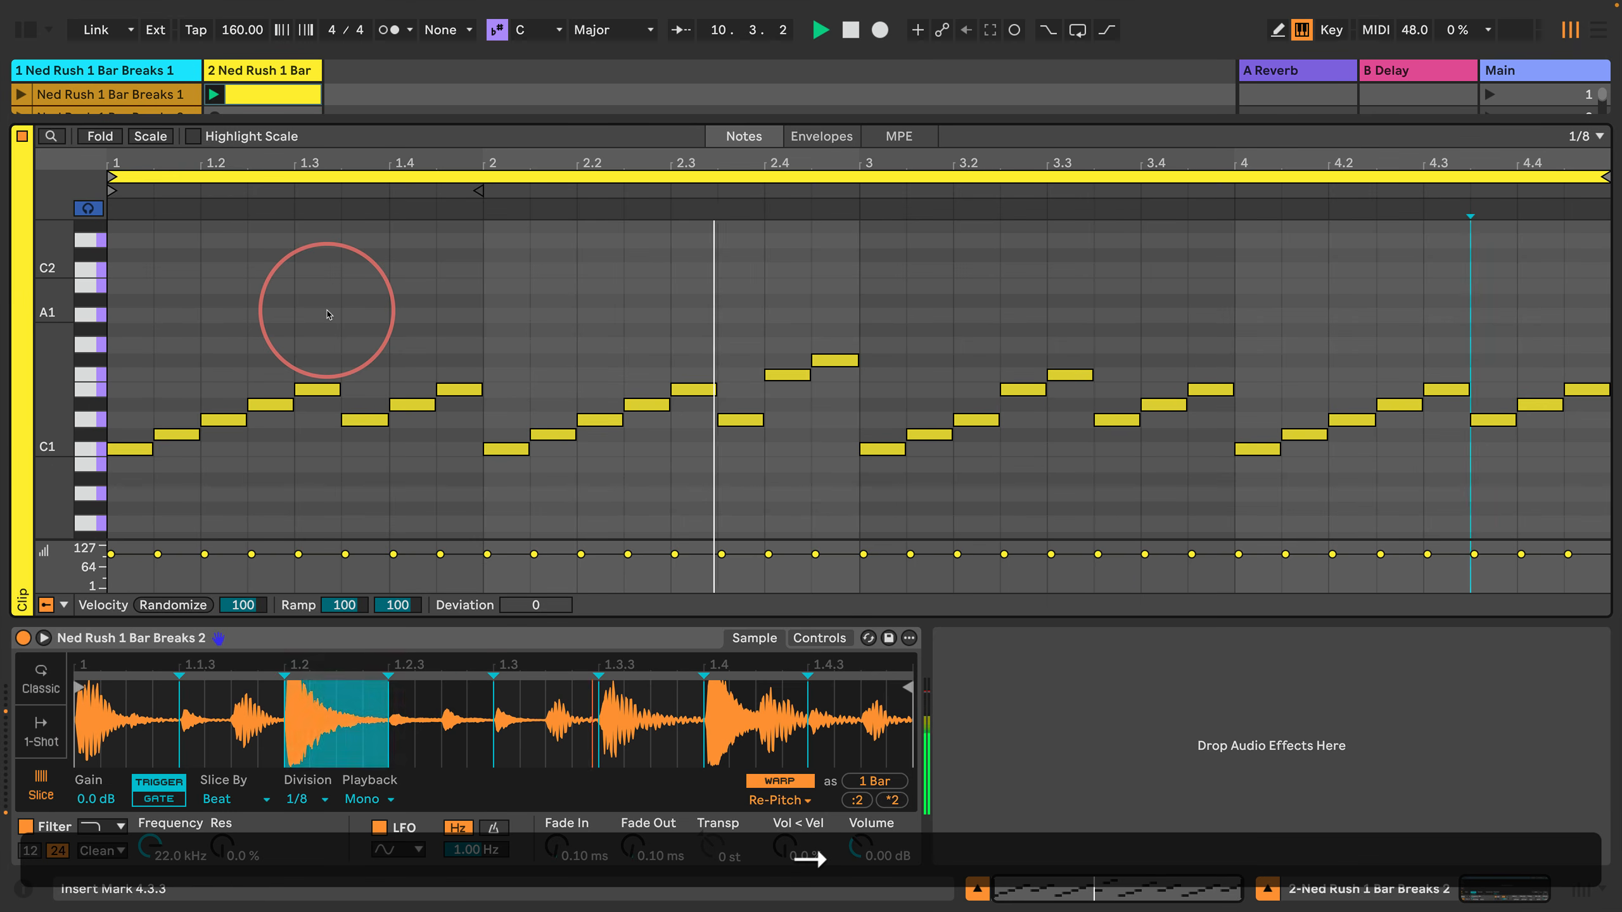
key("shift+Right")
key("shift+Right")
key("shift+Right")
key("Return")
key("Up")
key("Up")
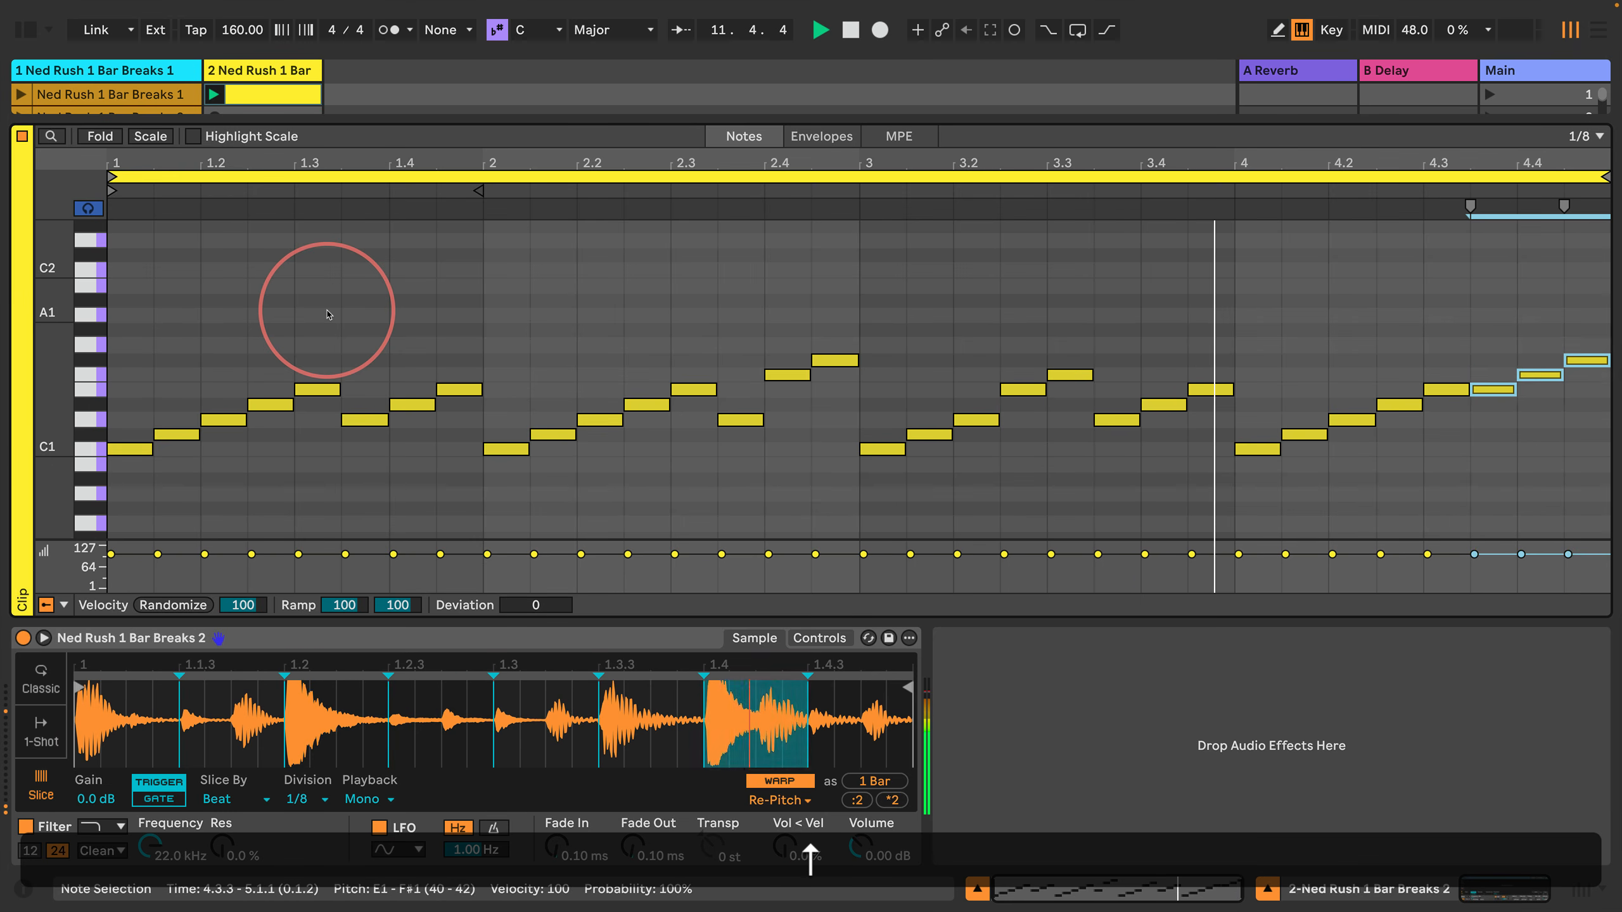
key("Up")
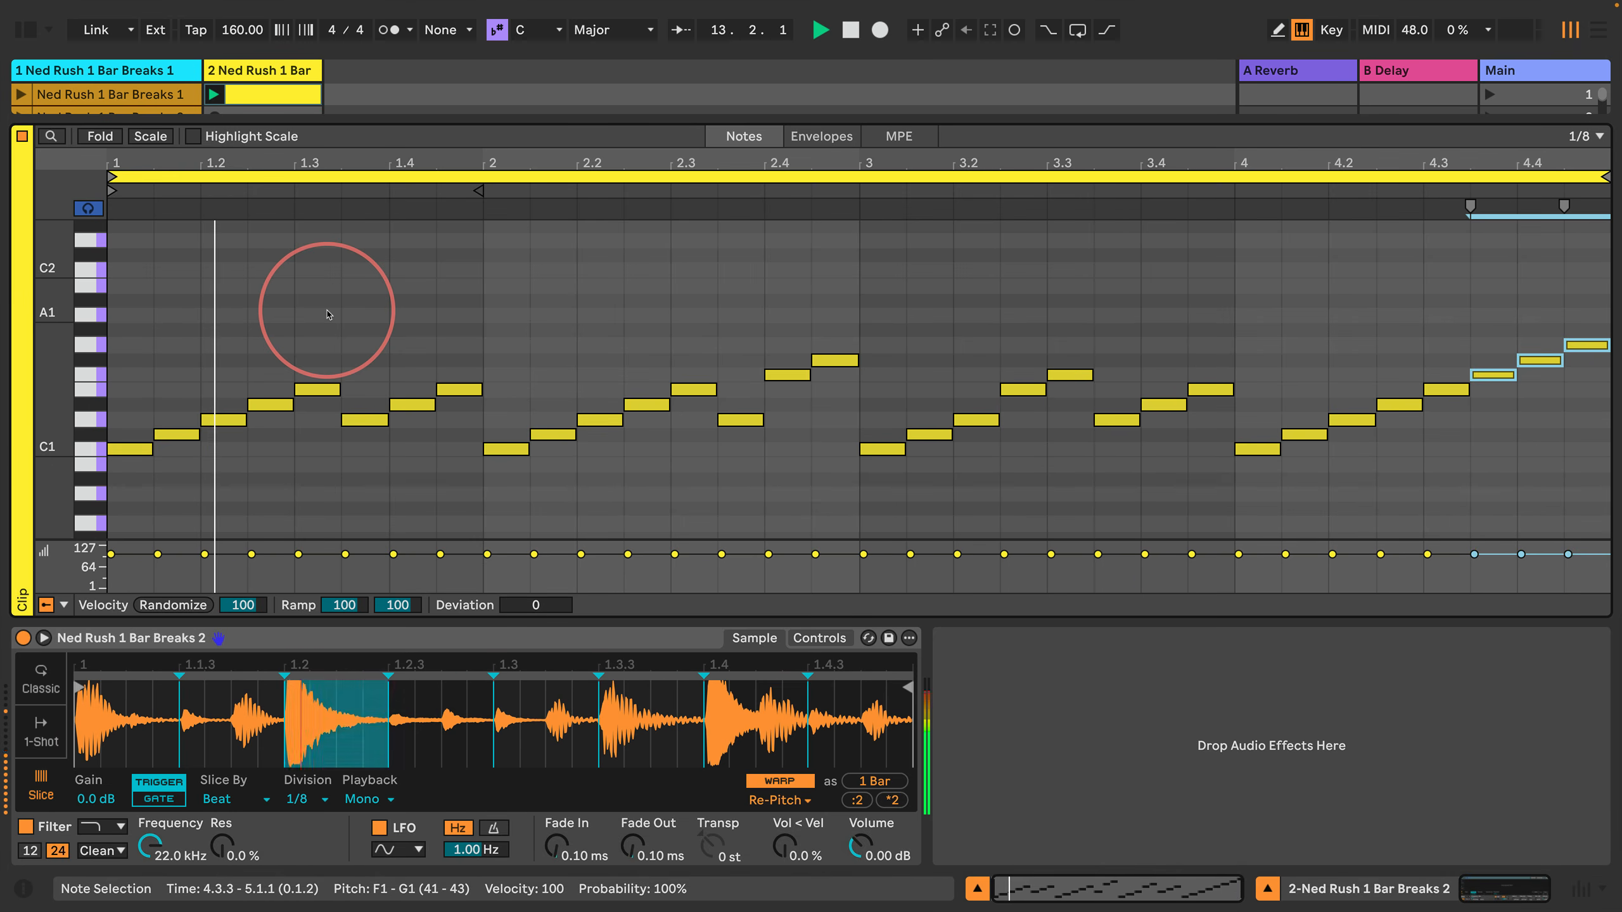
key("Down")
key("Down")
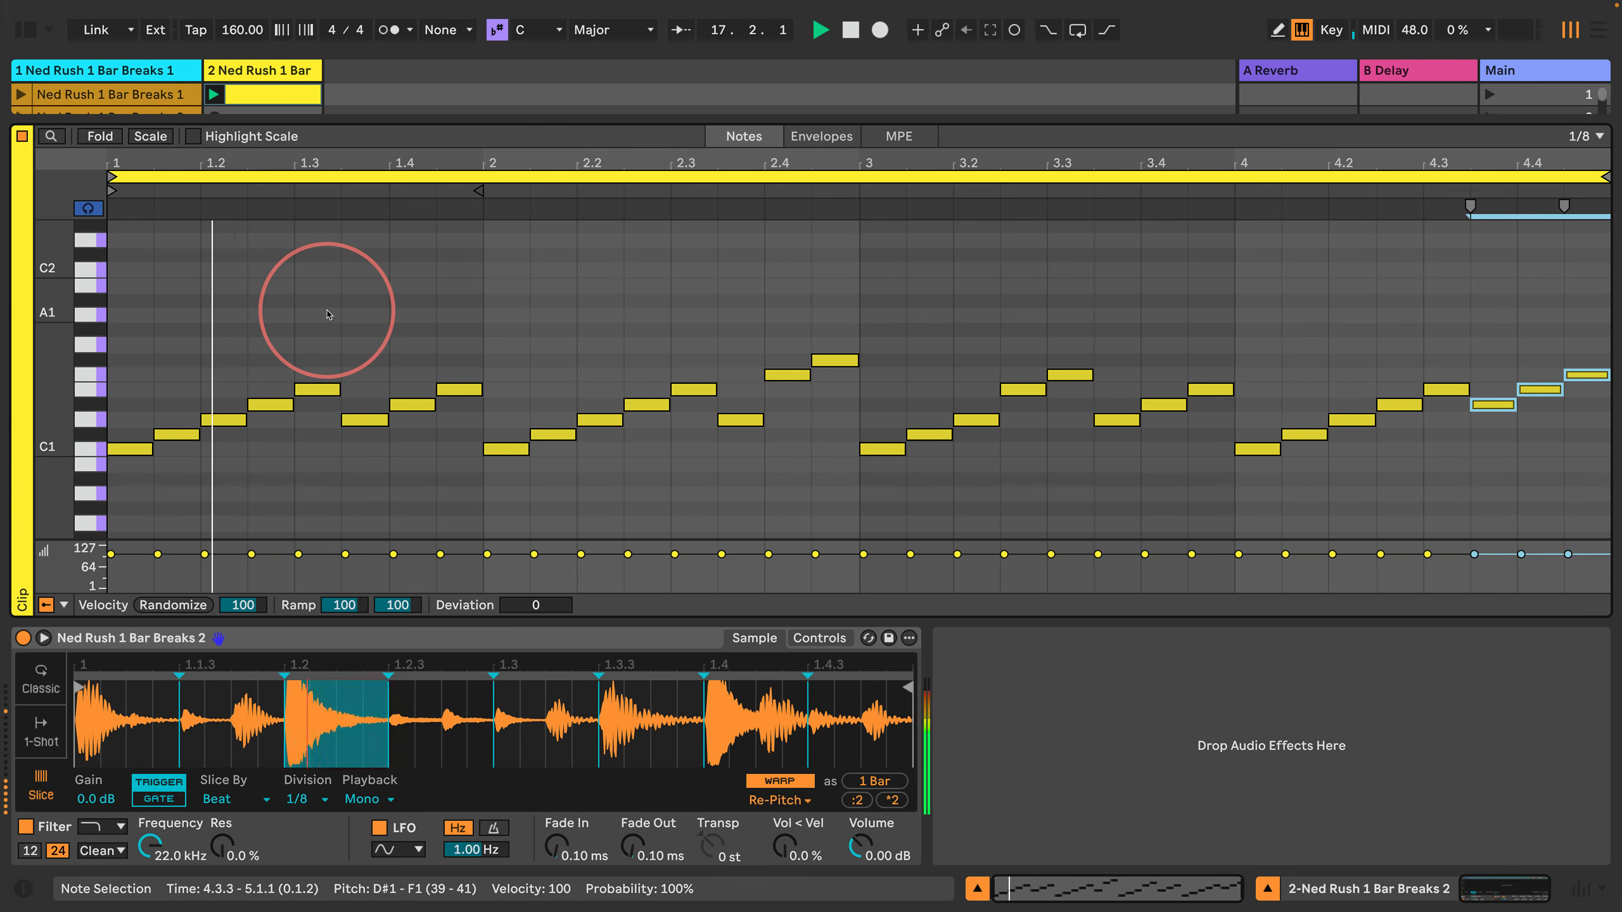
Step: Lower the single note at 4.4.1 by two semitones to D1 and clear the note selection
key("Right")
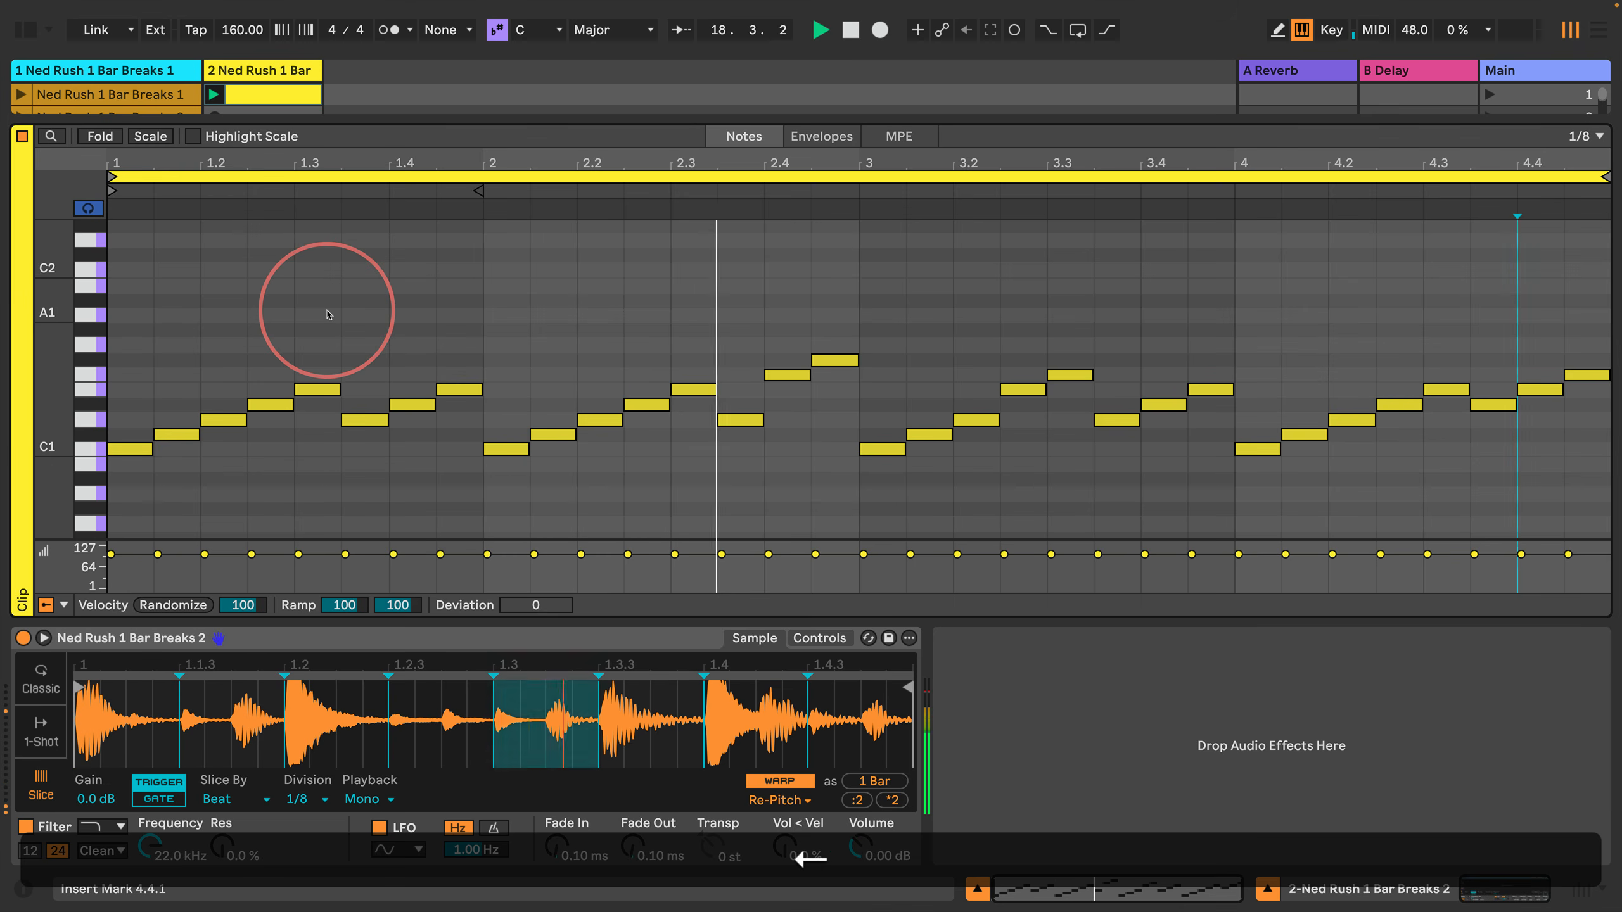
key("shift+Right")
key("shift+Return")
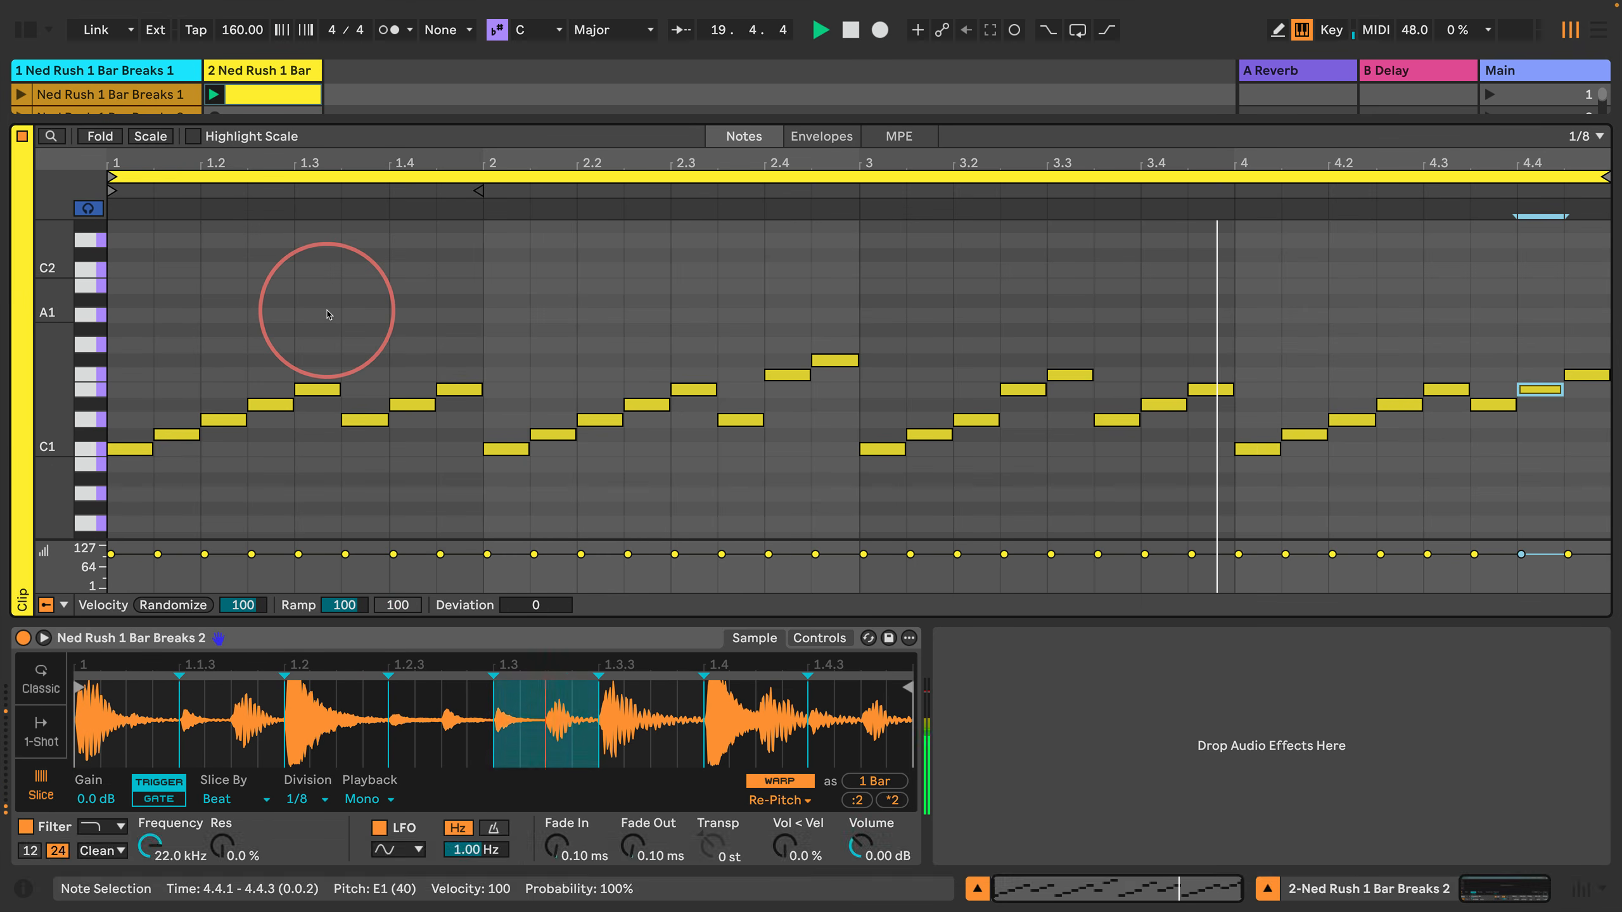
key("Down")
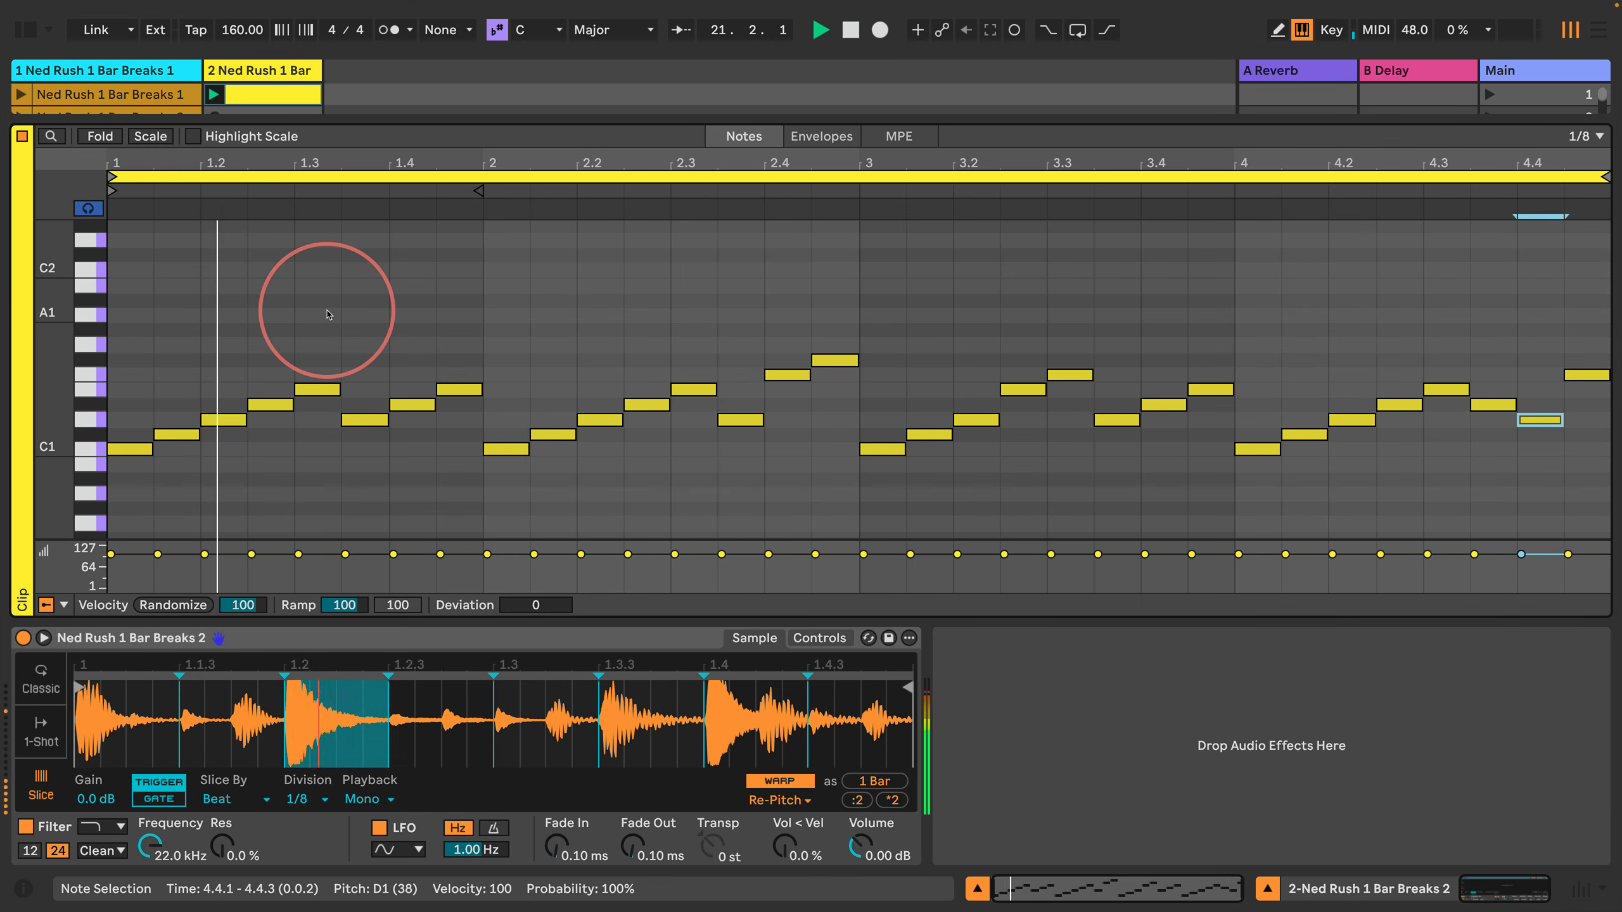
key("Return")
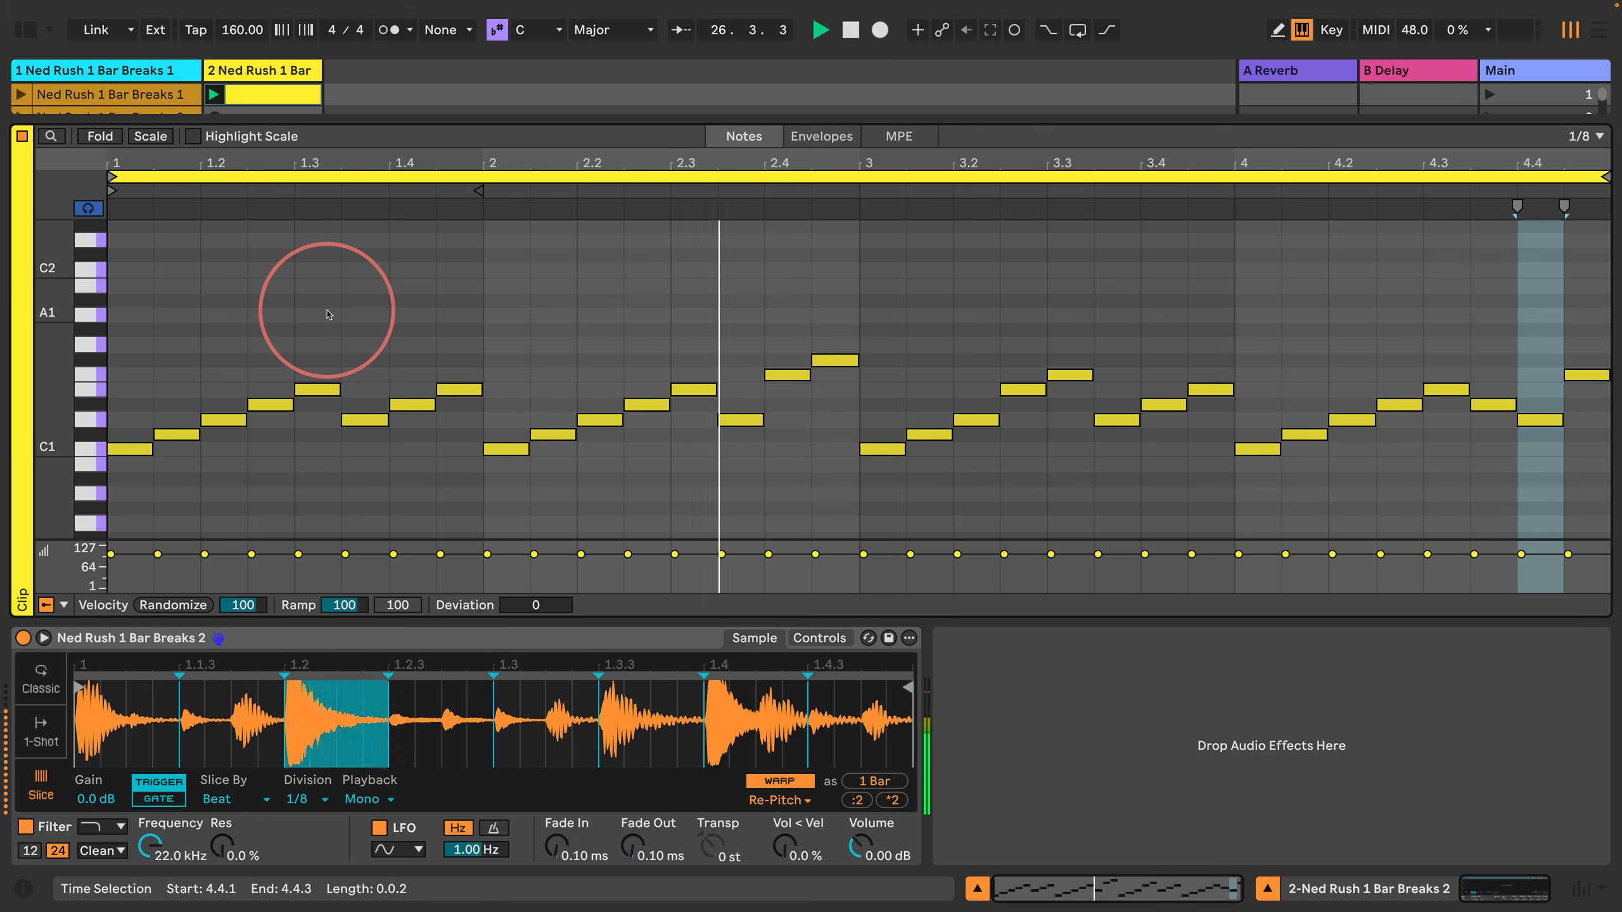
Step: Stop playback and step the insert marker back from bar 4 to 1.4.3, auditioning the slices along the way
key("Left")
key("Left")
key("Left")
key("Left")
key("Left")
key("Left")
key("Left")
key("Left")
key("Left")
key("Left")
key("Left")
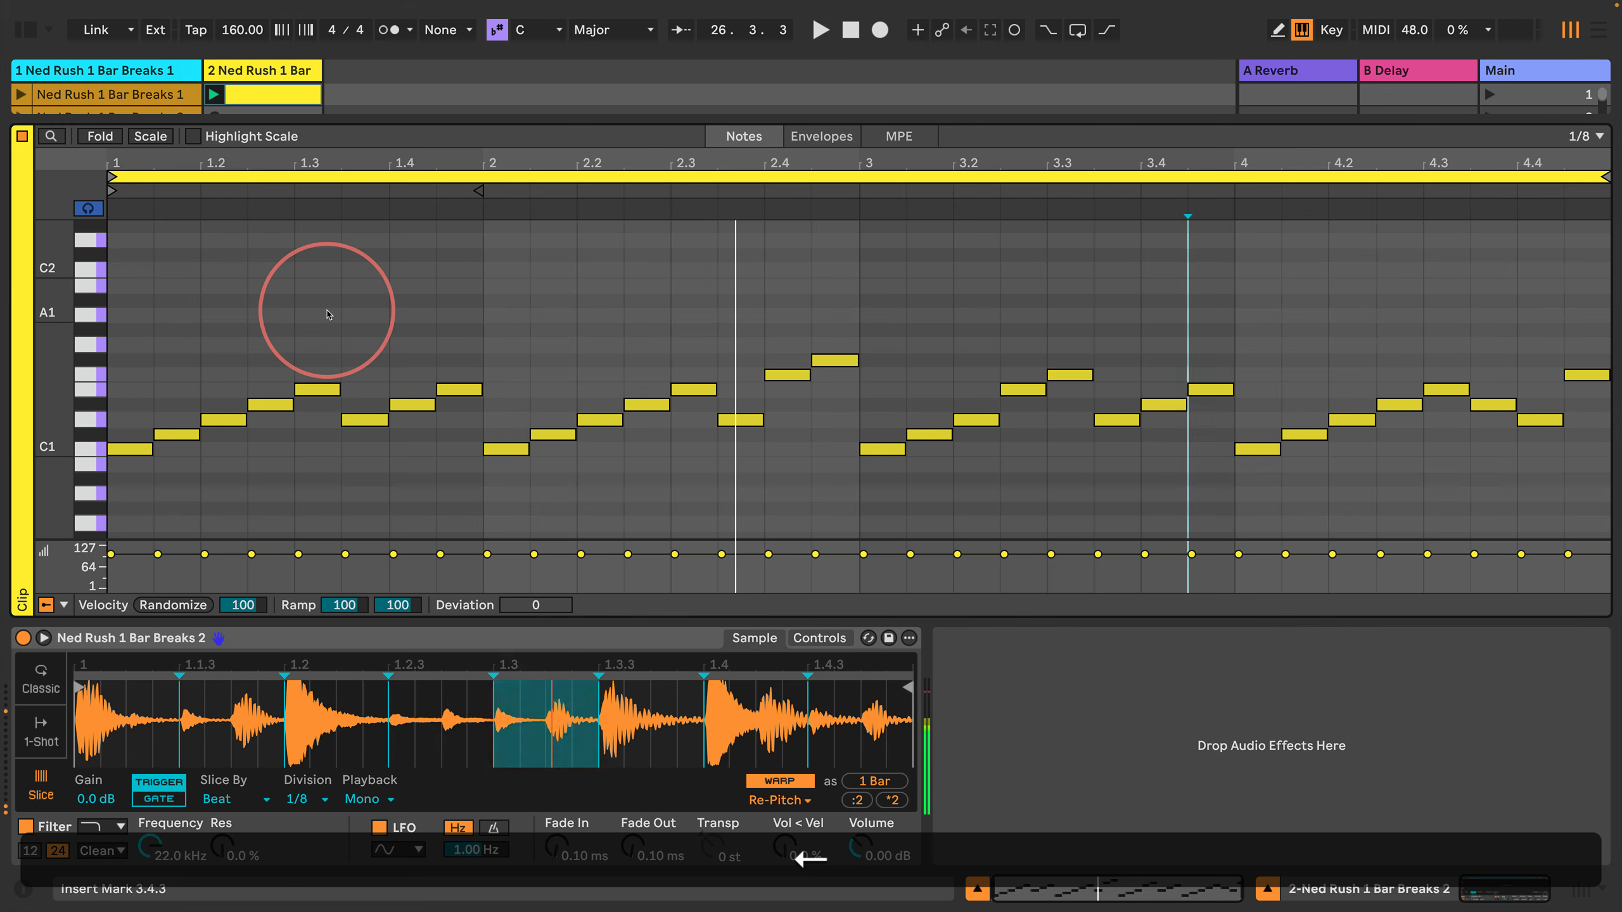
key("Left")
key("Left")
key("Left")
key("Left")
key("Left")
key("Left")
key("Left")
key("Left")
key("Left")
key("Left")
key("Left")
key("Left")
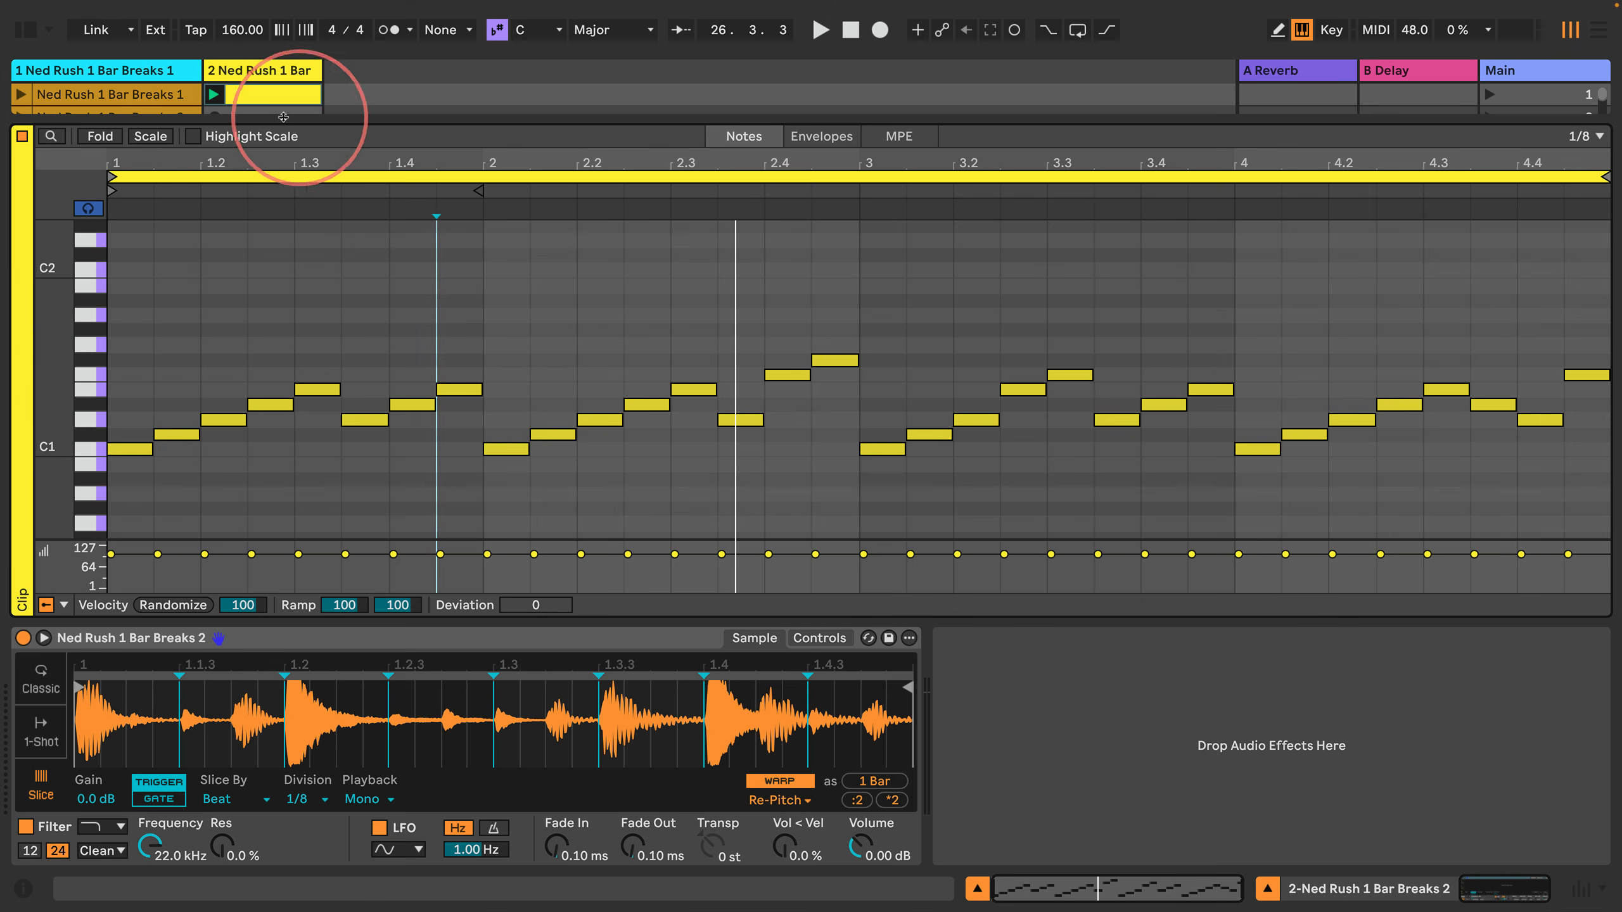
Step: Duplicate the four-bar clip into the second scene, enlarge the session view, launch the copy briefly and stop playback
key("super+d")
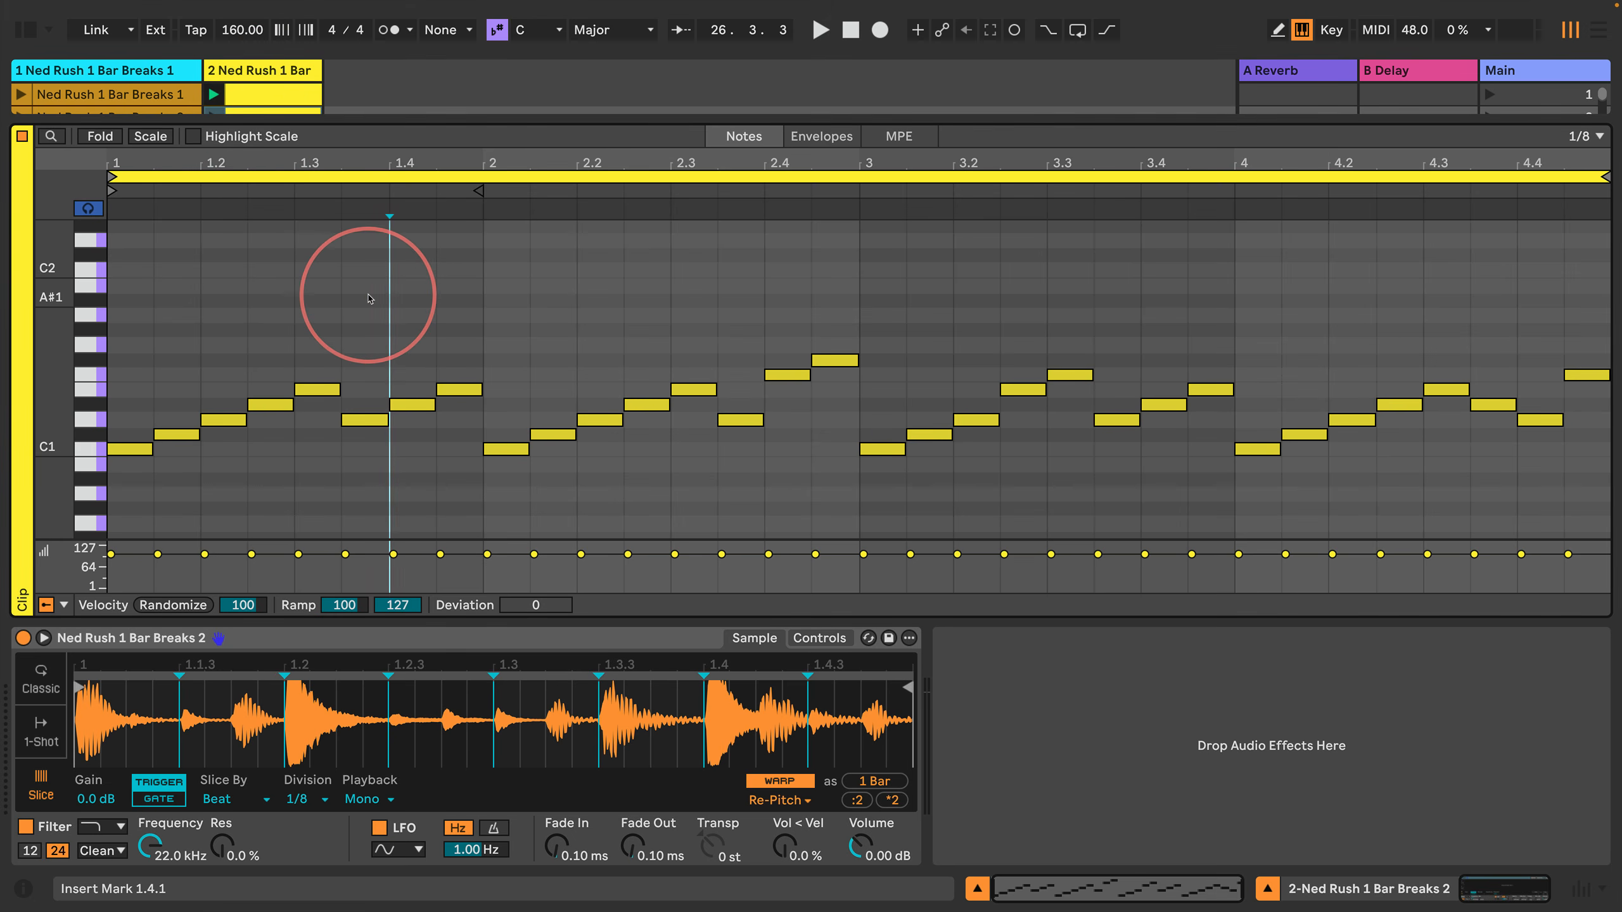
key("Right")
key("Left")
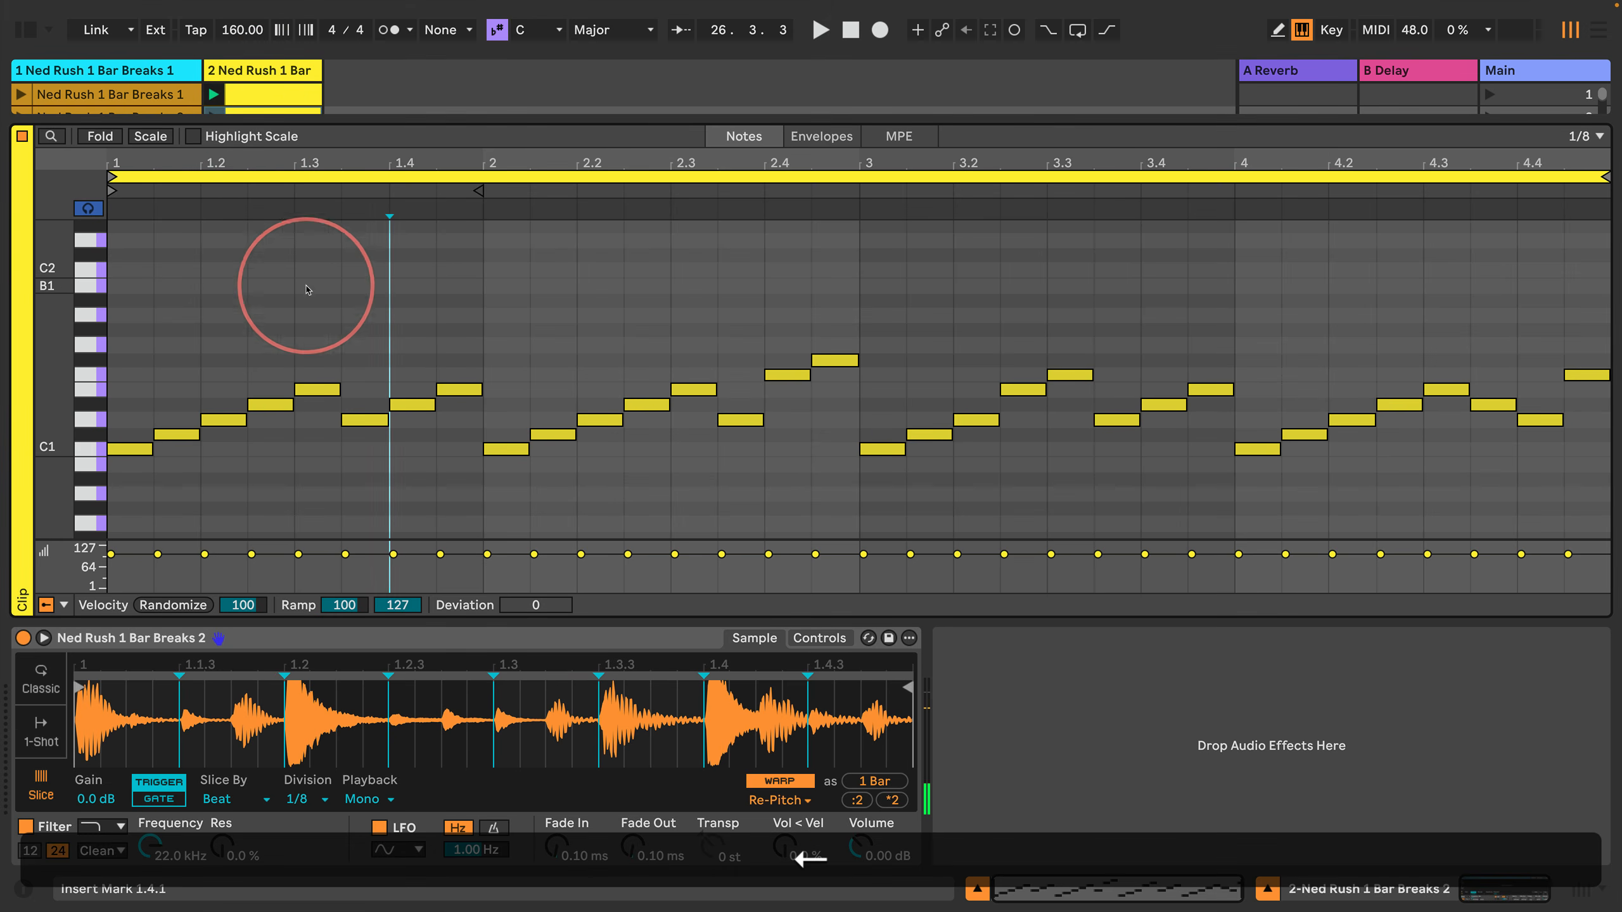
key("Right")
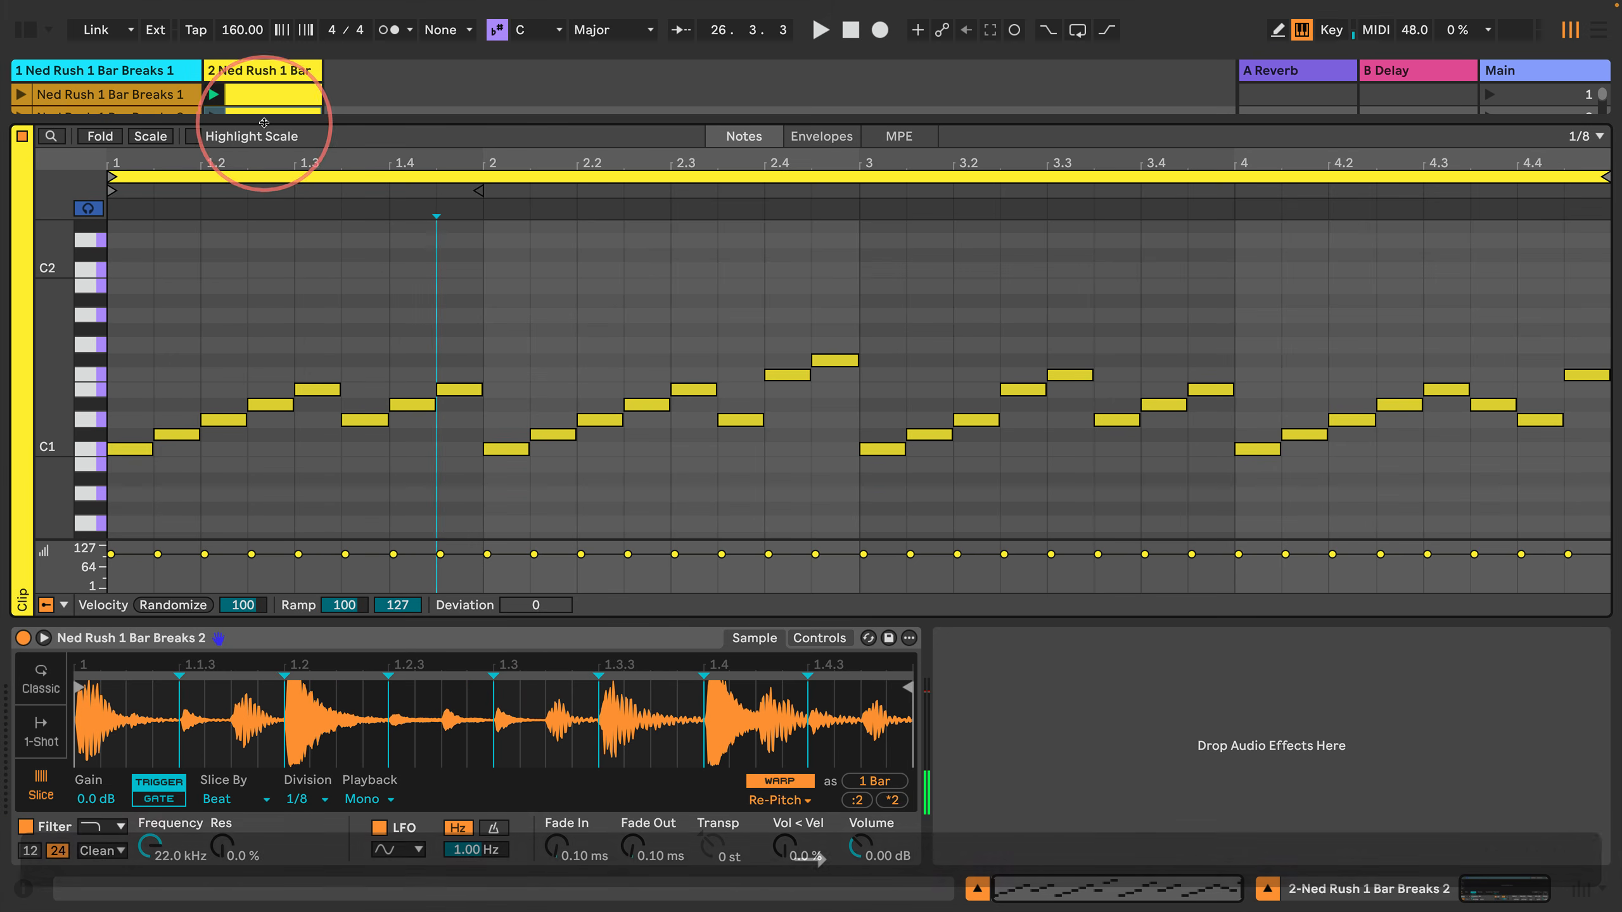
left_click_drag(264, 122, 264, 139)
left_click(214, 118)
left_click(385, 310)
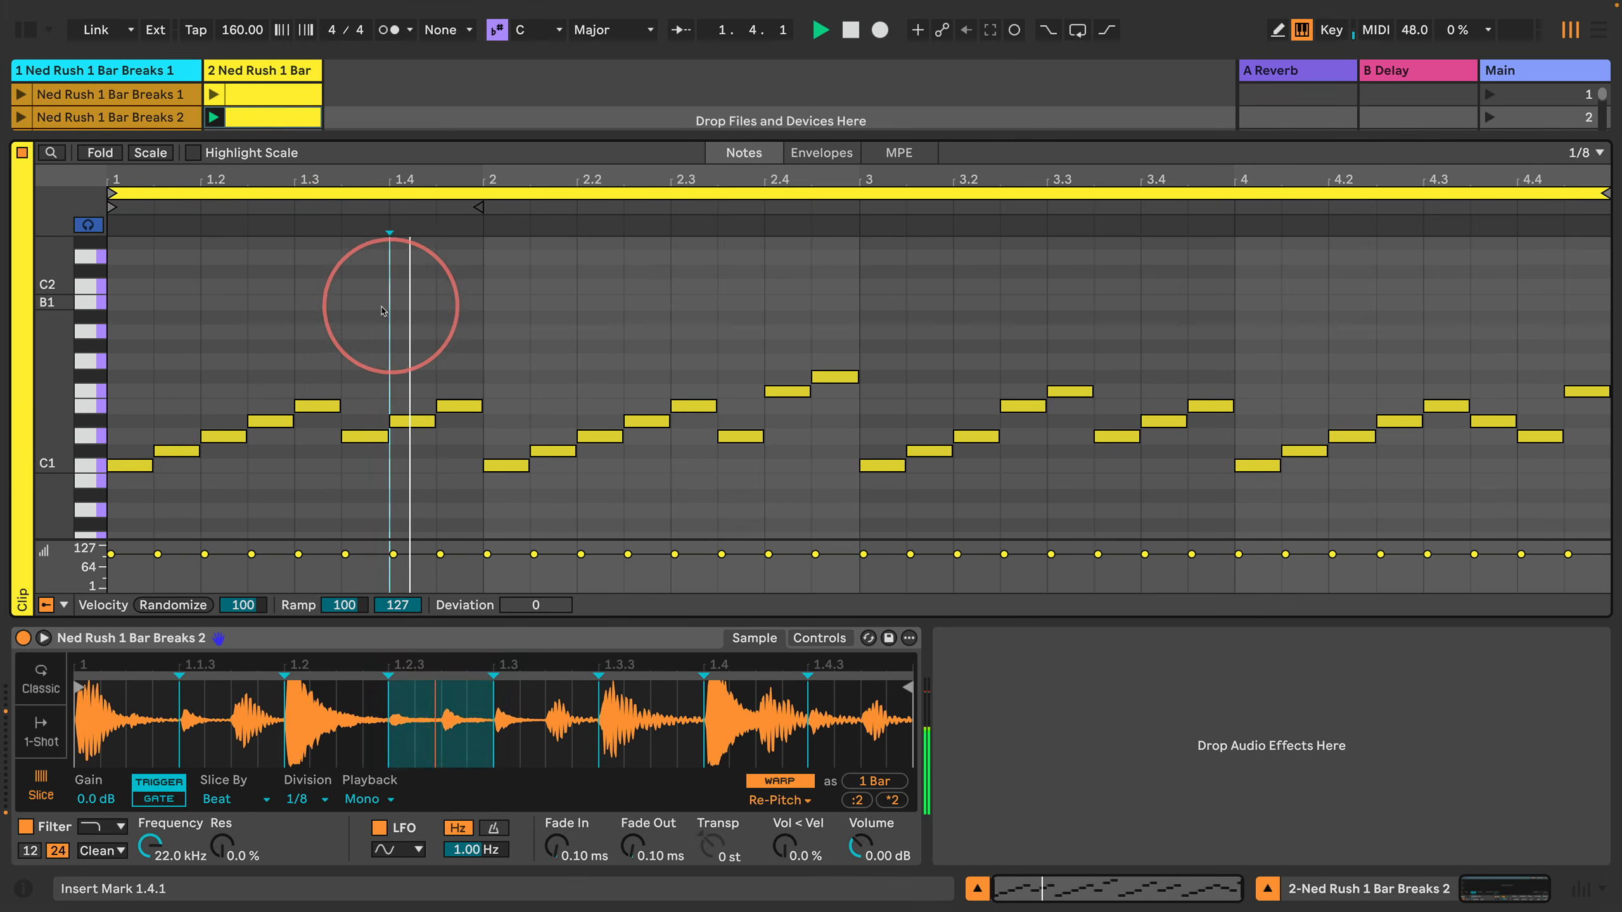
key("space")
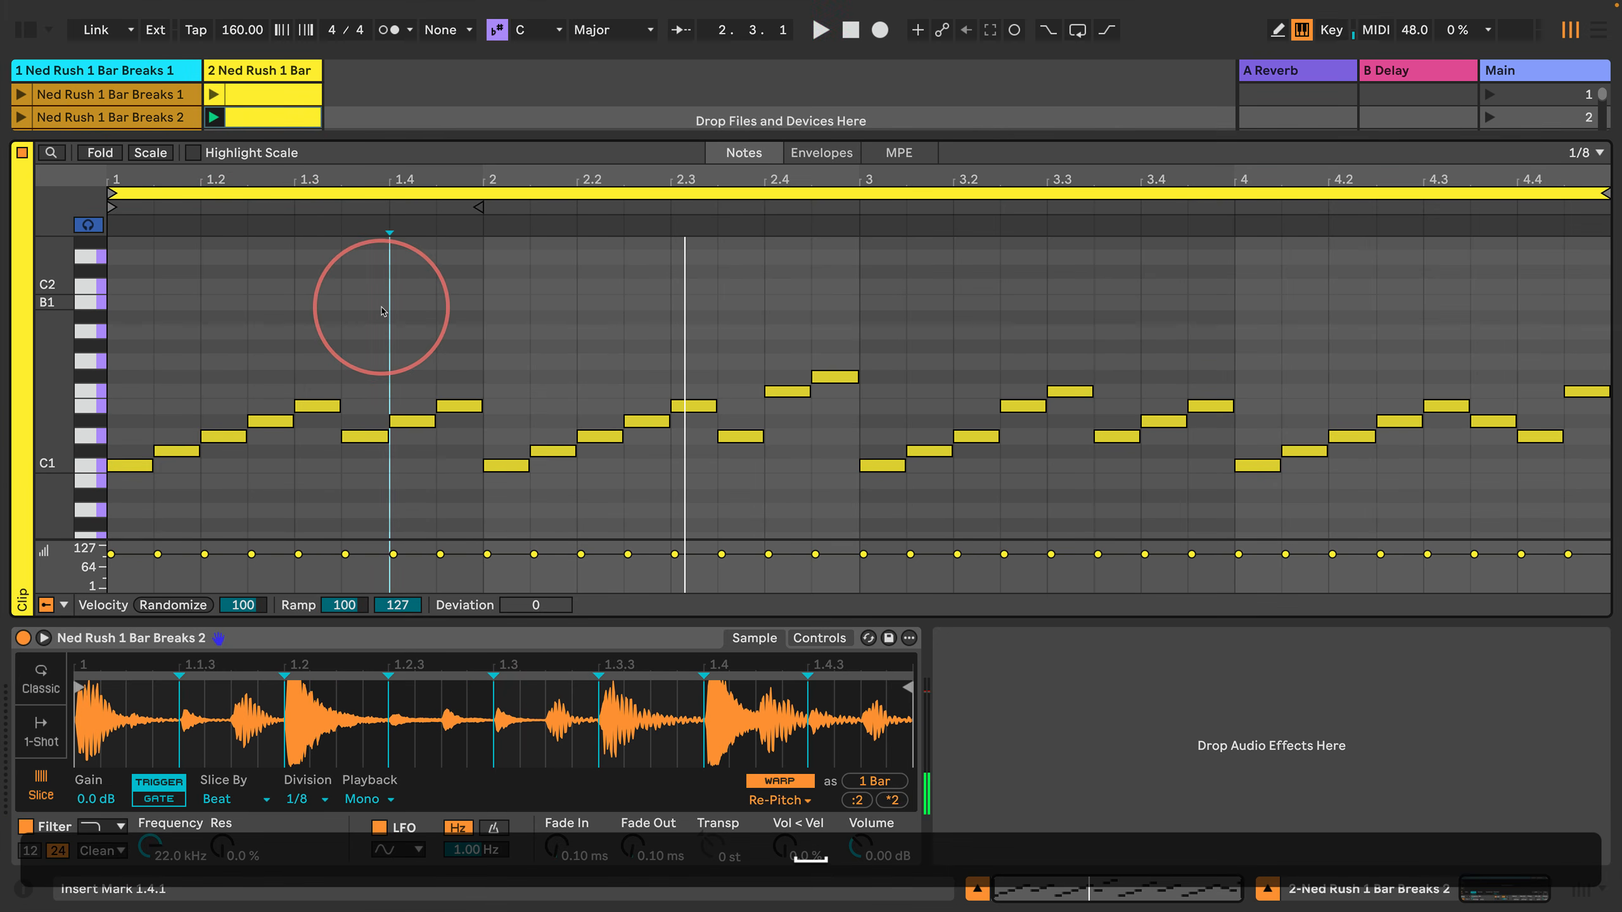
Step: Set the grid to 1/16, split the F#1 note at 2.4.3 into two 1/16 notes, and start playback
key("Right")
key("Right")
key("Right")
key("Right")
key("Right")
key("Right")
key("Right")
key("Right")
key("Right")
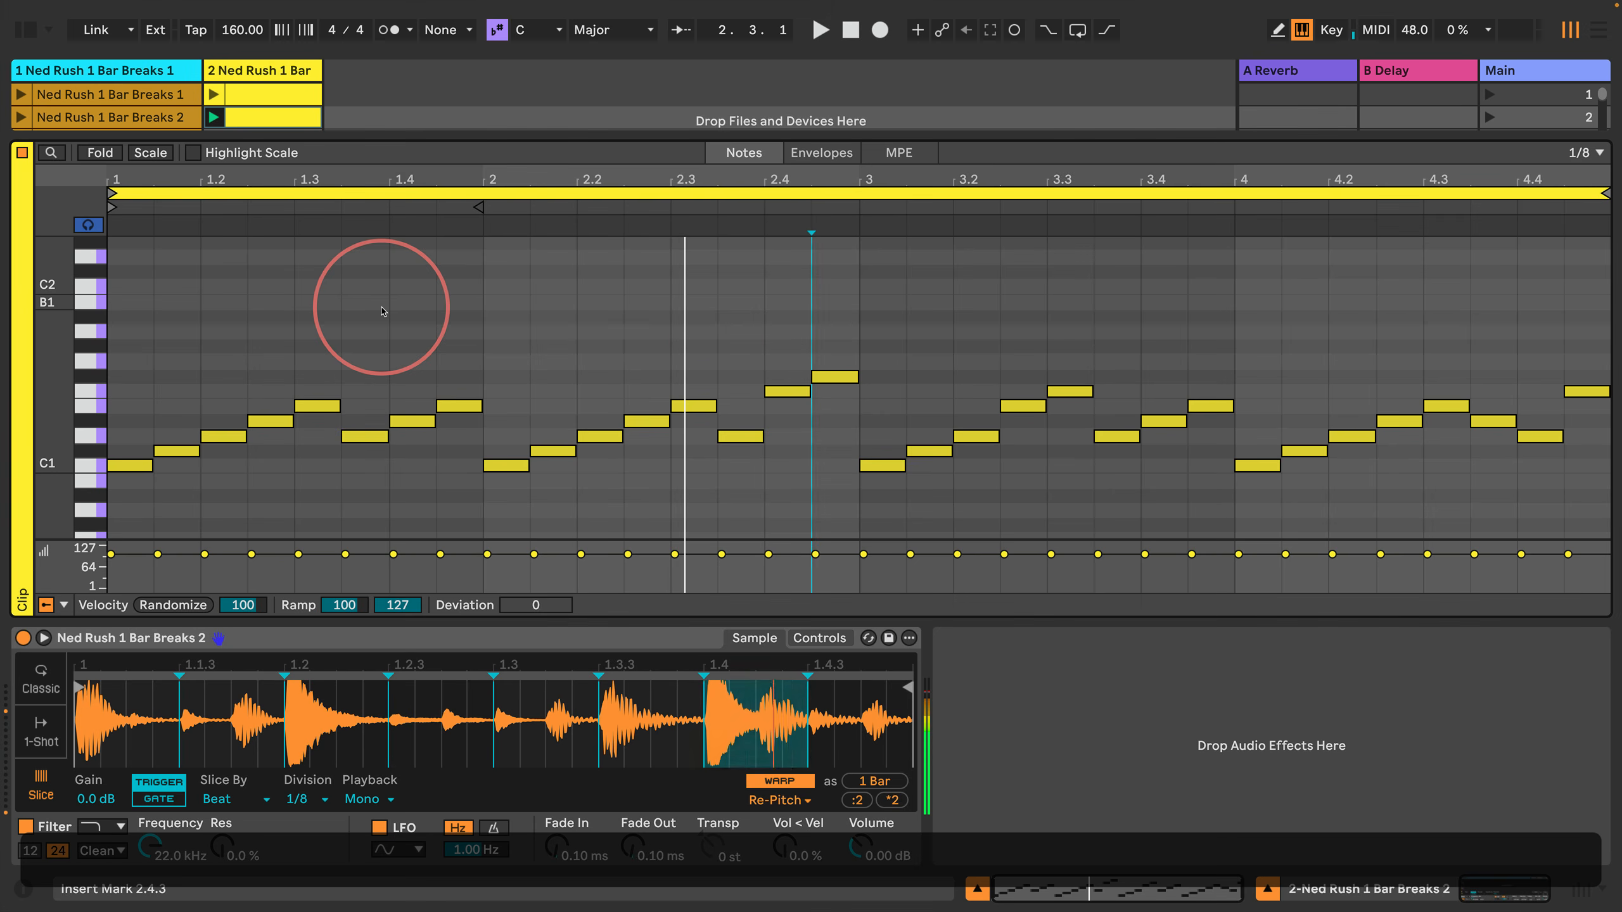
key("Left")
key("Left")
key("Left")
key("Left")
key("Left")
key("Left")
key("Left")
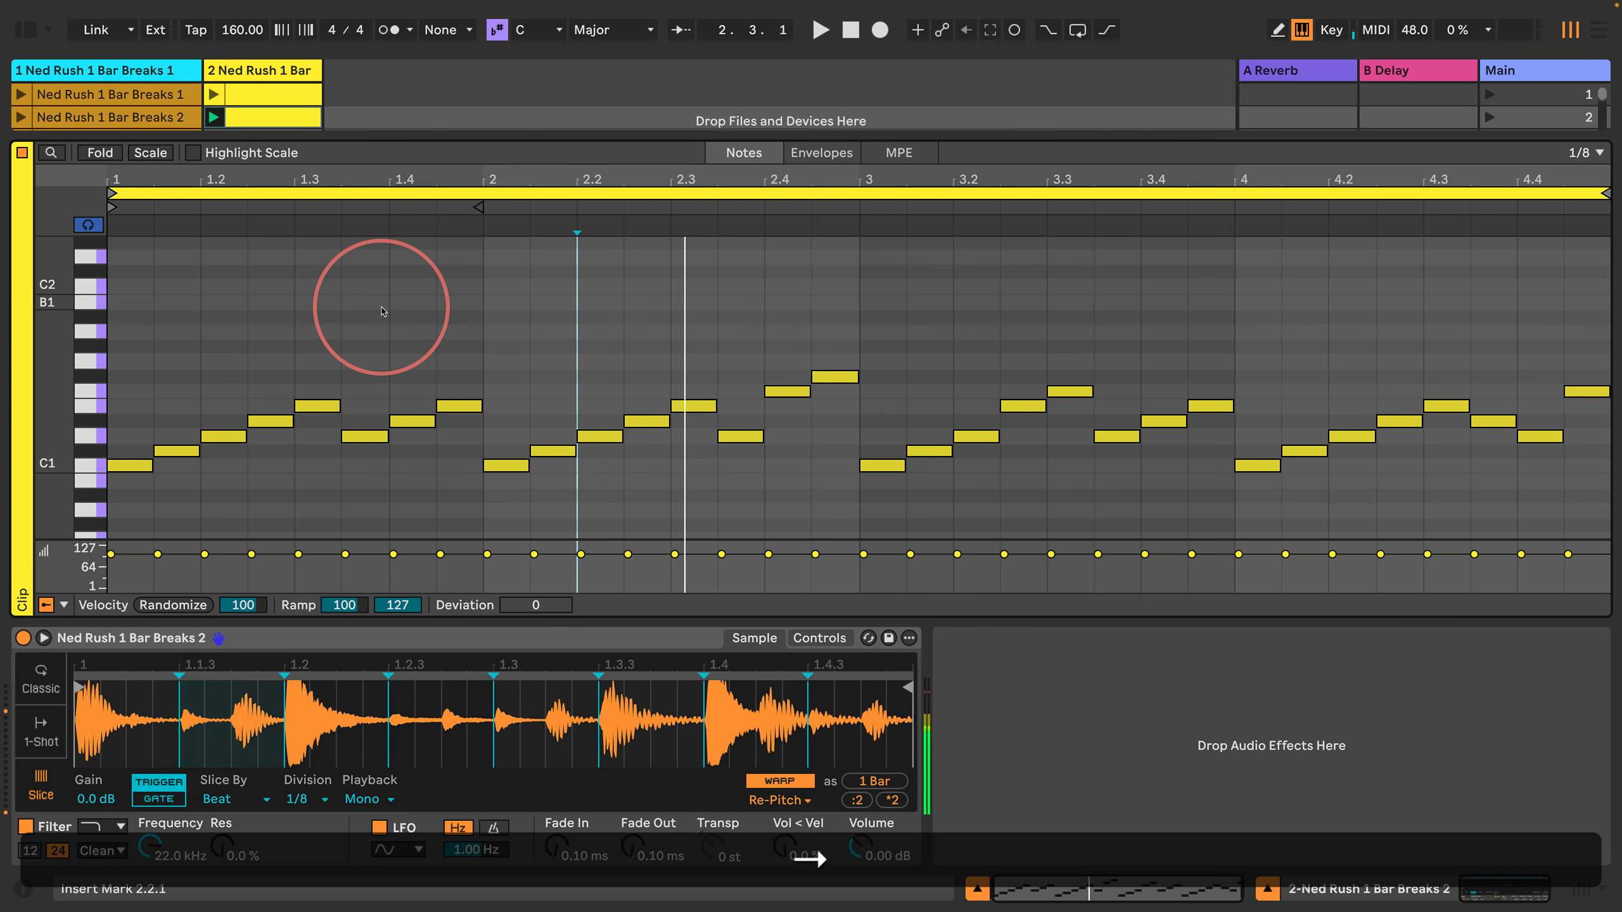
key("Right")
key("Right")
key("Right")
key("Right")
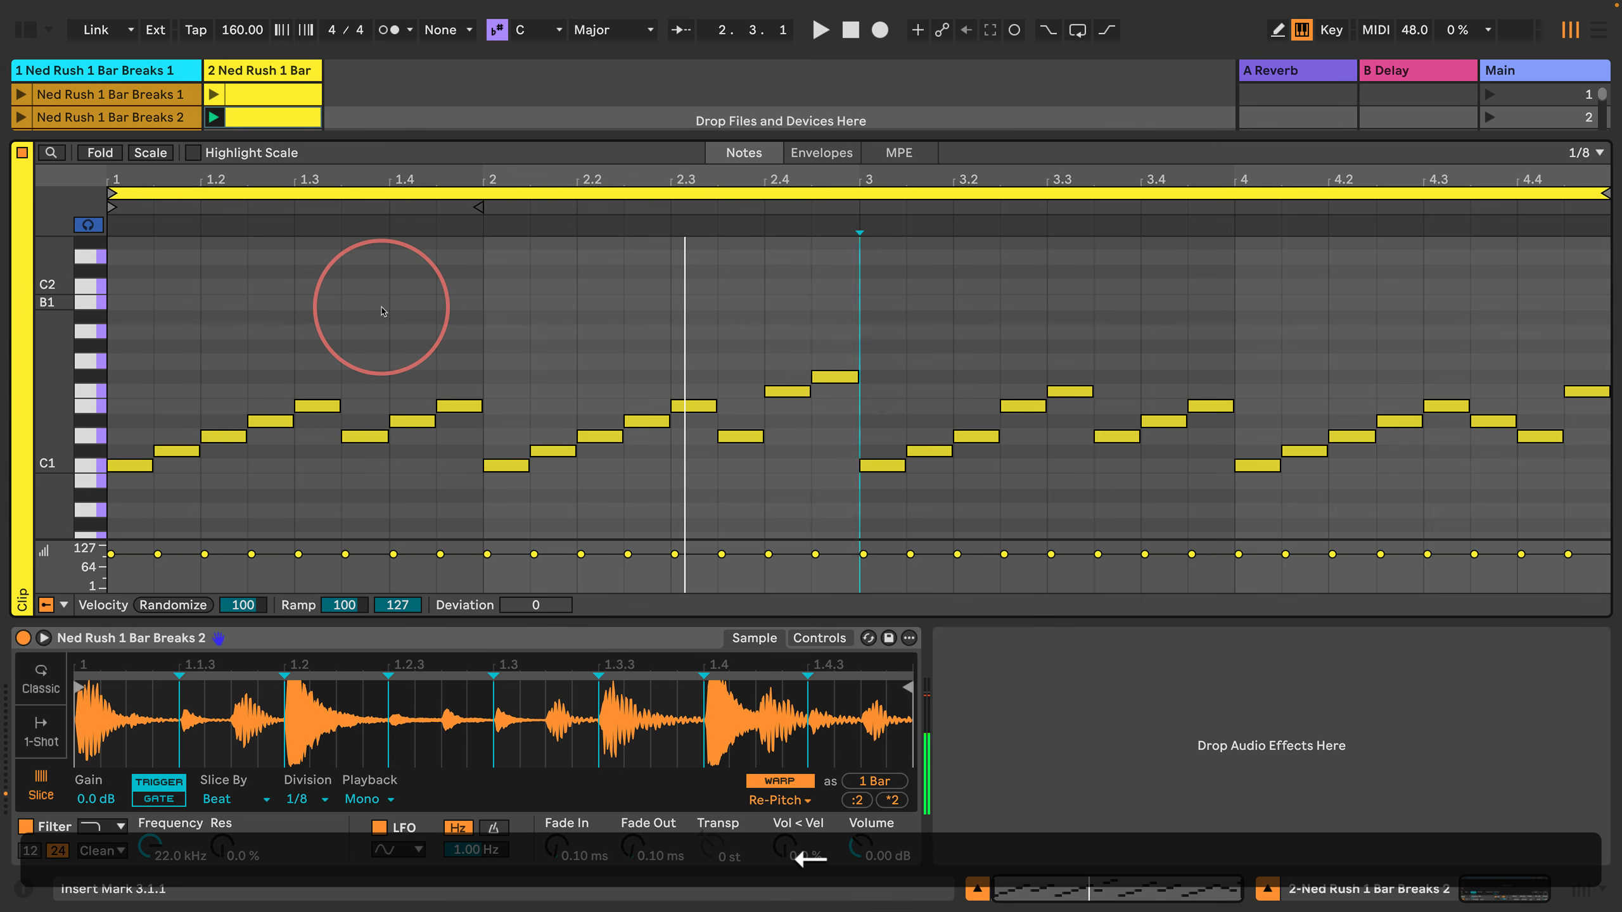
key("shift+Right")
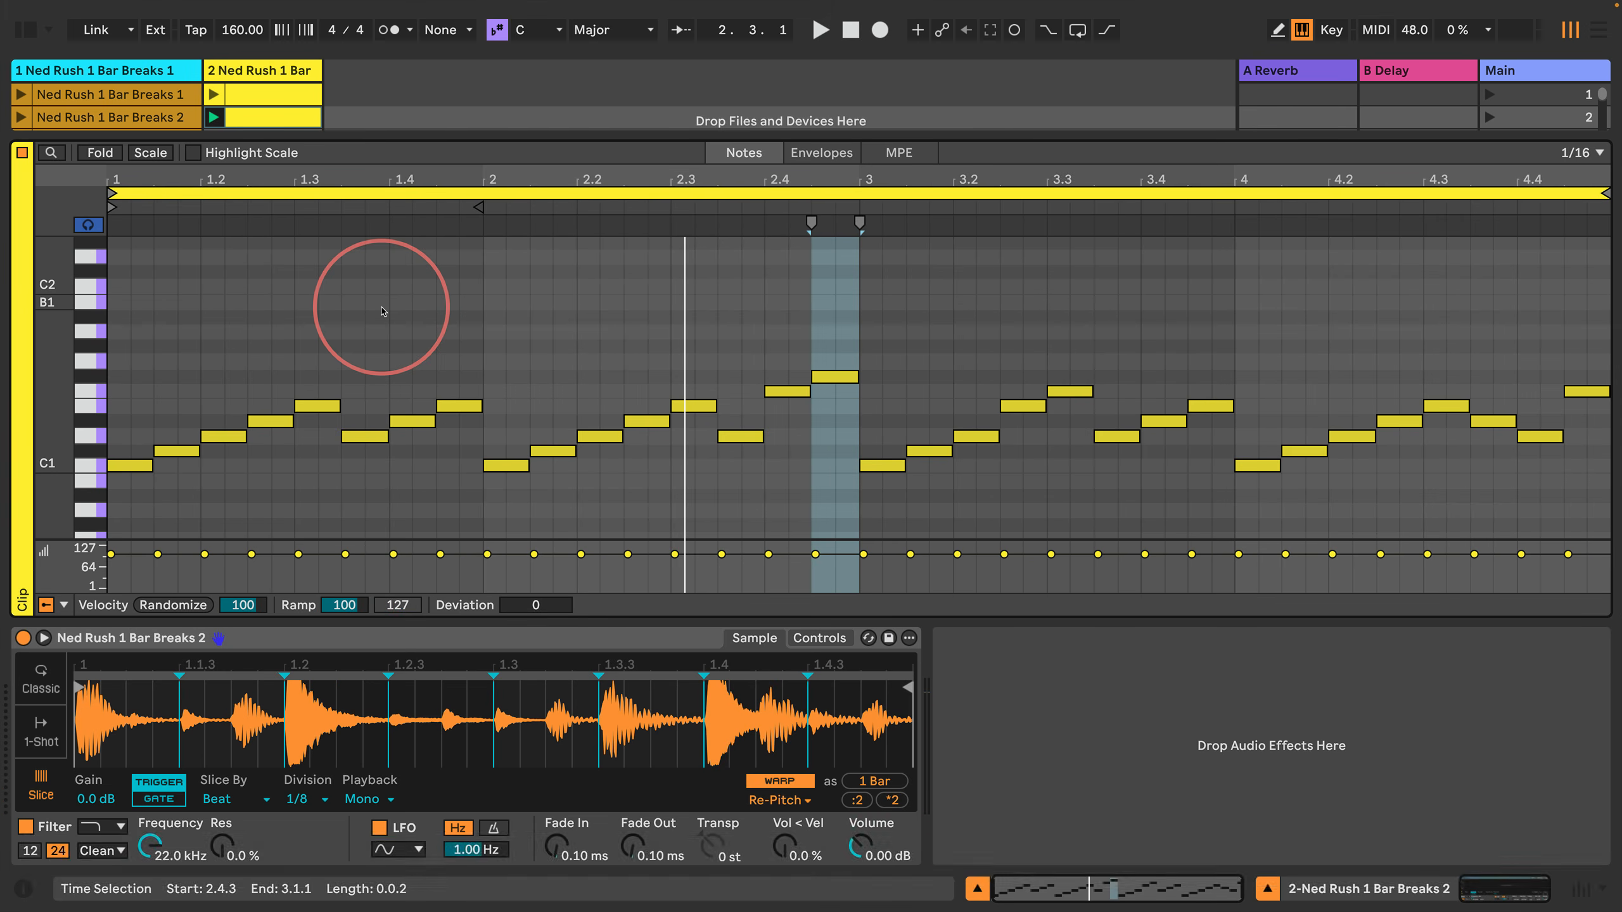
key("super+e")
key("super+e")
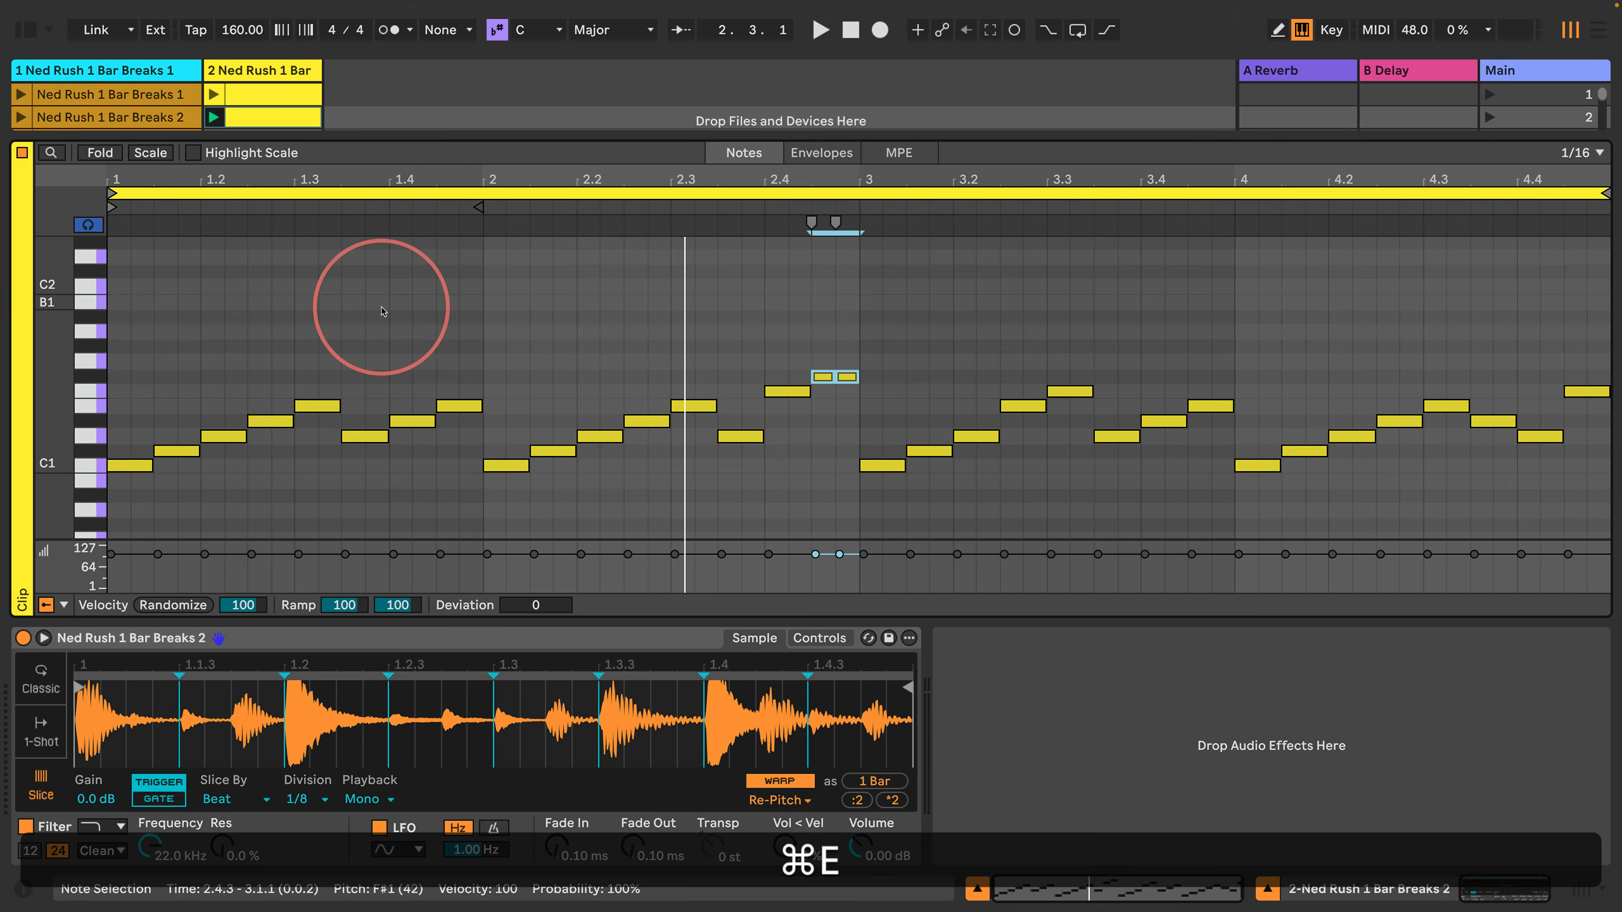
key("space")
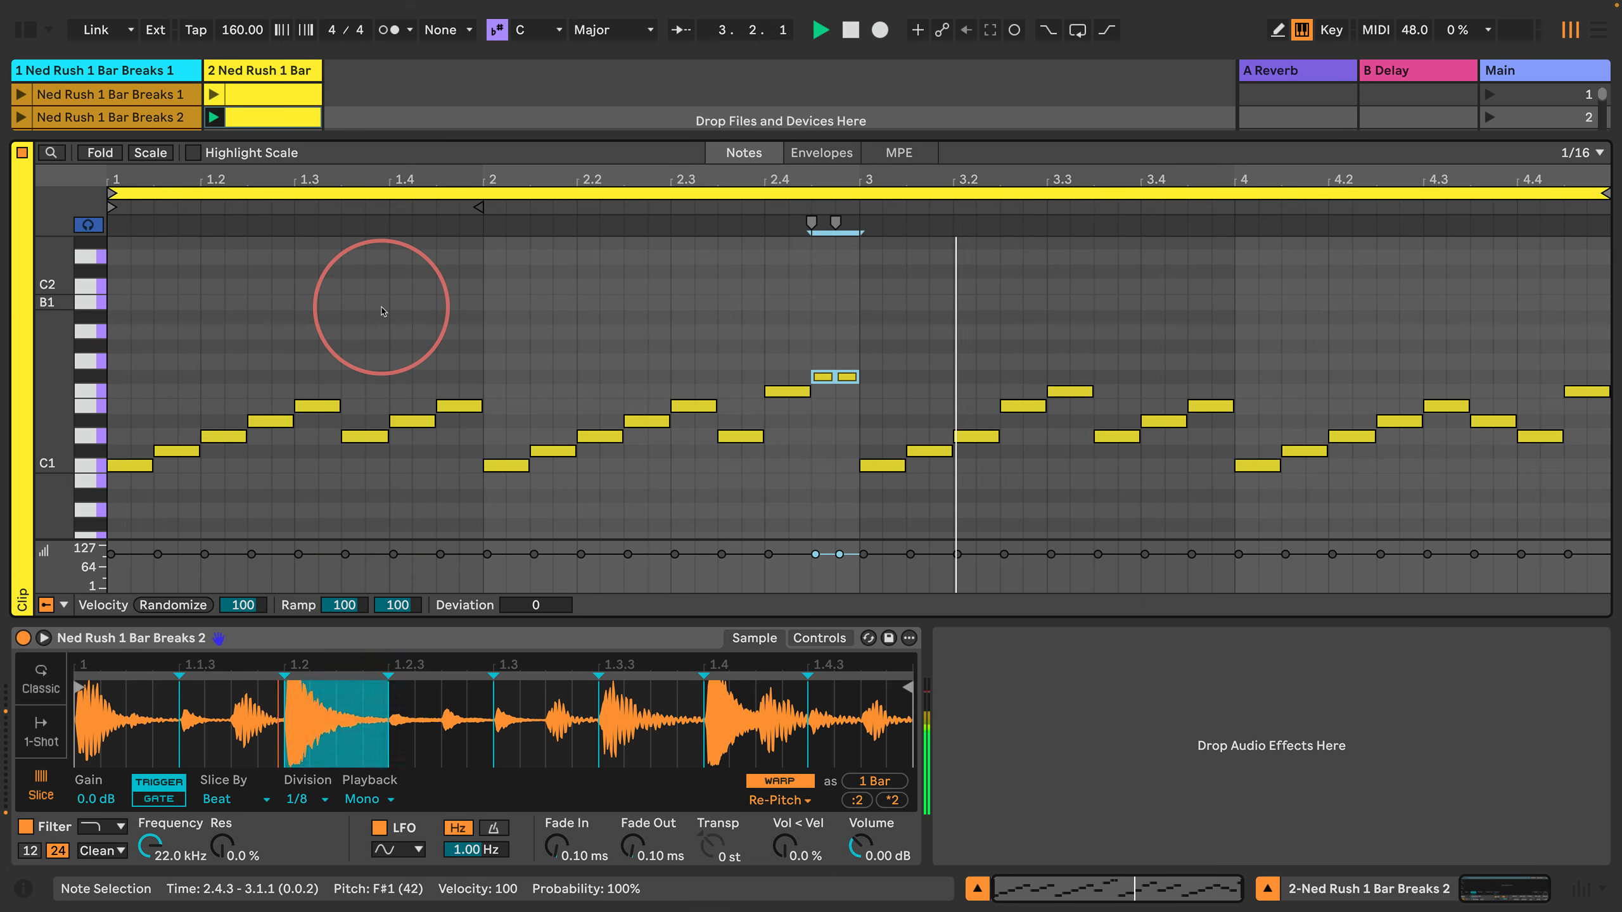
Step: Clear the note selection, stop playback and turn off note auditioning, moving the insert marker to 4.4.3
key("Return")
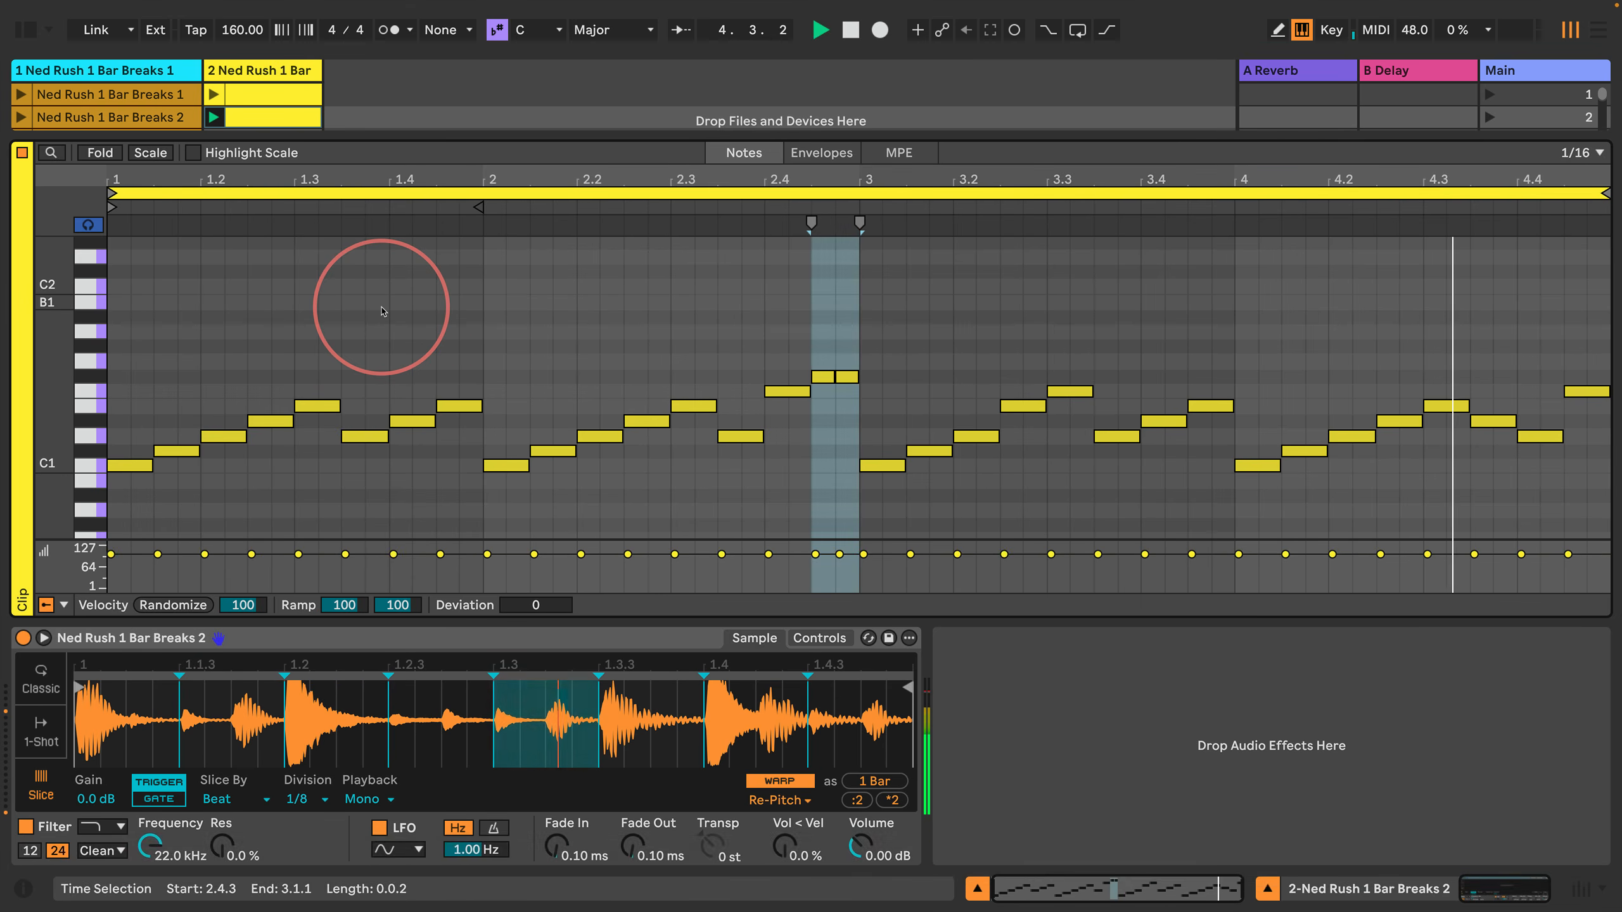
key("Right")
key("Right")
key("Right")
key("Right")
key("Right")
key("Right")
key("Right")
key("Right")
key("Right")
key("Right")
key("Right")
key("Right")
key("Right")
key("Right")
key("Right")
key("Right")
key("Right")
key("Right")
key("Right")
key("Right")
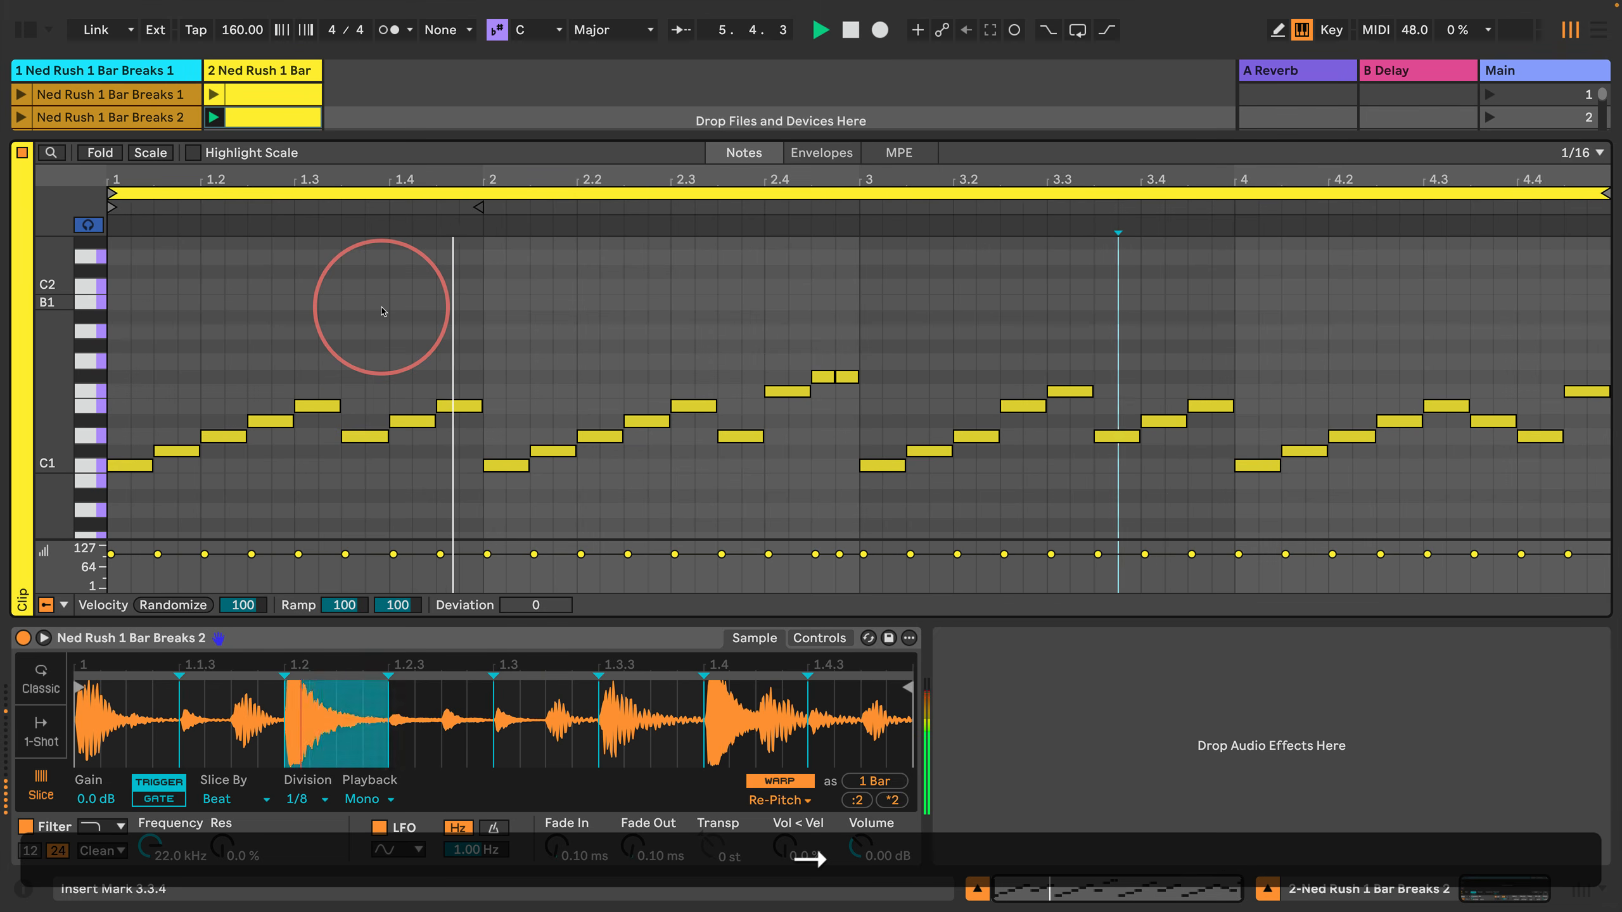
key("Right")
key("Right")
key("Right")
key("Right")
key("Right")
key("Right")
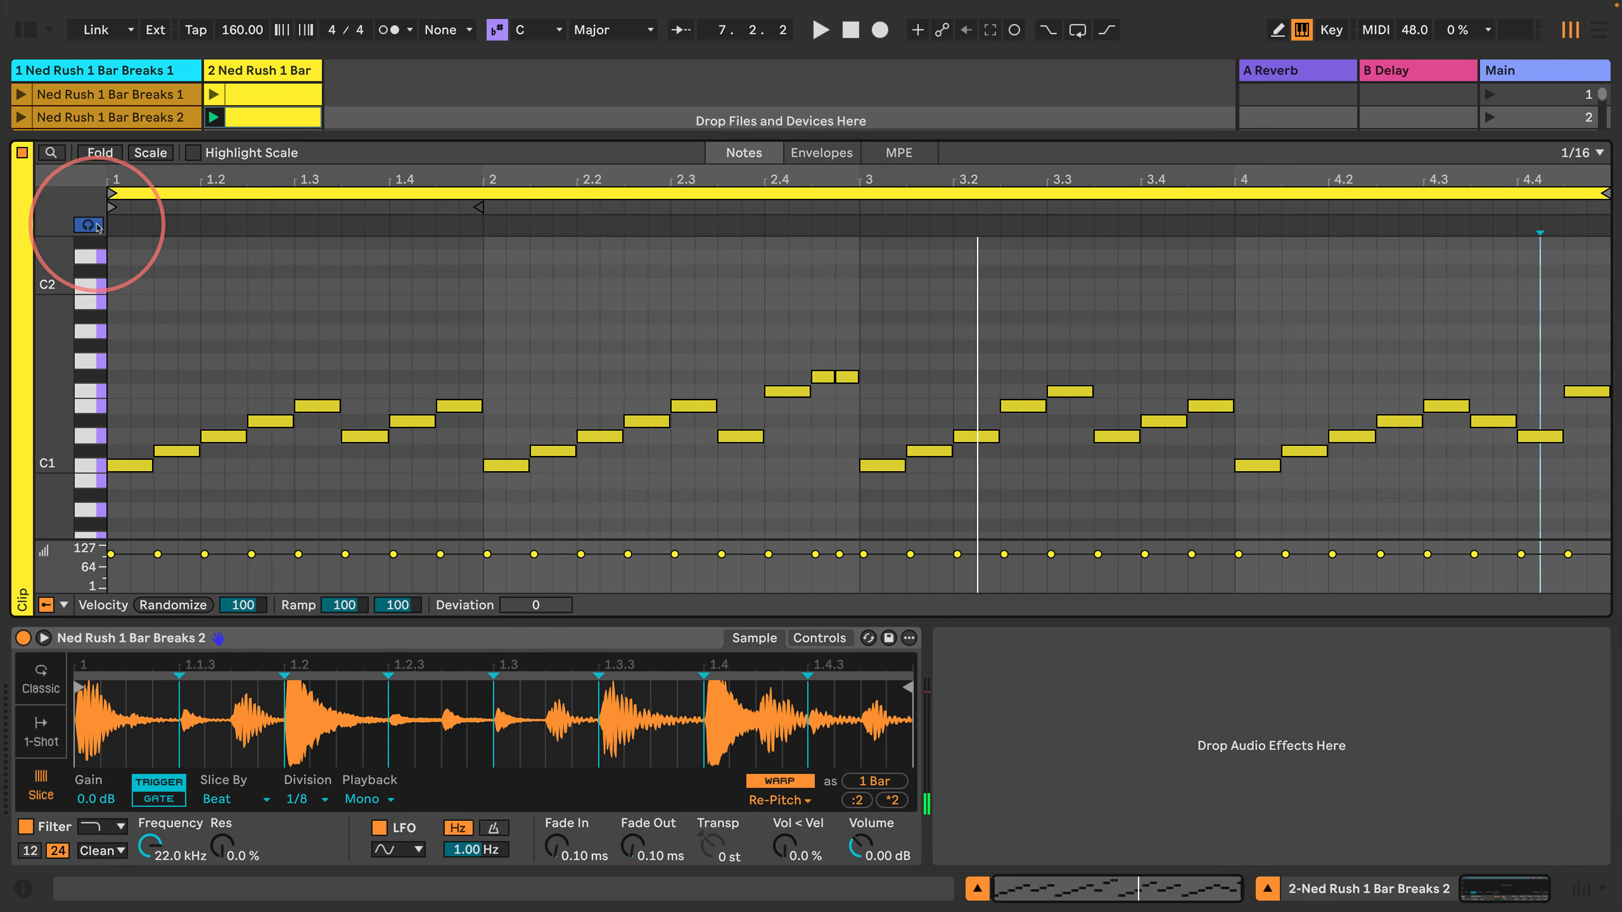
key("Right")
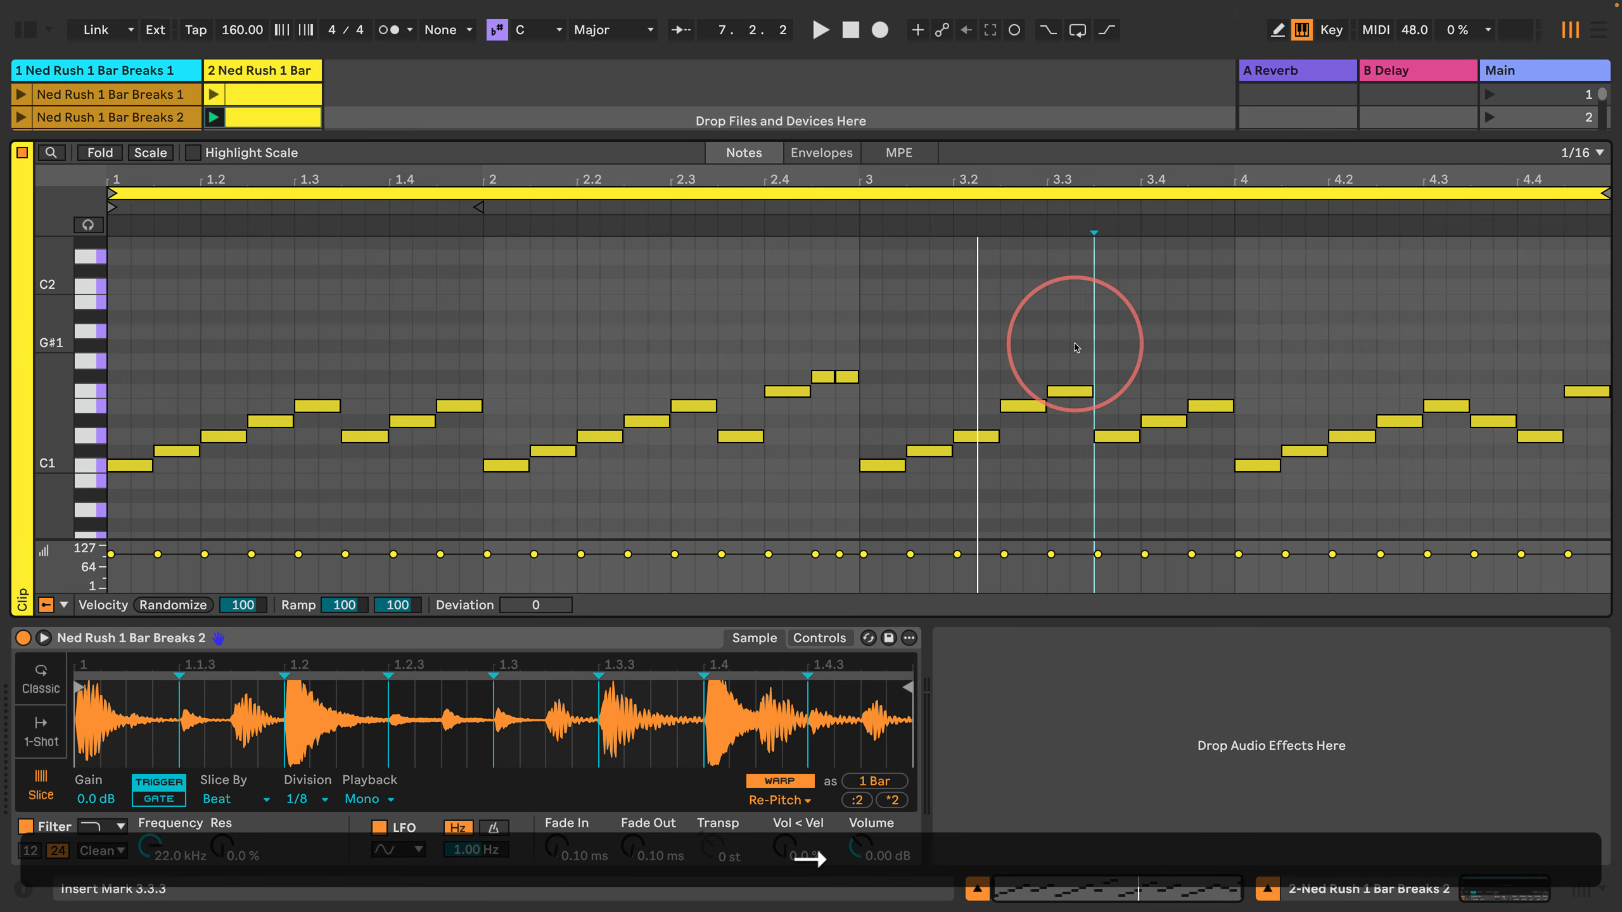
key("Right")
key("Right")
key("Right")
key("Right")
key("Right")
key("Right")
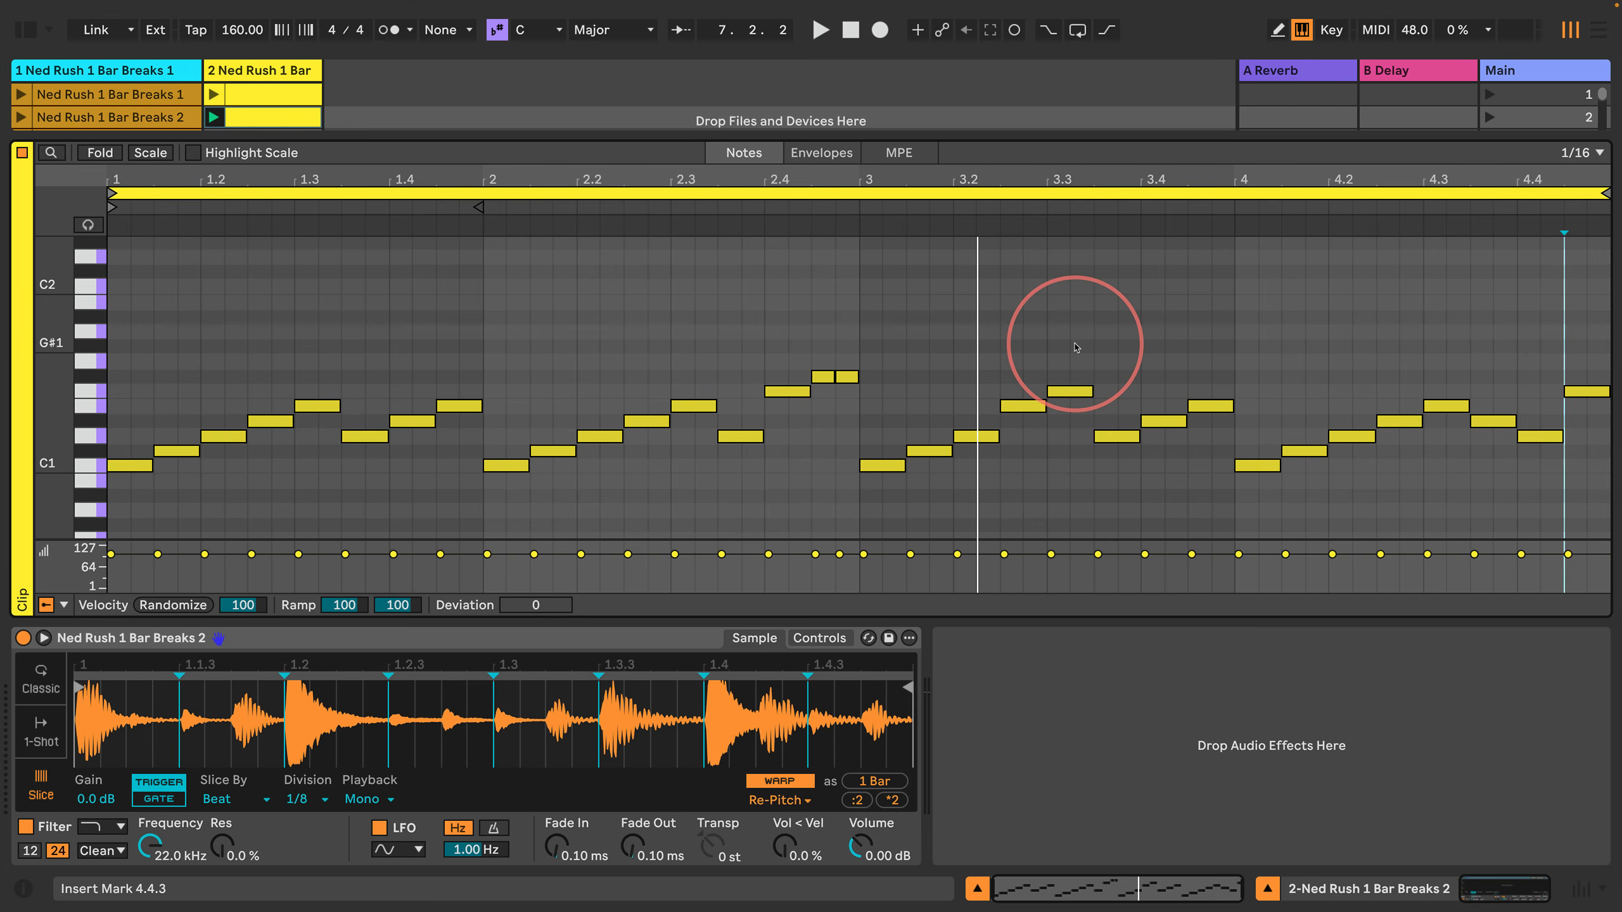
Step: Split the final F1 note at 4.4.3 into two 1/16 notes and start playback
key("super+2")
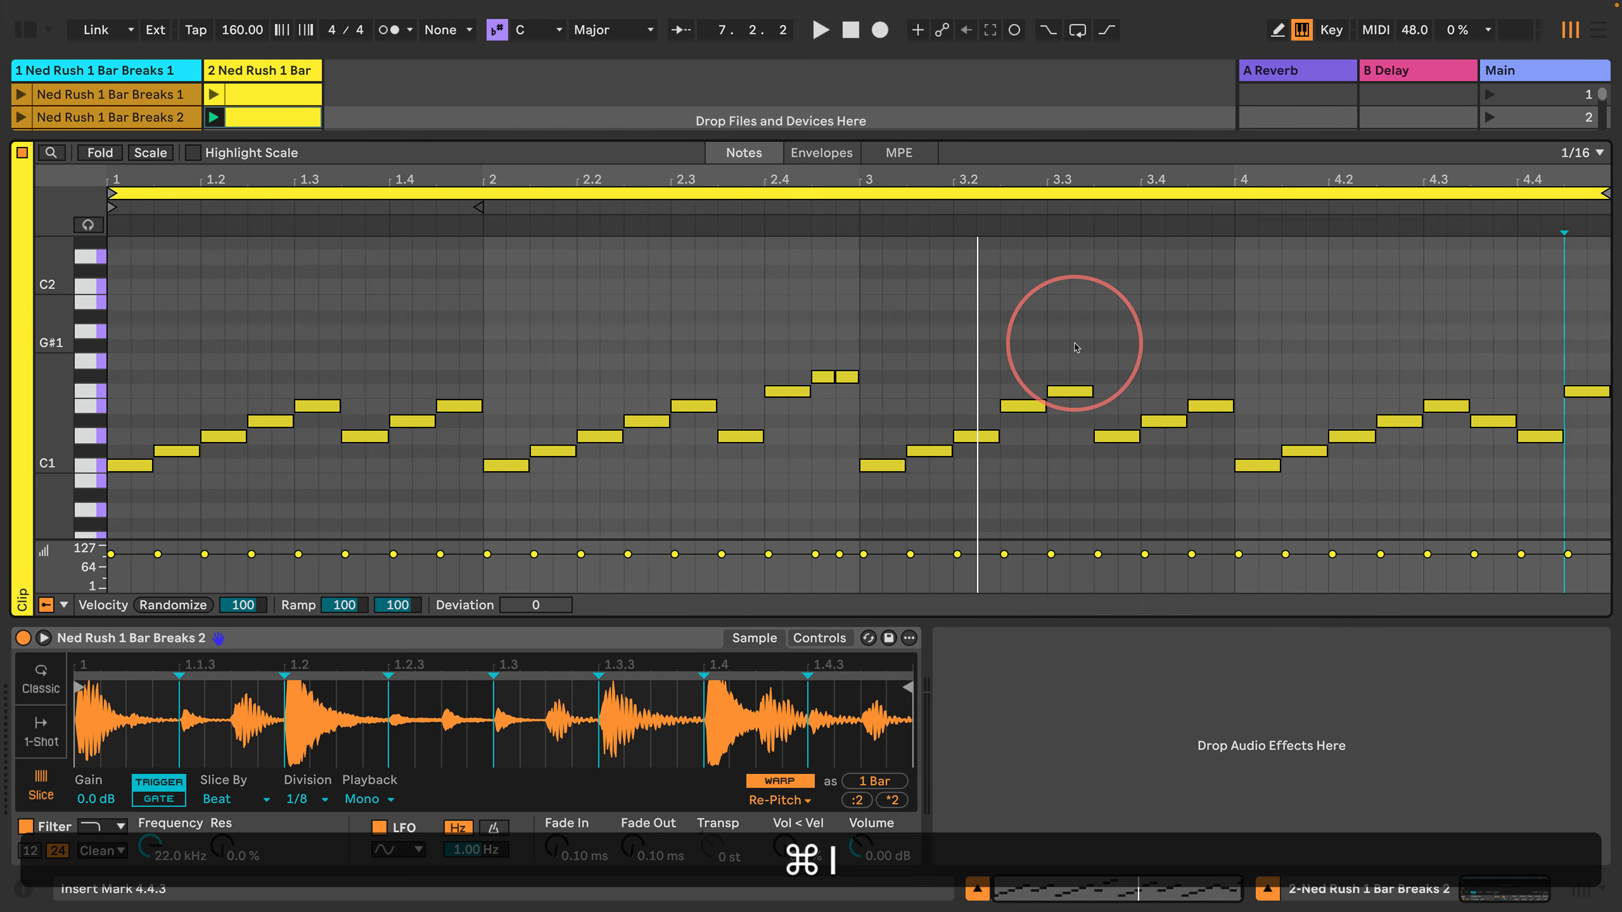
key("shift+Right")
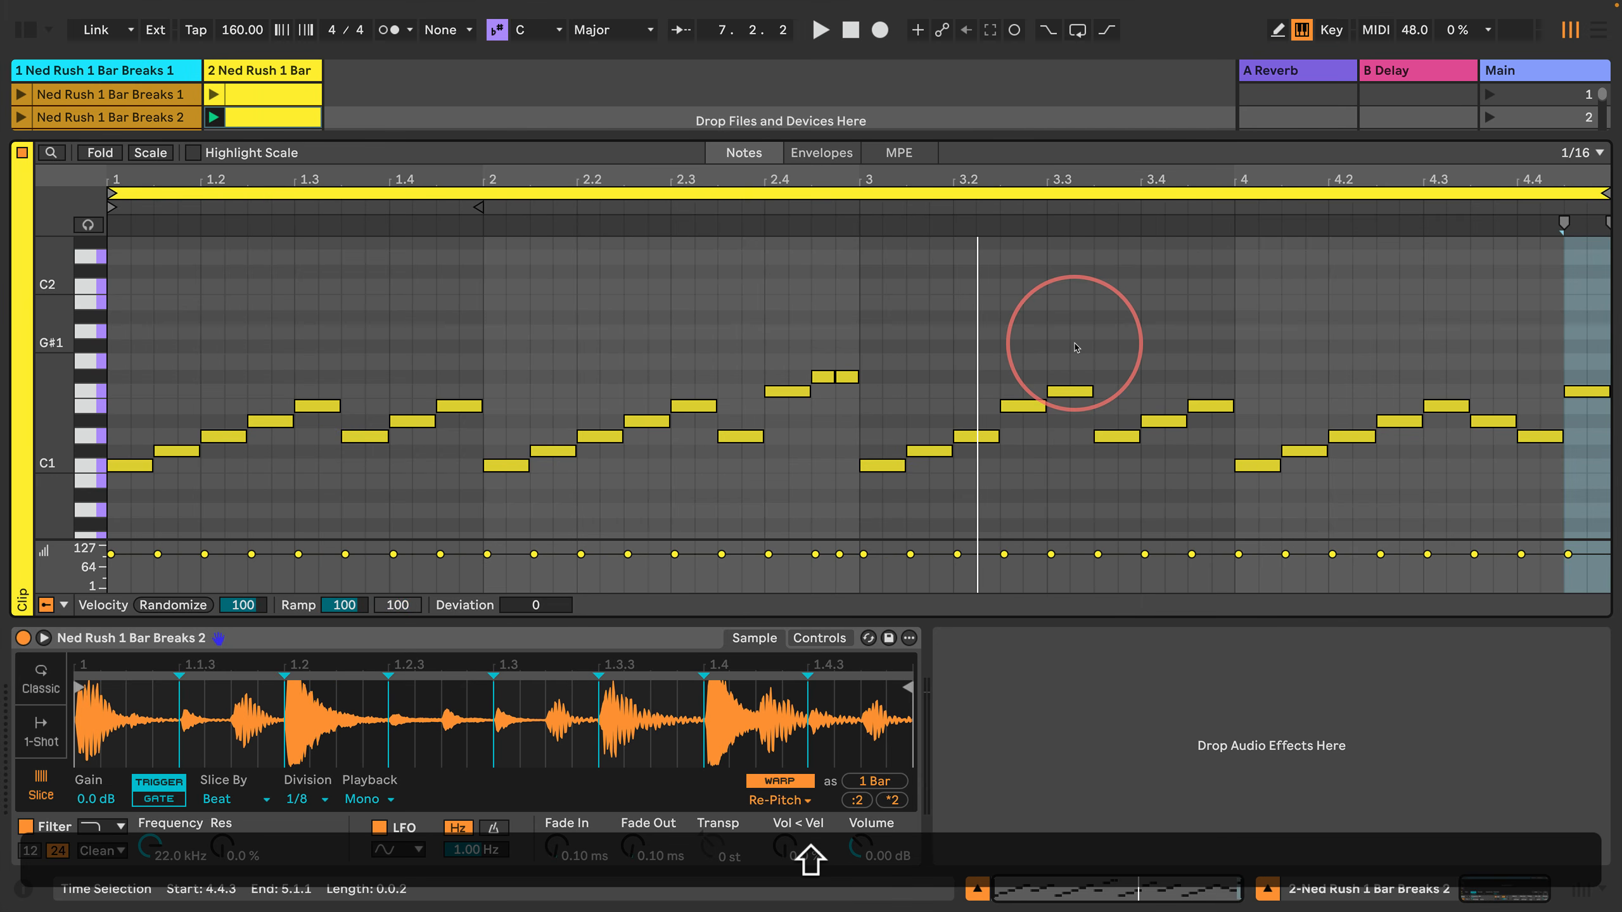
key("Return")
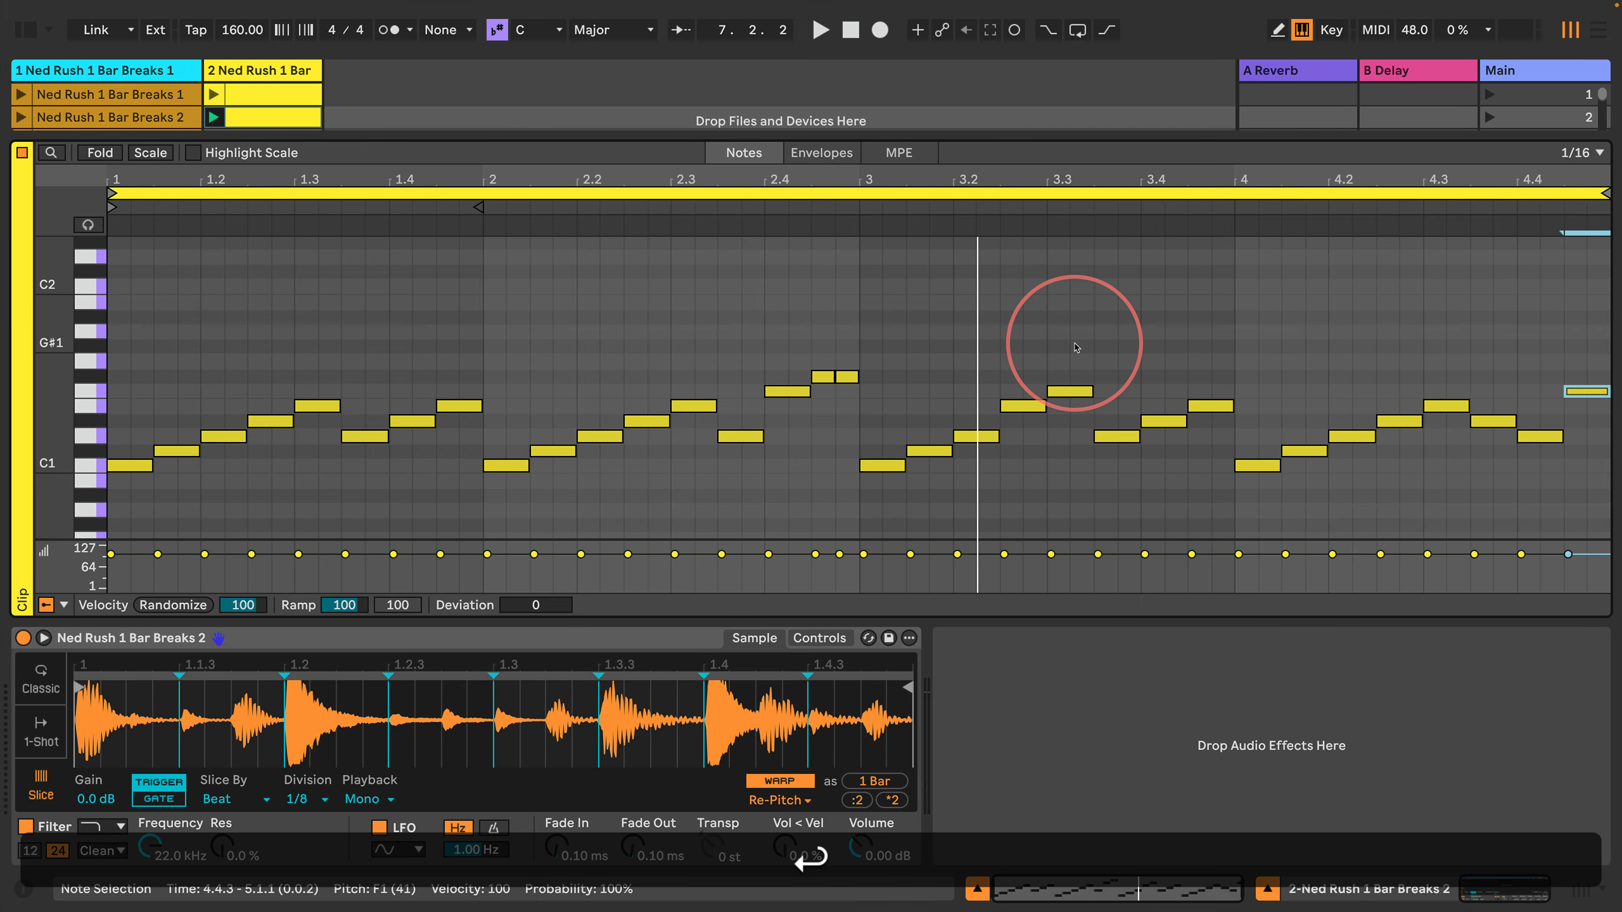
key("super+e")
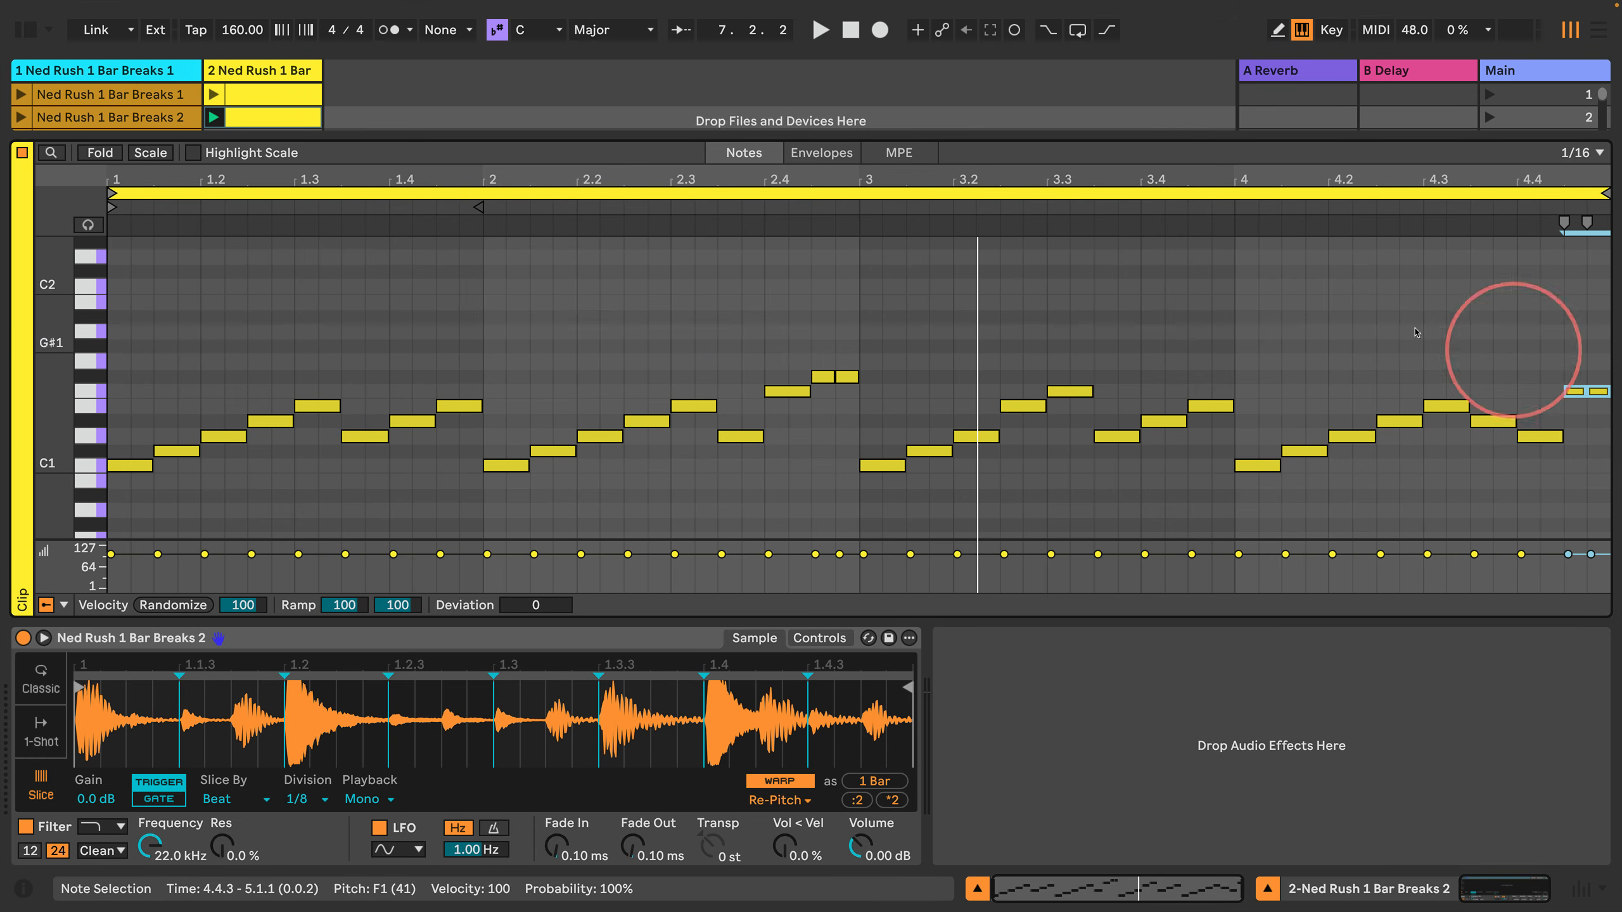
key("space")
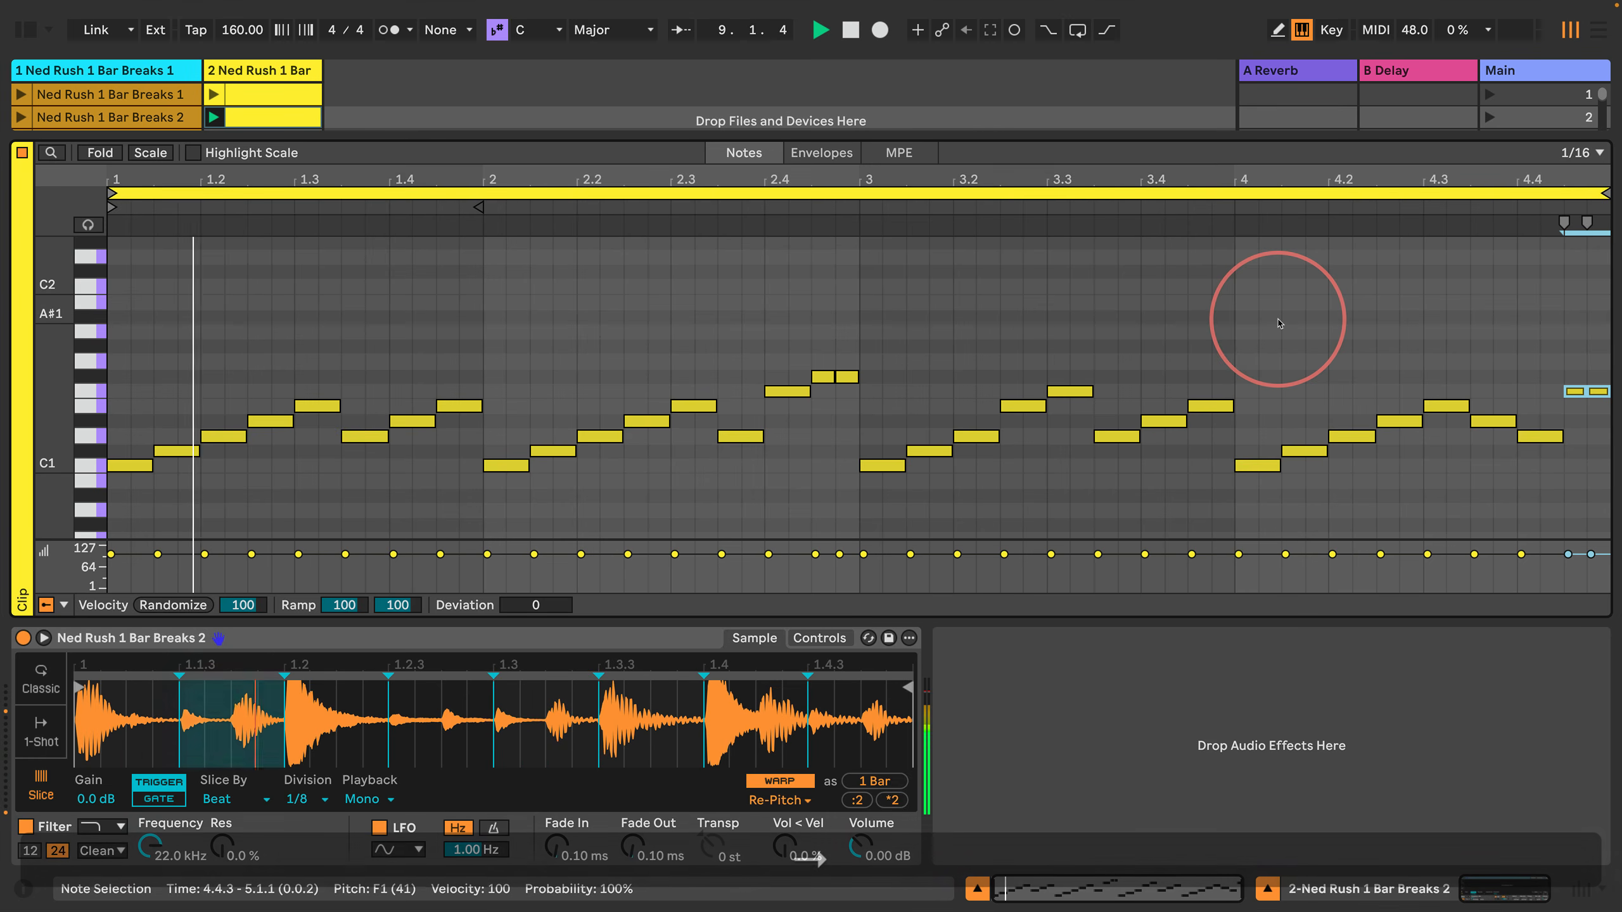
Step: Deselect the split notes, set the grid to 1/8 and move the insert marker back to the start of bar 3
key("Return")
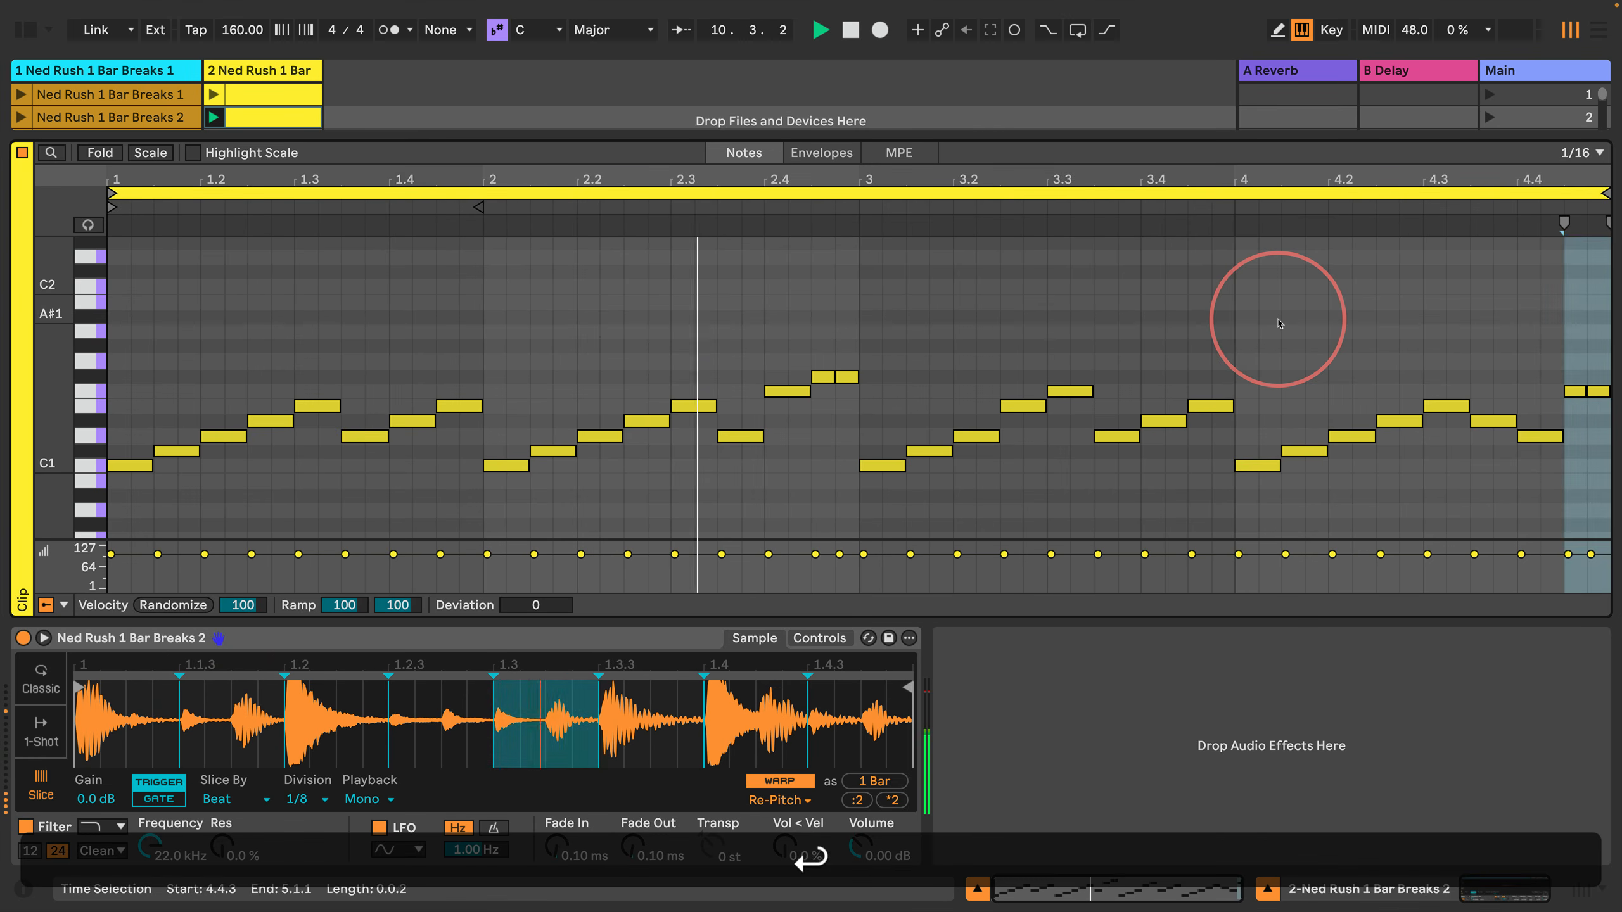
key("Left")
key("Left")
key("Left")
key("Left")
key("Left")
key("Left")
key("Left")
key("Left")
key("Left")
key("Left")
key("Left")
key("Left")
key("Left")
key("Left")
key("Left")
key("Left")
key("Left")
key("Left")
key("Left")
key("Left")
key("Left")
key("Left")
key("Left")
key("Left")
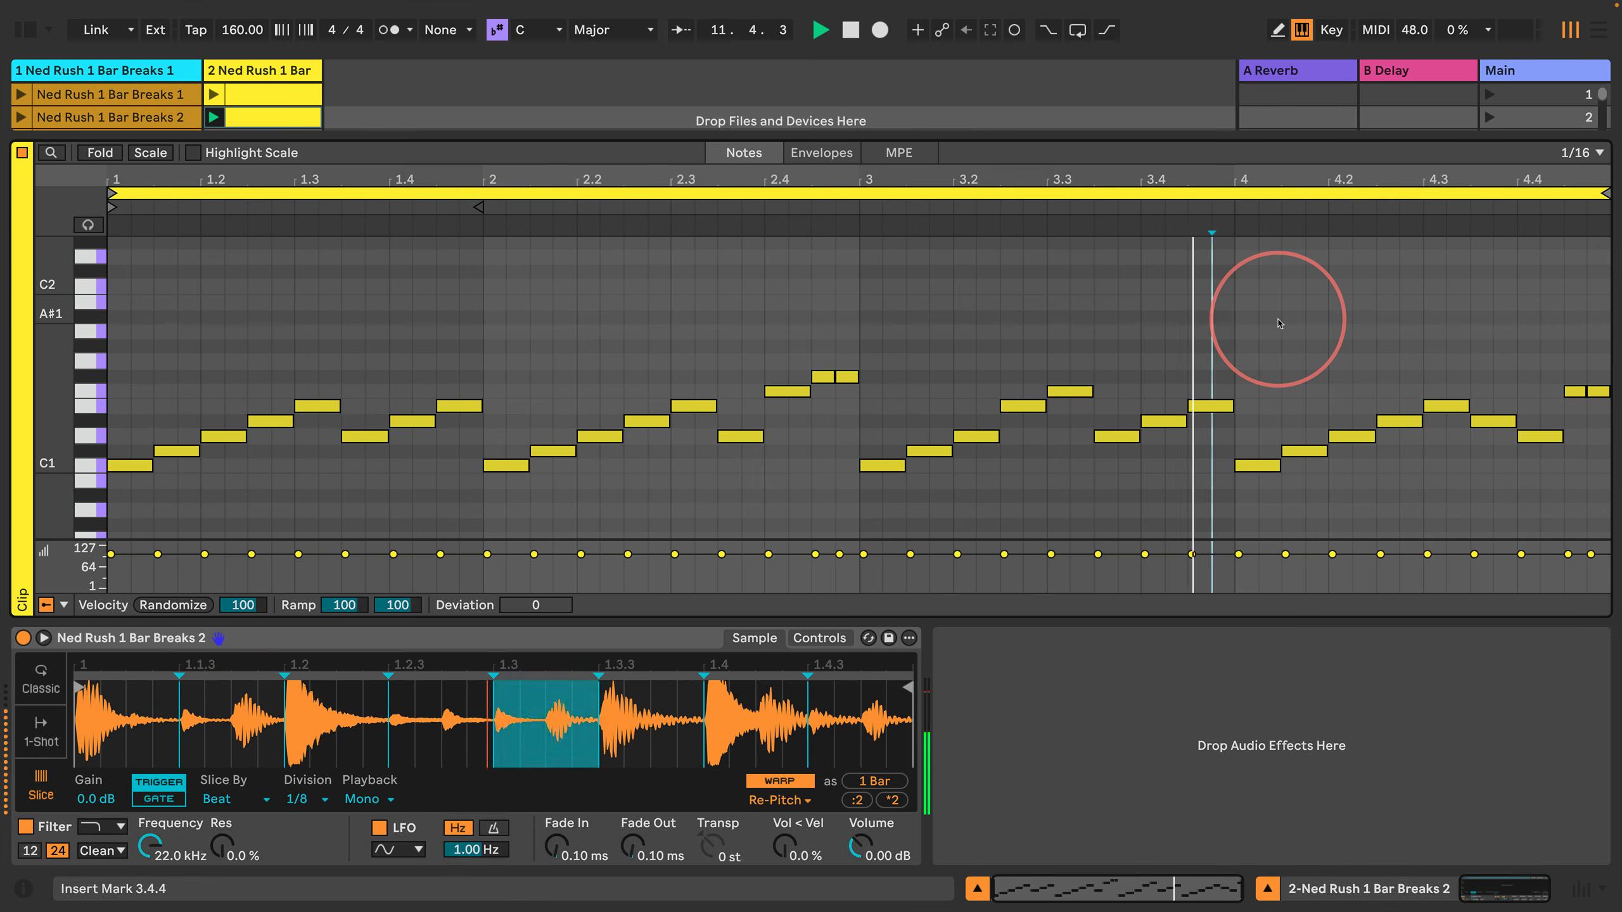
key("super+2")
key("super+Left")
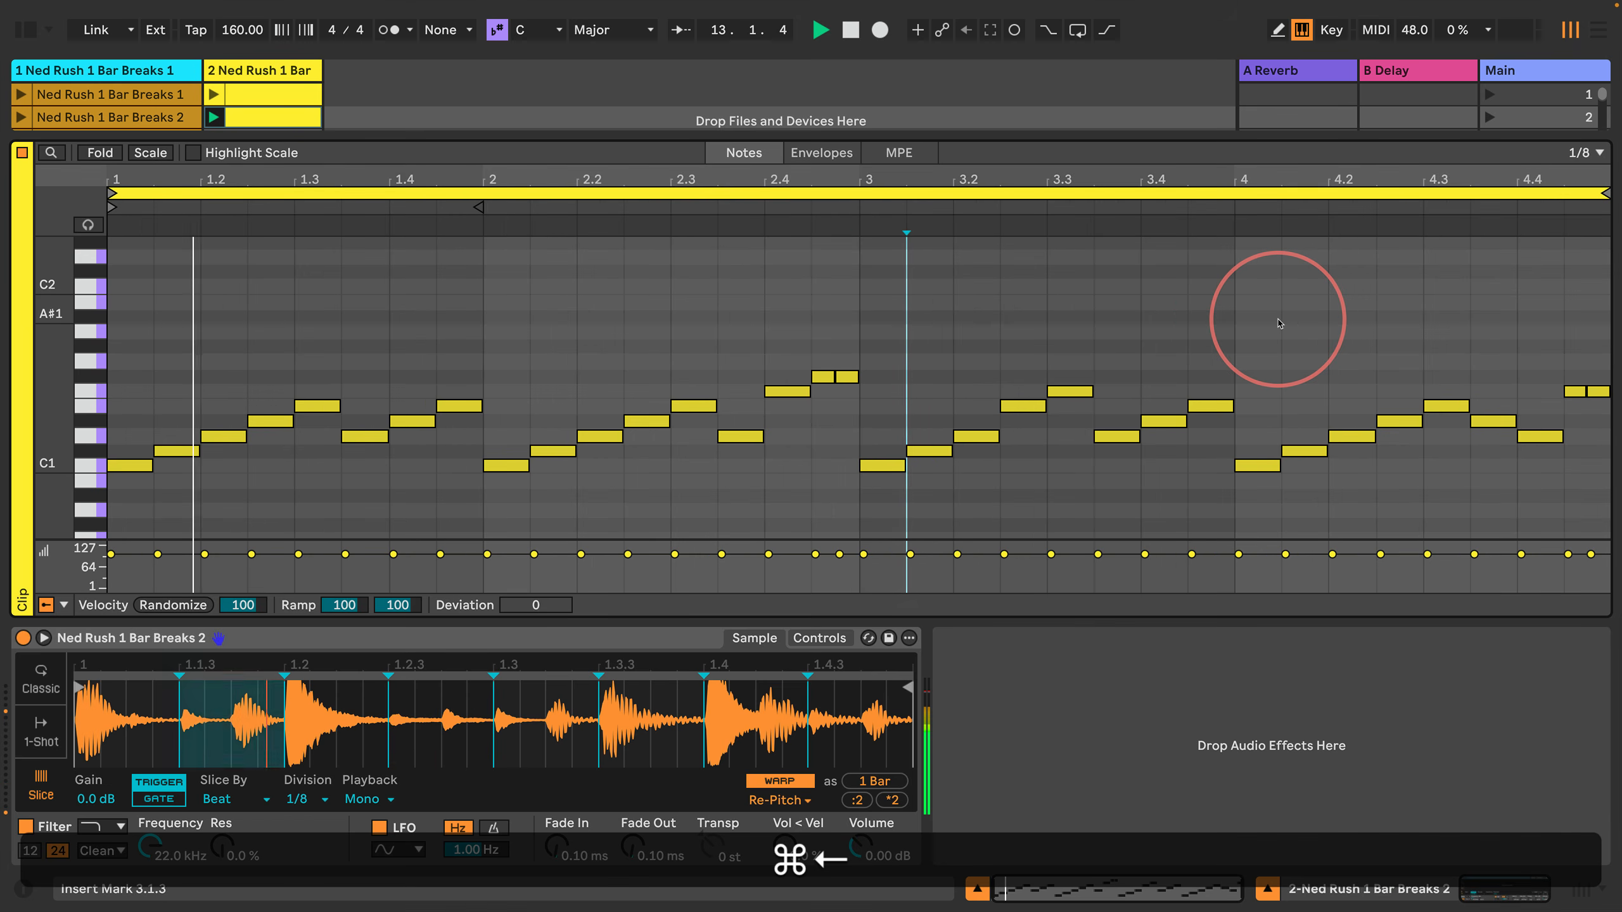
Step: Raise the D1 note at 2.2.1 by four semitones to F#1
key("Left")
key("Left")
key("Left")
key("Left")
key("Left")
key("Left")
key("Left")
key("Left")
key("shift+Right")
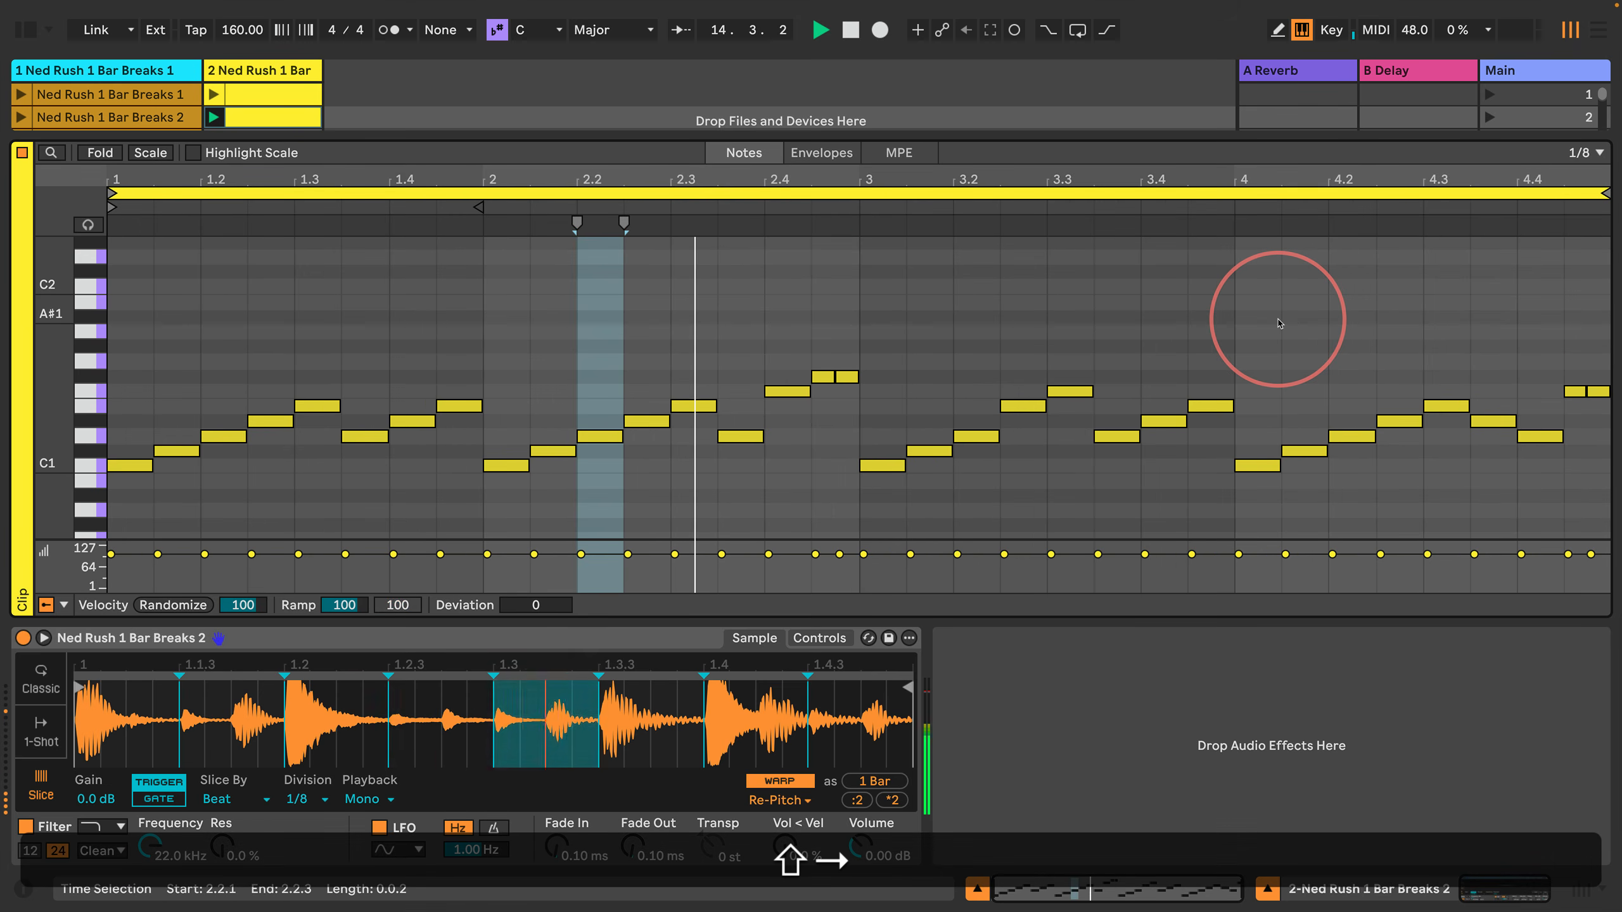
key("Up")
key("Up")
key("Up")
key("Up")
key("Up")
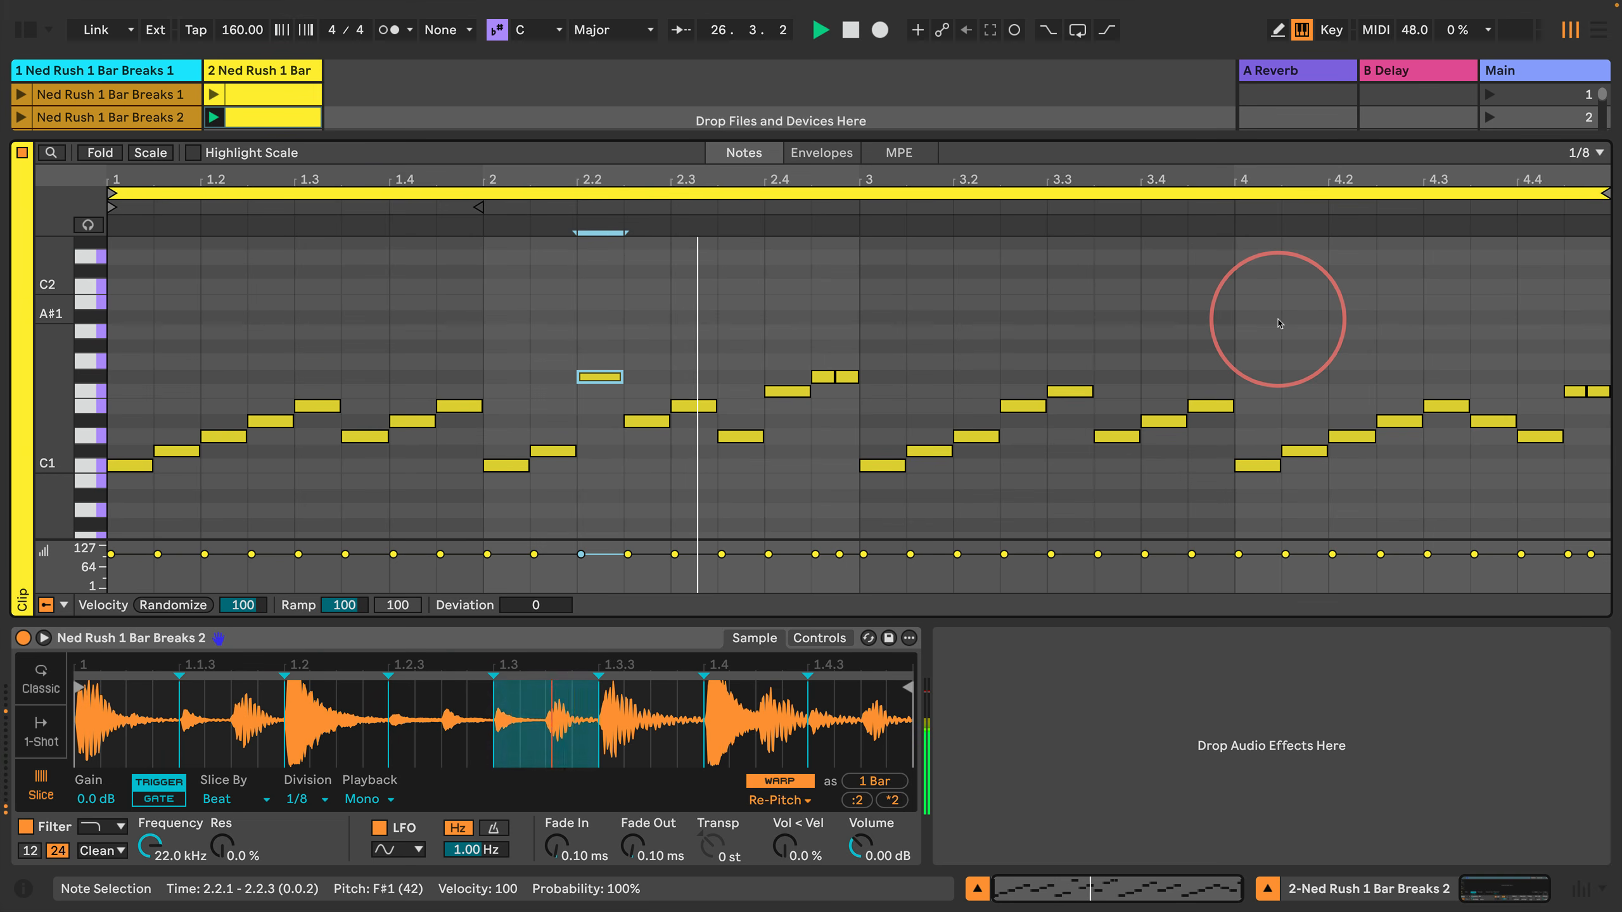
Step: Duplicate the second scene's clip into the third scene, launch the copy and clear the note selection
left_click(284, 120)
key("super+d")
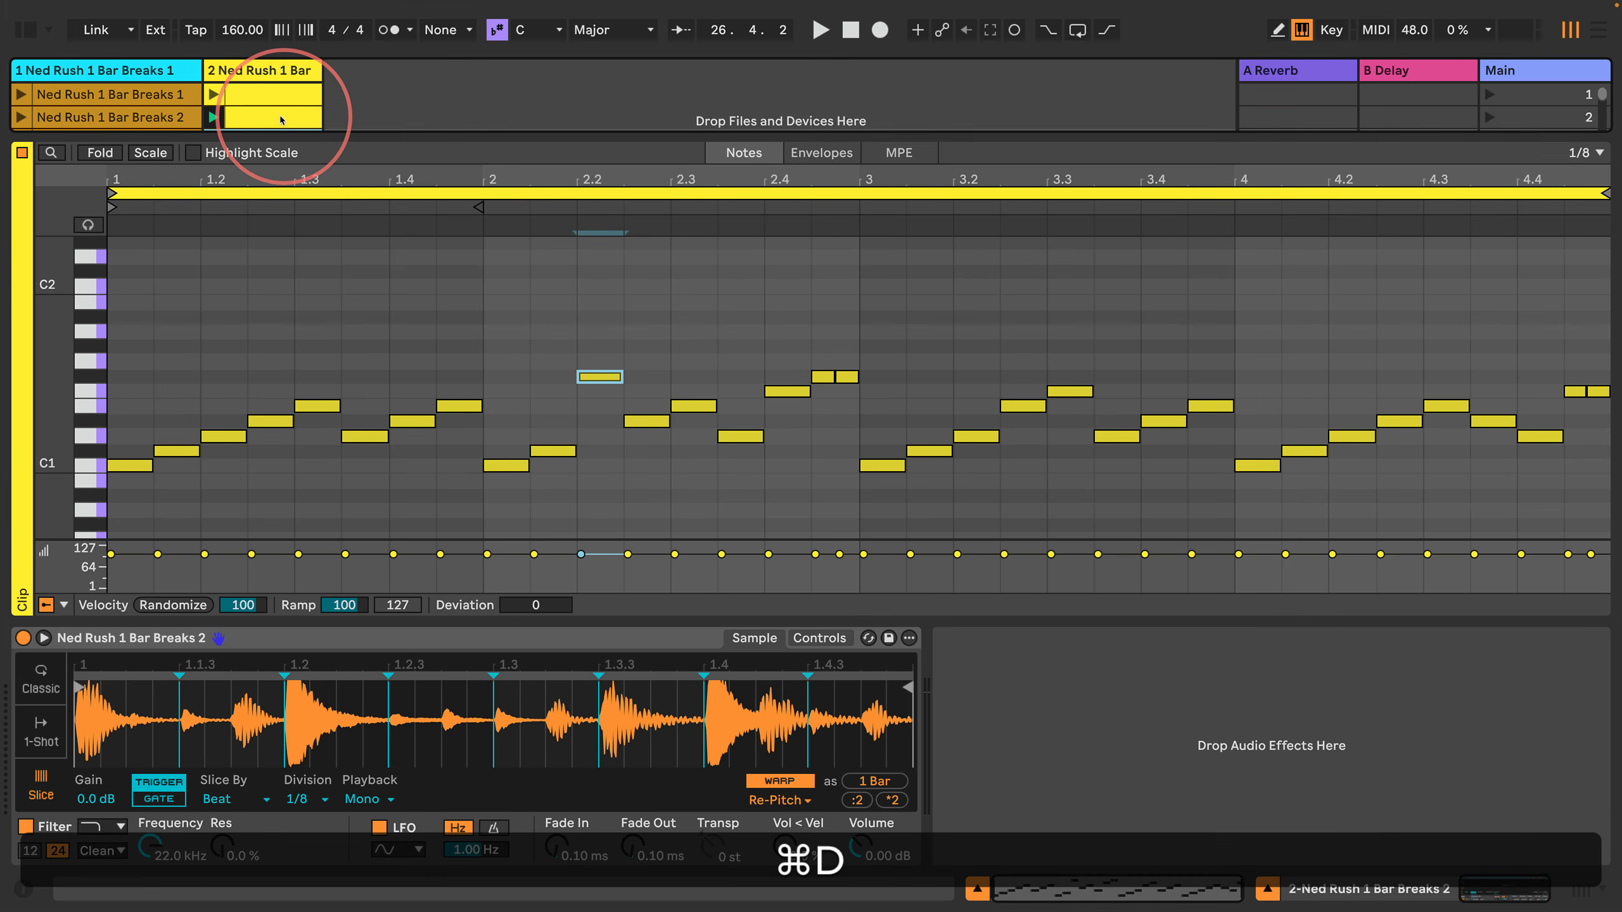
scroll(281, 120, "down", 2)
left_click(213, 97)
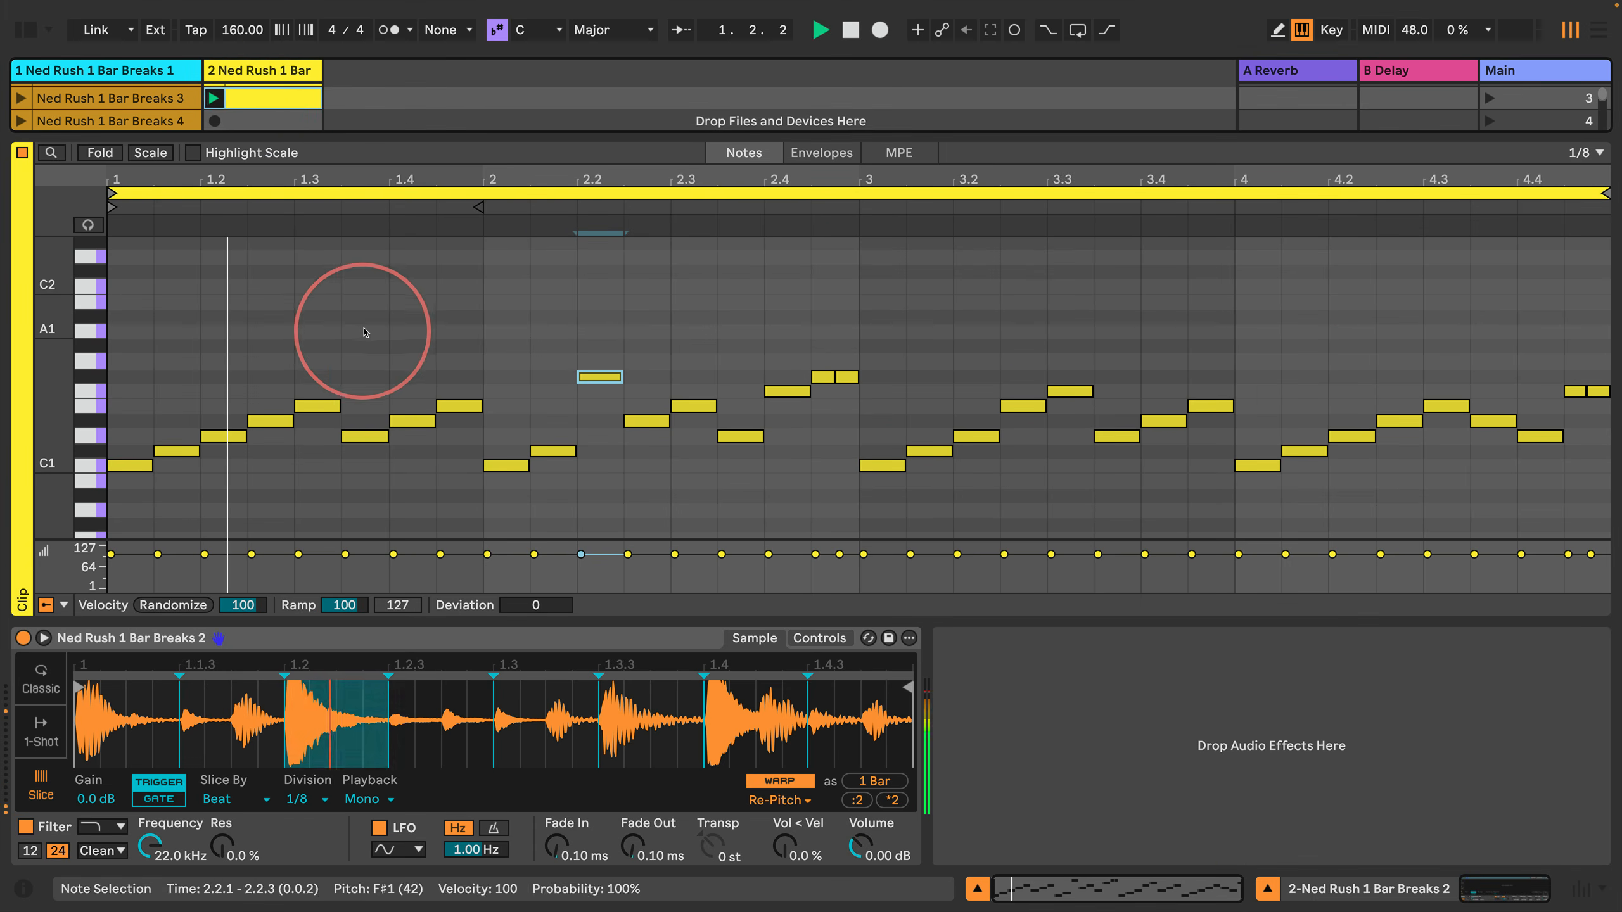
left_click(370, 330)
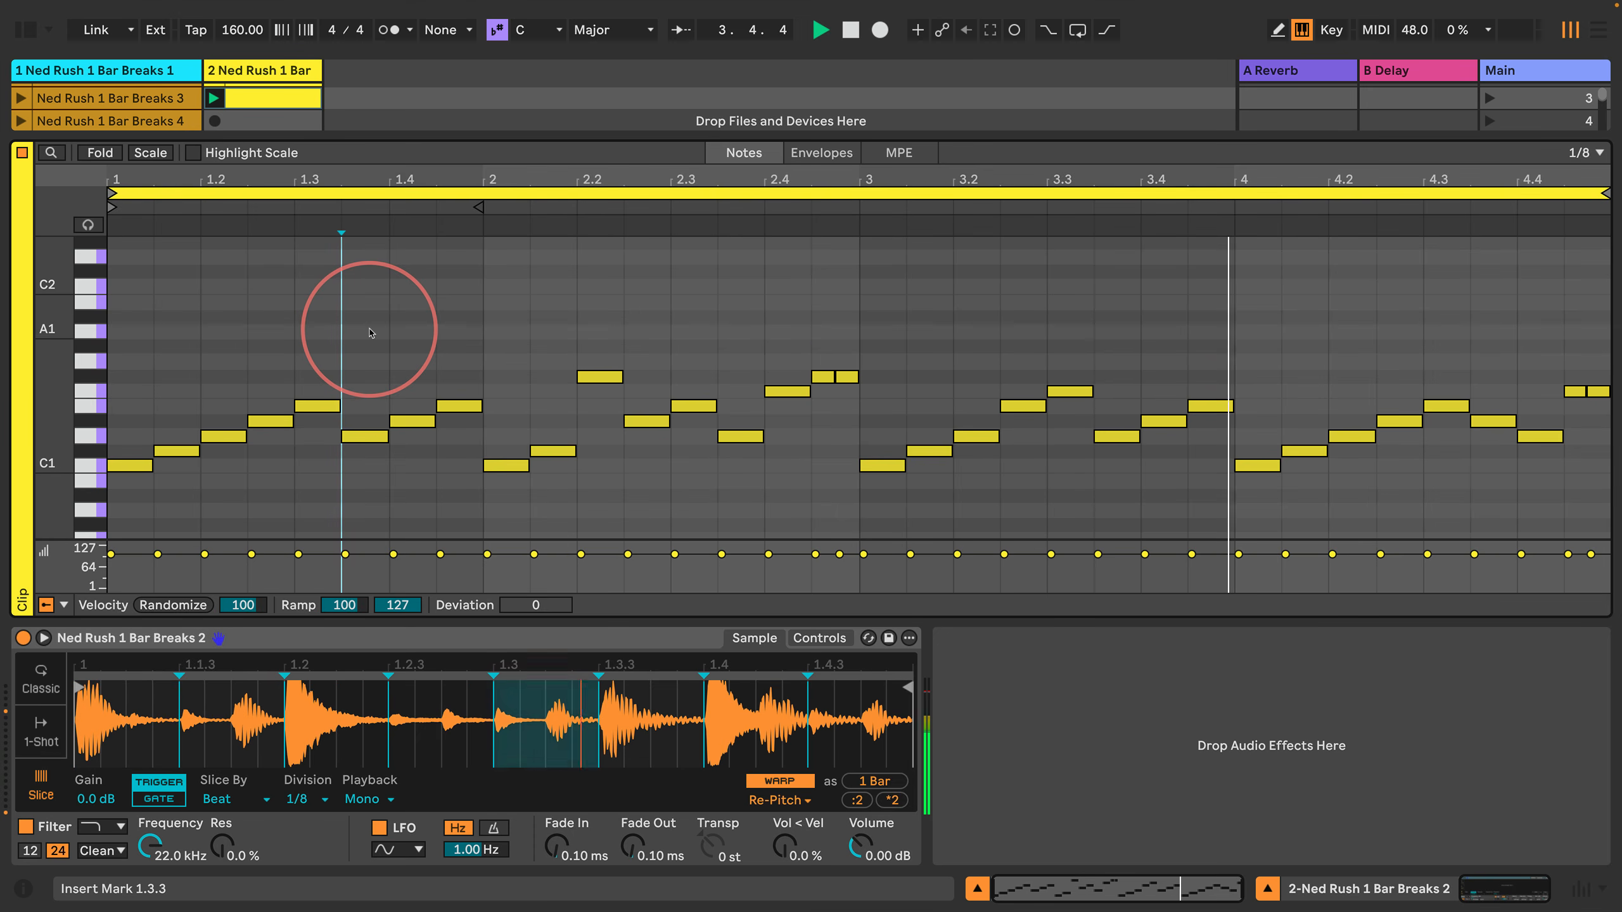
Step: Set Simpler's Vol < Vel to 35 % and Volume to -6.86 dB, and stop playback with the insert marker at 3.1.3
left_click(488, 319)
left_click_drag(784, 847, 860, 866)
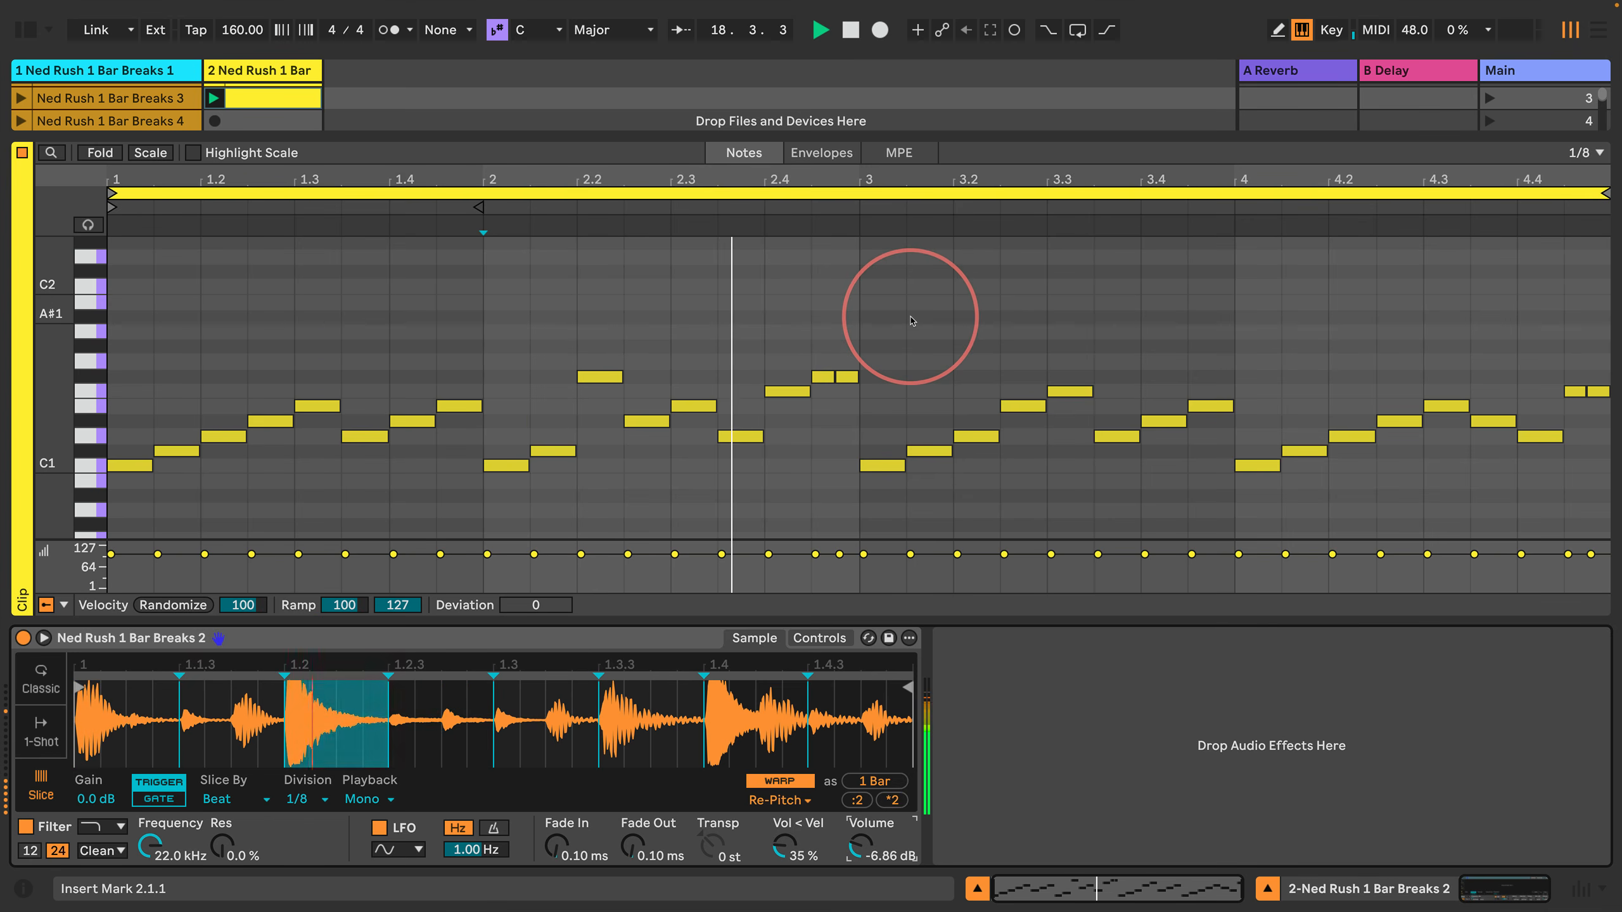
left_click(900, 336)
key("space")
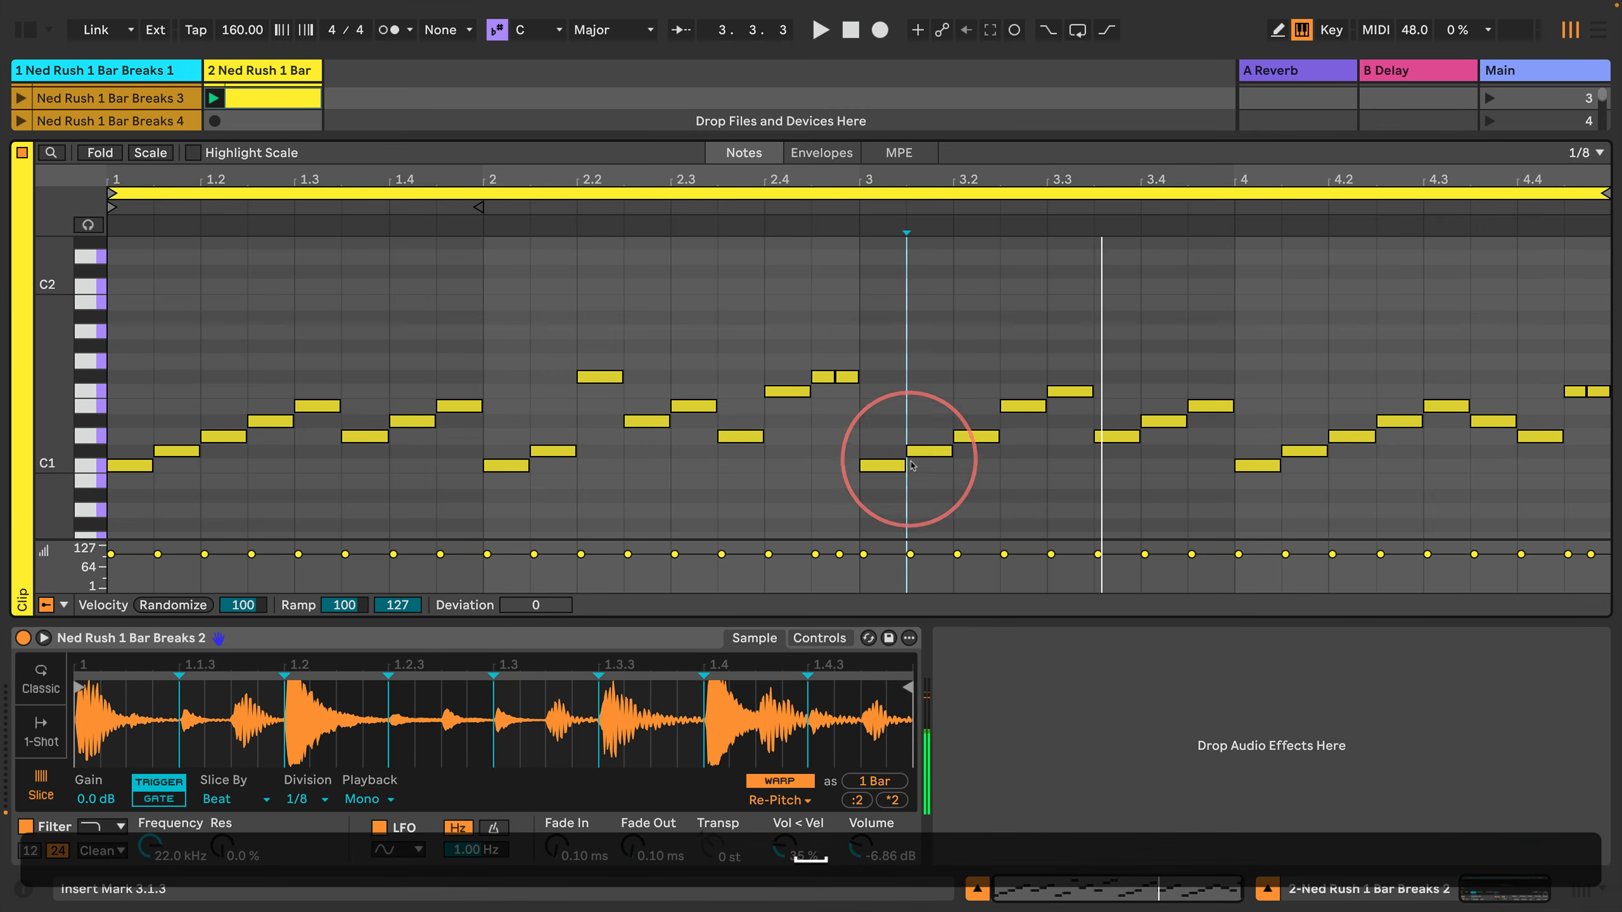
Step: Select the C#1 note at 3.1.3 and delete it from the third clip
key("Right")
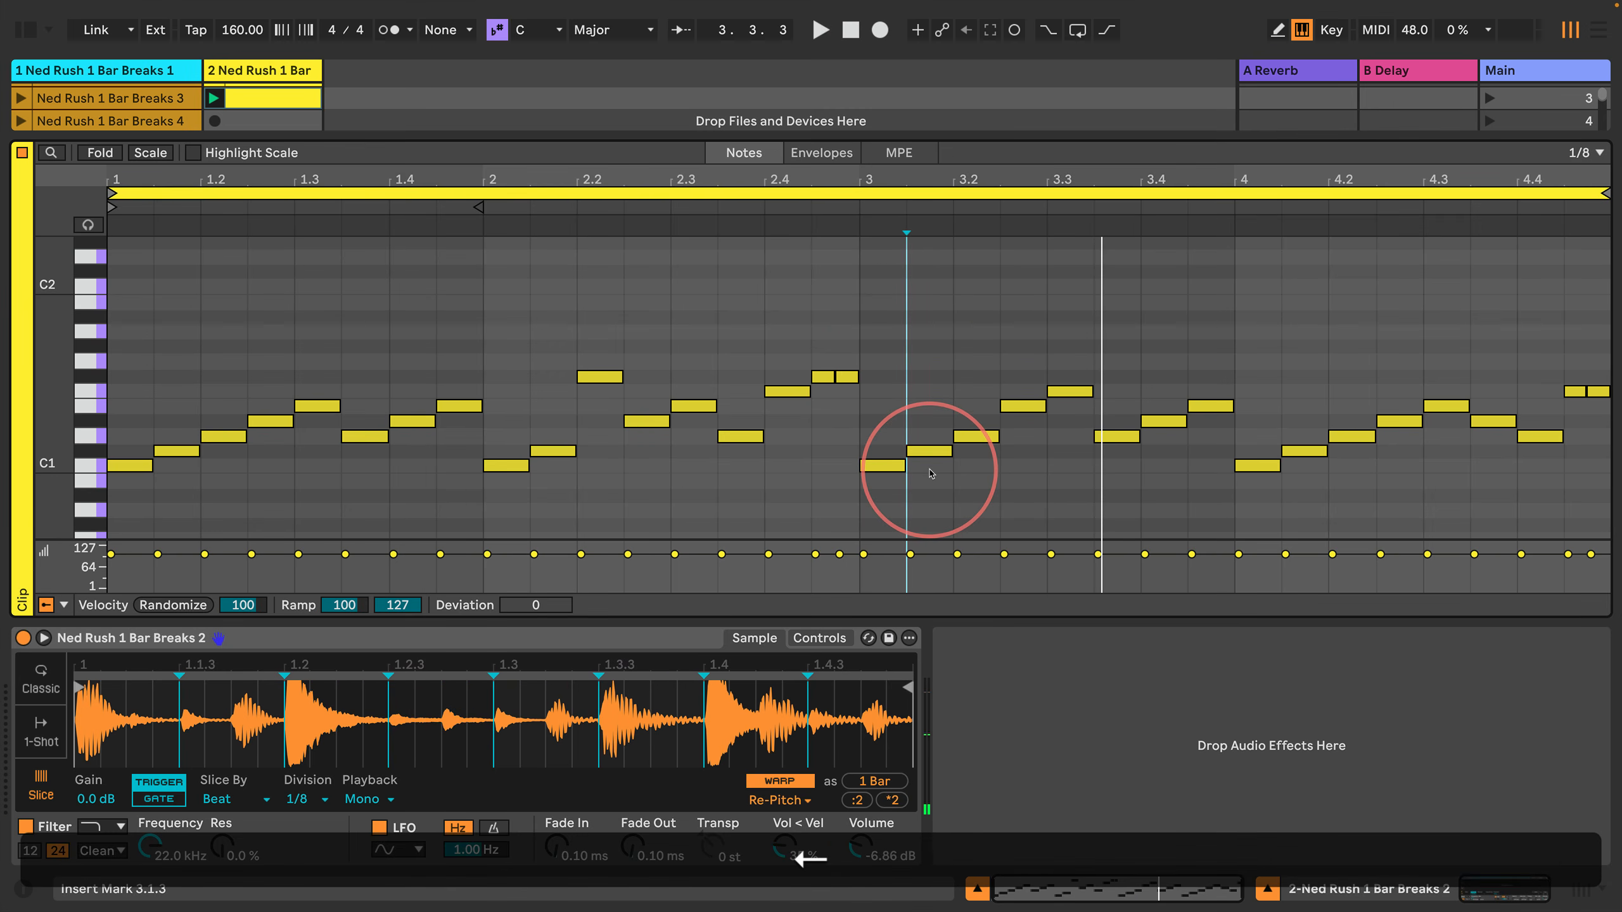
key("shift+Right")
key("Left")
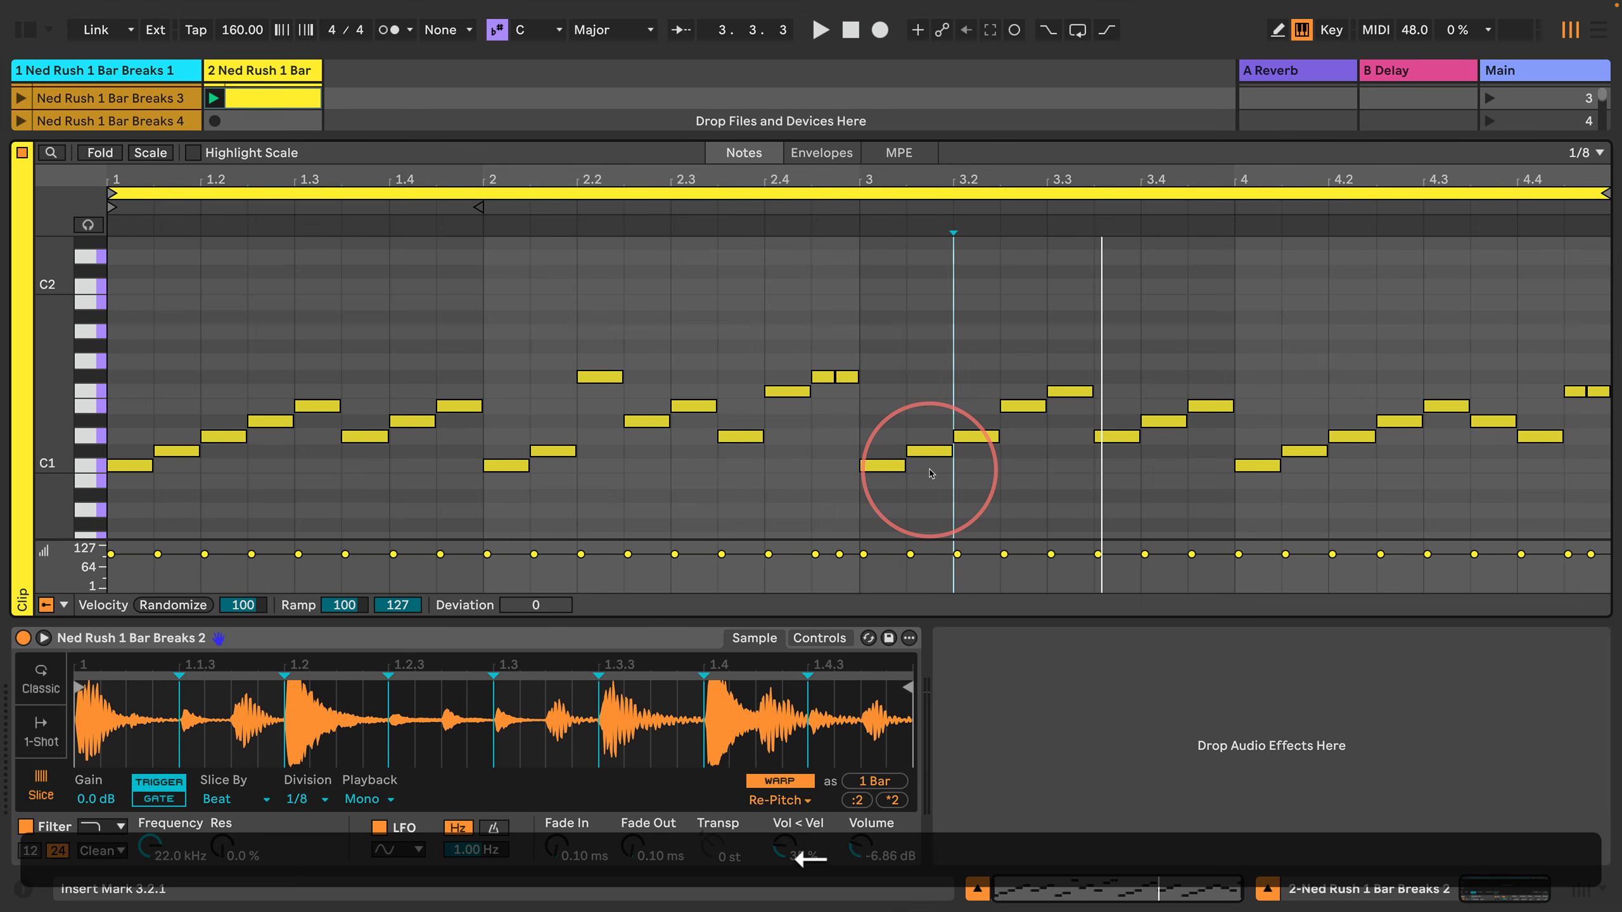
key("shift+Right")
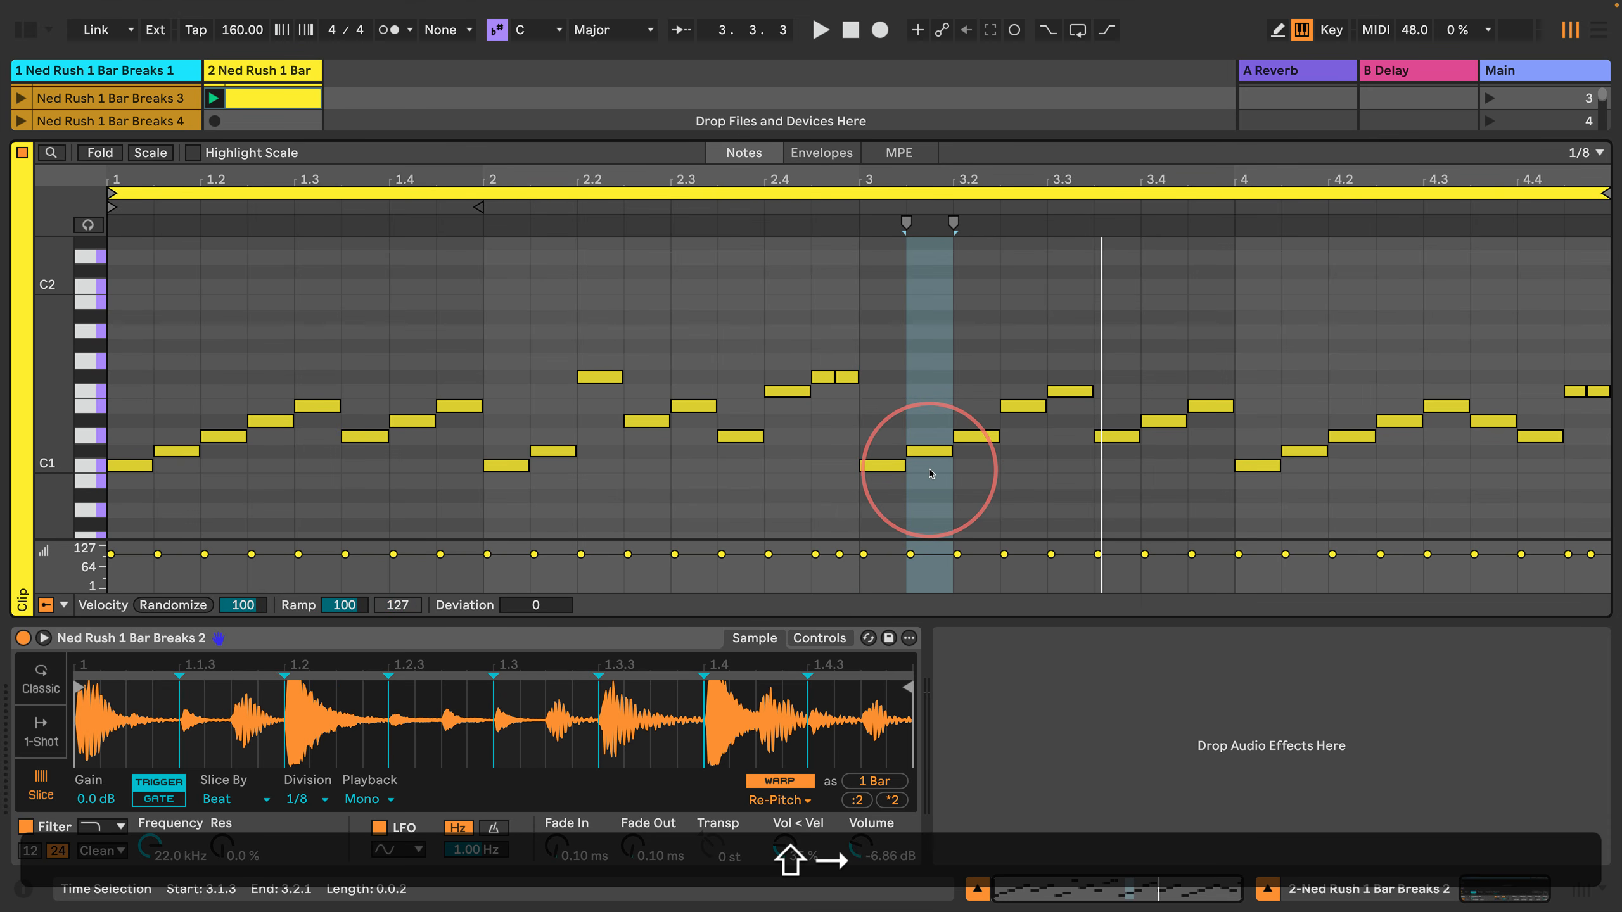
key("shift+Return")
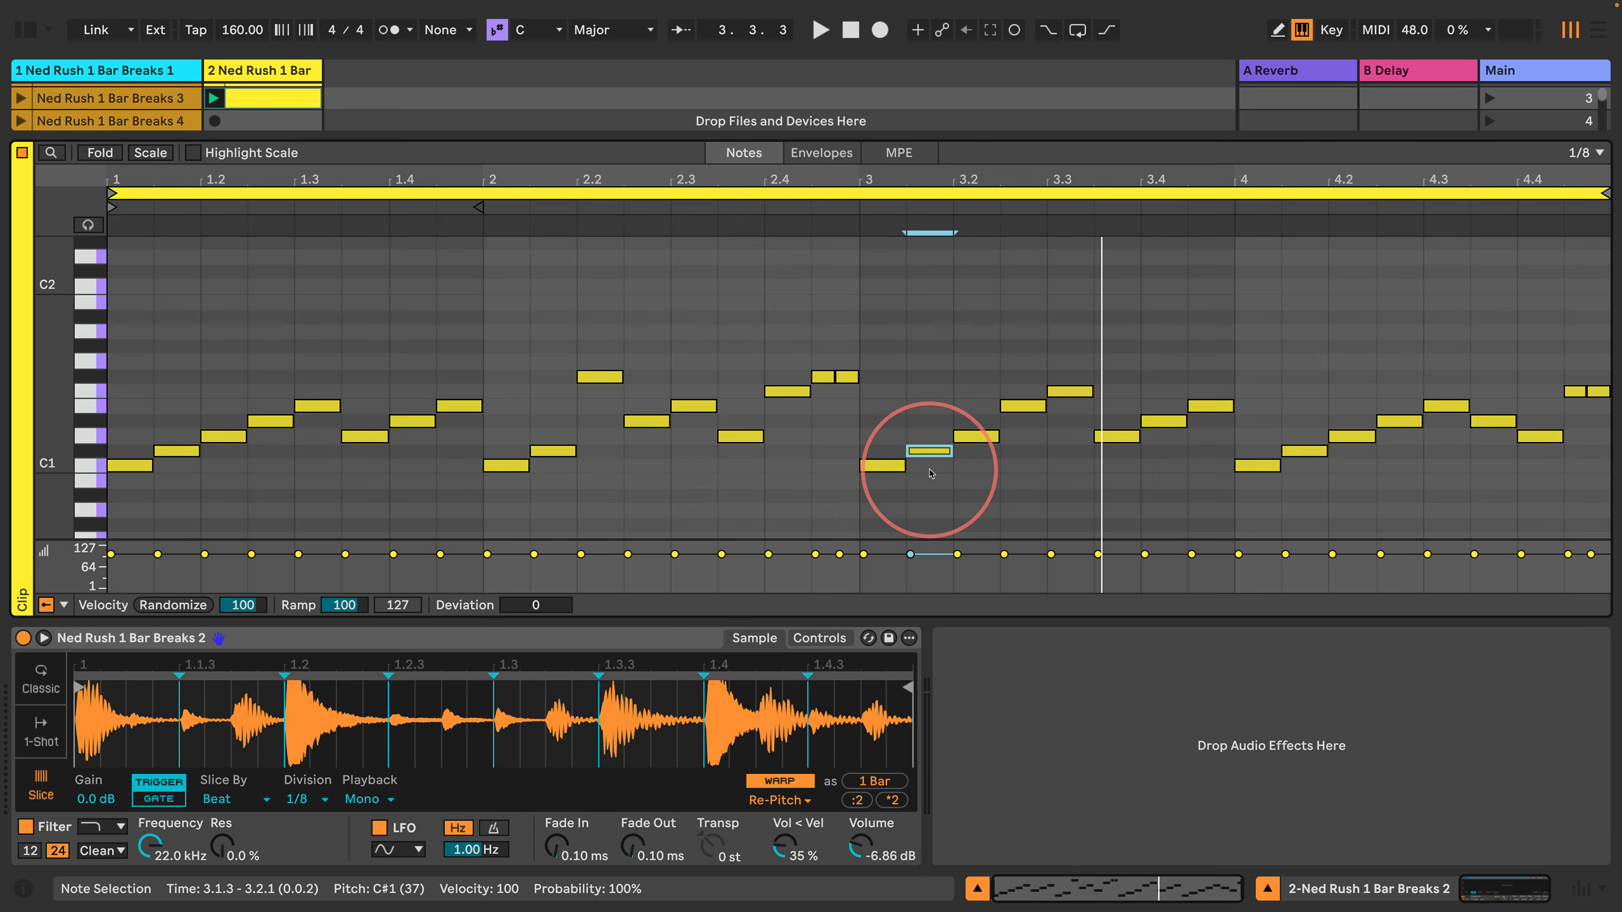
key("Up")
key("Up")
key("Up")
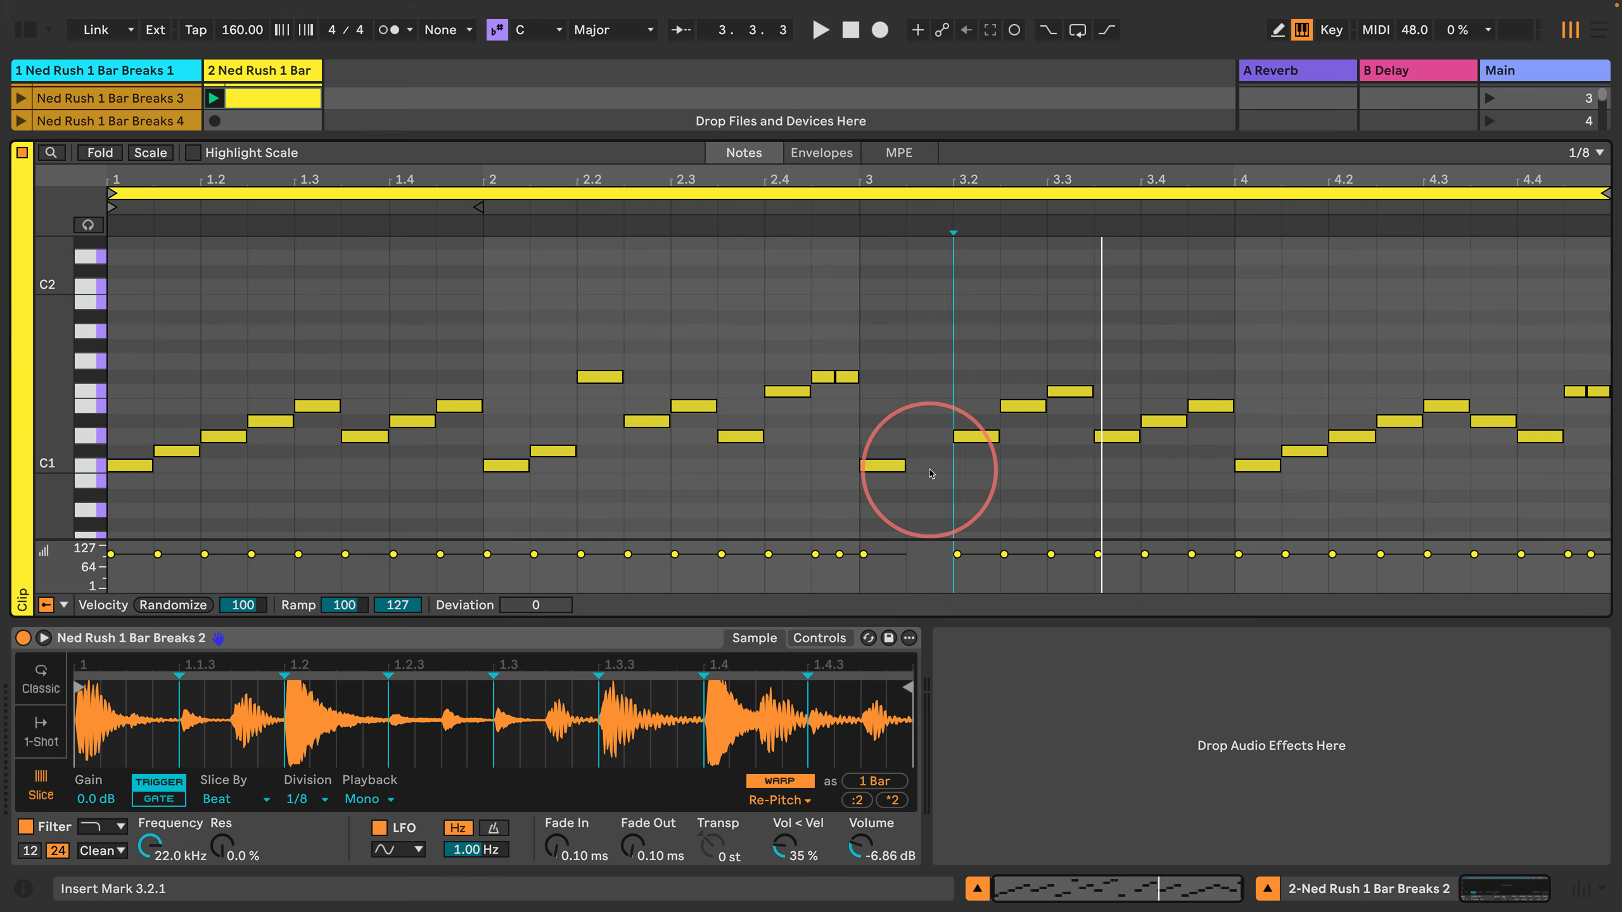
Step: Delete the D1 note at 3.2.1 and insert a 1/4-long D1 note in its place
key("shift+Right")
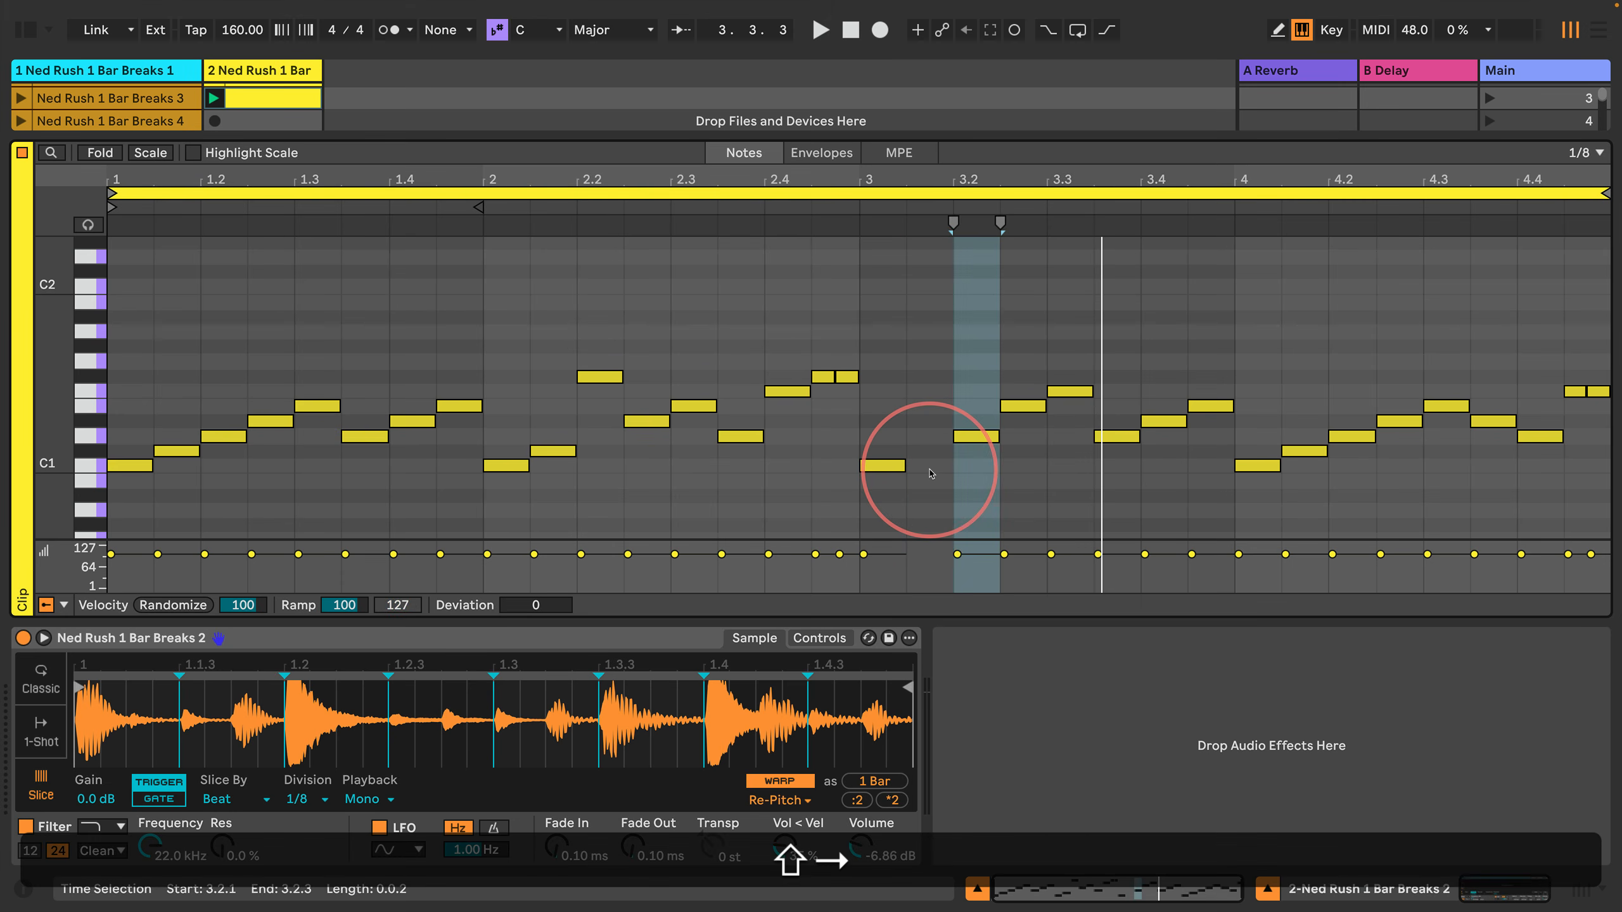
key("shift+BackSpace")
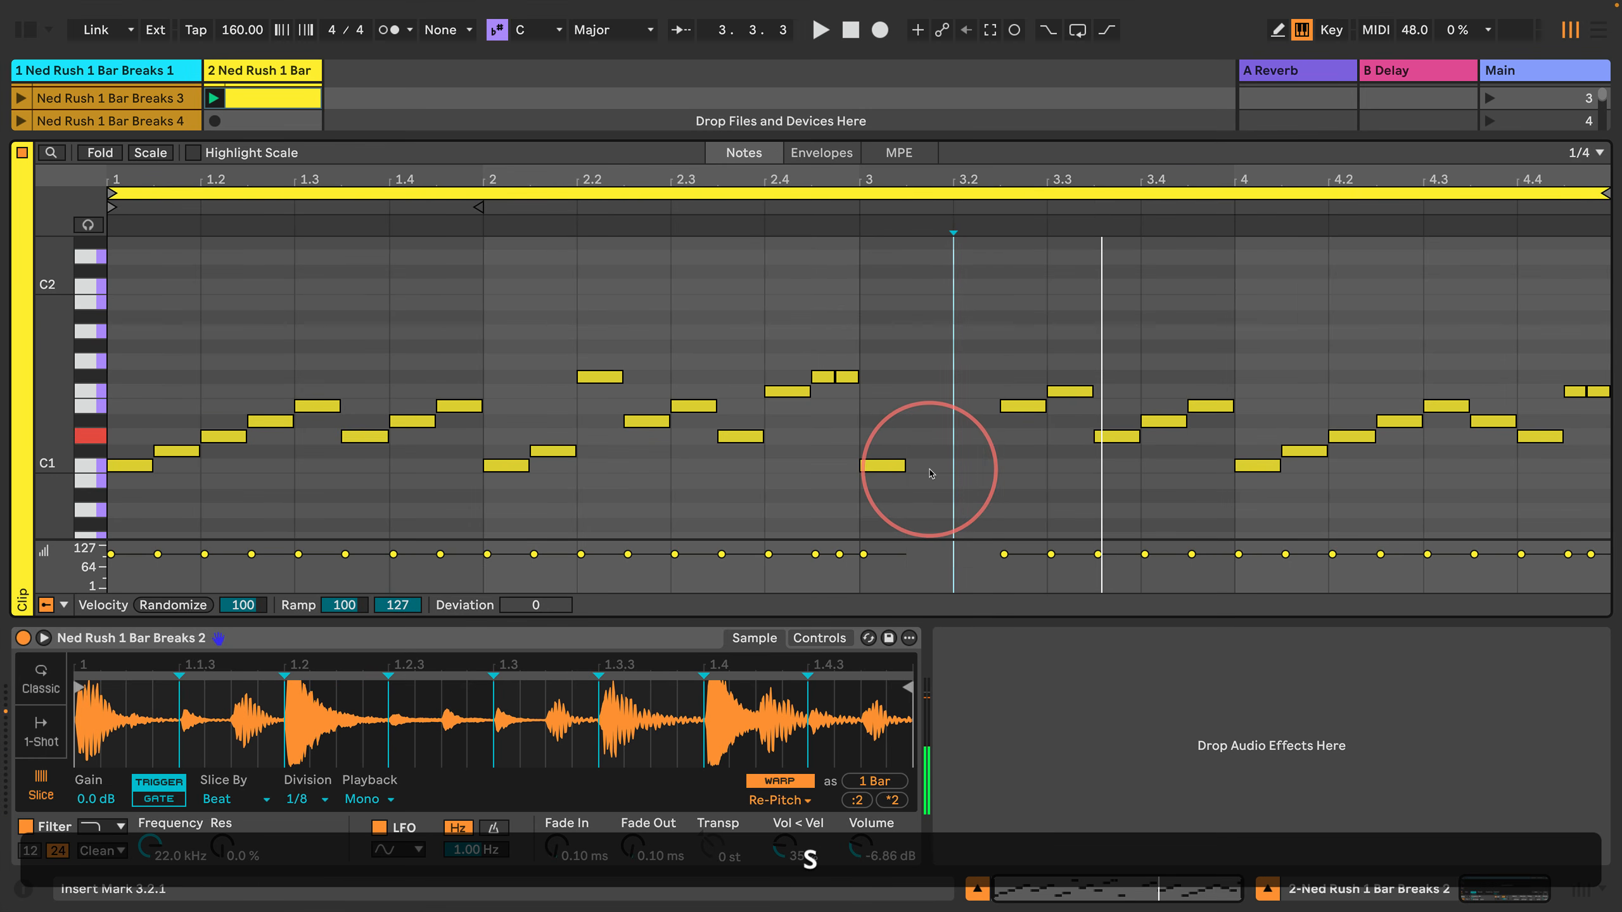
key("s")
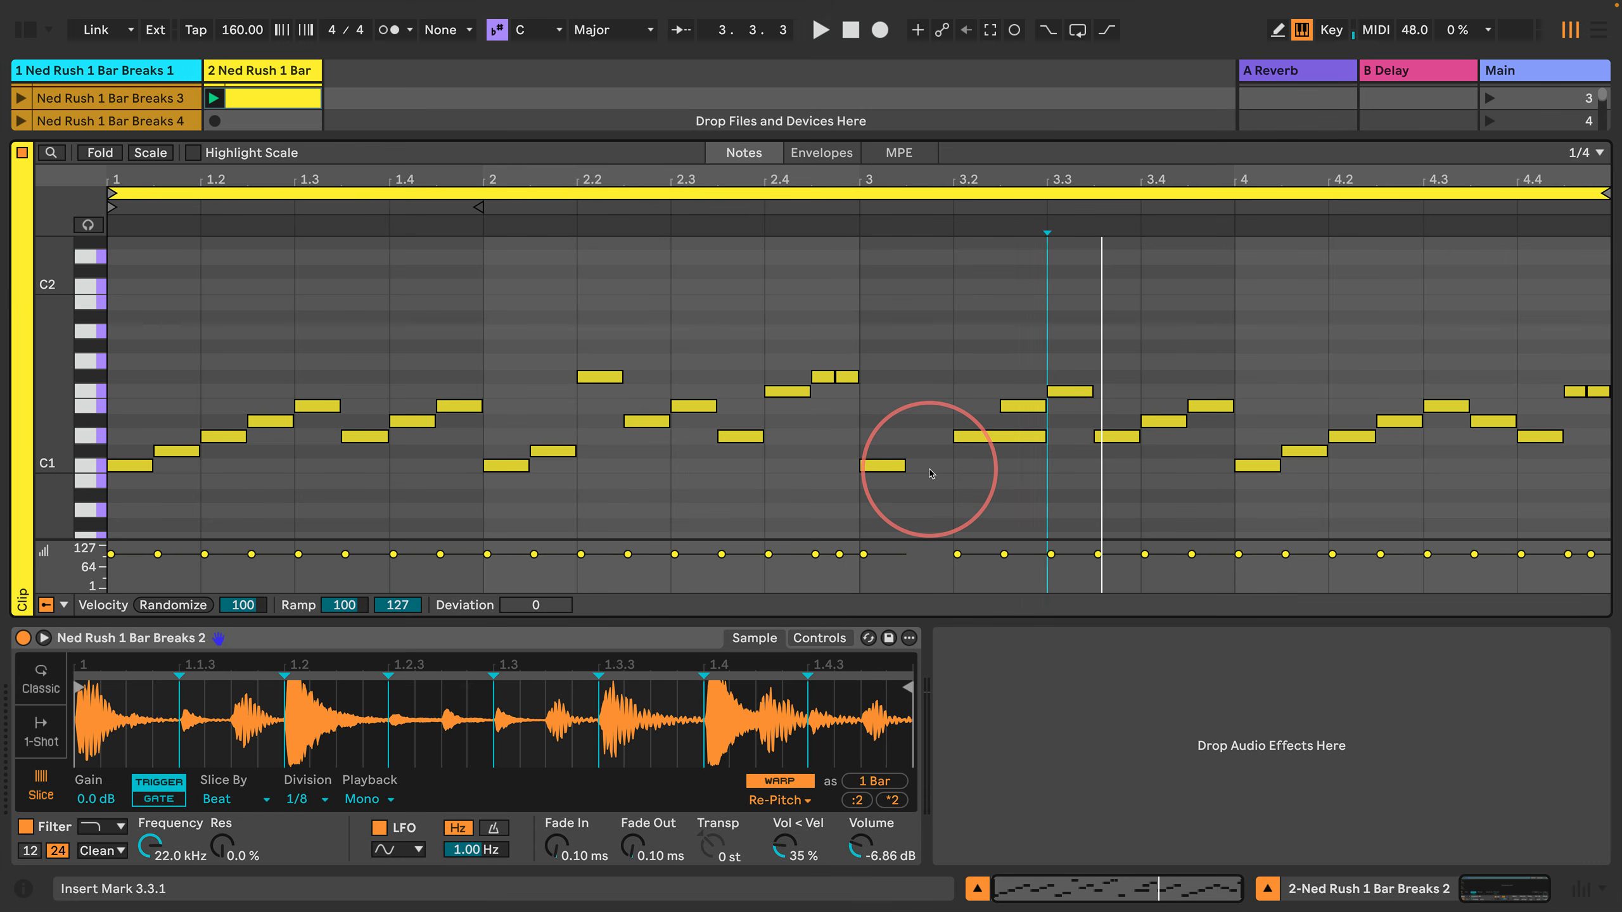
Step: Shift the 1/4-long D1 note one 1/8 grid step earlier to 3.1.3 and refine the grid to 1/32
key("super+1")
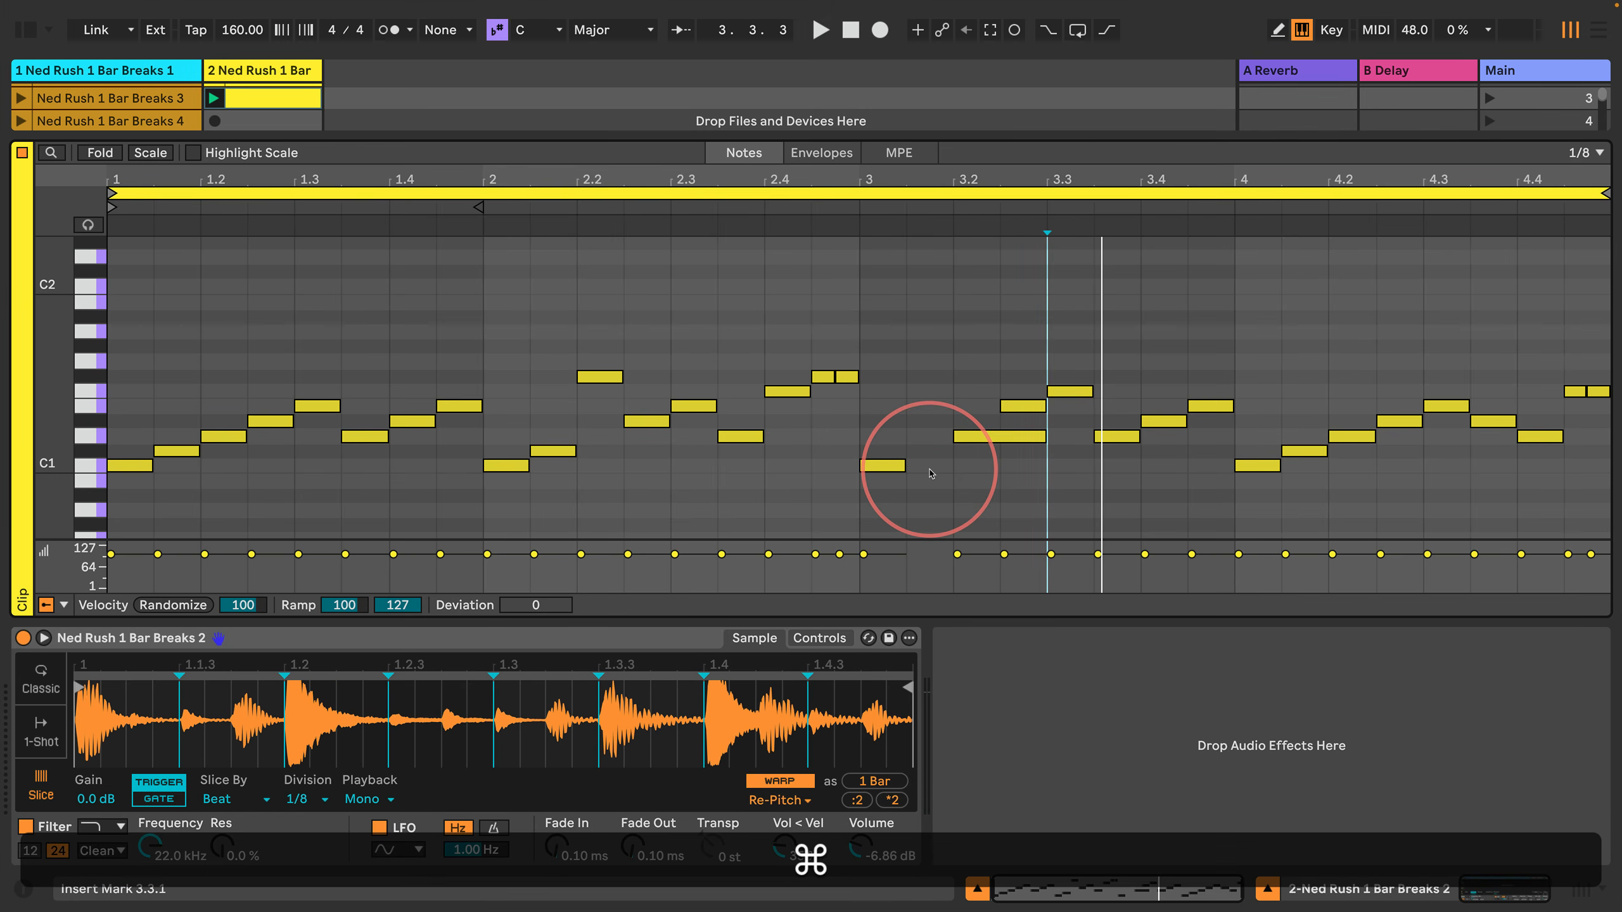
key("shift+Left")
key("shift+Left")
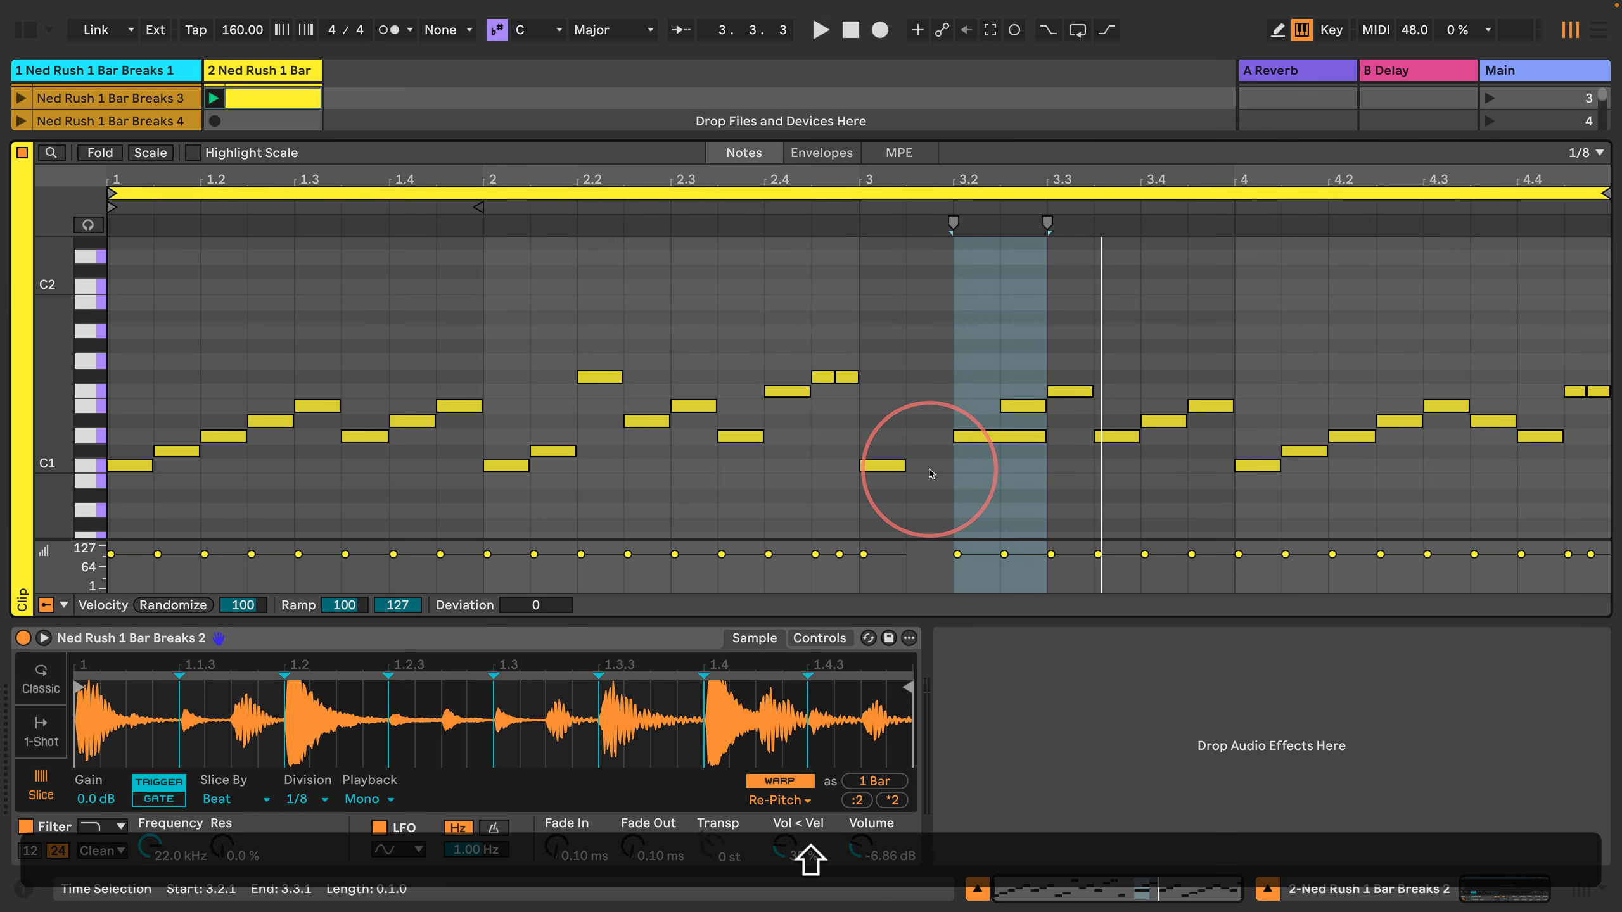
key("Left")
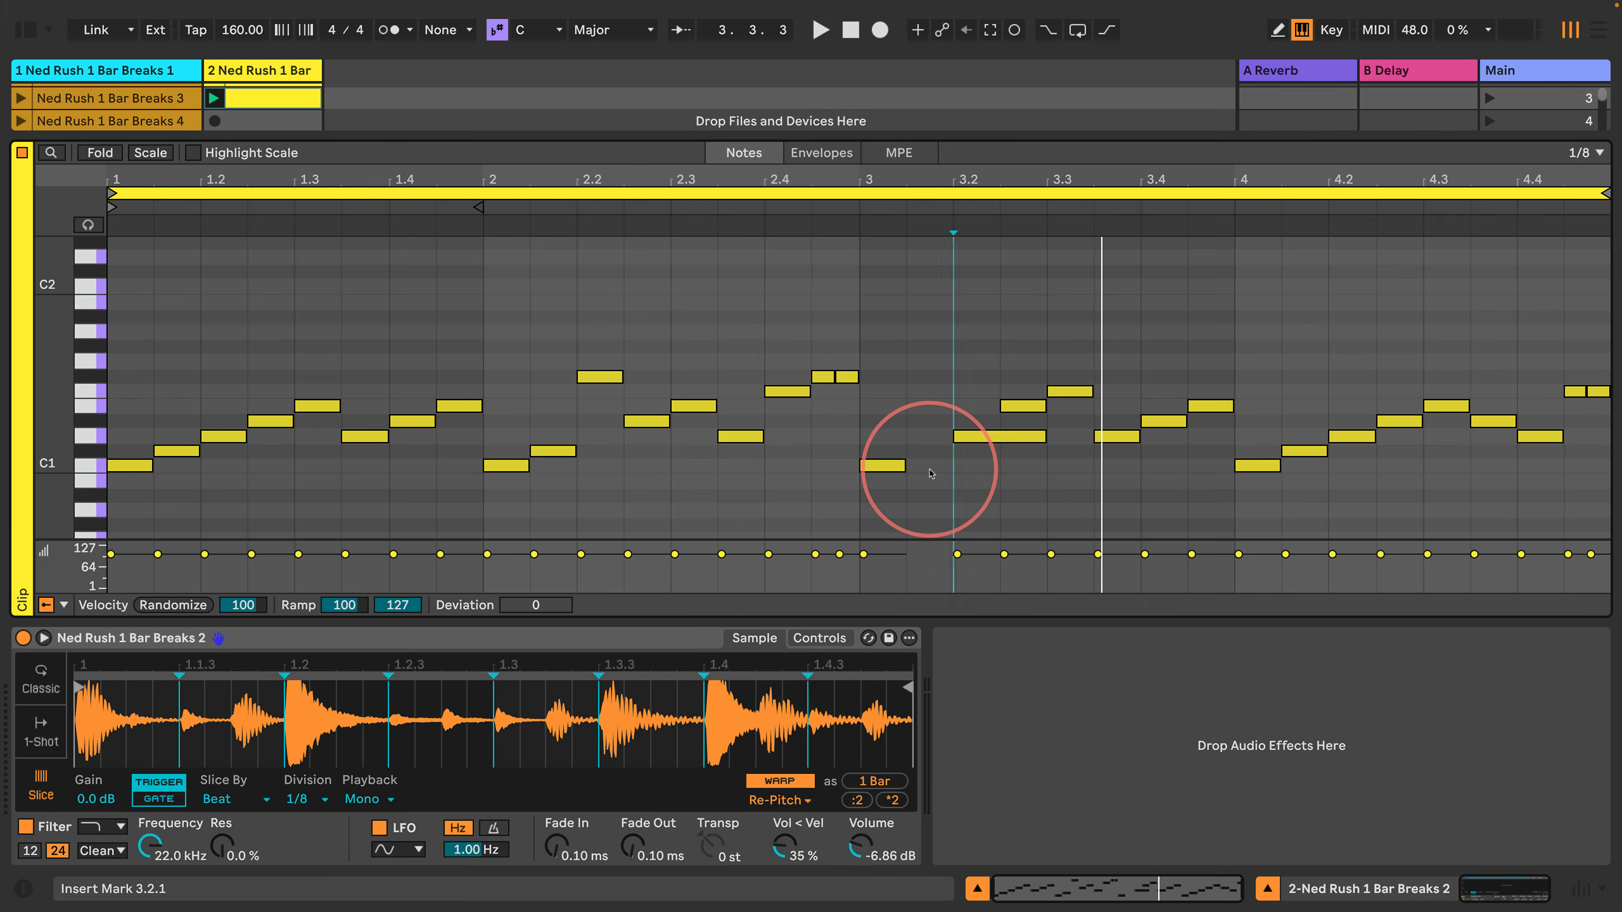
key("shift")
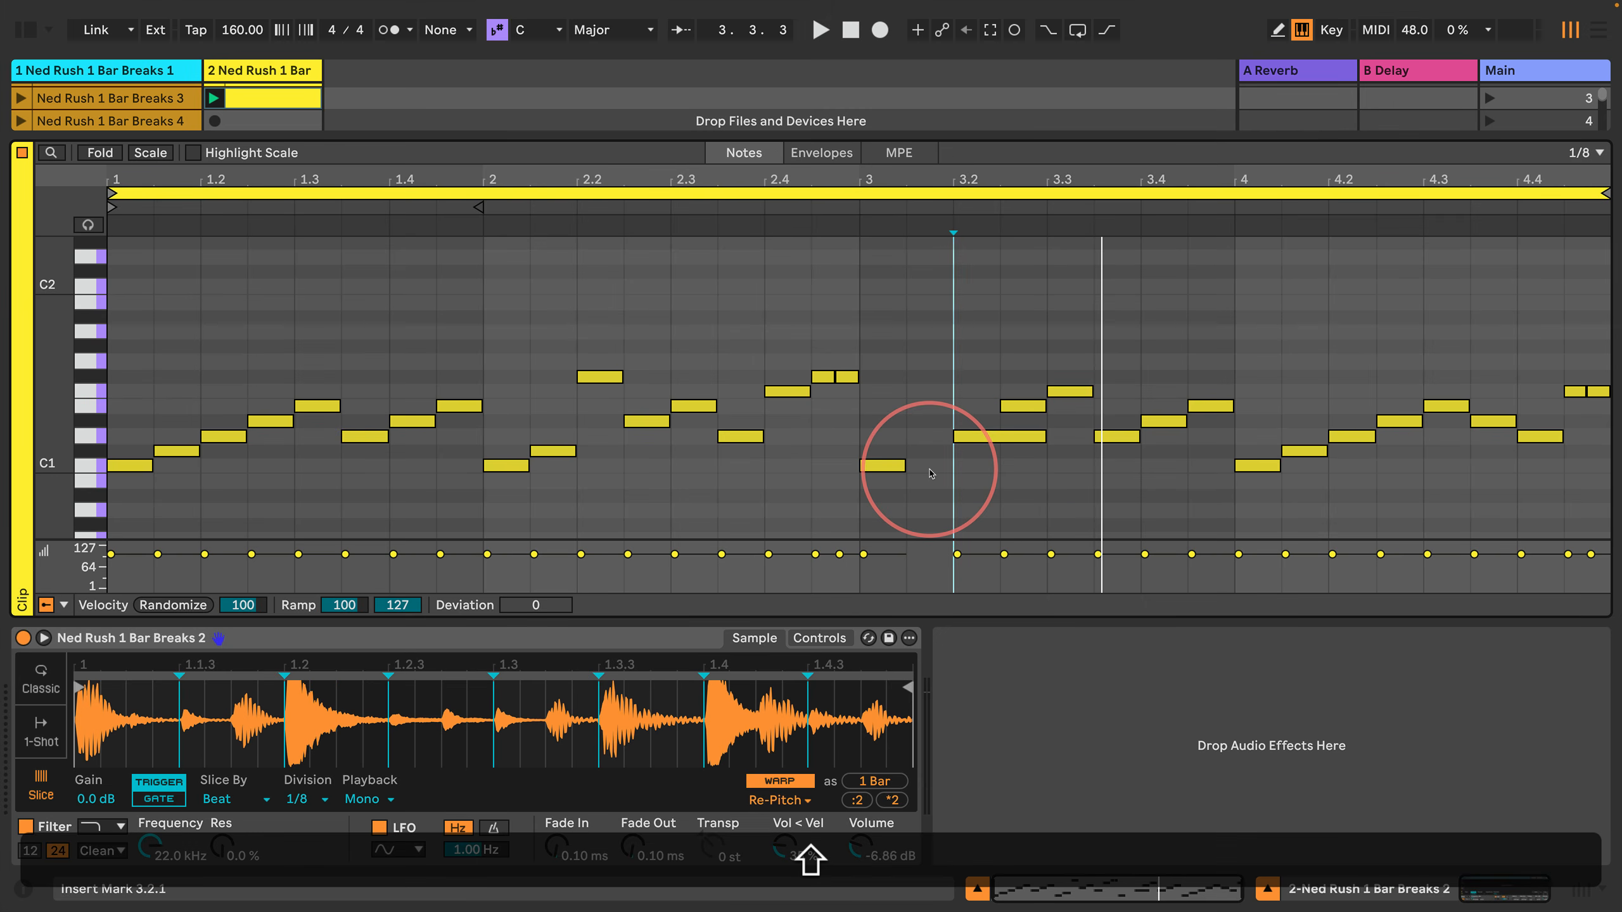
key("shift+Right")
key("shift+Return")
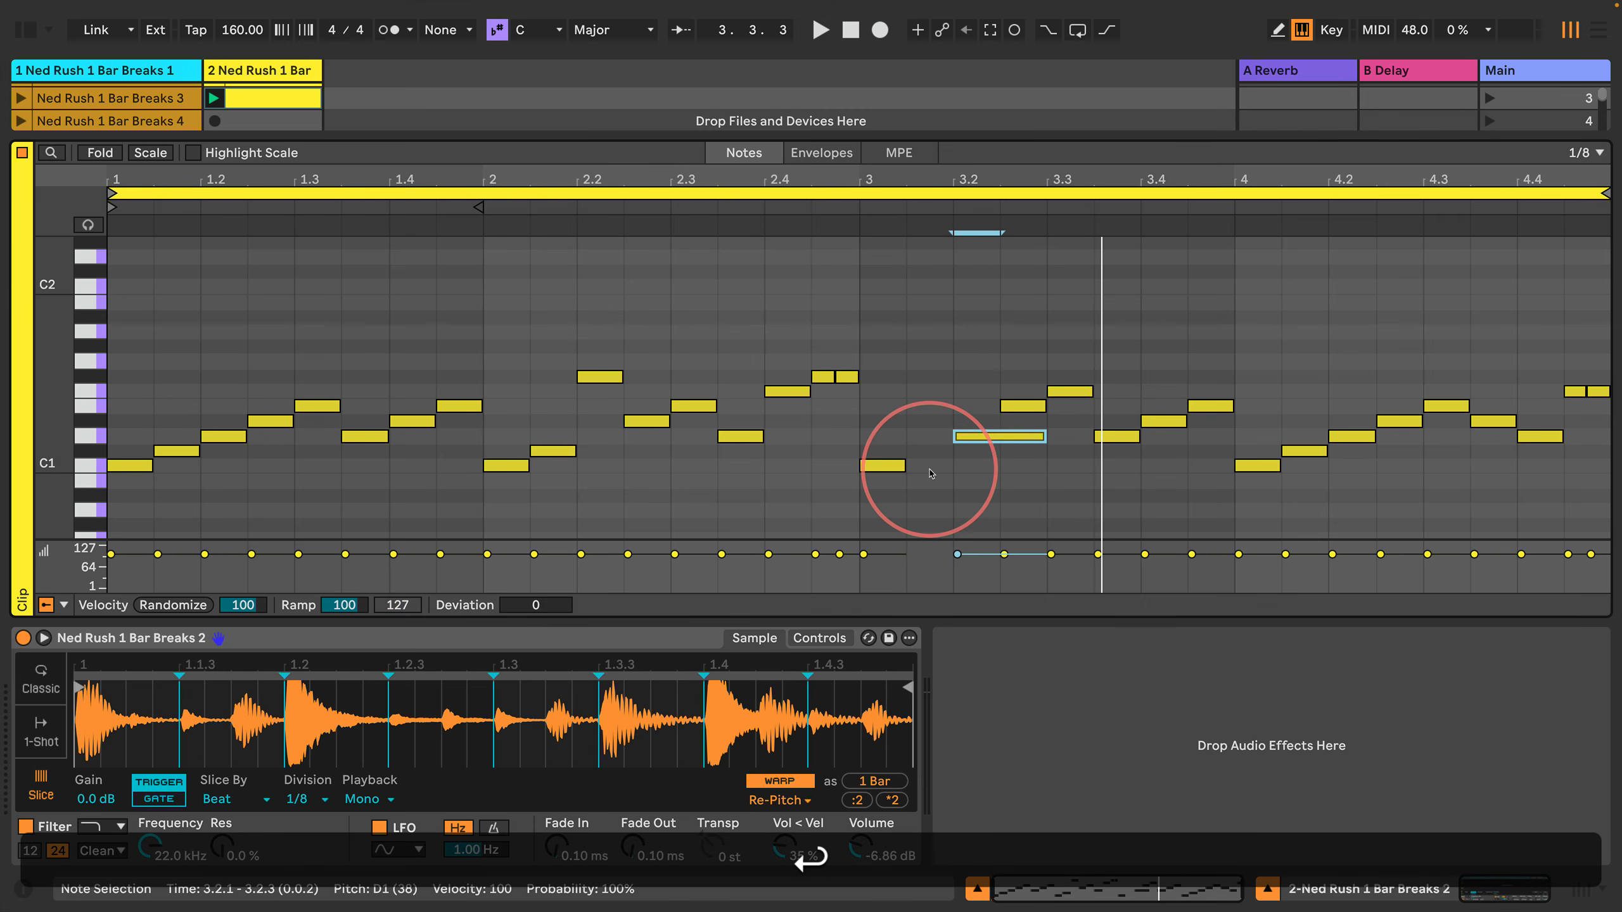
key("Left")
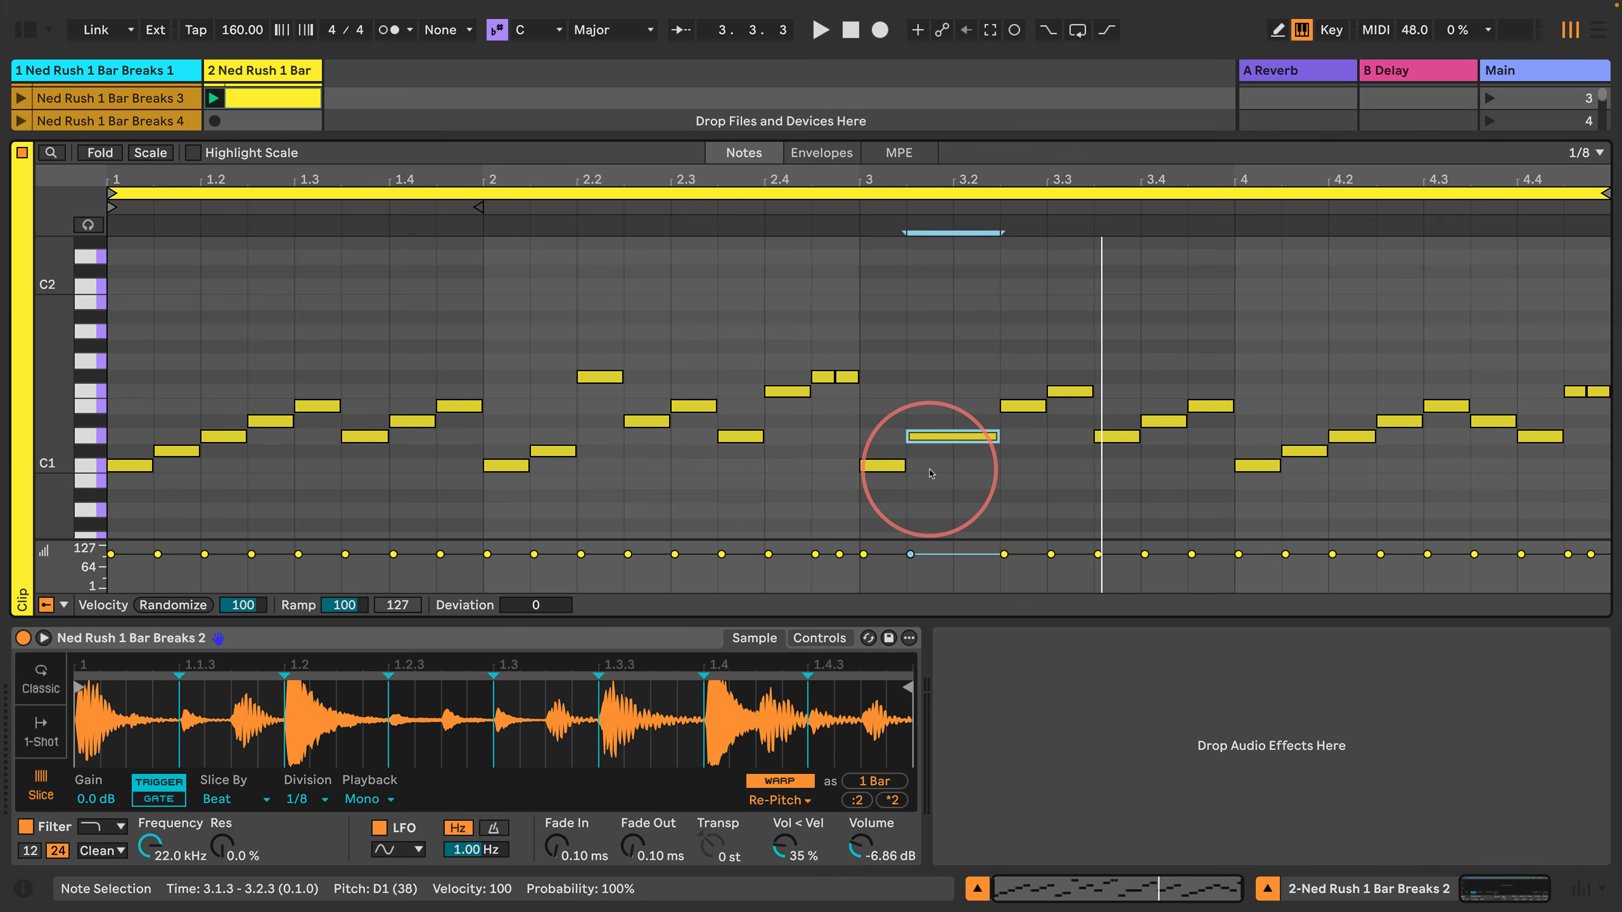
key("super+1")
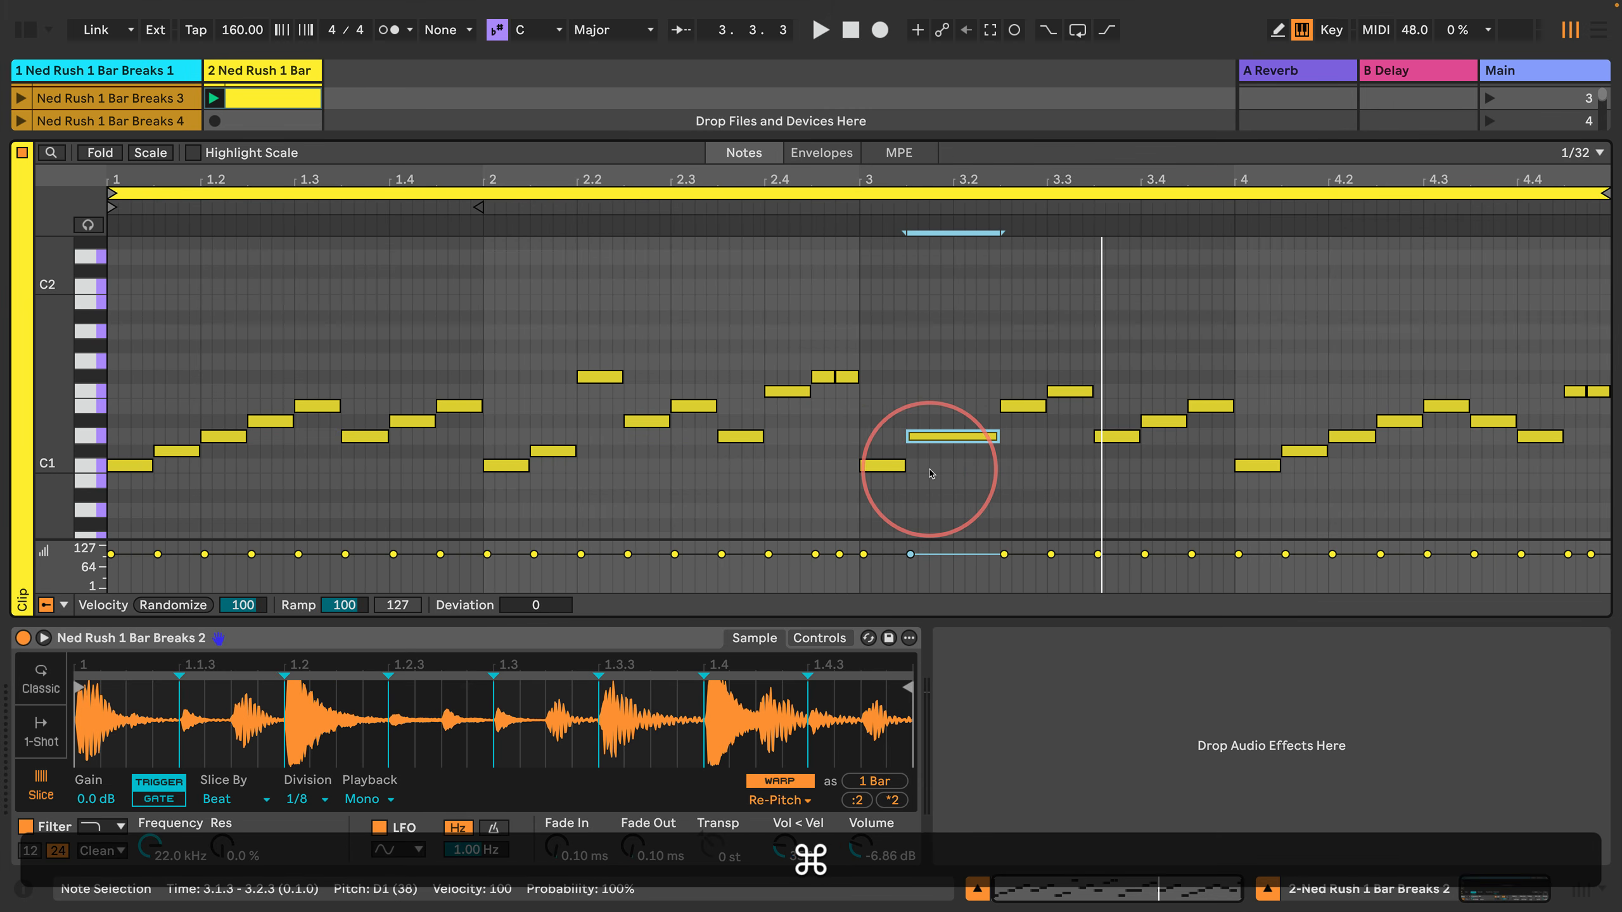
Step: Split the 1/4-long D1 note at 3.1.3 into 1/32 notes, ramp their velocities from 1 to 100, and audition the clip
key("super+e")
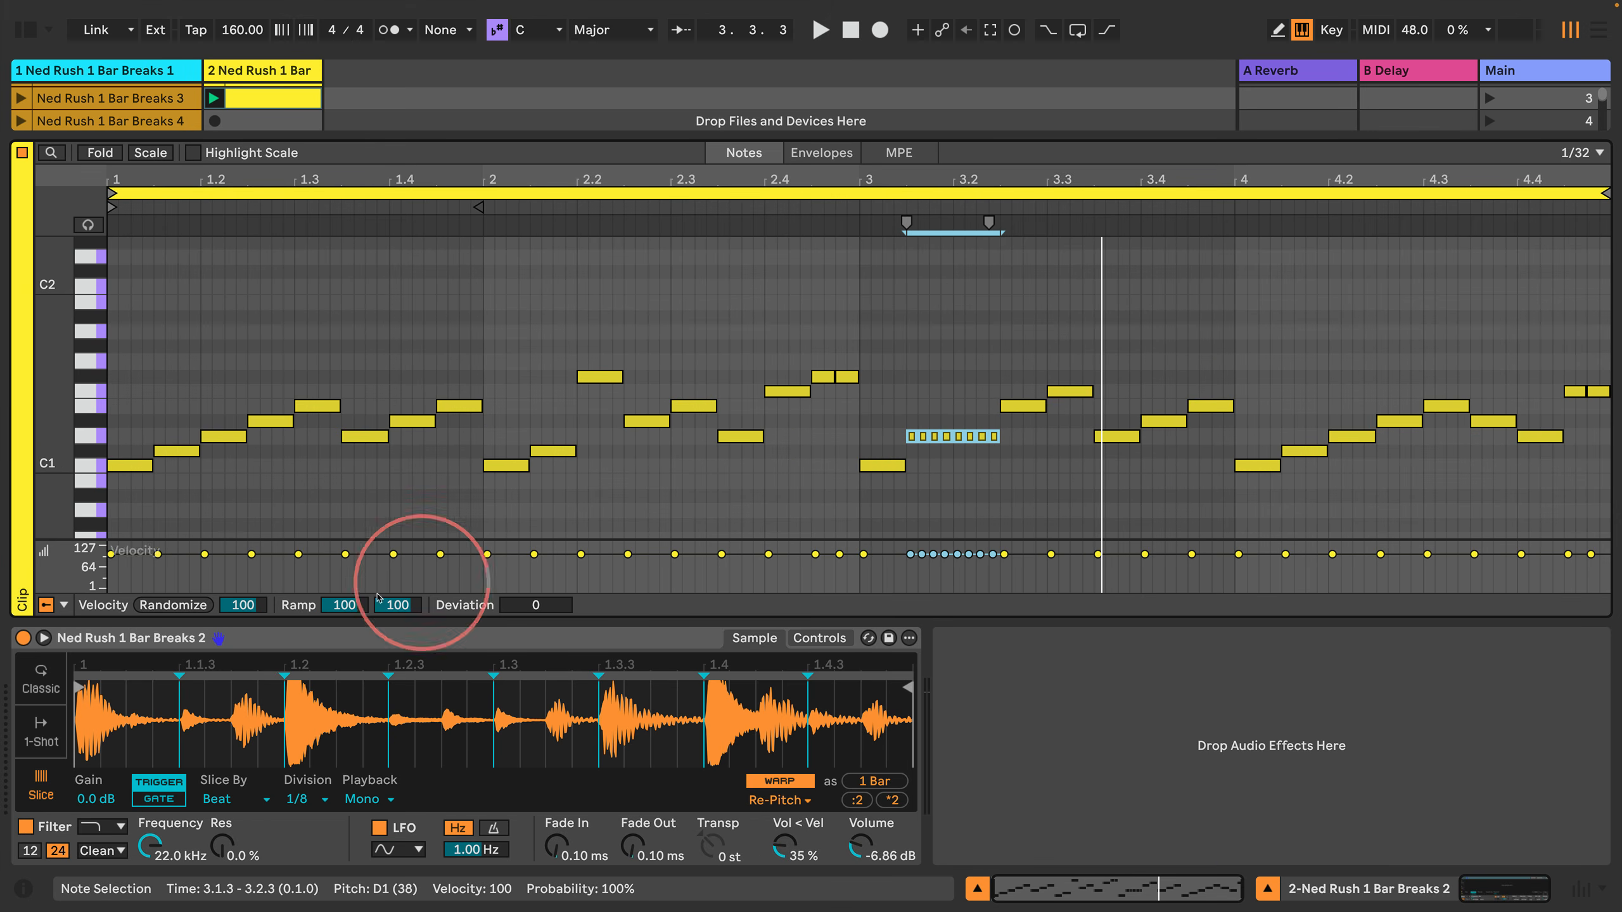
left_click_drag(346, 607, 345, 605)
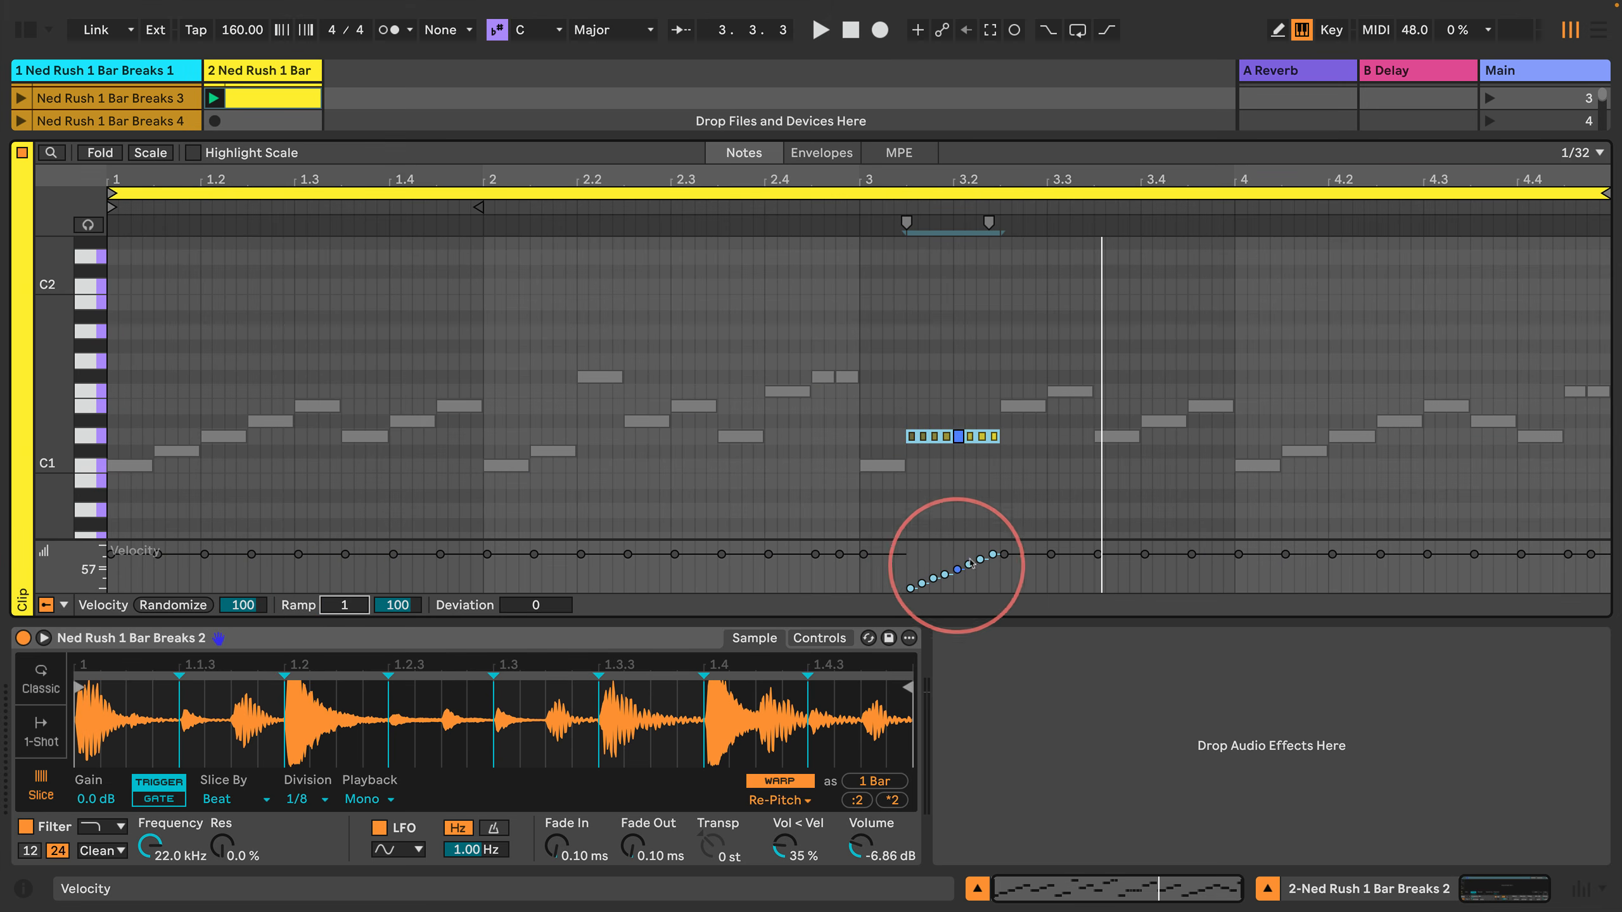
left_click(725, 328)
key("space")
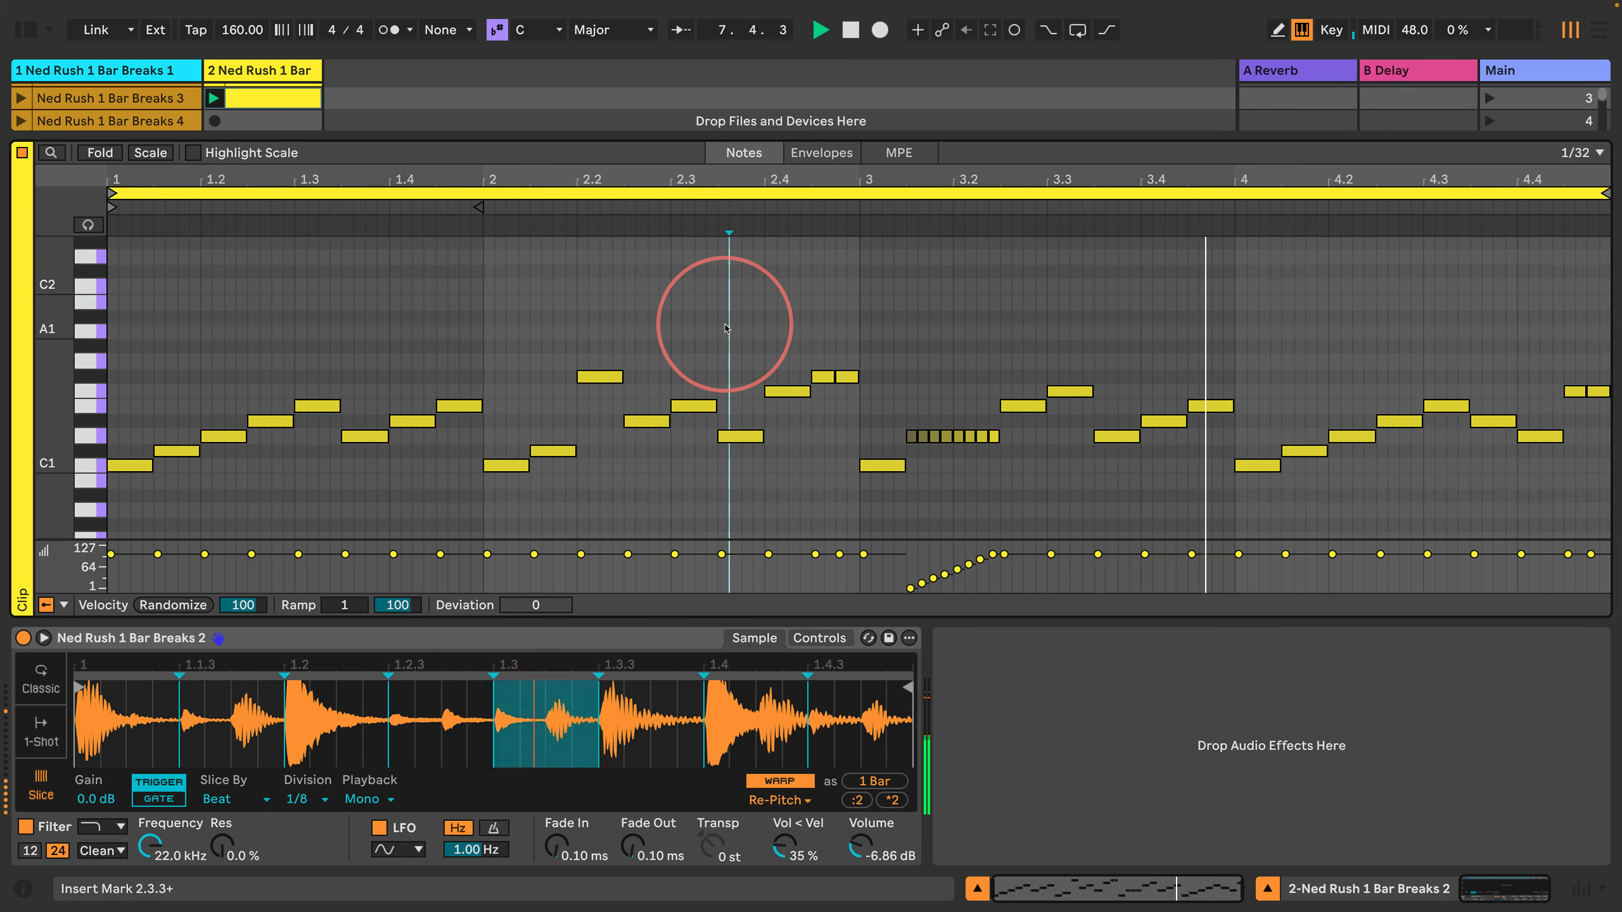
key("space")
Step: Try shifting the D1 roll from 3.1.3 one 1/8 step earlier to 3.1.1, and move it back
key("super+2")
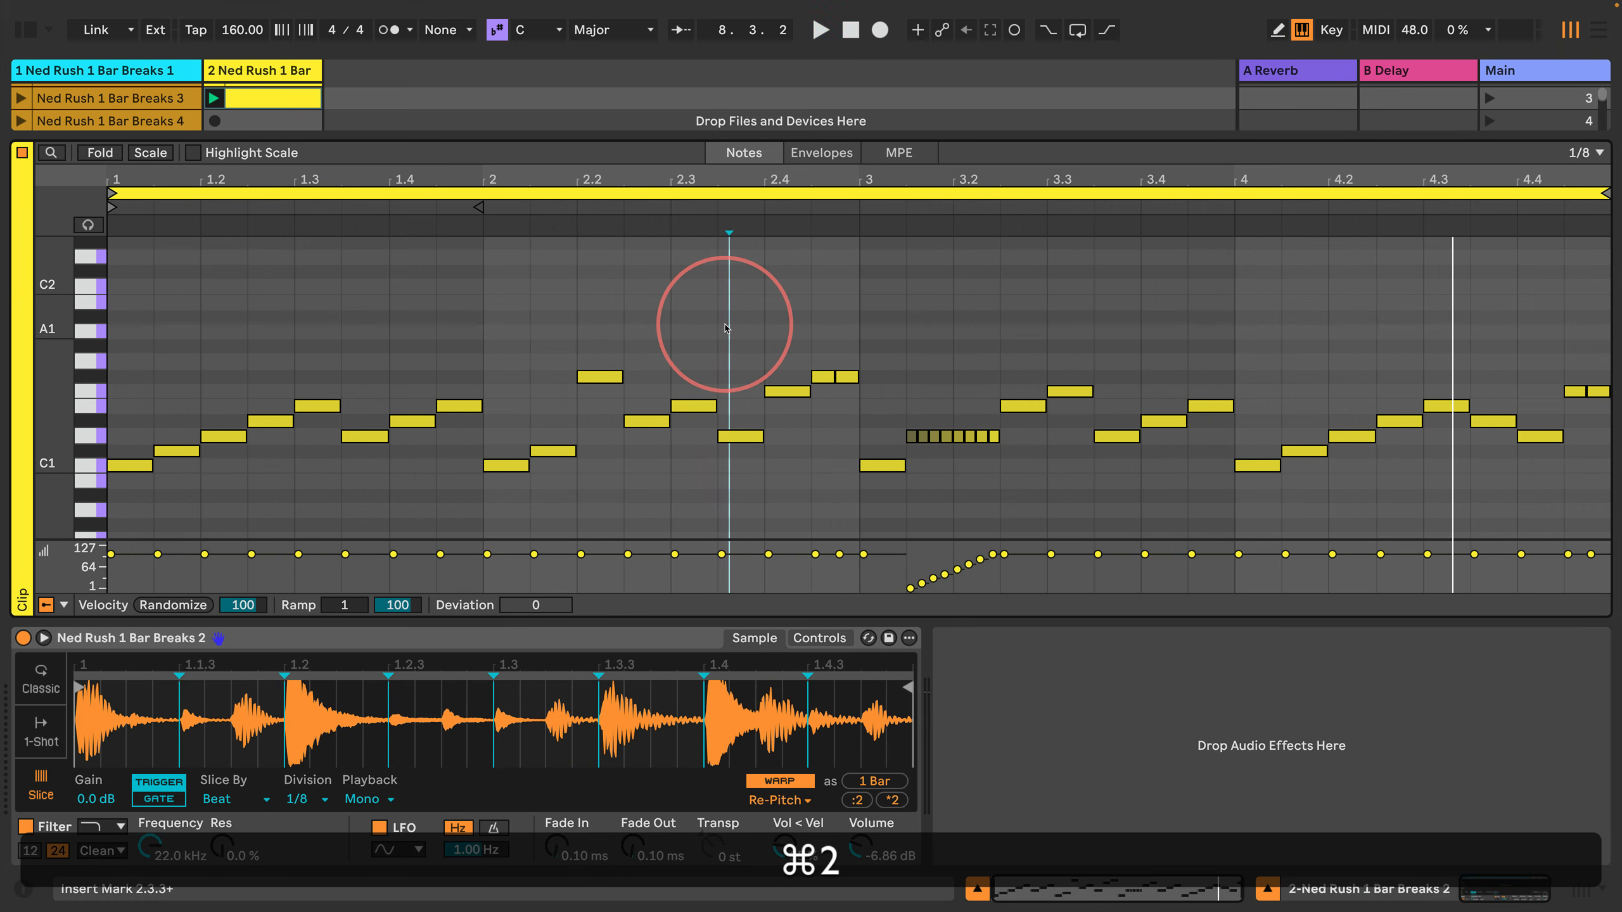
key("Right")
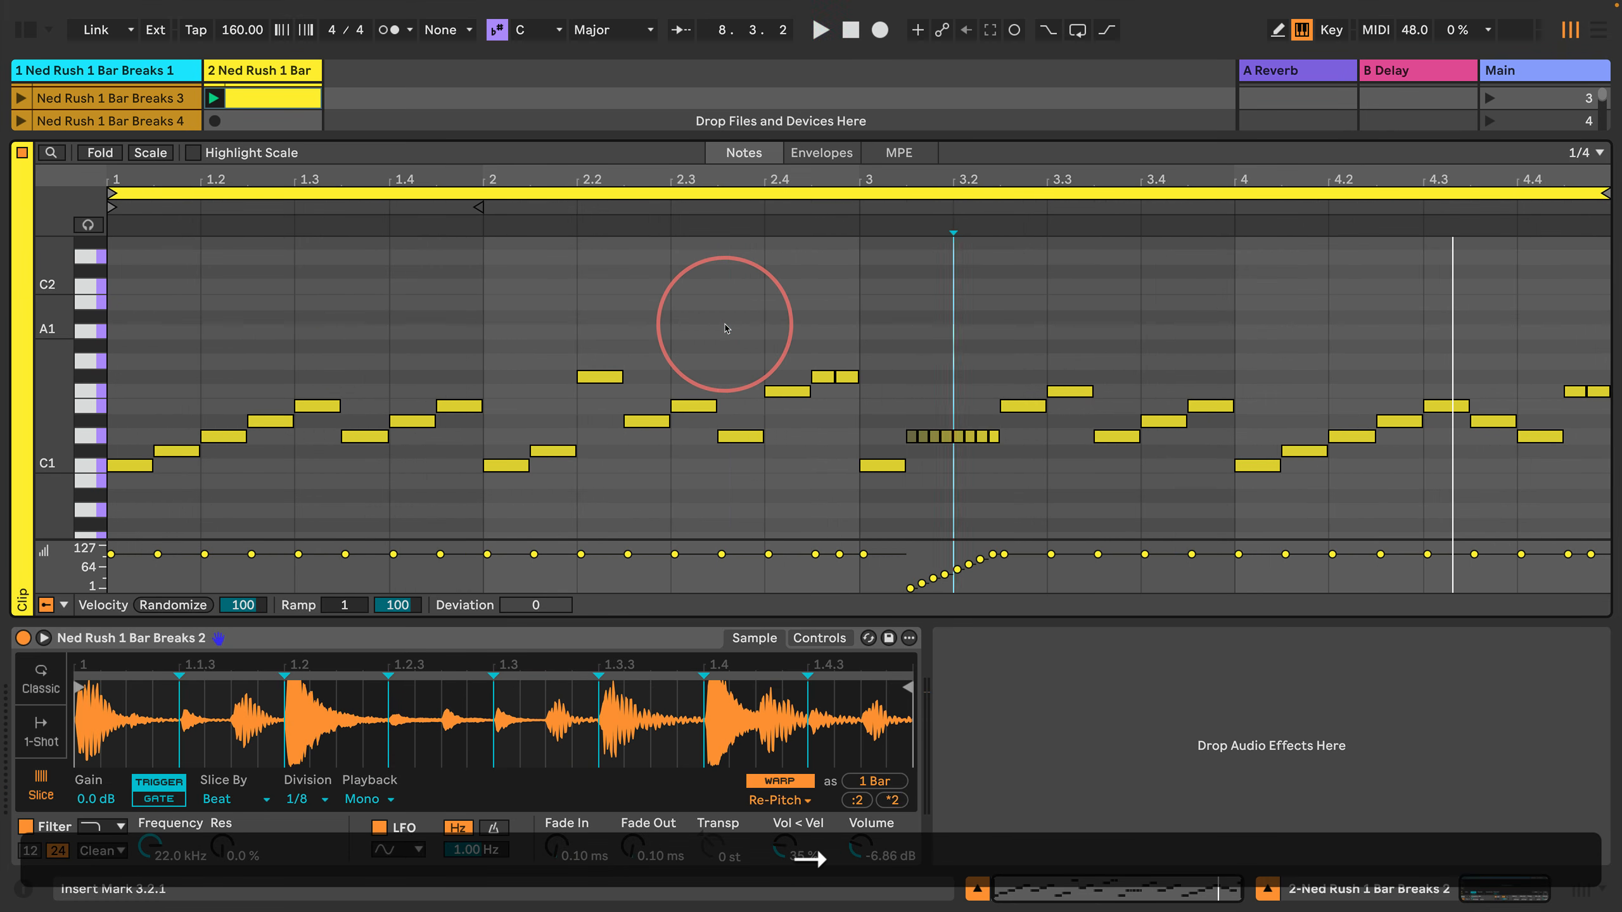
key("super+Left")
key("shift+Right")
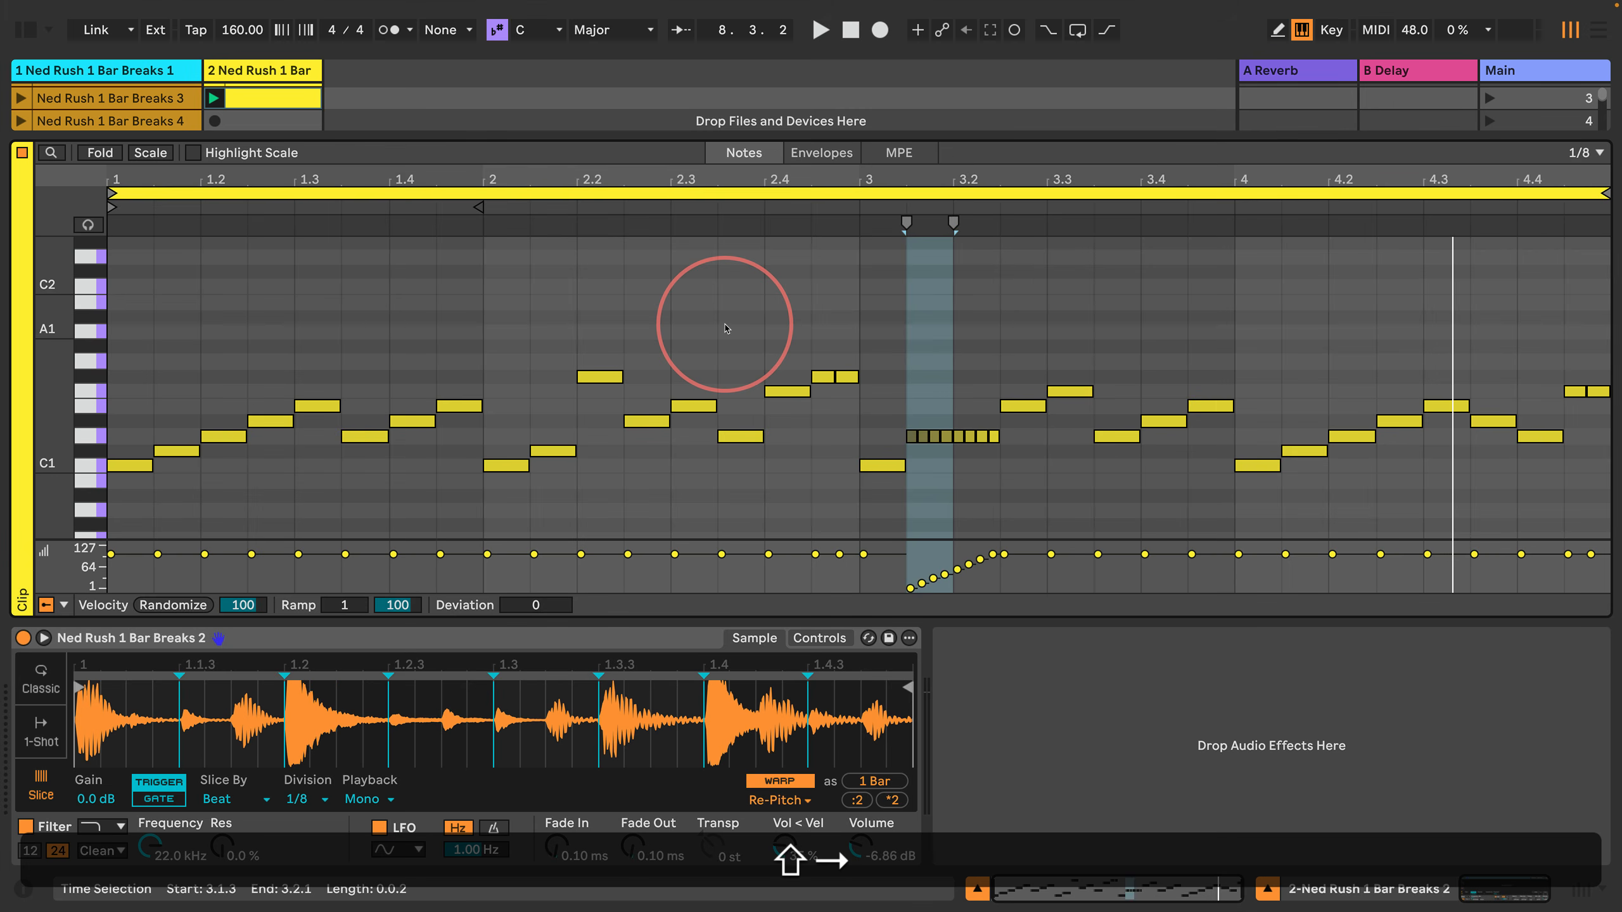
key("shift+Right")
key("shift+Right")
key("shift+Left")
key("shift+Return")
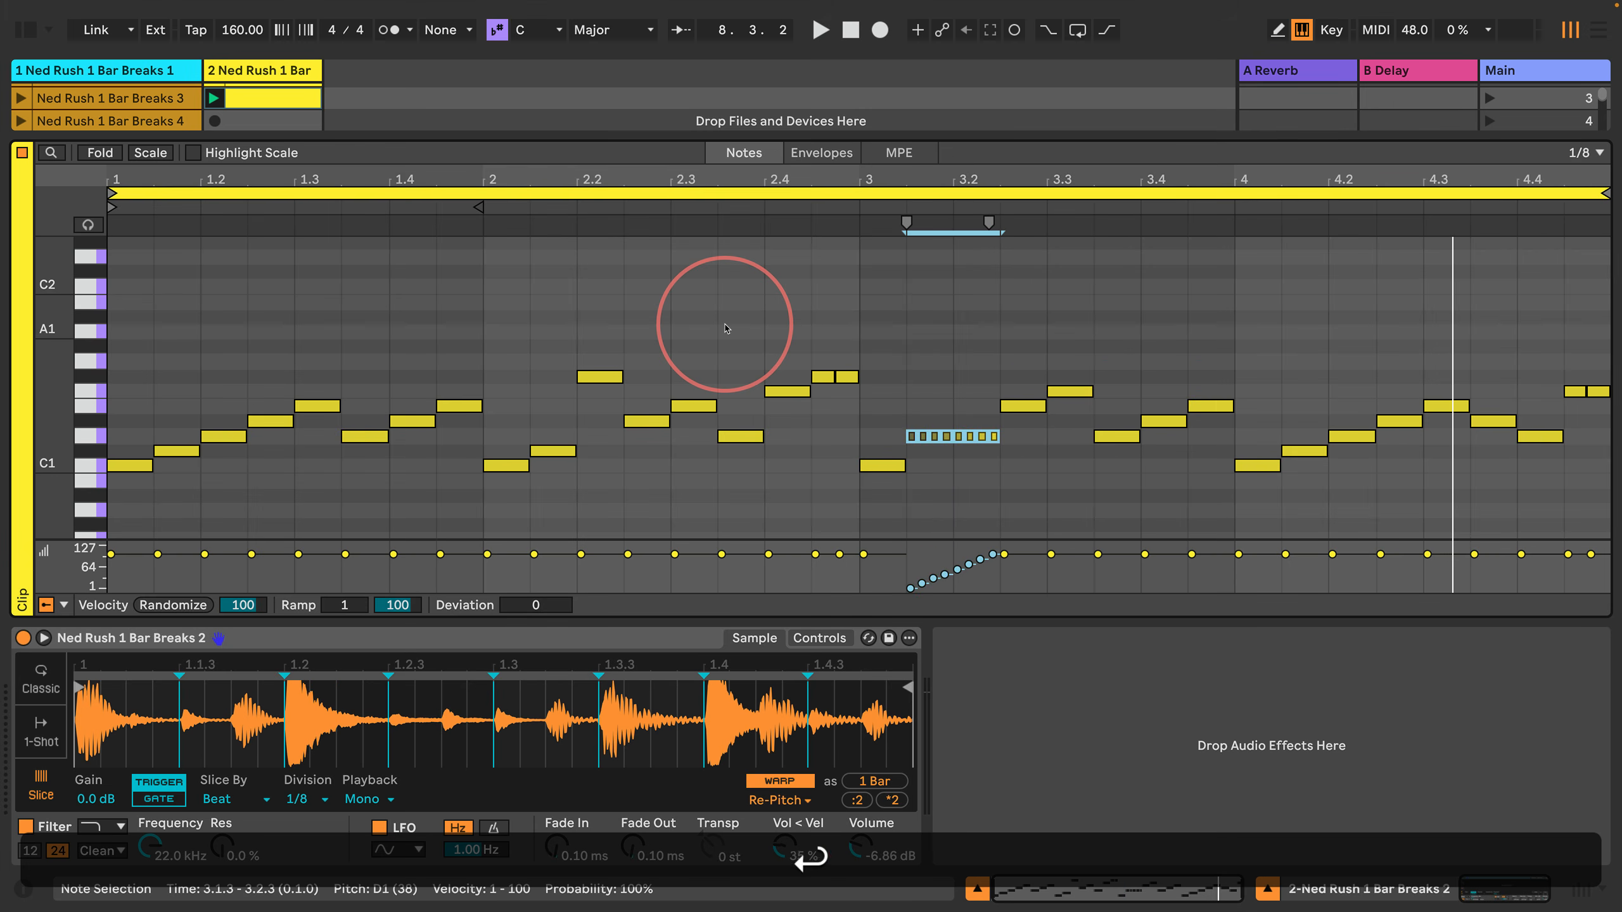
key("Left")
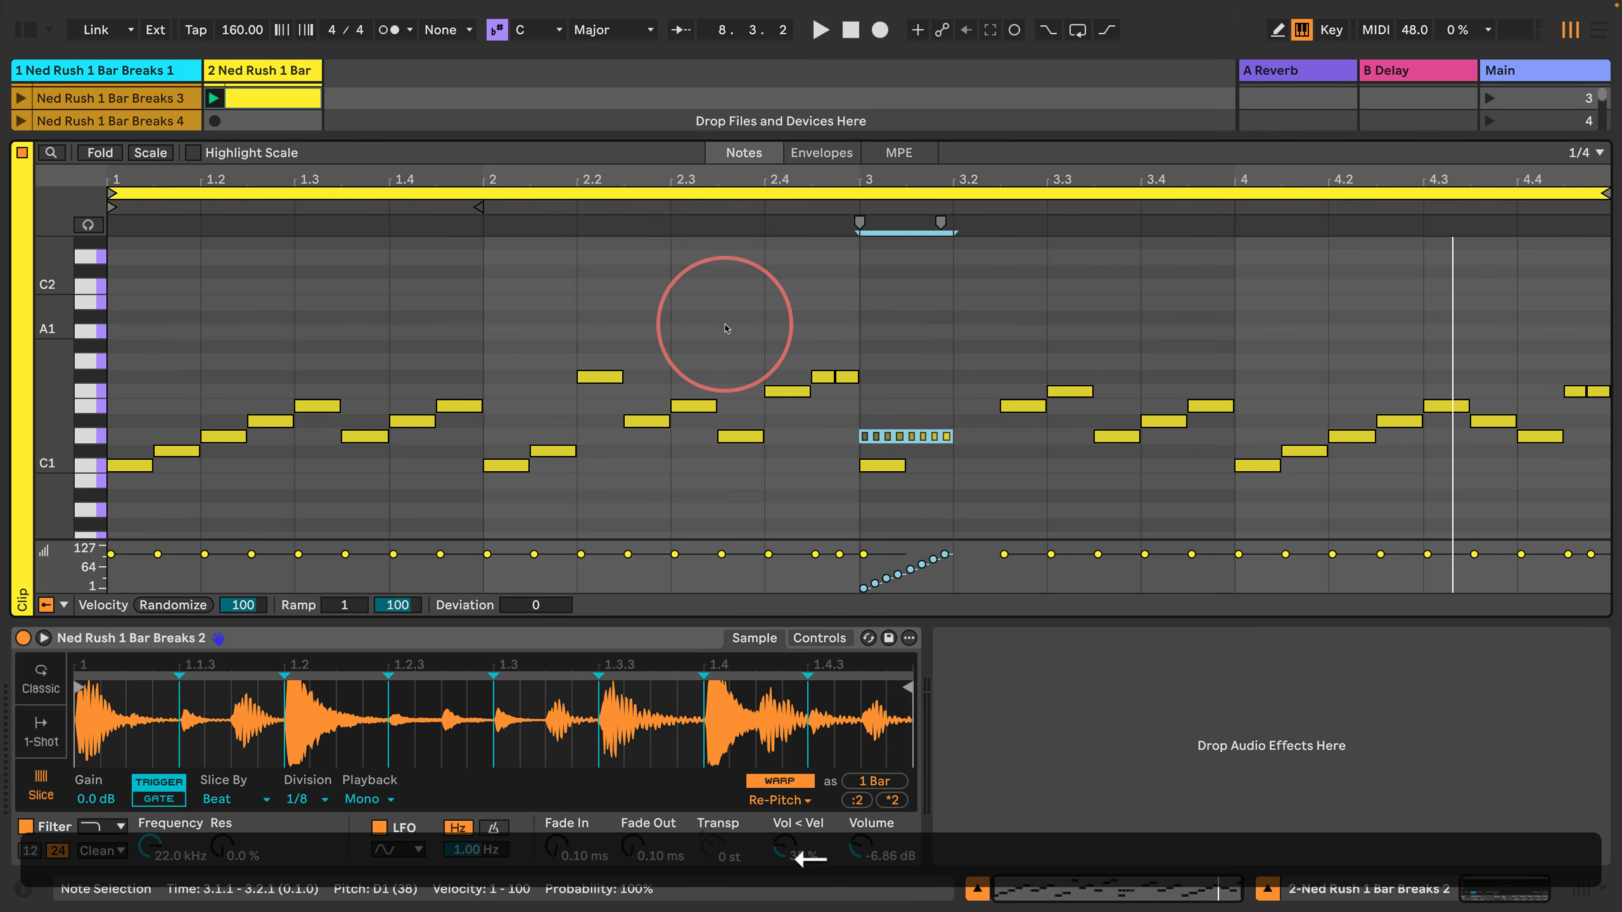
key("Right")
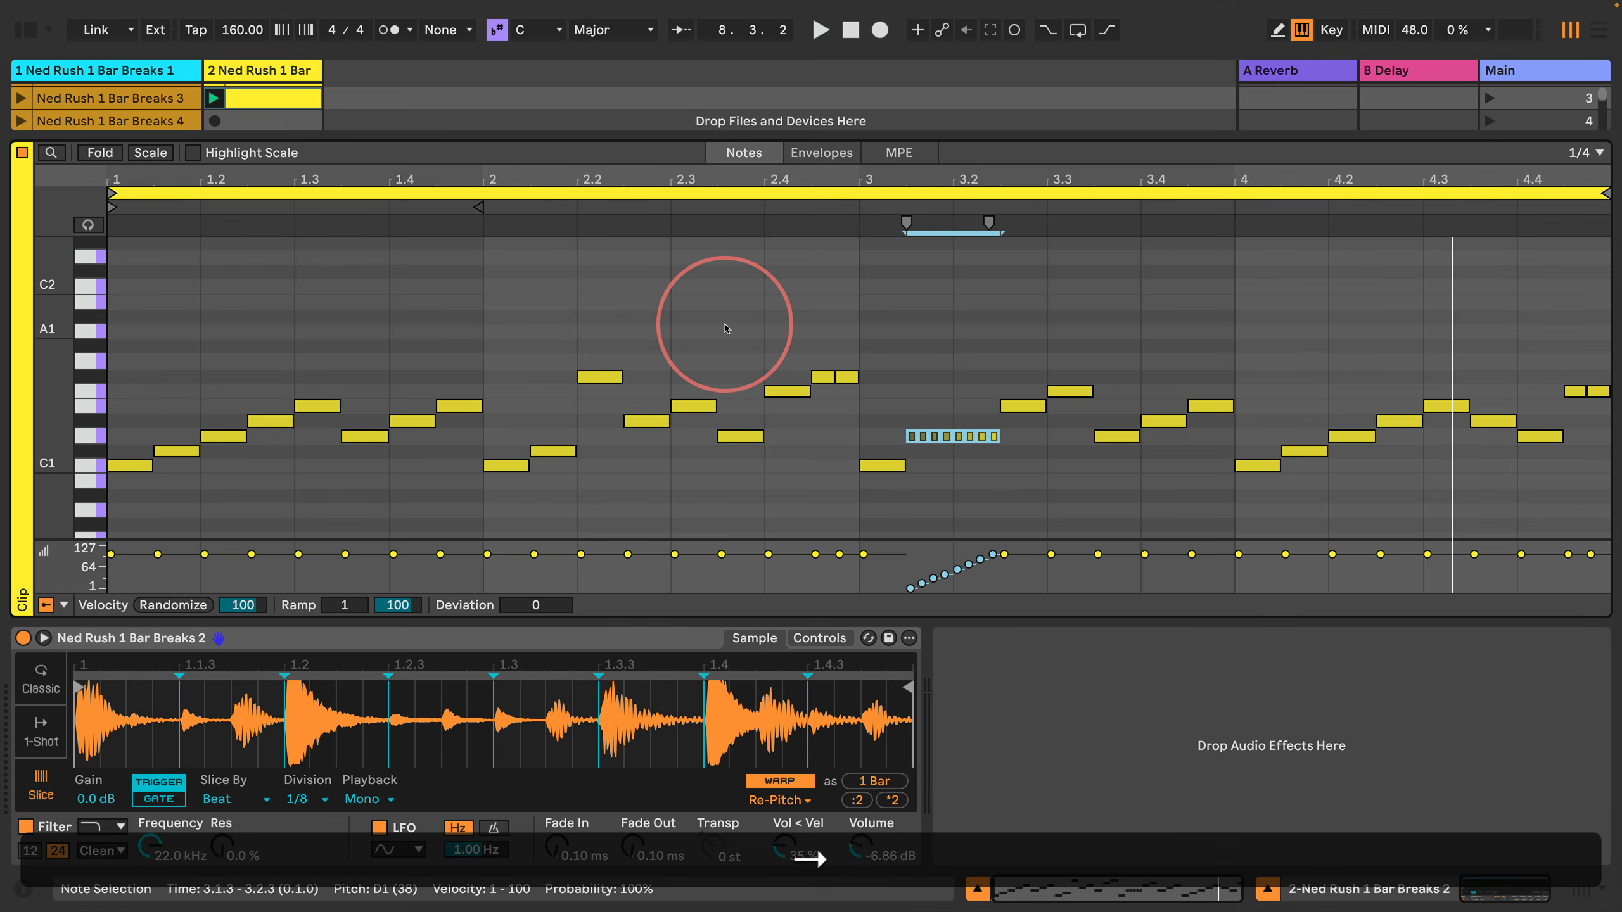
Step: Select the range from 3.1.1 to 3.1.3 on a 1/8 grid and delete the C1 note in it
key("Return")
key("Left")
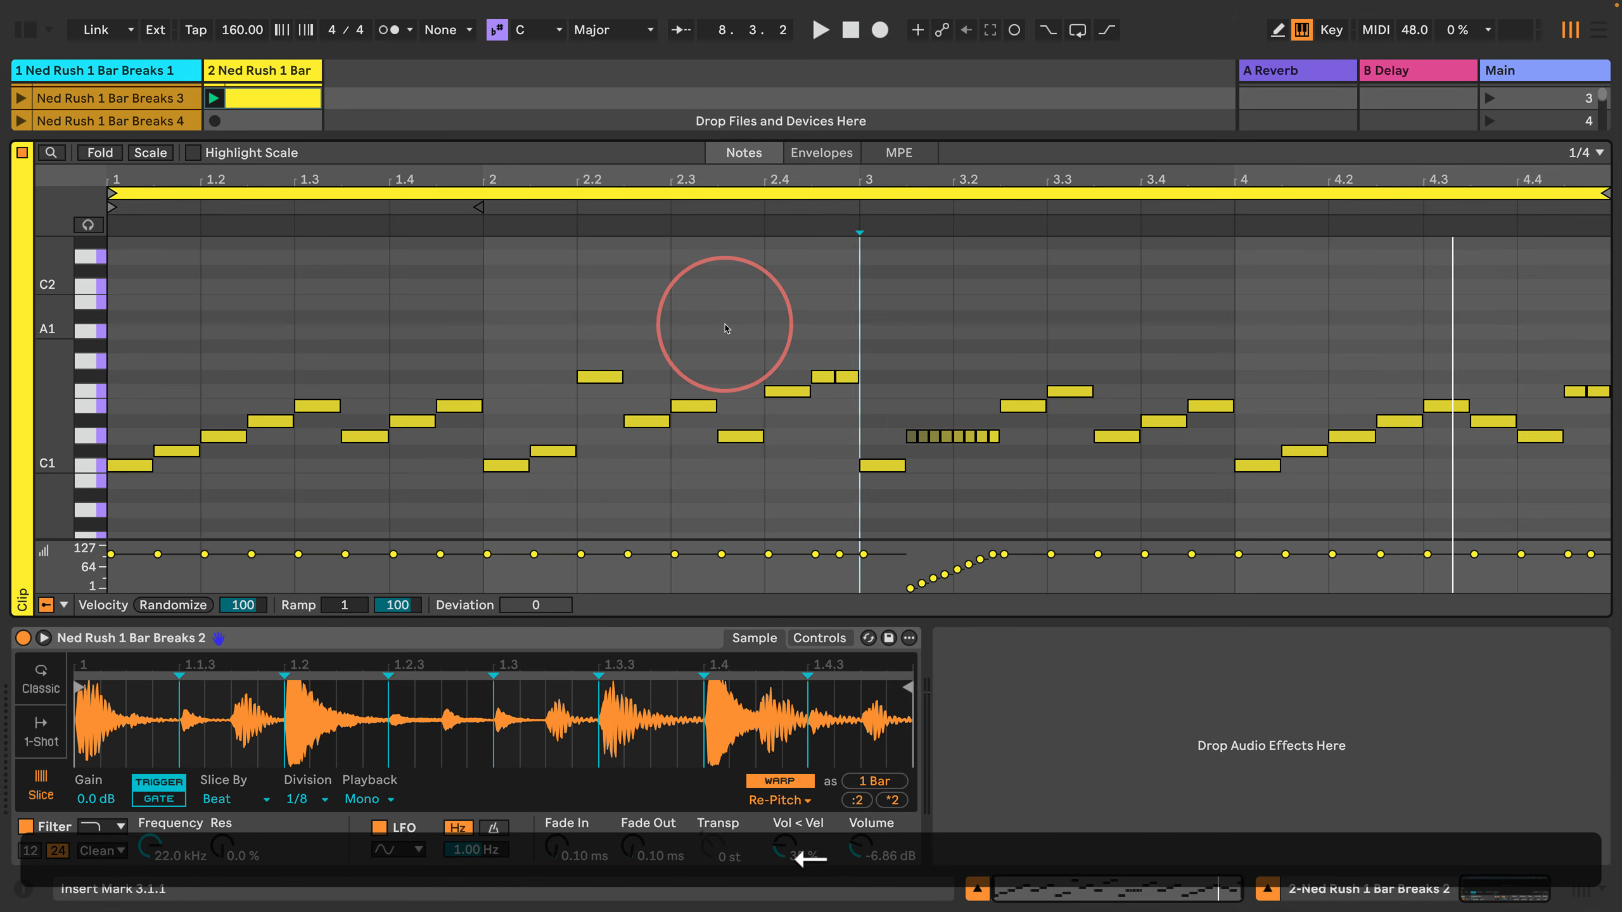
key("shift+Right")
key("shift+Left")
key("super+1")
key("shift+Right")
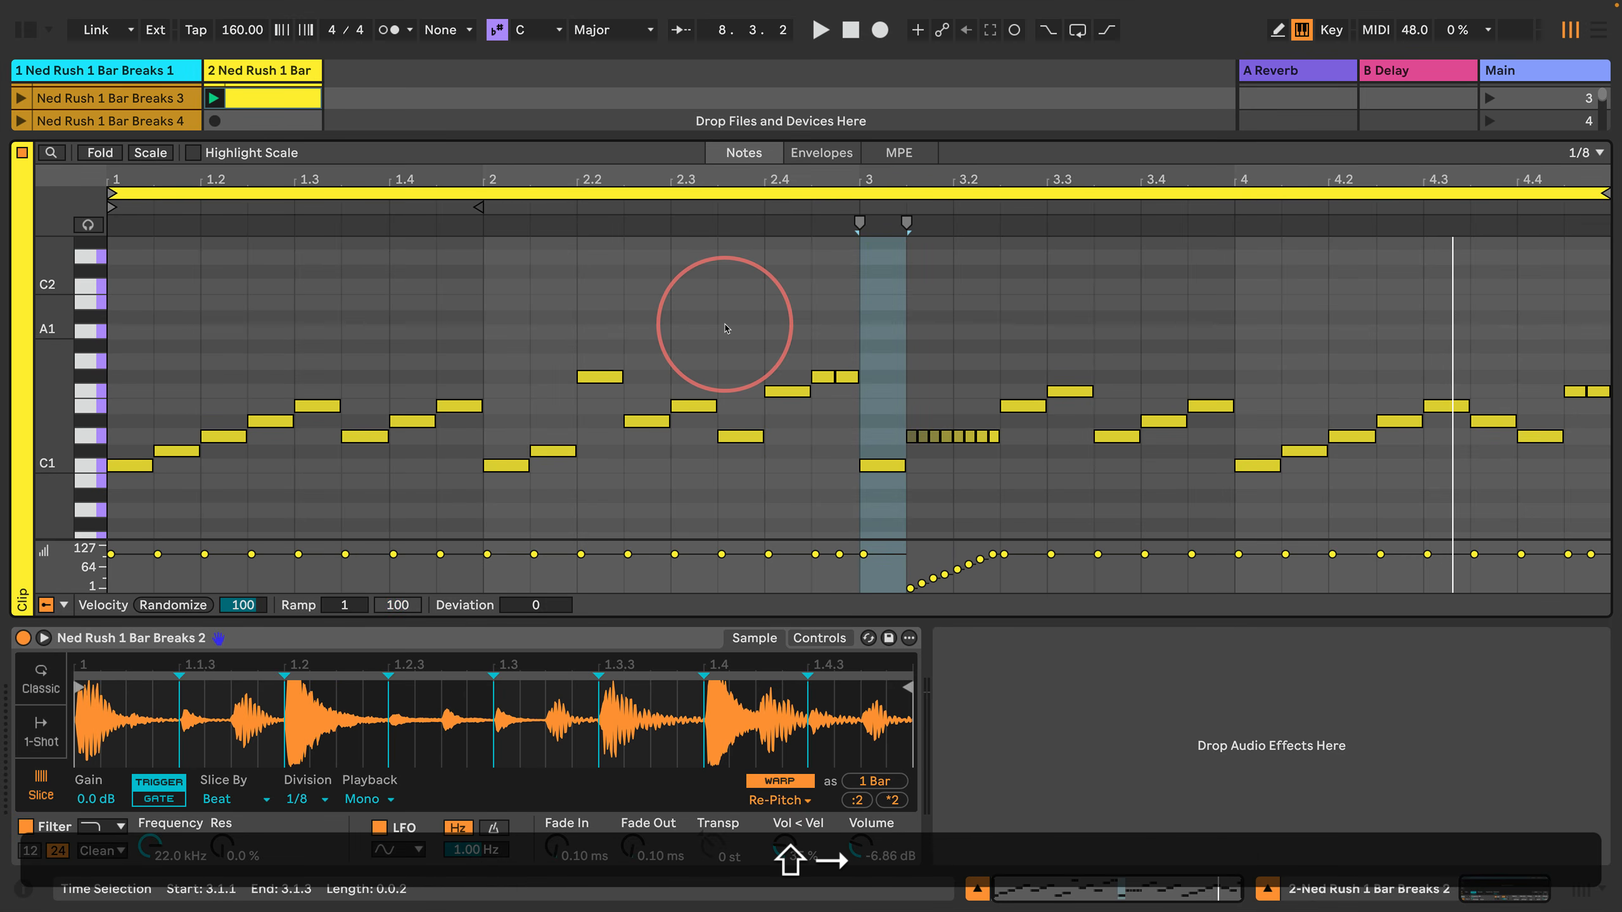
key("BackSpace")
Step: Select the D1 roll between 3.1.3 and 3.2.3 and shift it one 1/8 step earlier to 3.1.1
key("Right")
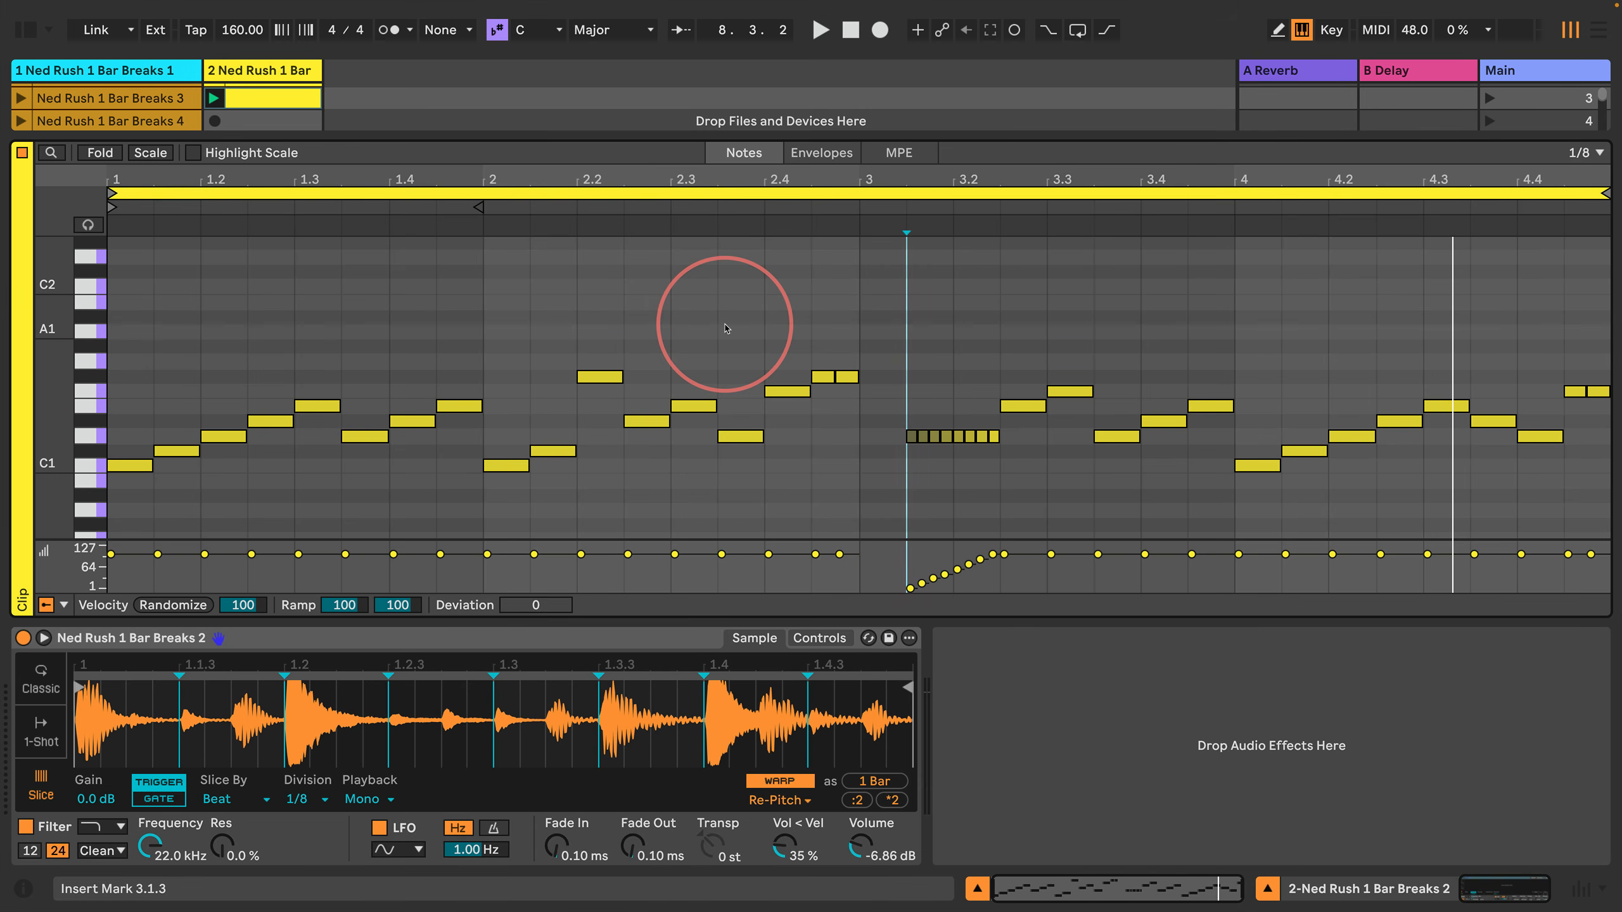
key("shift+Right")
key("shift+Right")
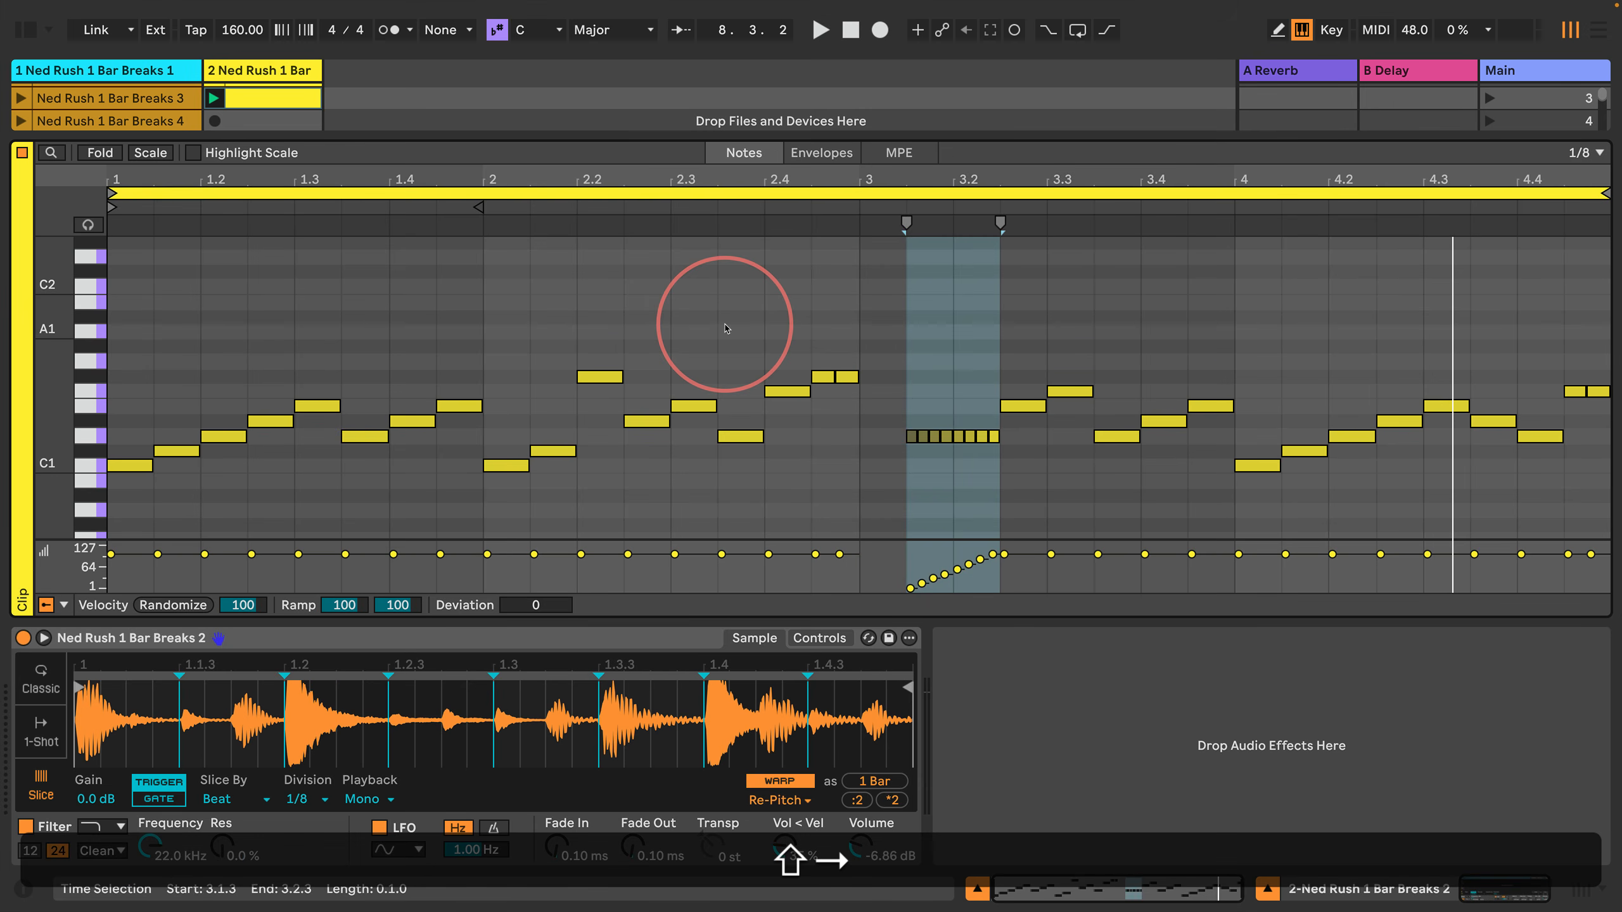
key("shift+Return")
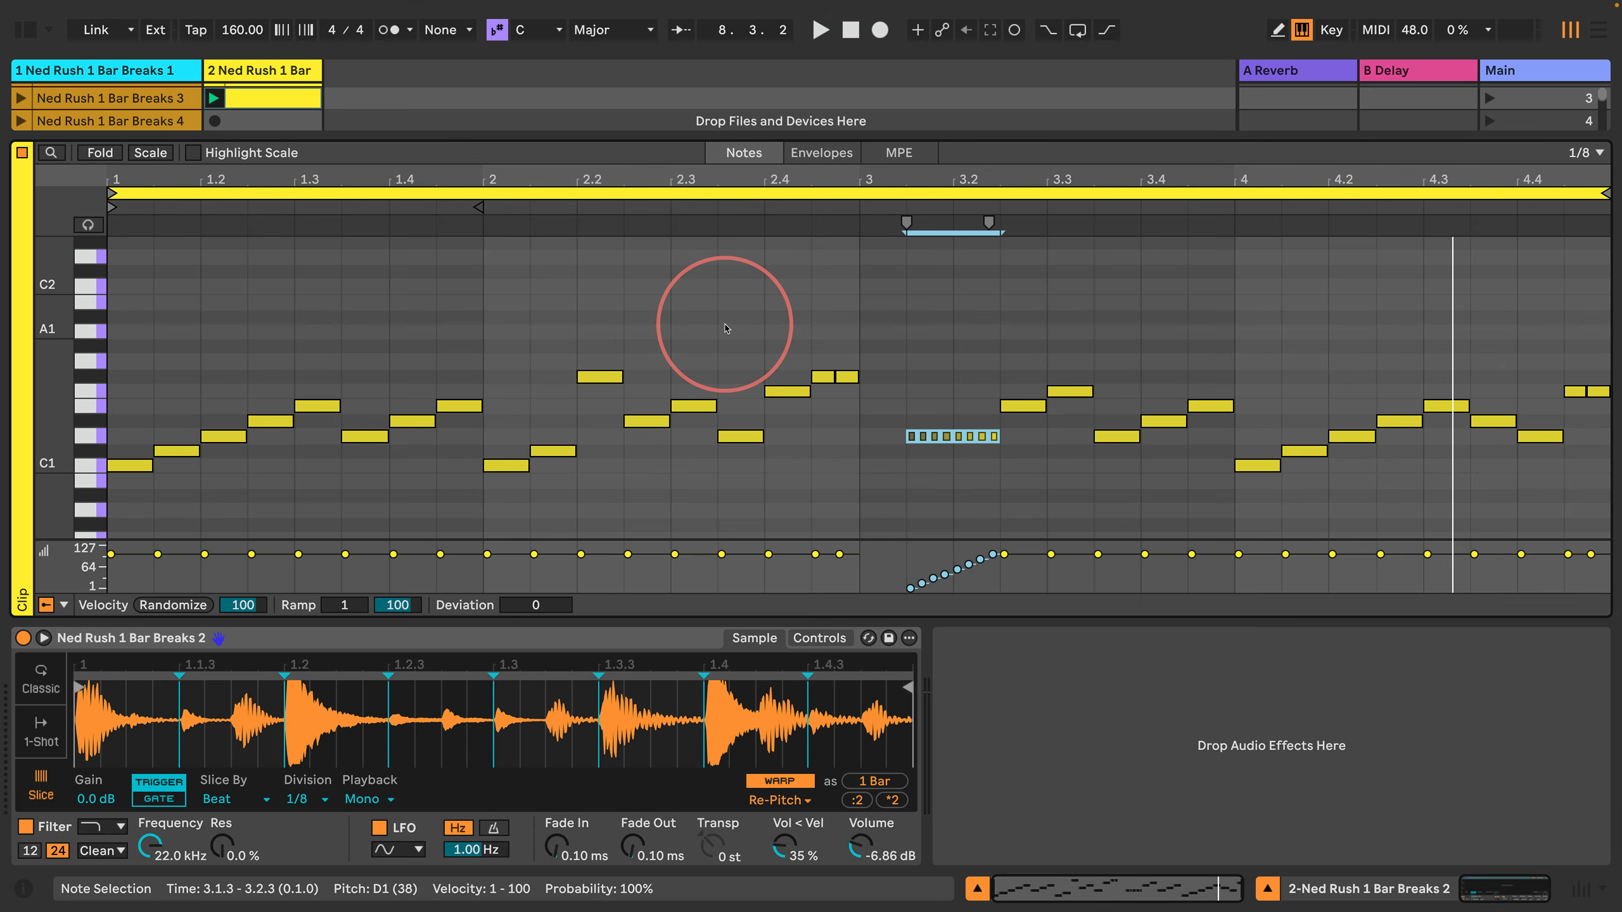
key("Left")
key("Return")
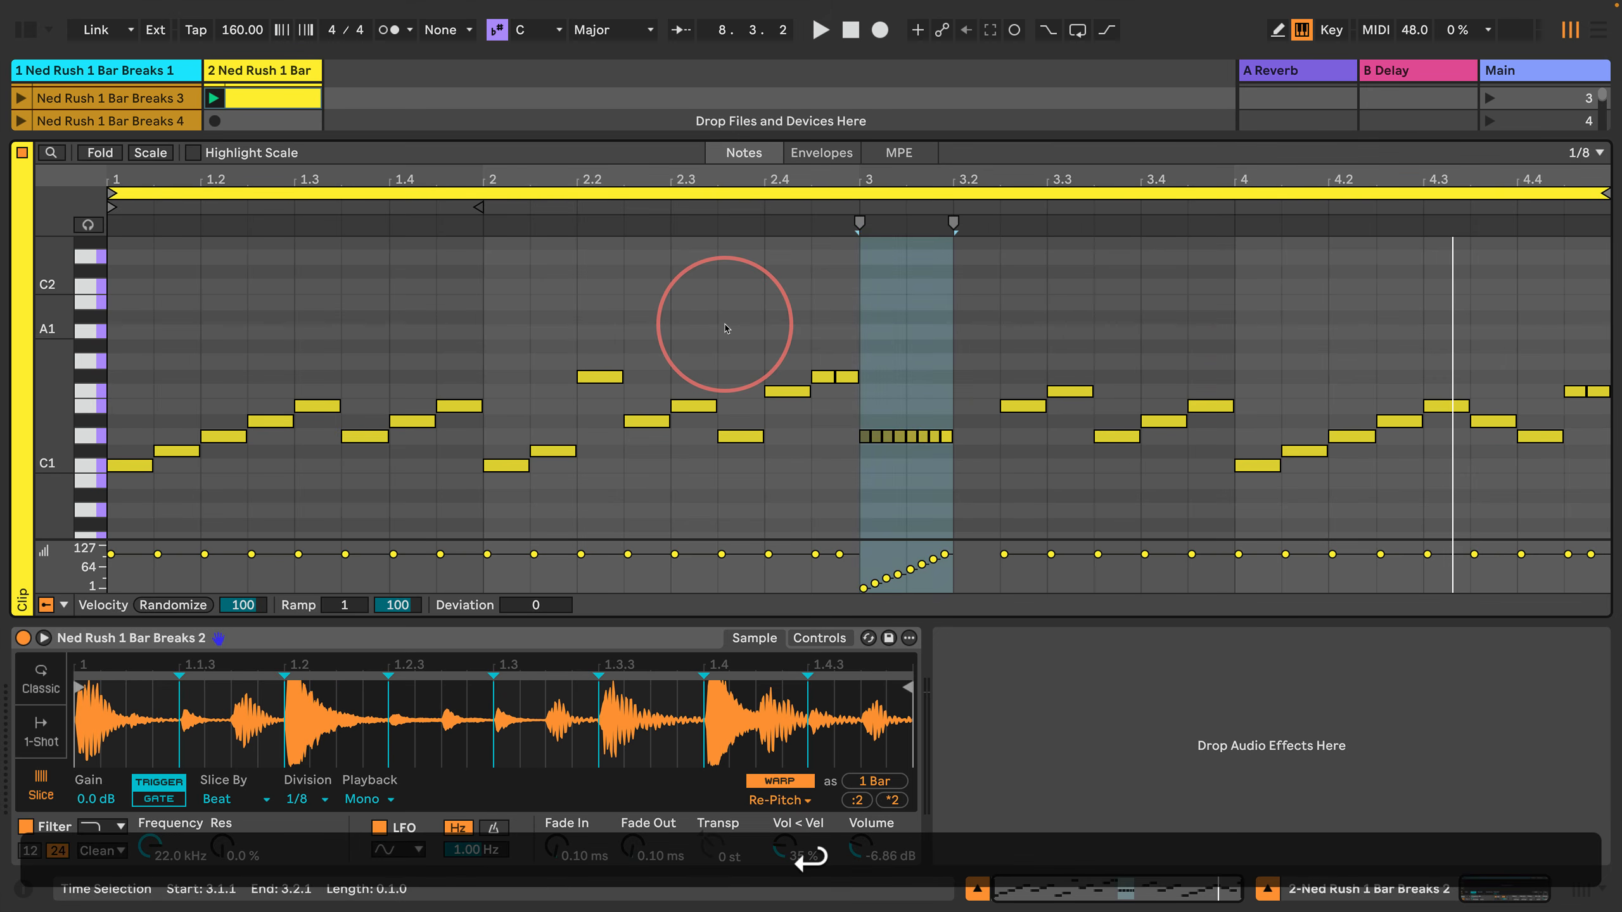
Step: Insert a 1/8-long D1 note at 3.2.1, raise it one semitone to D#1, and play the clip
key("Right")
key("space")
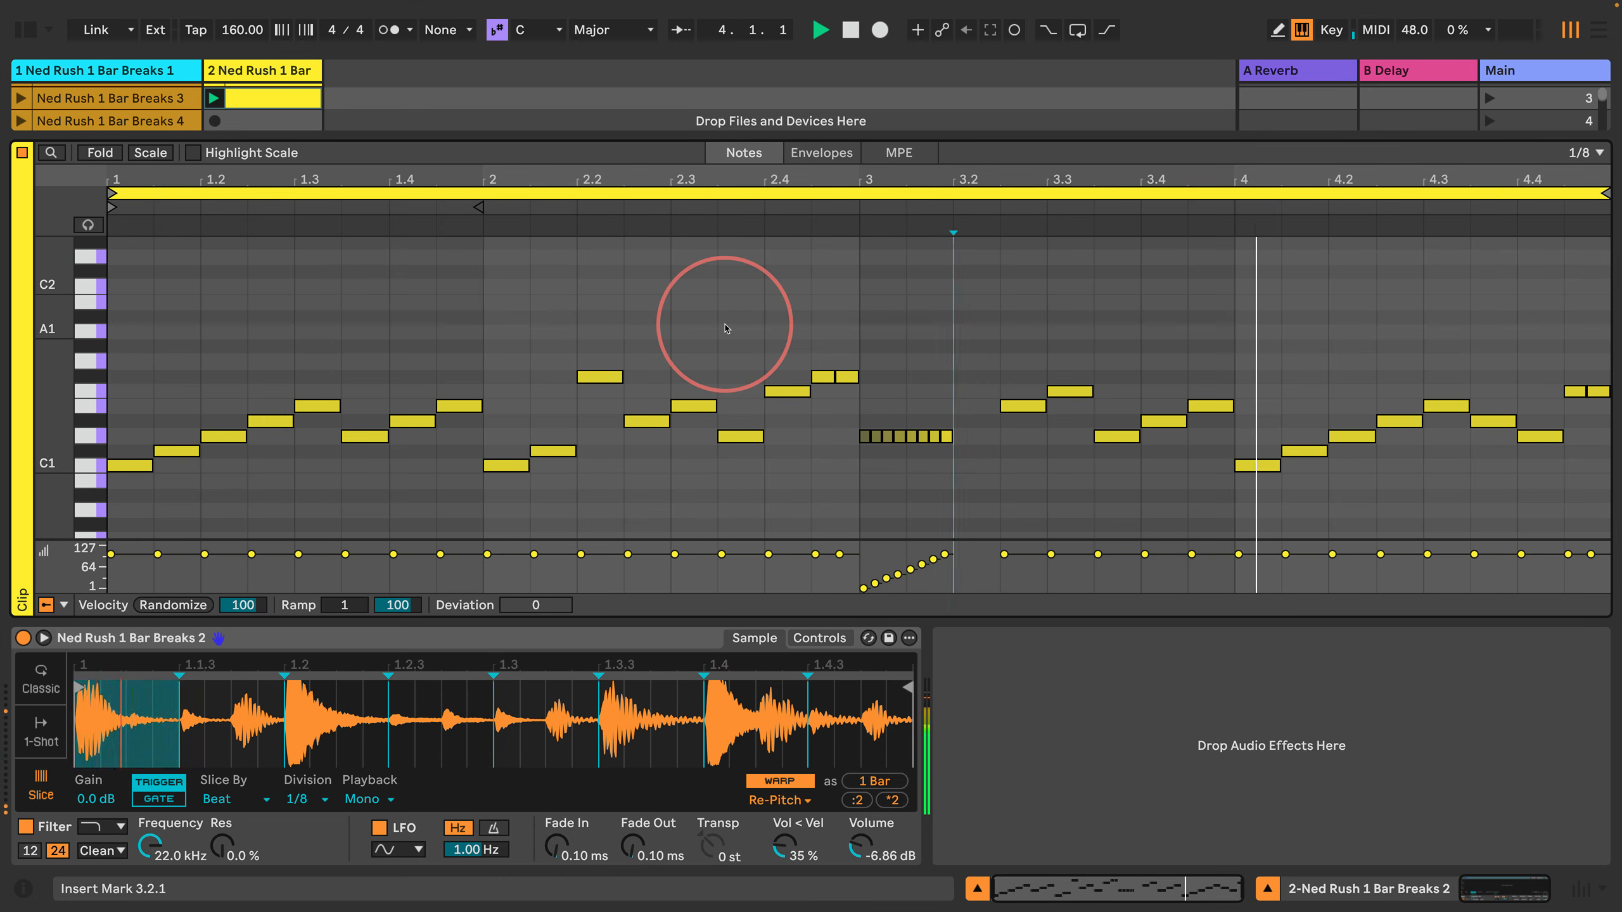
key("s")
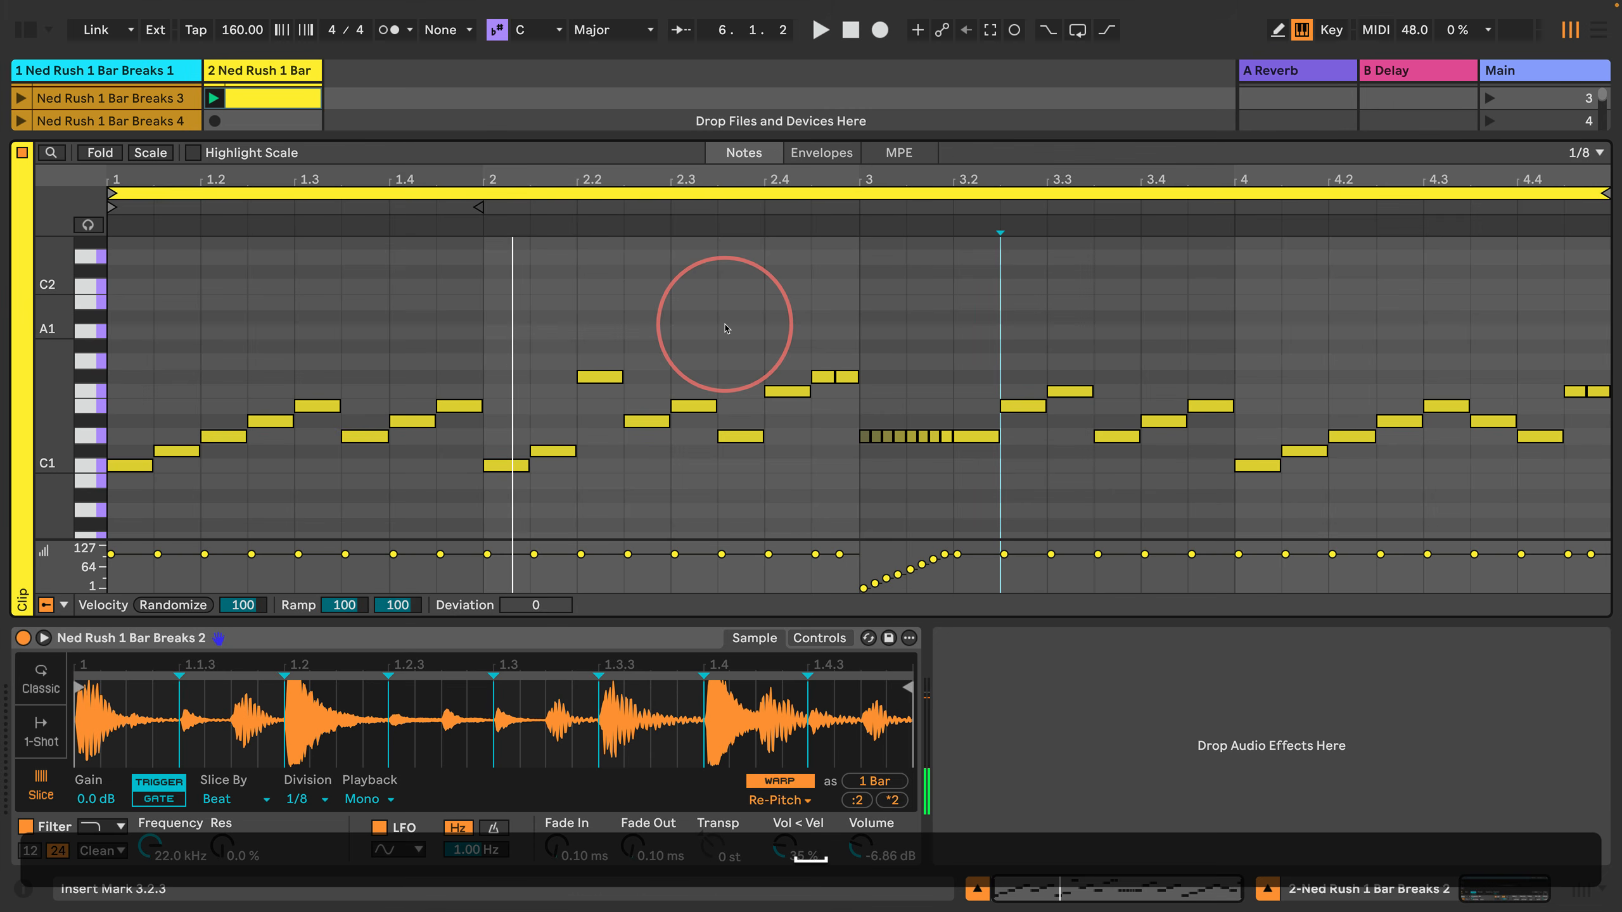
key("shift+Left")
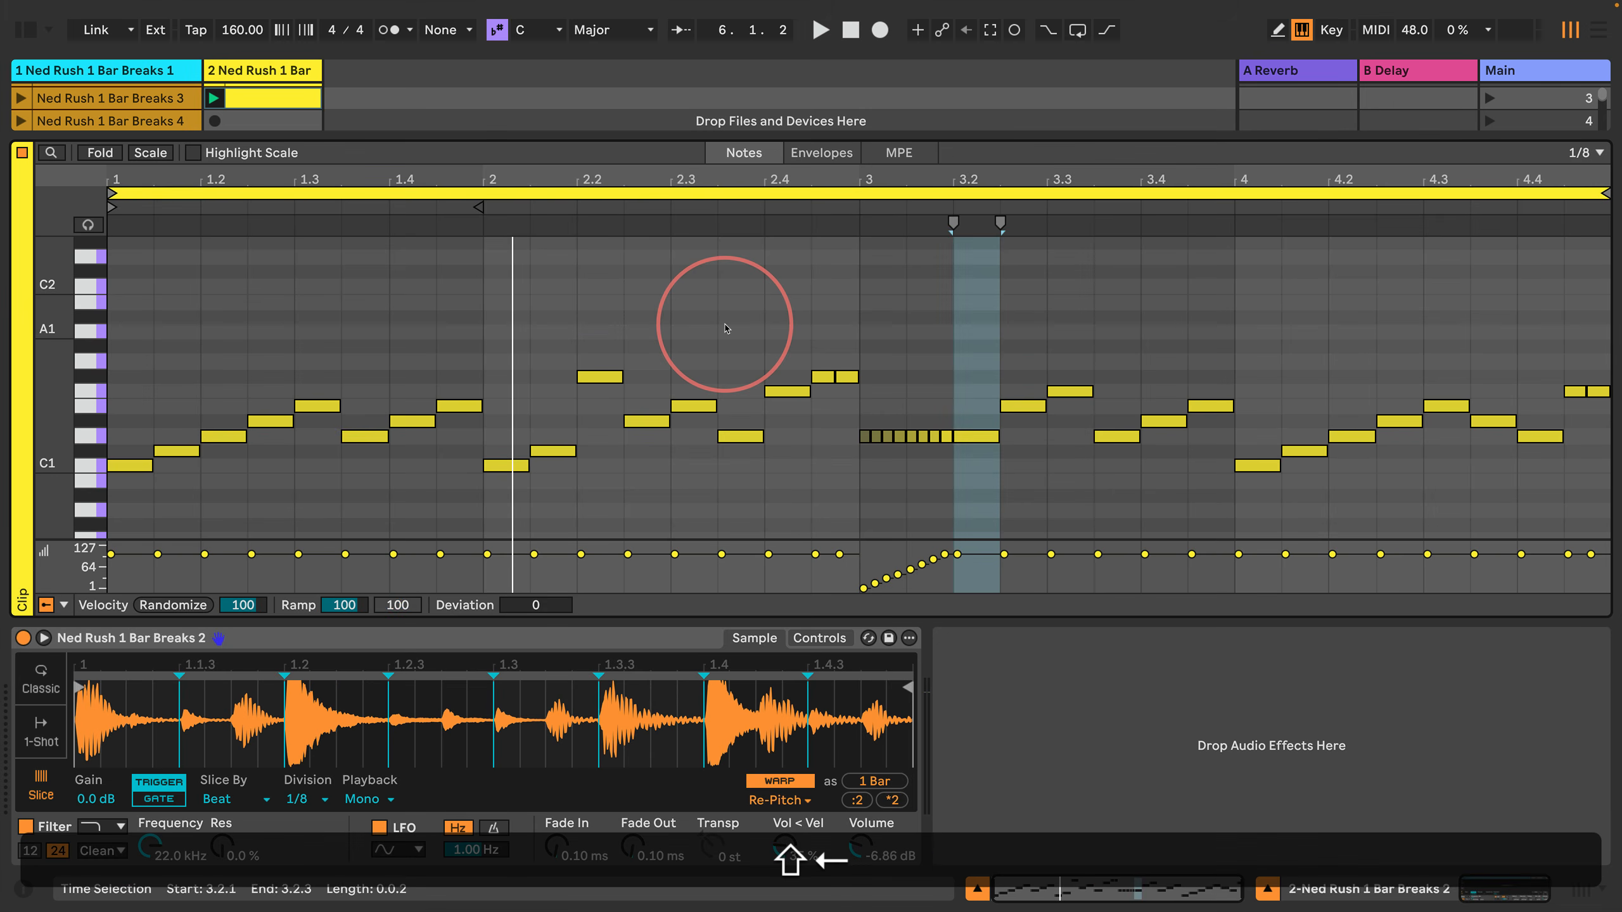
key("Up")
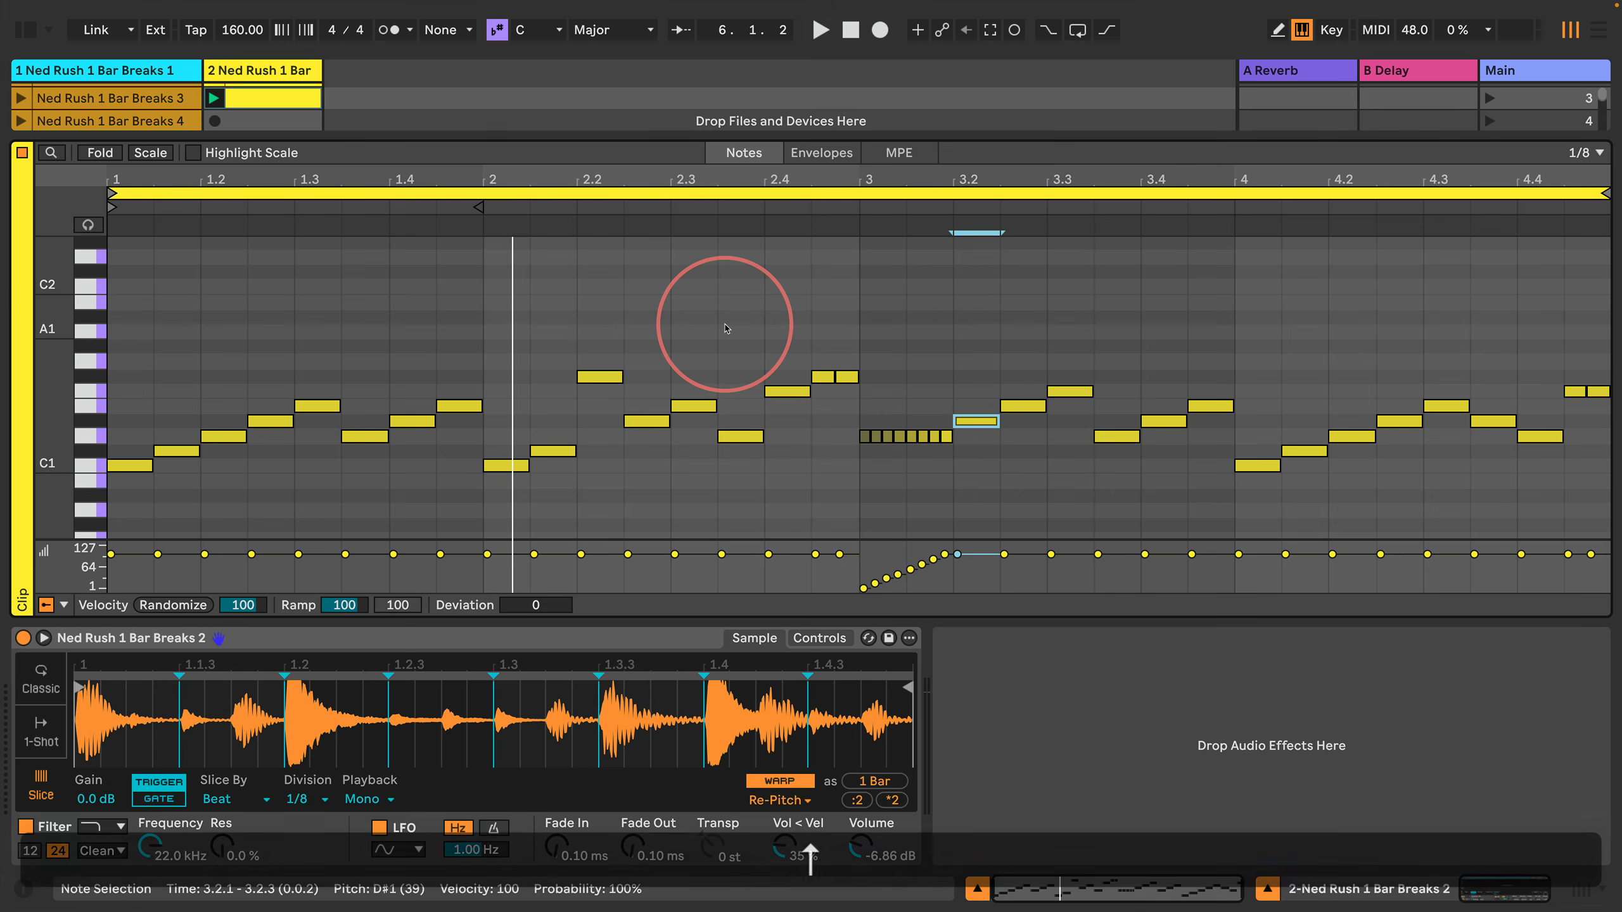
key("space")
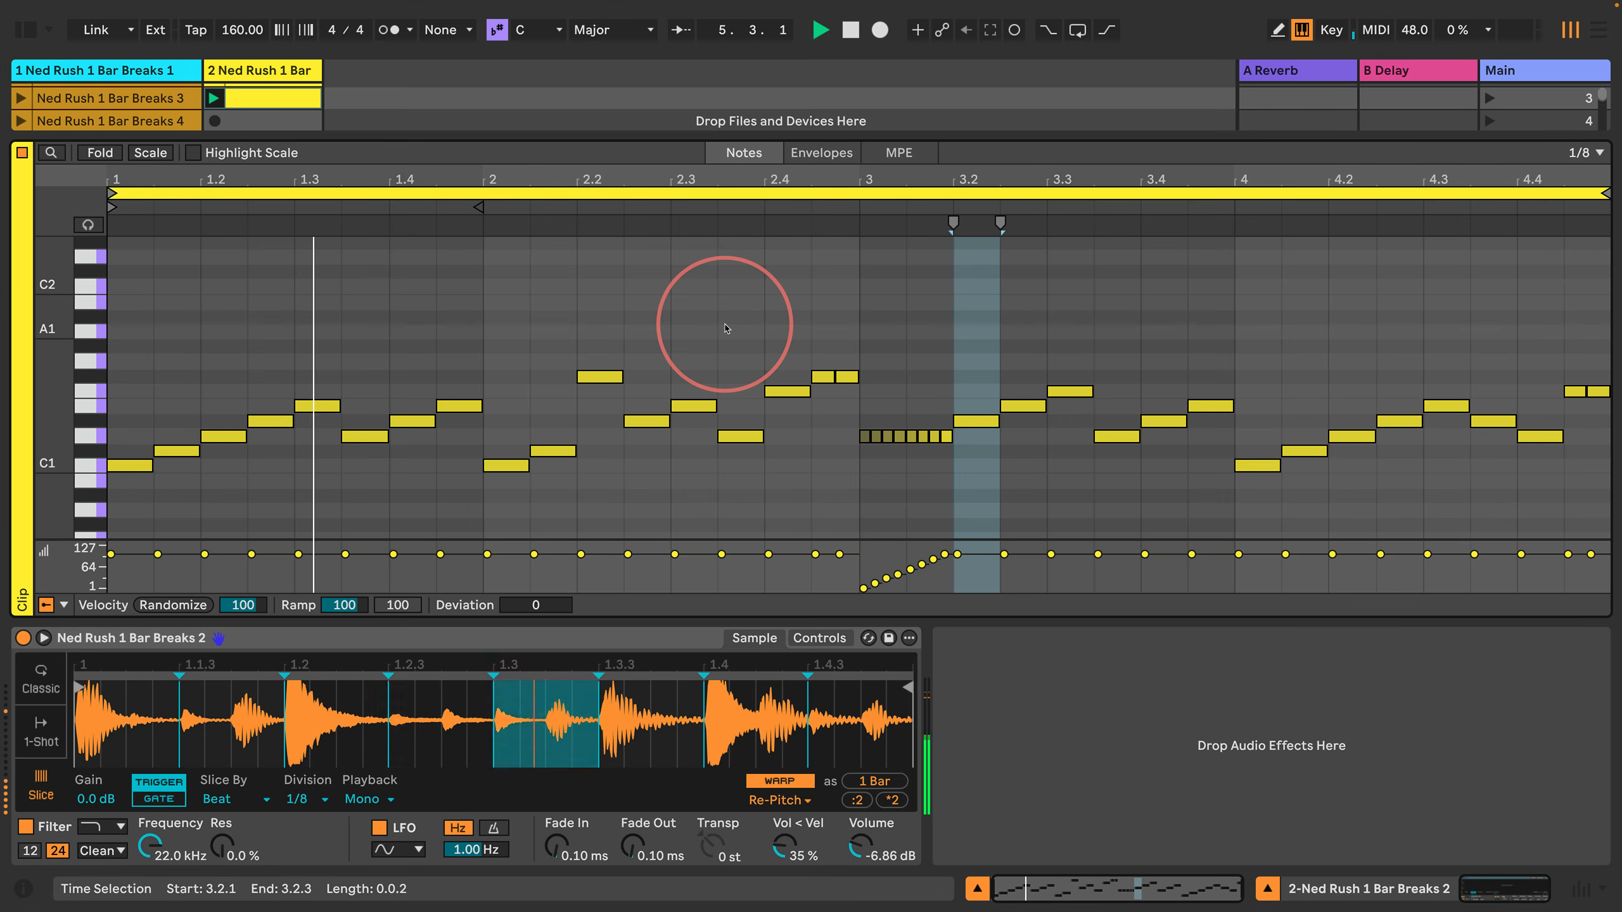
key("space")
key("space")
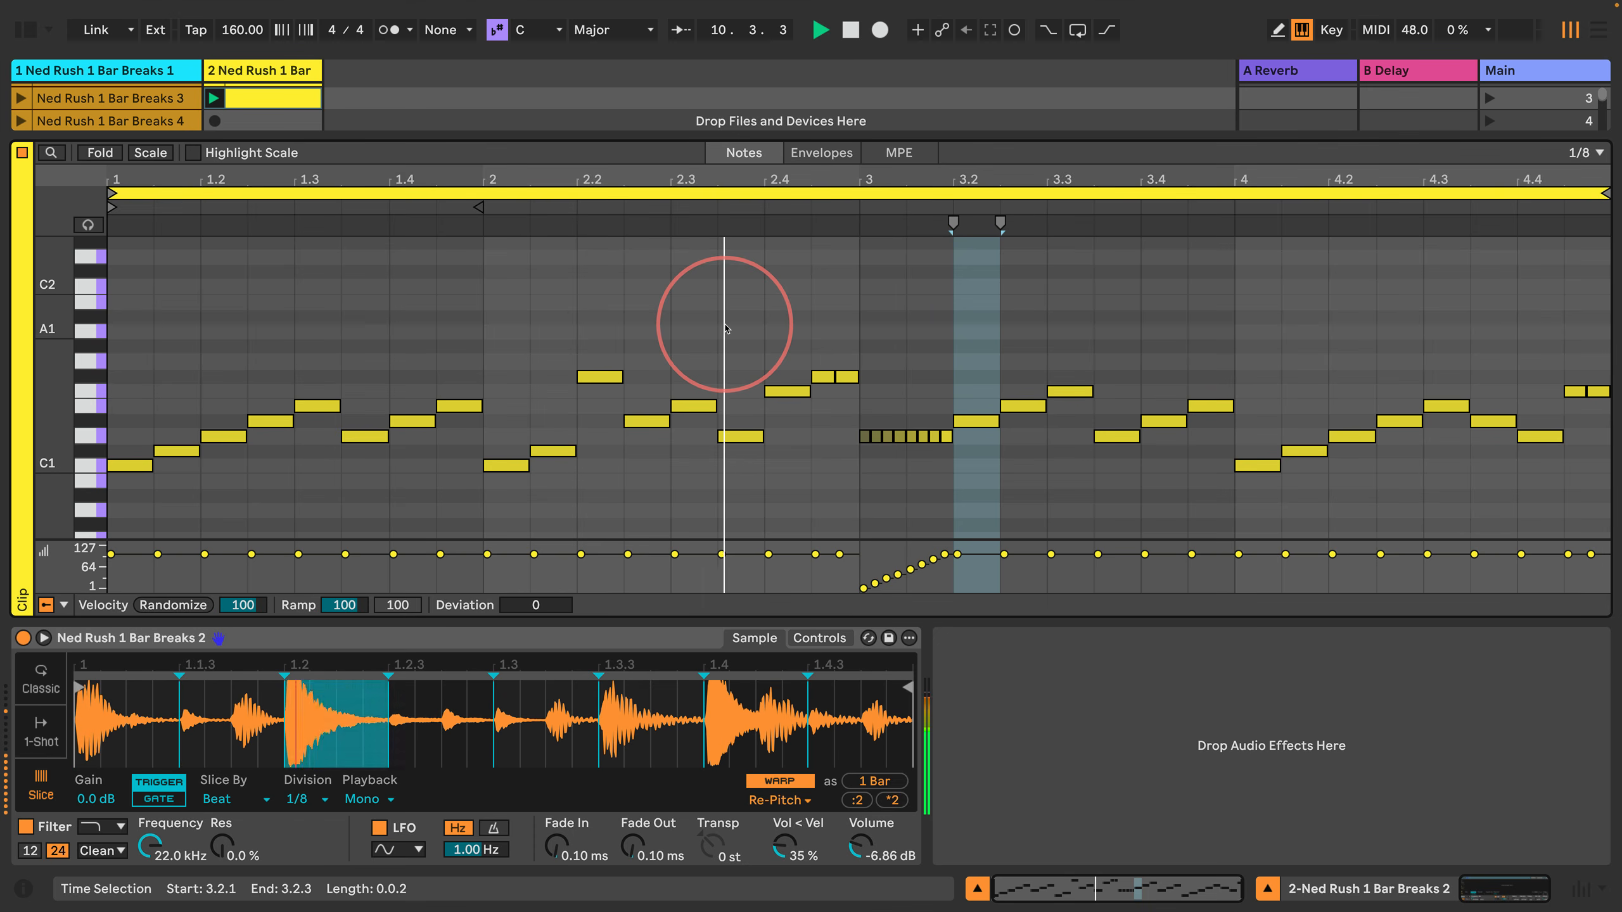
Step: Set the velocity of the D#1 note at 3.2.1 to 50
key("Right")
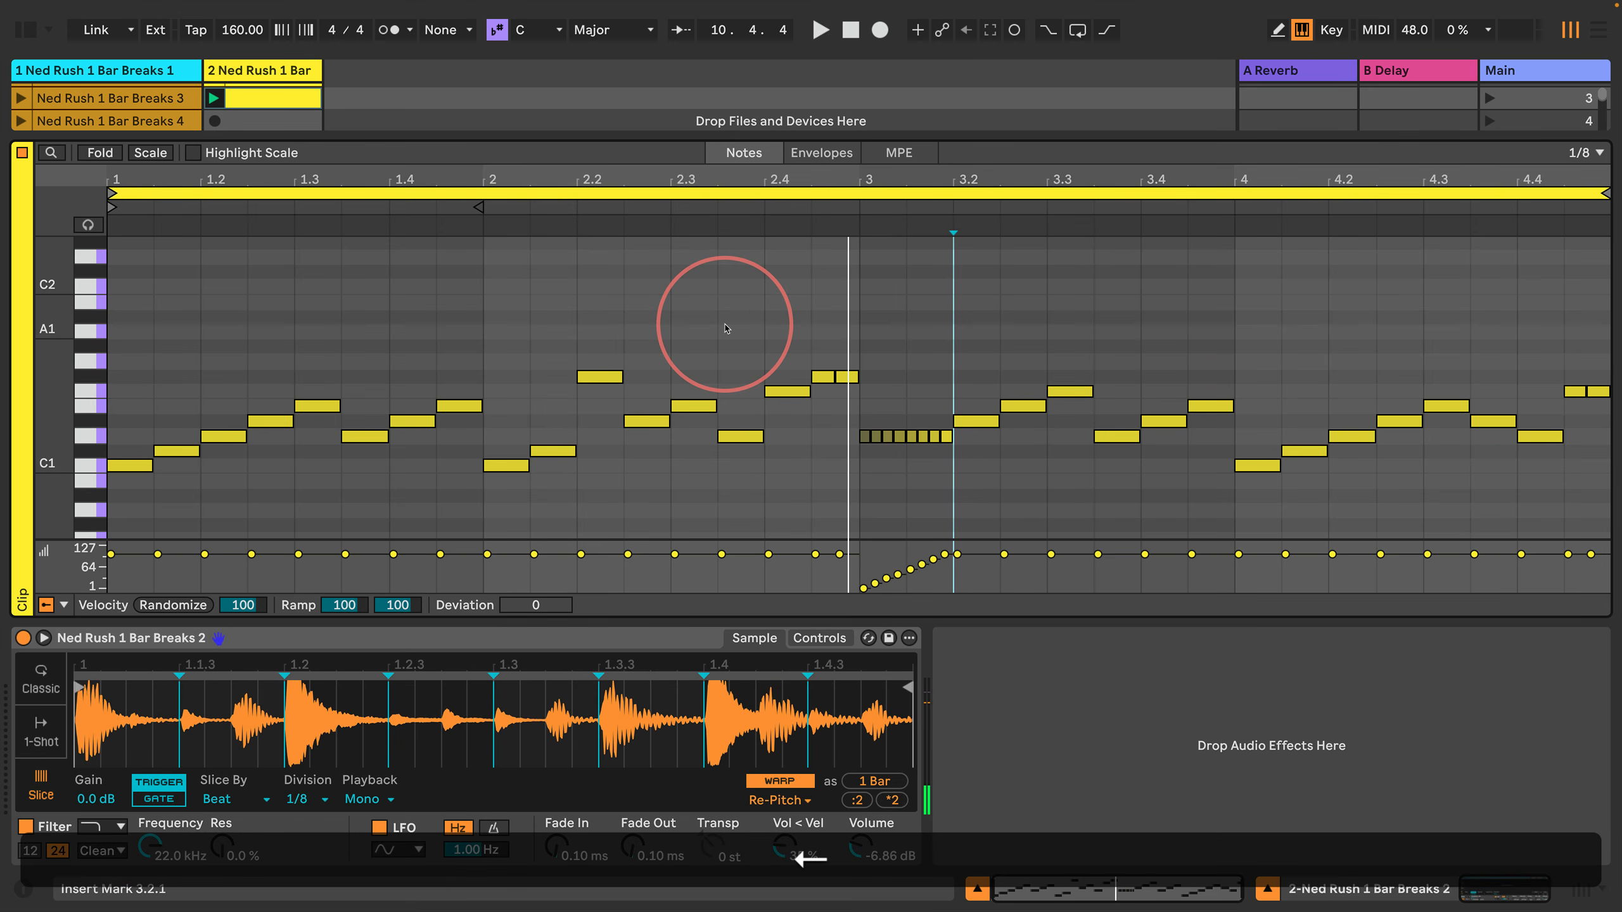
key("shift+Right")
key("shift+Return")
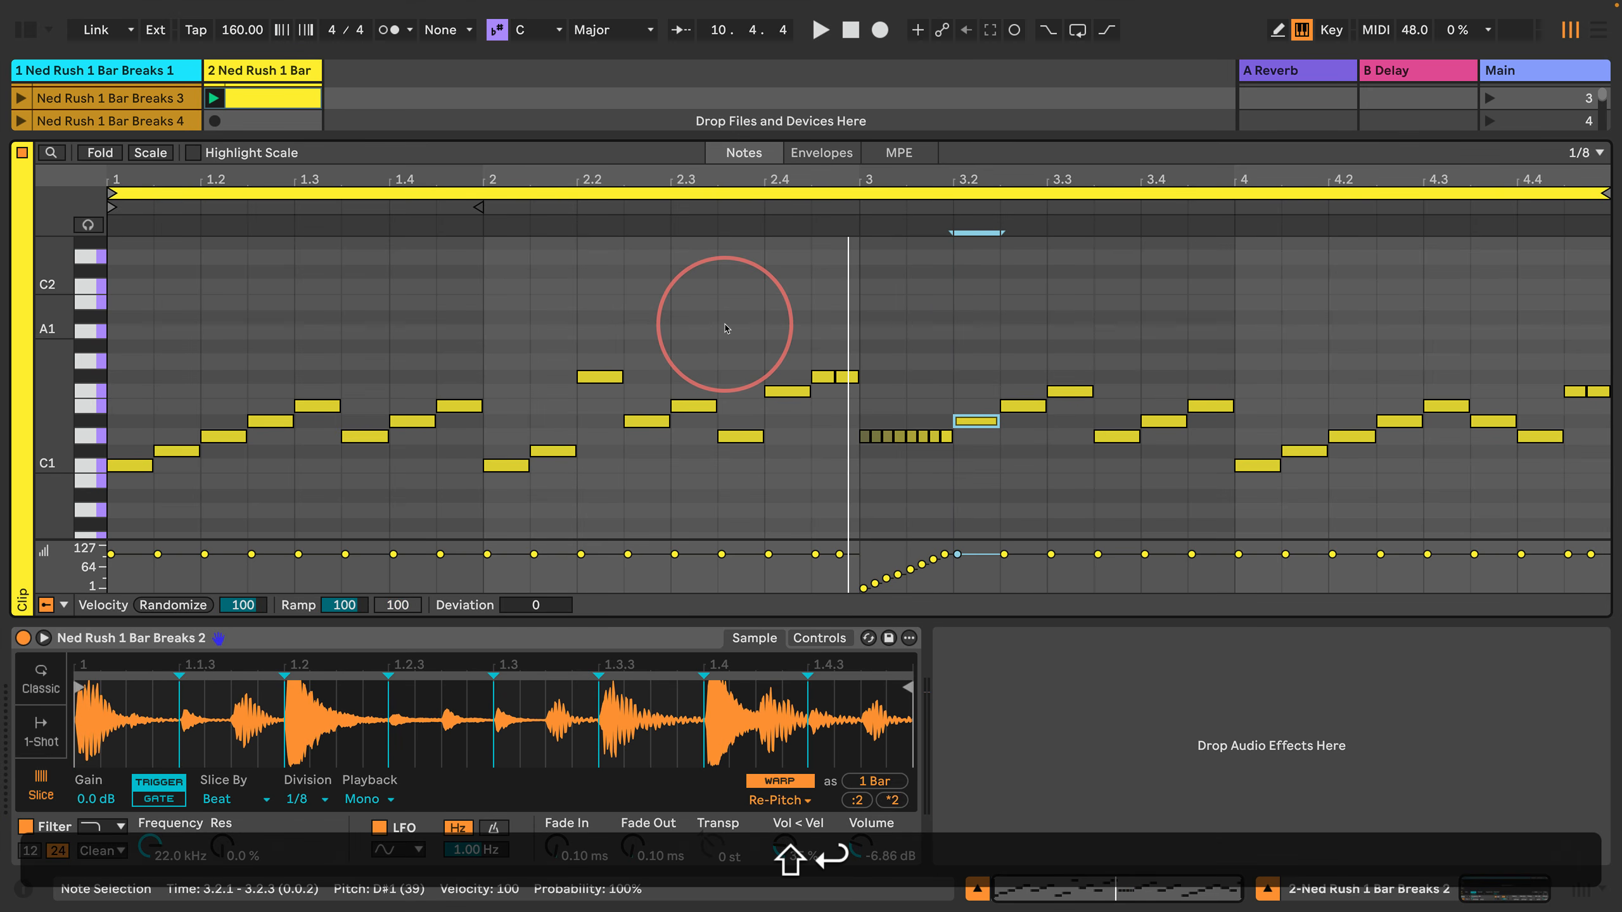
type("50")
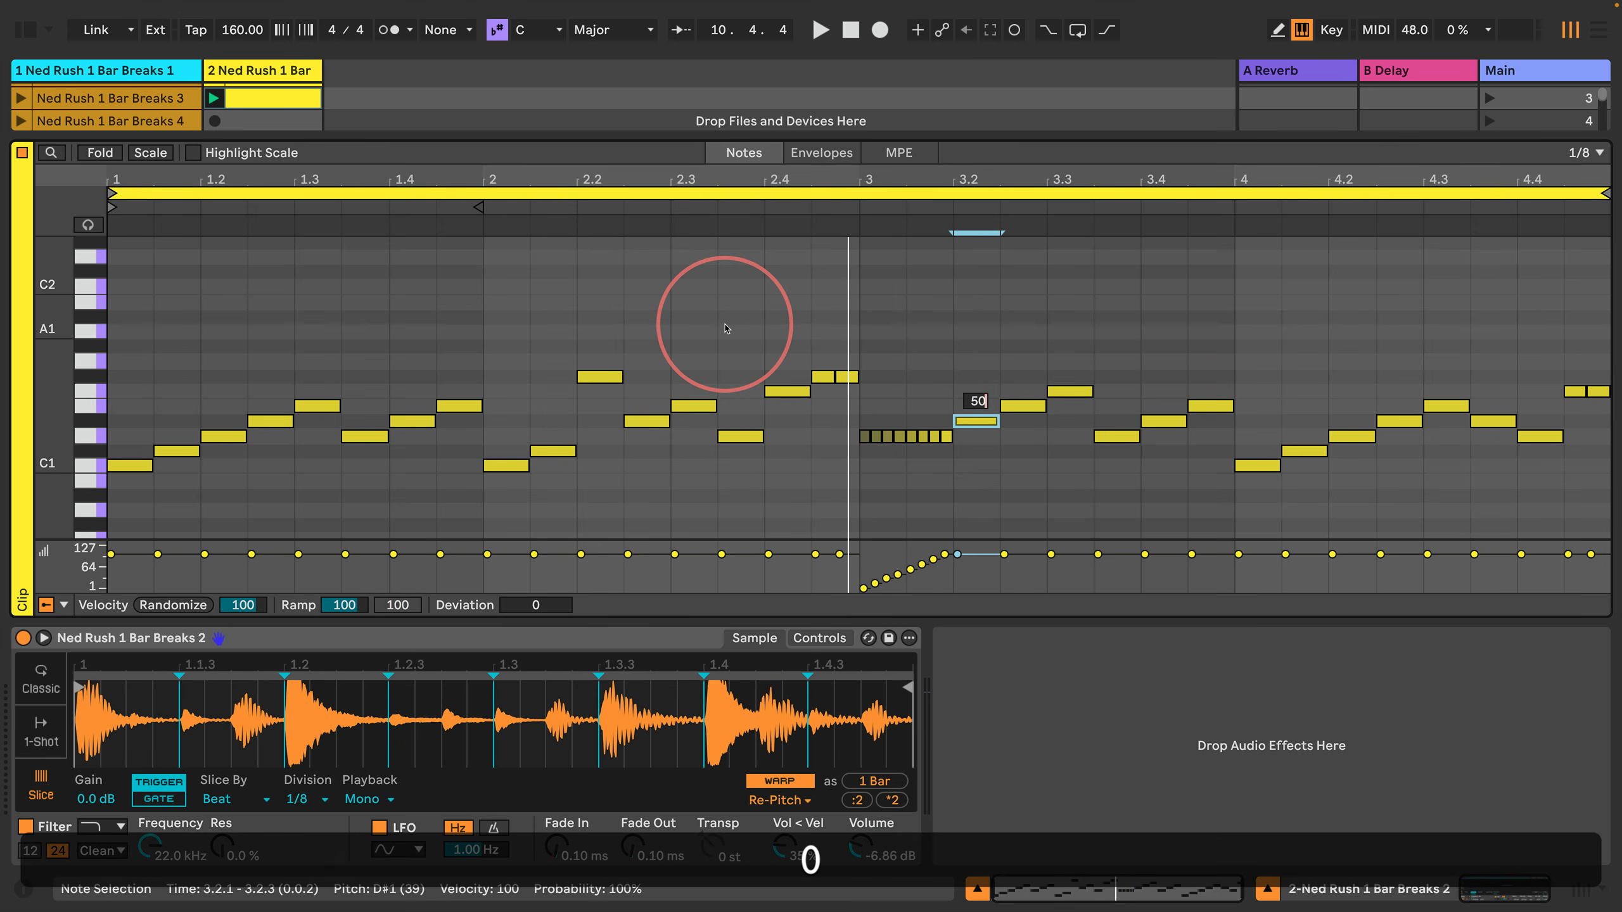
key("Return")
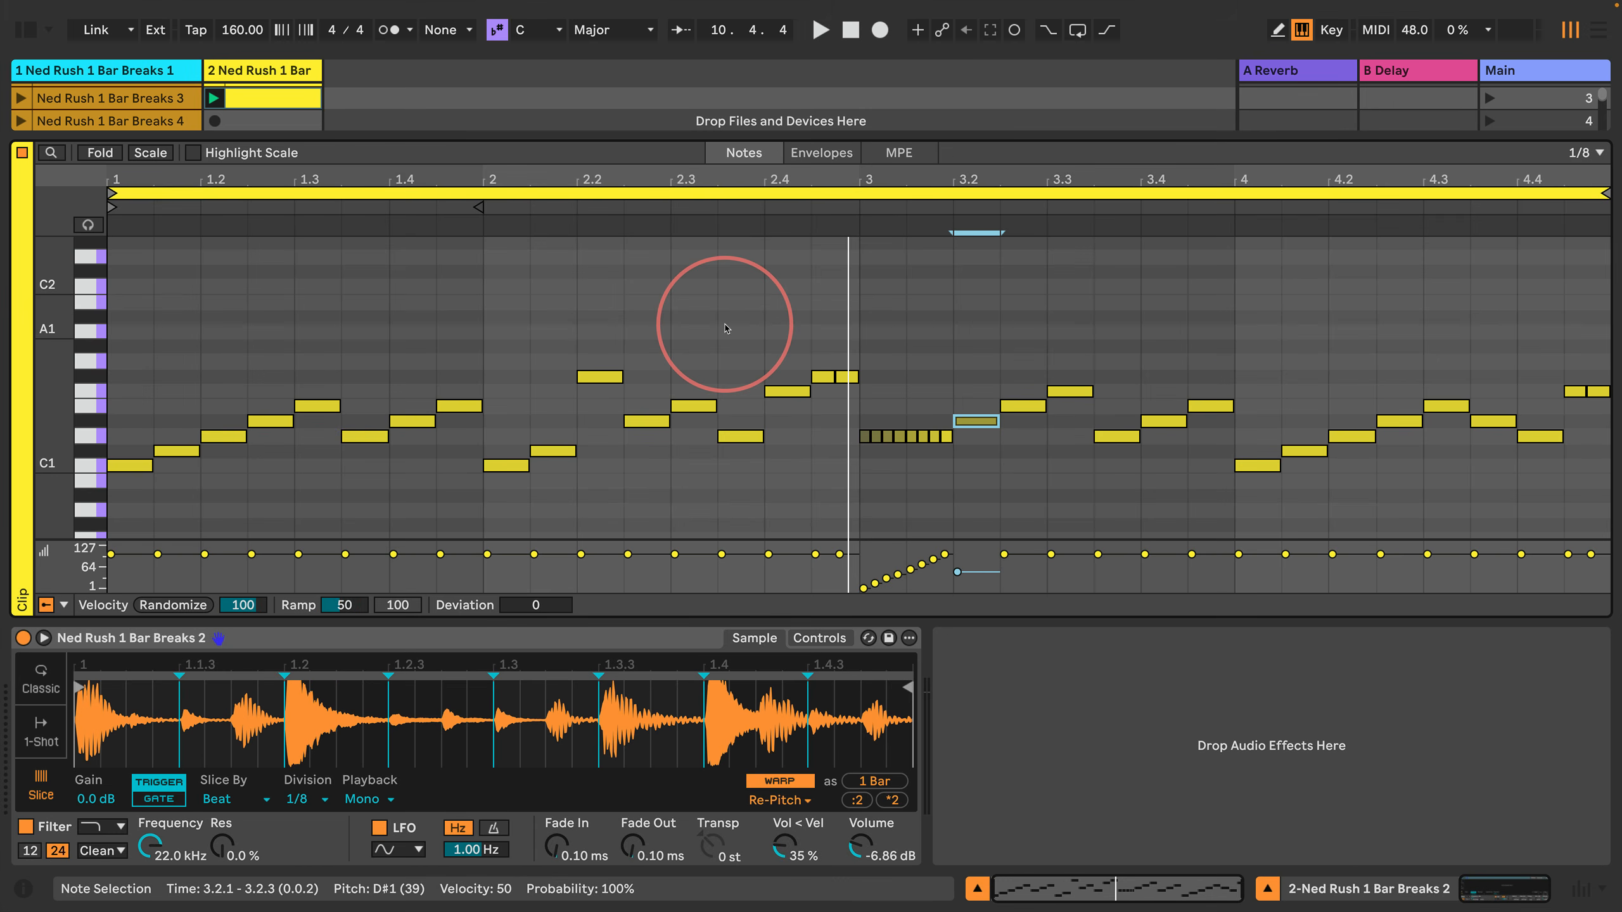
key("Return")
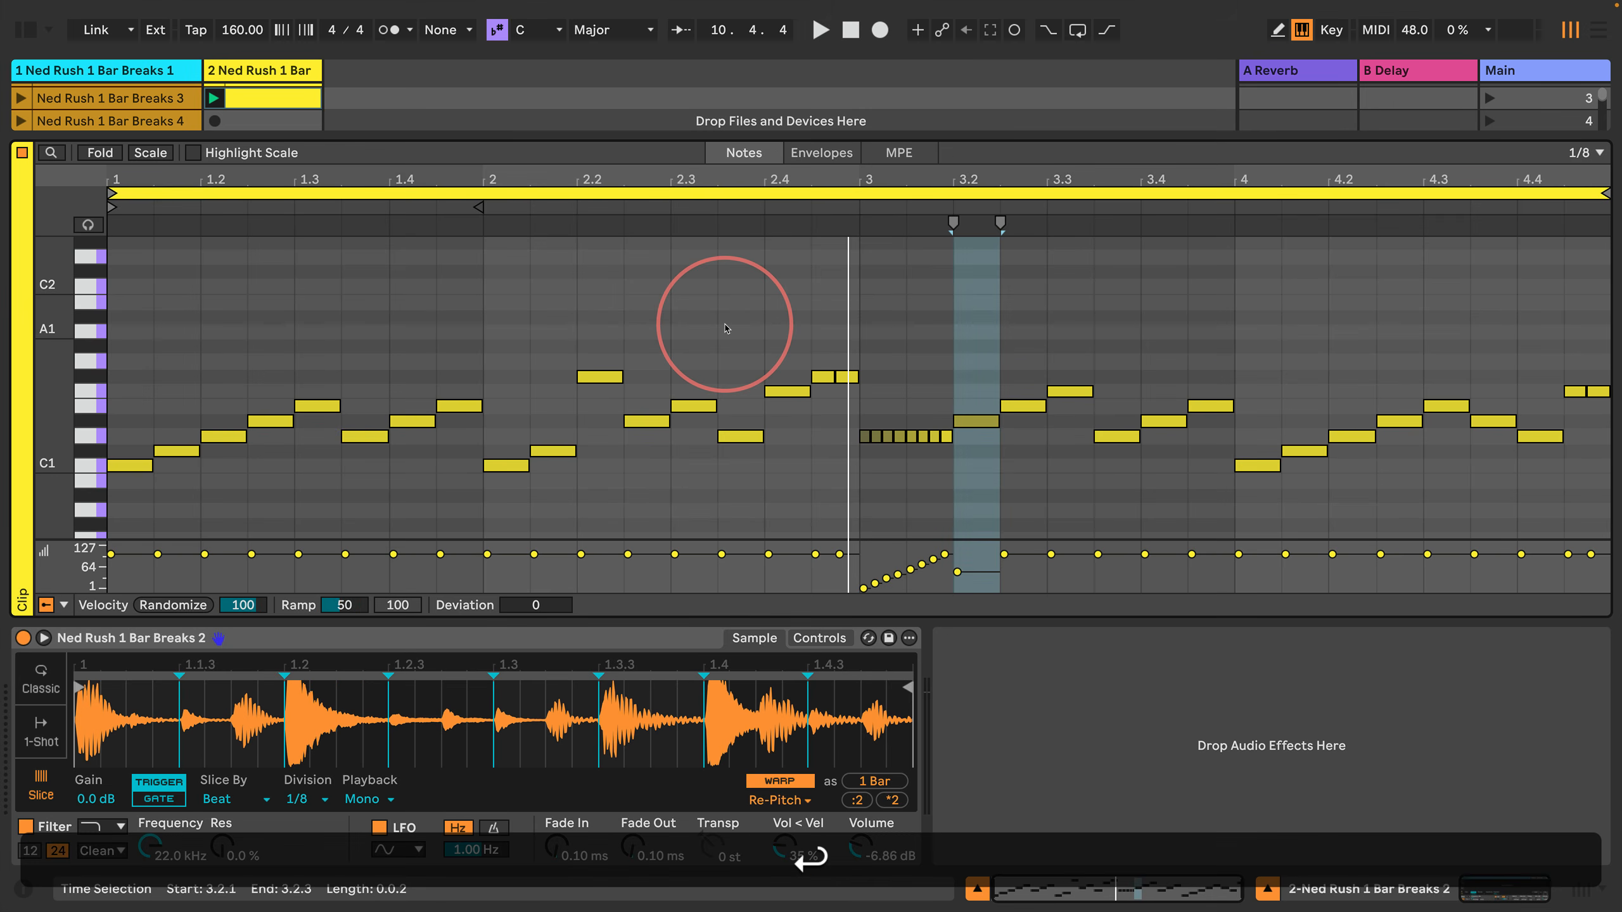
Step: Set the velocity of the D1 note at 4.2.1 to 25
key("Right")
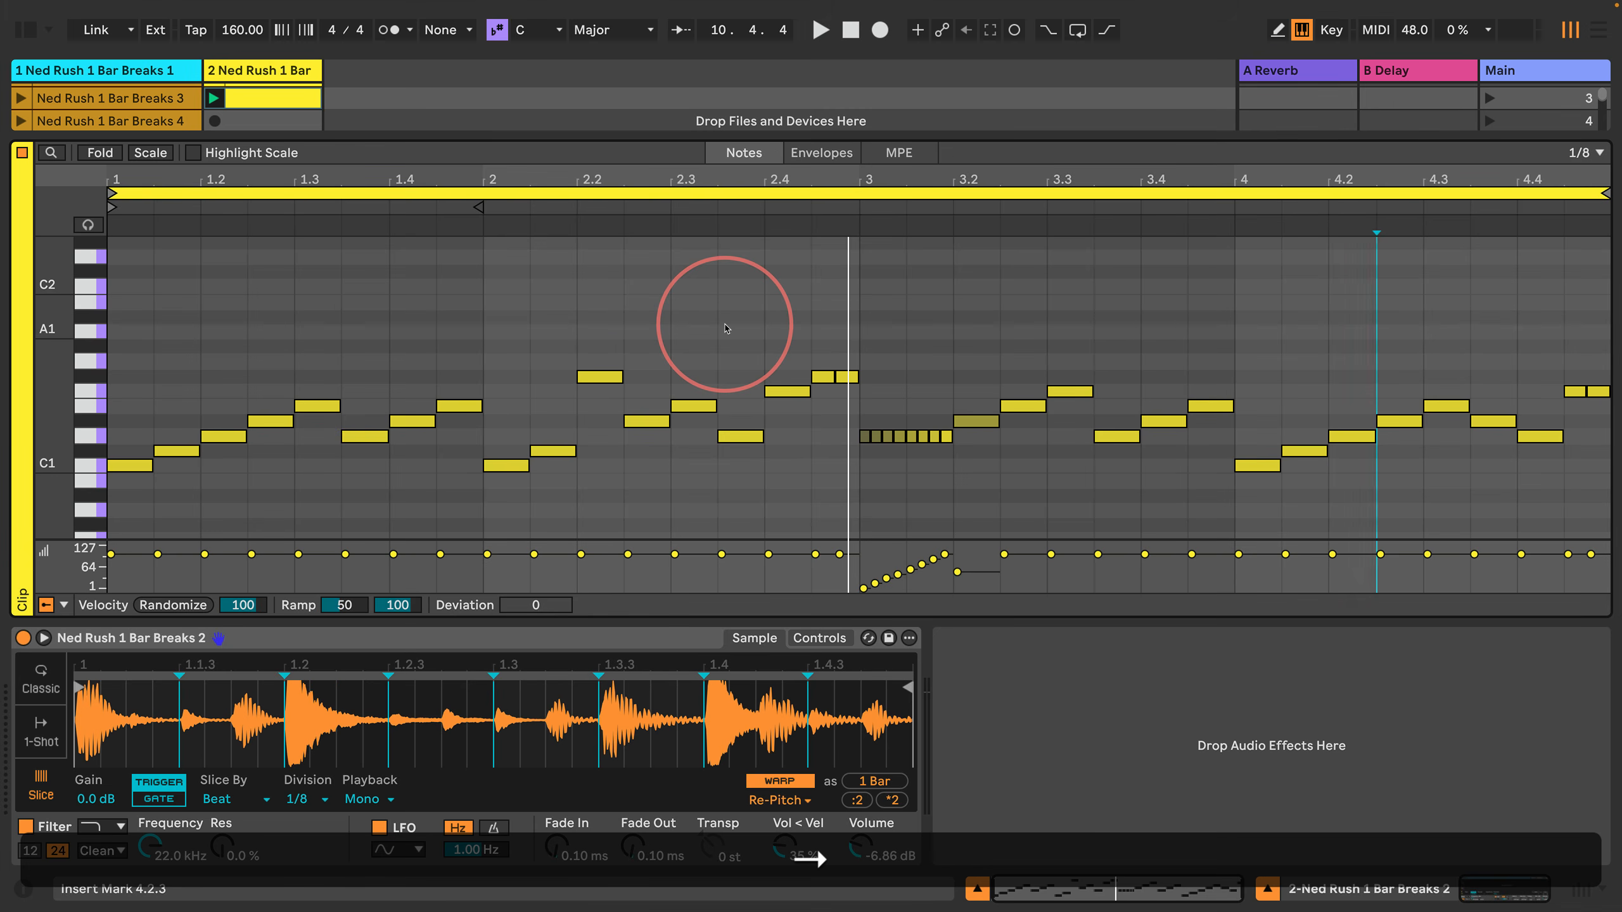
key("Up")
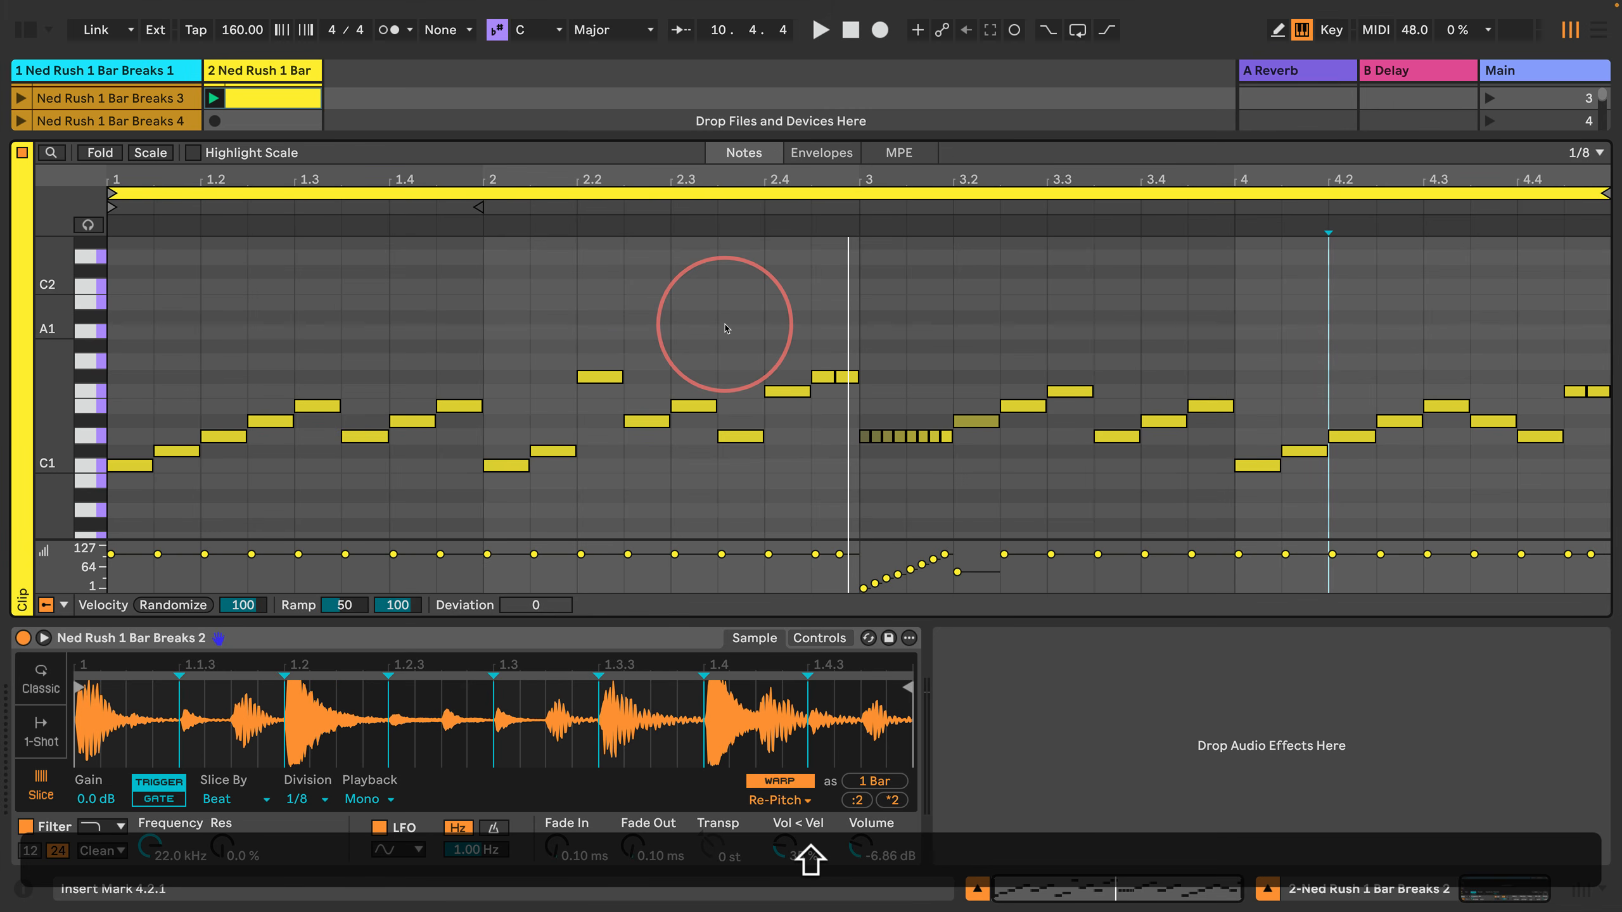
key("shift+Right")
key("Return")
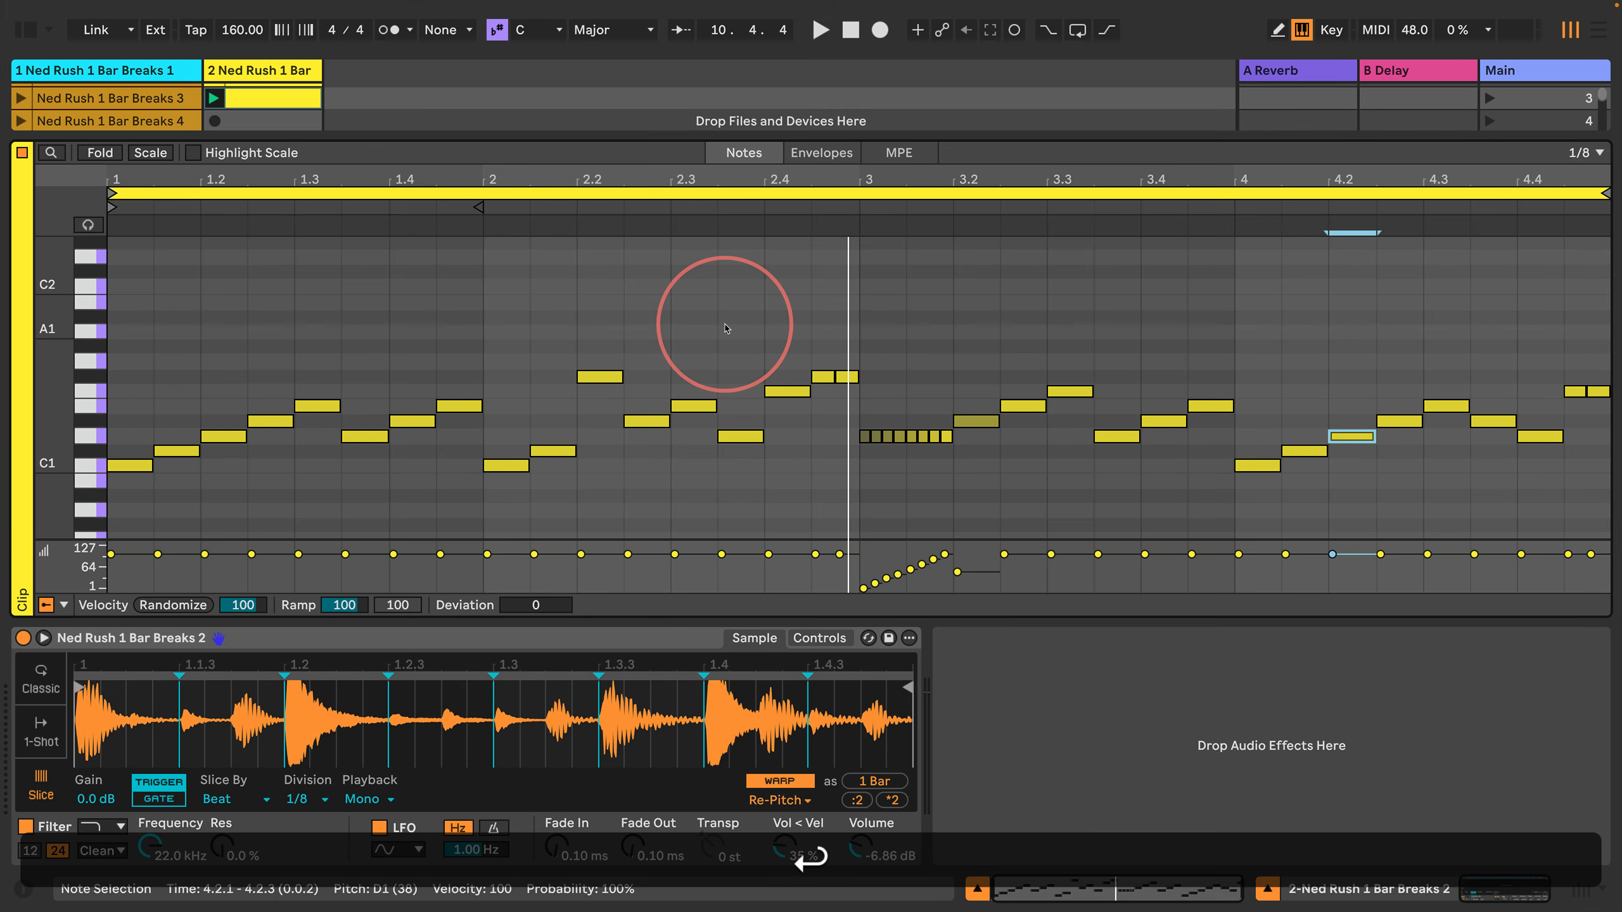
key("Return")
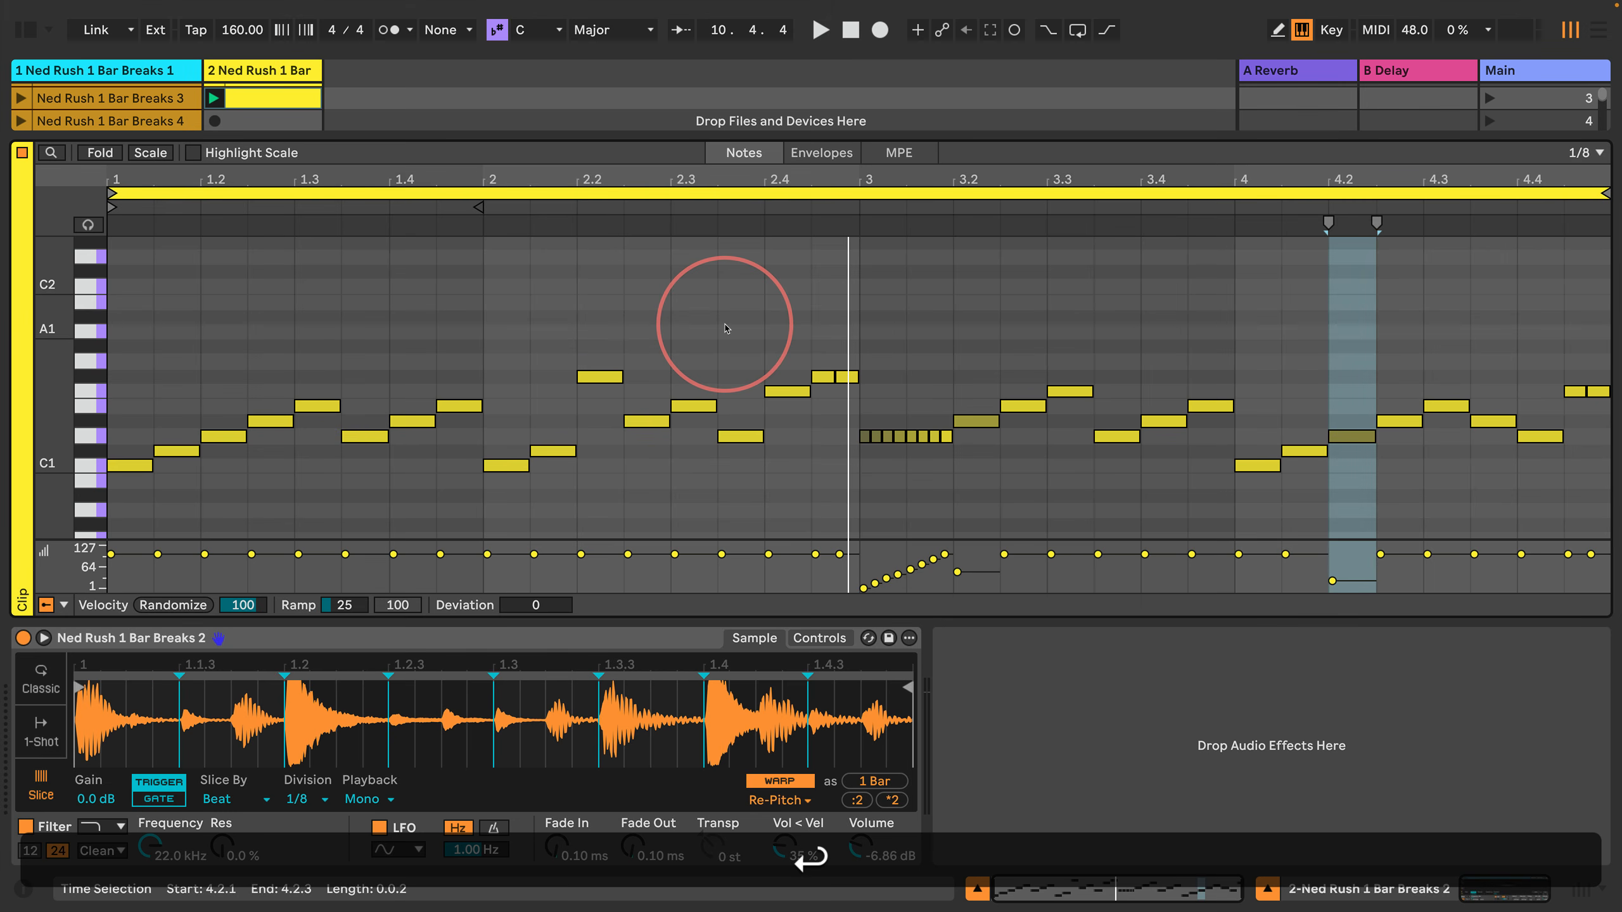
key("Left")
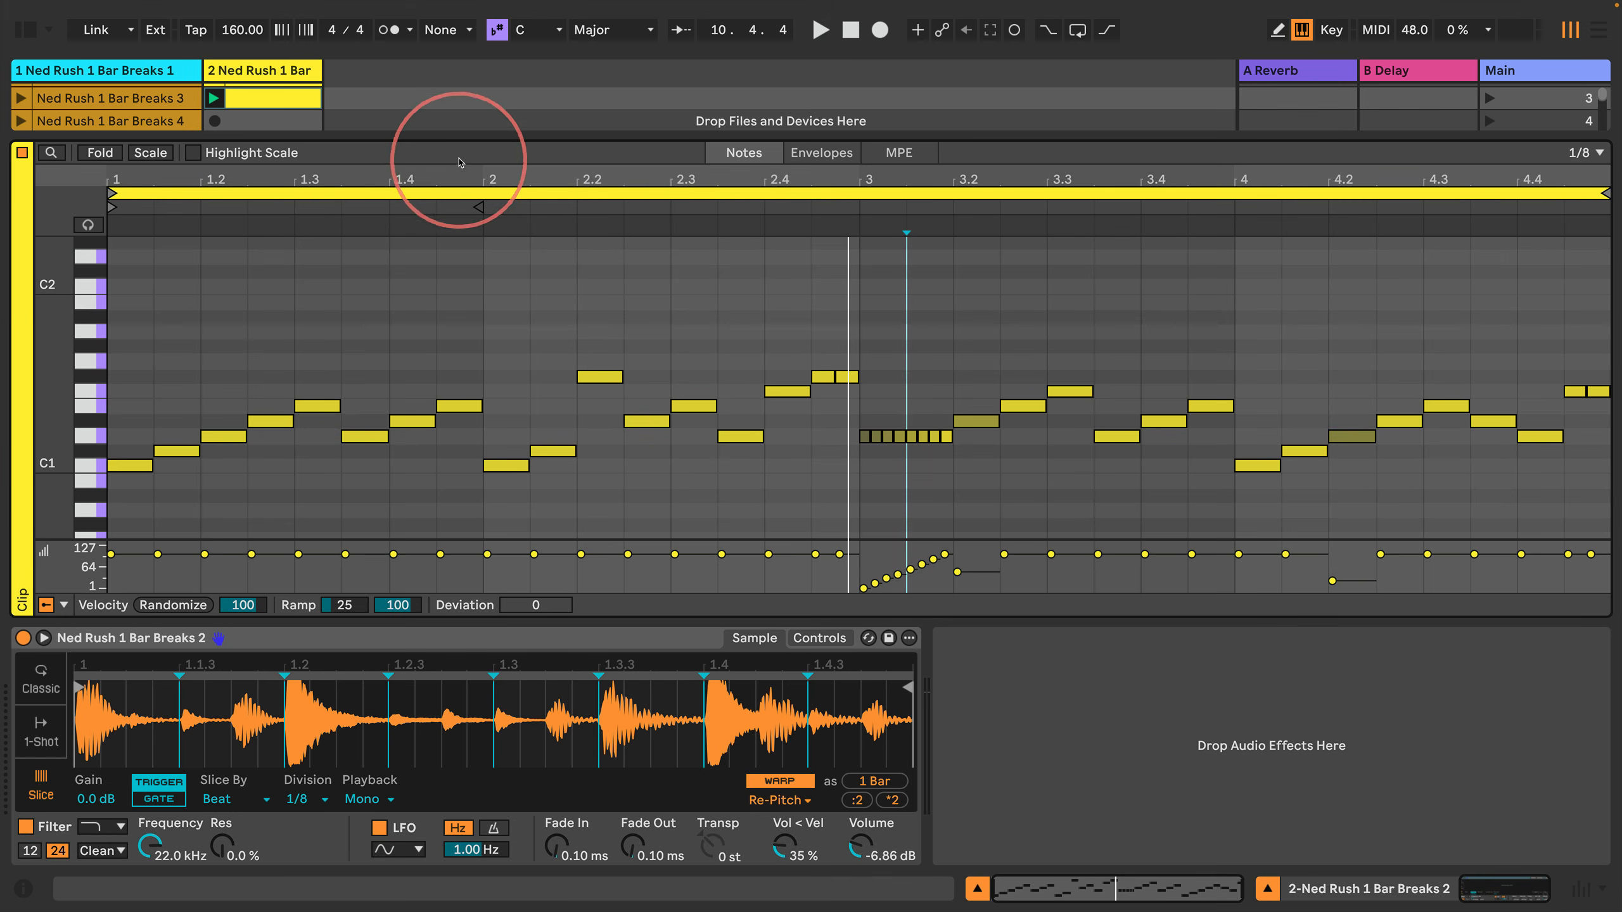
Step: Enlarge the session clip area above the note editor and duplicate the second track
left_click_drag(453, 134, 409, 399)
scroll(249, 84, "up", 2)
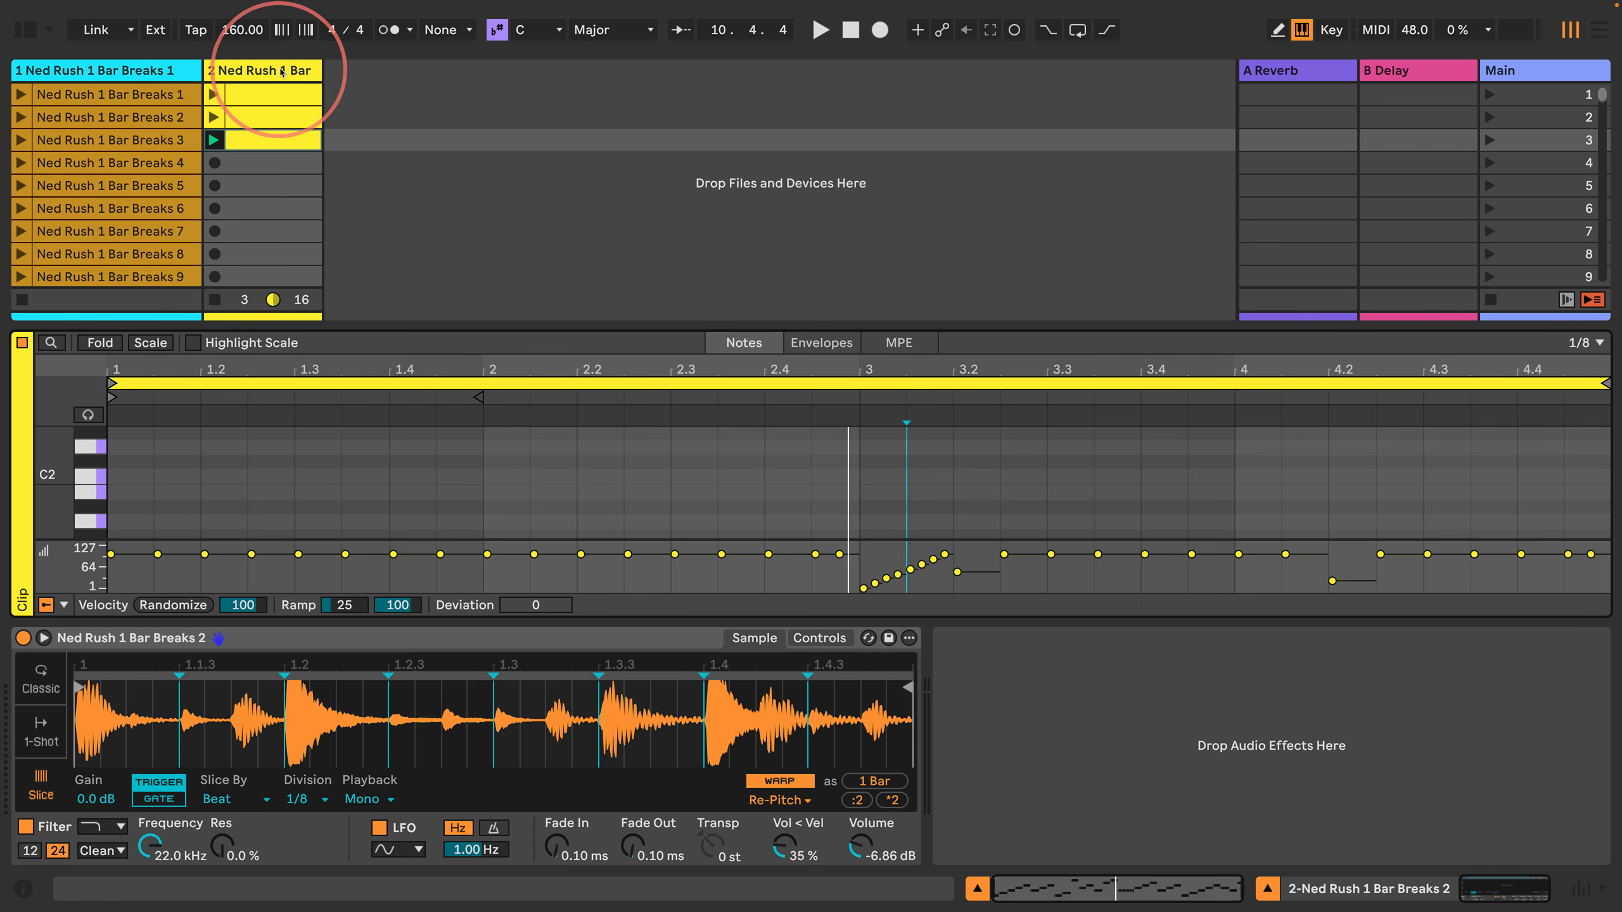
left_click(279, 71)
key("super+d")
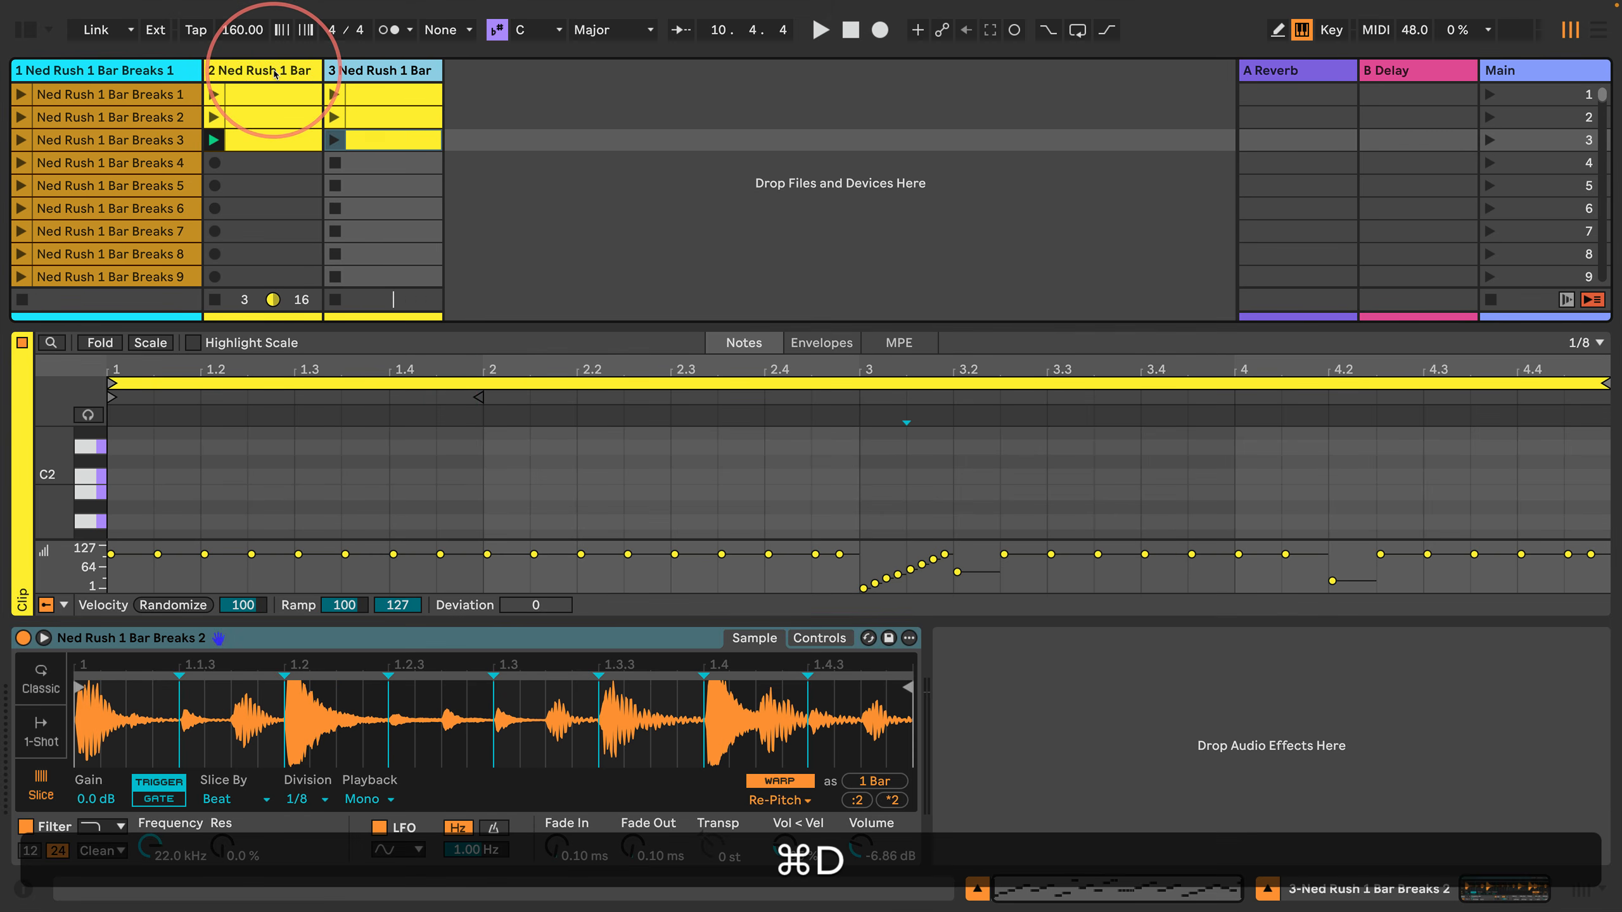
Step: Delete the three copied clips from the duplicated third track and stop the active clip on the second track
left_click(382, 101, "shift")
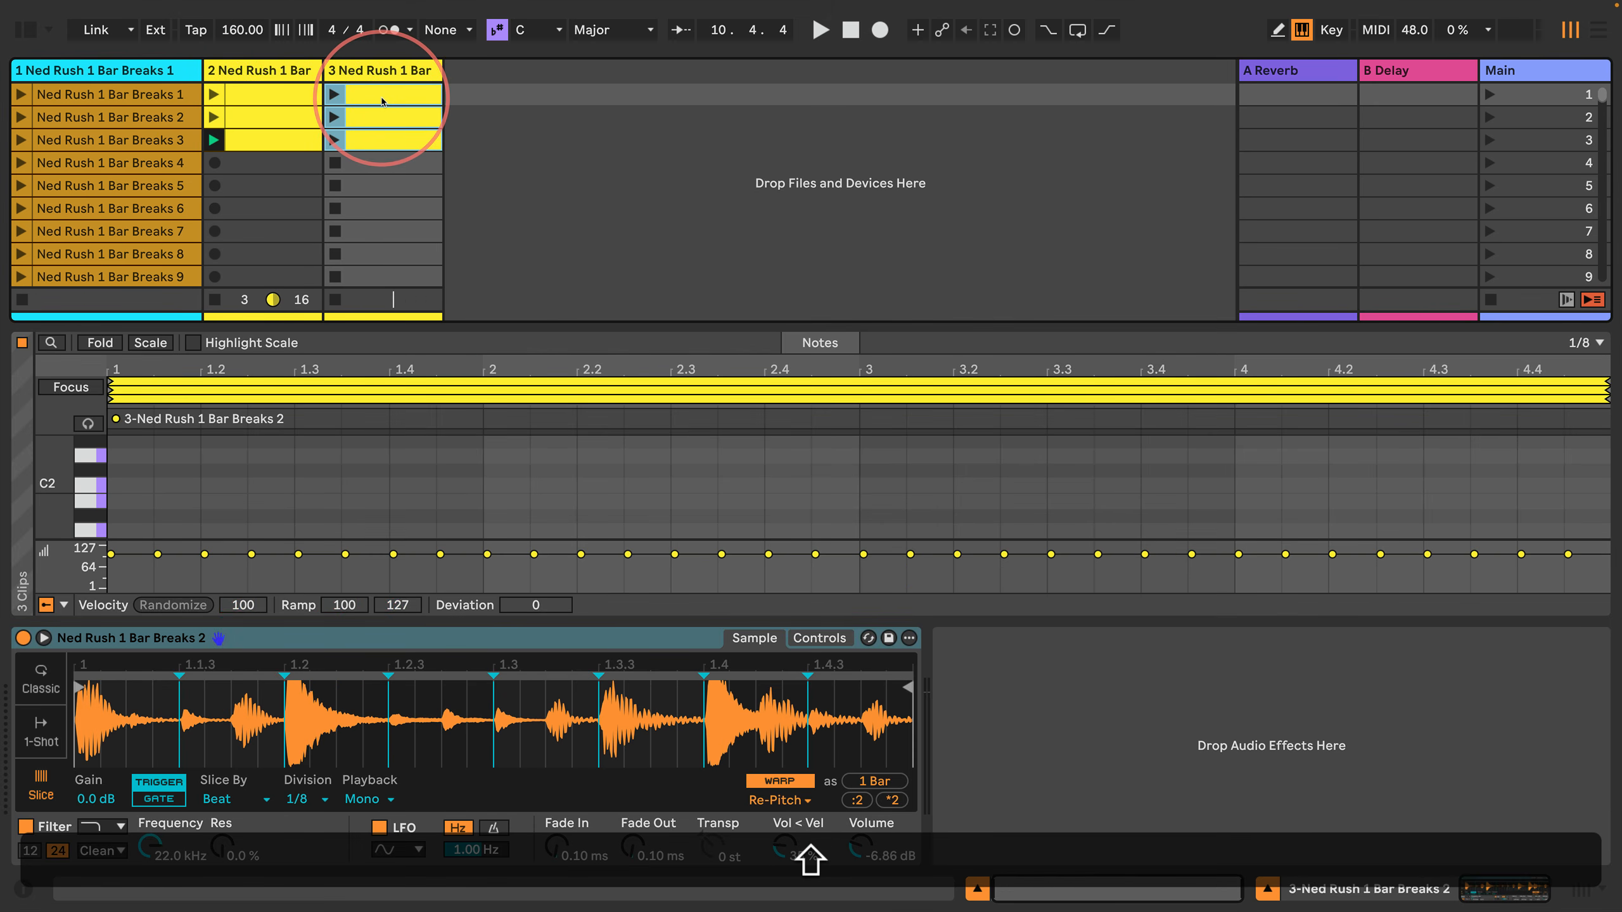
key("BackSpace")
left_click(215, 300)
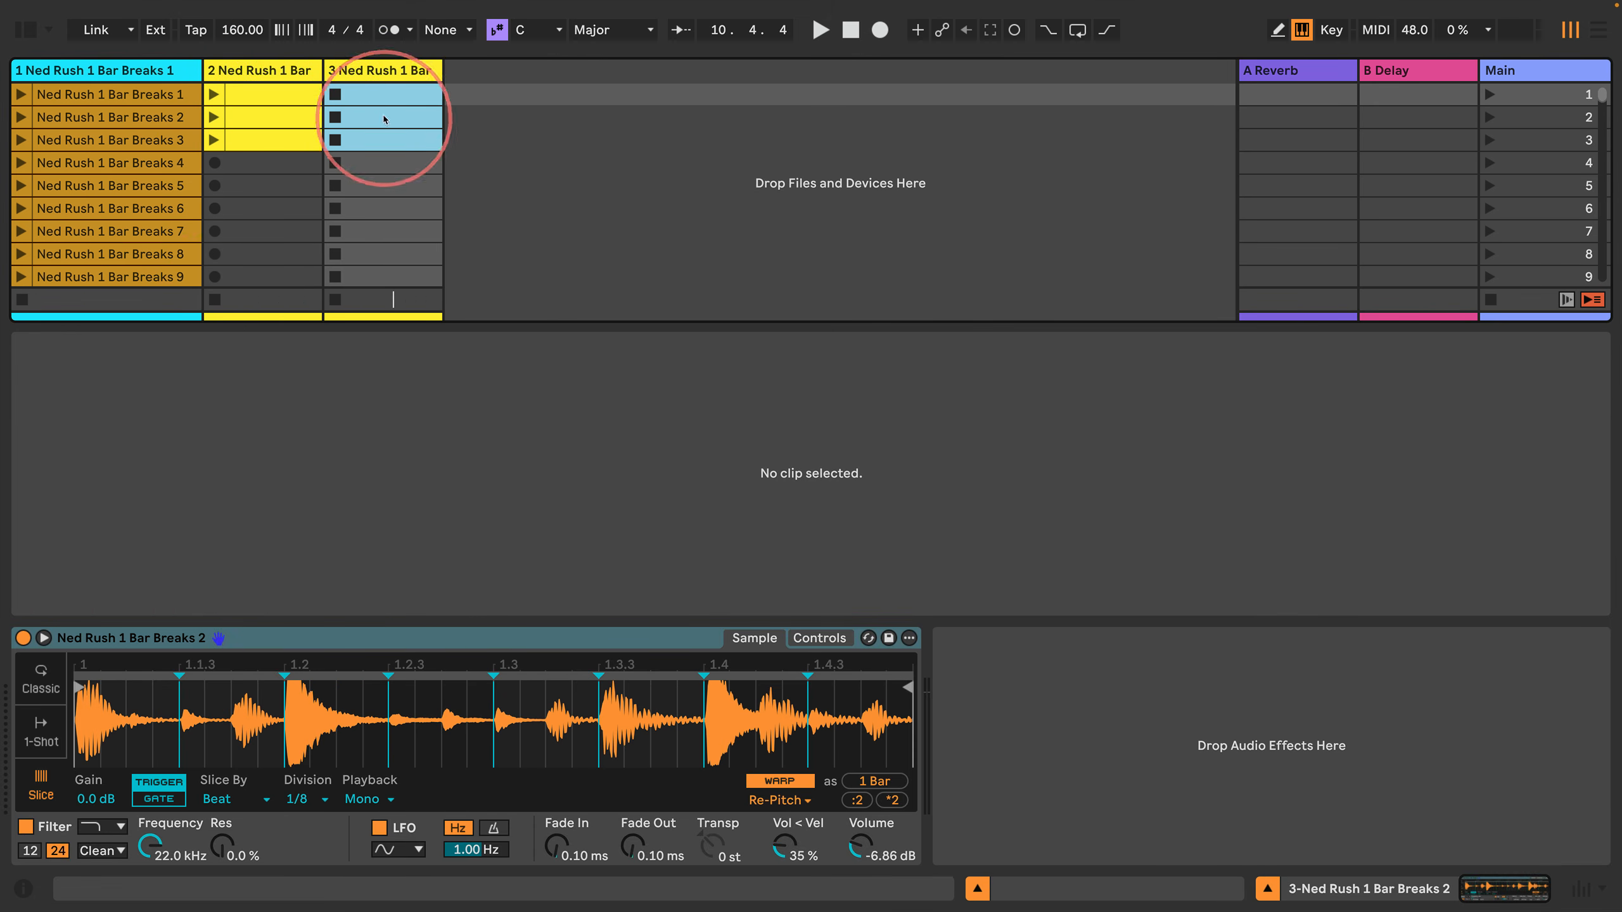
Step: Create an empty MIDI clip in the first slot of the third track and enlarge its note editor
double_click(380, 91)
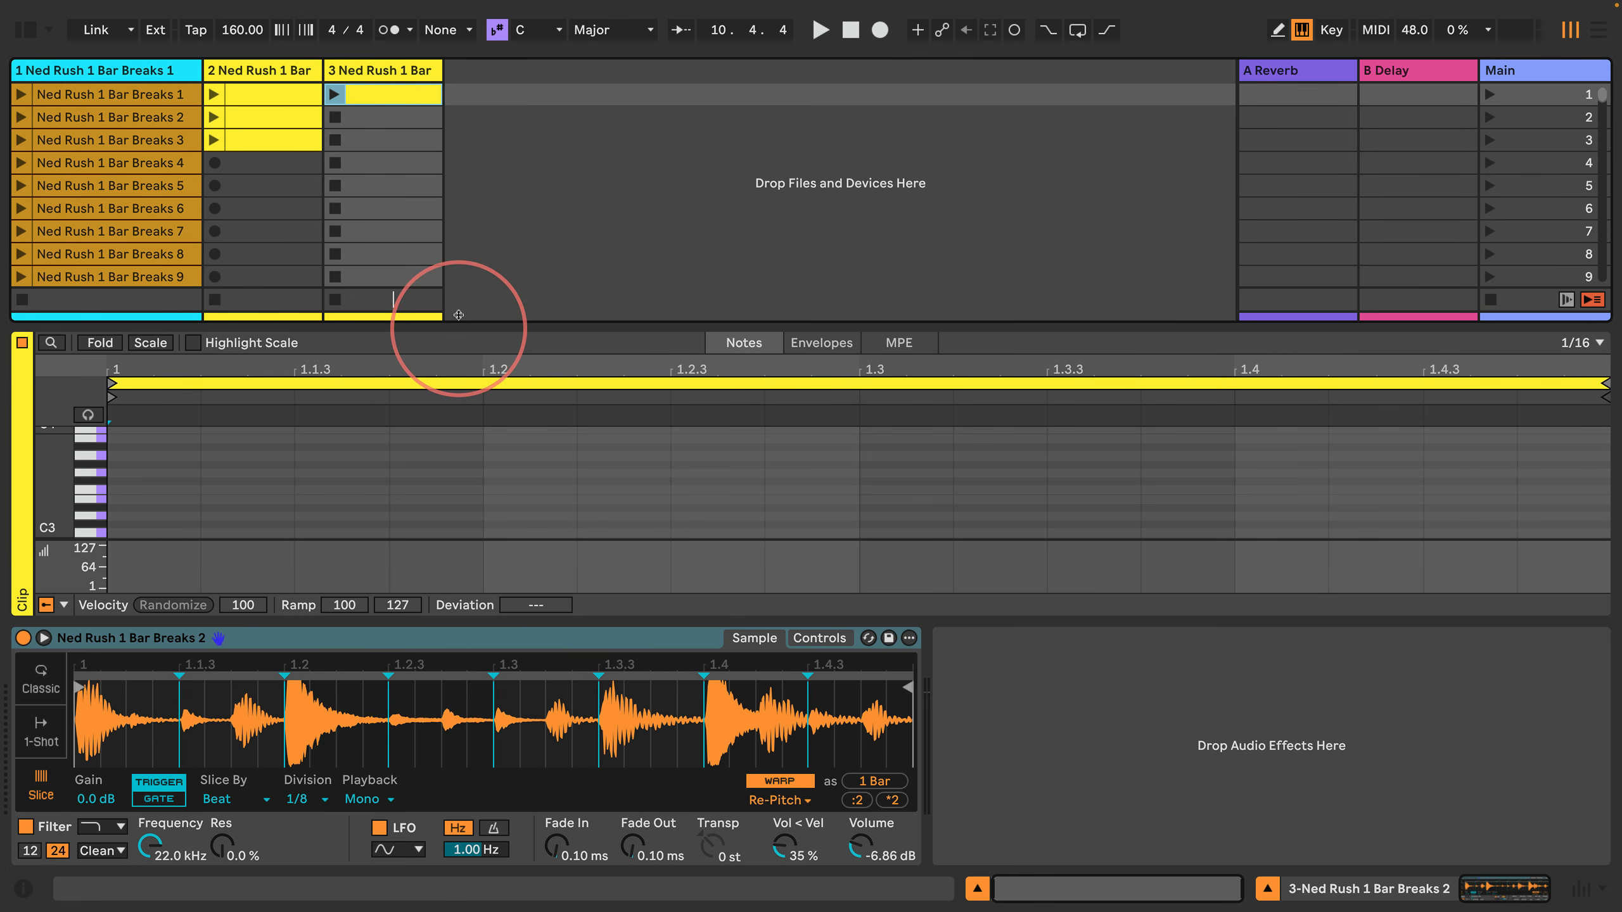
left_click_drag(459, 326, 473, 61)
left_click(128, 476)
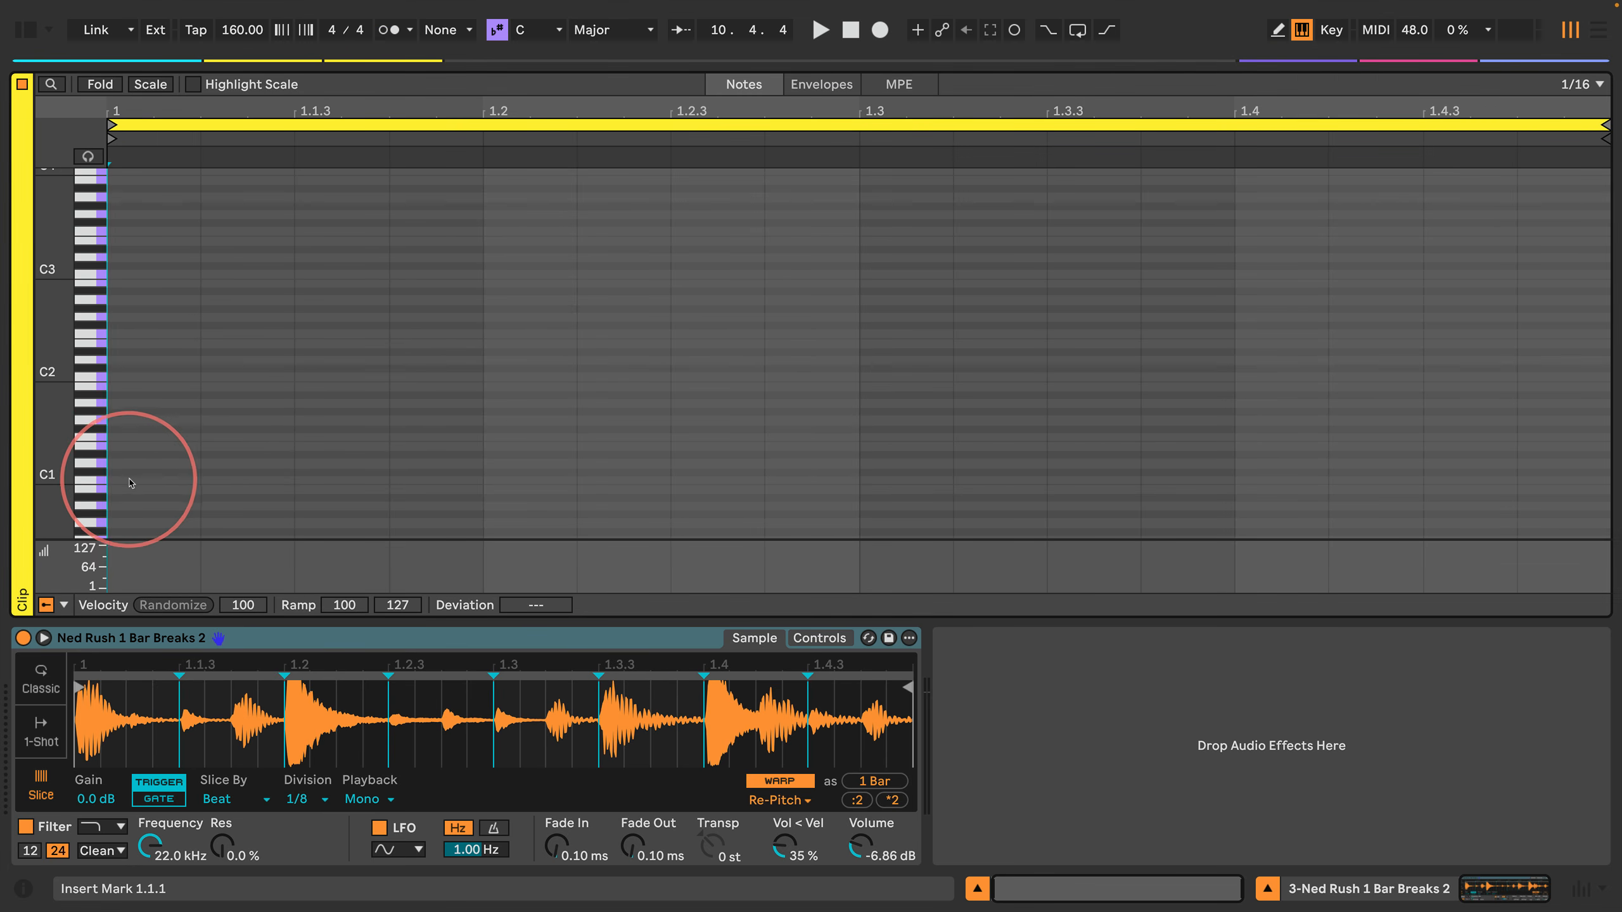
key("Right")
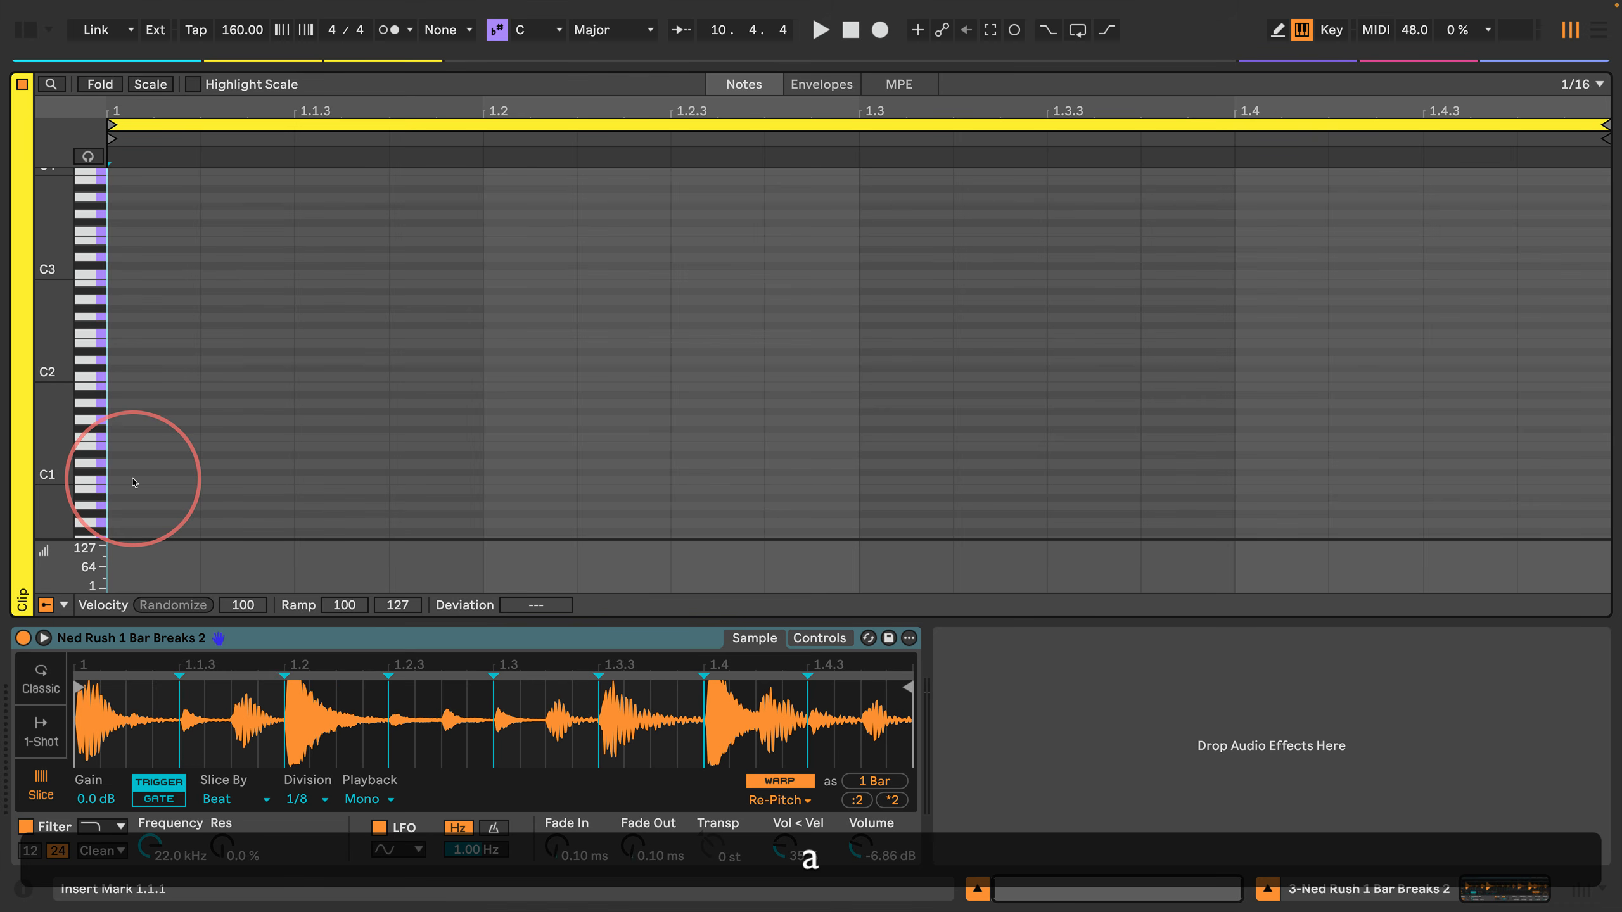
Step: Reveal the session mixer, arm the third track for recording and select that track
left_click_drag(590, 65, 572, 327)
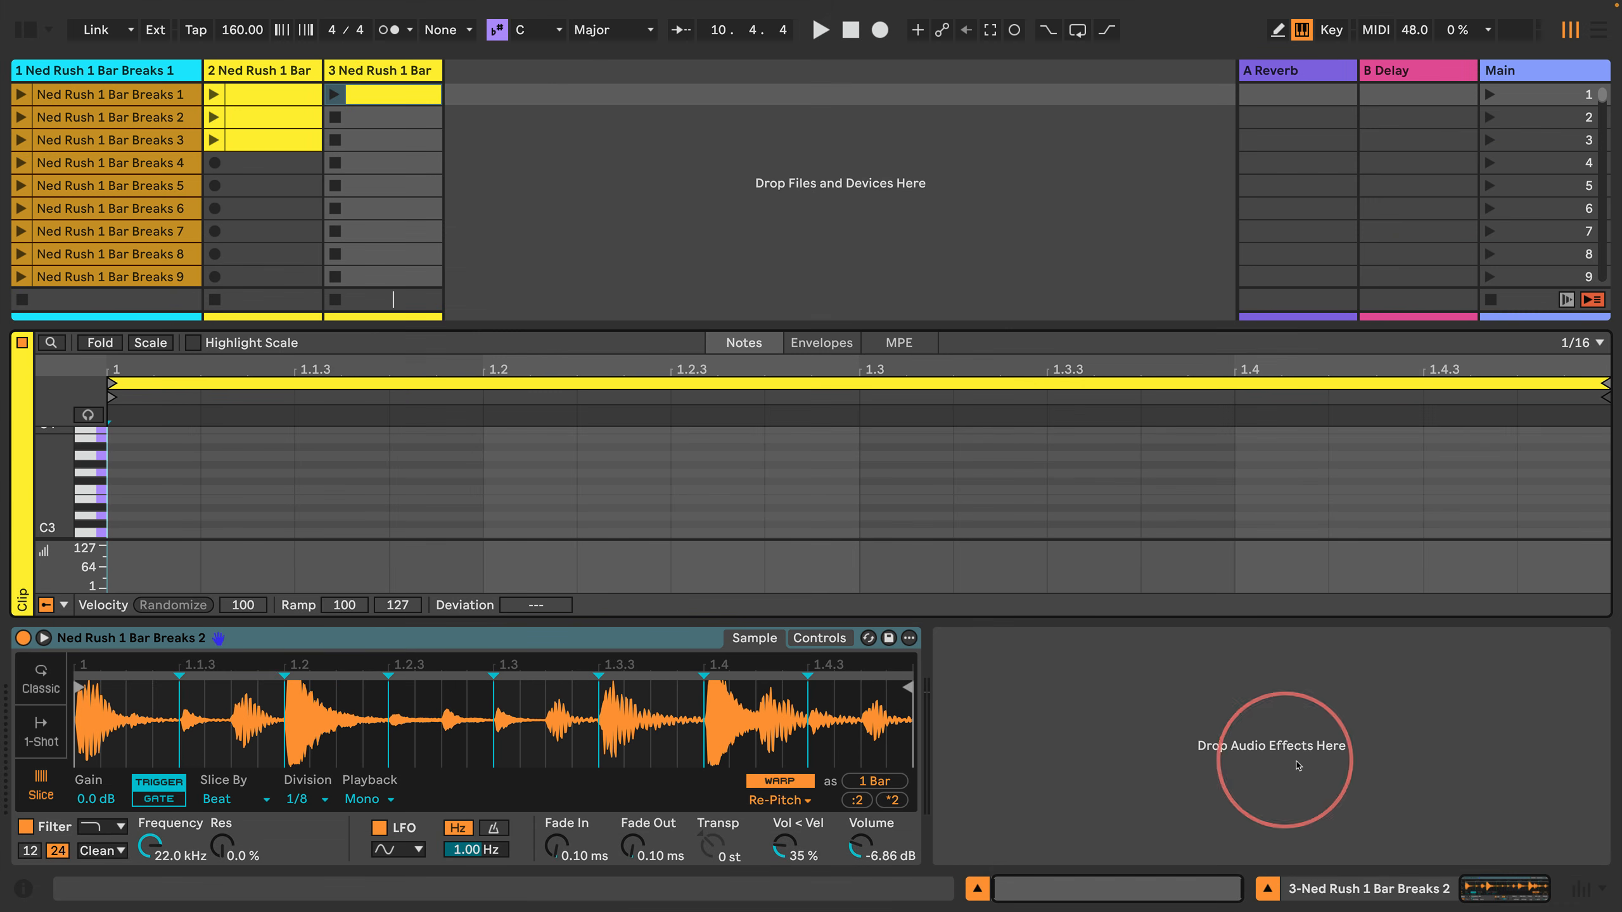
left_click(1580, 889)
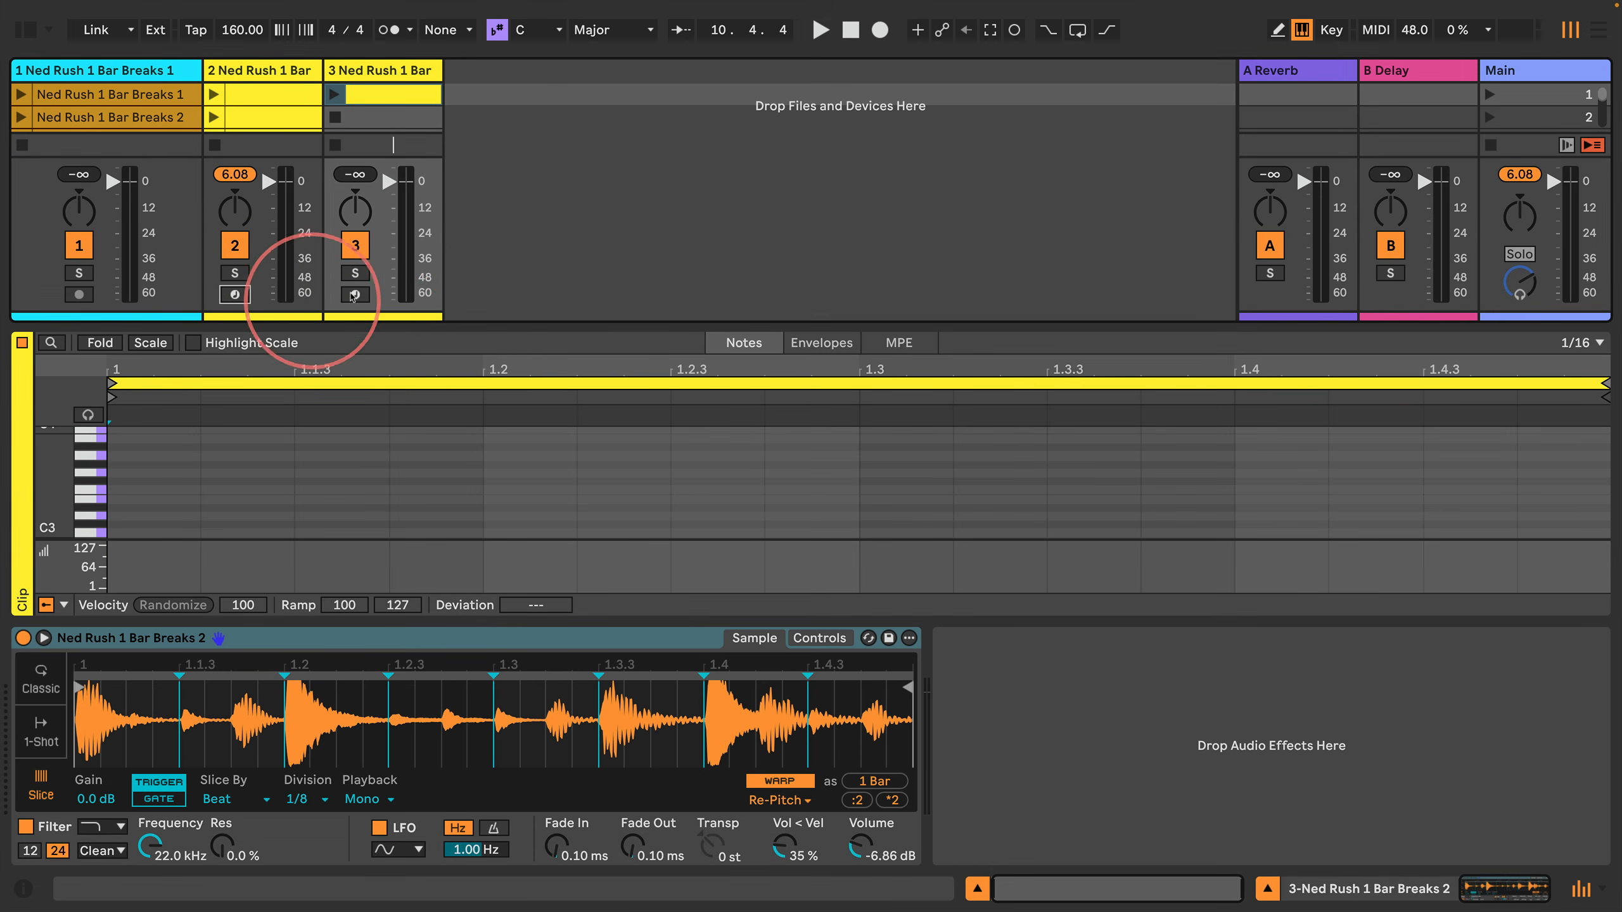
left_click(354, 295)
left_click(359, 76)
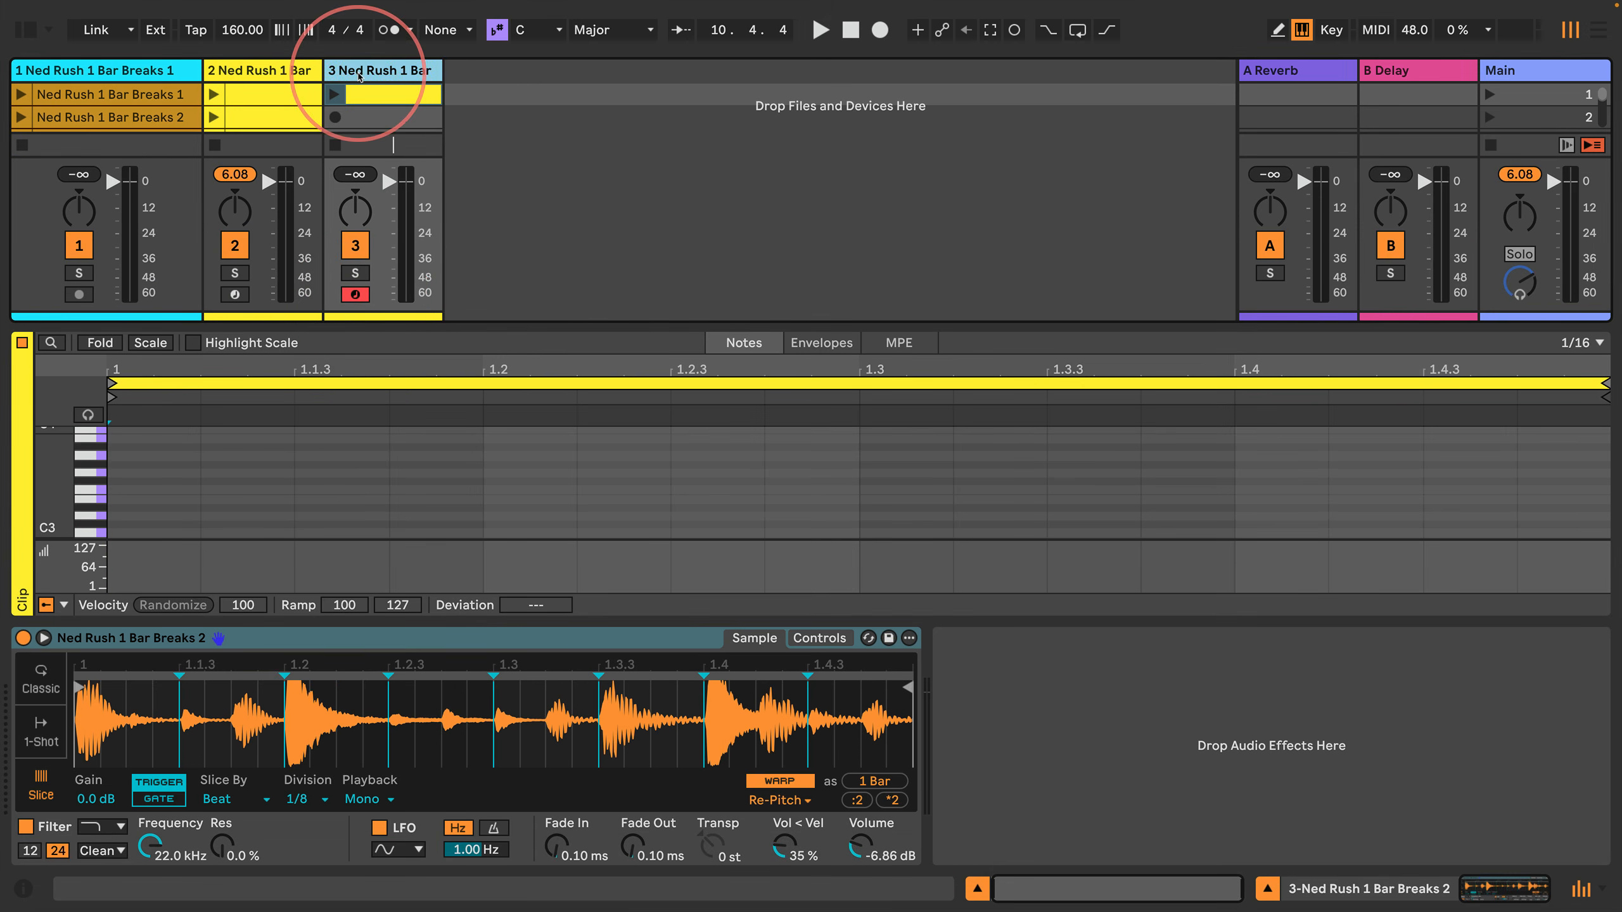
Step: Enlarge the note editor over the session clips and set the editor grid to 1/8
left_click_drag(434, 324, 442, 72)
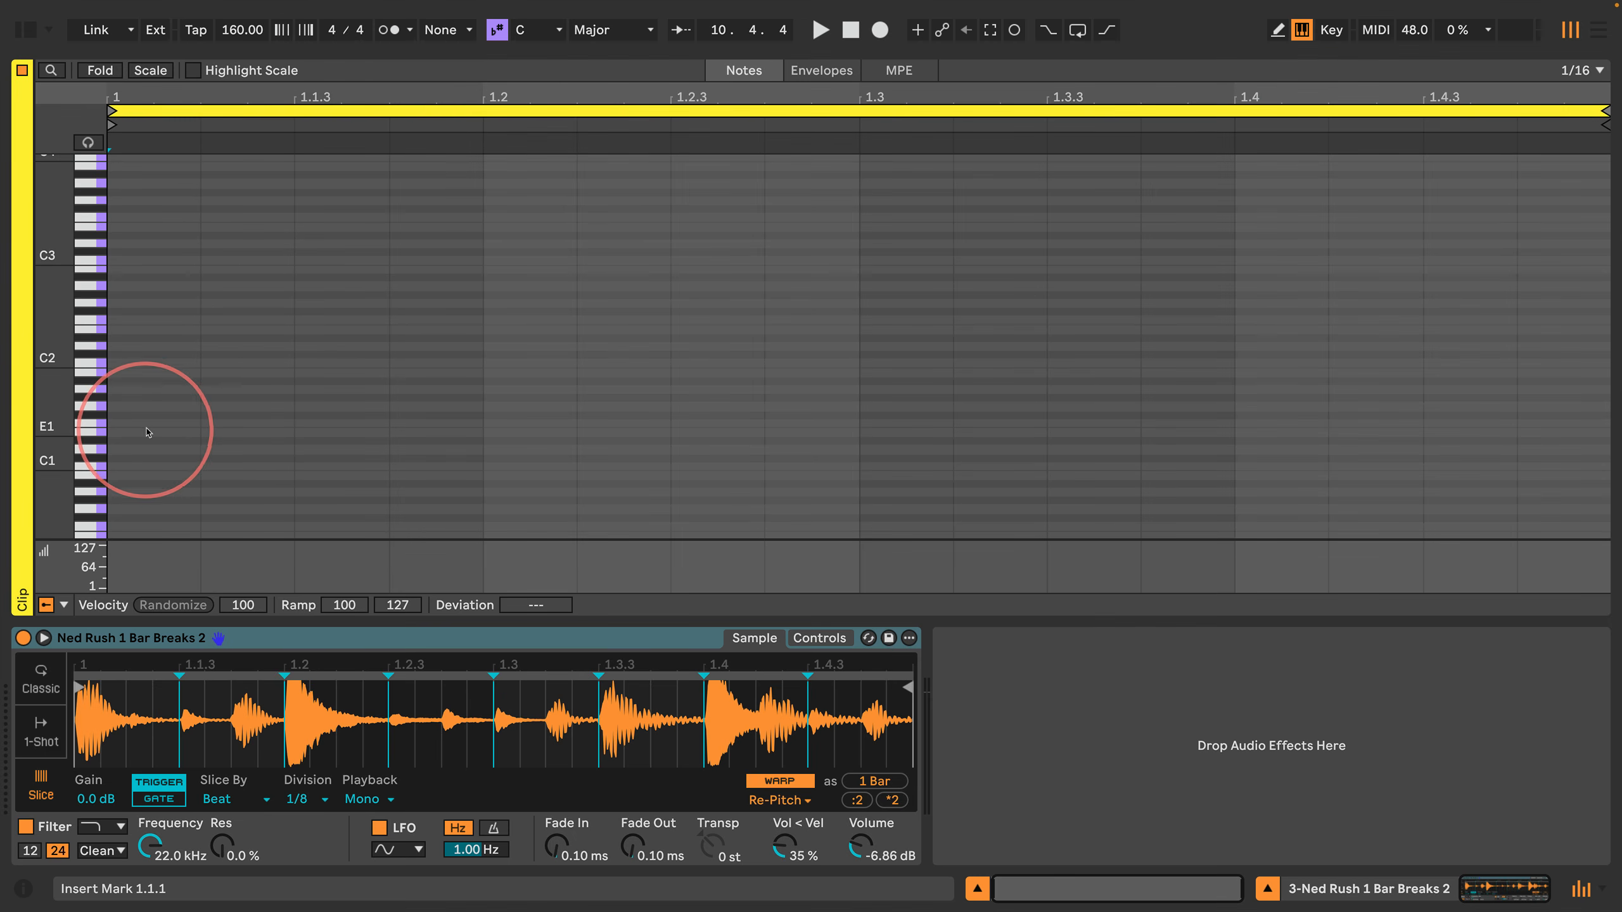
key("Right")
key("Right")
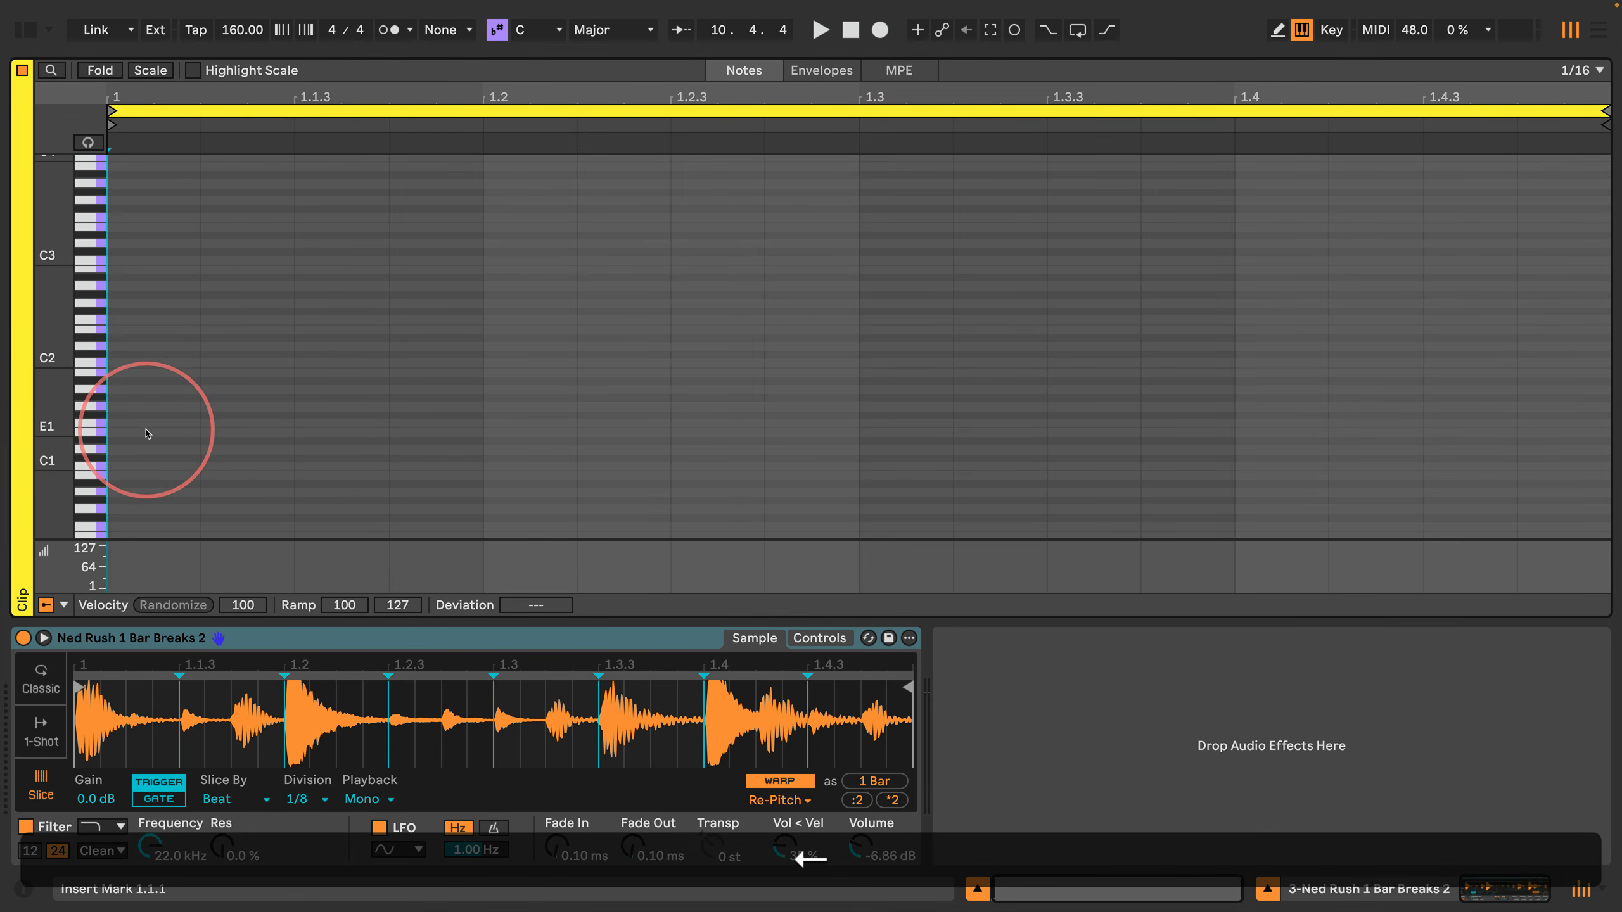
key("a")
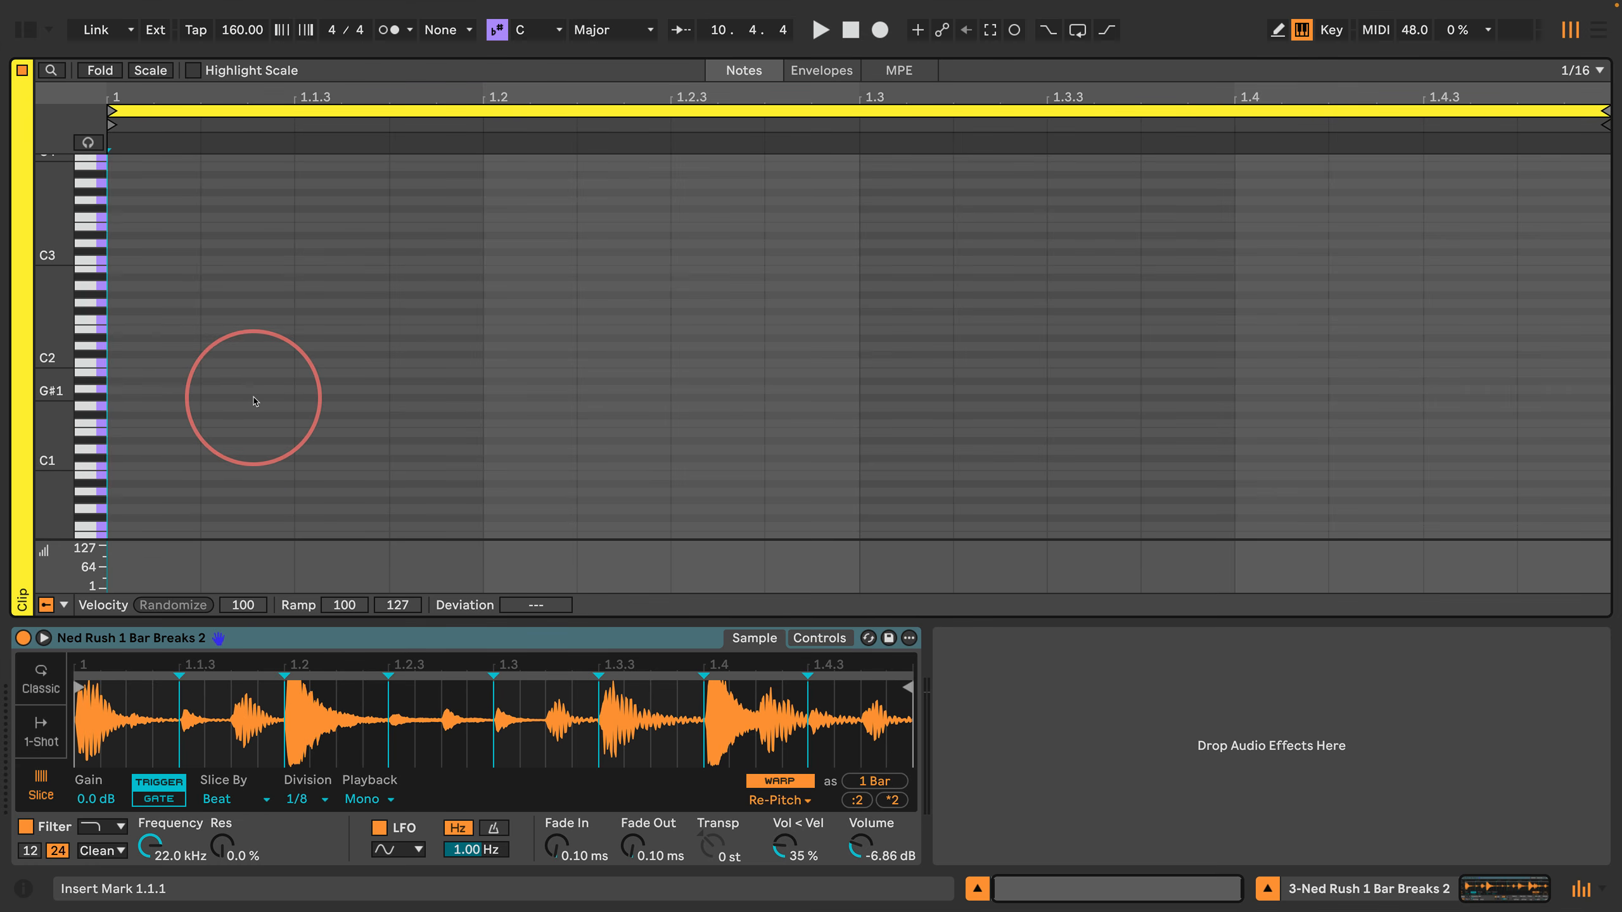
right_click(255, 399)
left_click(216, 415)
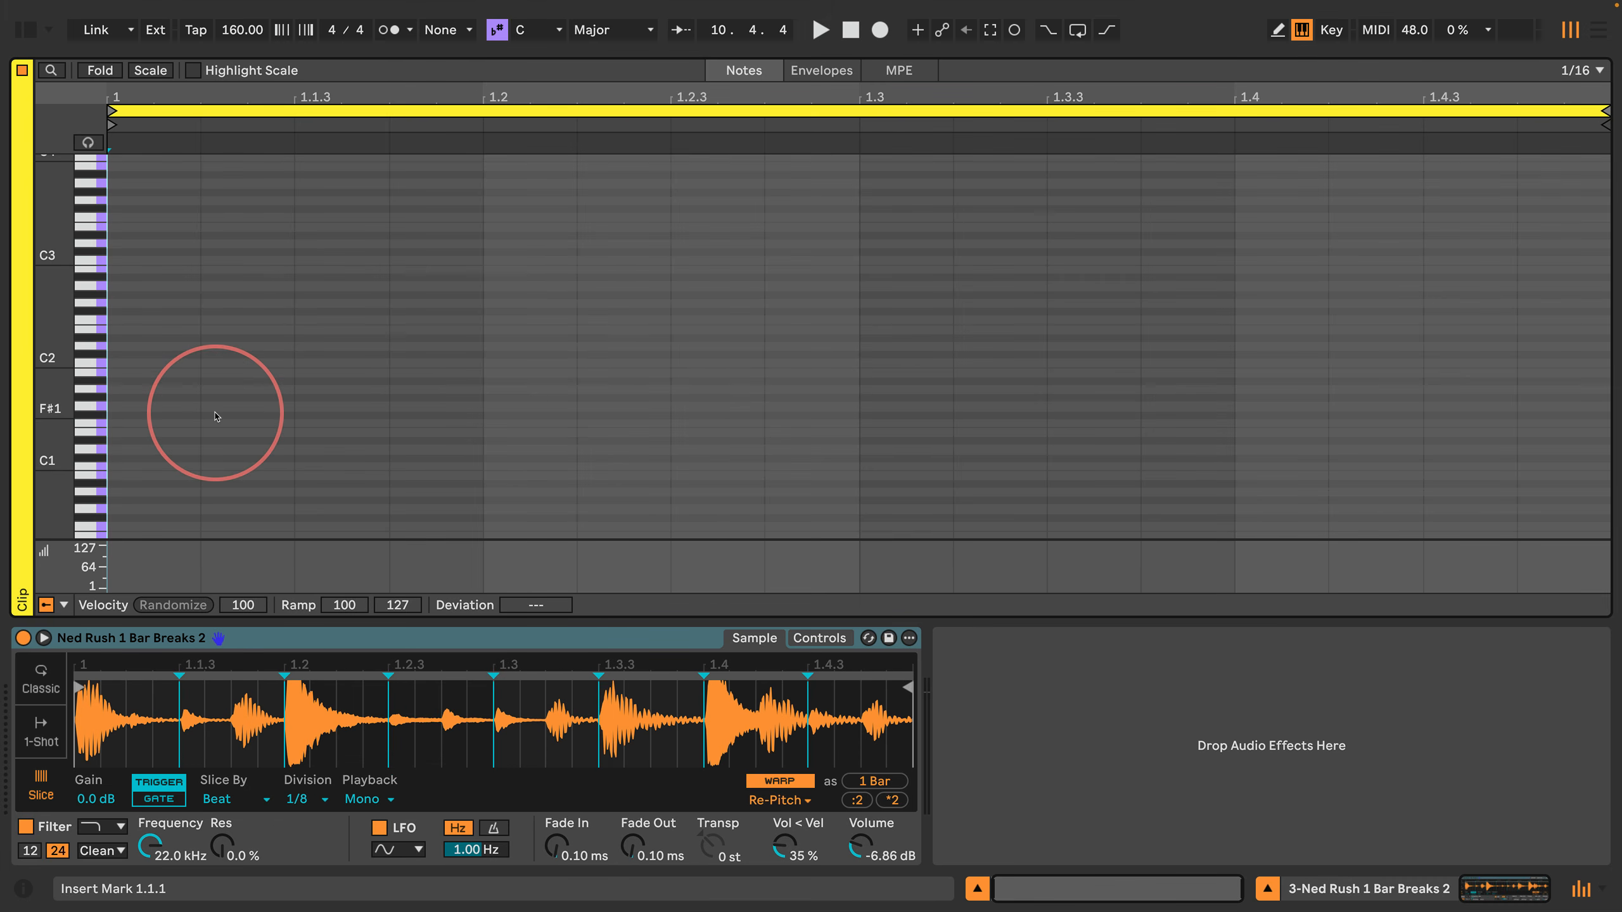
key("super+2")
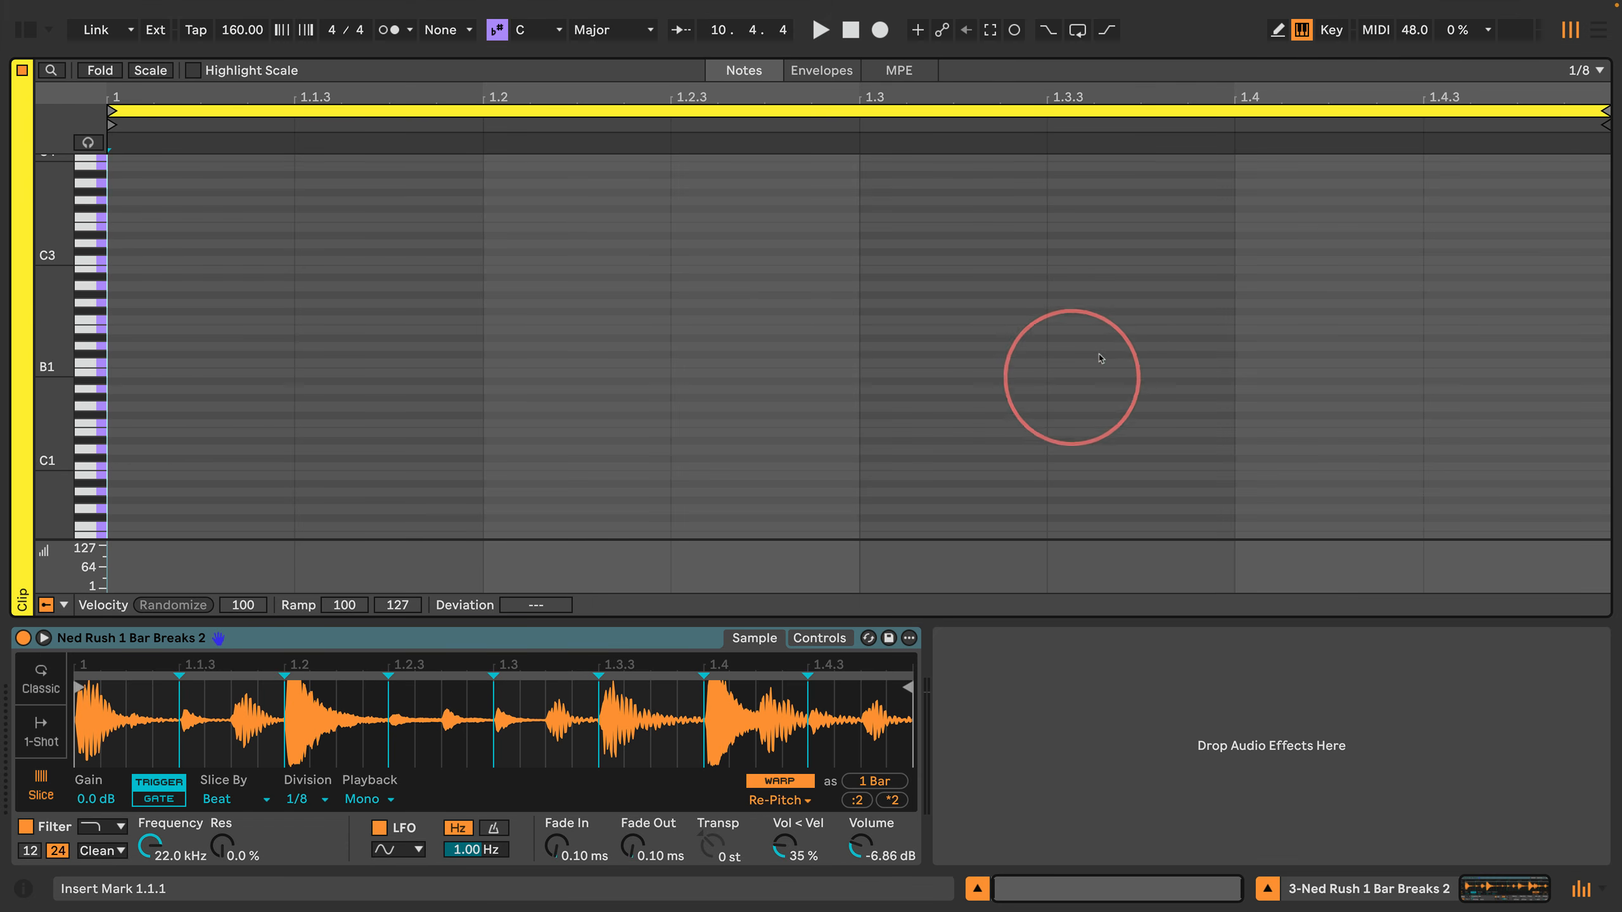
Step: Step-enter consecutive eighth notes C1, C#1, D1 and D#1 from 1.1.1 to 1.3
key("Left")
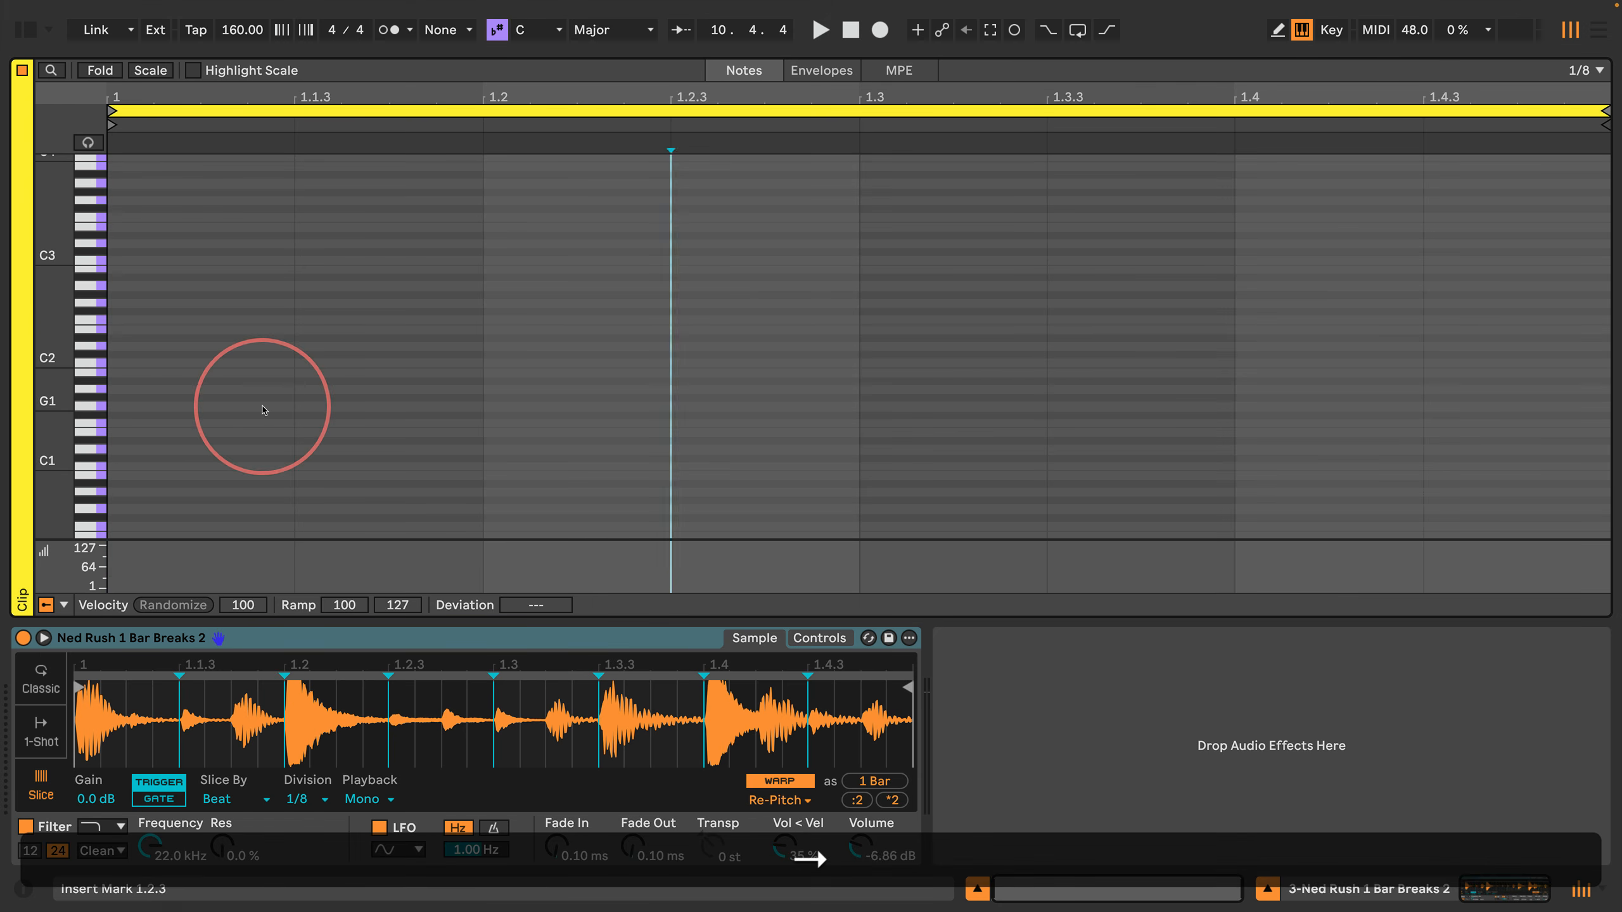
key("a")
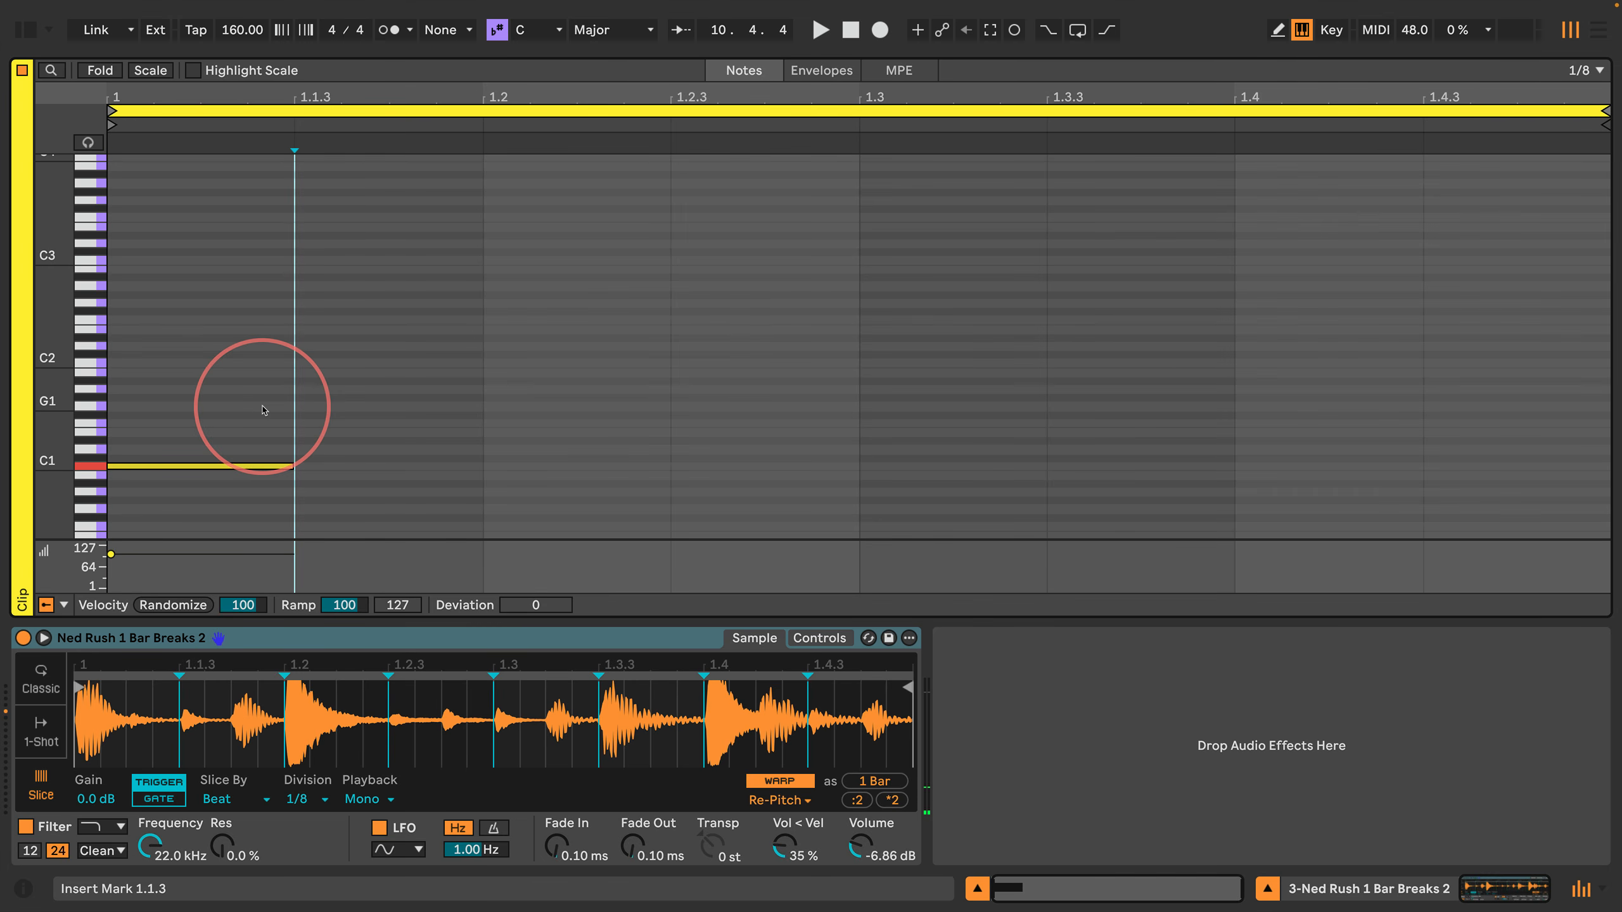
key("w")
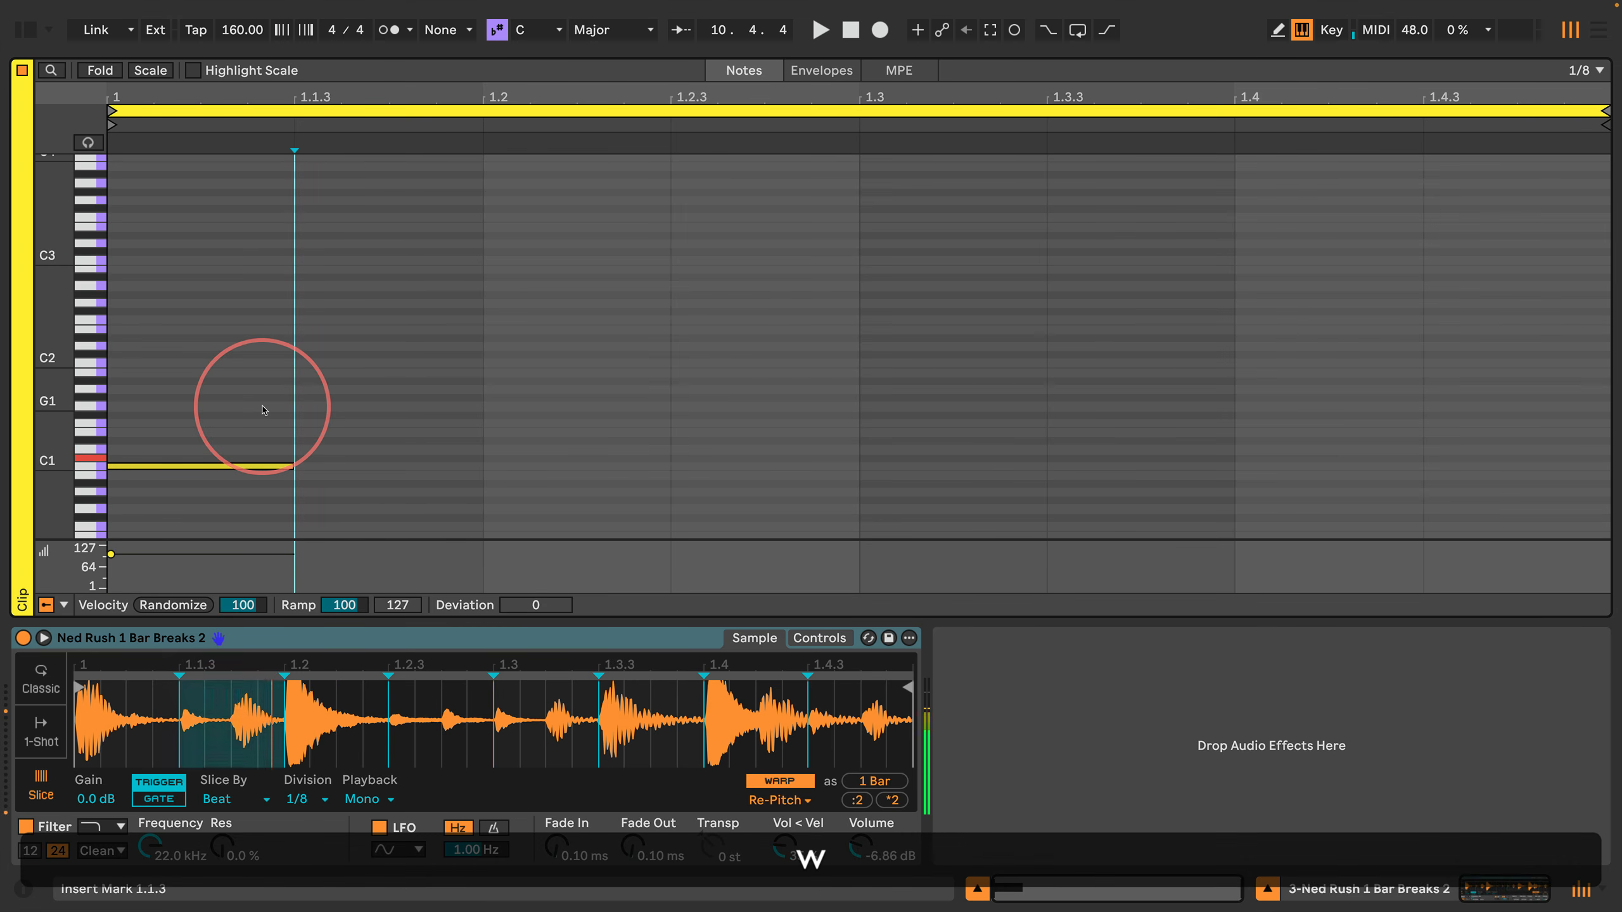
key("s")
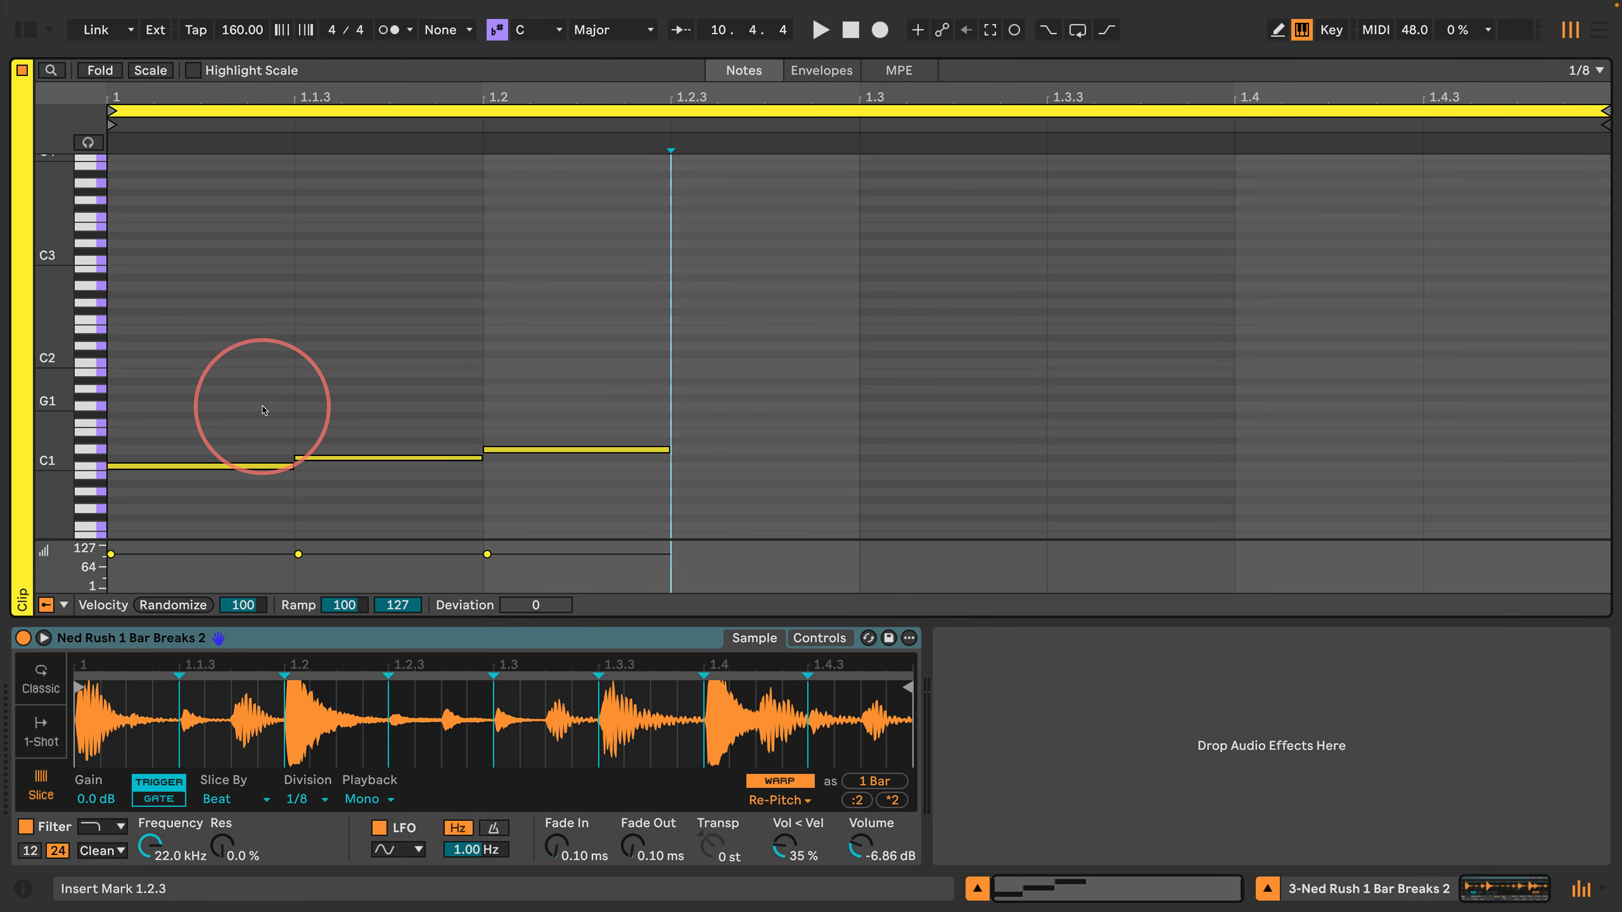
key("e")
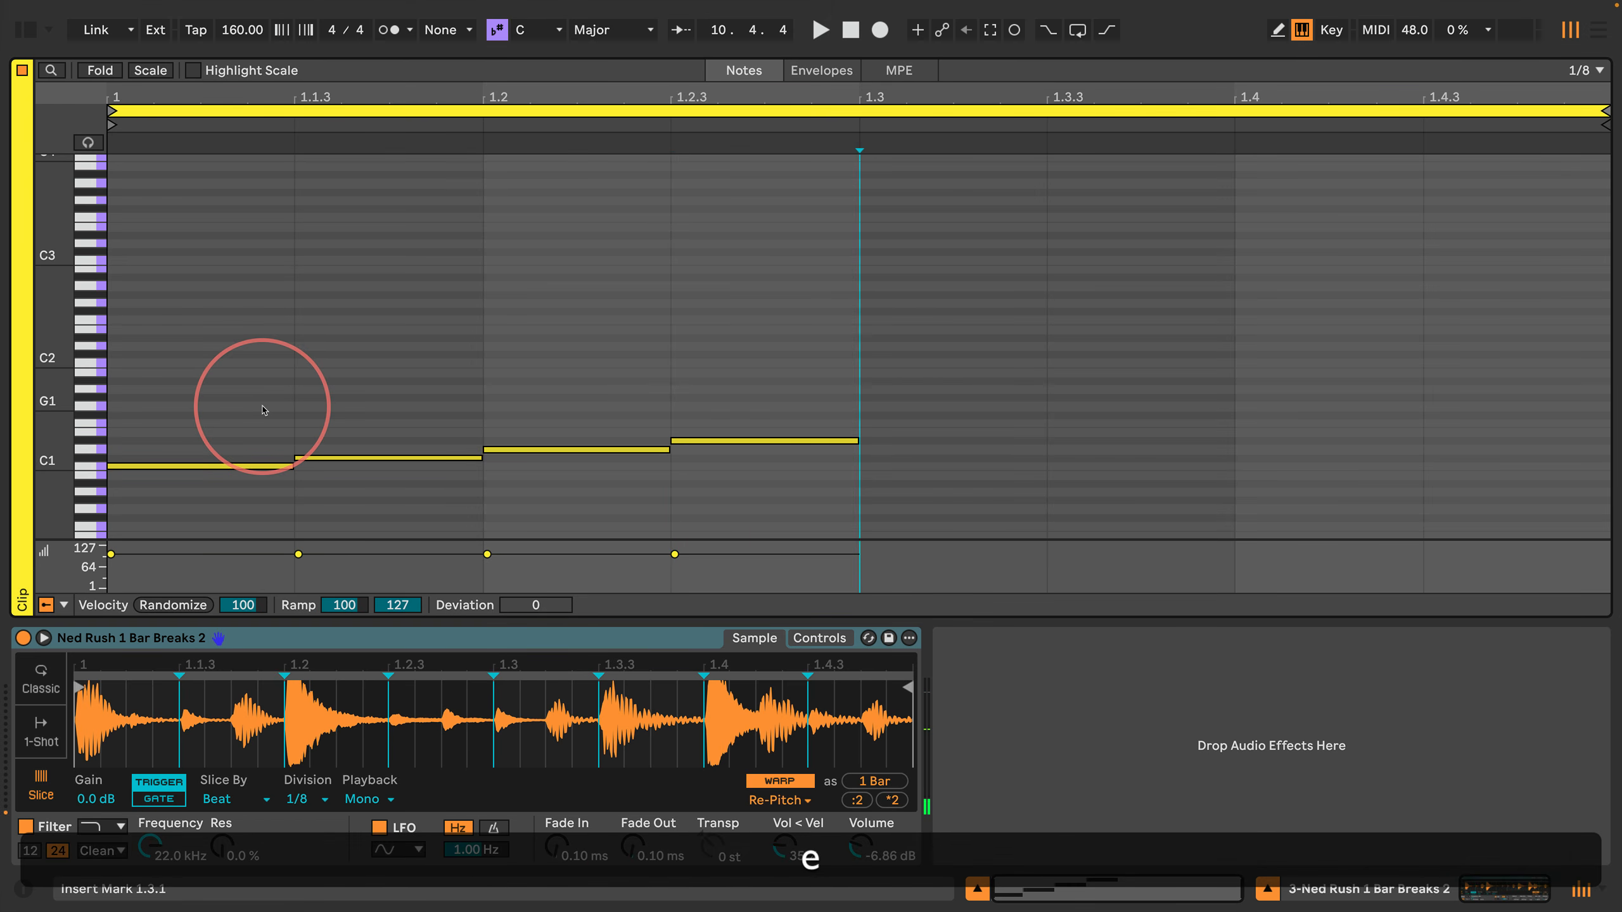
Step: Continue the step entry with eighth notes D1, D#1 and E1 from 1.3 to 1.4.3
key("s")
key("Right")
key("e")
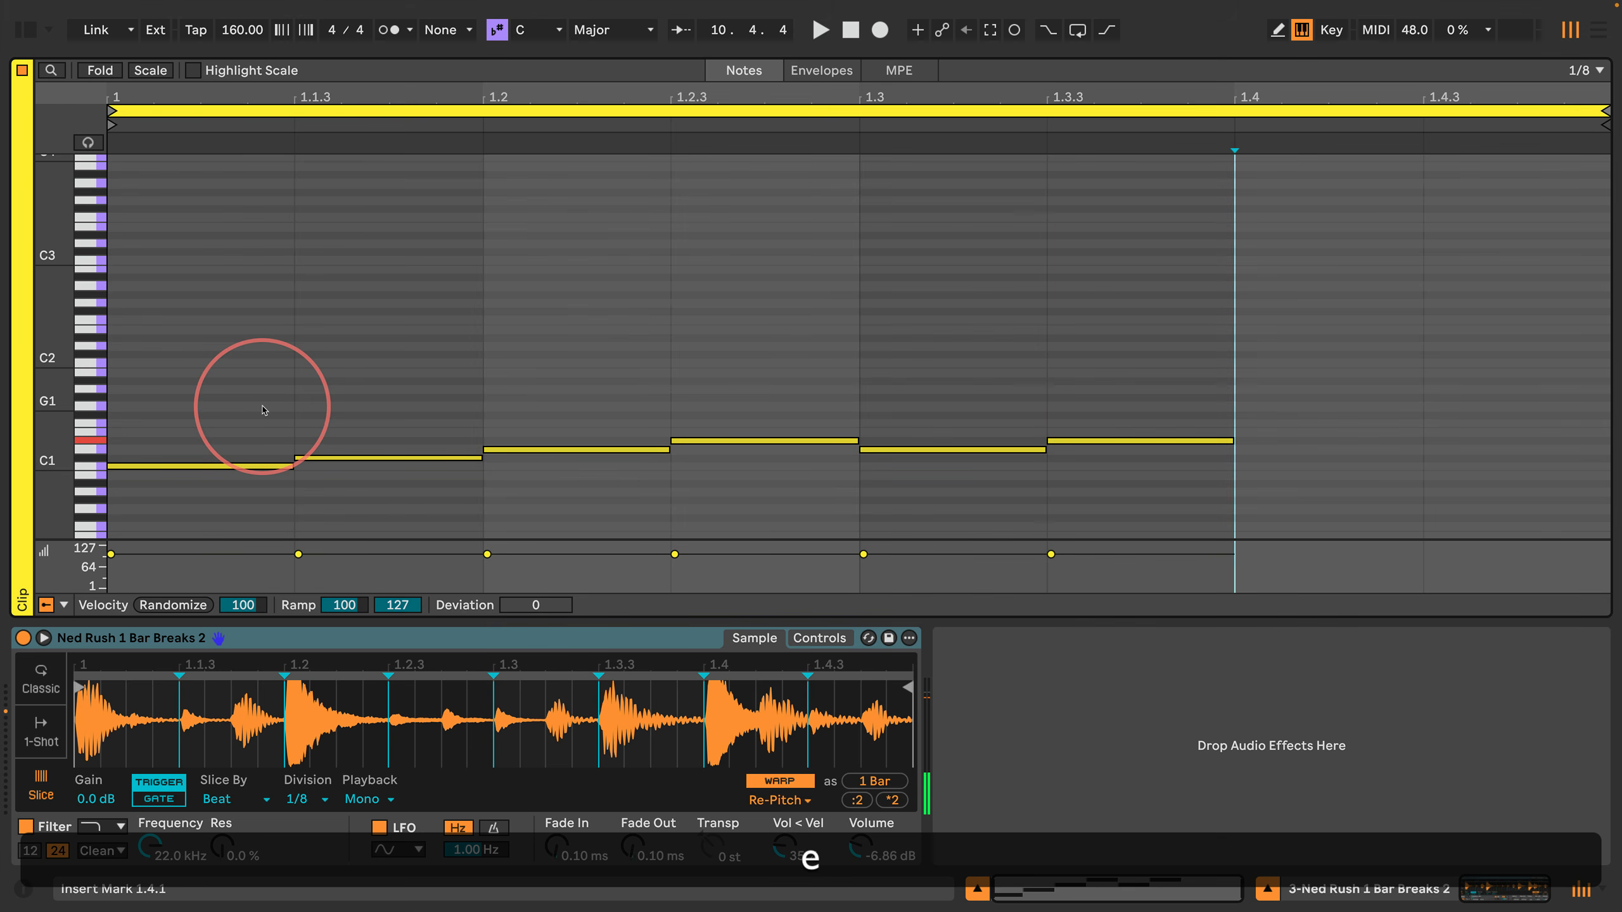
key("d")
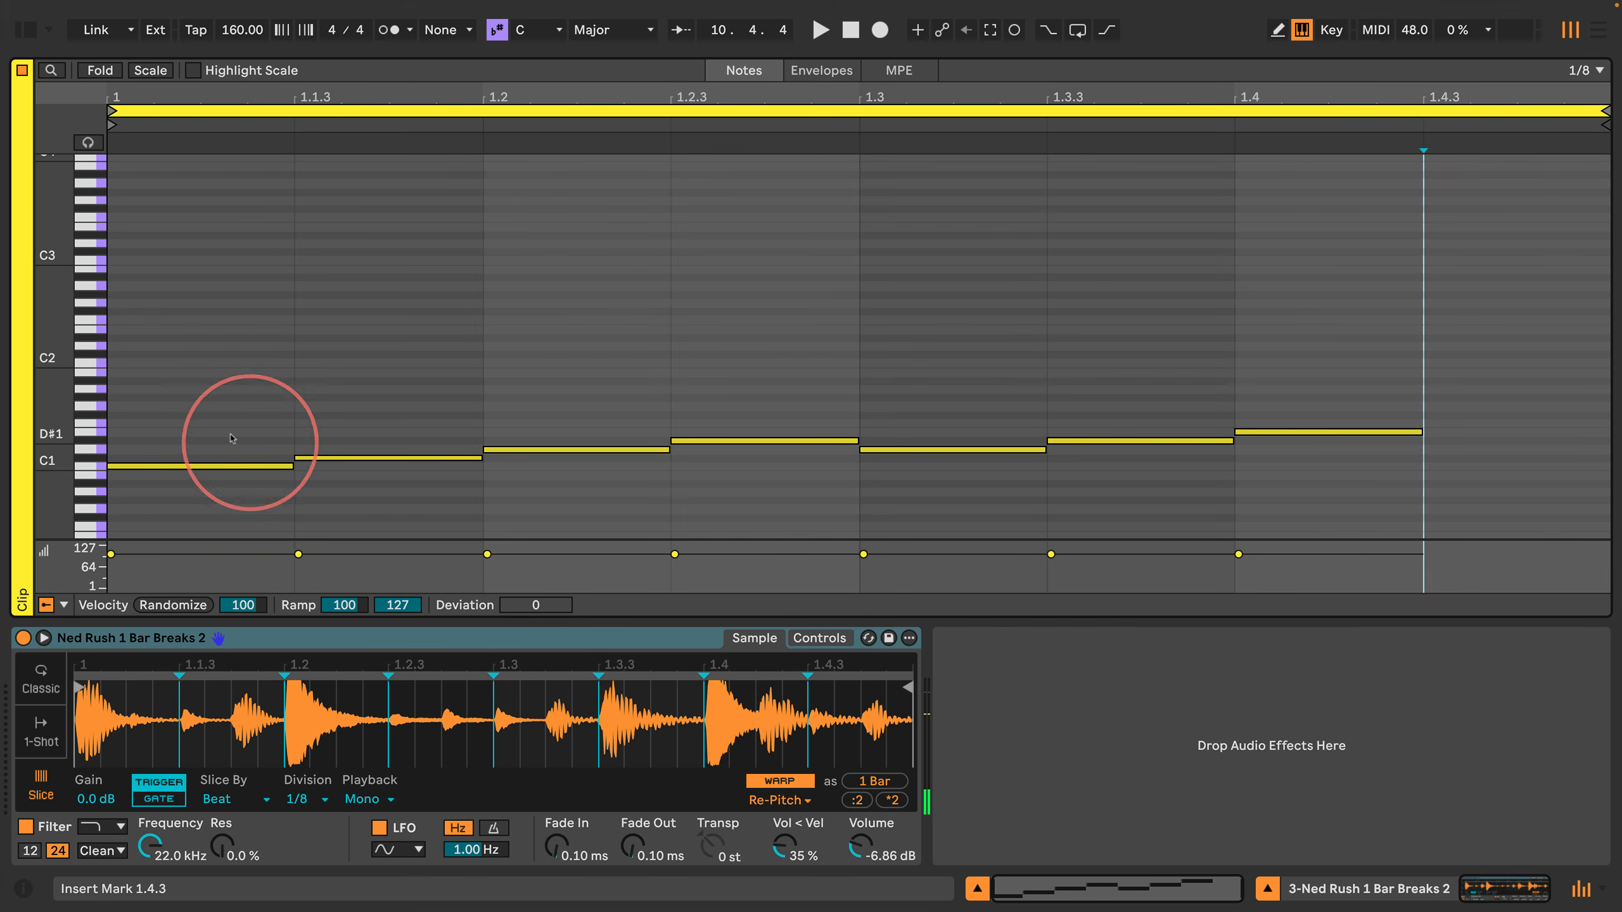
Step: Launch the third track's clip to audition the pattern in the enlarged note editor, and stop playback
left_click_drag(391, 57, 398, 153)
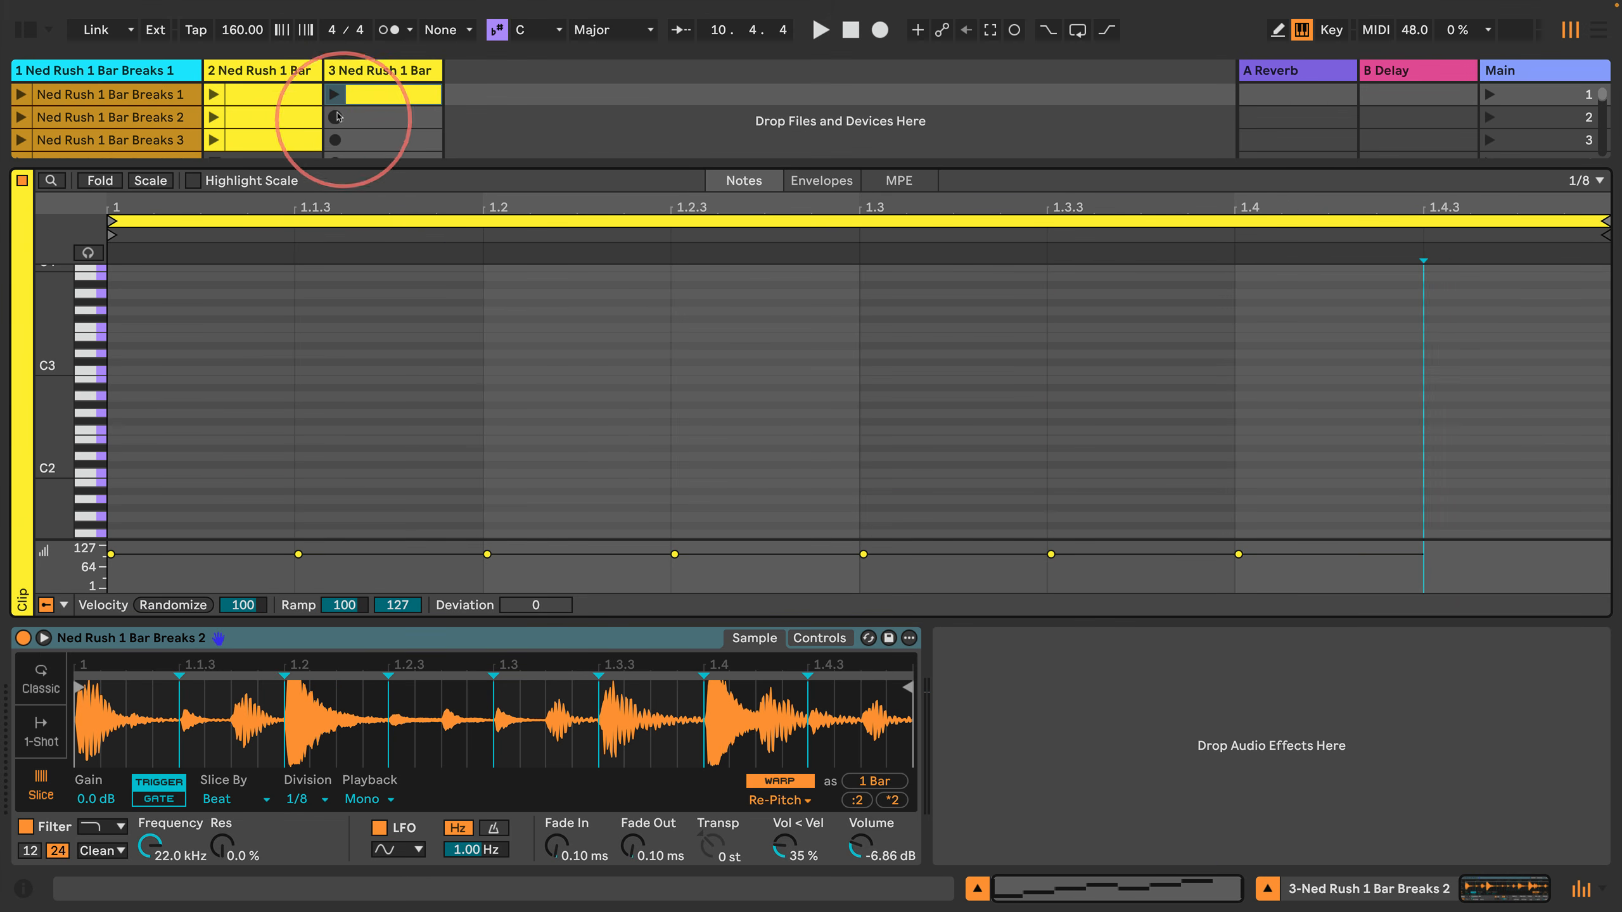
left_click(334, 95)
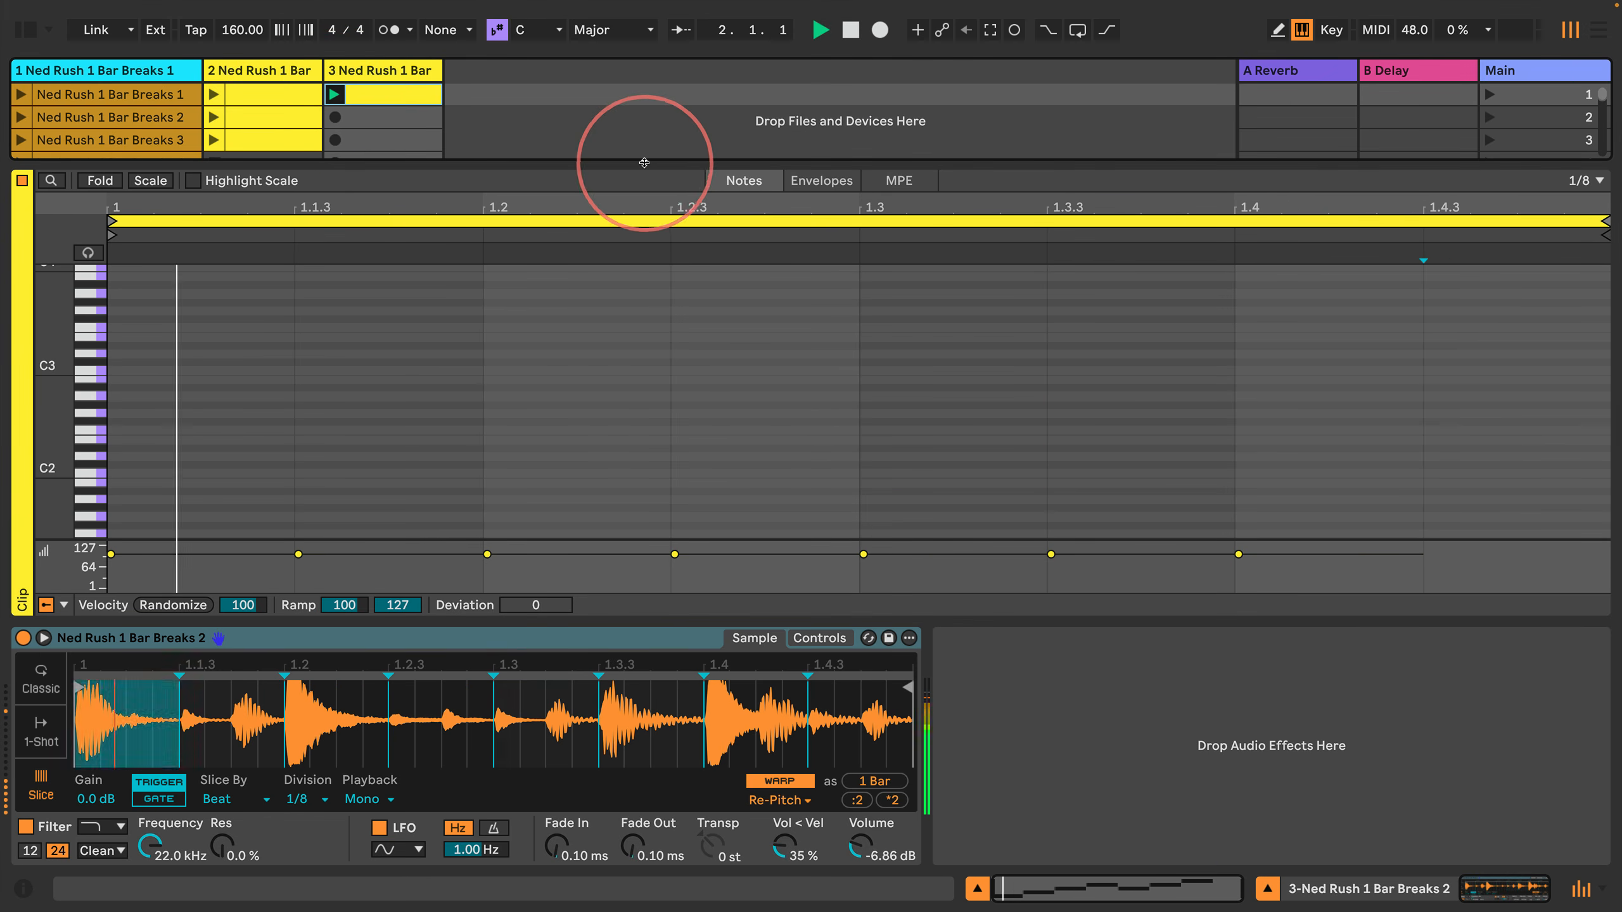
left_click_drag(645, 153, 644, 16)
left_click(721, 286)
left_click(747, 348)
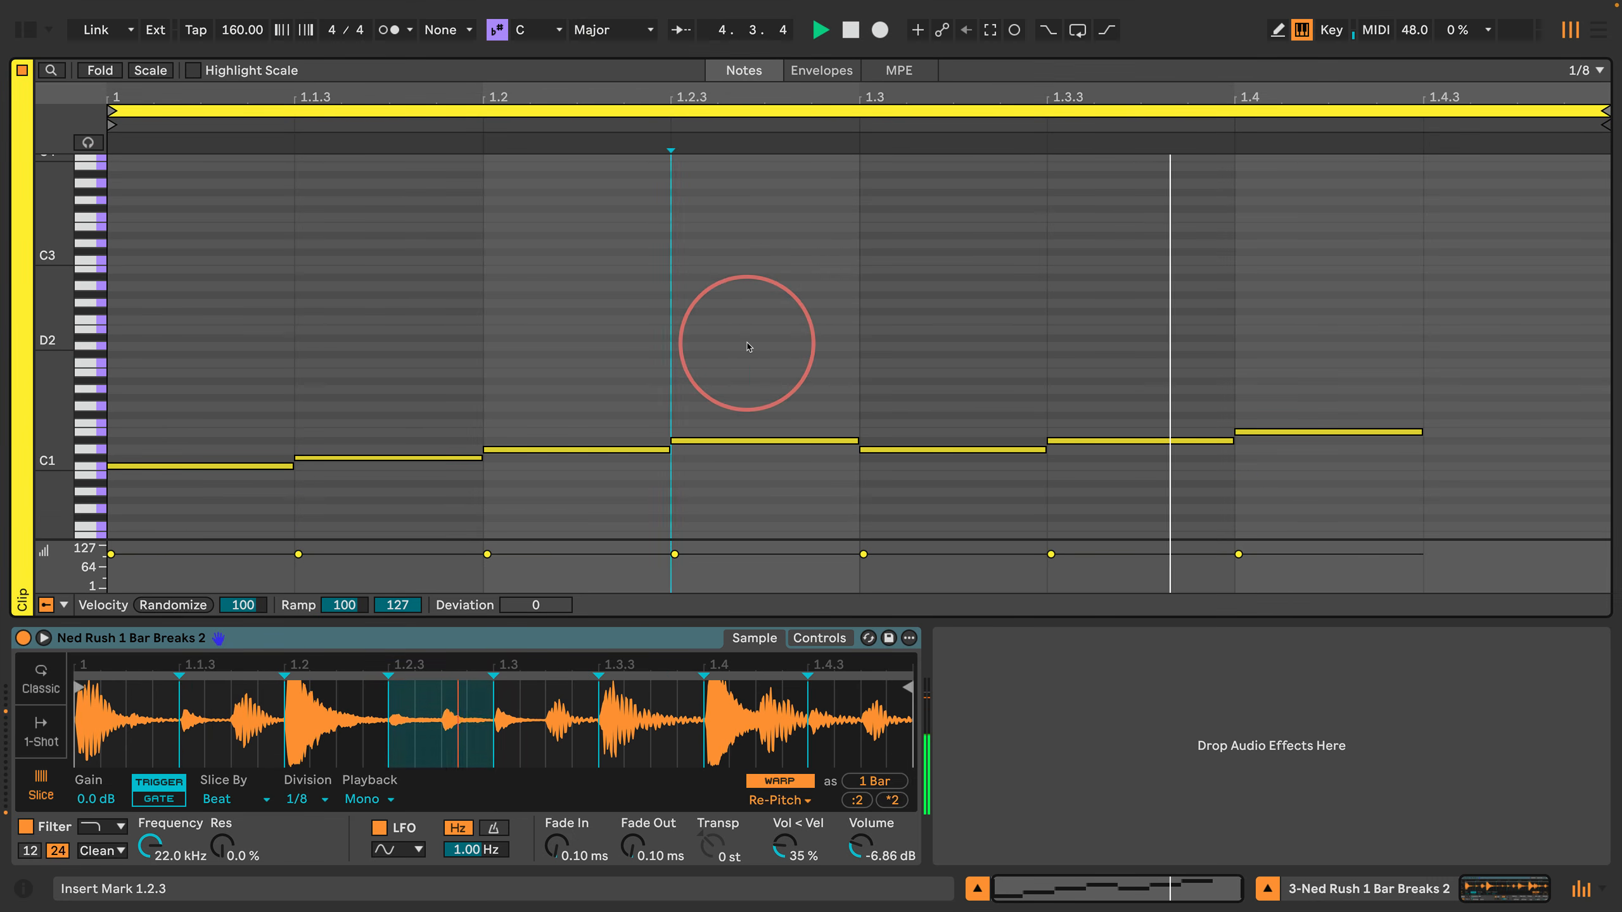
key("space")
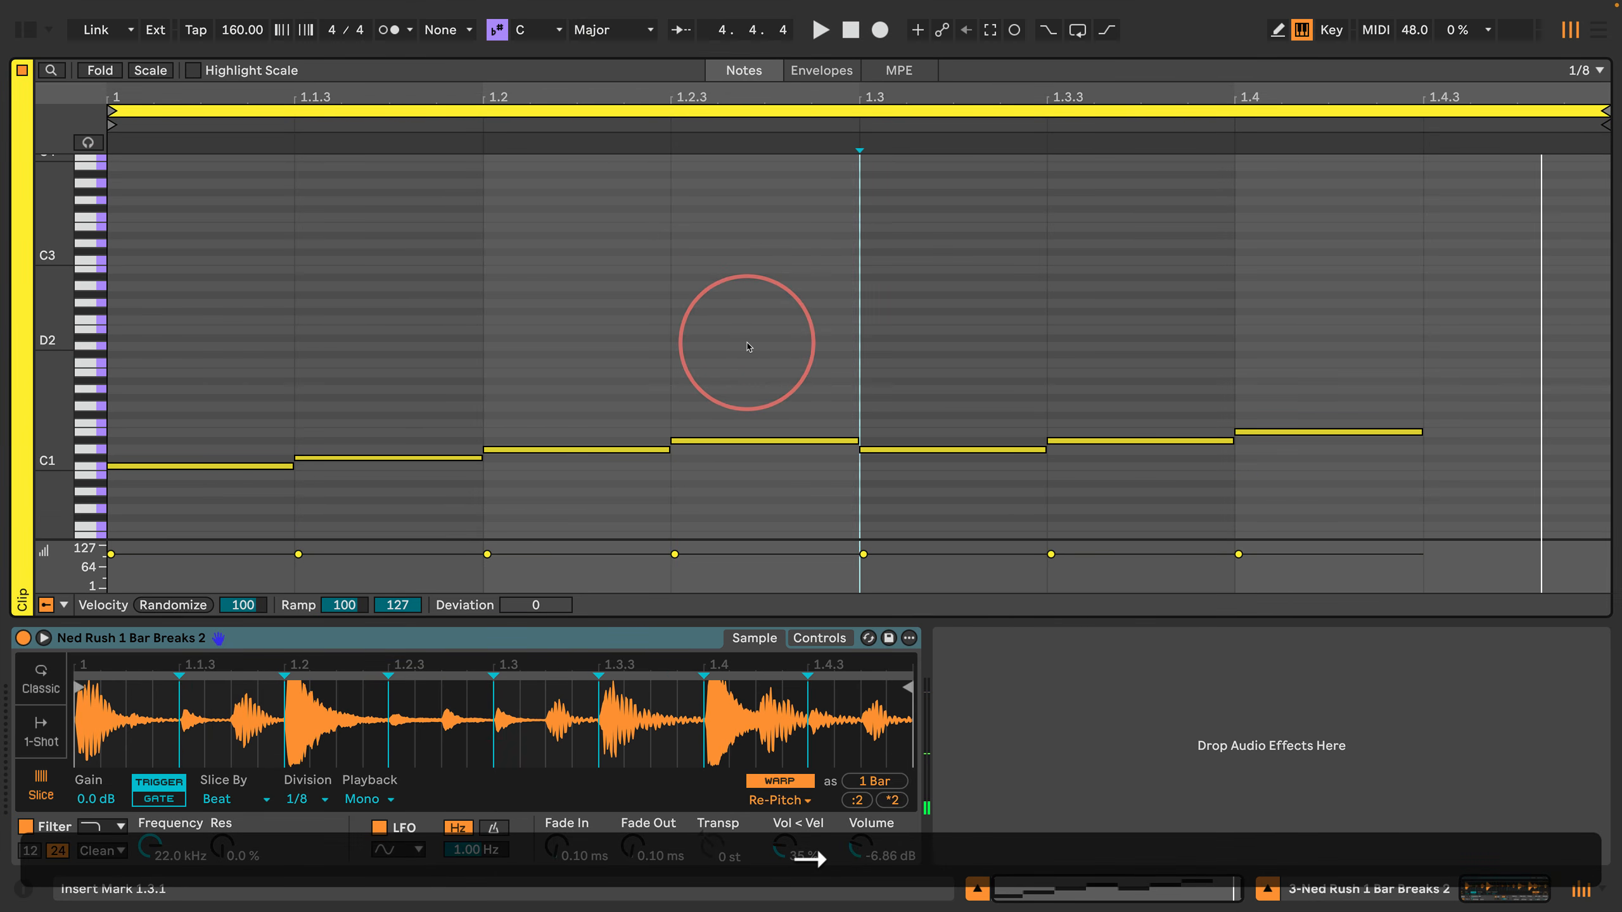
Step: Transpose the three notes between 1.3 and 1.4.3 up two semitones
key("shift+Right")
key("shift+Right")
key("shift+Right")
key("shift+Return")
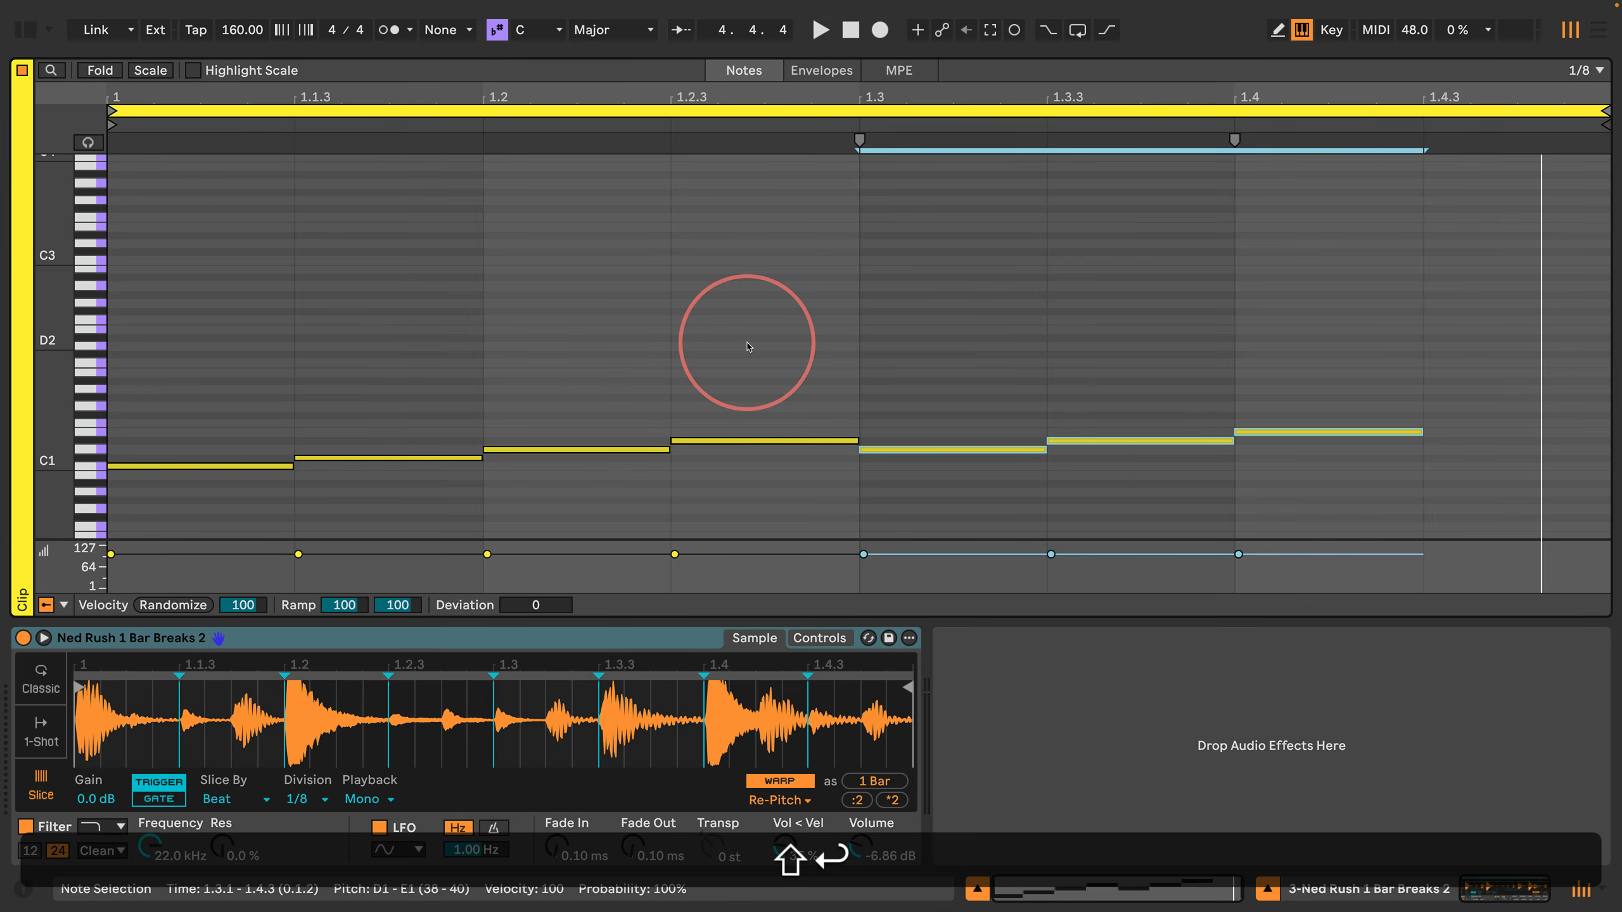
key("Up")
key("Up")
key("Return")
Step: Duplicate the F#1 note at 1.4 to 1.4.3 and raise the copy one semitone to G1
key("Left")
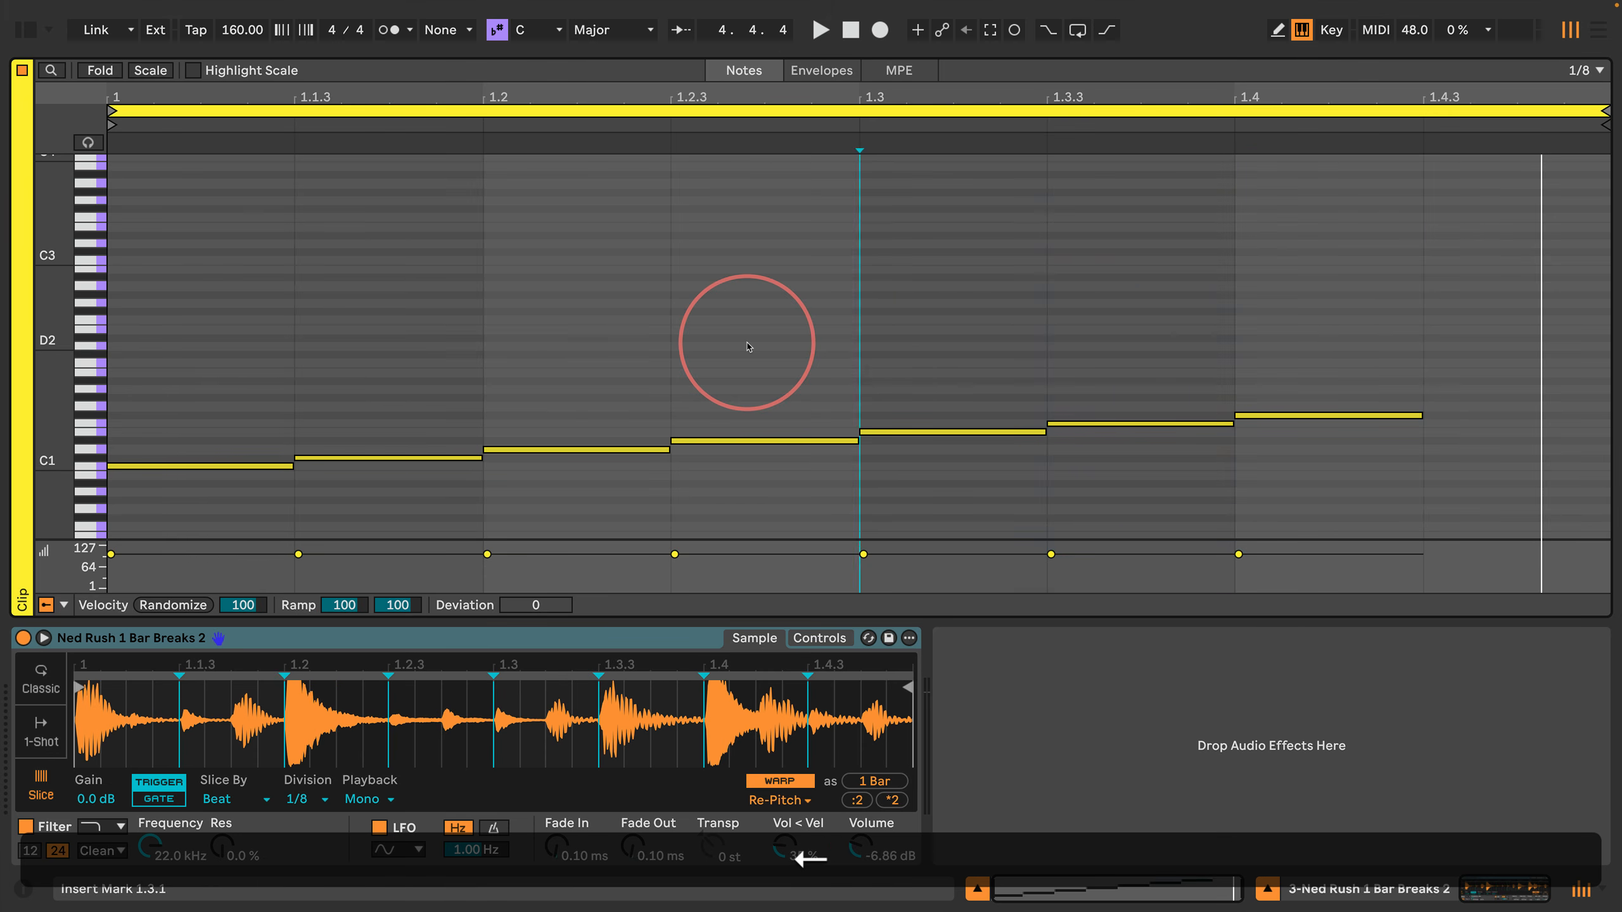
key("shift+Right")
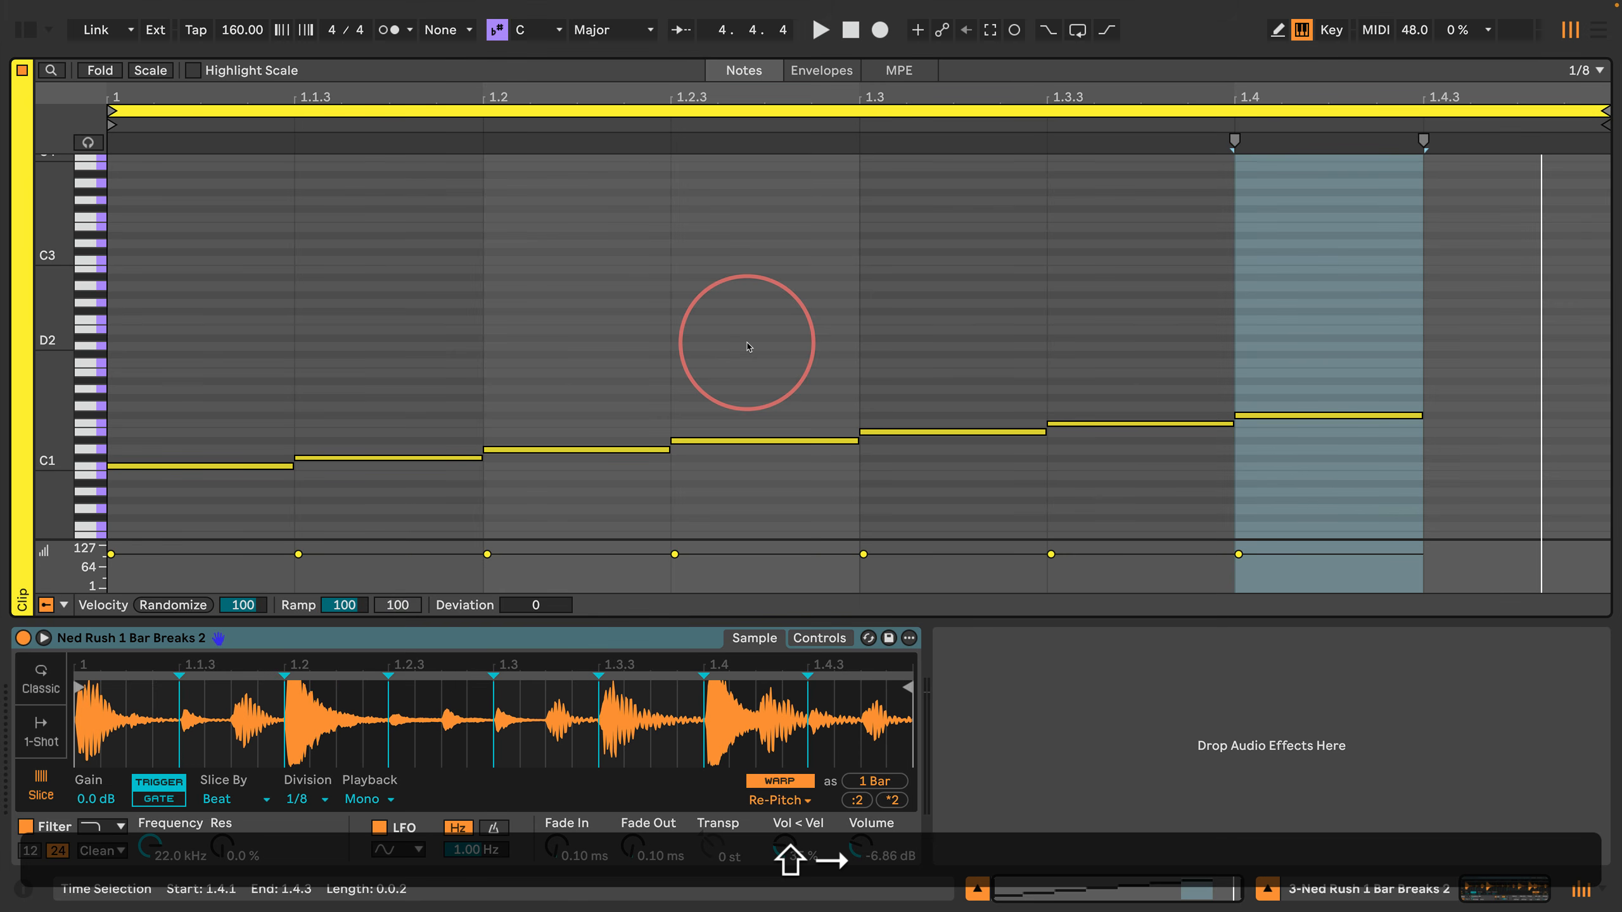
key("Return")
key("super+d")
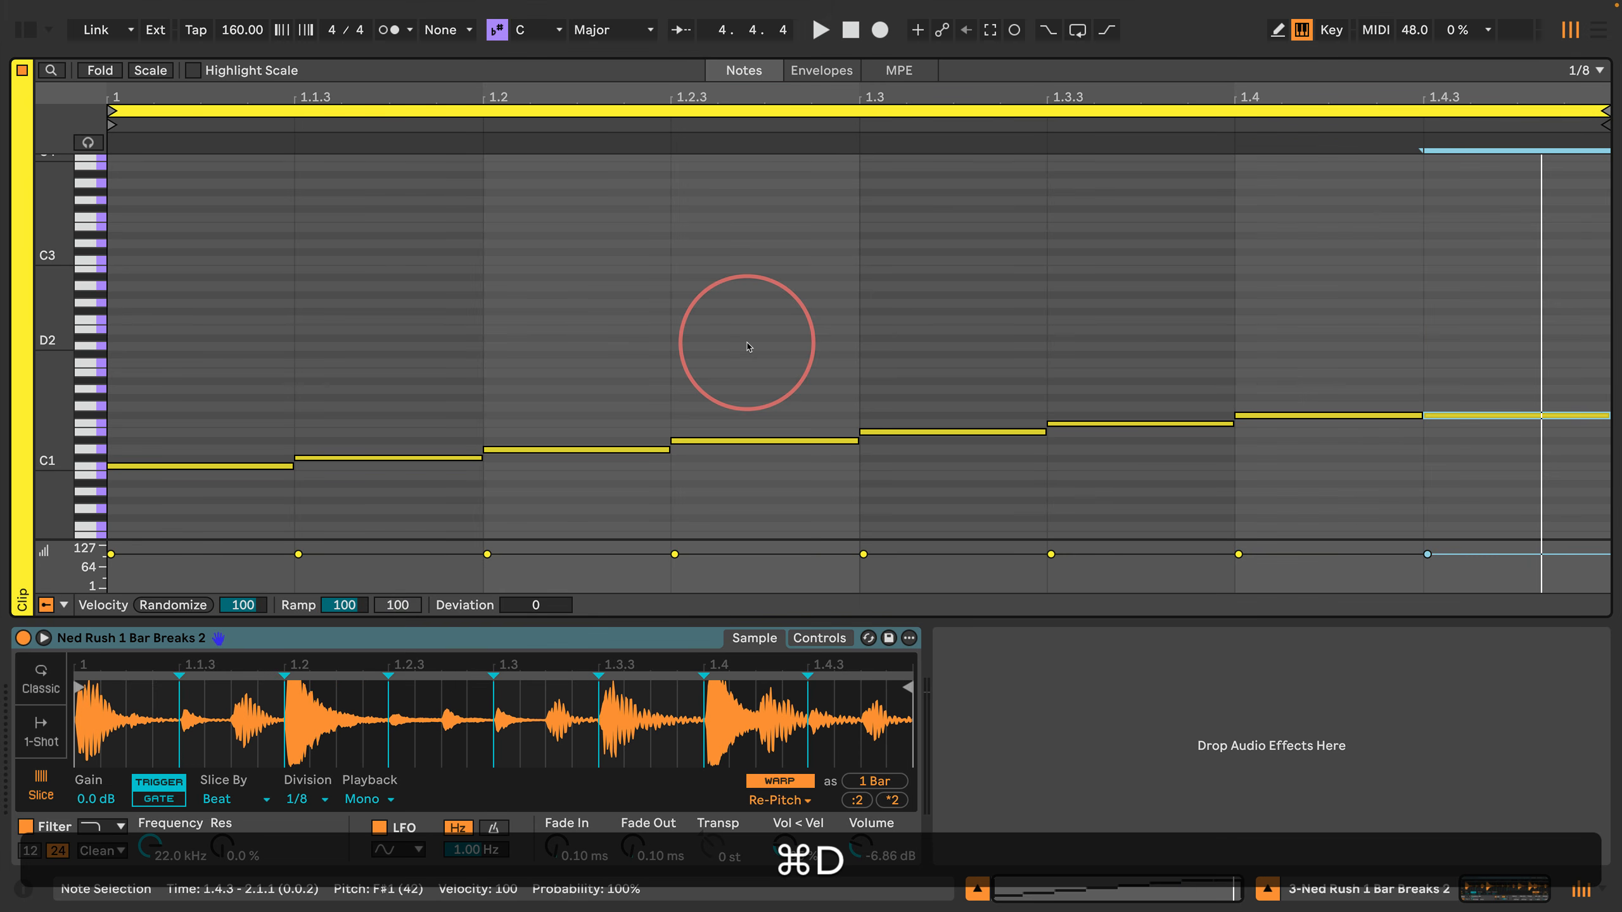
key("Up")
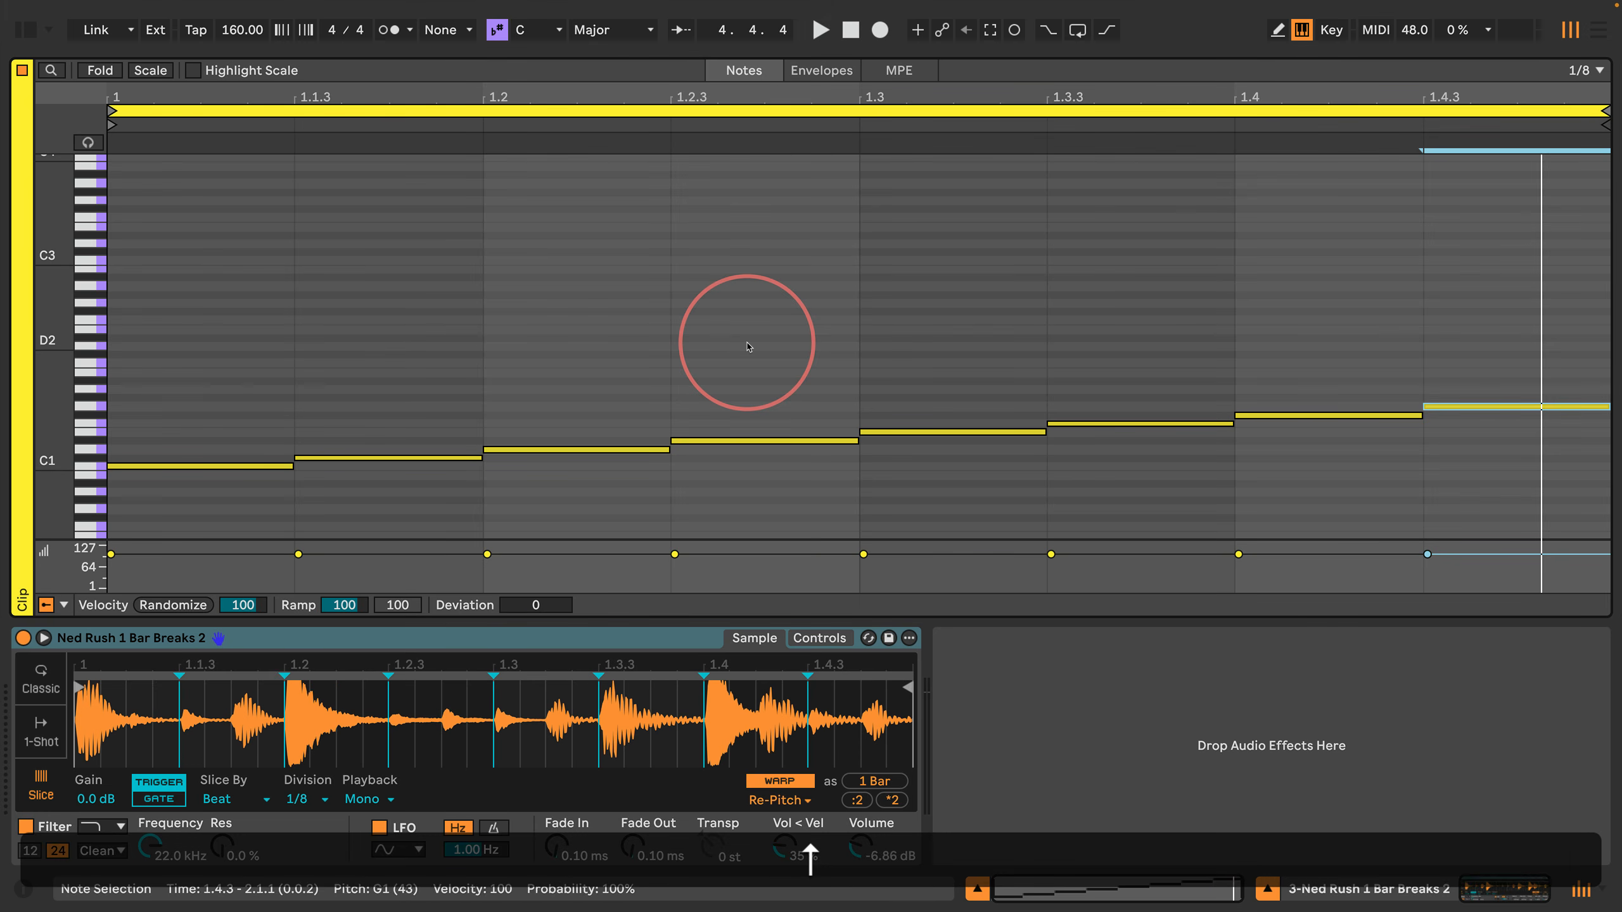
Step: Transpose the last three notes, from 1.3.3 to the bar's end, down three semitones to D1, D#1 and E1
key("Left")
key("Left")
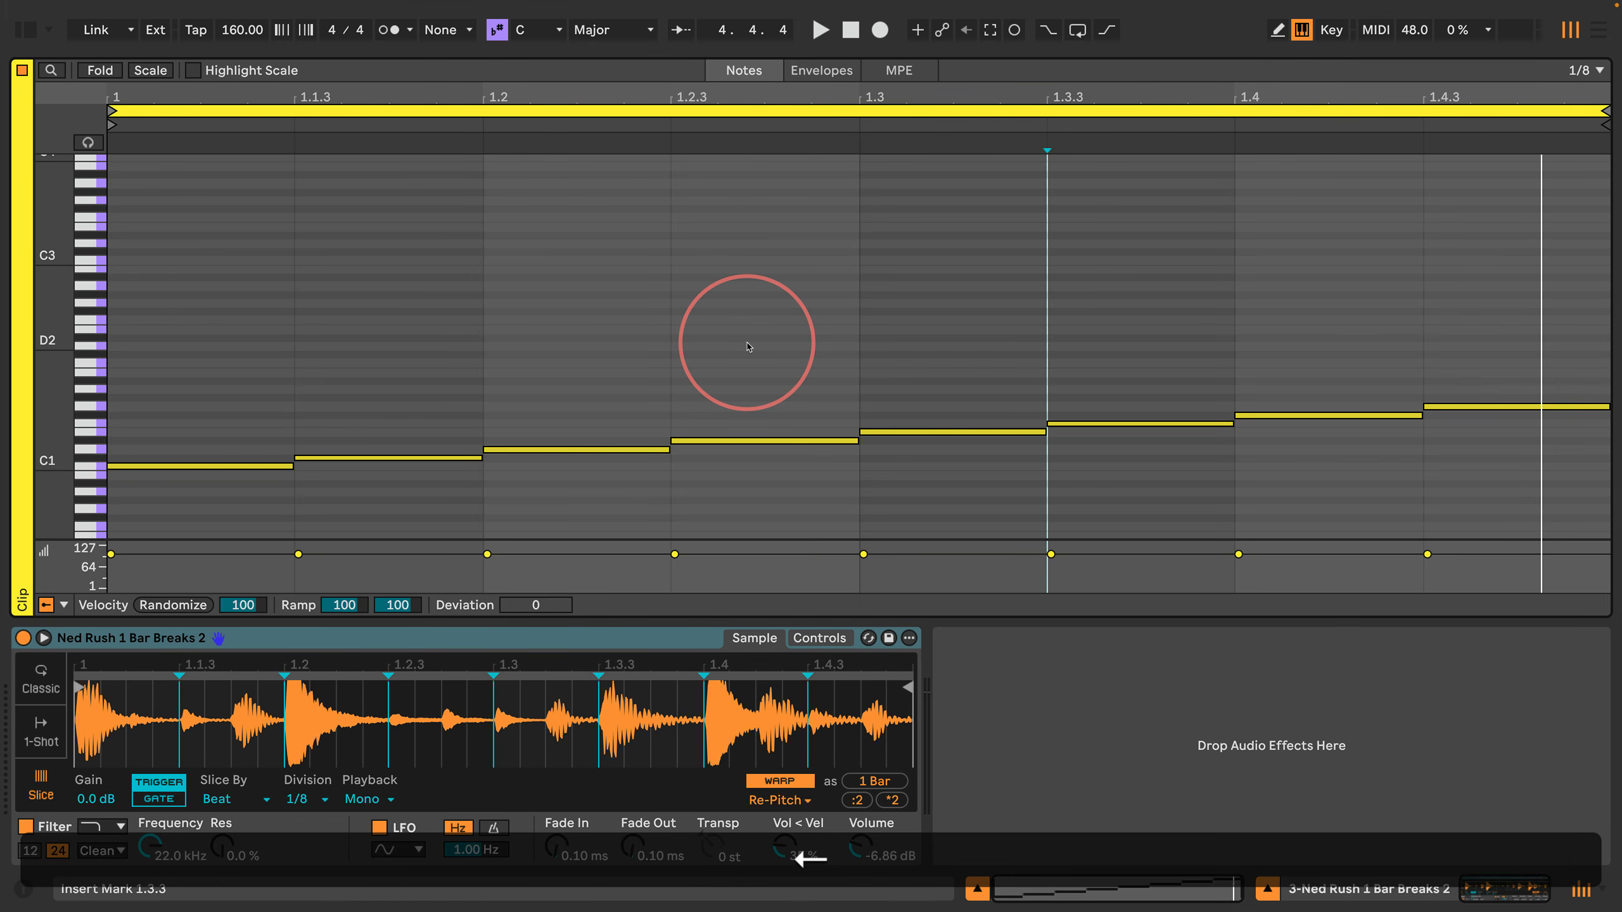
key("shift+Right")
key("shift+Right")
key("shift+Right")
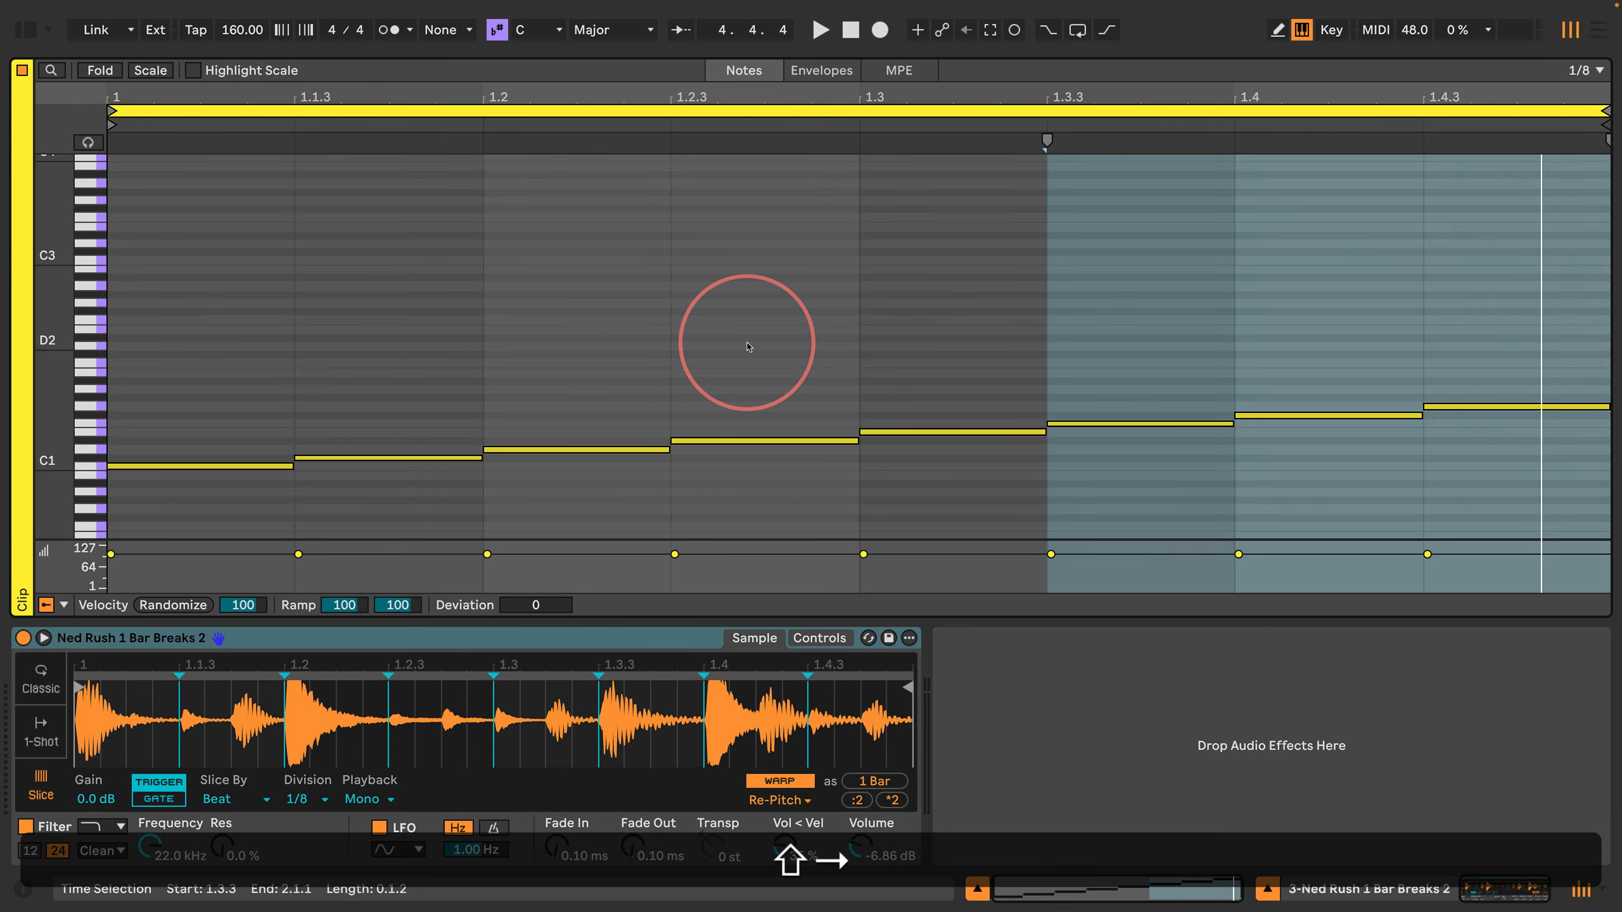
key("shift+Return")
key("Down")
key("Down")
key("Down")
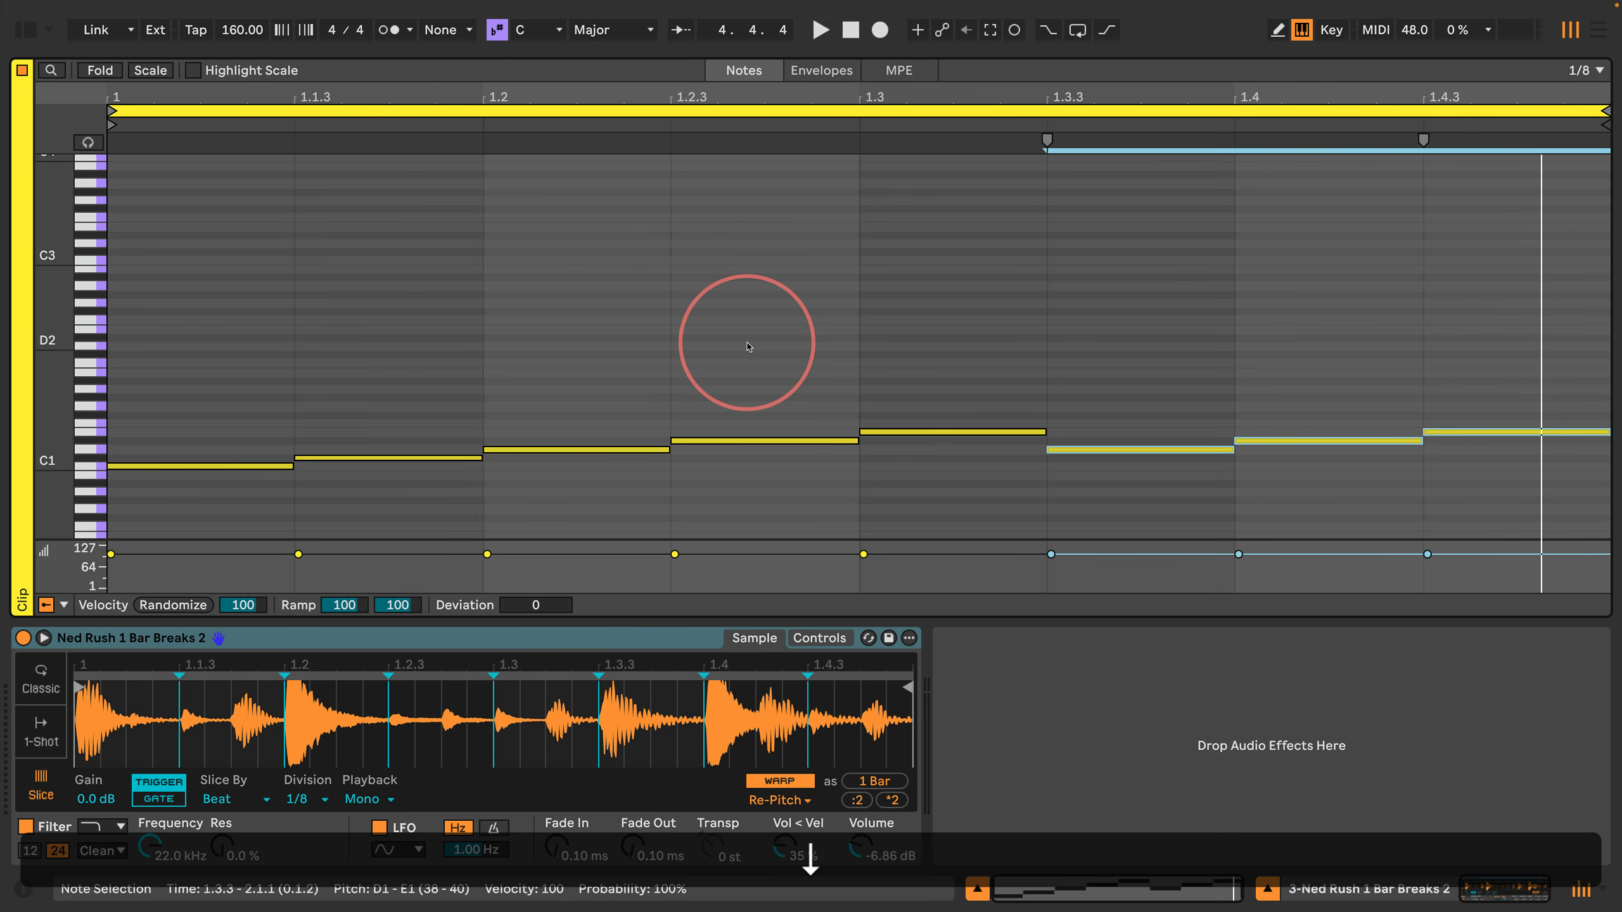
Step: Play back the edited one-bar pattern and enlarge the note lanes around C1 to E1
key("space")
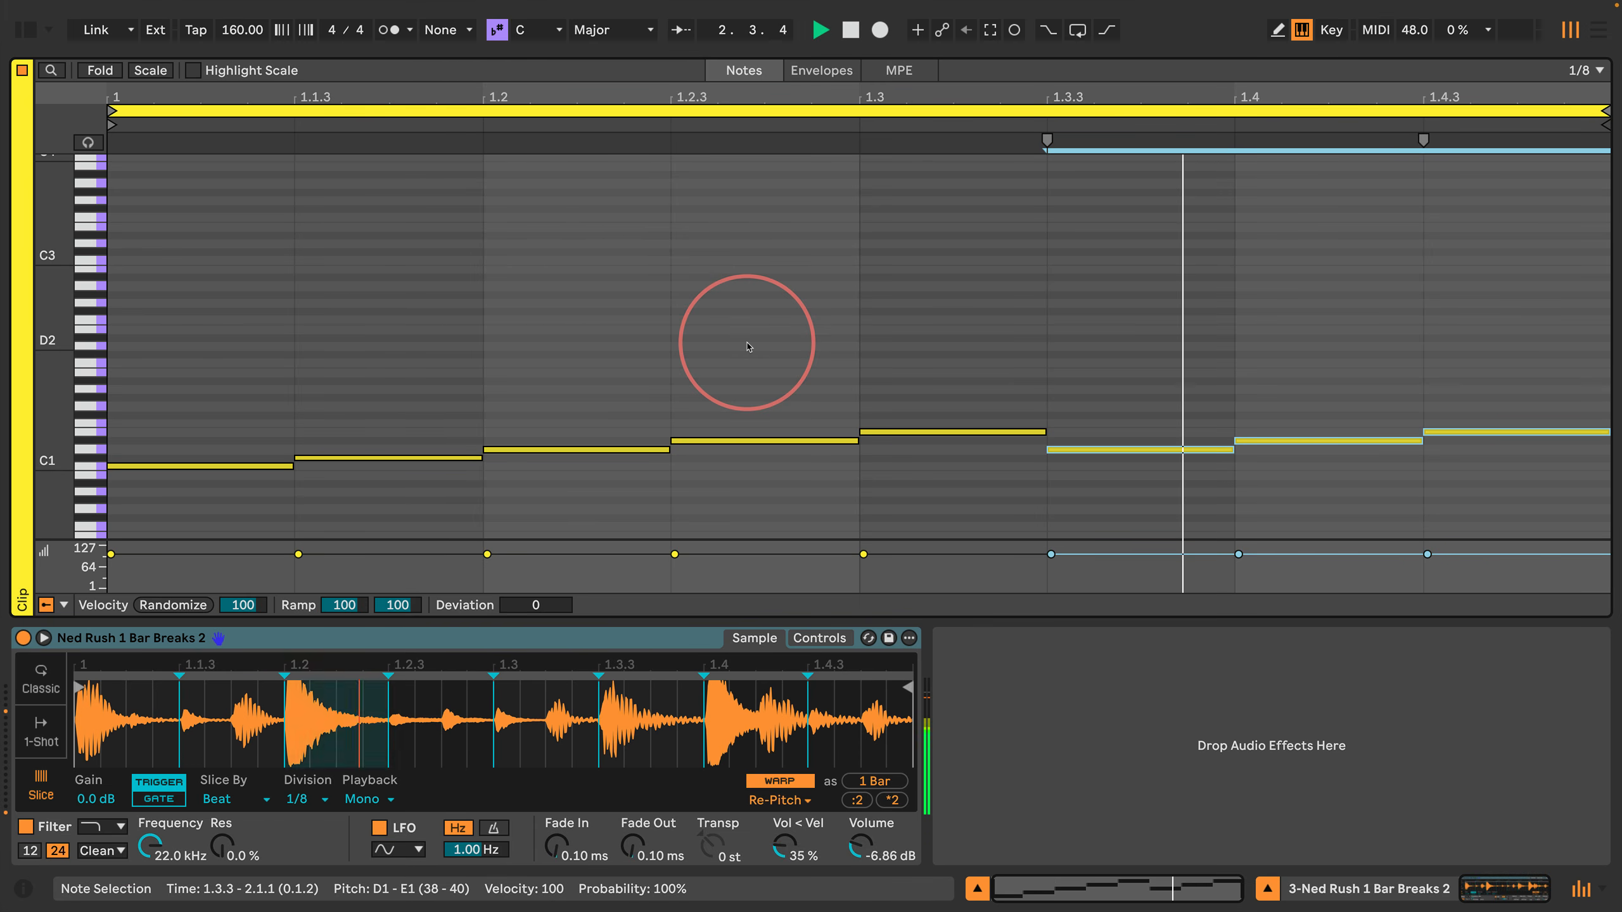
left_click_drag(65, 464, 59, 450)
left_click(388, 322)
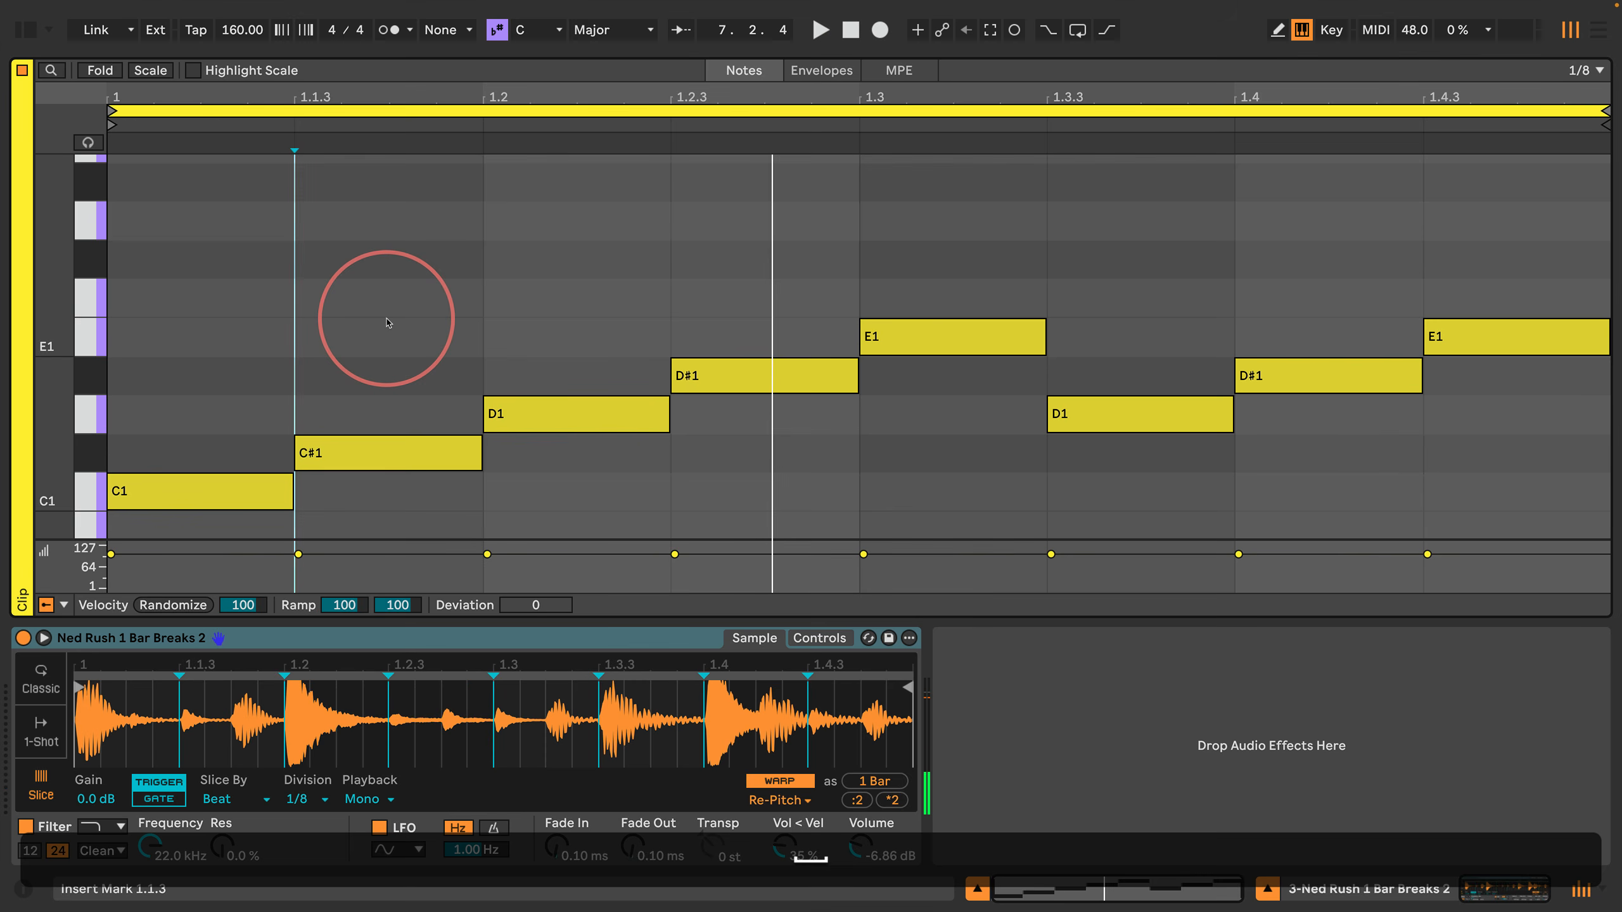
Step: Duplicate all notes of the one-bar pattern until they fill four bars, and set the clip loop to span them
key("super+a")
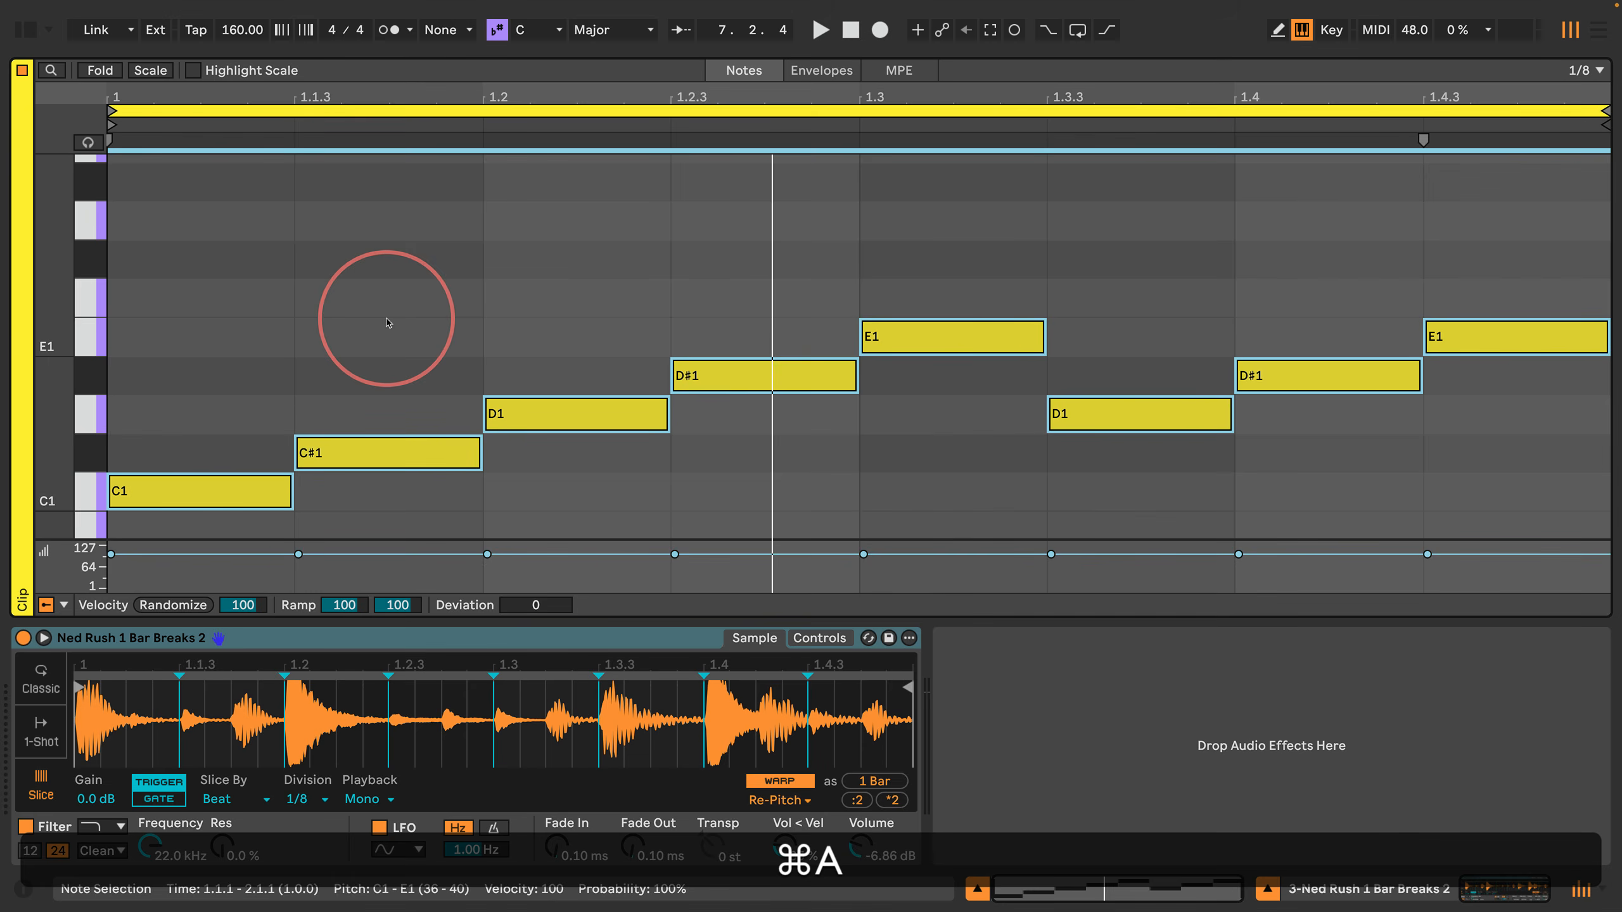
key("super+d")
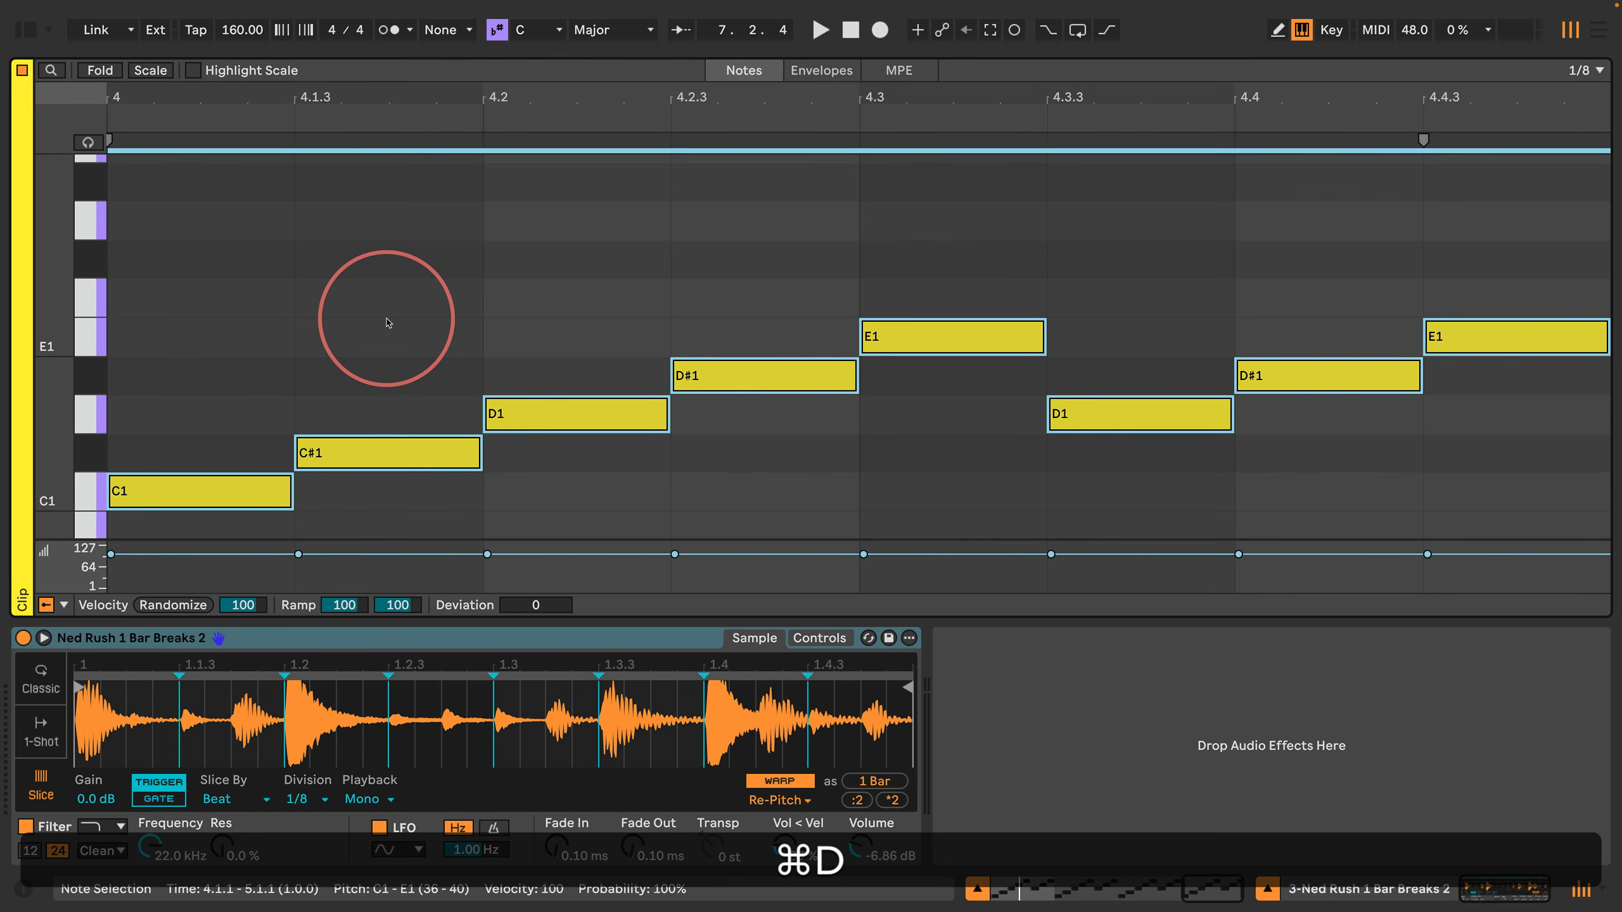
key("super+l")
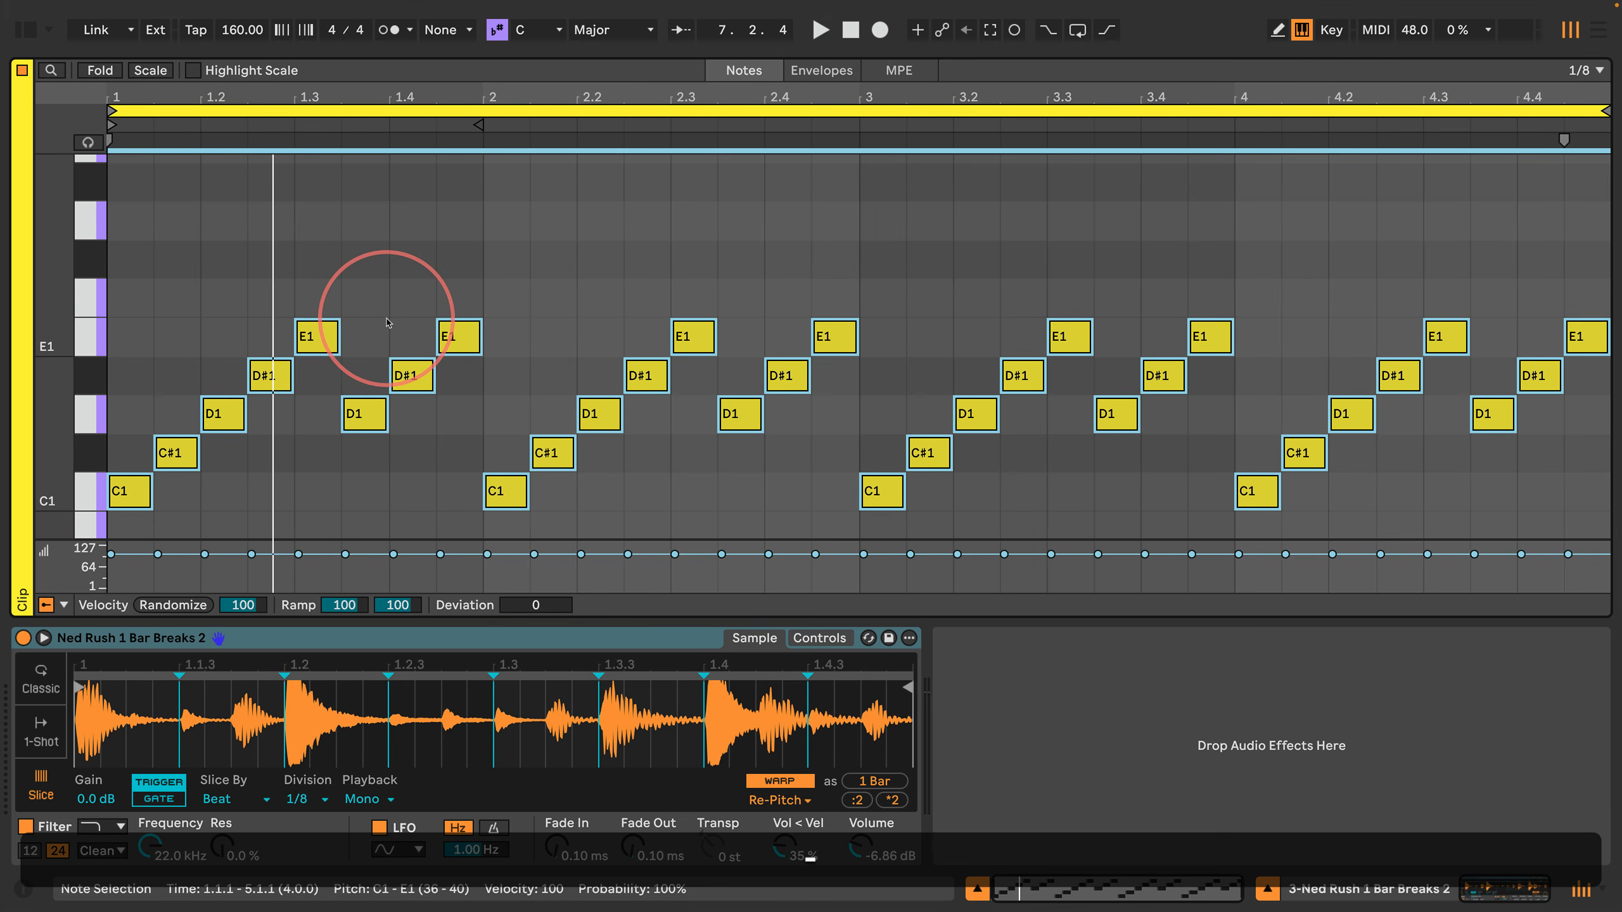
Step: Raise the D#1 and E1 notes between 2.2.3 and 2.3.3 by two semitones to F1 and F#1 and play the loop
key("space")
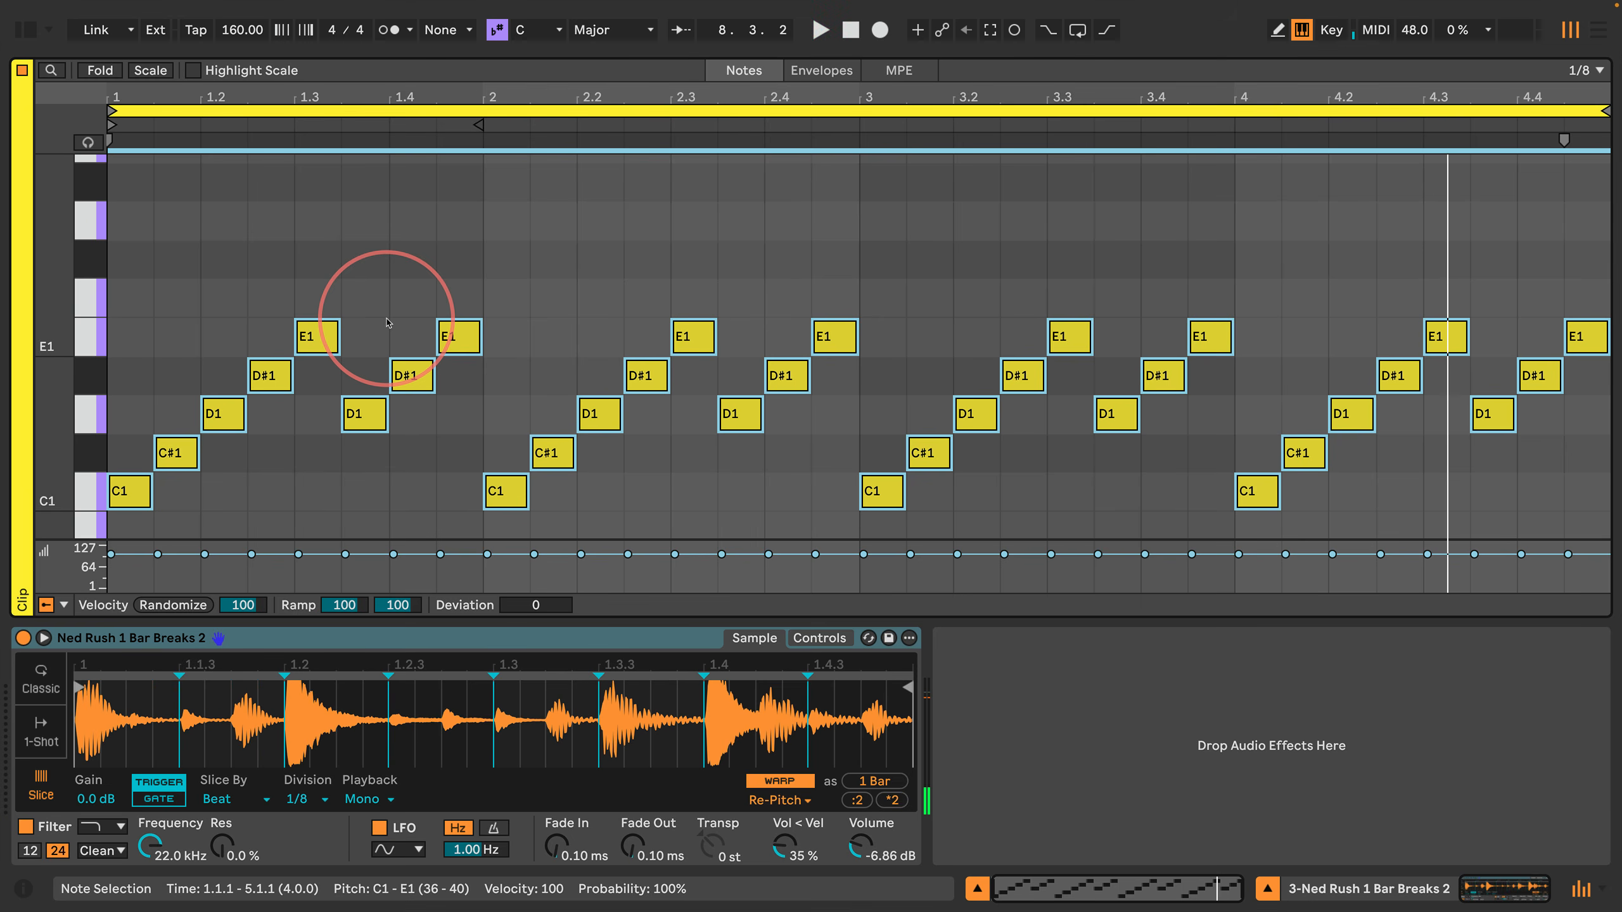
key("Return")
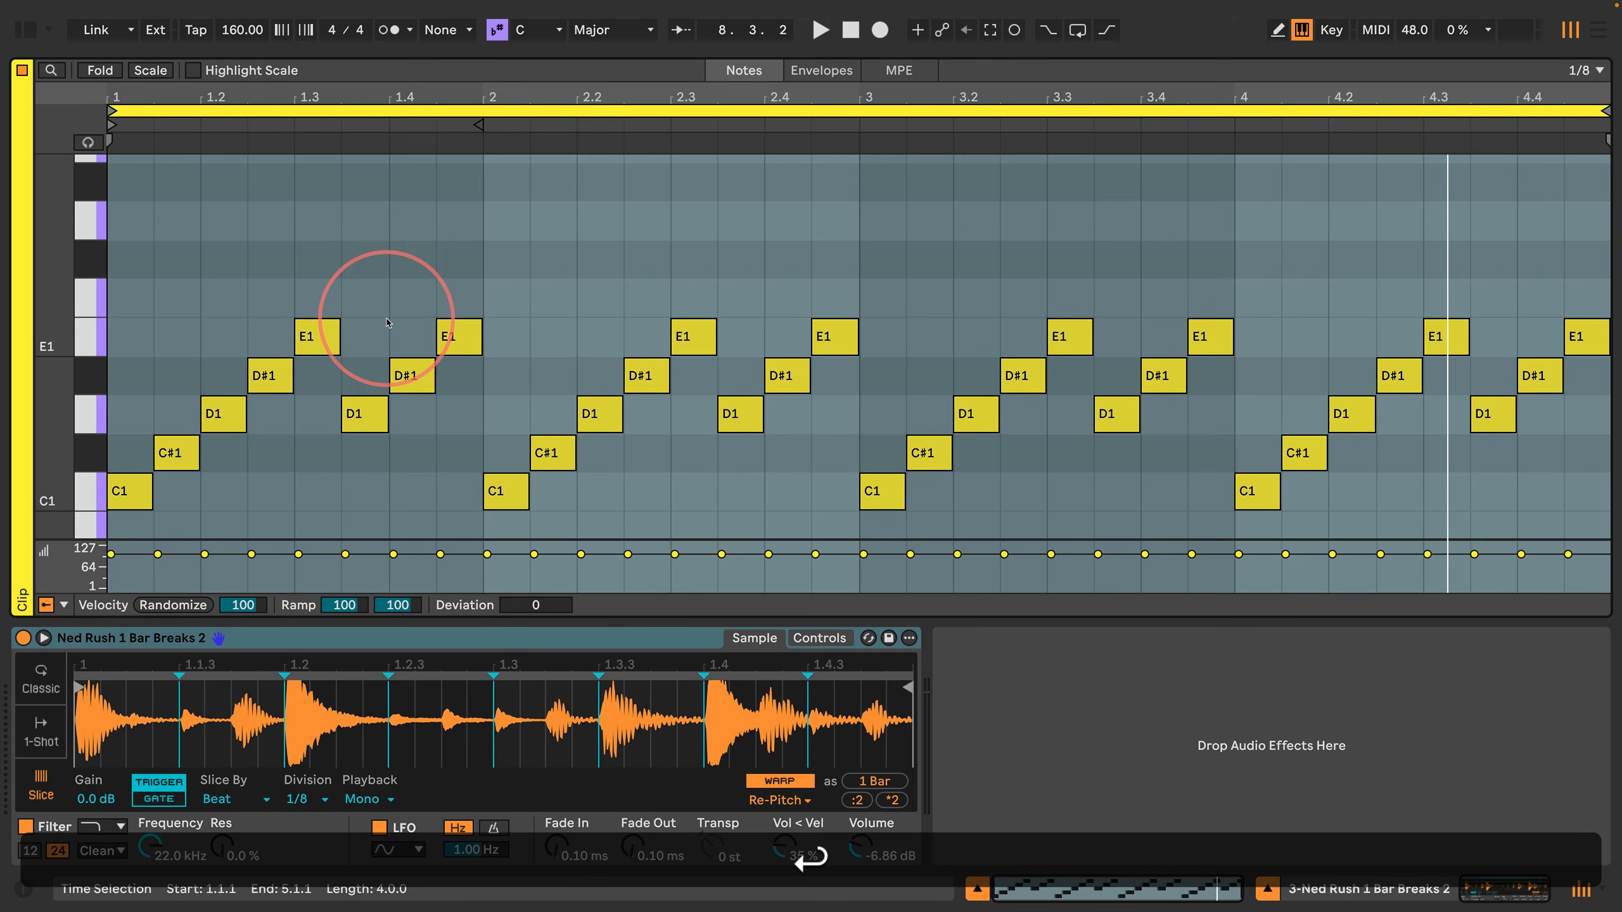
key("Left")
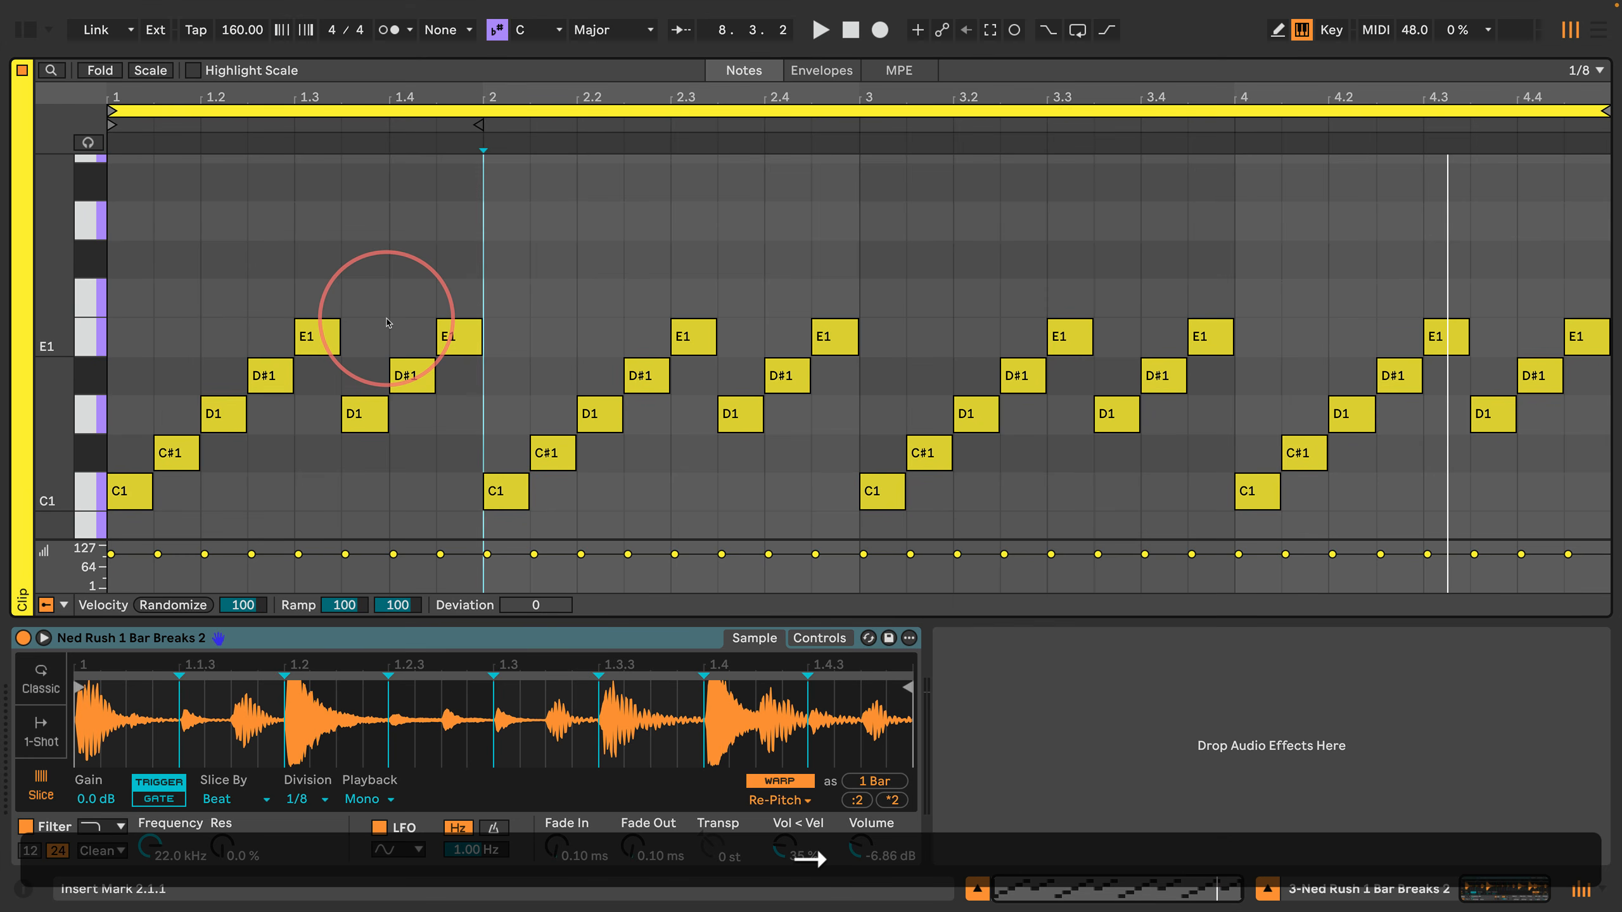
key("shift+Right")
key("shift+Right")
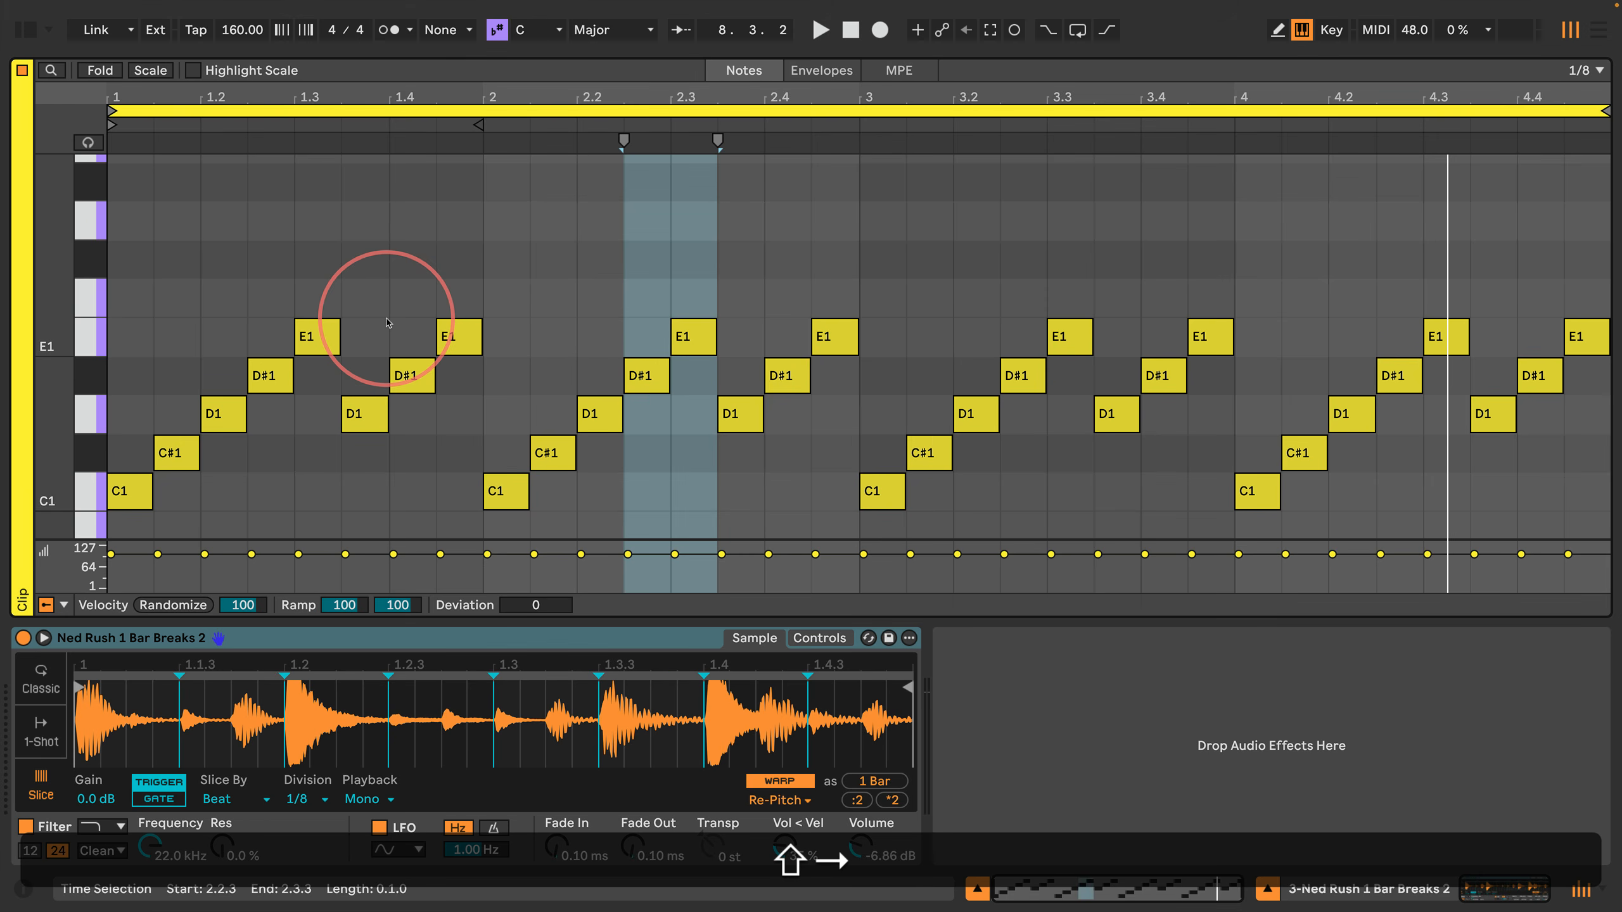
key("shift+Return")
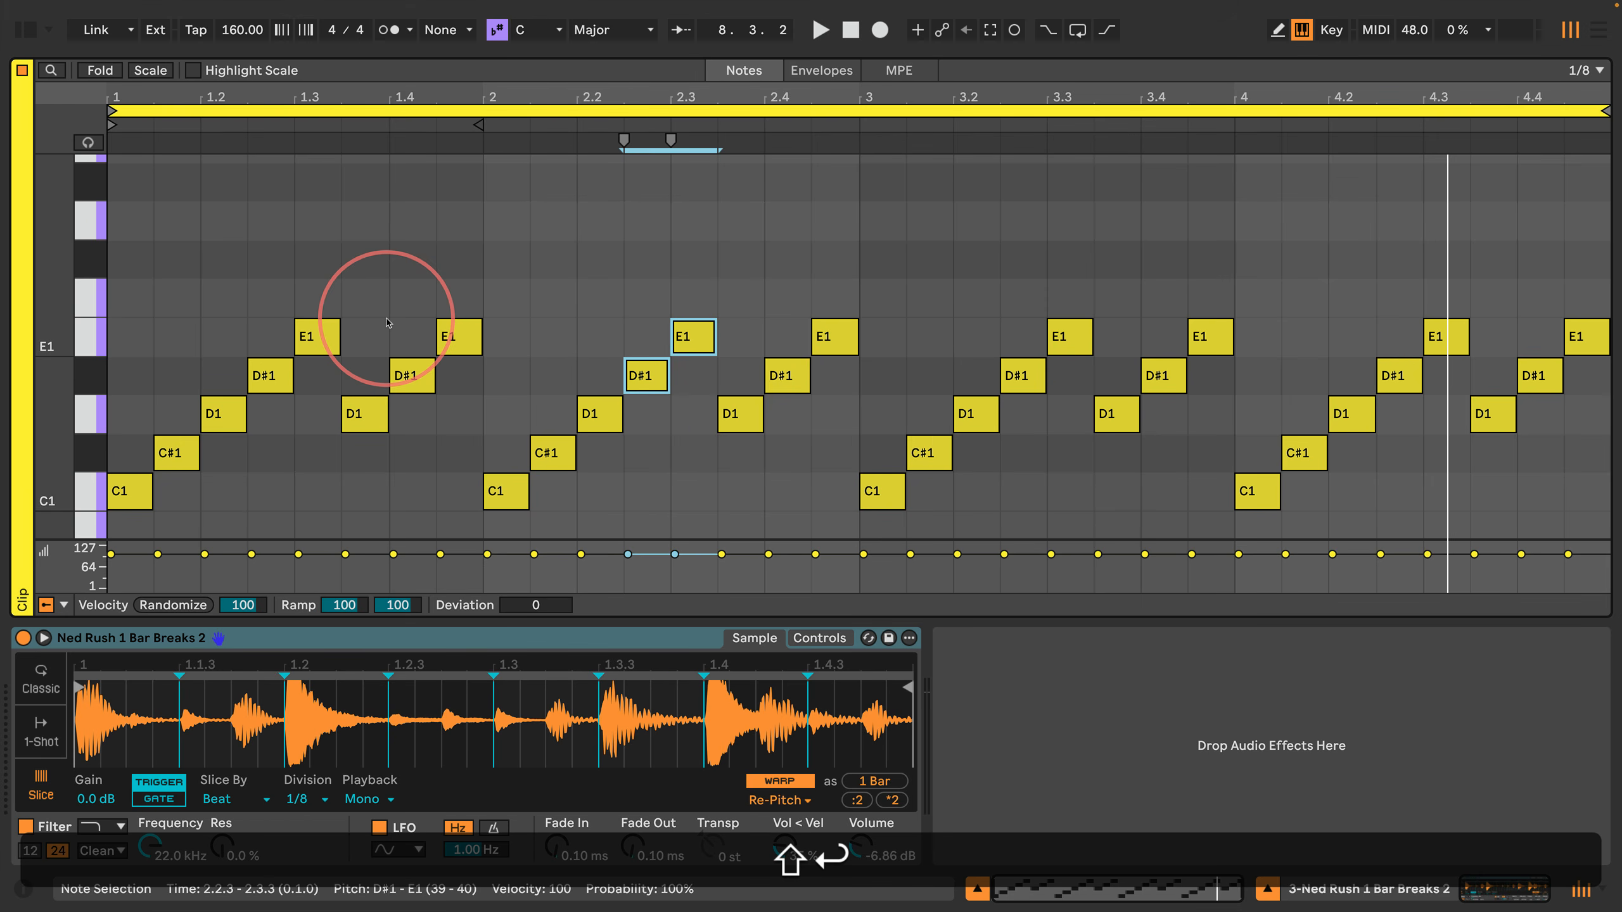
key("Up")
key("Up")
key("space")
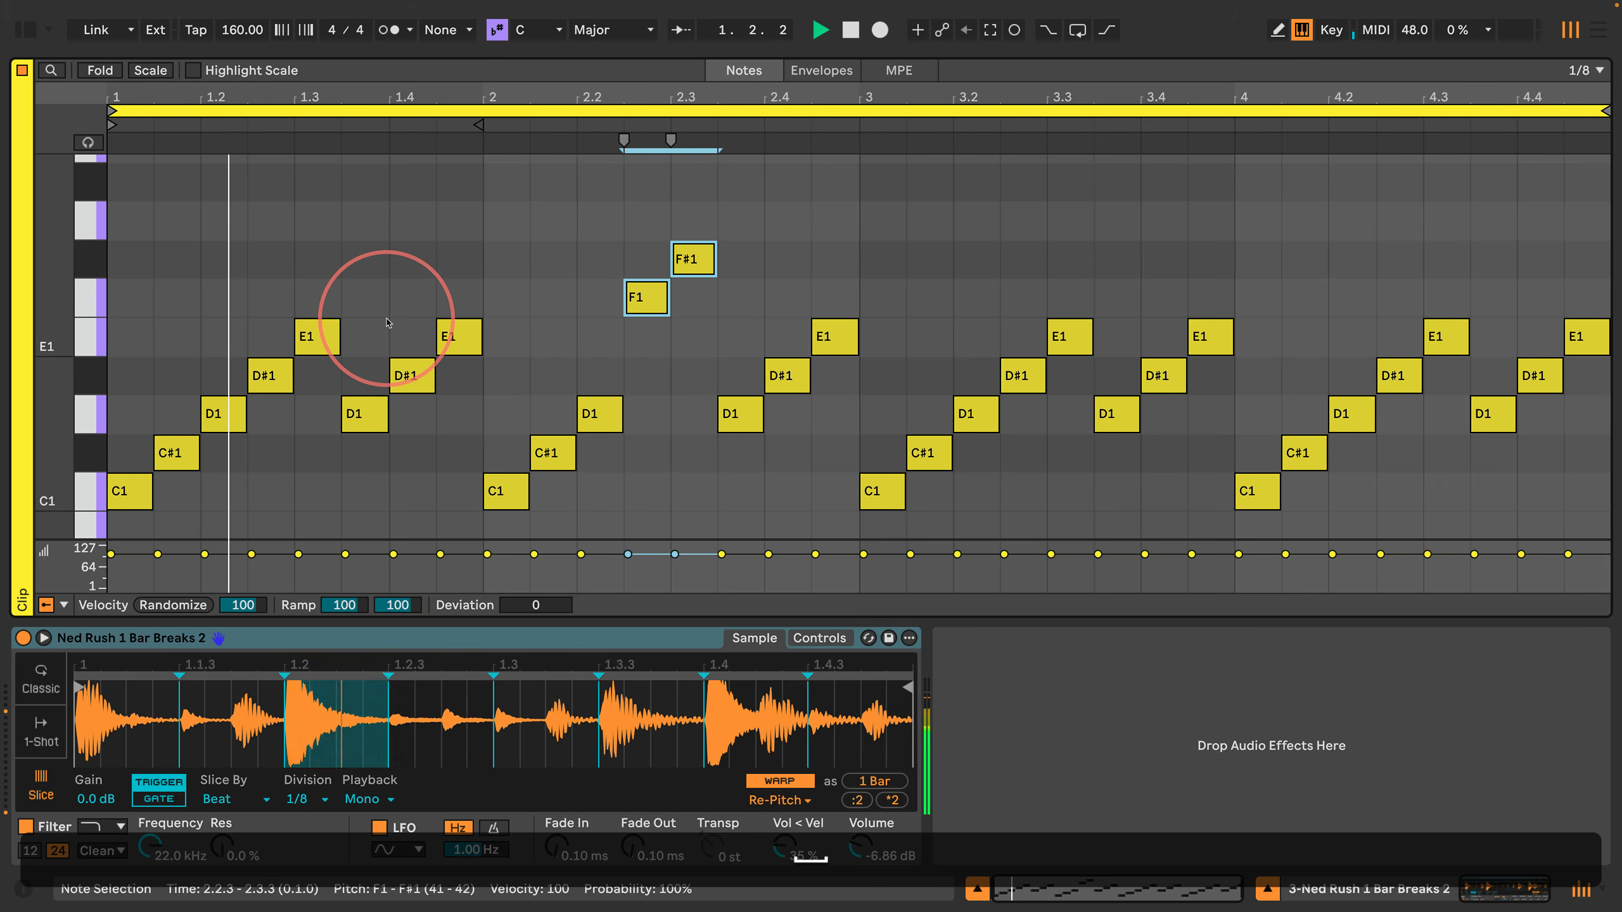
Step: Reselect the two notes from 2.2.3 to 2.3.3 and lower them one semitone to E1 and F1
key("shift+Return")
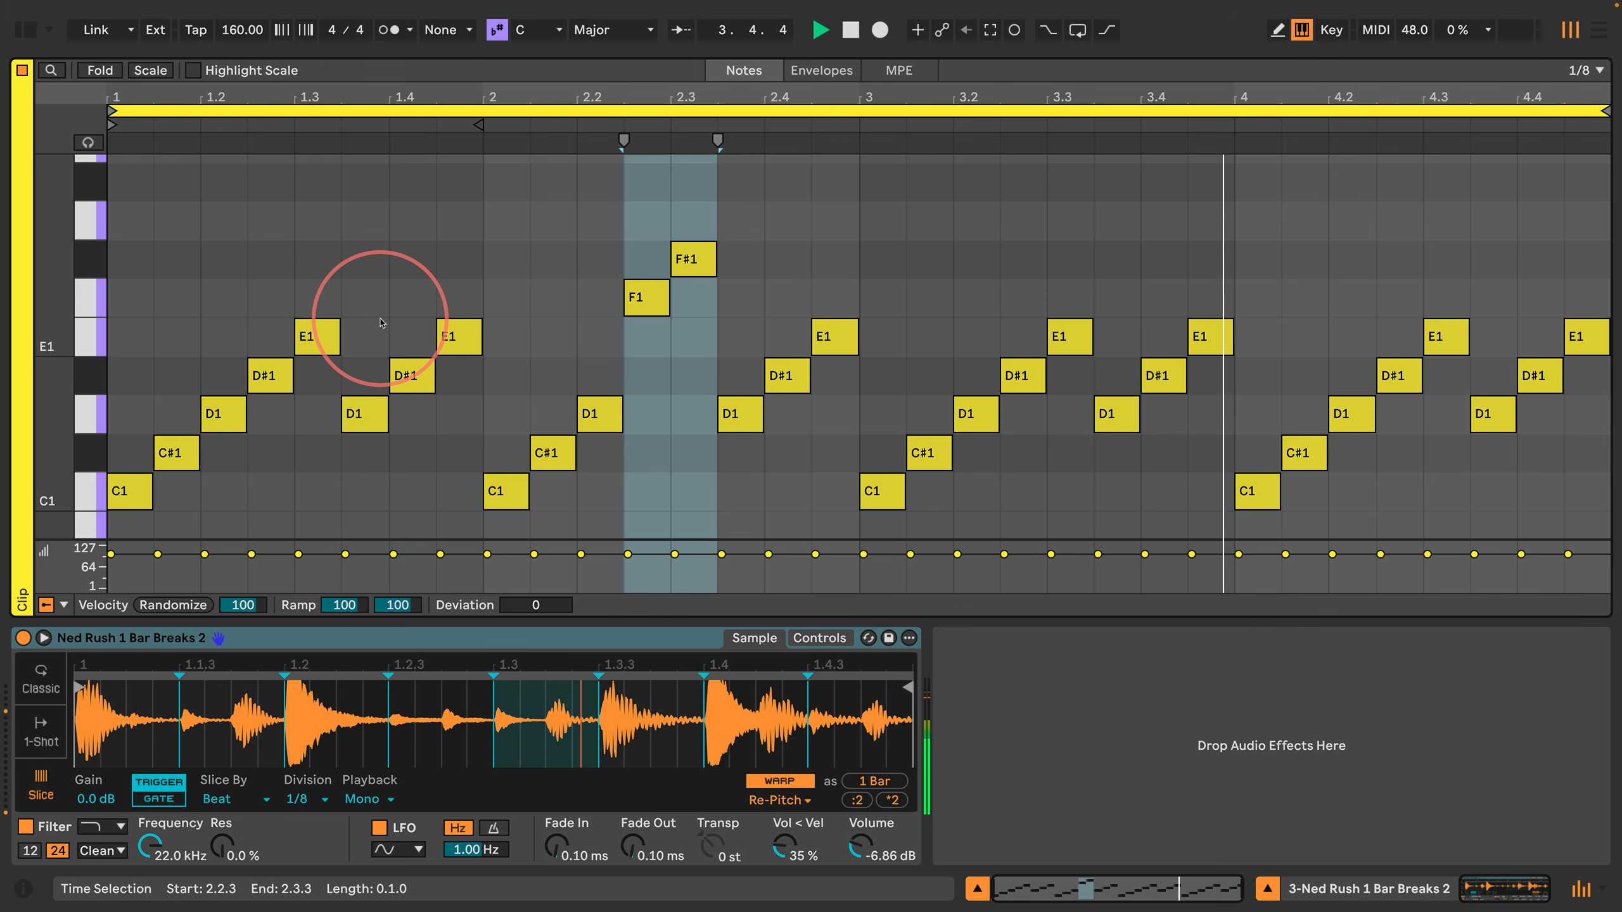
key("shift+Return")
key("Down")
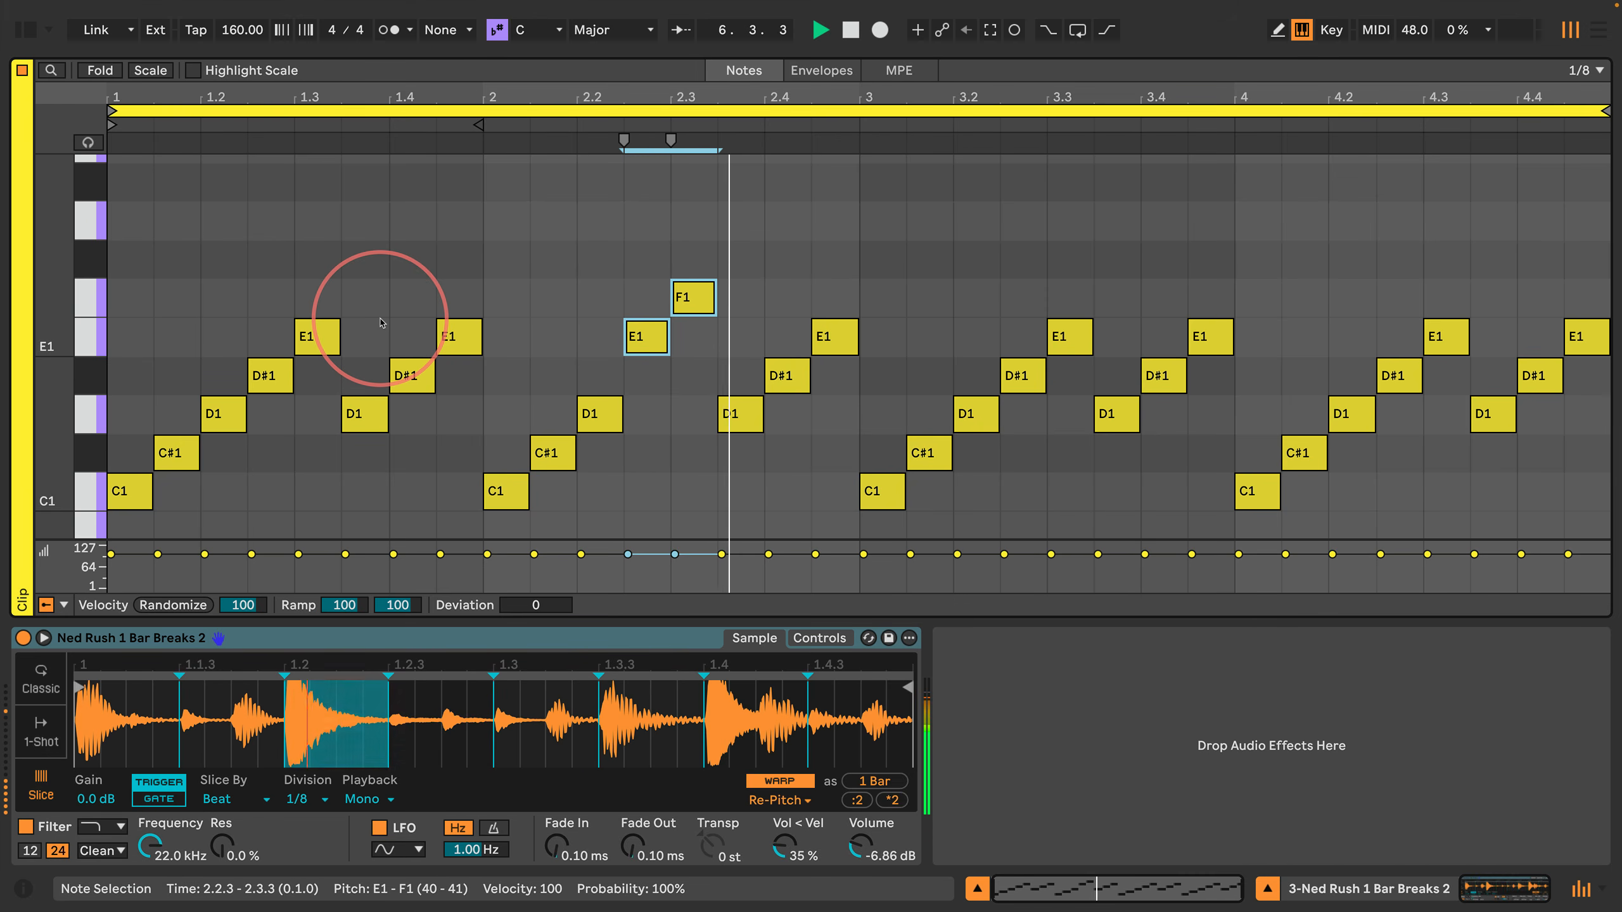
Step: Lower the last two notes of bar 3, from 3.4.1 to 4.1.1, by two semitones to C#1 and D1
key("Return")
key("Right")
key("Right")
key("Right")
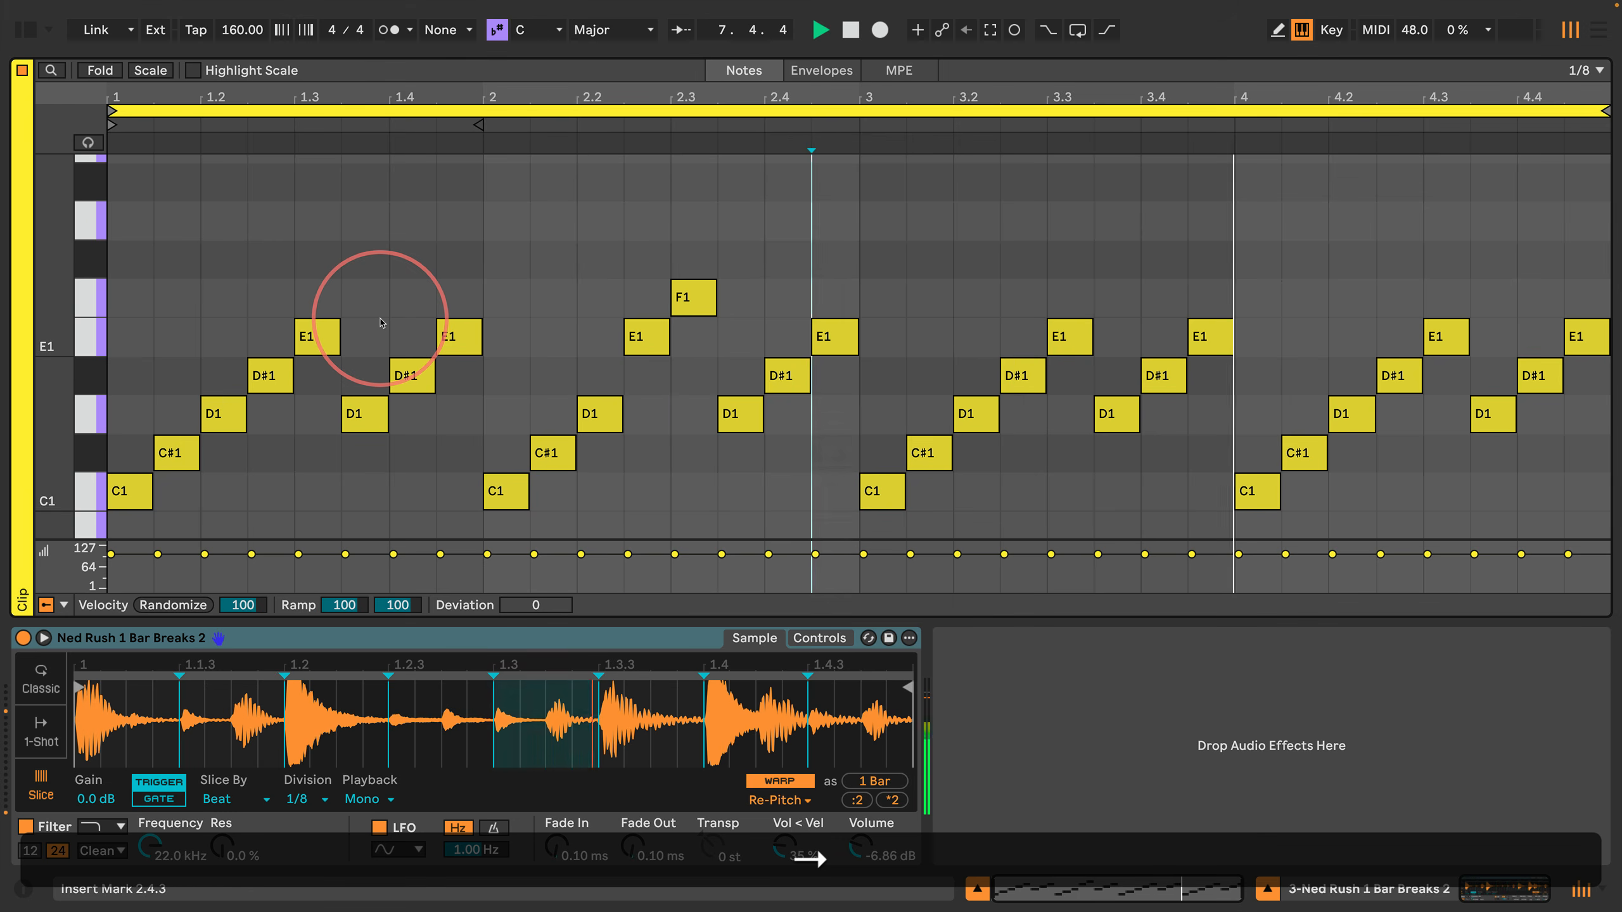
key("Right")
key("Right")
key("Right")
key("Right")
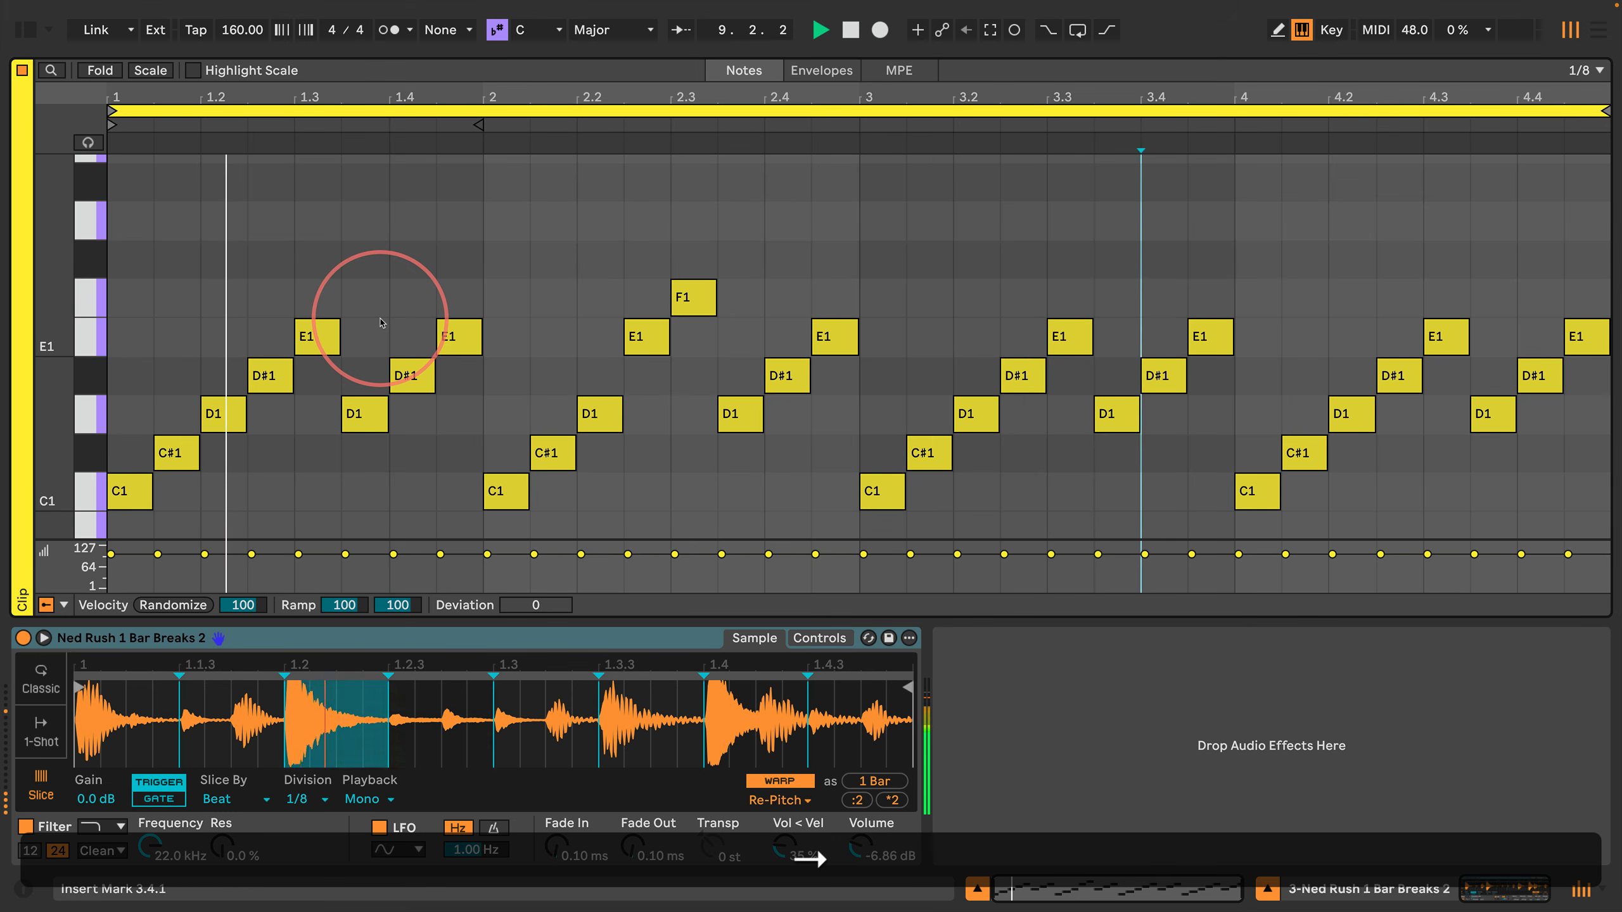
key("shift+Right")
key("shift+Right")
key("Return")
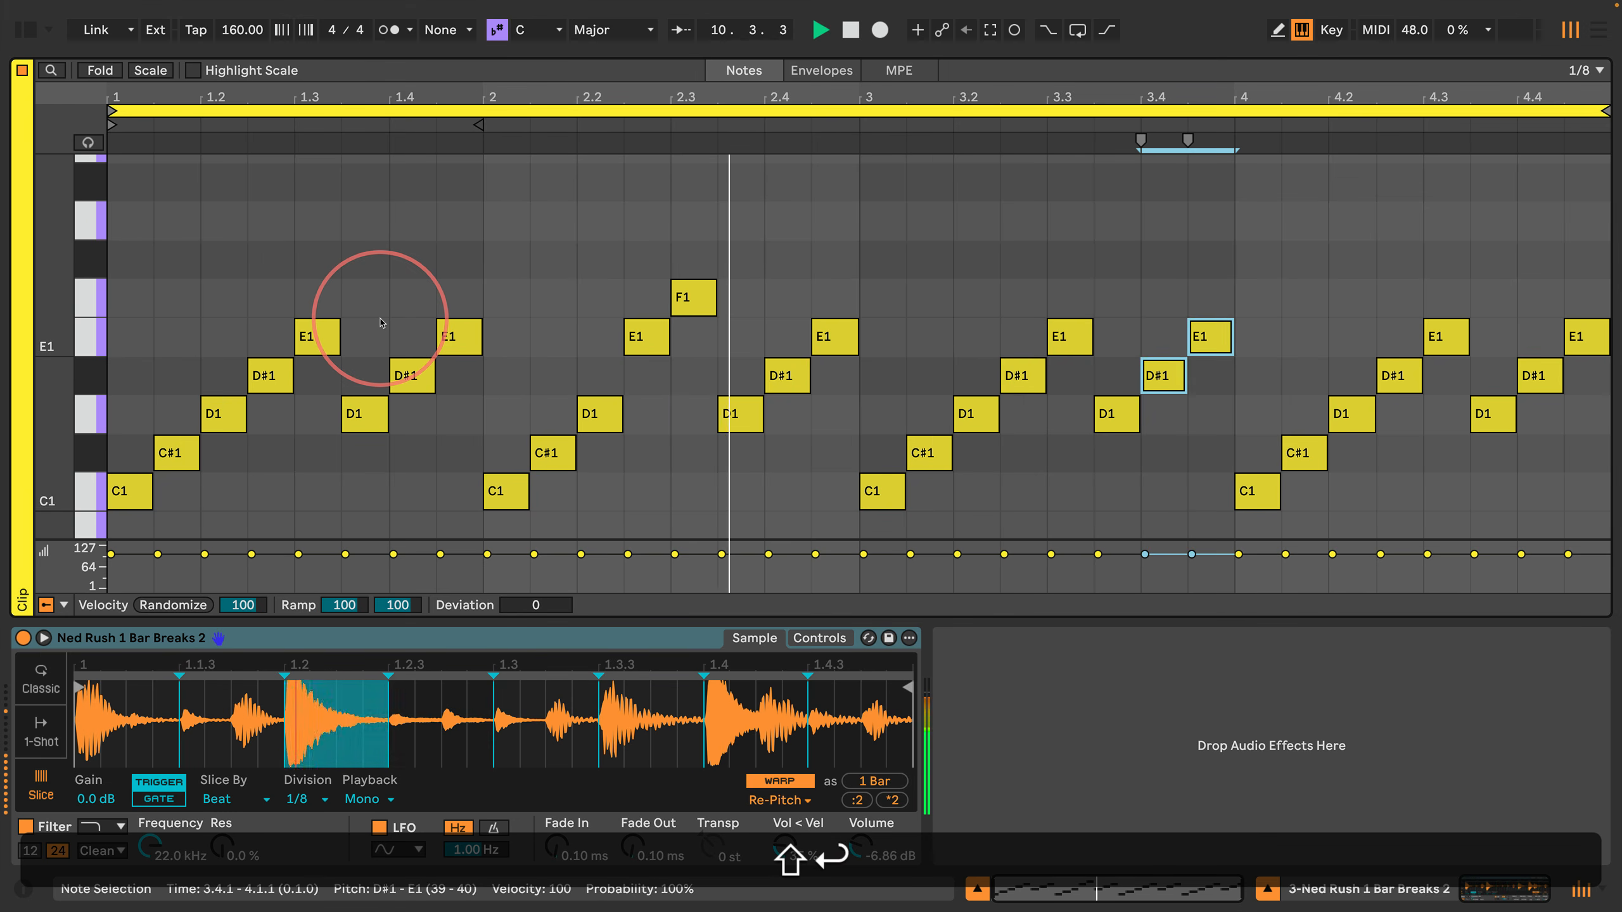
key("Down")
key("Down")
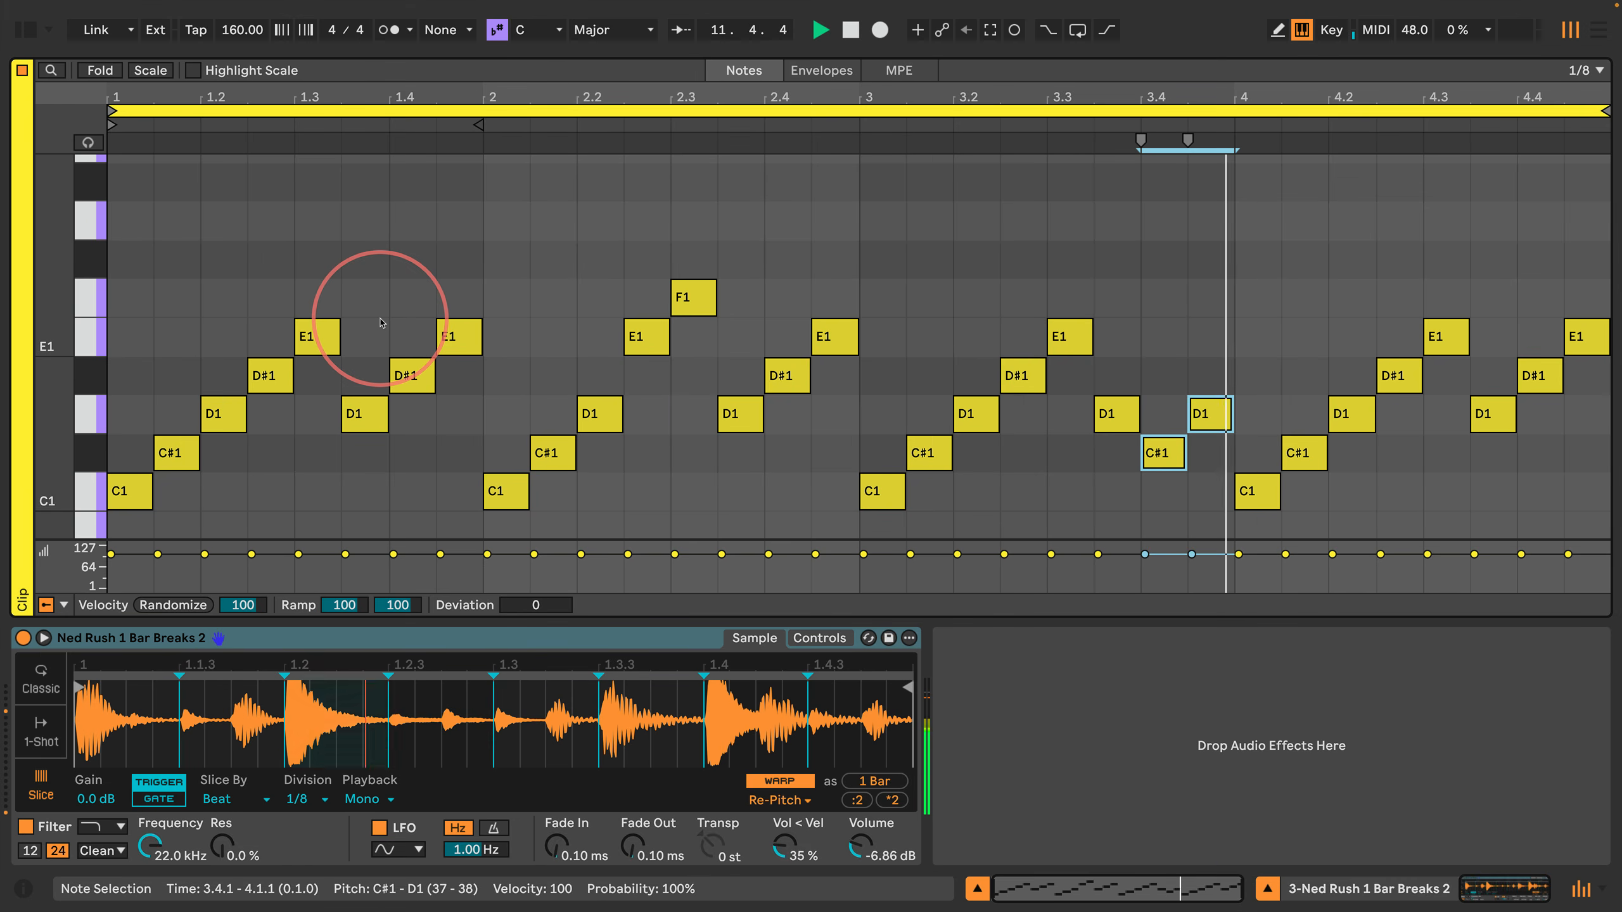
Step: Raise the D1 note at 4.2.1 by four semitones to F#1
key("Return")
key("Right")
key("Right")
key("Right")
key("Right")
key("Right")
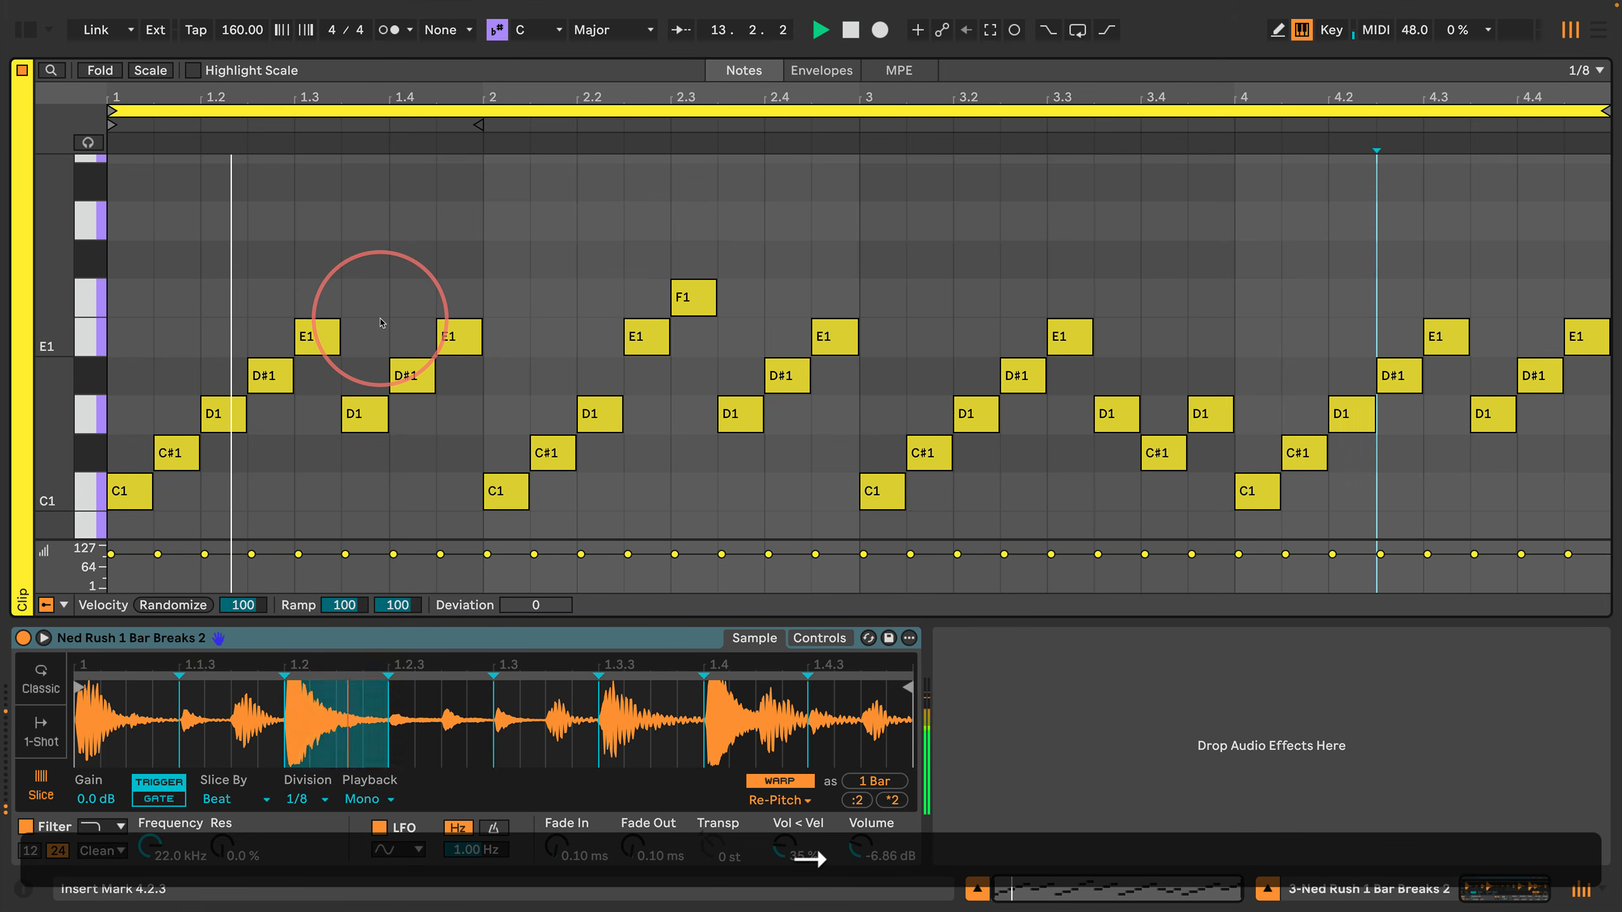
key("Left")
key("Left")
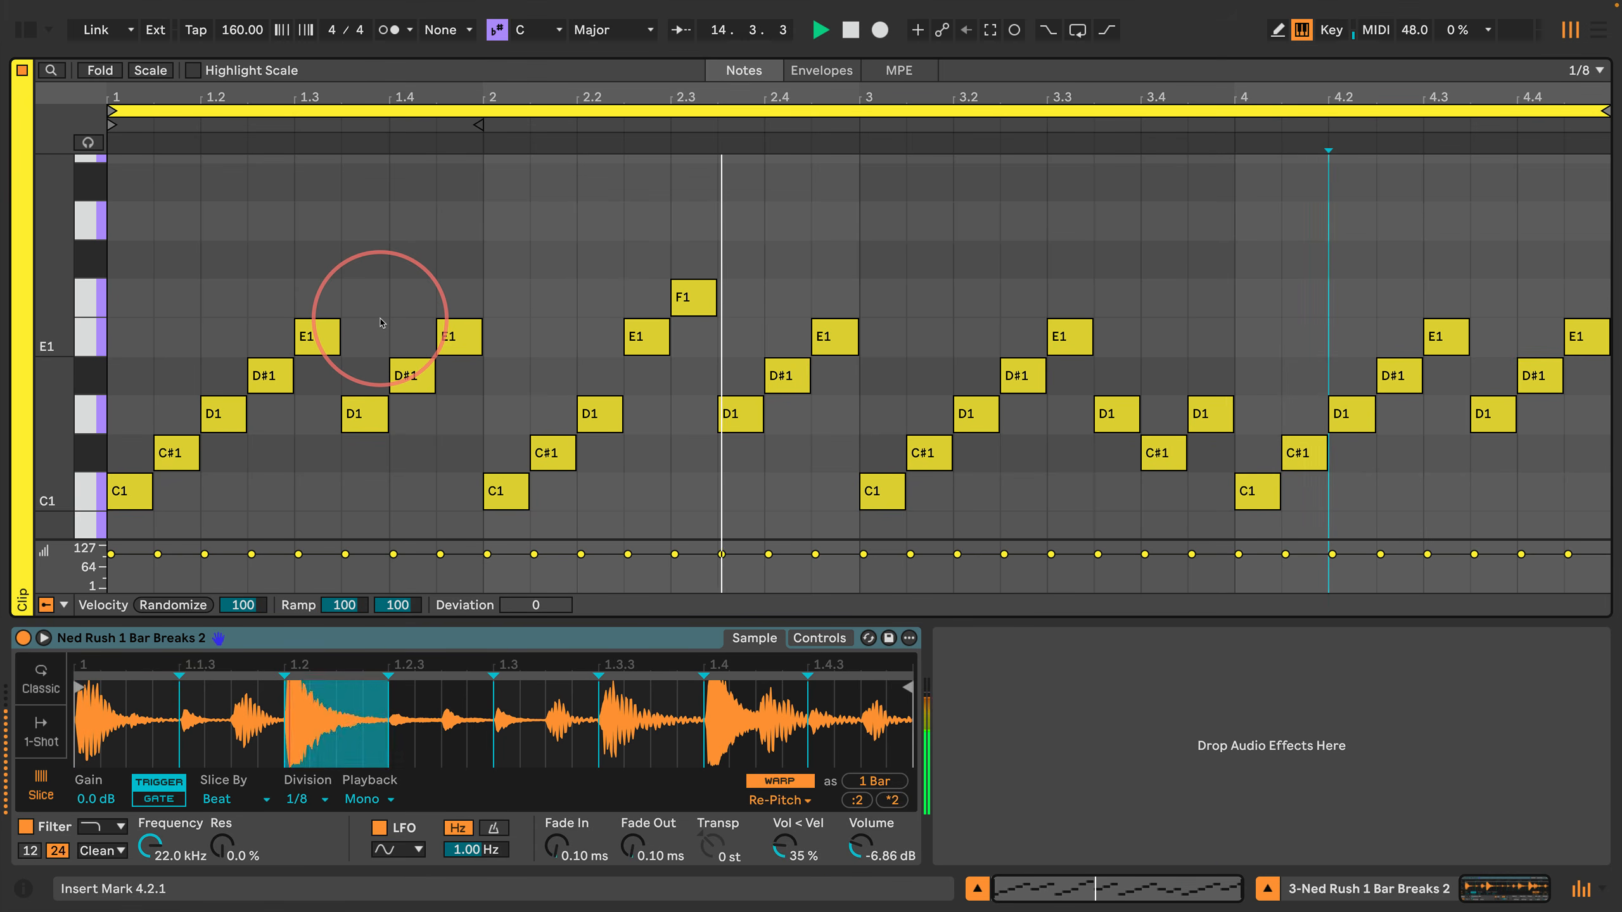
key("shift+Right")
key("shift+Return")
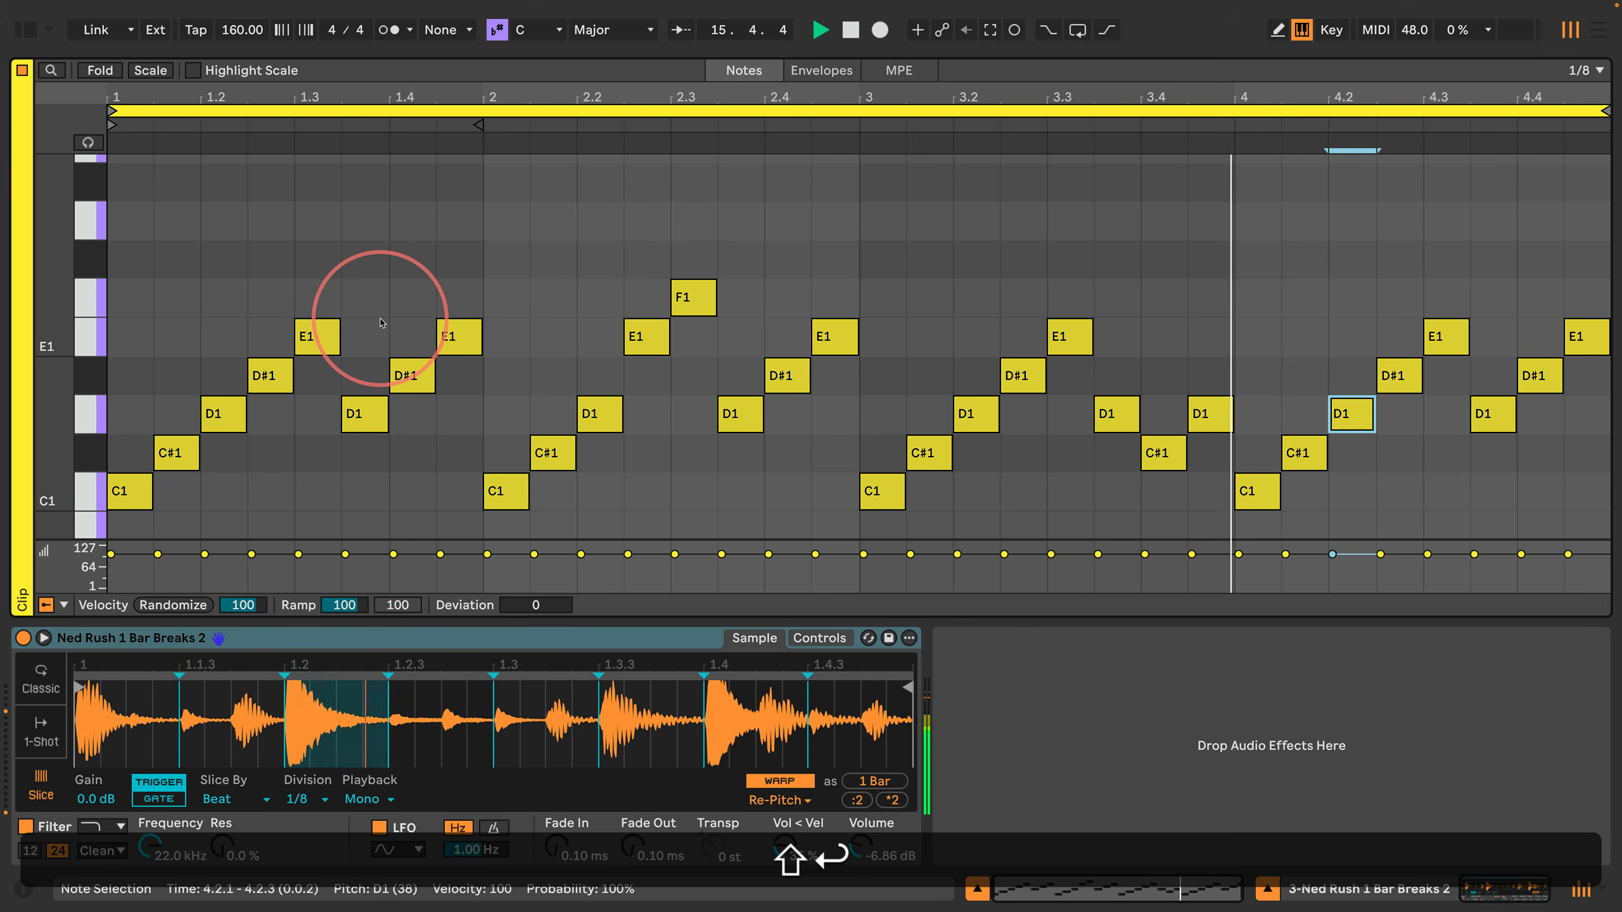
key("Up")
key("Up")
Step: Raise the E1 note at 4.3.1 by one semitone to F1
key("Right")
key("Right")
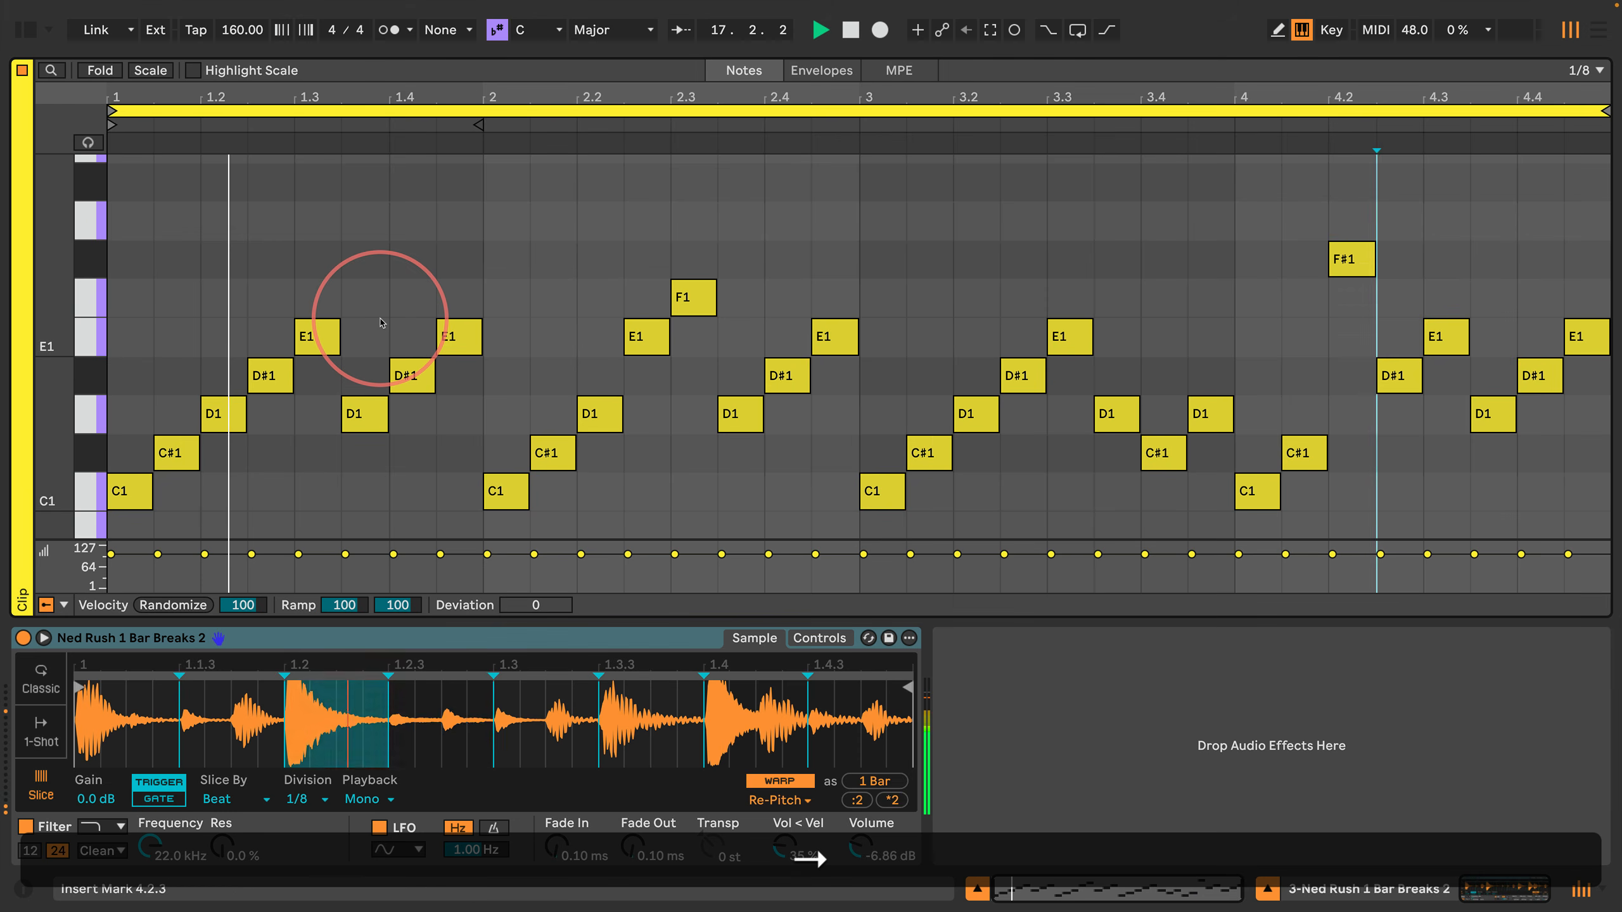
key("shift+Right")
key("shift+Return")
key("Up")
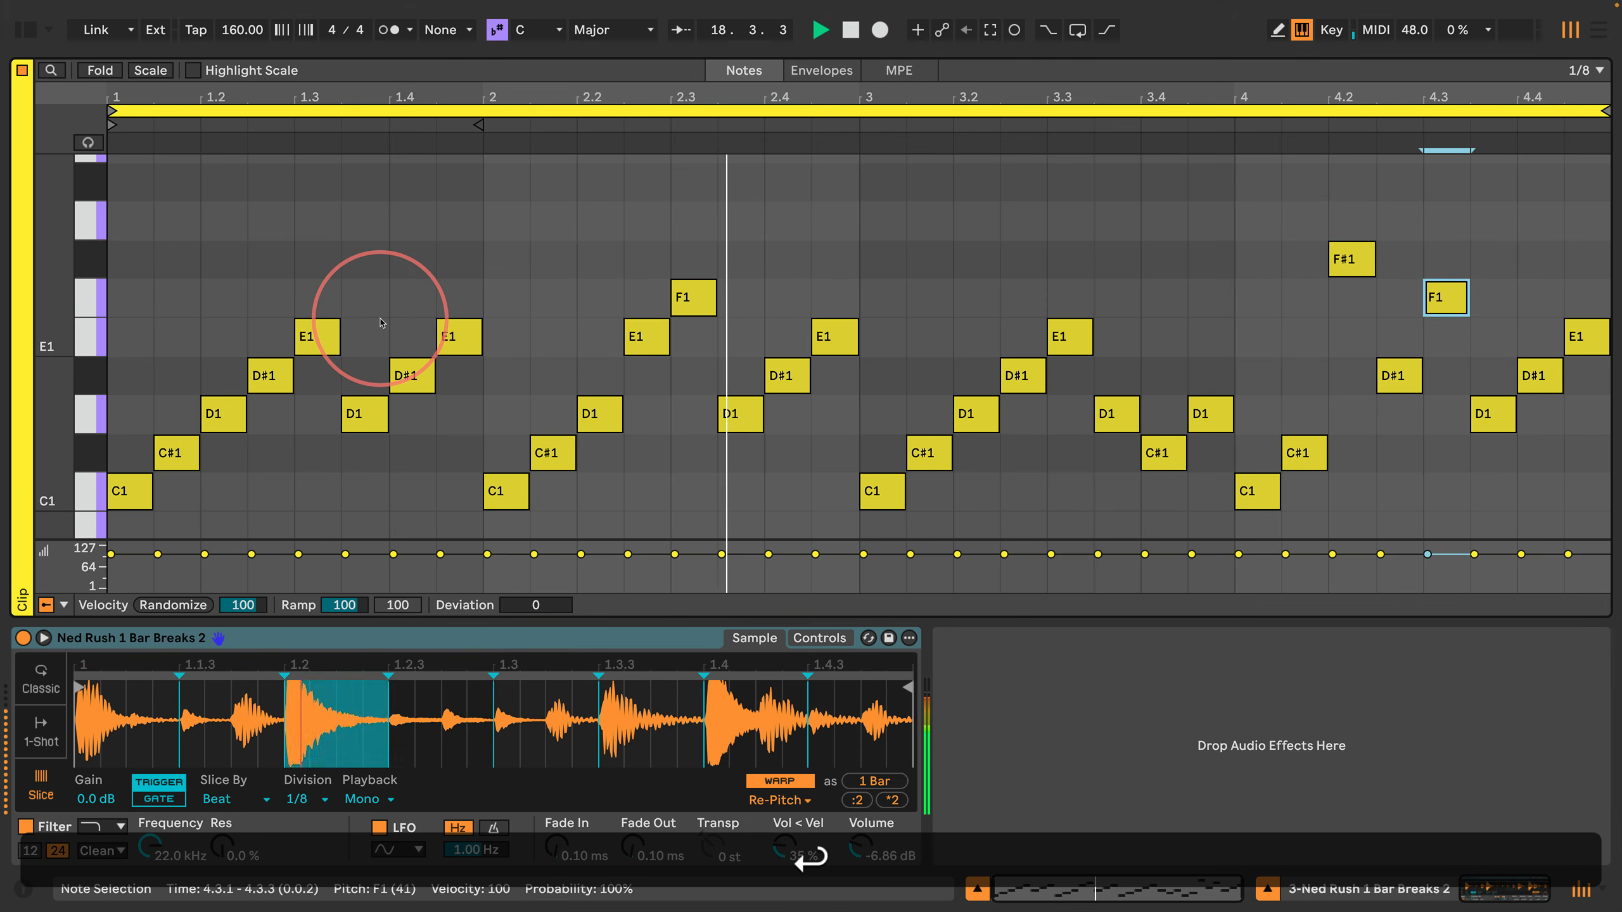
Step: Lower the D#1 note at 4.4.1 by two semitones to C#1
key("Right")
key("Right")
key("shift+Right")
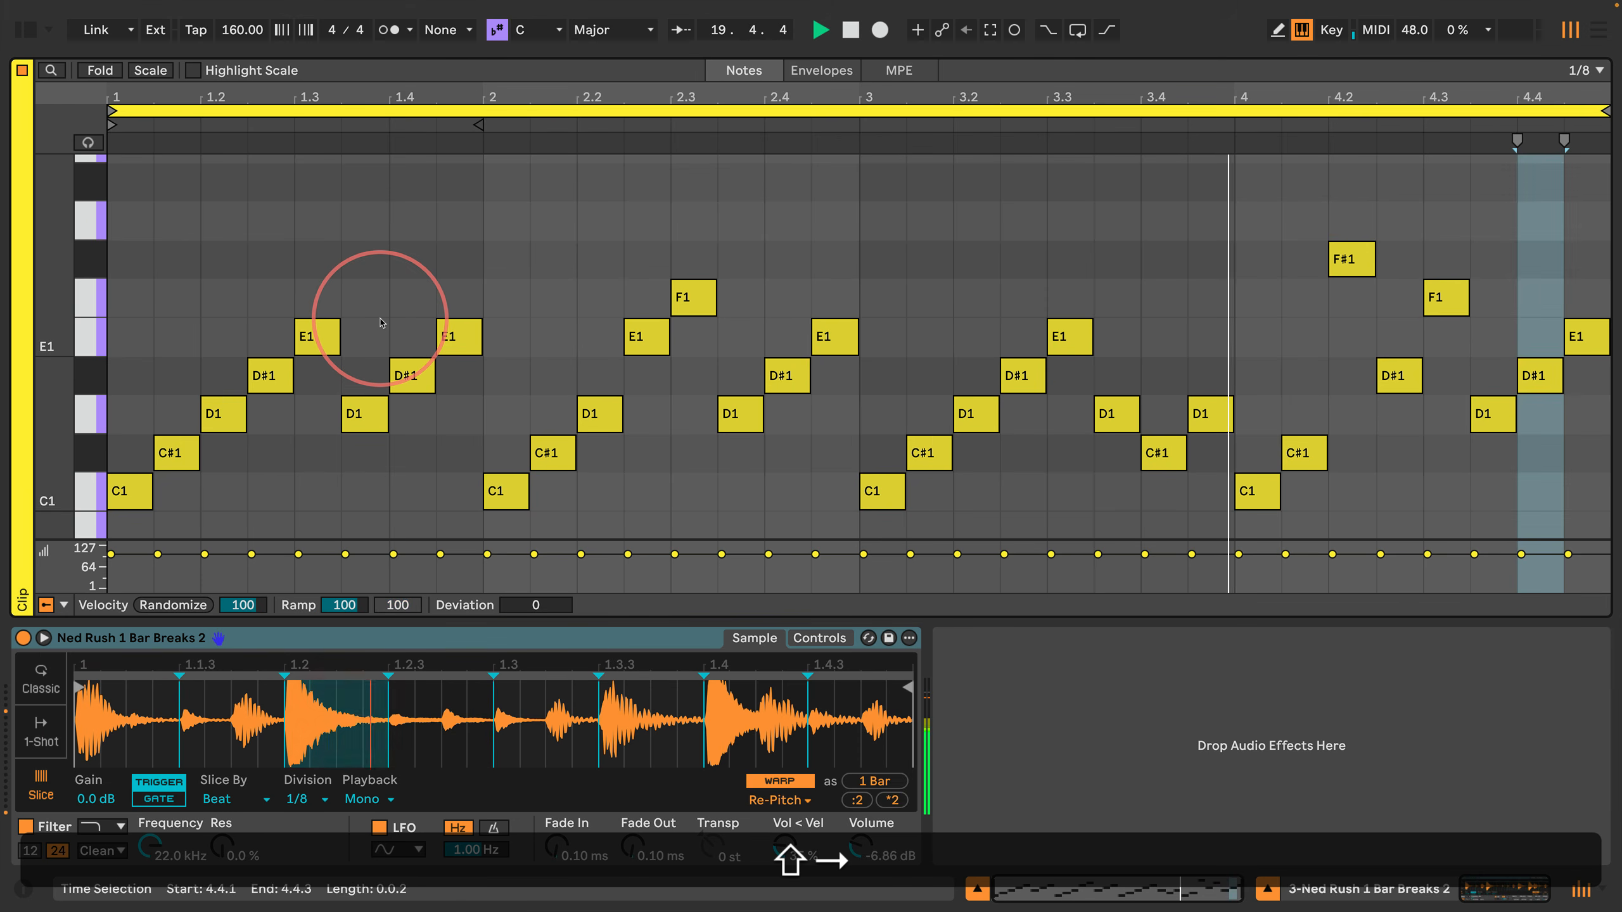
key("shift+Return")
key("Down")
key("Down")
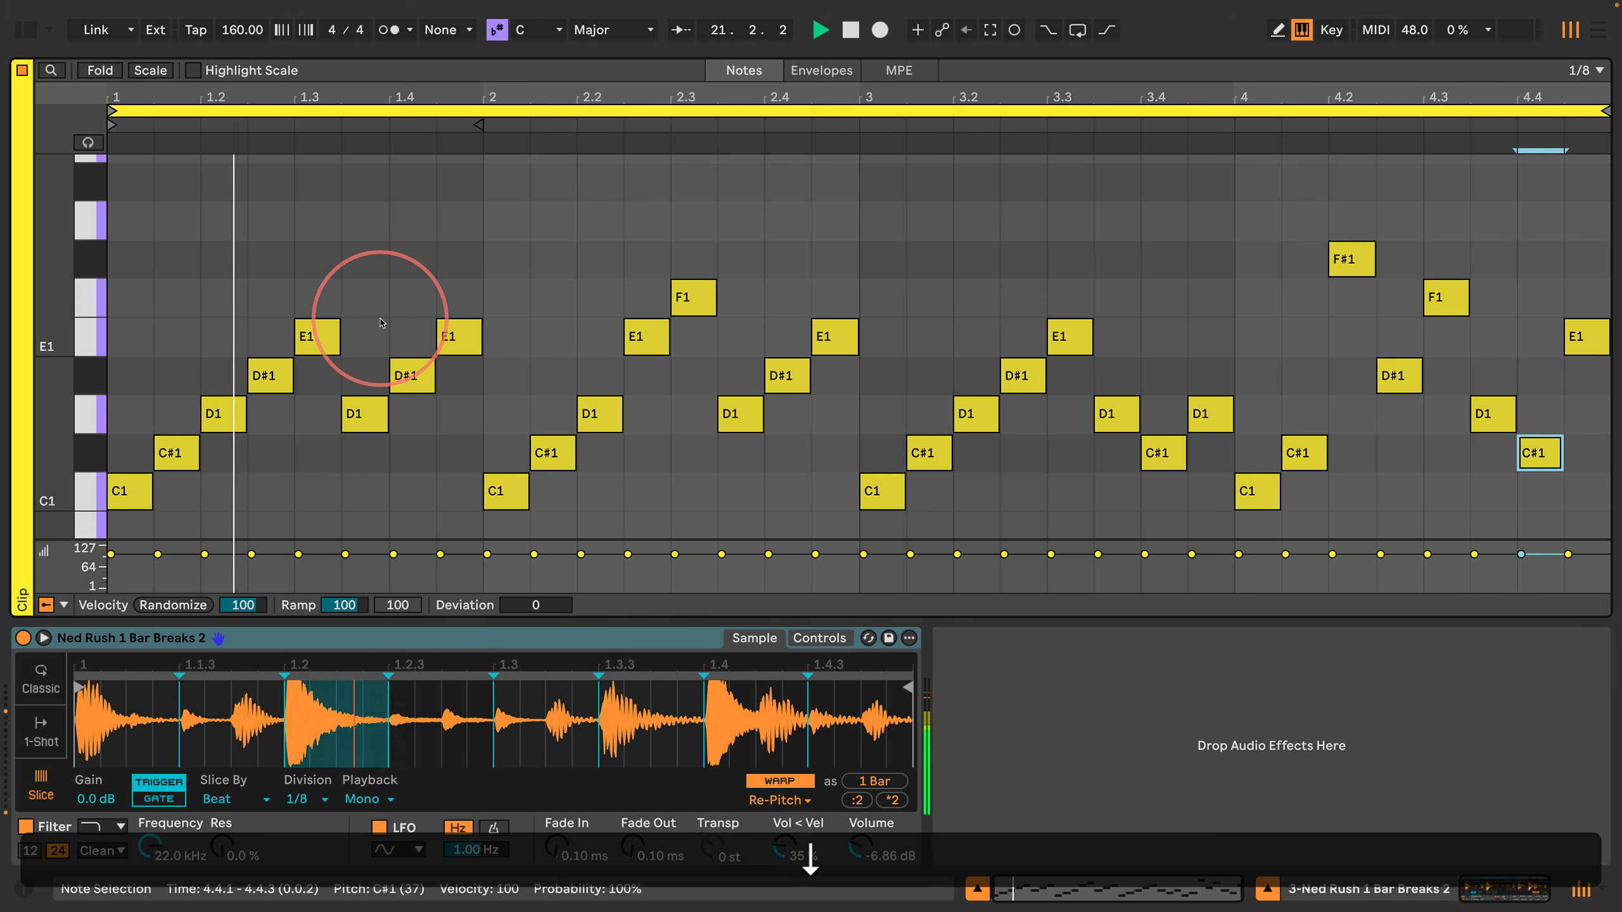
Step: Listen to the edited four-bar loop and stop playback
key("Right")
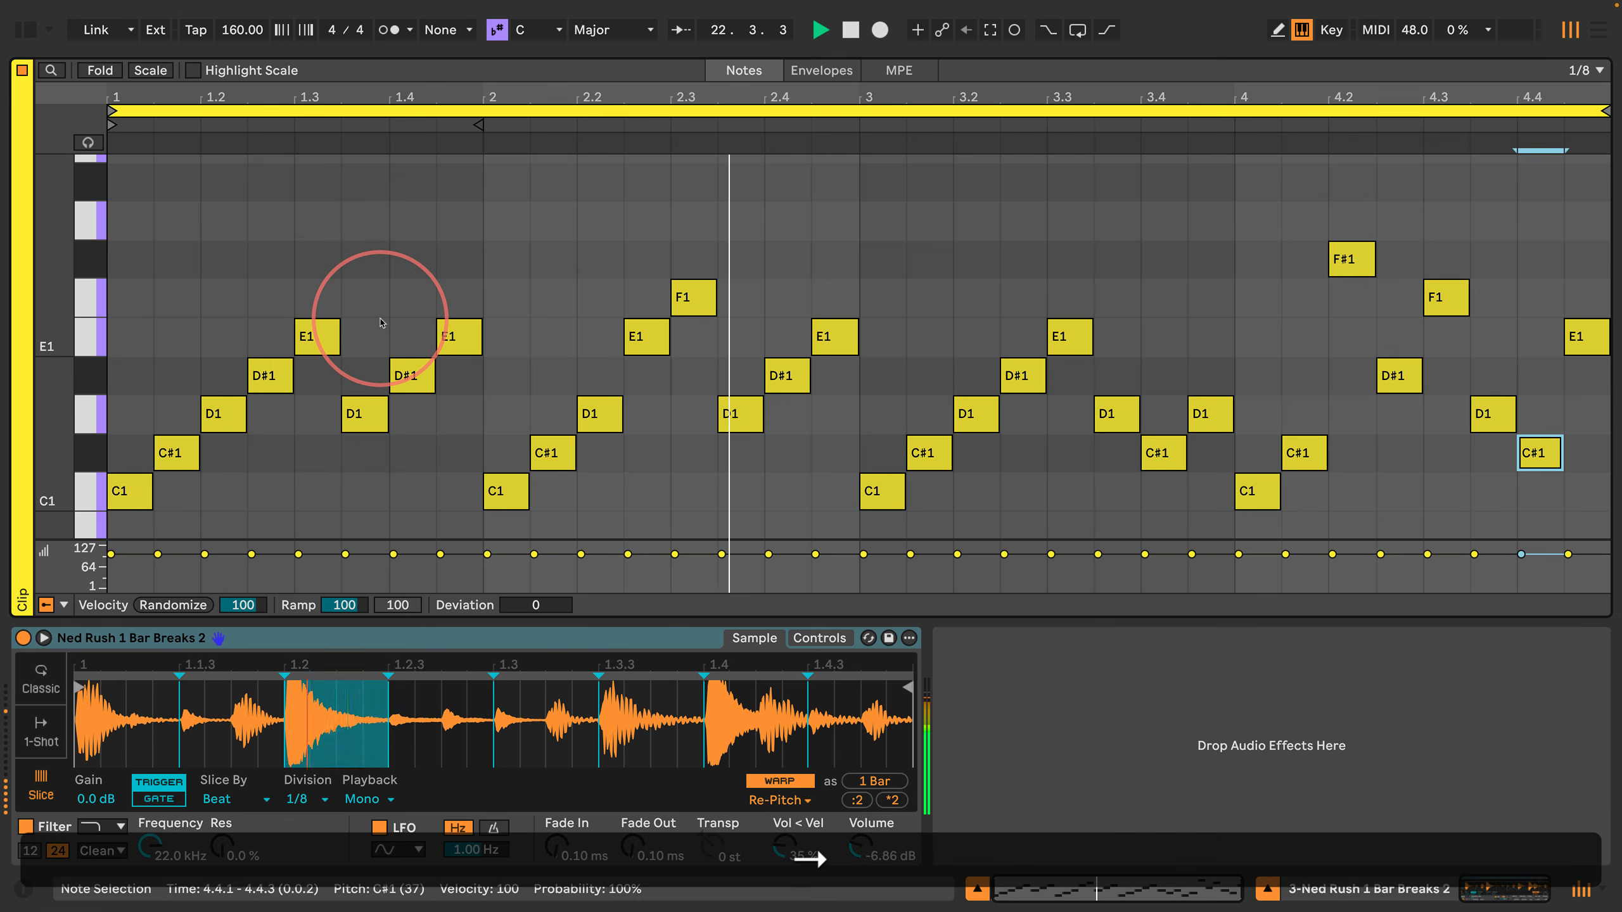
key("Left")
key("Left")
key("Left")
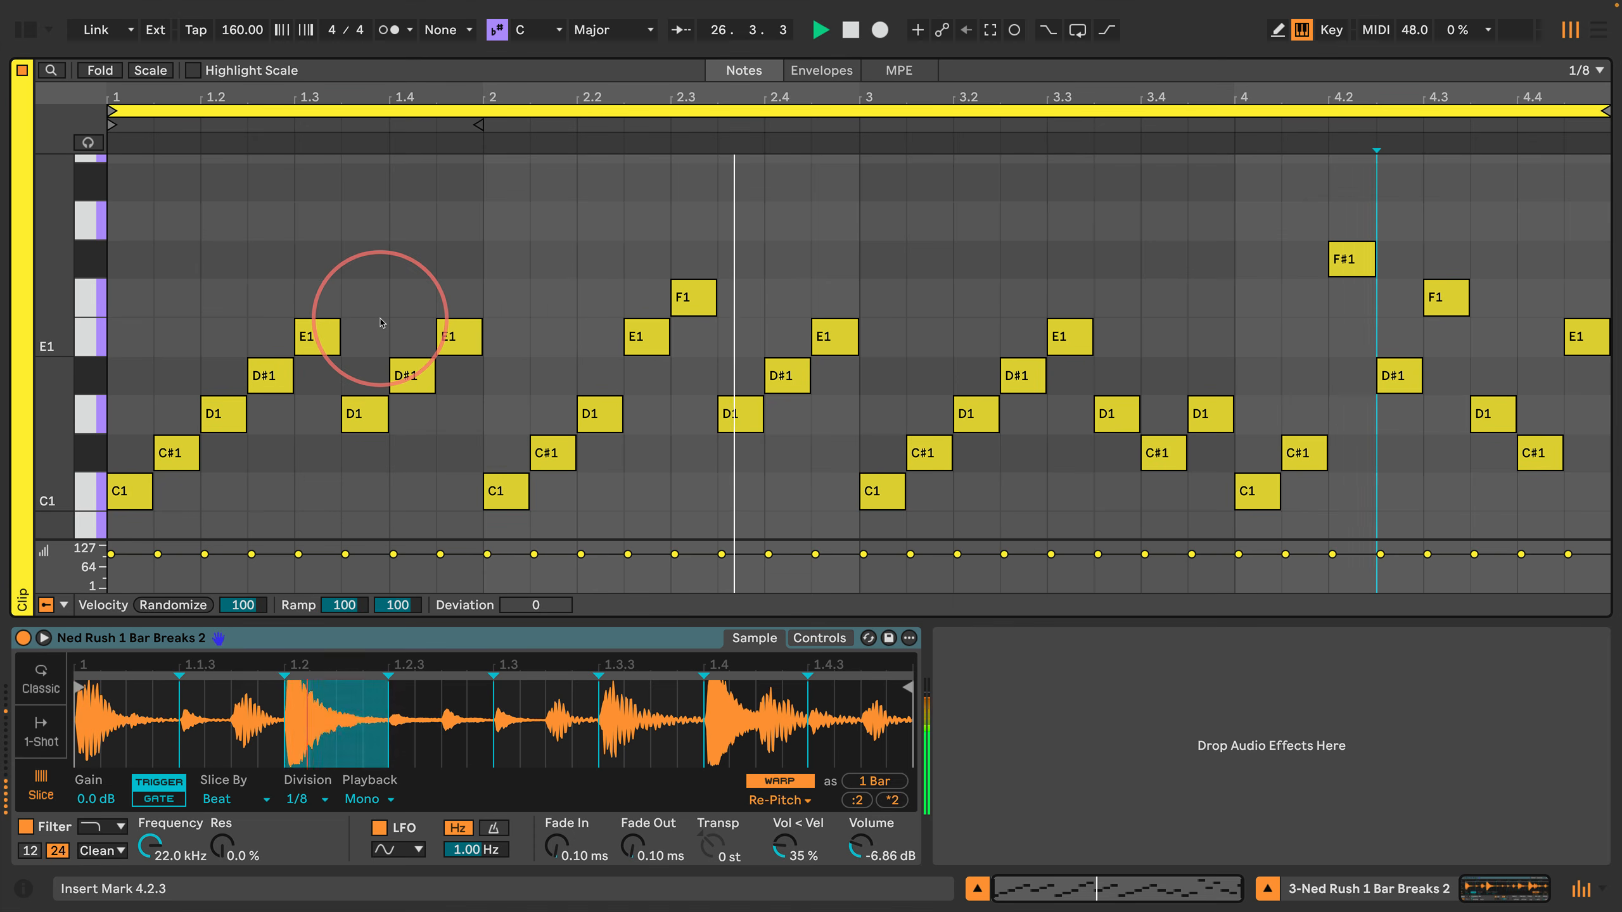
key("space")
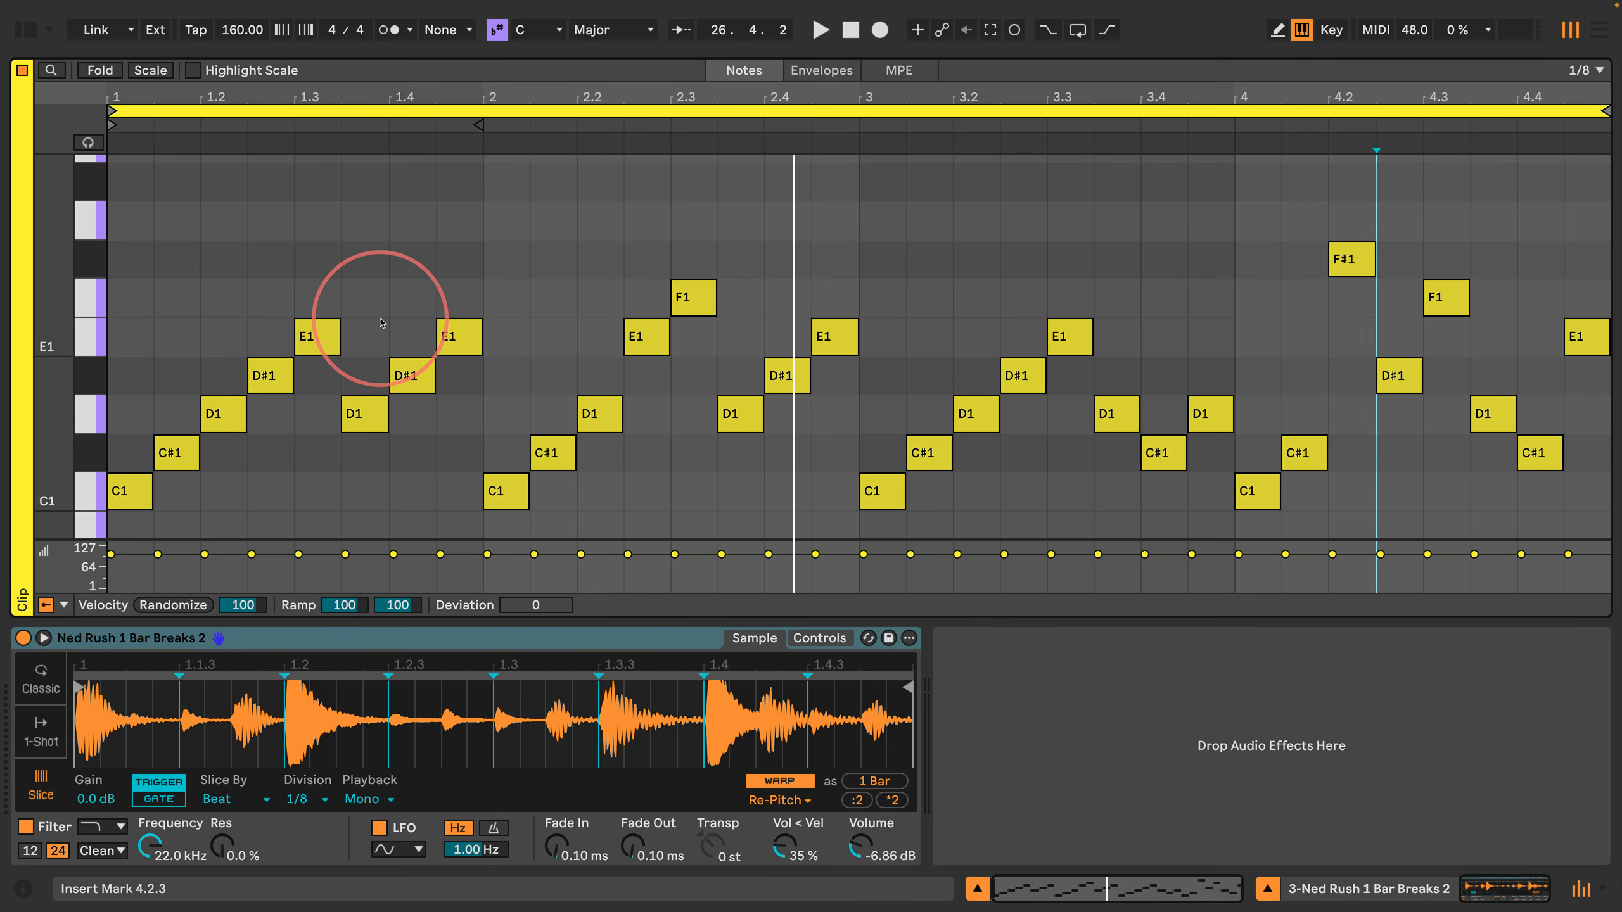
key("Left")
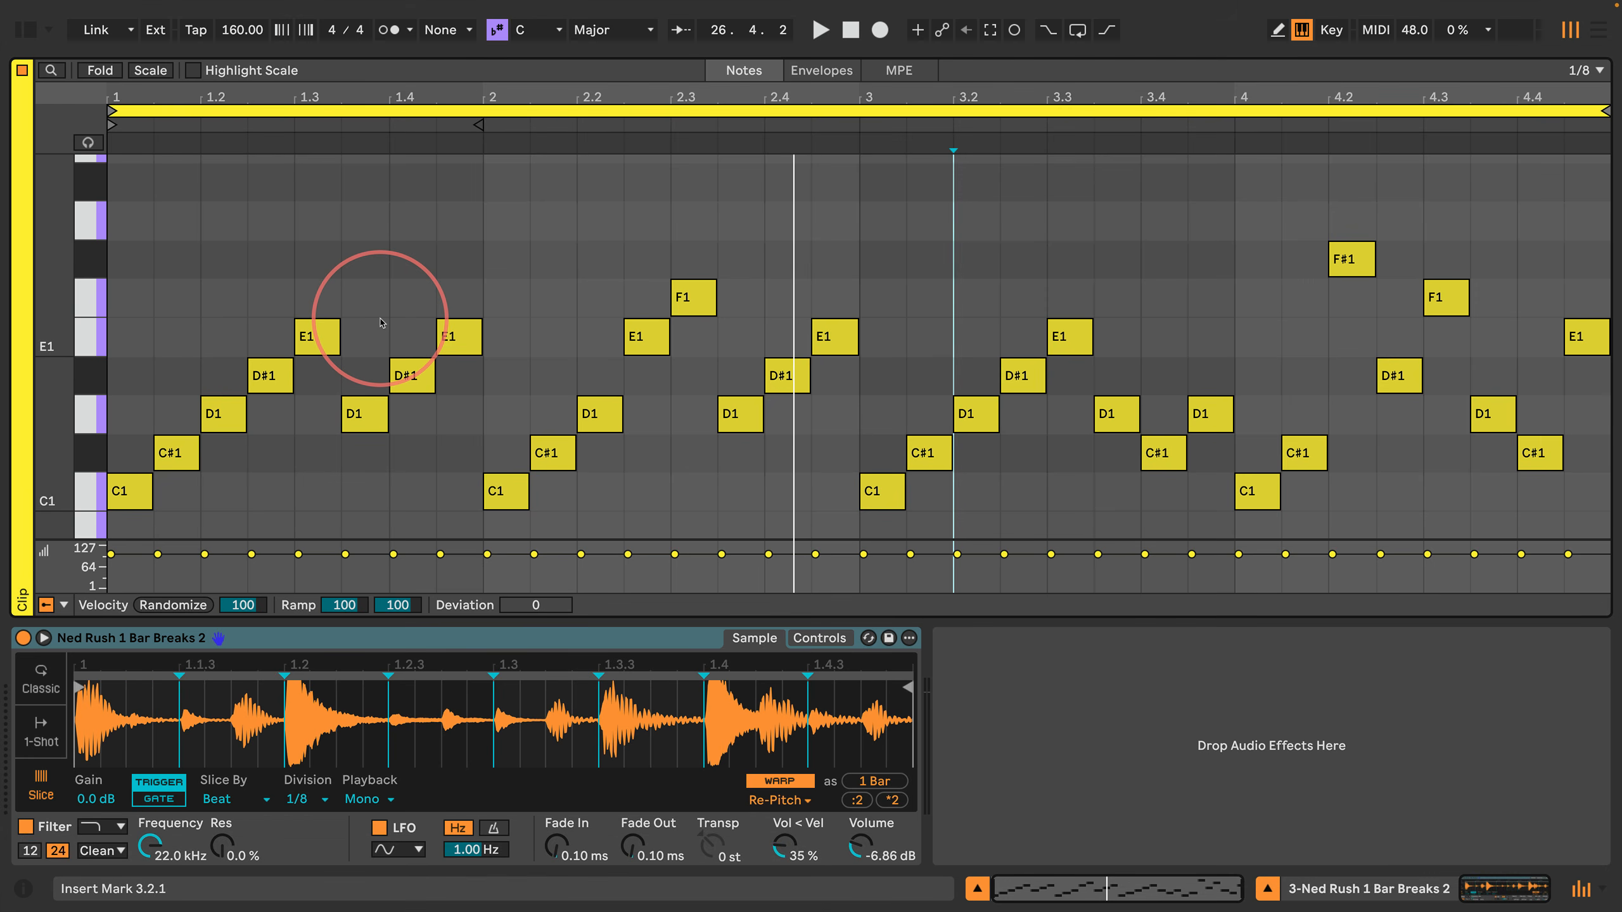
key("shift")
key("shift+Right")
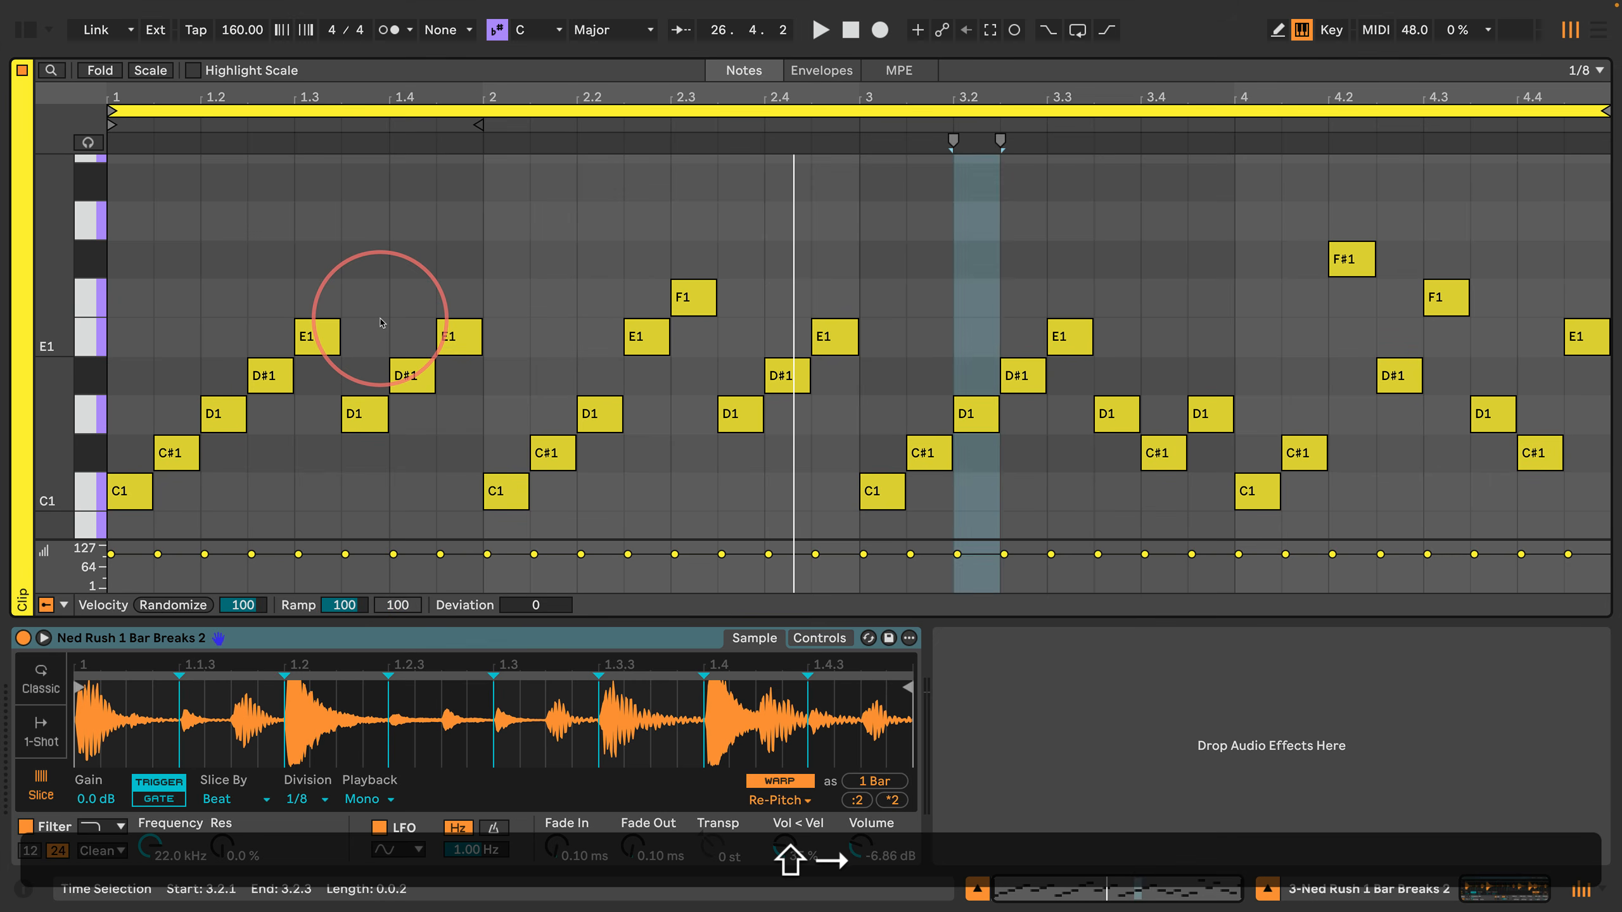
key("shift+Left")
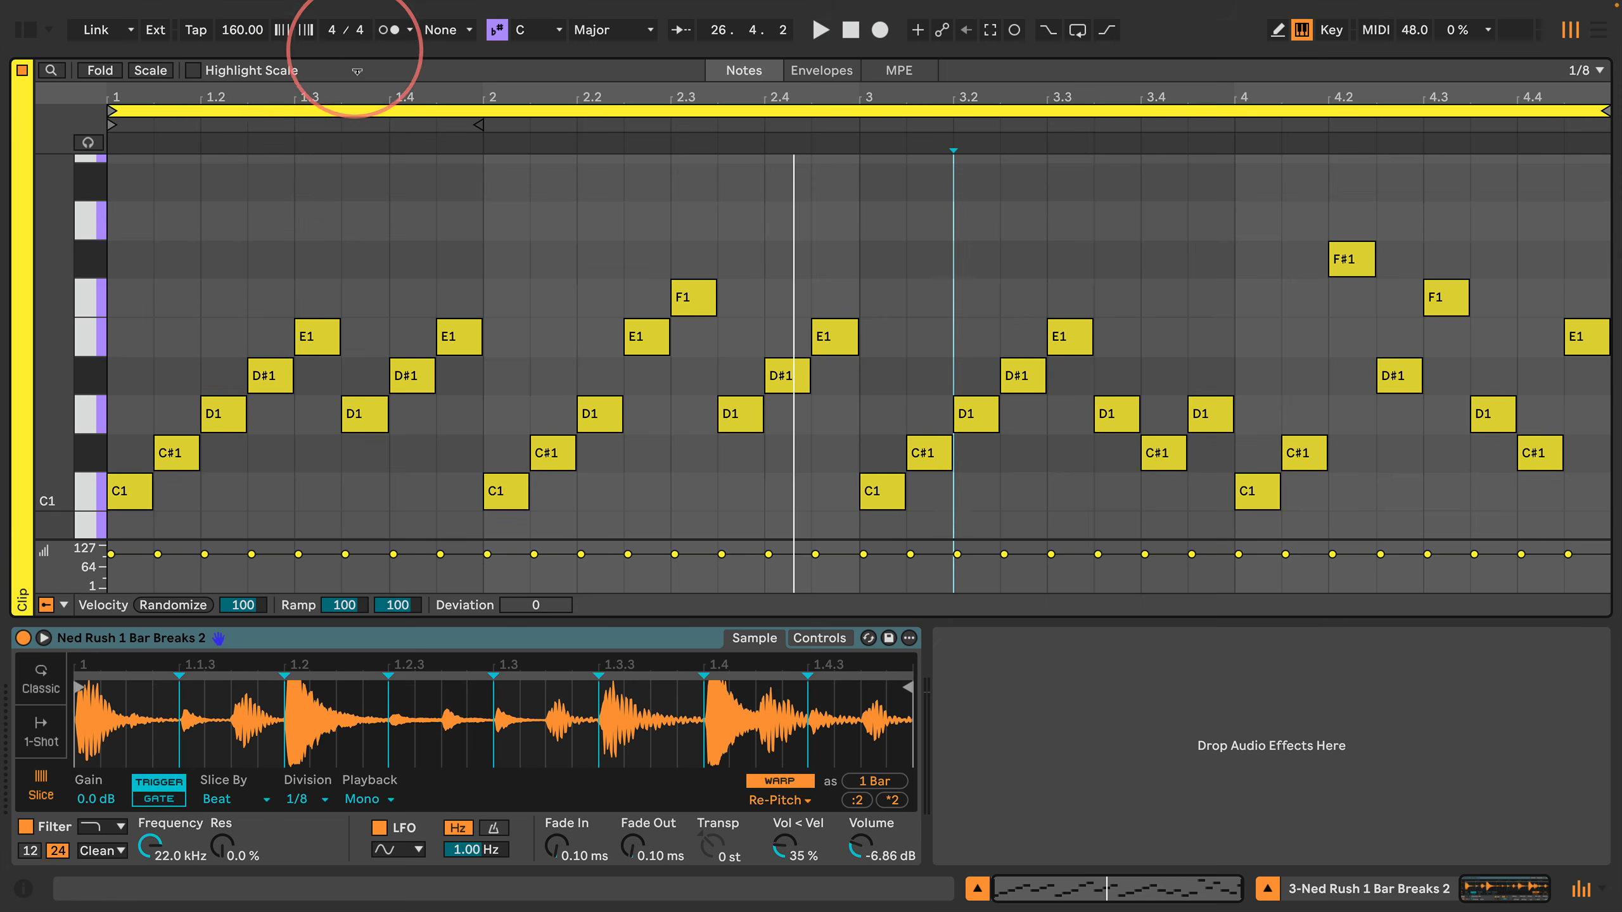
Step: Group the third track's Simpler into an Instrument Rack, show its chain list and duplicate the Simpler chain
left_click_drag(355, 57, 366, 350)
left_click(336, 647)
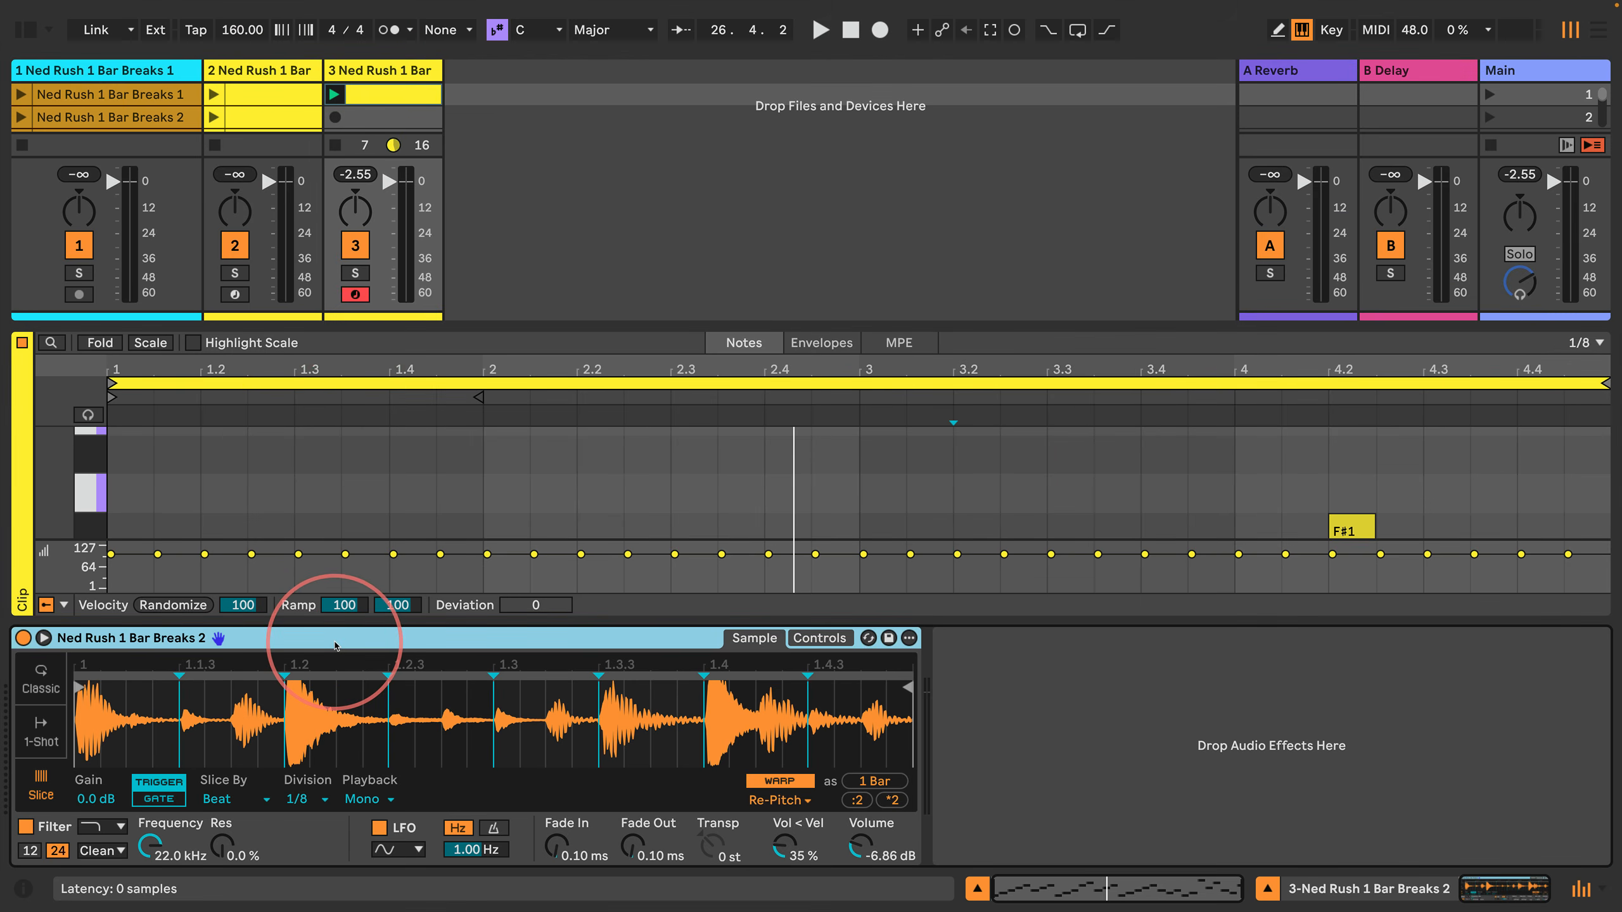
key("super+g")
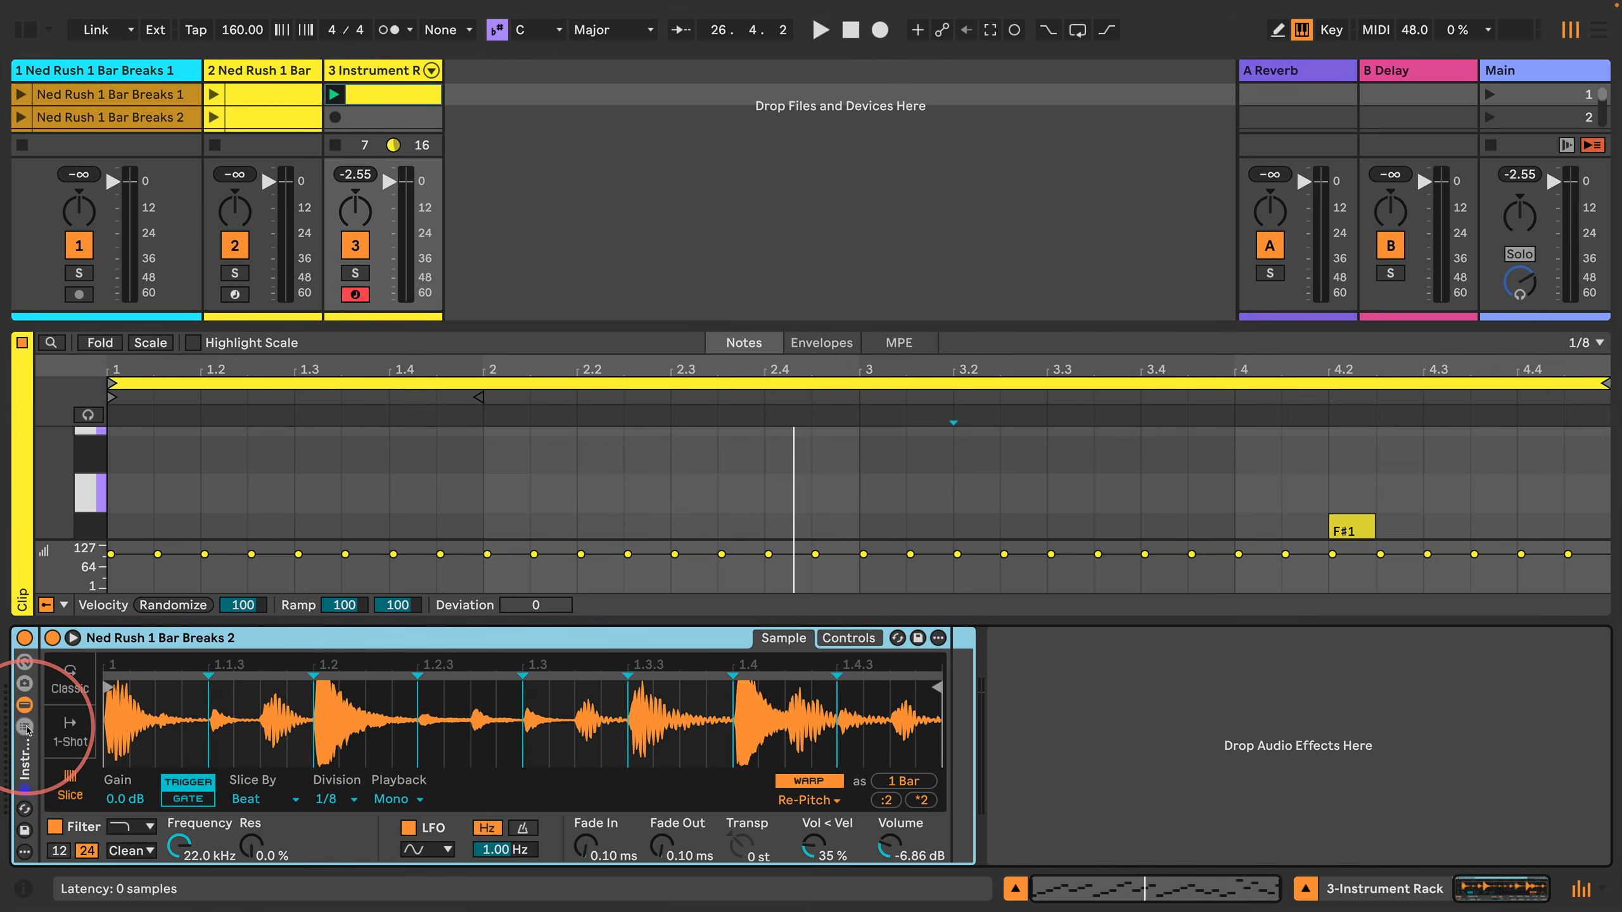
left_click(25, 728)
left_click(81, 699)
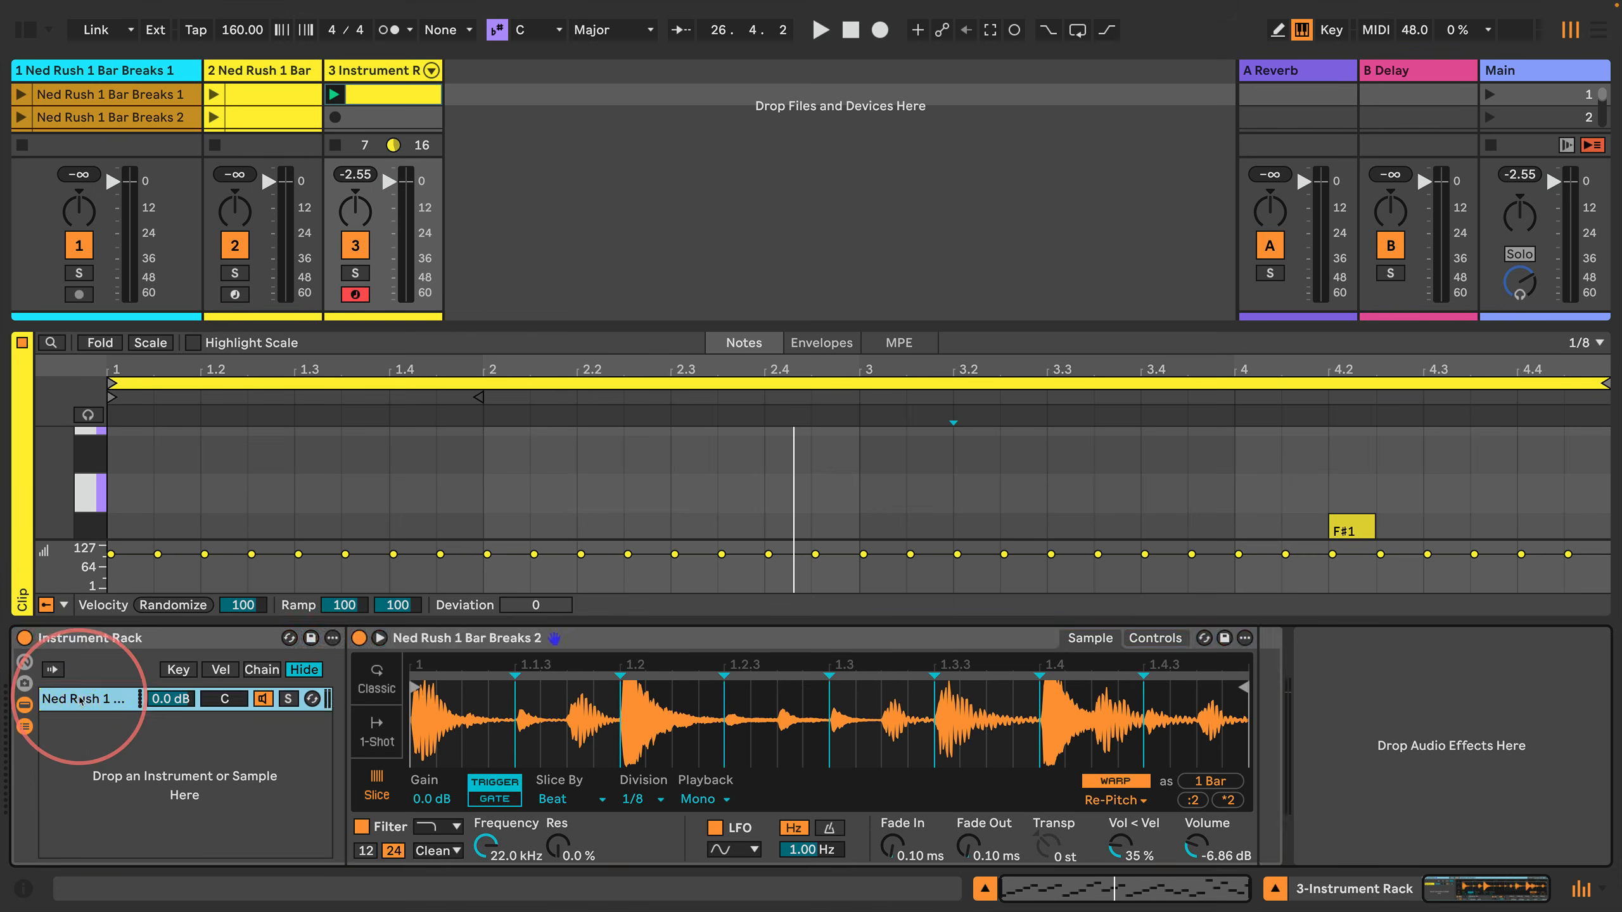
key("super+d")
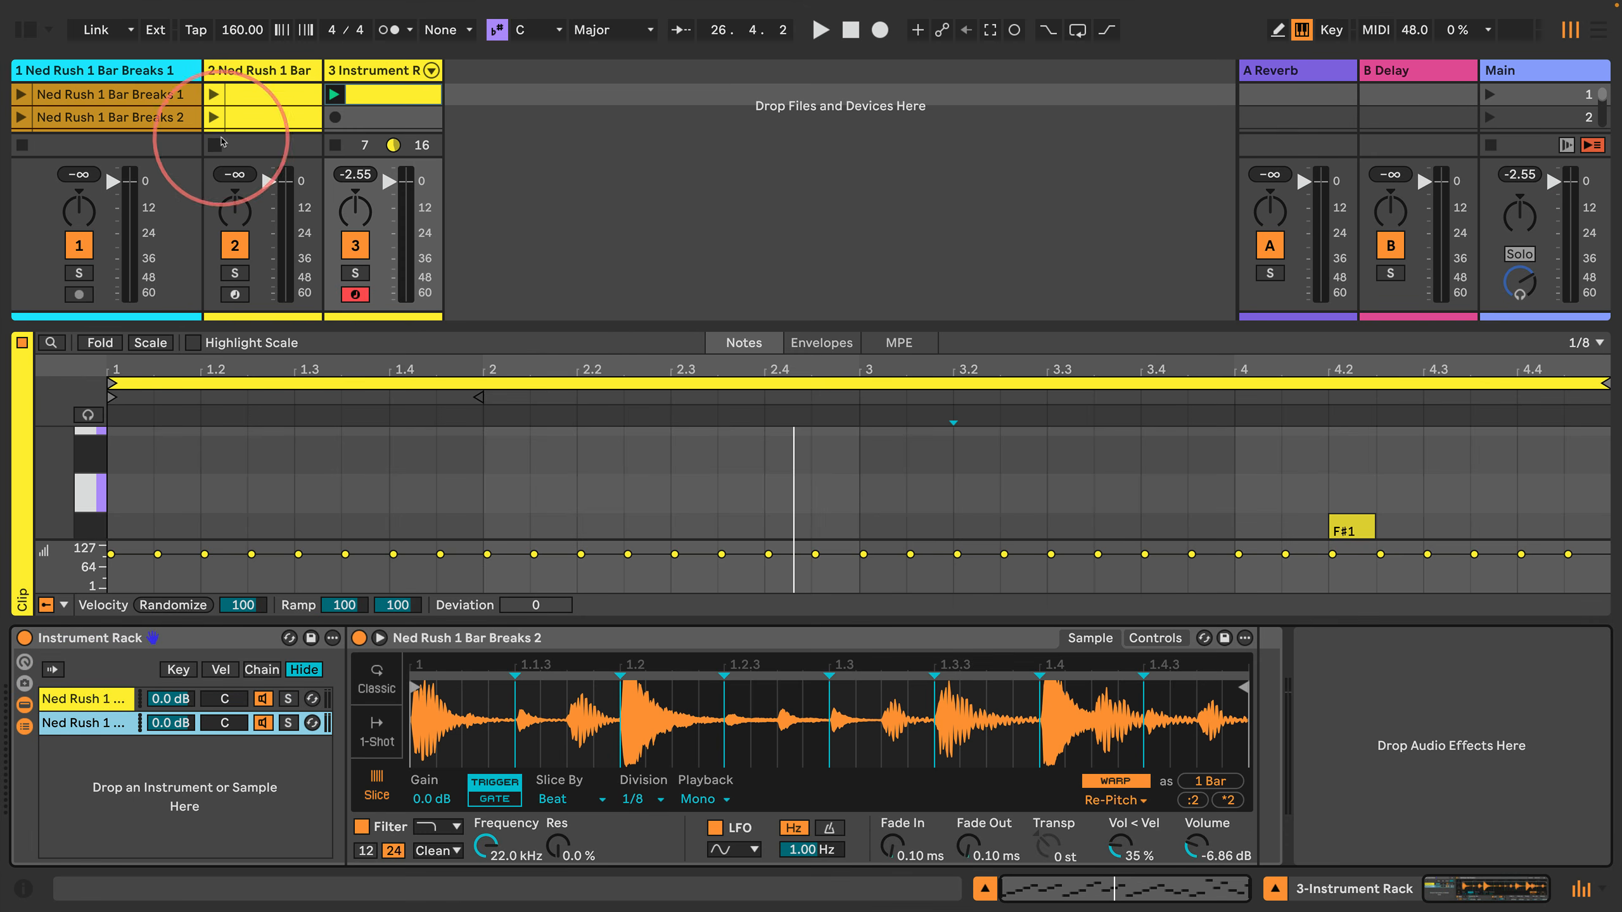
Step: Audition the Ned Rush 1 Bar Breaks 2 through 6 clips on the first track one after another
left_click_drag(180, 637, 181, 661)
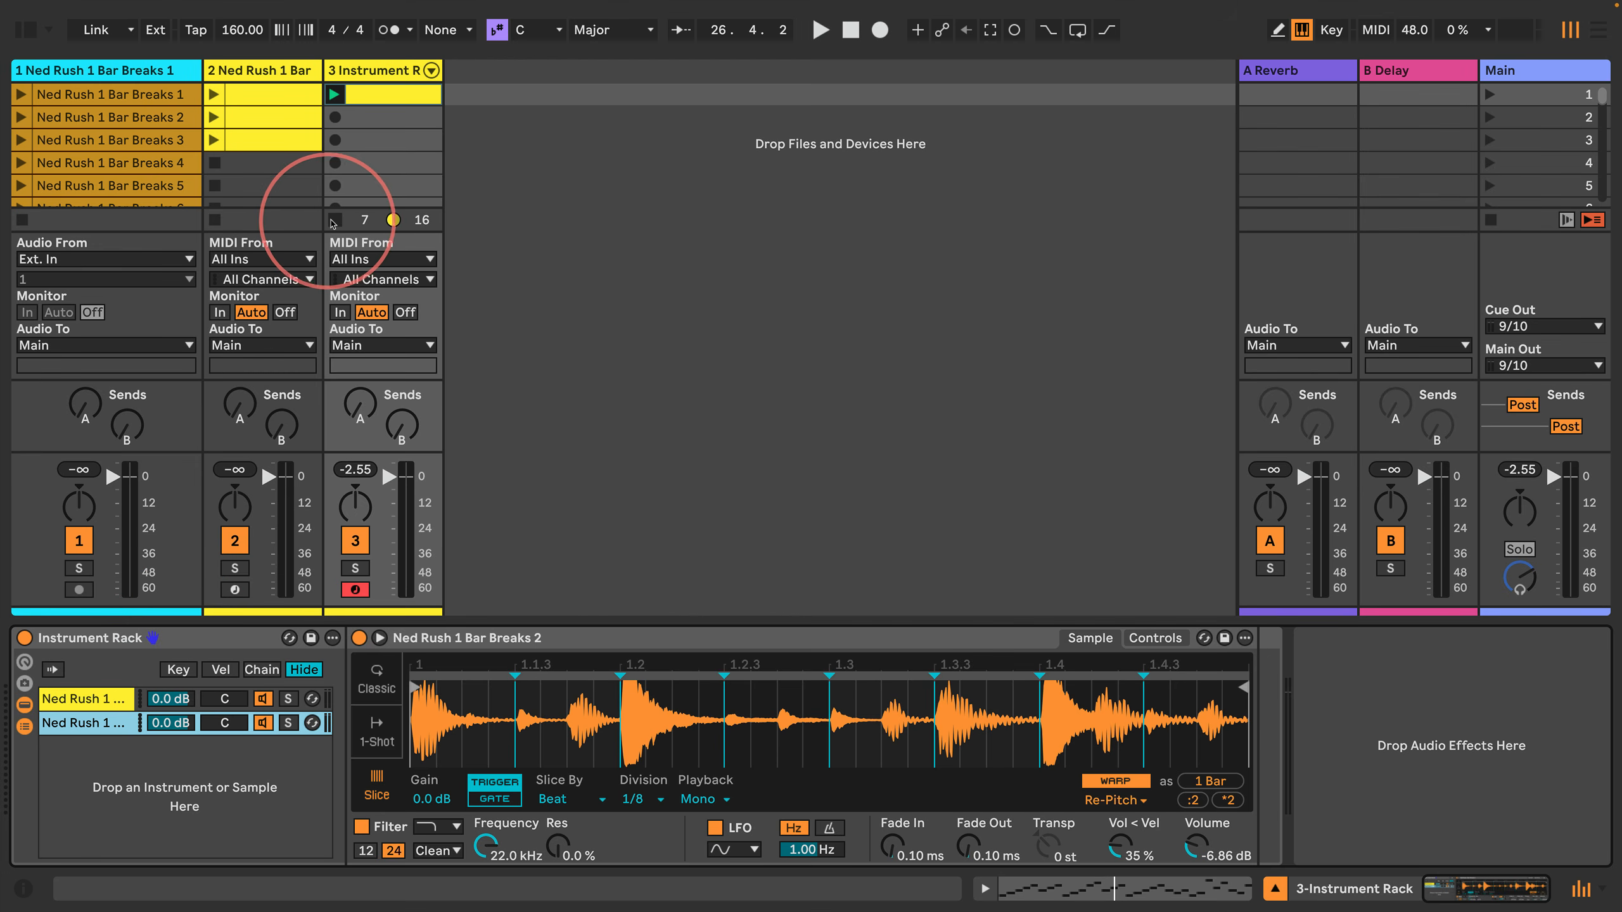
left_click(104, 119)
key("Return")
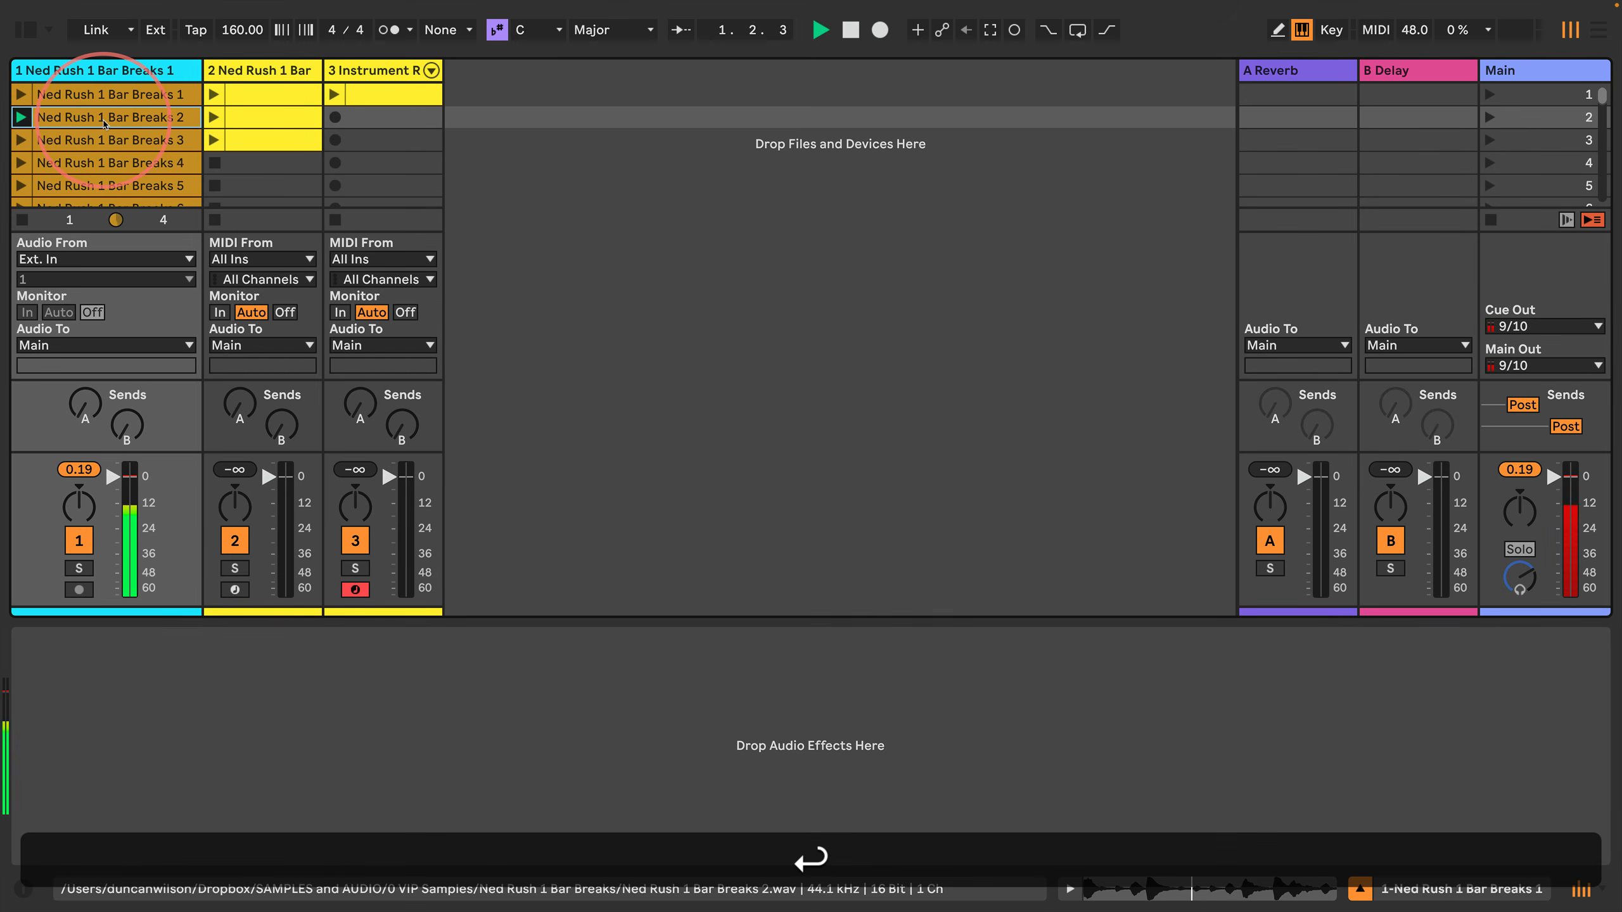
key("space")
key("Down")
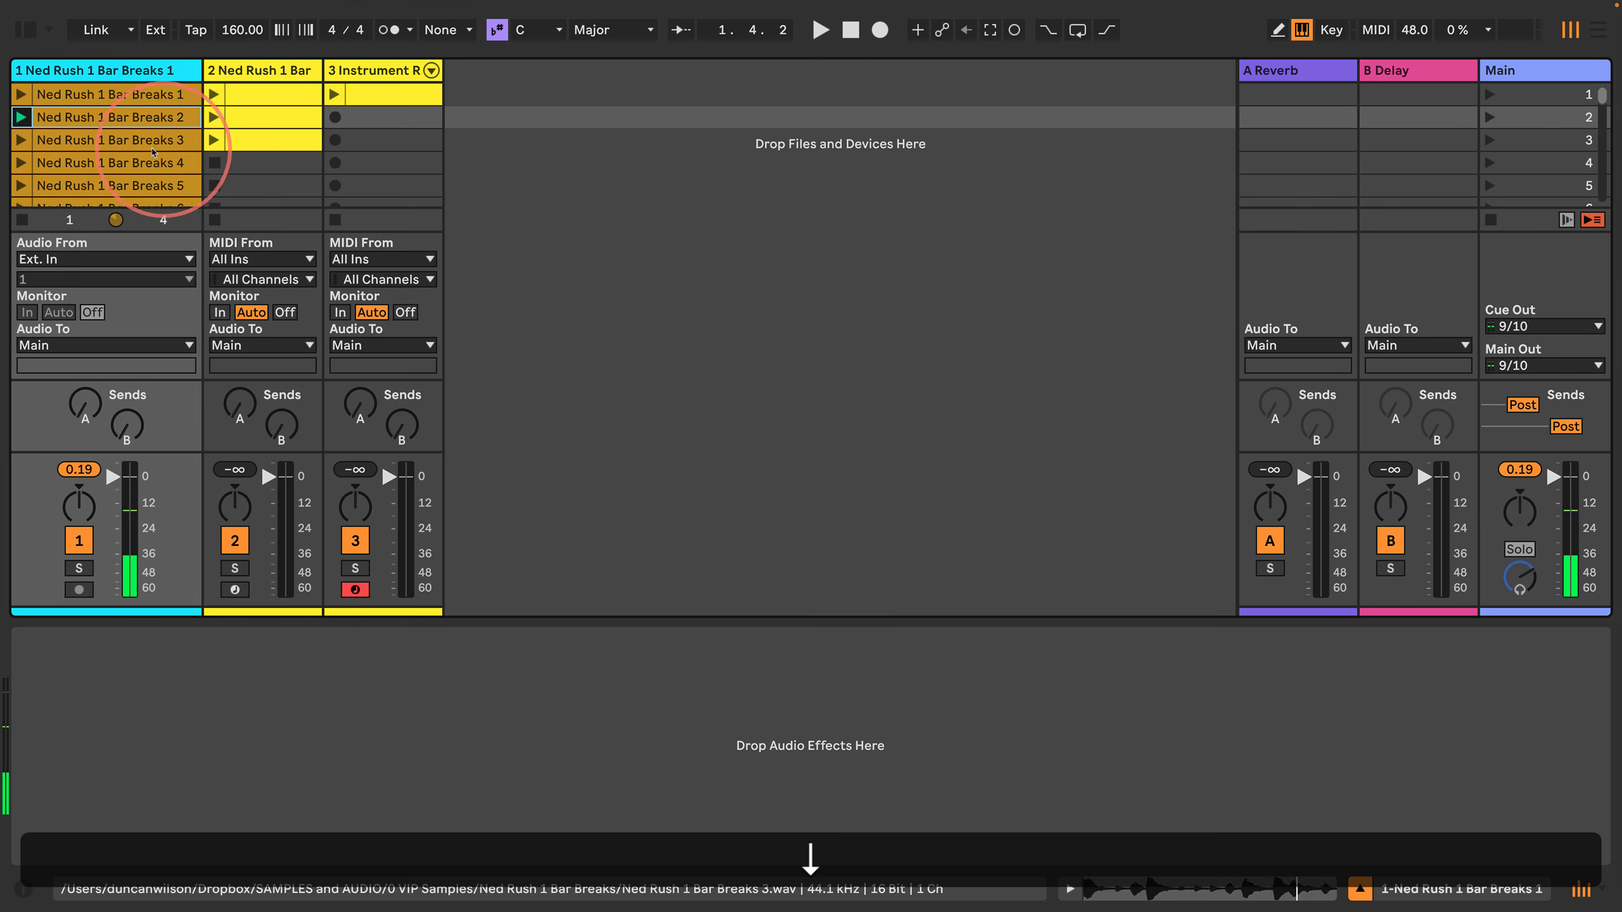
key("Return")
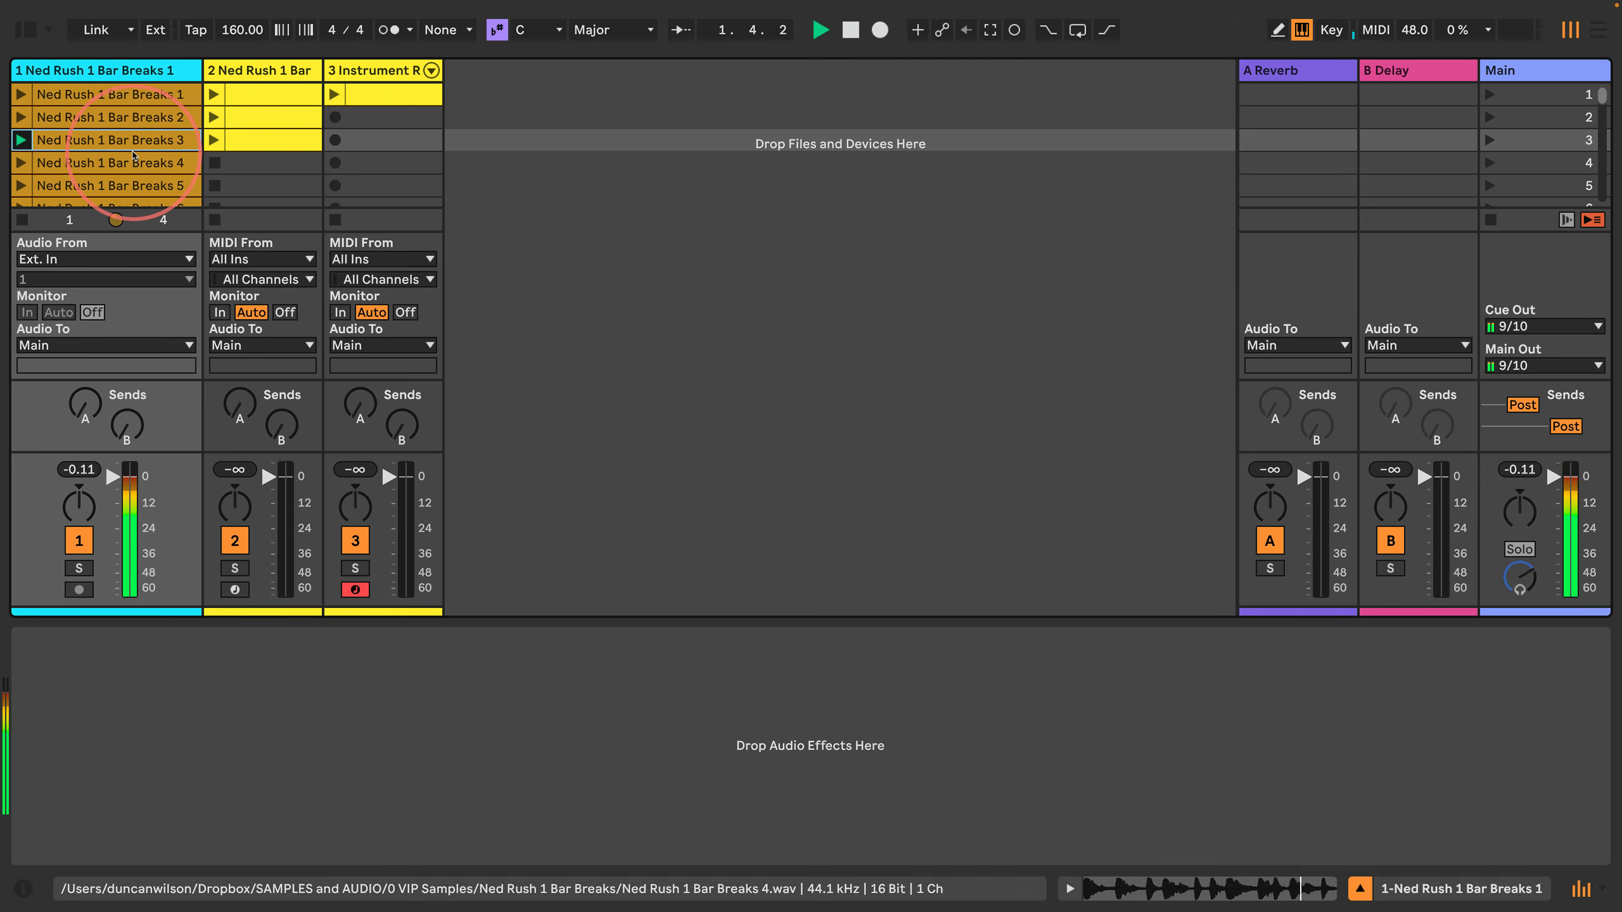
key("Down")
key("Return")
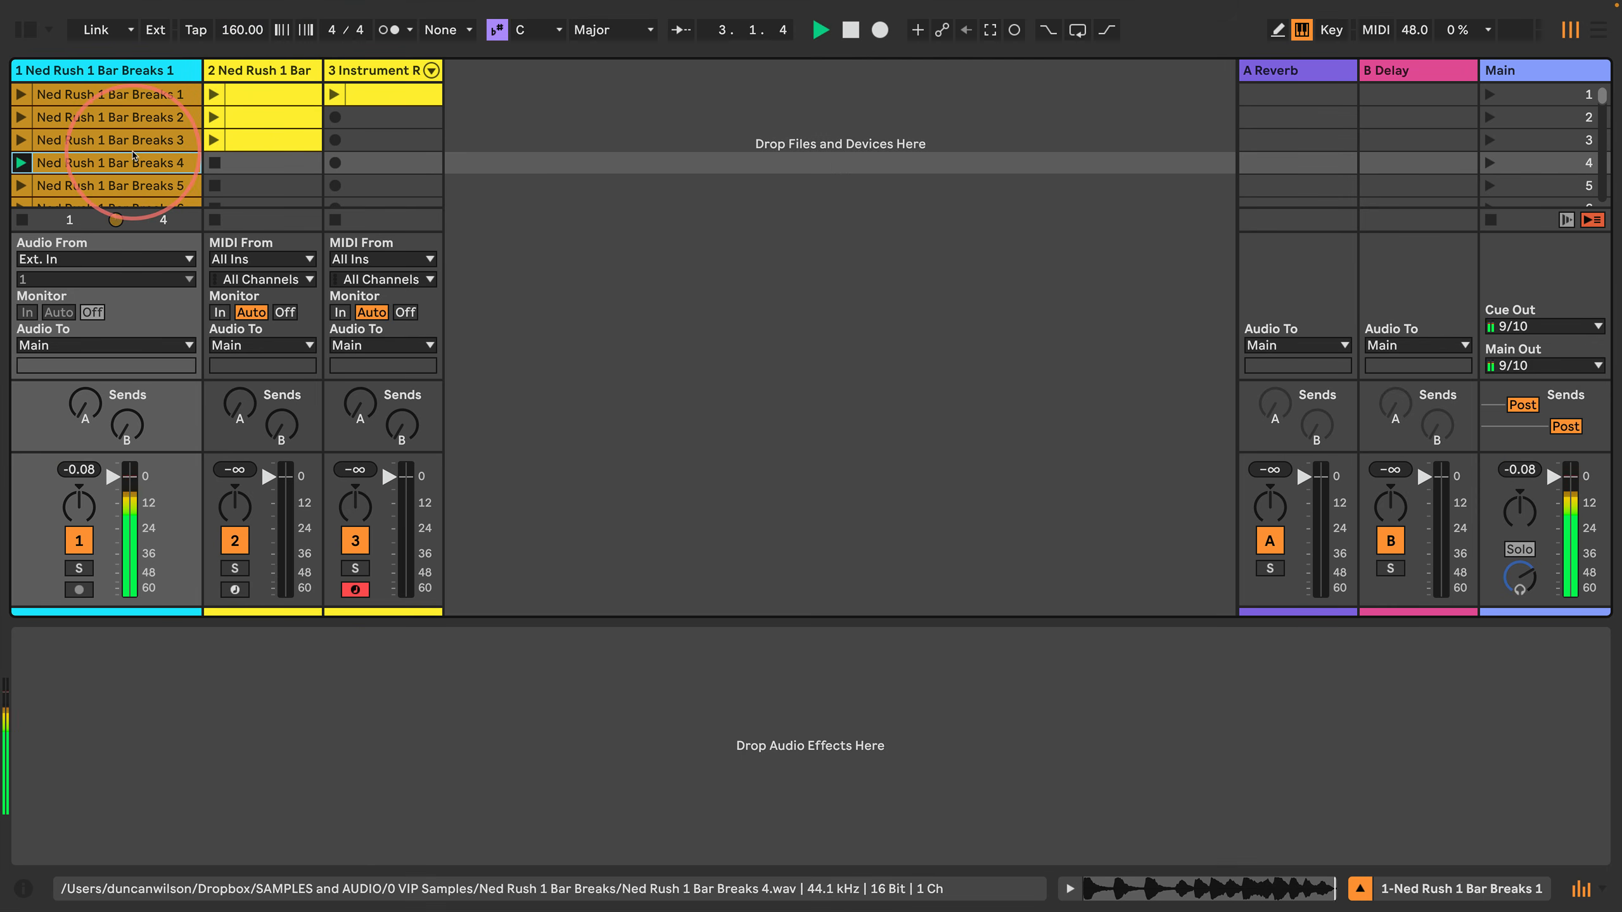
key("Down")
key("Down")
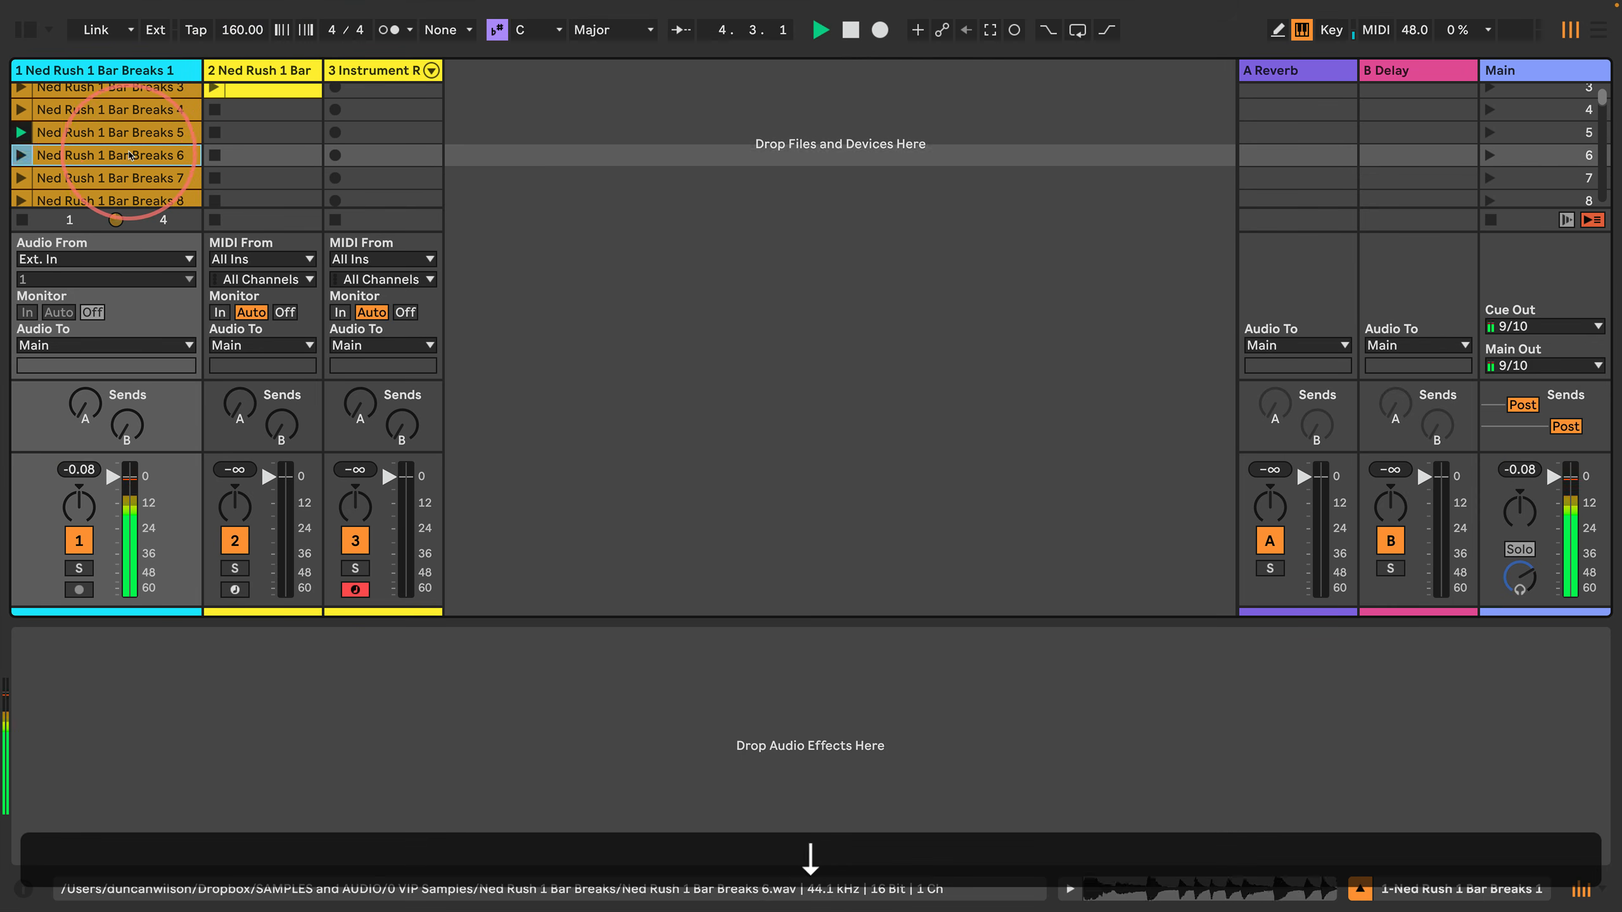
Step: Replace the sample in the duplicated chain's Simpler on the third track with Ned Rush 1 Bar Breaks 6
left_click(380, 71)
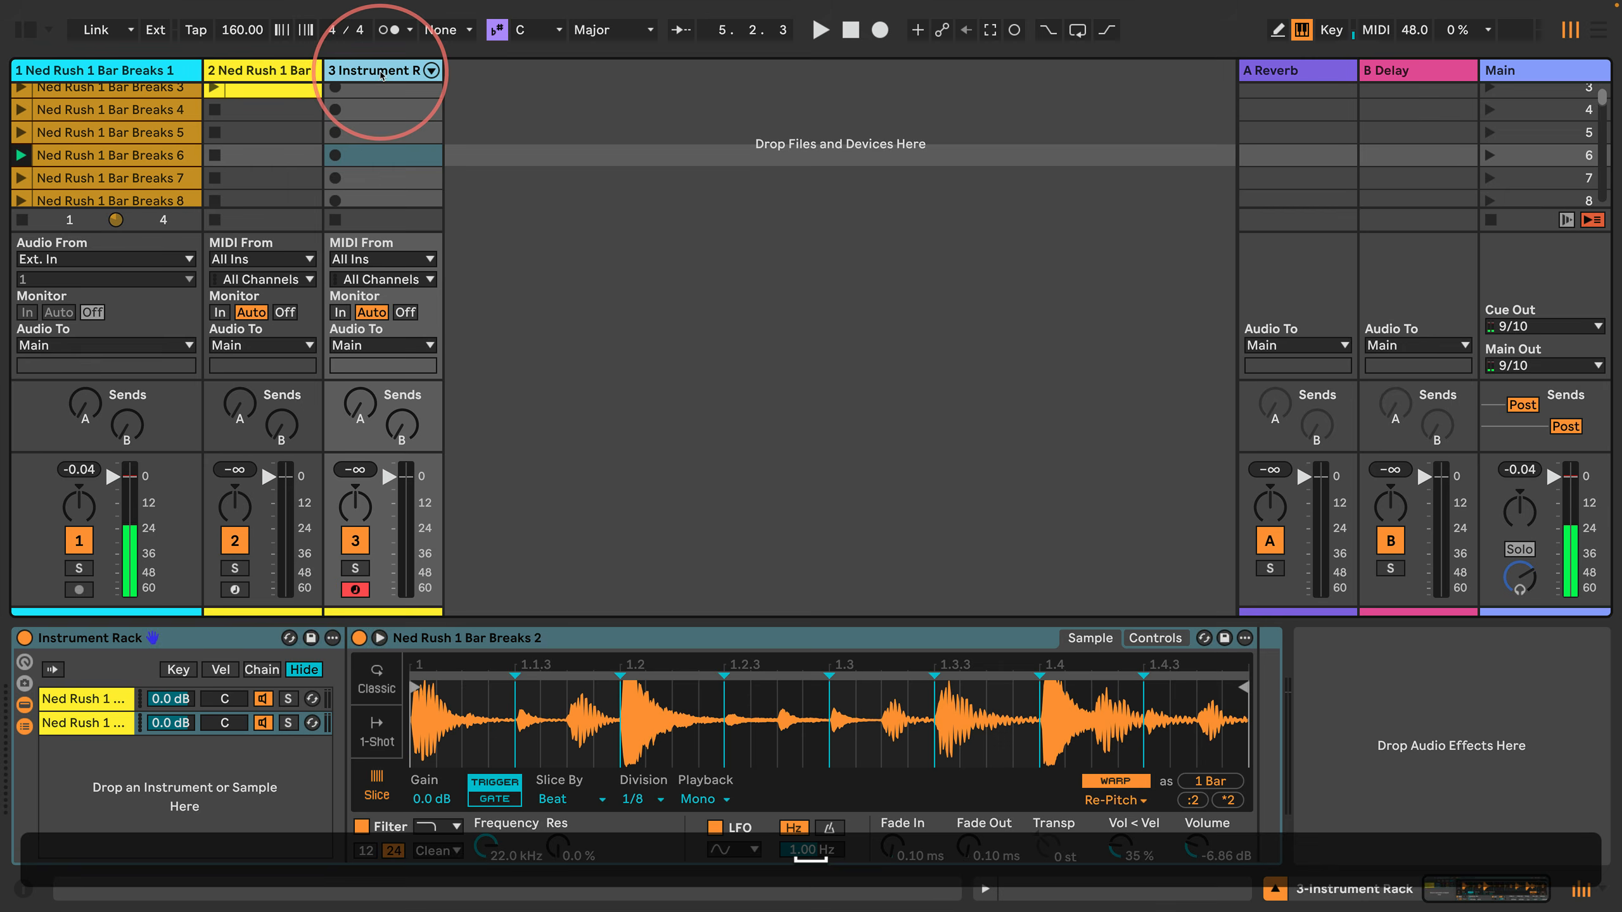
left_click(110, 155)
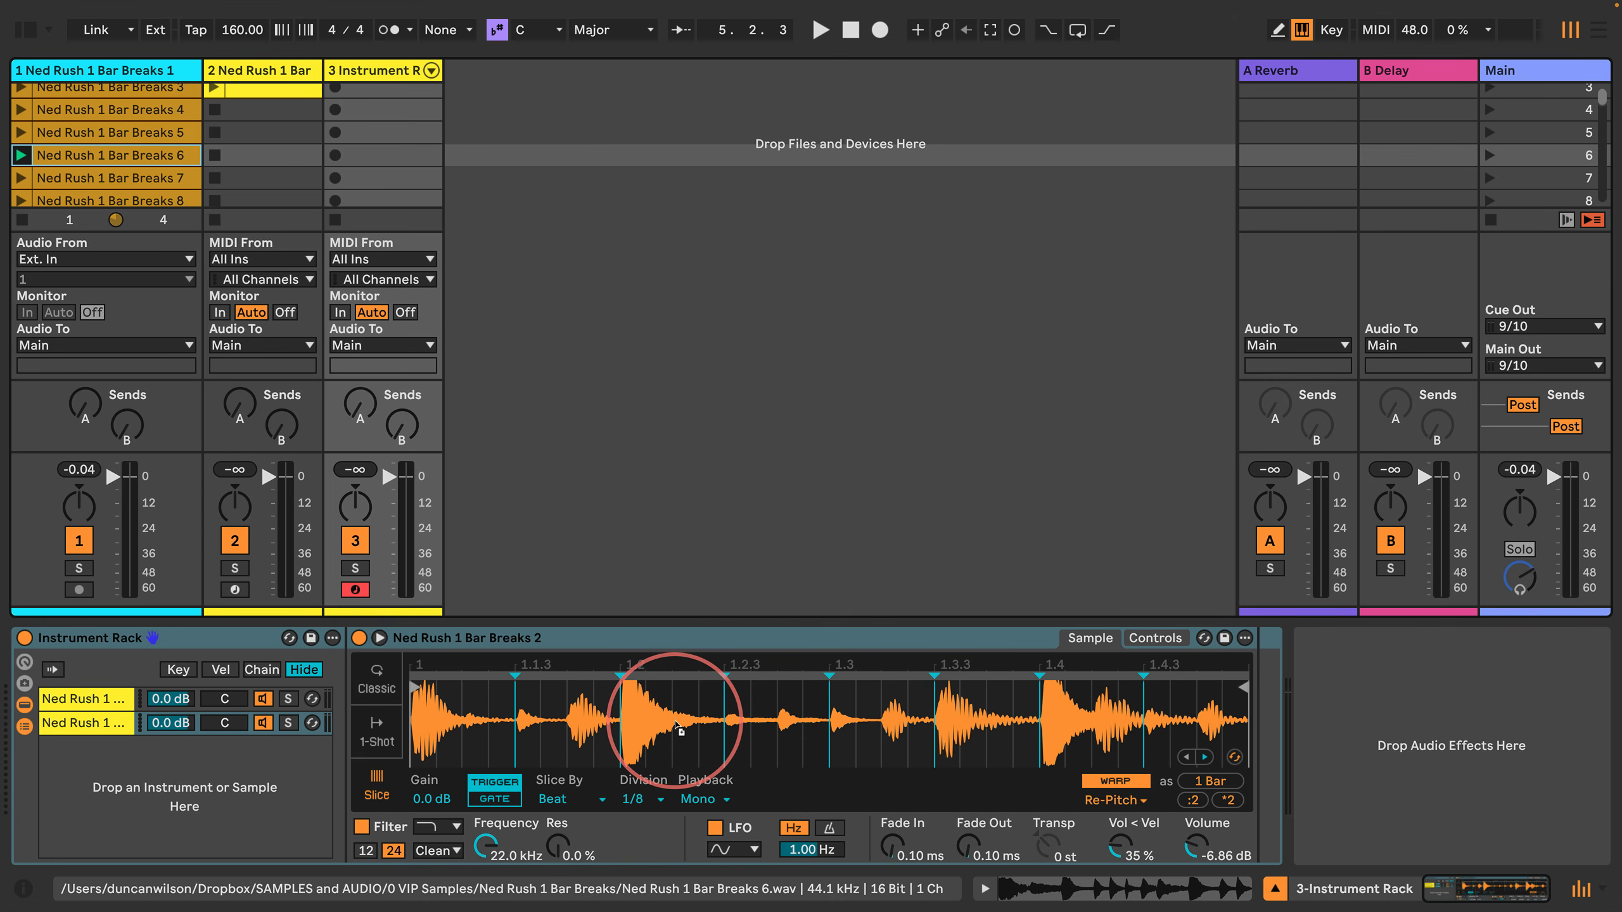
left_click_drag(676, 727, 676, 722)
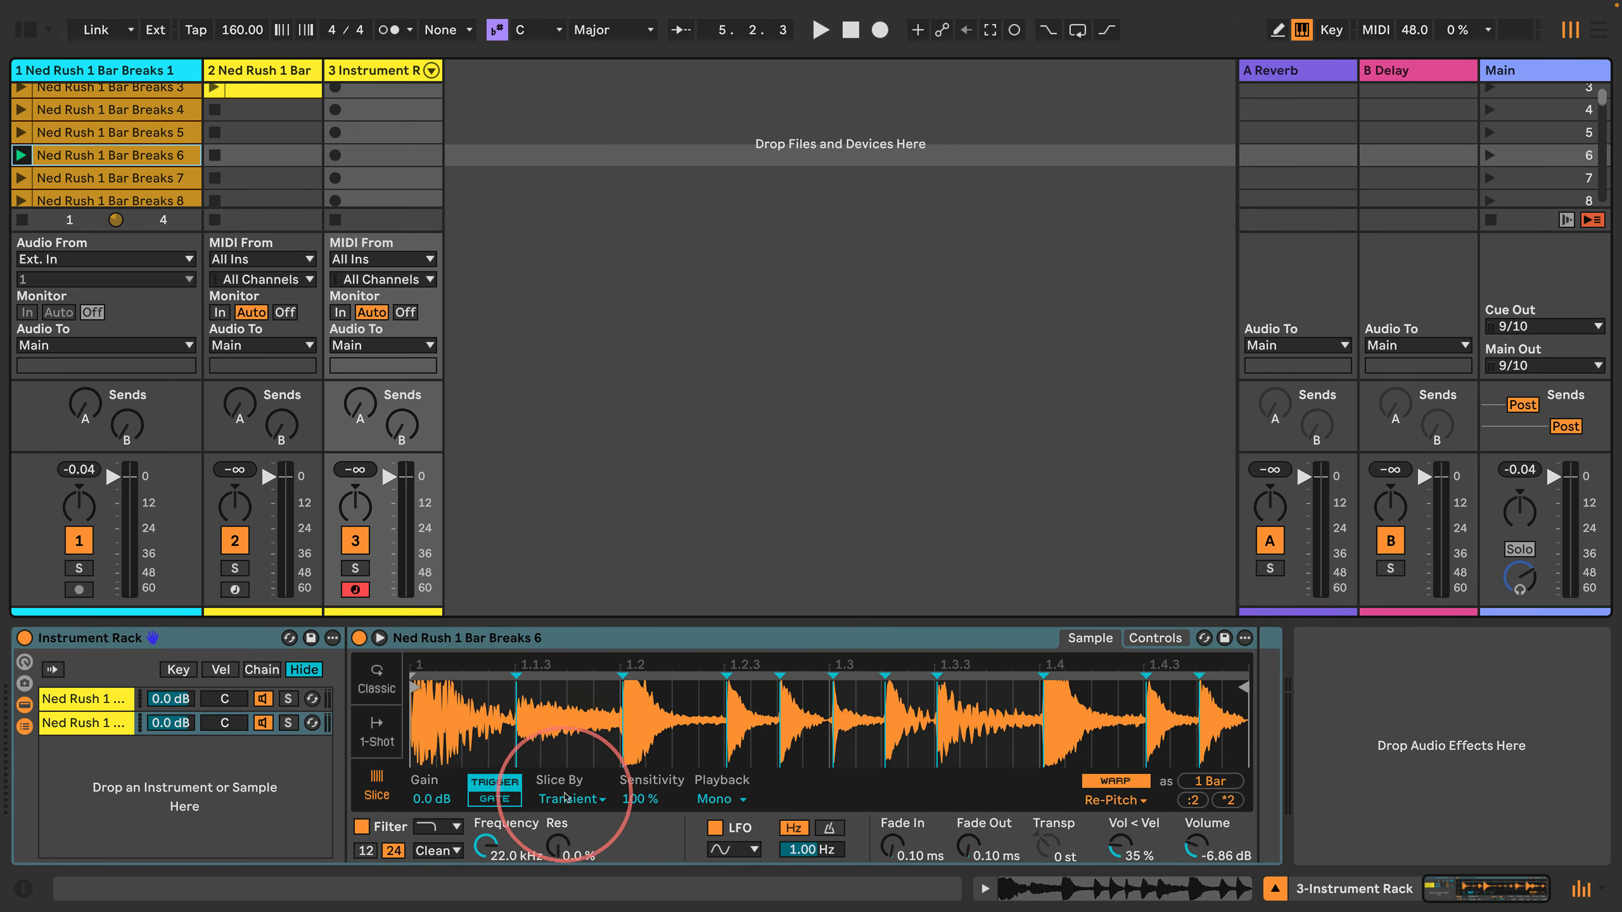
Step: Set the duplicated chain's Simpler to slice by Beat with a 1/8 division
left_click(570, 800)
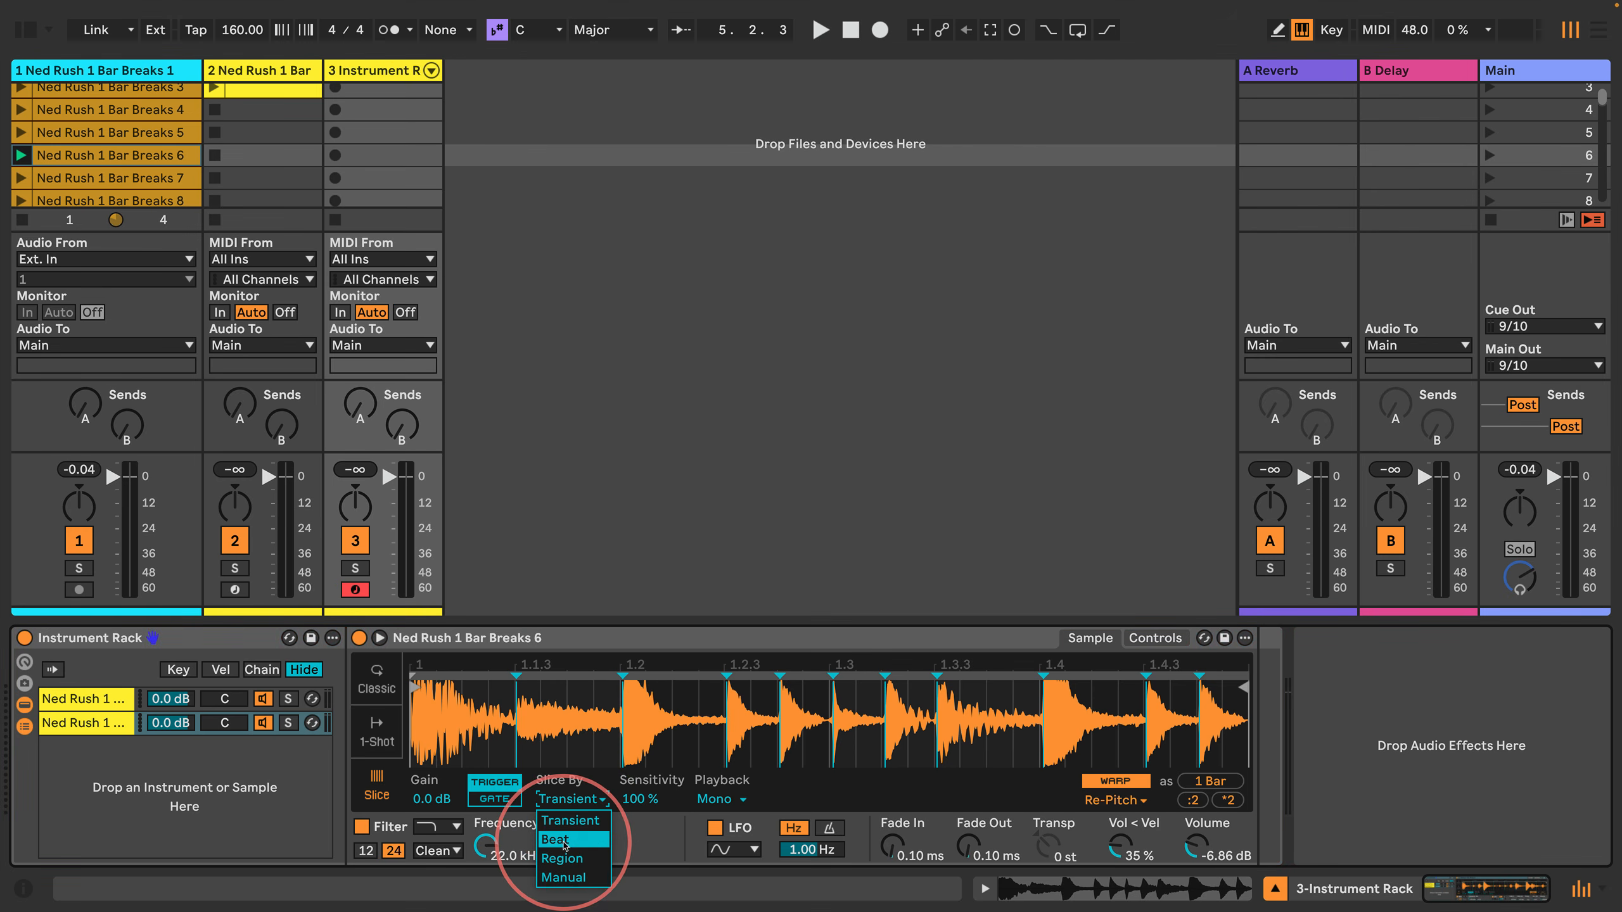
left_click(566, 839)
left_click(641, 800)
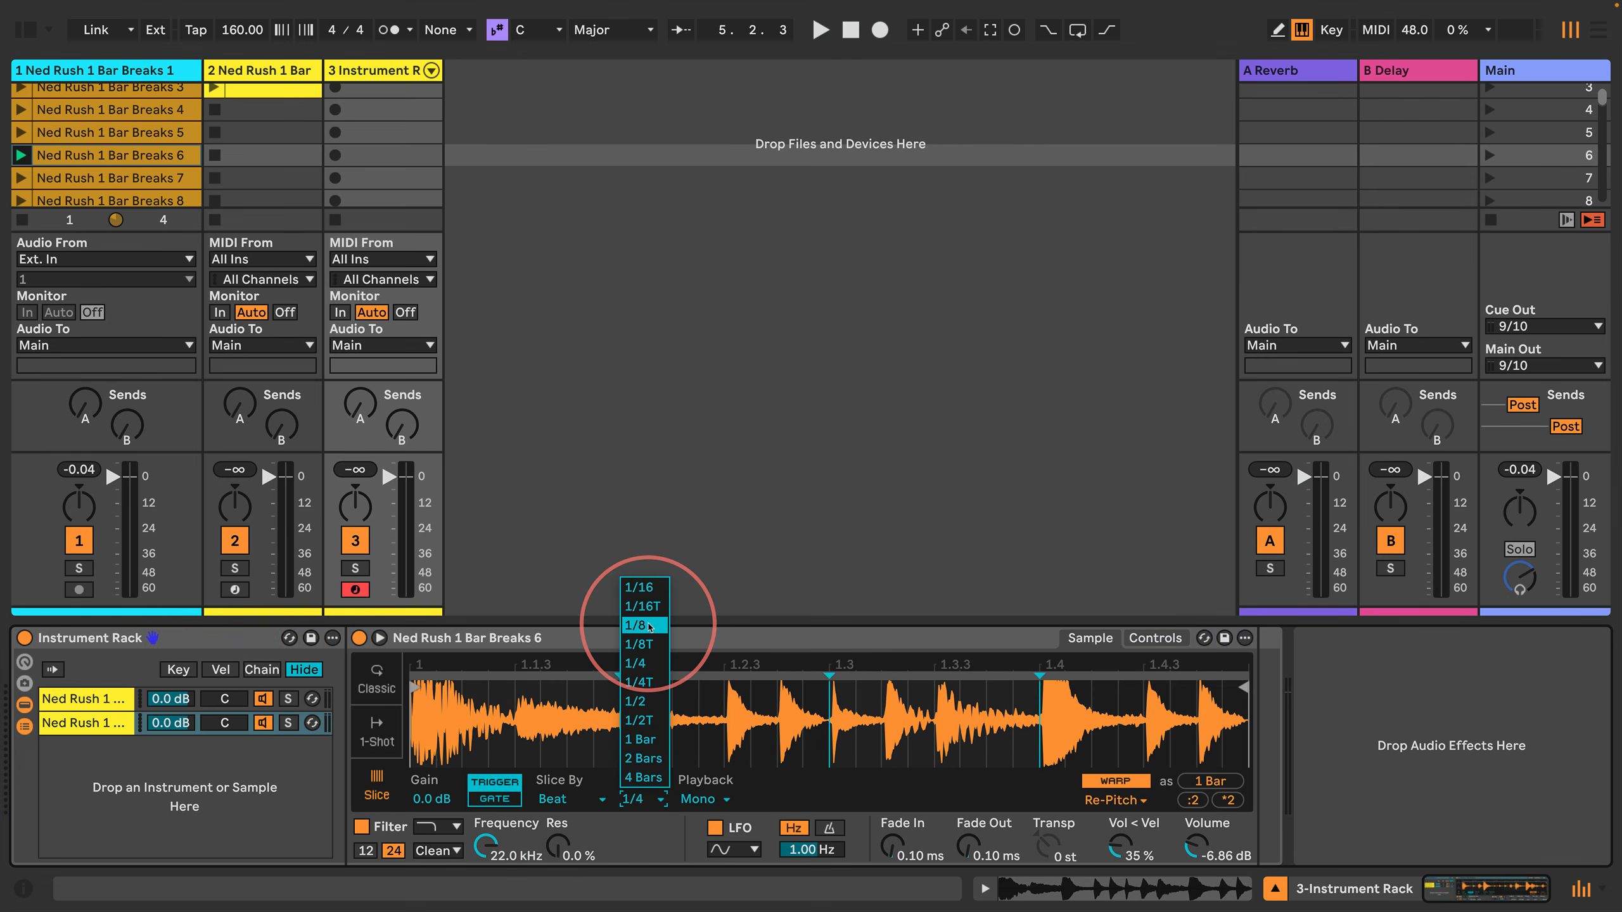
left_click(647, 625)
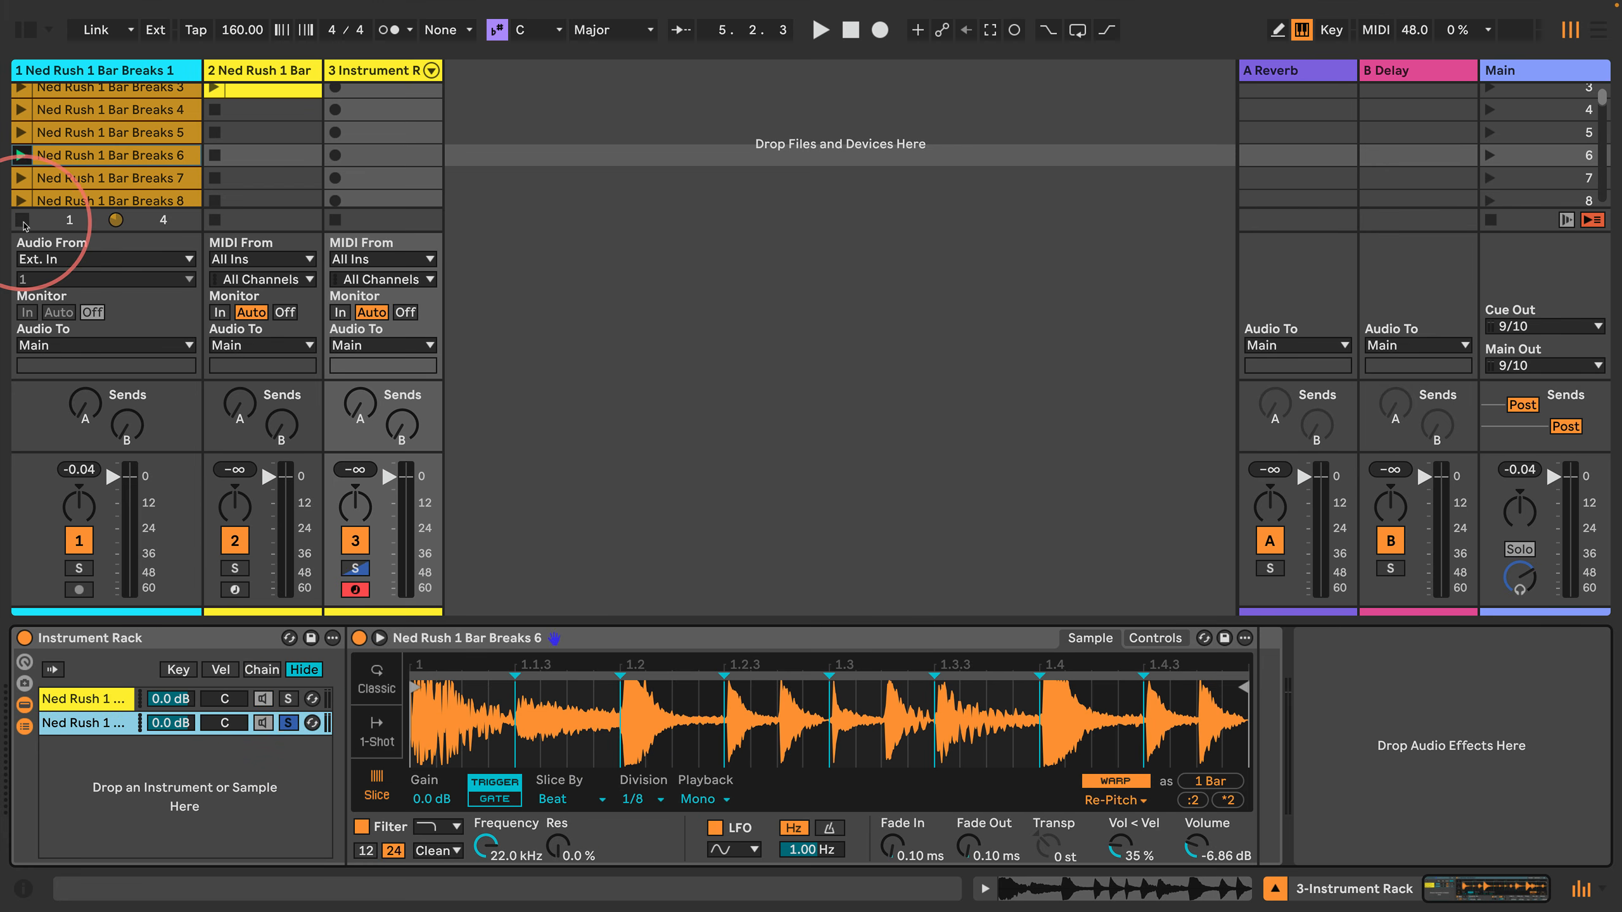
Step: Play the third track's first clip to hear the soloed second chain
scroll(342, 126, "up", 3)
left_click(335, 96)
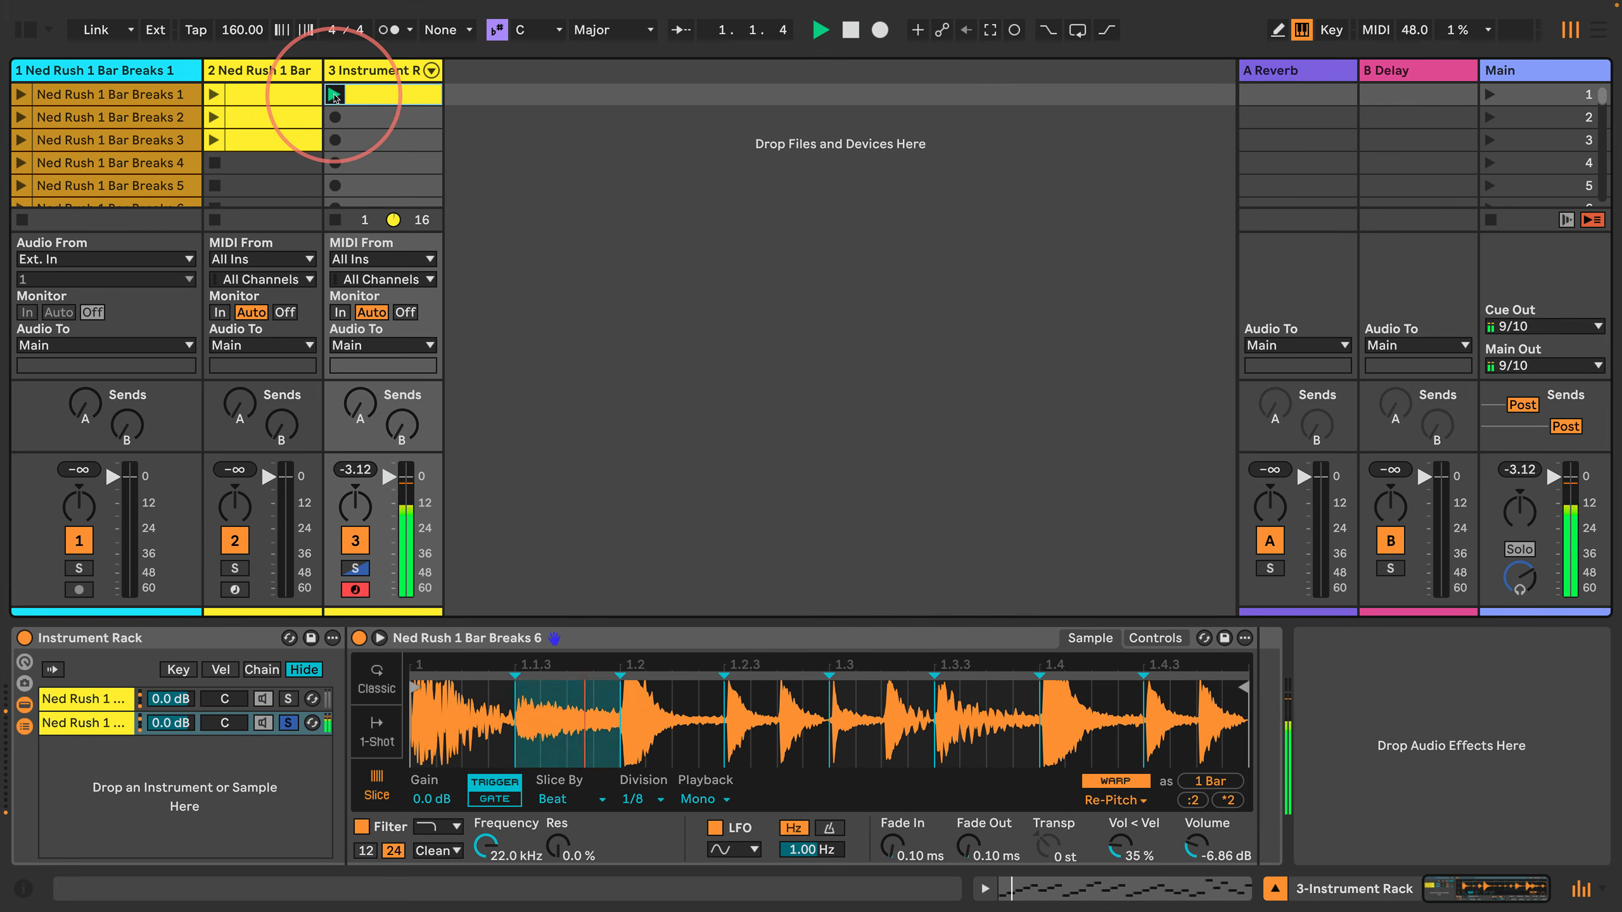
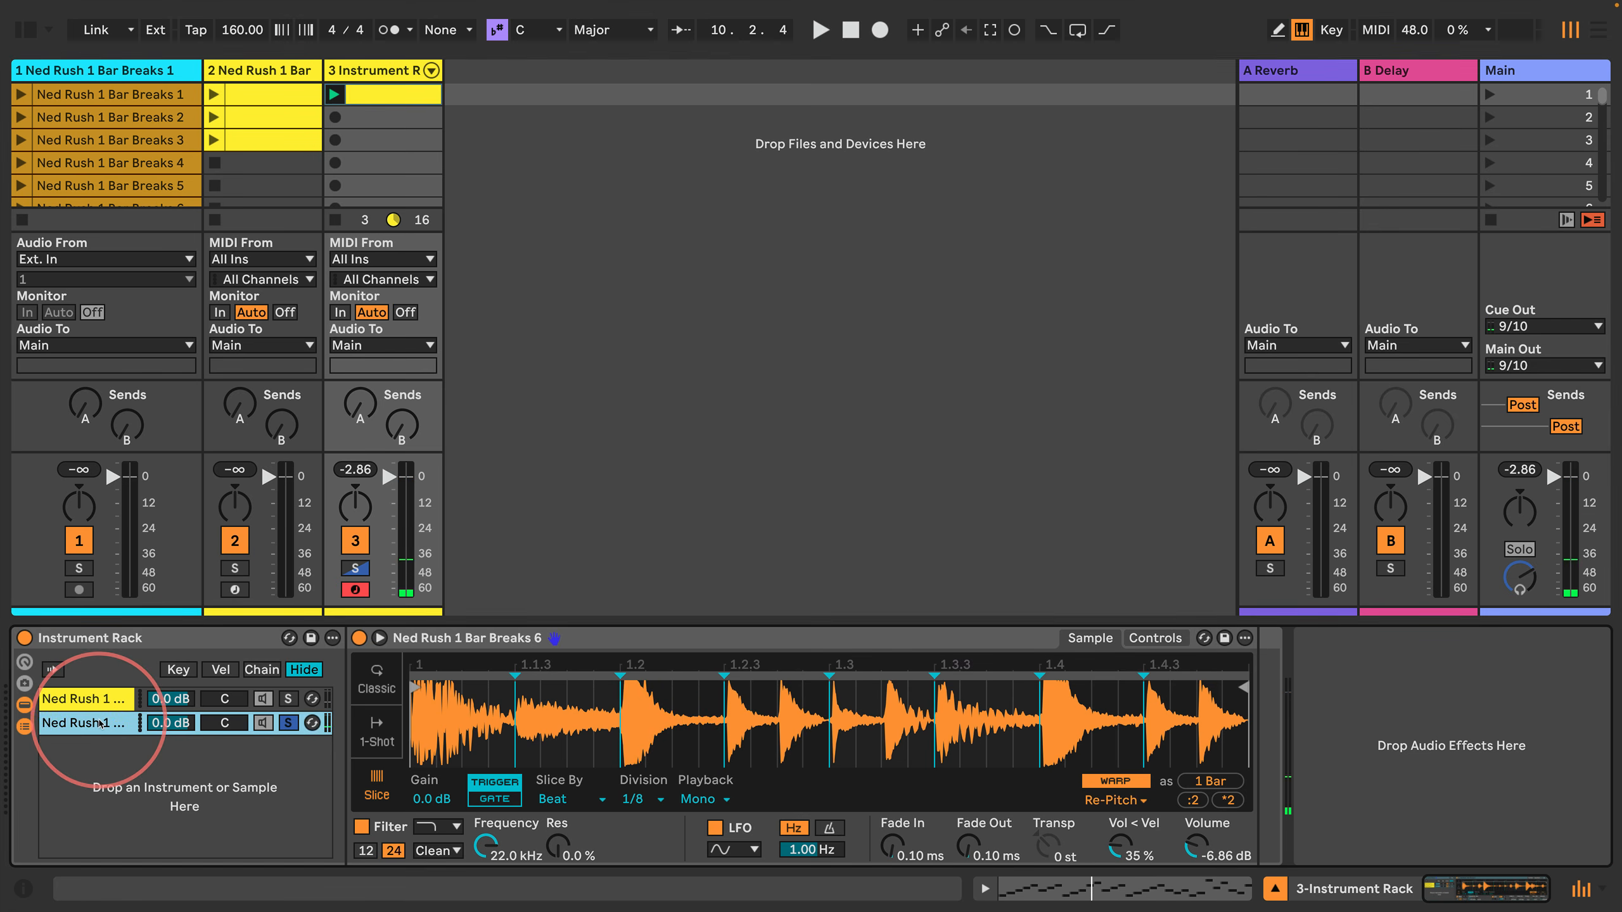
Step: Duplicate the second chain of the third track's Instrument Rack and solo the duplicate
key("super+d")
left_click(289, 747)
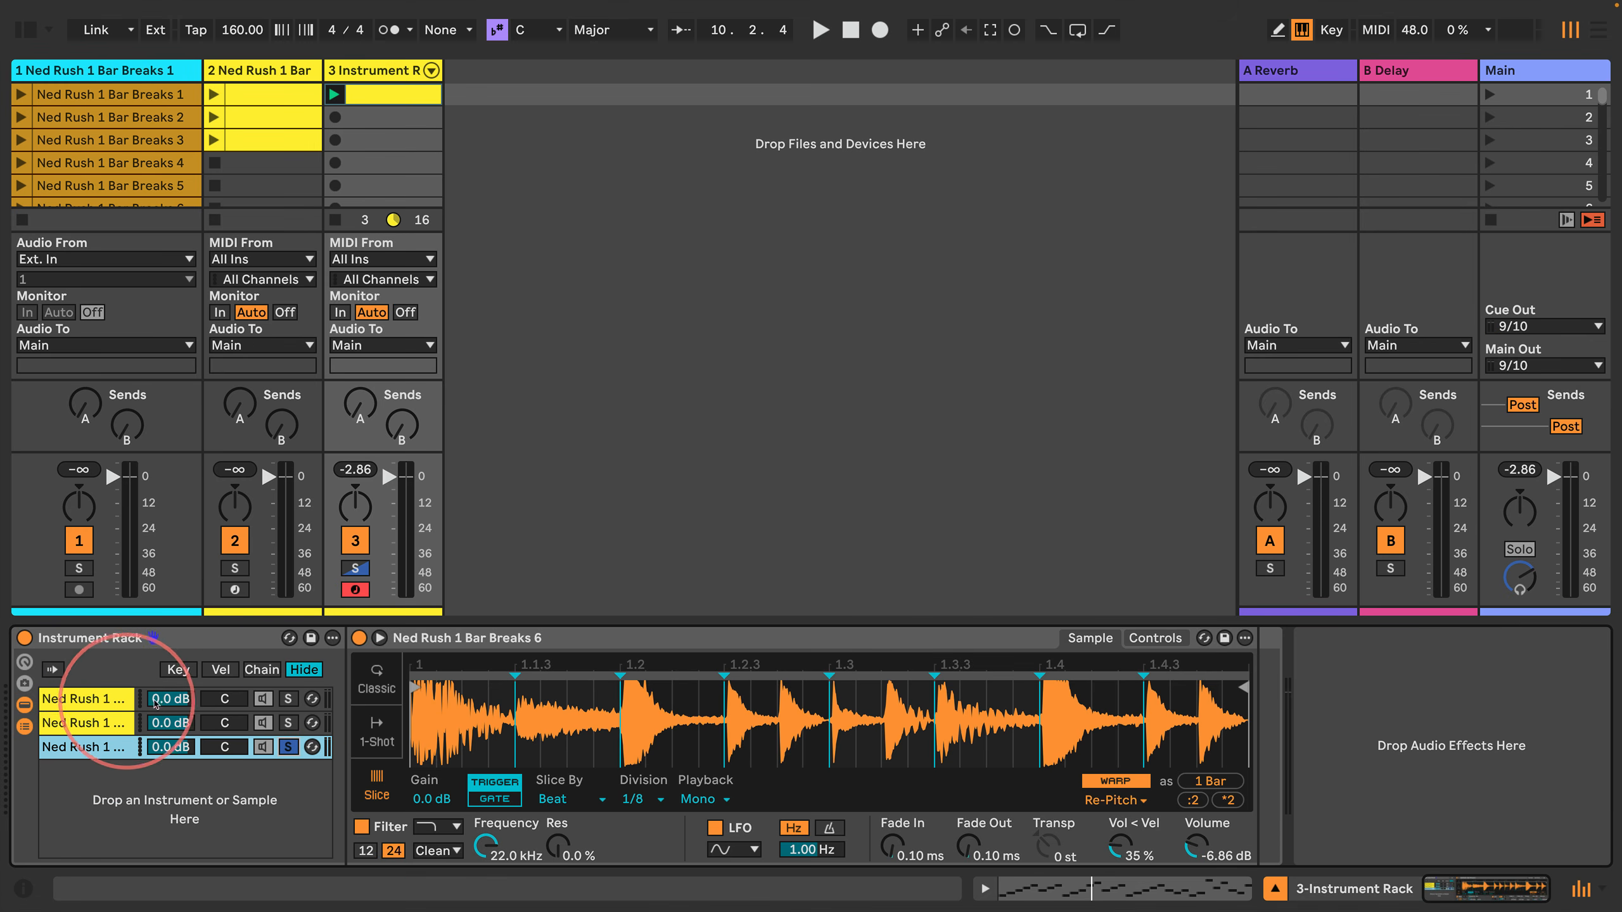
Step: Stop the third track's clip and audition Ned Rush 1 Bar Breaks 5 through 7 on the first track
left_click(128, 183)
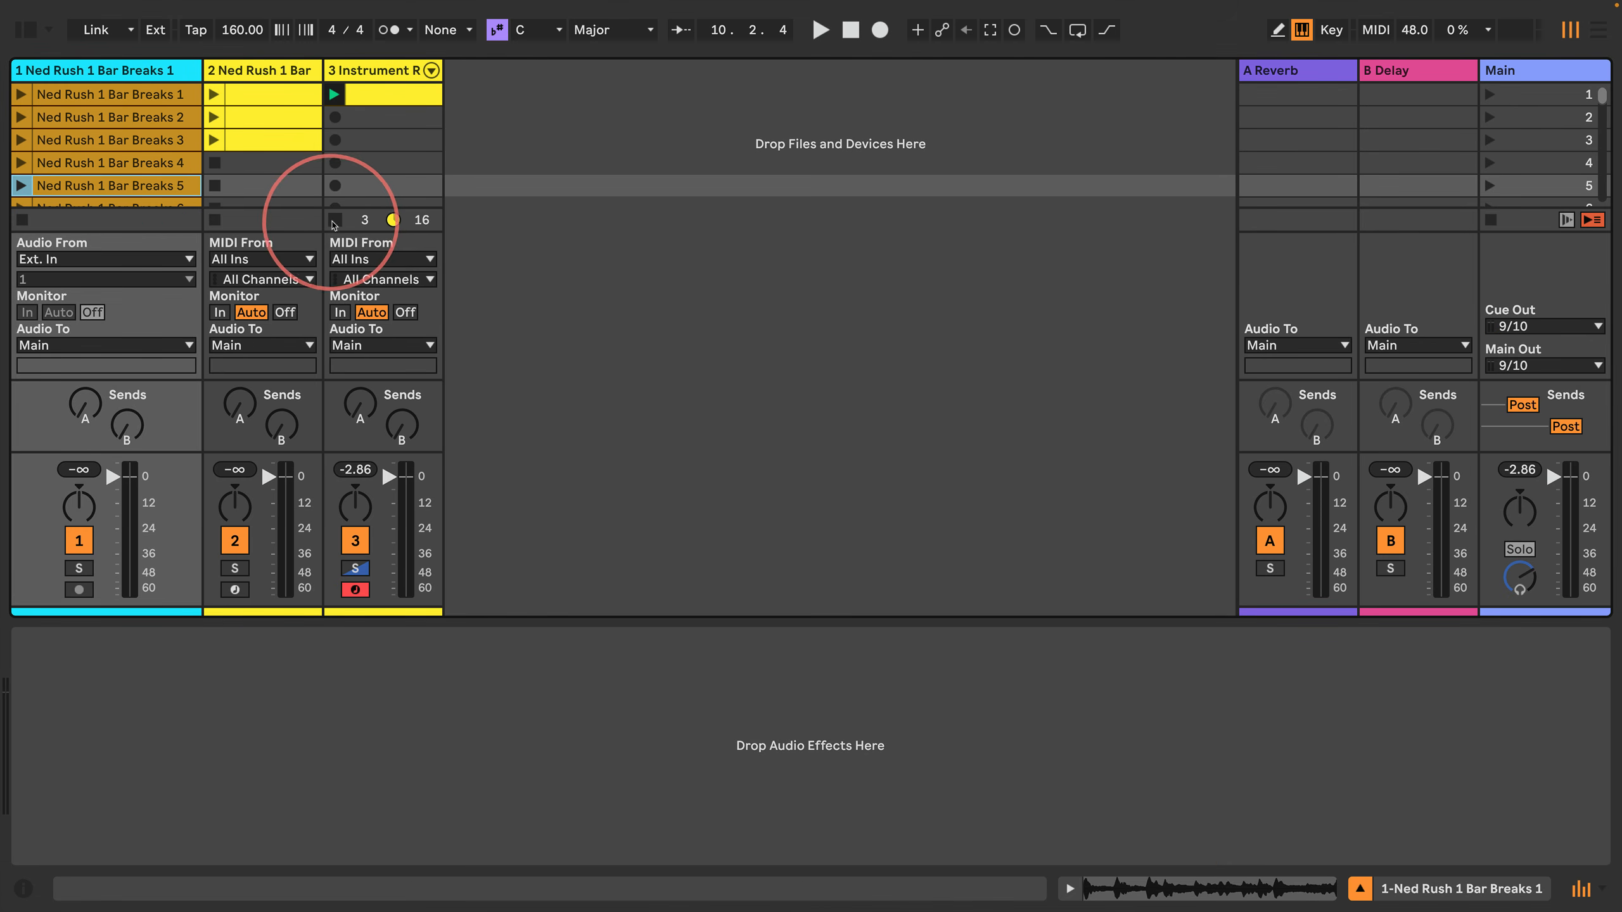
left_click(335, 220)
key("Return")
key("Down")
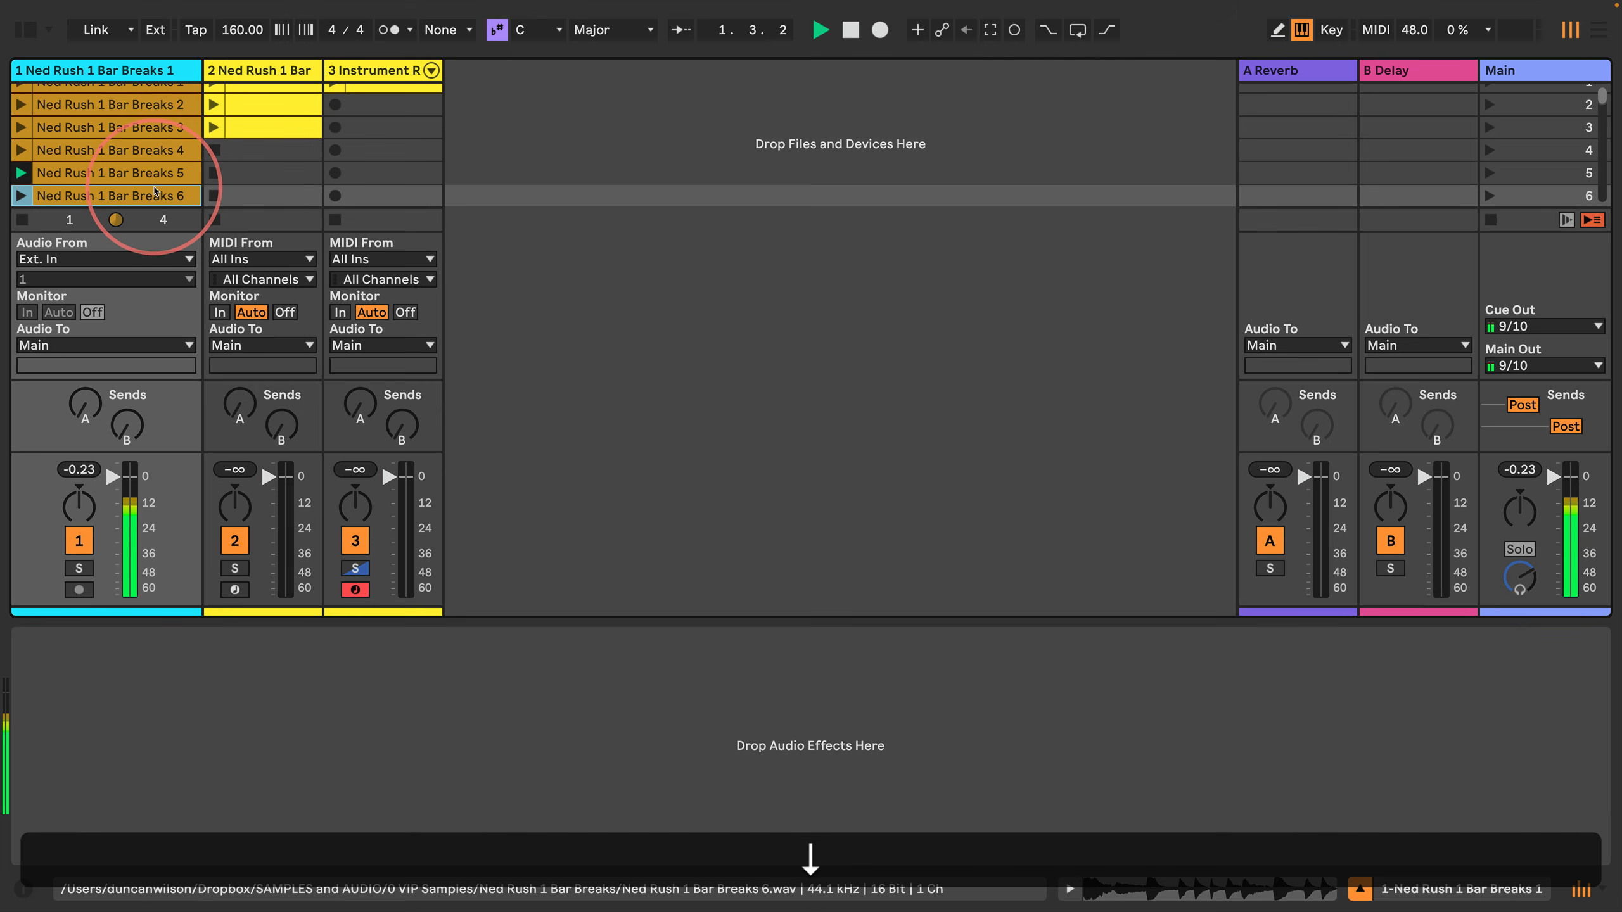
key("Down")
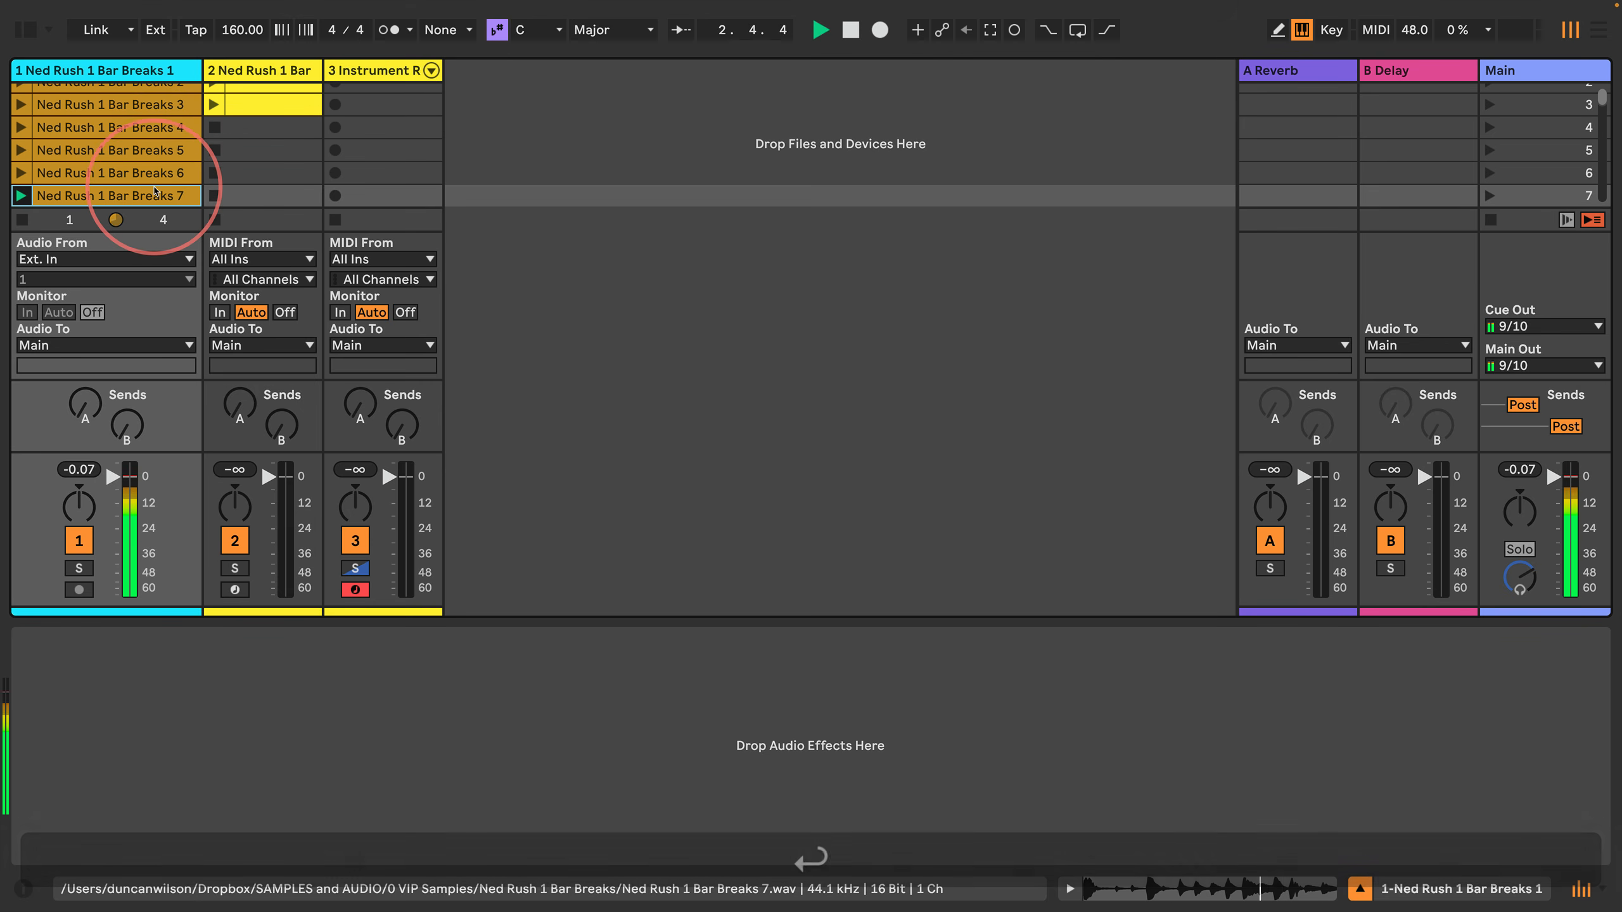
Step: Replace the third chain's Simpler sample with Ned Rush 1 Bar Breaks 7 and slice it by Beat with a 1/8 division
left_click(386, 69)
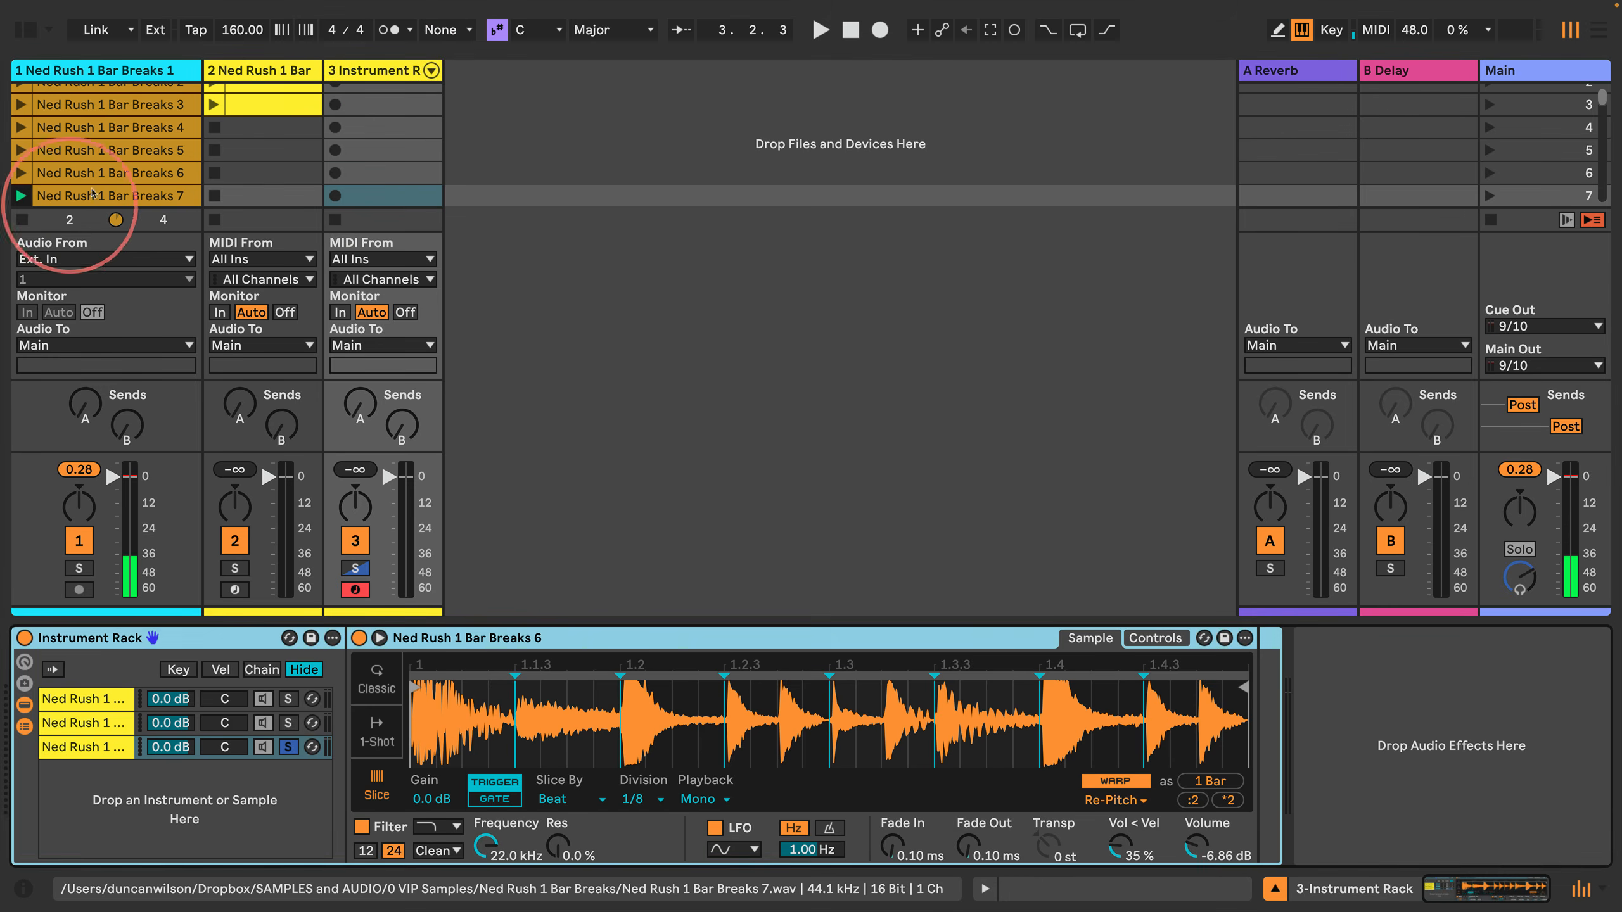
left_click_drag(78, 198, 661, 727)
left_click(570, 799)
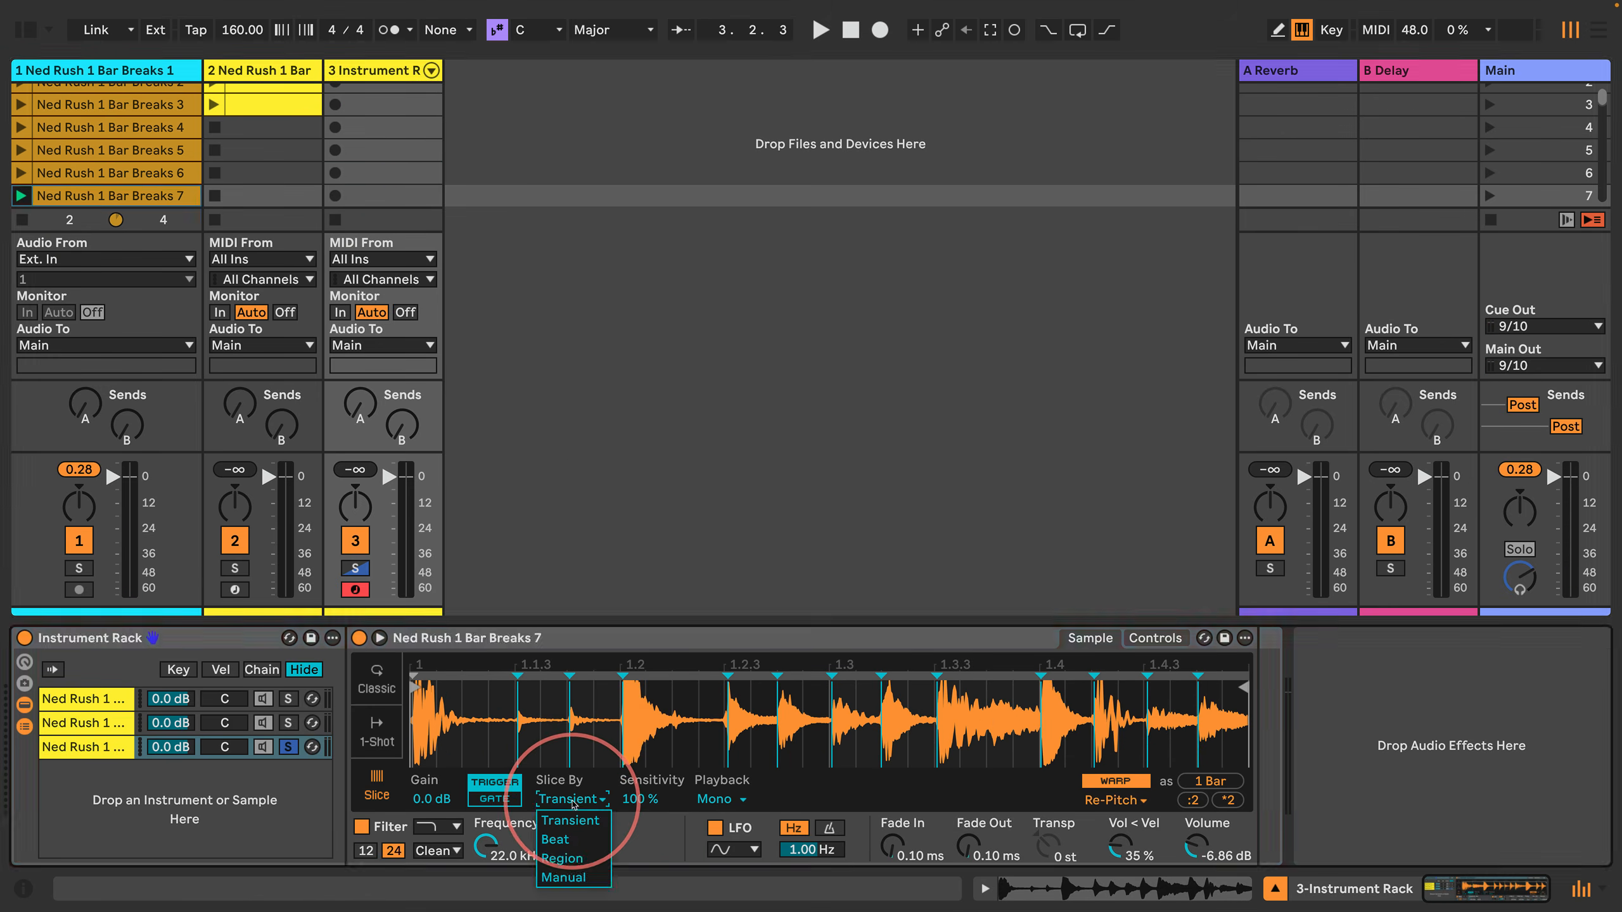
left_click(565, 822)
left_click(639, 800)
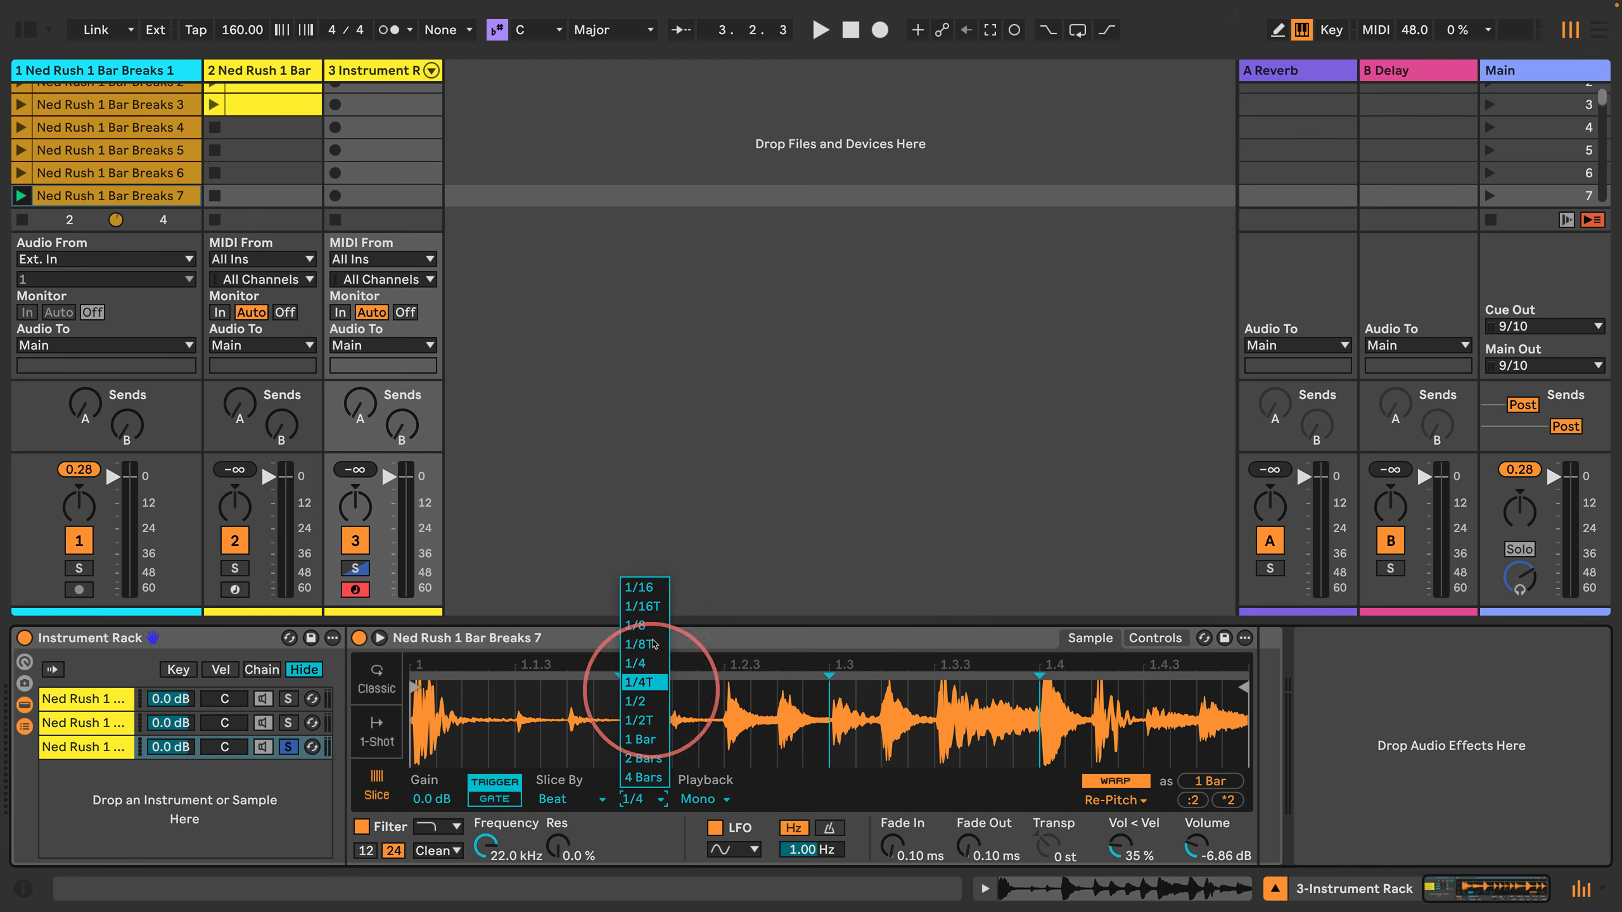
left_click(648, 598)
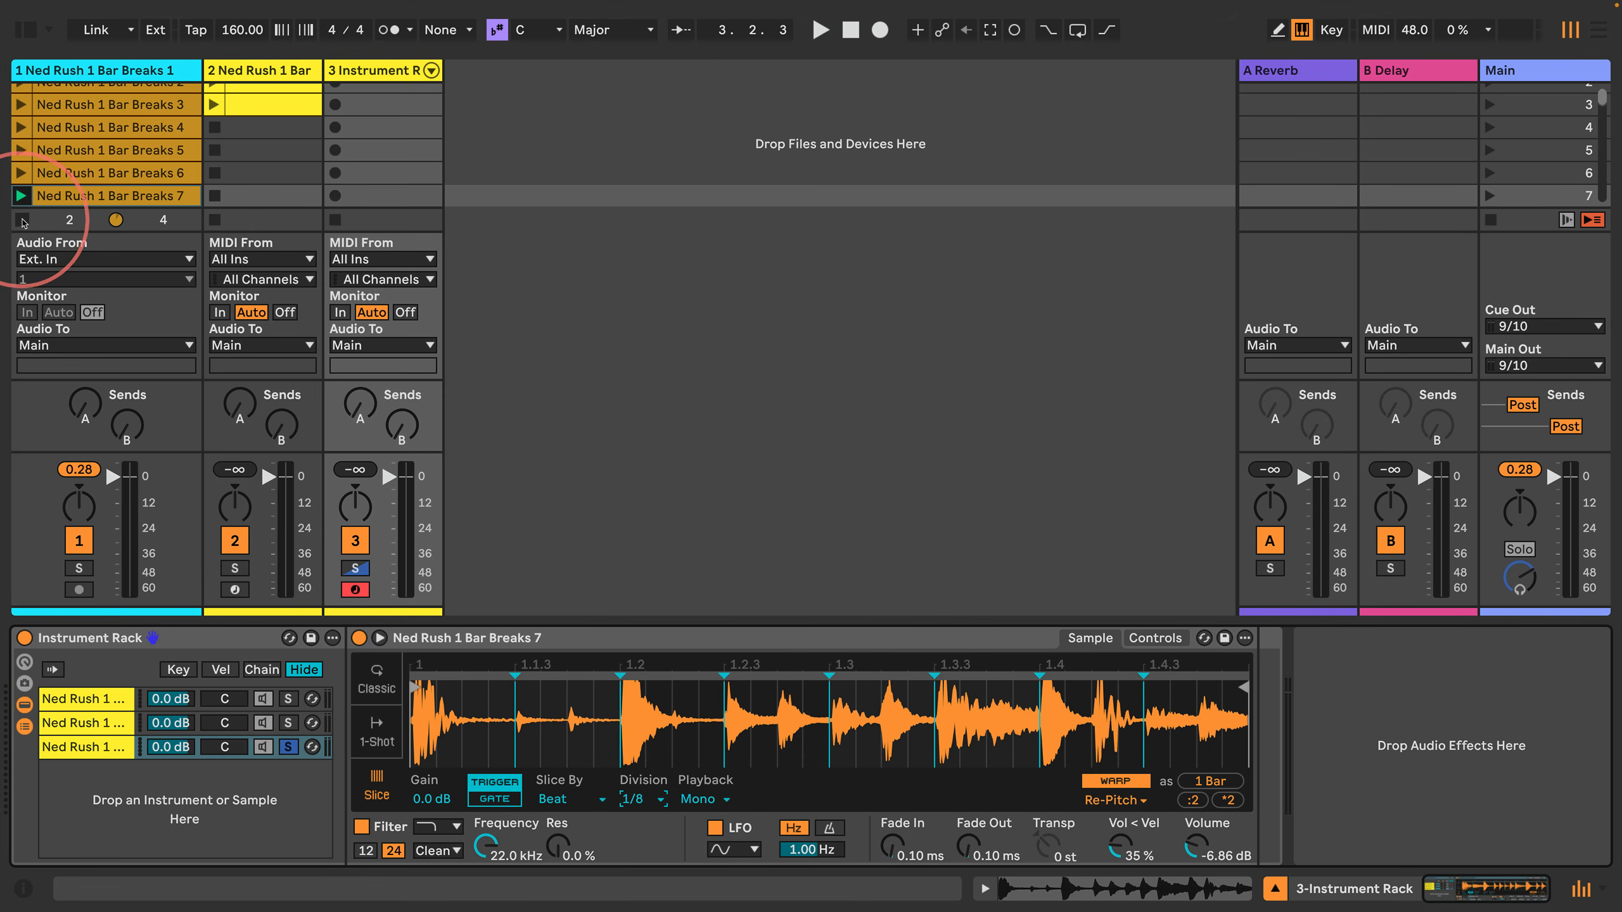
Step: Play the third track's first clip to hear the soloed third chain, and stop playback
scroll(338, 128, "up", 2)
left_click(334, 94)
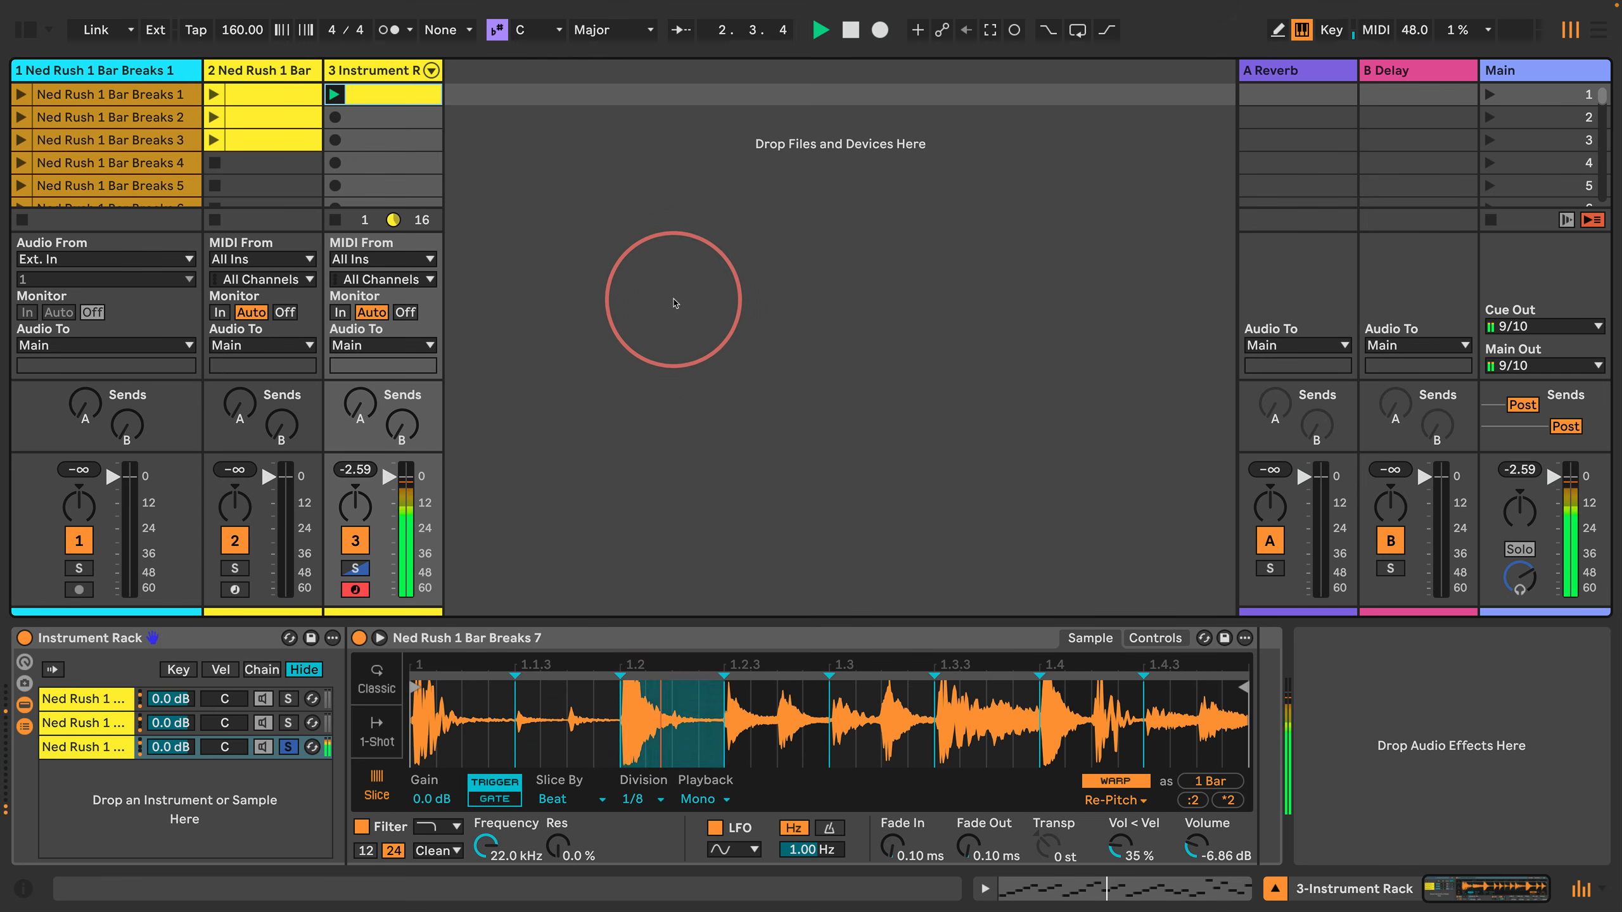
key("space")
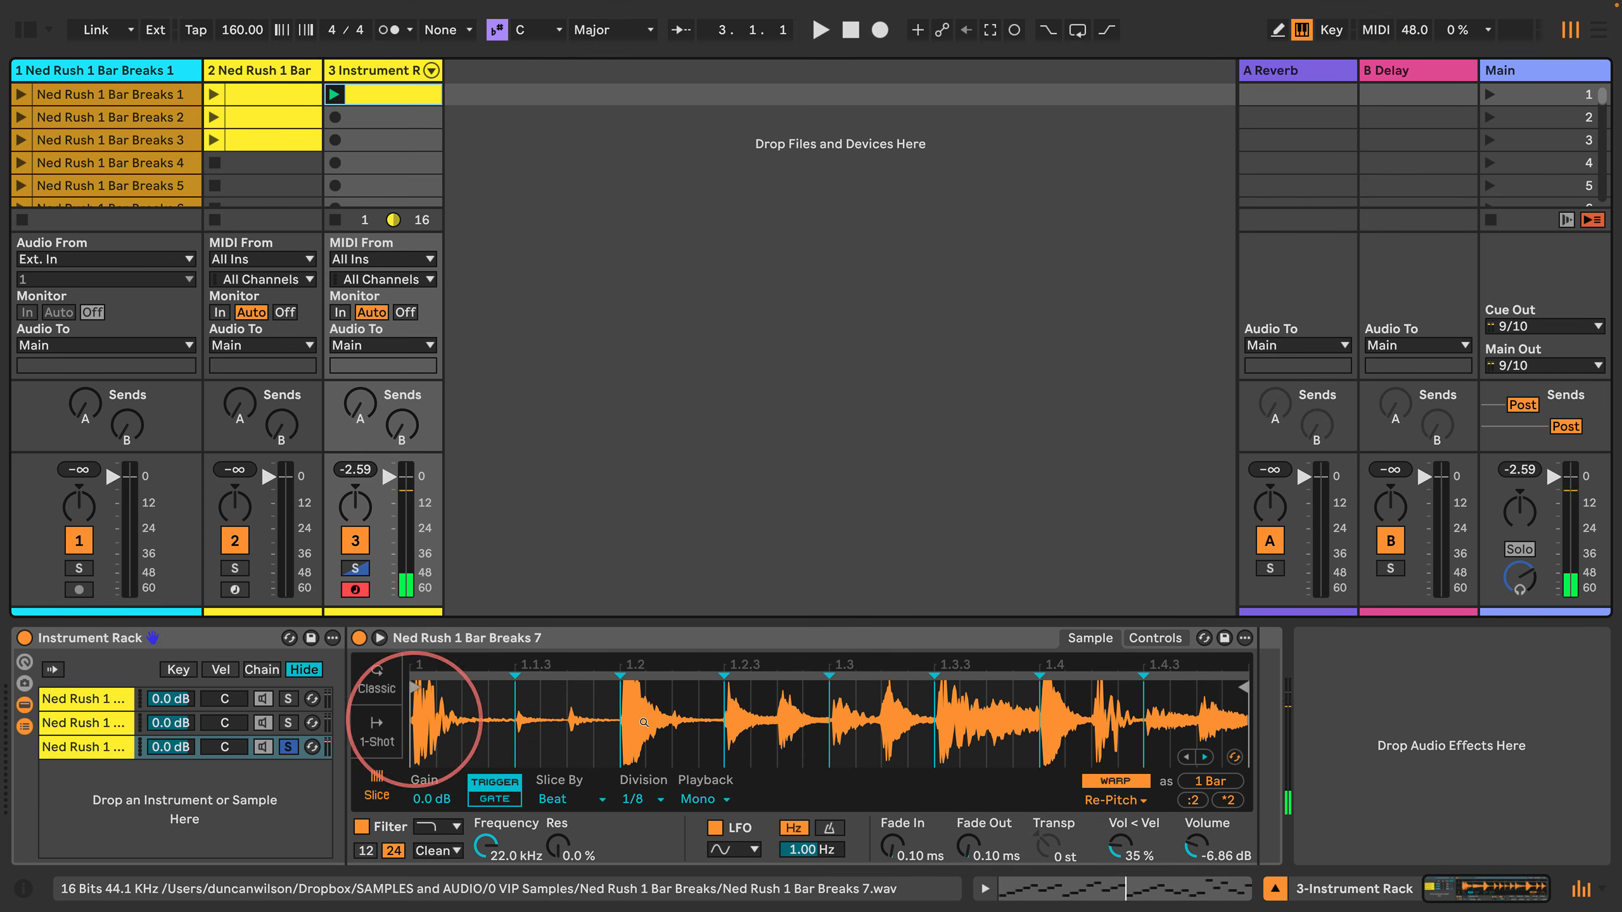
Step: Set the third chain's Simpler volume-velocity amount (Vol < Vel) to 0.0 %
left_click_drag(1122, 854, 1122, 885)
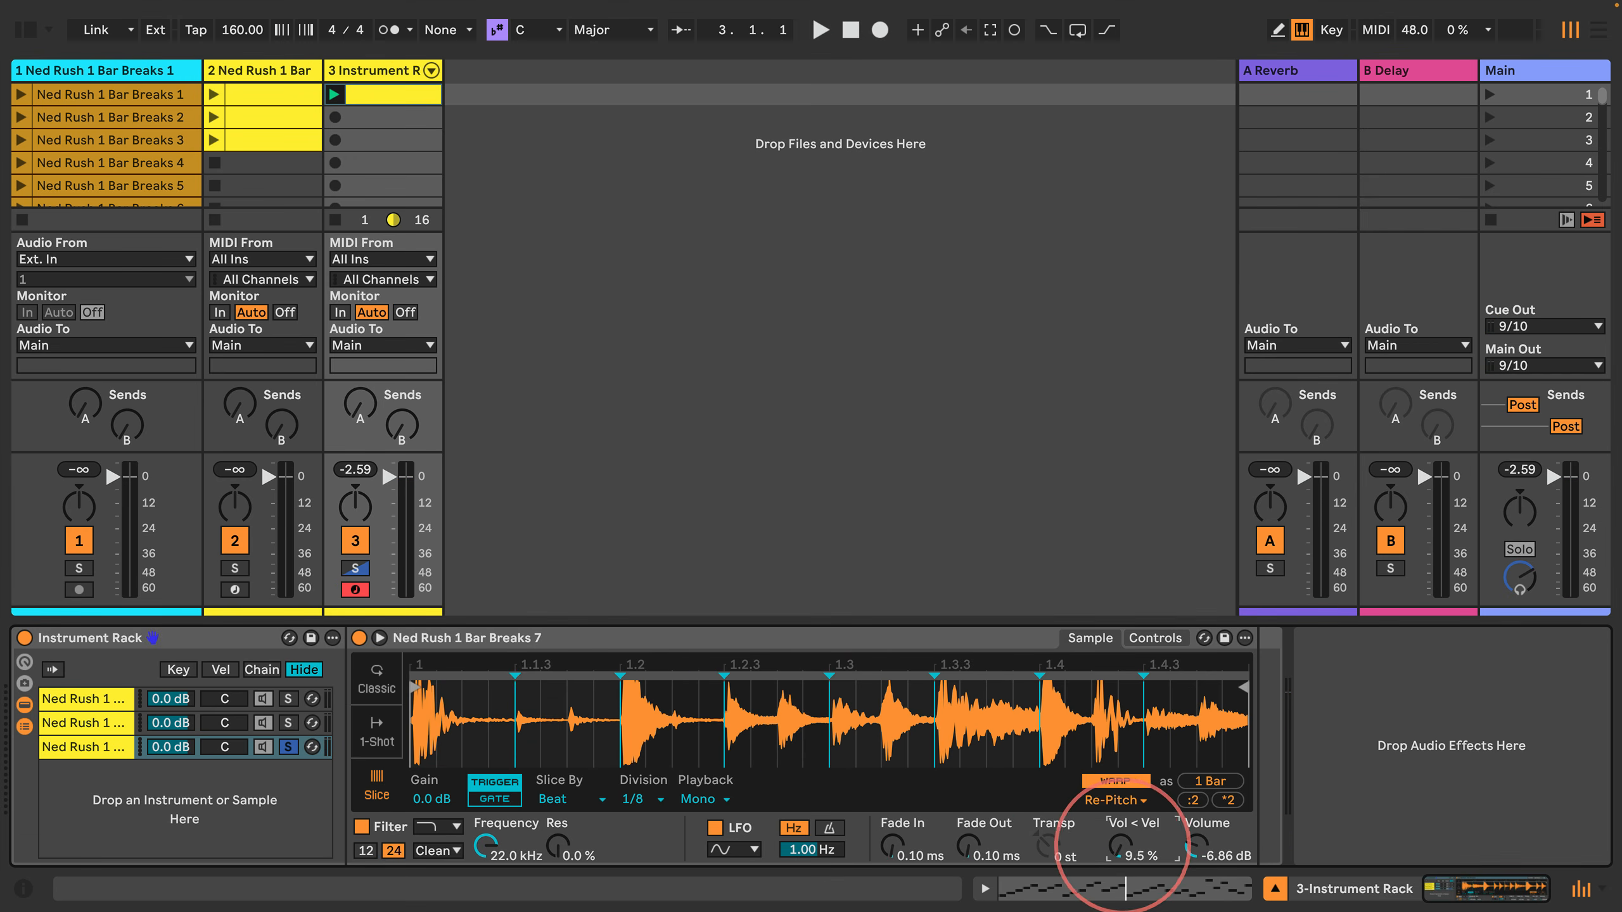
right_click(1124, 840)
left_click(1128, 890)
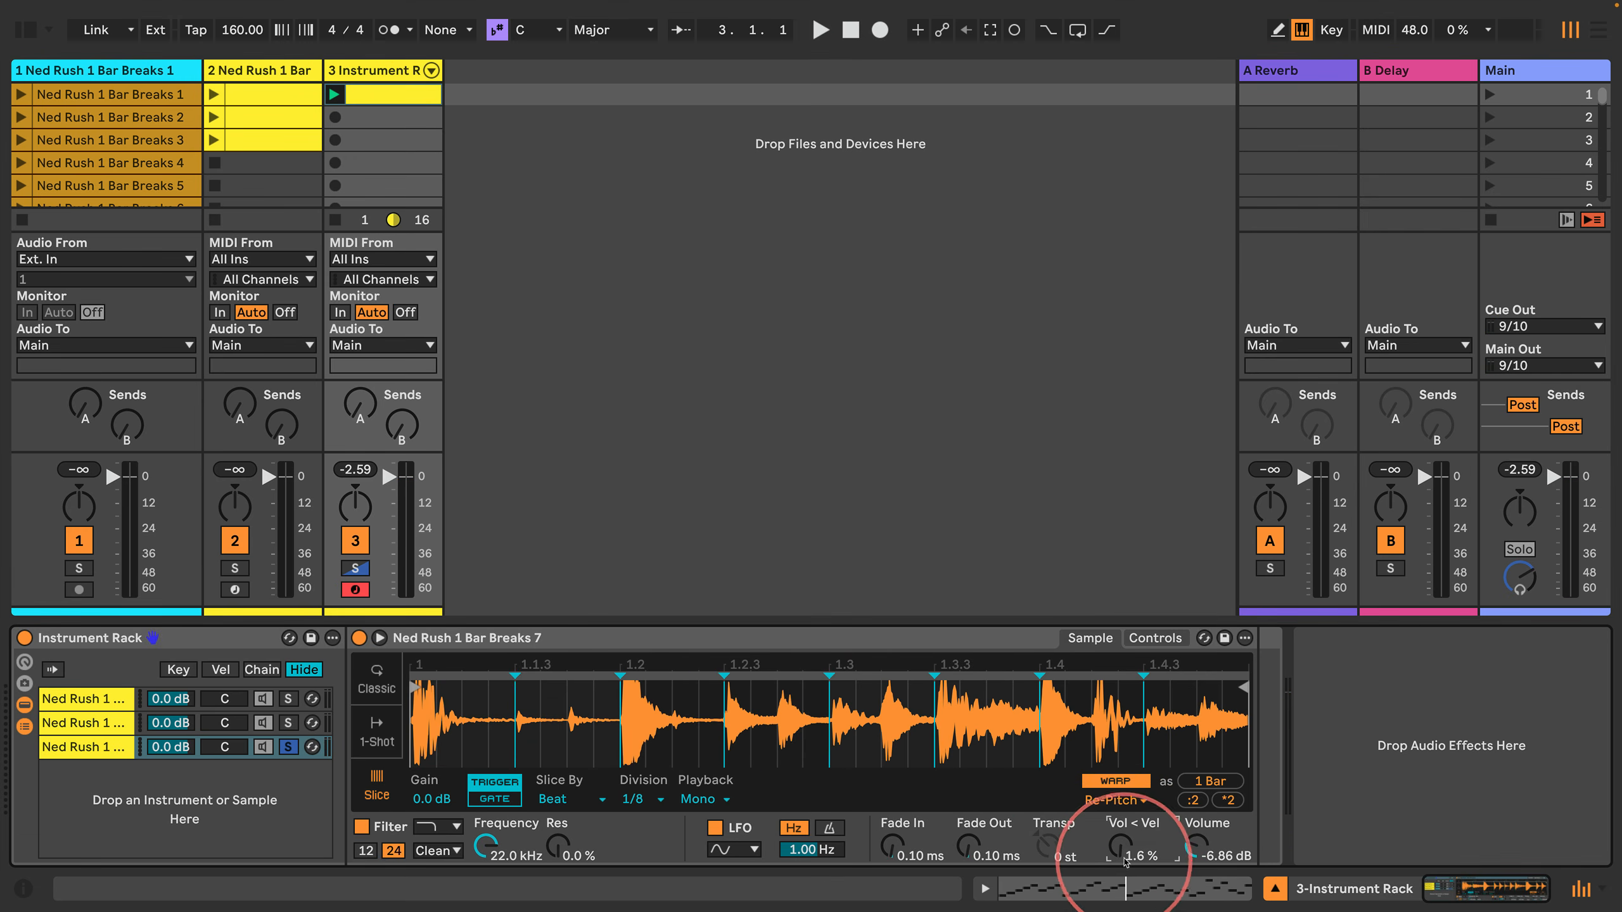
right_click(1122, 847)
left_click(1152, 773)
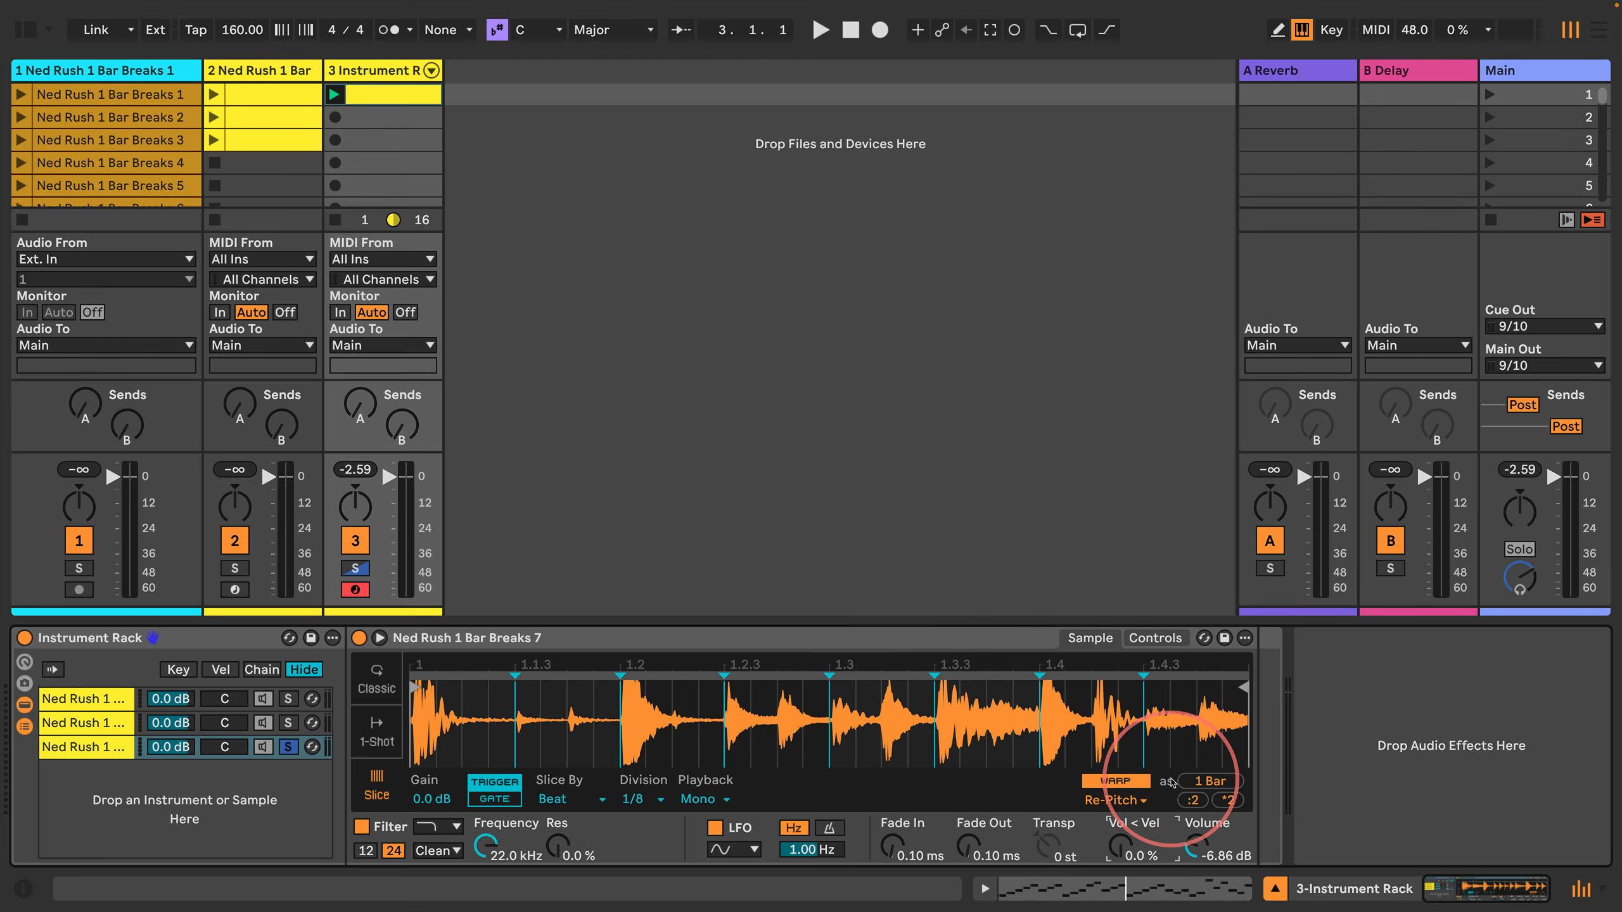
Step: Check the level in playback and set the third chain's Simpler Volume to 0.00 dB
key("space")
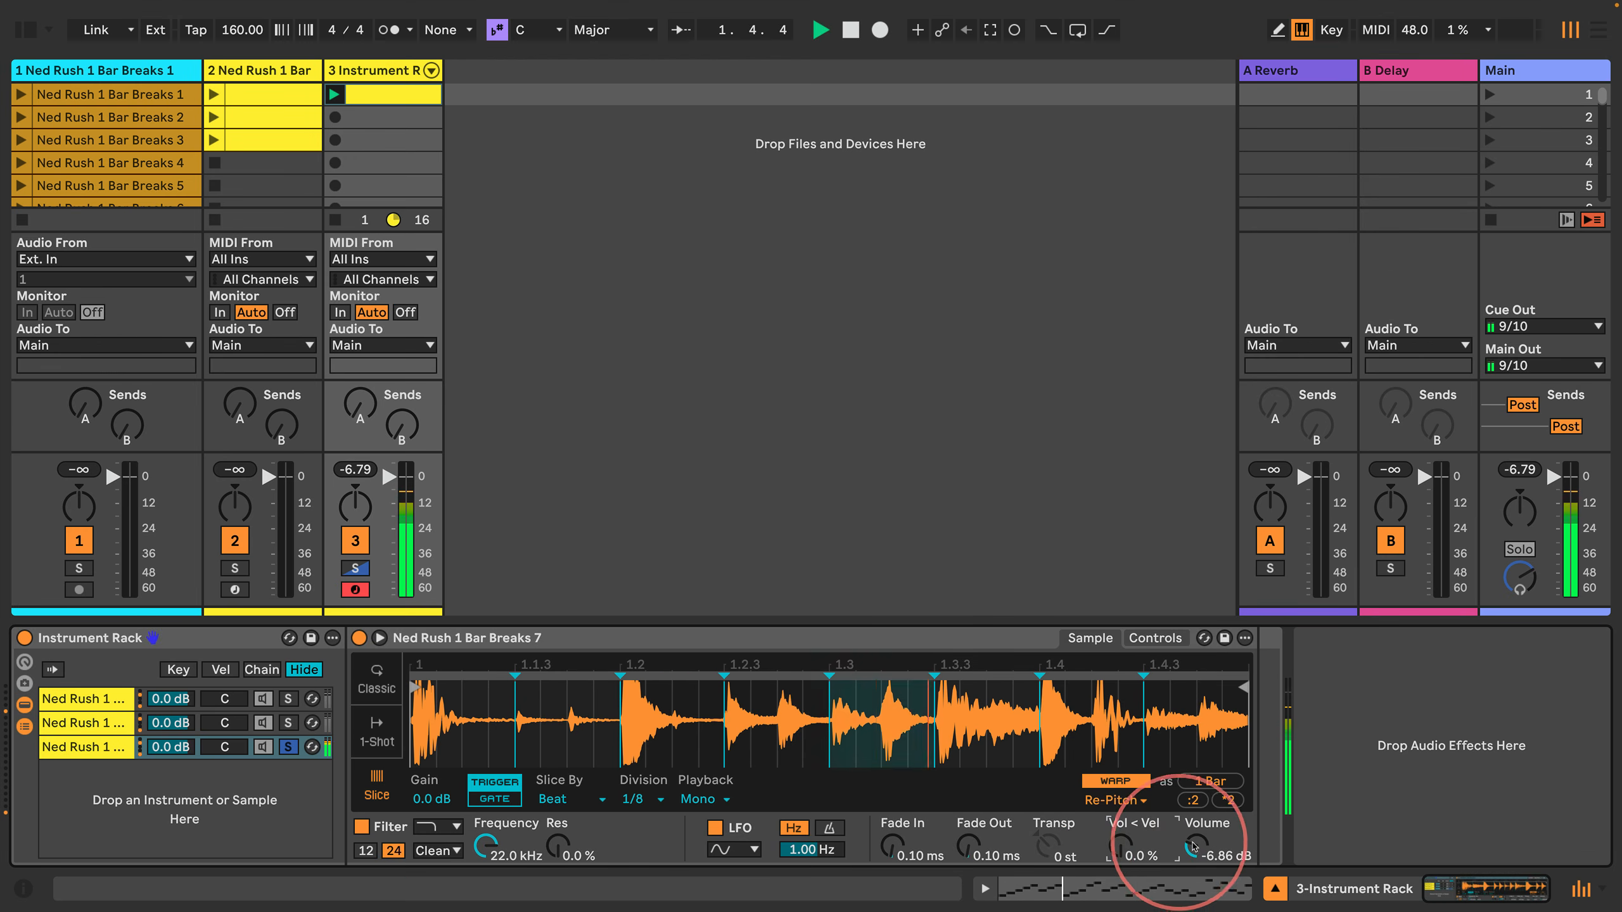
left_click(1193, 849)
double_click(1195, 847)
key("space")
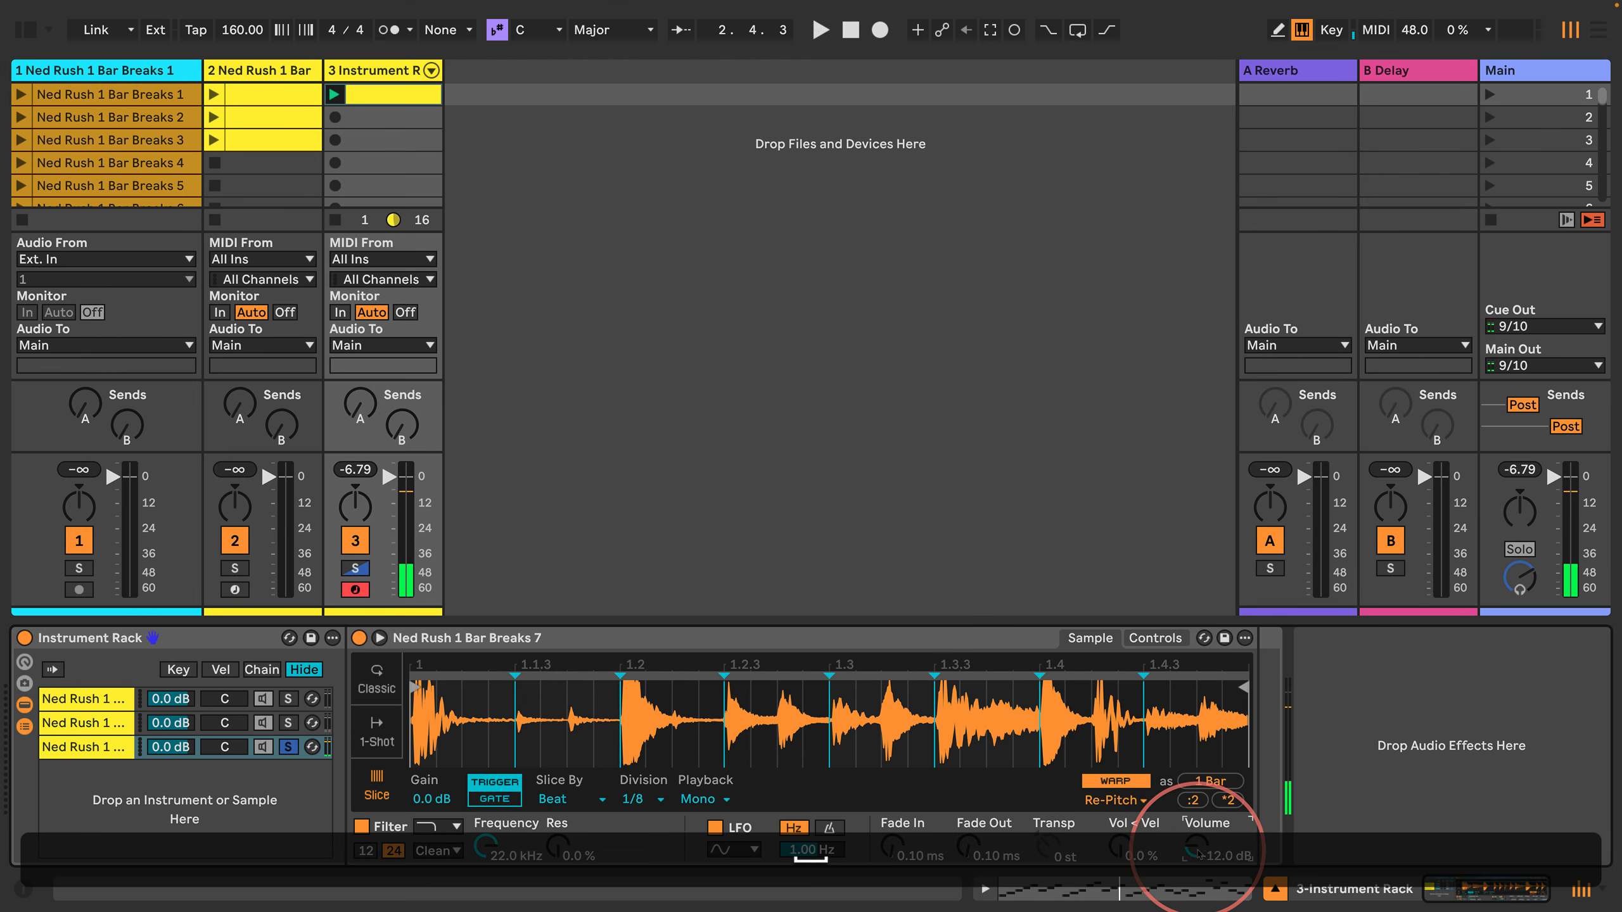
right_click(1195, 849)
left_click(1226, 778)
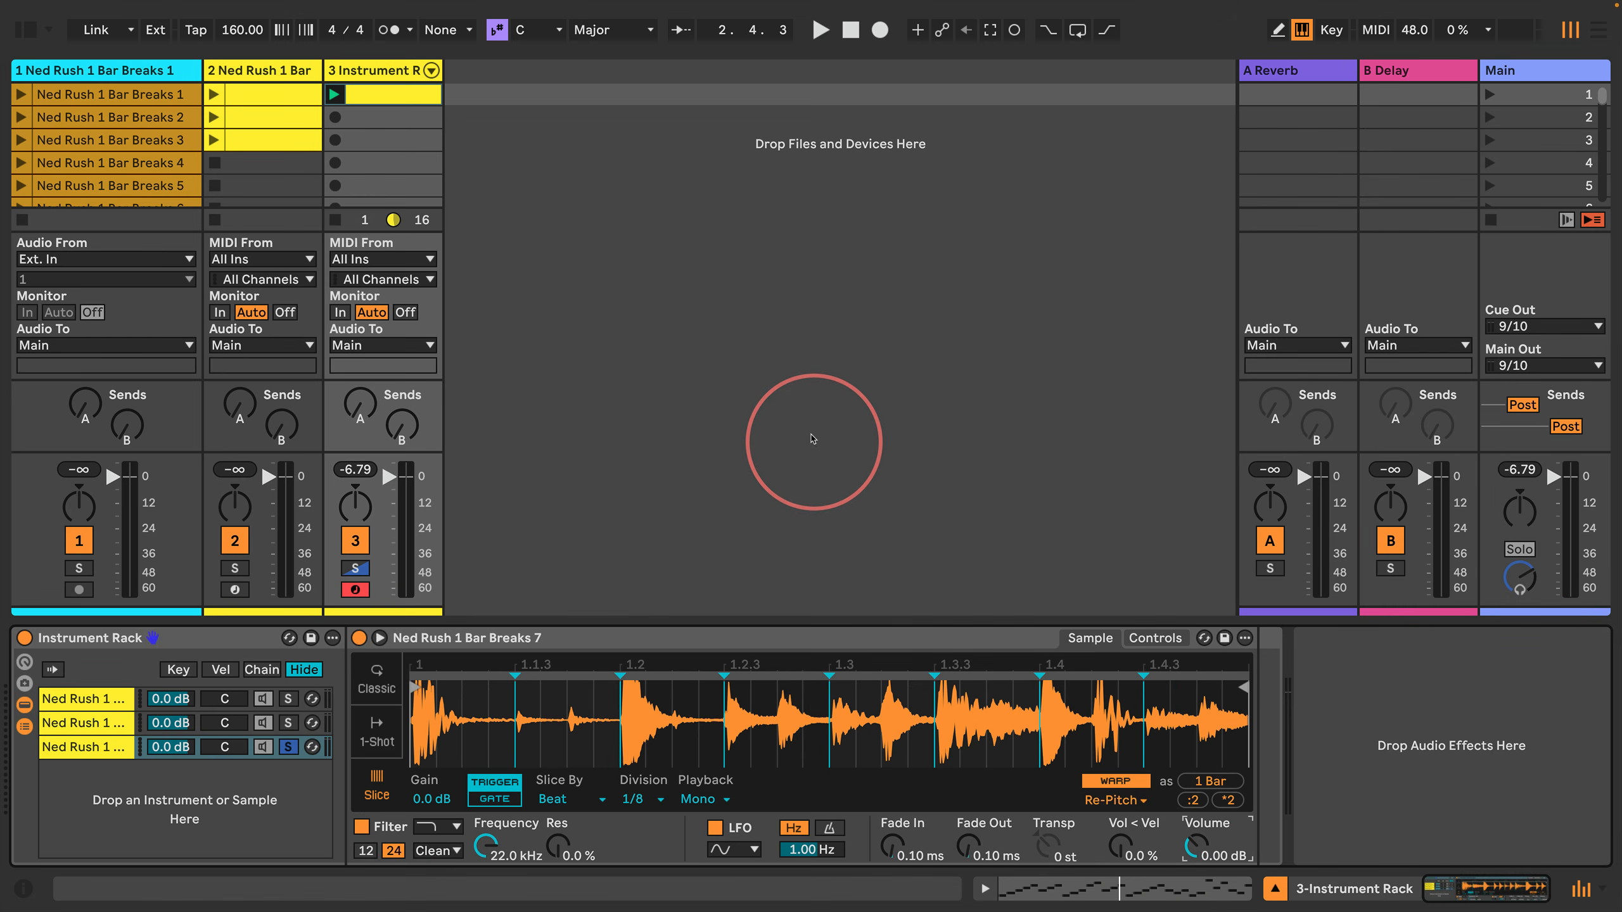
Step: Lower the third track's volume to -3.0 dB while its clip plays, and stop playback
key("space")
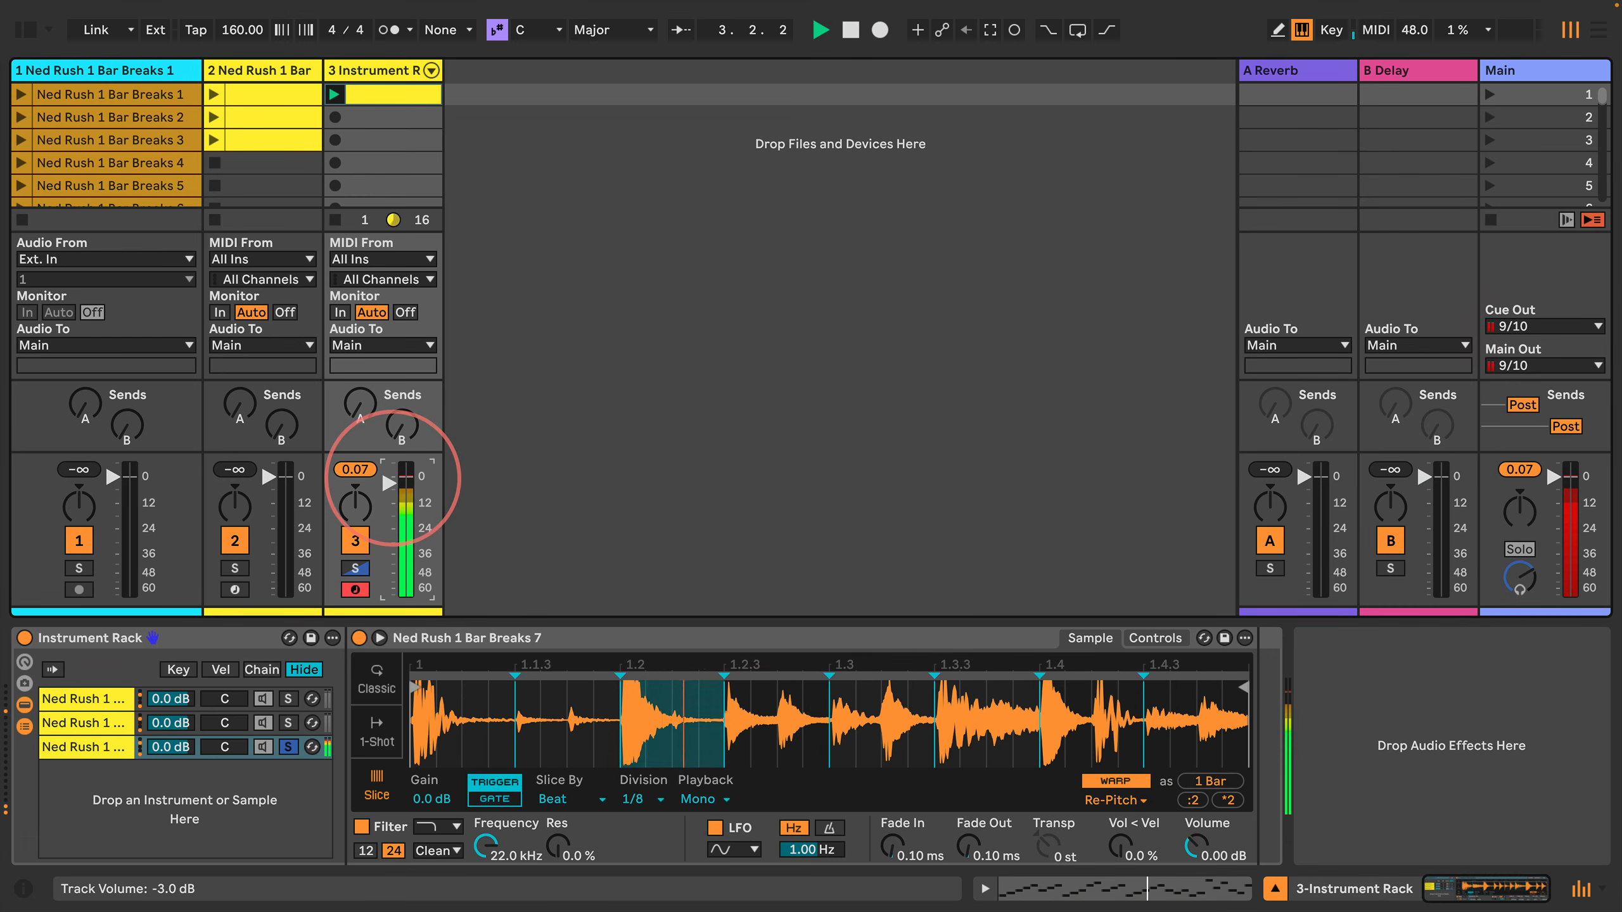
left_click_drag(391, 464, 394, 487)
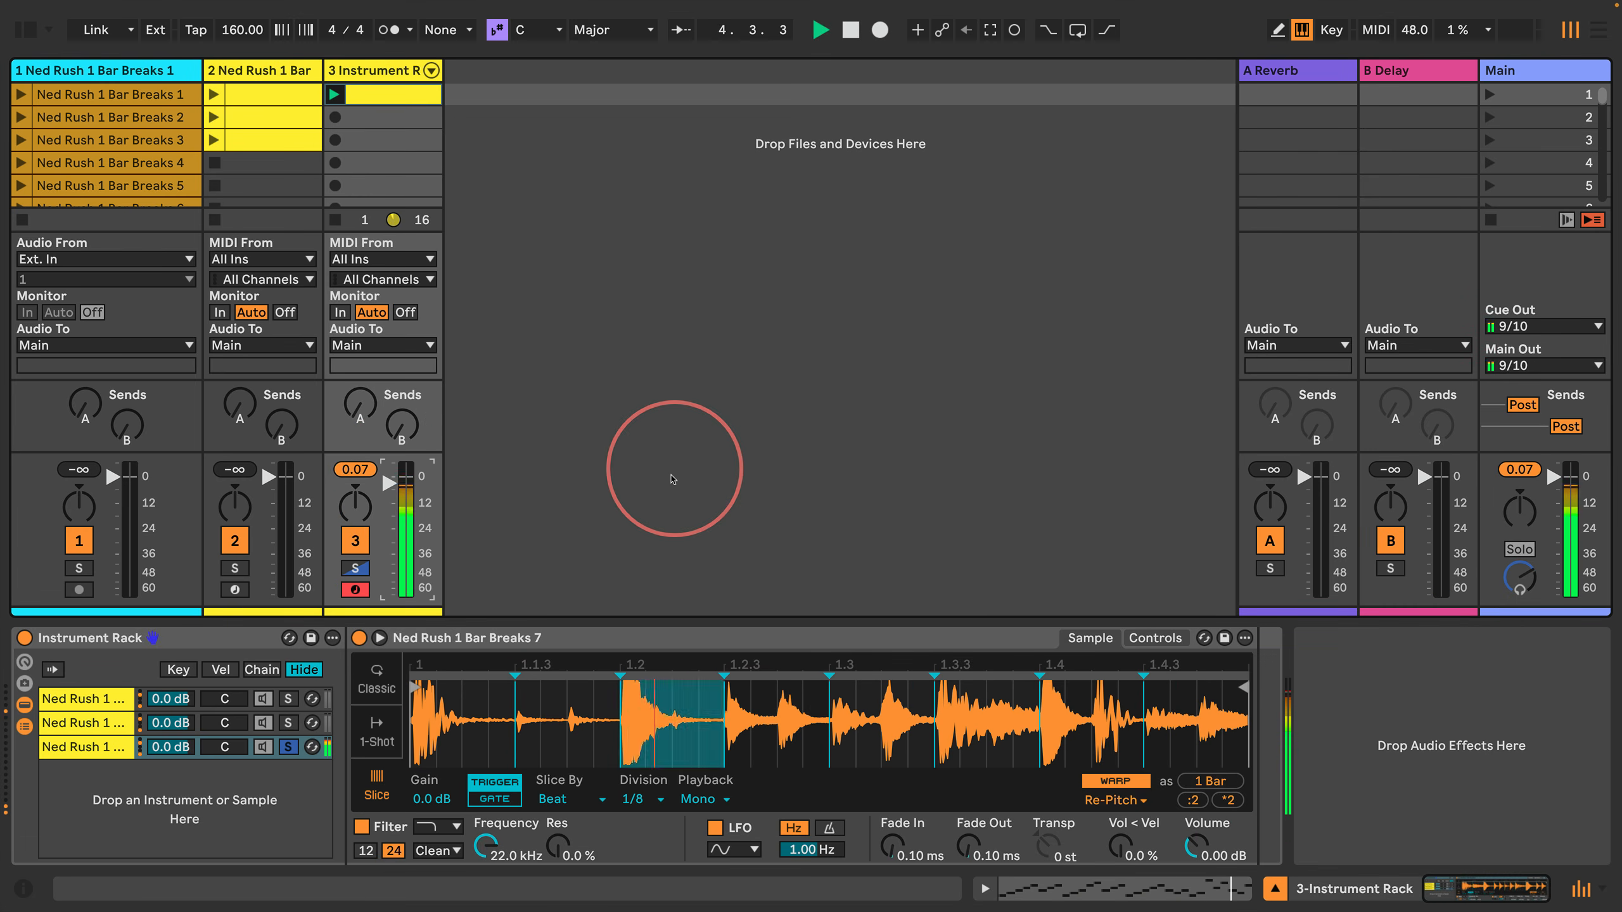
key("space")
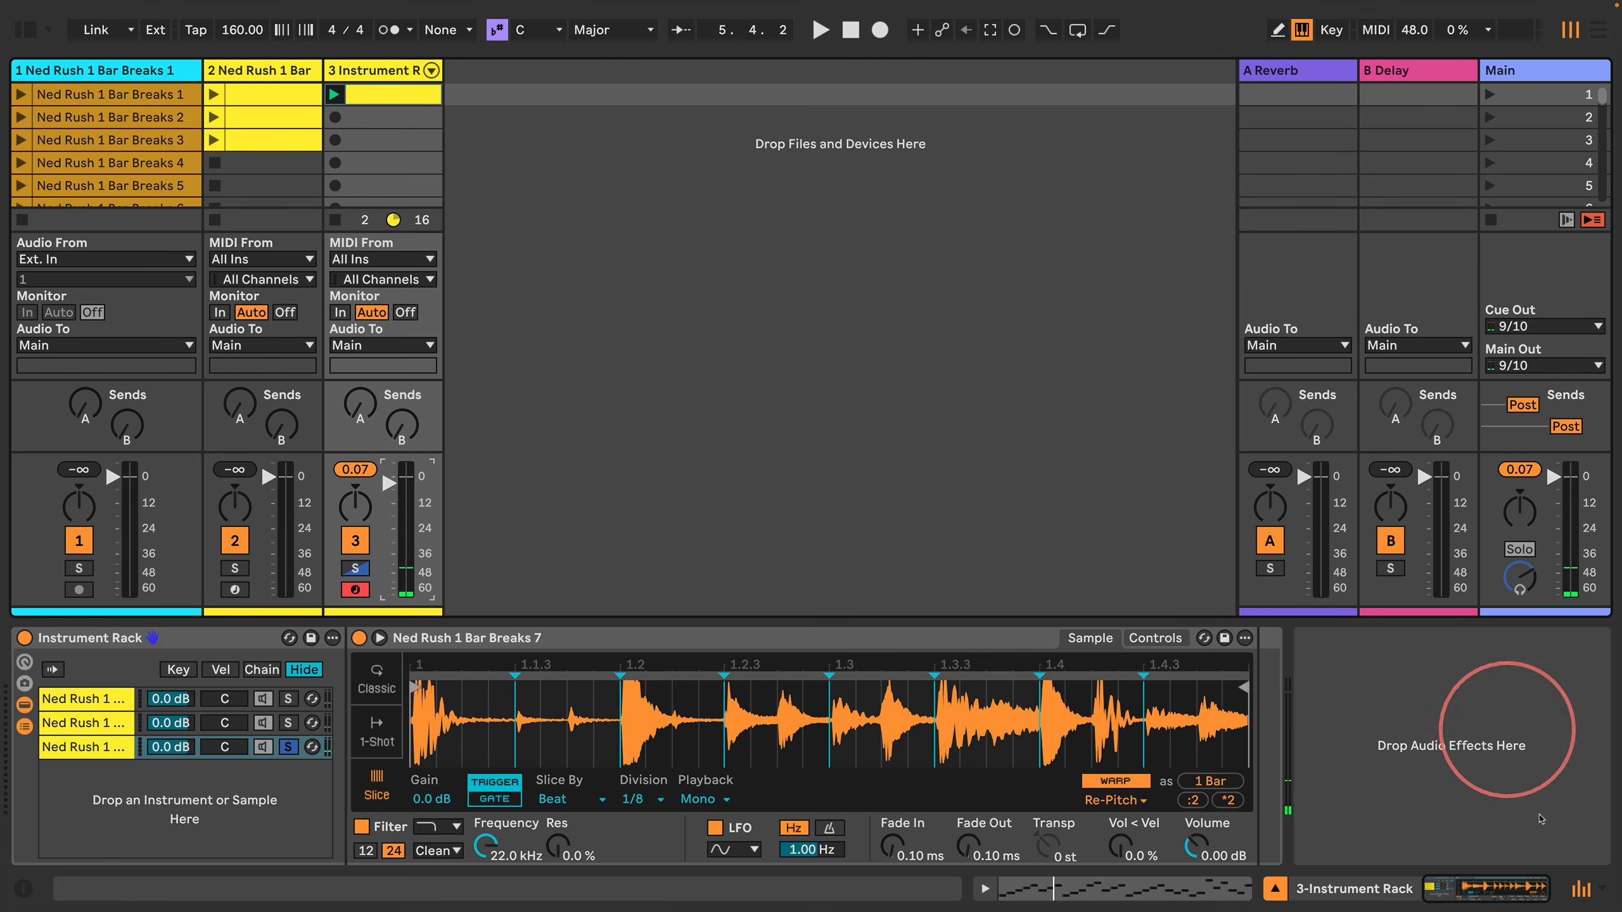
Step: Hide the mixer section to make more room for the clip slots
left_click(1603, 898)
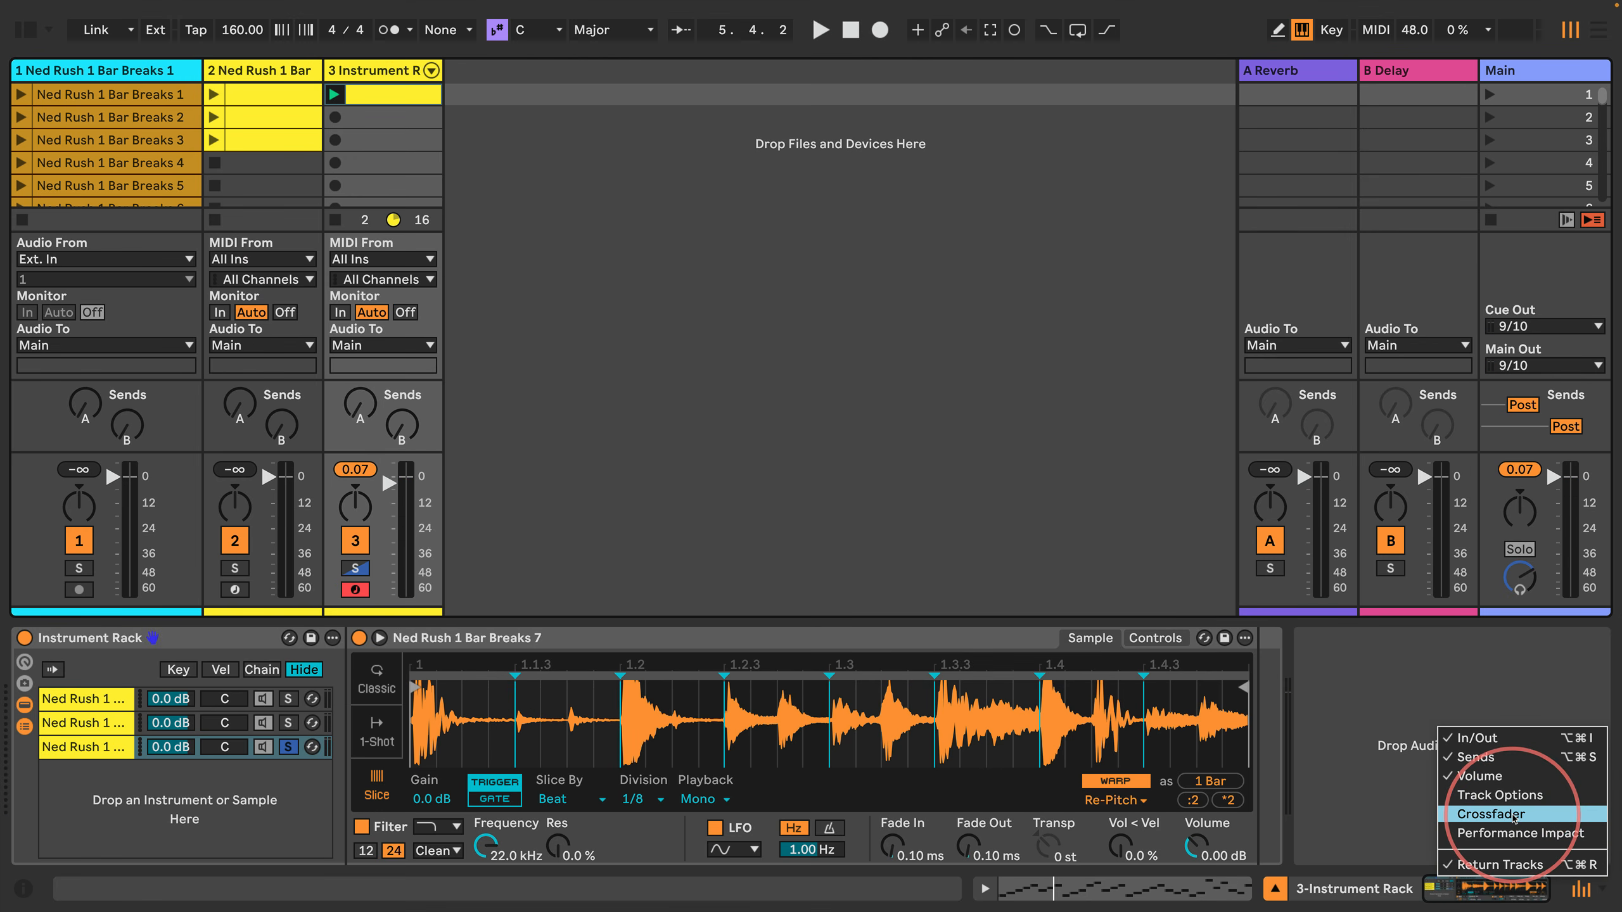
left_click(1582, 892)
left_click(1582, 893)
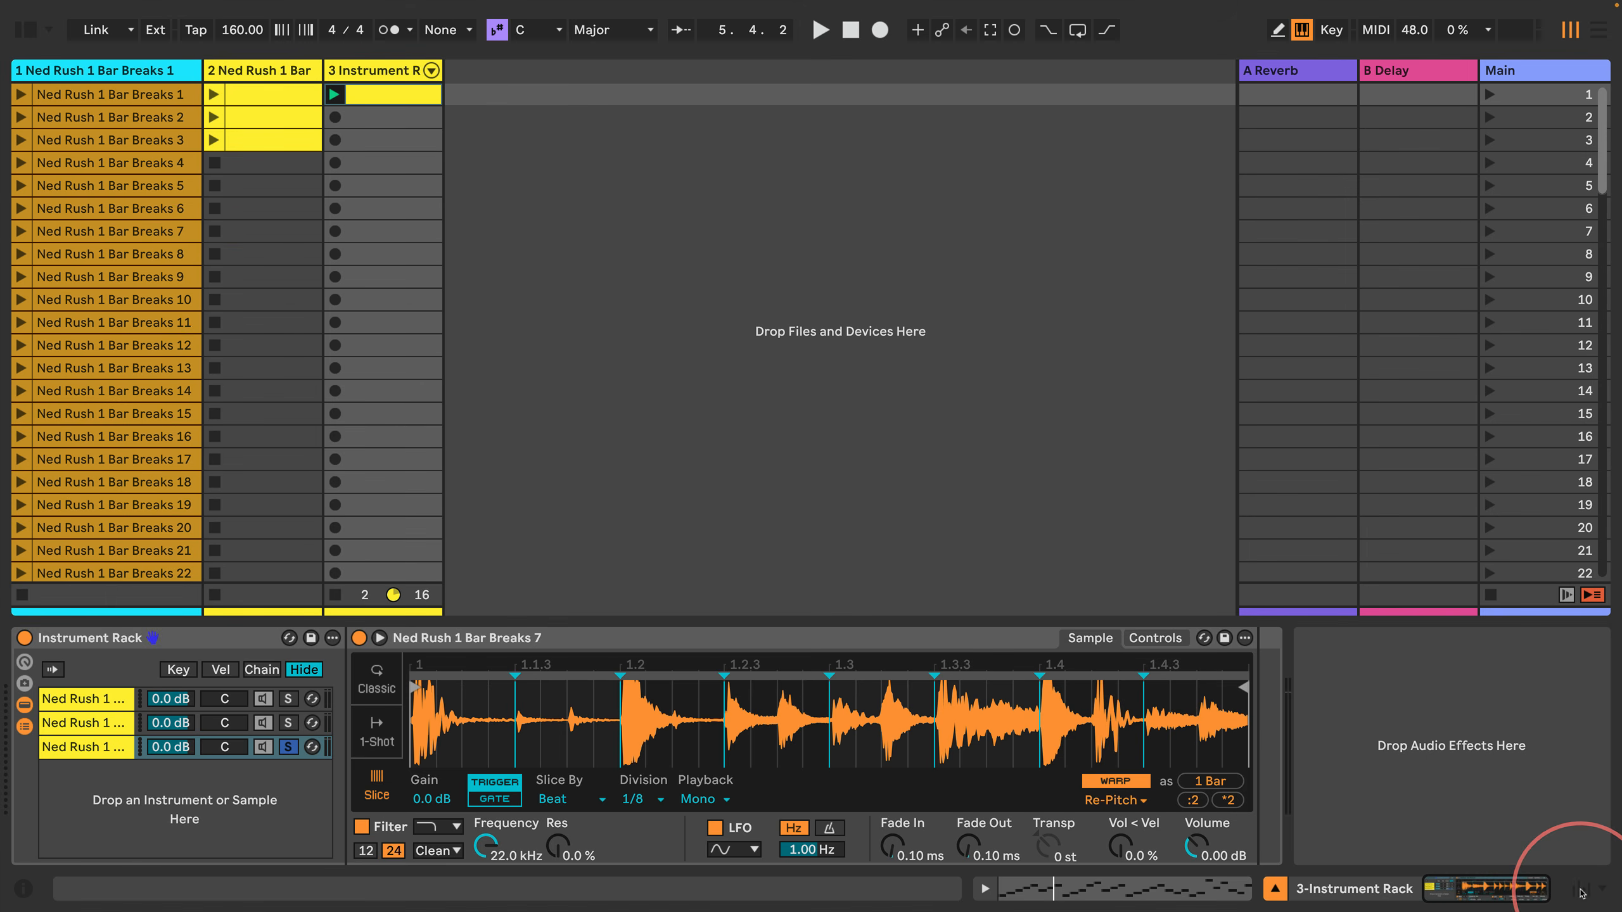
Step: Stop the third track's clip and audition Ned Rush 1 Bar Breaks 7 through 14 on the first track in turn
left_click(148, 255)
left_click(335, 596)
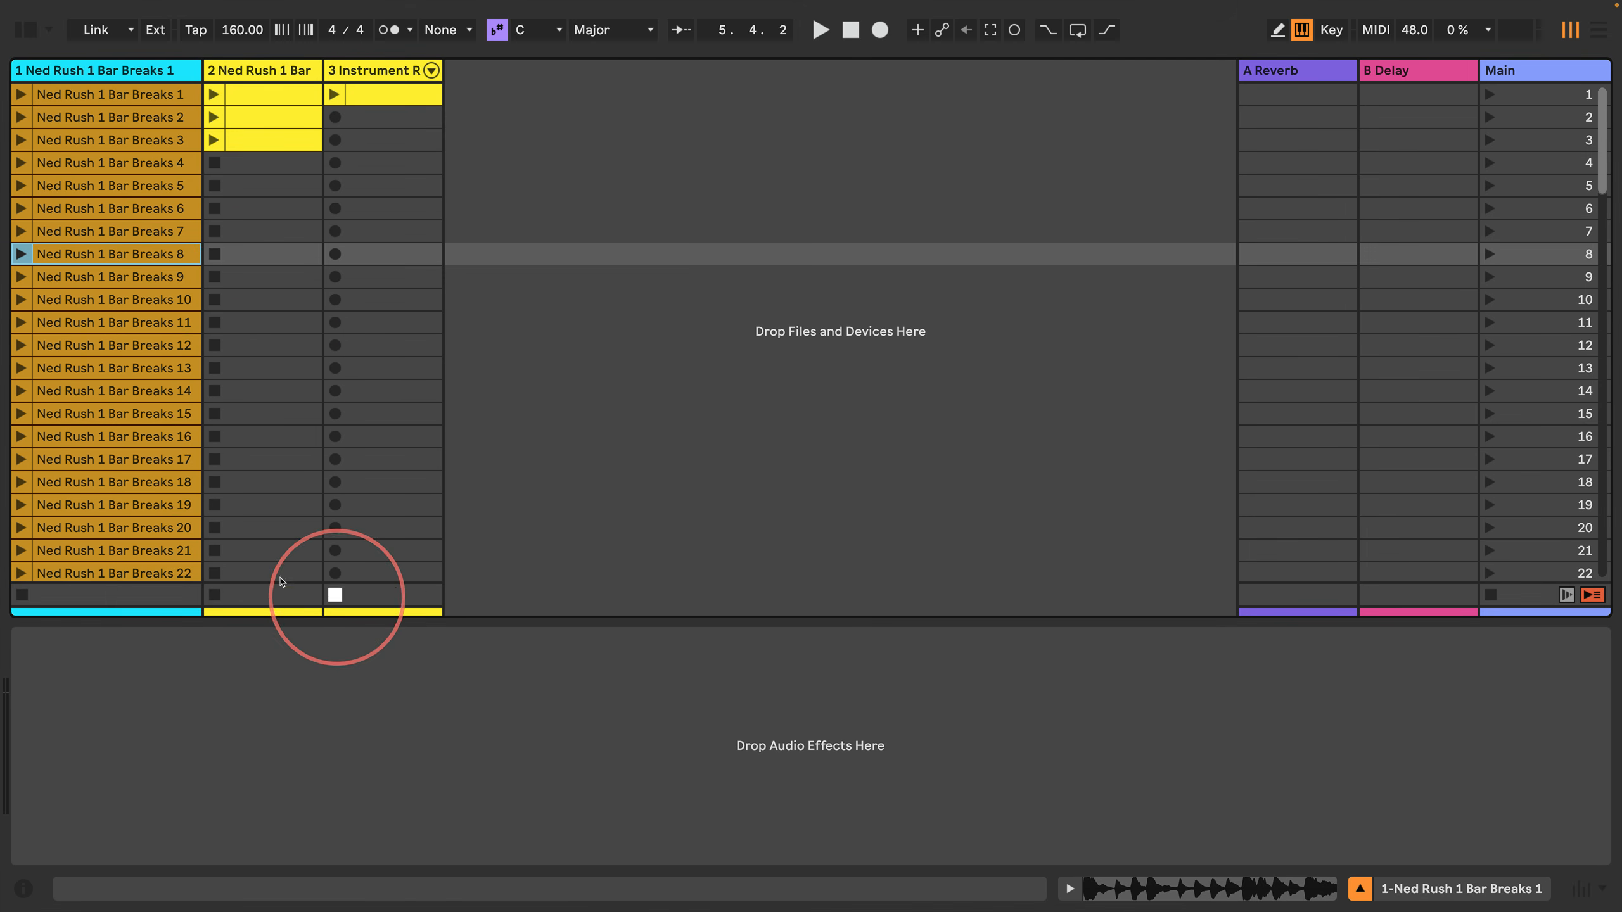
left_click(126, 231)
key("Return")
key("Down")
key("Return")
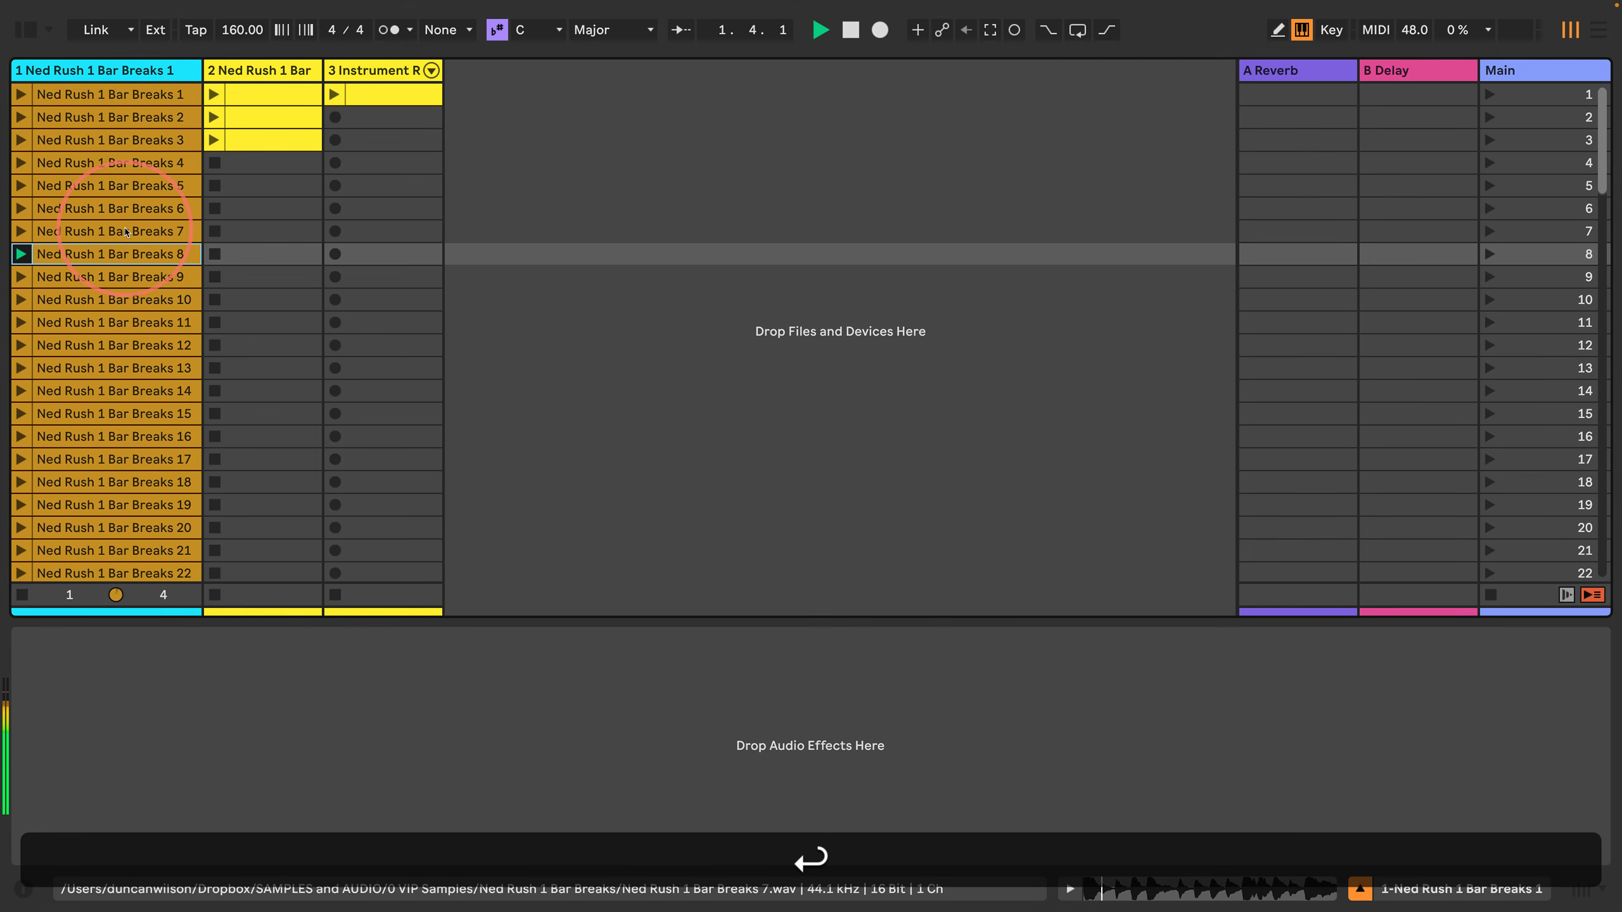
key("Down")
key("Down")
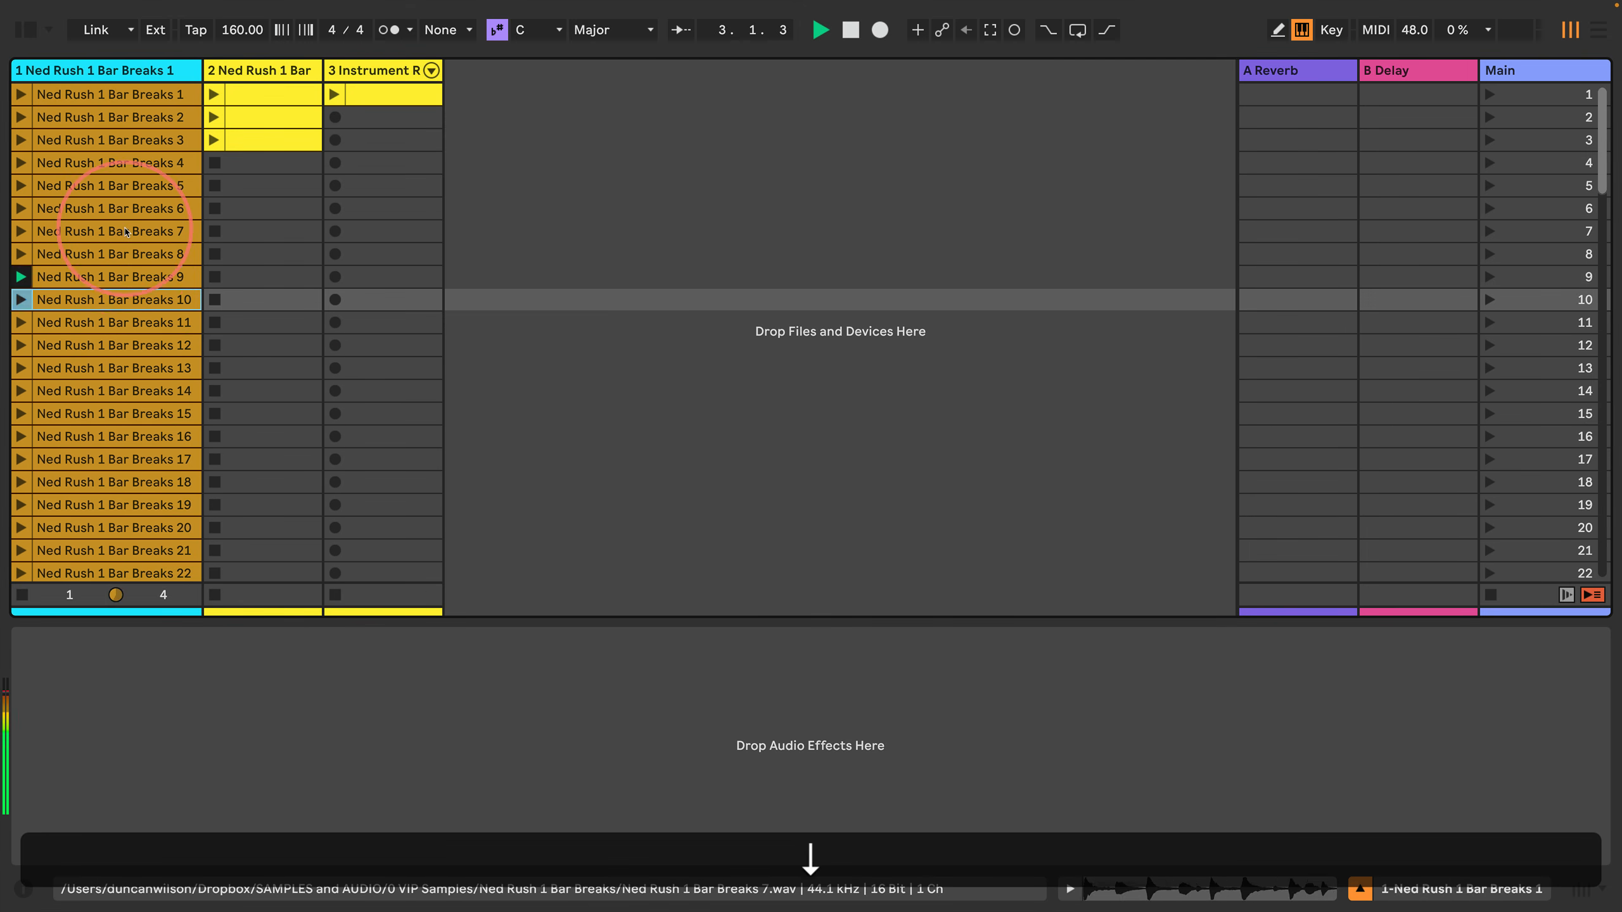
key("Down")
key("Return")
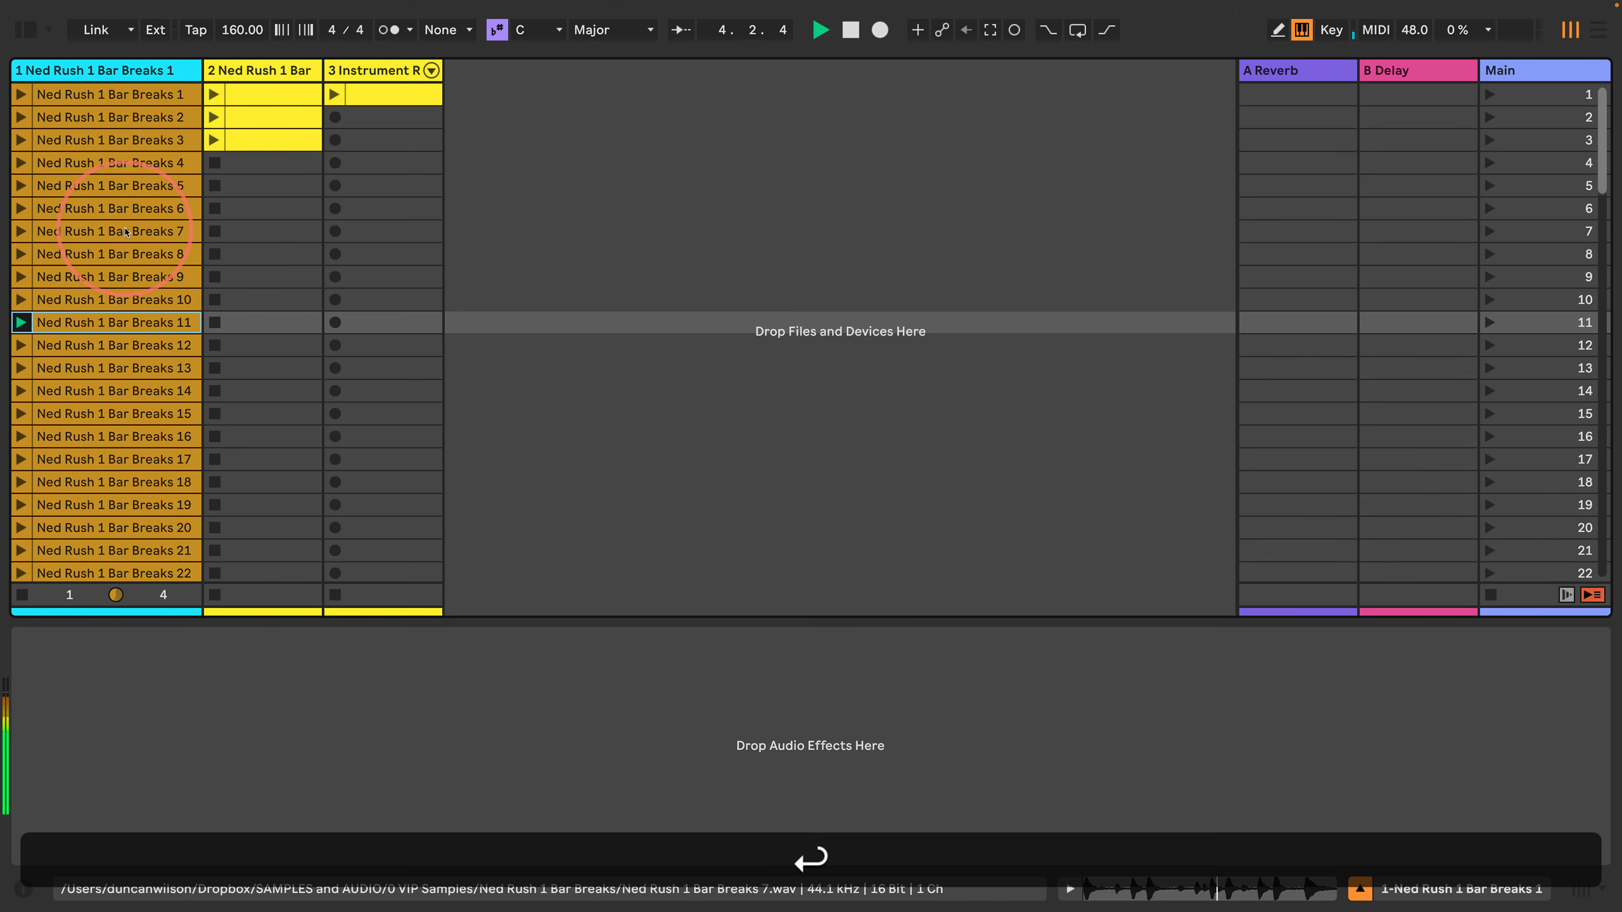
key("Down")
key("Return")
key("Down")
key("Return")
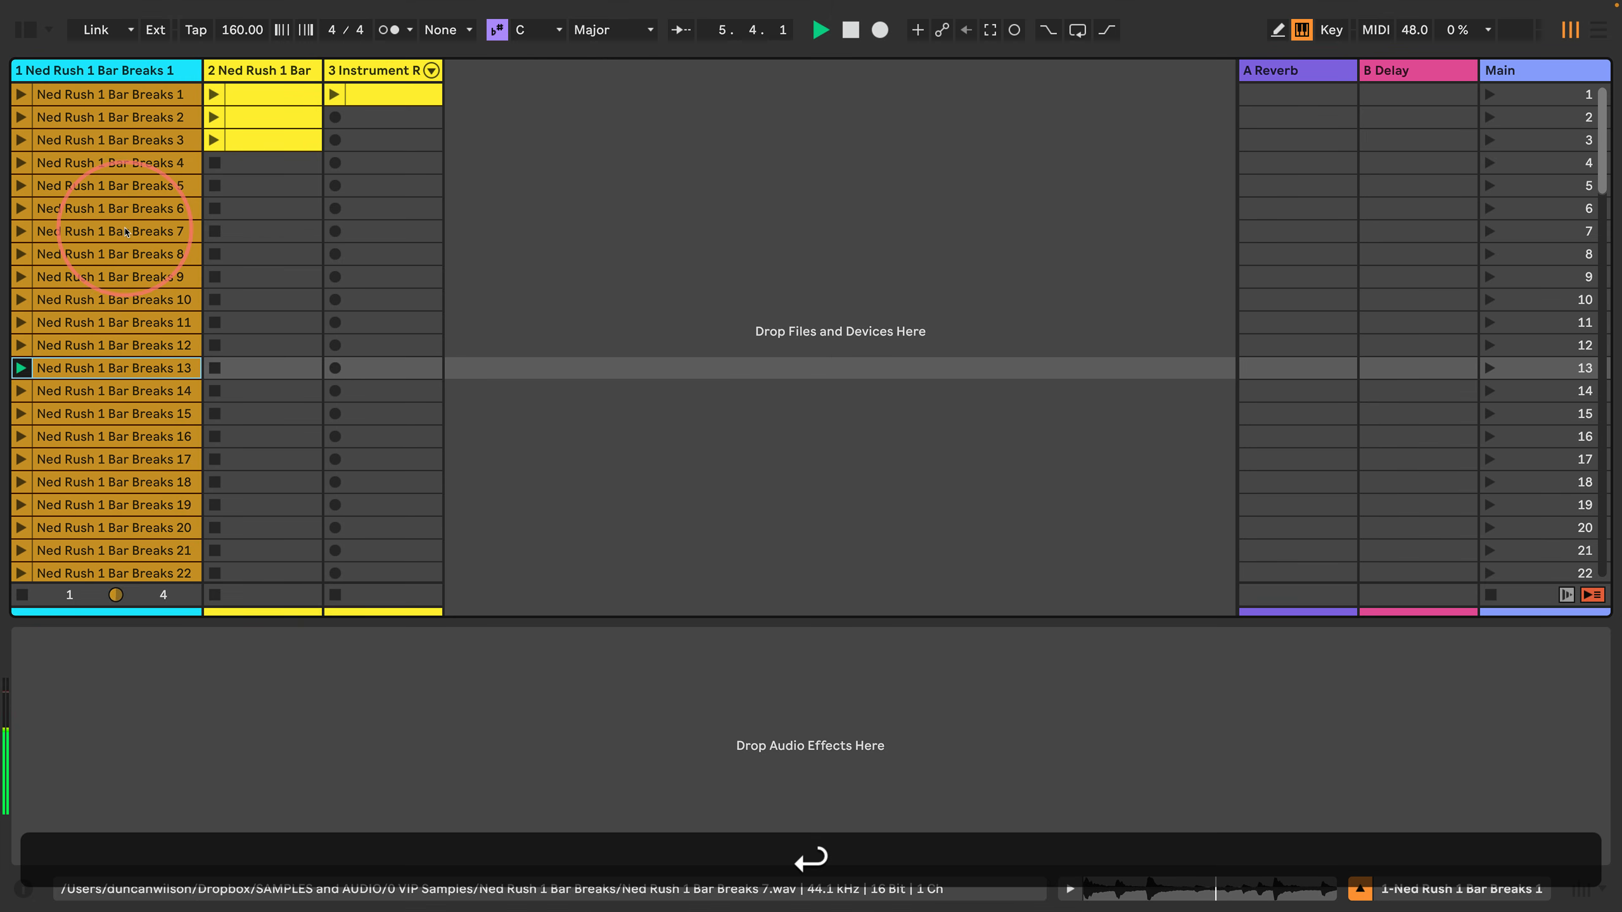
key("Down")
key("Return")
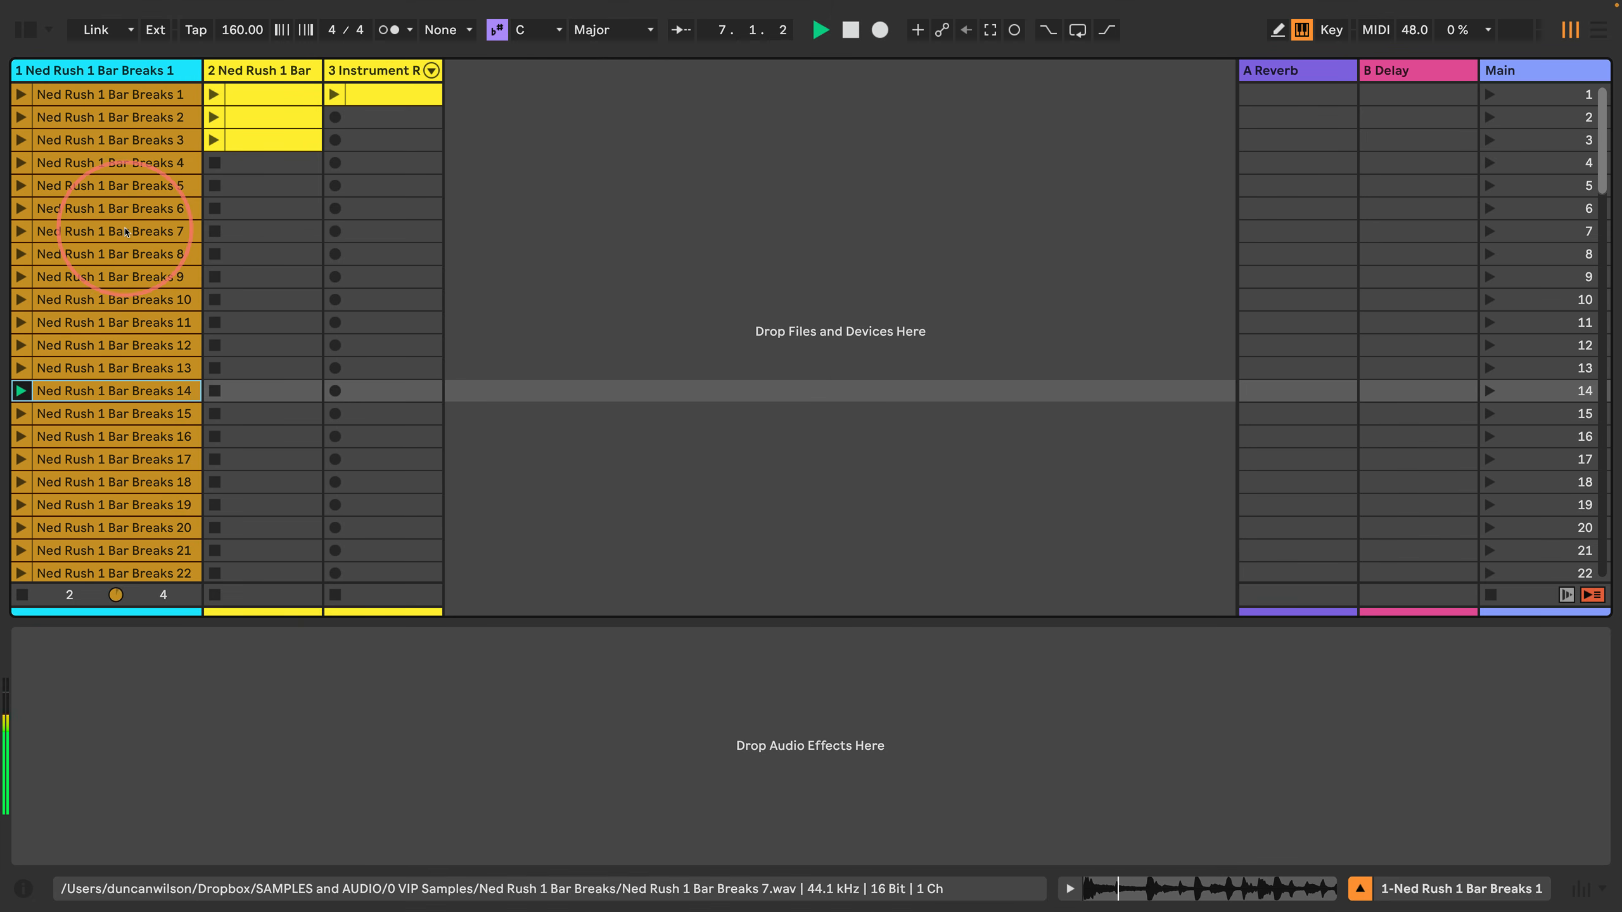
key("space")
Step: Duplicate the third track's third rack chain and replace the copy's Simpler sample with Ned Rush 1 Bar Breaks 14
left_click(374, 72)
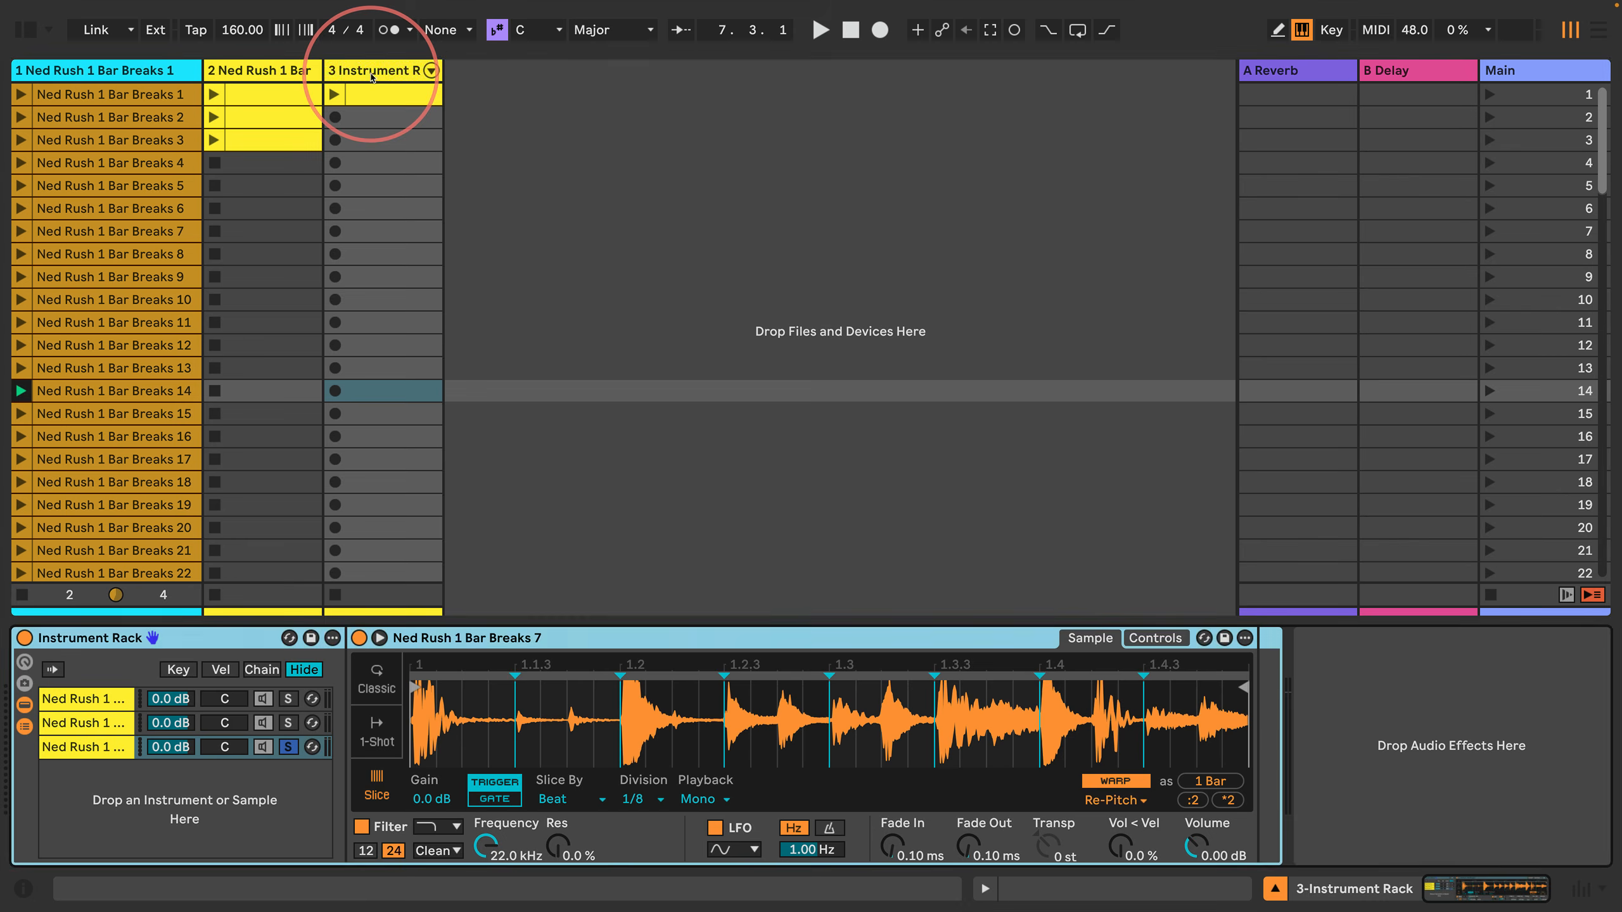
left_click(70, 749)
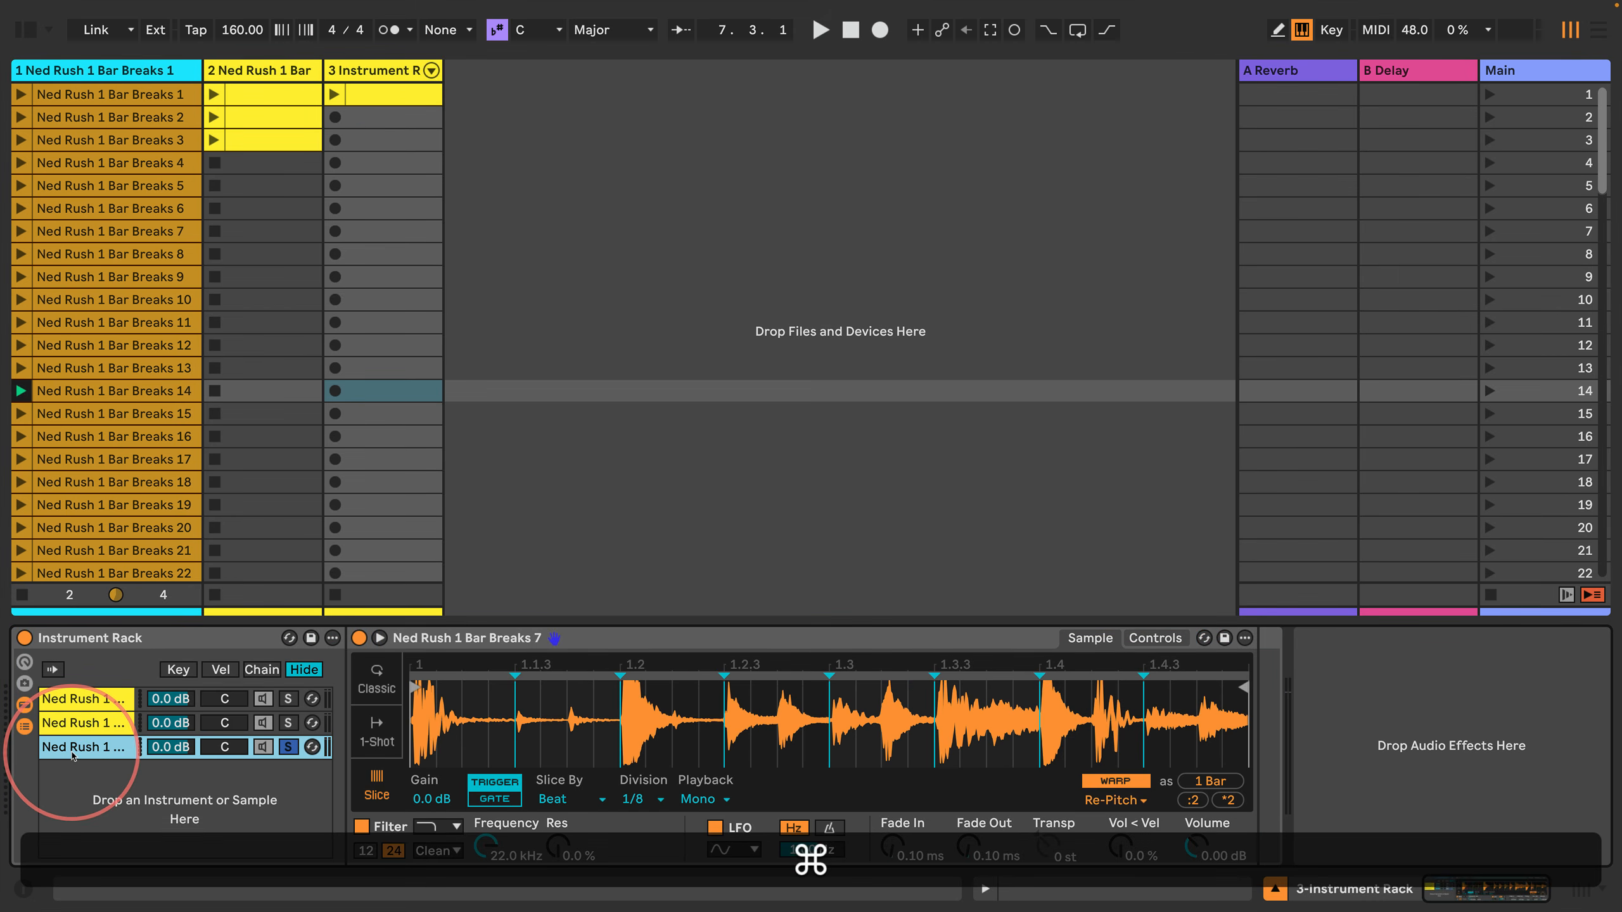
key("super+d")
left_click_drag(90, 391, 572, 721)
Step: Set the fourth chain's Simpler to slice by Beat with a 1/8 division
left_click(570, 799)
left_click(562, 838)
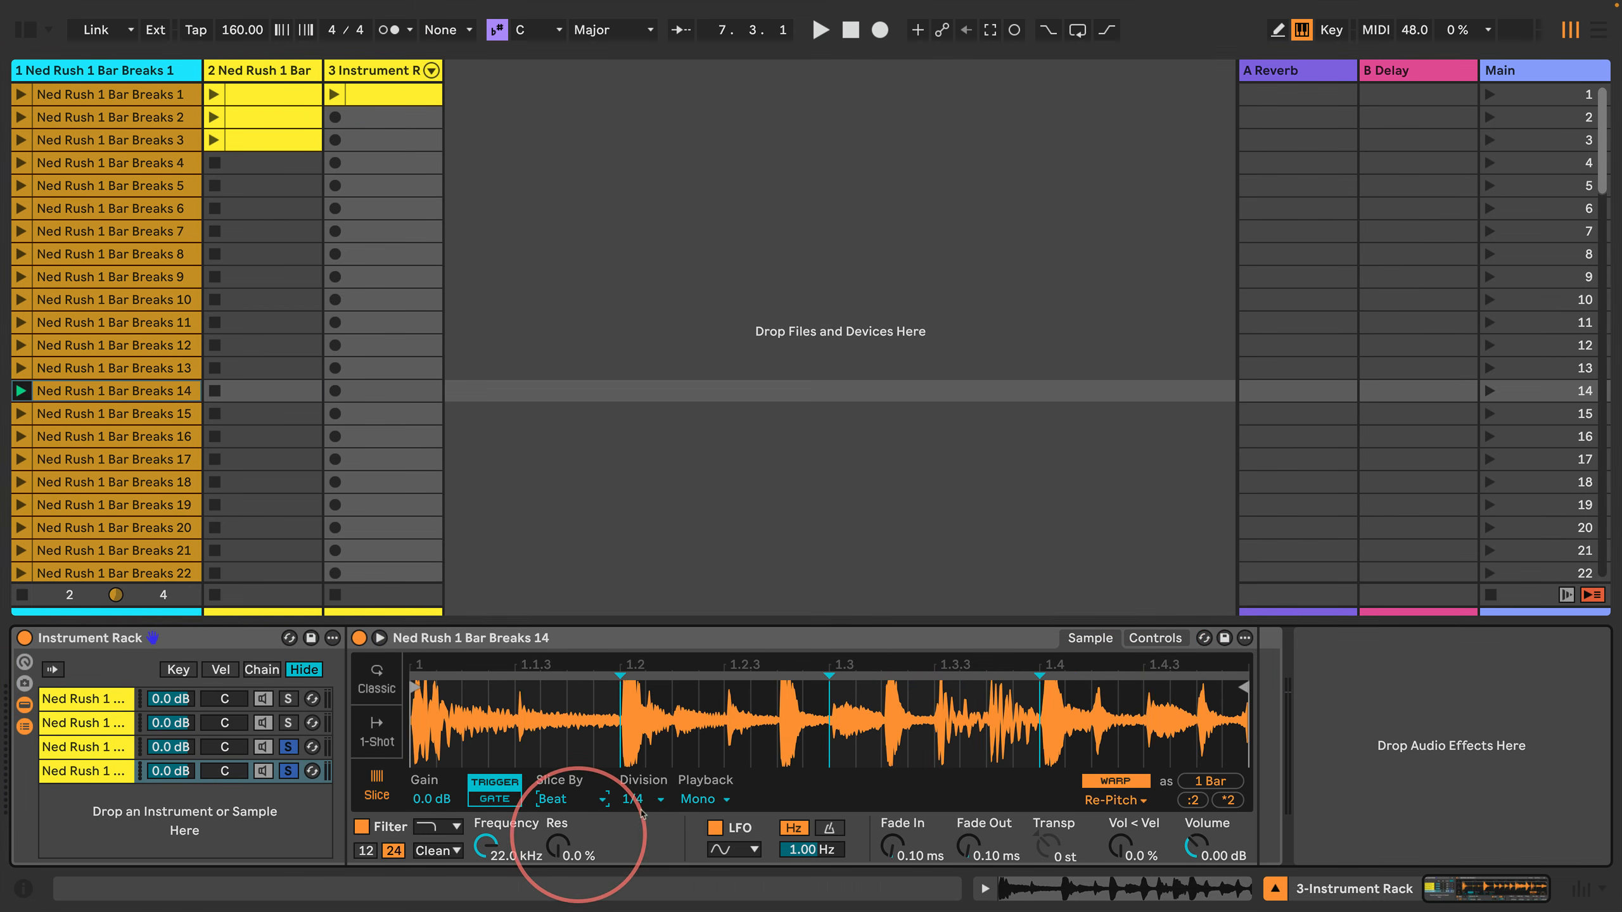
left_click(635, 800)
left_click(637, 625)
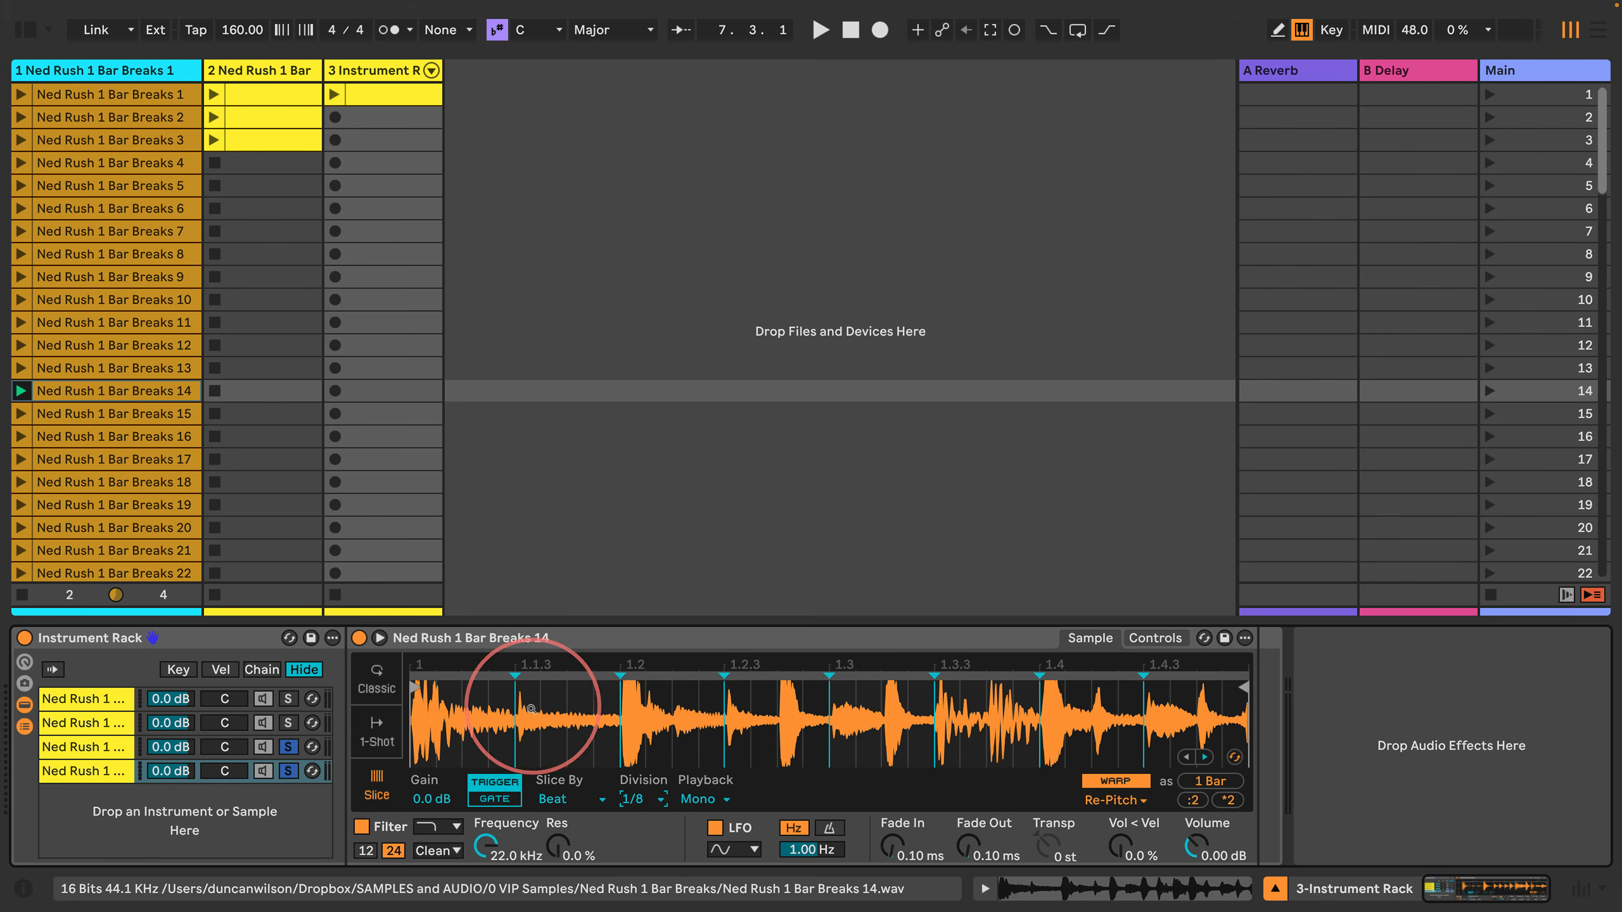
Step: Turn off the chain solos in the third track's Instrument Rack and duplicate the fourth chain
left_click(110, 439)
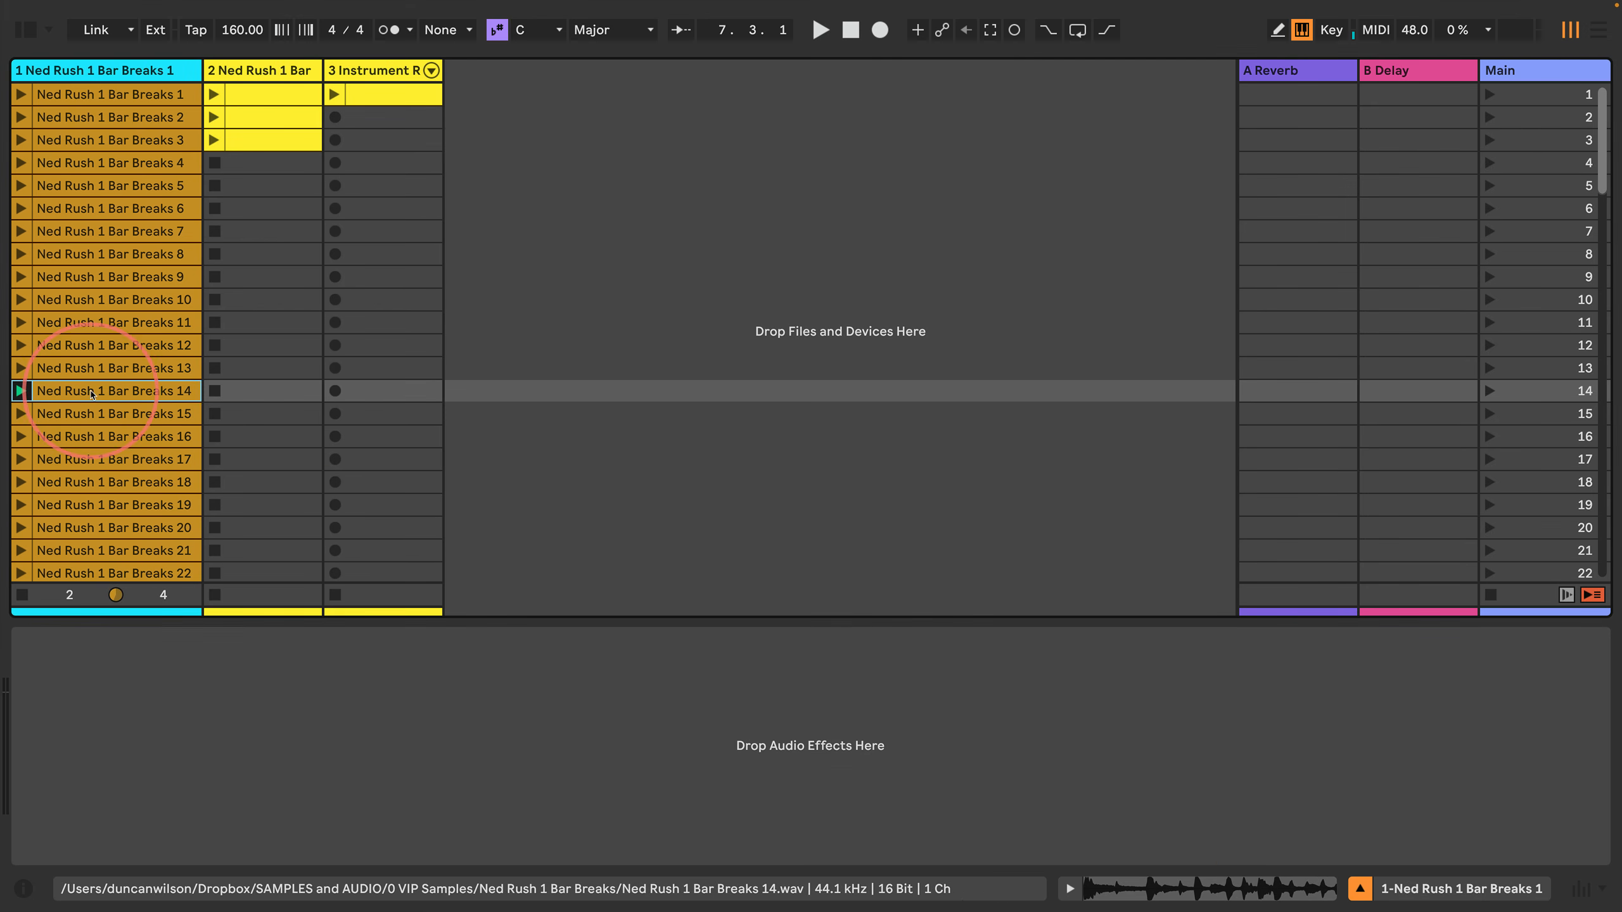
left_click(370, 68)
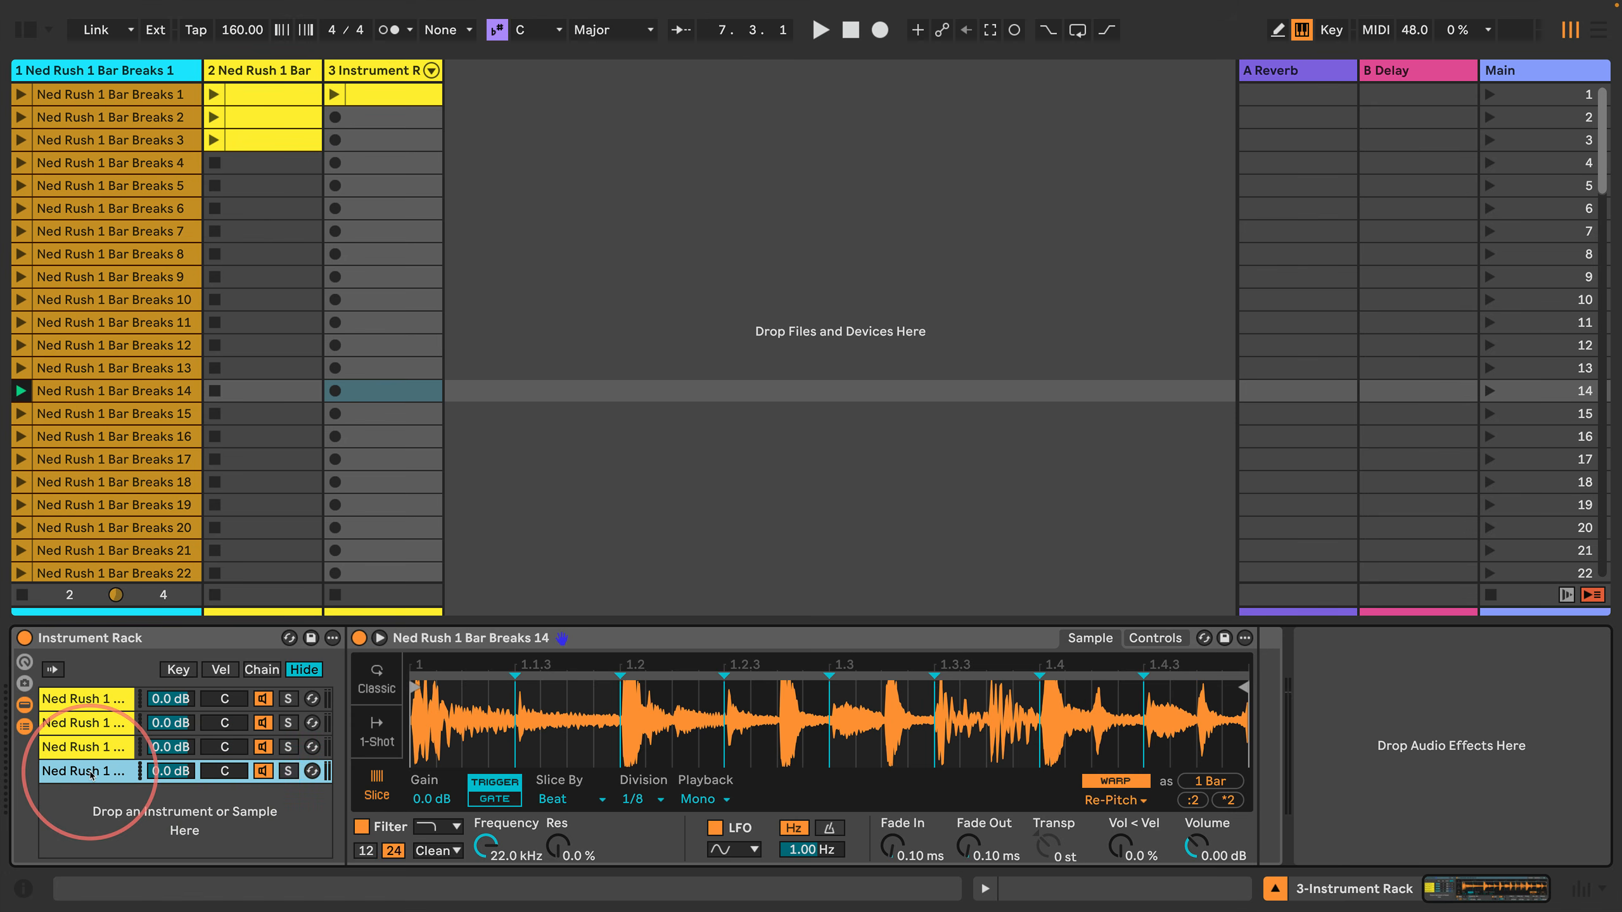
key("super+d")
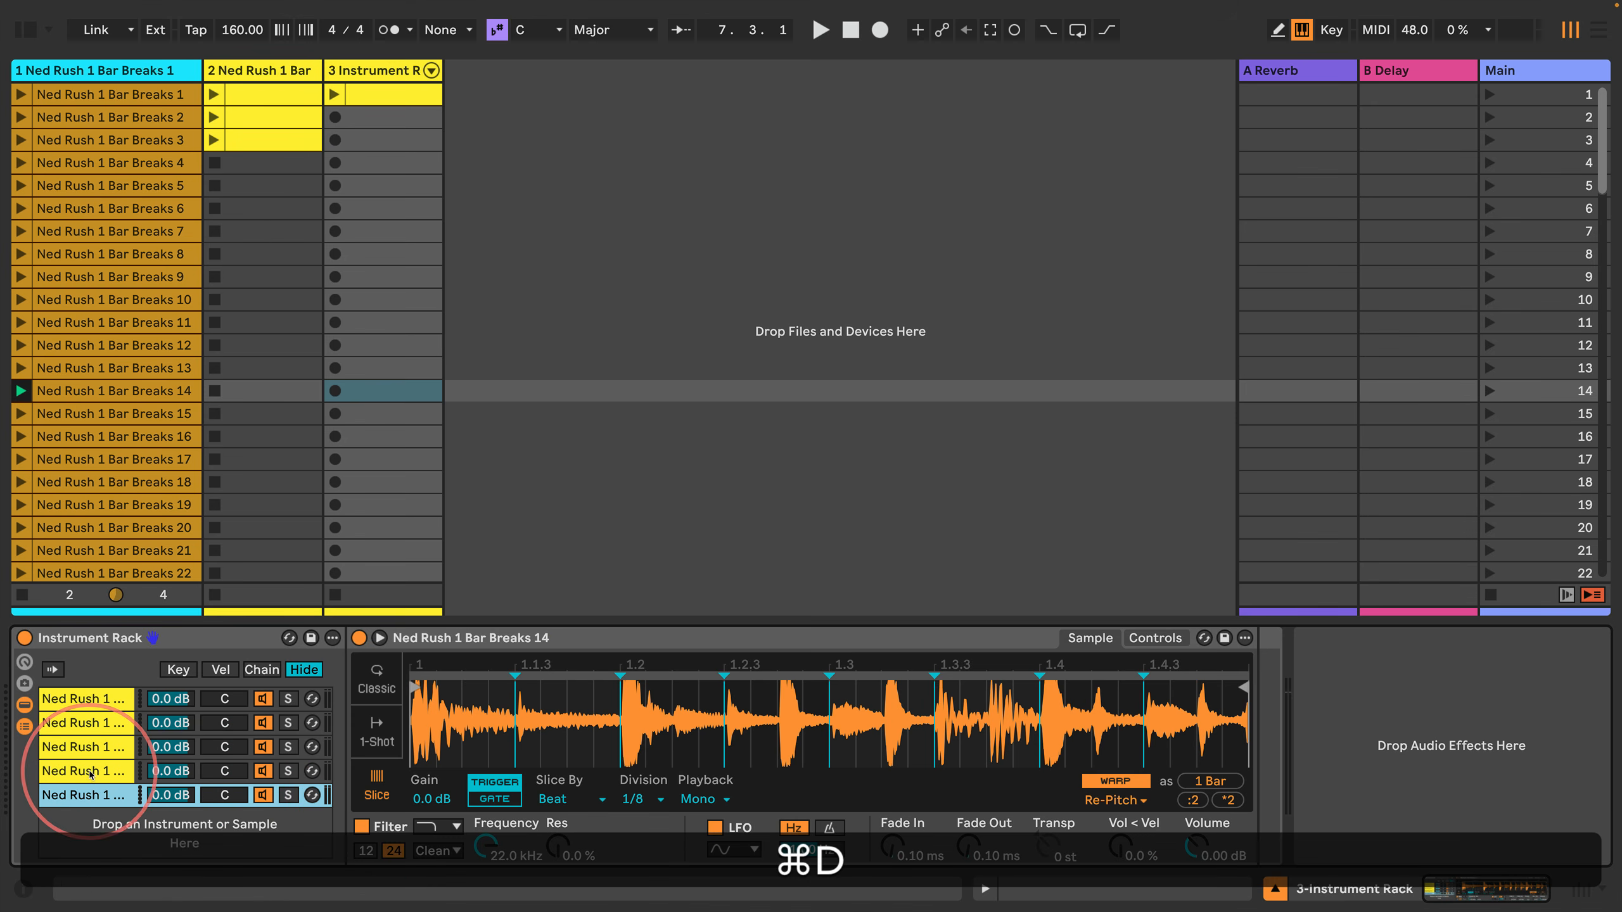
Step: Audition the first track's clips from Ned Rush 1 Bar Breaks 15 through 20, and stop playback
left_click(100, 422)
key("Return")
key("Down")
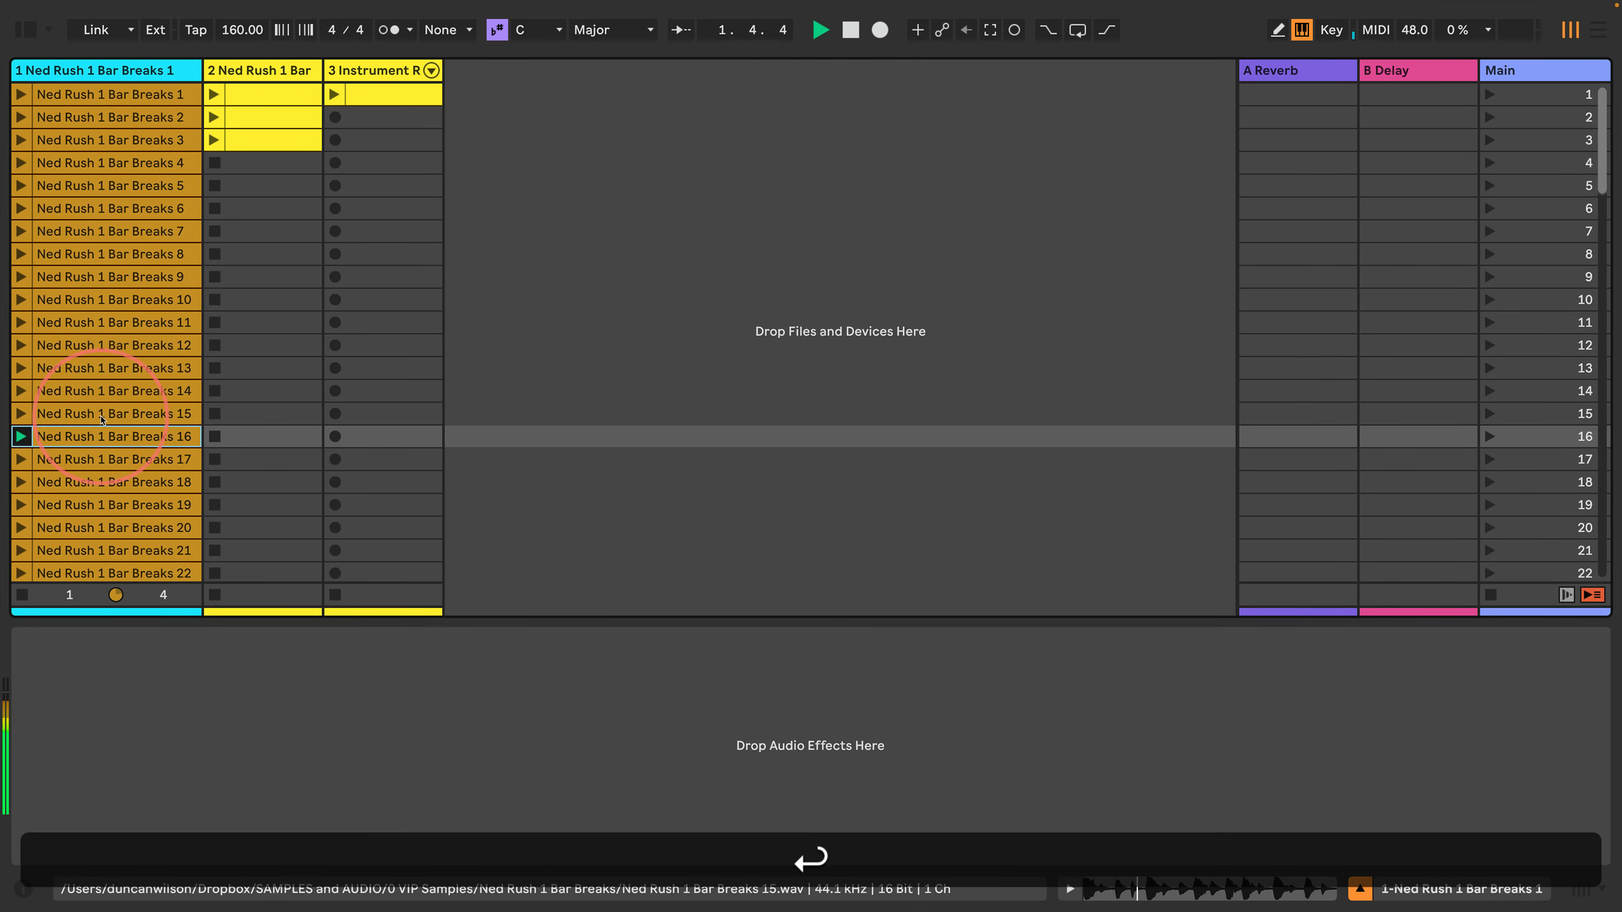
key("Down")
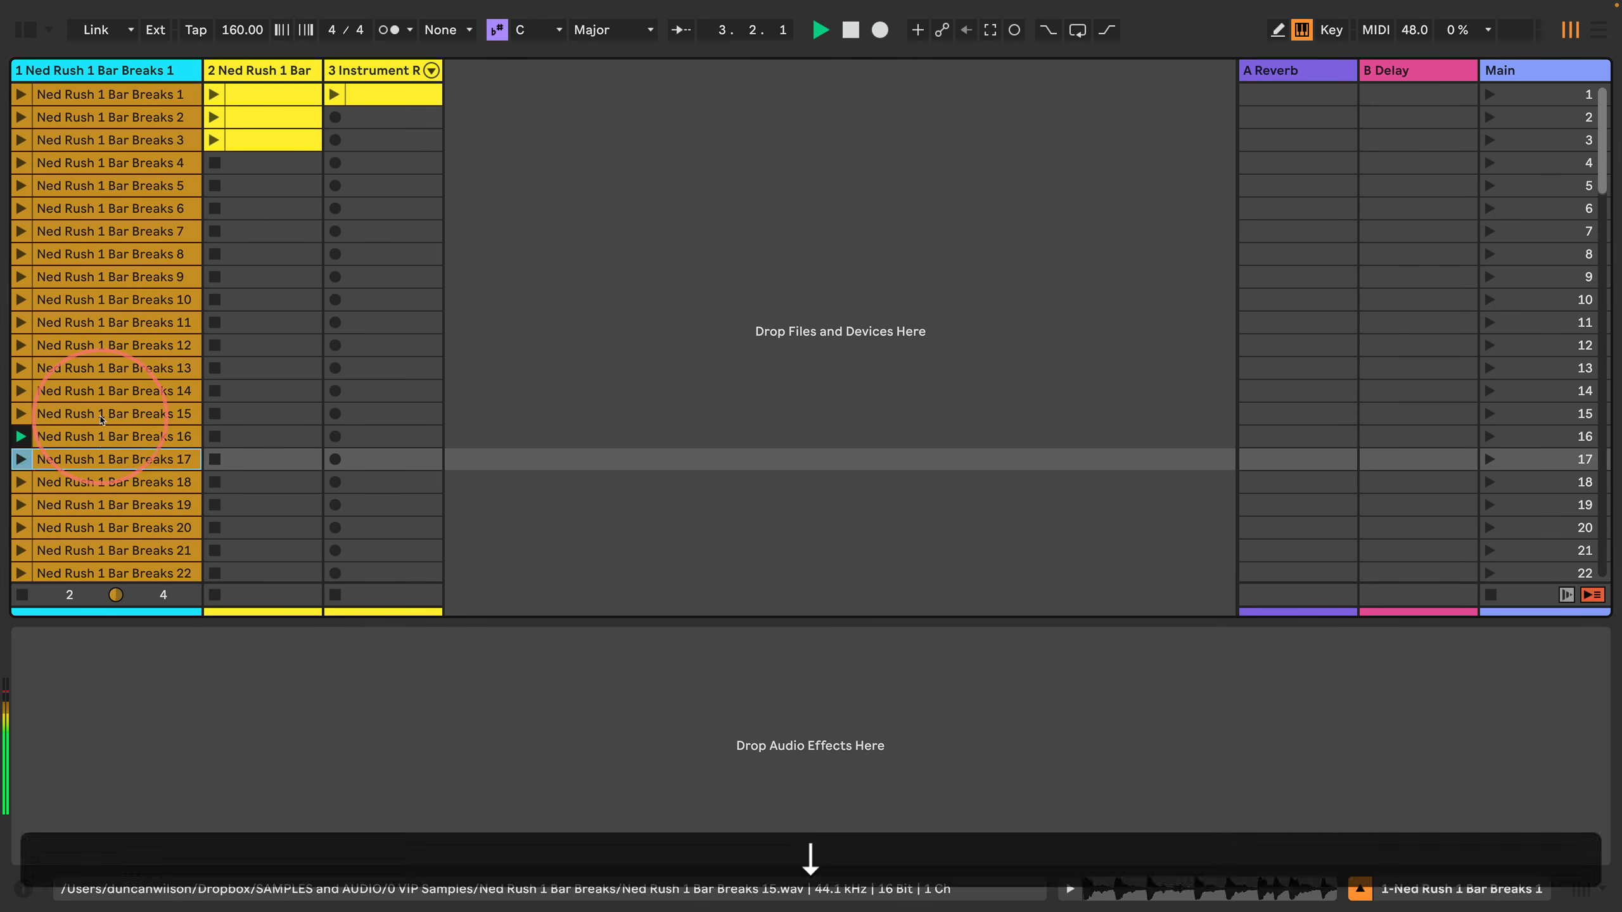
key("Down")
key("Return")
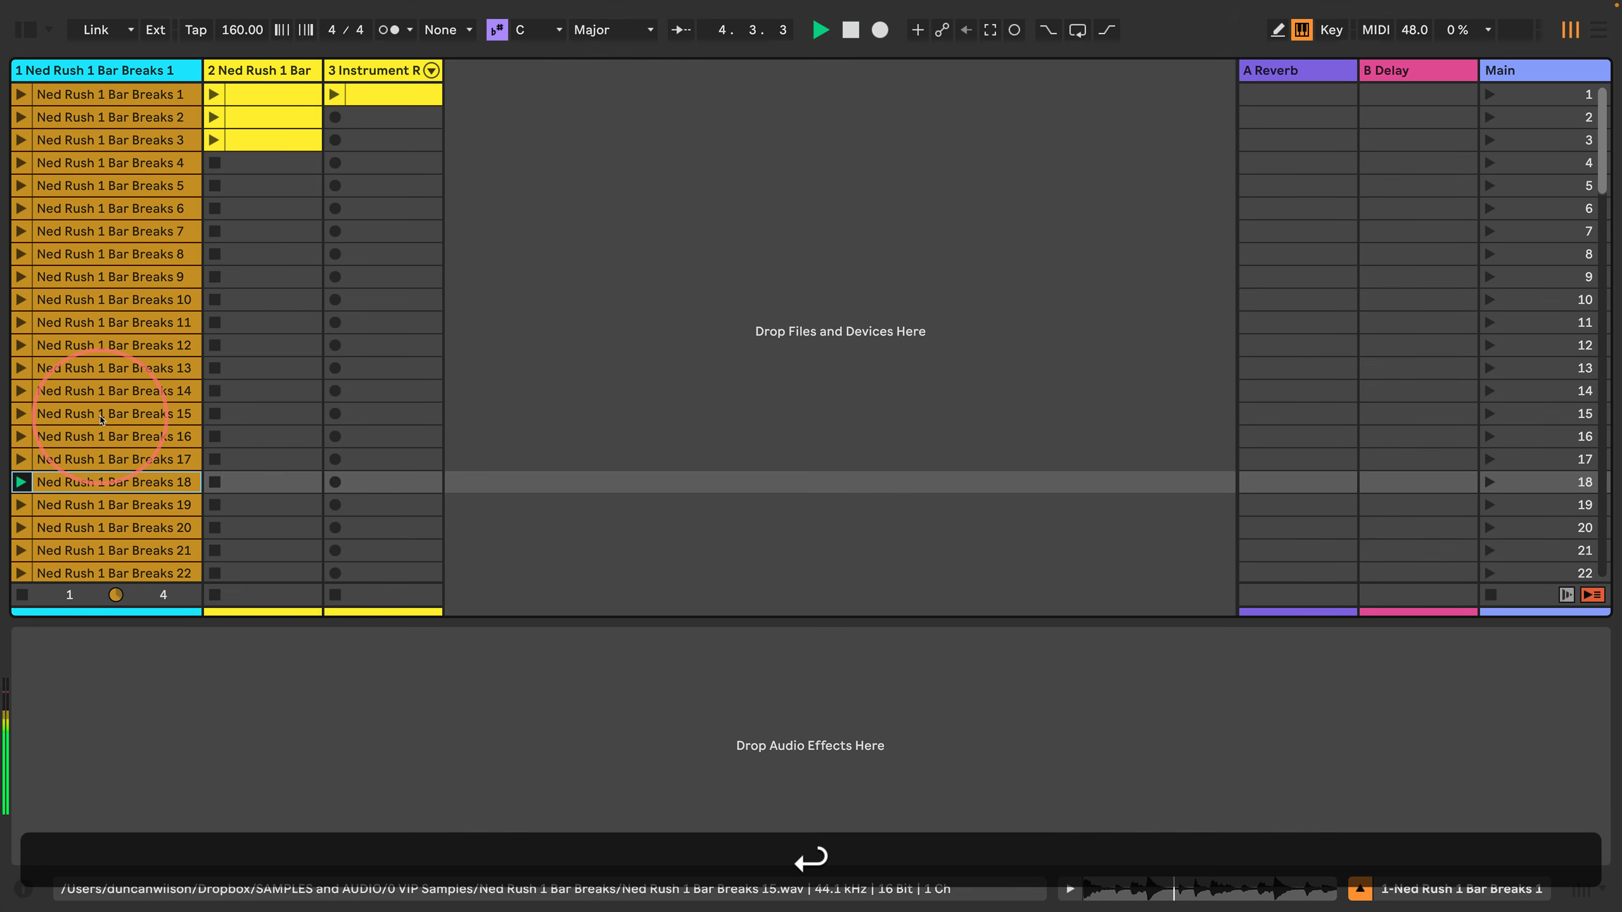
key("Down")
key("Return")
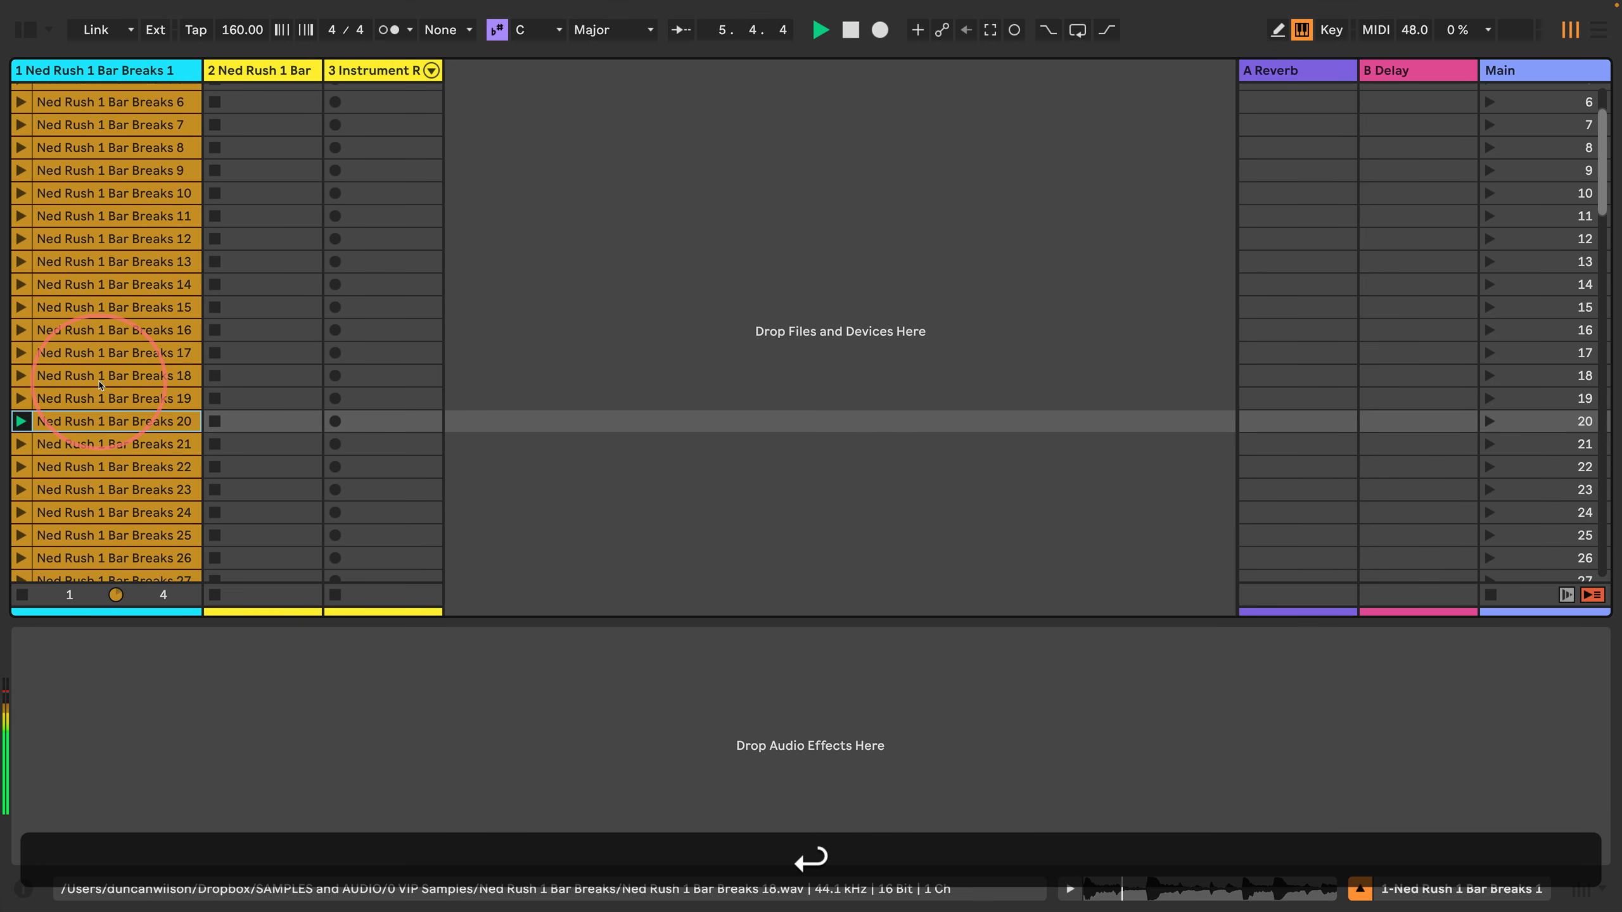
key("space")
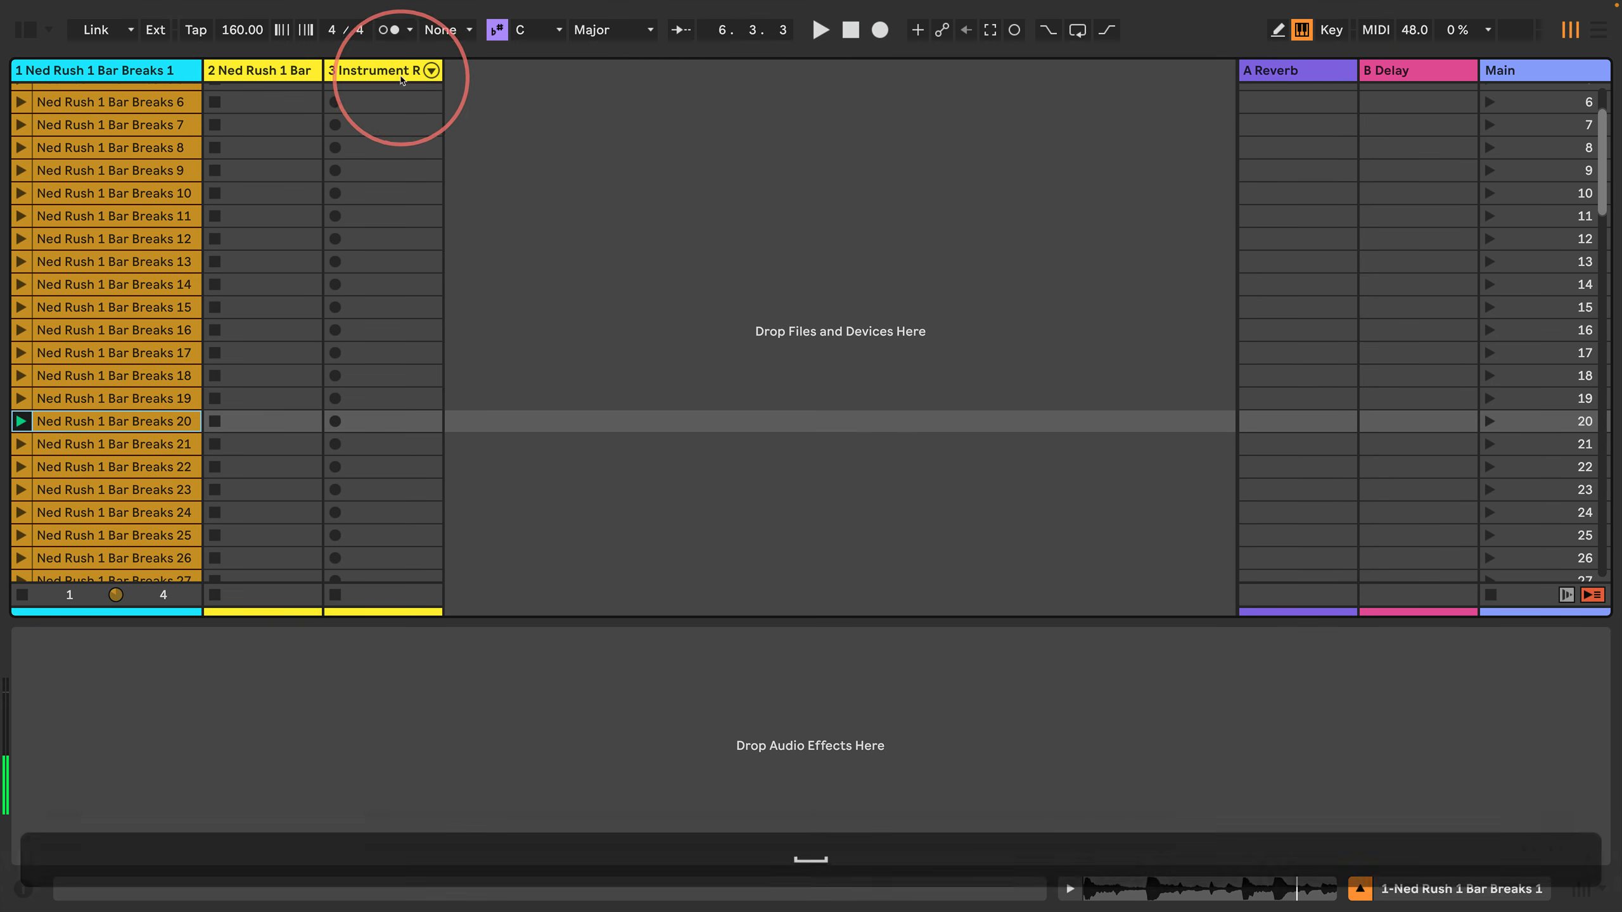
Step: Load Ned Rush 1 Bar Breaks 20 into the fifth rack chain's Simpler, sliced by Beat at a 1/8 division, and duplicate that chain
double_click(397, 72)
left_click_drag(90, 423, 562, 747)
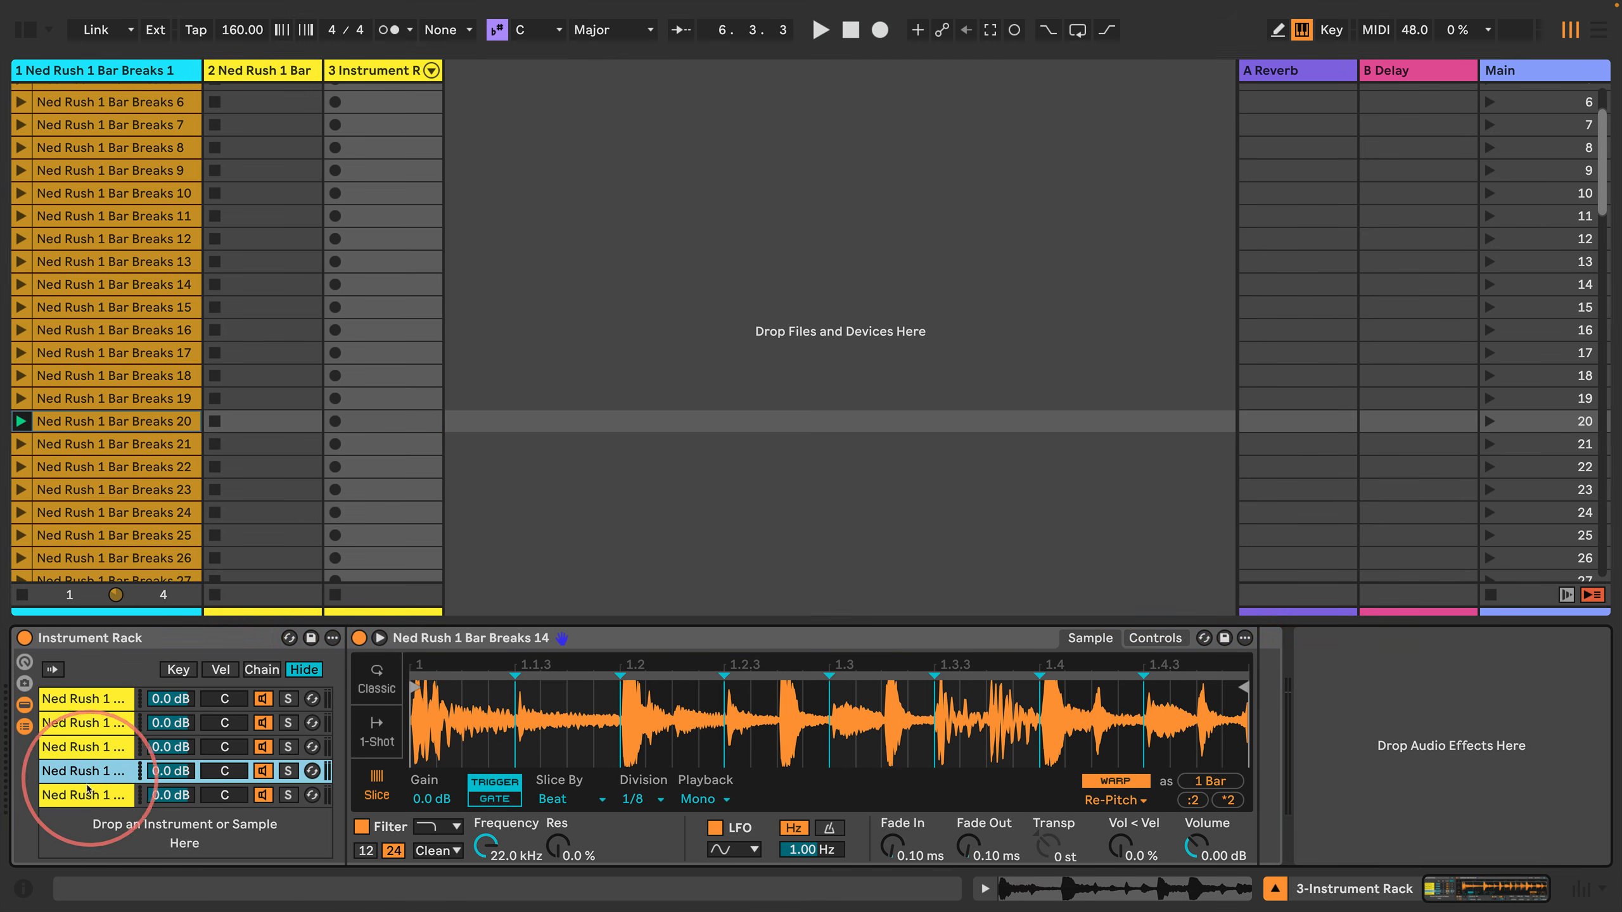
left_click(571, 799)
left_click(582, 839)
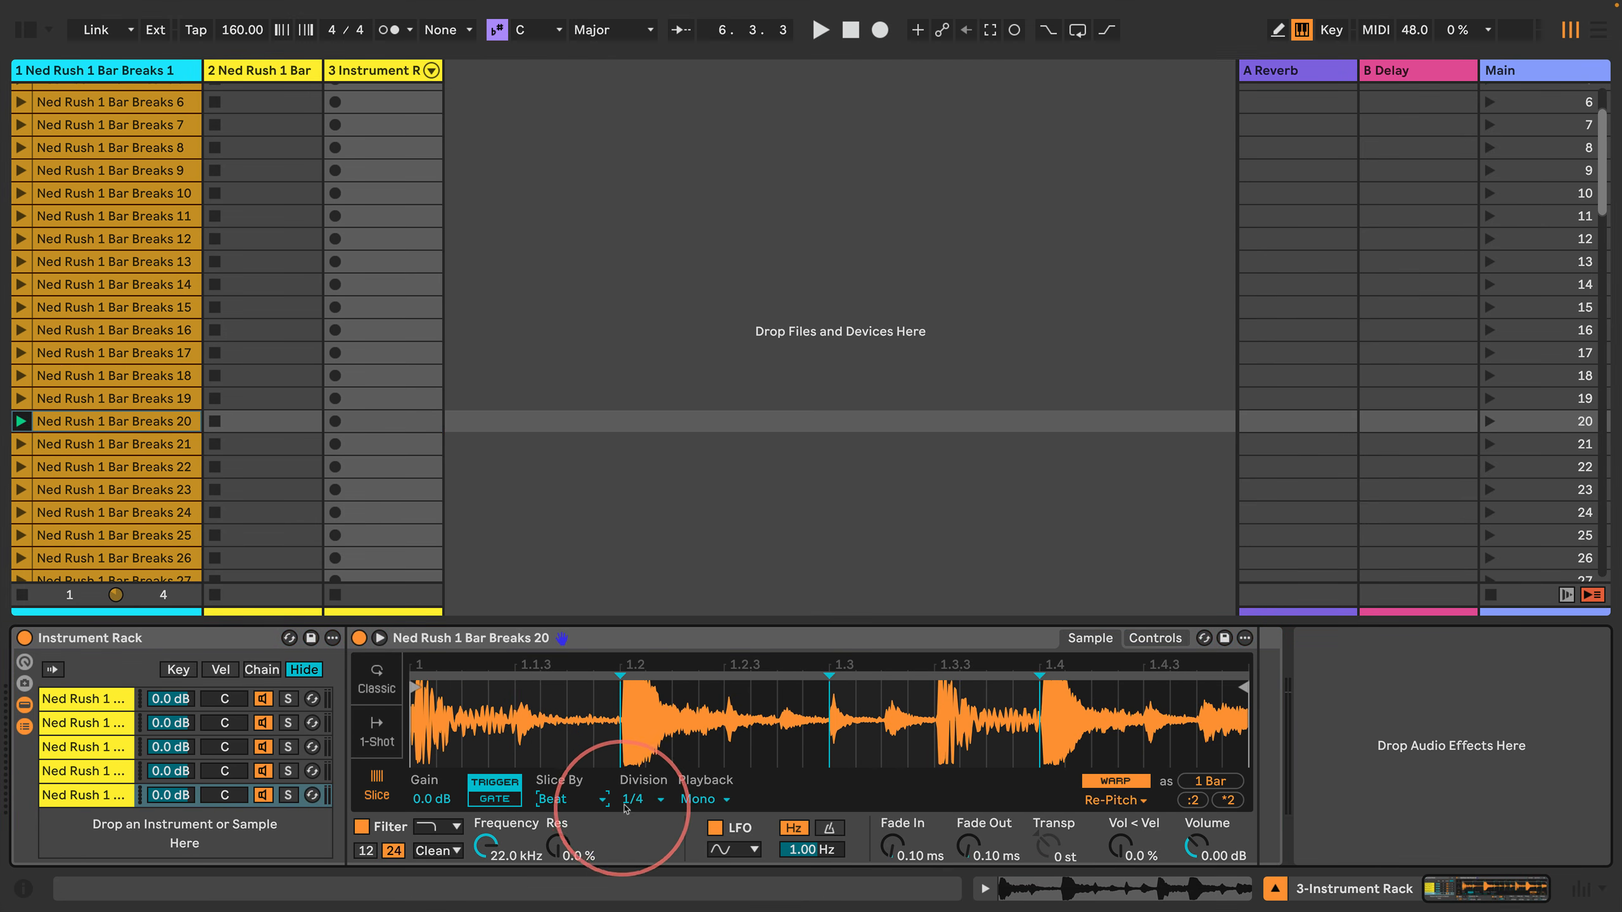
left_click(639, 799)
left_click(643, 631)
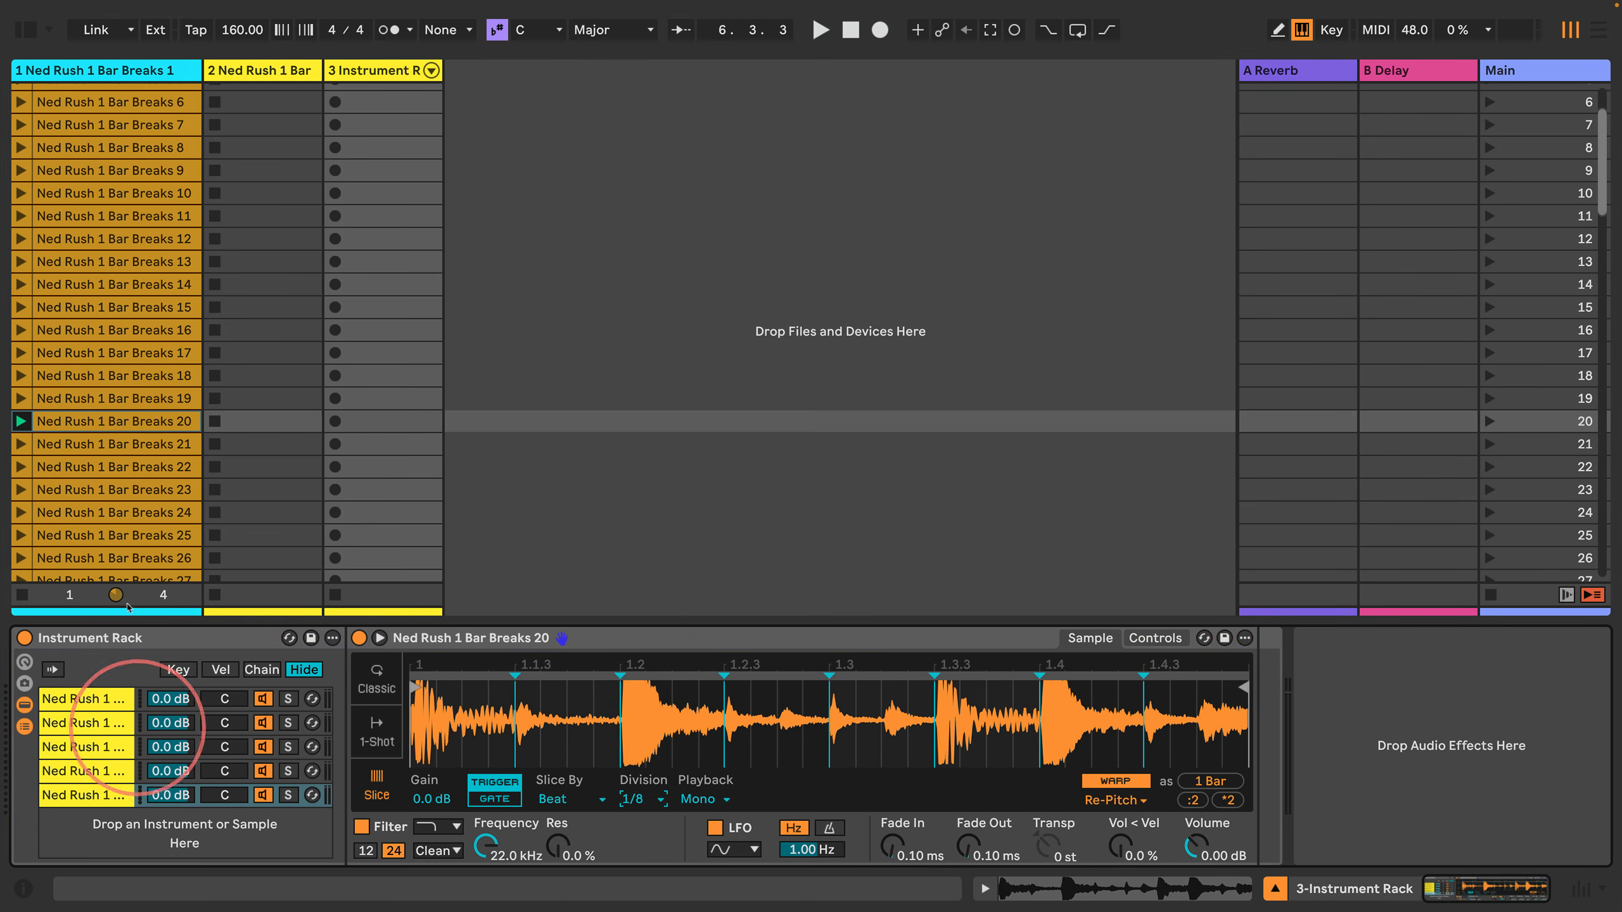
key("super+d")
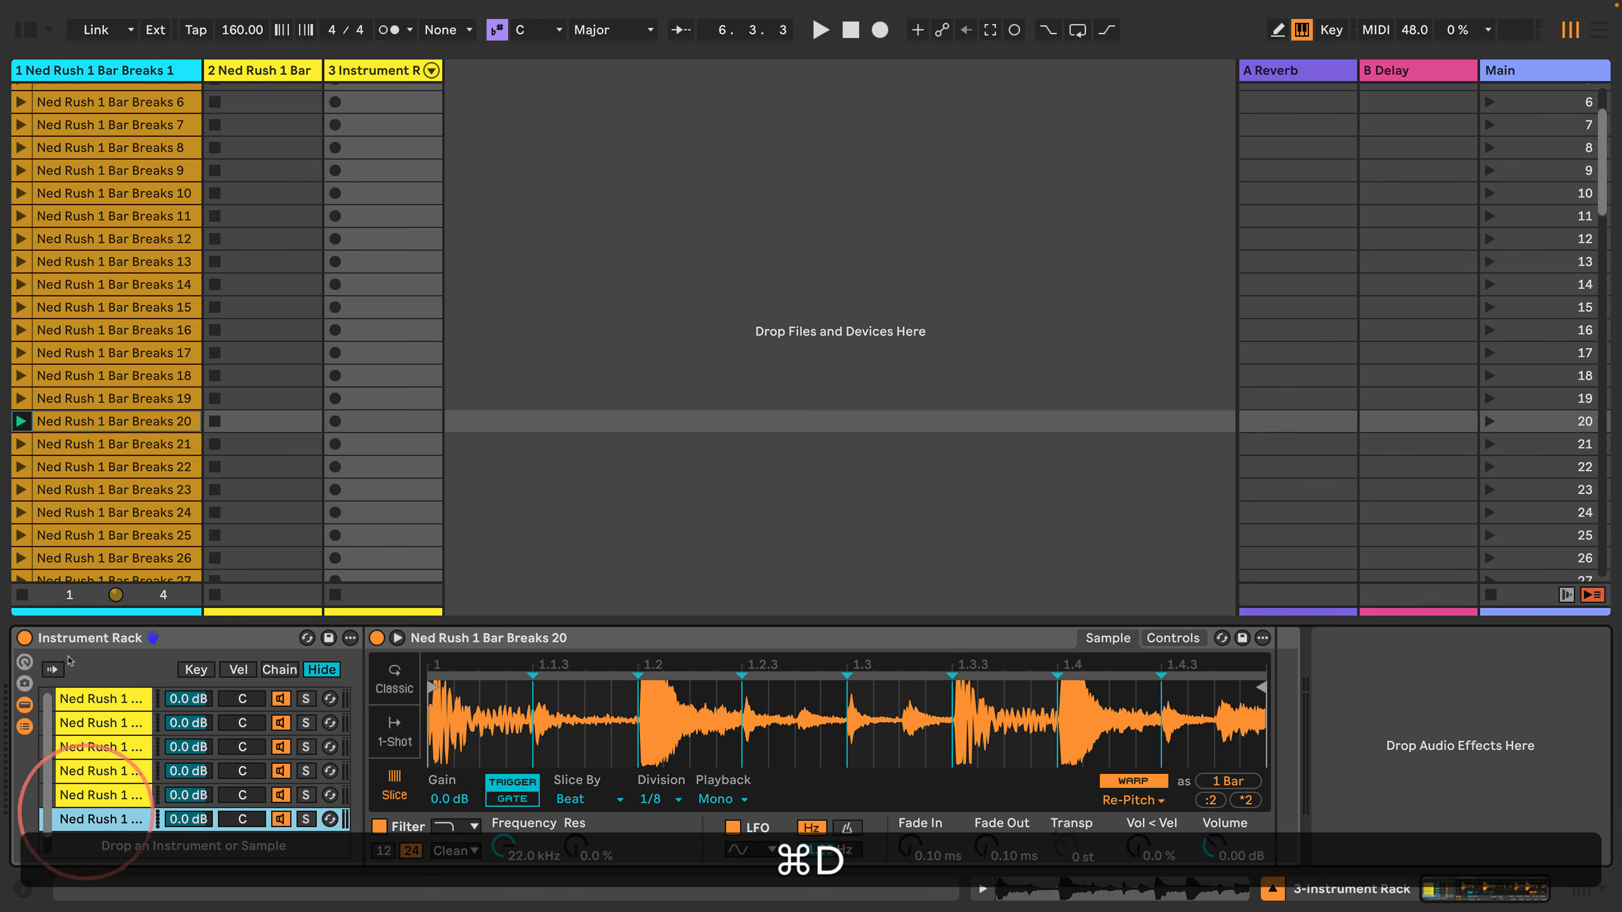
Step: Audition the first track's clips from Ned Rush 1 Bar Breaks 21 through 36, and stop playback
left_click(104, 444)
key("Return")
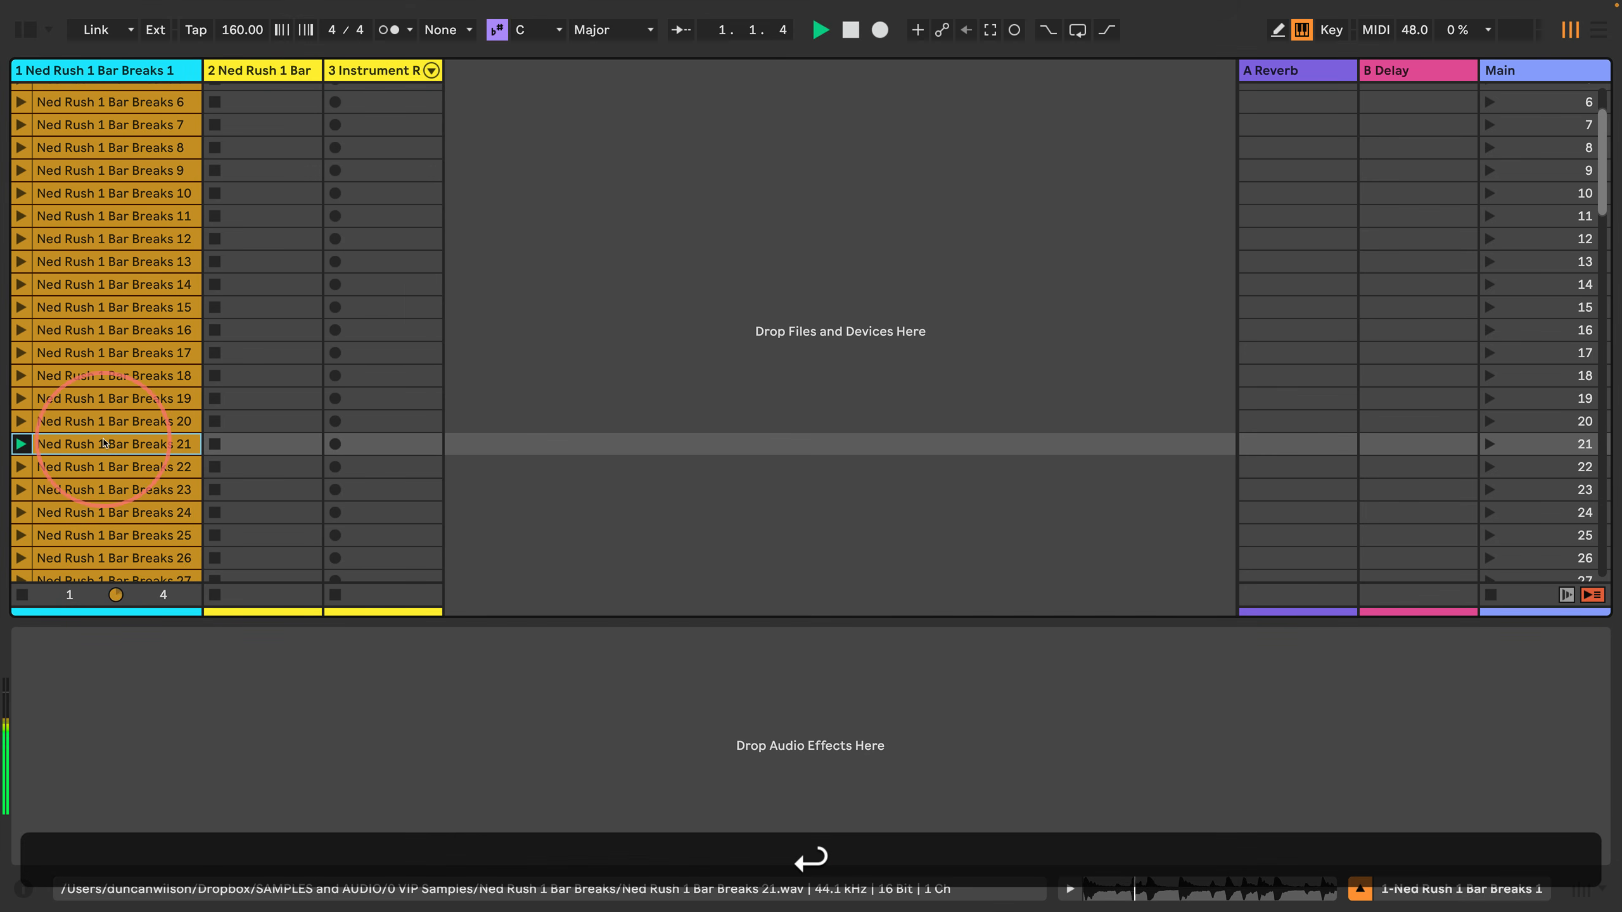
key("Down")
key("Down")
key("Return")
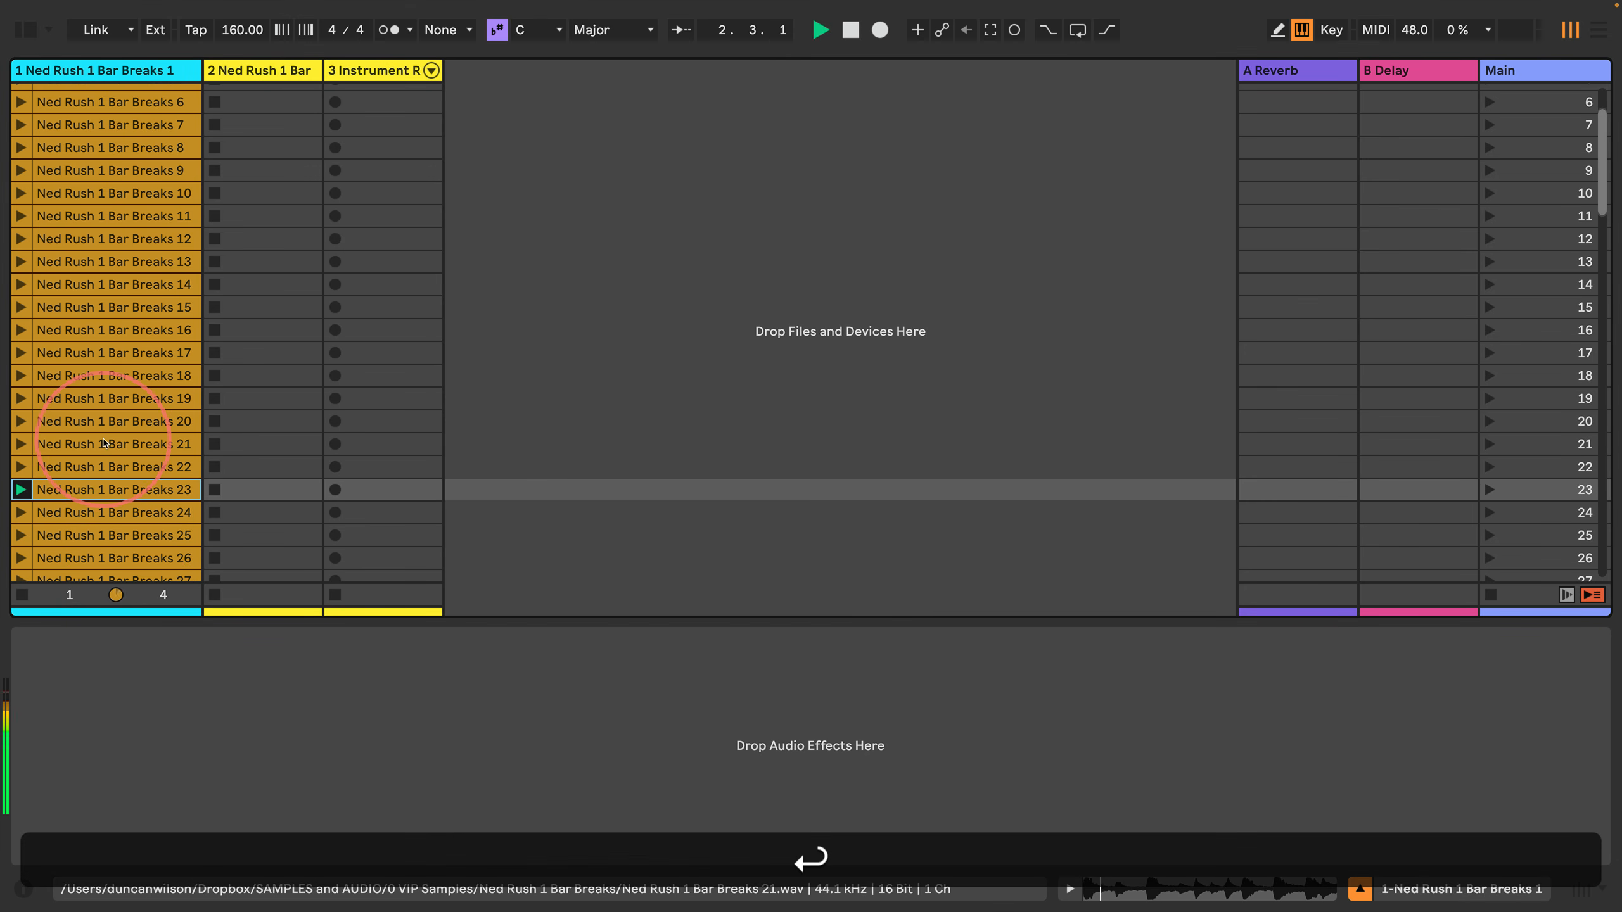
key("Down")
key("Return")
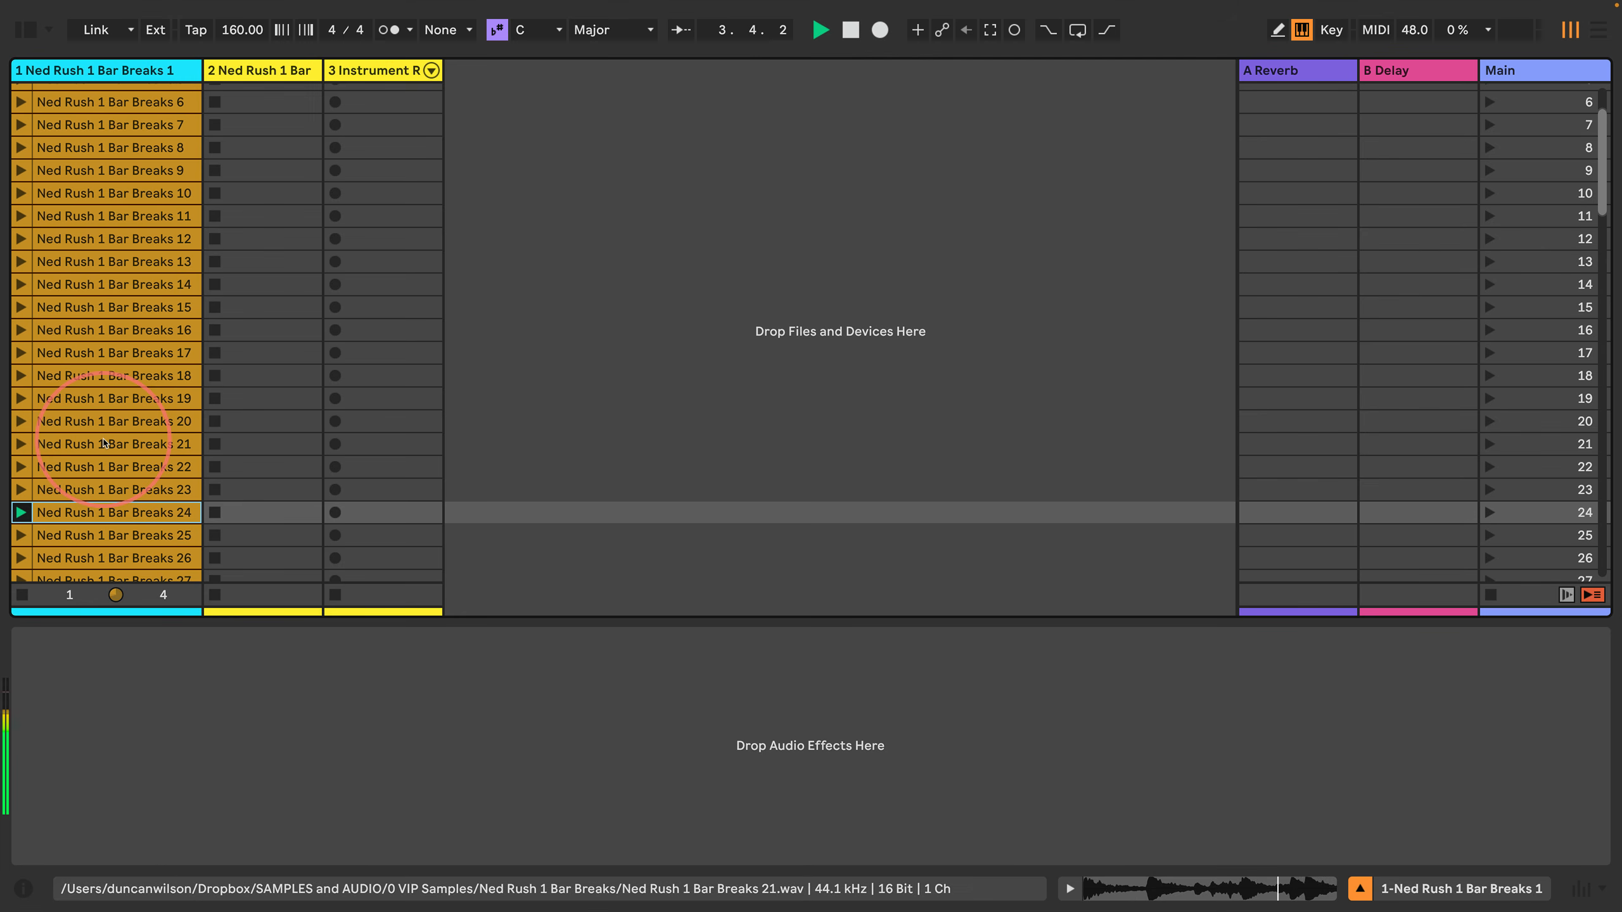
key("Down")
key("Down")
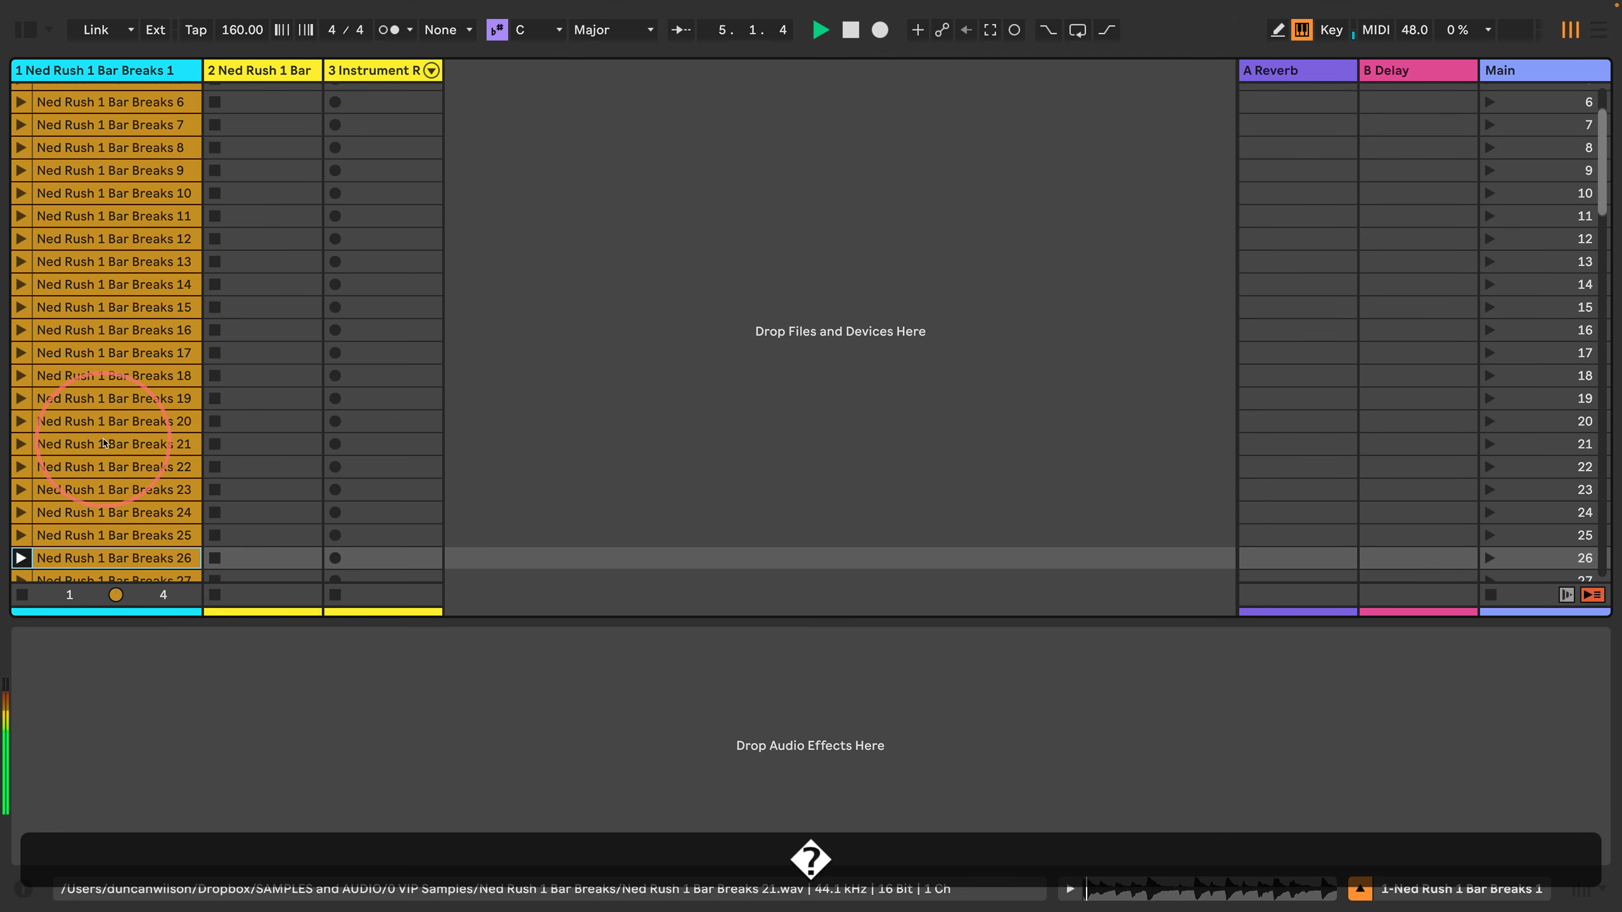
key("Down")
key("Return")
scroll(94, 430, "down", 3)
key("Down")
key("Return")
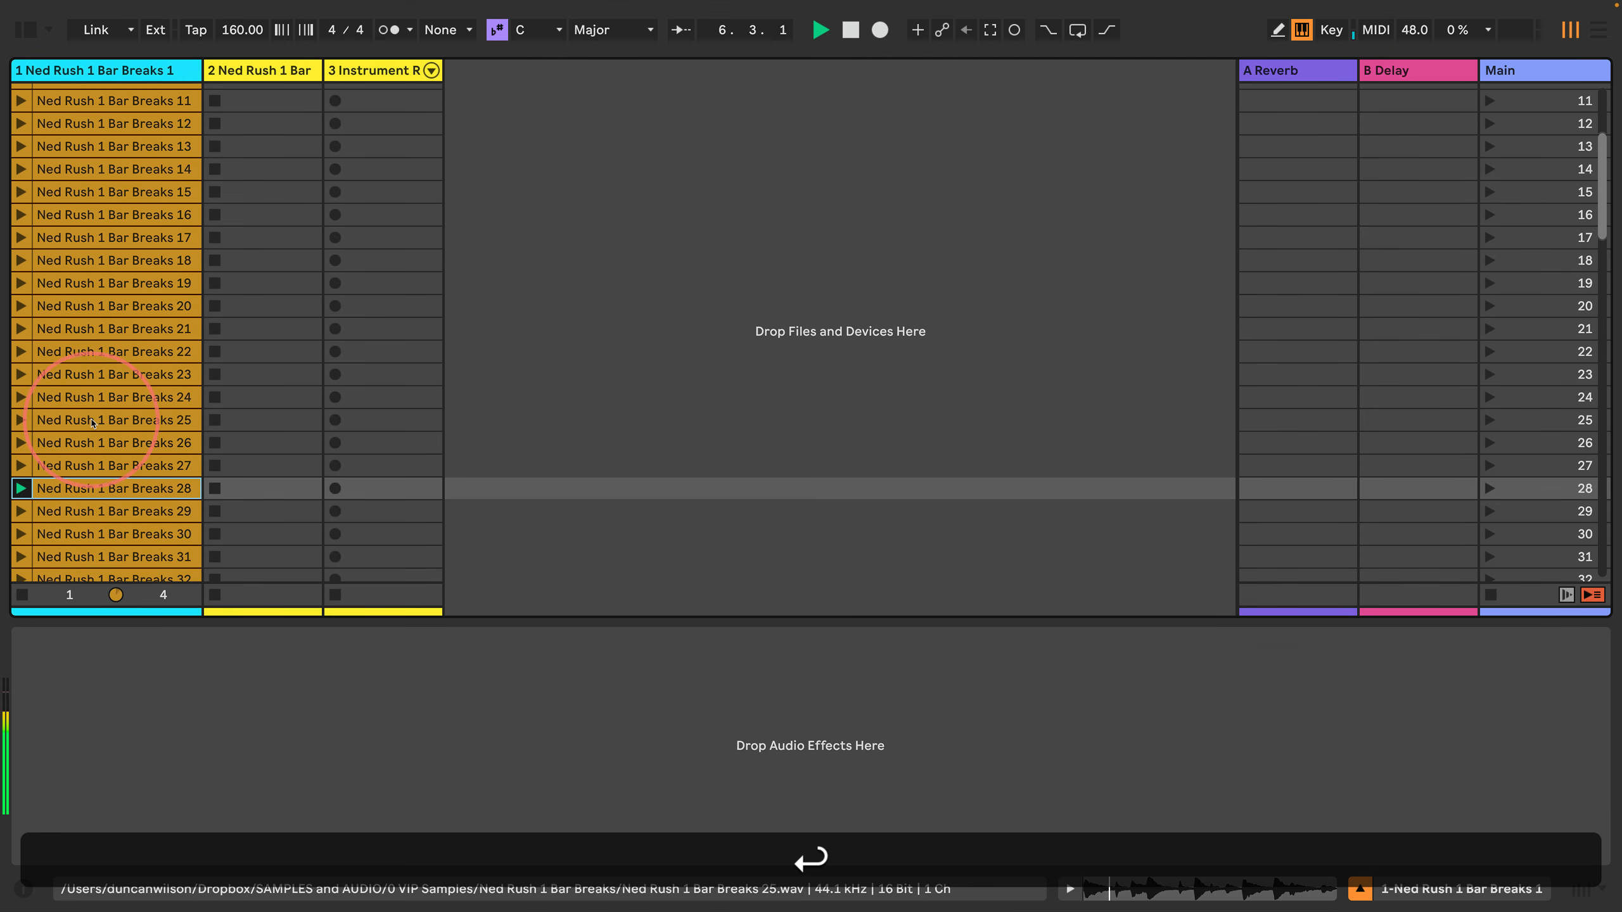
scroll(92, 424, "down", 3)
key("Down")
key("Return")
key("Down")
key("Return")
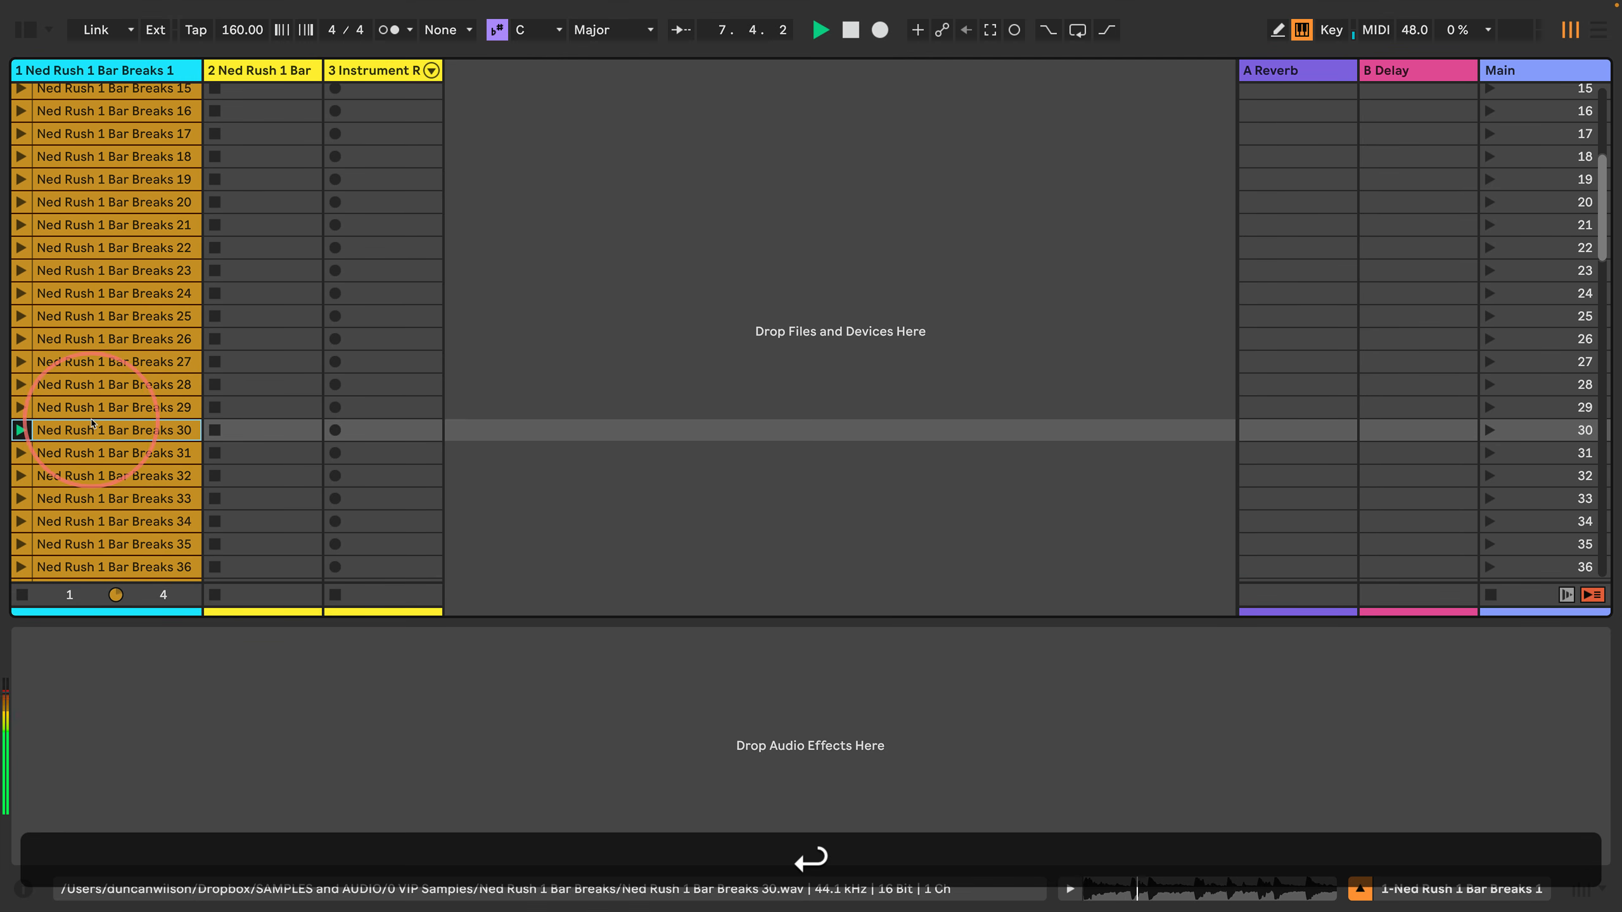
key("Down")
key("Down")
key("Return")
scroll(91, 422, "down", 5)
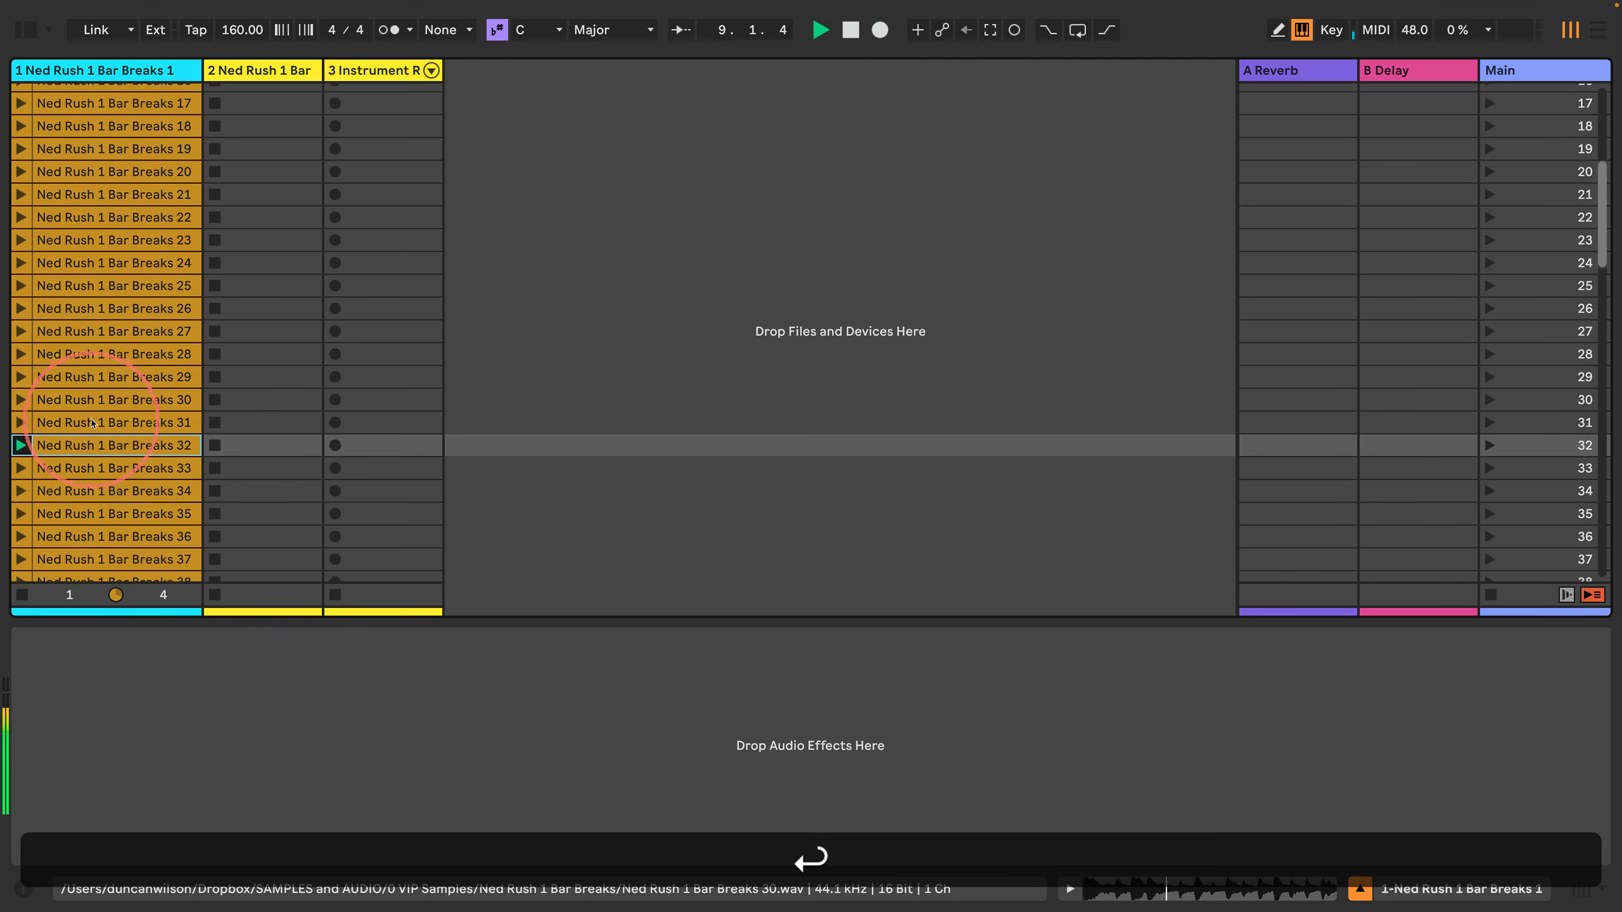
key("Down")
key("Return")
key("Down")
key("Return")
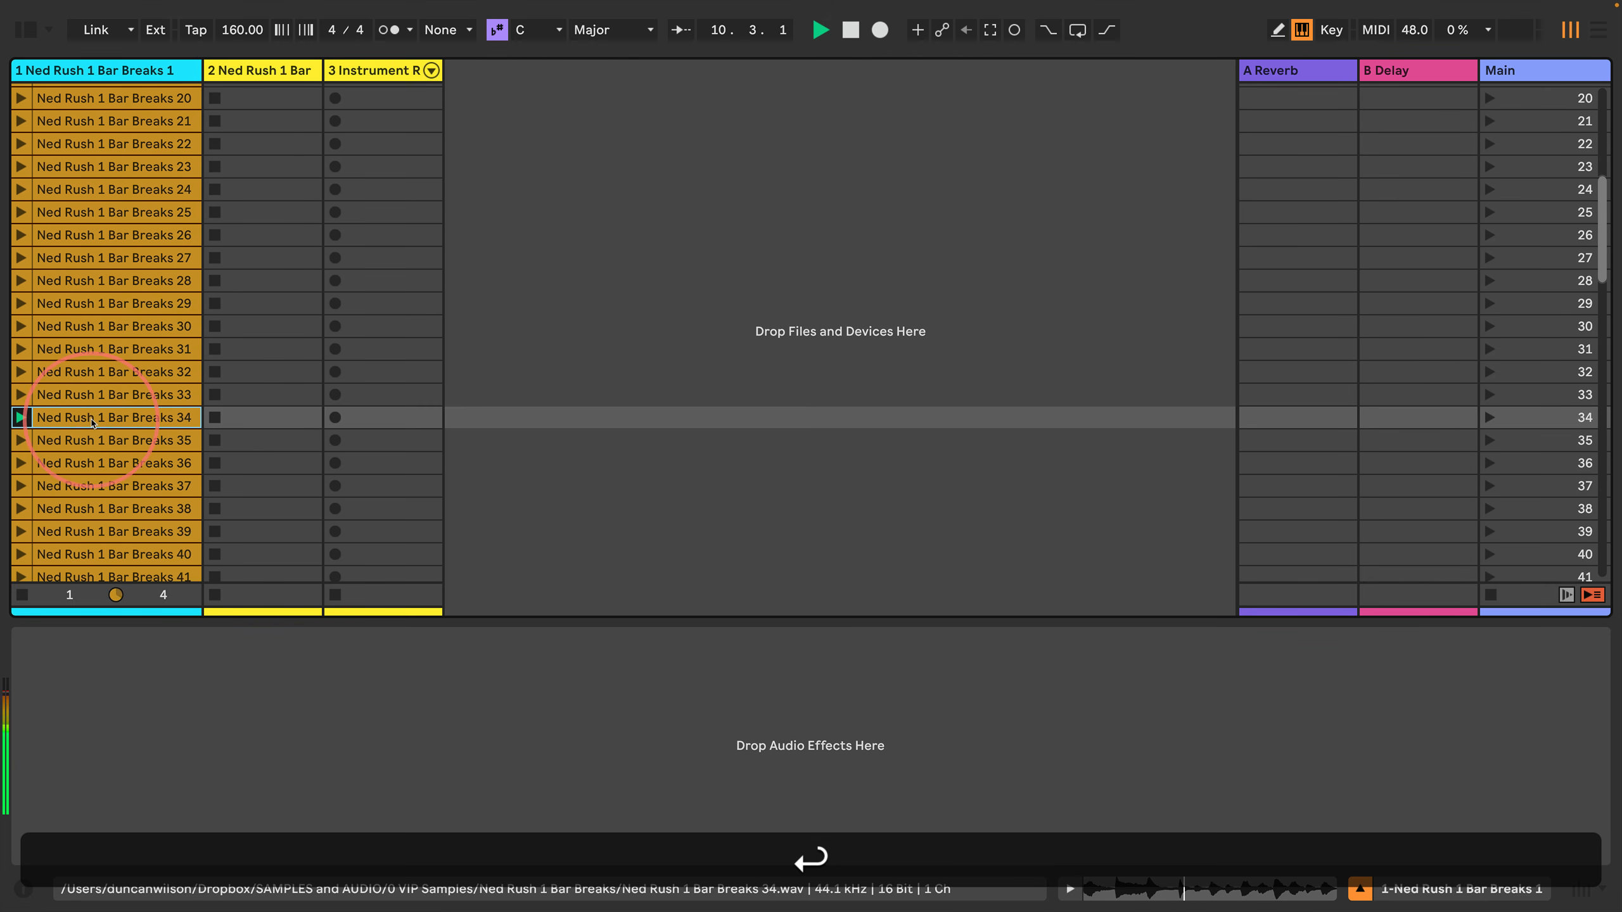
key("Down")
key("Return")
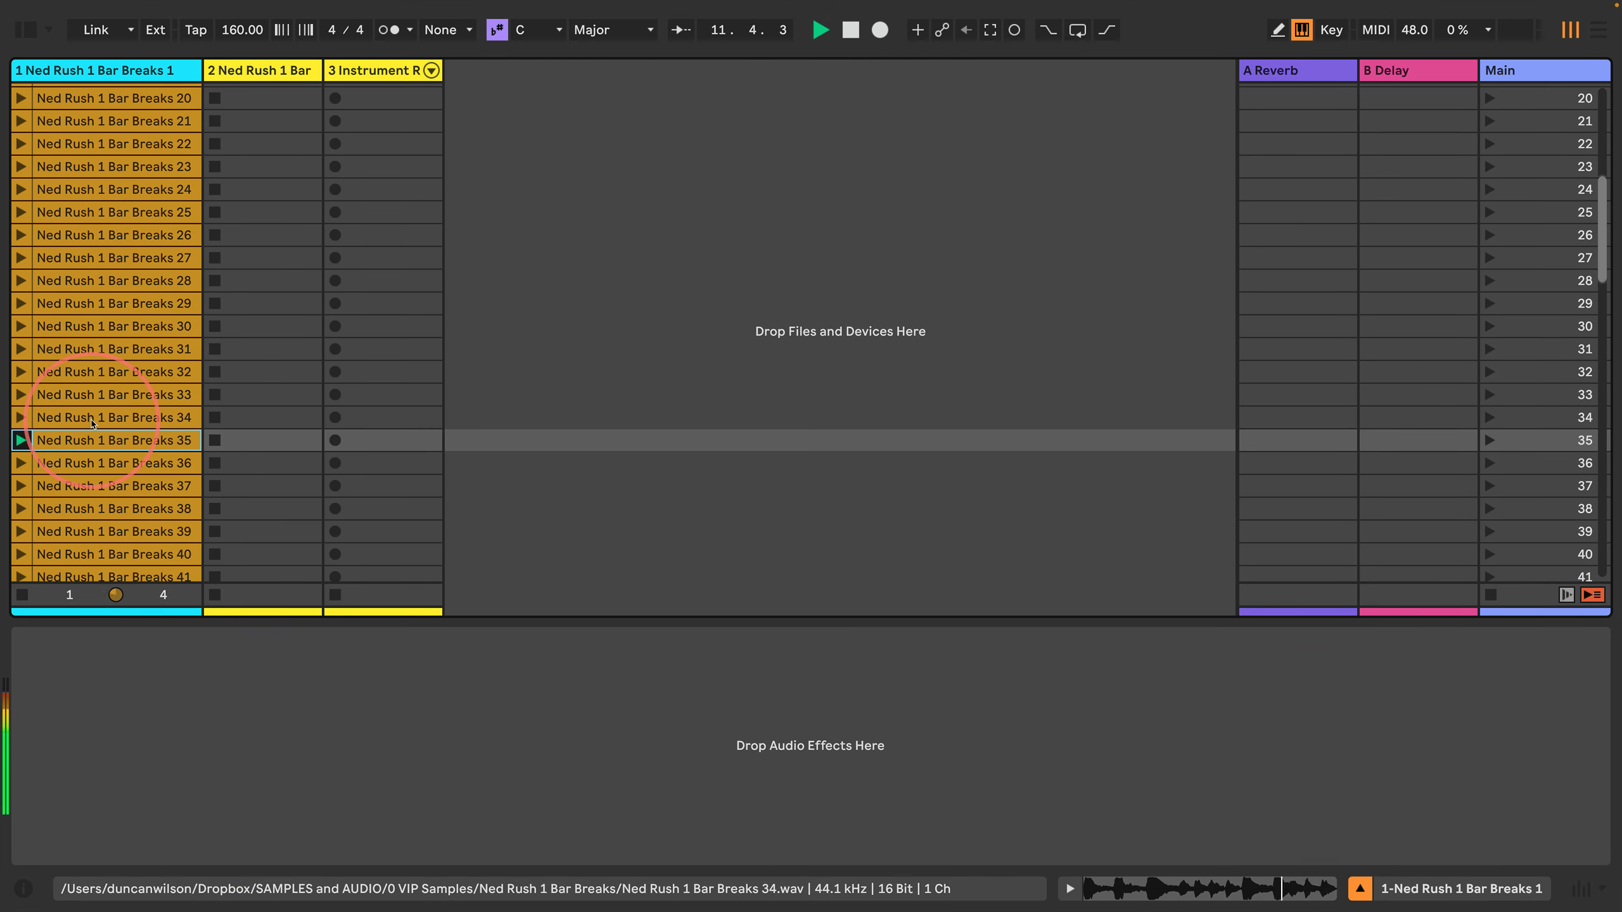
key("Down")
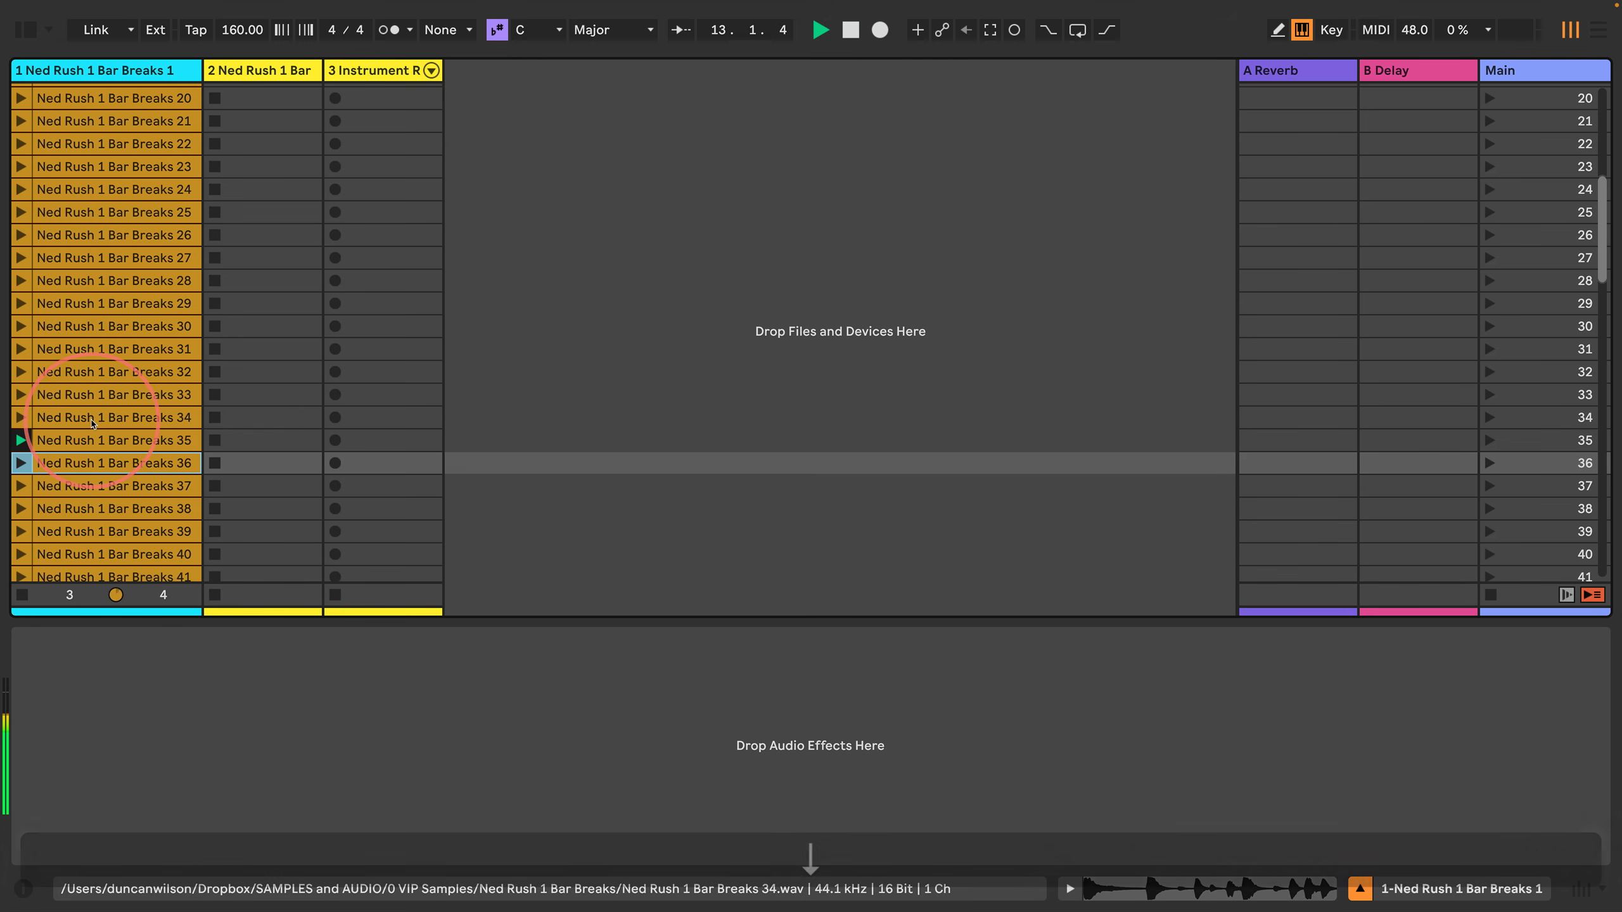
key("Return")
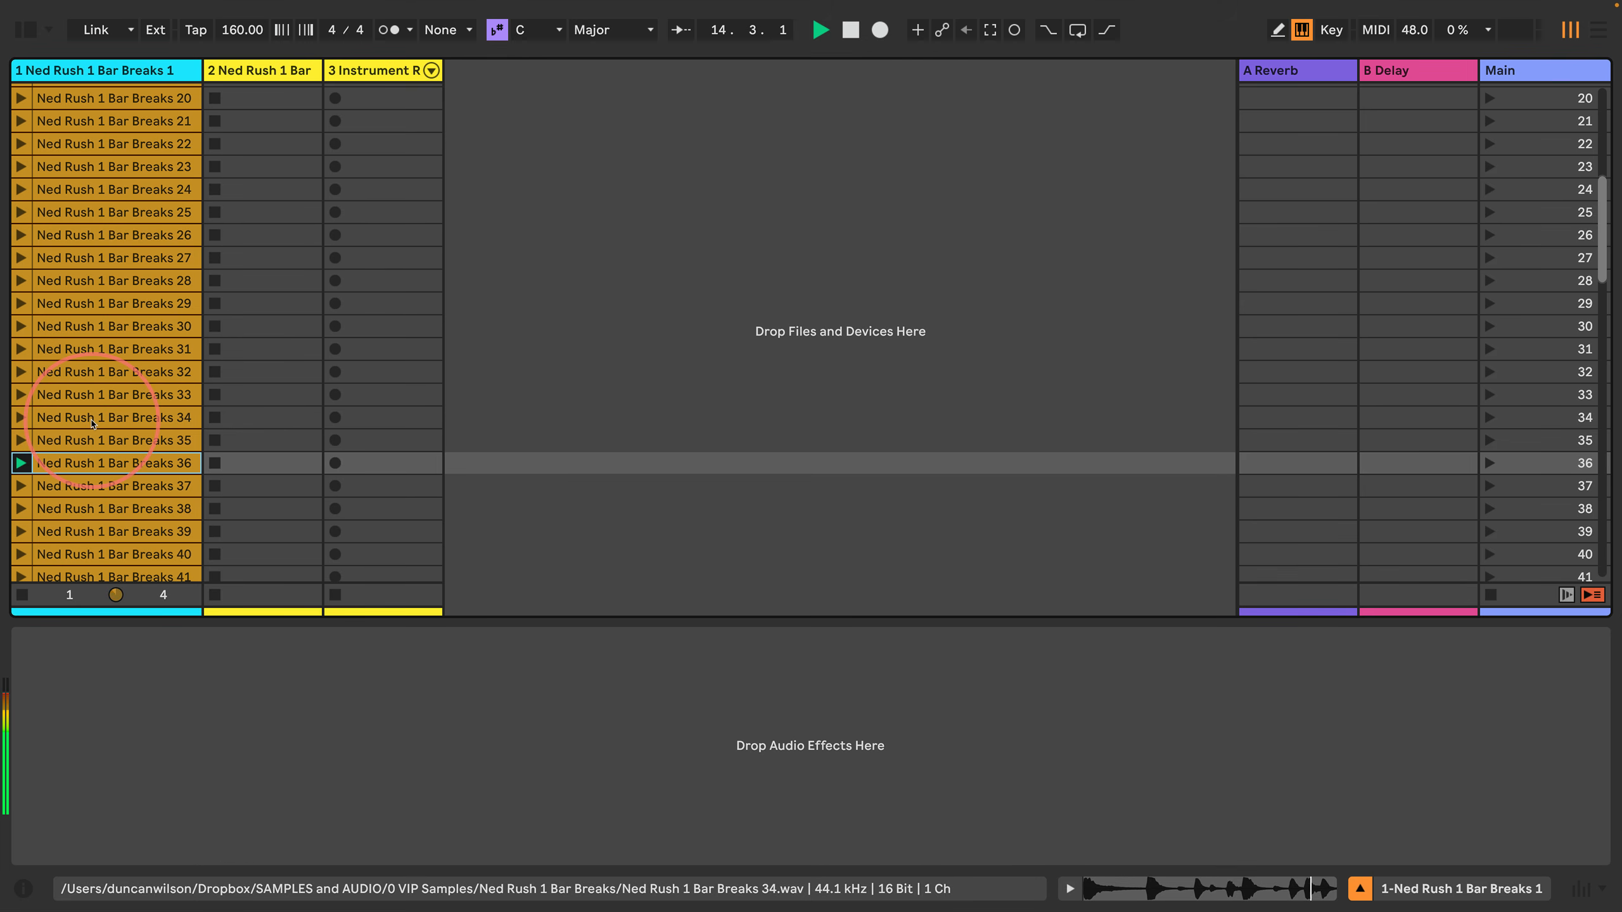
Step: Replace the sixth rack chain's Simpler sample with Ned Rush 1 Bar Breaks 36 and slice it by Beat at a 1/8 division
left_click(373, 72)
left_click(103, 463)
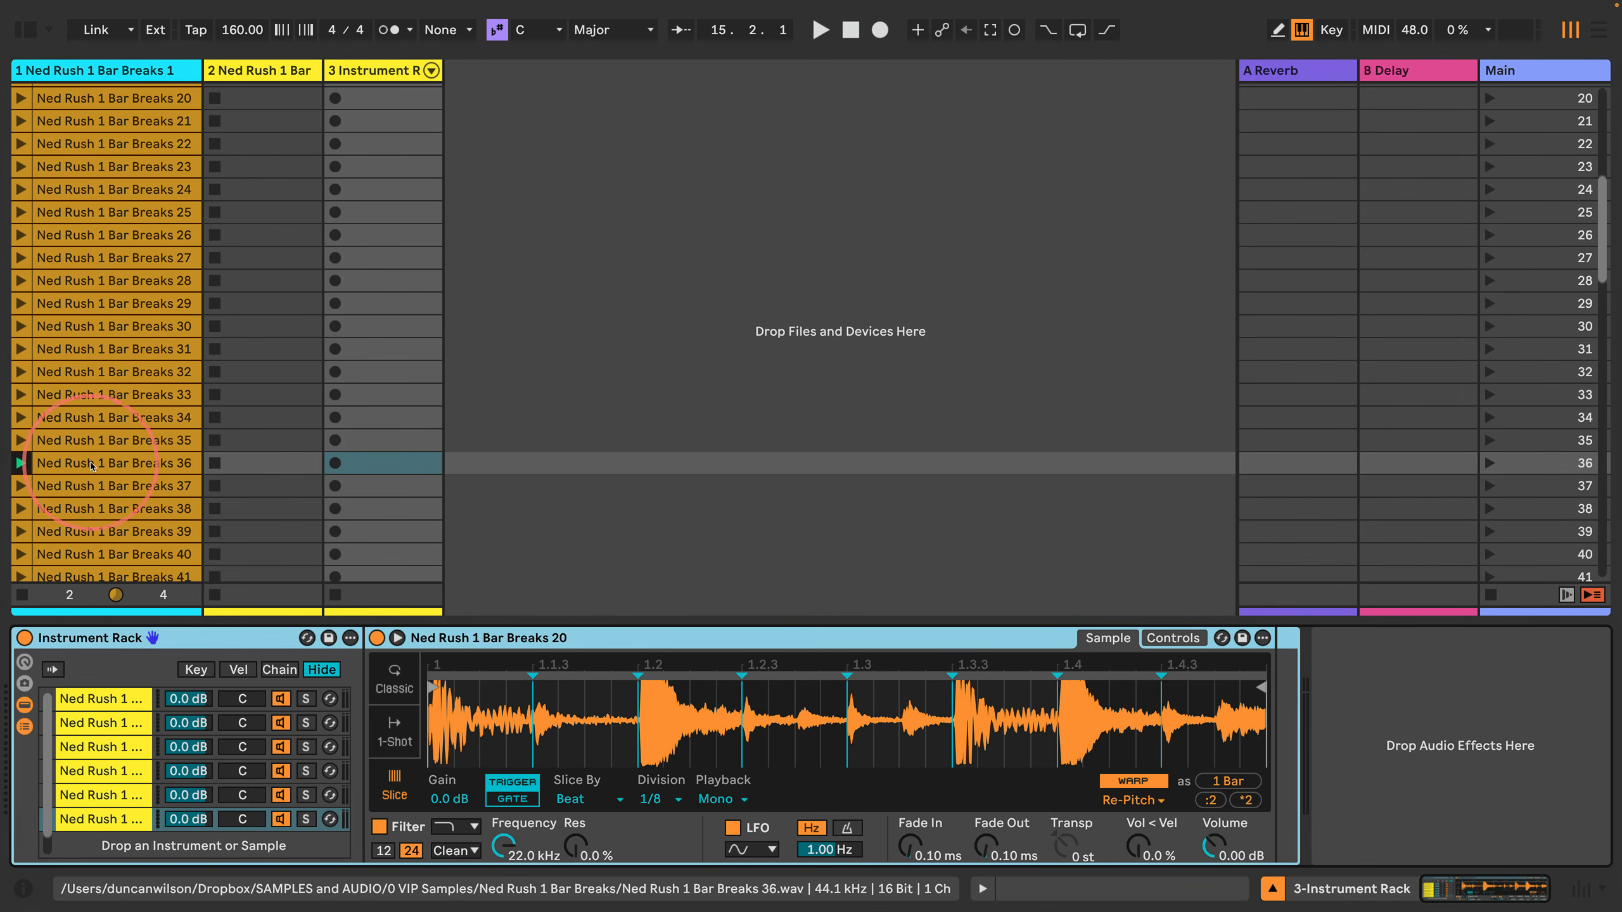
left_click(600, 755)
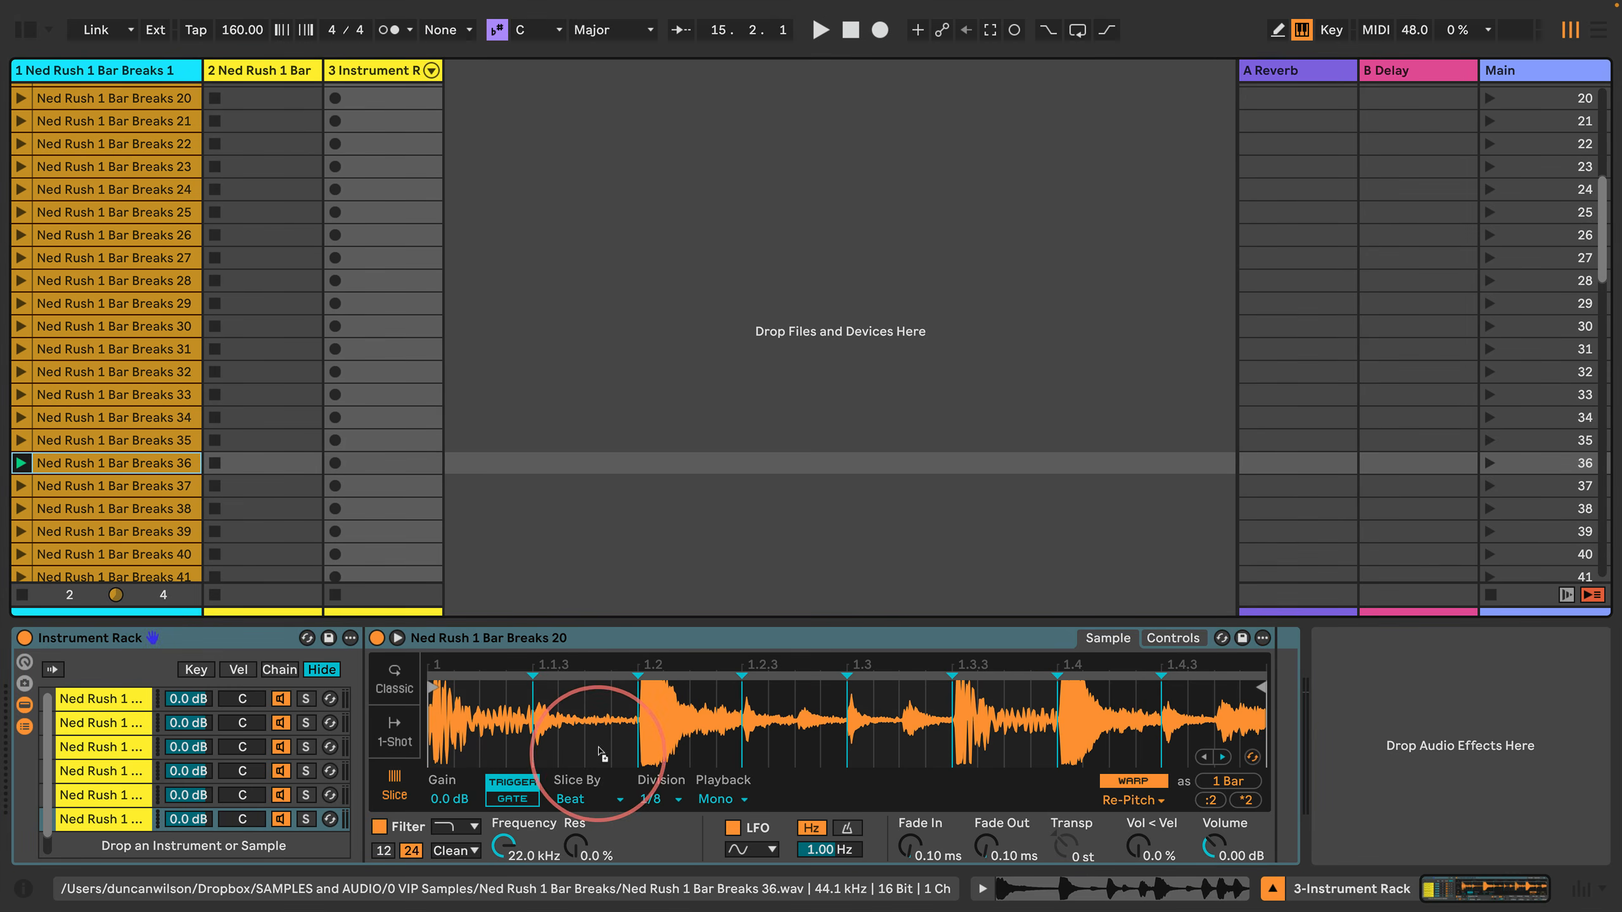
left_click(588, 799)
left_click(590, 840)
left_click(658, 799)
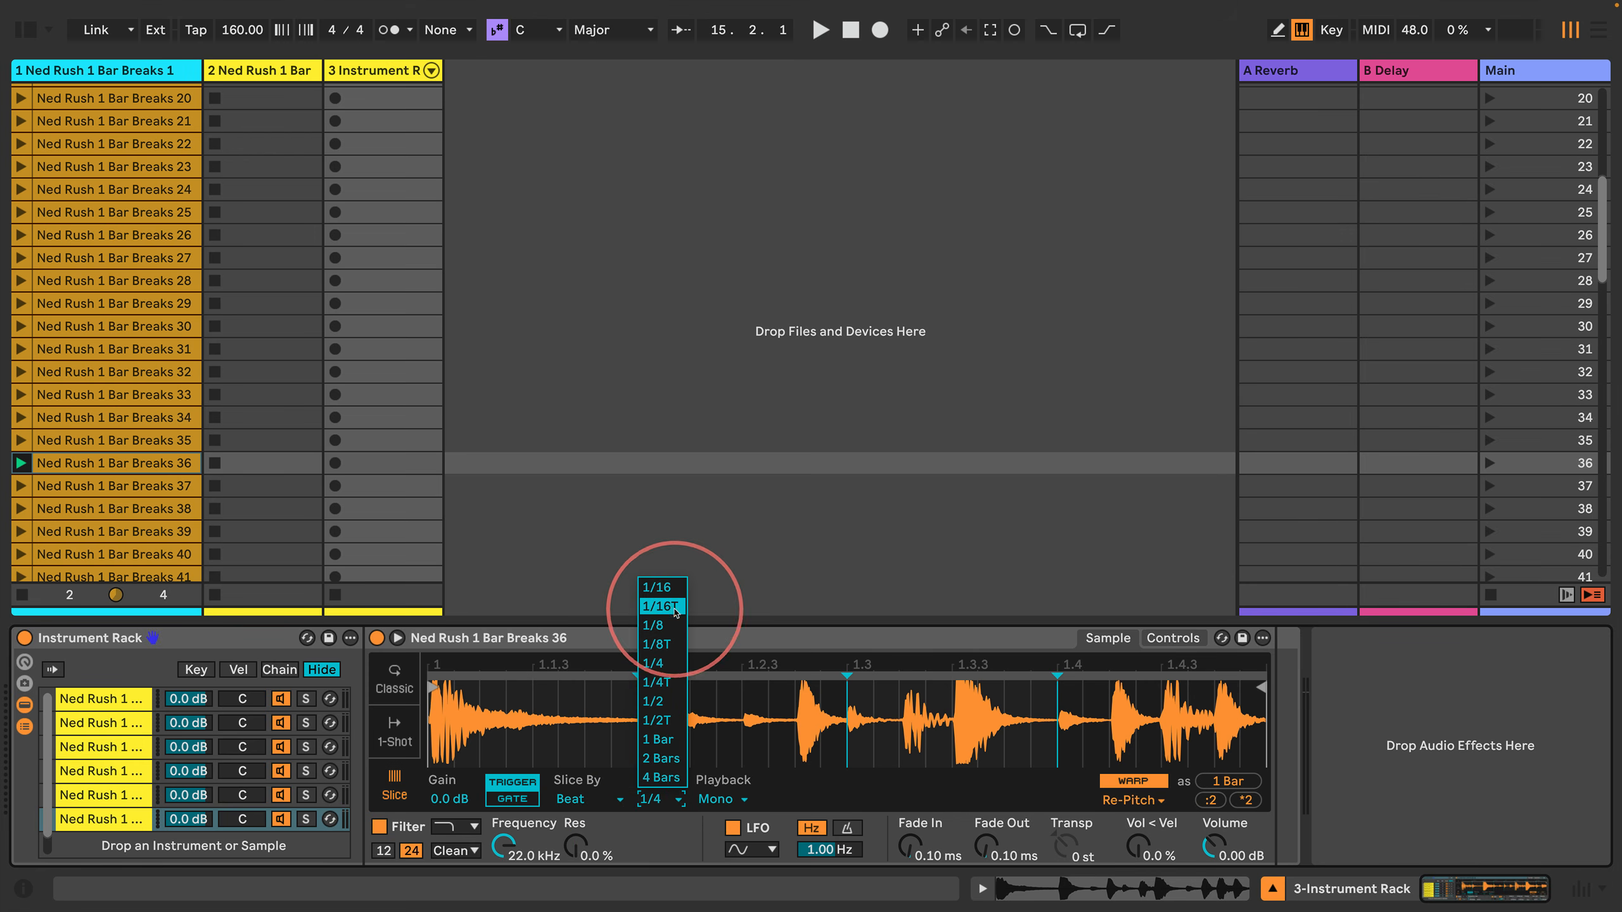
left_click(668, 623)
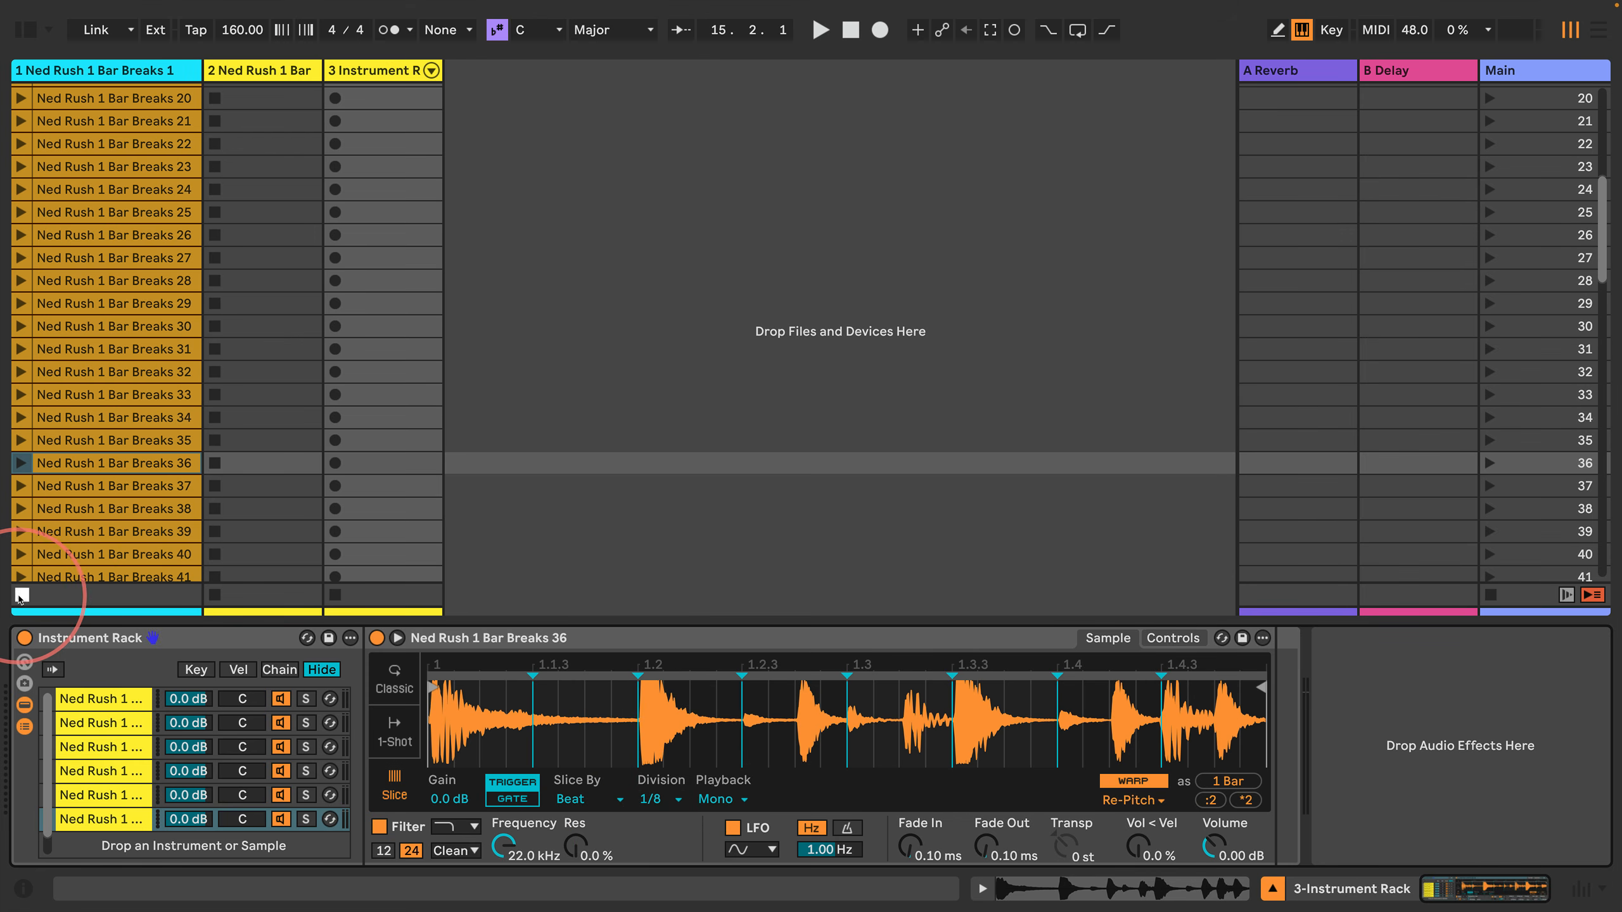
Step: Open the third track's first clip in an enlarged note editor alongside the Instrument Rack, and launch the clip
scroll(452, 329, "up", 10)
double_click(381, 96)
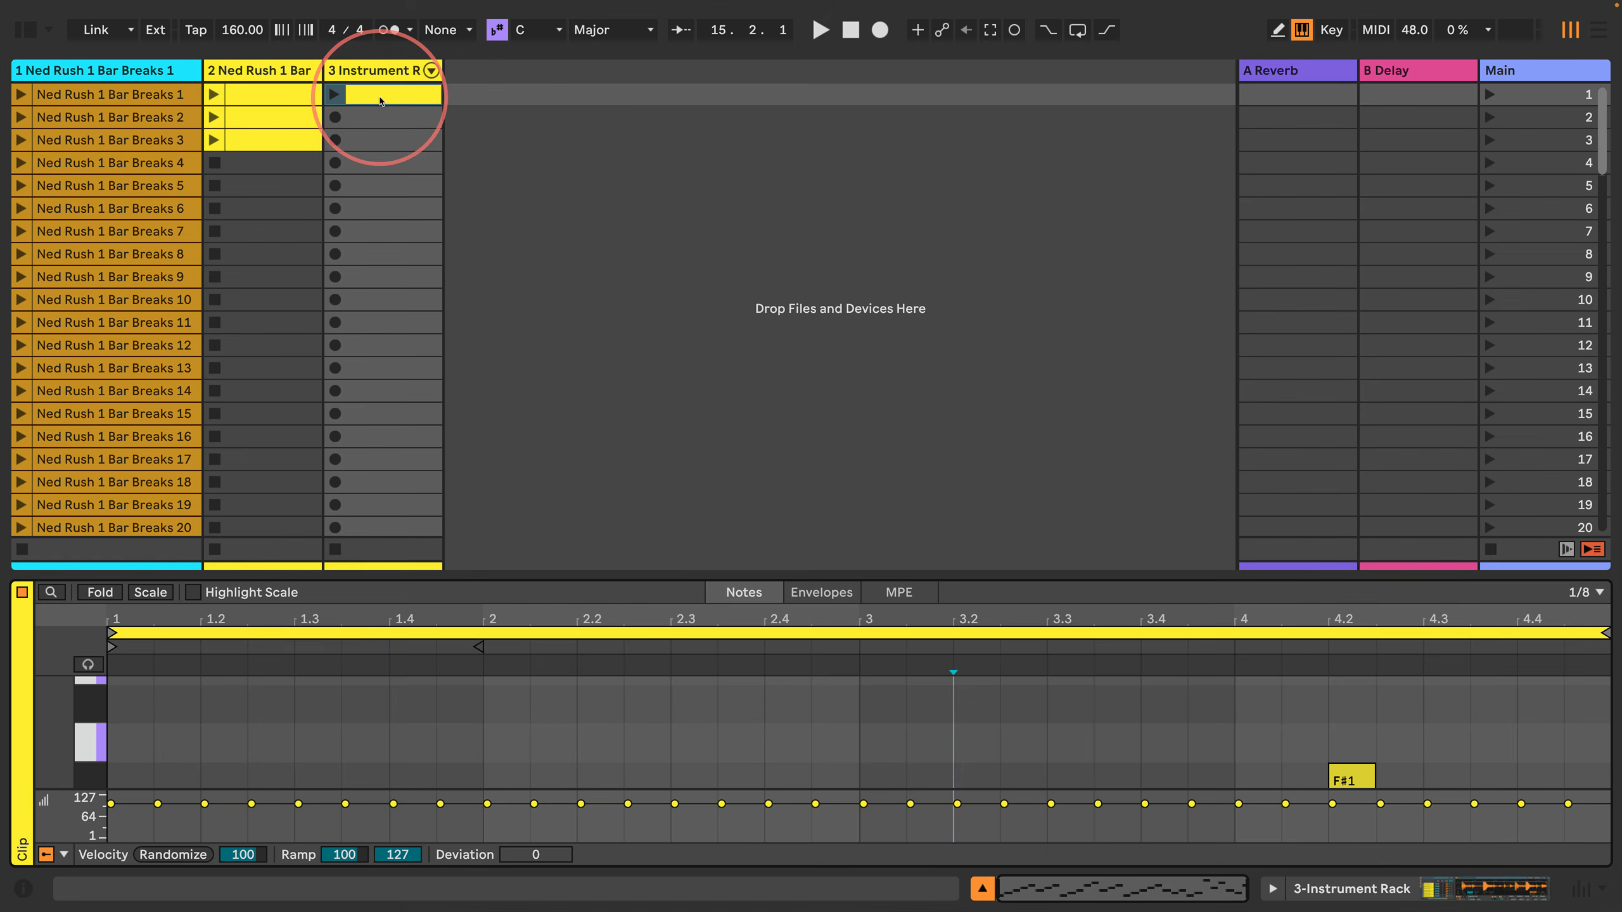
left_click(1273, 889)
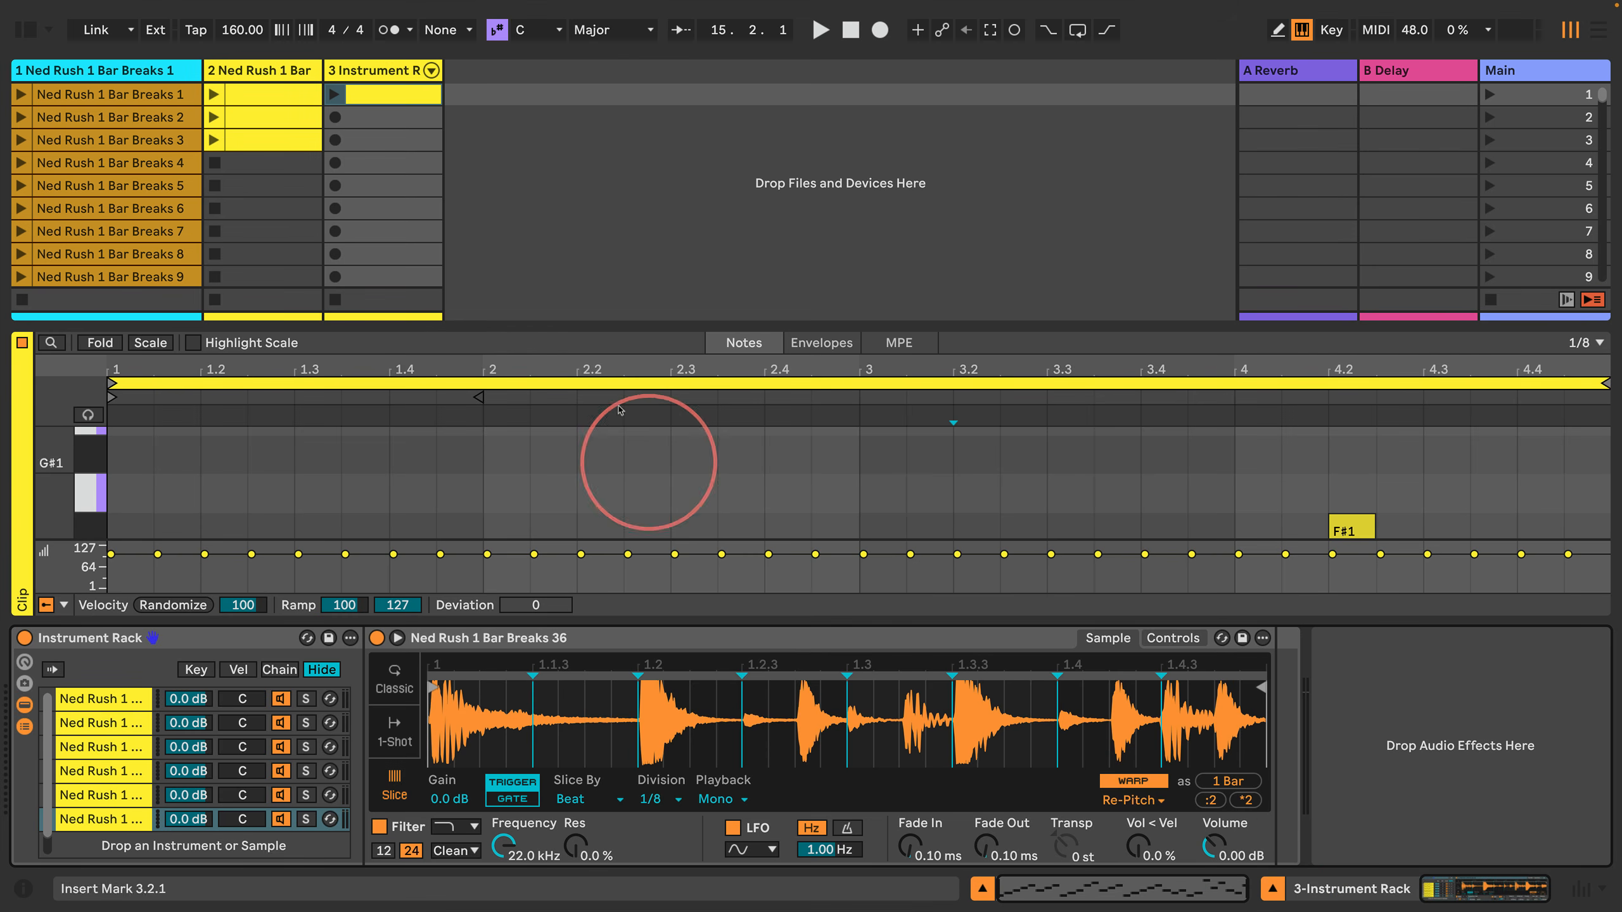
left_click_drag(650, 335, 611, 103)
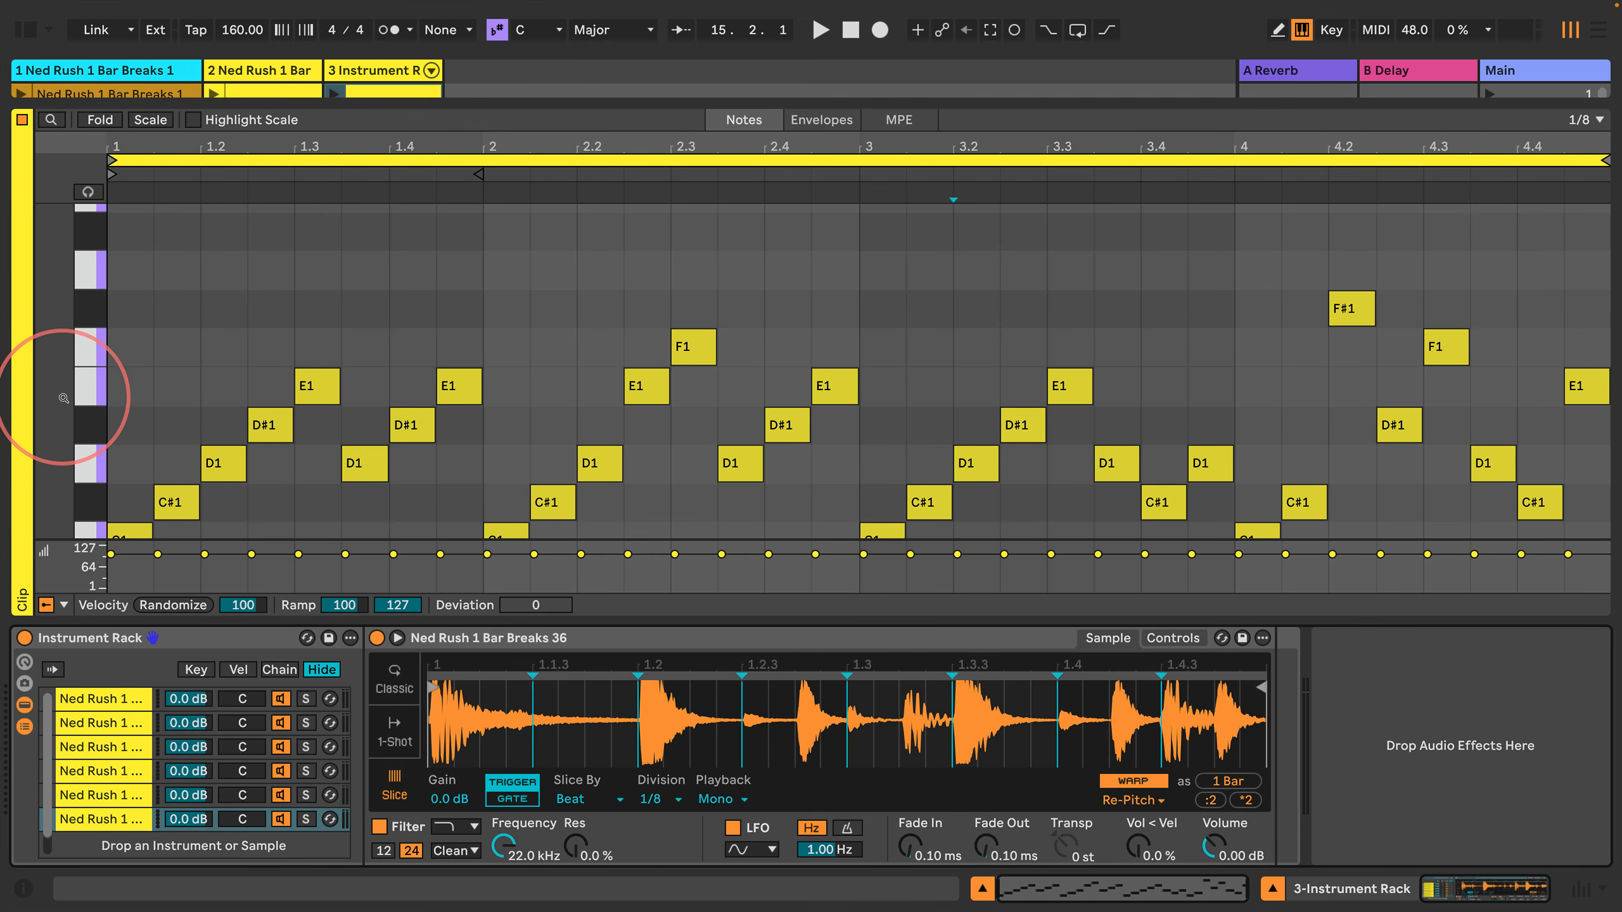
left_click_drag(61, 398, 89, 399)
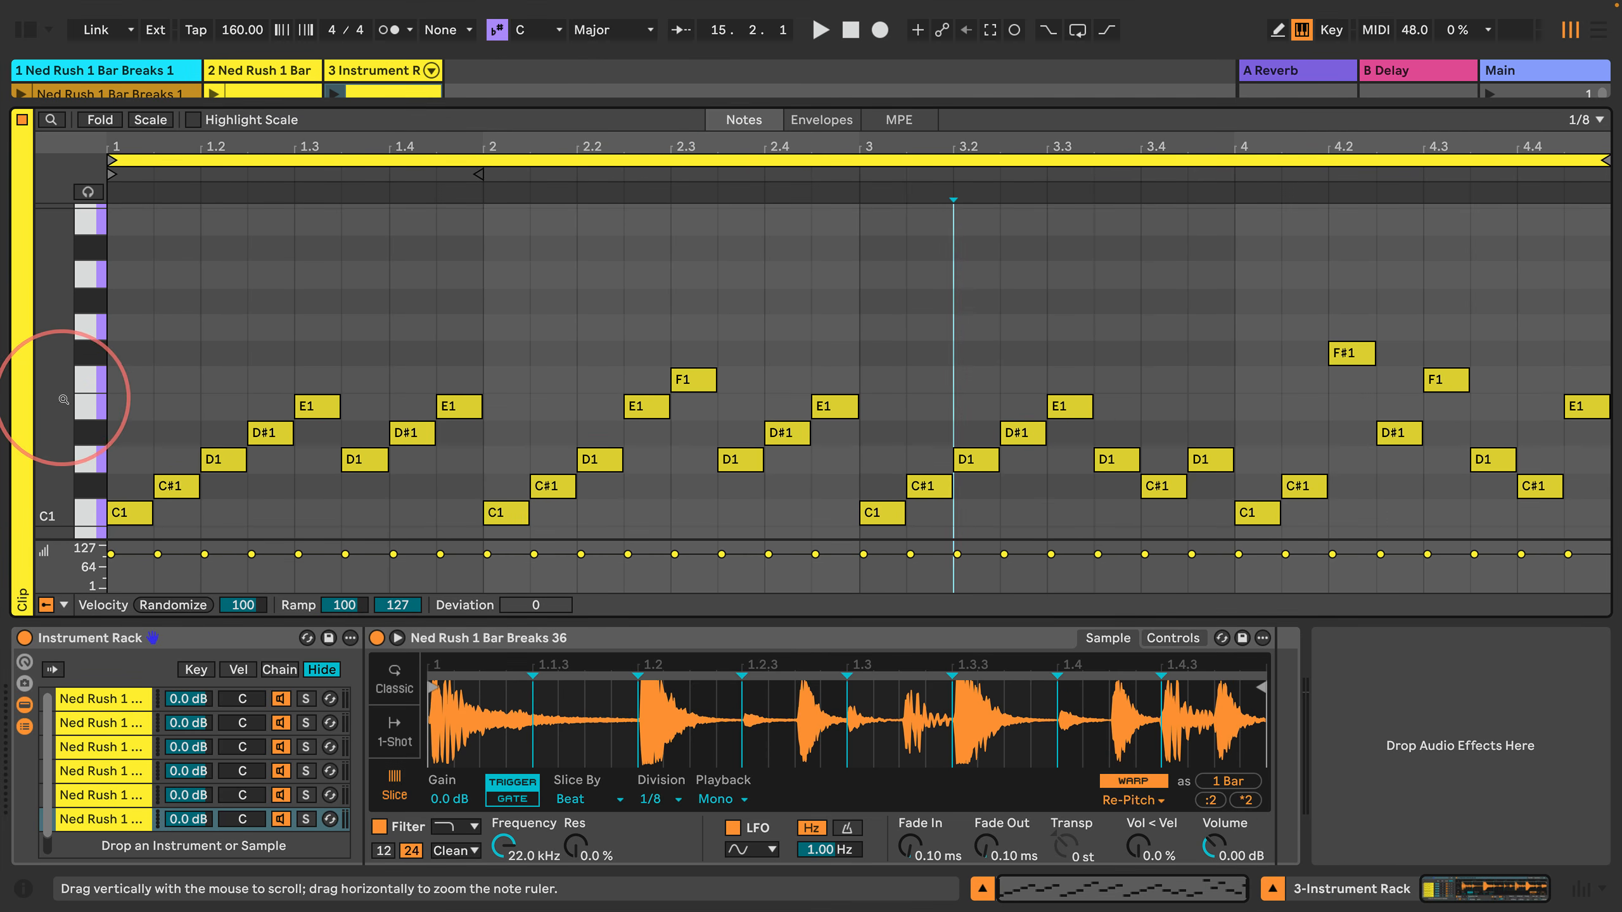
left_click_drag(402, 103, 397, 132)
left_click_drag(69, 427, 72, 435)
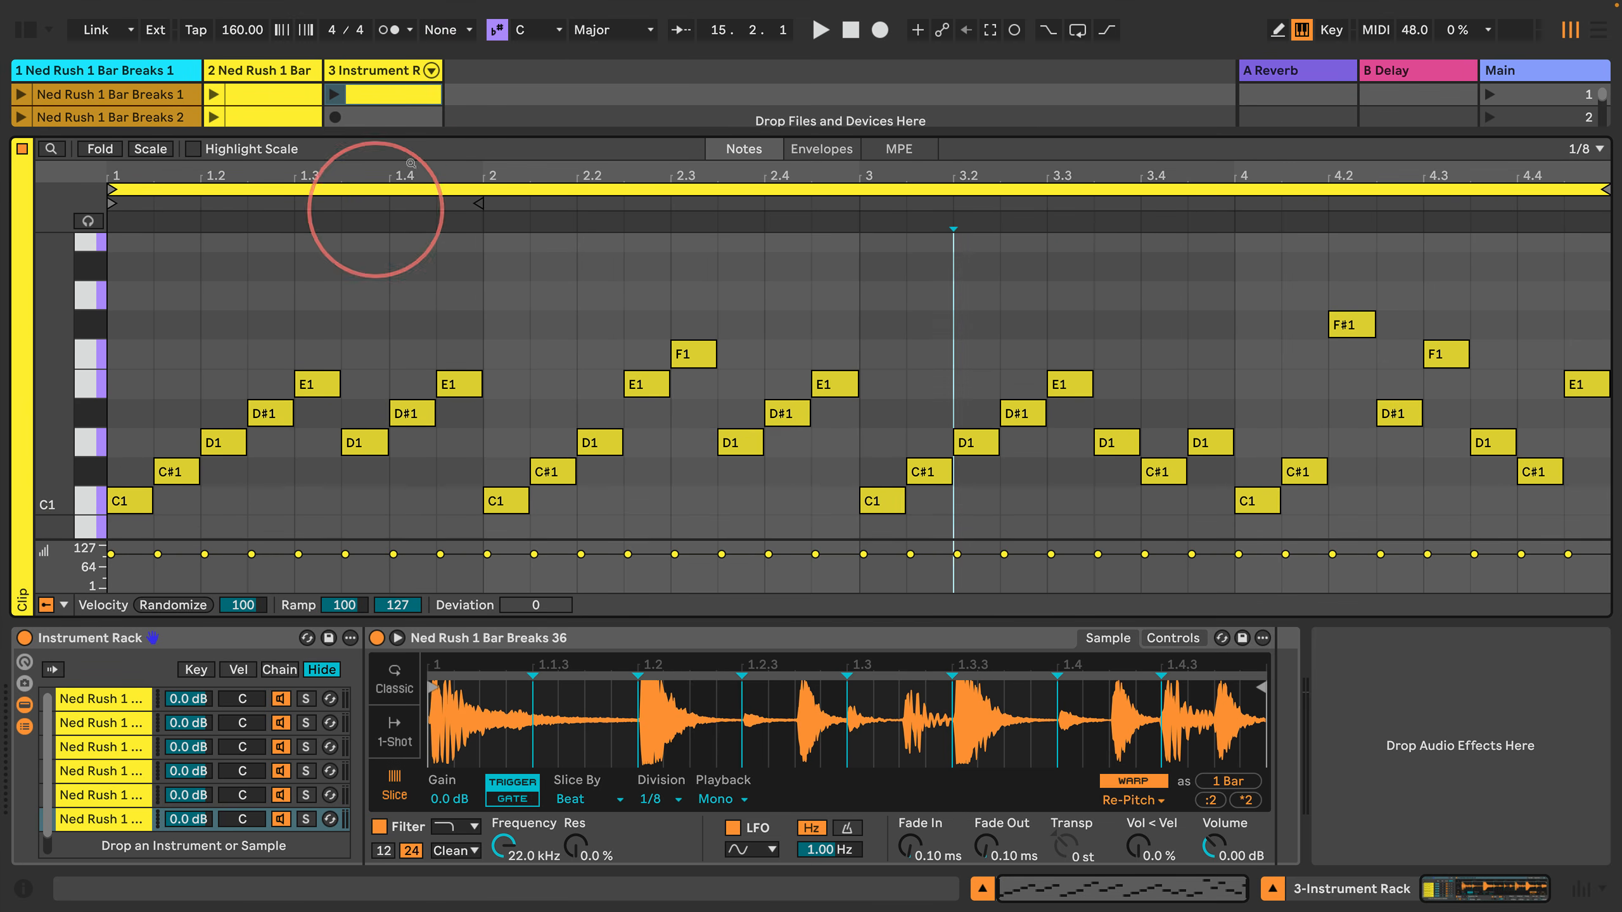
left_click_drag(433, 145, 406, 214)
left_click_drag(77, 450, 56, 451)
left_click(334, 94)
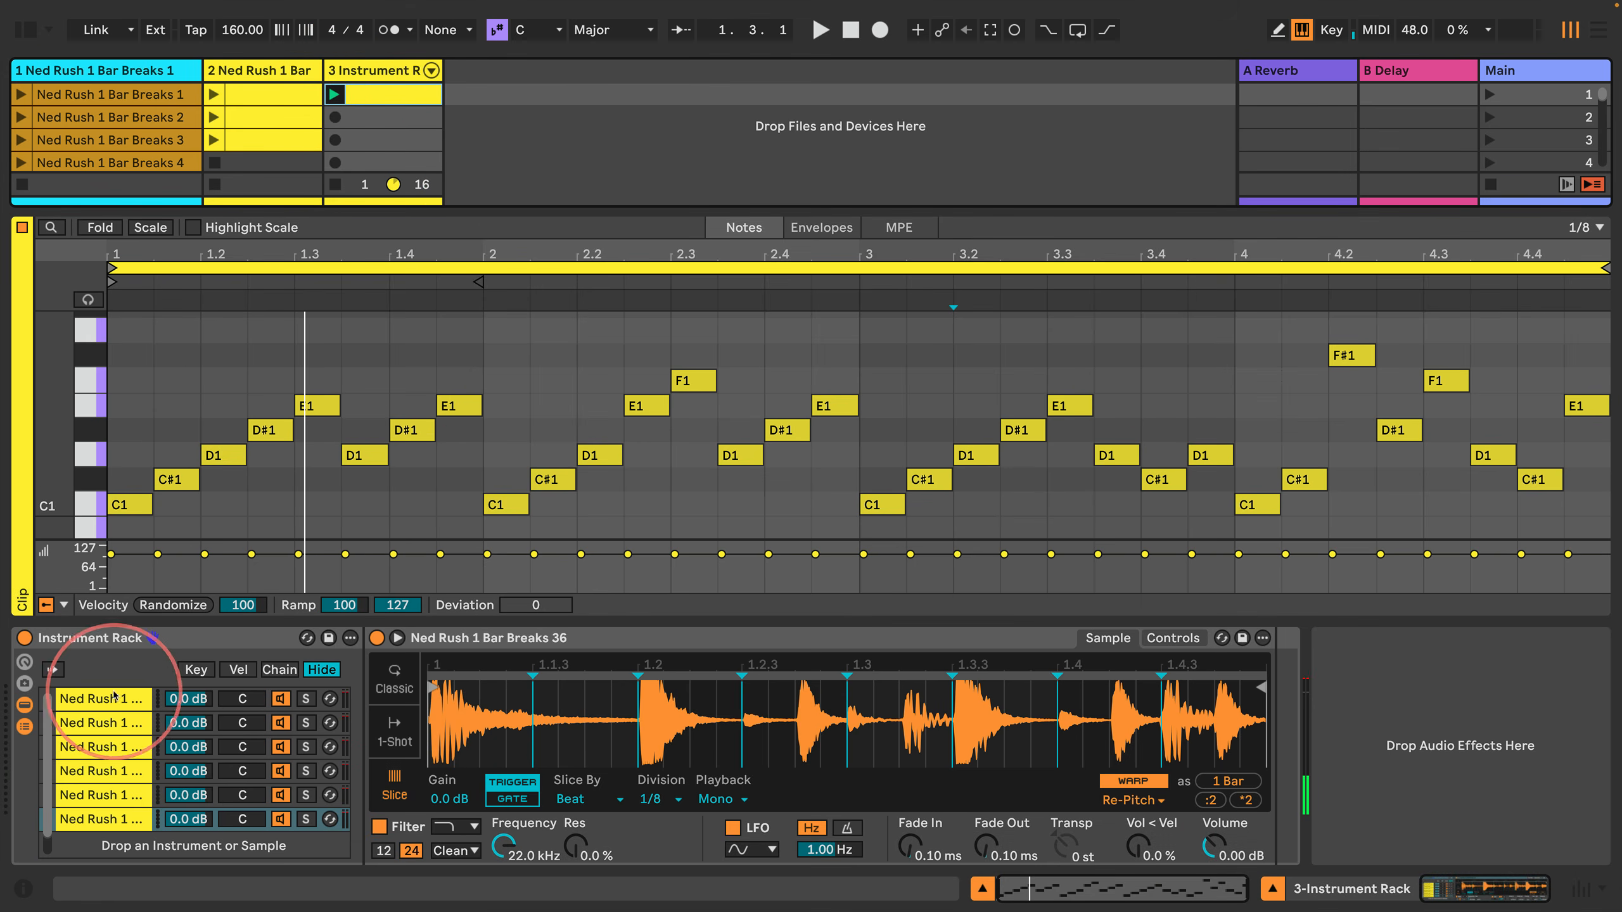
Step: Distribute the velocity ranges of all six Instrument Rack chains equally and play the third track's clip briefly
left_click(238, 669)
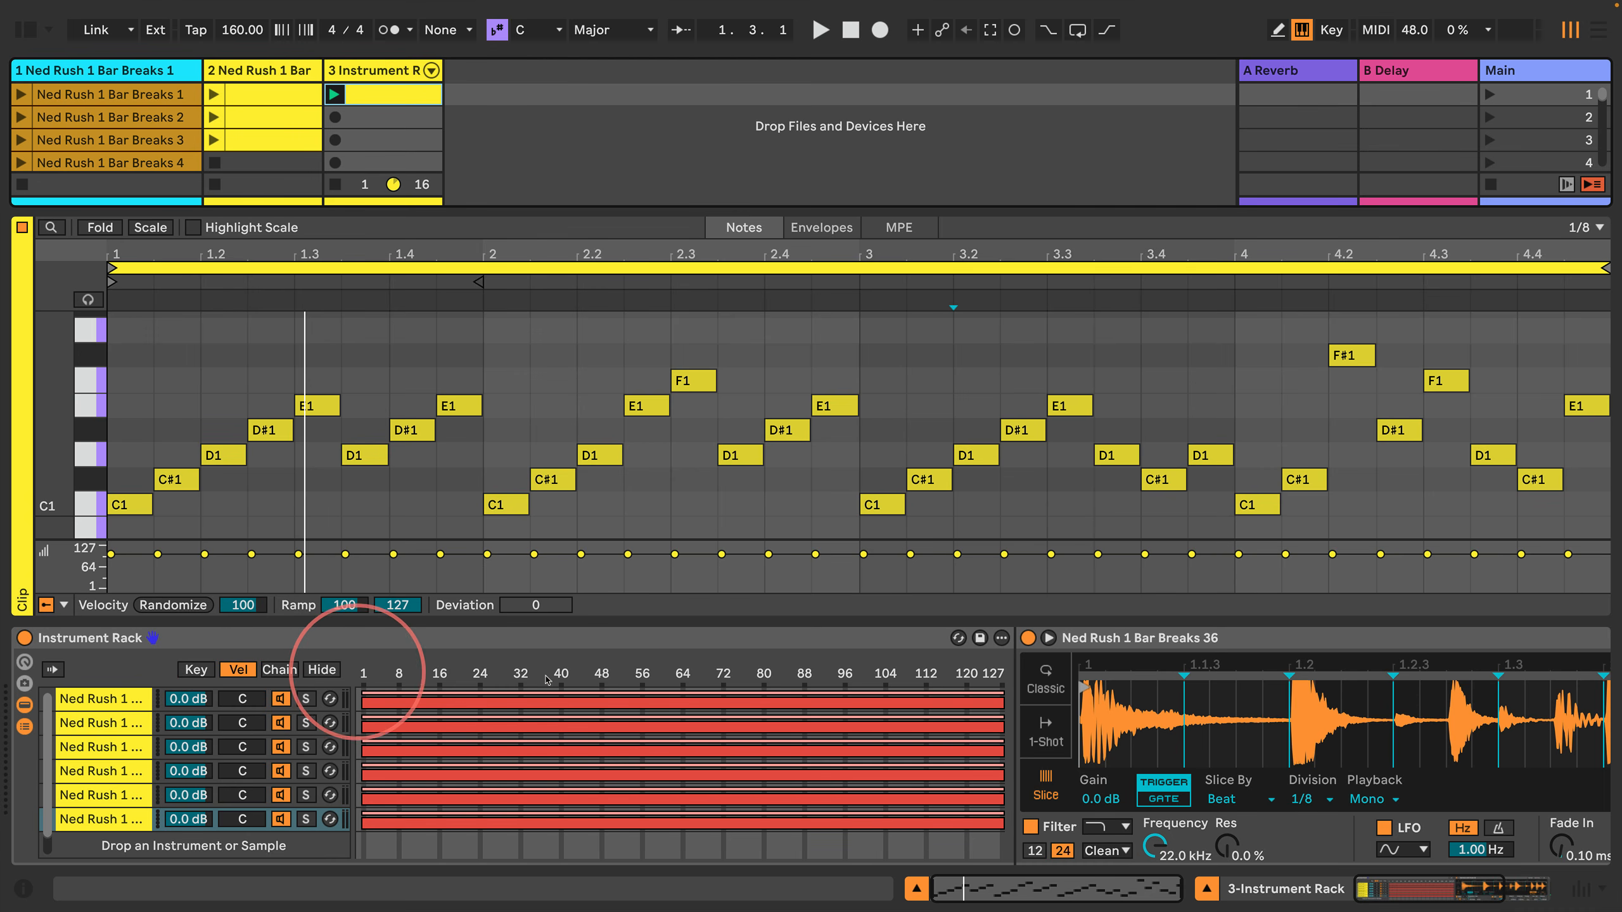
left_click(118, 706)
left_click(102, 819, "shift")
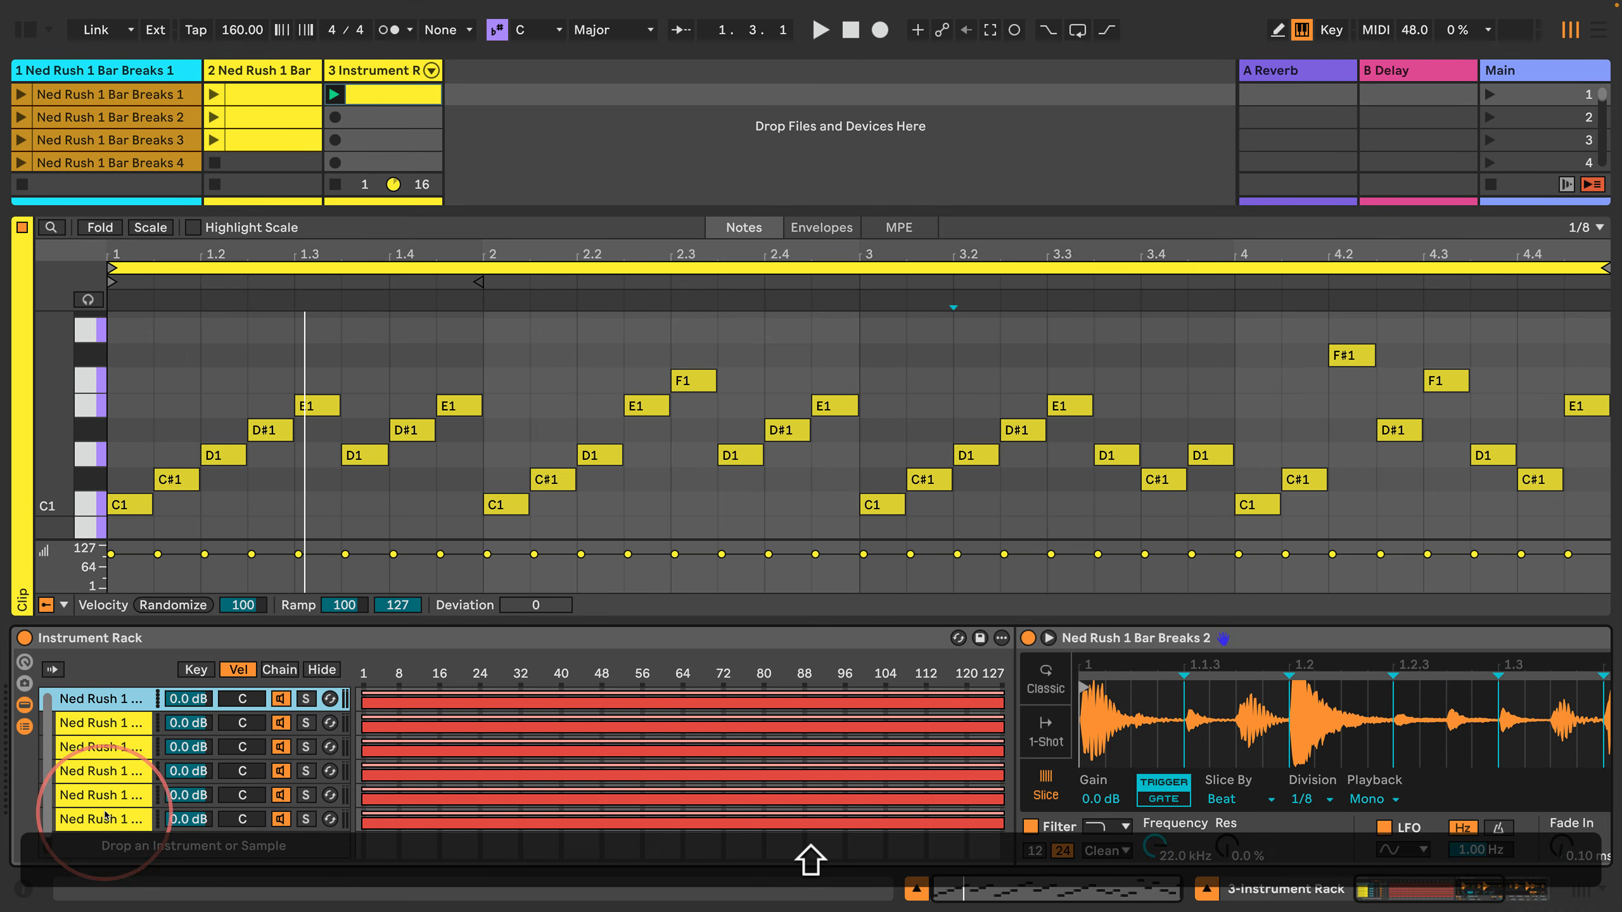
right_click(494, 727)
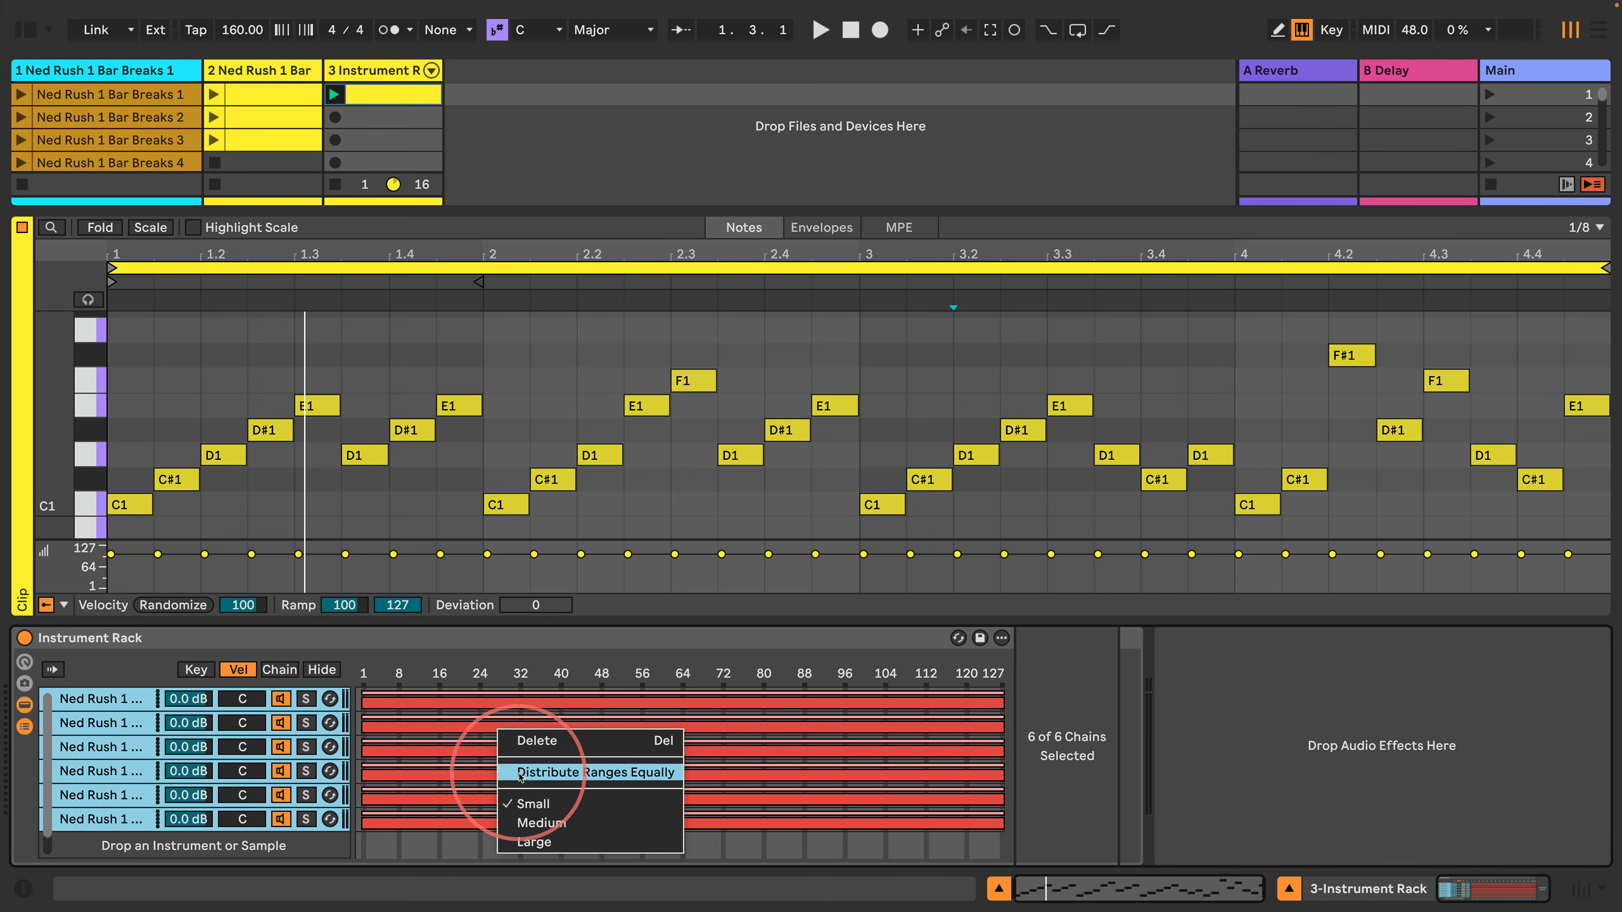
left_click(521, 772)
key("space")
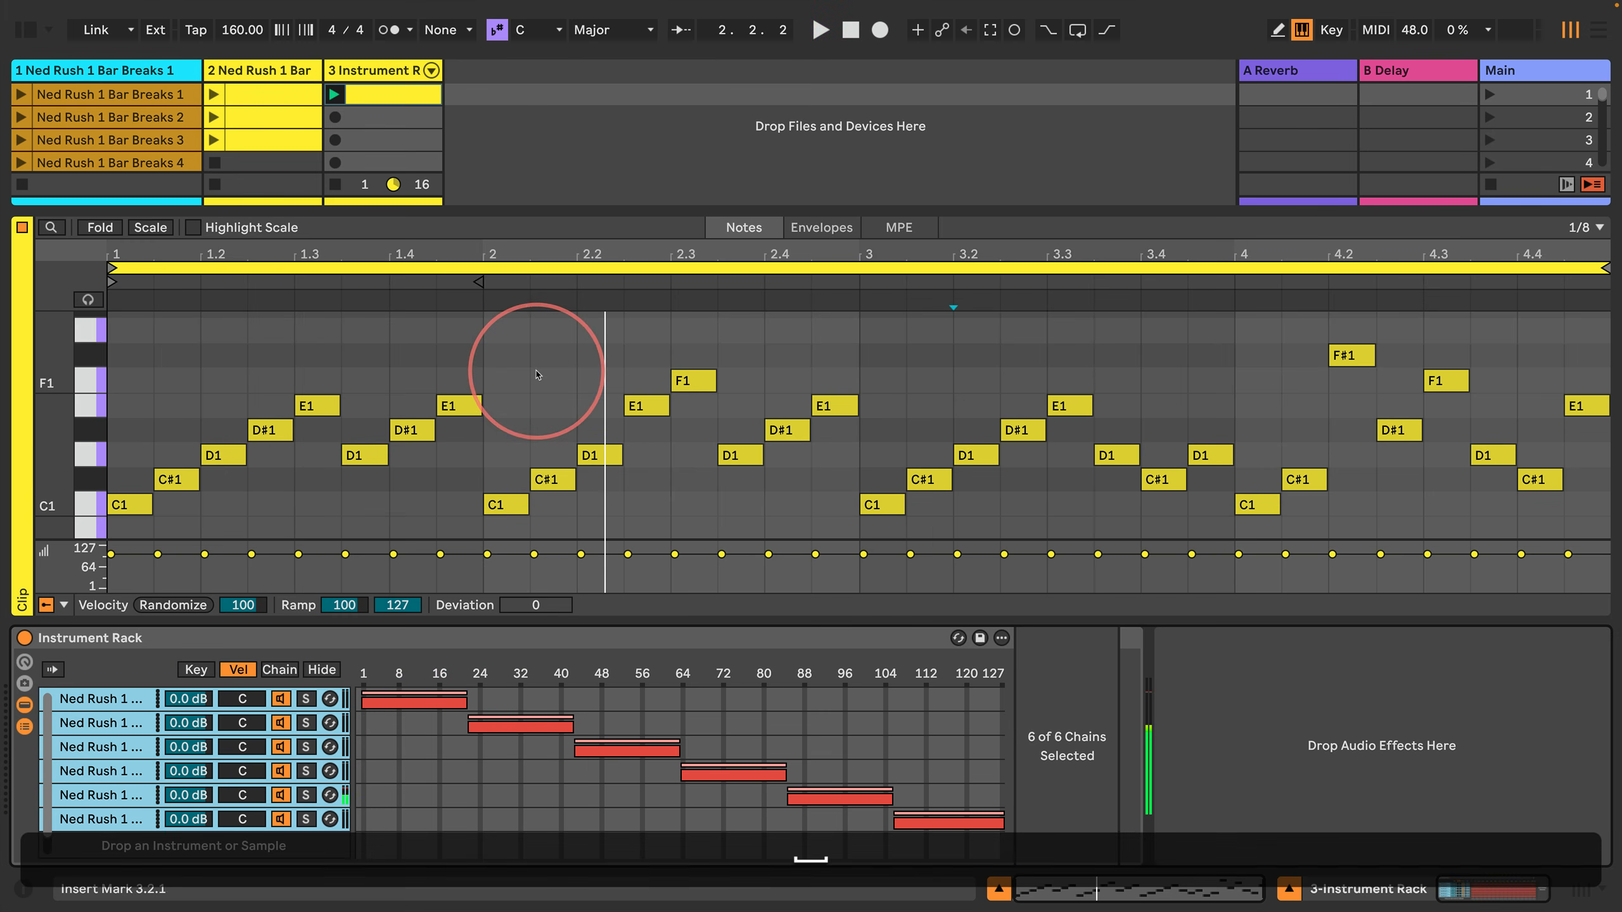
left_click(520, 384)
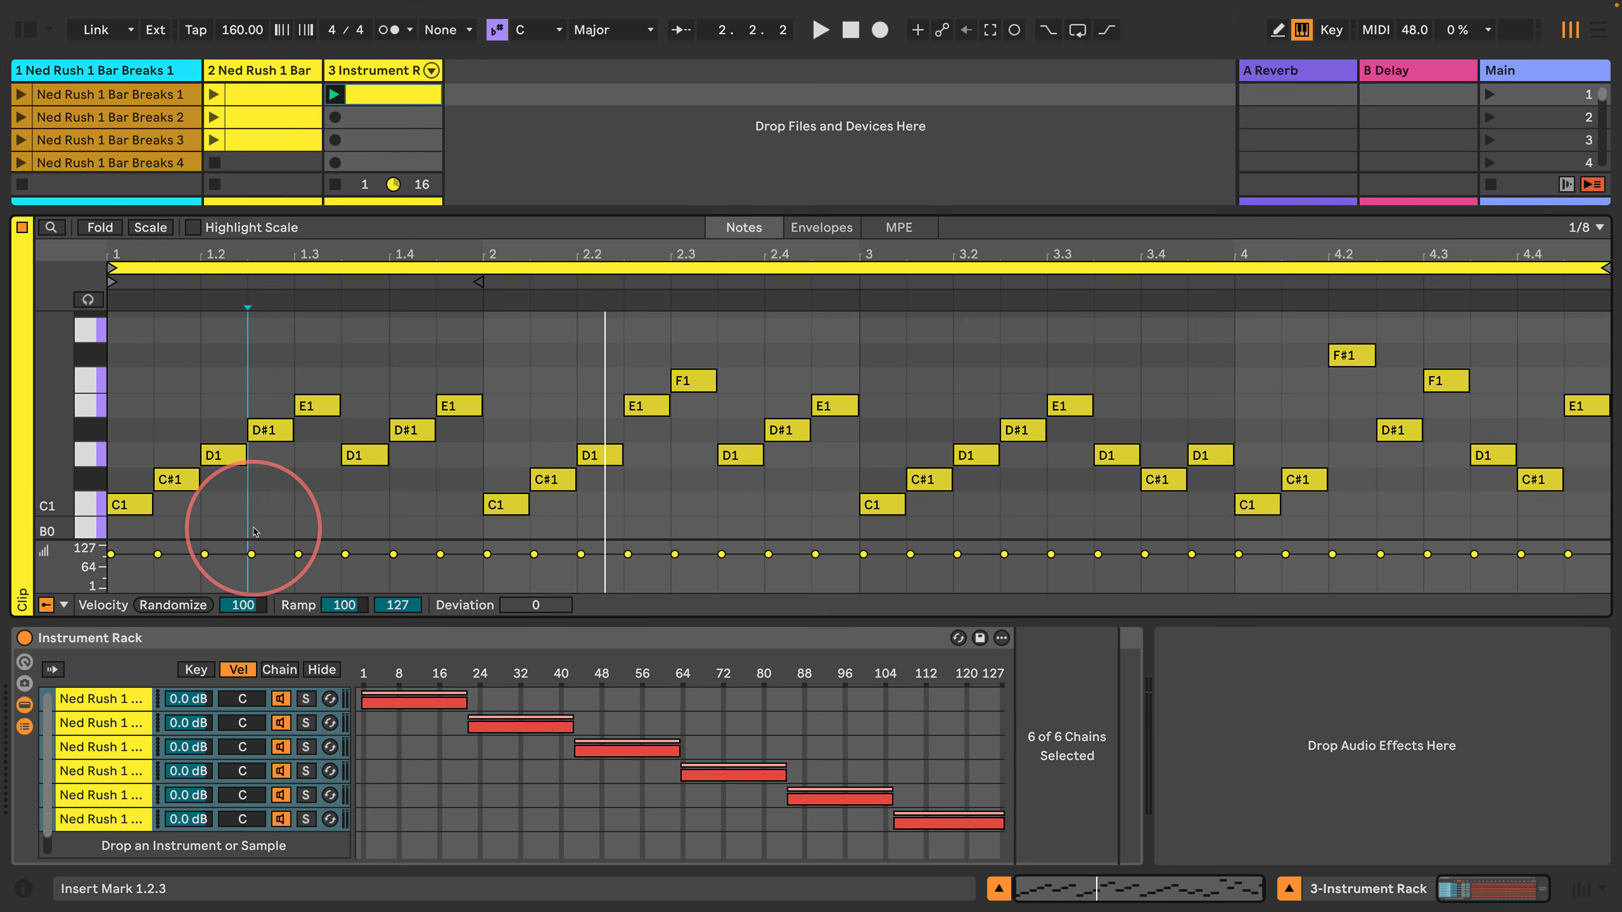
Step: Set the velocity of every note in the third track's first clip to 1
key("super+a")
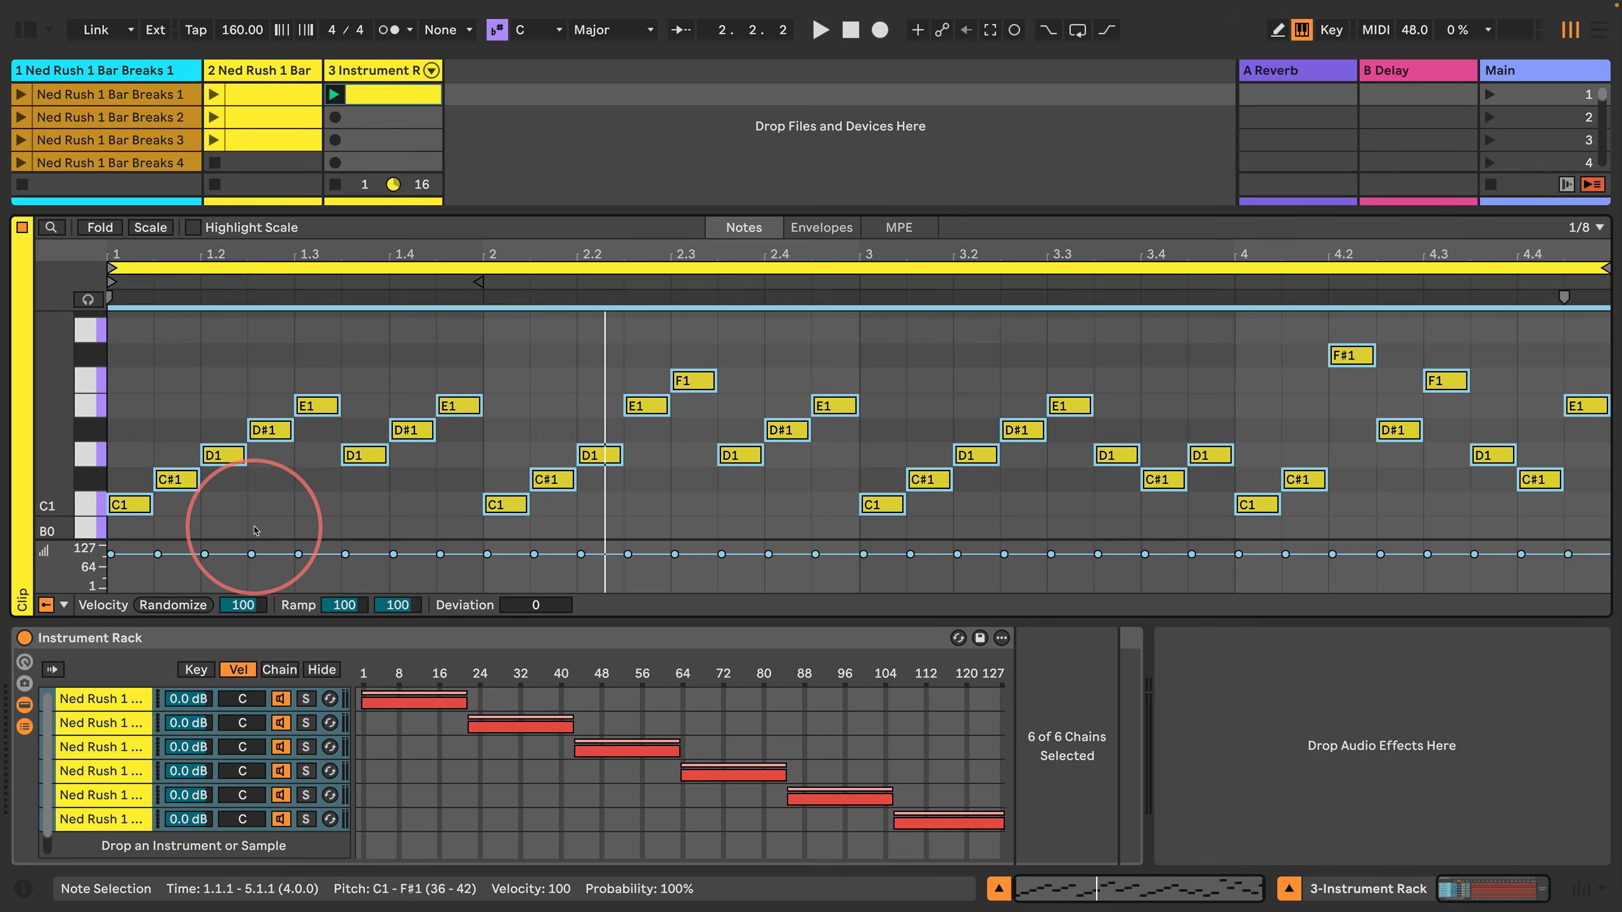
left_click(255, 530)
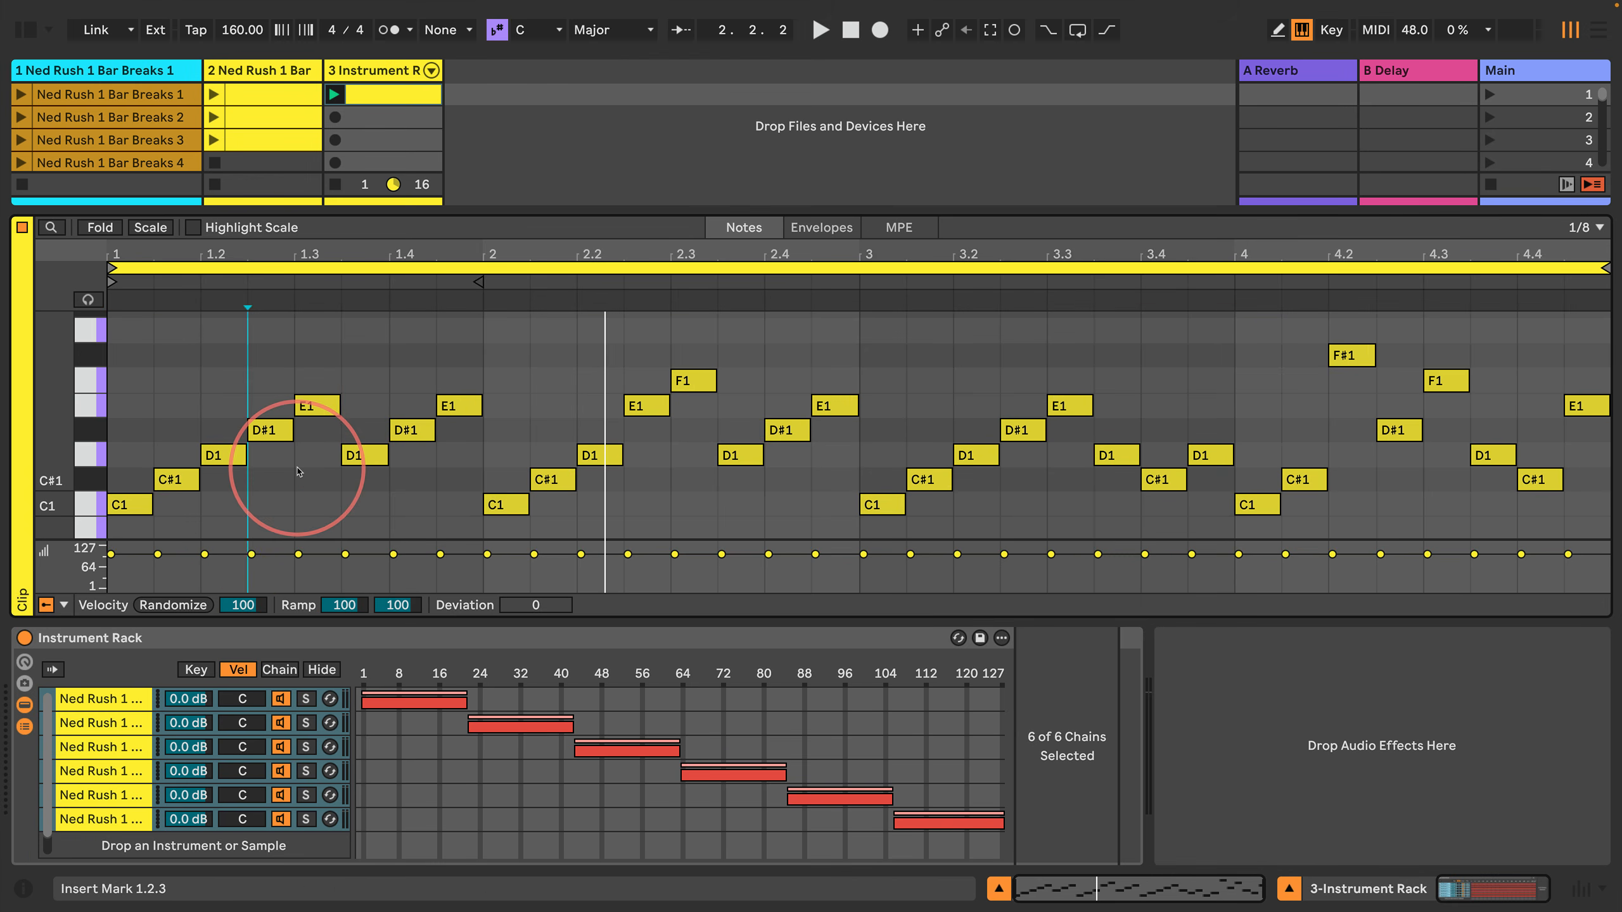
key("Right")
key("Right")
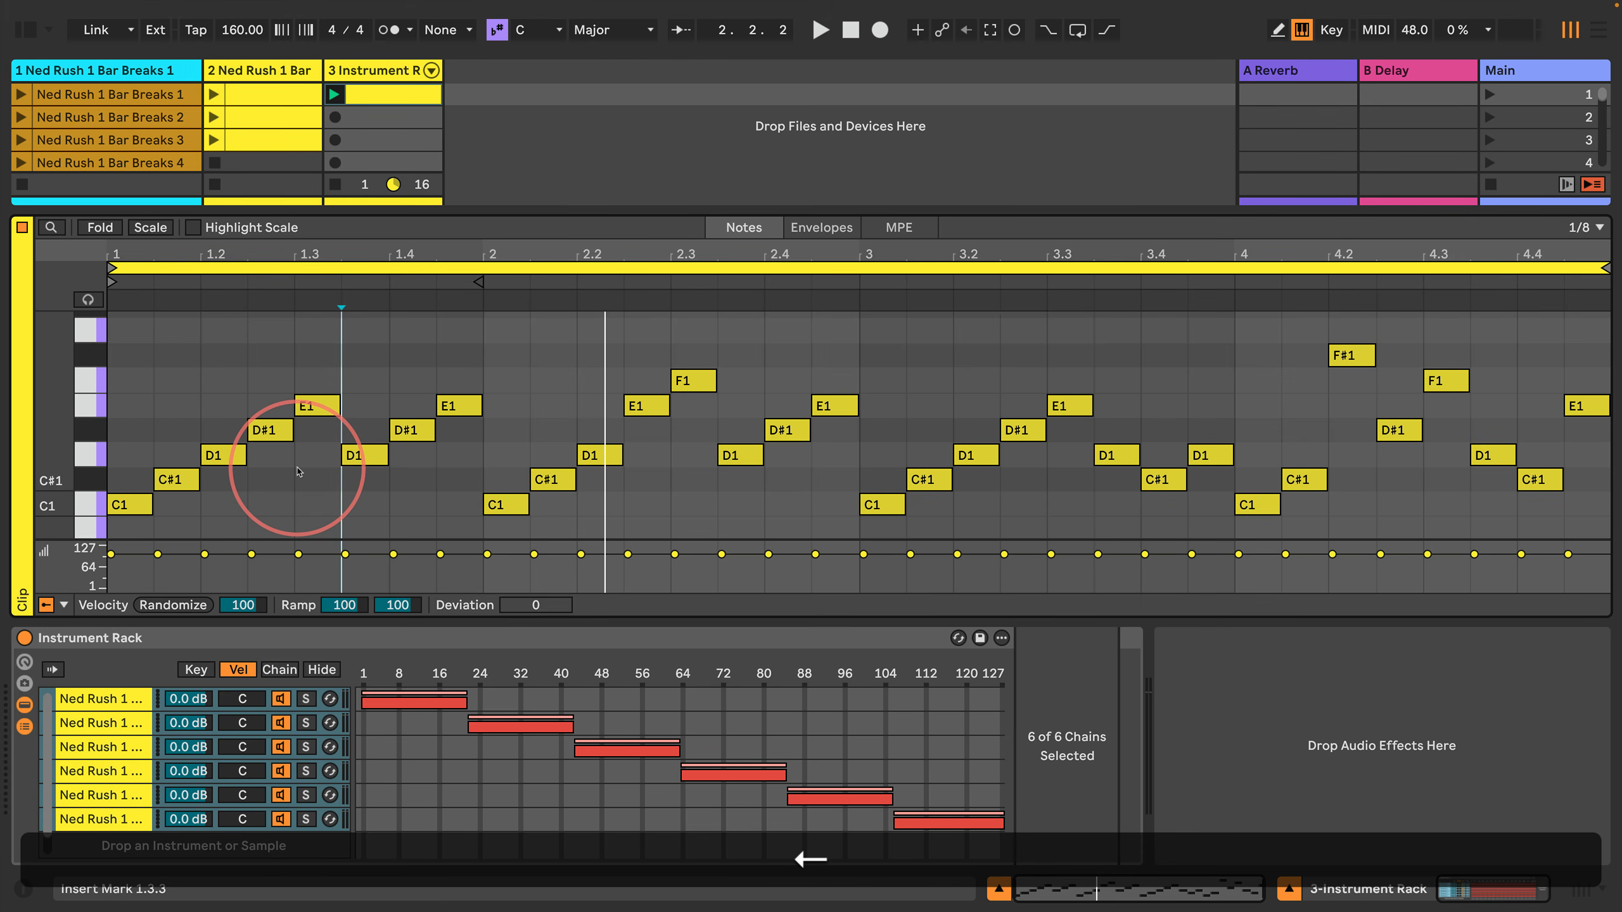
key("super+a")
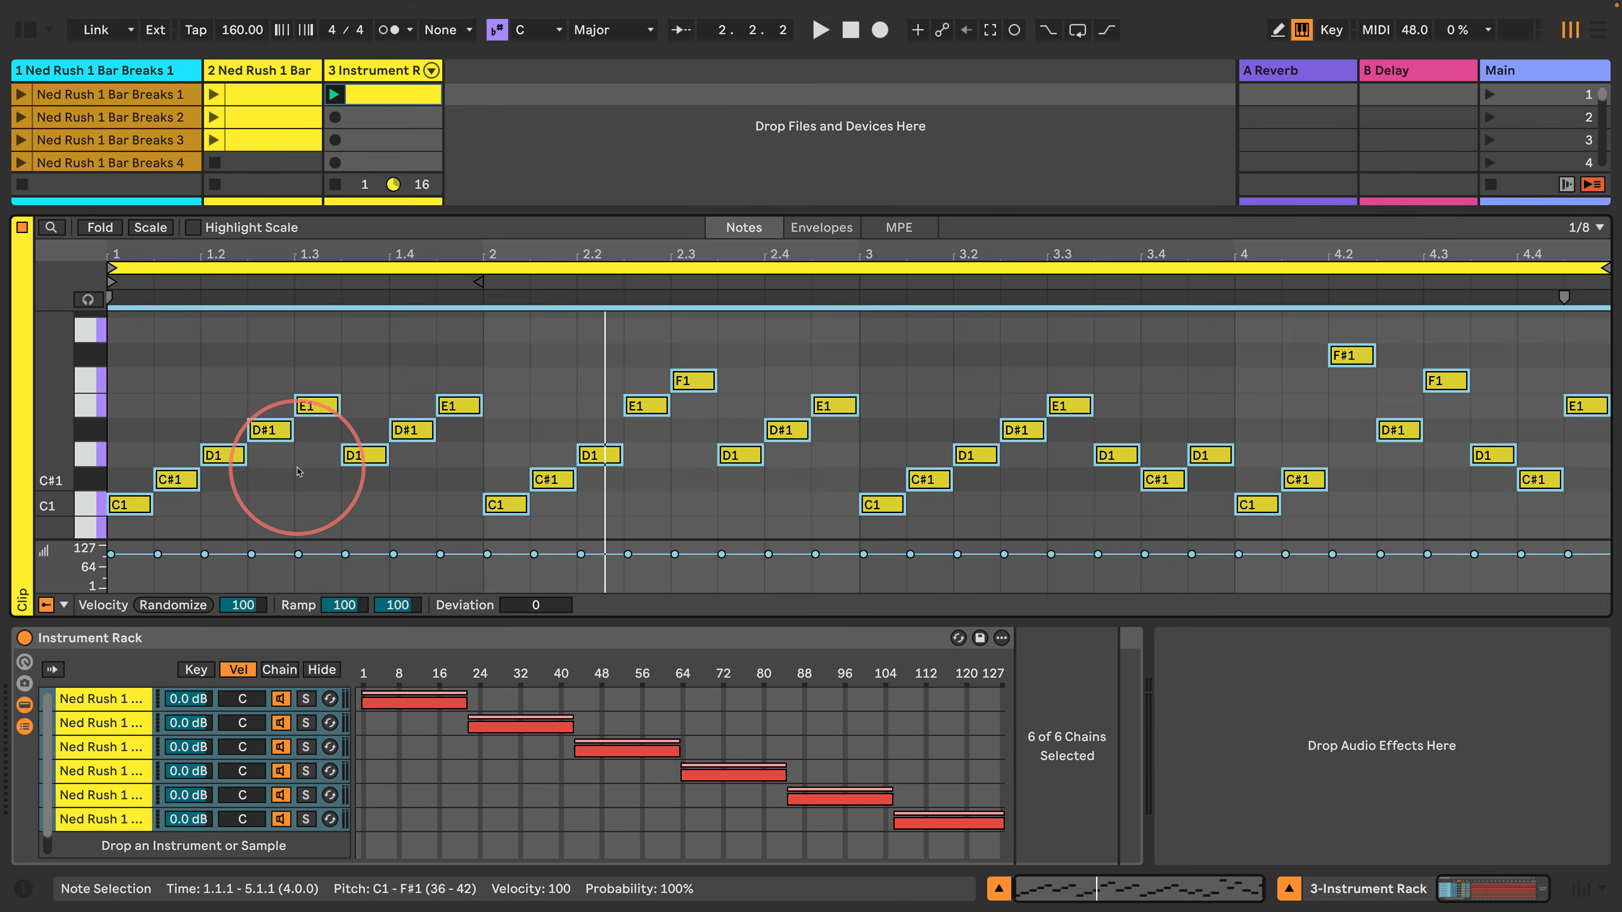
type("1")
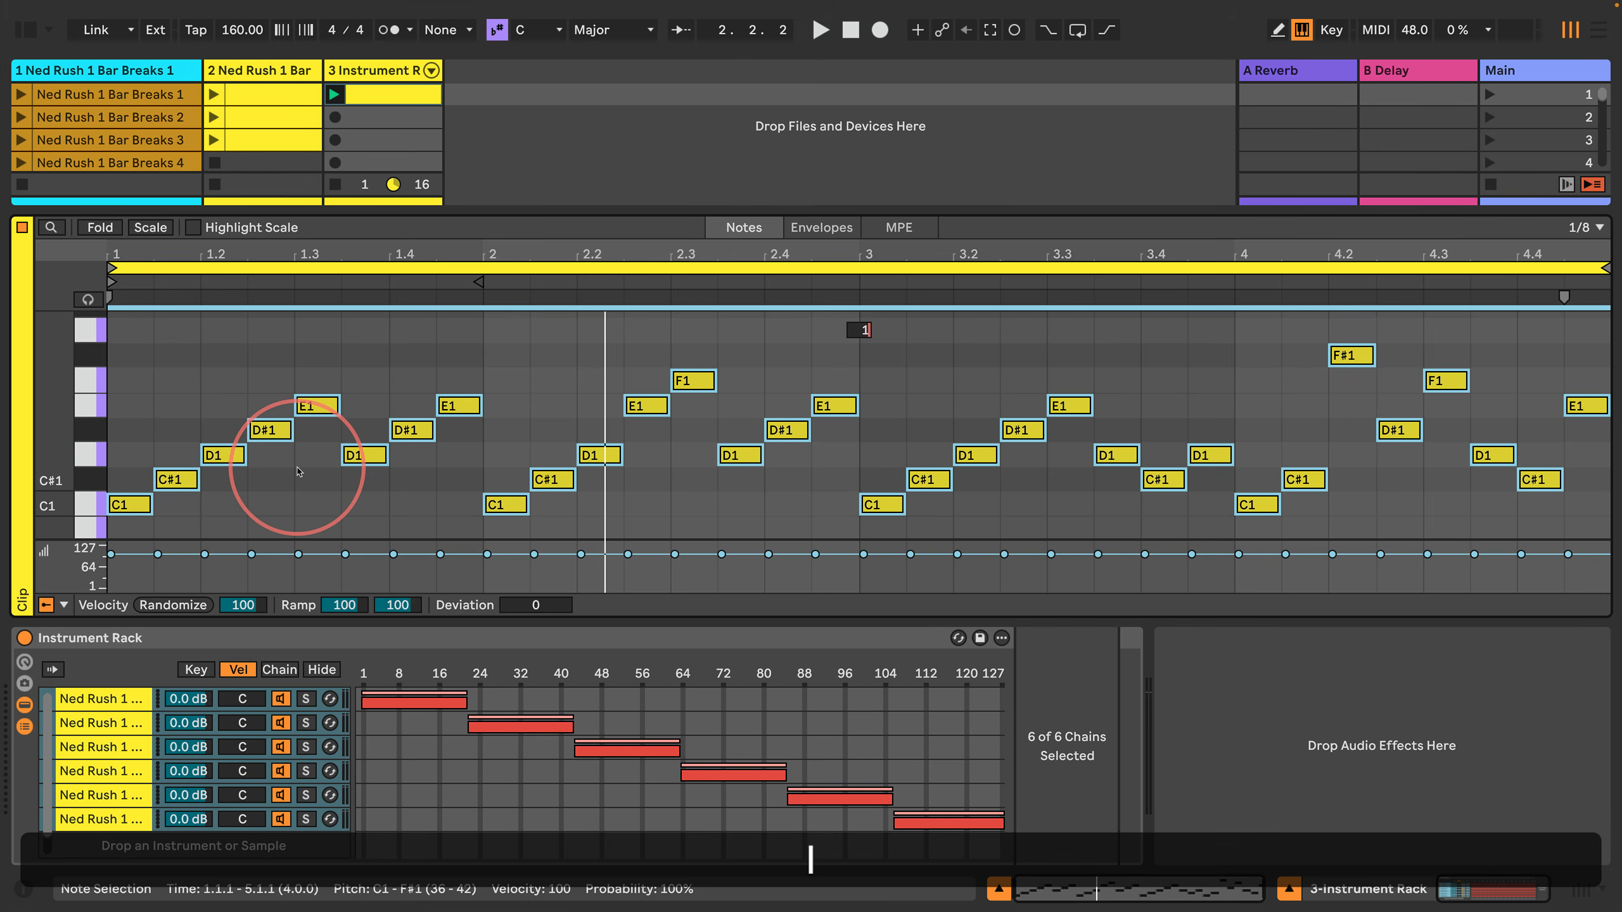
key("Return")
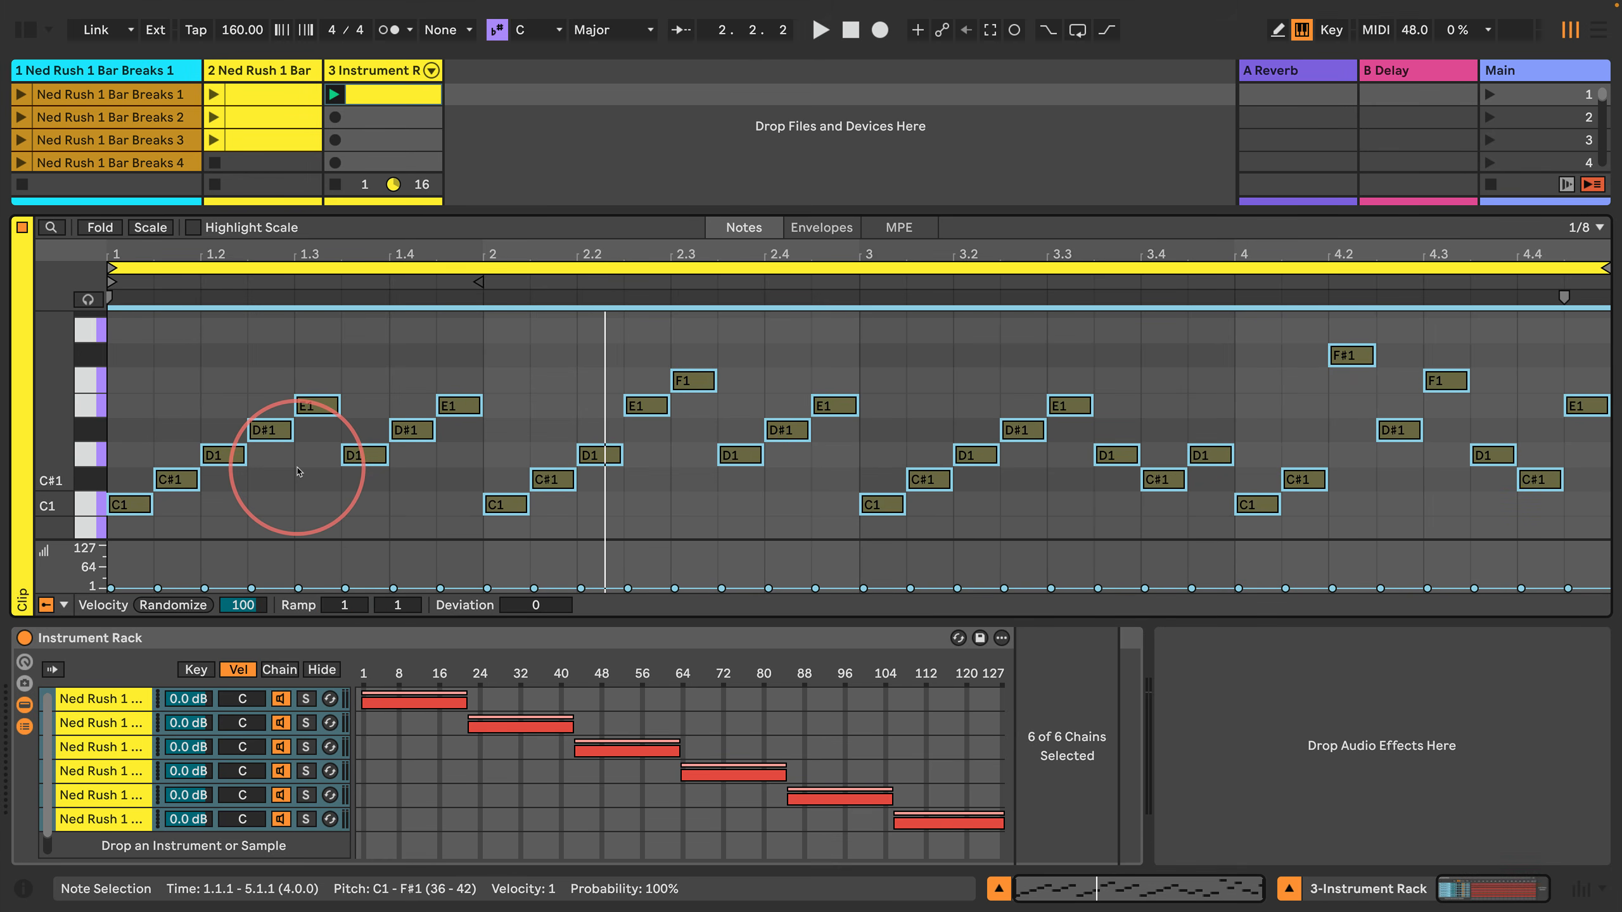
Step: Turn on automatic chain selection in the Instrument Rack and play the clip briefly to hear the first chain
left_click(110, 698)
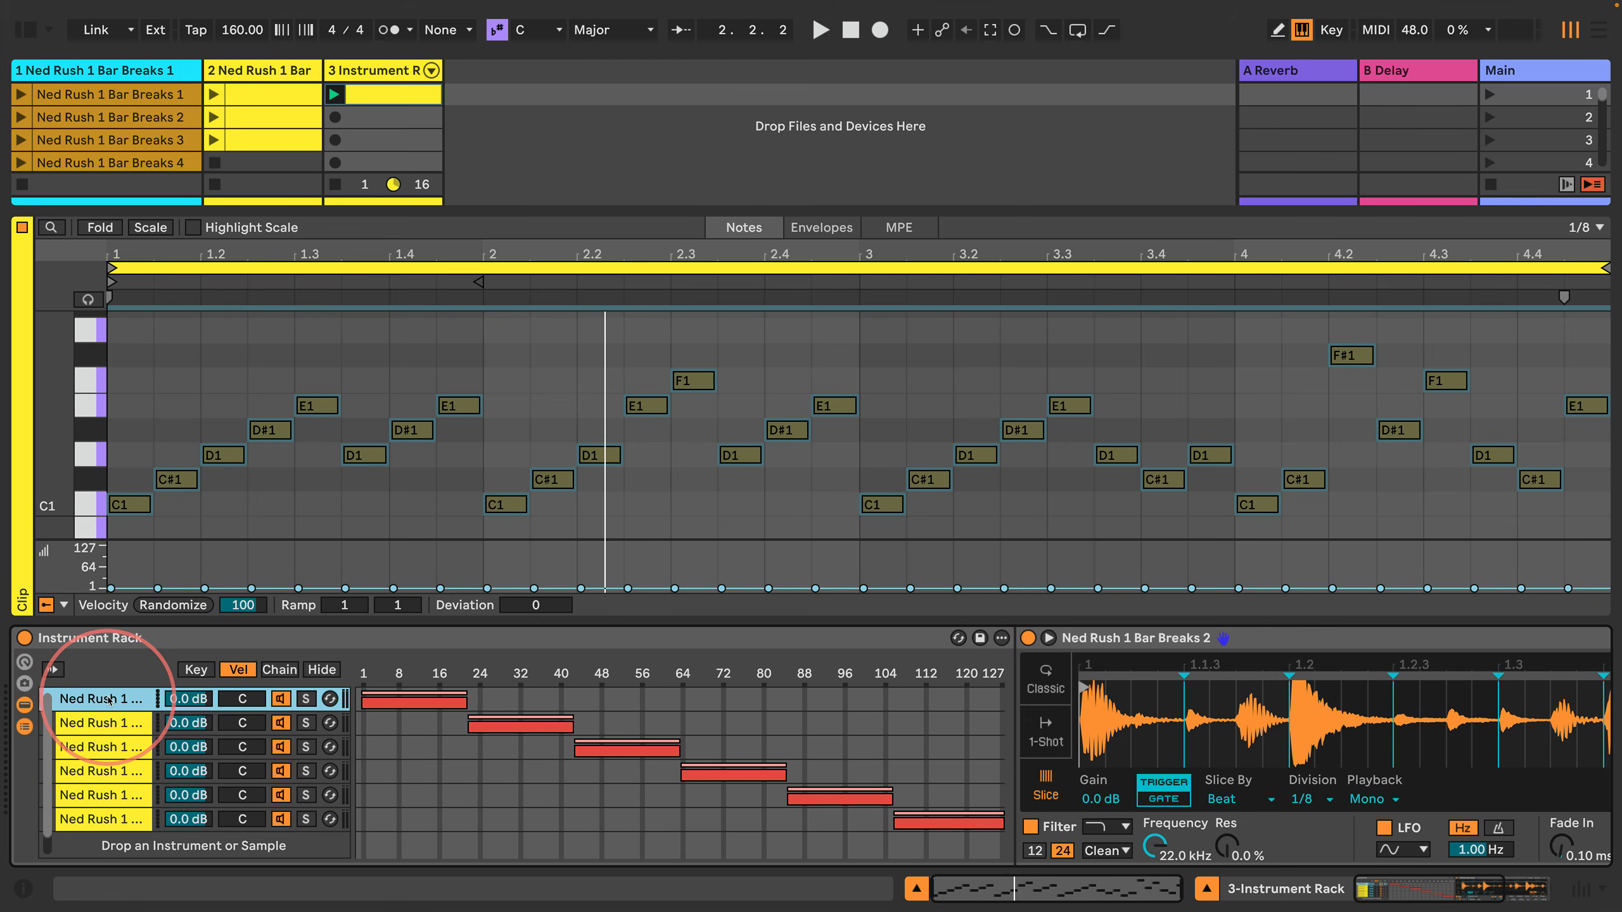
key("space")
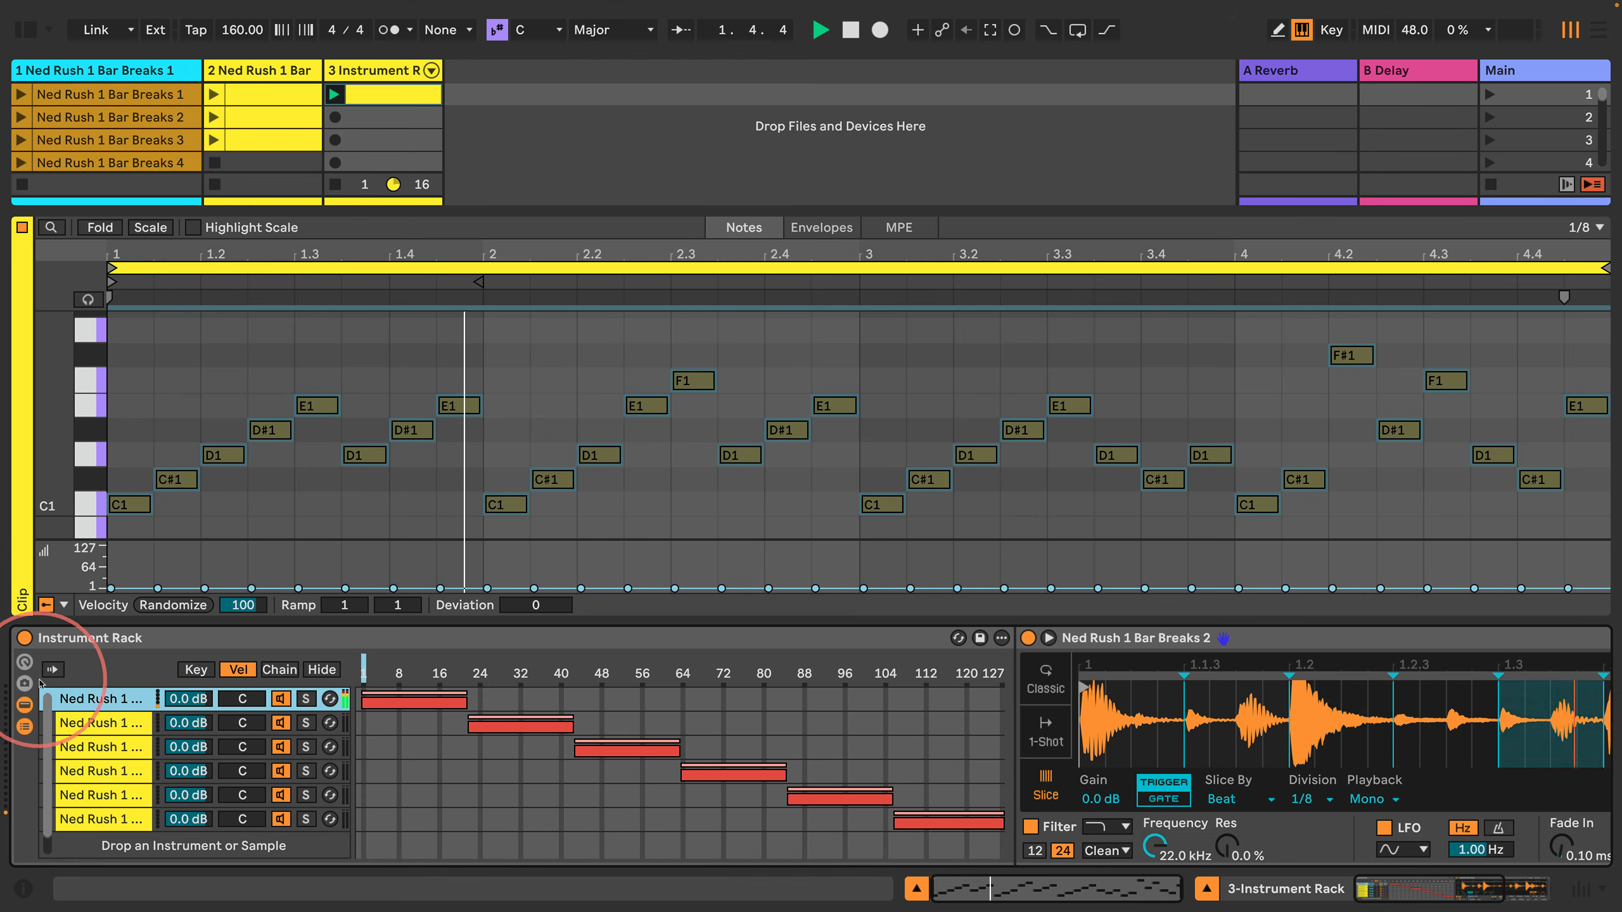
left_click(52, 671)
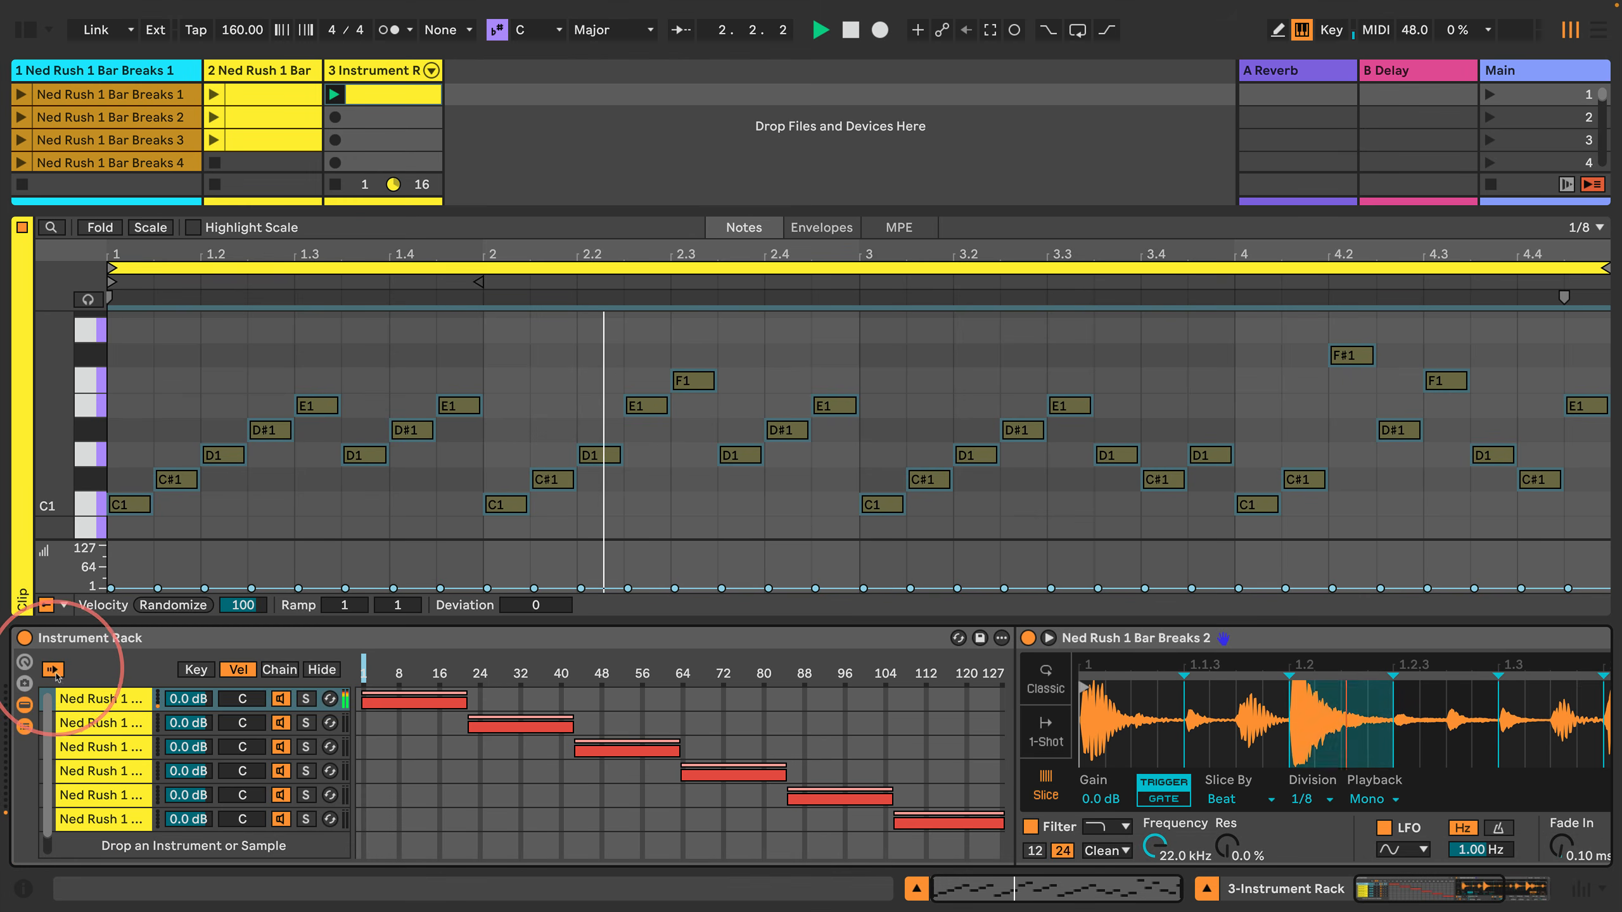
left_click(808, 505)
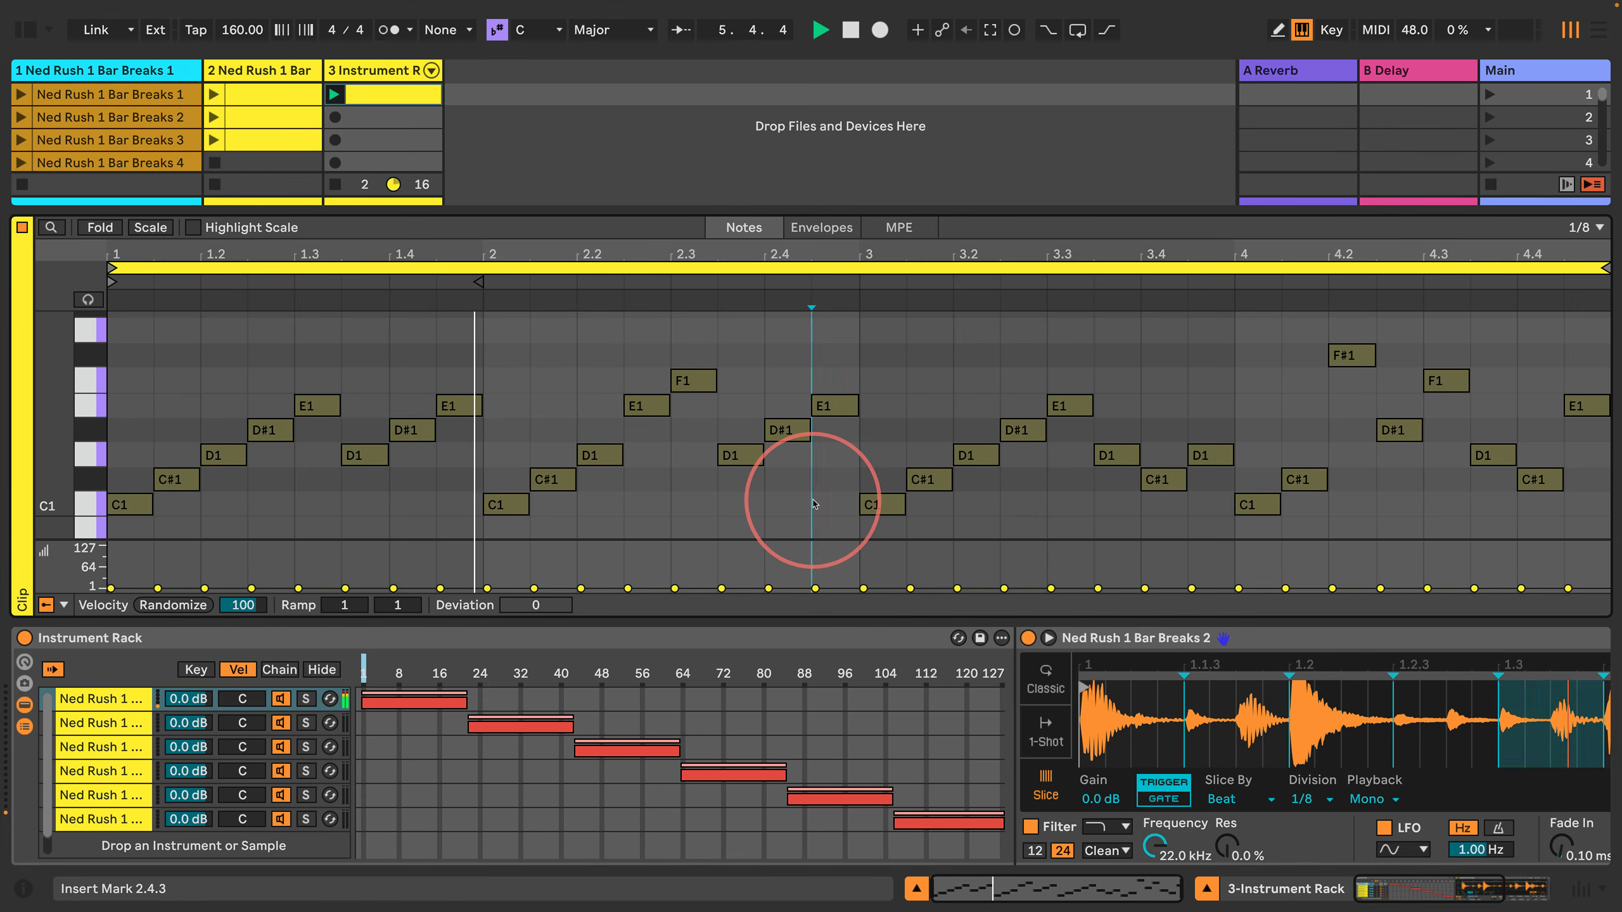
key("space")
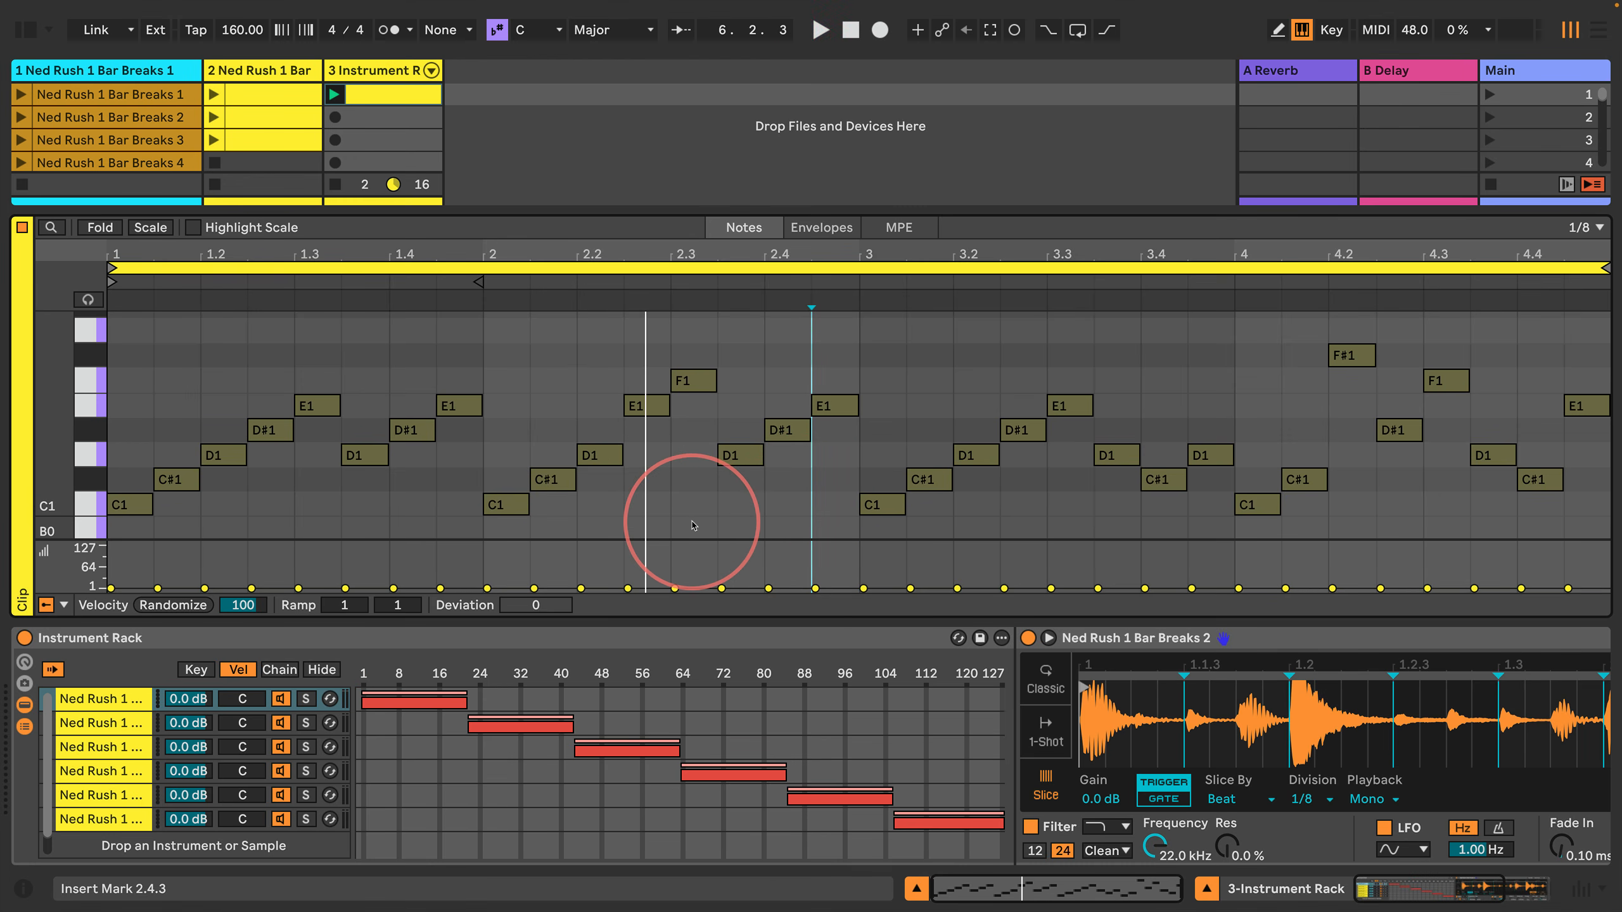
Step: Set a velocity deviation of +126 on the notes in the second half of bar 2 and all of bar 4
left_click_drag(688, 528, 824, 330)
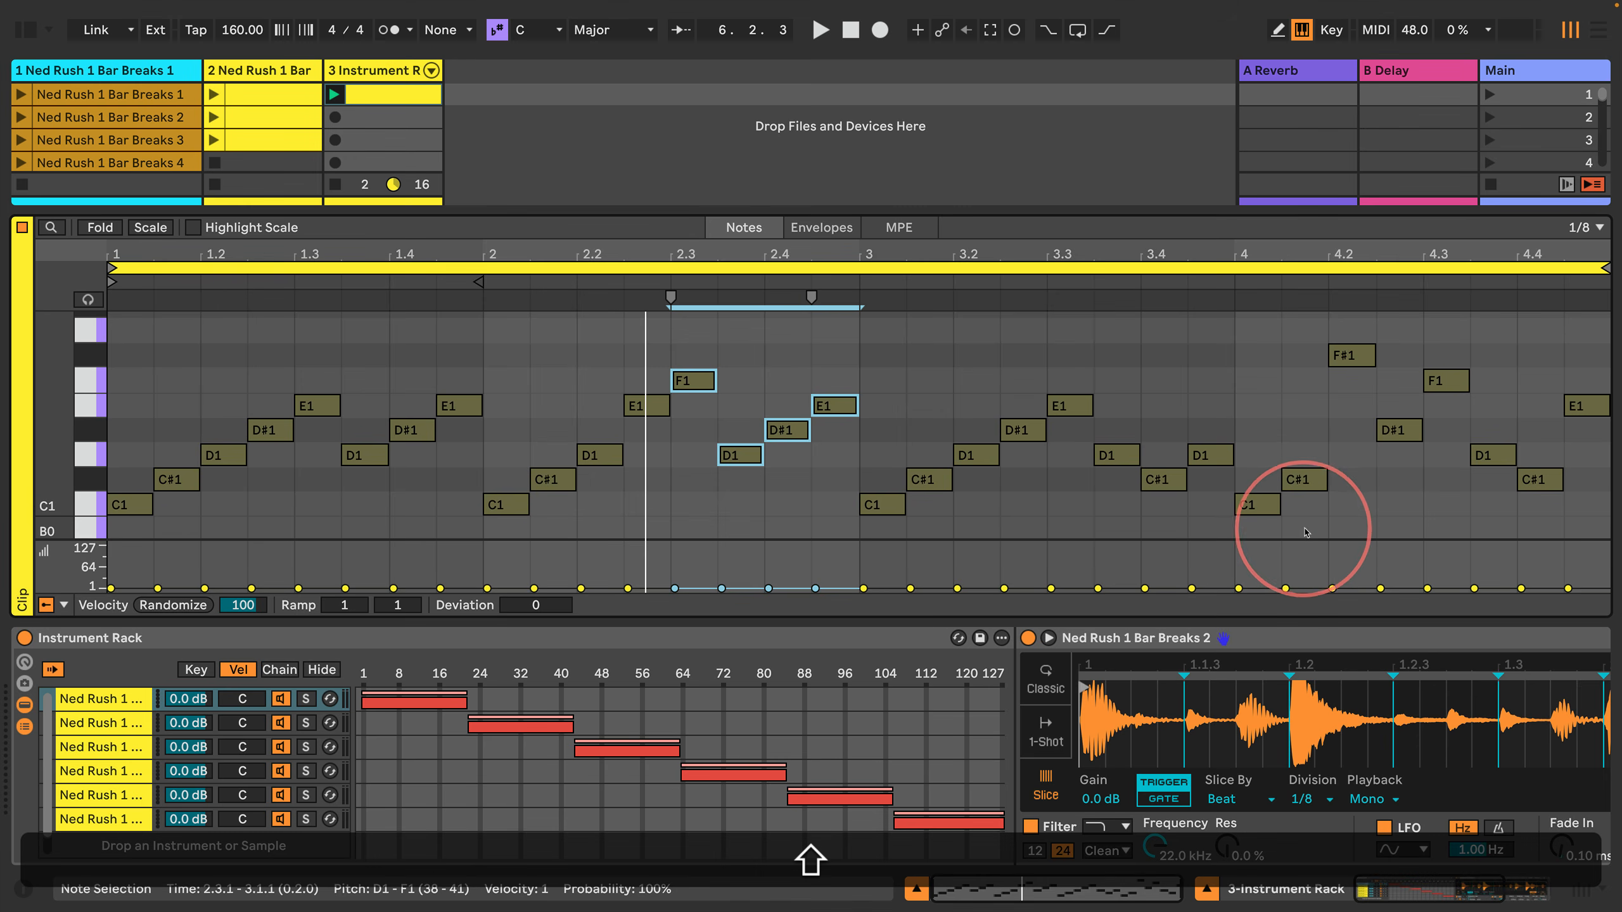
left_click_drag(1263, 530, 1585, 331)
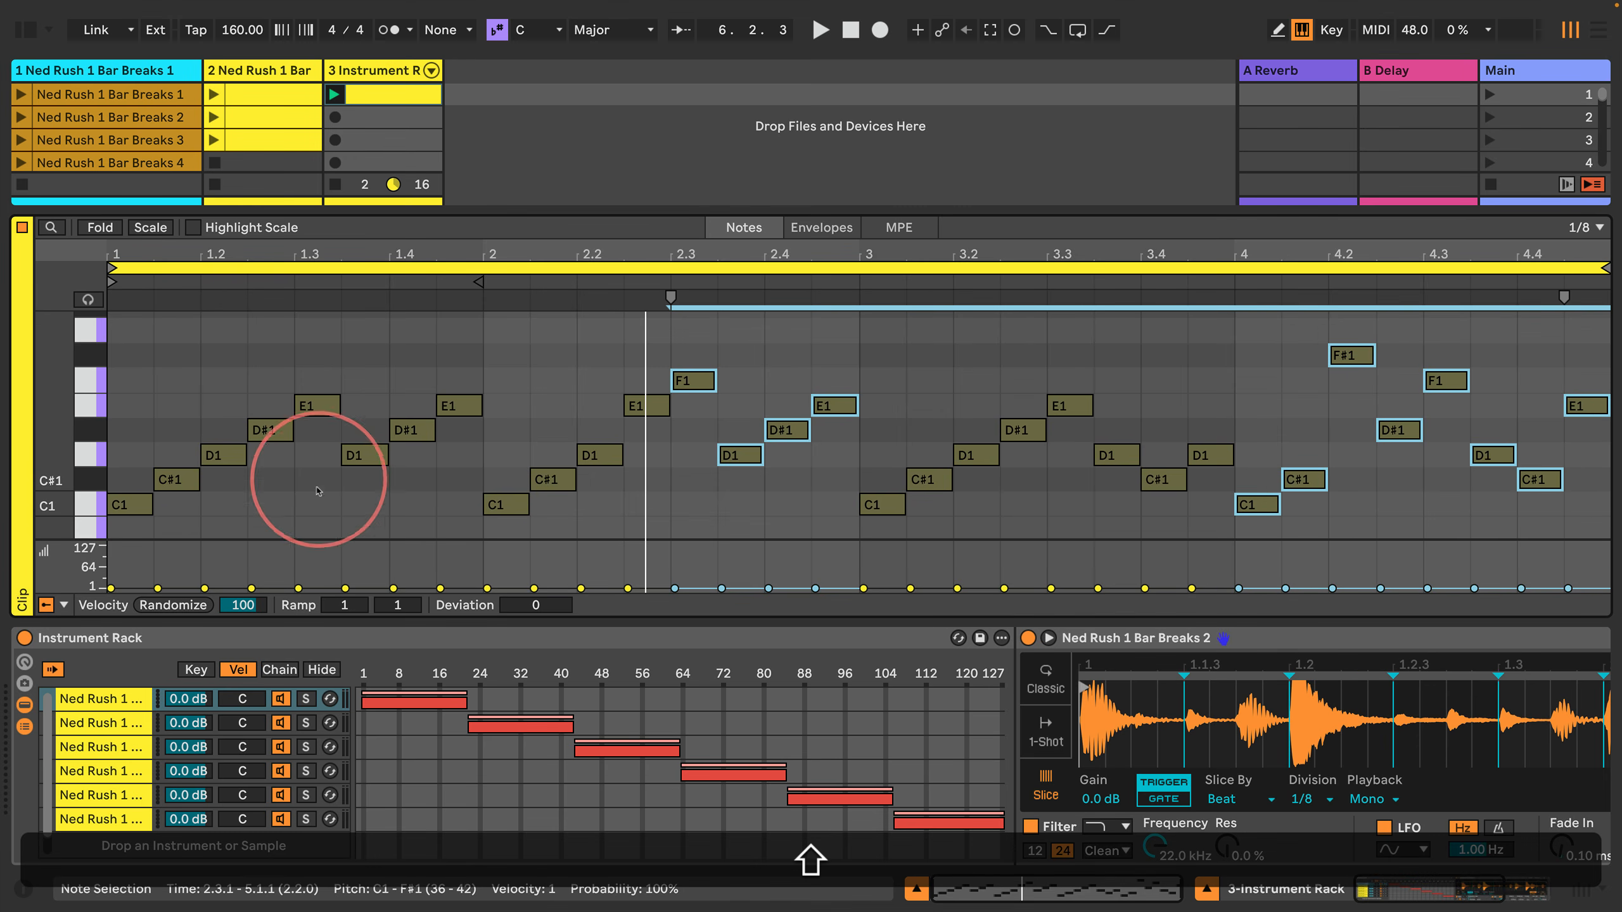
left_click_drag(525, 605, 548, 604)
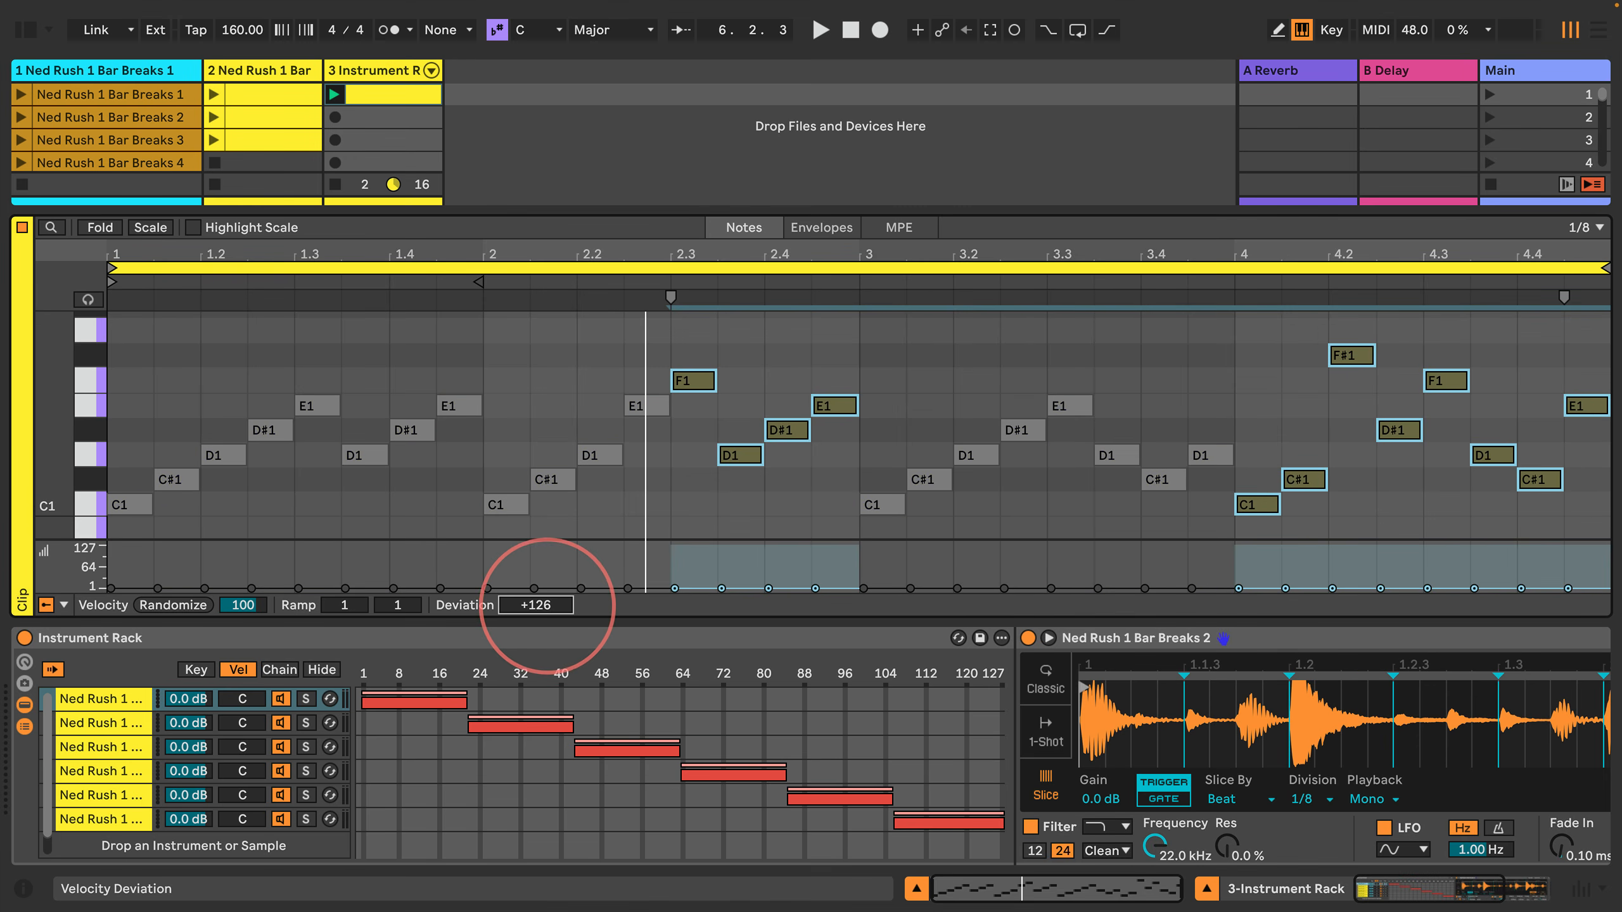
left_click(653, 492)
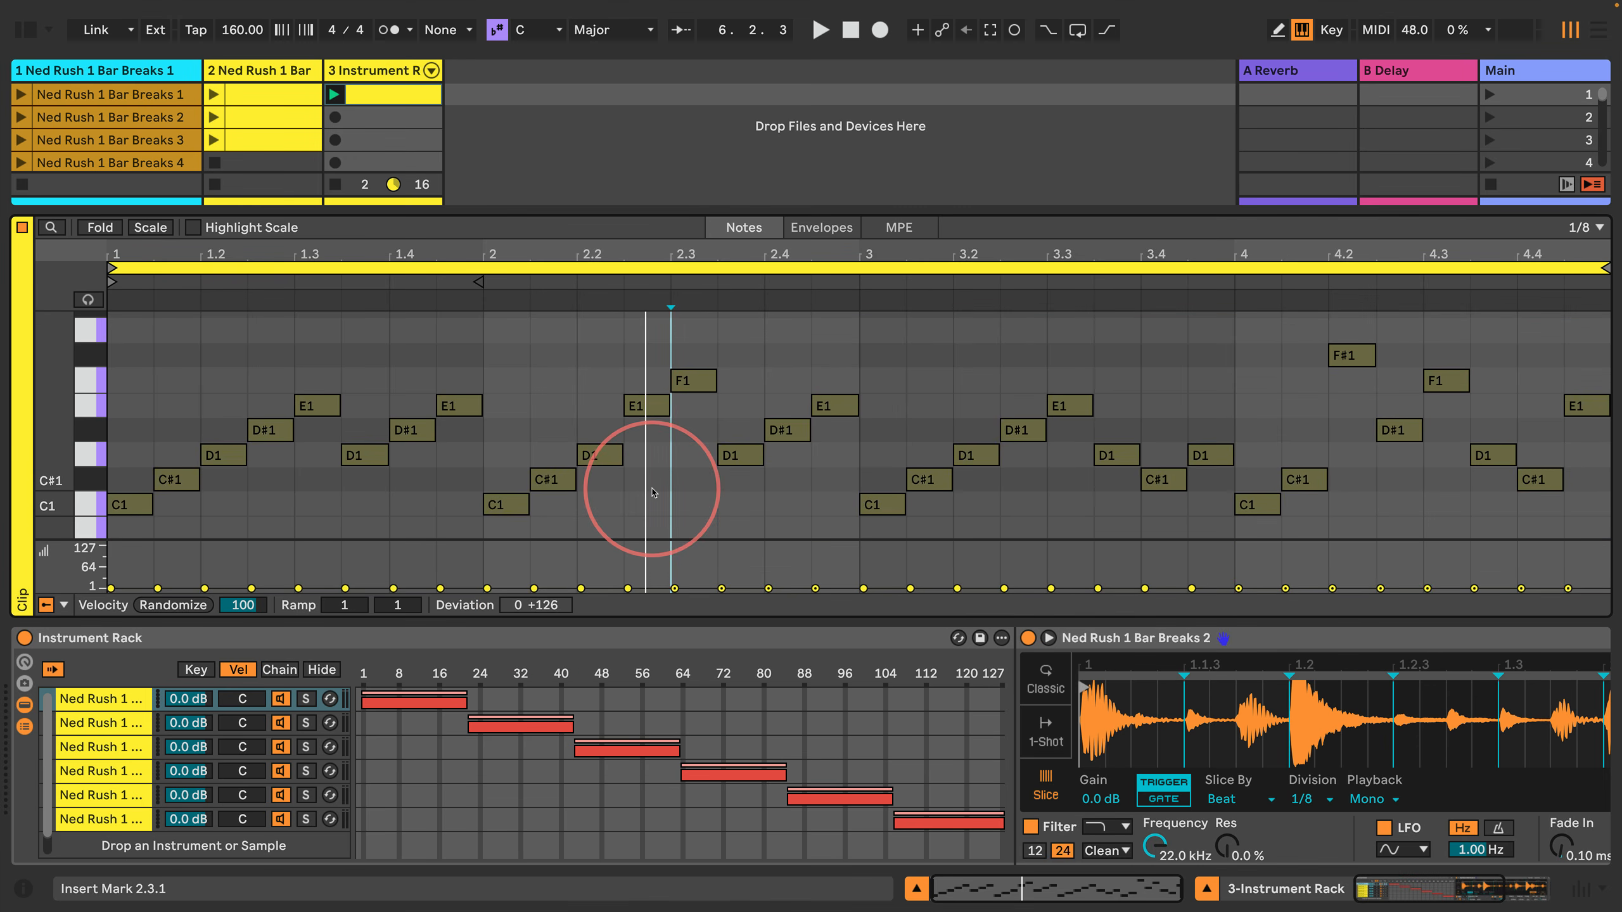
Step: Review the velocity deviation on the notes in bars 2 and 4, and play the clip to hear the random chain switching
left_click_drag(695, 526, 826, 345)
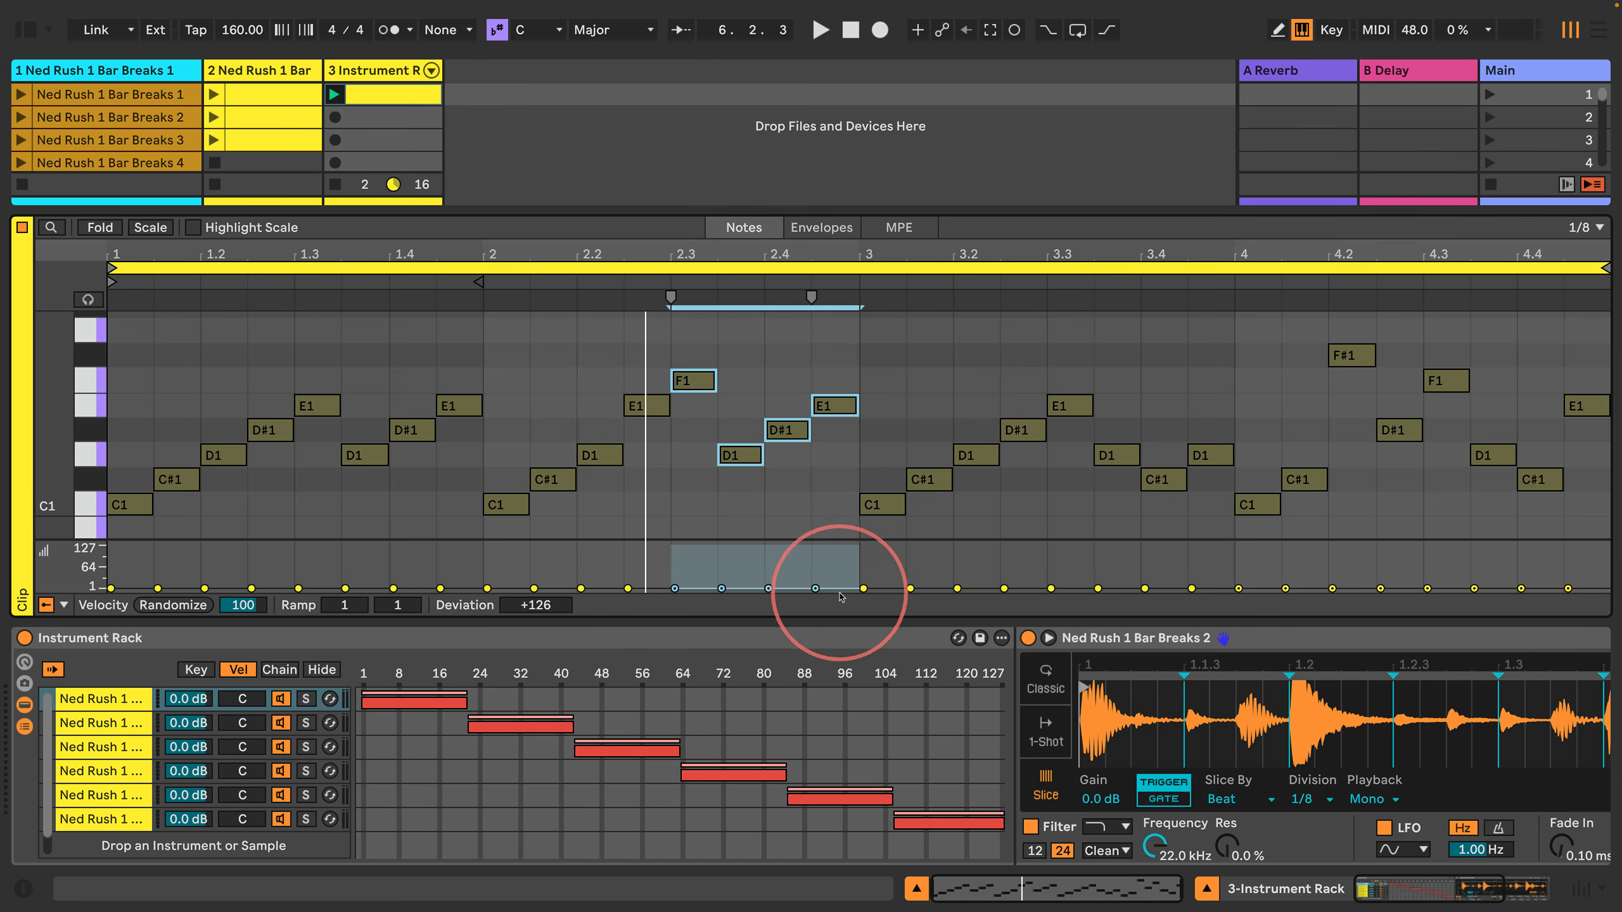
left_click_drag(682, 502, 839, 344)
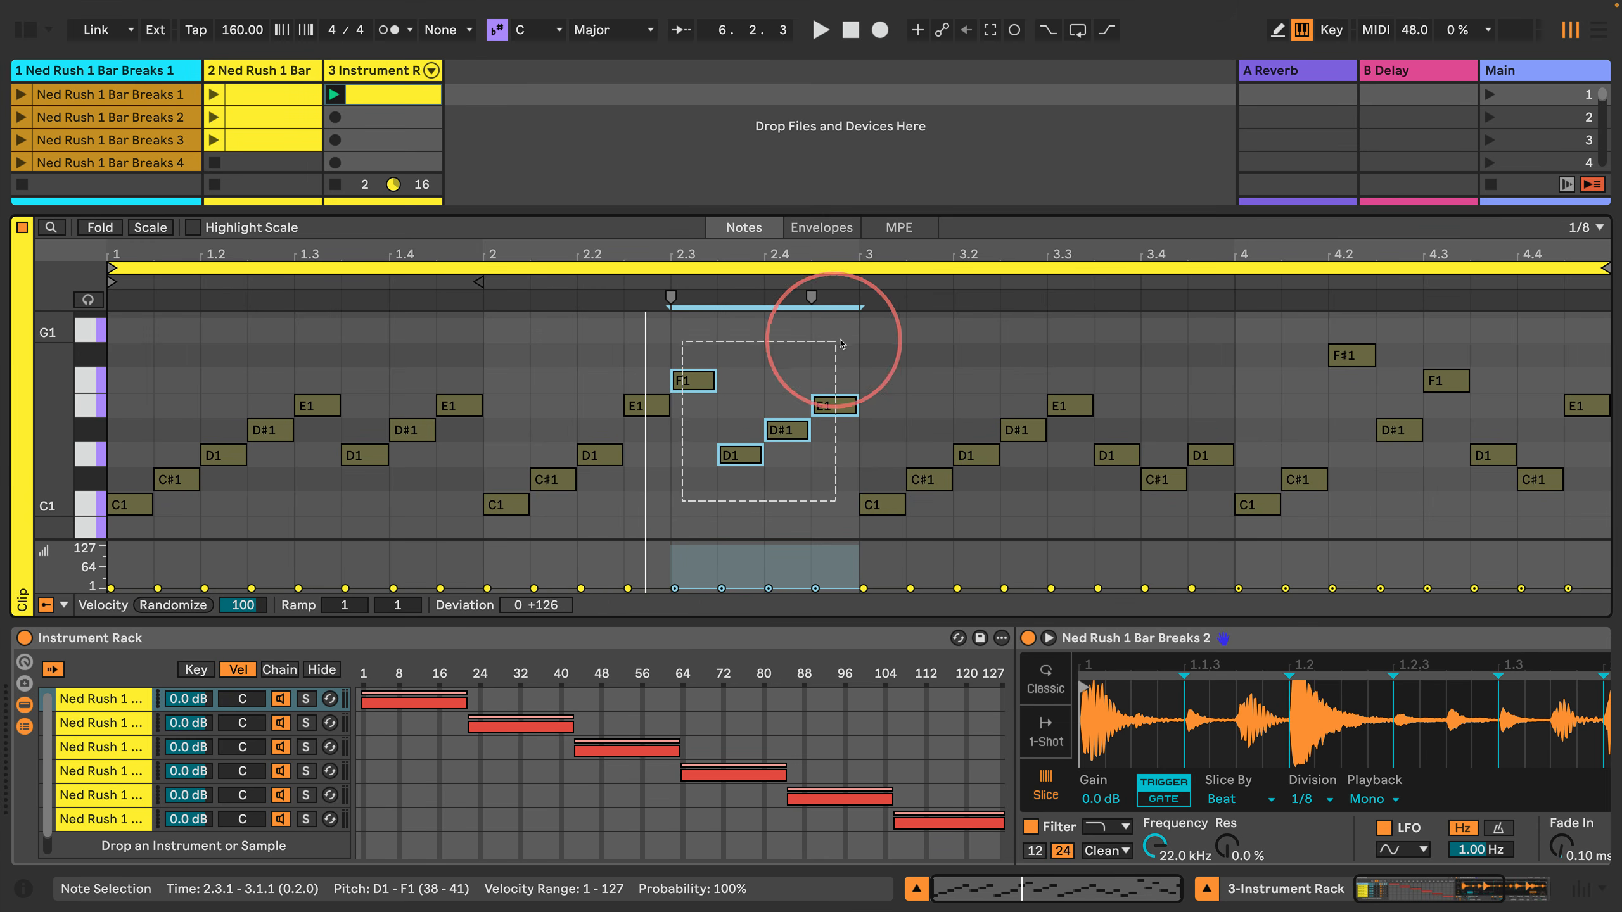
left_click_drag(1245, 528, 1583, 321)
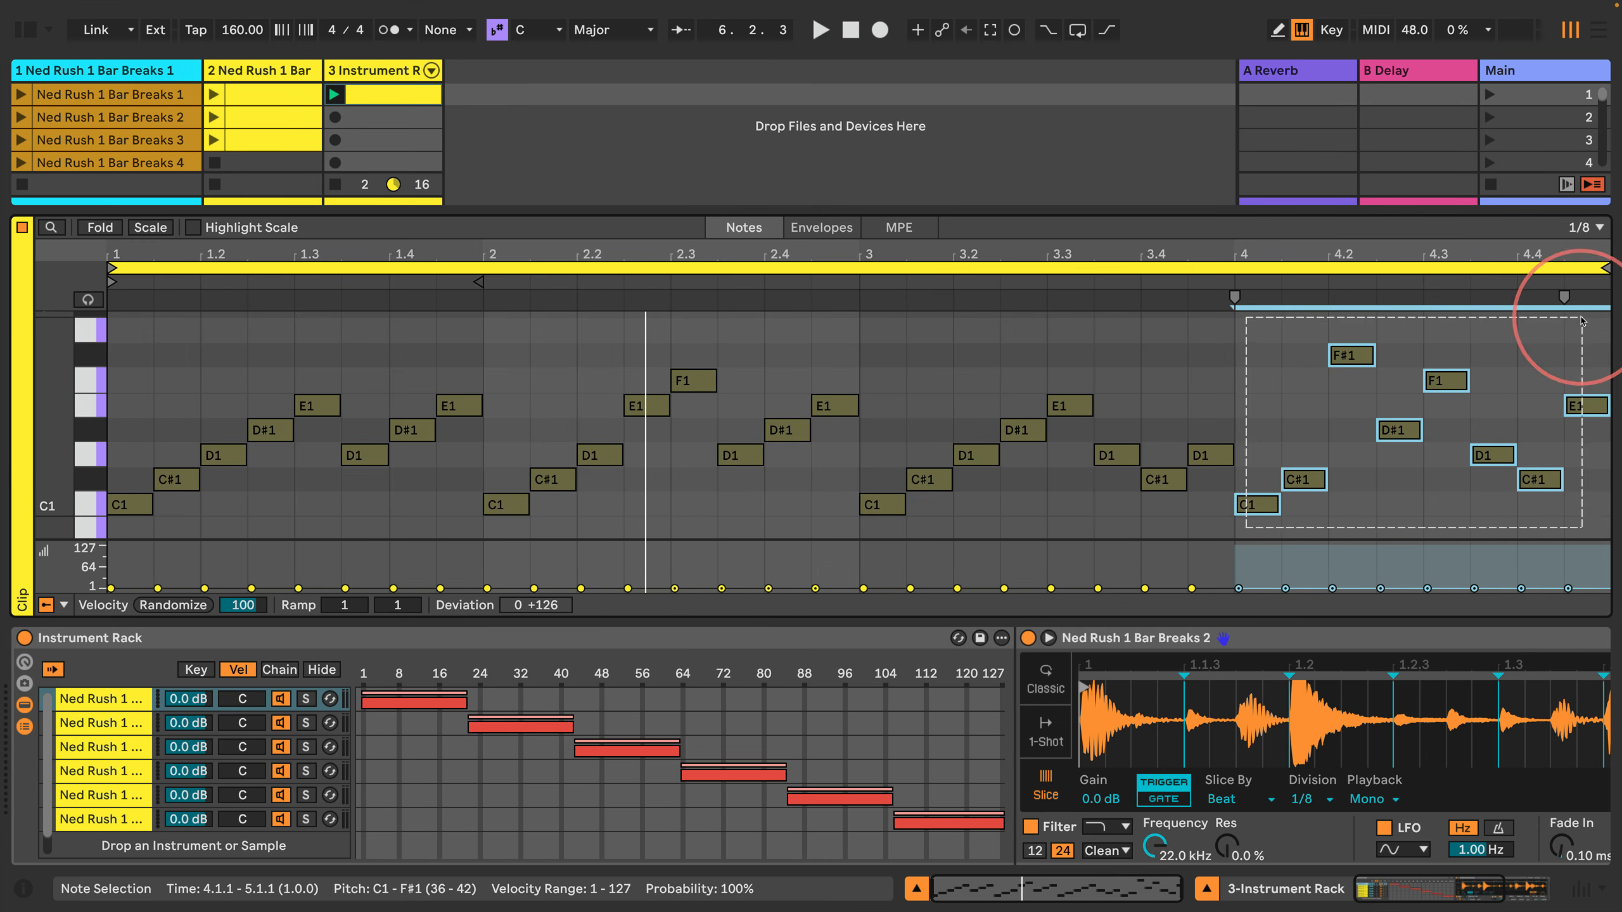
left_click(465, 448)
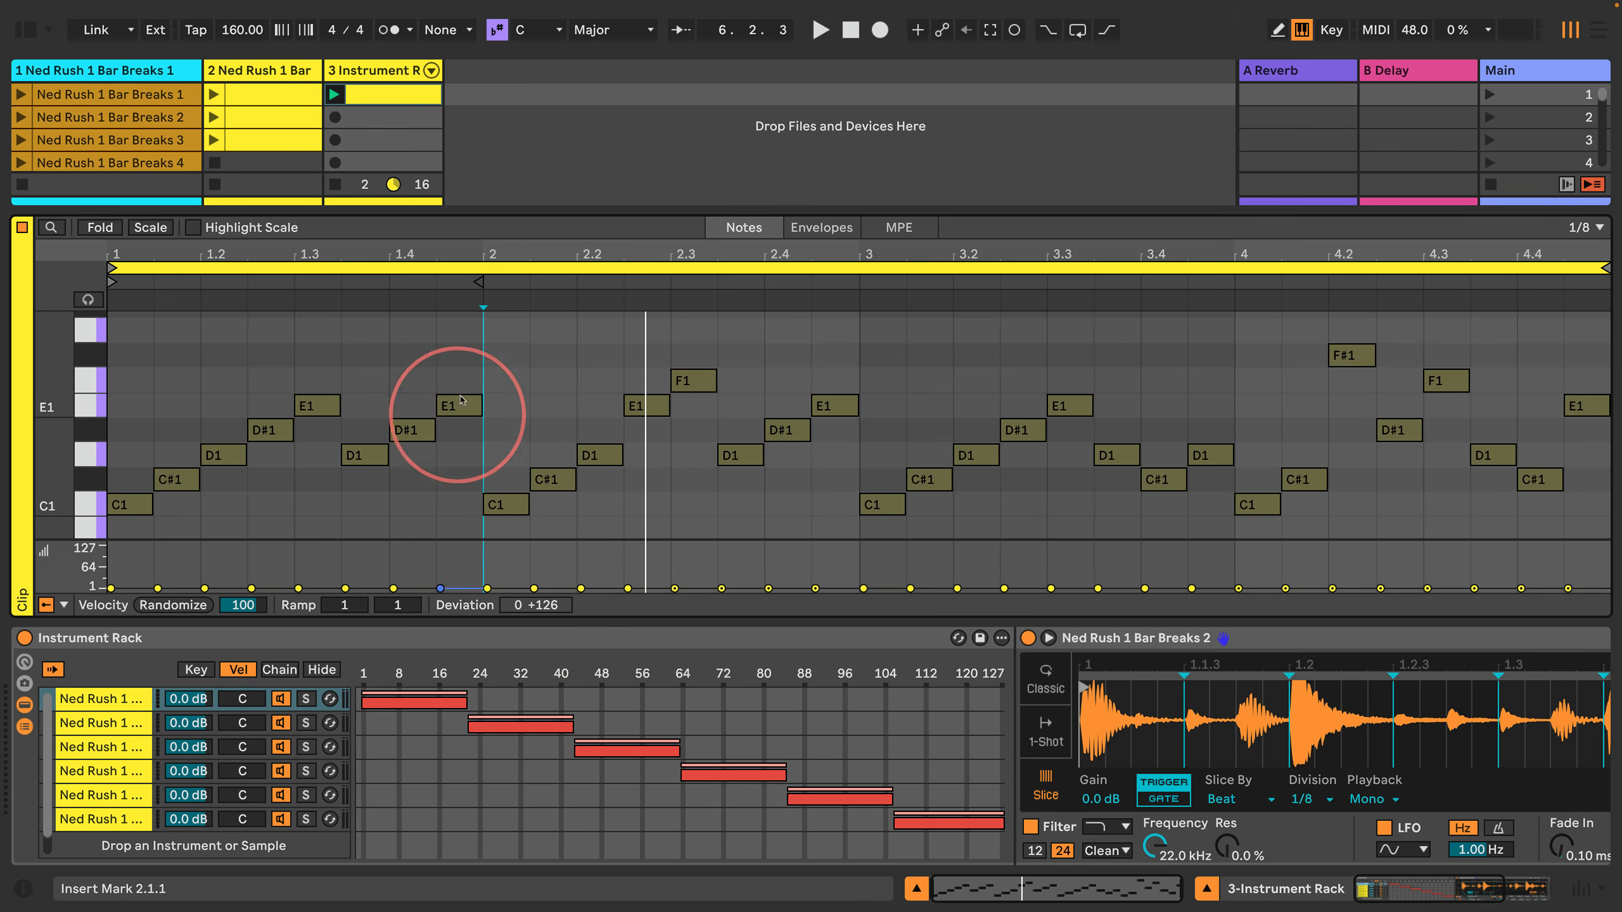
key("space")
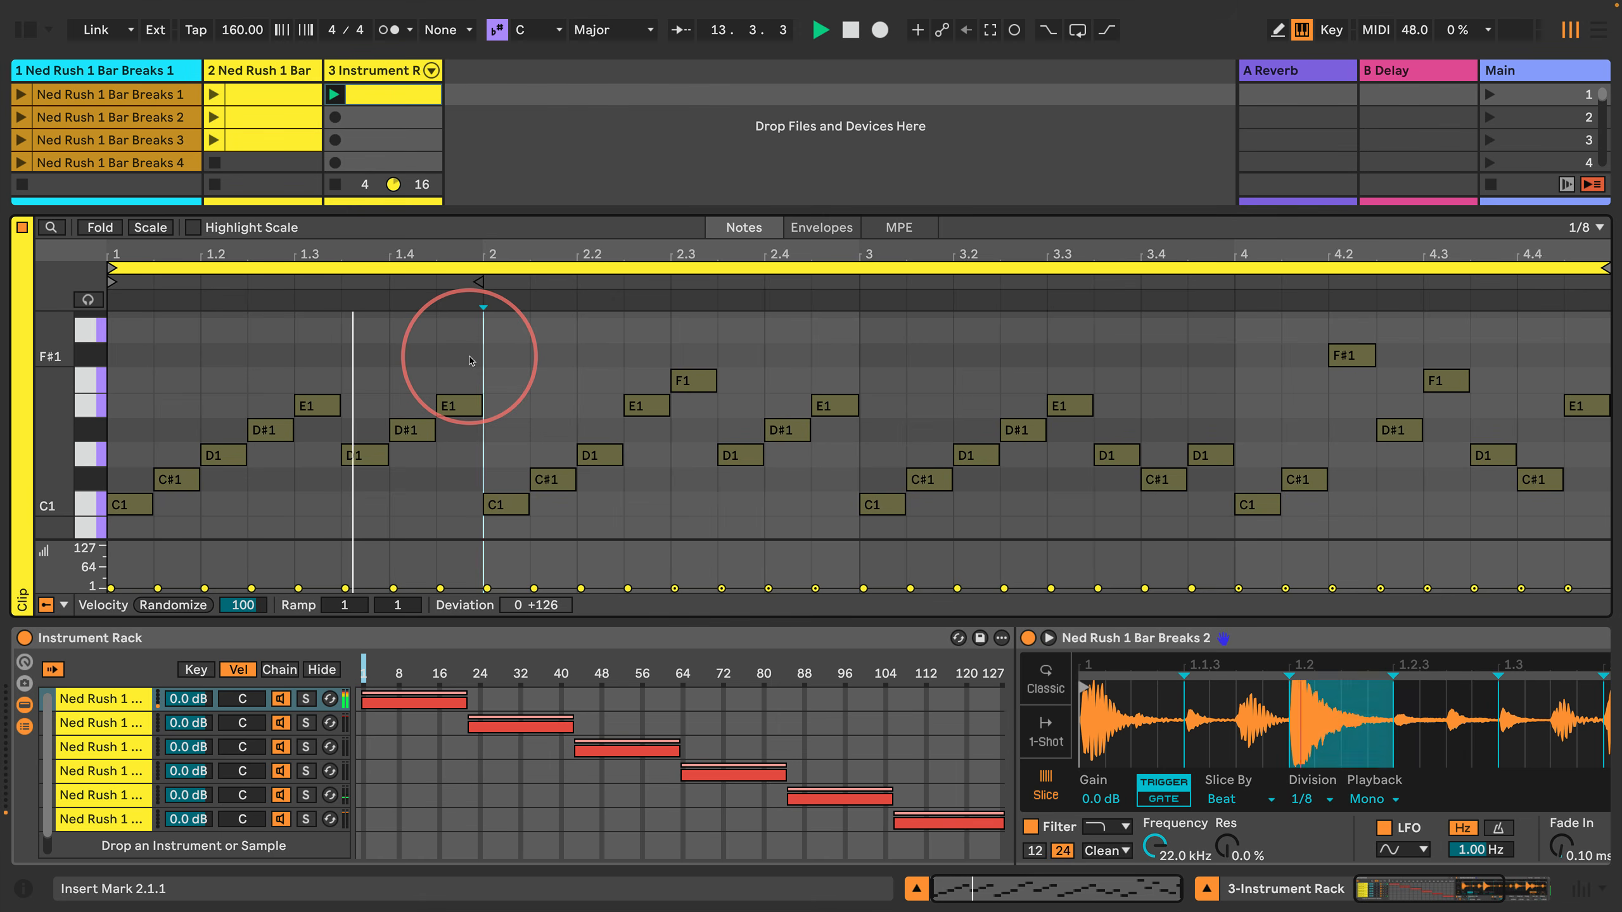
key("space")
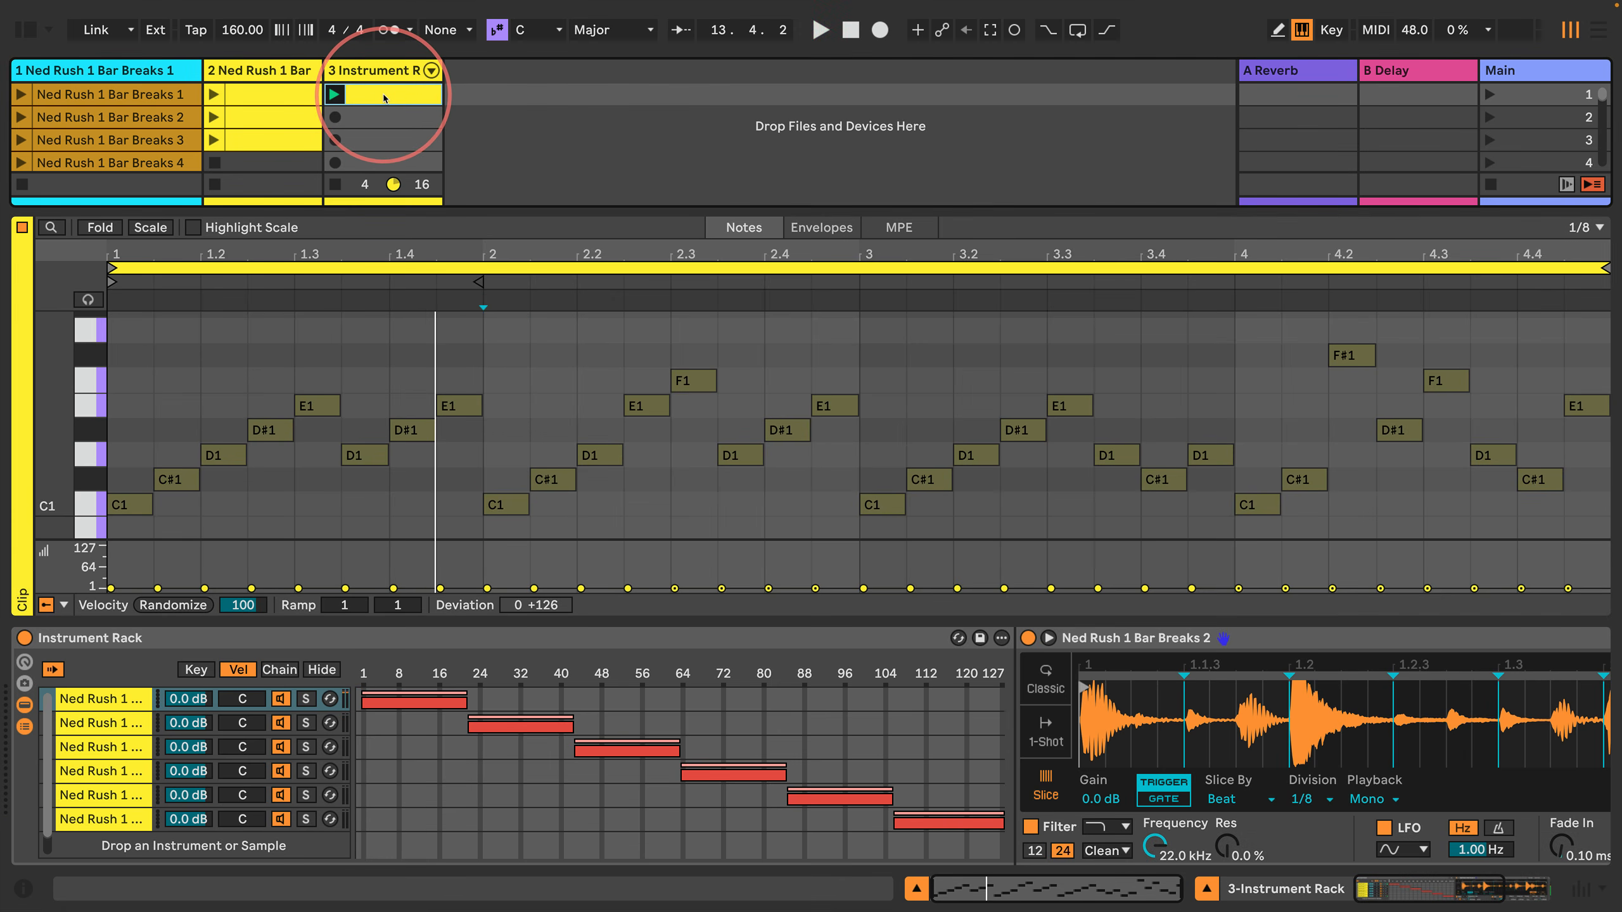
Step: Duplicate and launch the third track's clip, and reset the velocity deviation to 0 on the copy's notes in late bar 2 and all of bar 4
key("super+d")
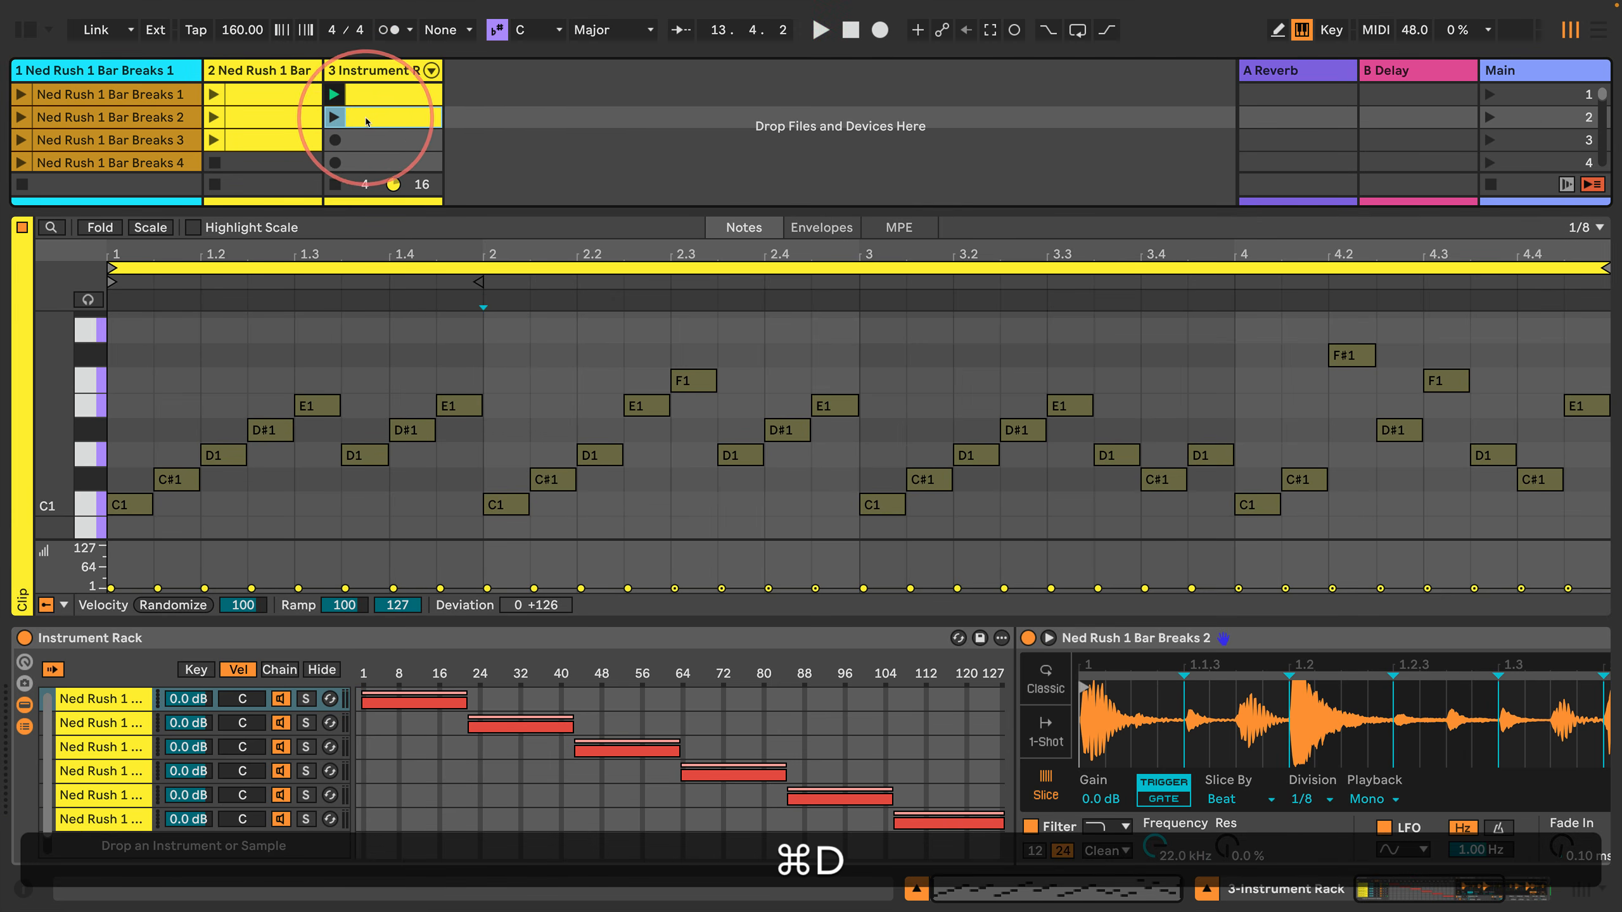
left_click(335, 117)
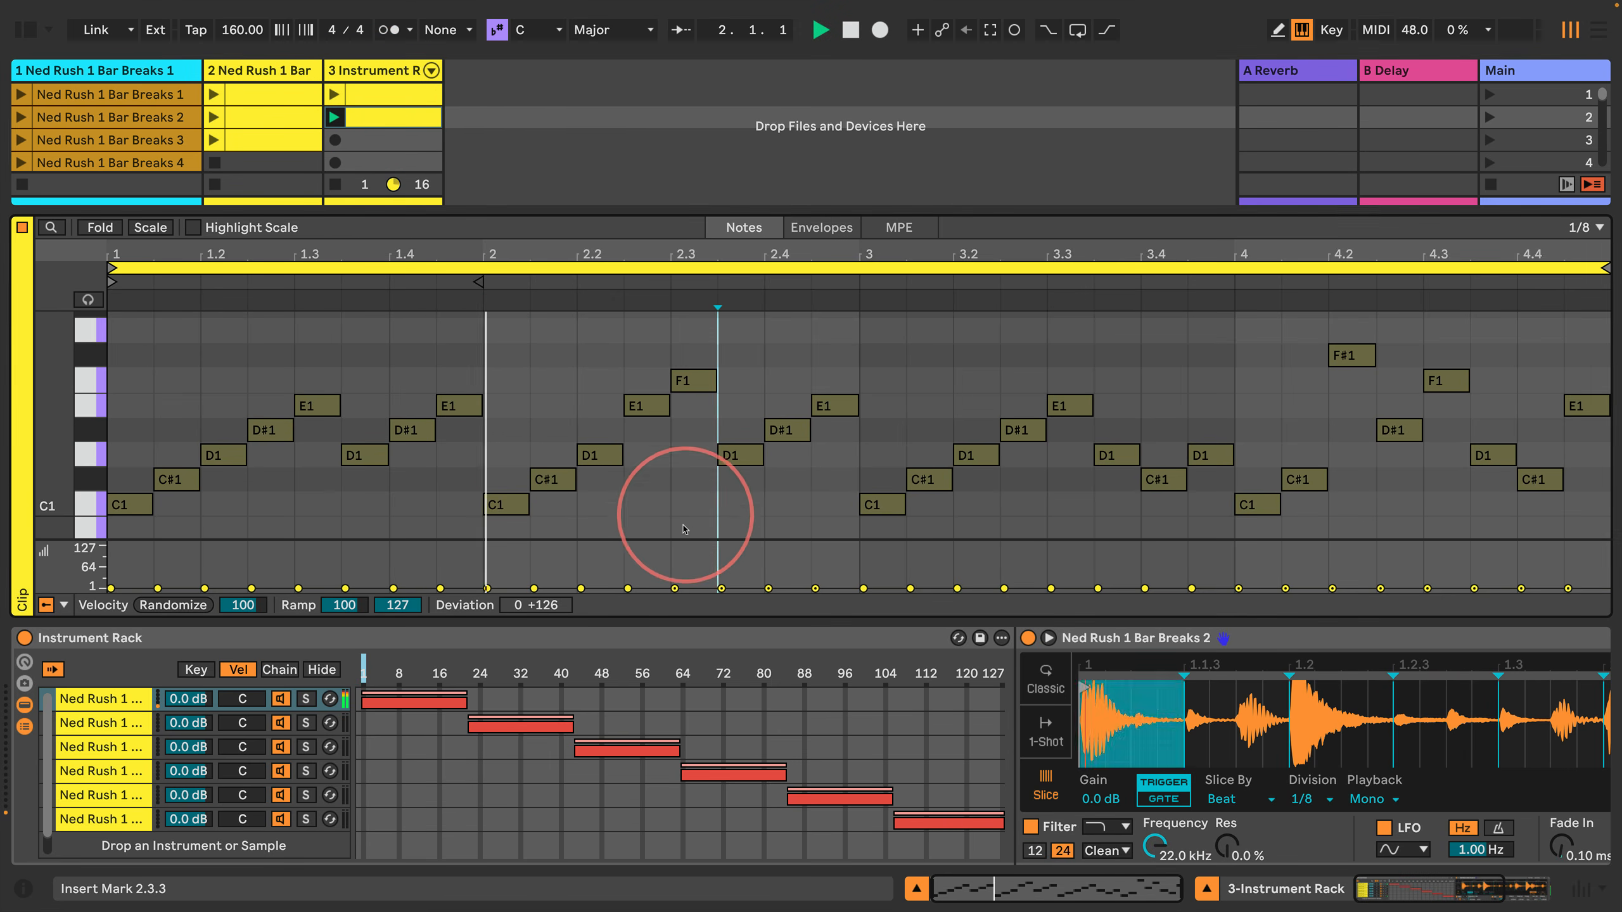
left_click_drag(682, 525, 828, 344)
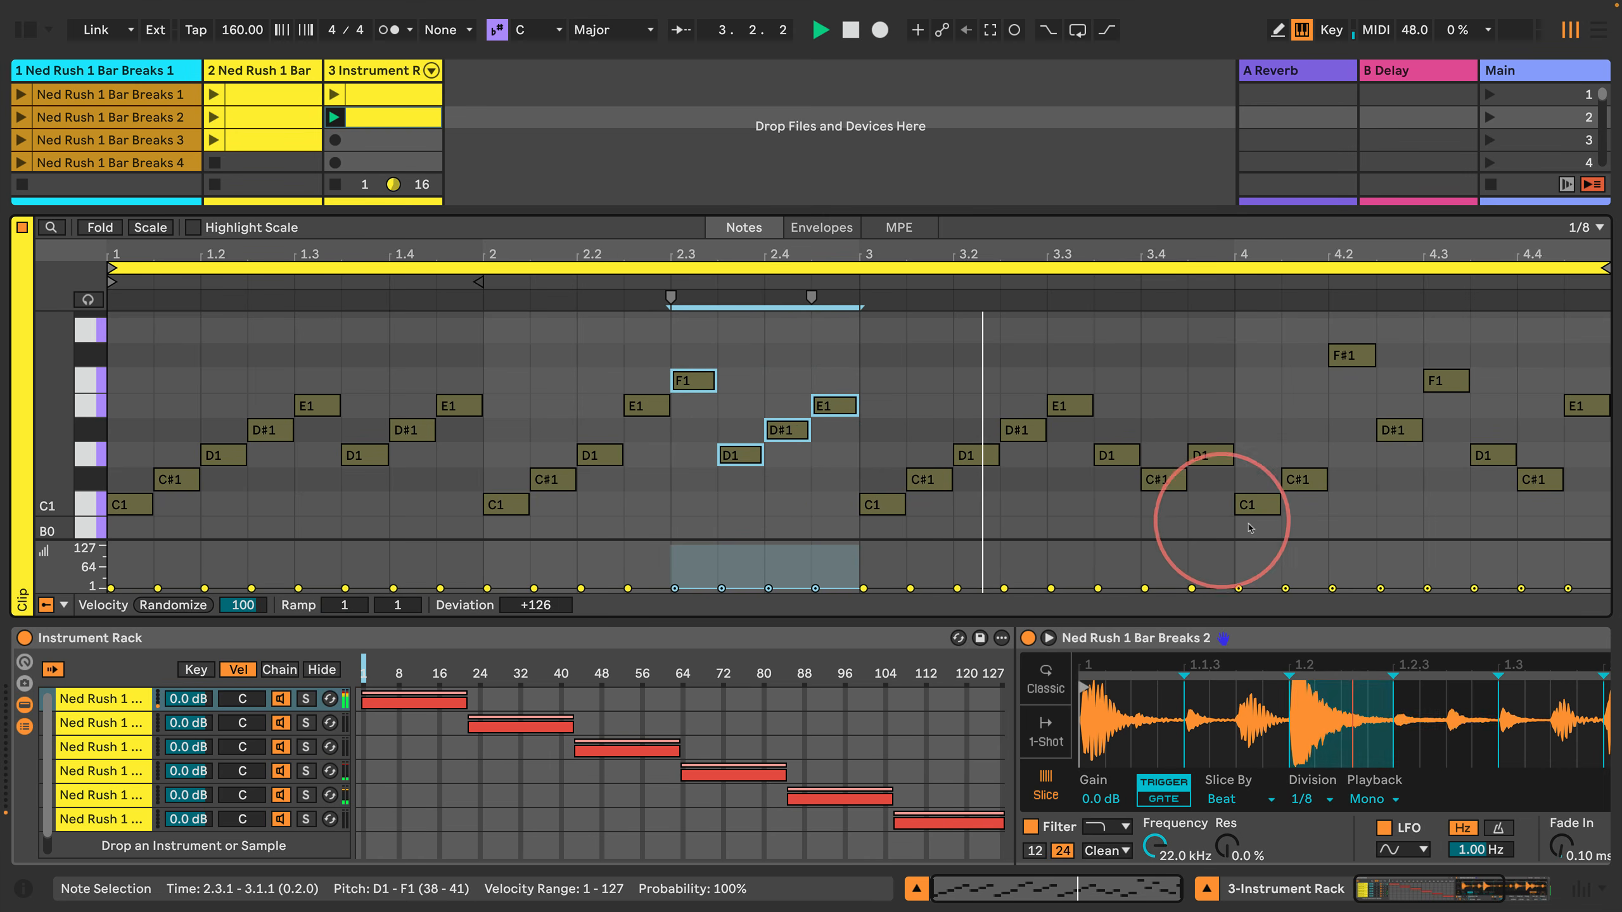
mouse_move(1250, 525)
left_mouse_down()
mouse_move(1495, 362)
mouse_move(1576, 331)
left_mouse_up()
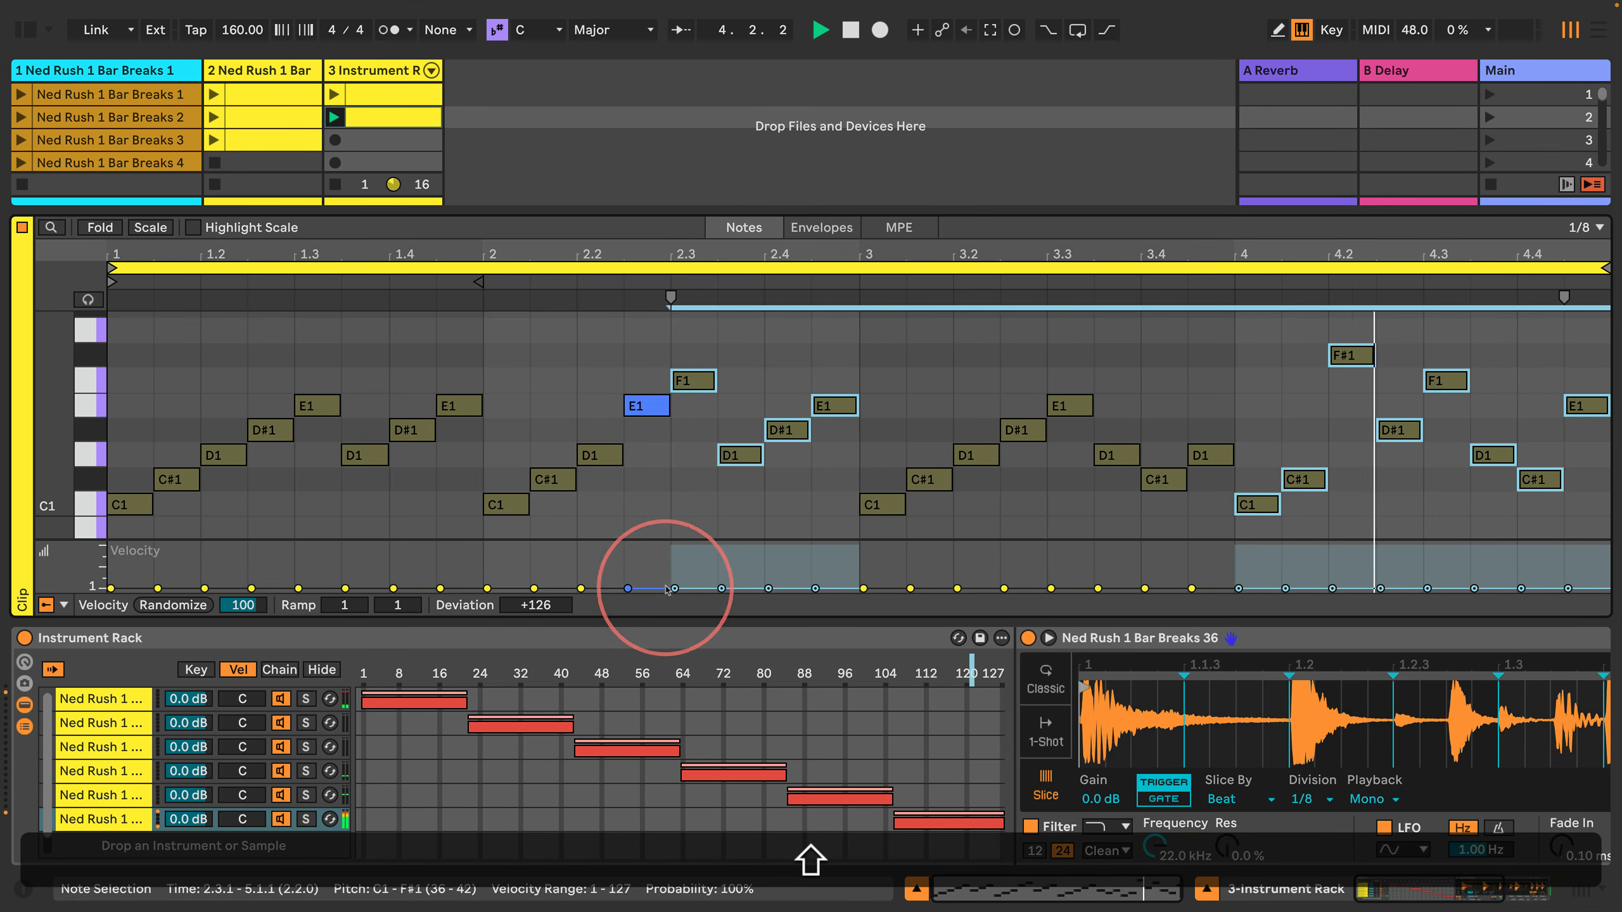
double_click(535, 604)
left_click(688, 496)
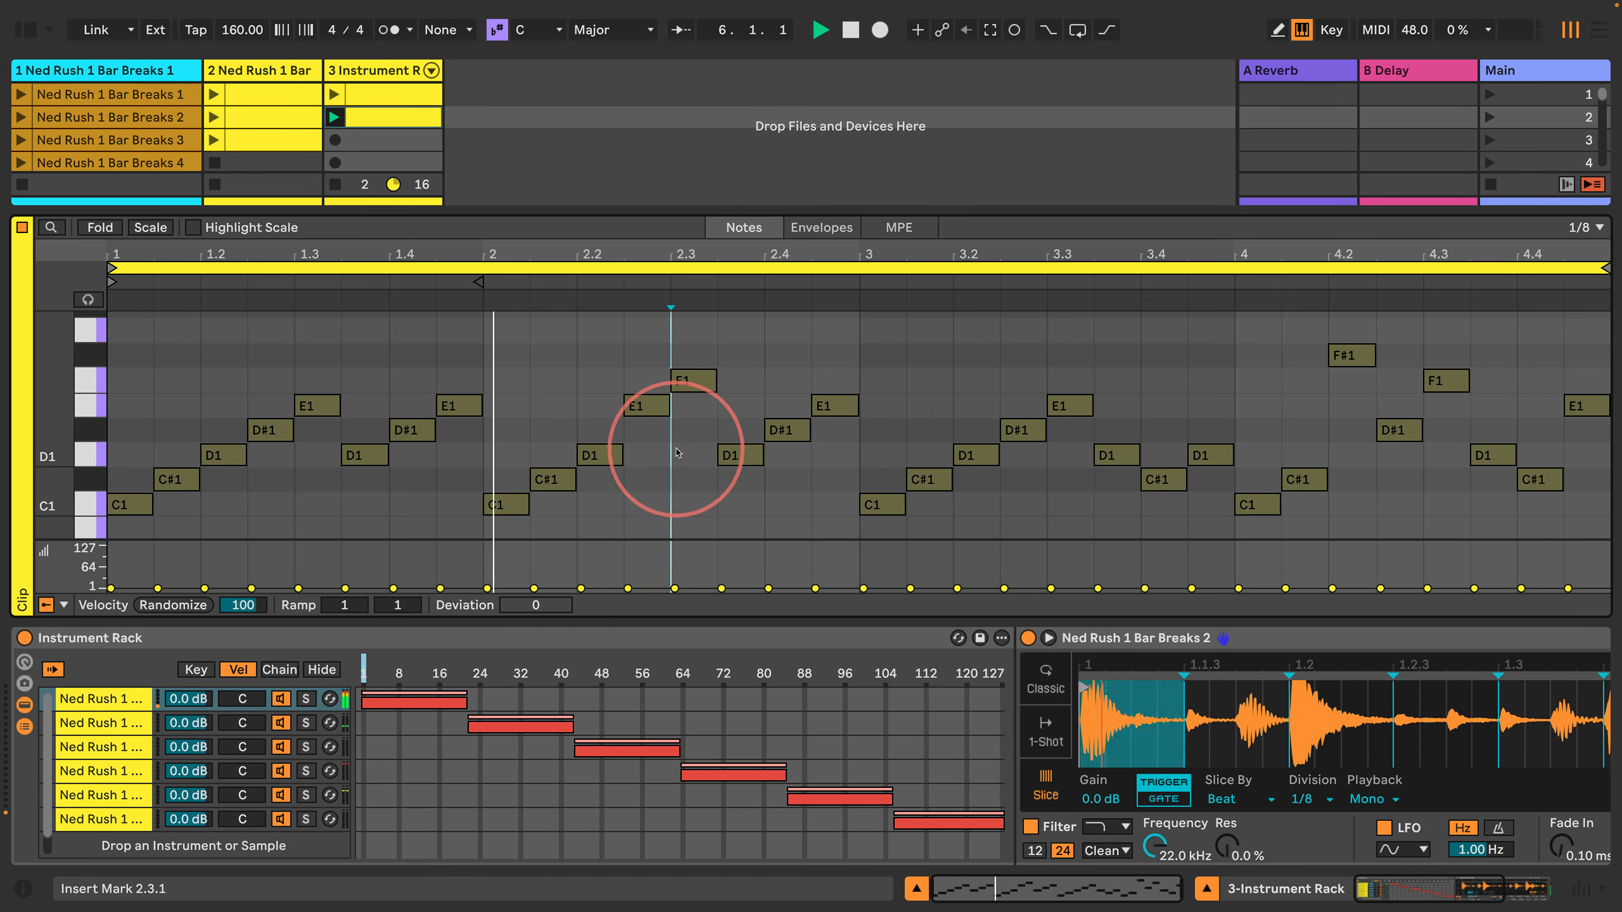
Step: Raise the velocities of the four notes in bar 2's second half individually, with F1 at 60 and E1 at 65, and stop playback
left_click(697, 382)
left_click_drag(674, 588, 670, 568)
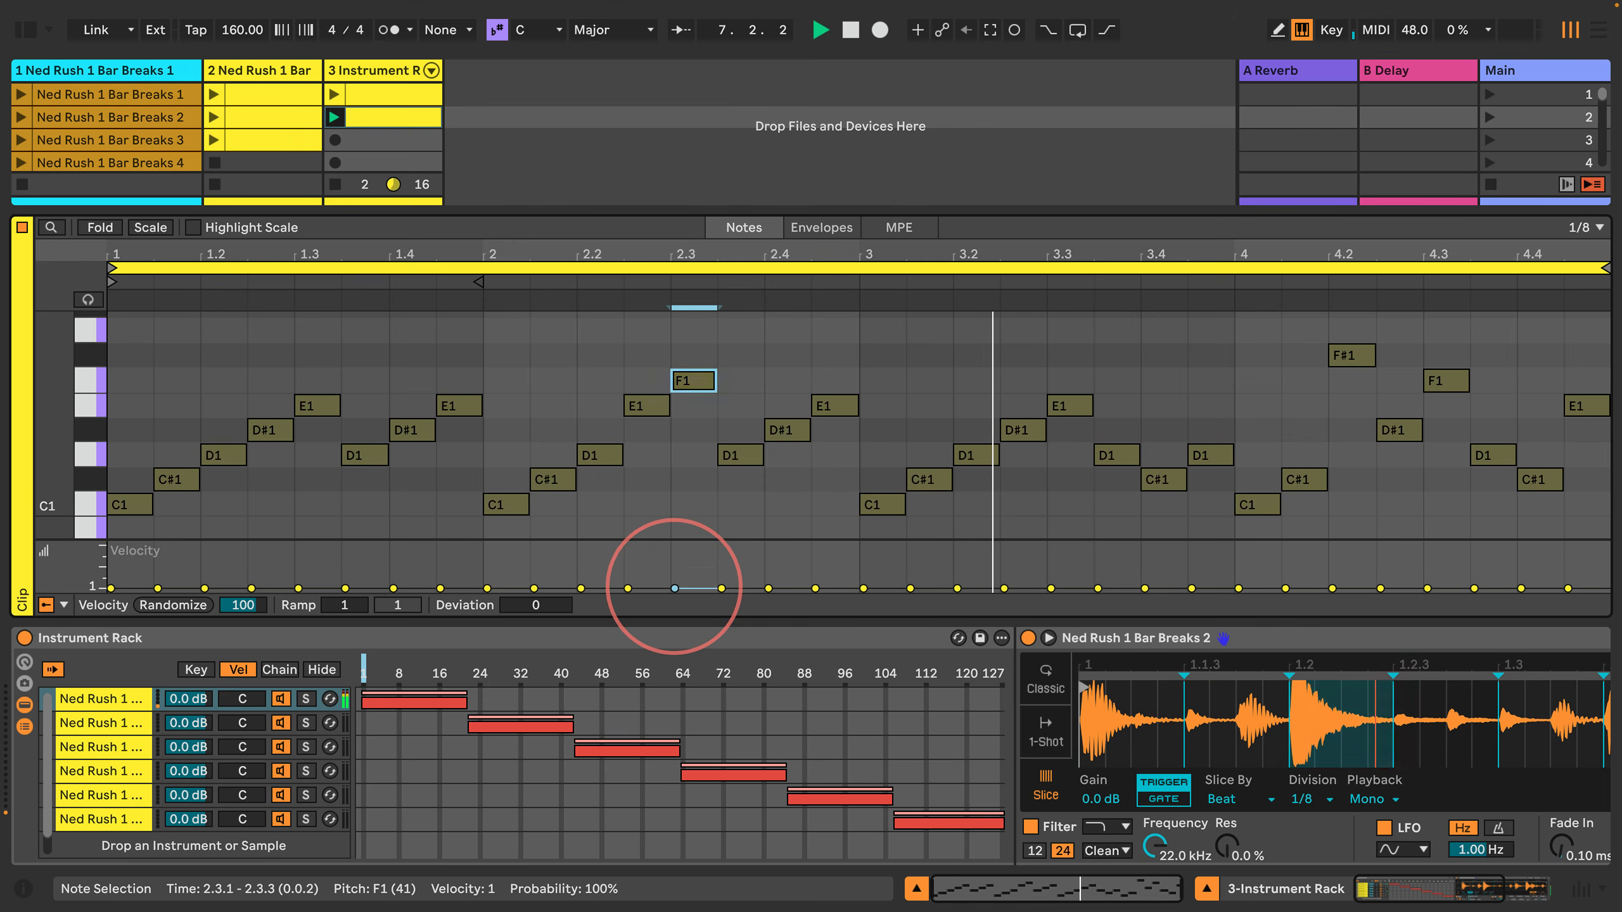
left_click(728, 455)
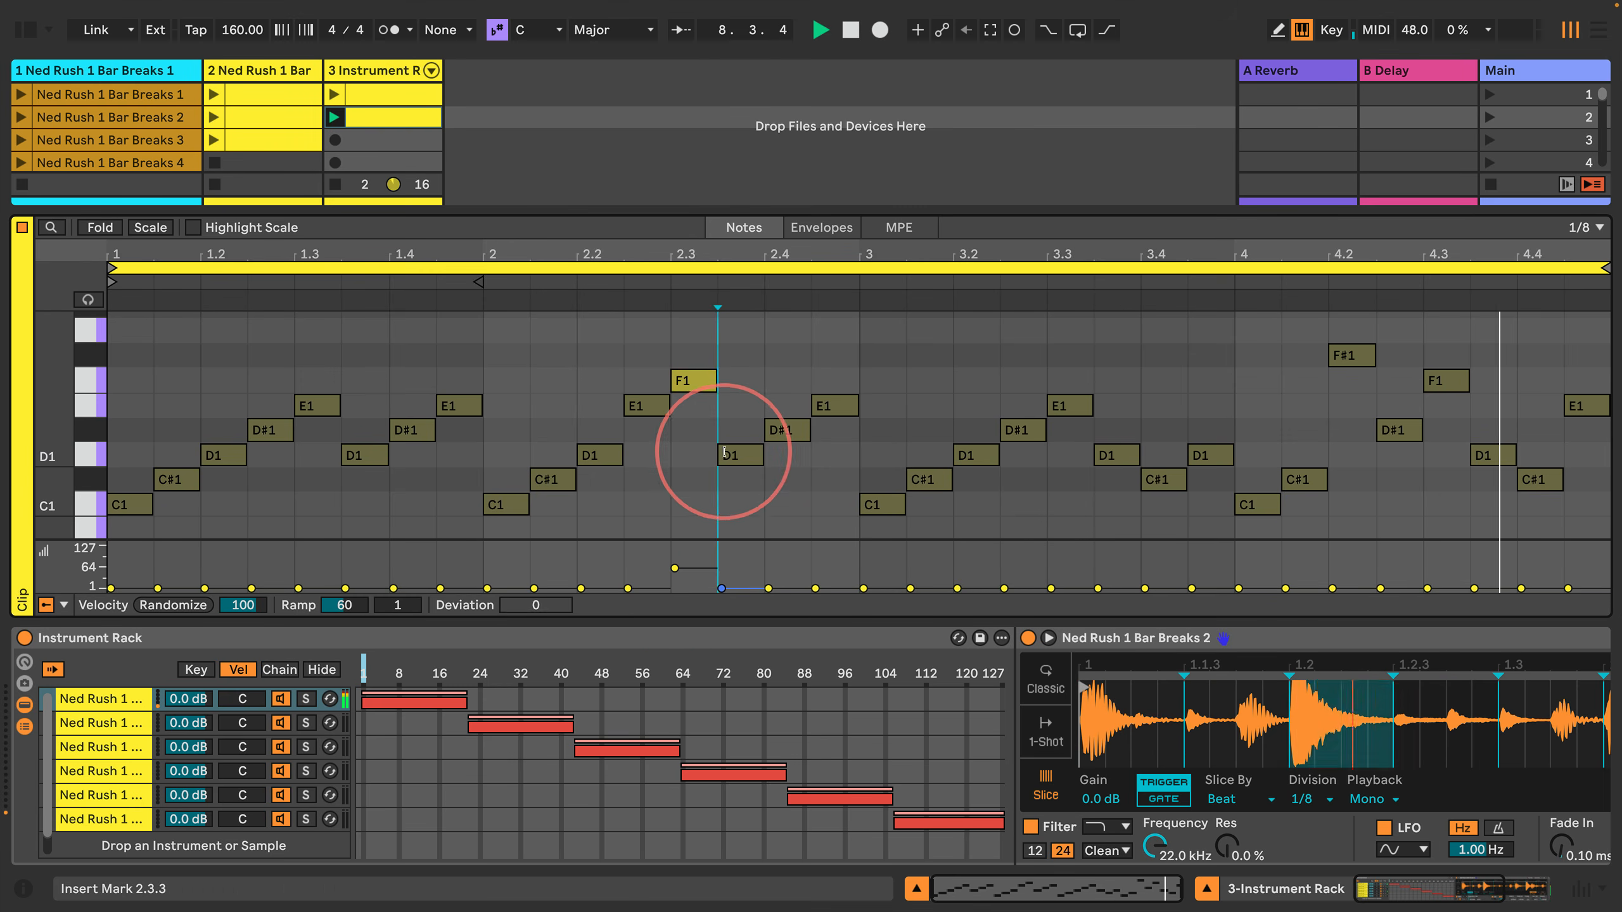
left_click_drag(722, 588, 816, 567)
left_click(832, 406)
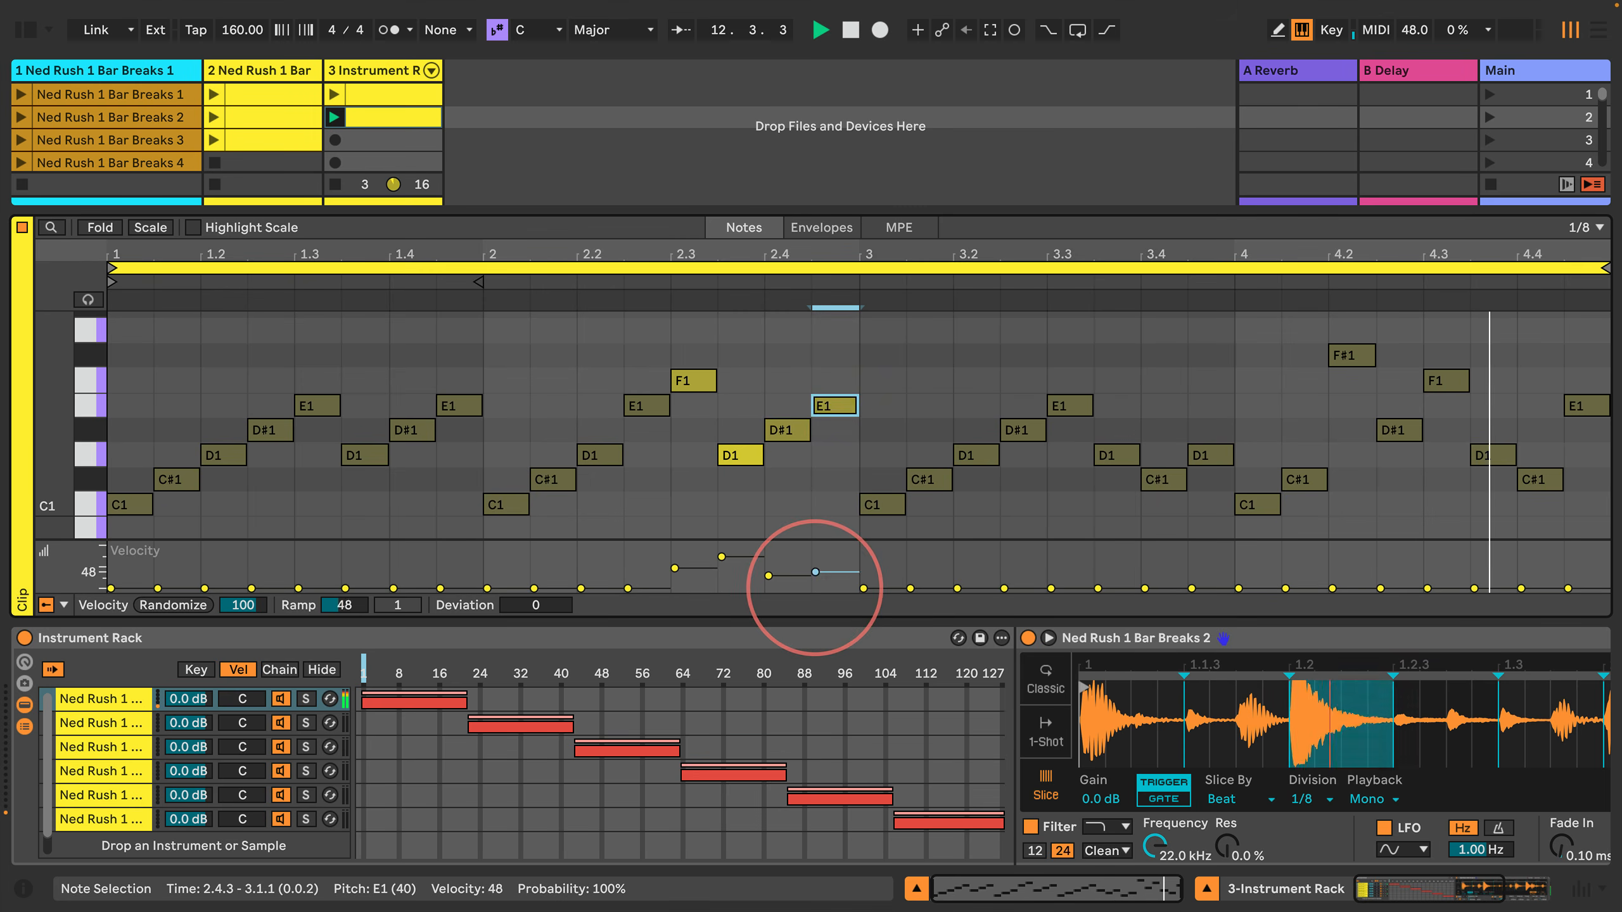
key("space")
Step: Set the velocity of the C1 note at the start of bar 4 to 50 and move the selection to the following C#1 note
left_click(814, 488)
key("Right")
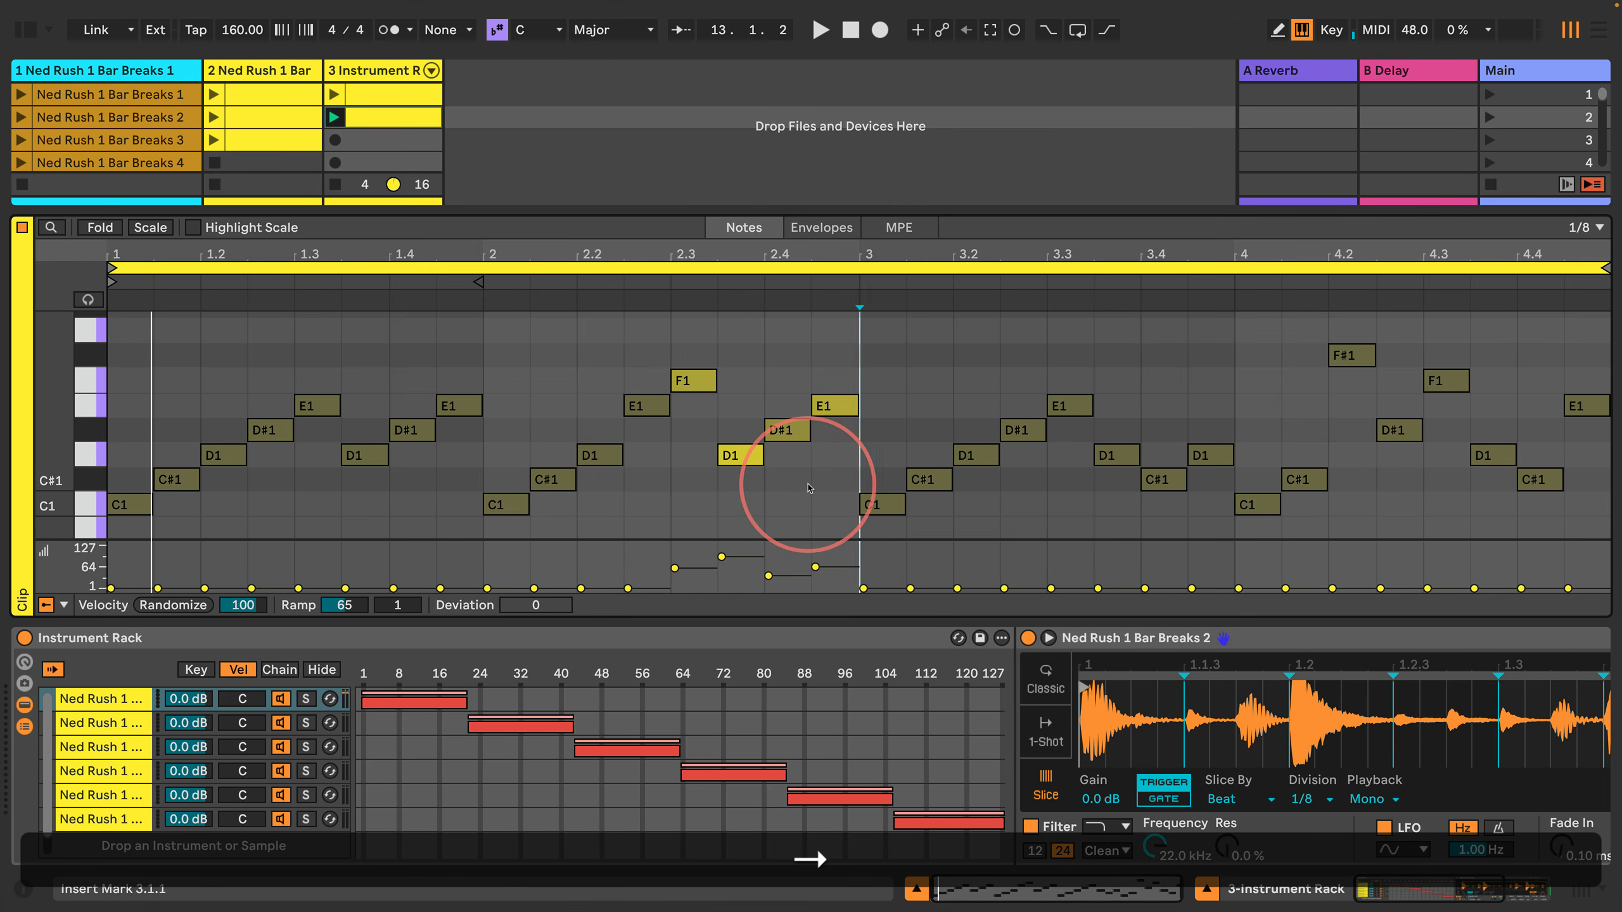
key("shift+Right")
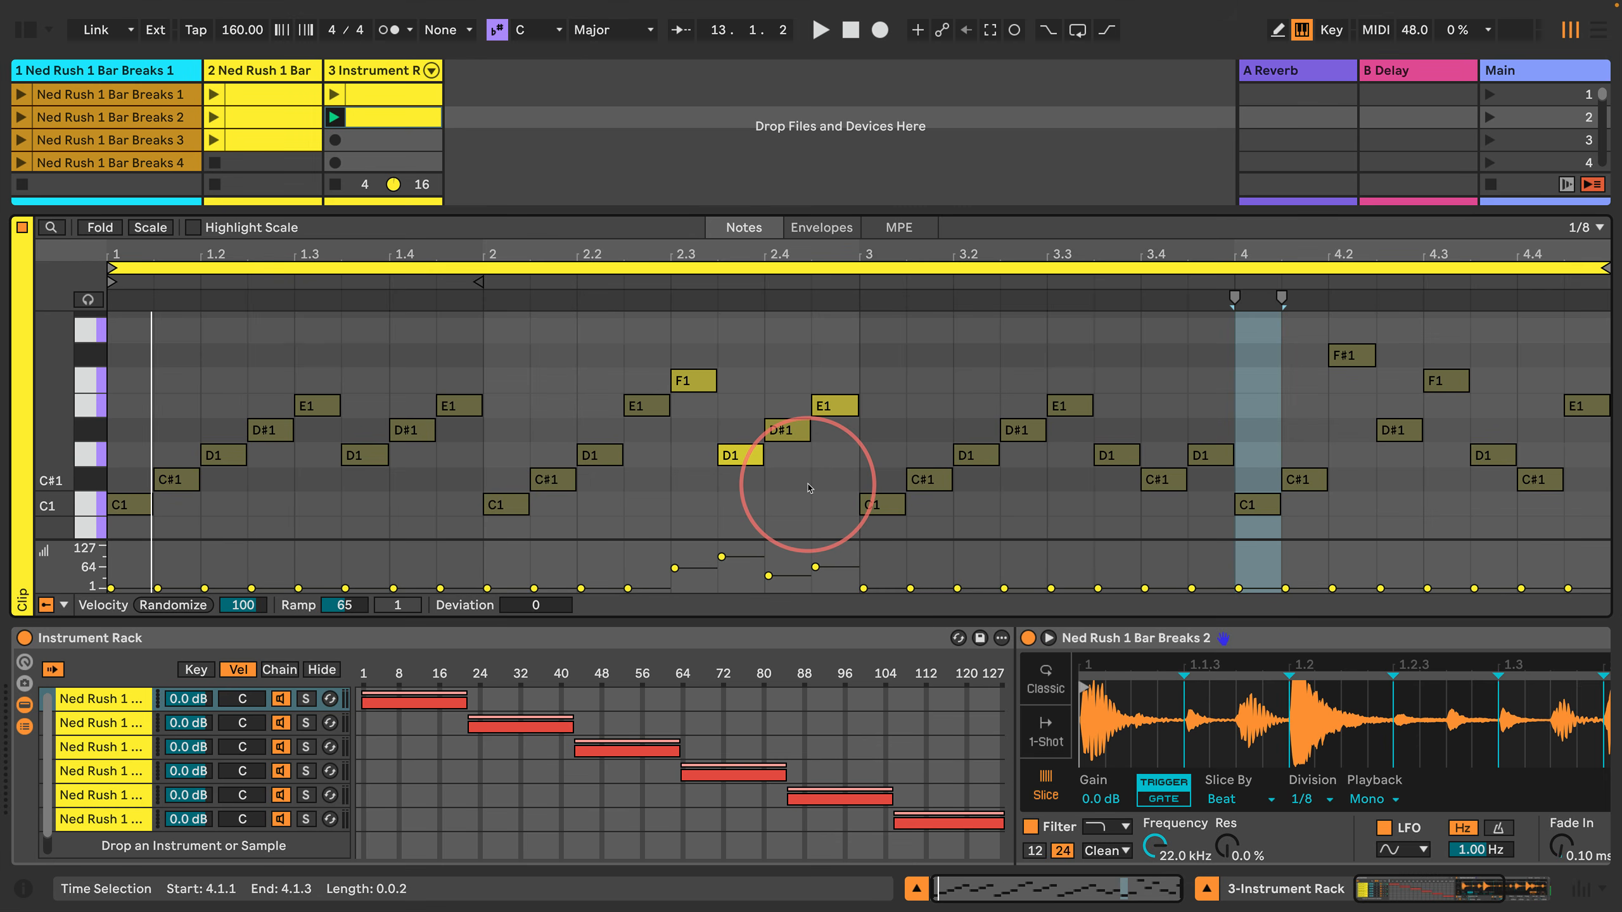
key("0")
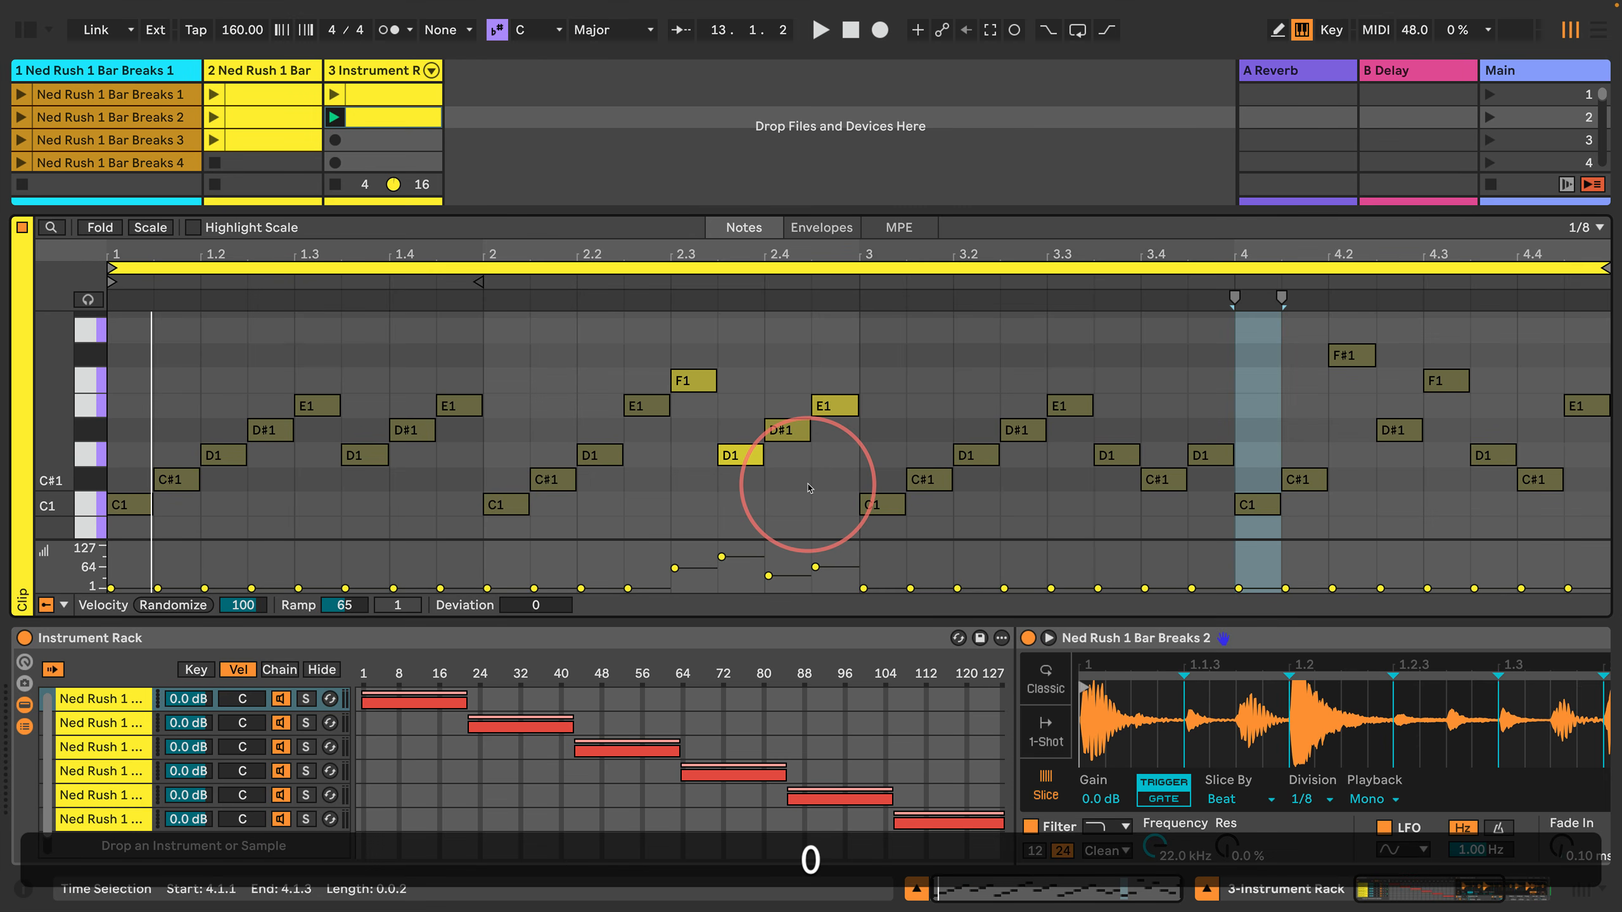
key("Return")
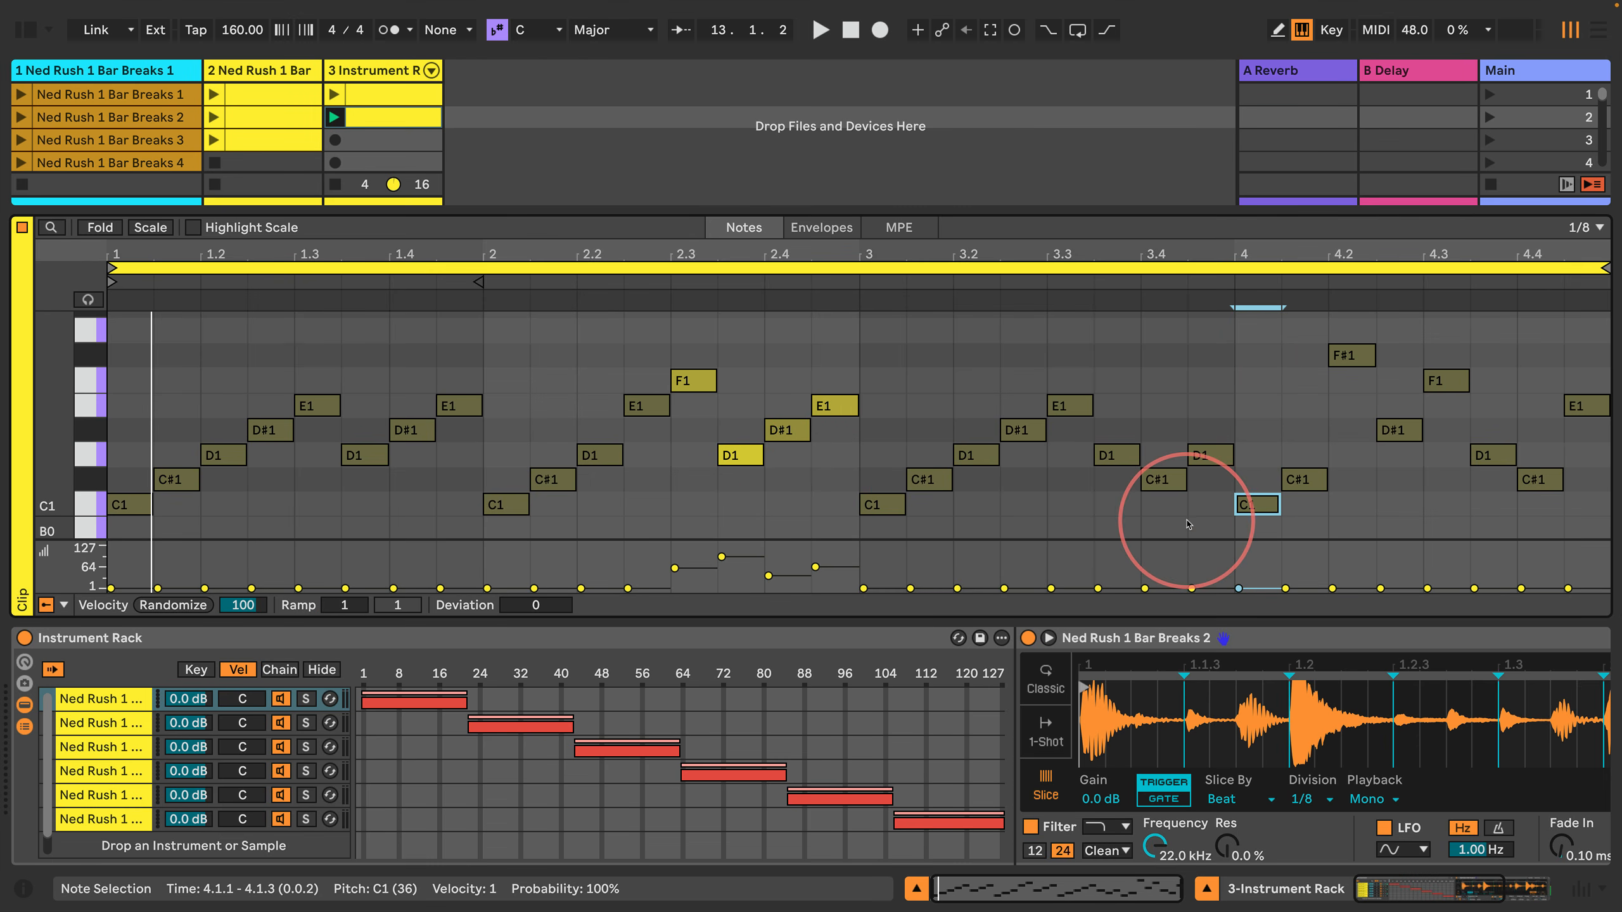
type("50")
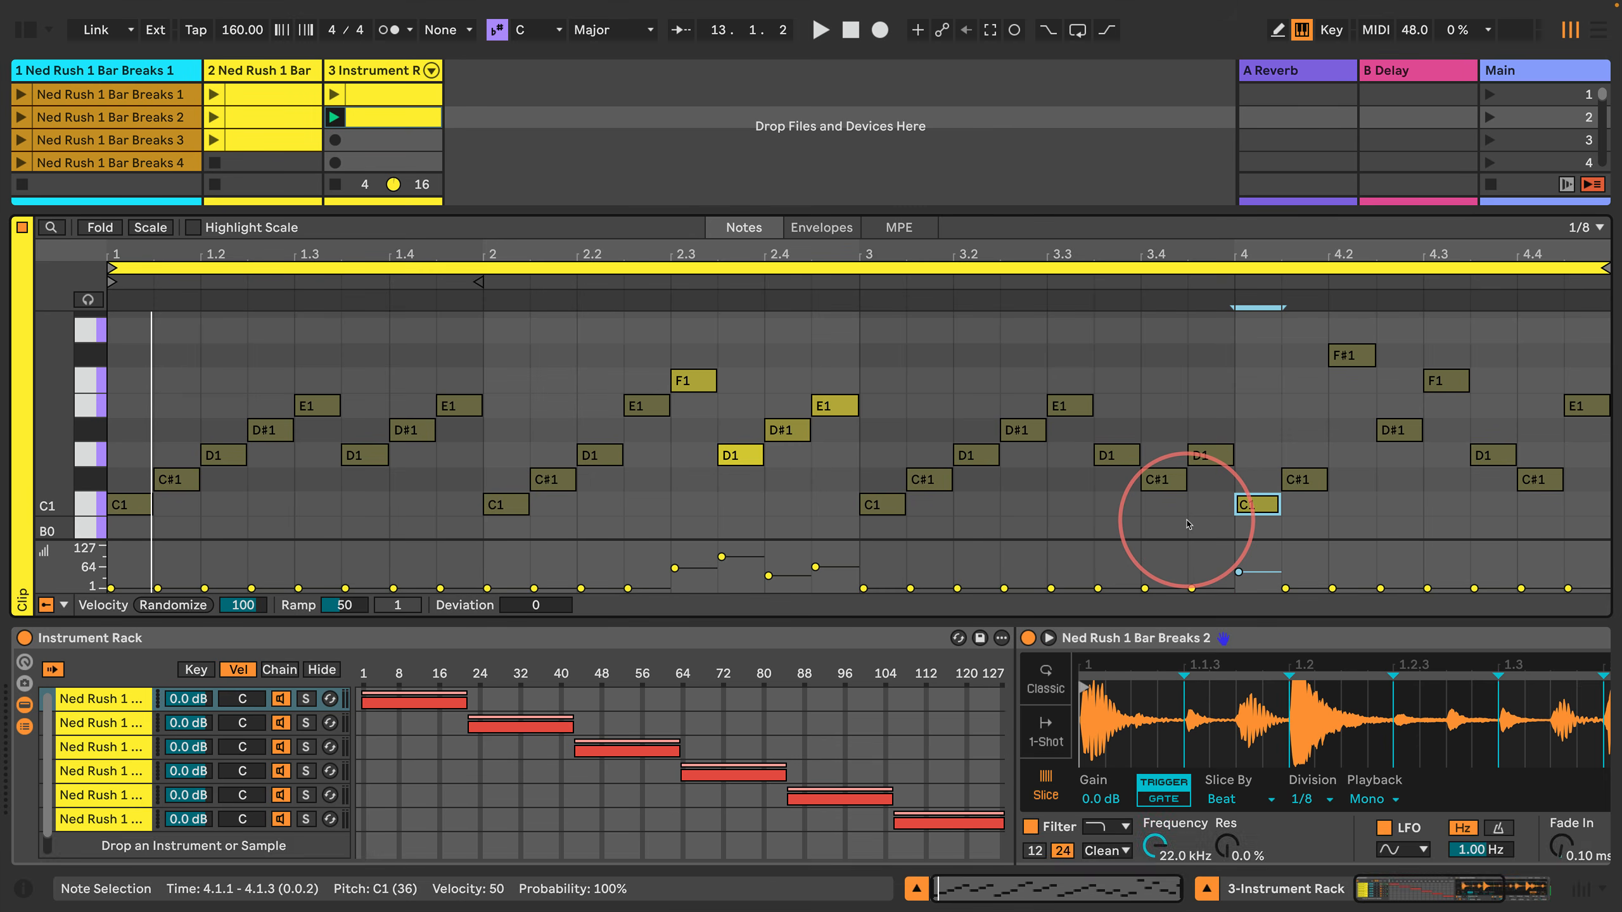
key("Return")
key("shift+Right")
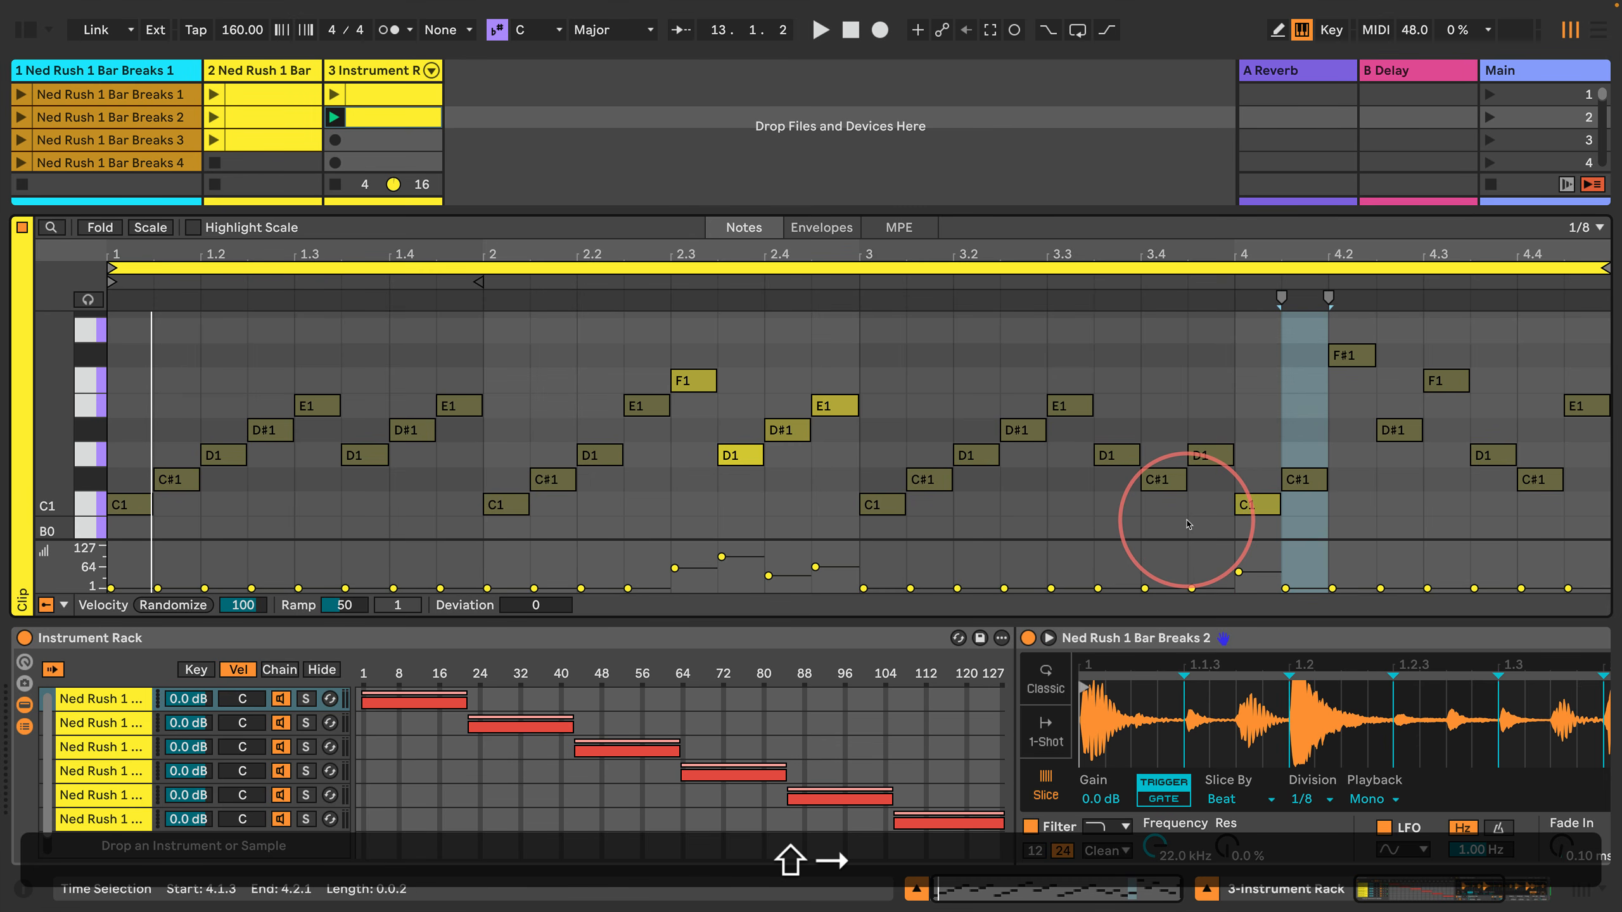
Step: Set the velocity of the C#1 note at 4.1.3 to 70
key("shift+Left")
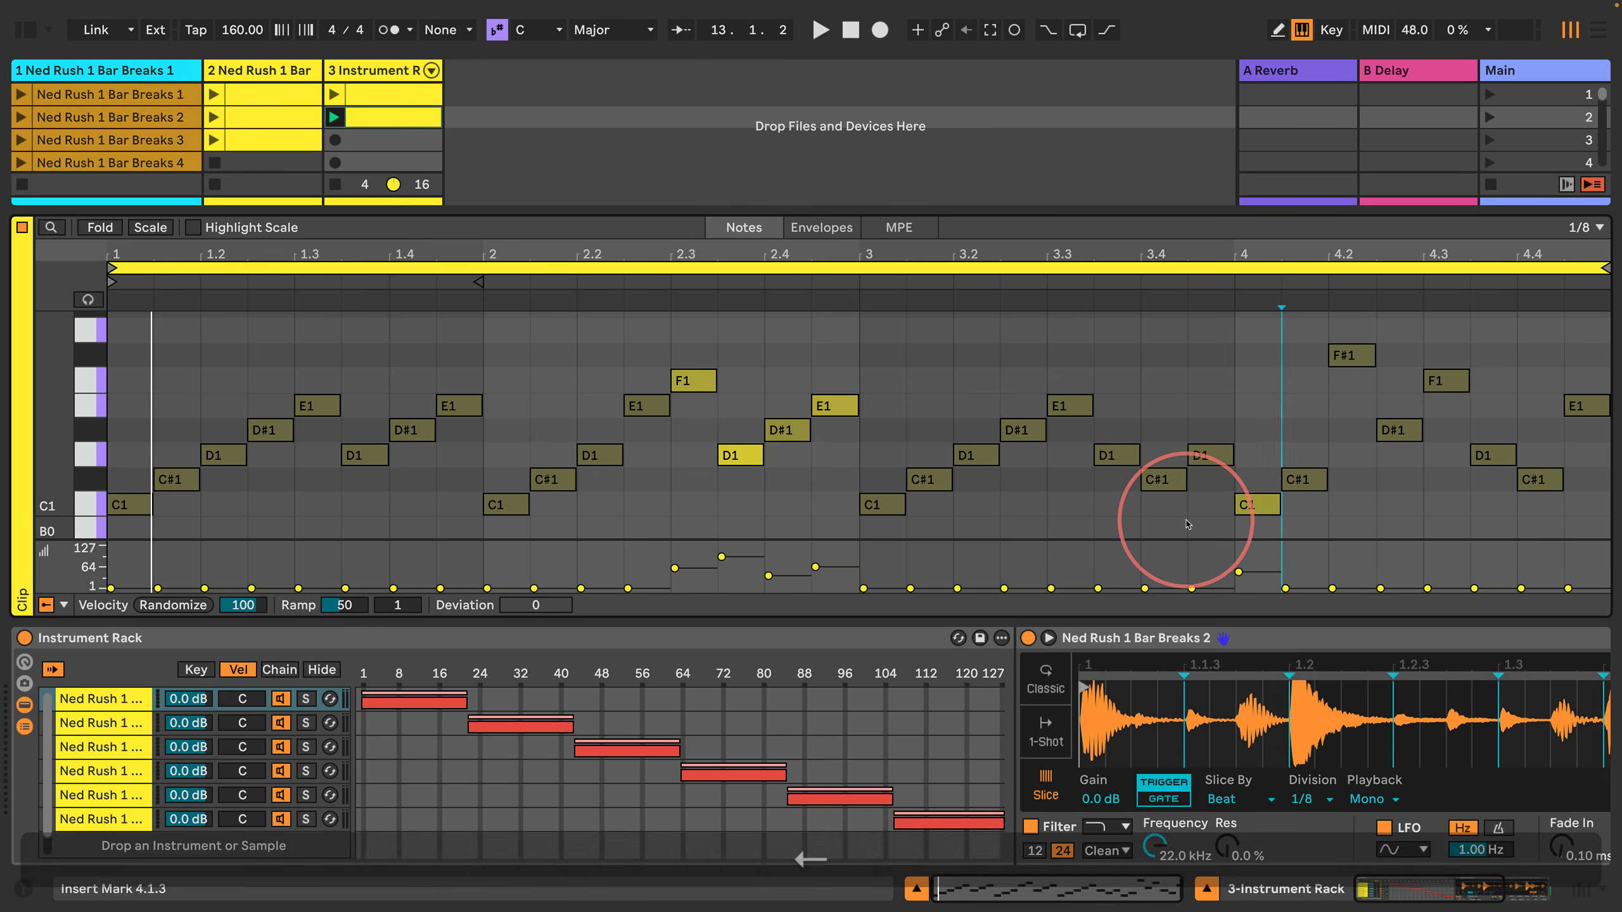
key("shift+Right")
key("shift+Return")
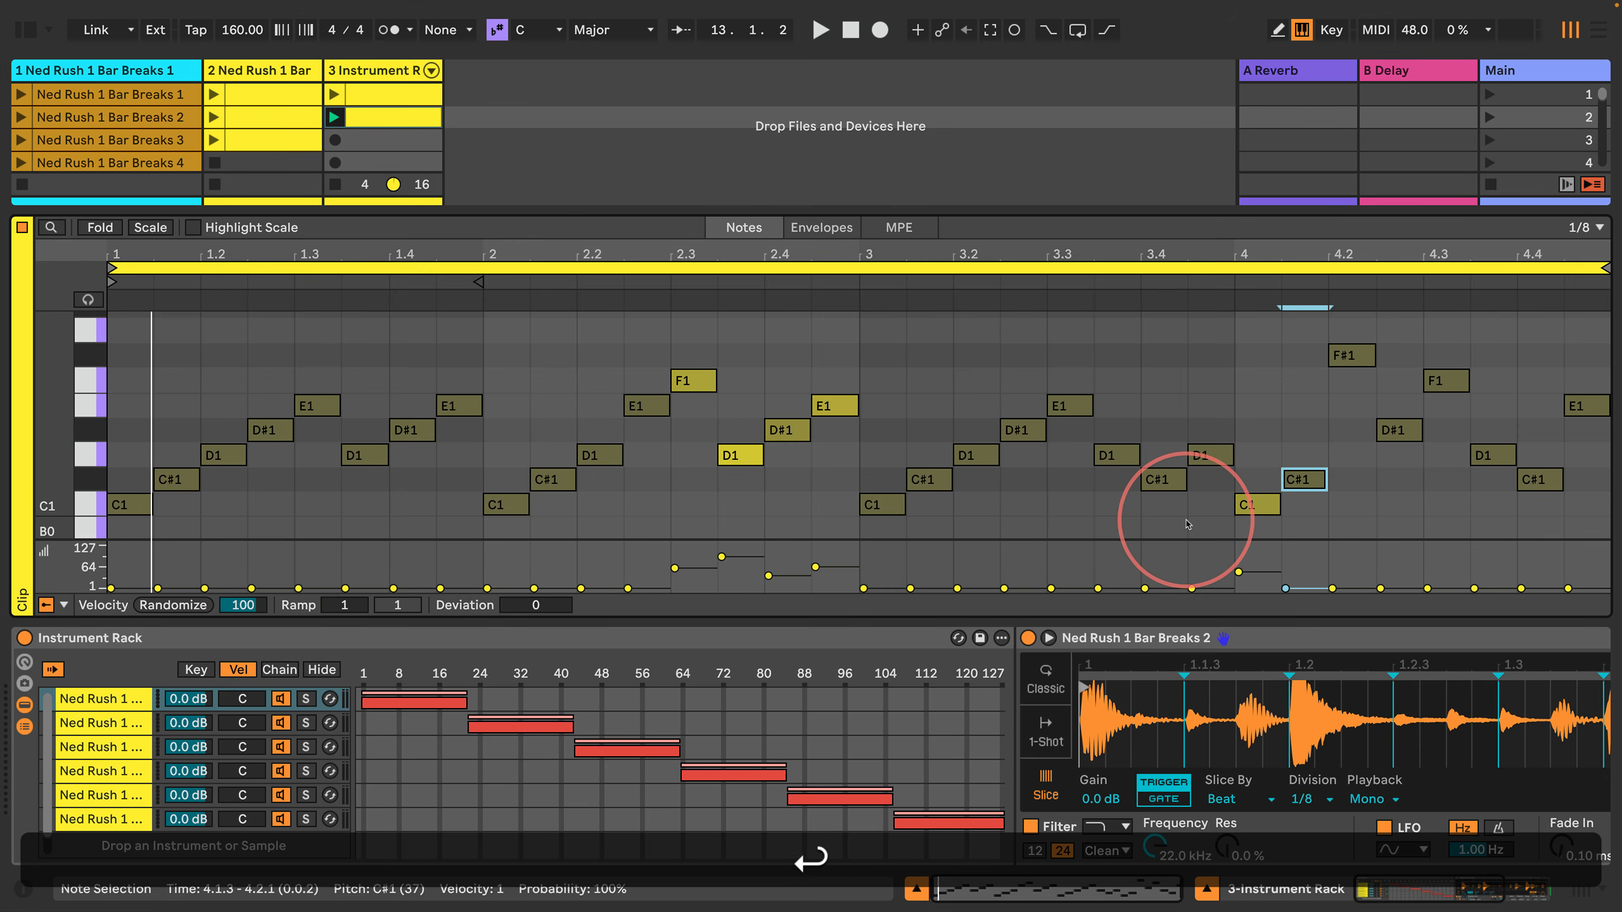
type("70")
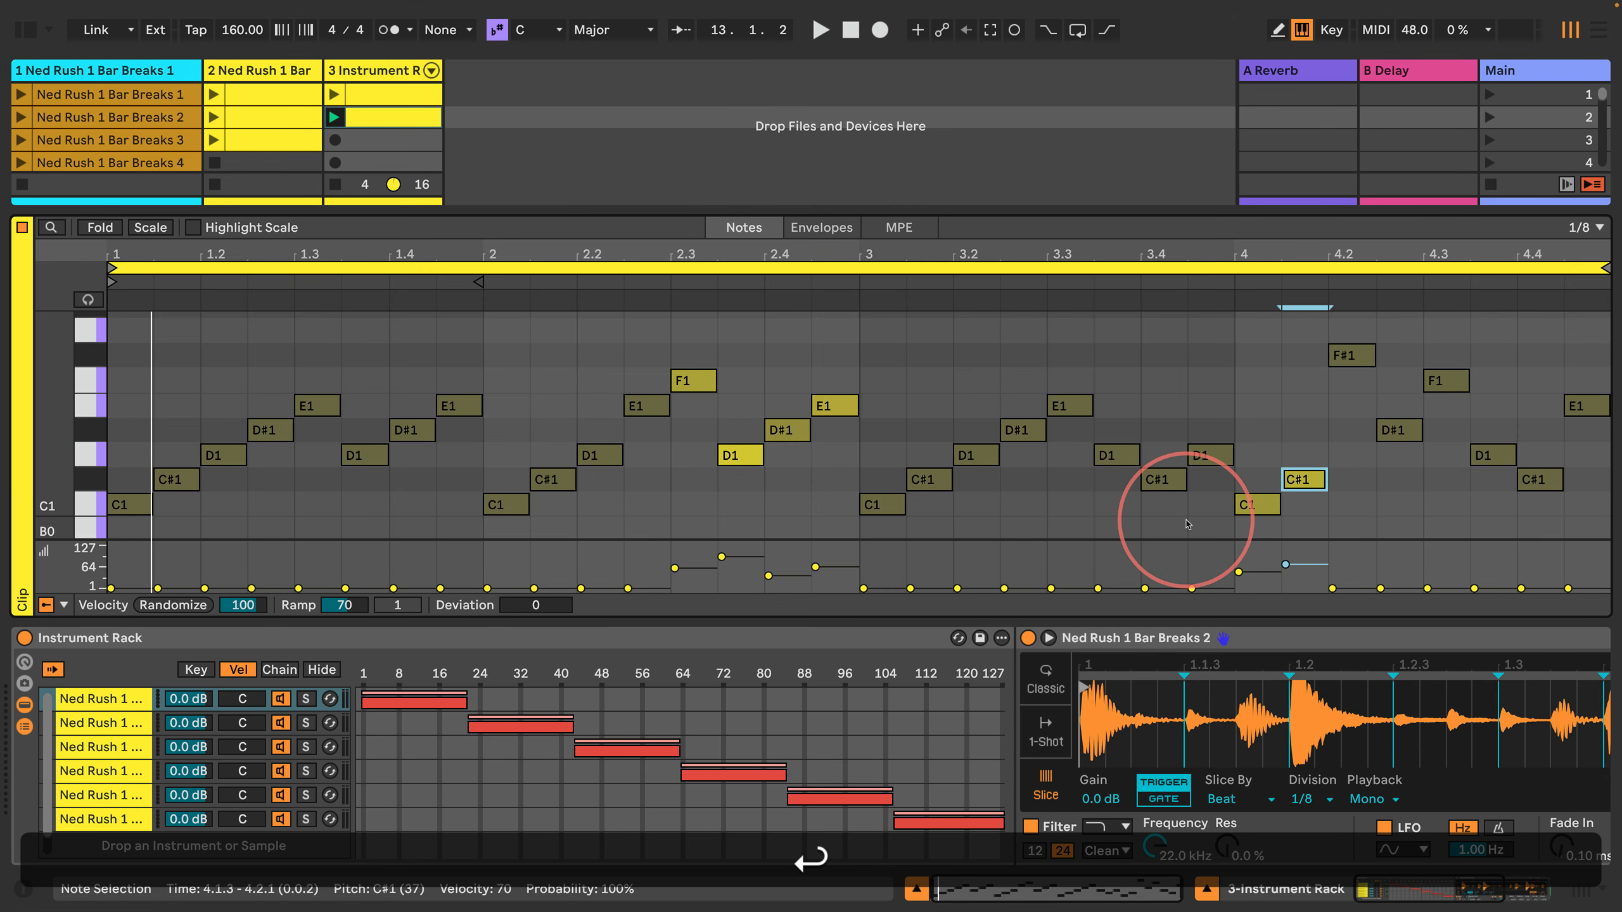
key("Return")
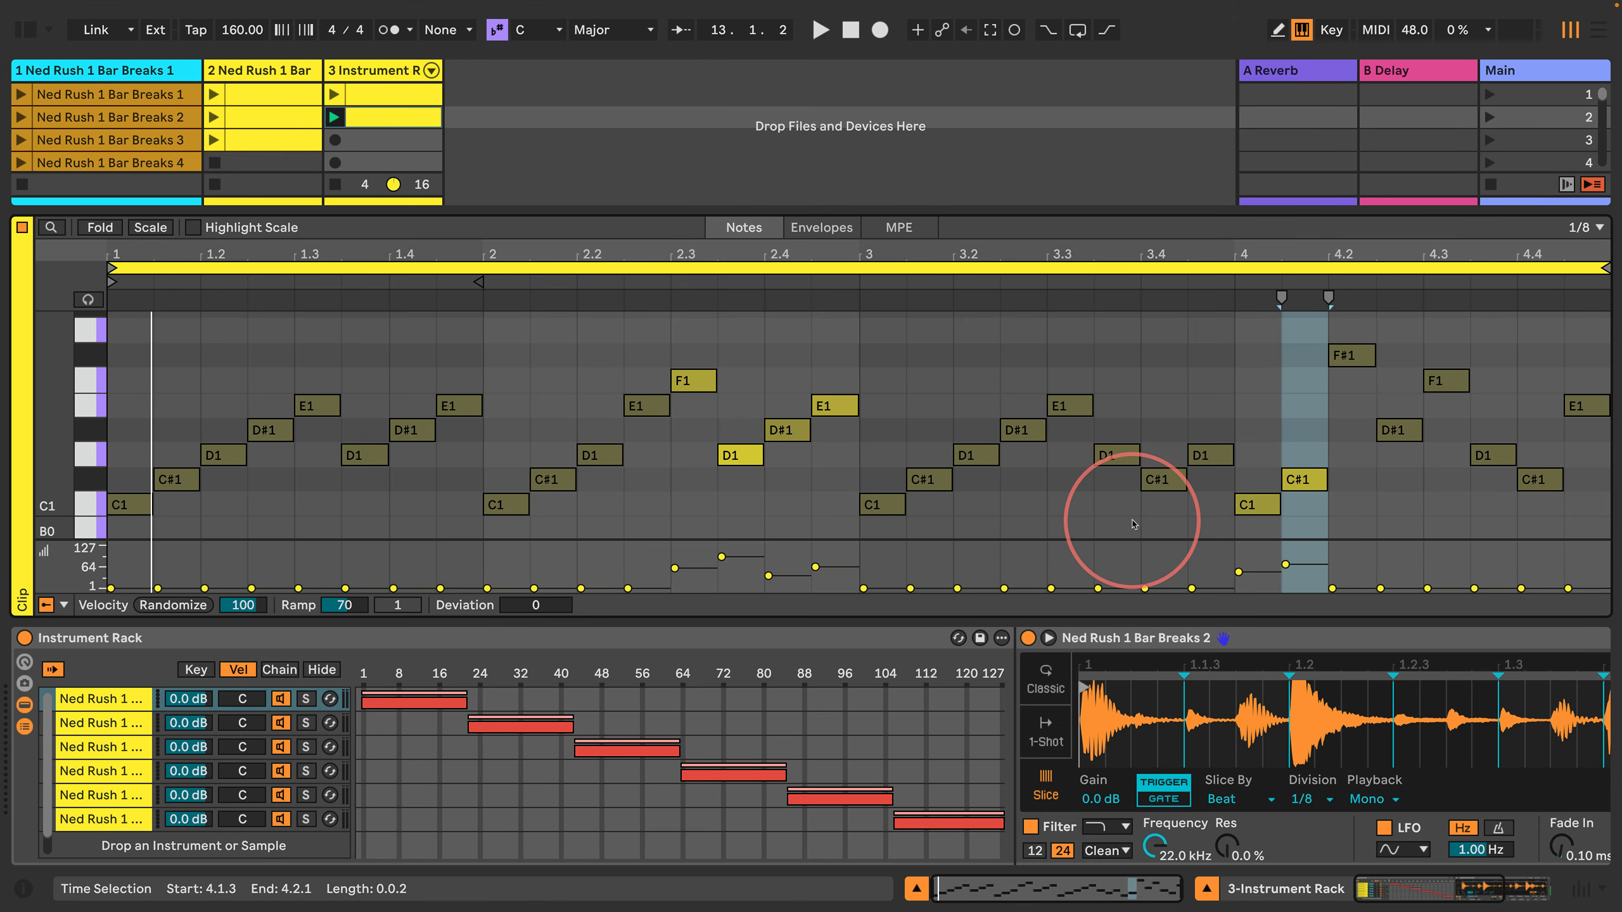
Step: Set the velocity of the F#1 note at 4.2 to 100
key("Return")
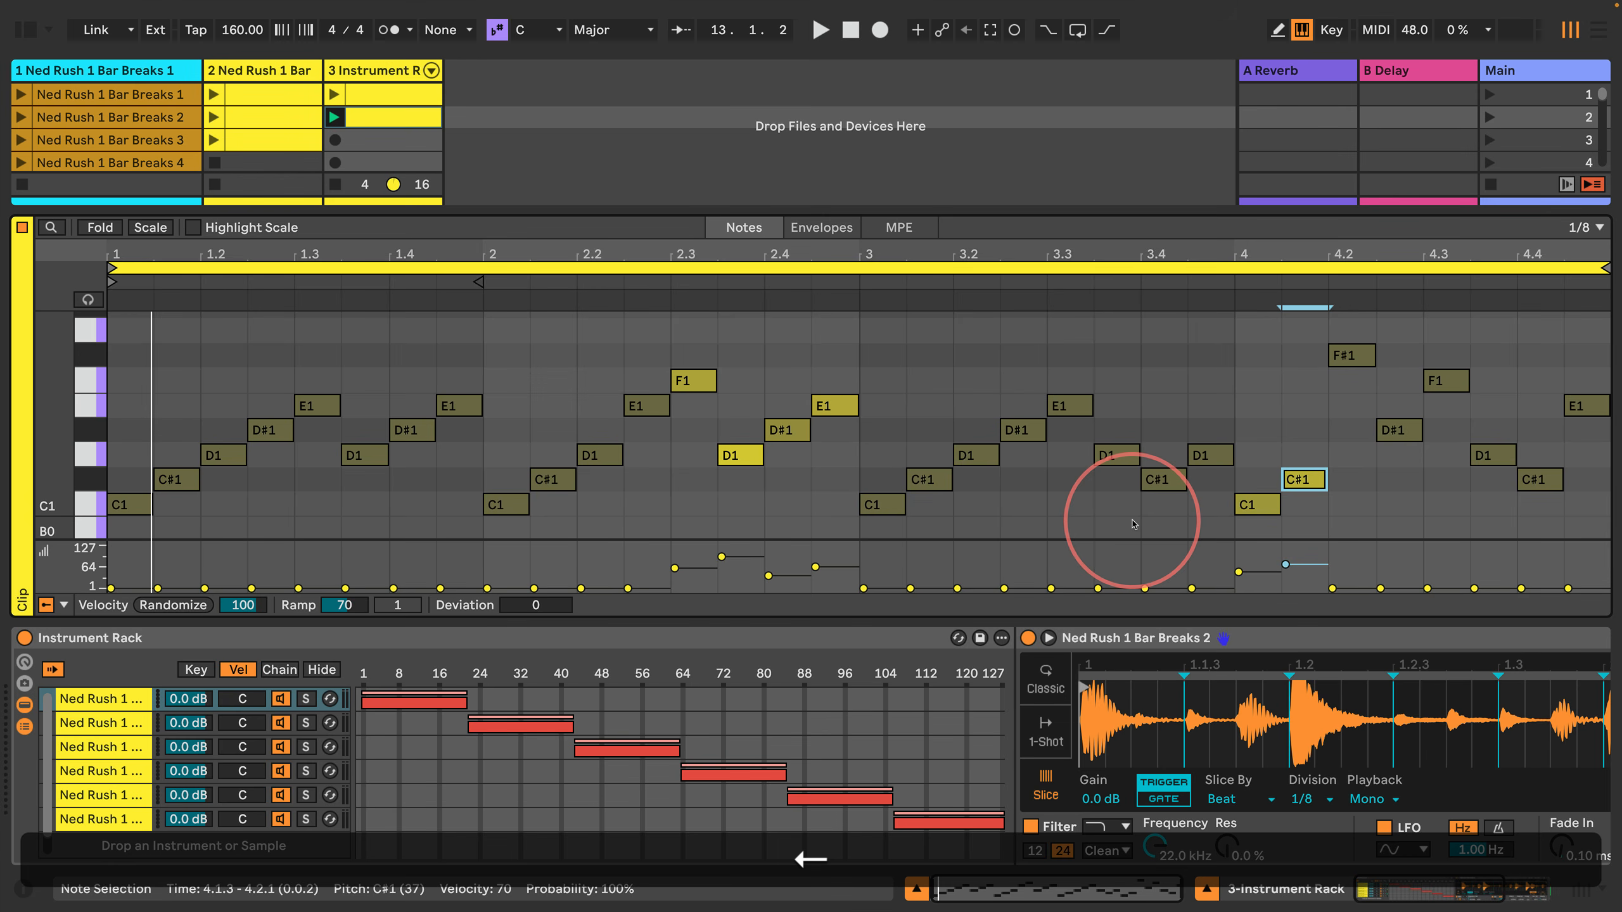
key("Left")
key("Return")
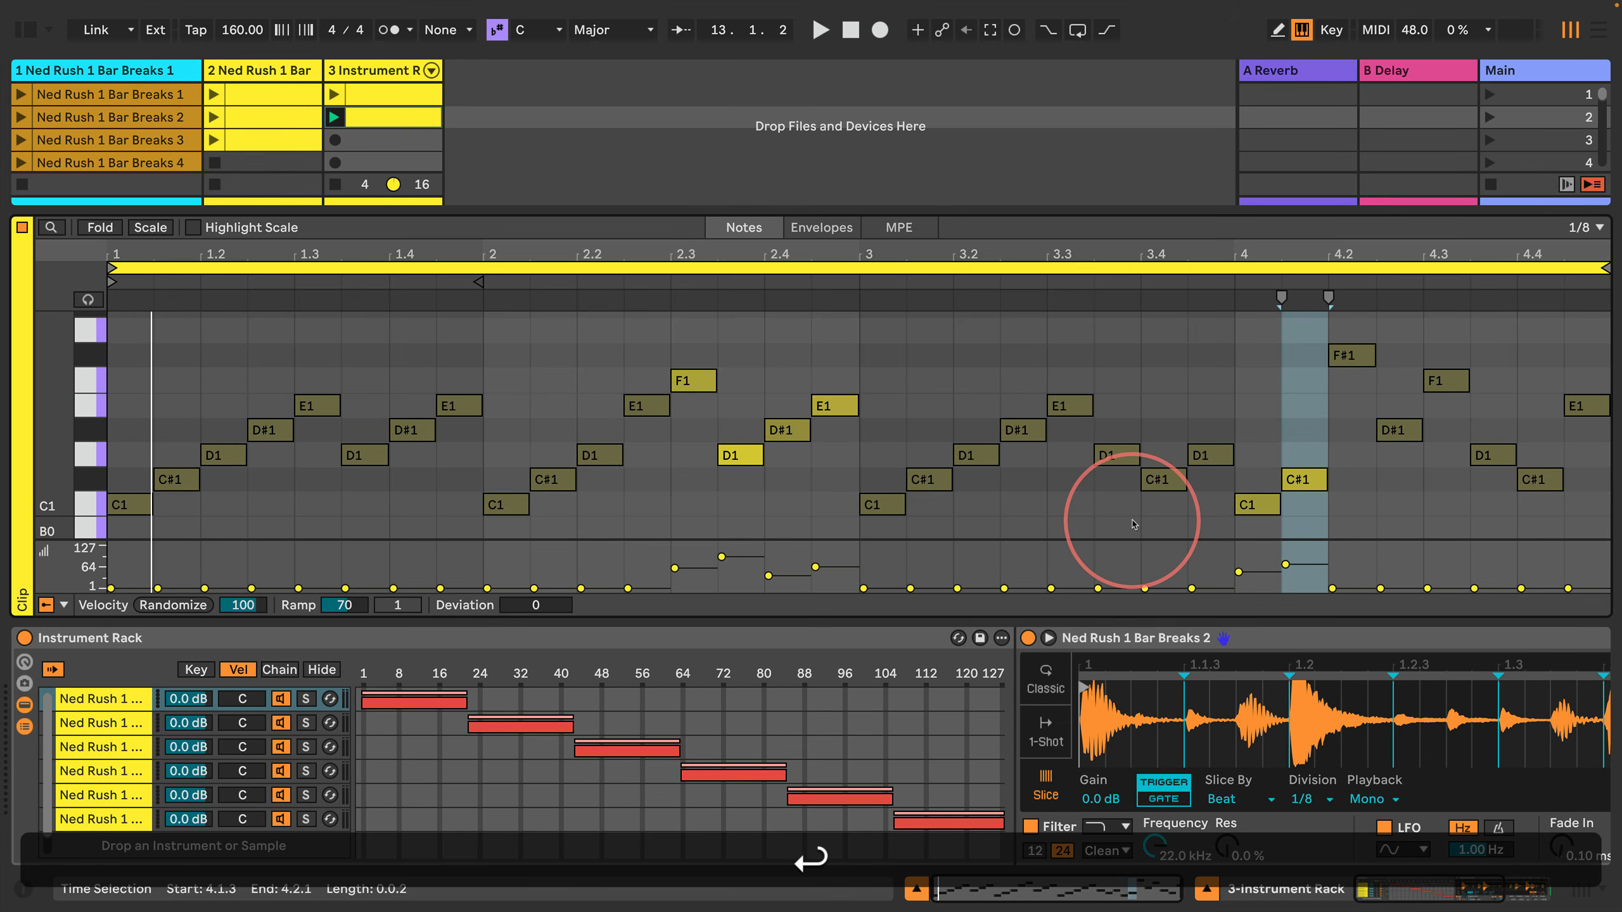
key("Right")
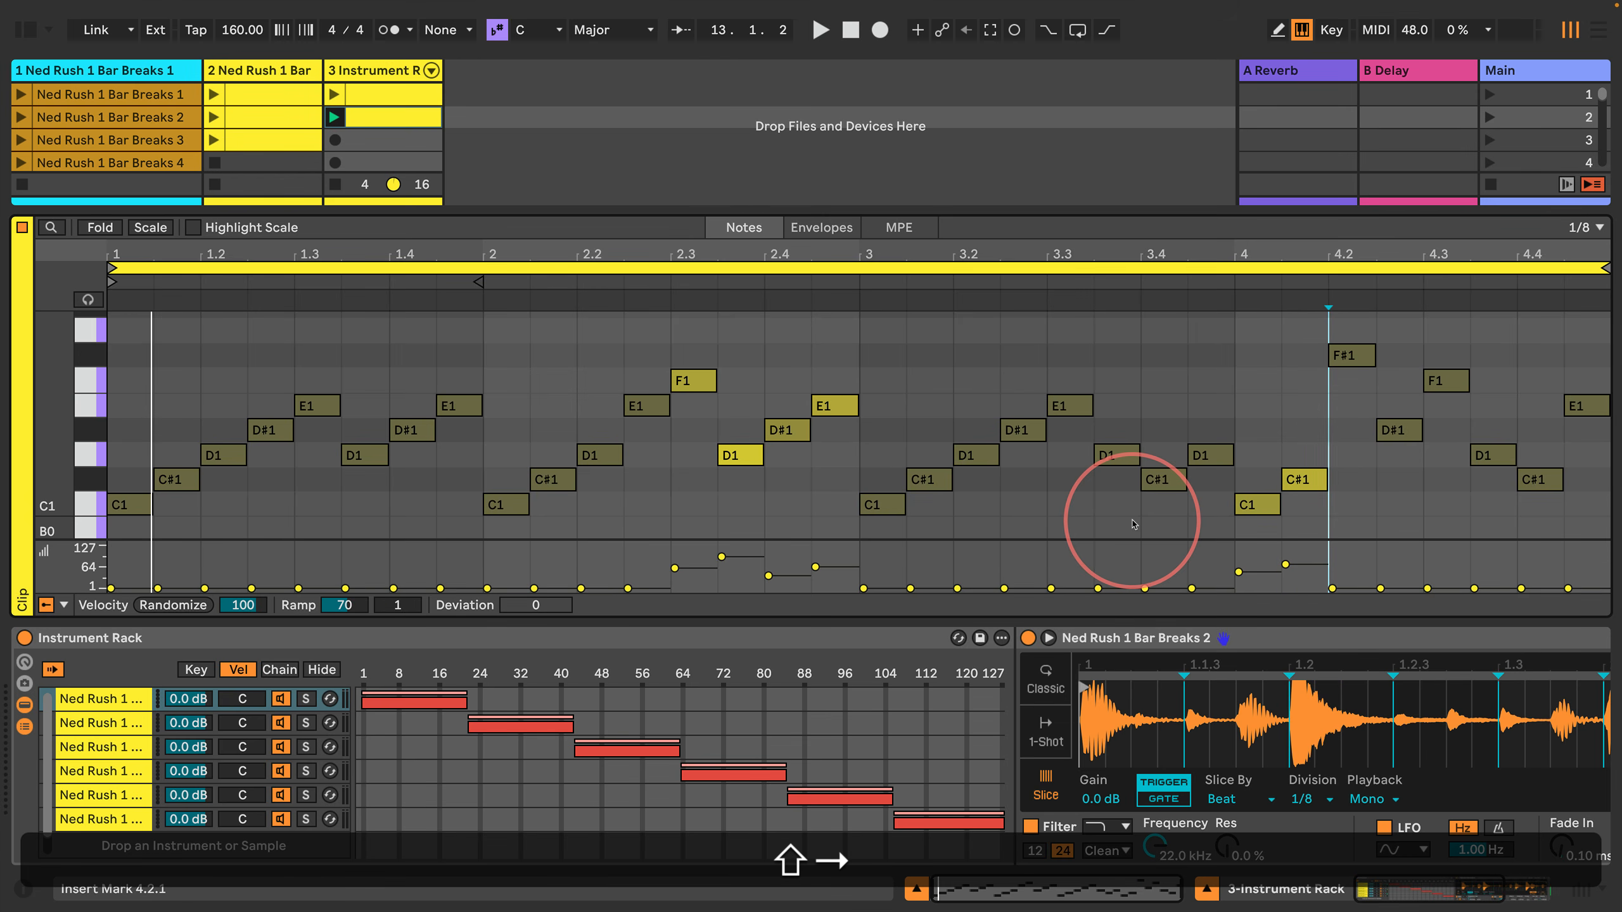
key("shift+Right")
key("shift+Return")
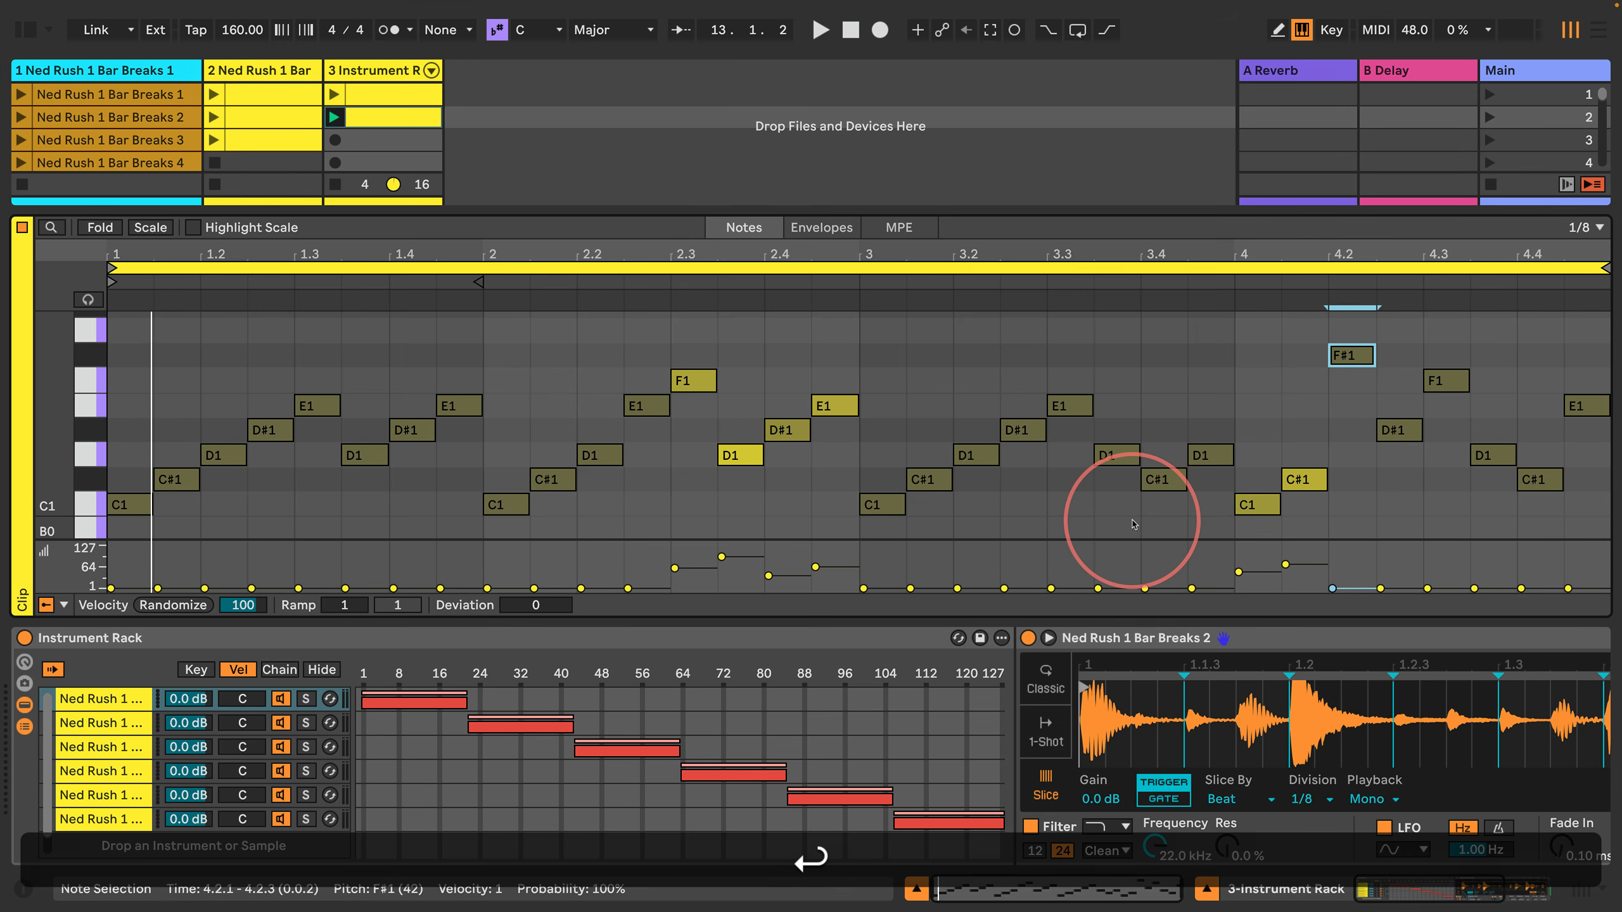
type("100")
key("Return")
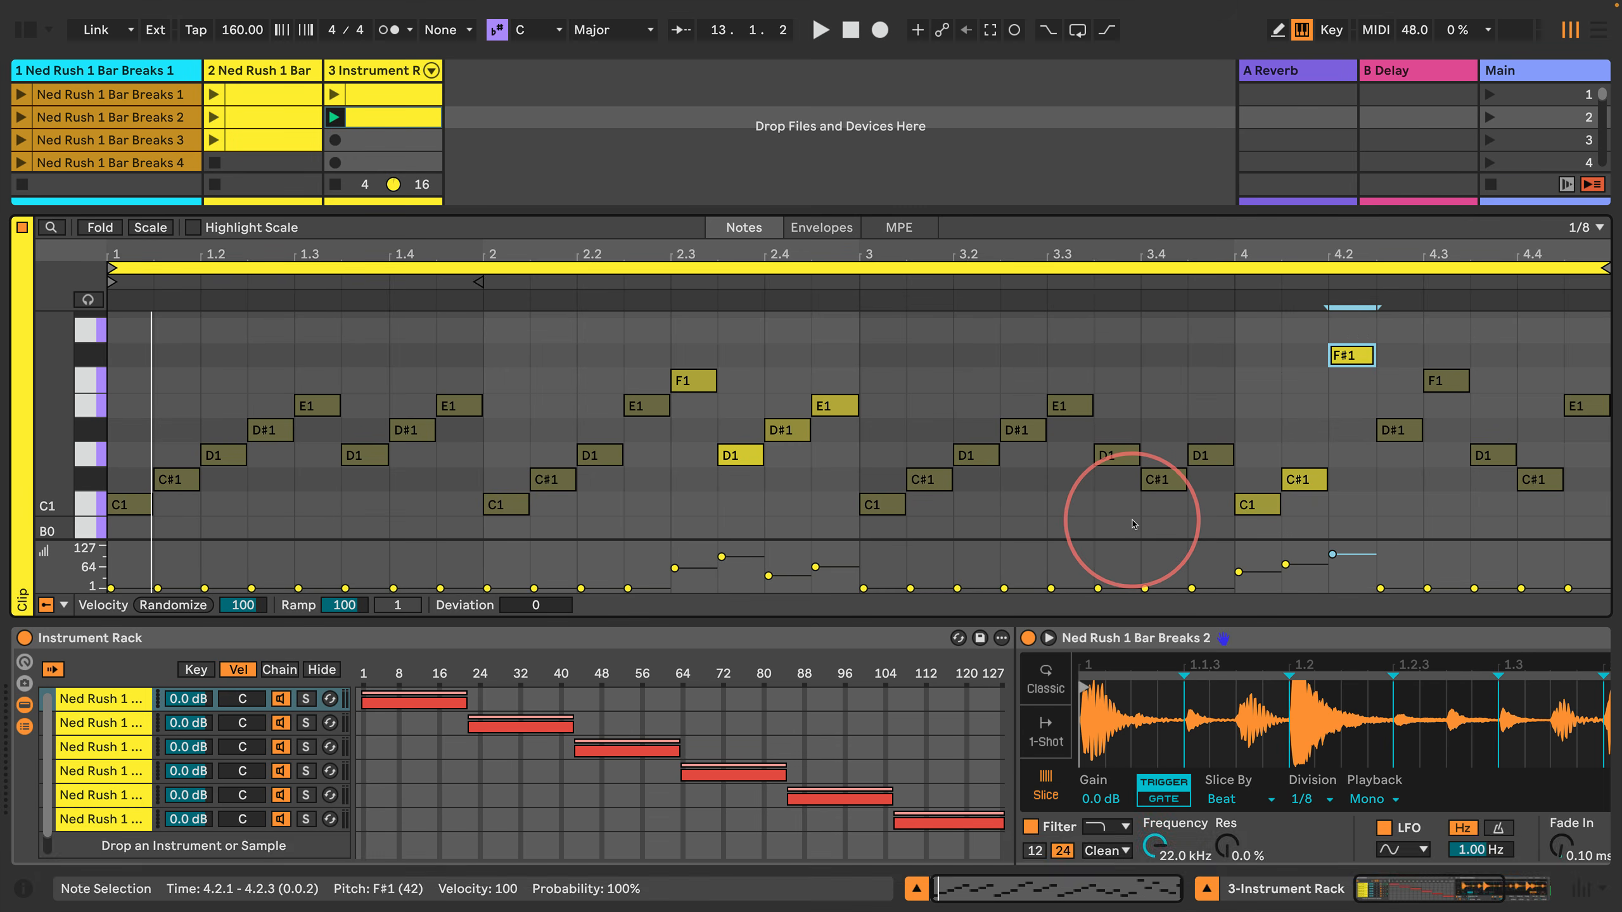
Step: Set the velocity of the D#1 note at 4.2.3 to 40
key("shift+Return")
key("Right")
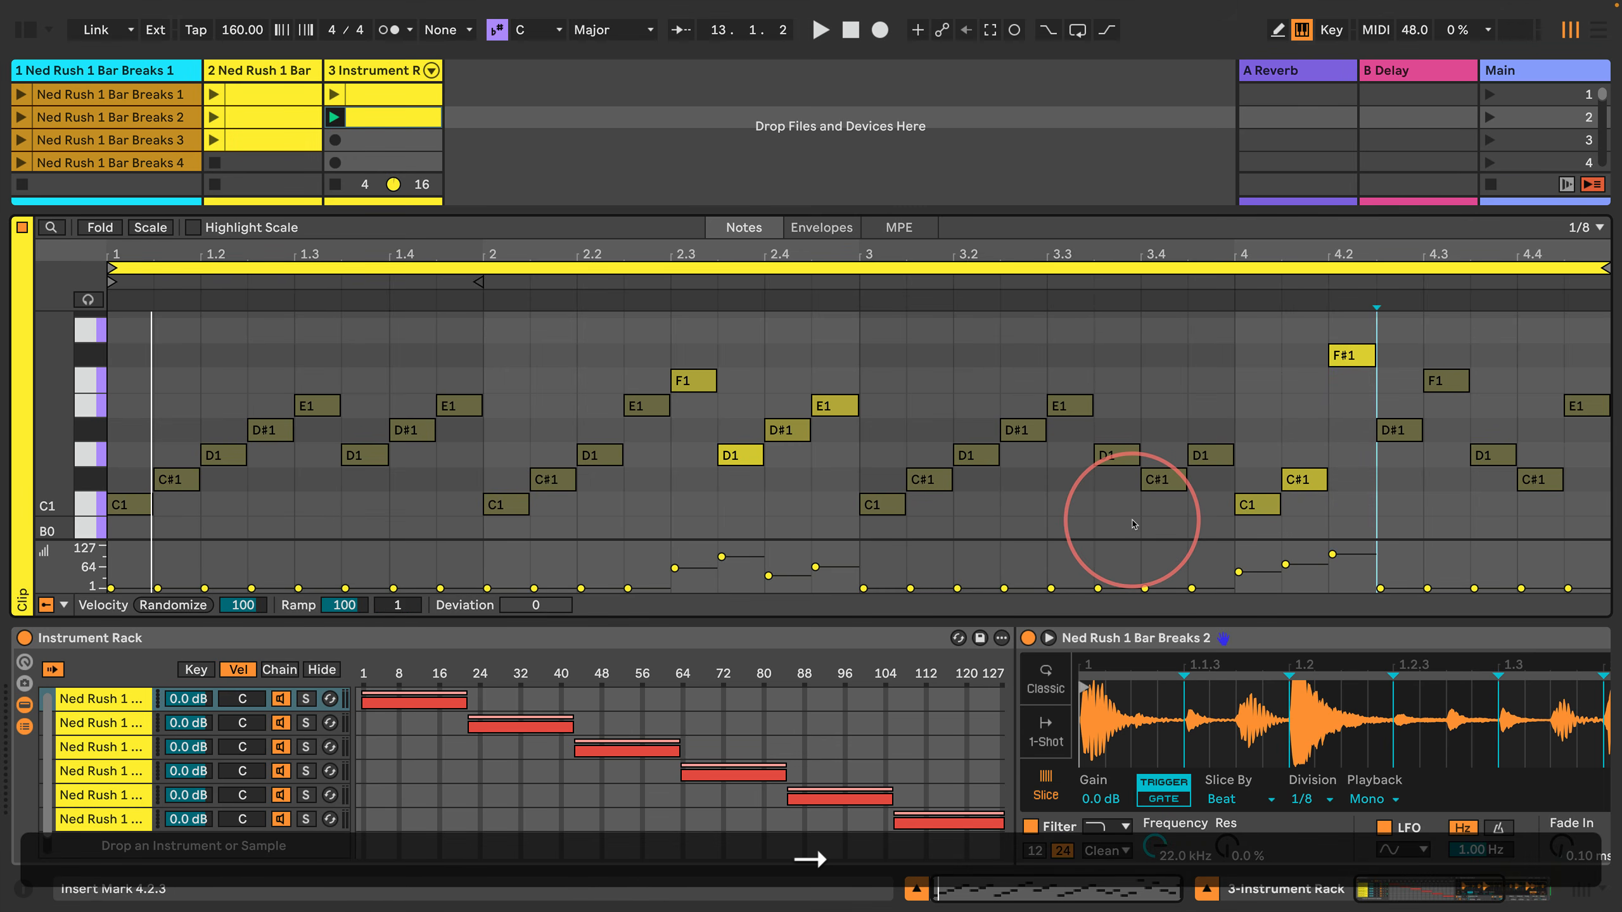
key("shift+Right")
key("shift+Return")
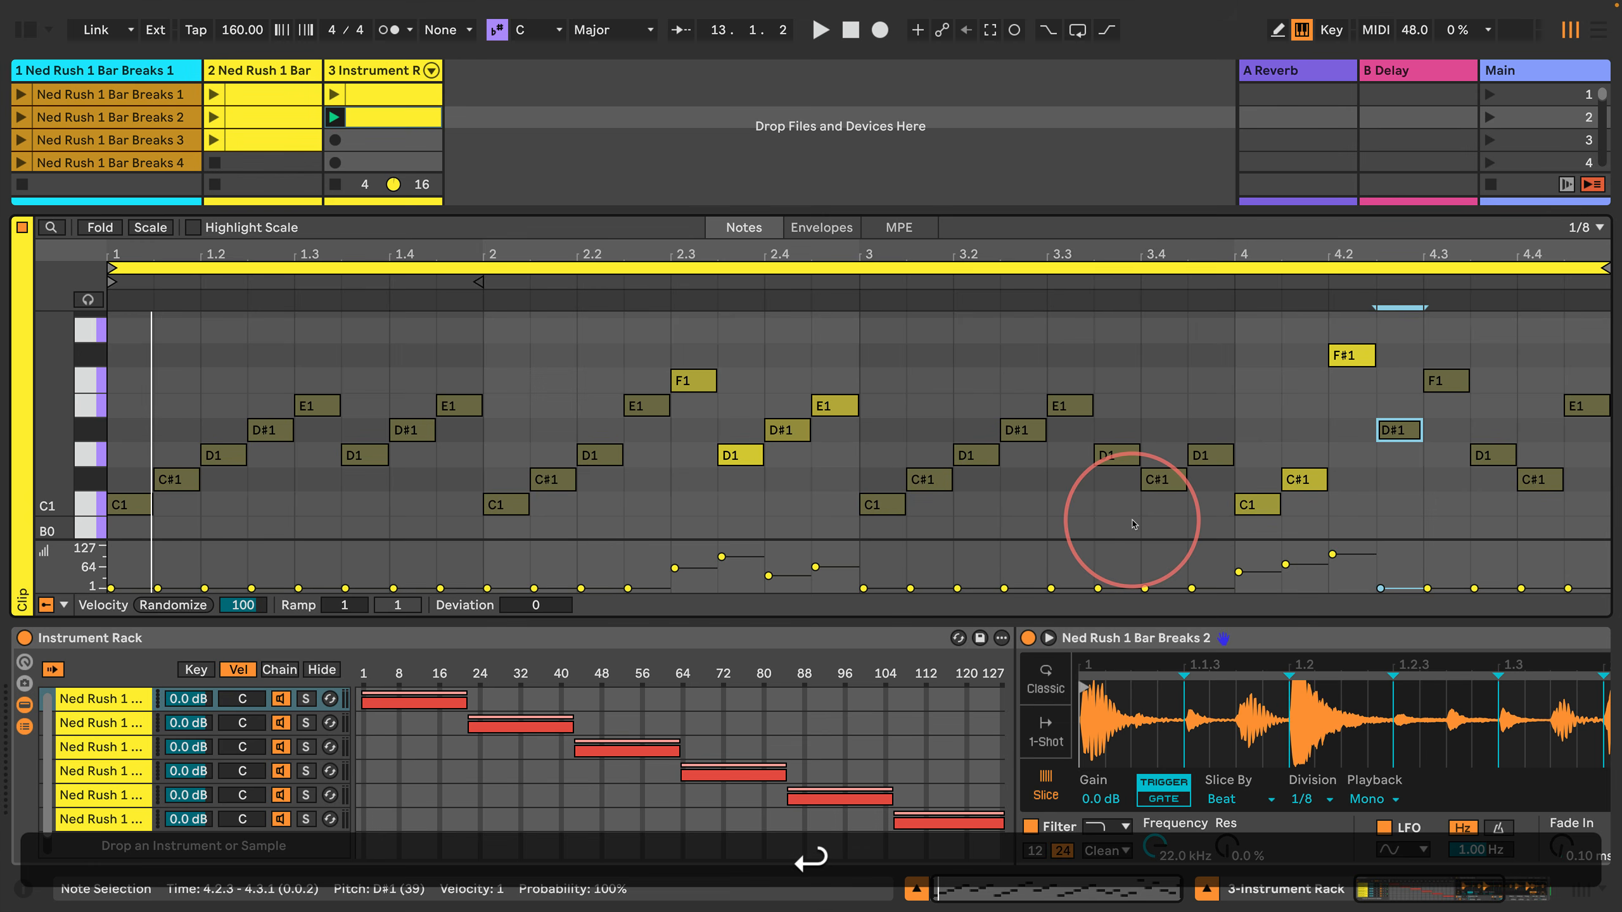
type("40")
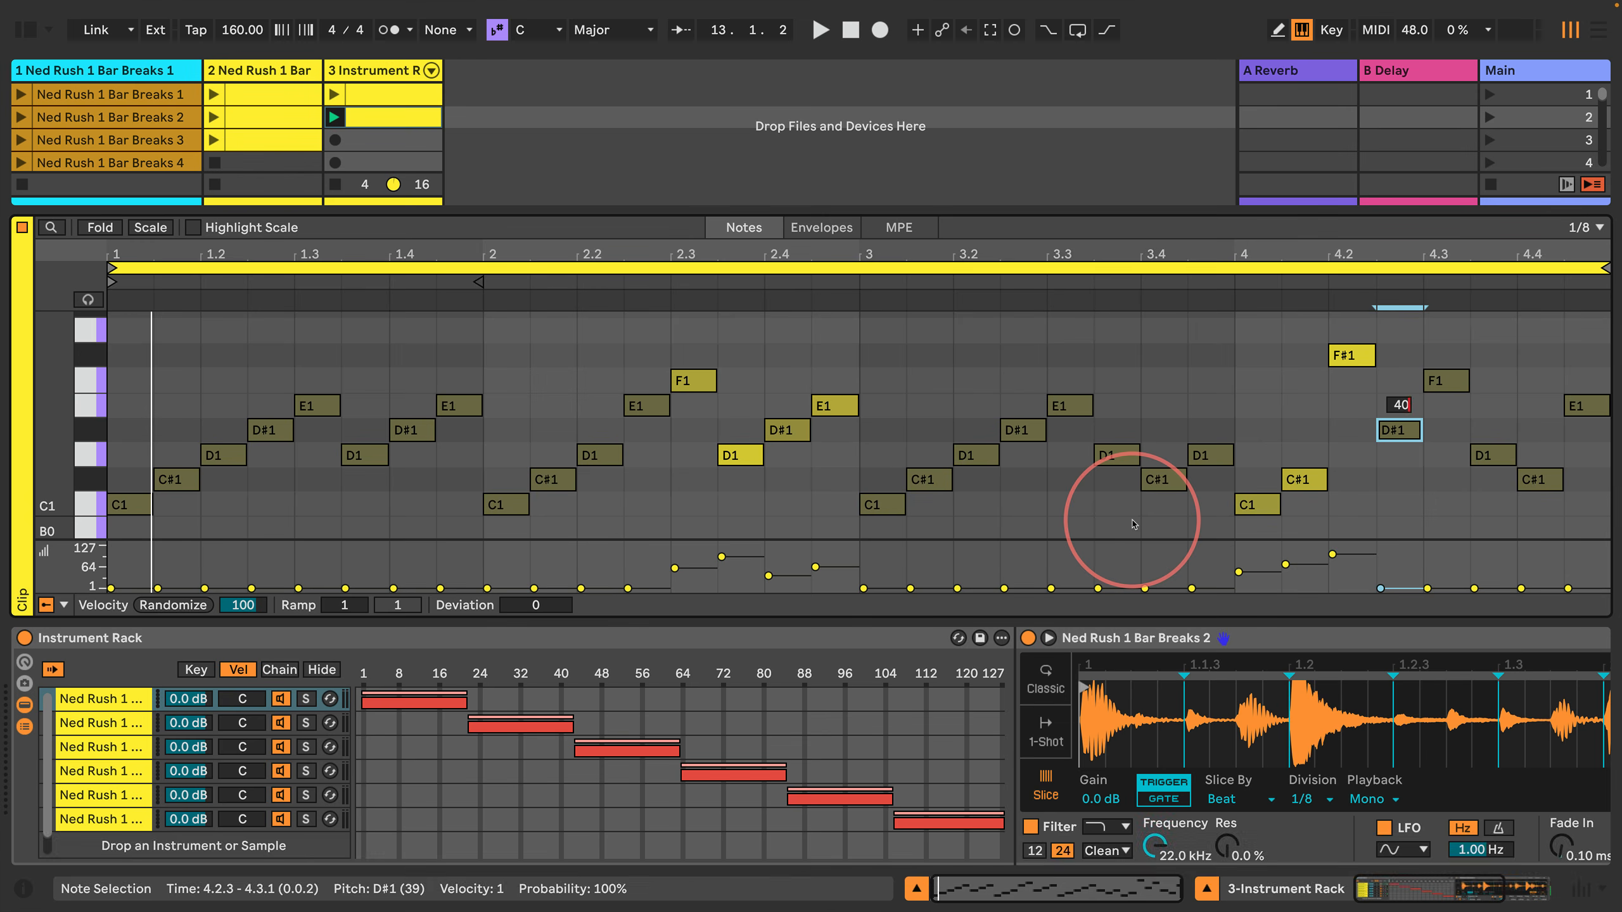
key("Return")
Step: Set the velocity of the F1 note at 4.3 to 20
key("shift+Return")
key("Right")
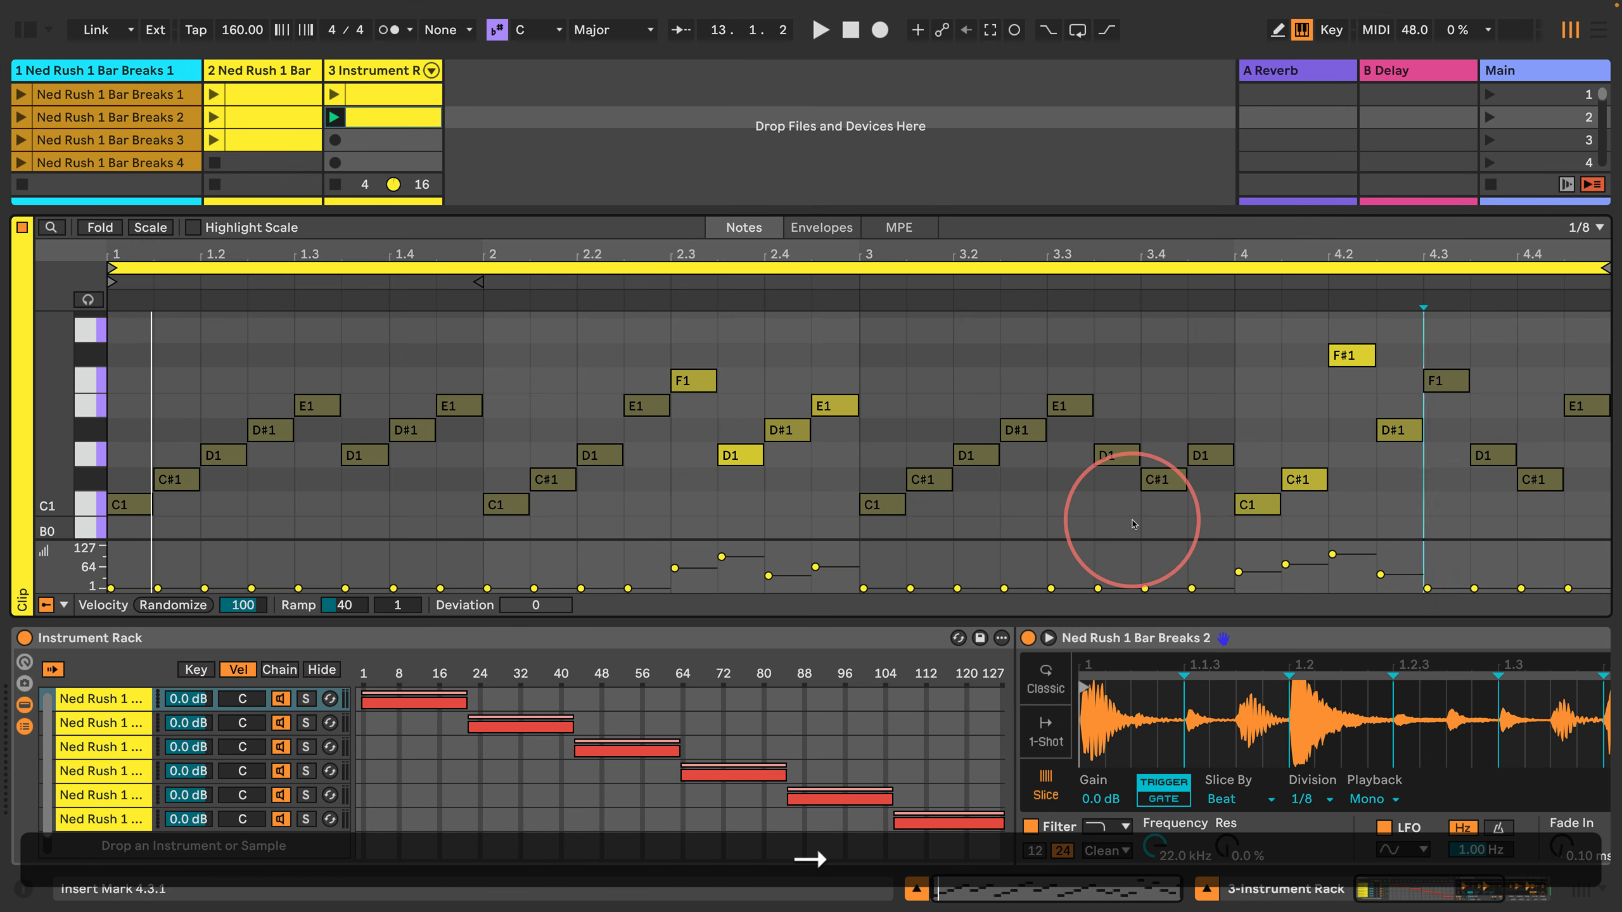
key("shift+Left")
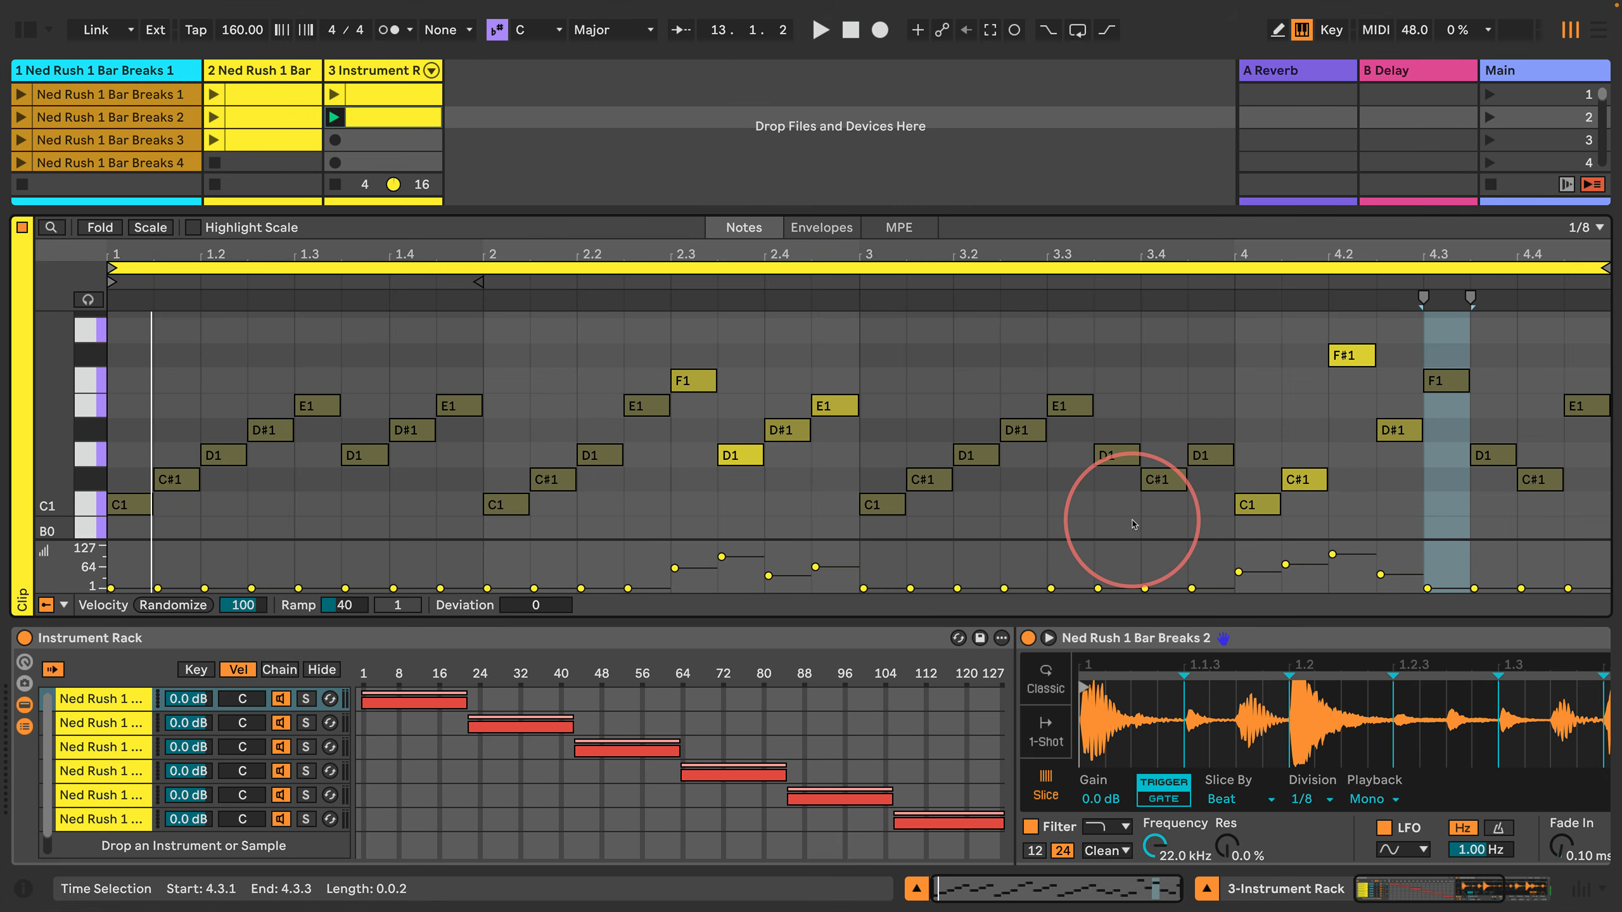
key("Return")
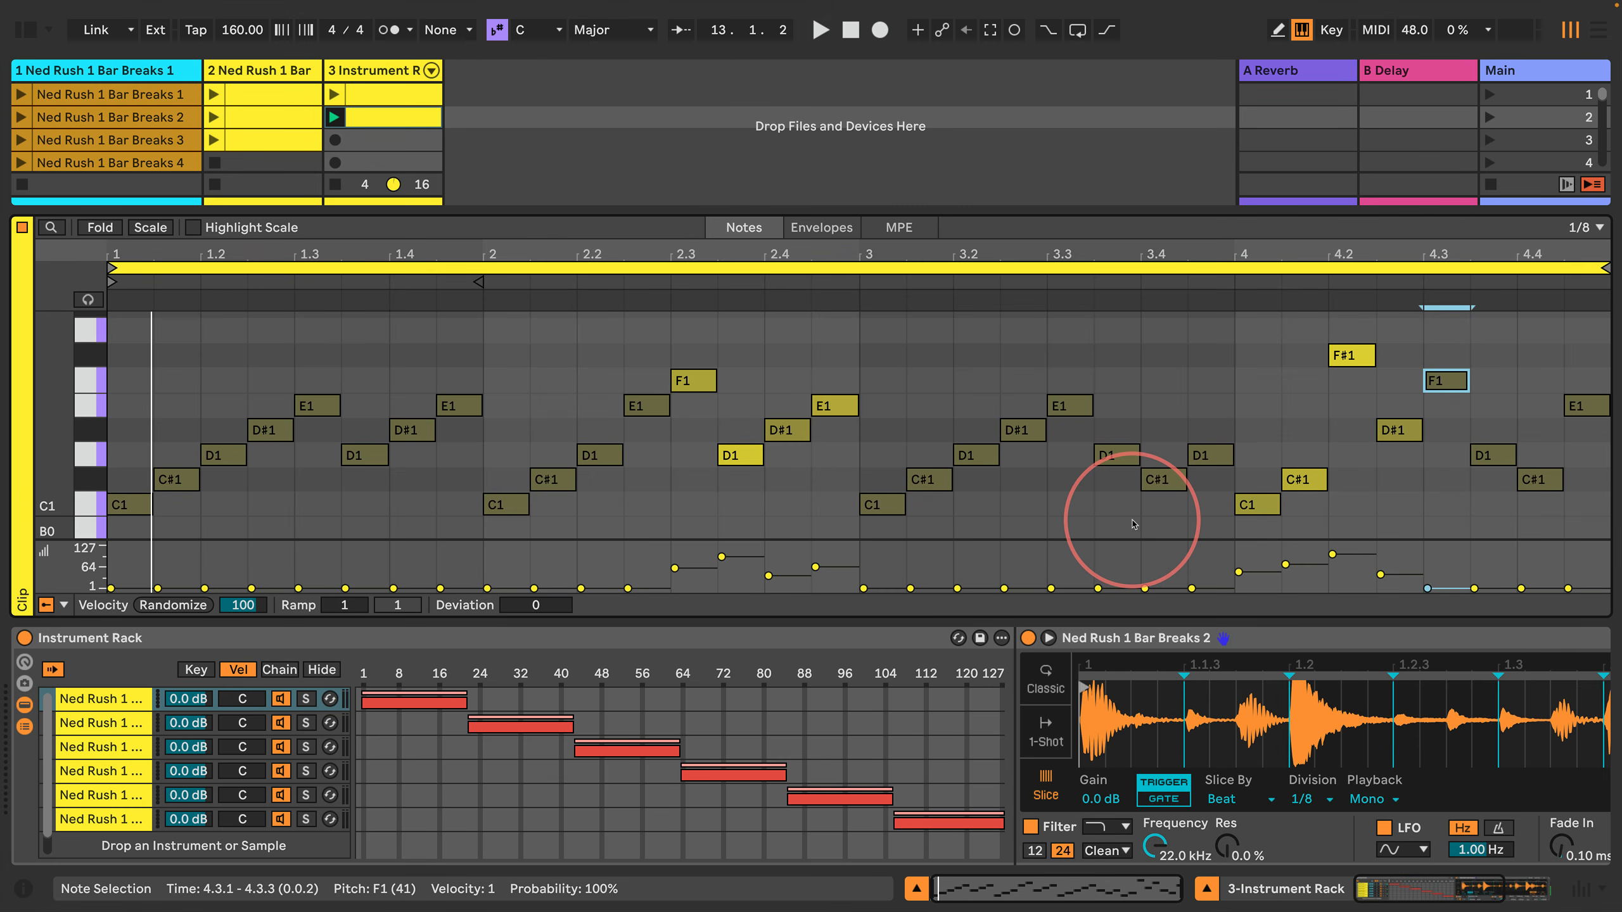
key("2")
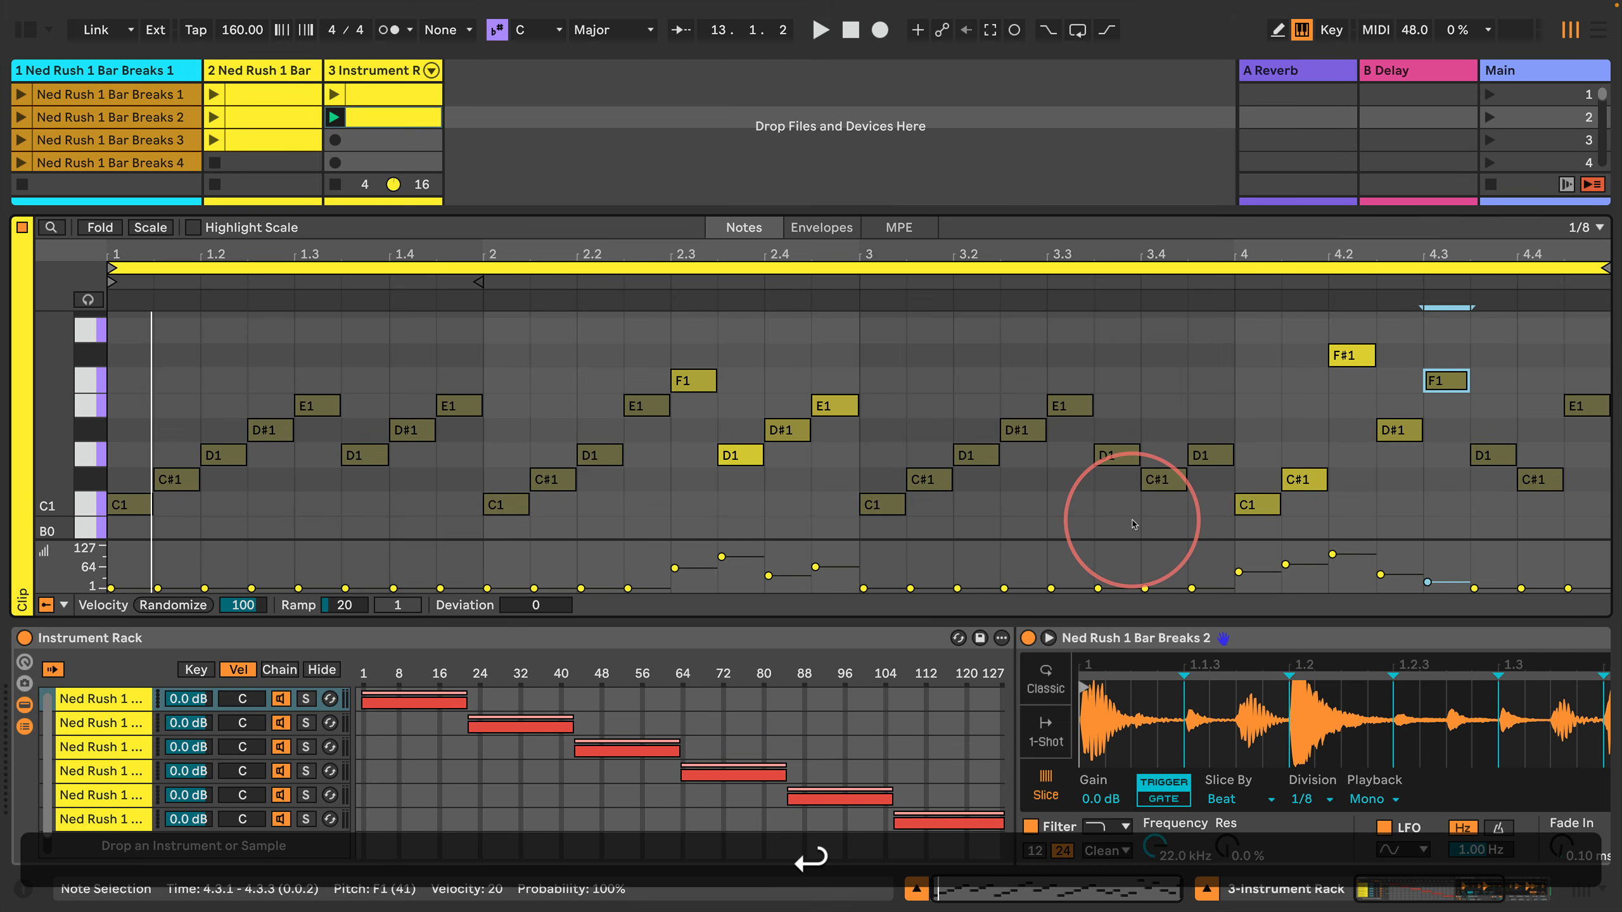
Step: Set the velocity of the D1 note at 4.3.3 to 80
key("Right")
key("shift+Right")
key("shift+Return")
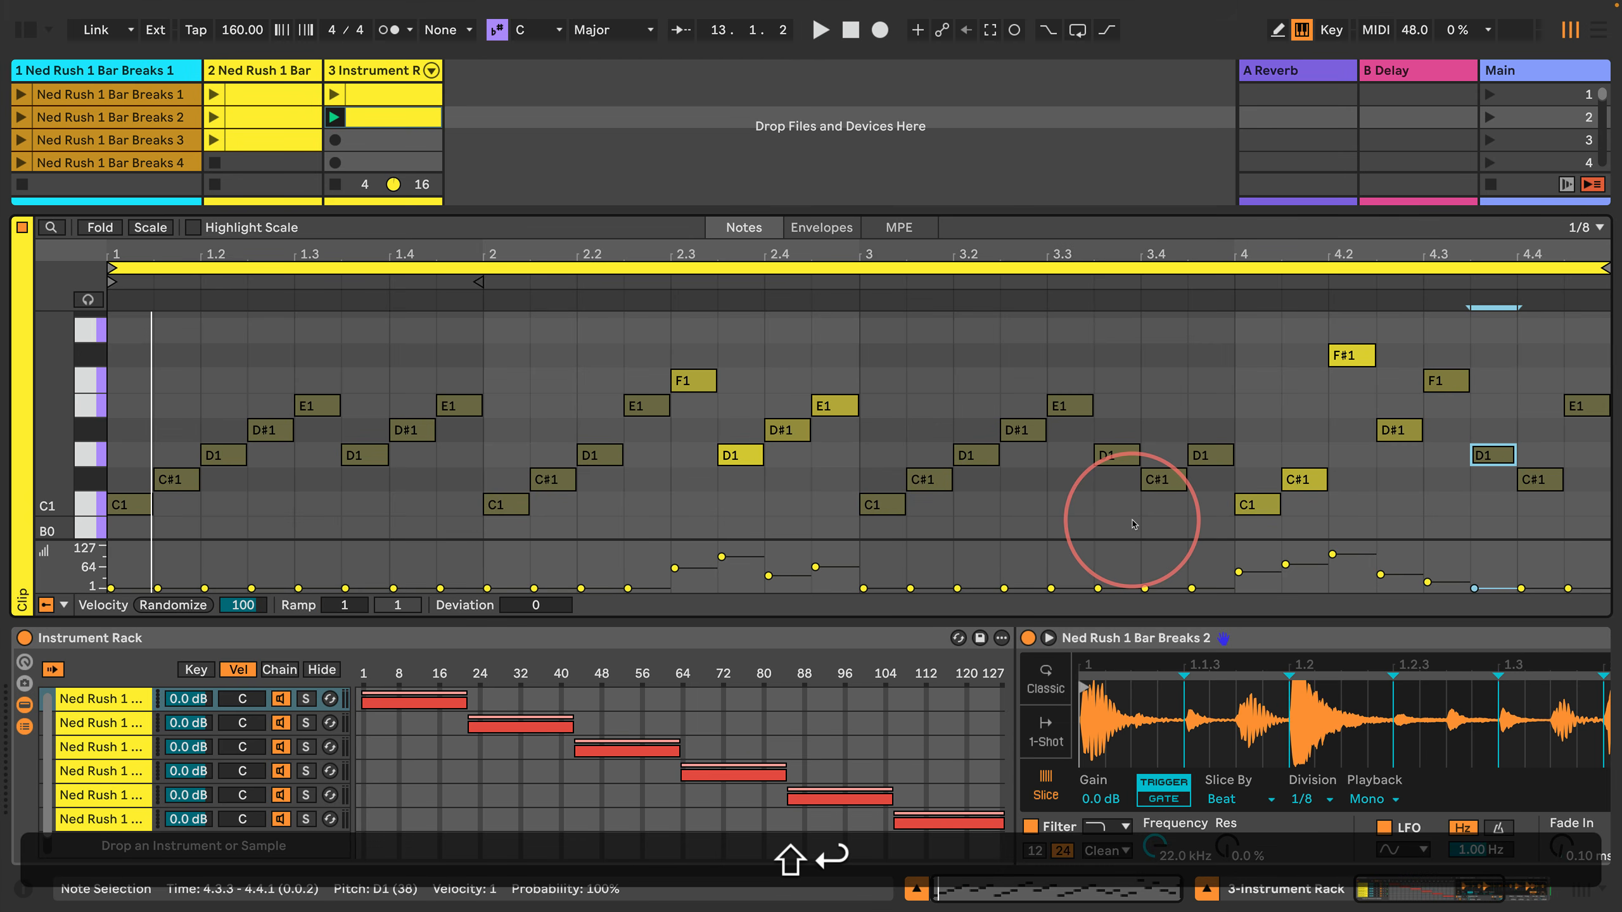
key("8")
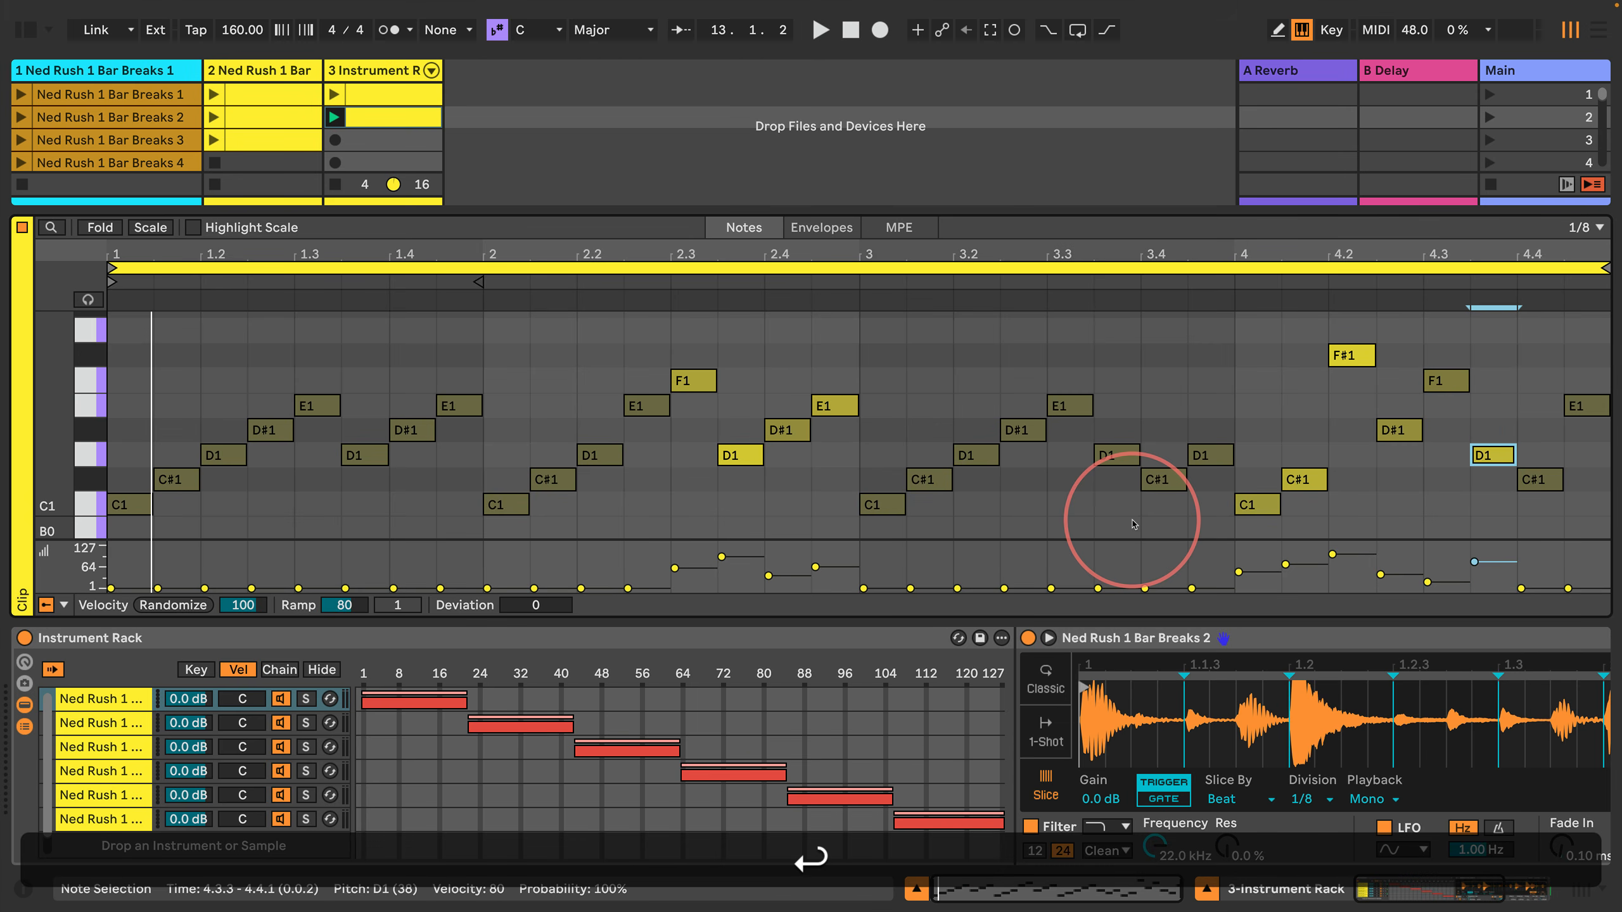
Step: Start playback and set the velocity of the C#1 note at 4.4 to 30
key("shift+Return")
key("Right")
key("space")
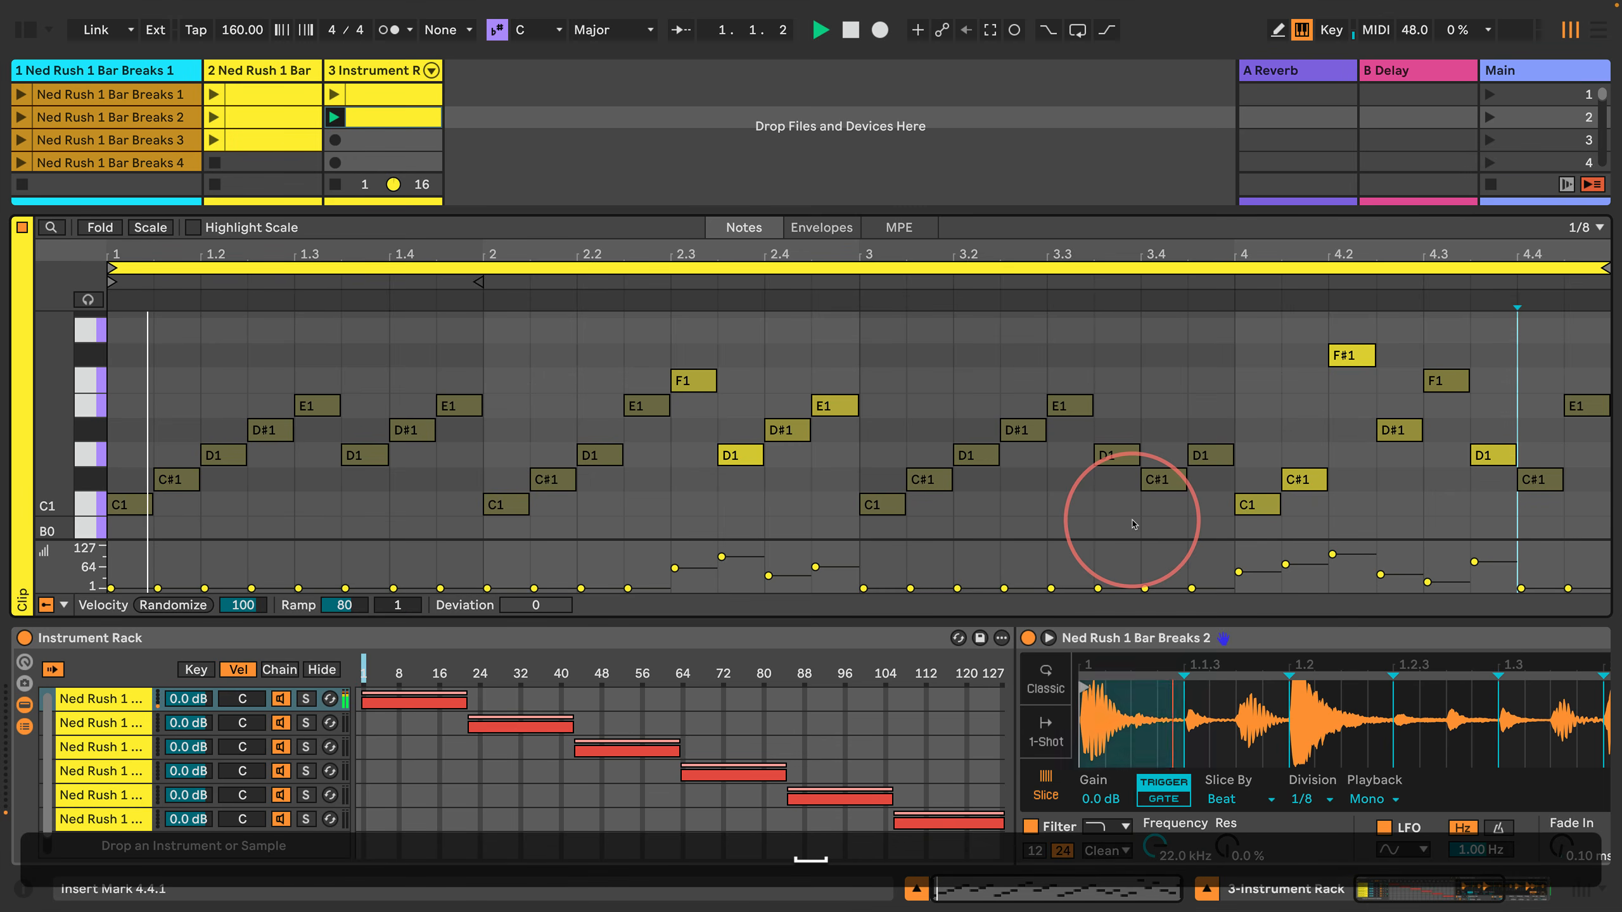
key("shift+Right")
key("shift+Return")
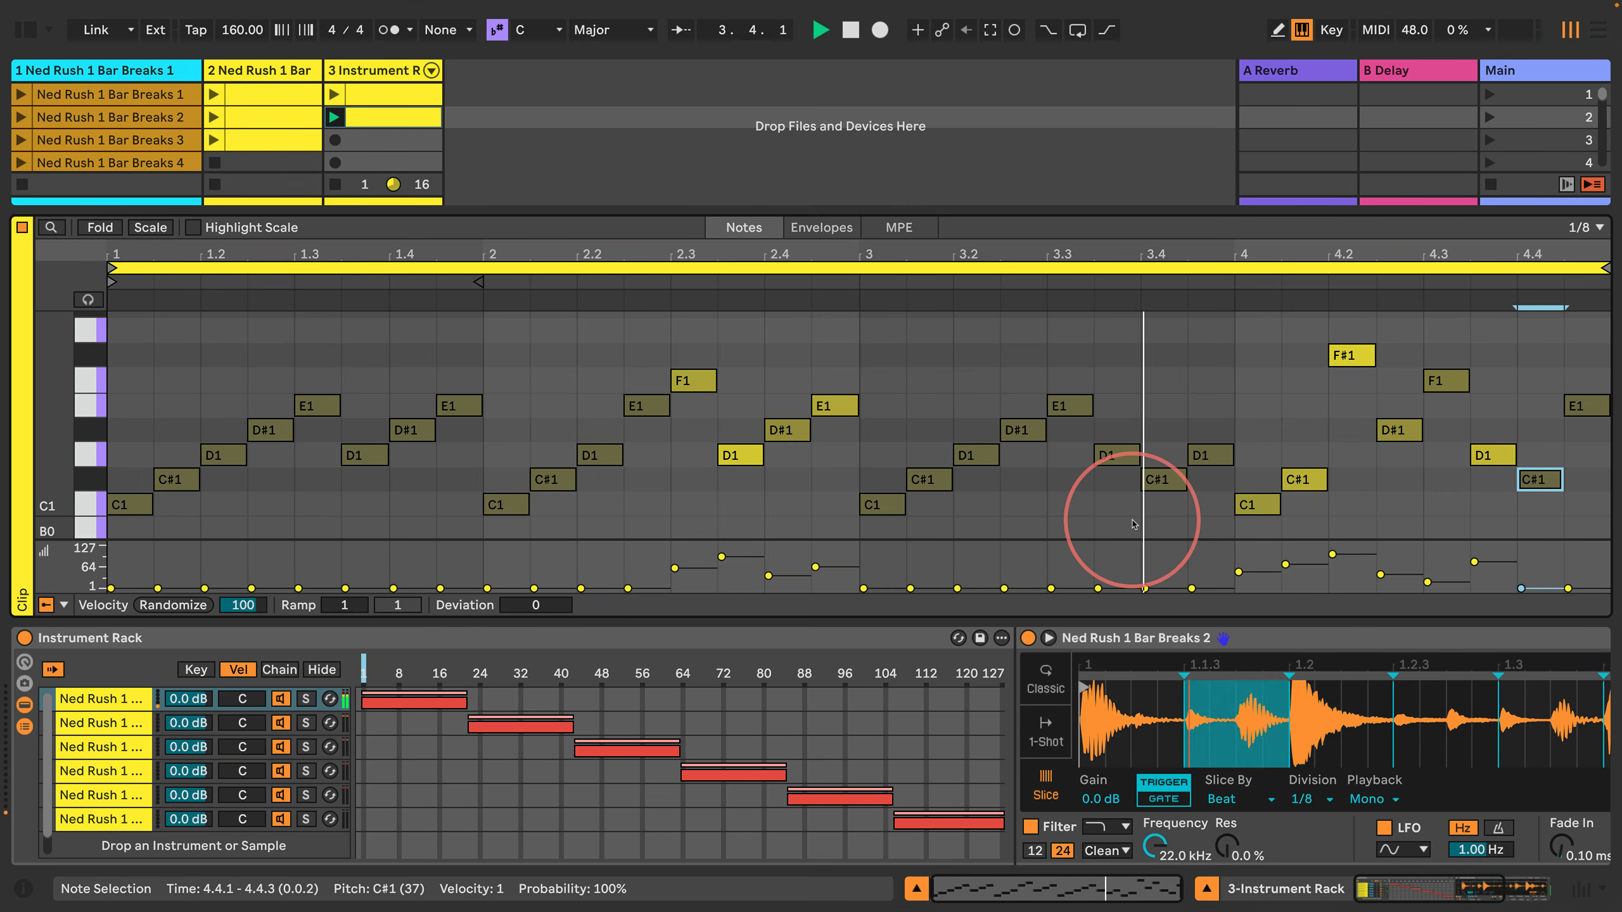
key("0")
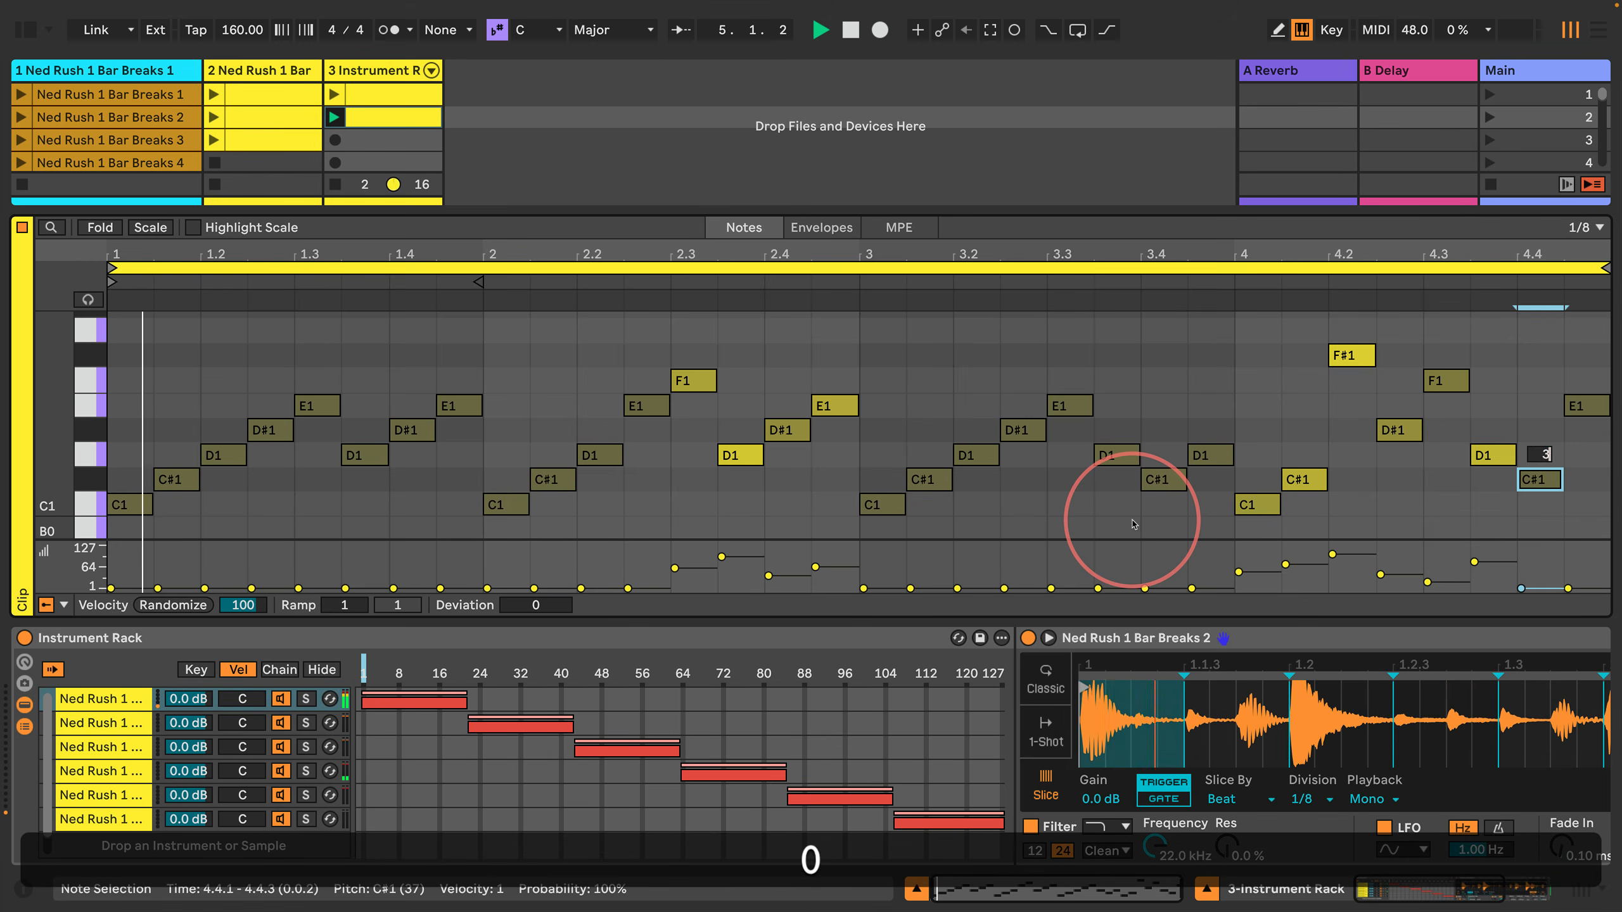
key("Return")
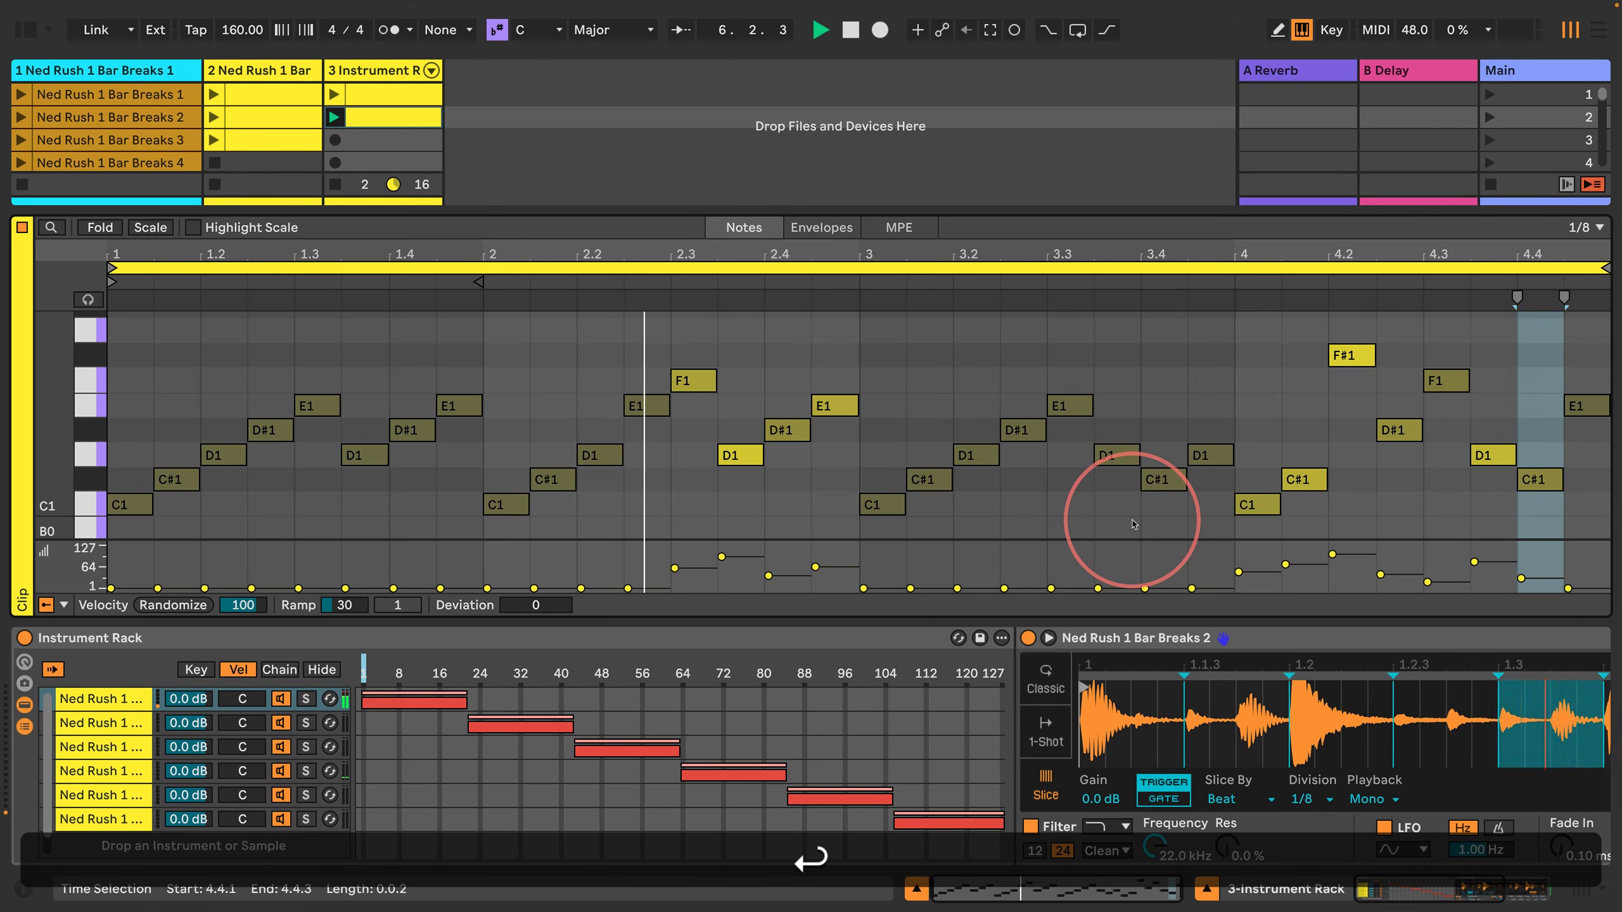
Step: Set the velocity of the clip's final E1 note to 120, listen to the pattern and stop playback
key("Right")
key("shift+Right")
key("shift+Return")
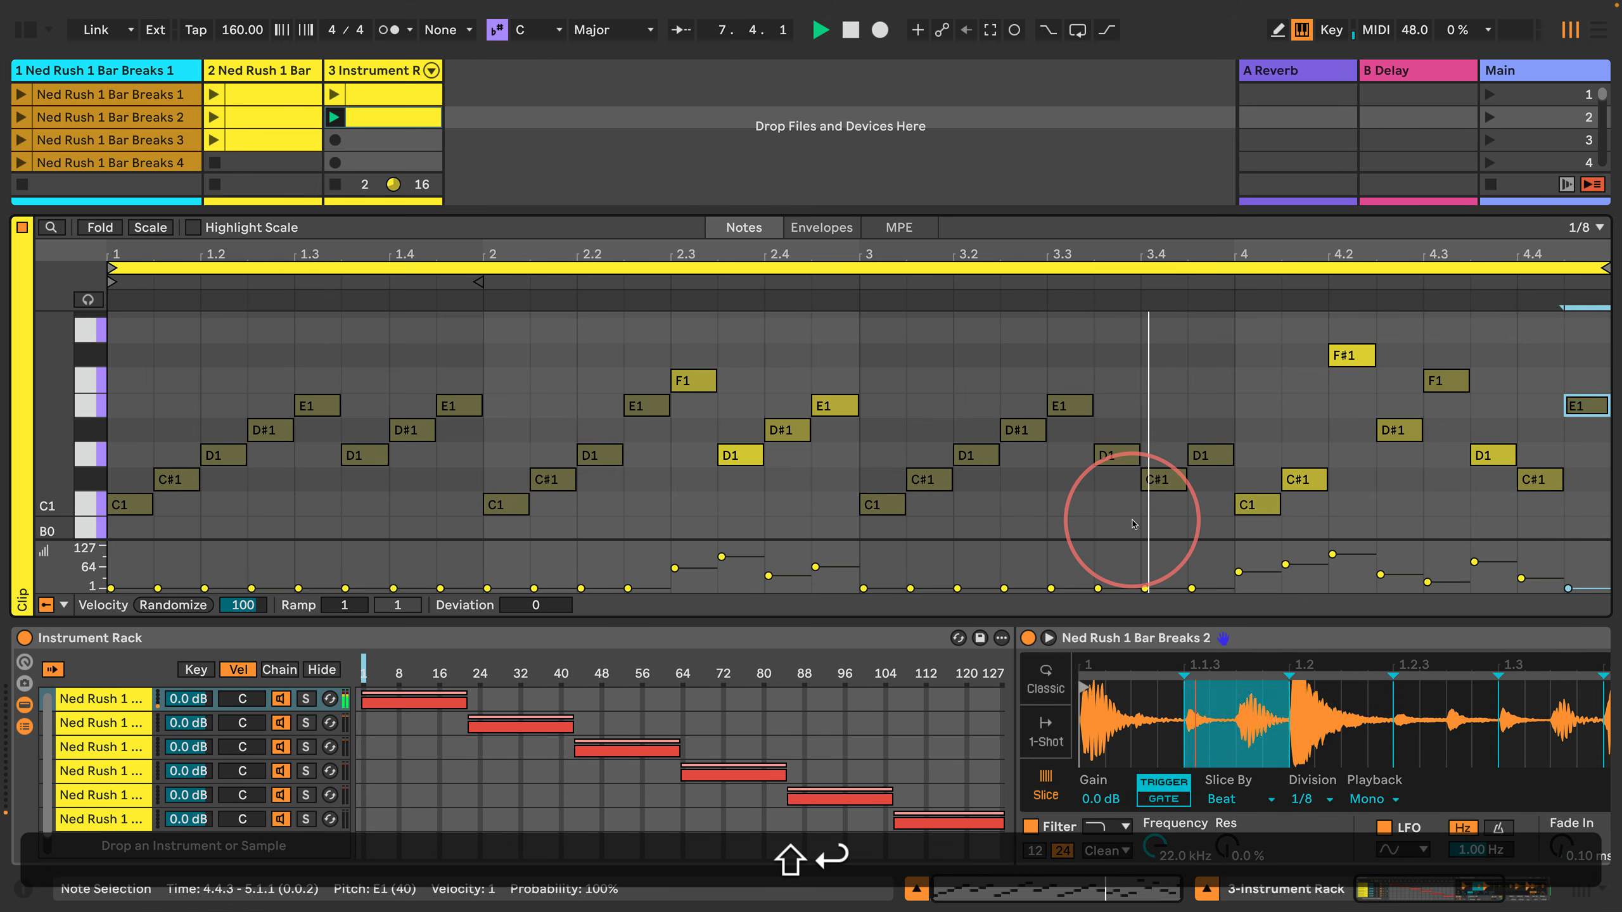
key("1")
key("2")
key("0")
key("Return")
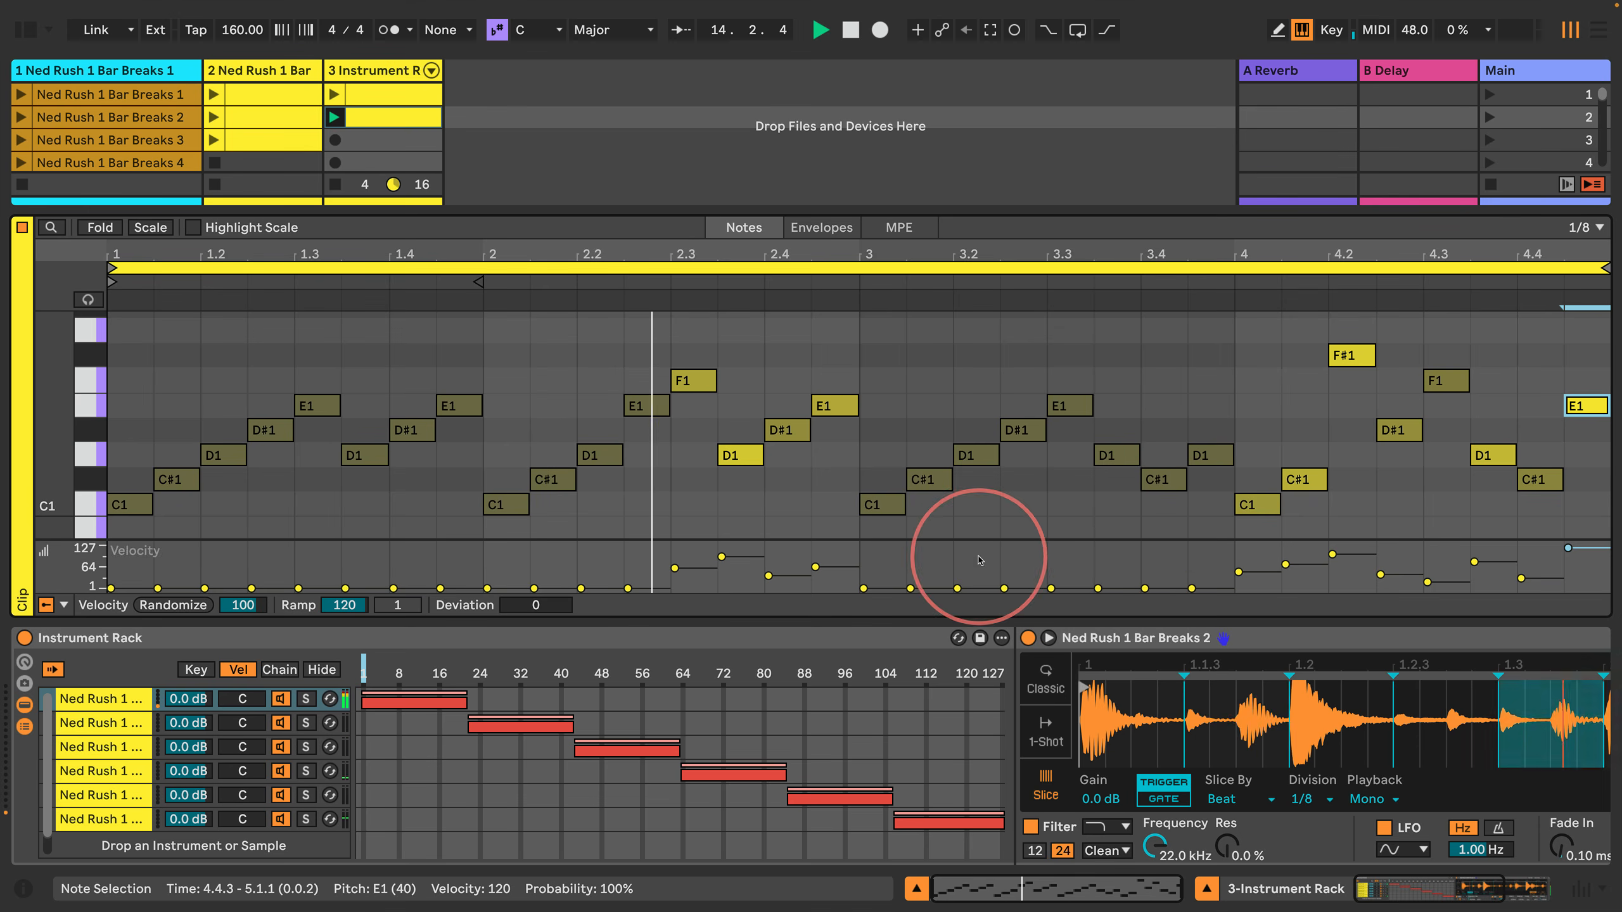
key("space")
Step: Deselect the notes and show the Chance lane beneath the clip's velocity lane
left_click(540, 392)
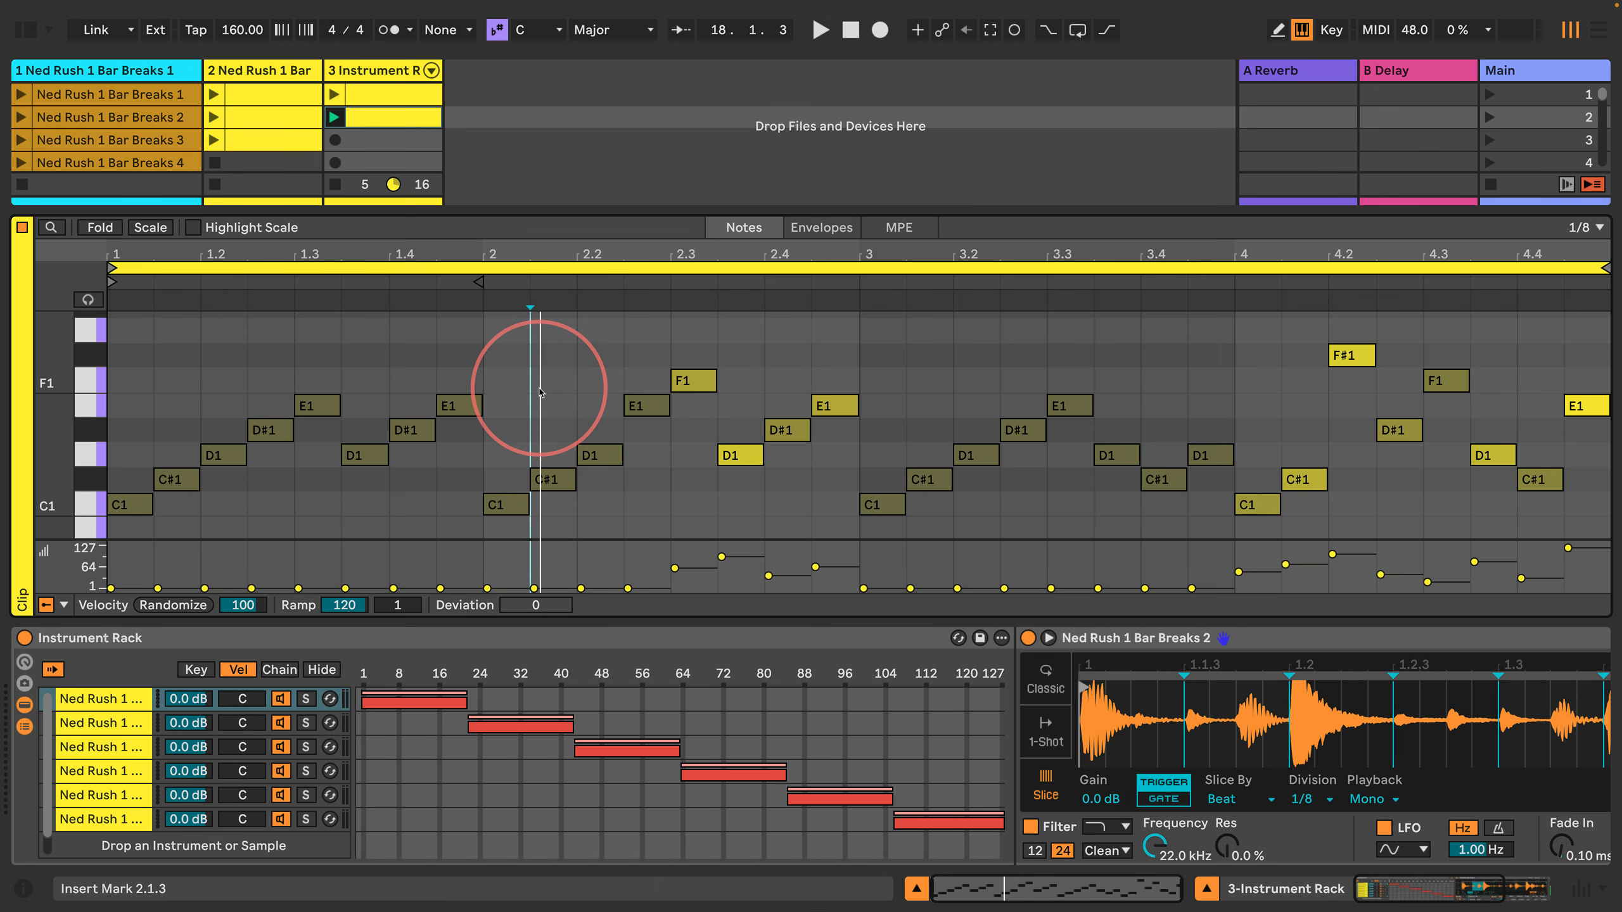
left_click(63, 605)
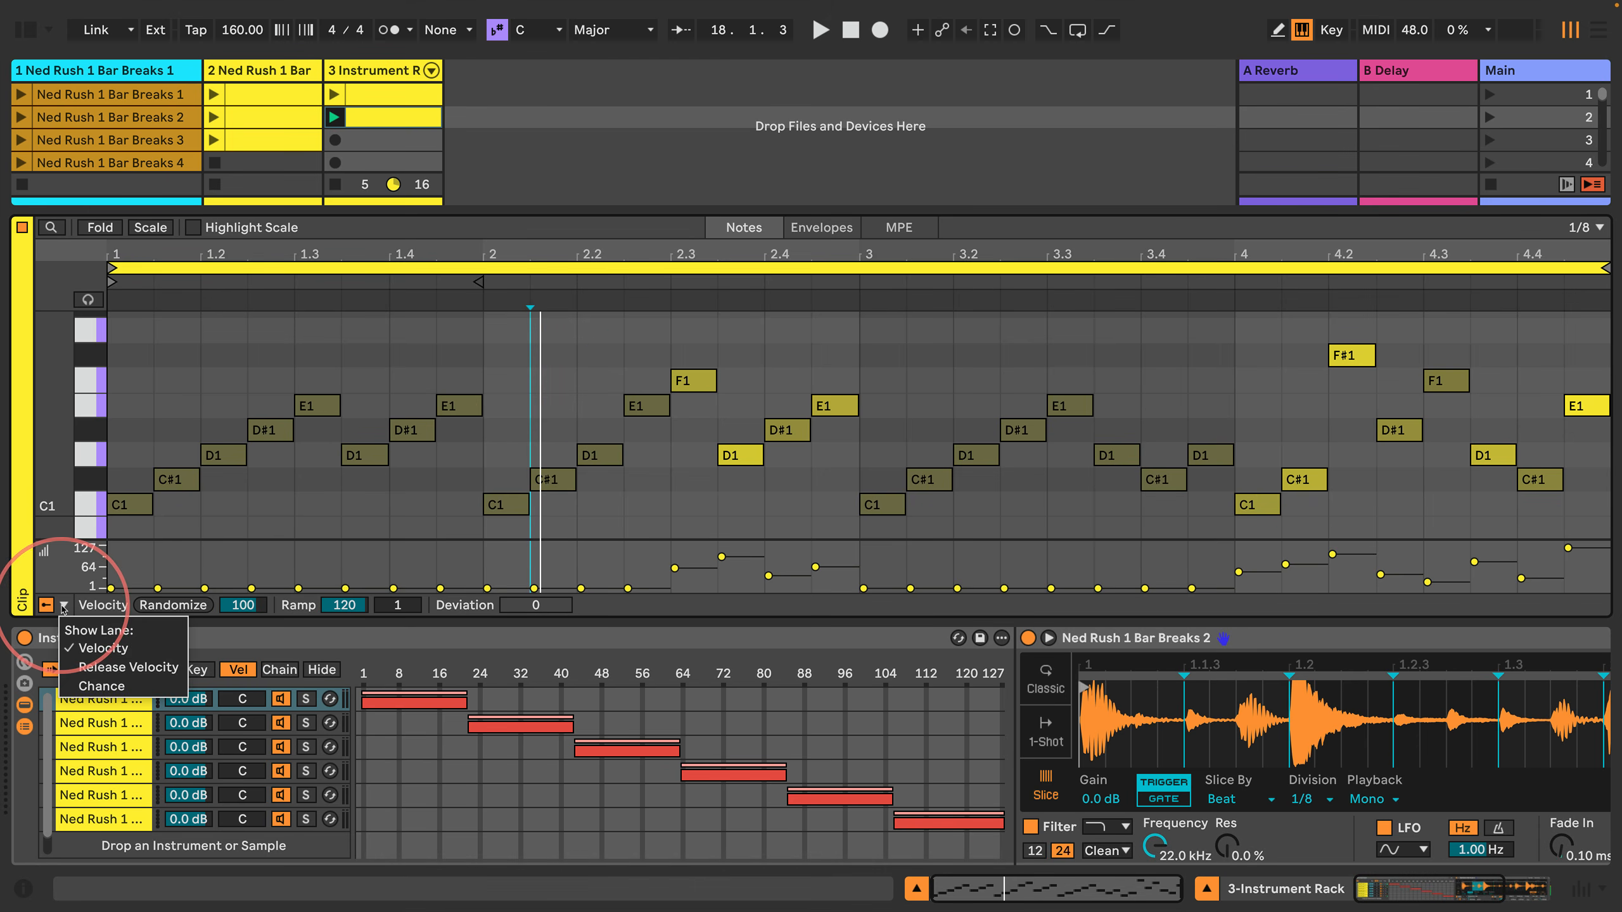
left_click(74, 688)
Step: Read the Info View description of the Chance lane header, check the lane's swap and hide options, and hide the Info View again
left_click(23, 889)
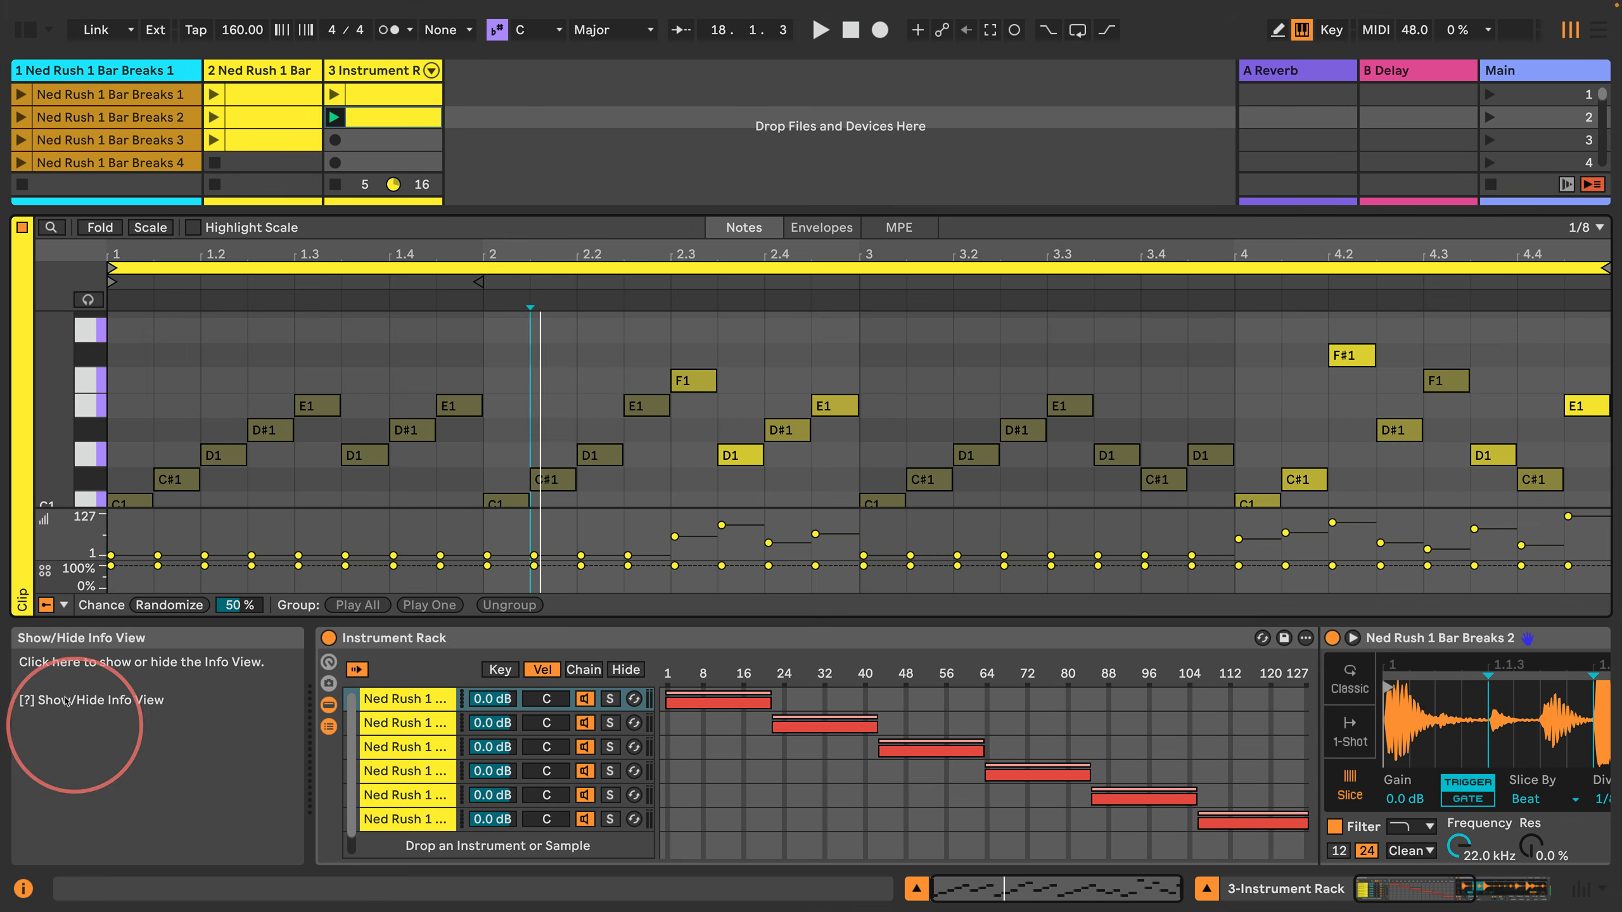
mouse_move(59, 585)
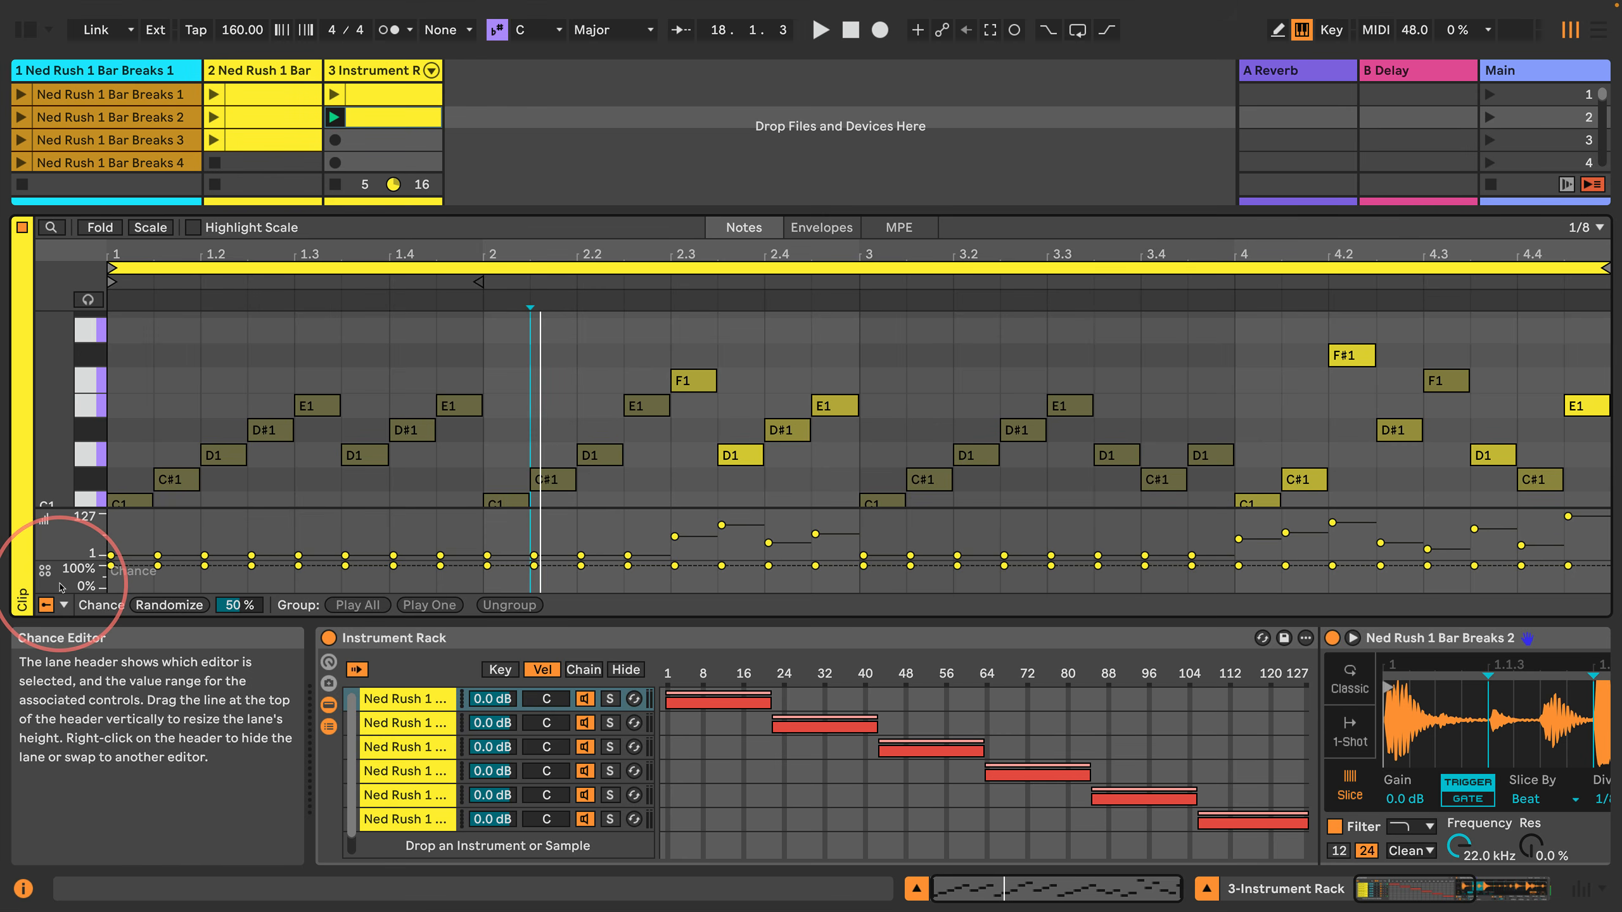
right_click(62, 586)
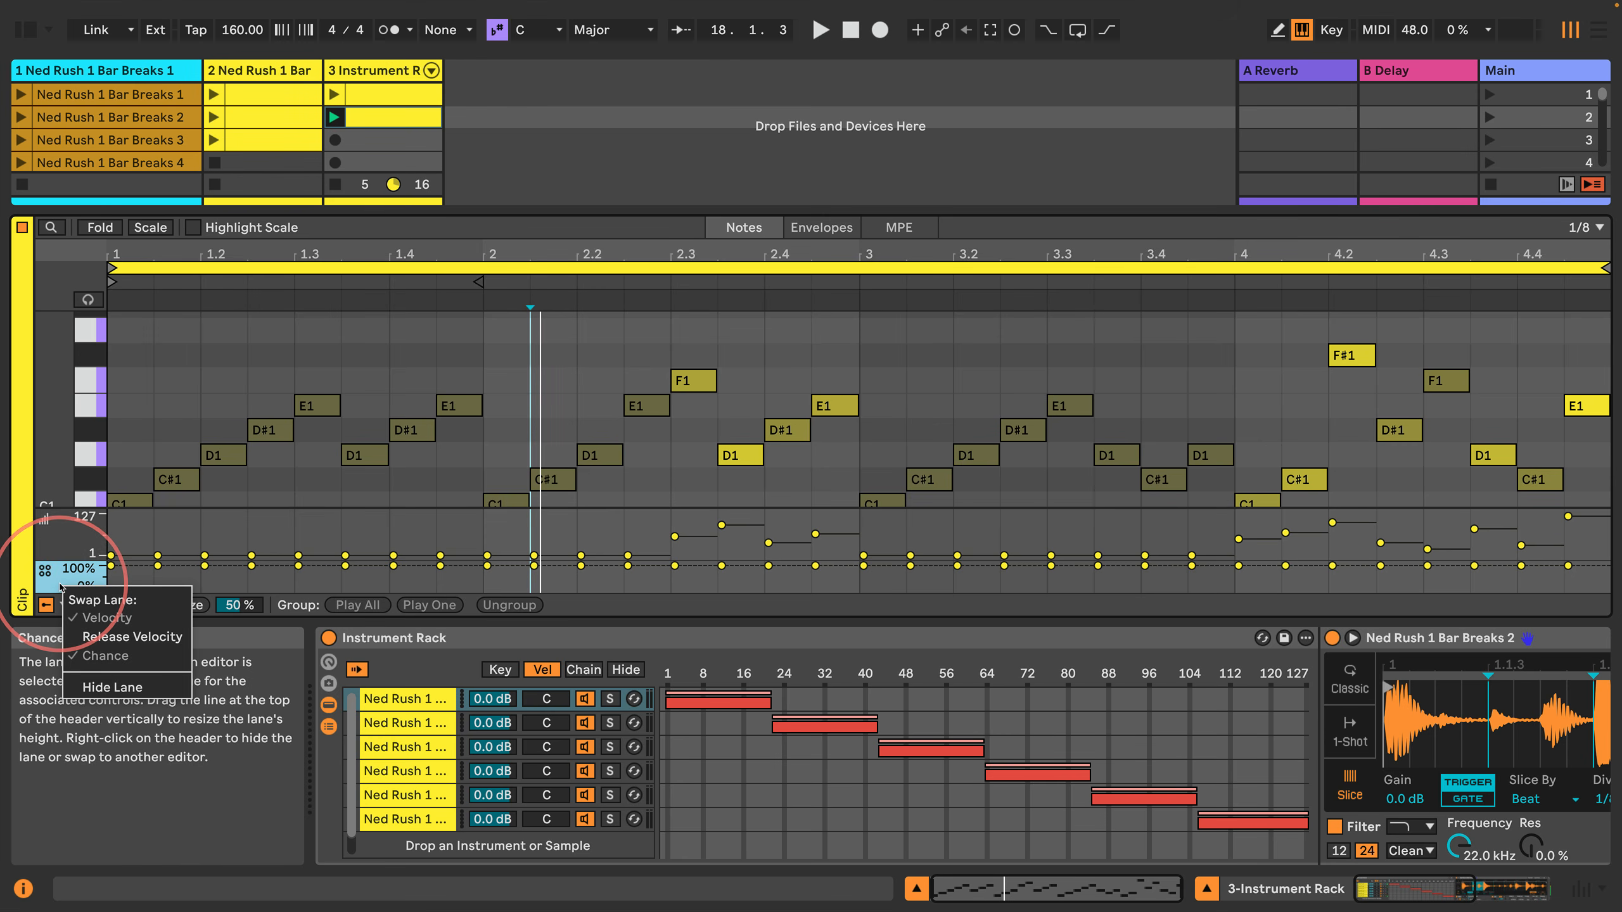
left_click(55, 586)
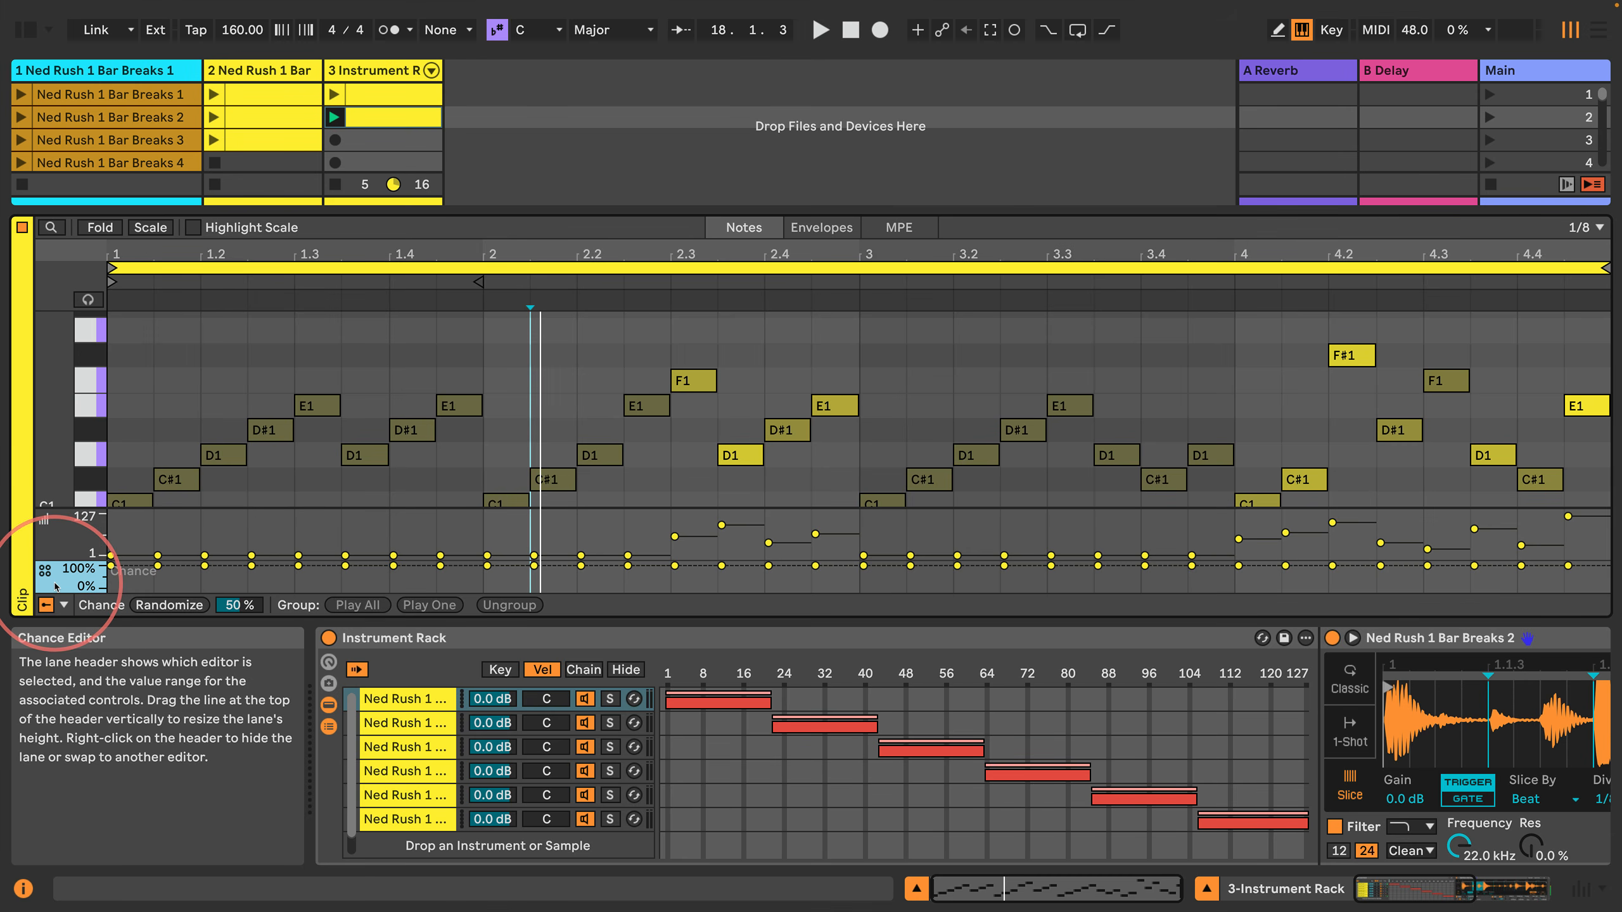
left_click(22, 889)
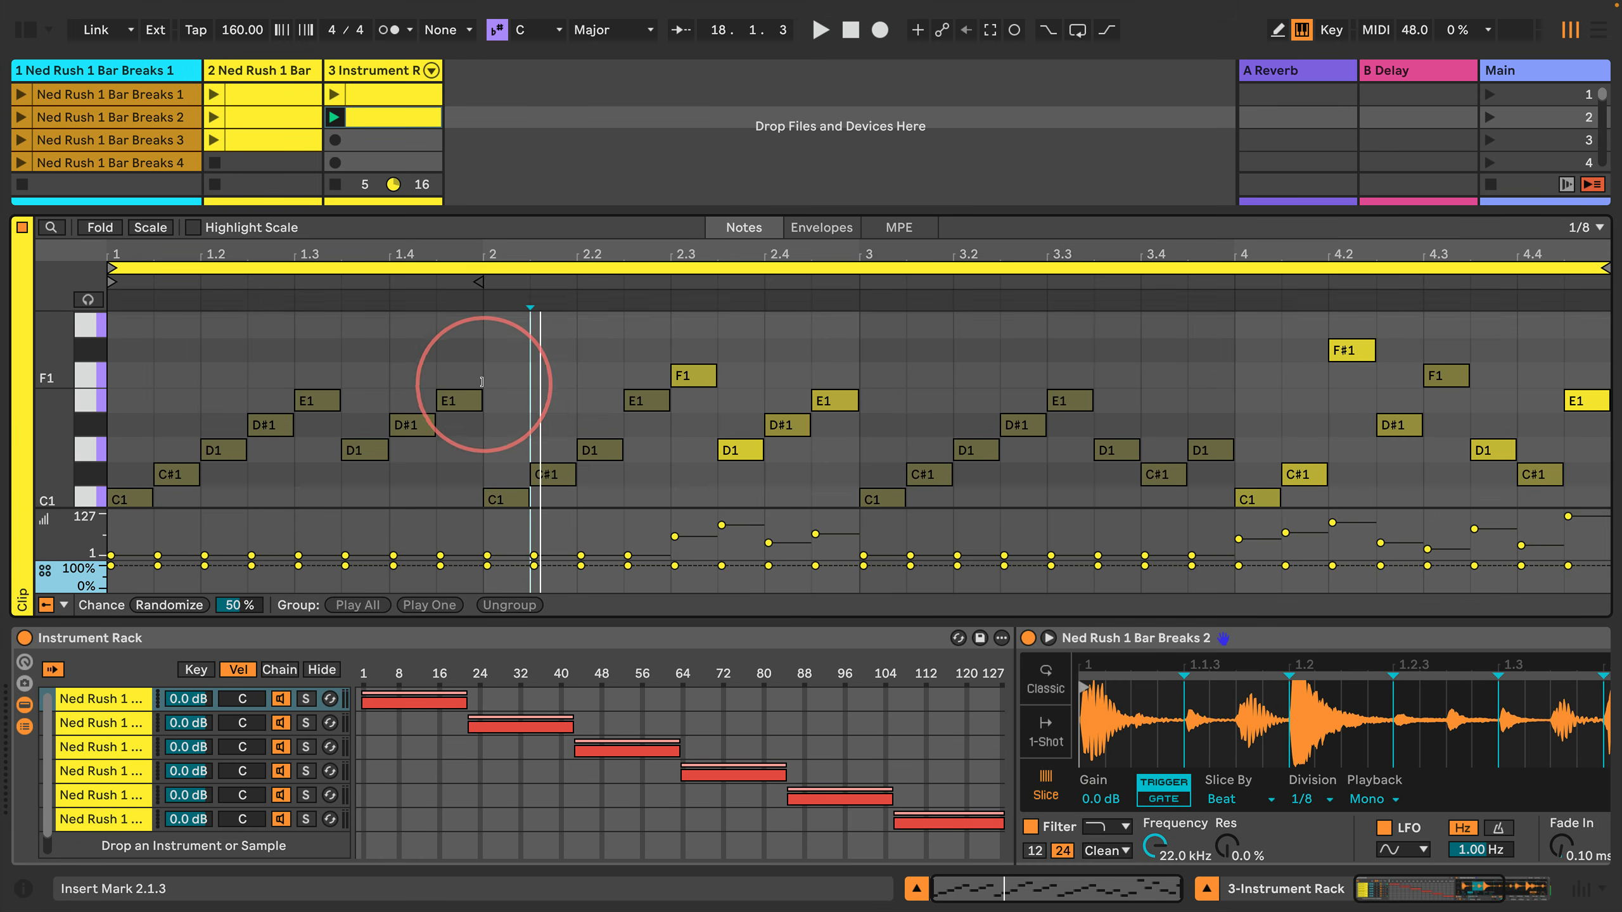
Step: Select every C#1 note in the clip, lower their chance to 44%, and play the clip to hear the variation
scroll(481, 382, "down", 2)
left_click(189, 467)
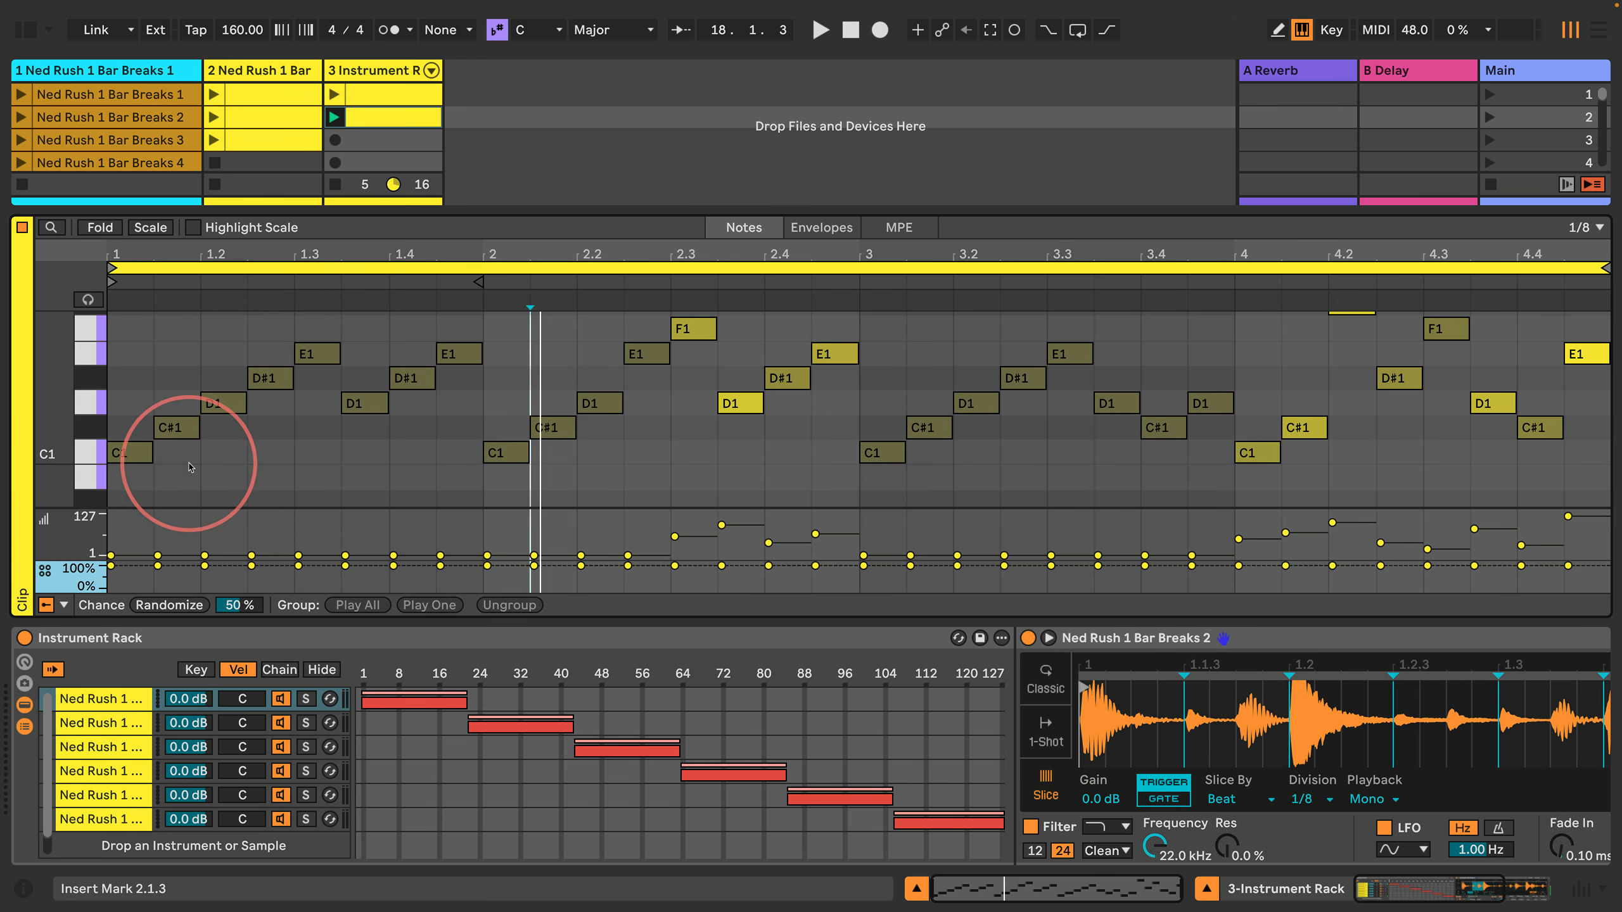
left_click(91, 429)
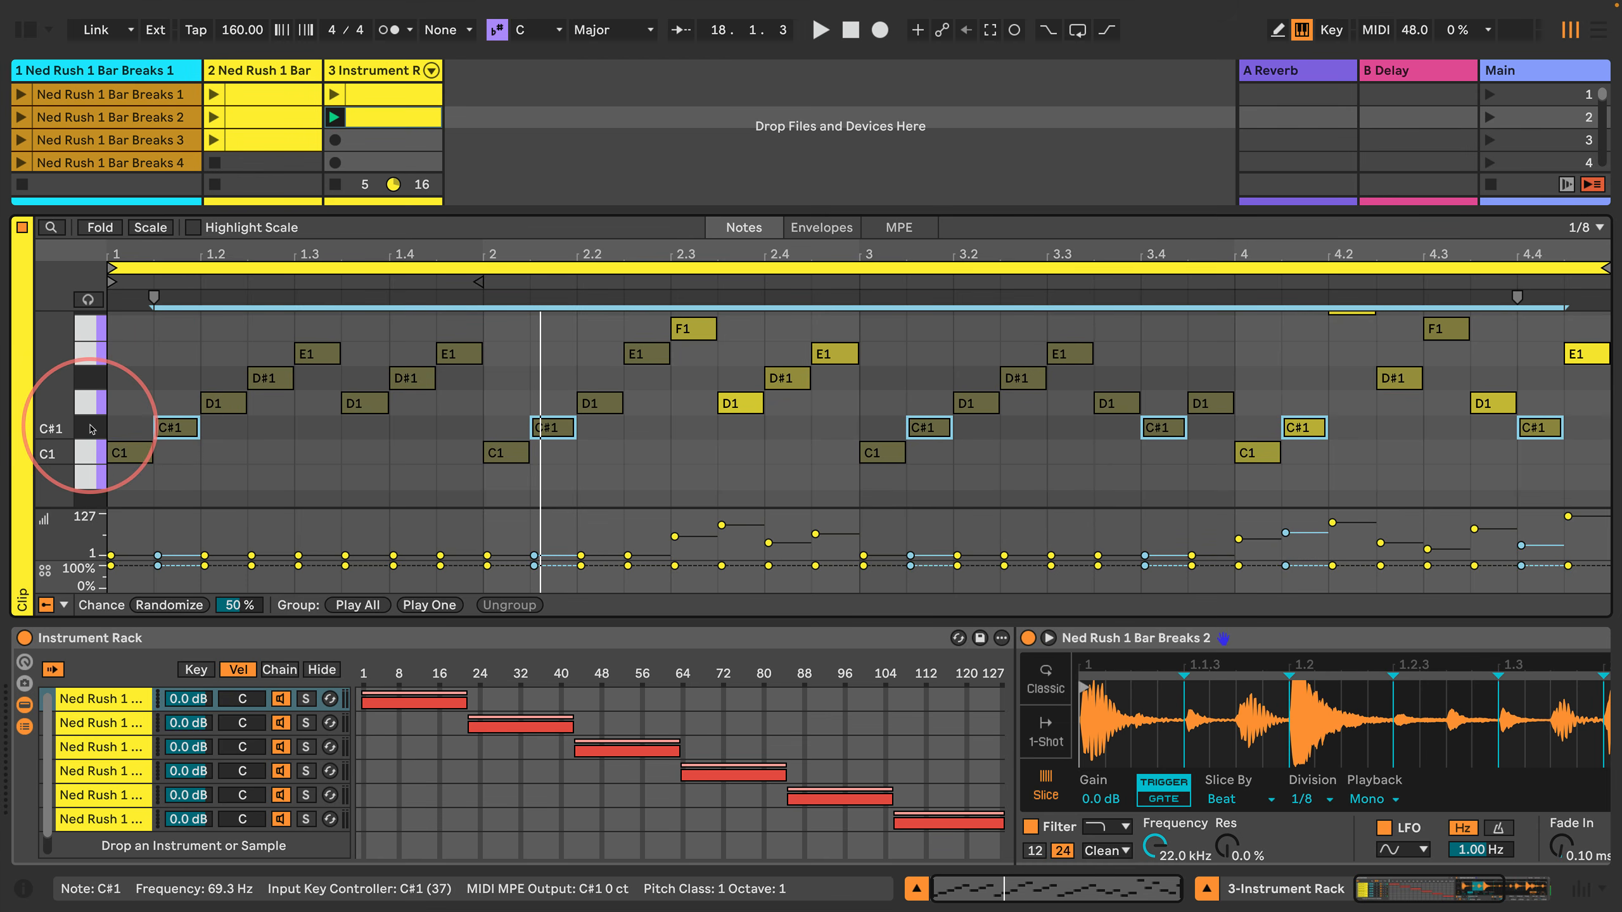
left_click_drag(158, 565, 158, 573)
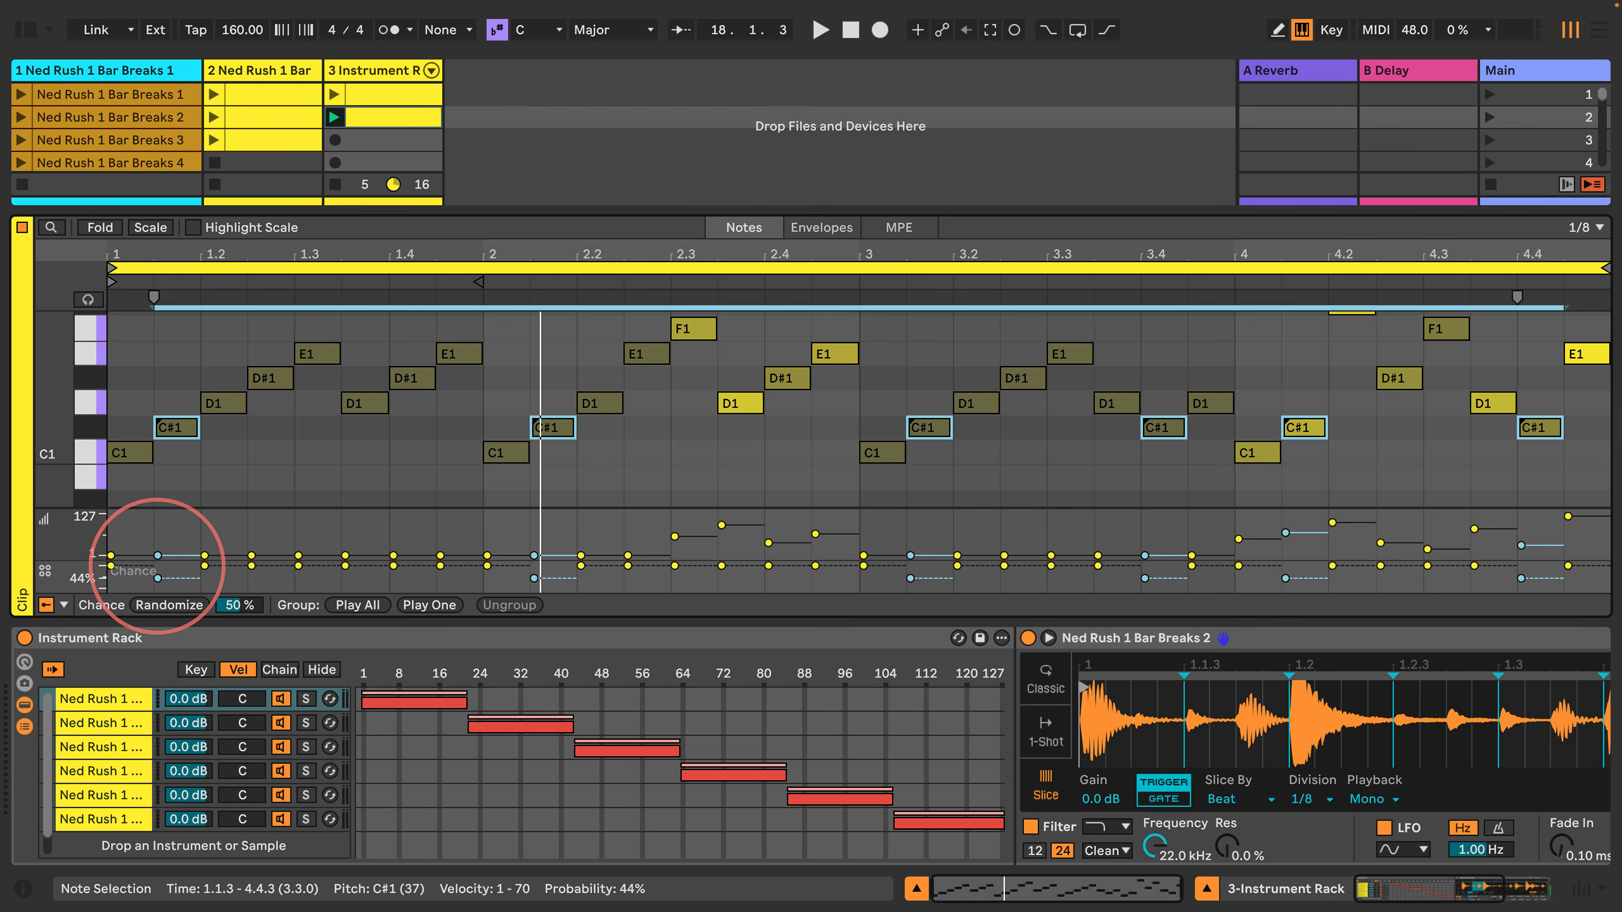
left_click(204, 478)
key("space")
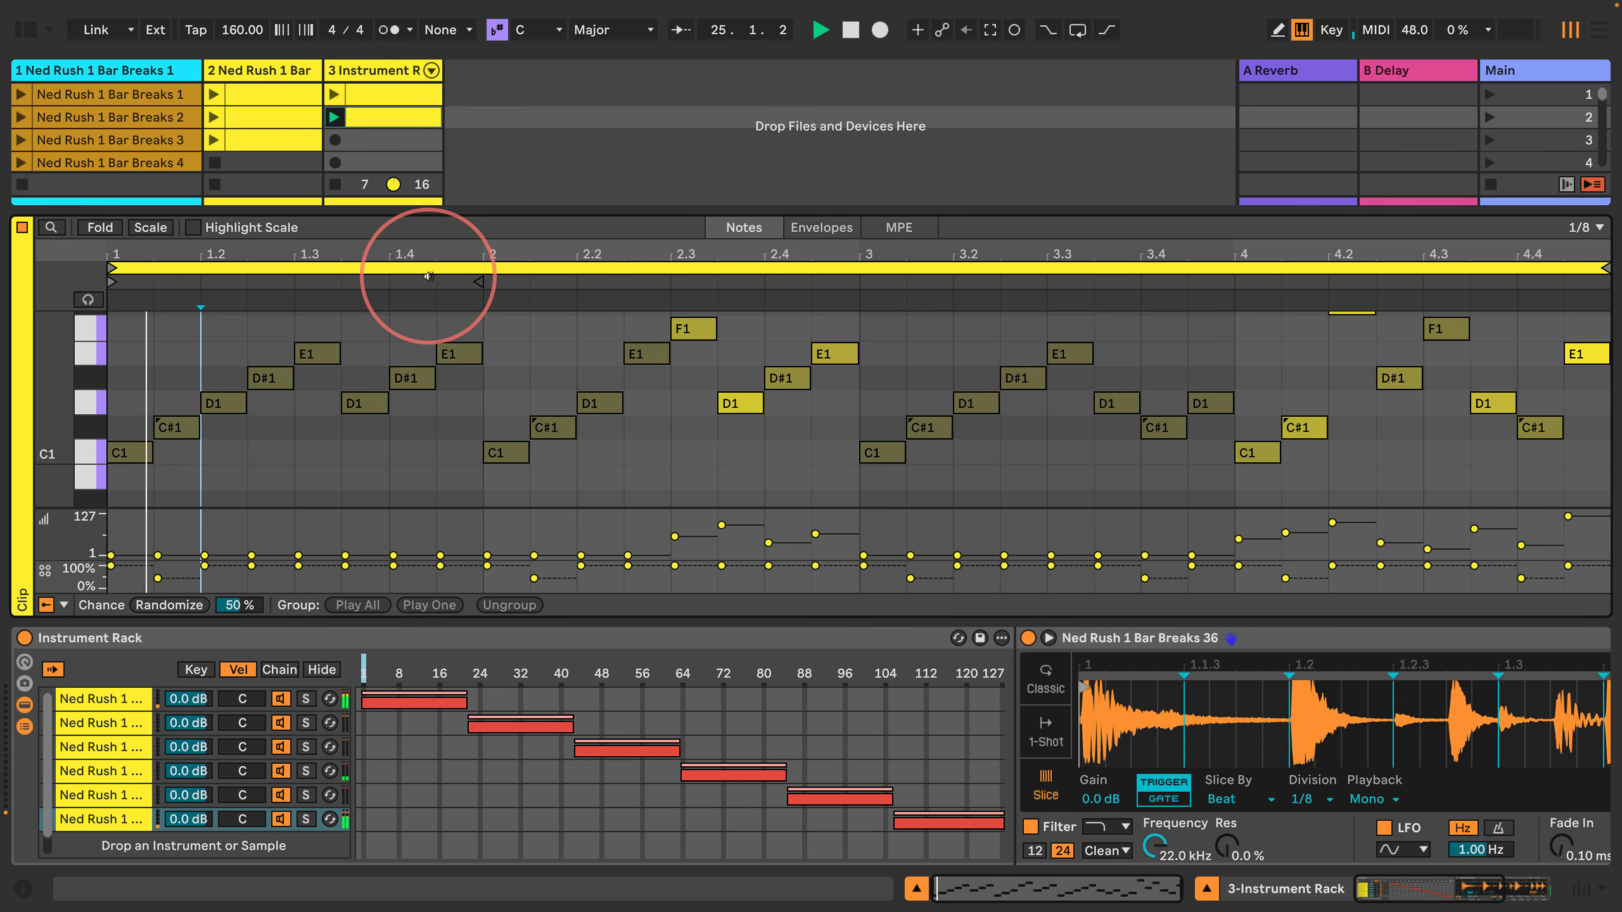
Step: Create an empty MIDI clip in the Instrument Rack track's third slot, launch it, and set its grid to 1/8
double_click(375, 147)
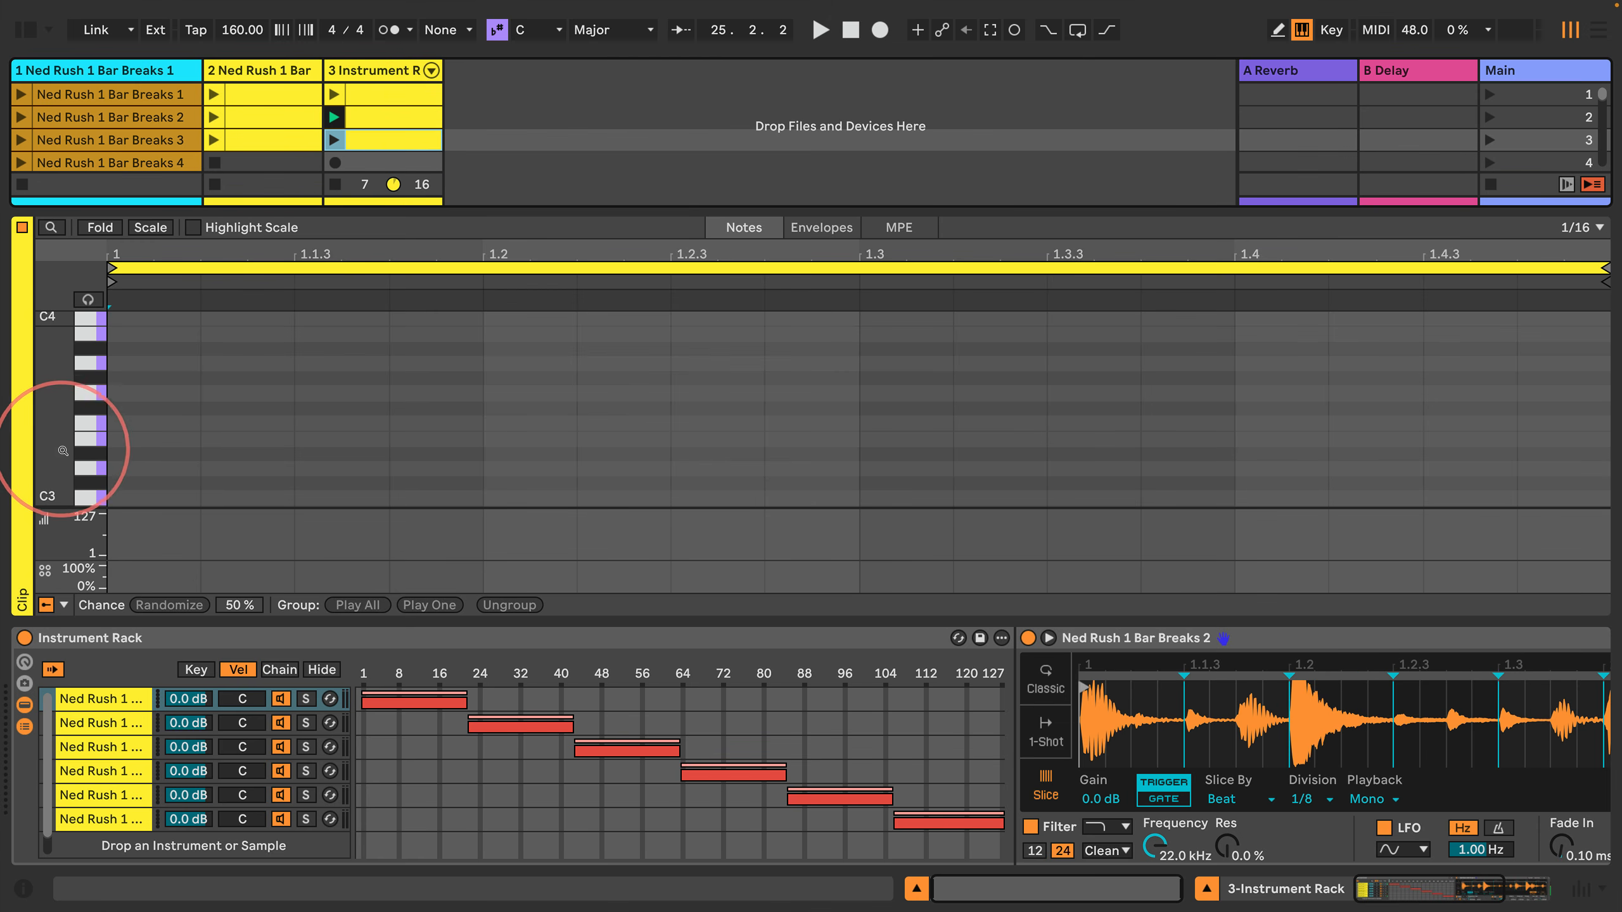
scroll(62, 447, "down", 3)
left_click_drag(62, 448, 62, 235)
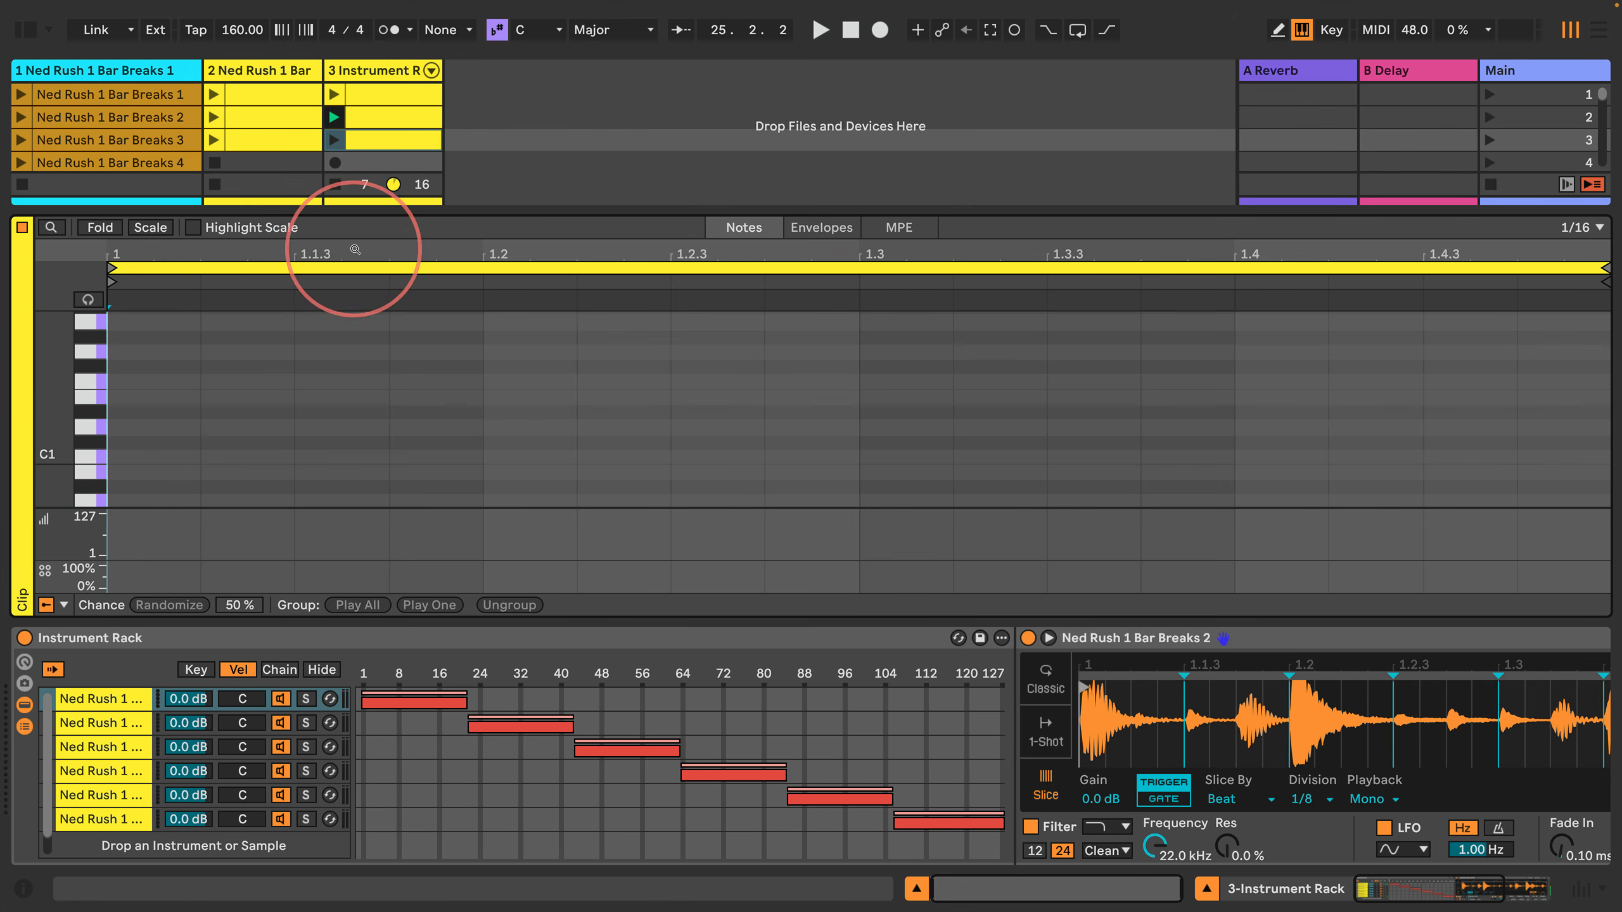
left_click(333, 140)
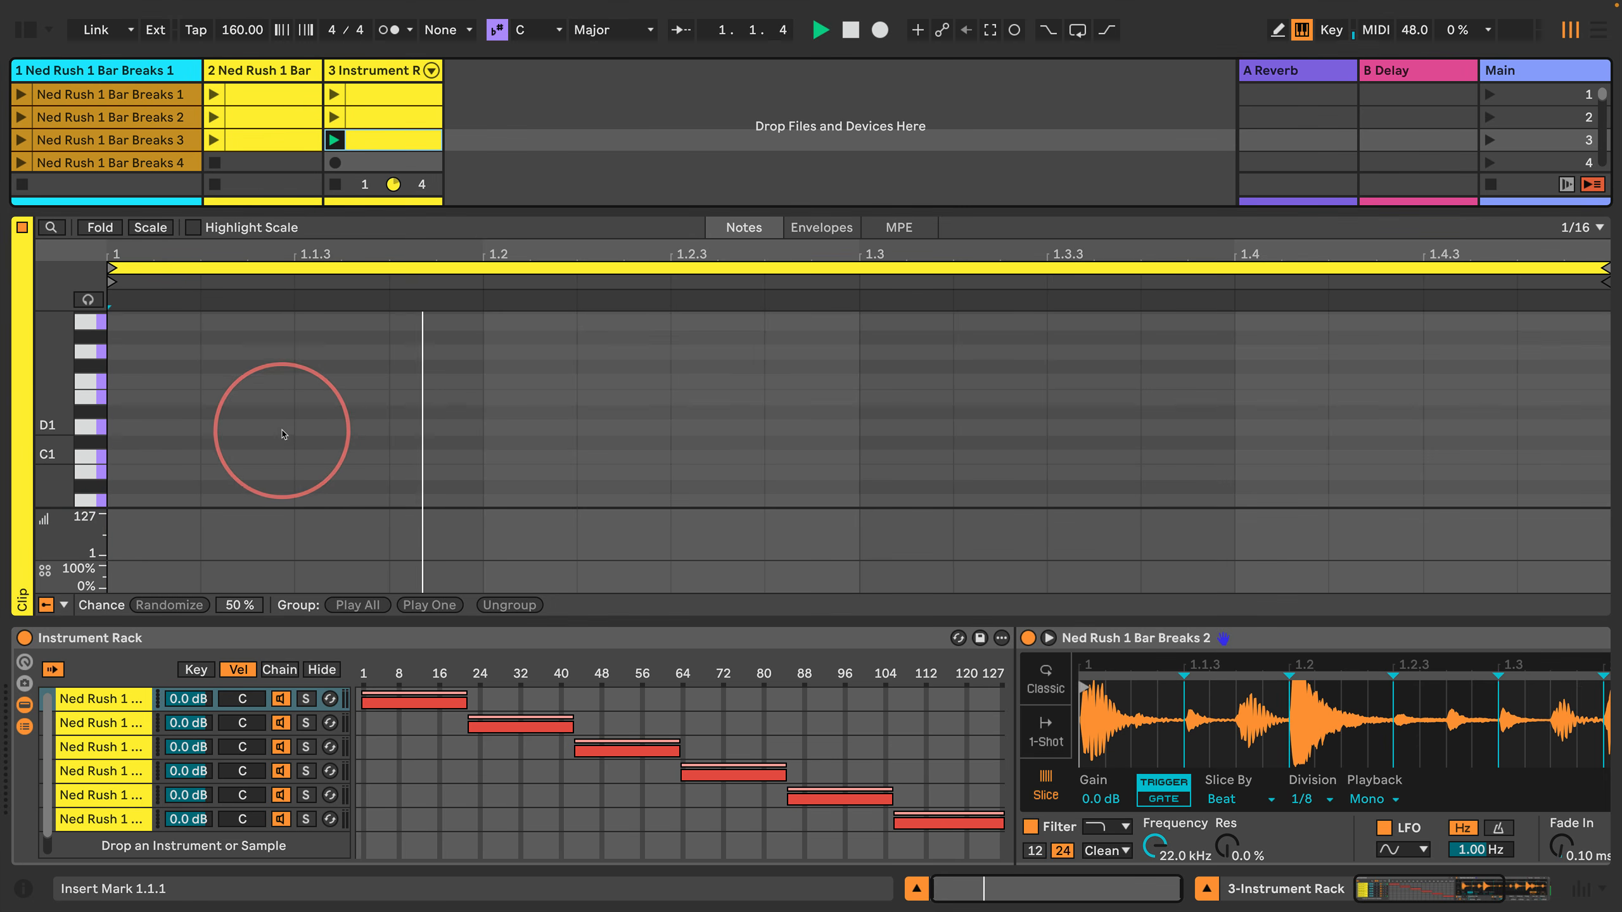
right_click(251, 459)
left_click(353, 754)
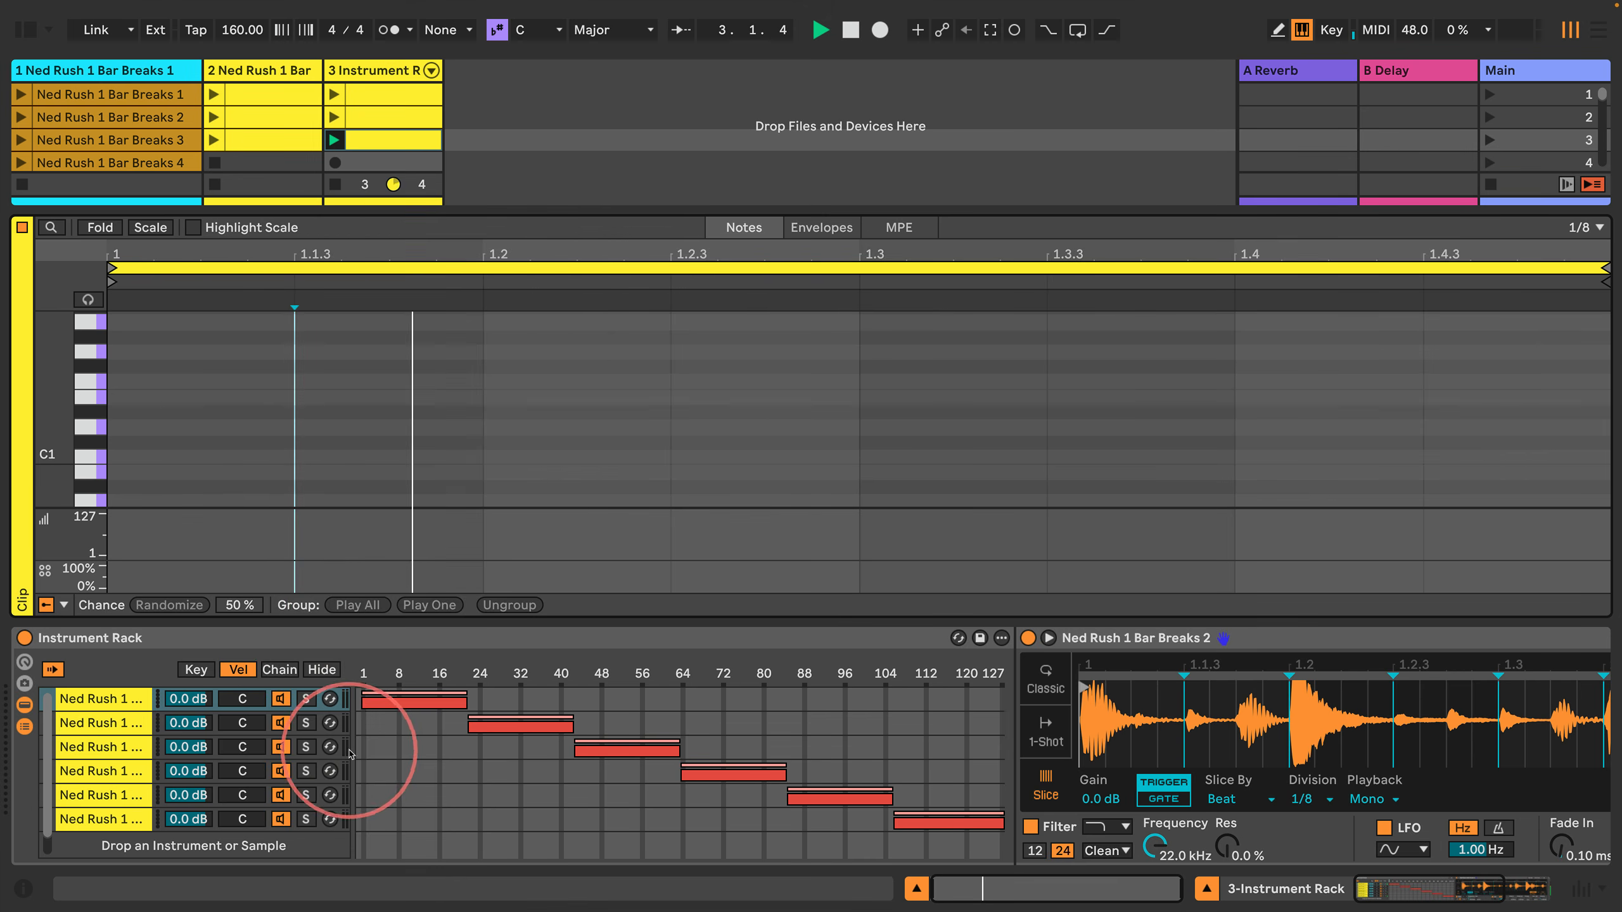
Step: Enter consecutive eighth notes C1, C#1 and D1 from the start of the clip
left_click(234, 459)
key("Left")
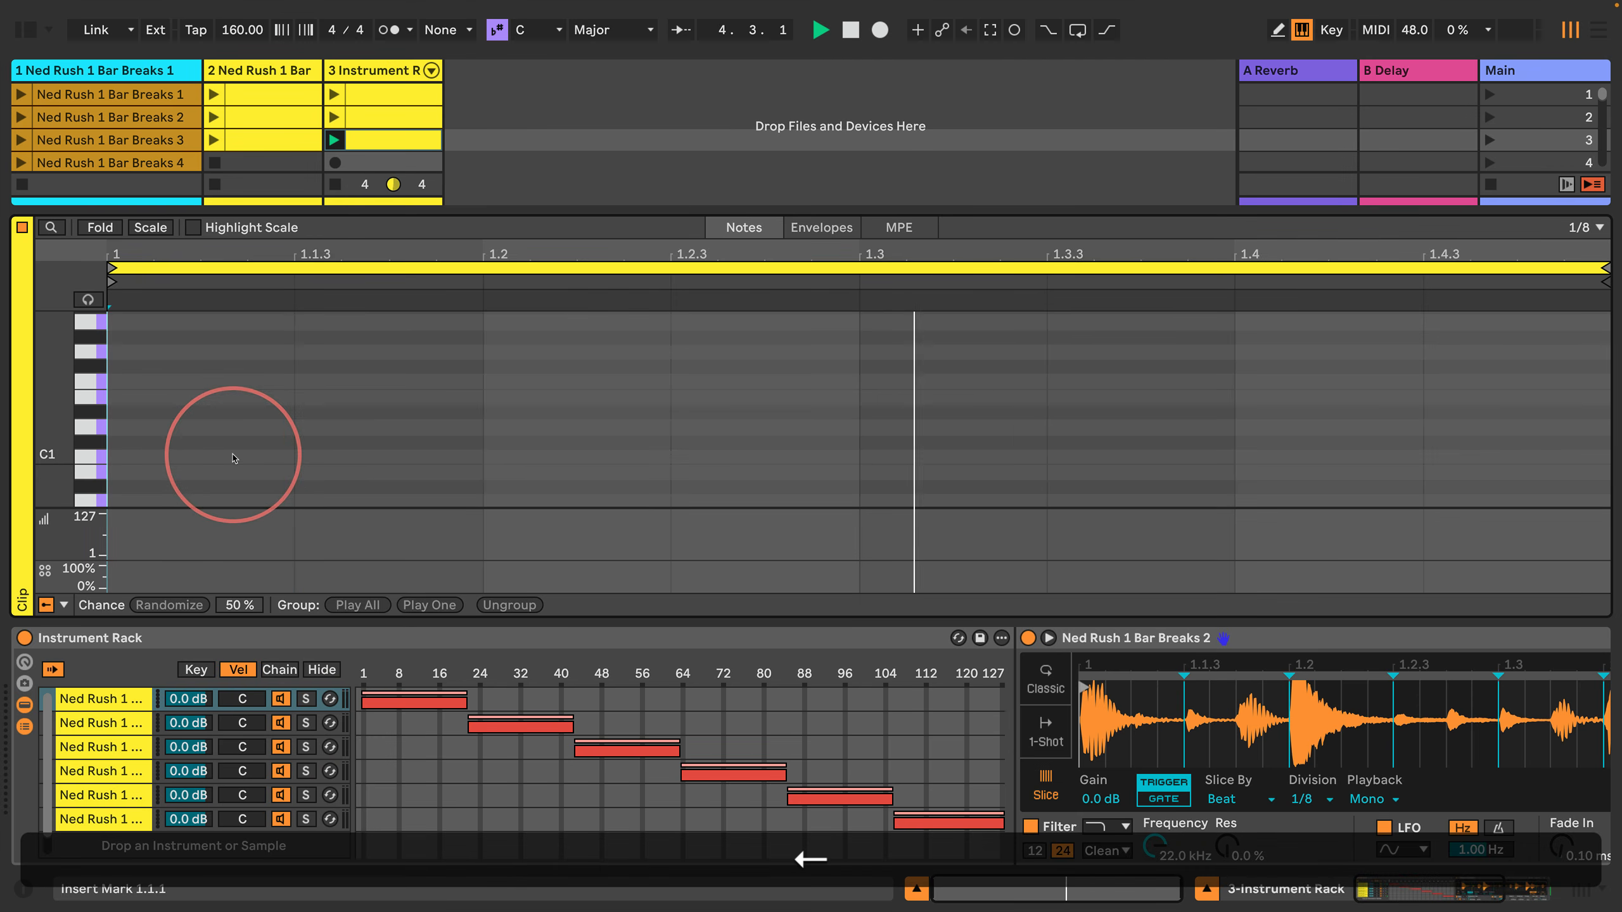
key("a")
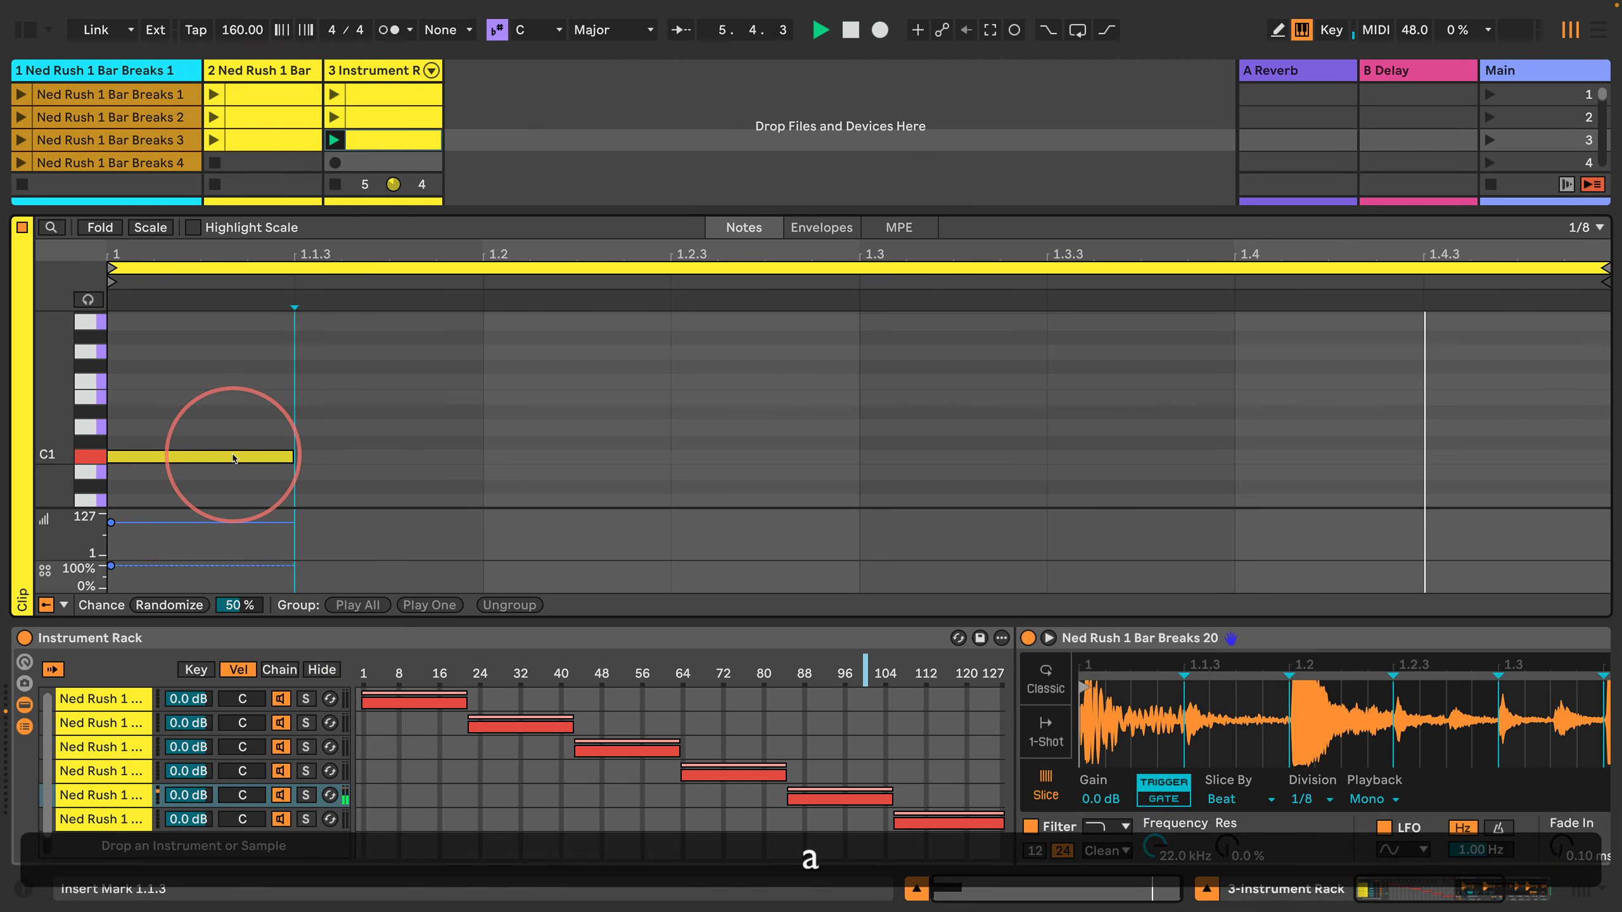
key("w")
key("s")
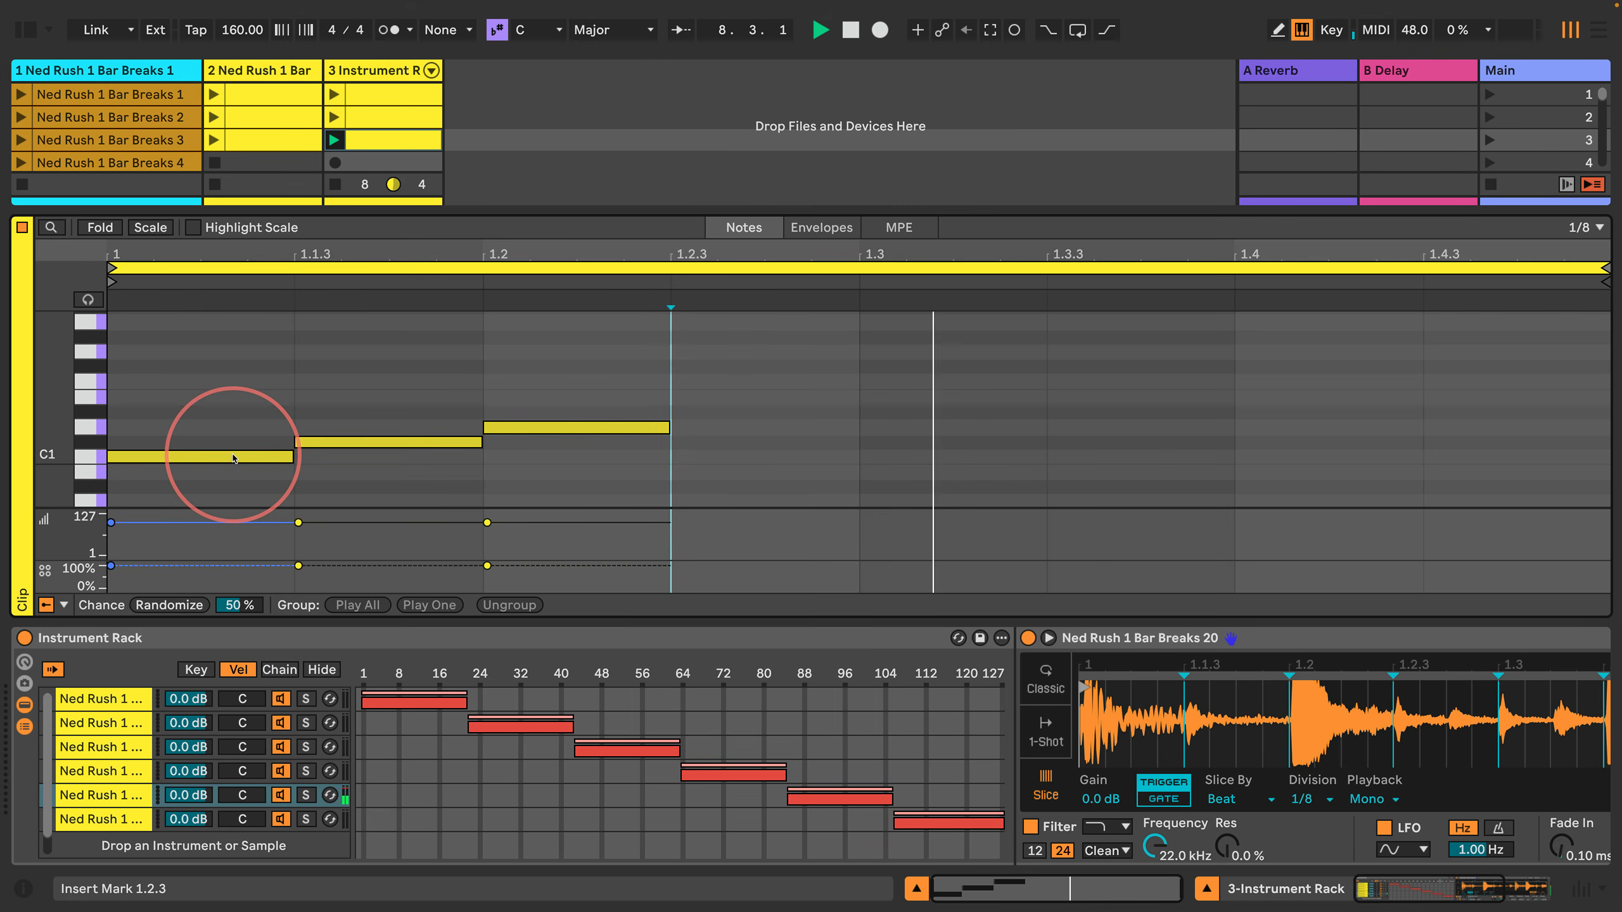
Step: Set the velocity of all three notes to 1 and restart playback to hear them
key("space")
key("shift+Left")
key("shift+Left")
key("shift+Left")
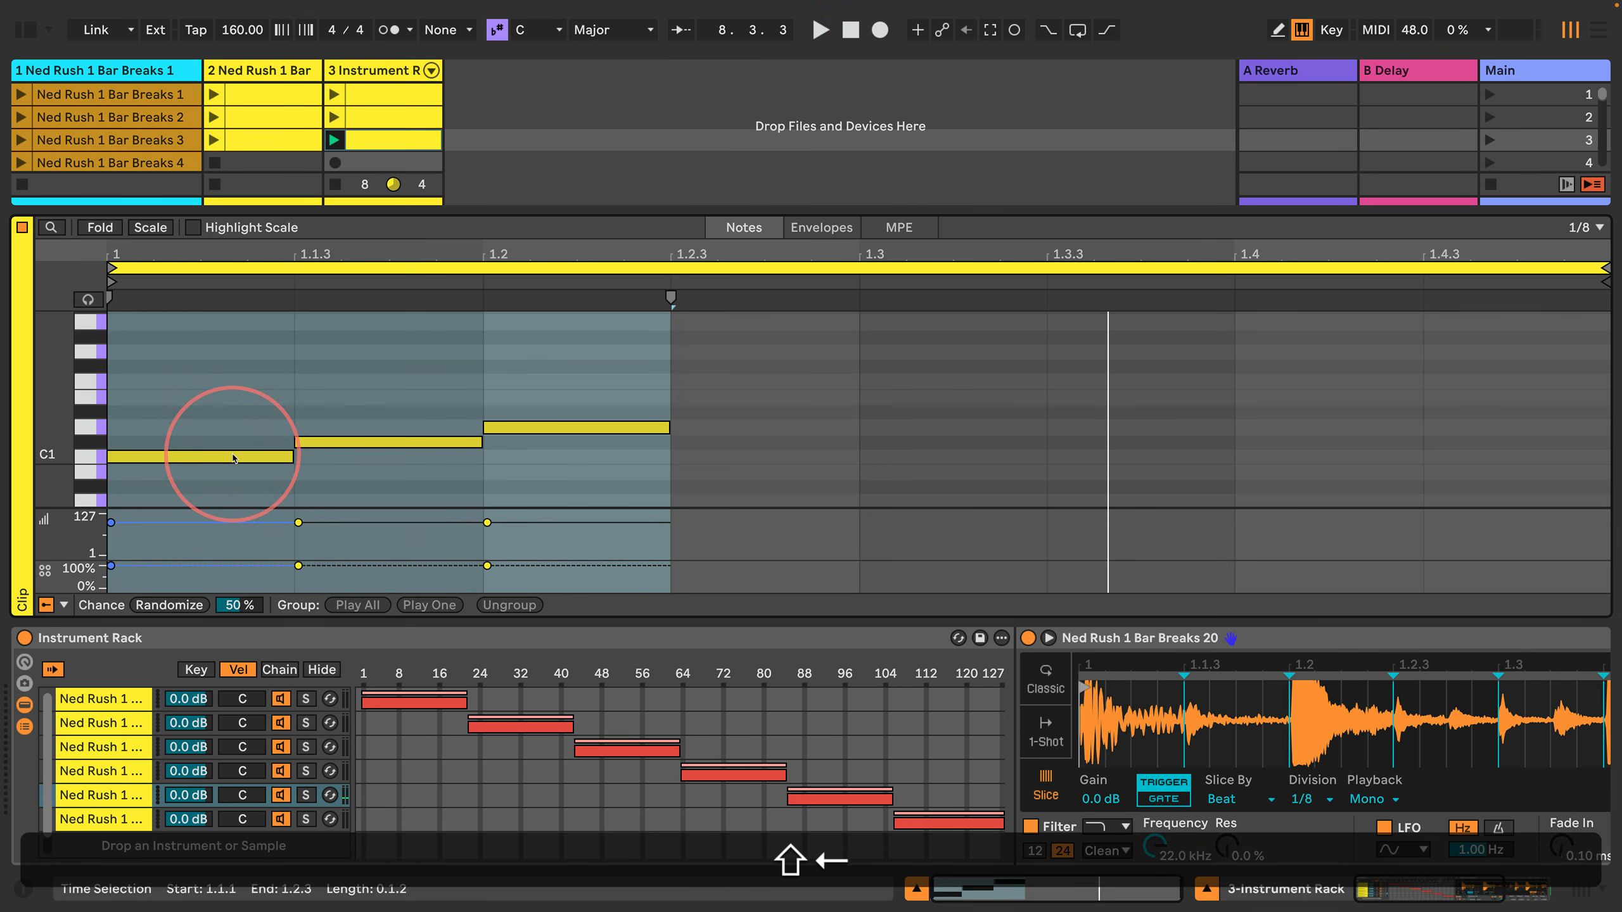
key("shift+Return")
type("1")
key("Return")
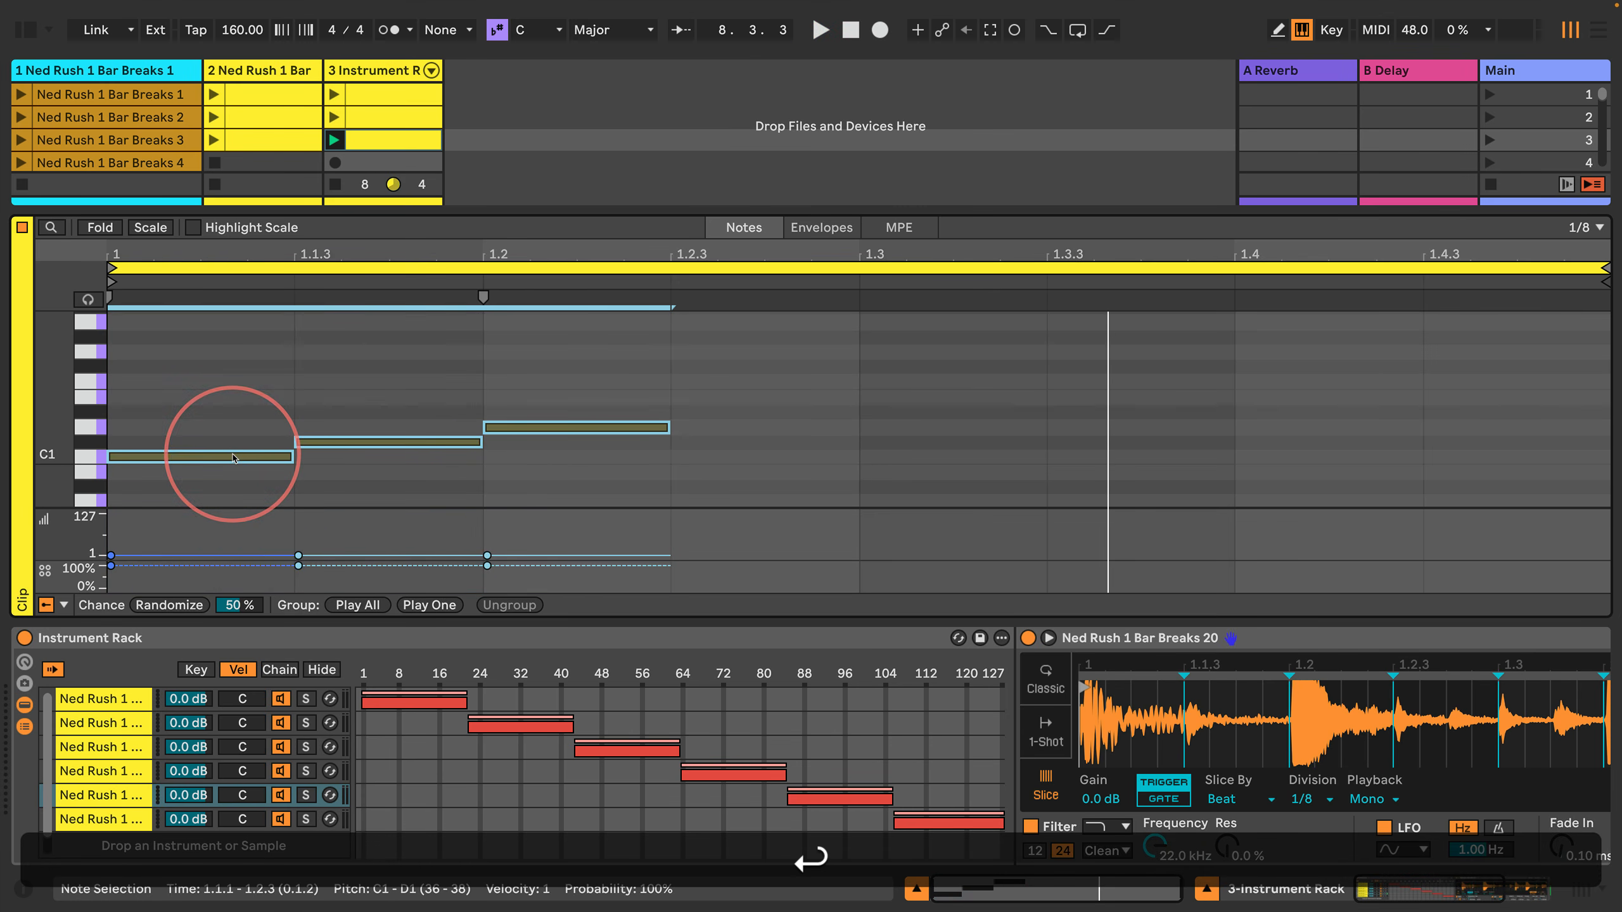
key("space")
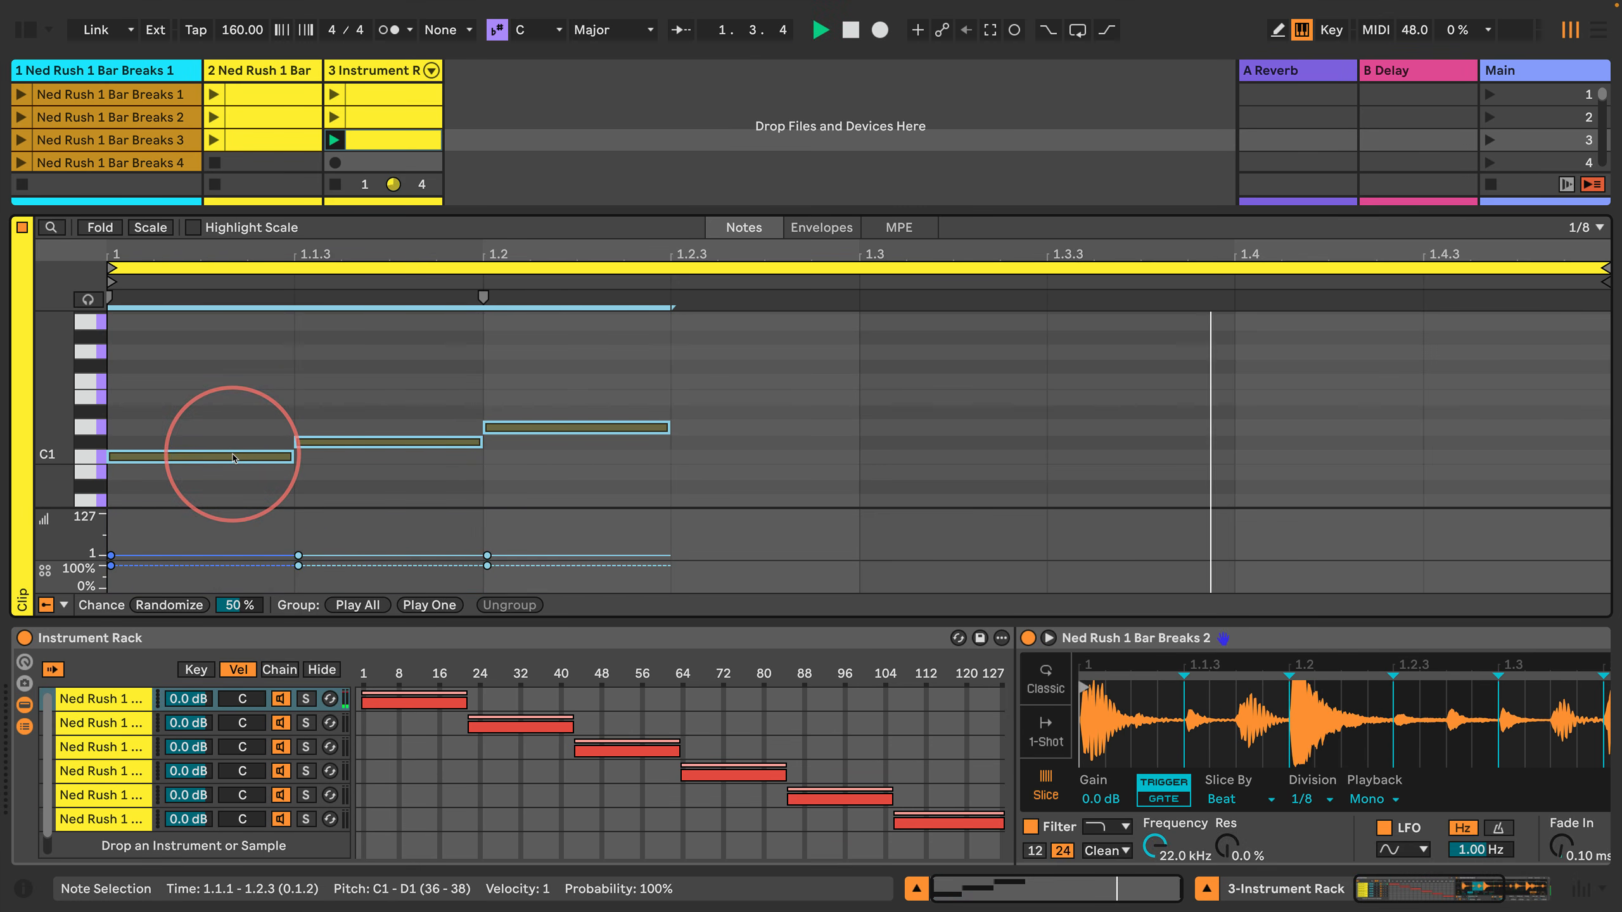
Step: Duplicate the three-note pattern until it fills the whole bar and return the insert marker to the clip's start
key("super+d")
key("super+d")
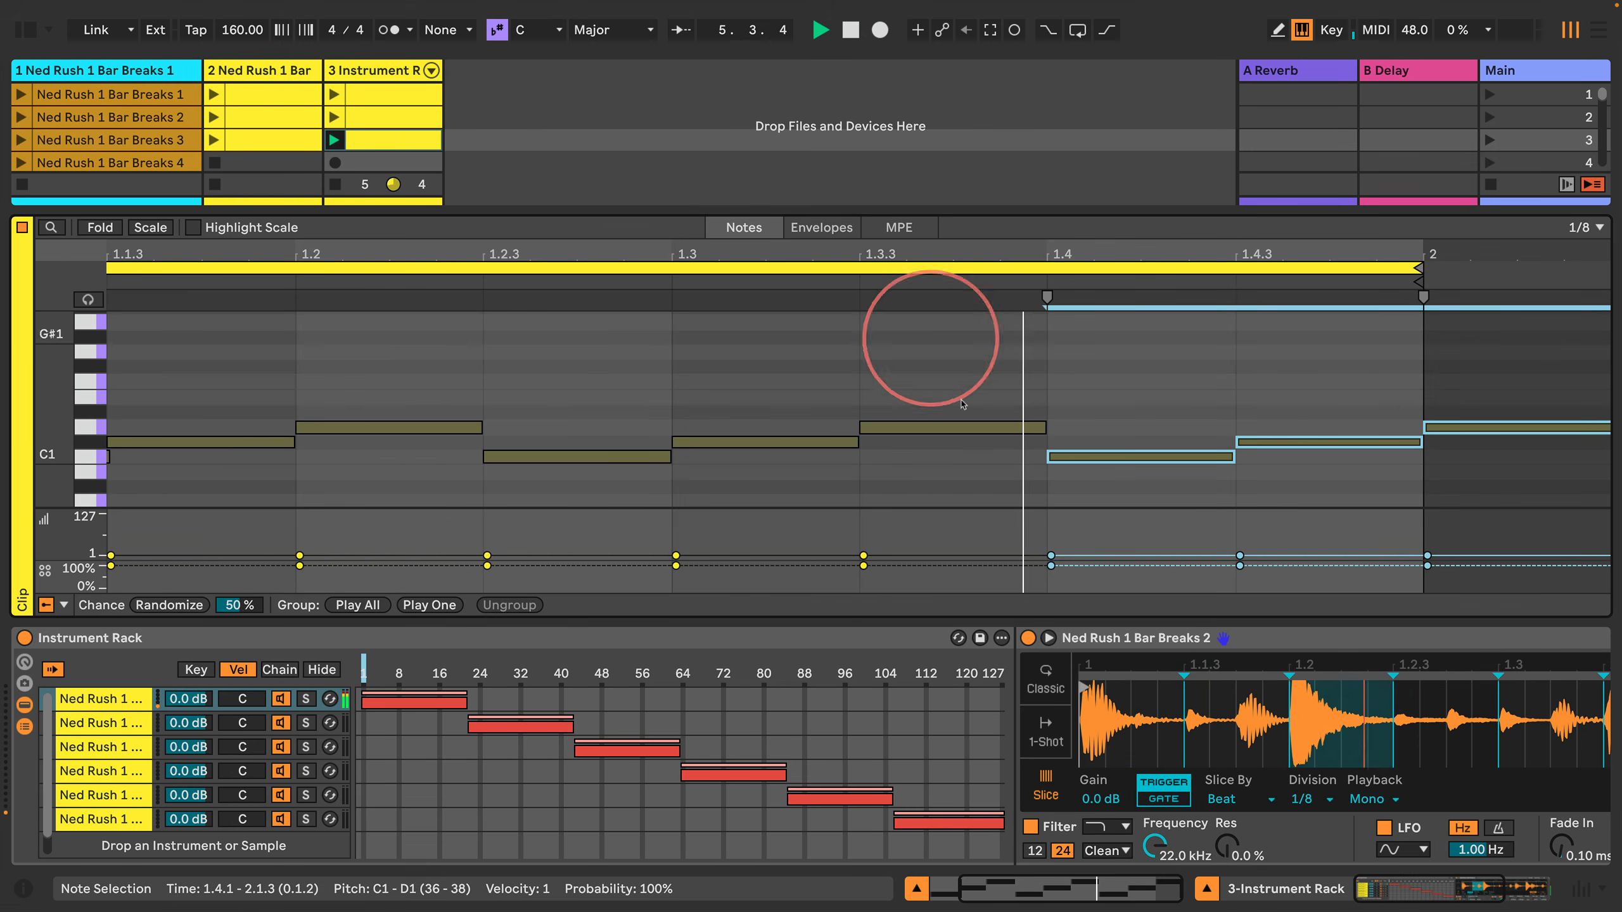
left_click(1253, 392)
key("Left")
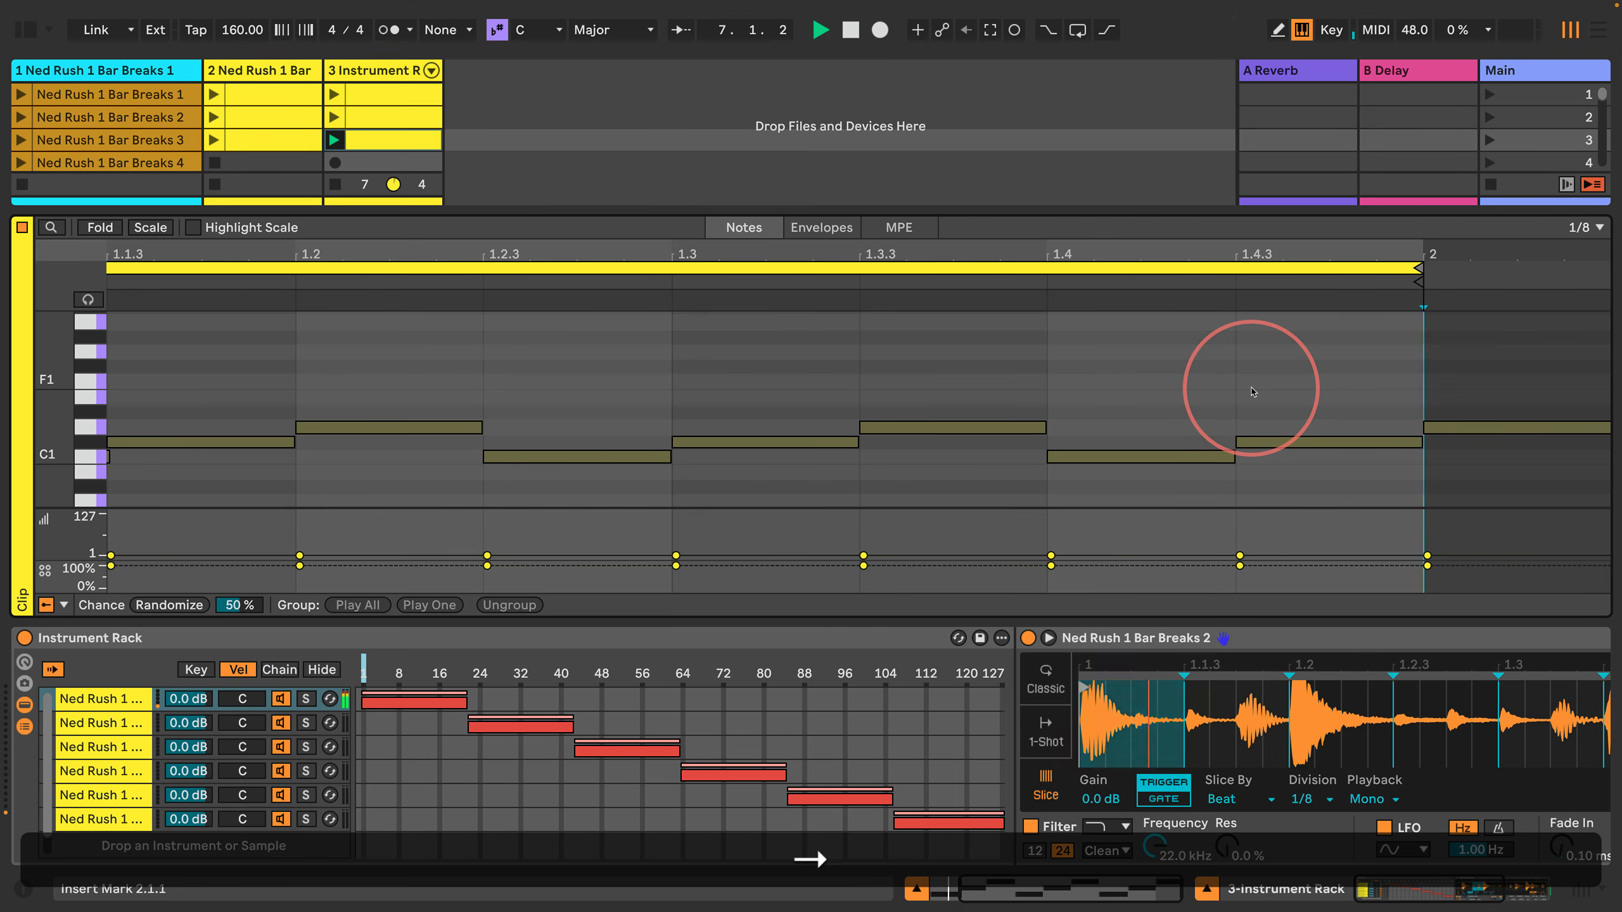
key("Left")
key("Left")
key("Left")
key("Left")
key("Left")
key("Left")
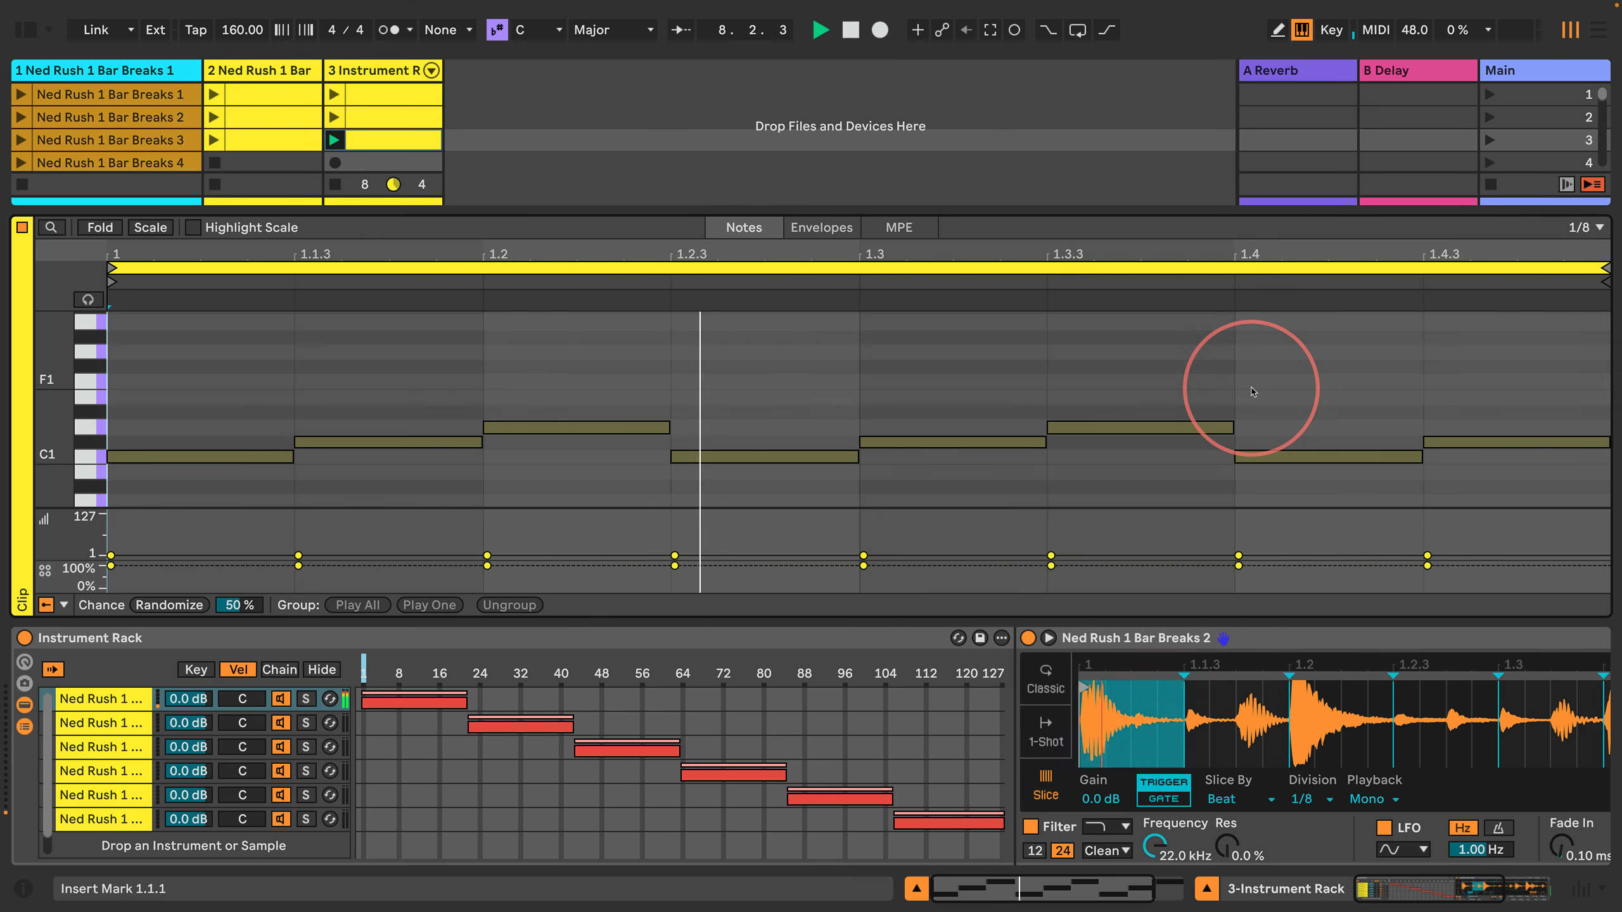
Step: Delete the surplus D1 note that lies beyond the clip's end at 2.1.1
key("Right")
key("Right")
key("Right")
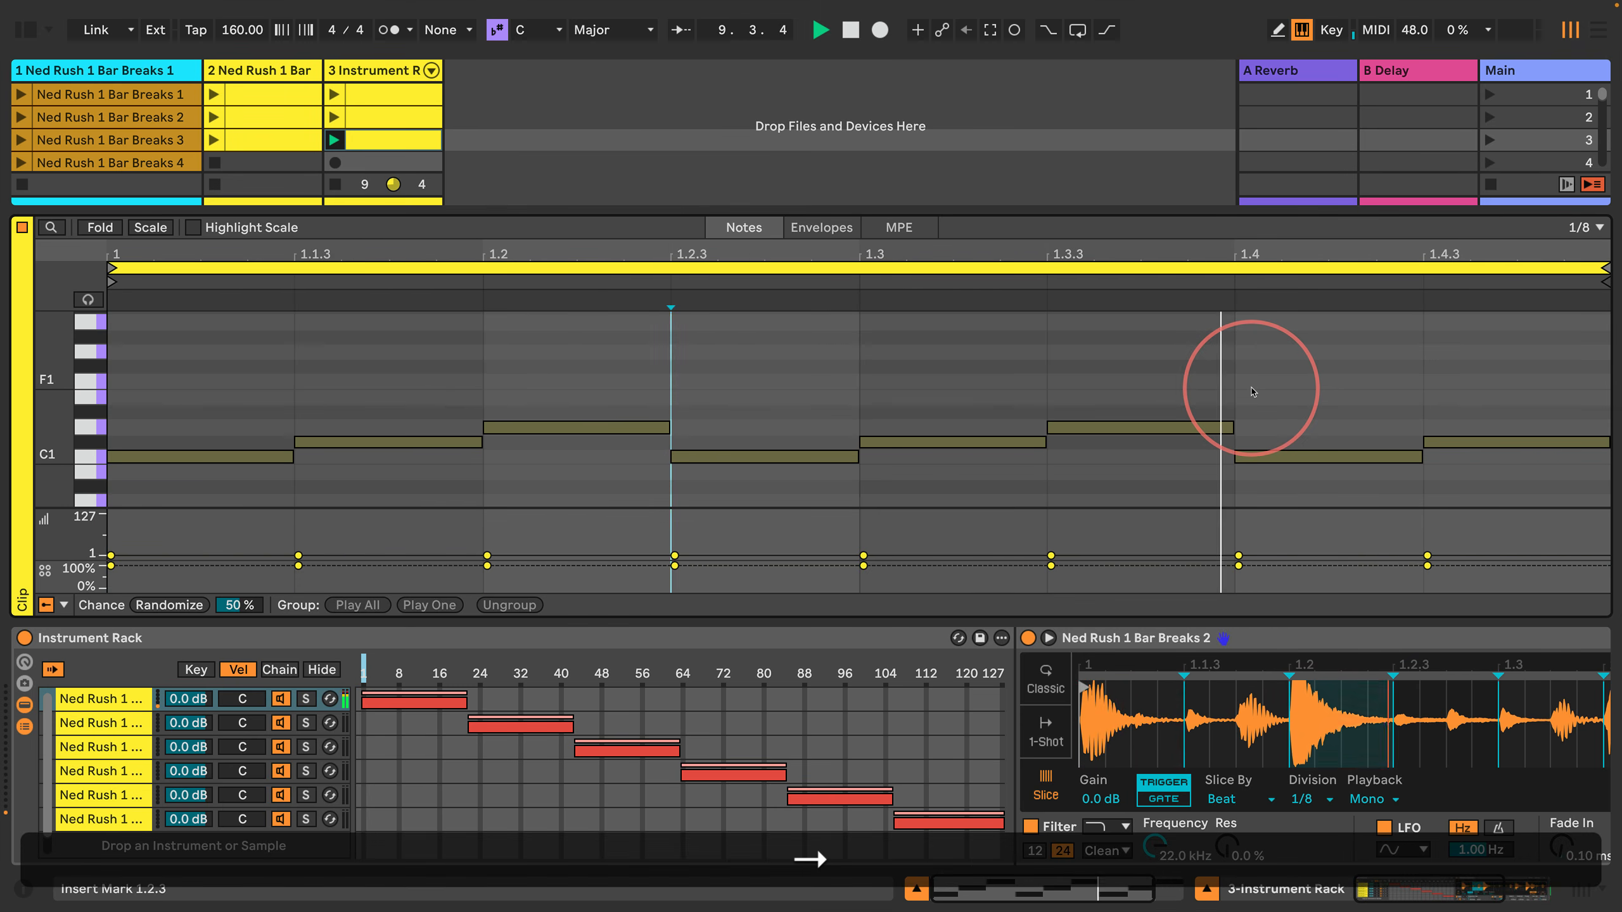
key("Left")
key("Left")
key("Right")
key("Right")
key("Right")
key("Right")
key("Right")
key("Right")
key("Right")
key("Right")
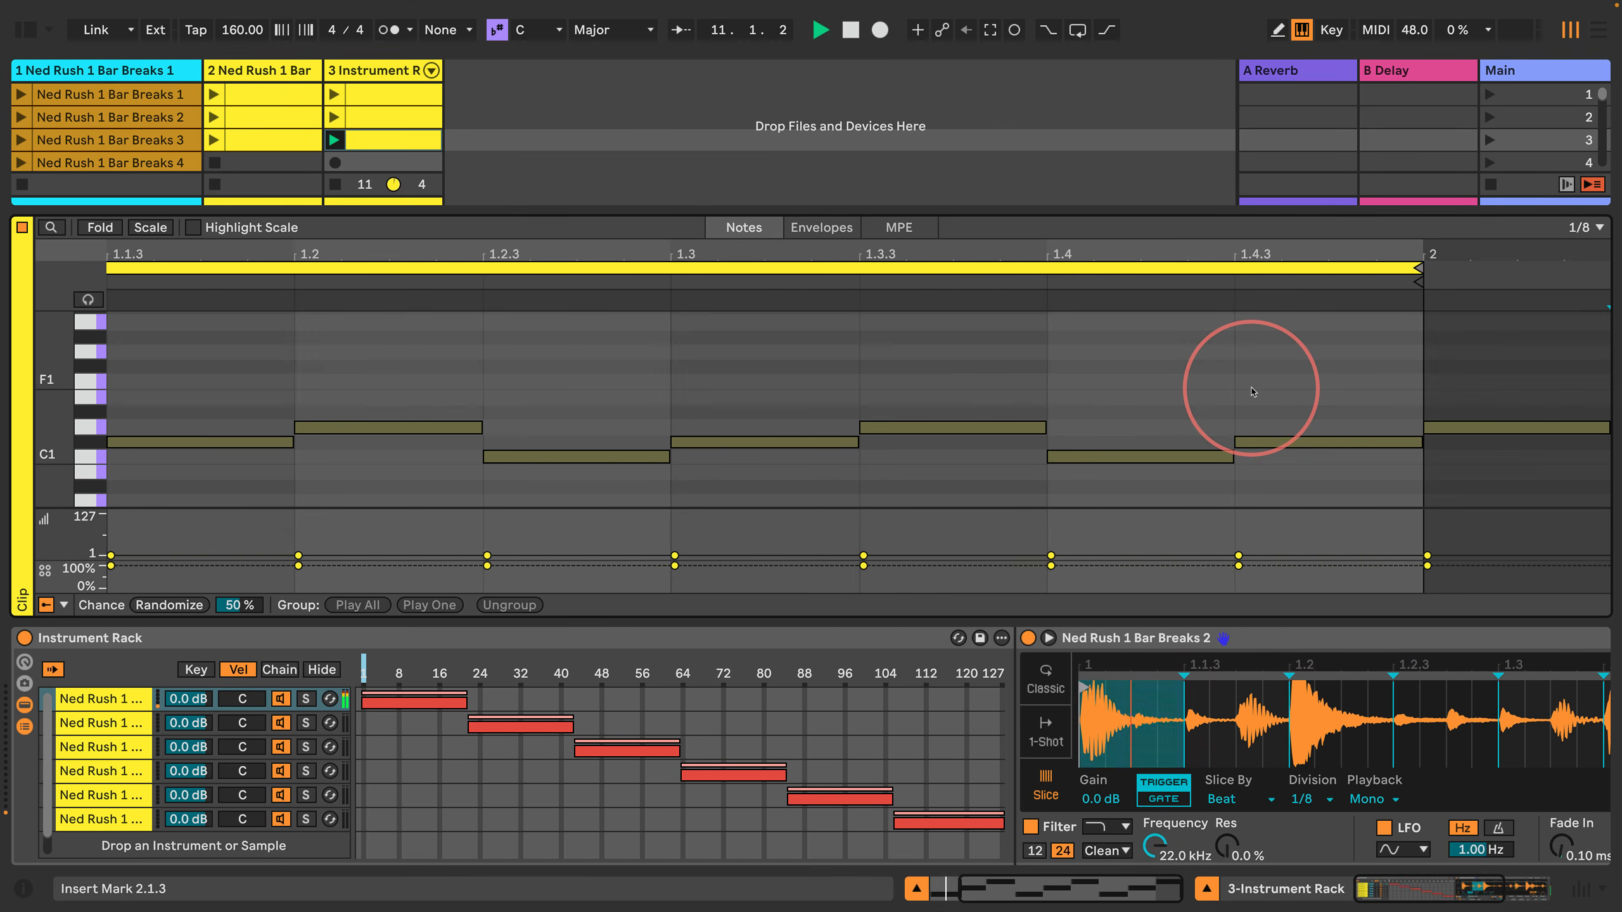
key("Left")
key("shift+Right")
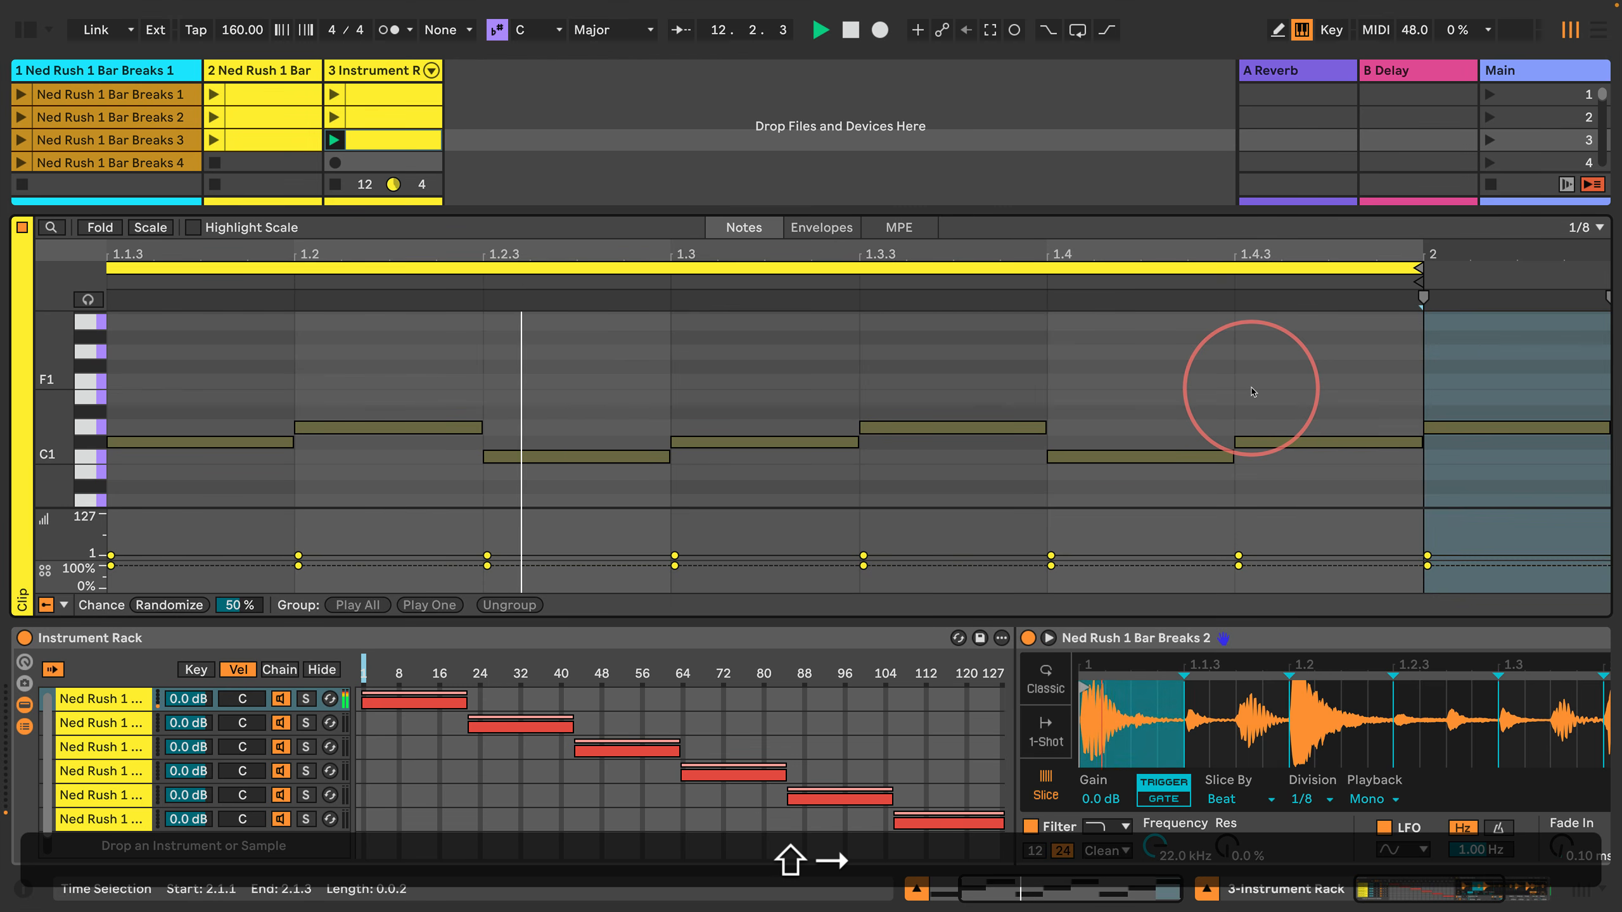
key("BackSpace")
Step: Select all notes of the one-bar pattern and duplicate them through bar 4
key("Left")
key("Left")
key("Left")
key("Left")
key("Left")
key("Left")
key("Left")
key("Left")
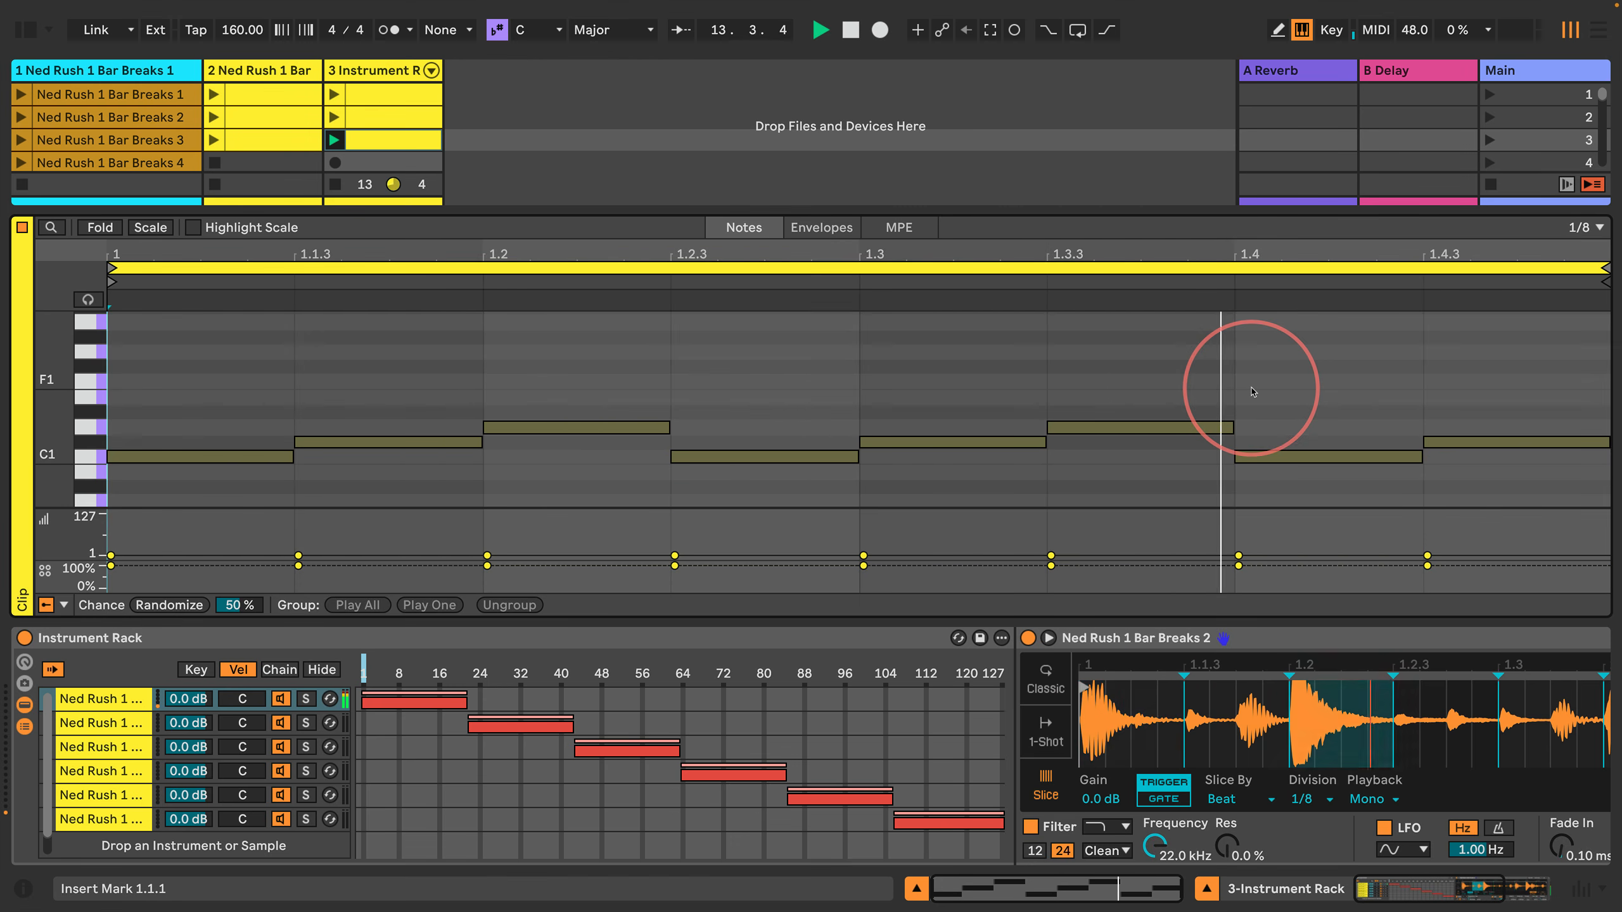
key("super+a")
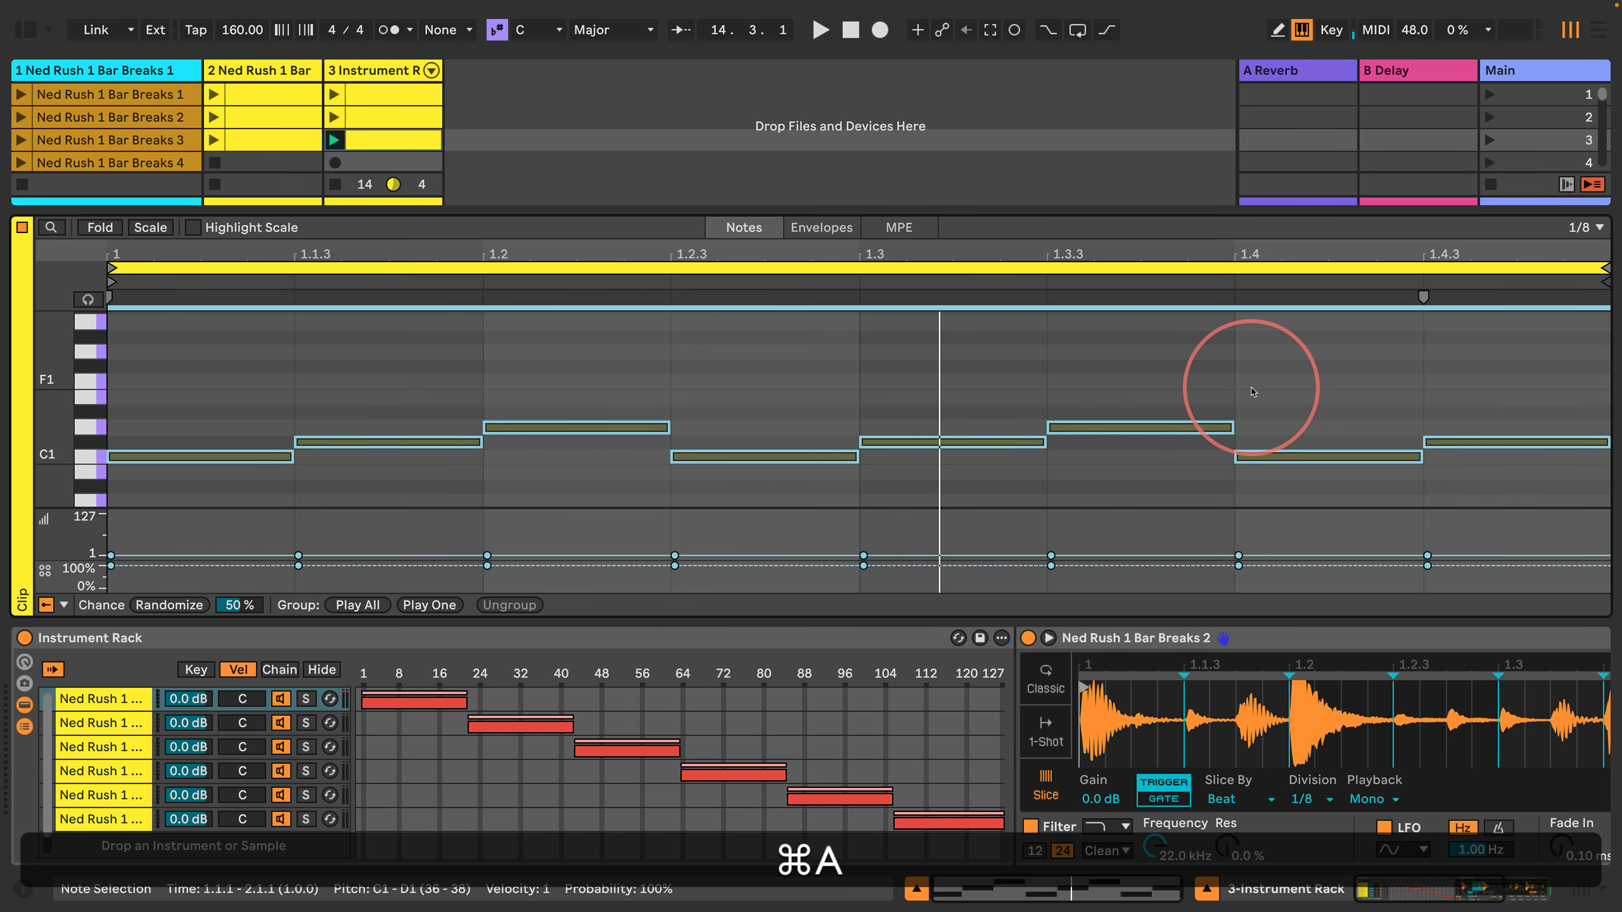
key("super+d")
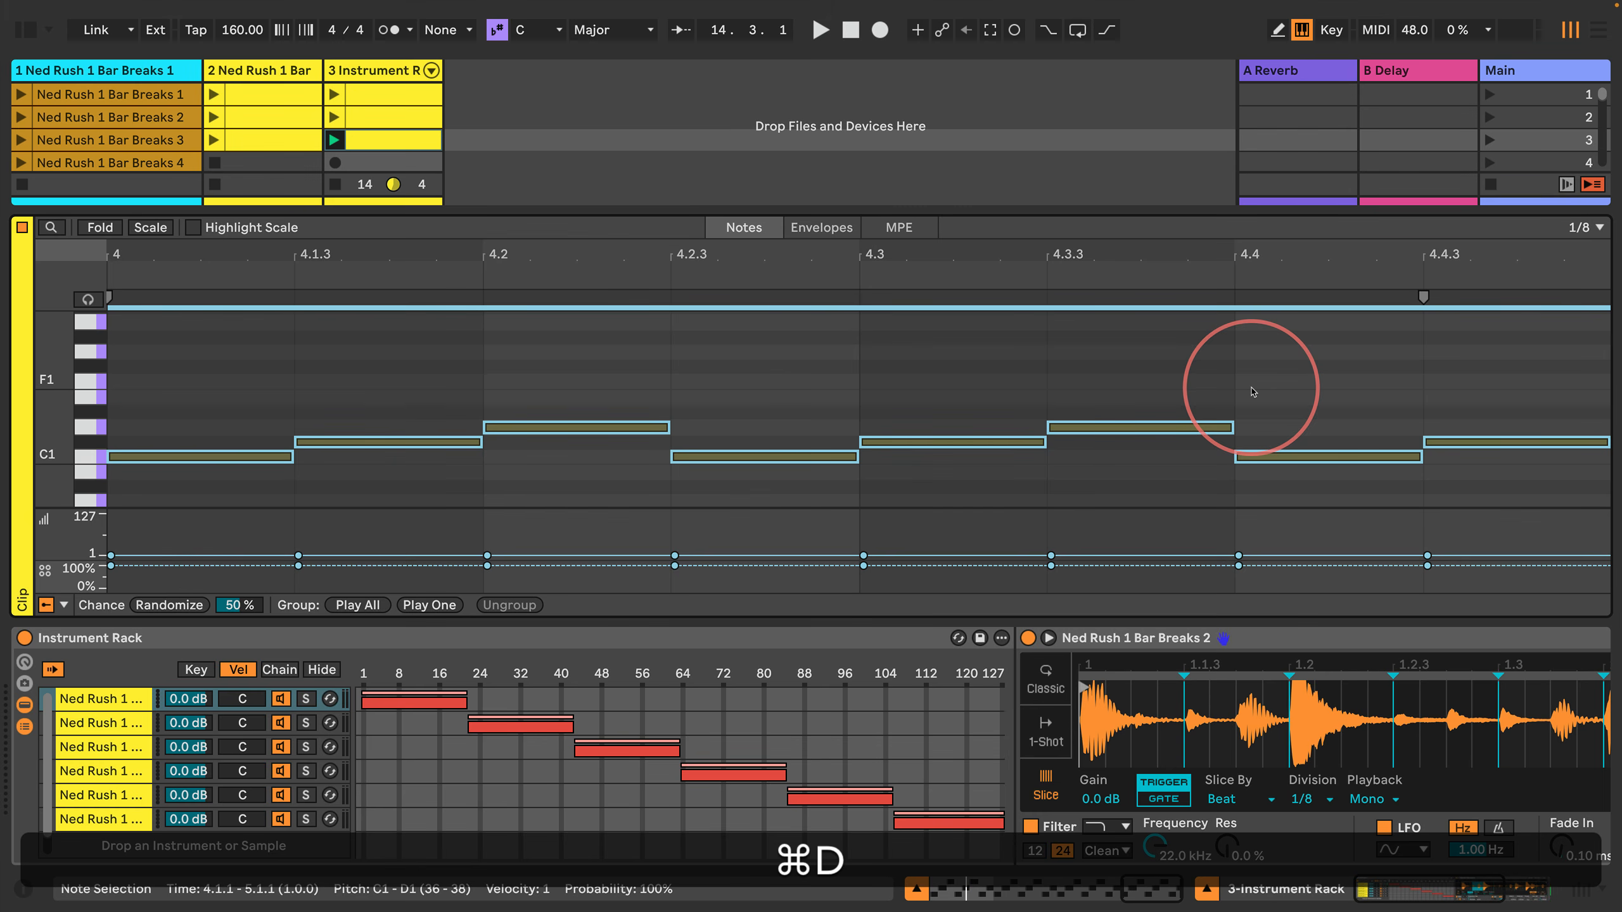
Step: Extend the loop to cover all four bars of notes, listen to the clip and stop playback
key("super+a")
key("super+l")
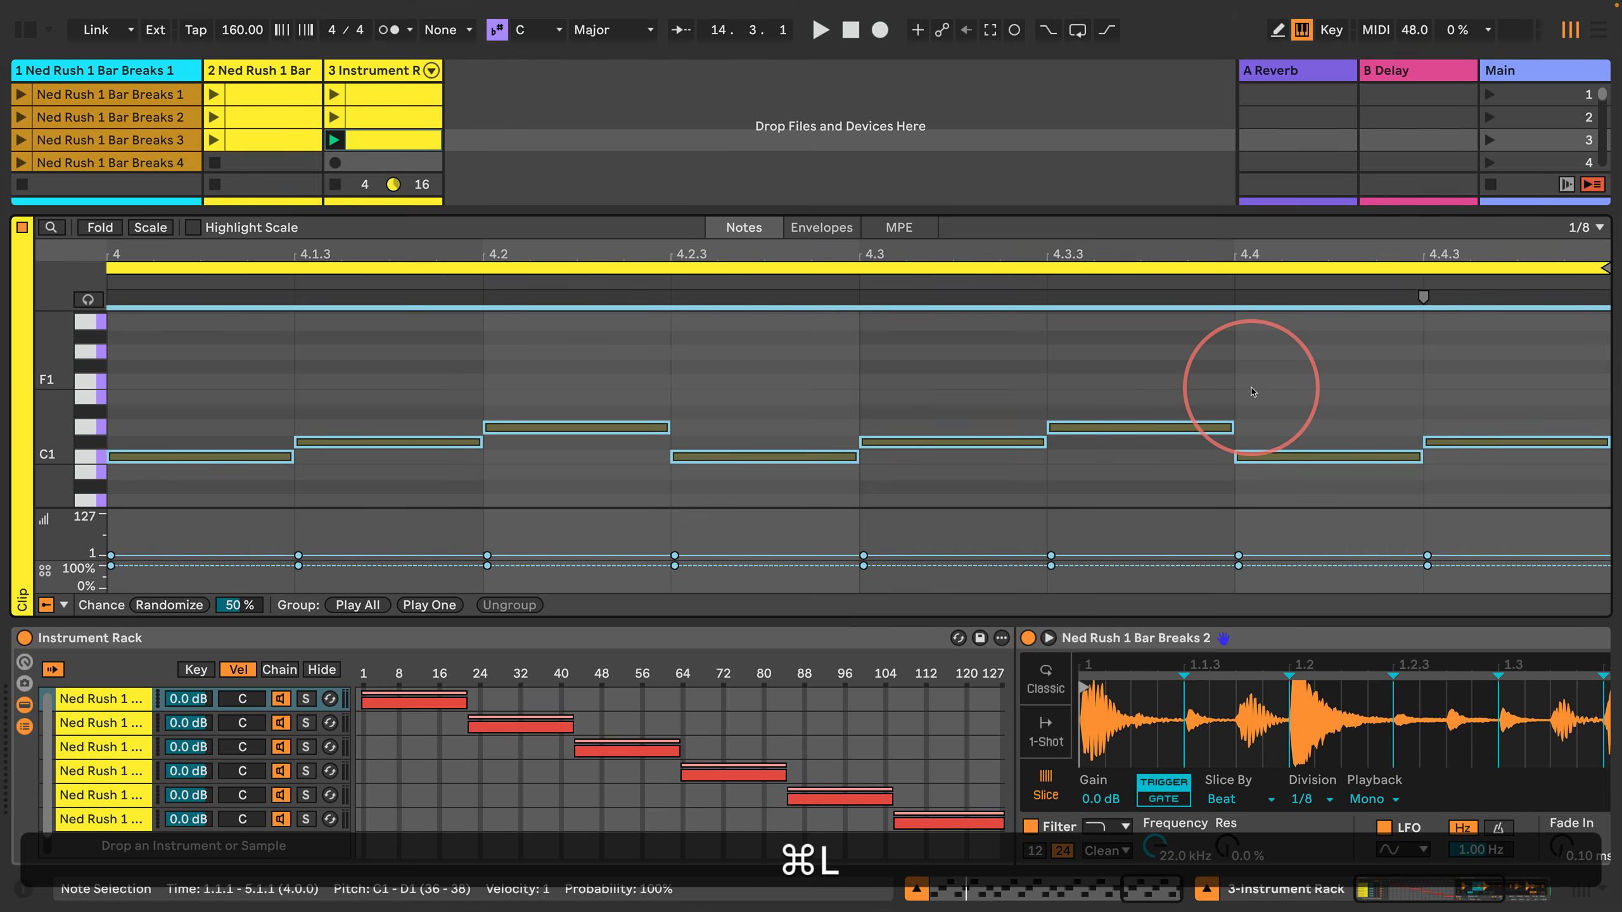
key("super+minus")
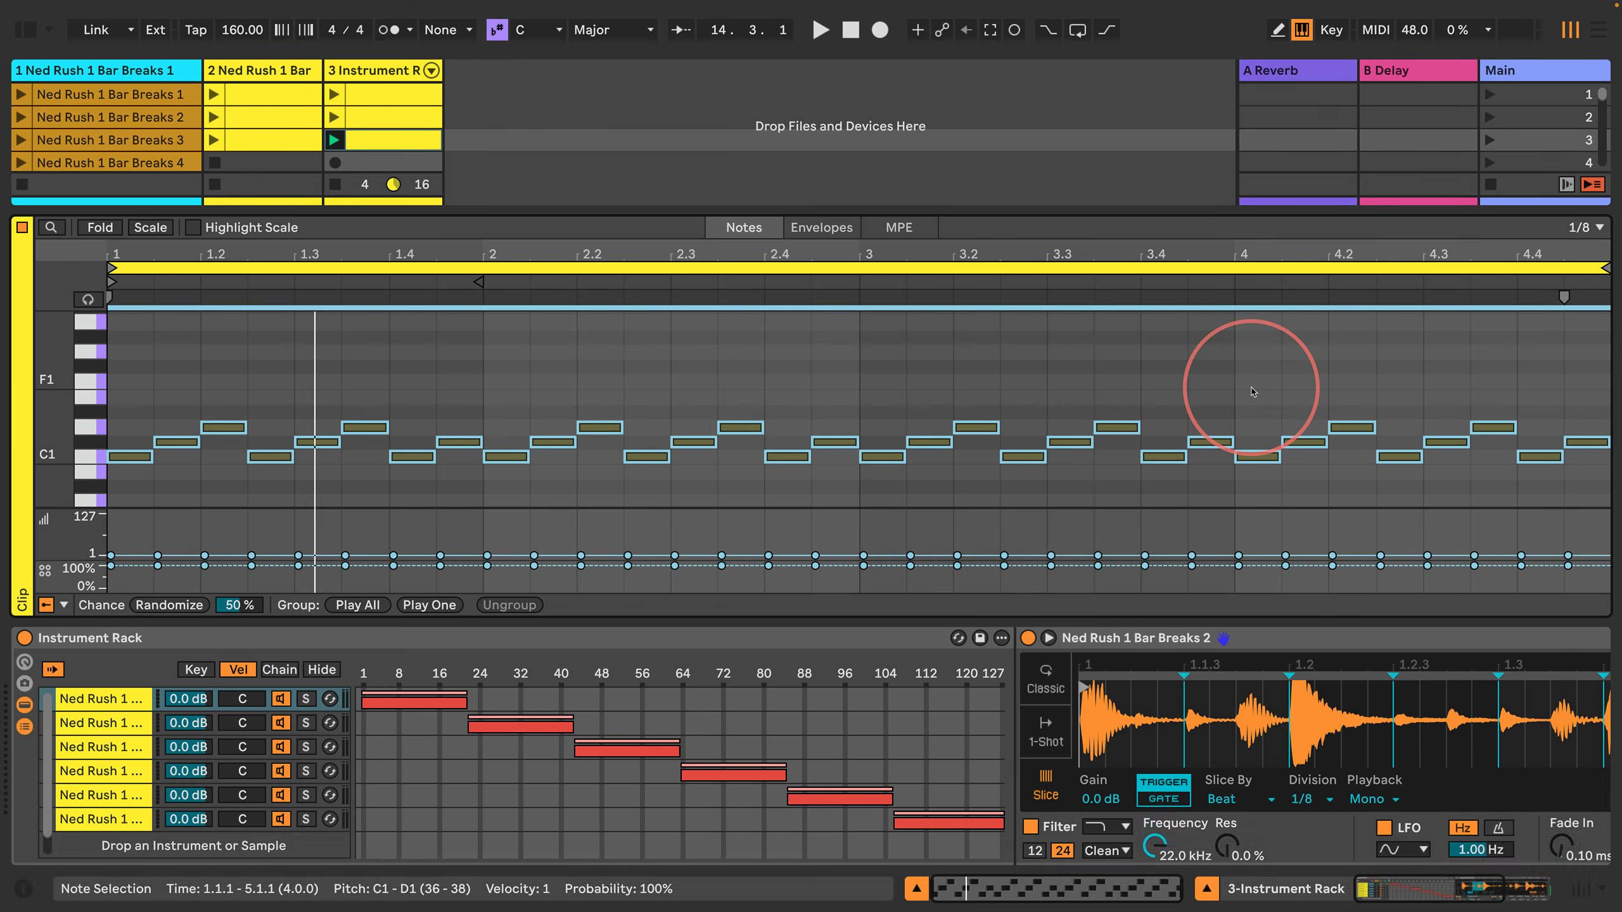
key("space")
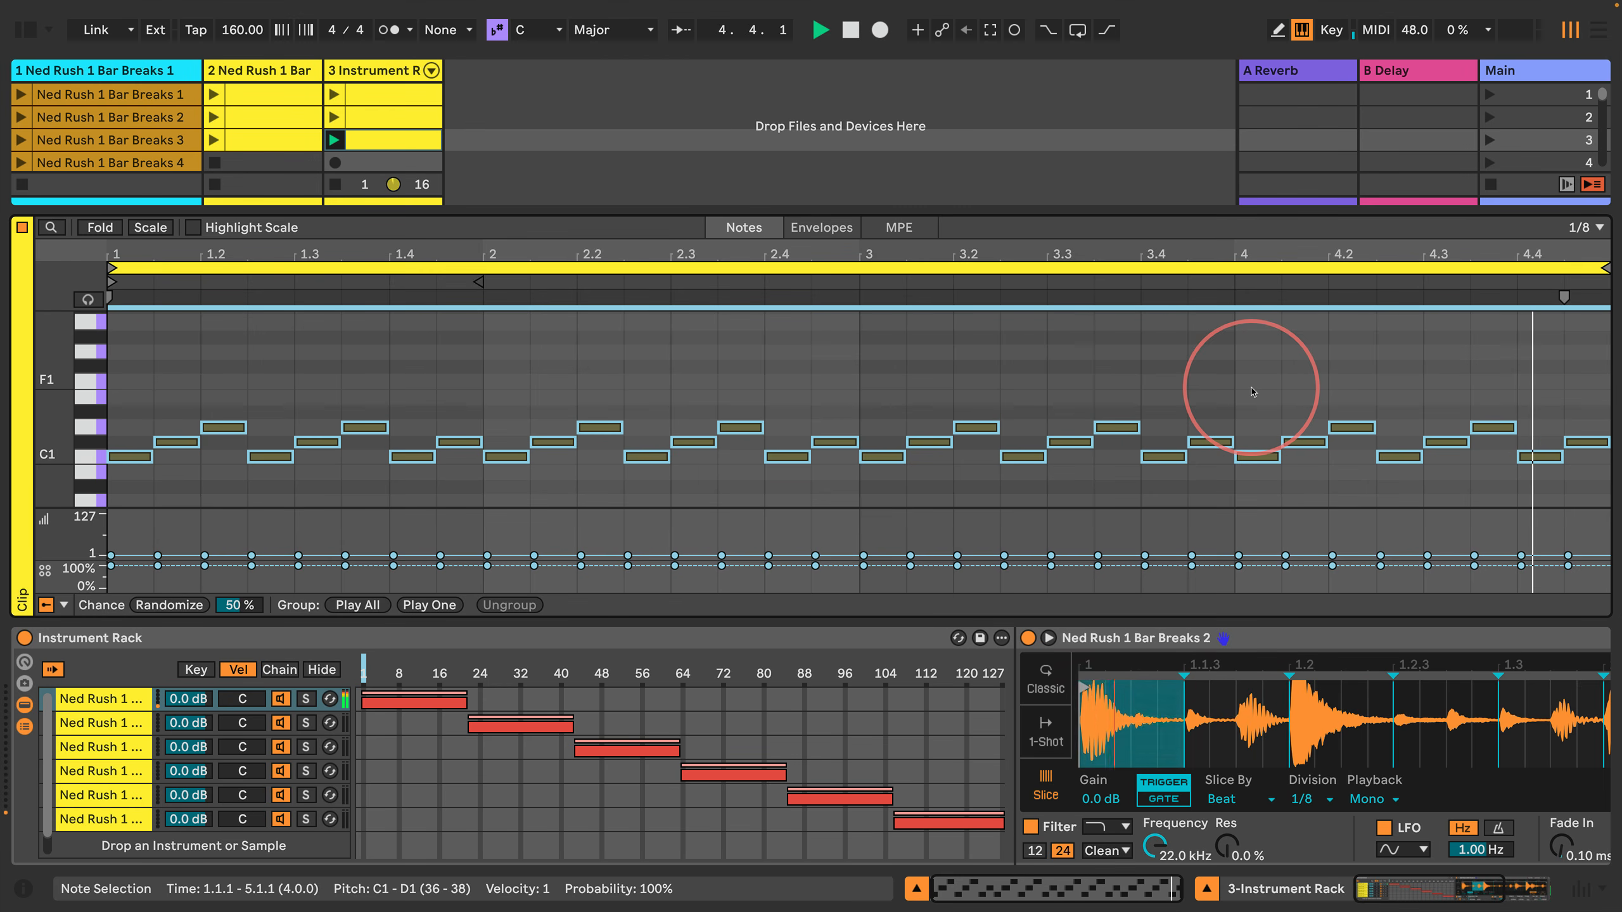
key("space")
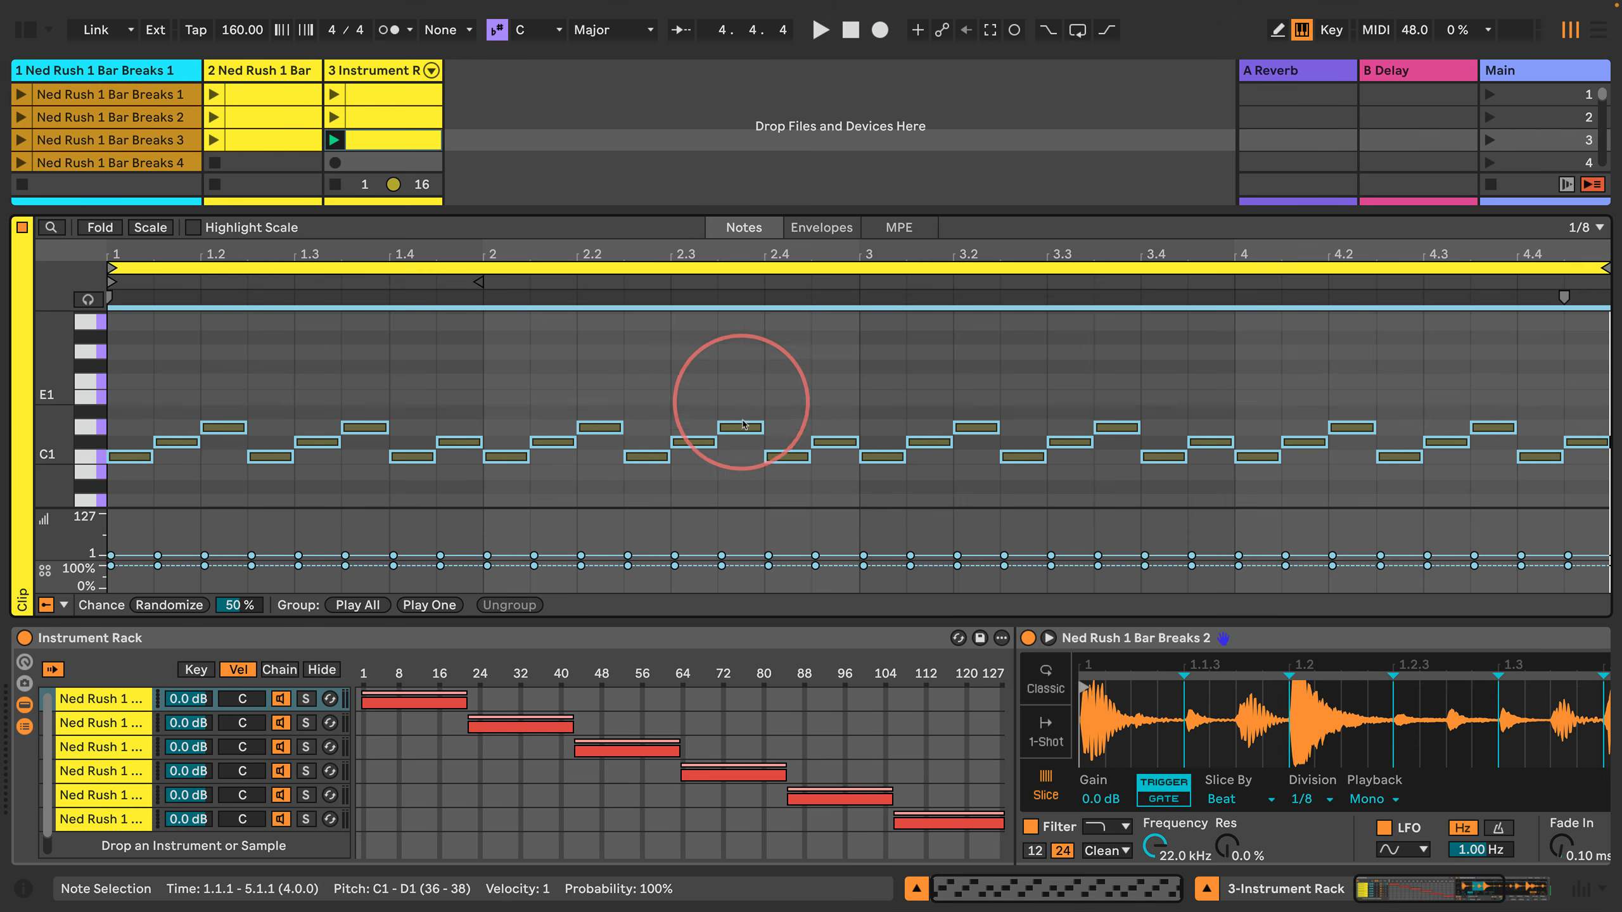
Step: Transpose all notes in bar 2 up three semitones so the pattern starts on D#1
left_click(756, 383)
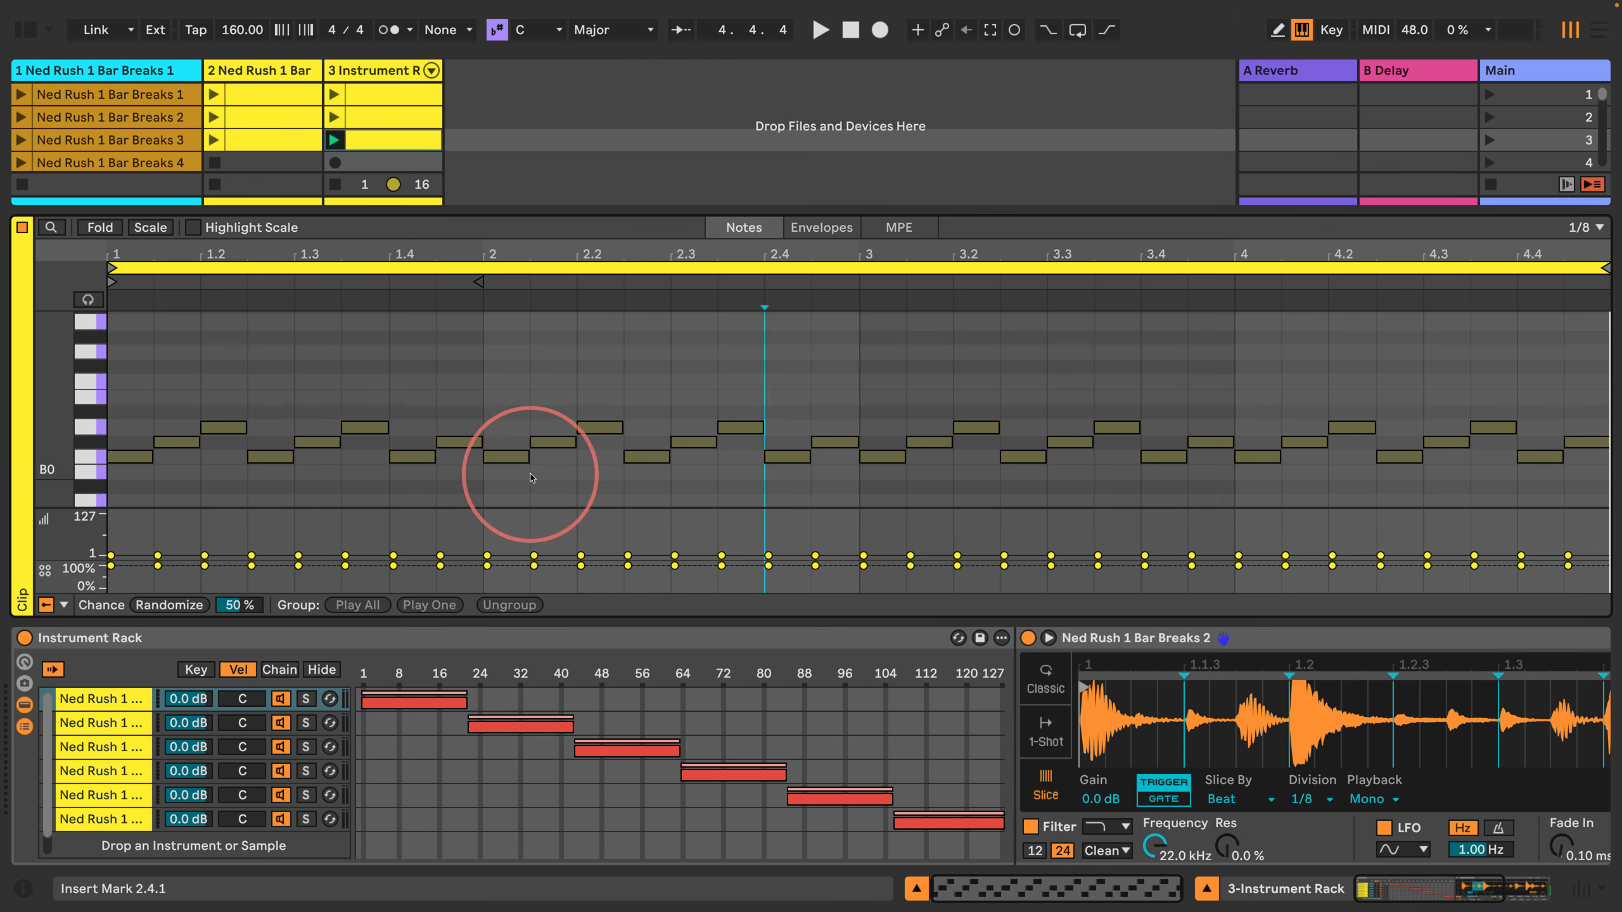
left_click(482, 488)
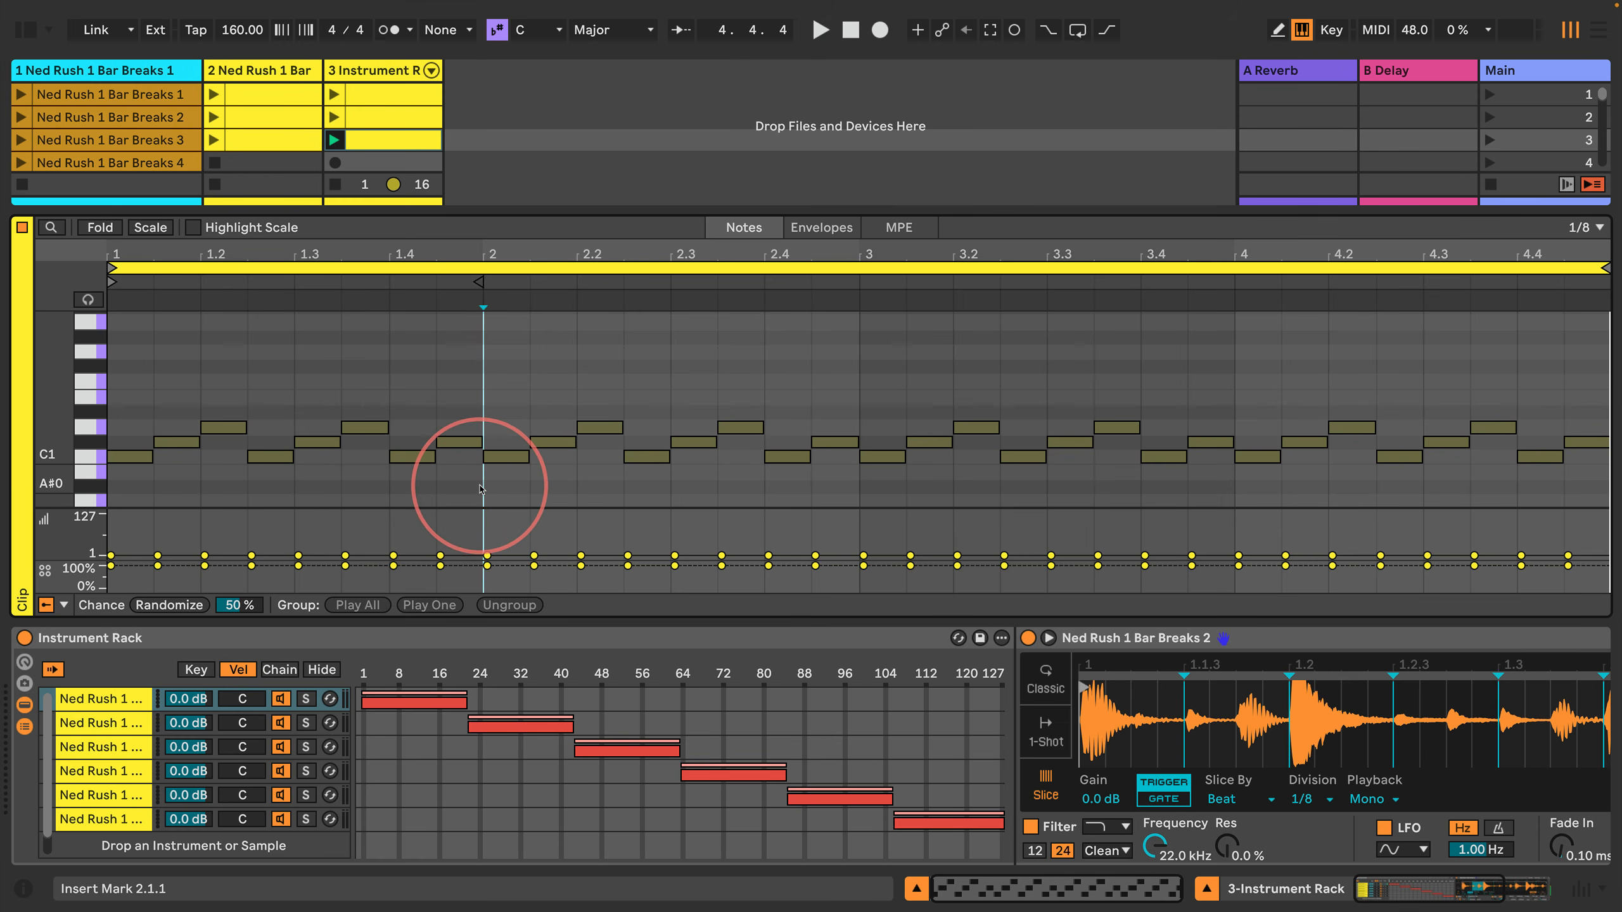
key("shift+Right")
key("shift+Right")
key("shift+Right")
key("shift+Right")
key("shift+Right")
key("shift+Right")
key("shift+Right")
key("shift+Right")
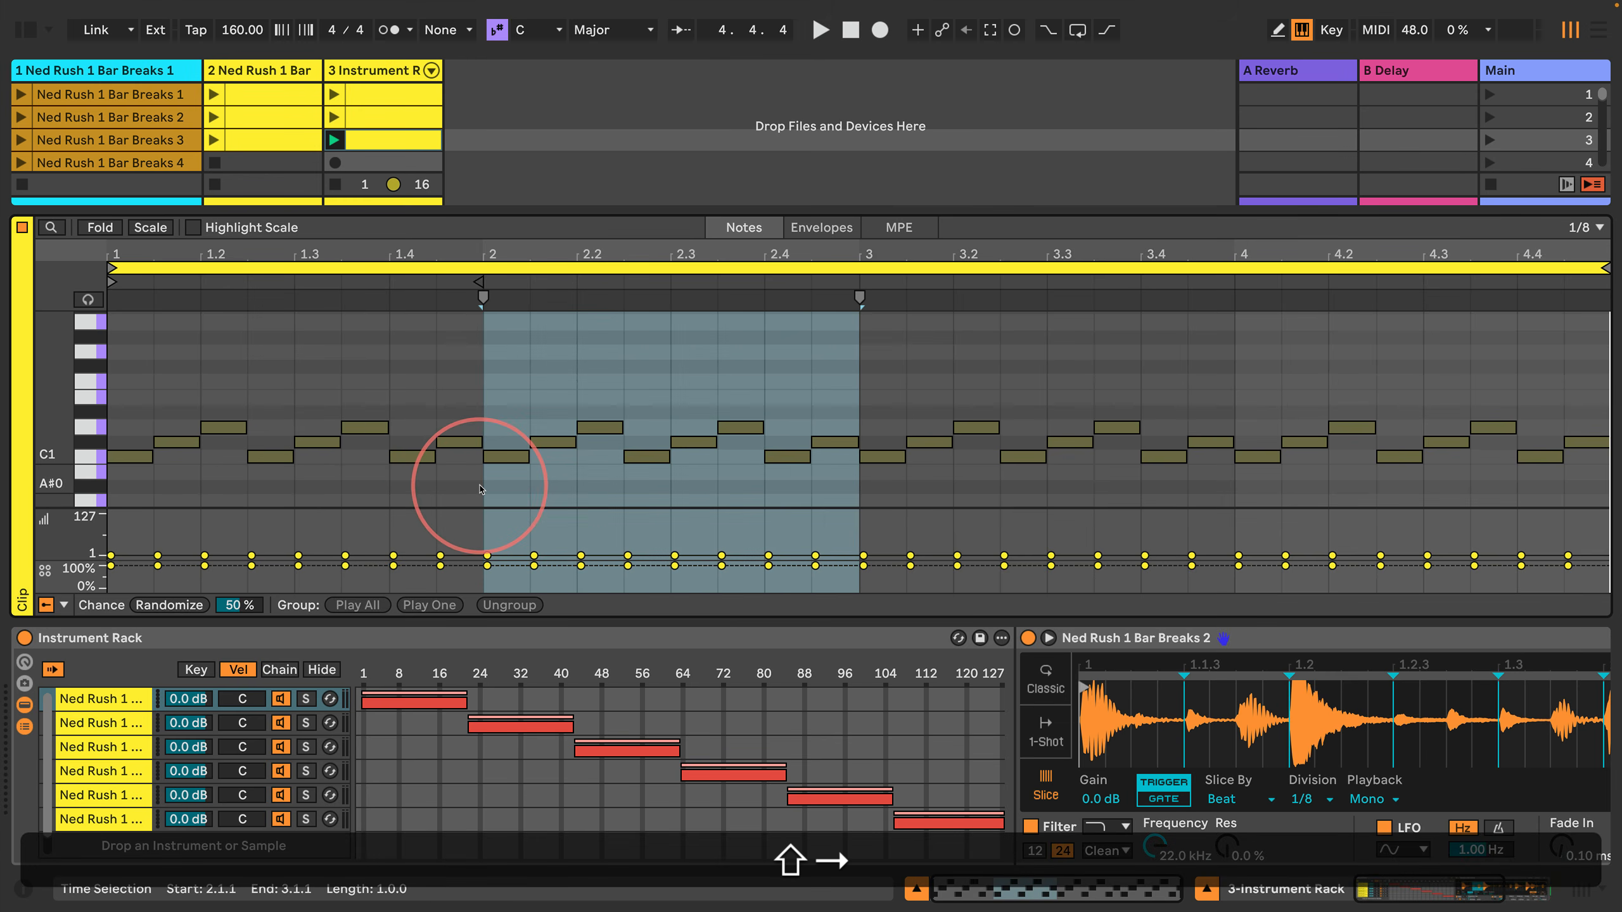
key("shift+Return")
key("Up")
key("Up")
key("Up")
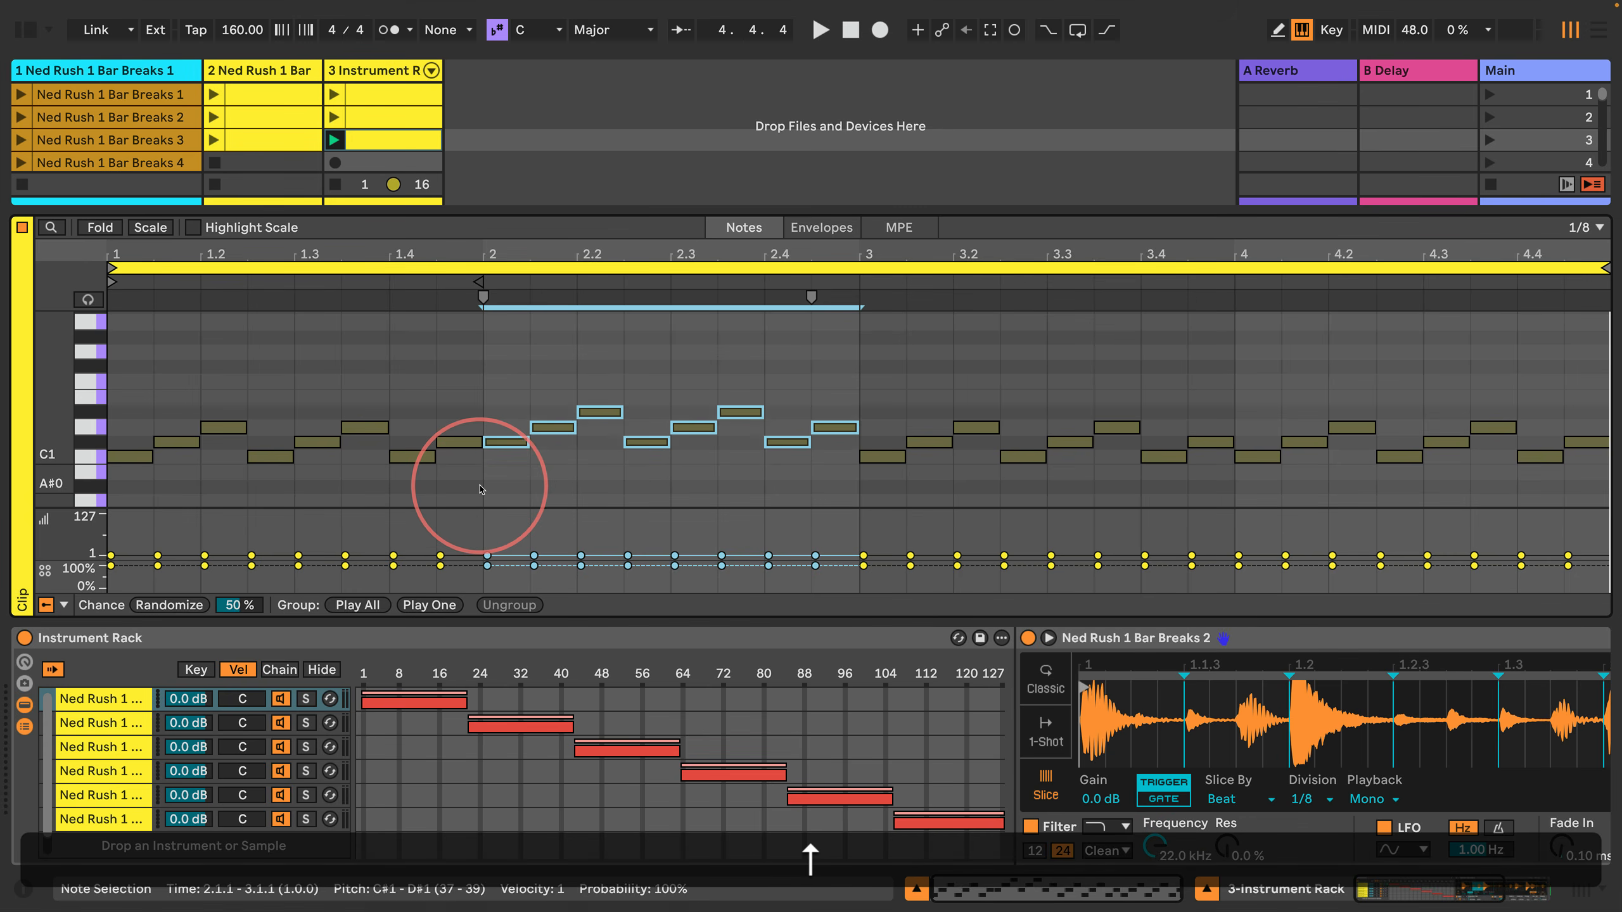
key("Return")
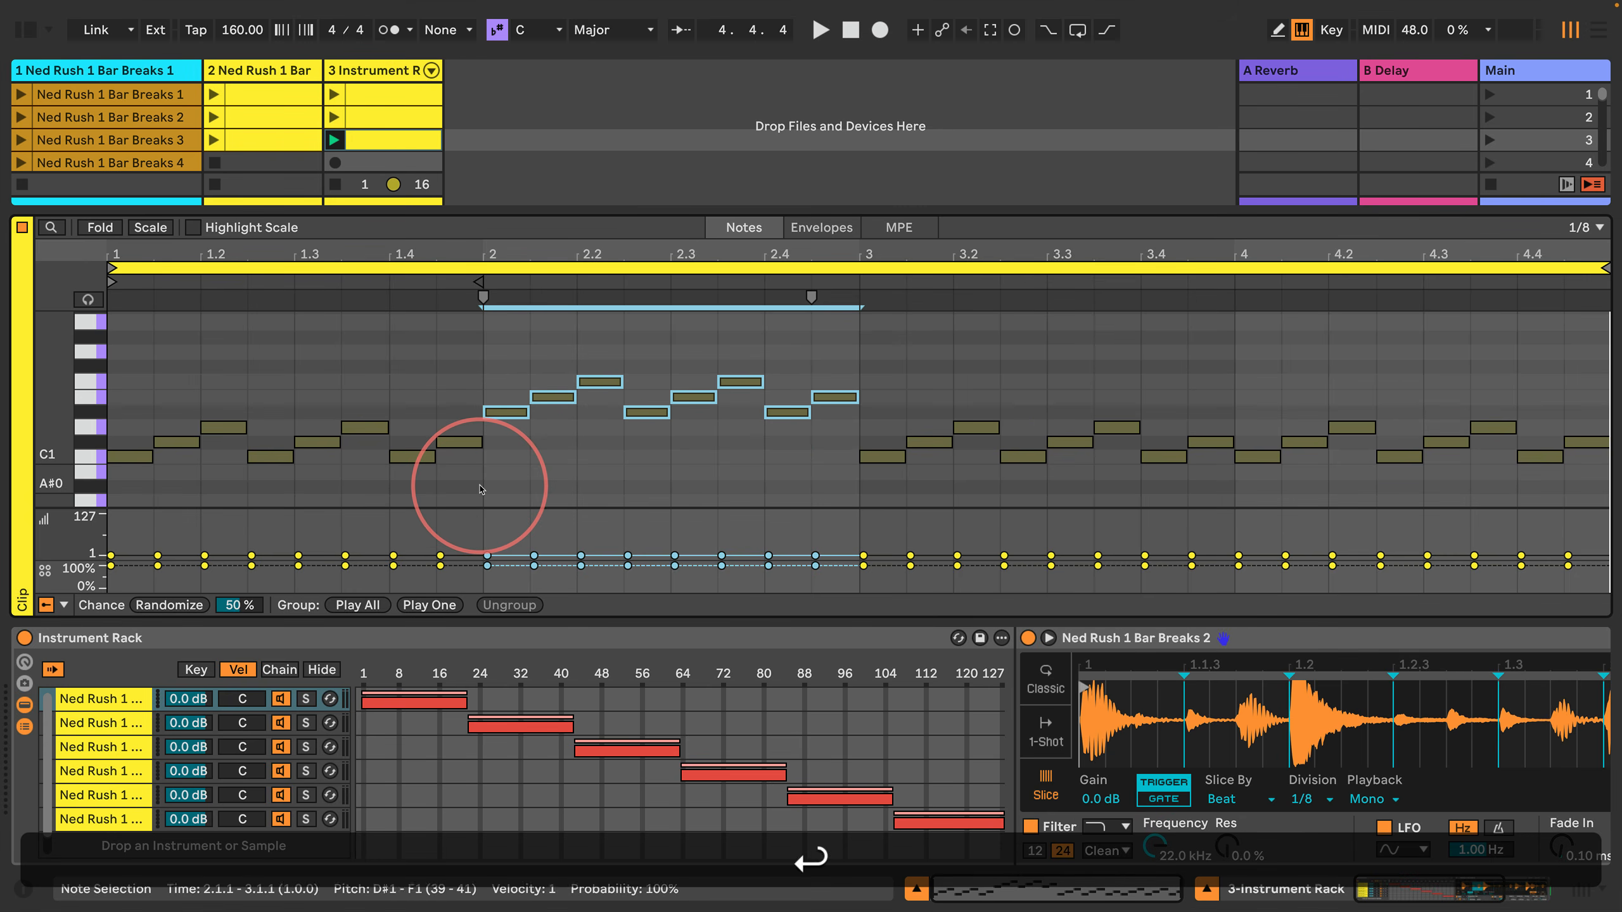
Step: Transpose all notes in bar 3 up two semitones so the pattern starts on D1
key("Right")
key("Left")
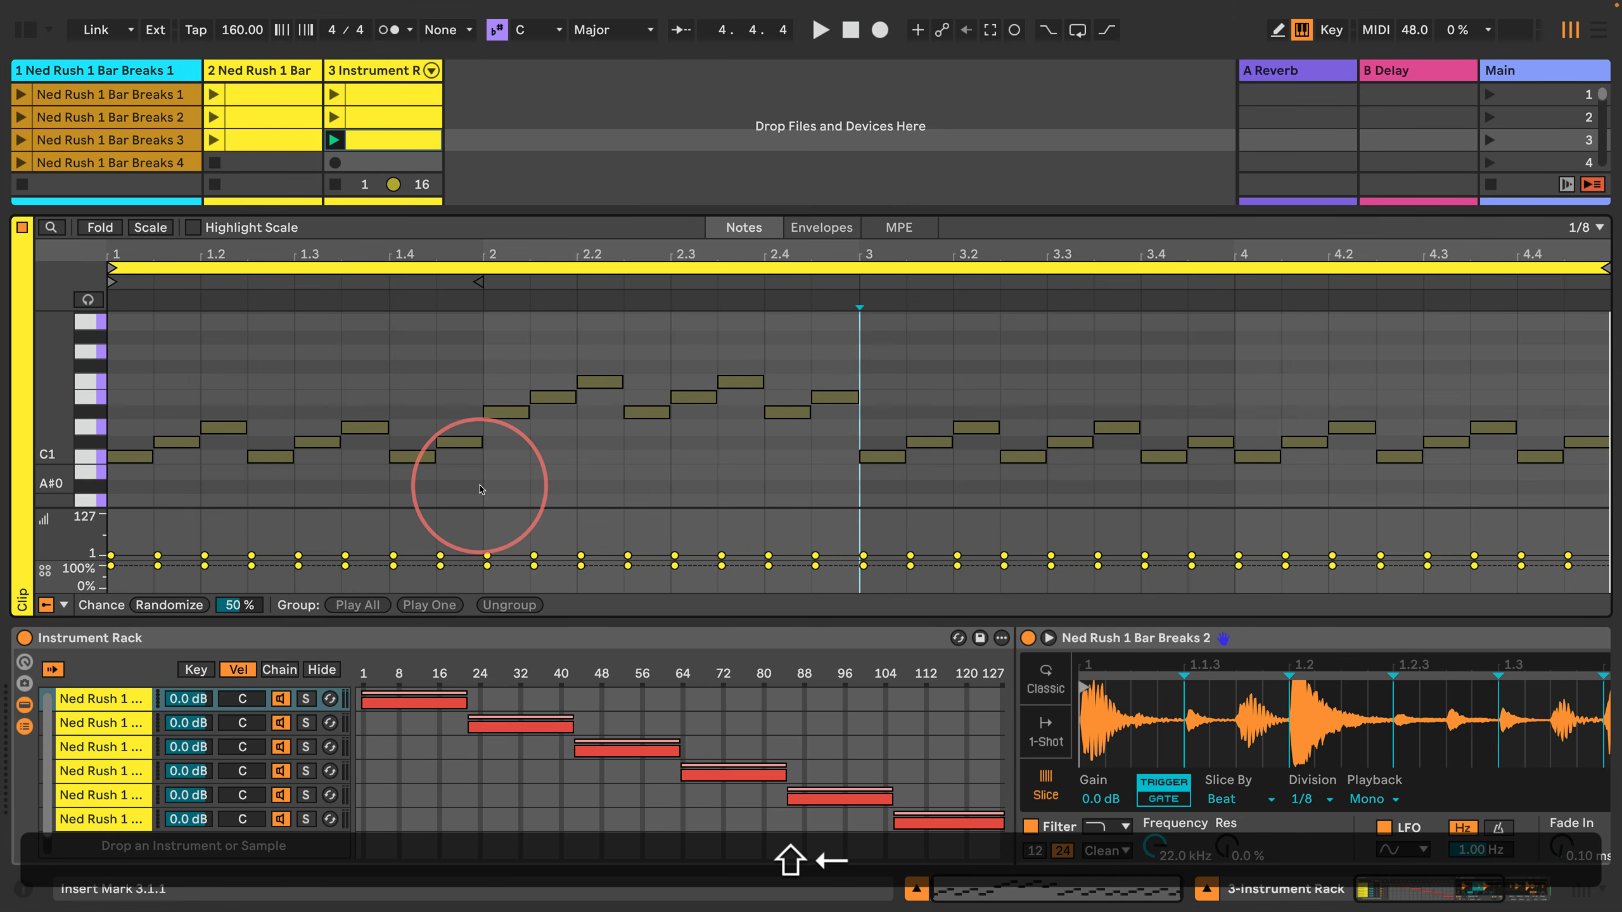
key("shift+Right")
key("shift+Right")
key("shift+Right")
key("shift+Right")
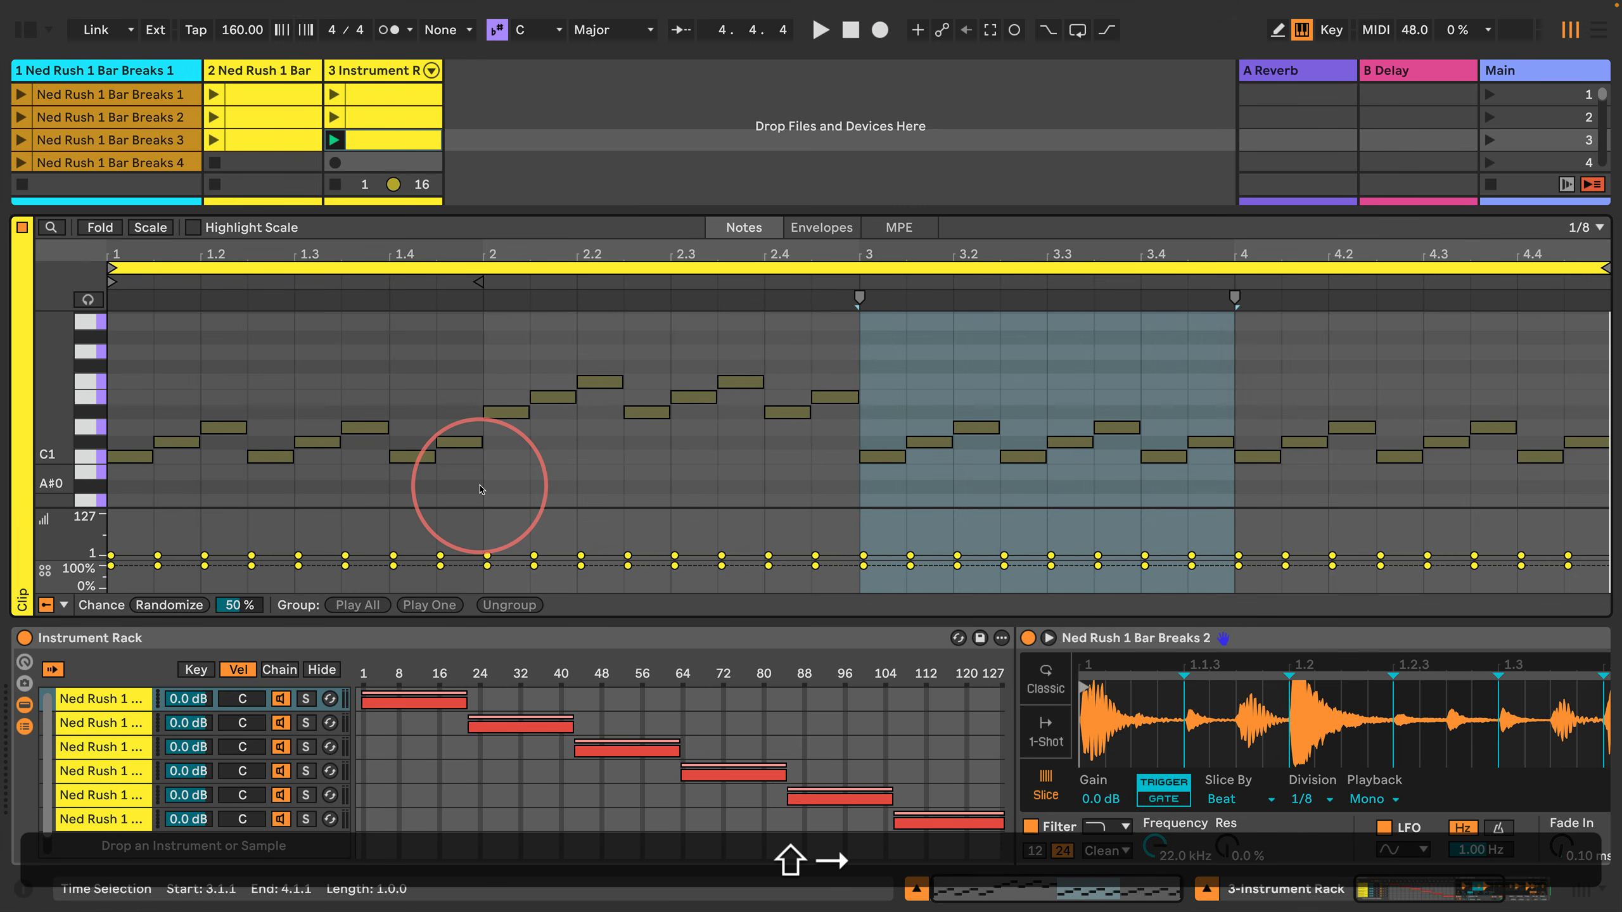
key("shift+Return")
key("Up")
key("Up")
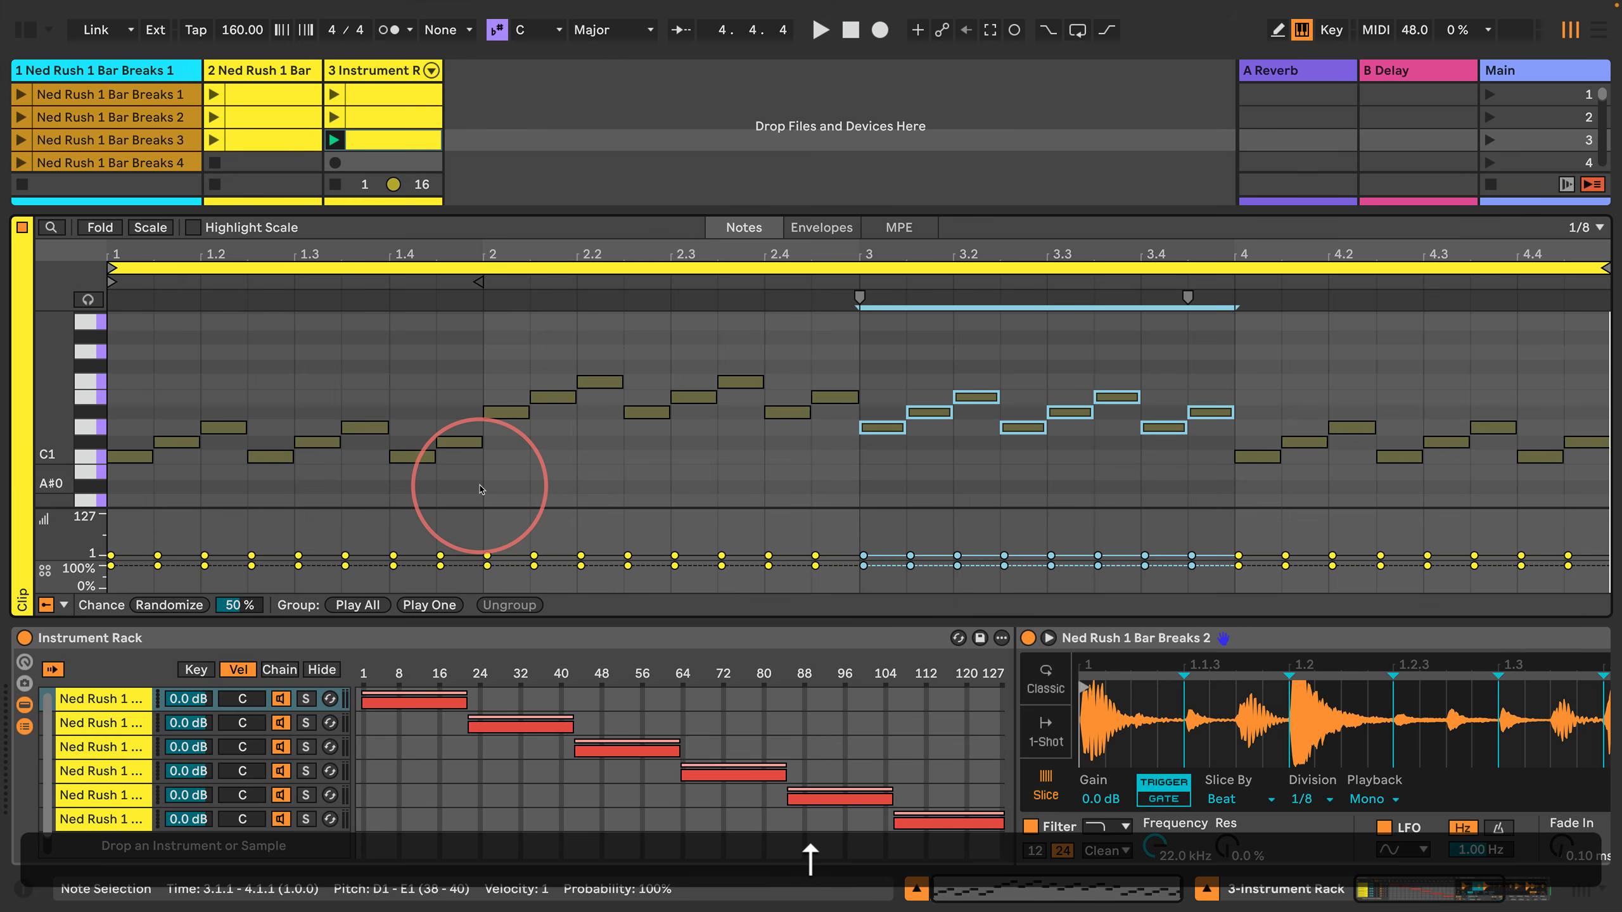
Step: Transpose all notes in bar 4 up four semitones so the pattern starts on E1
key("Right")
key("shift+Right")
key("shift+Right")
key("shift+Right")
key("shift+Right")
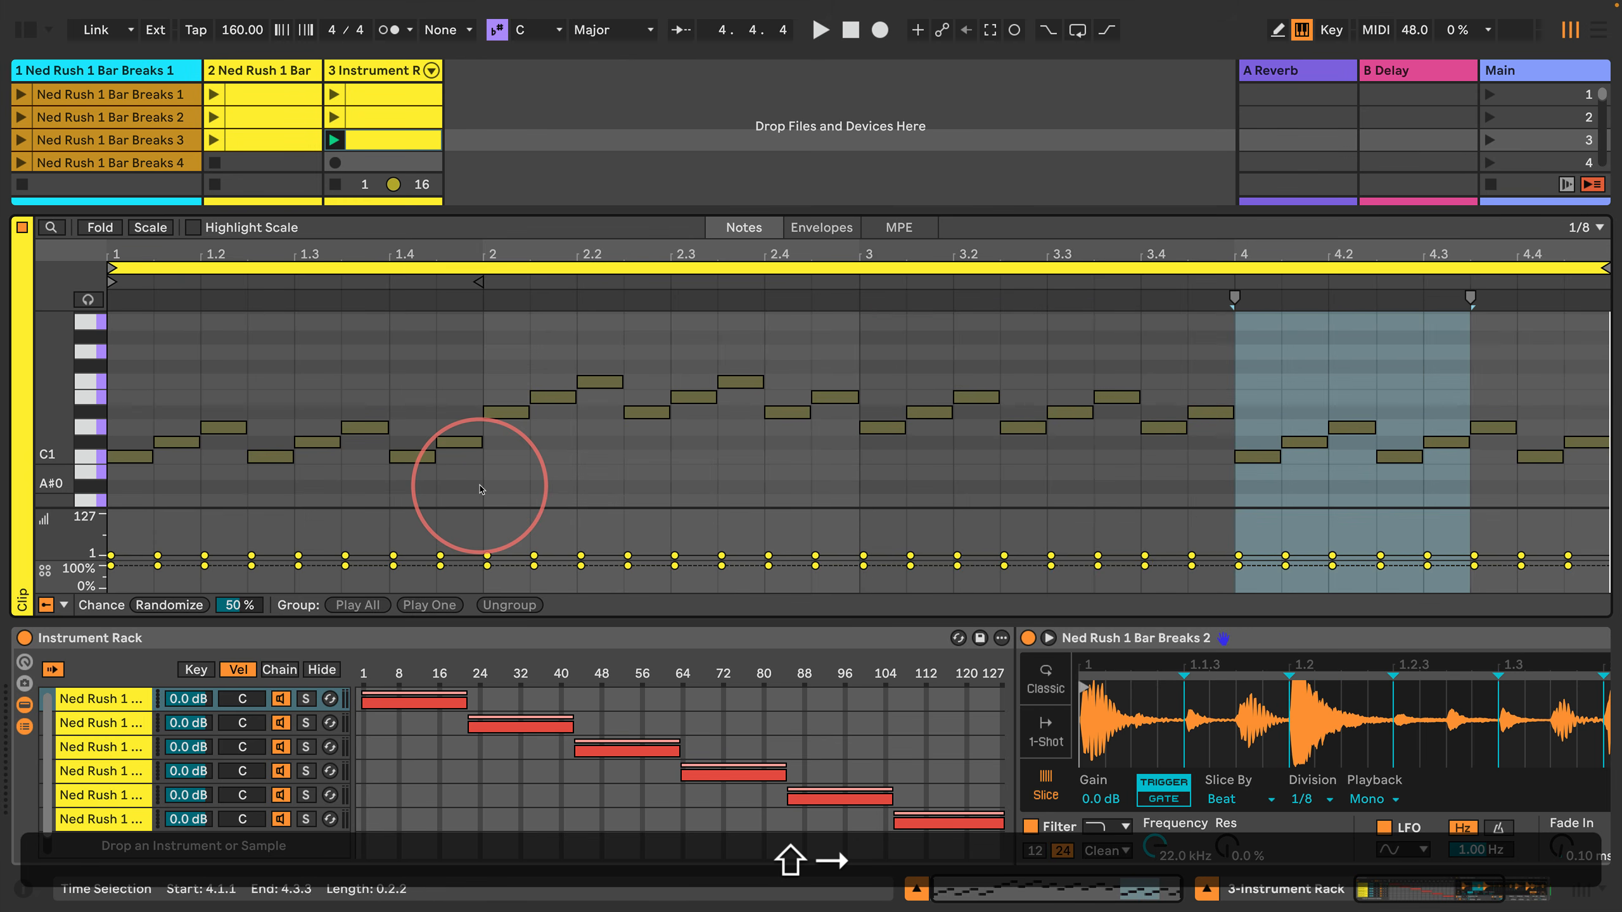
key("shift+Return")
key("Up")
key("Up")
key("Up")
key("Up")
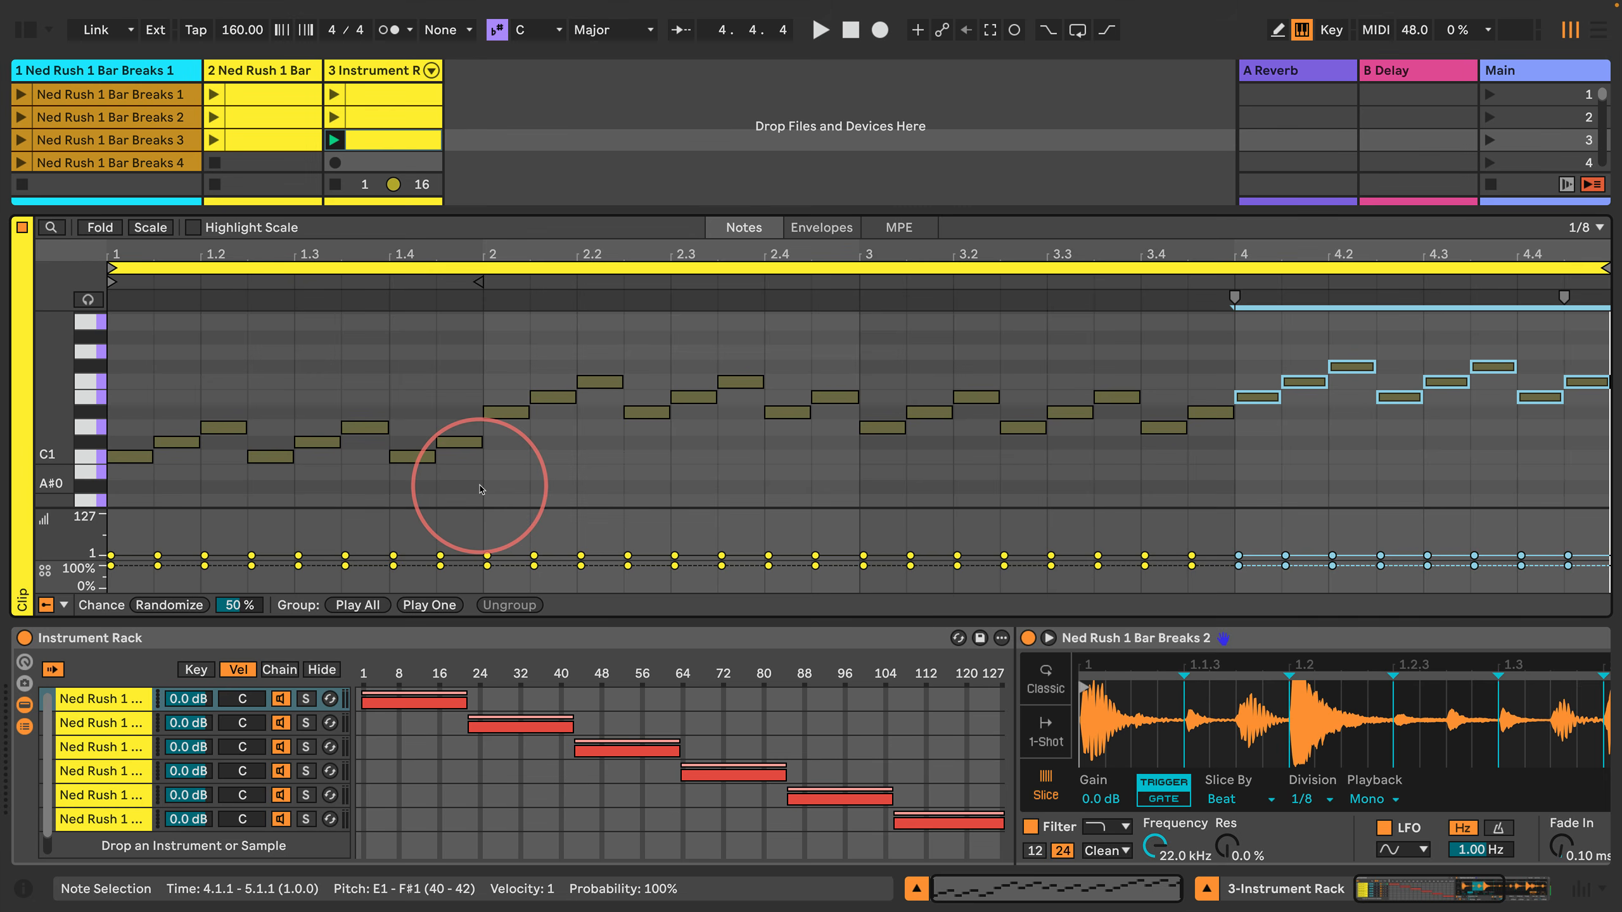
Step: Listen to the clip, duplicate the four-bar pattern into bars 5 to 8 and extend the loop over all eight bars
key("space")
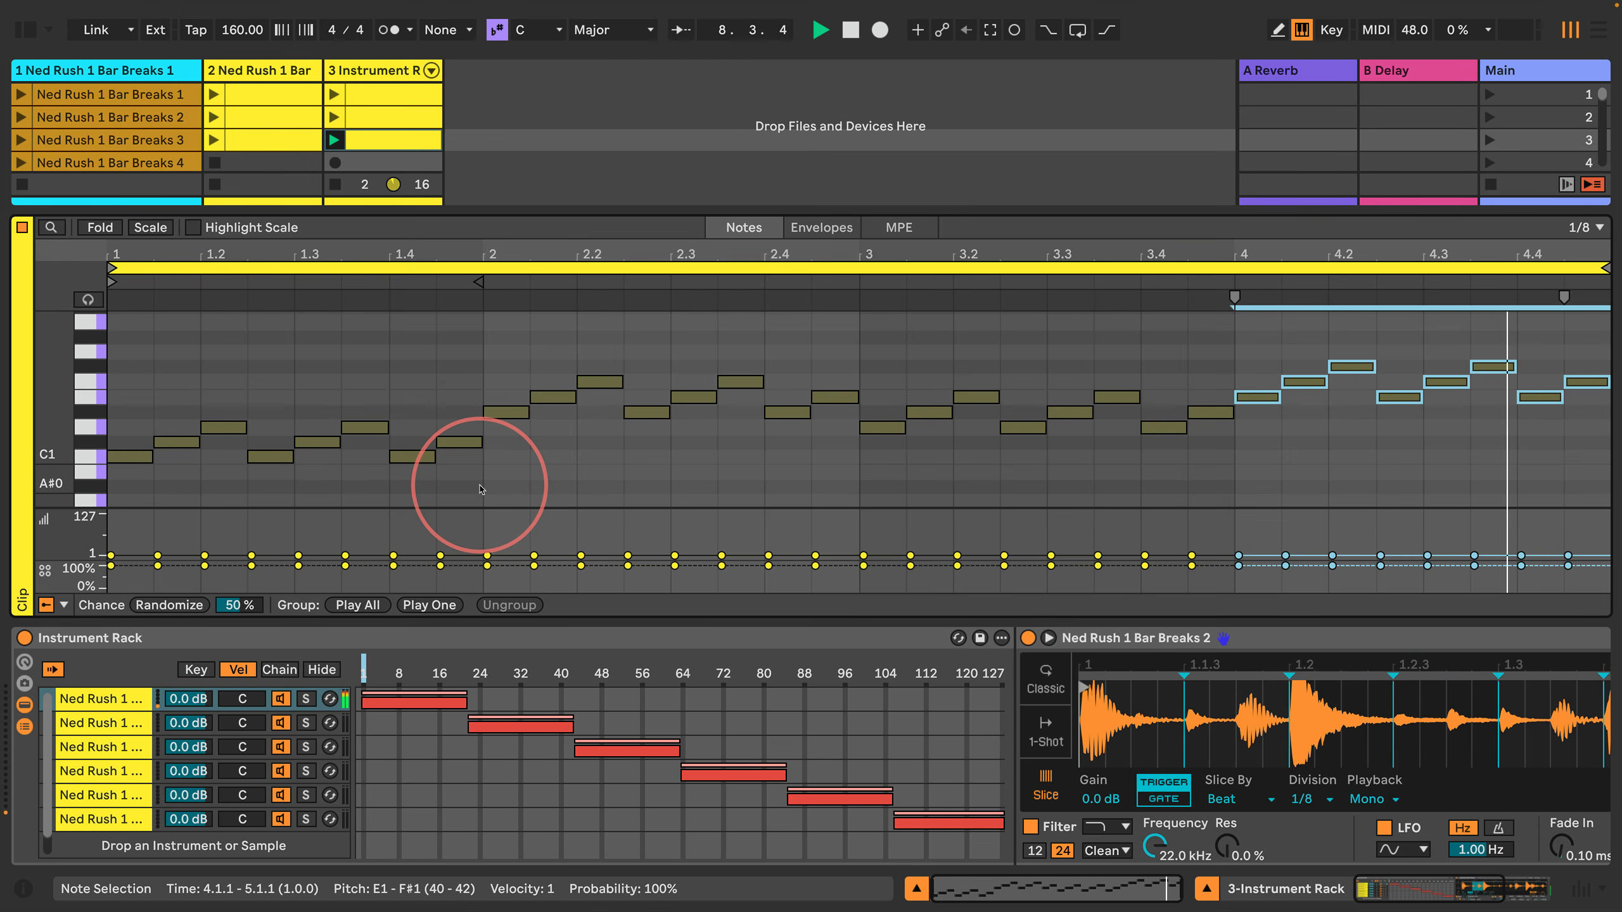
key("super+a")
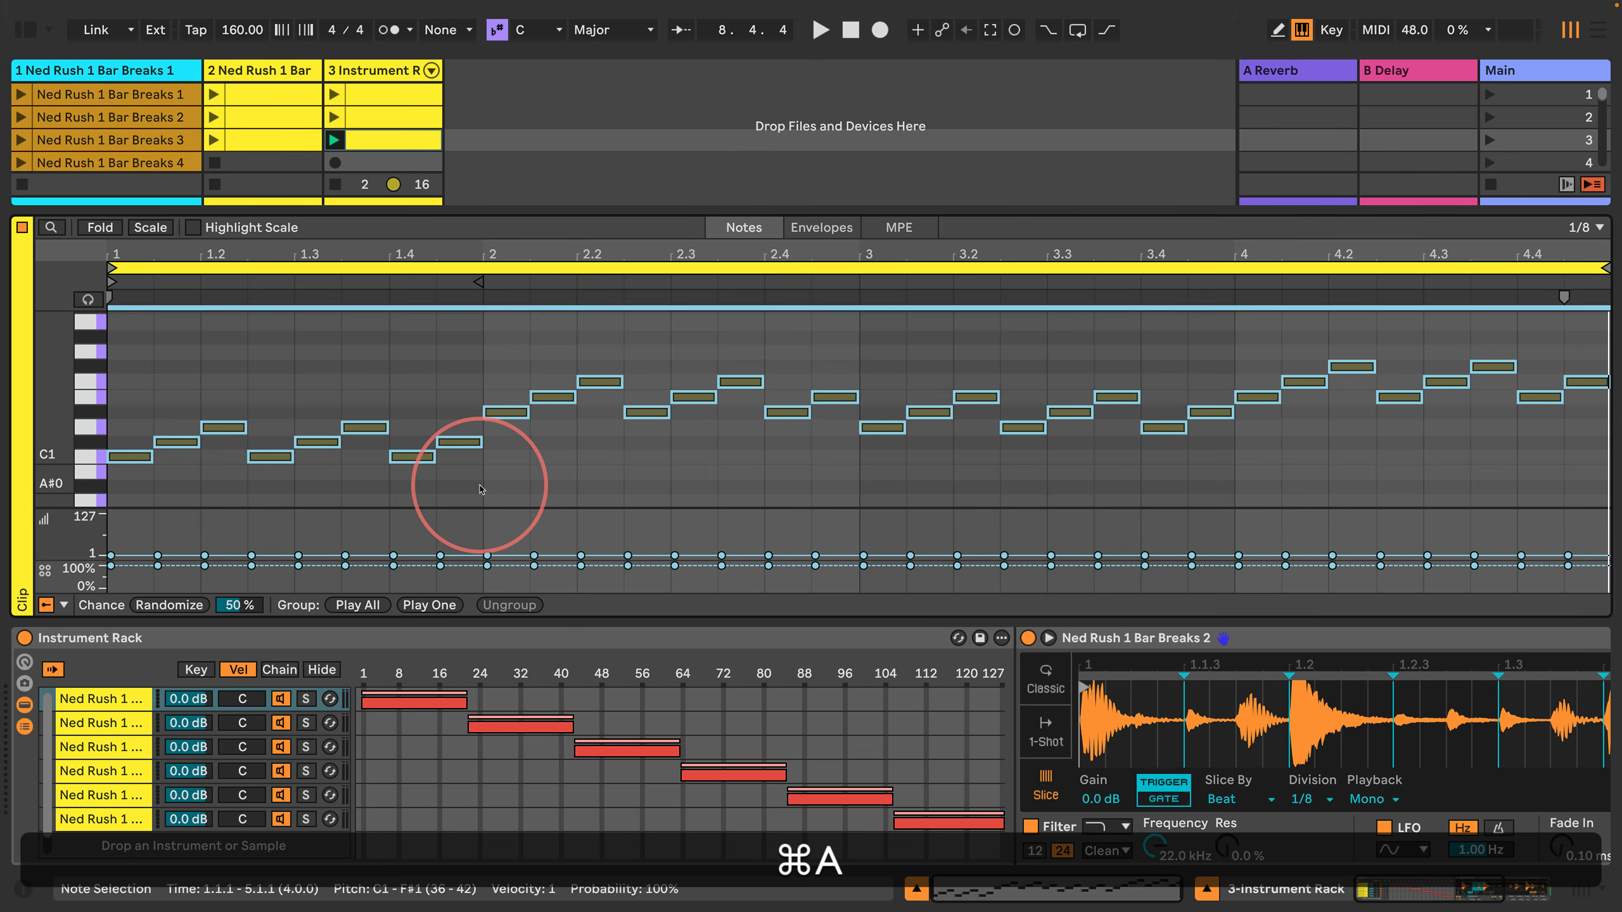
key("super+d")
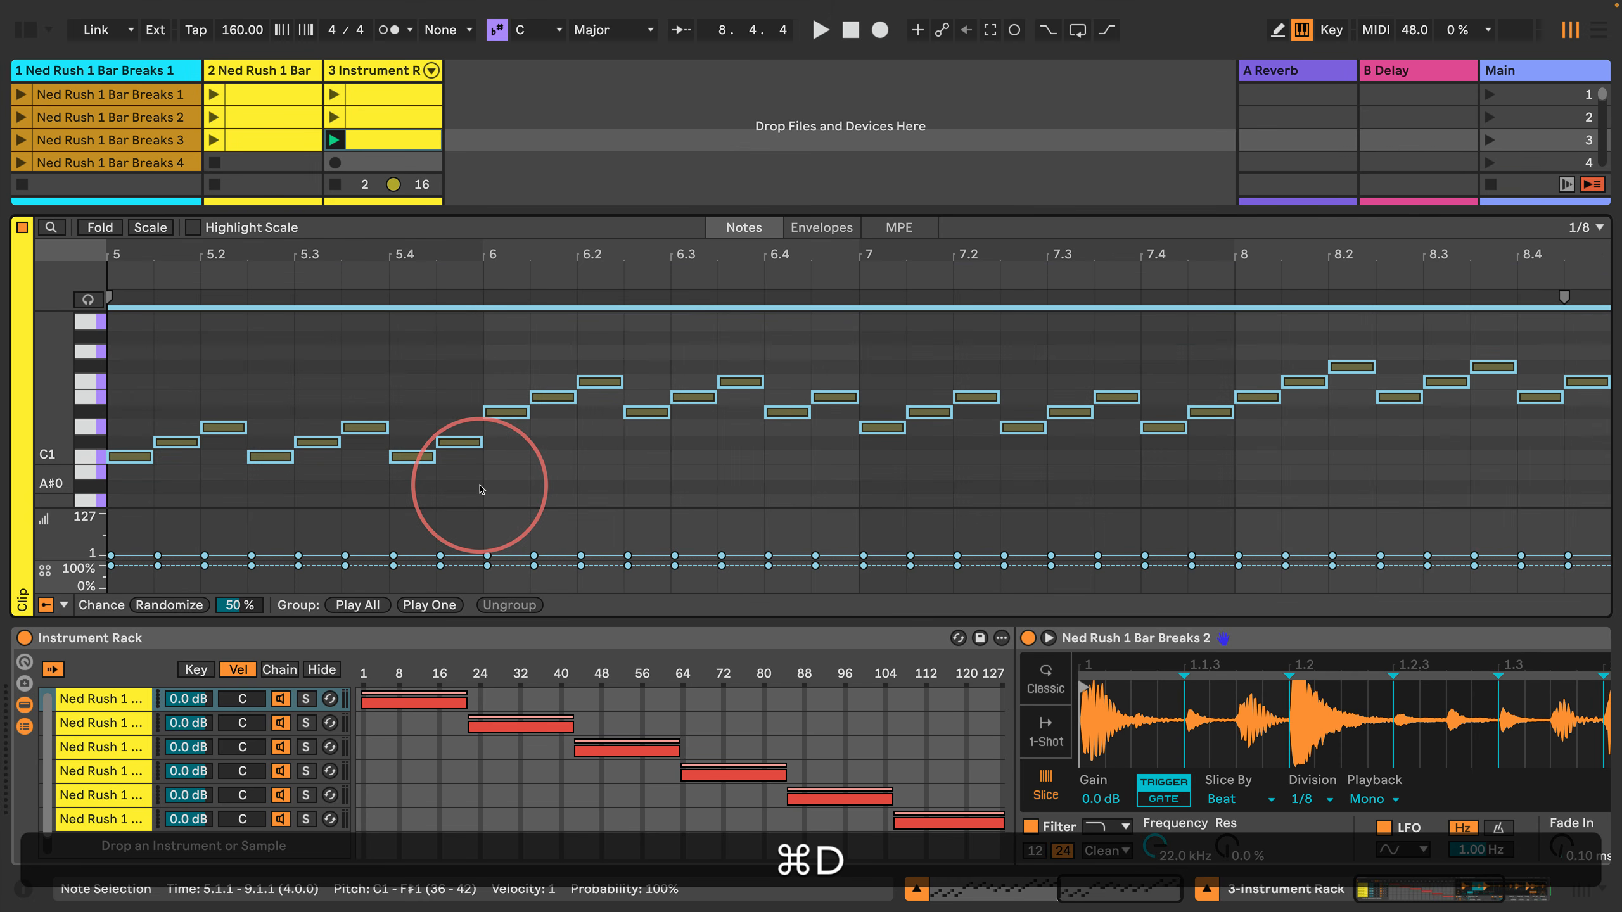
key("super+a")
key("super+l")
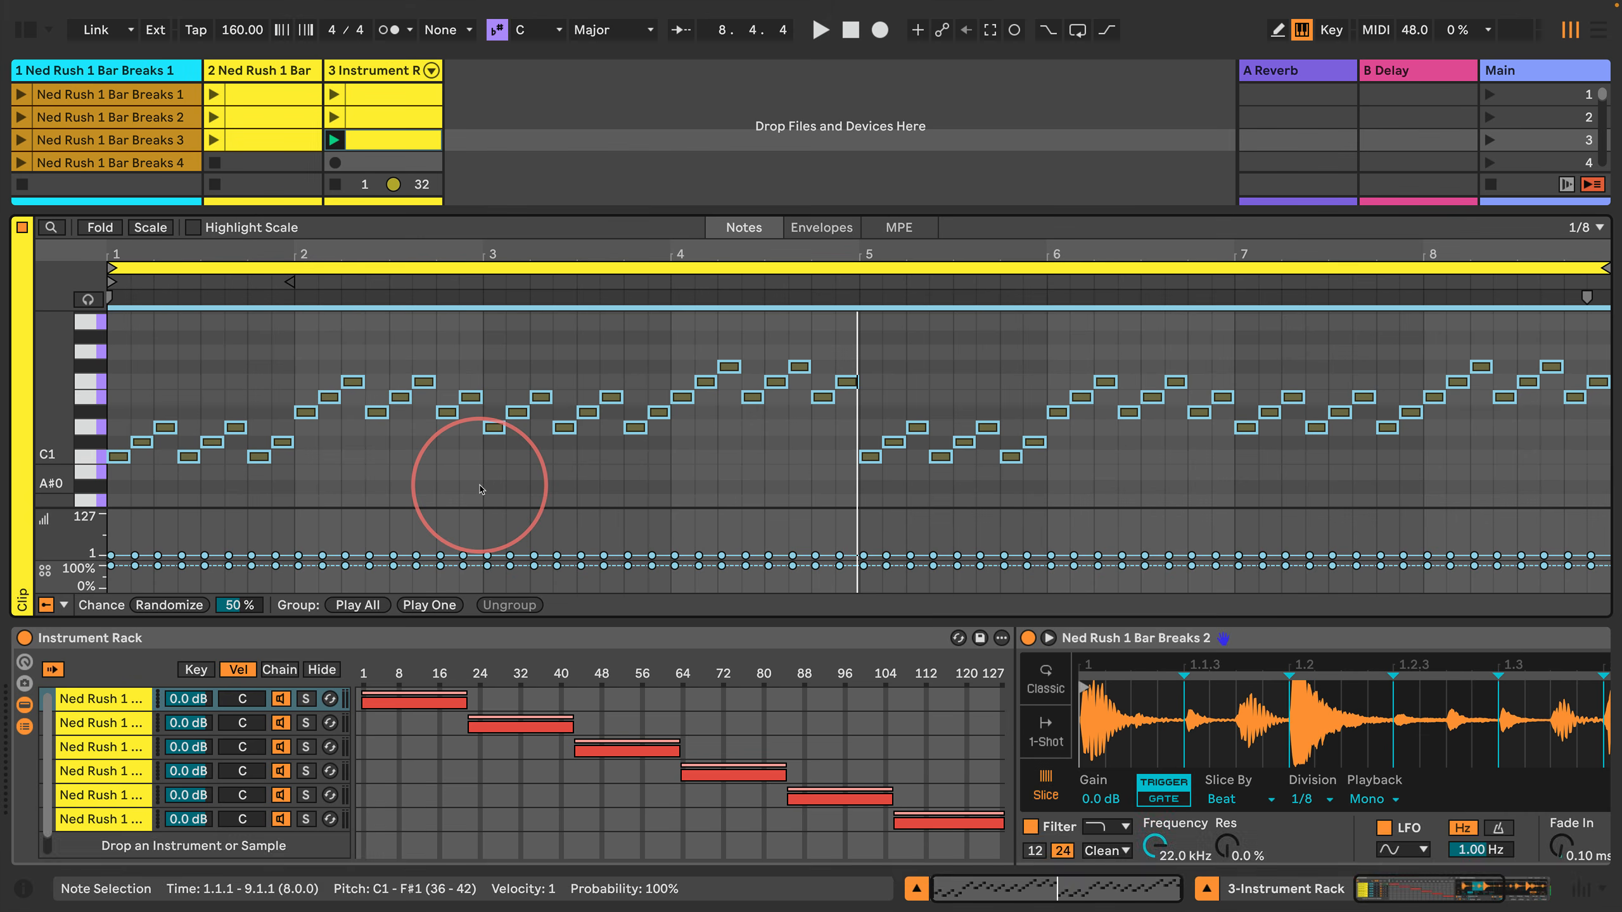
Step: Transpose all notes in bar 5 up one semitone so the pattern starts on C#1
key("Left")
key("Right")
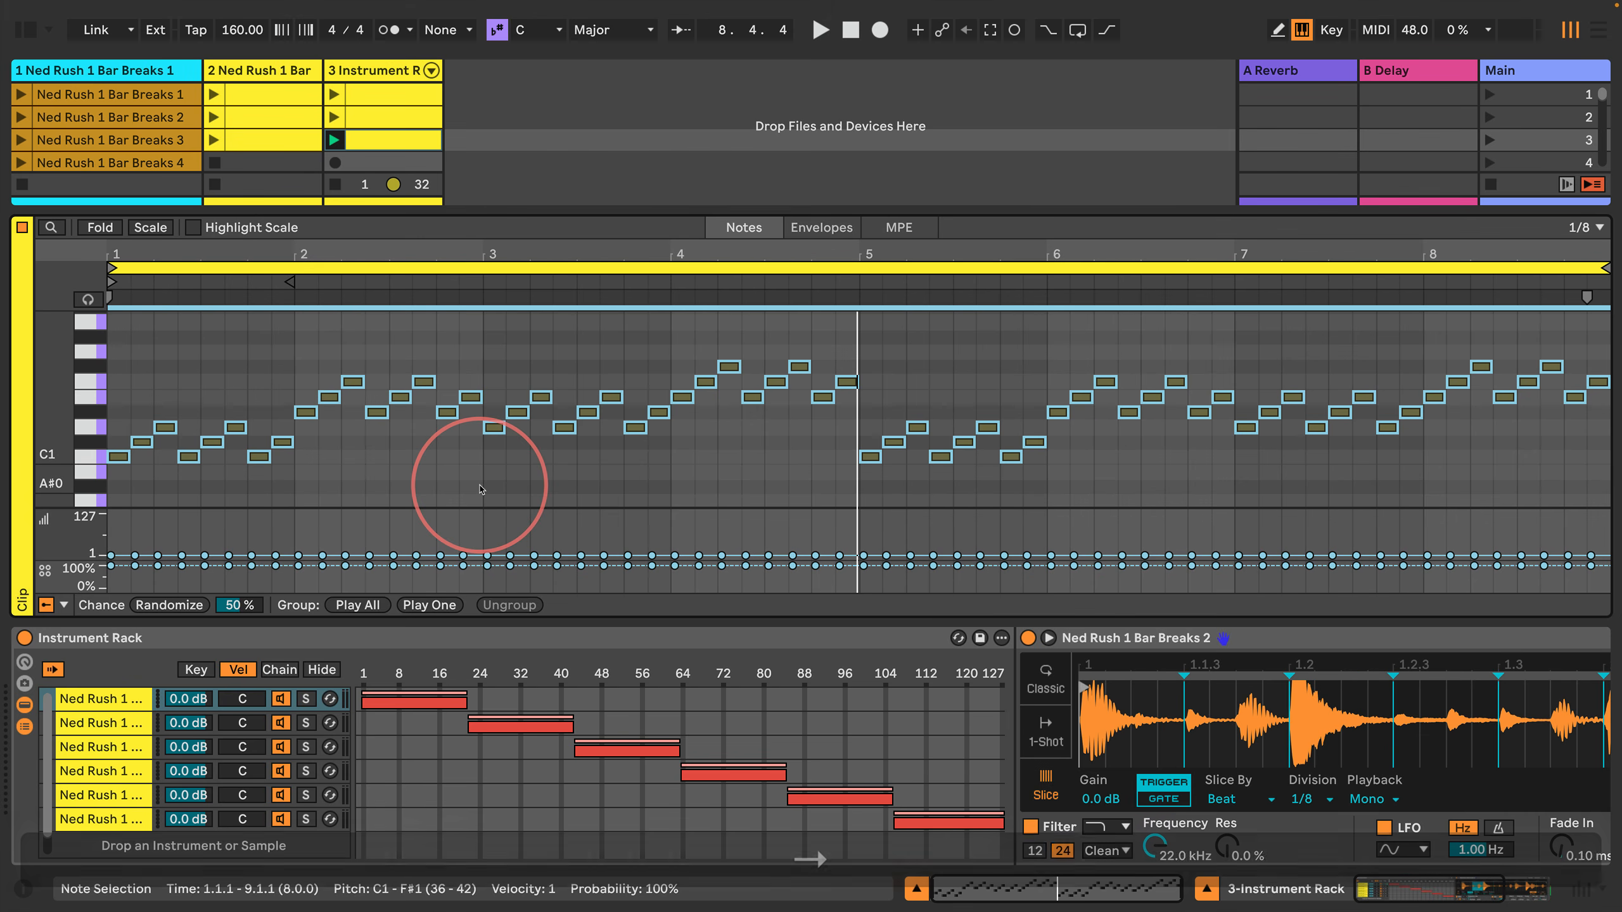
key("Return")
key("Left")
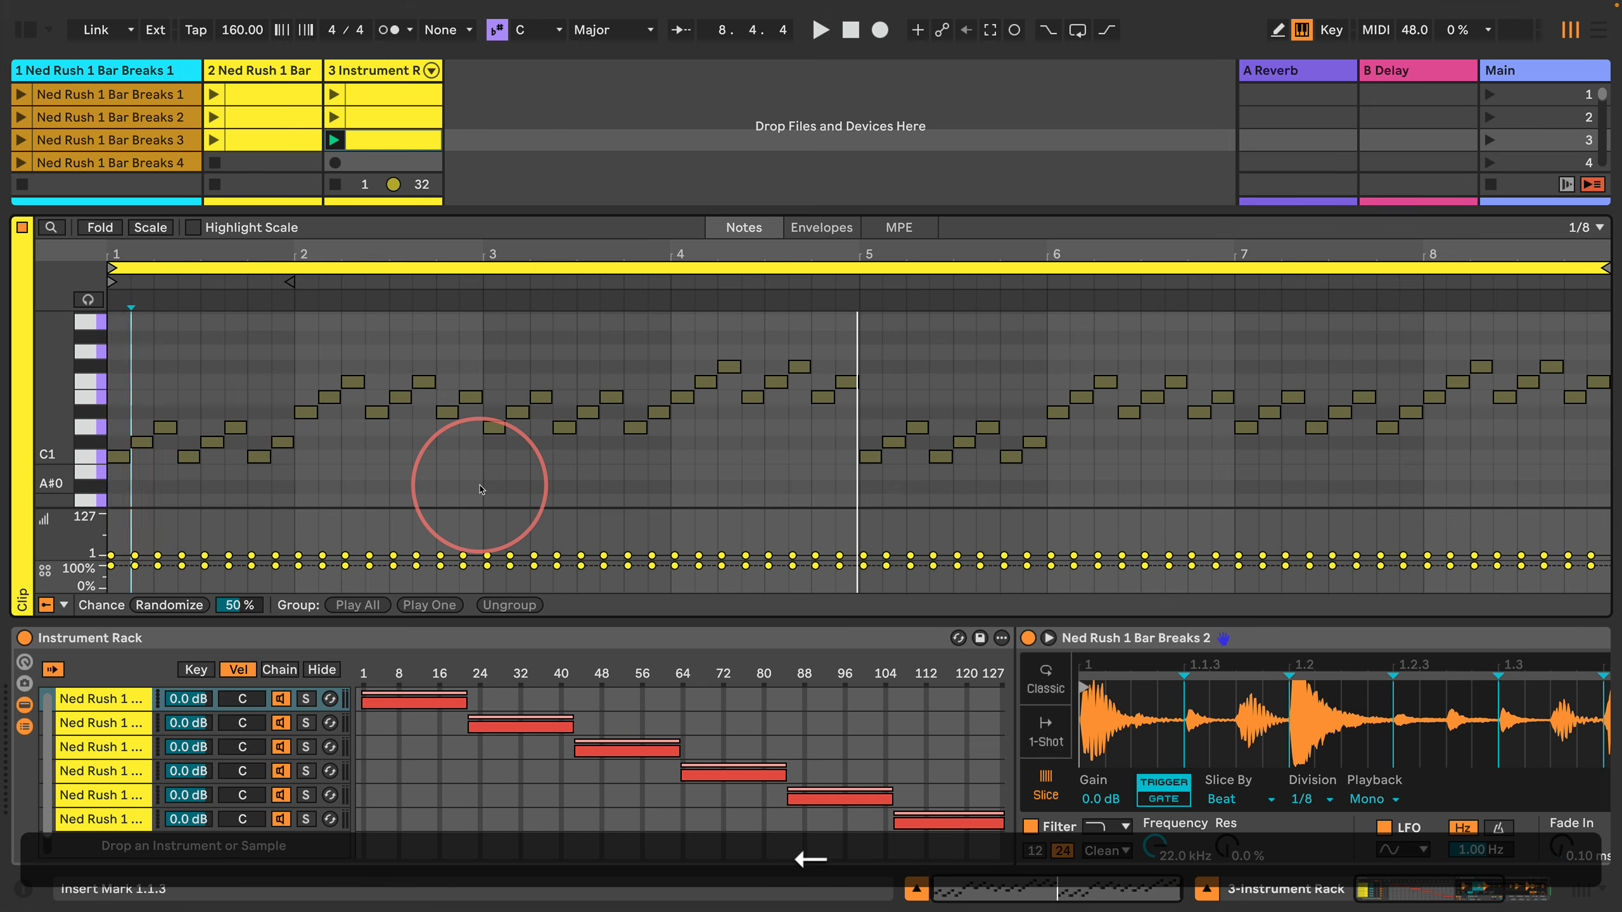
key("Right")
key("Right")
key("Right")
key("Right")
key("Right")
key("Right")
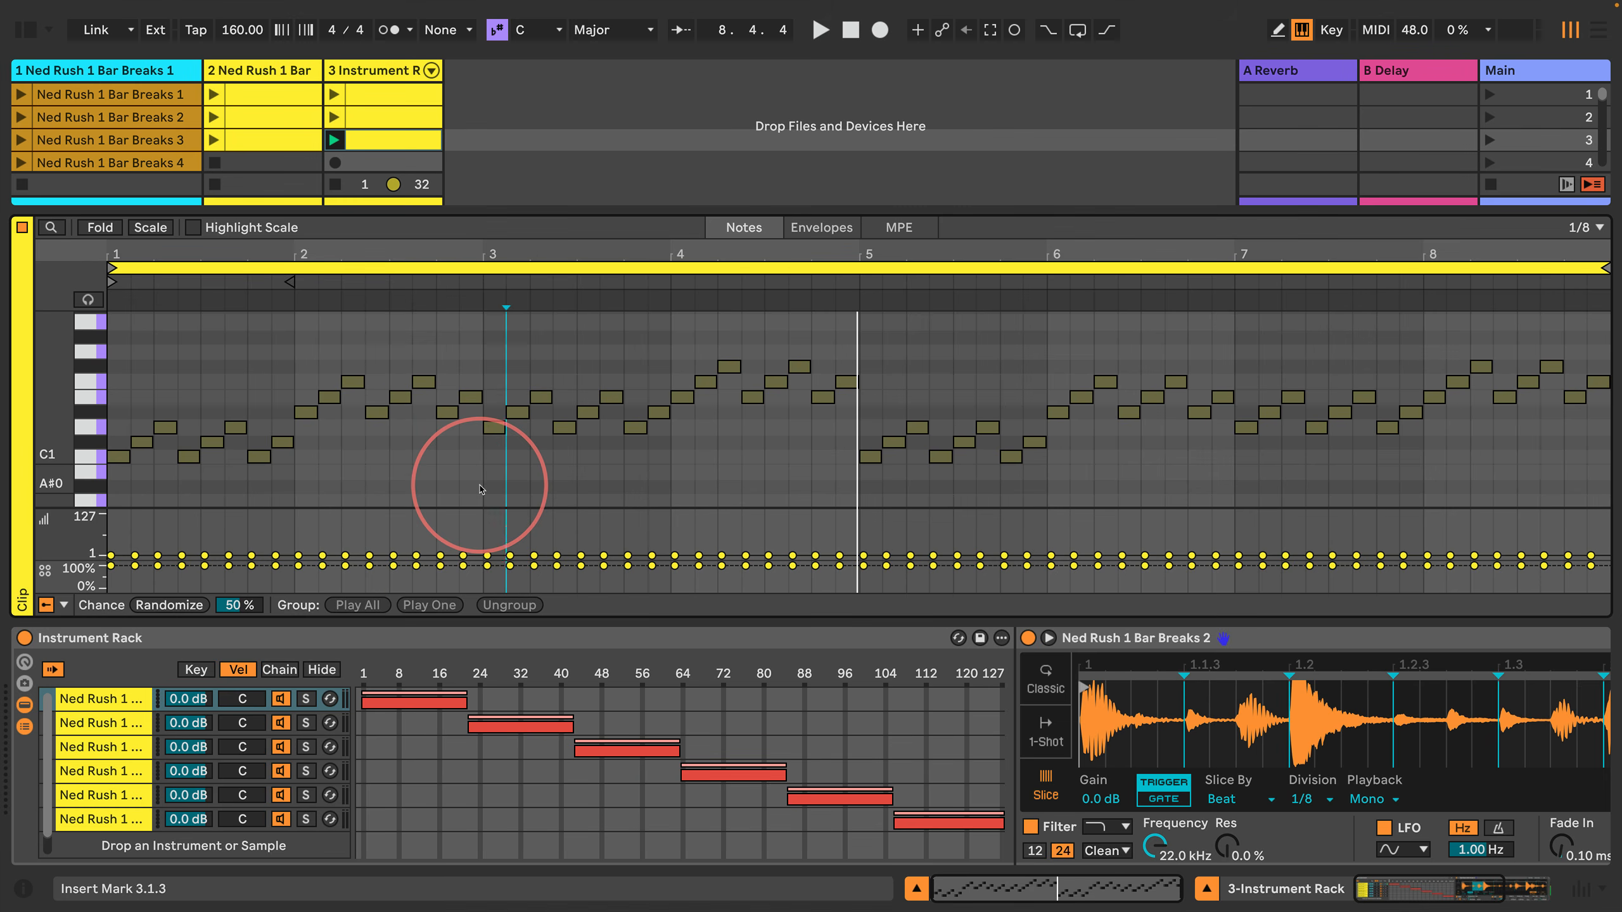
key("Right")
key("Right")
key("Right")
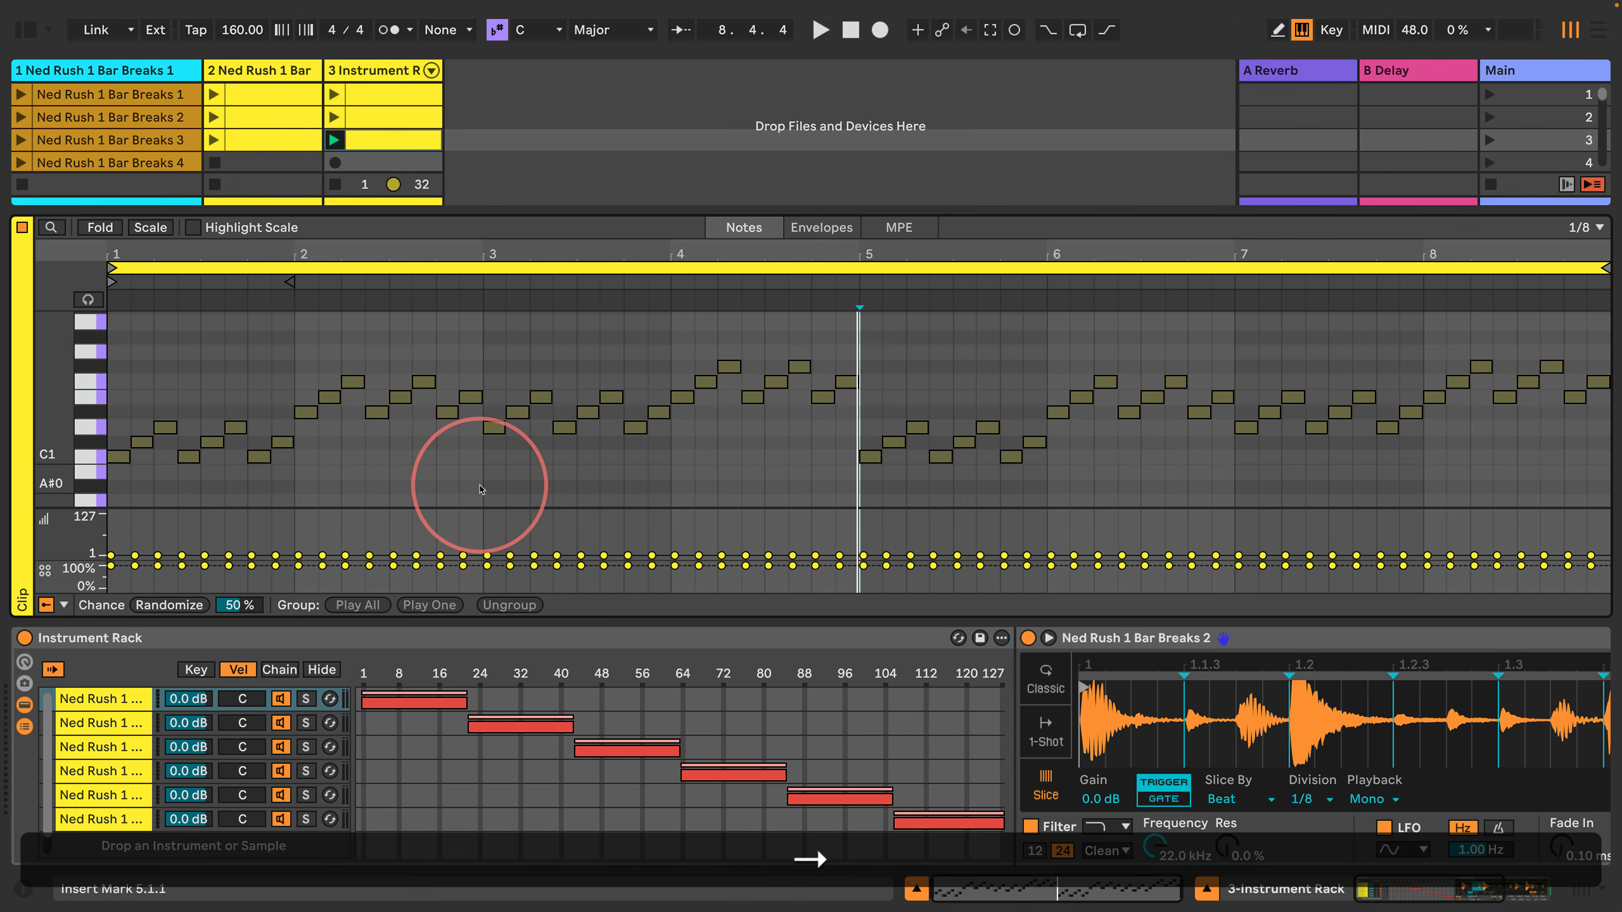
key("shift+Right")
key("shift+Right")
key("shift+Right")
key("shift+Right")
key("shift+Right")
key("shift+Right")
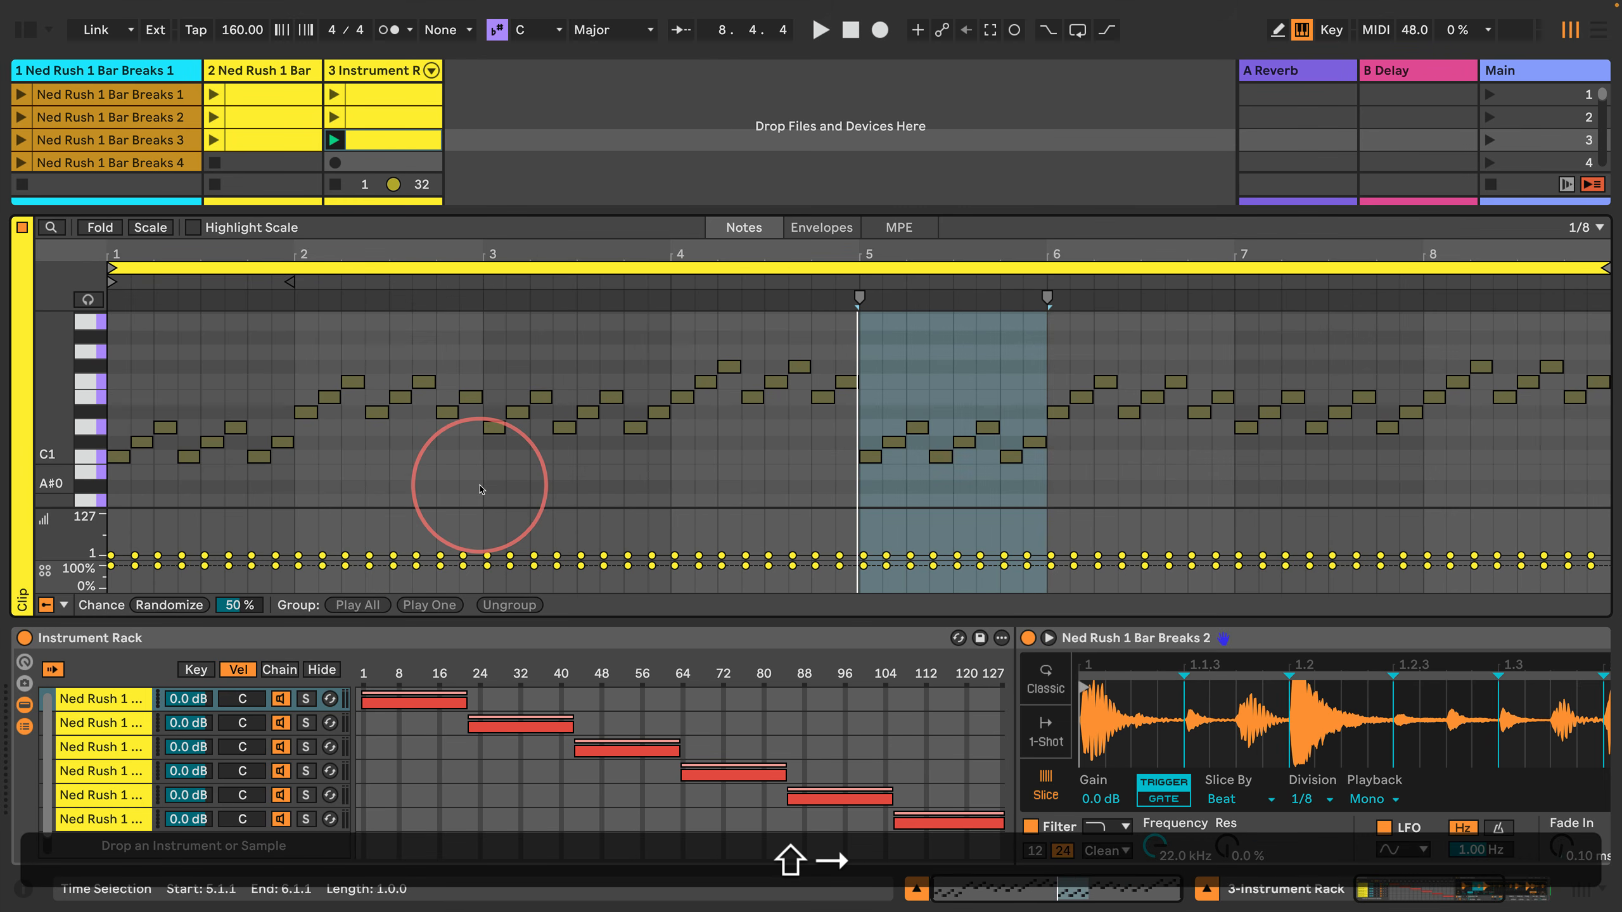
key("Up")
key("Return")
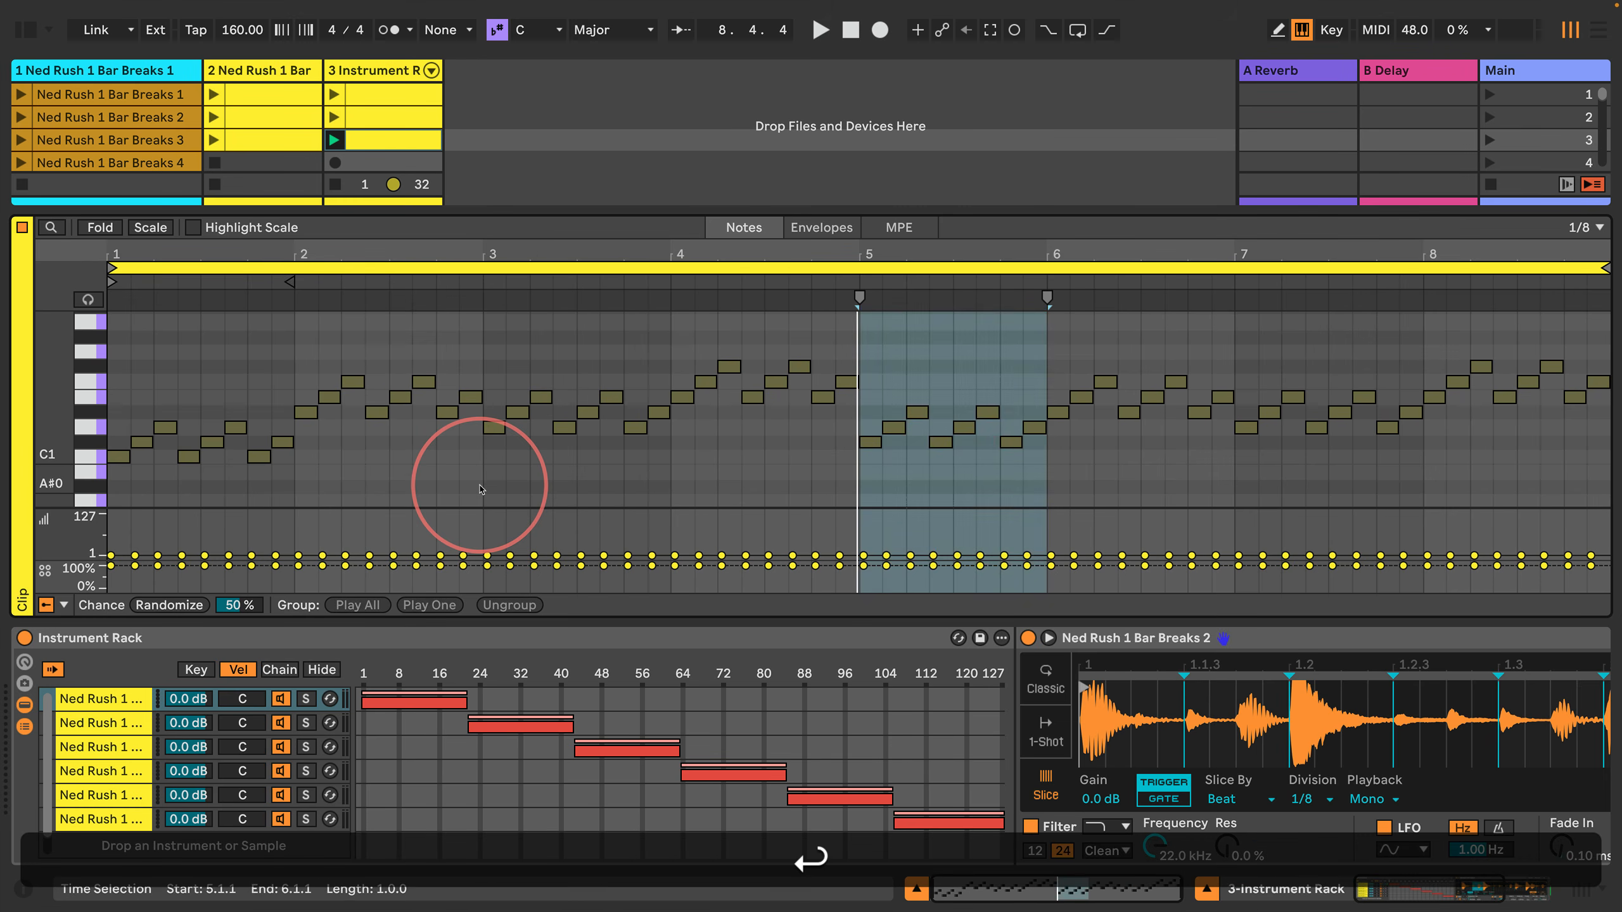
Step: Transpose all notes in bar 6 down one semitone so the pattern starts on D1
key("Right")
key("shift+Right")
key("shift+Right")
key("shift+Right")
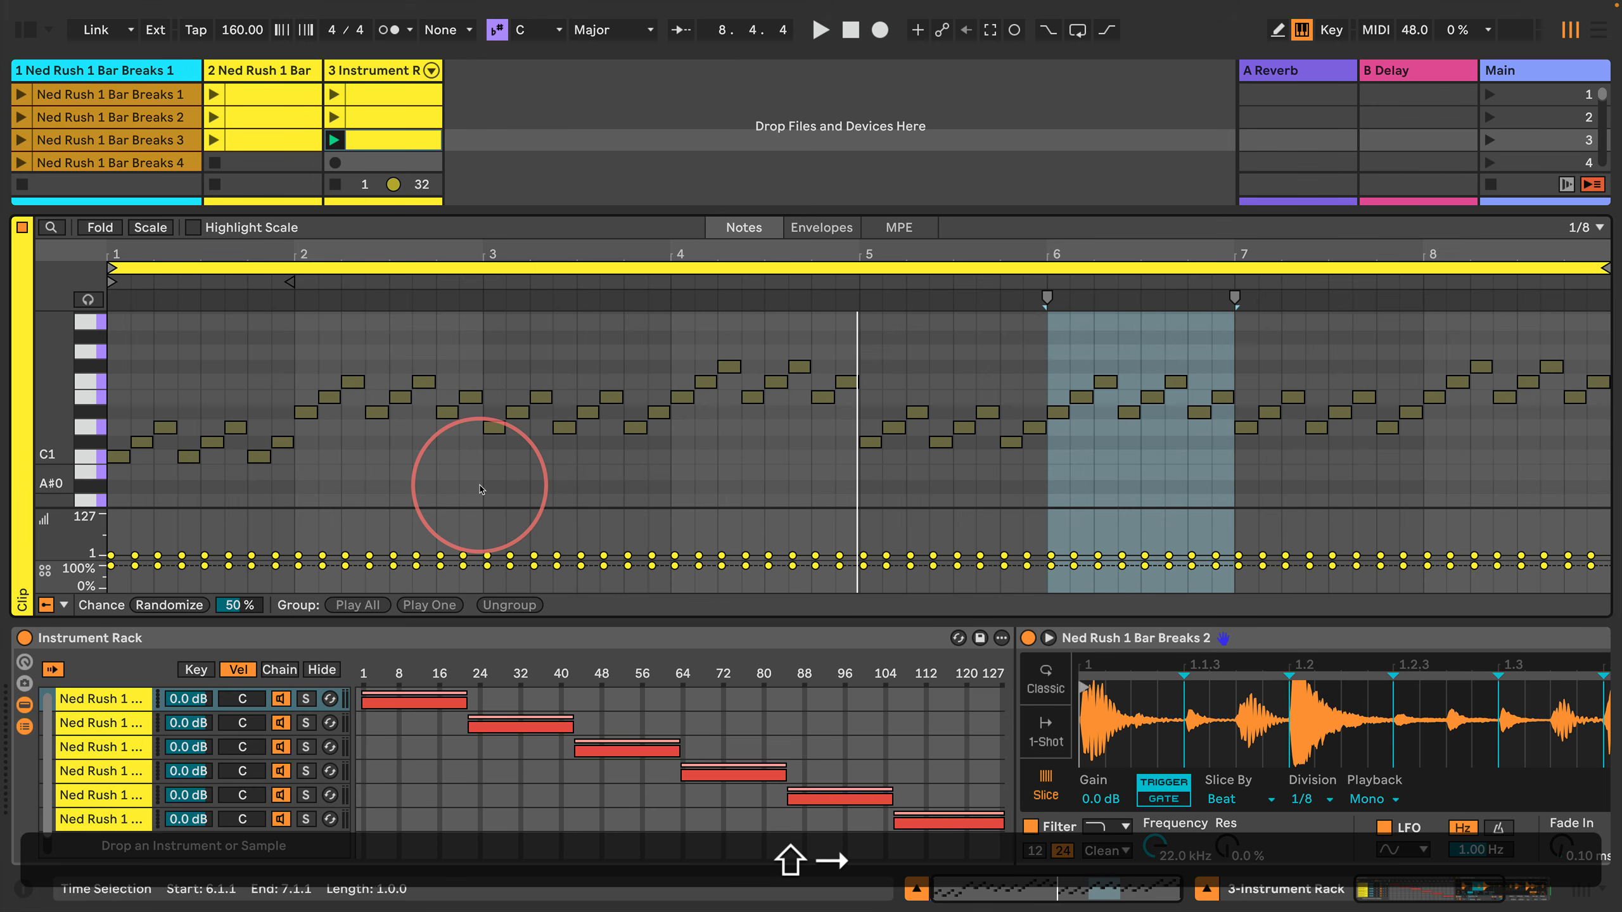
key("shift+Return")
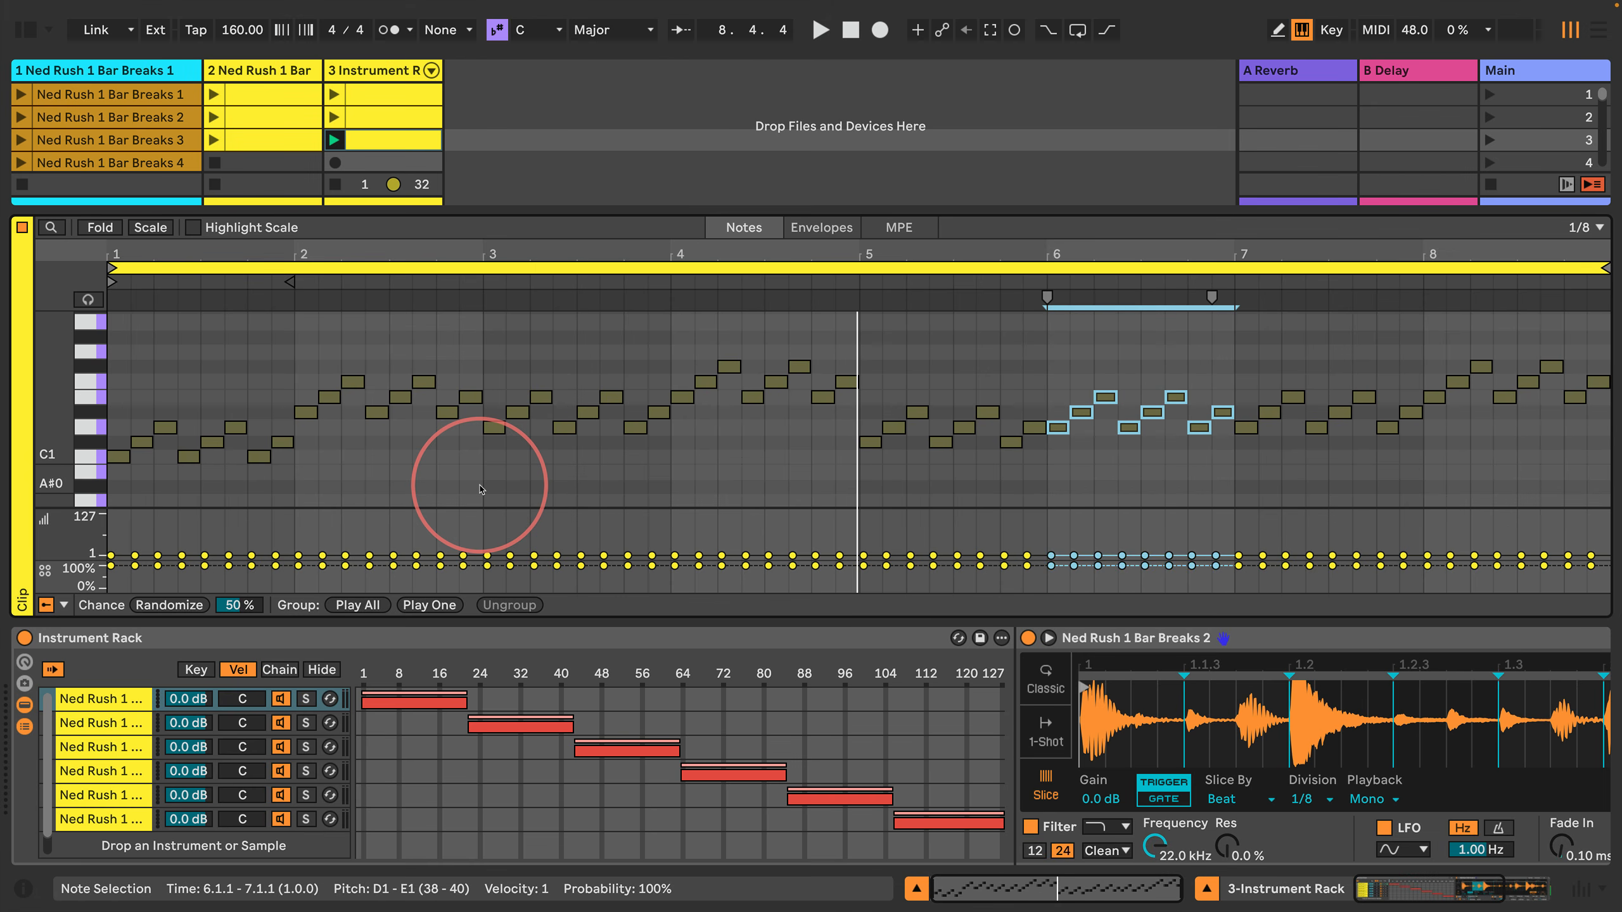
key("Return")
Step: Transpose all notes in bar 7 up two semitones so the pattern starts on E1
key("Right")
key("shift+Right")
key("shift+Right")
key("shift+Right")
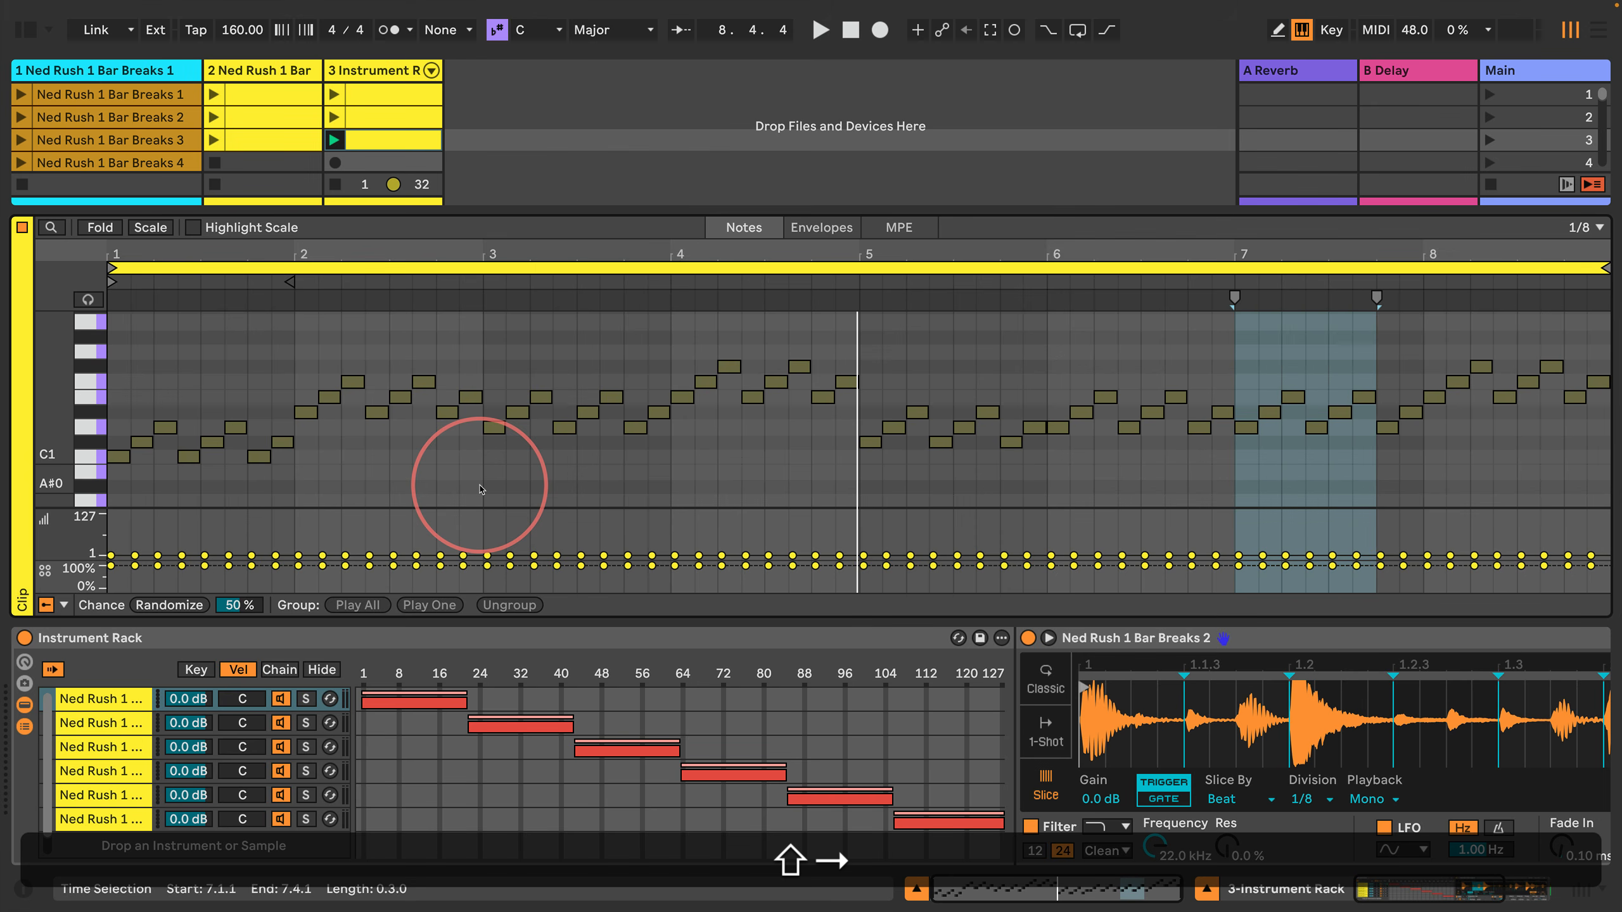
key("shift+Right")
key("shift+Return")
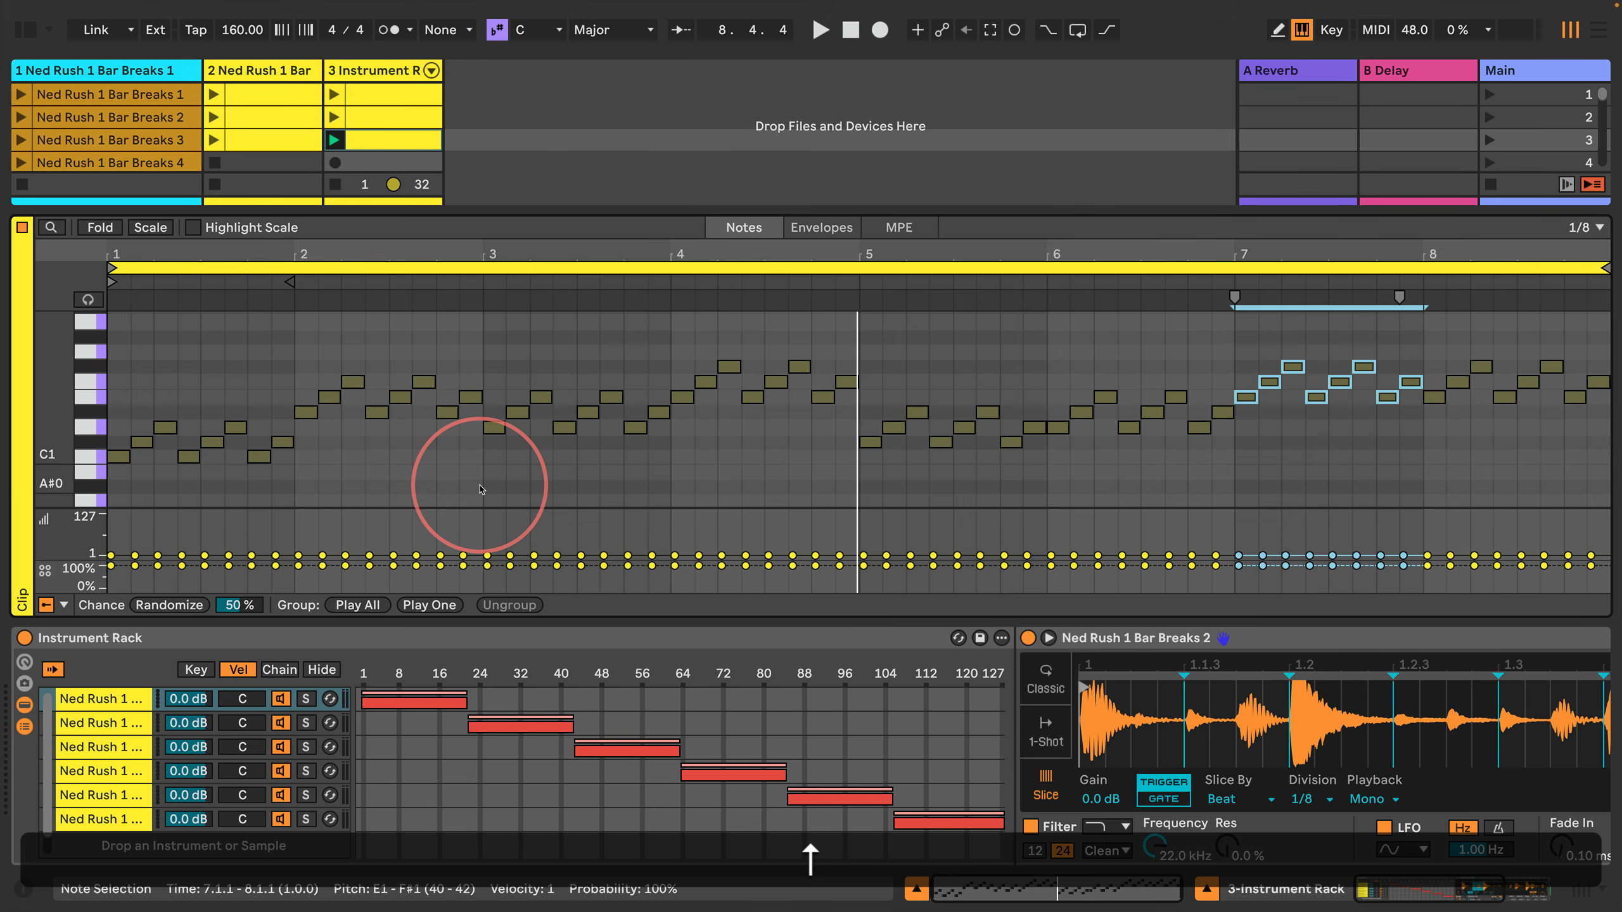
key("Return")
Step: Transpose all notes in bar 8 down three semitones so the pattern starts on C#1, and play the clip
key("Right")
key("shift+Right")
key("shift+Right")
key("shift+Right")
key("shift+Right")
key("shift+Right")
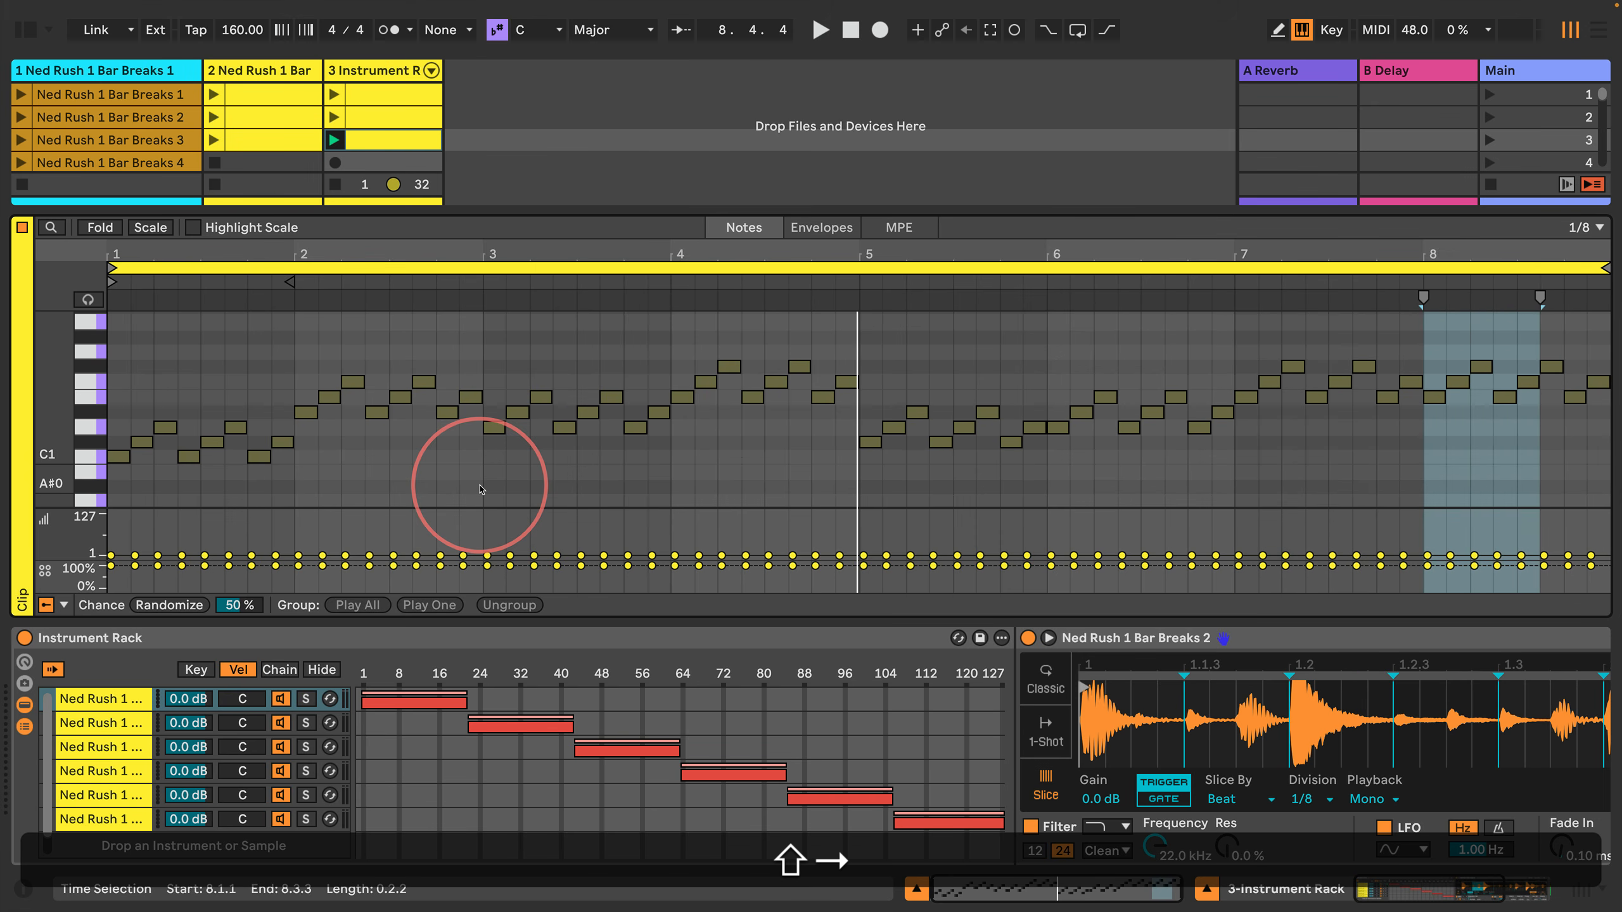
key("Down")
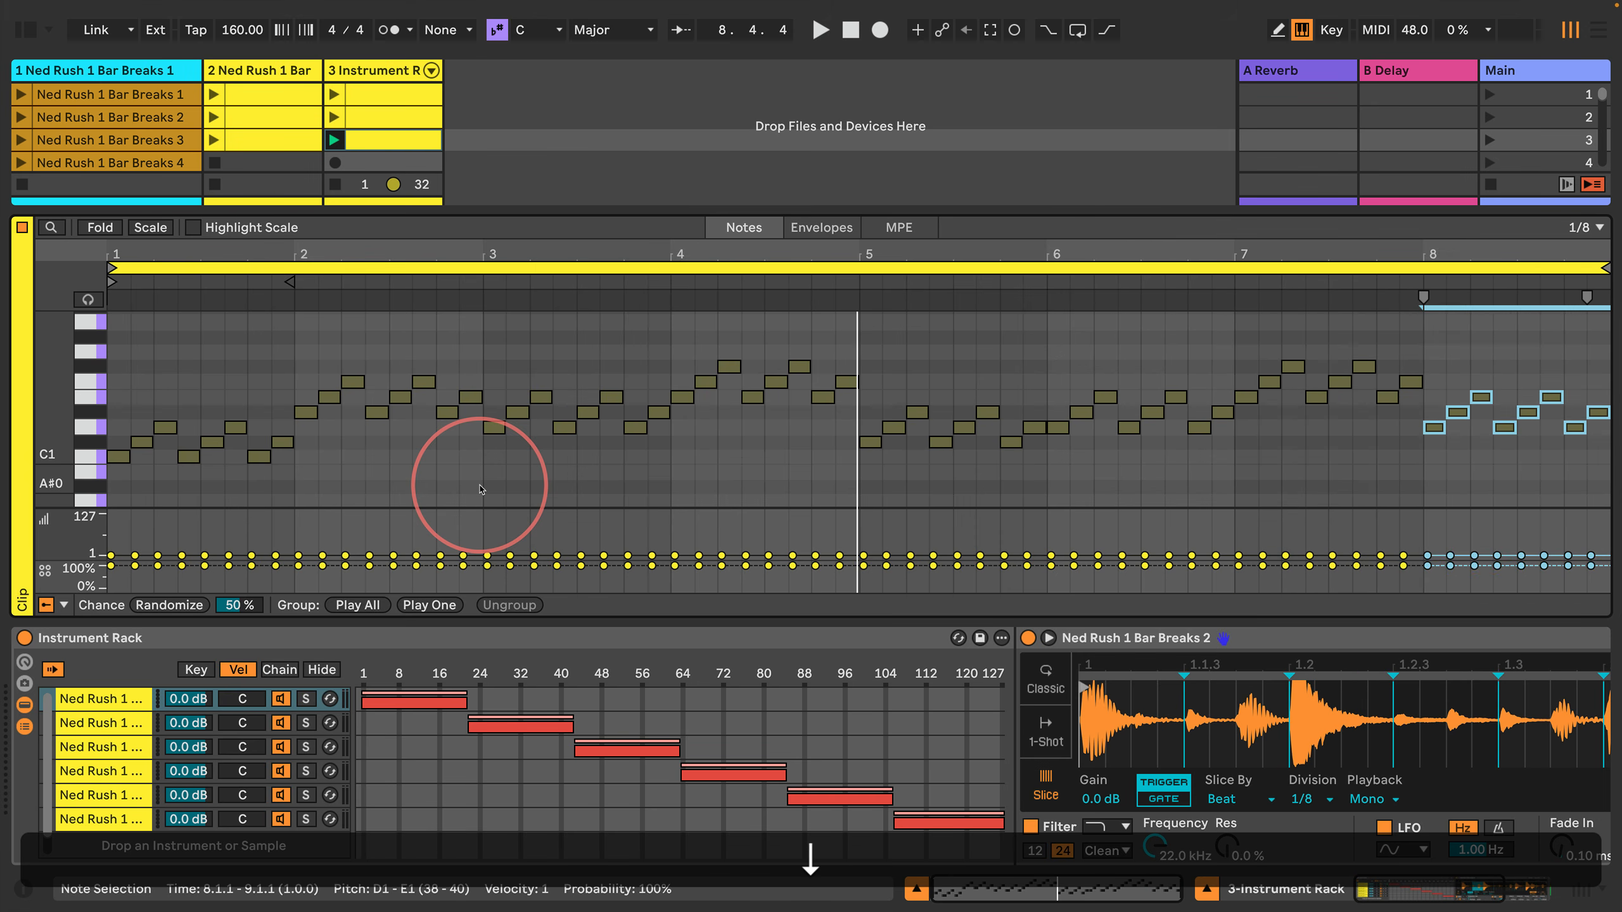
key("Down")
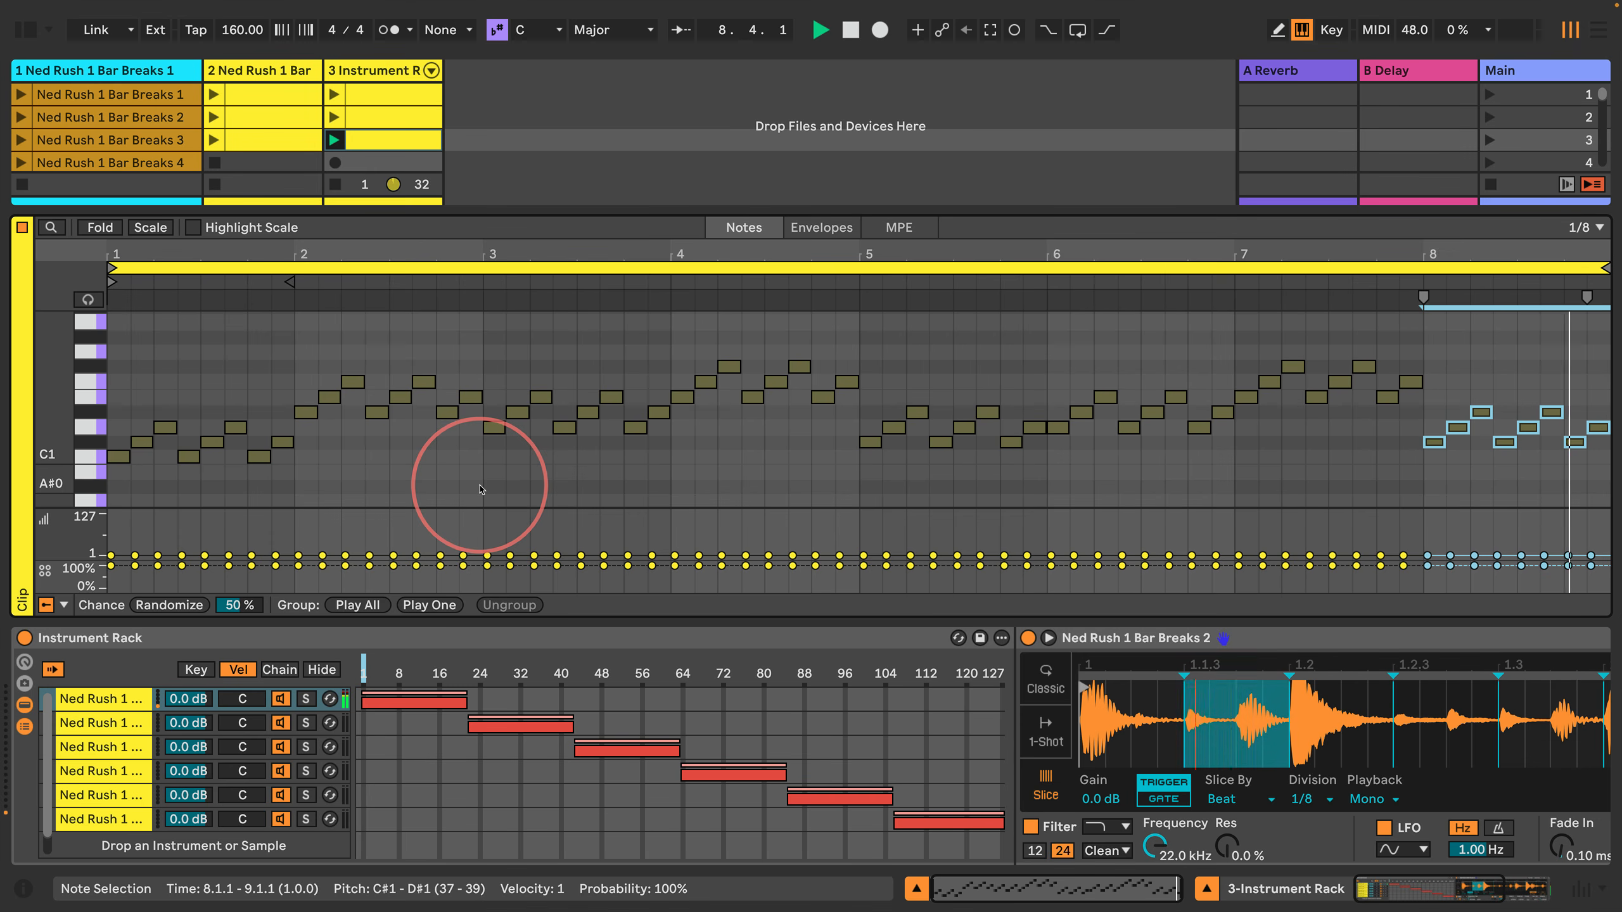
Step: Transpose all notes in bar 5 down one semitone so the pattern starts on C1 again
key("Left")
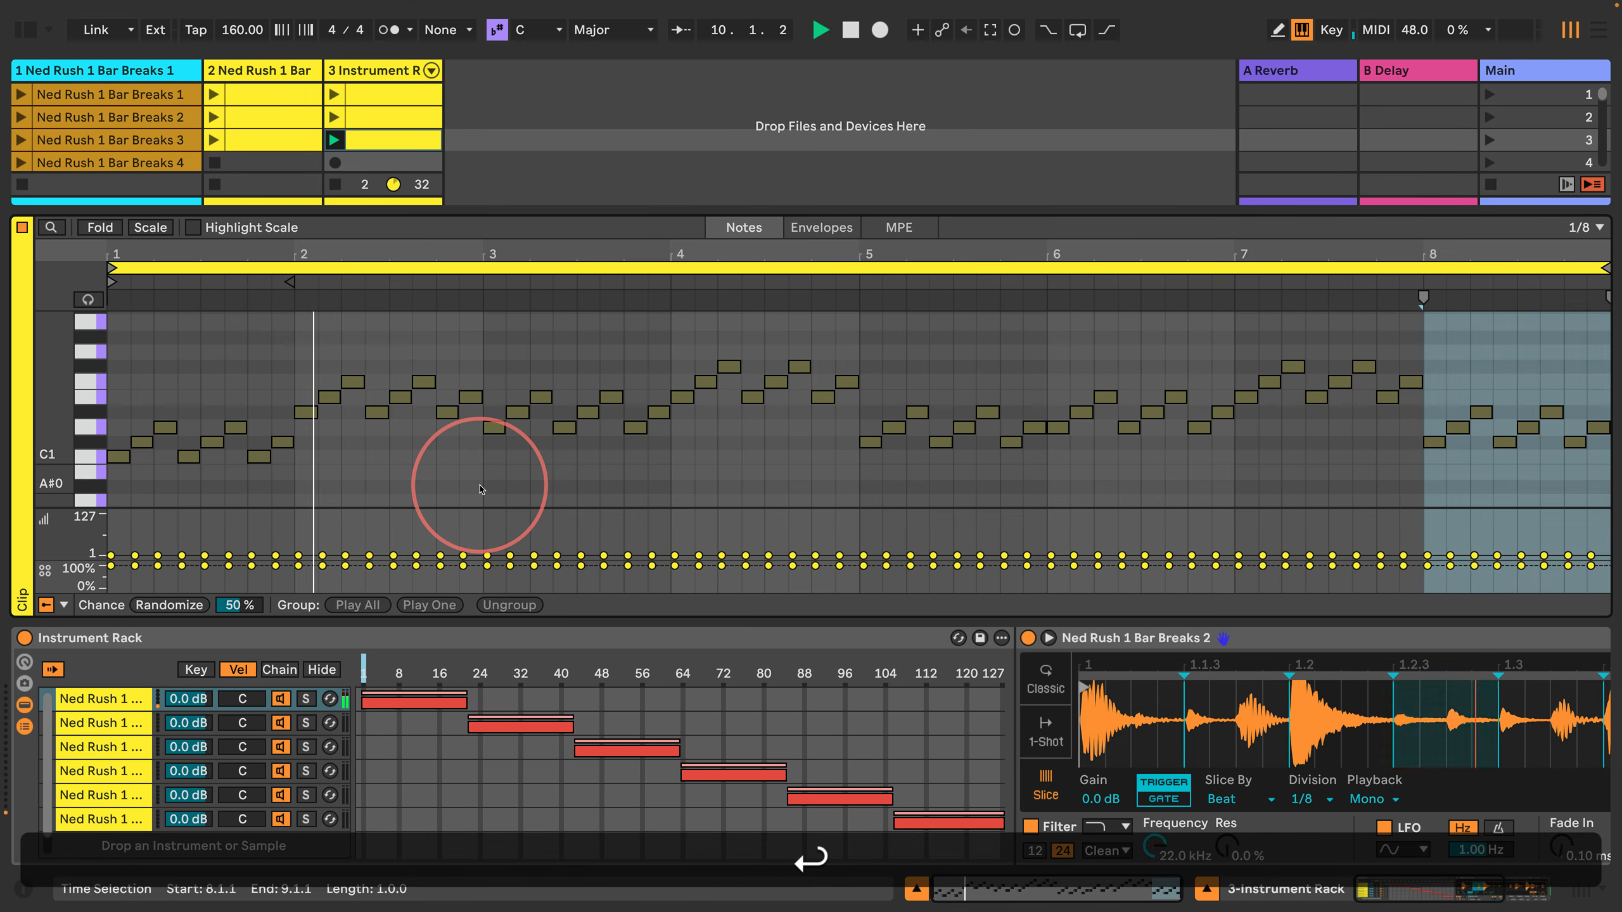
key("Left")
key("Left")
key("Left")
key("Left")
key("Left")
key("Left")
key("Left")
key("Left")
key("Left")
key("Left")
key("Left")
key("Left")
key("Left")
key("Left")
key("Left")
key("Left")
key("Left")
key("Left")
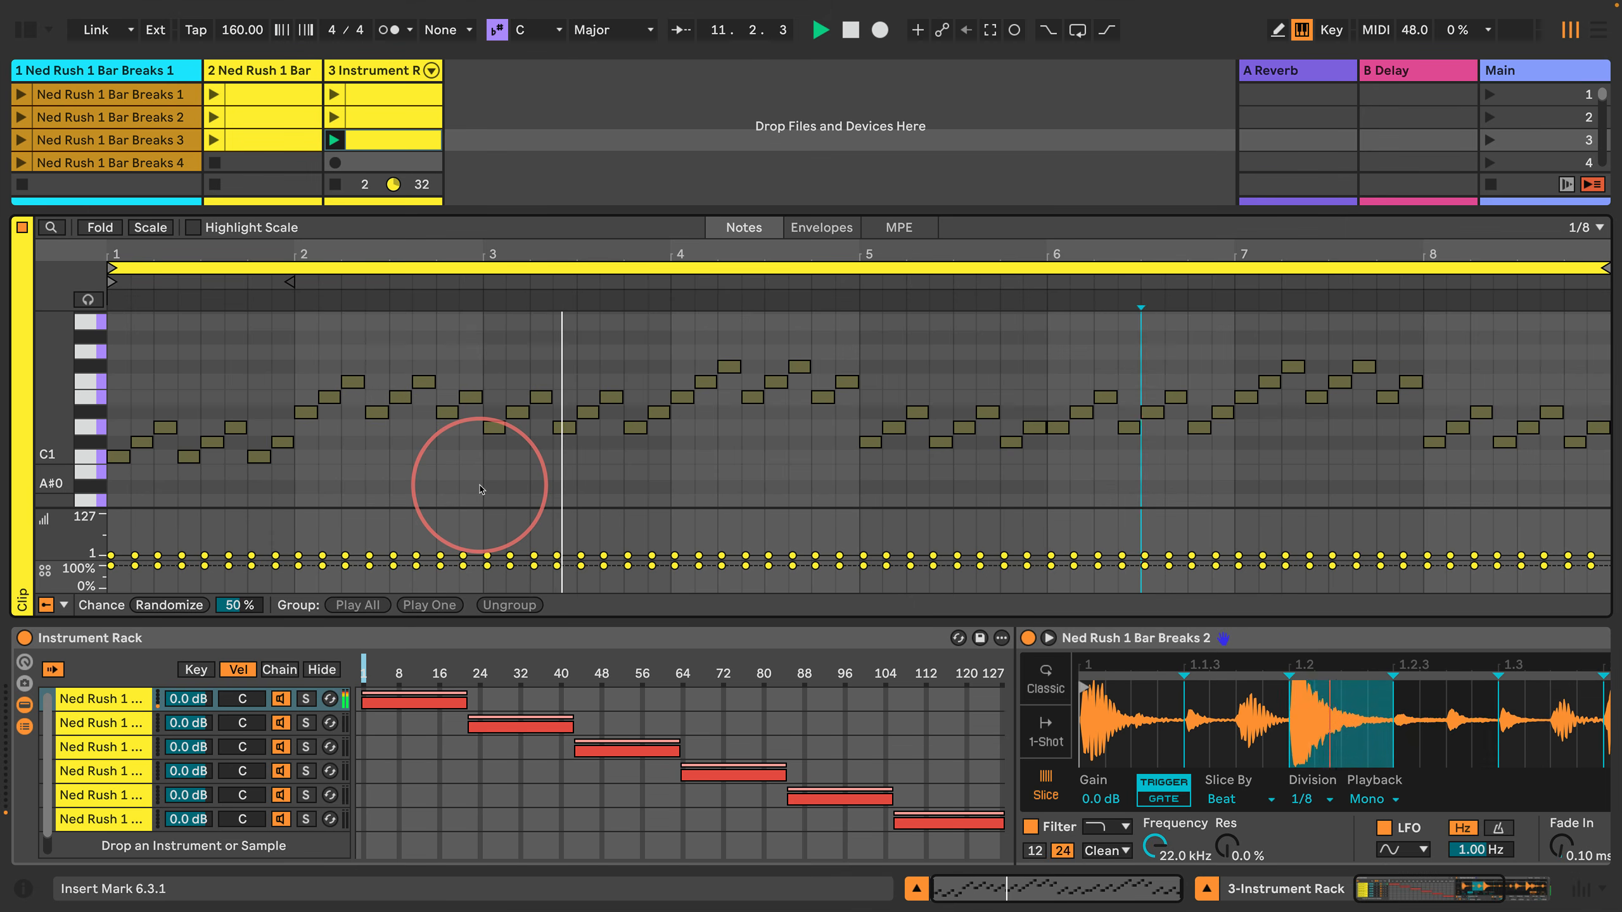
key("Left")
key("Left")
key("Left")
key("Left")
key("Left")
key("Left")
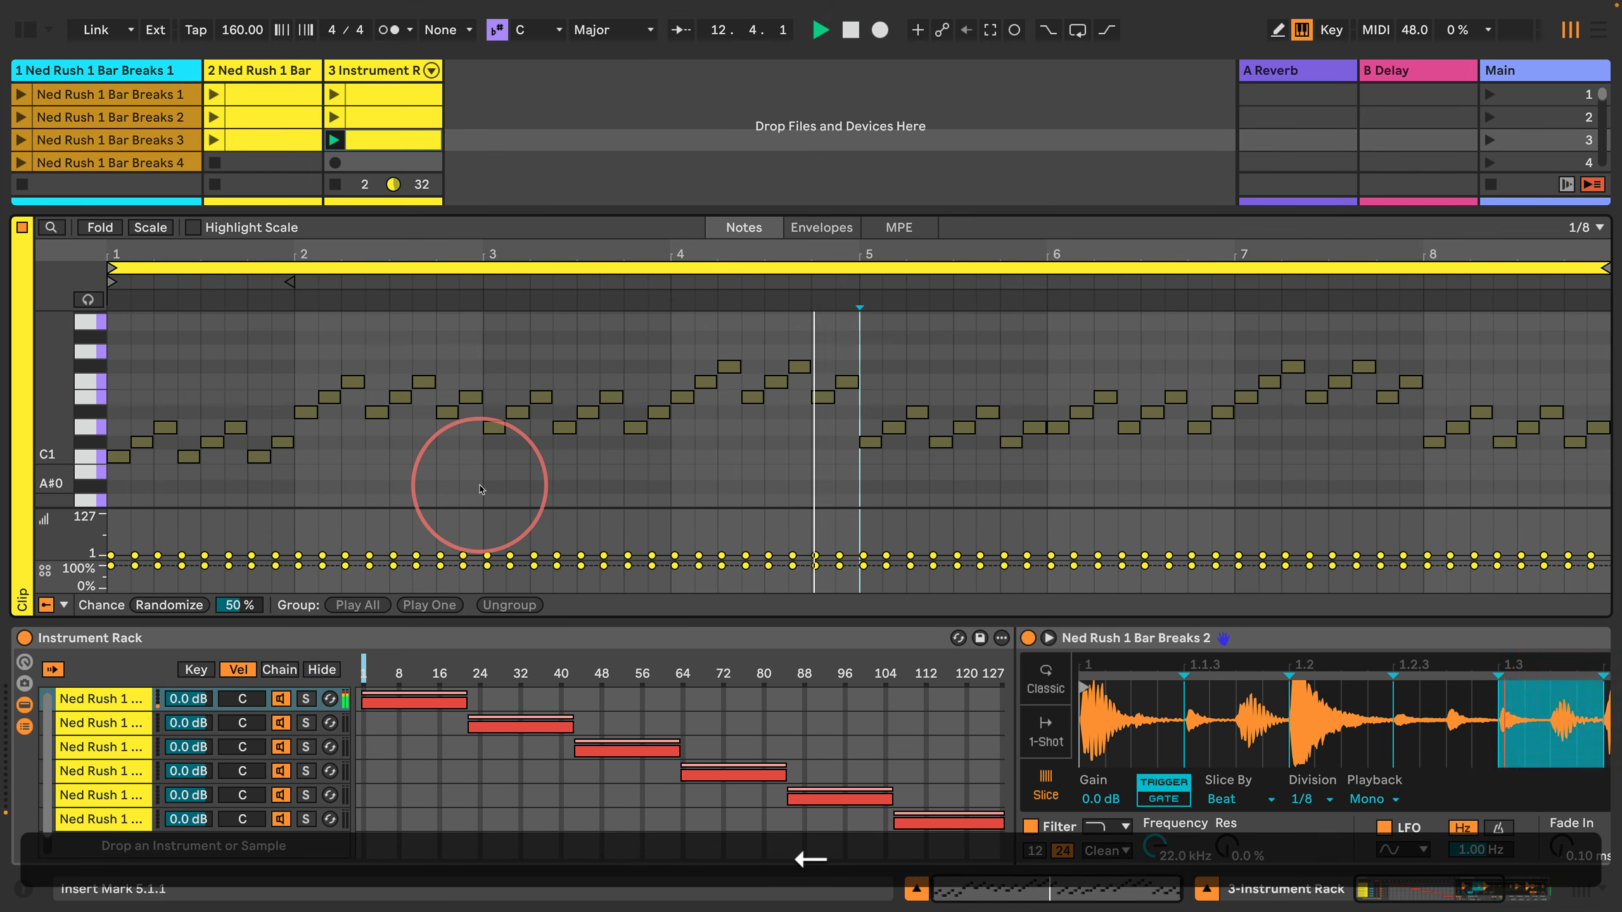
key("shift+Right")
key("shift+Right")
key("shift+Right")
key("shift+Right")
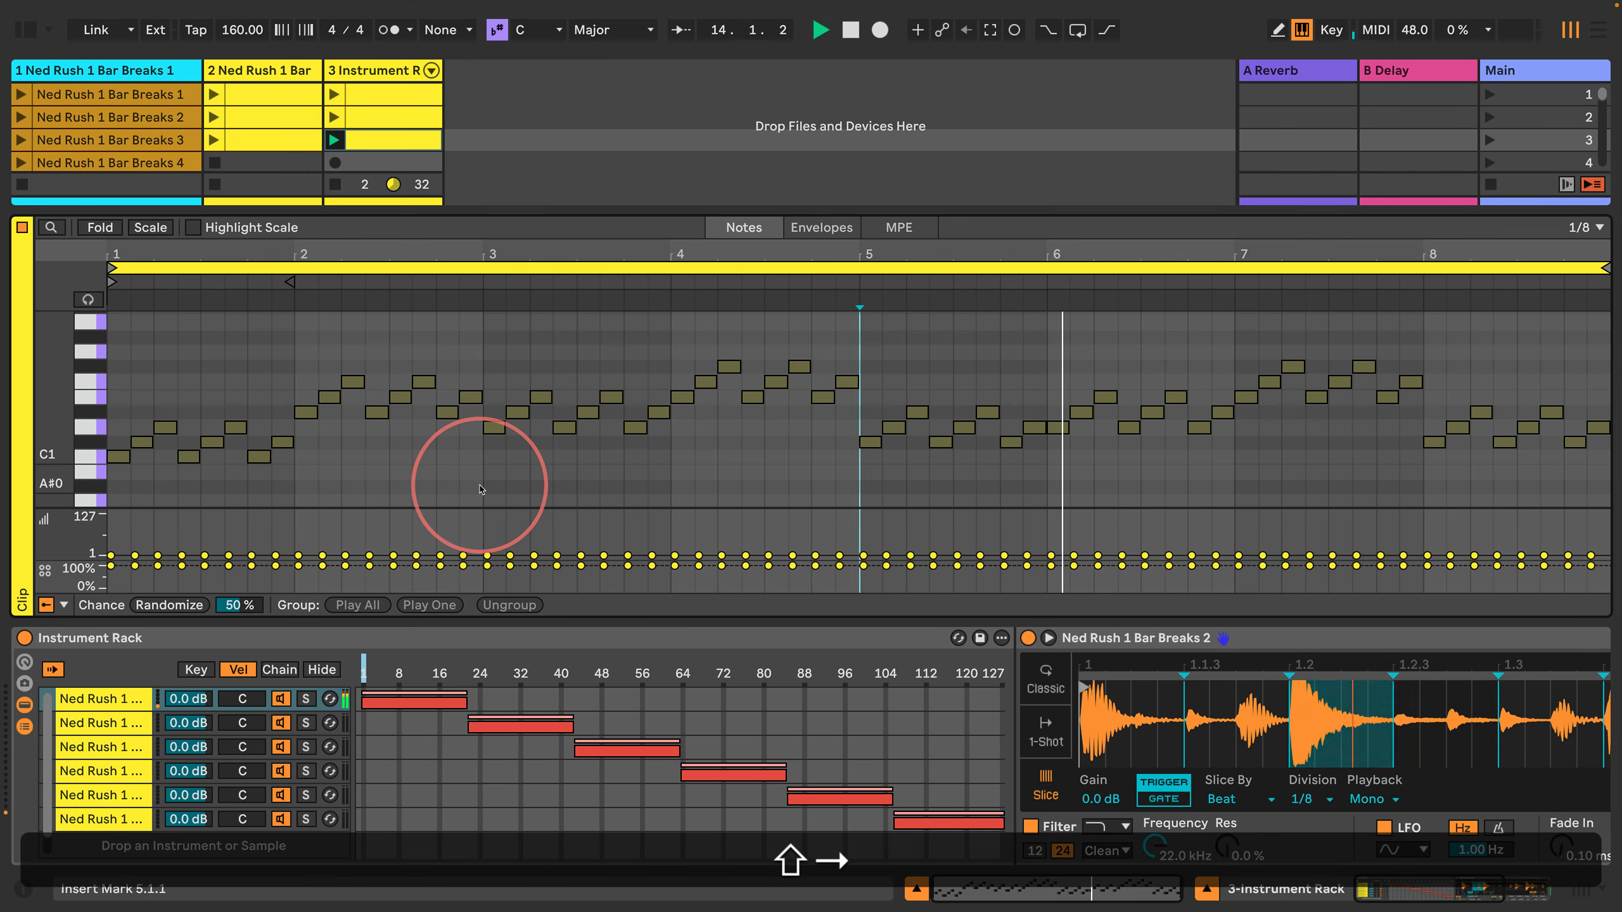
key("shift+Right")
key("shift+Right")
key("shift+Right")
key("shift+Right")
key("shift+Down")
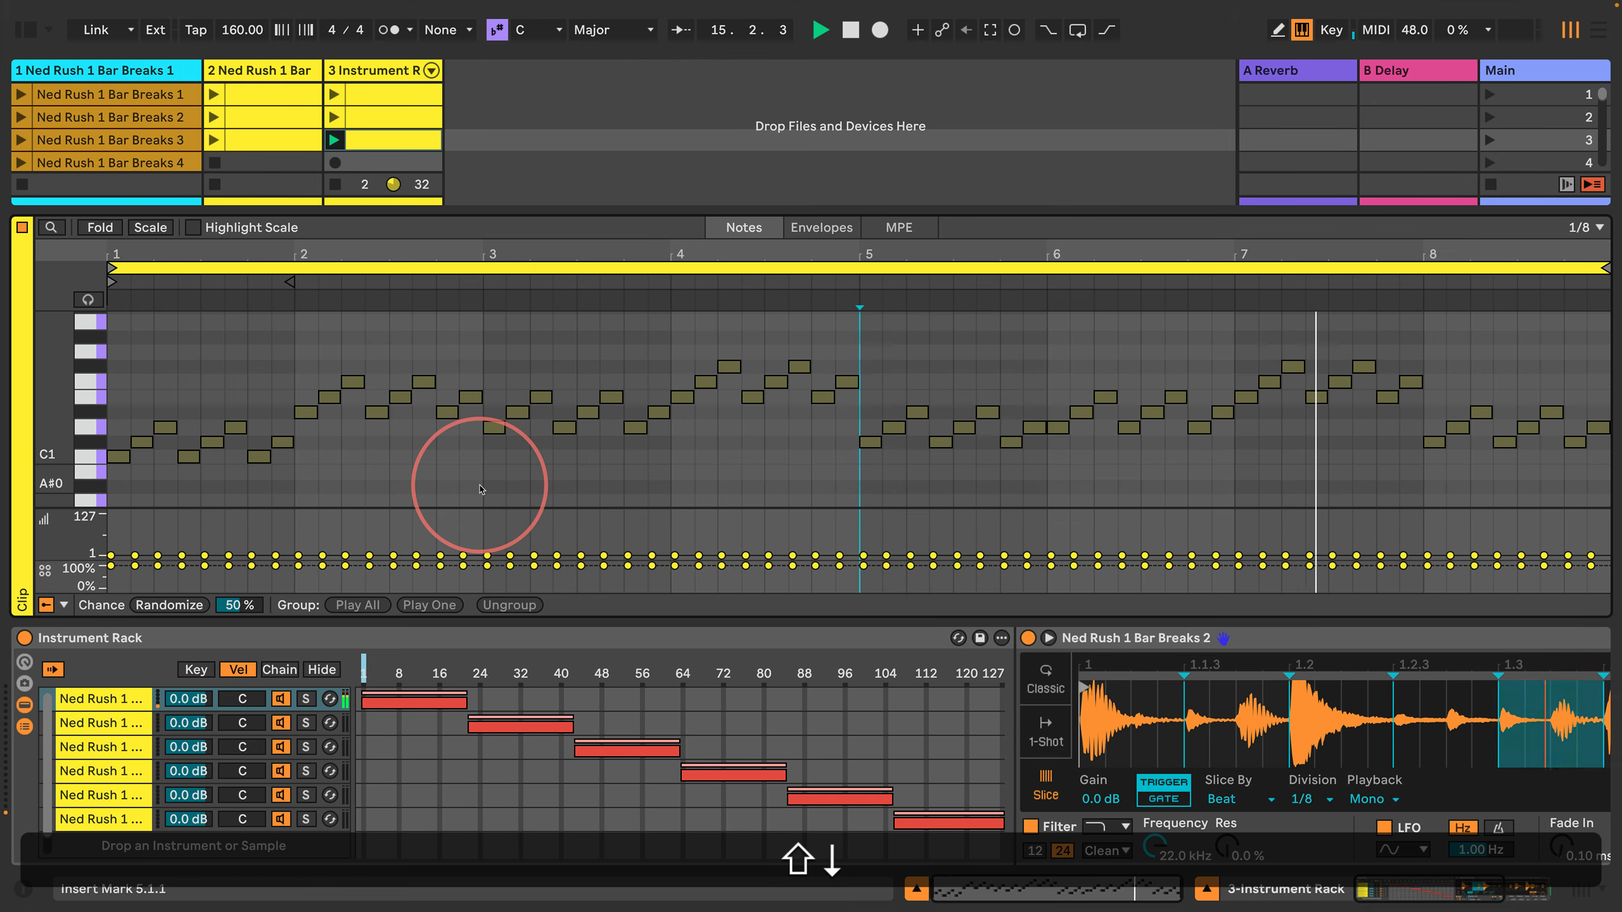
key("shift+Right")
key("shift+Right")
key("shift+Right")
key("shift+Right")
key("shift+Right")
key("shift+Right")
key("shift+Right")
key("shift+Right")
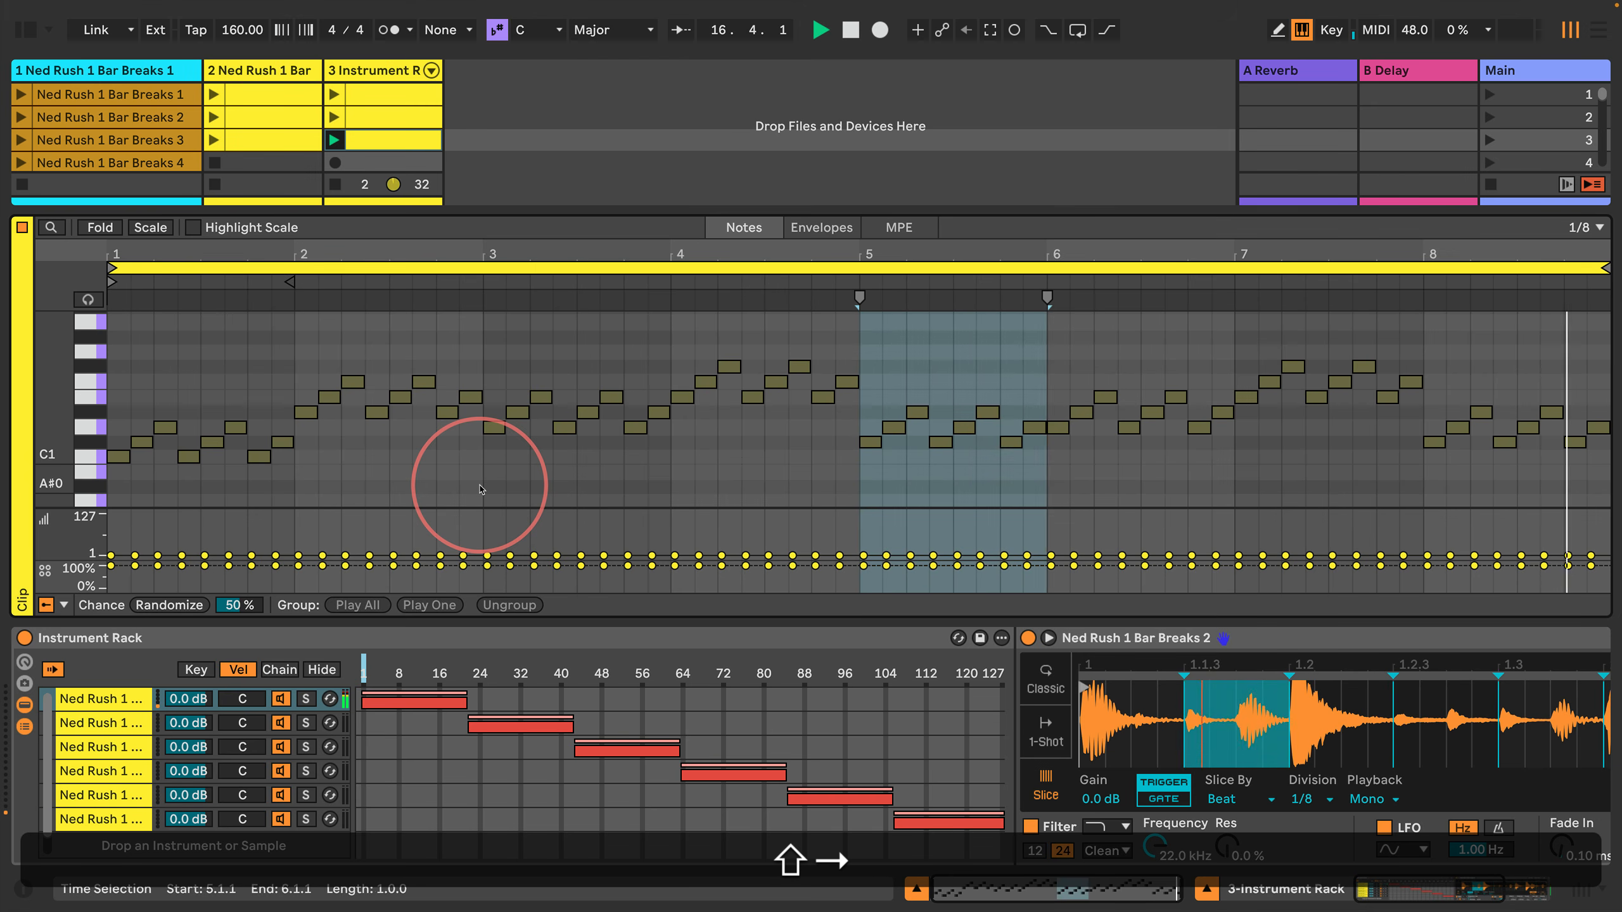
key("Down")
Step: Transpose all notes in bar 6 up one semitone so the pattern starts on D#1 again
key("Right")
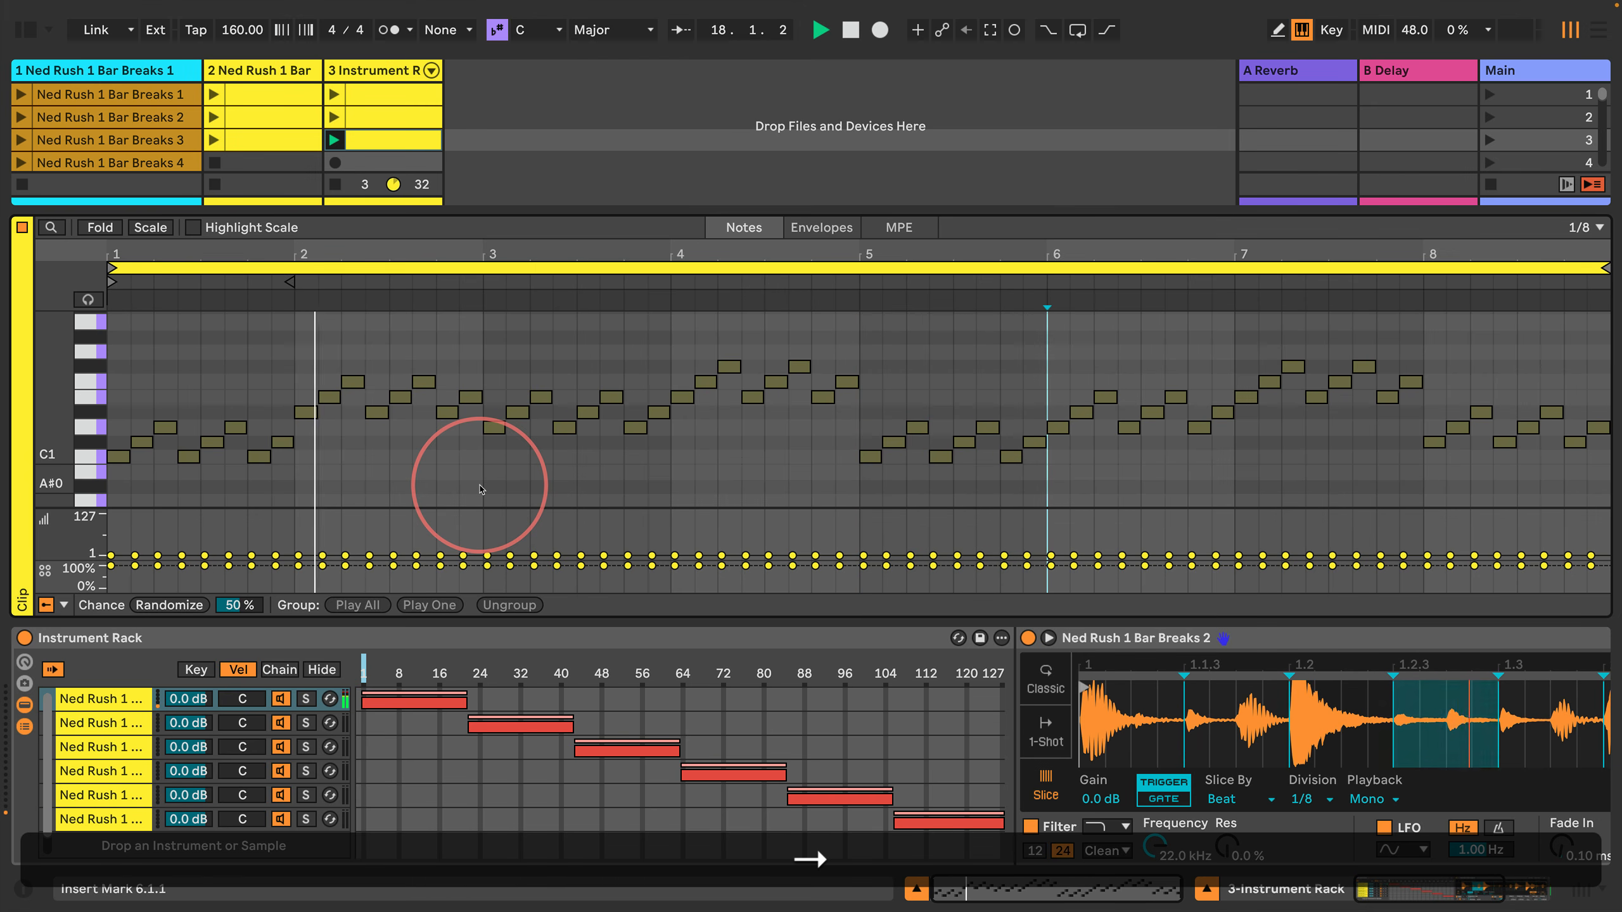
key("shift+Right")
key("shift+Right")
key("shift+Right")
key("shift+Right")
key("shift+Right")
key("shift+Right")
key("shift+Right")
key("shift+Right")
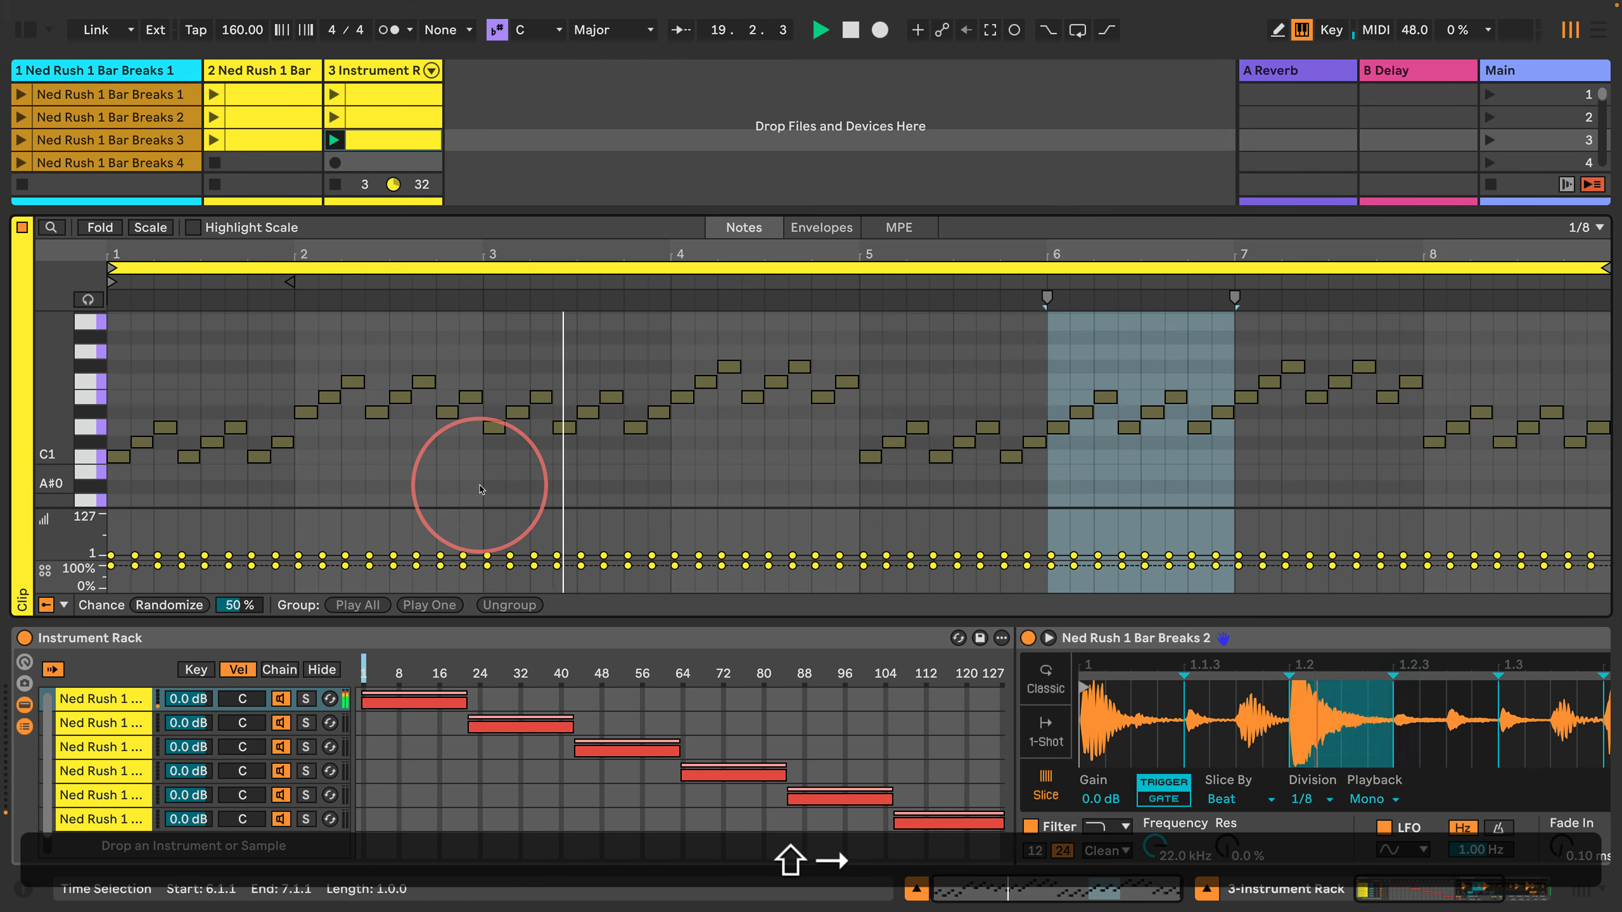
key("shift+Up")
key("shift+Left")
key("shift+Left")
key("shift+Left")
key("shift+Left")
key("shift+Left")
key("shift+Left")
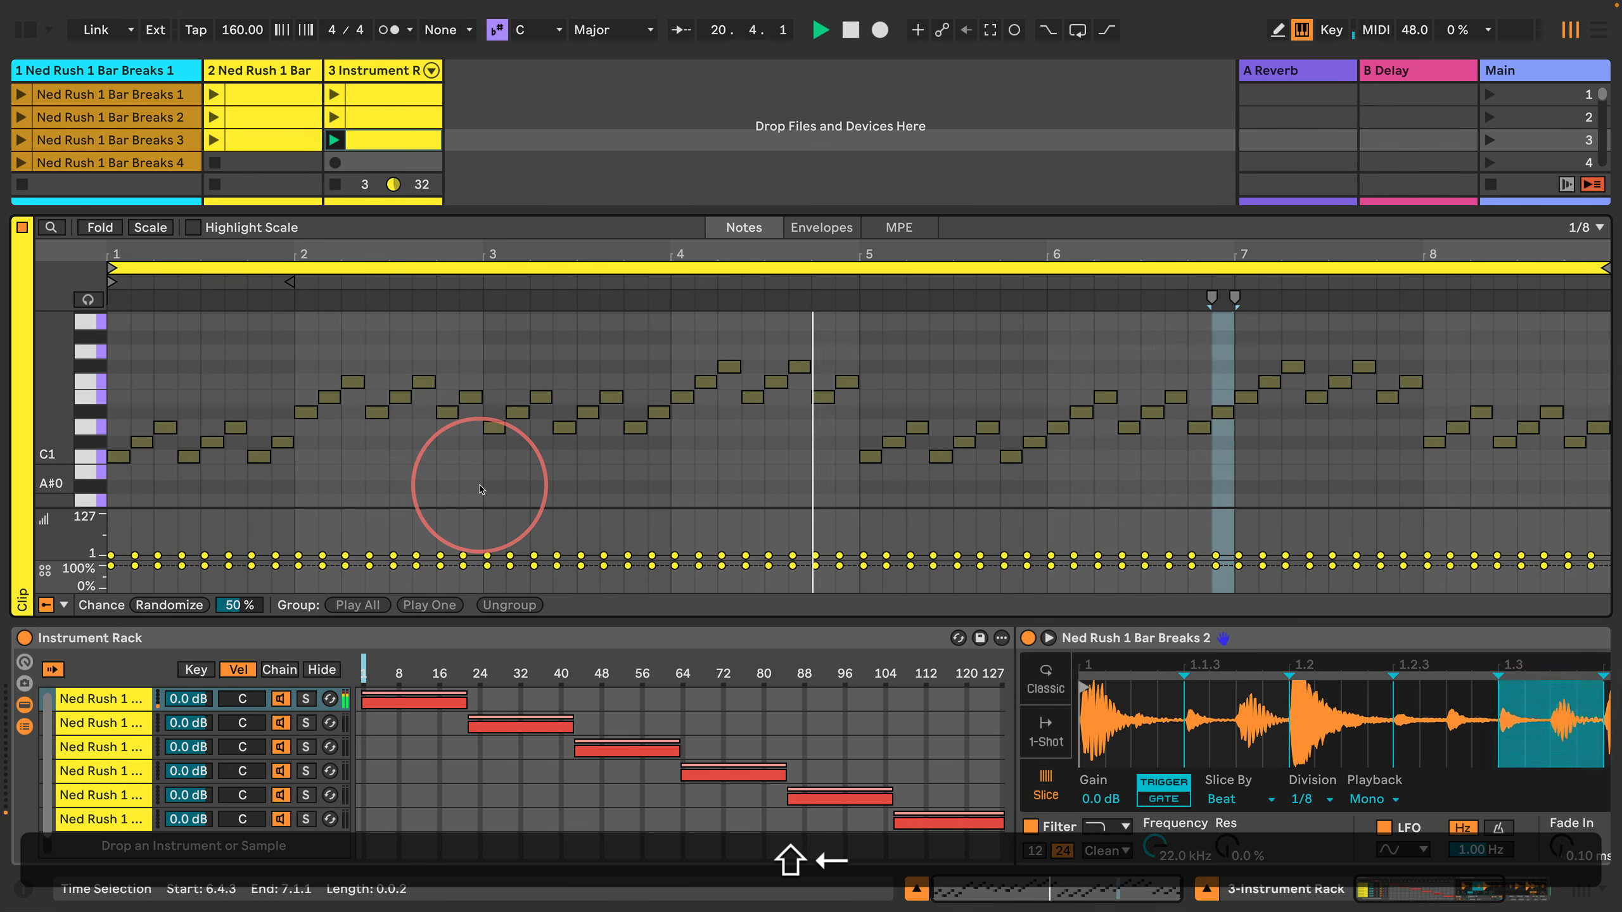
key("shift+Left")
key("shift+Return")
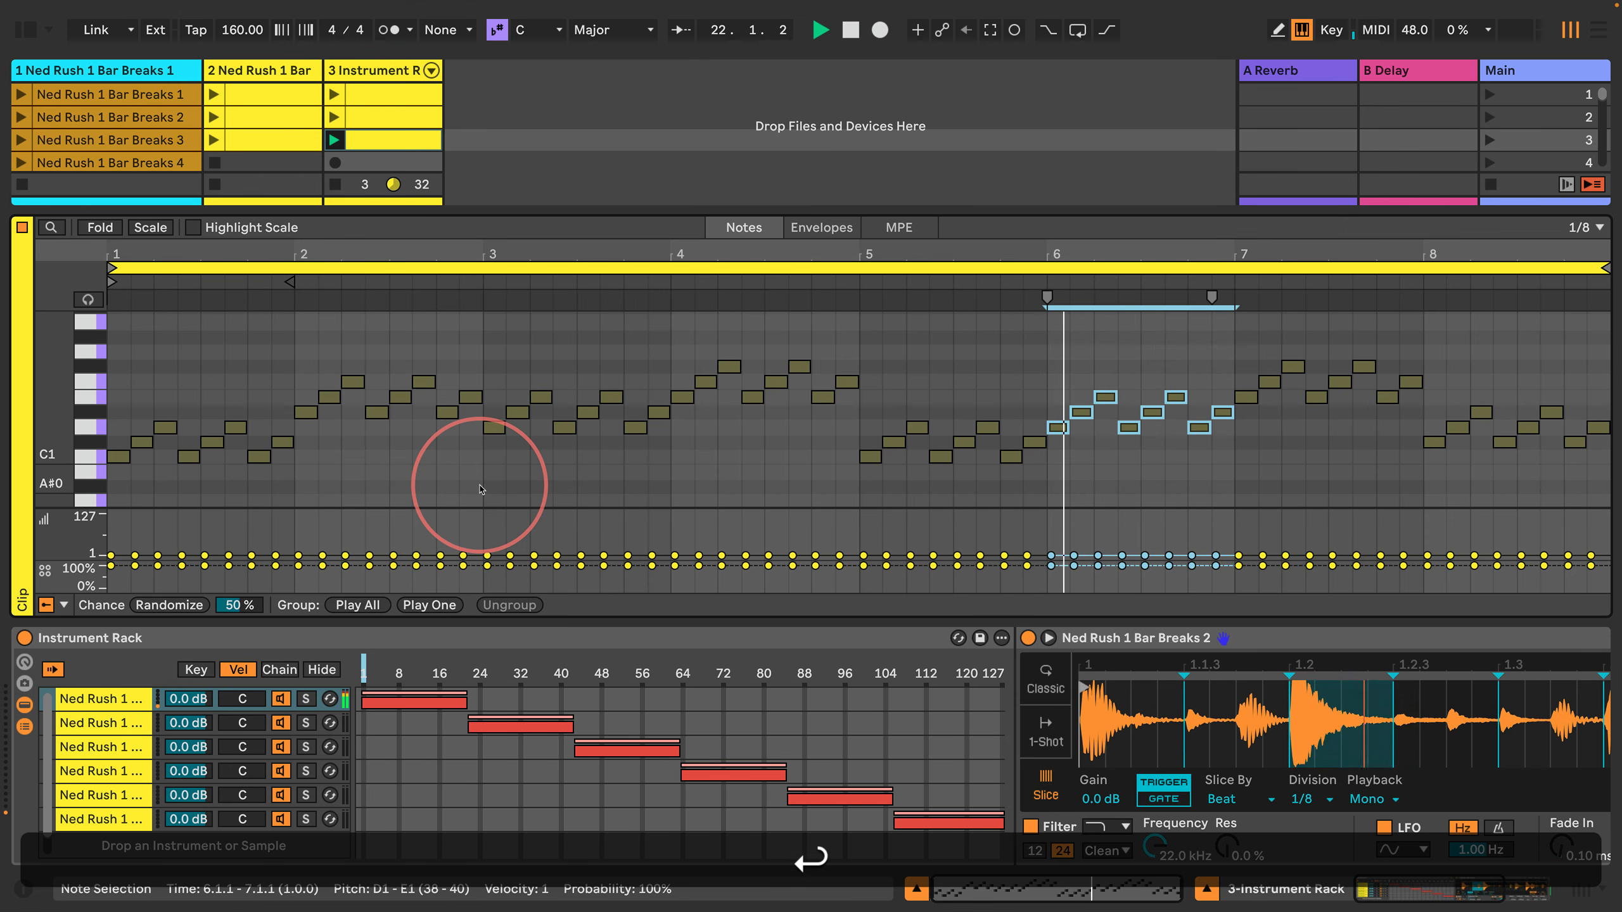
key("Return")
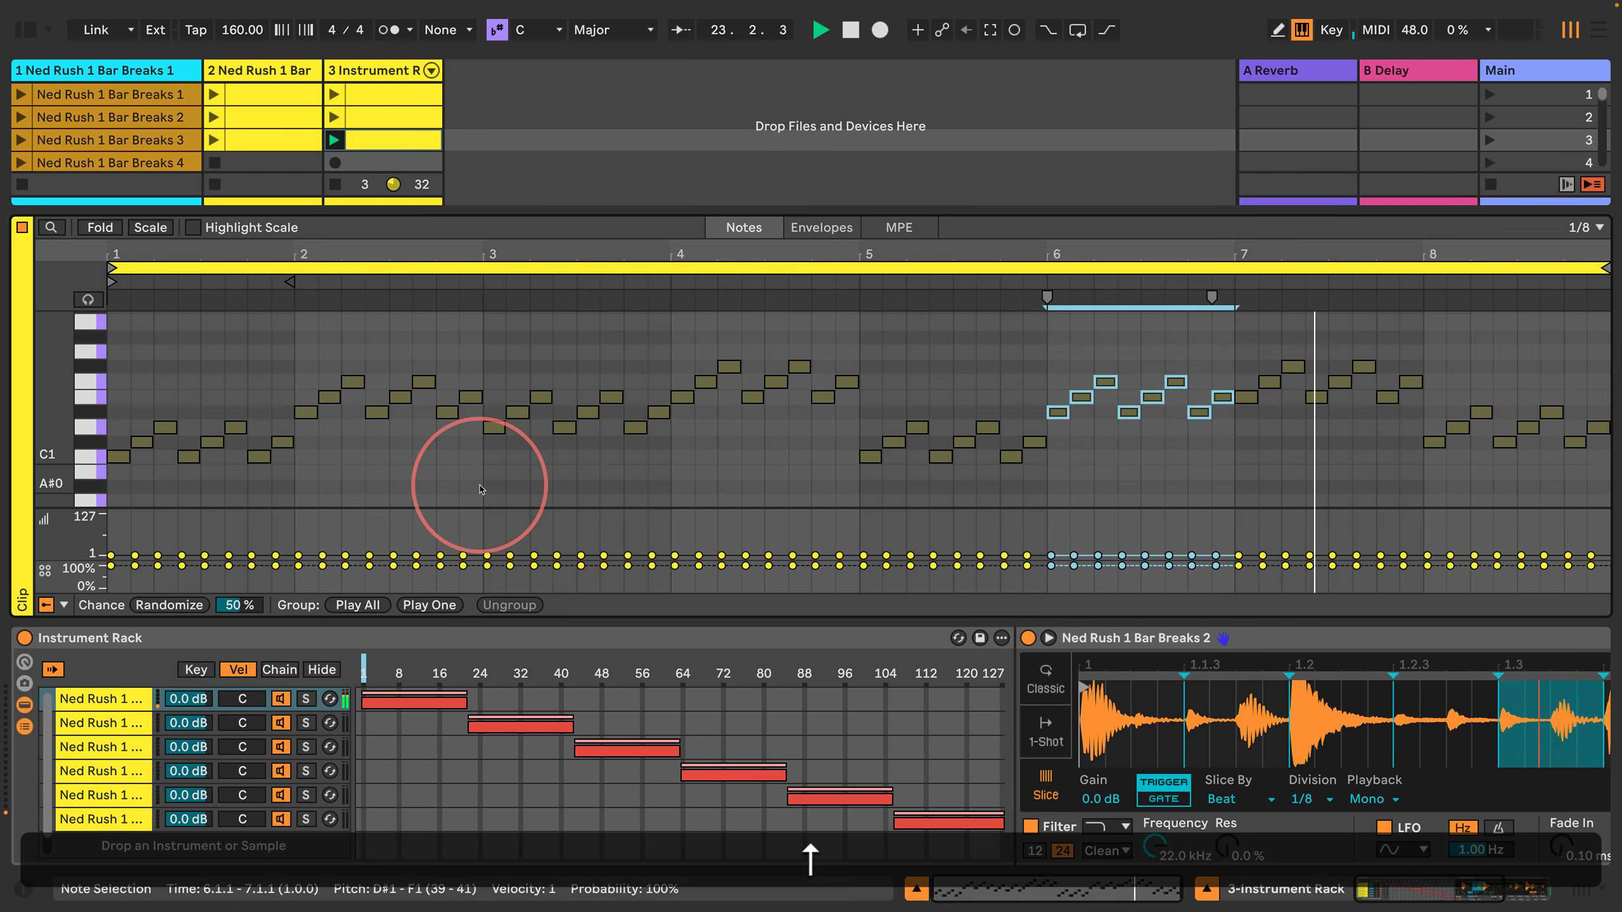
Step: Place the insert mark at the start of bar 7 and stop playback
key("Right")
key("space")
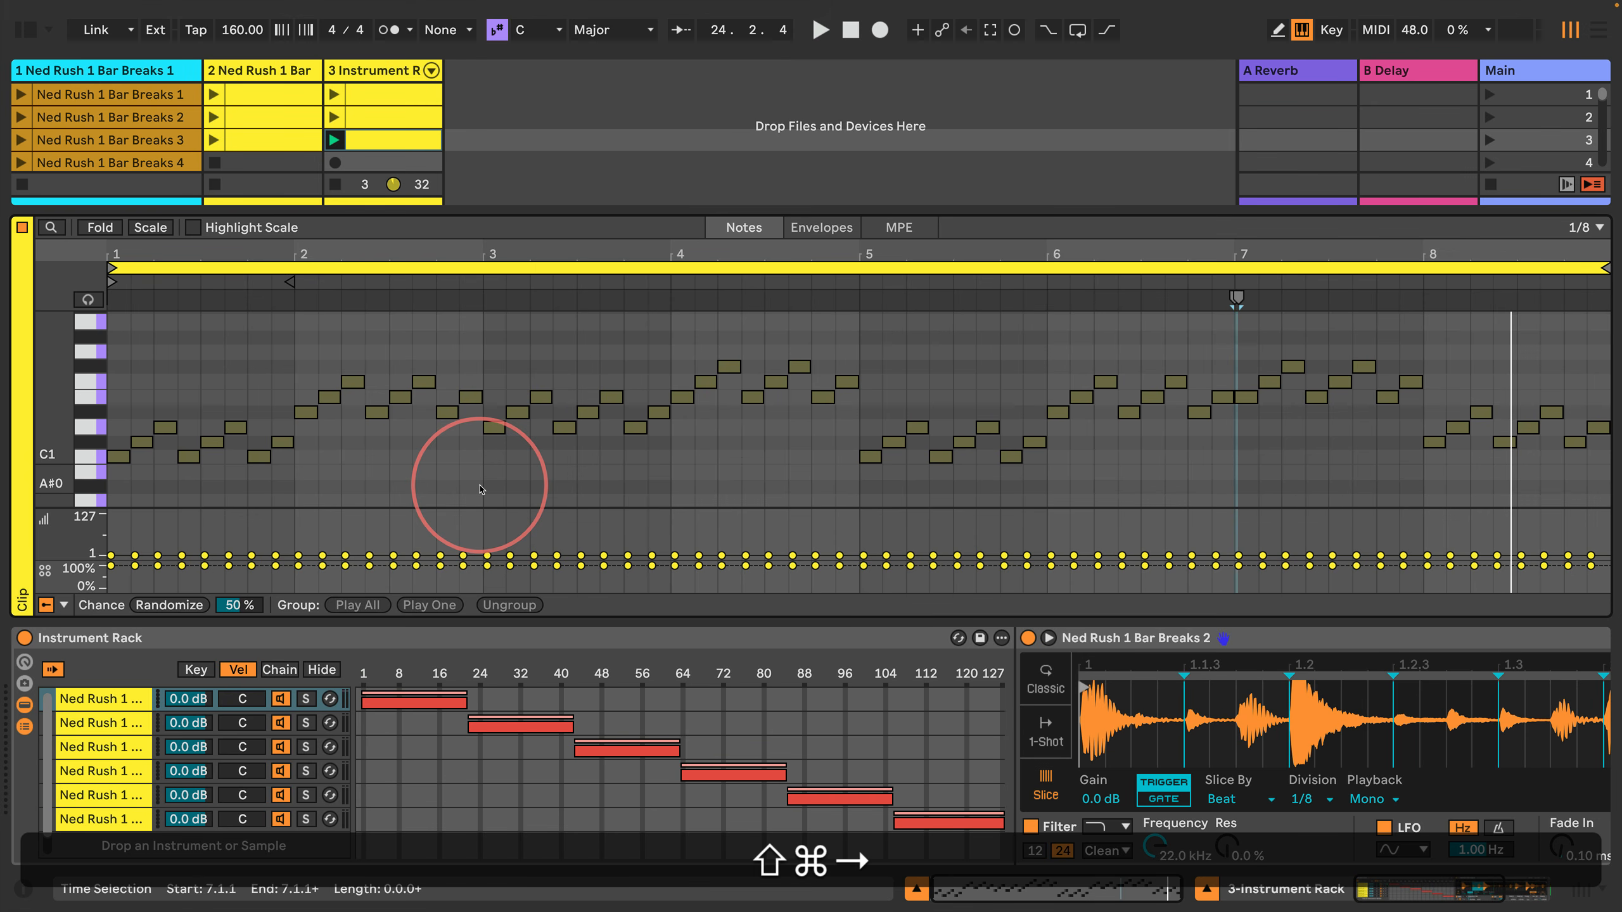
key("shift+super+Right")
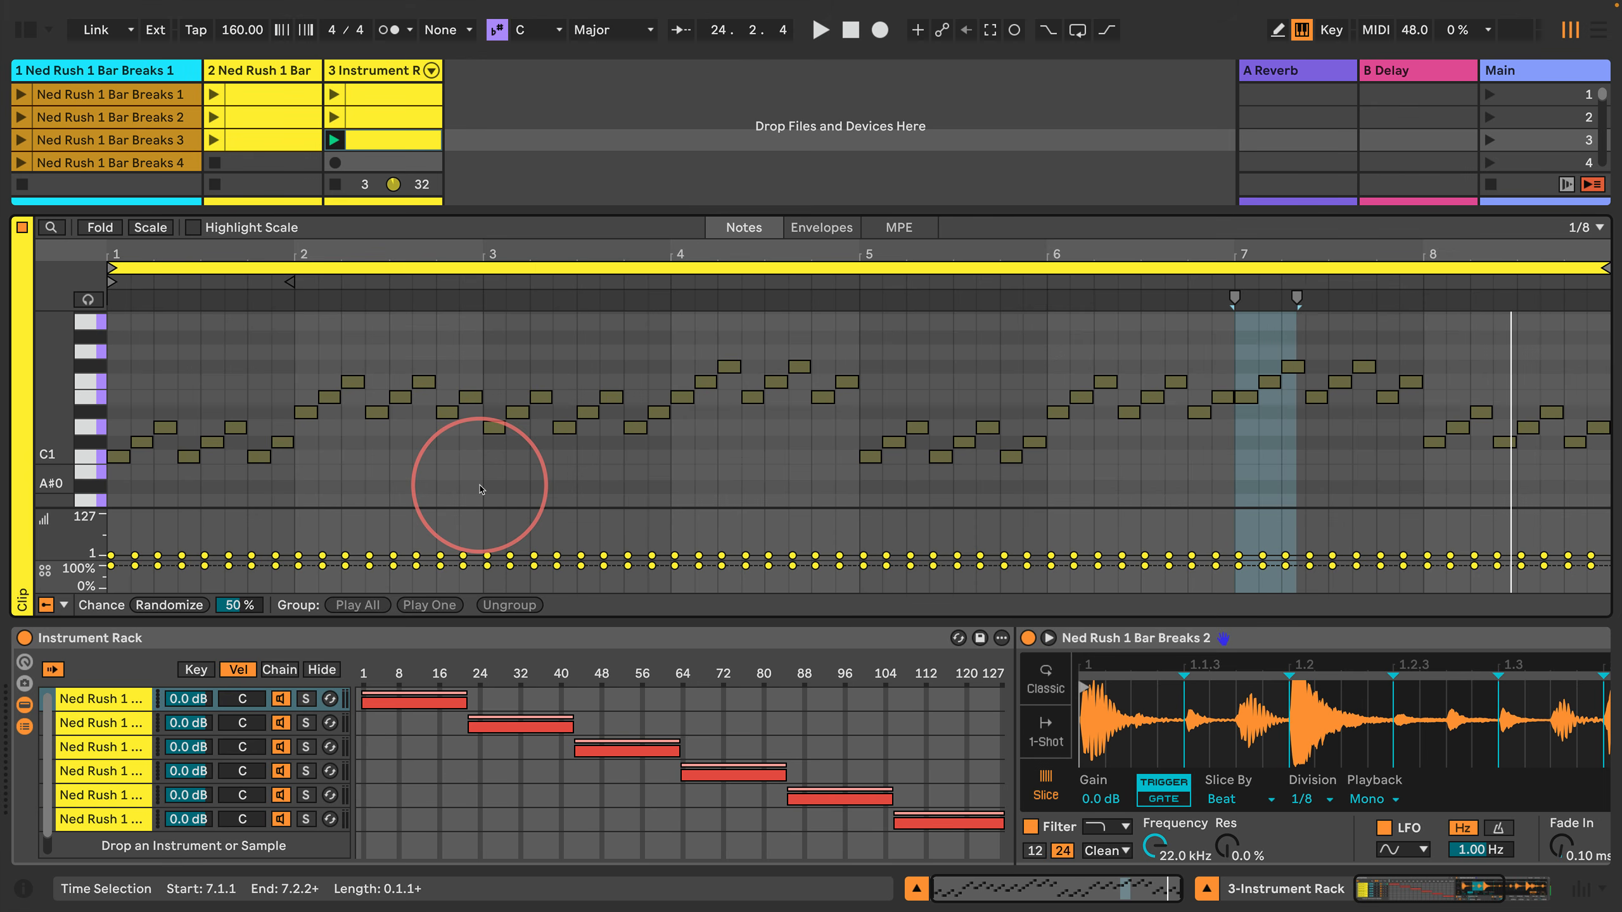
key("Left")
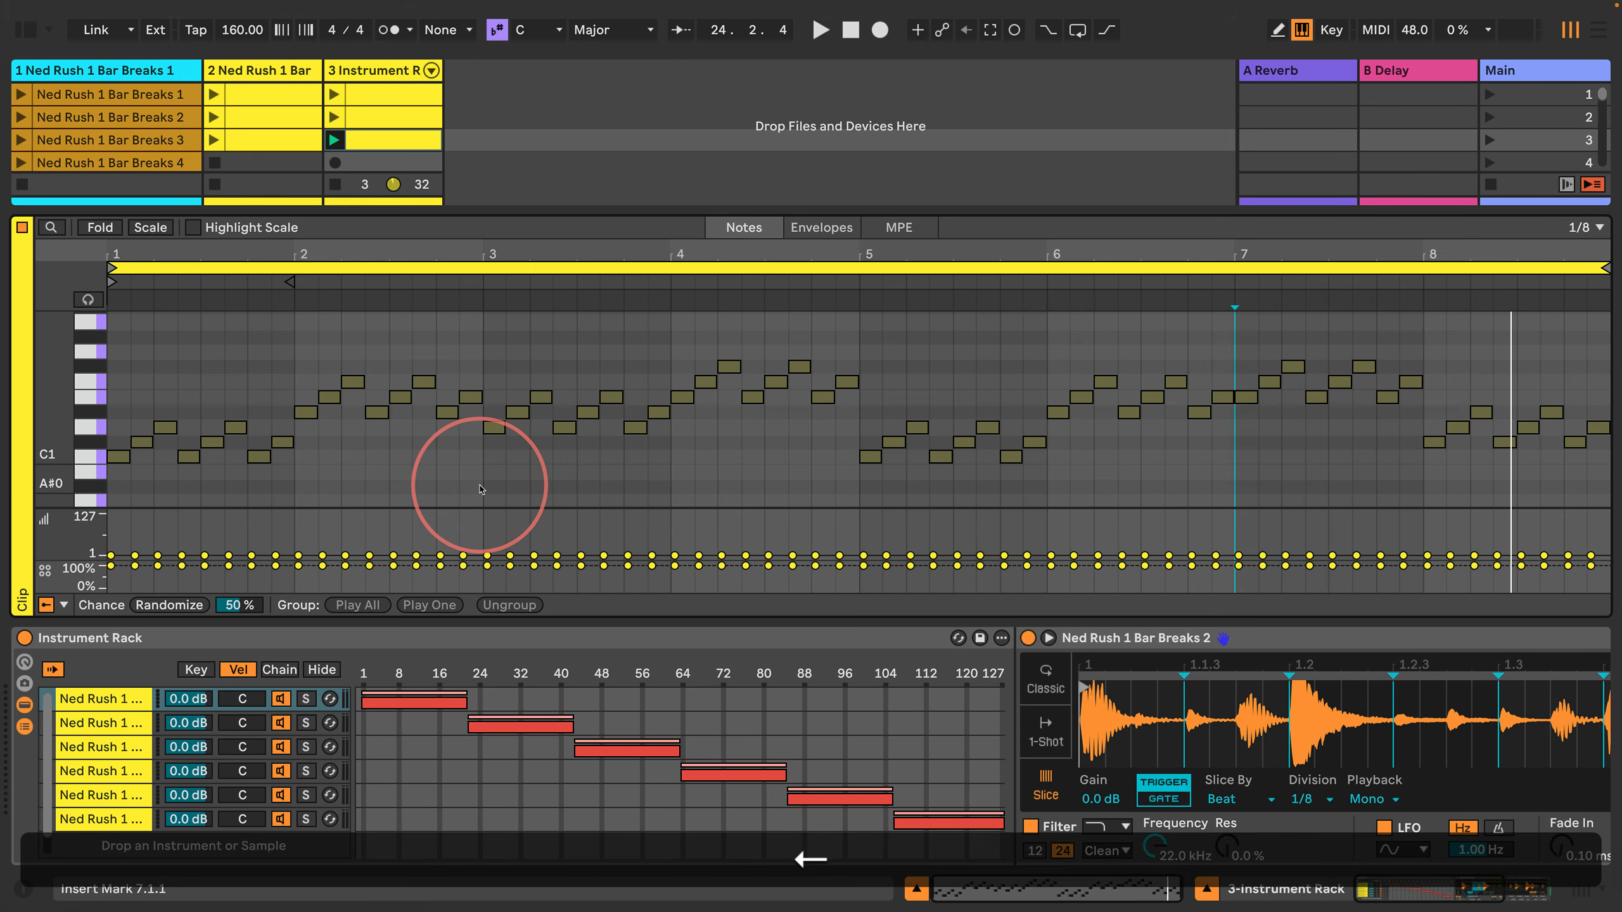
key("alt+shift+Right")
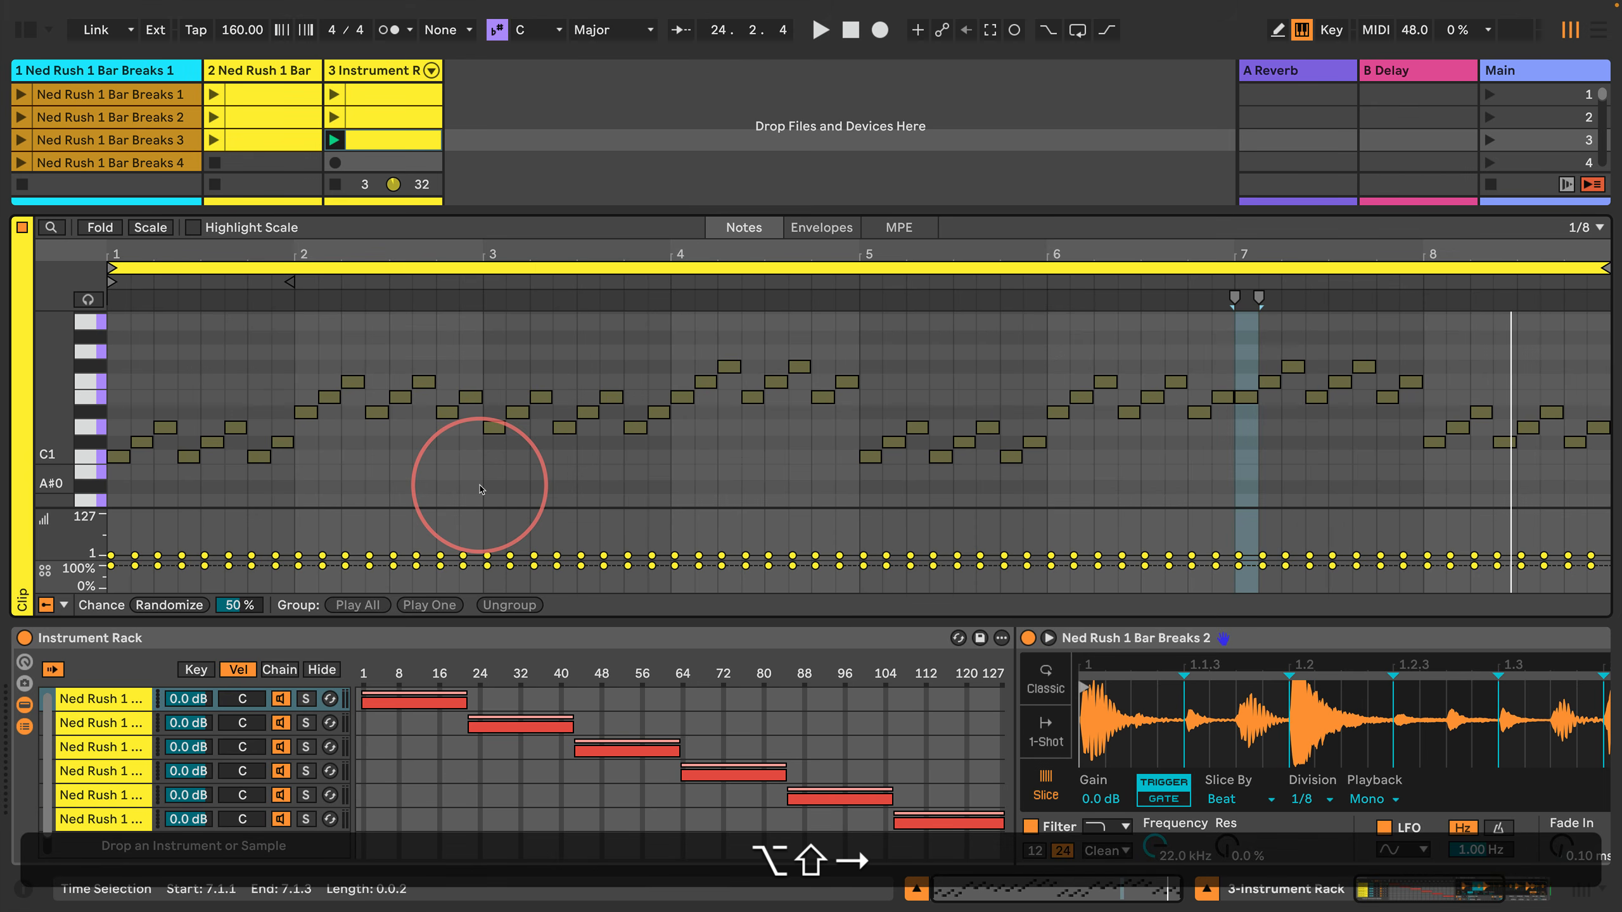
key("alt+shift+Right")
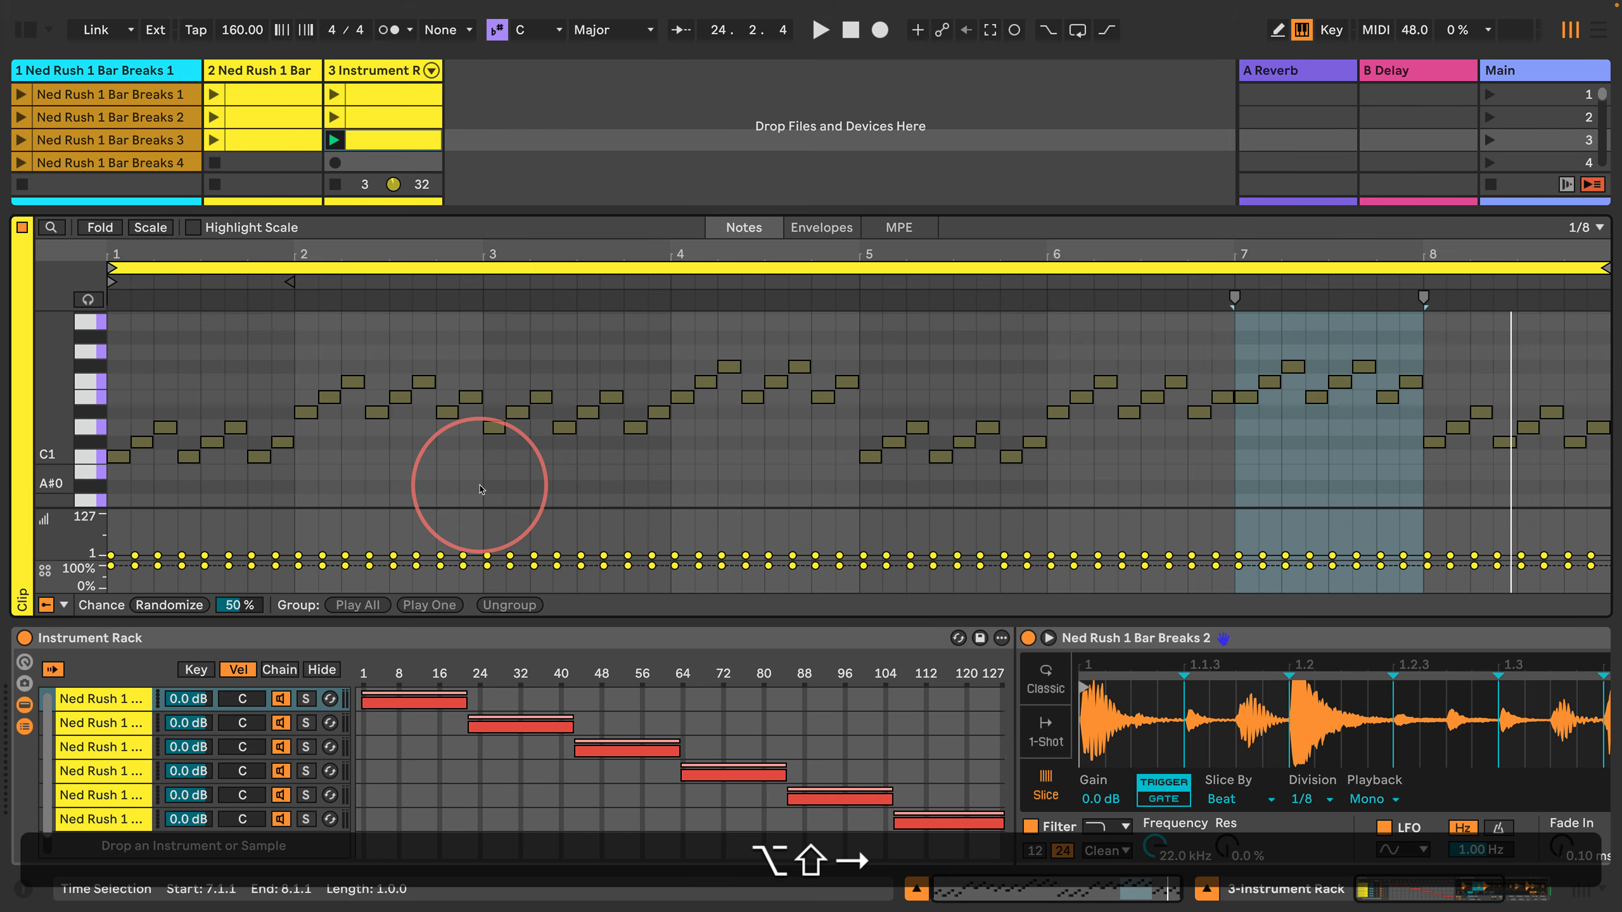
key("alt+shift+Left")
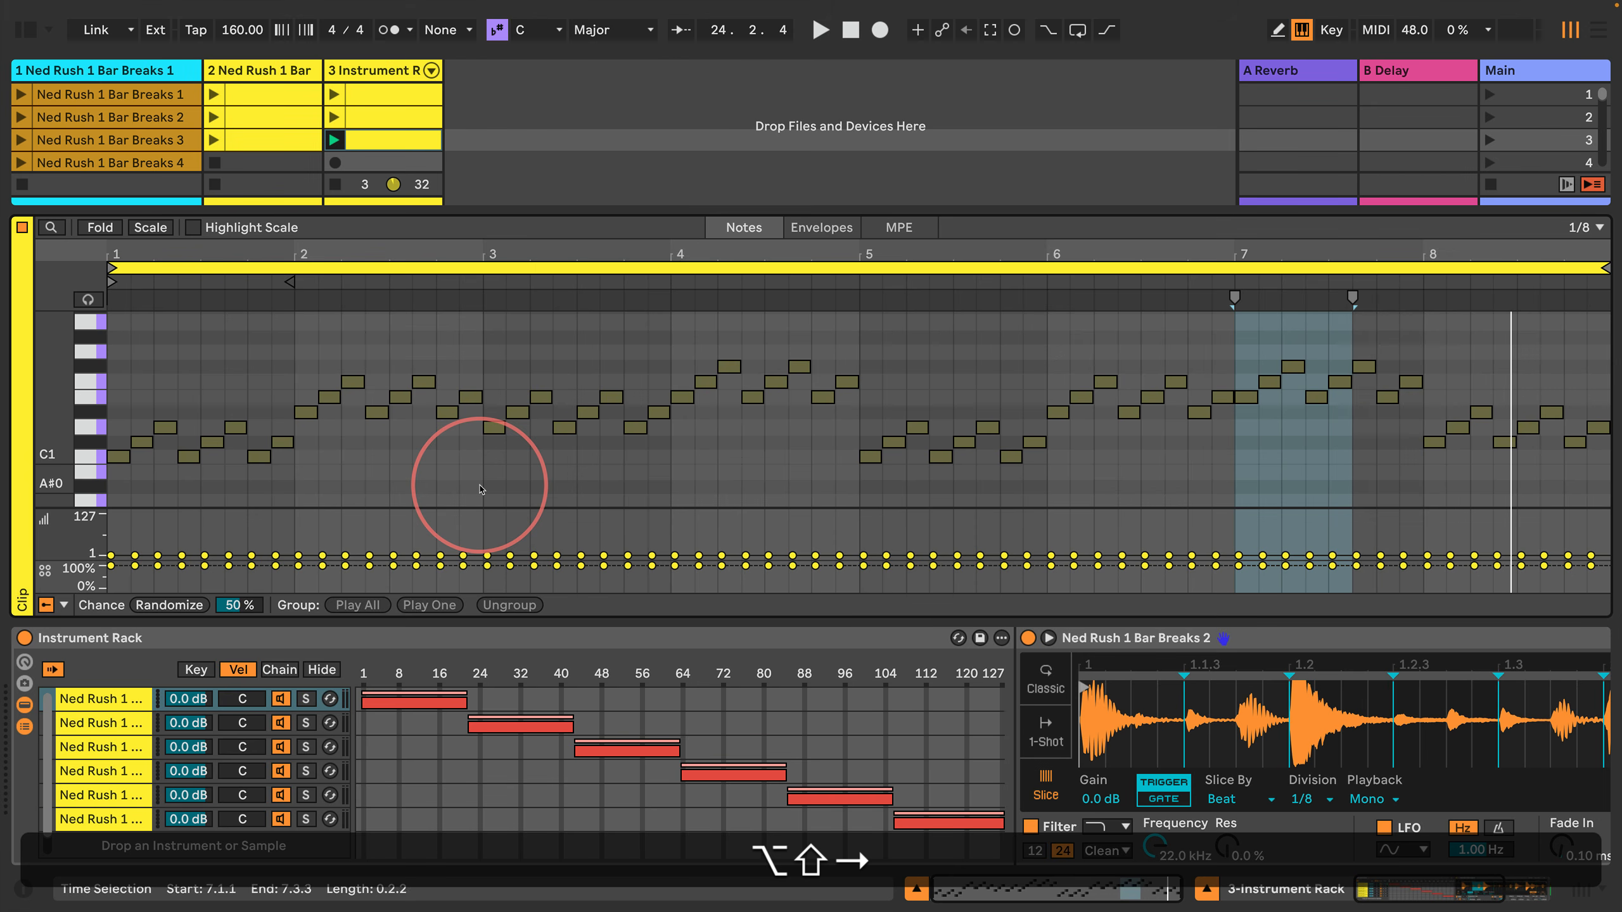
key("alt+shift+Right")
key("alt+shift+Right")
key("alt+shift+Right")
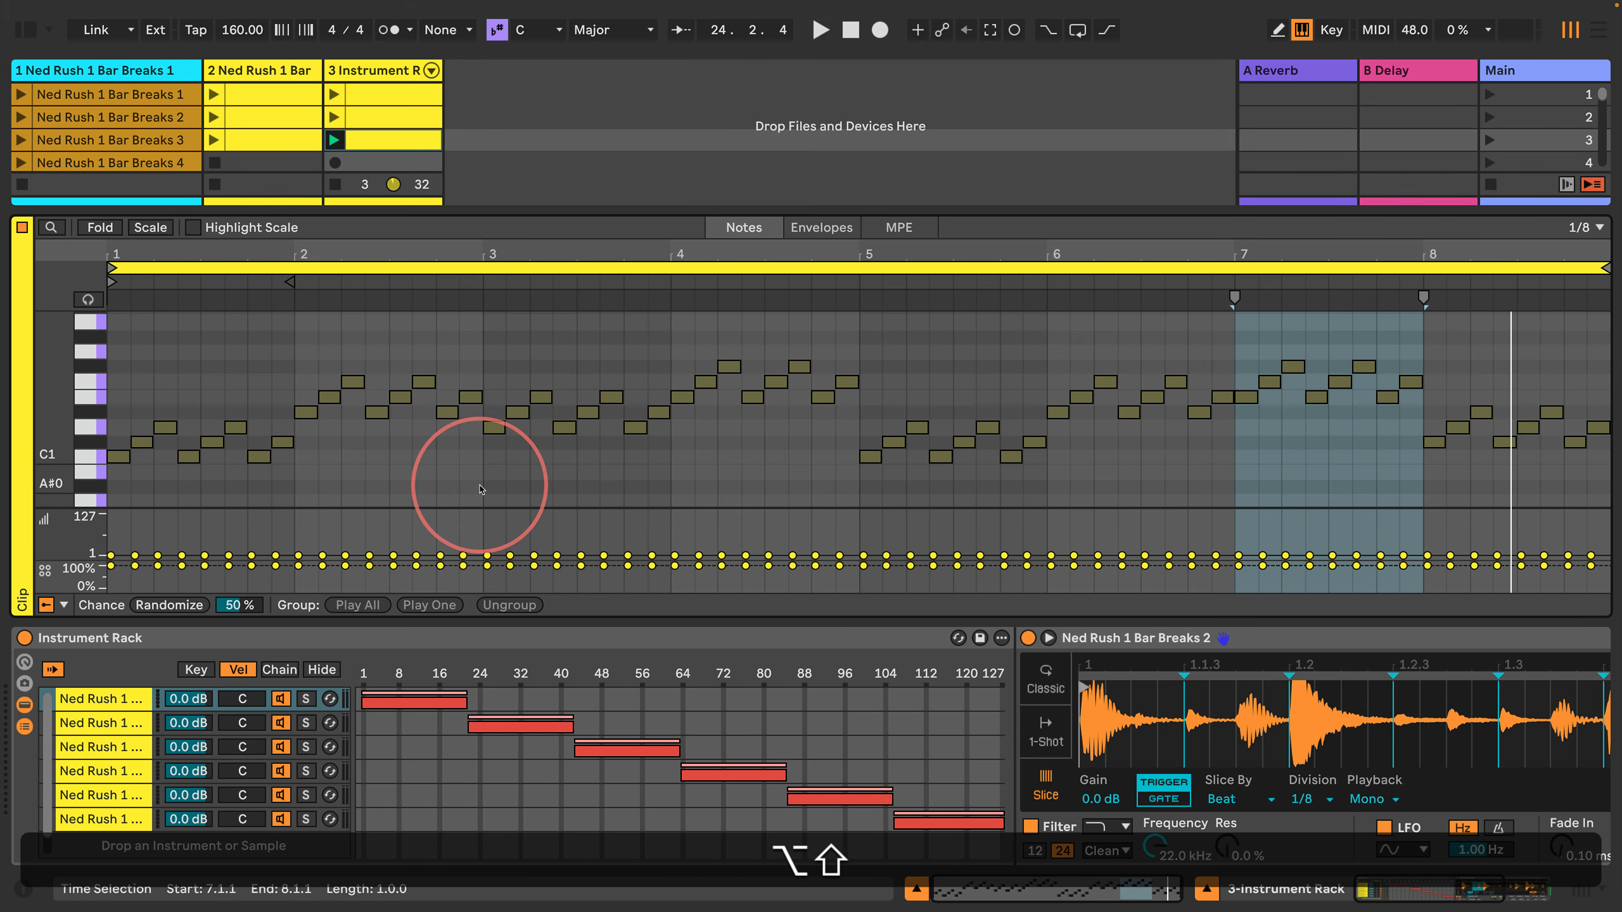
key("ctrl+shift+Right")
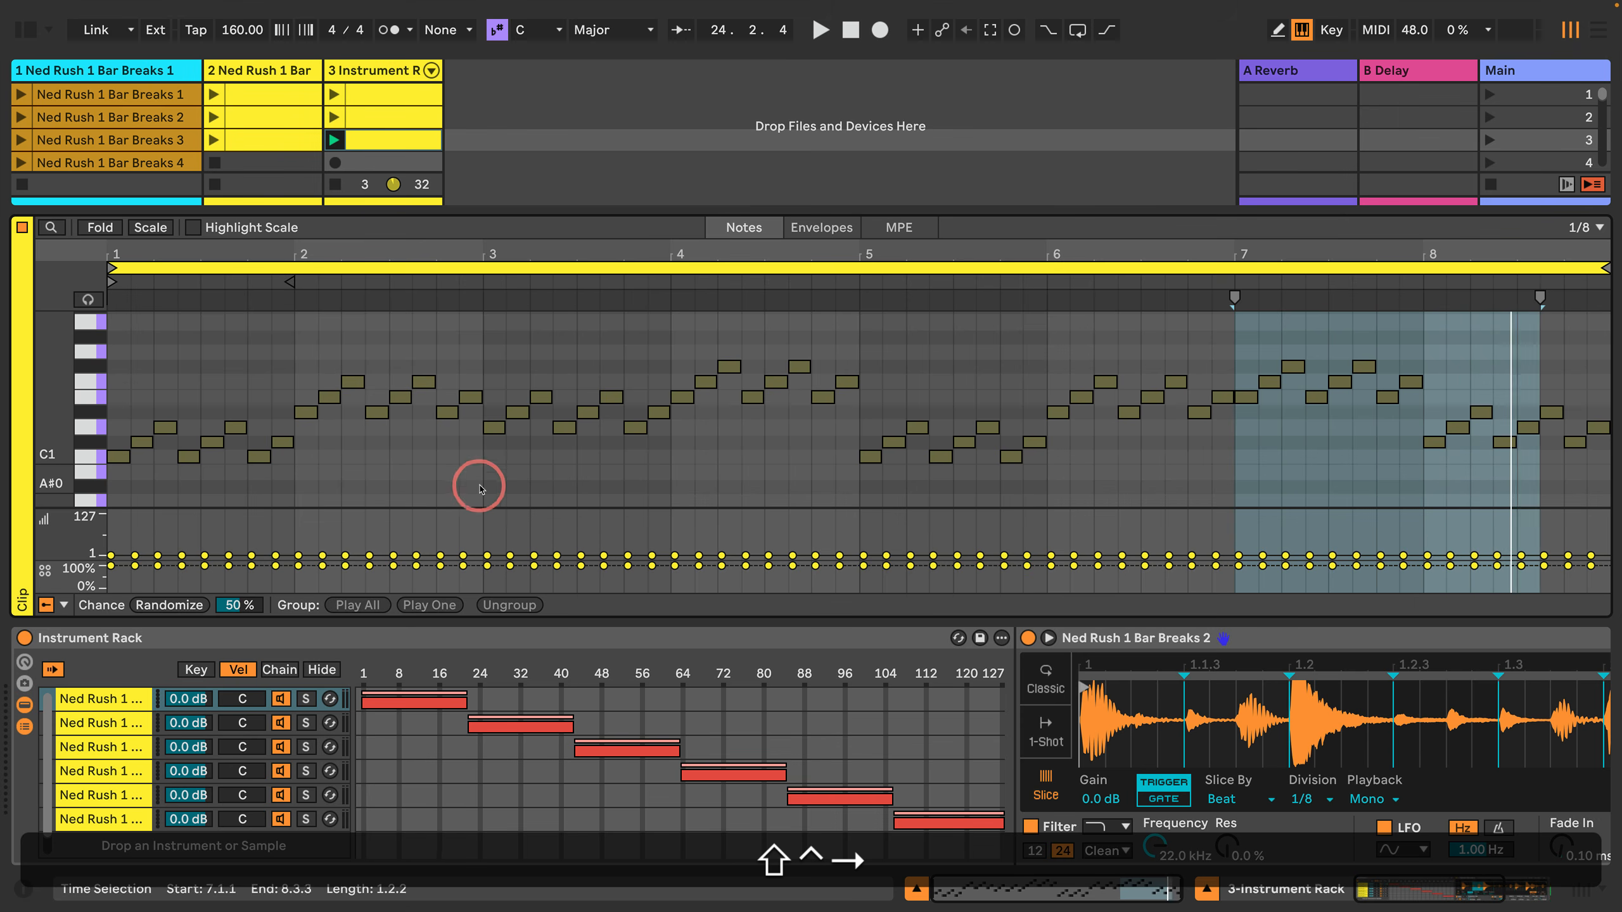
key("ctrl+shift+Left")
key("ctrl+shift+Left")
key("ctrl+shift+Left")
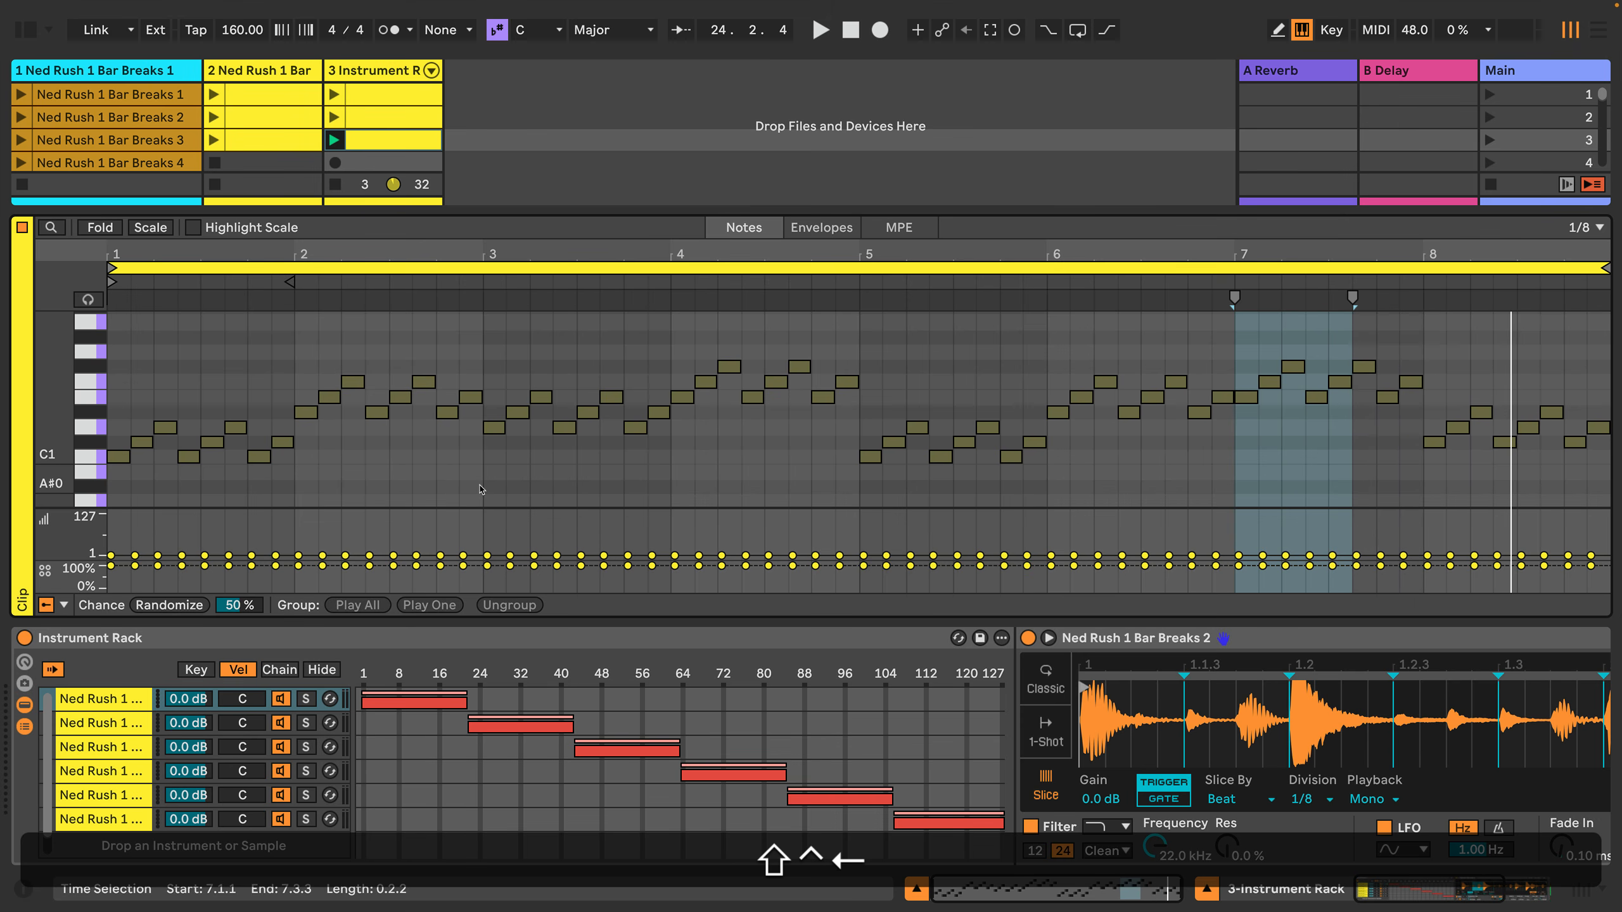
key("ctrl+shift+Left")
key("ctrl+shift+Left")
key("ctrl+shift+Left")
key("ctrl+shift+Left")
key("ctrl+shift+Right")
key("ctrl+shift+Right")
key("ctrl+shift+Right")
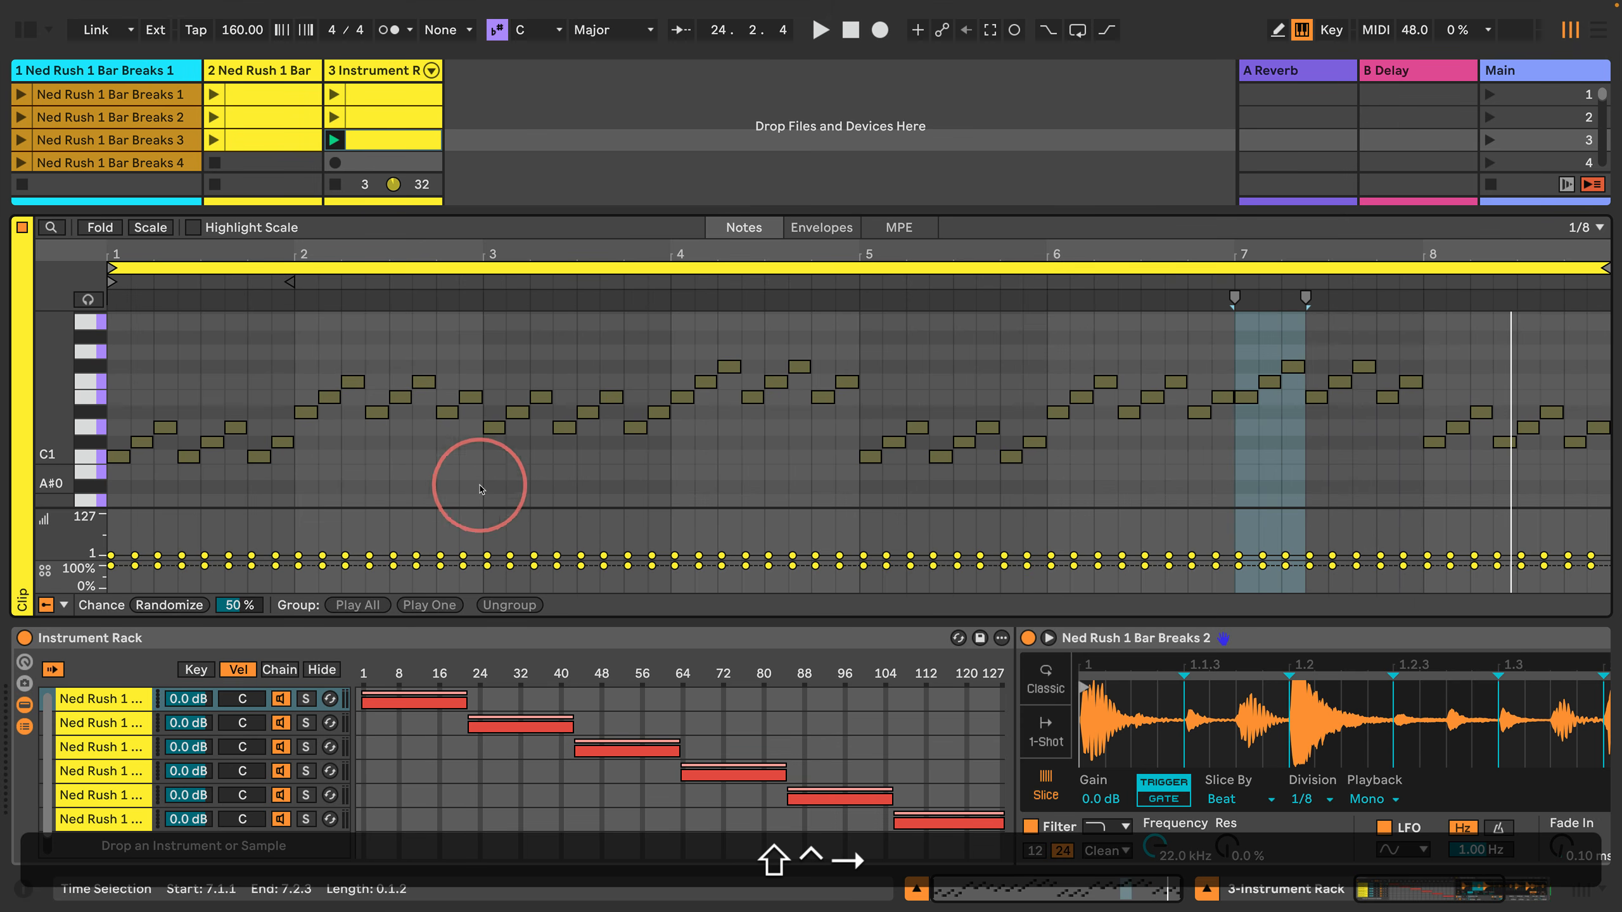
key("ctrl+shift+Right")
key("ctrl+shift+Right")
key("ctrl+shift+Right")
key("ctrl+shift+Left")
key("ctrl+shift+Left")
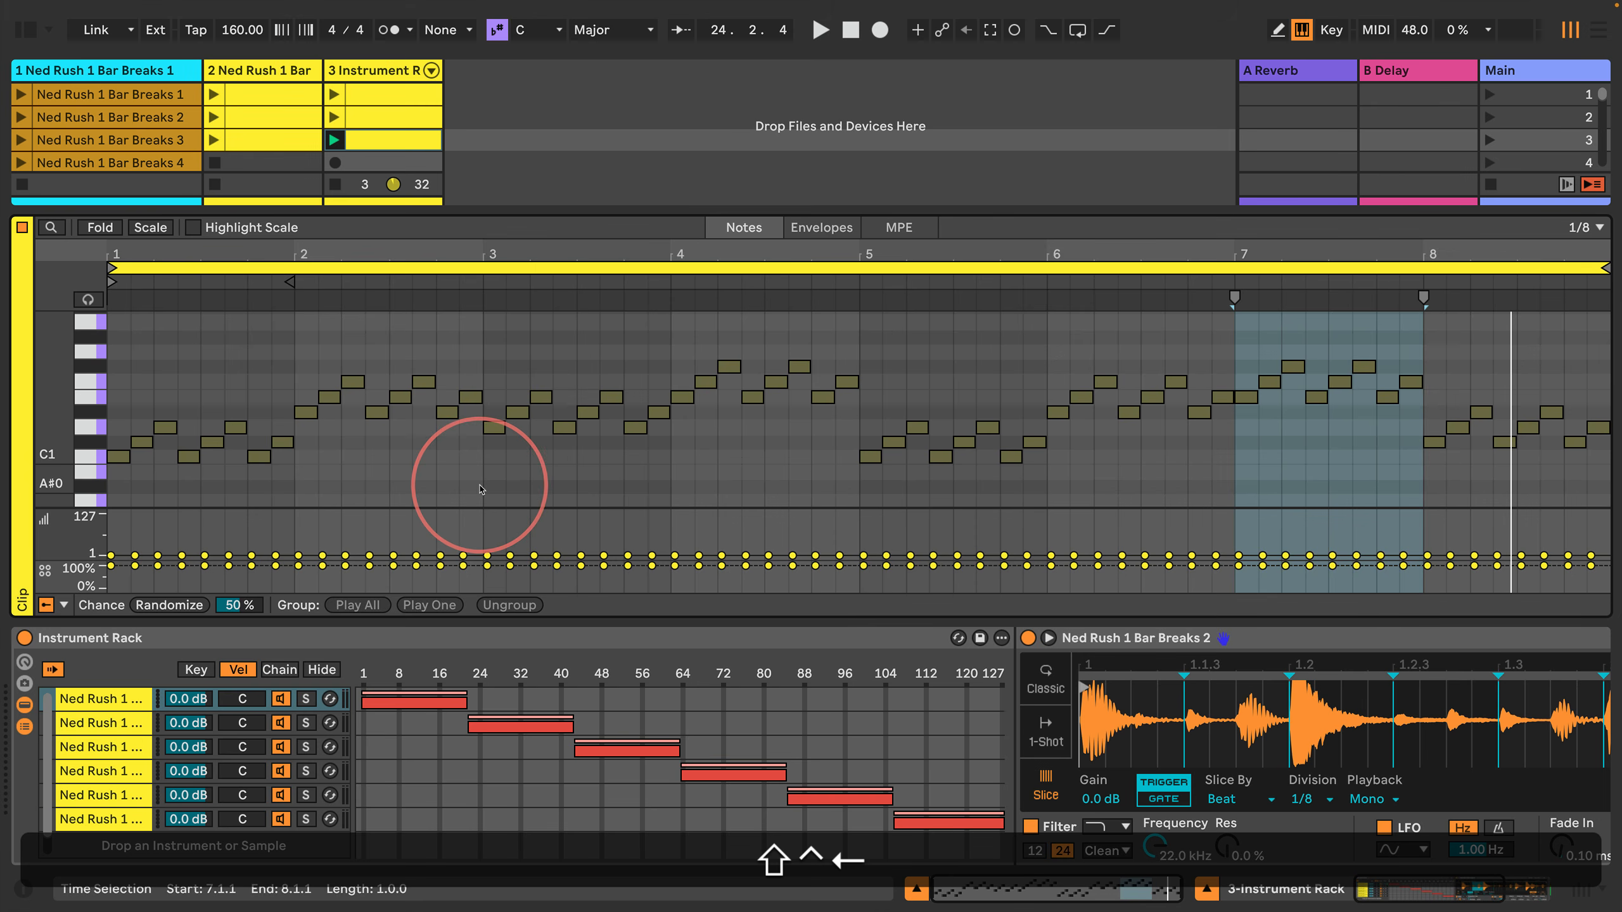
key("ctrl+shift+Right")
key("Left")
key("Left")
Step: Transpose all notes in bar 7 down two semitones so the pattern starts on D1, and play the clip
key("shift+Right")
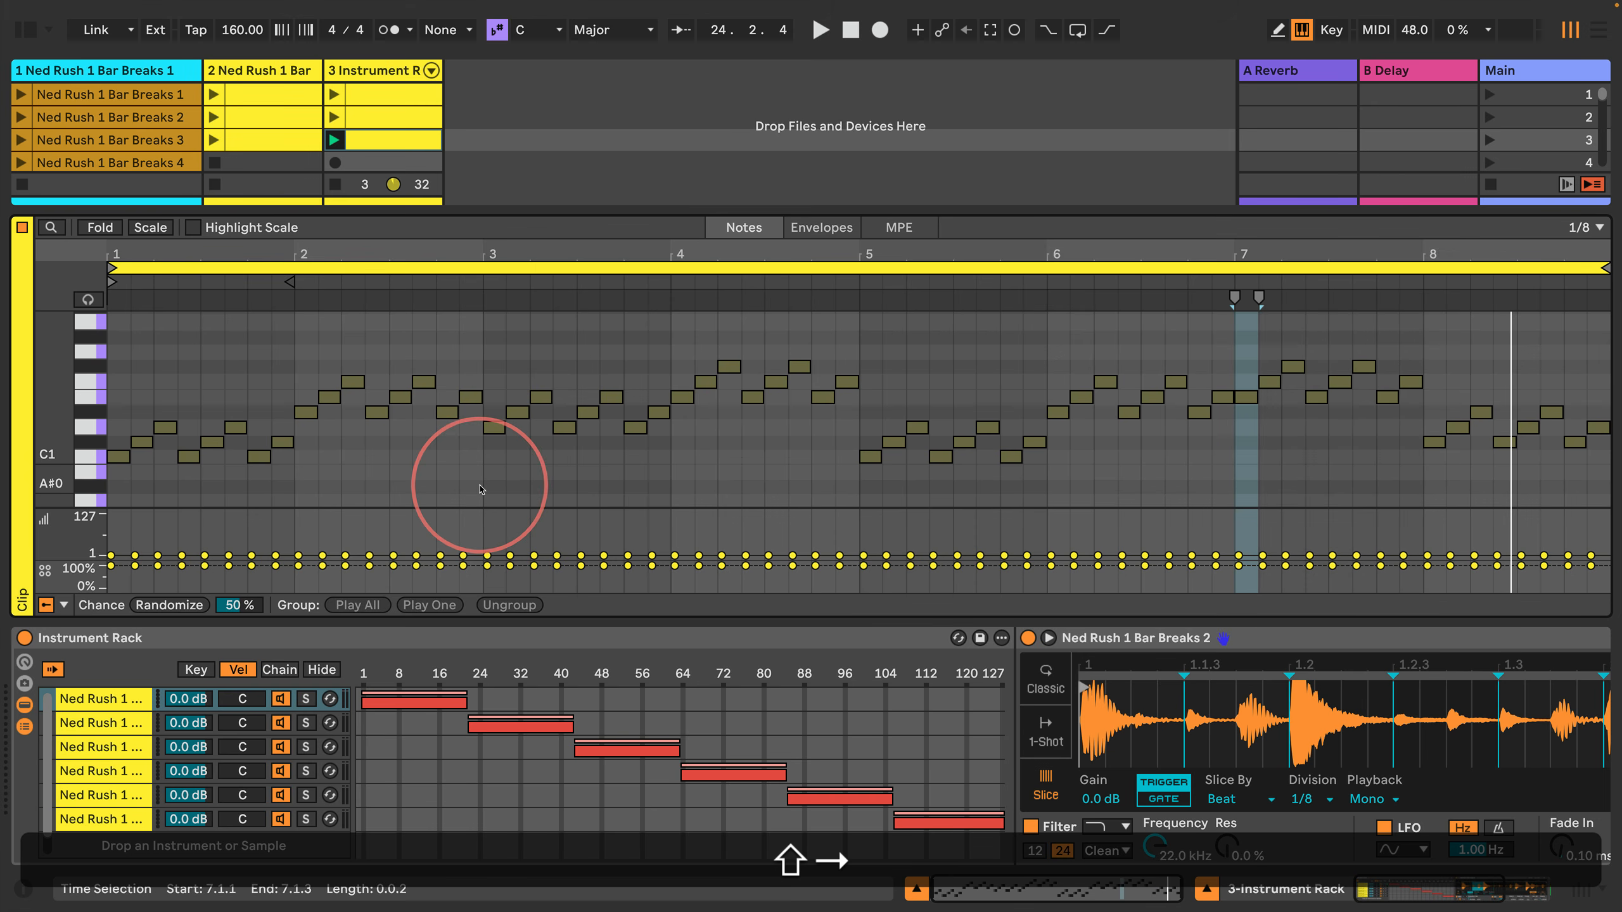
key("shift+Right")
key("shift+Right")
key("shift+Right")
key("shift+Right")
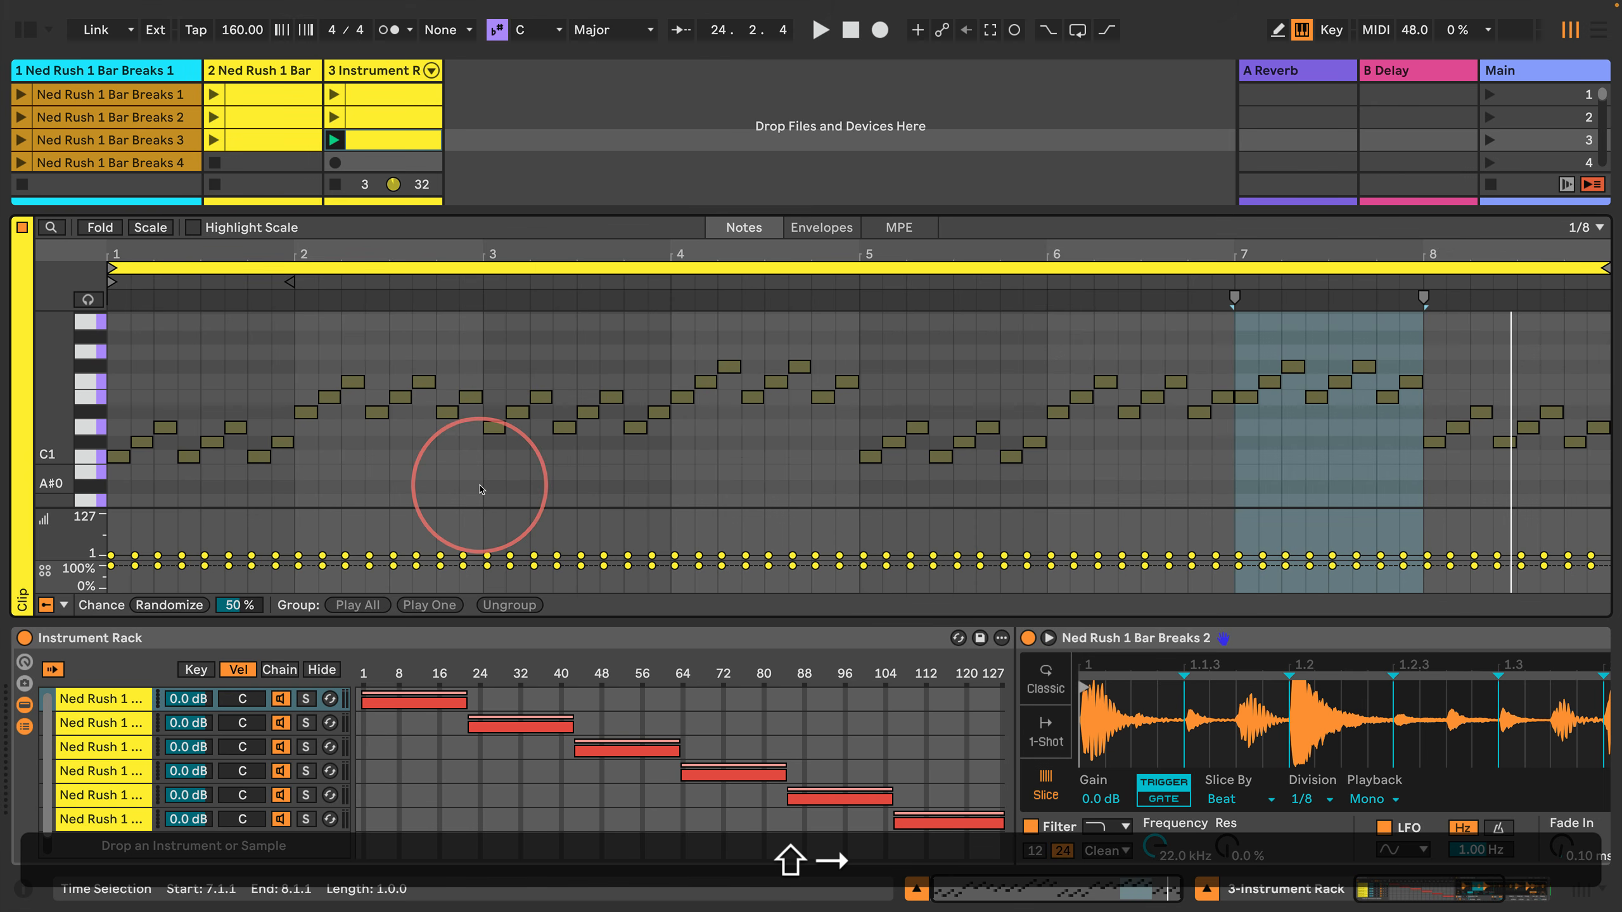
key("Return")
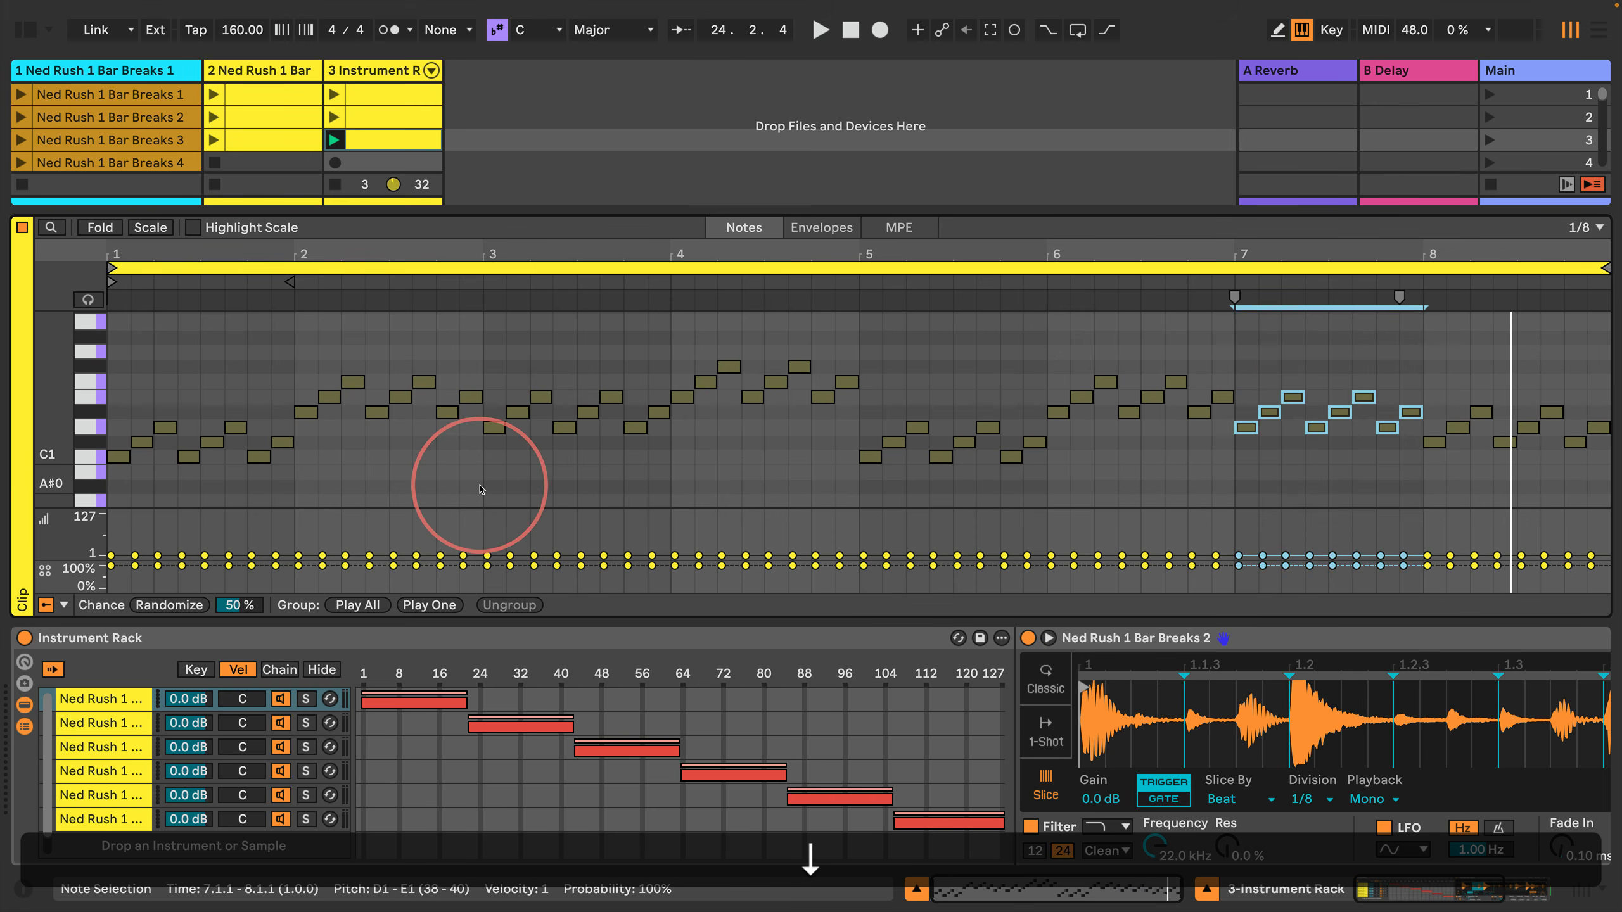
key("space")
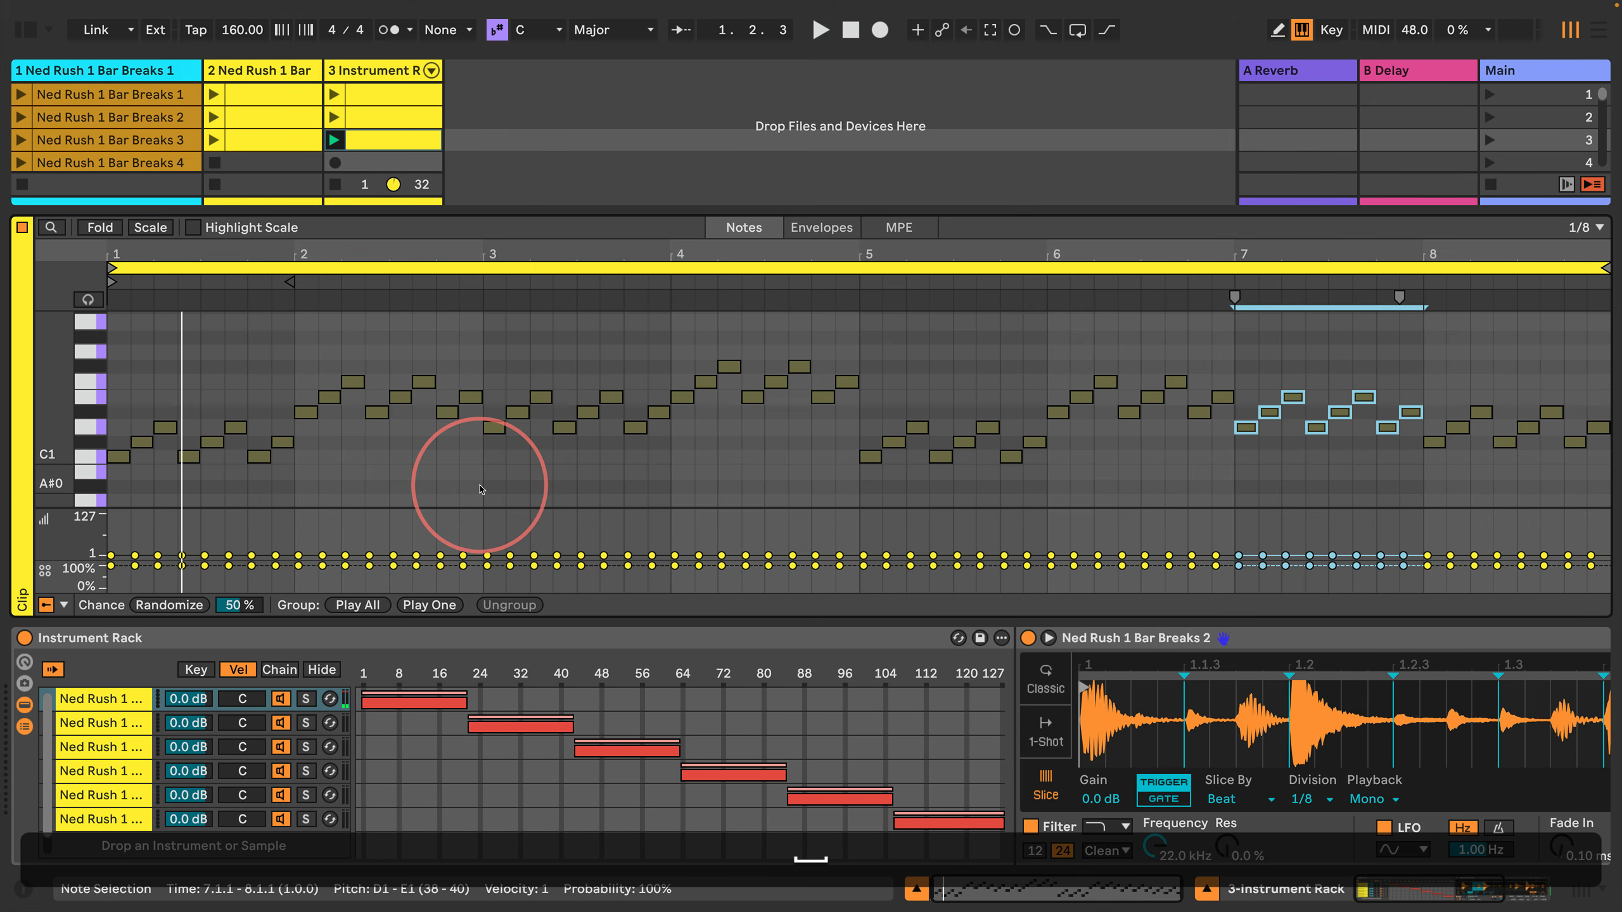
key("space")
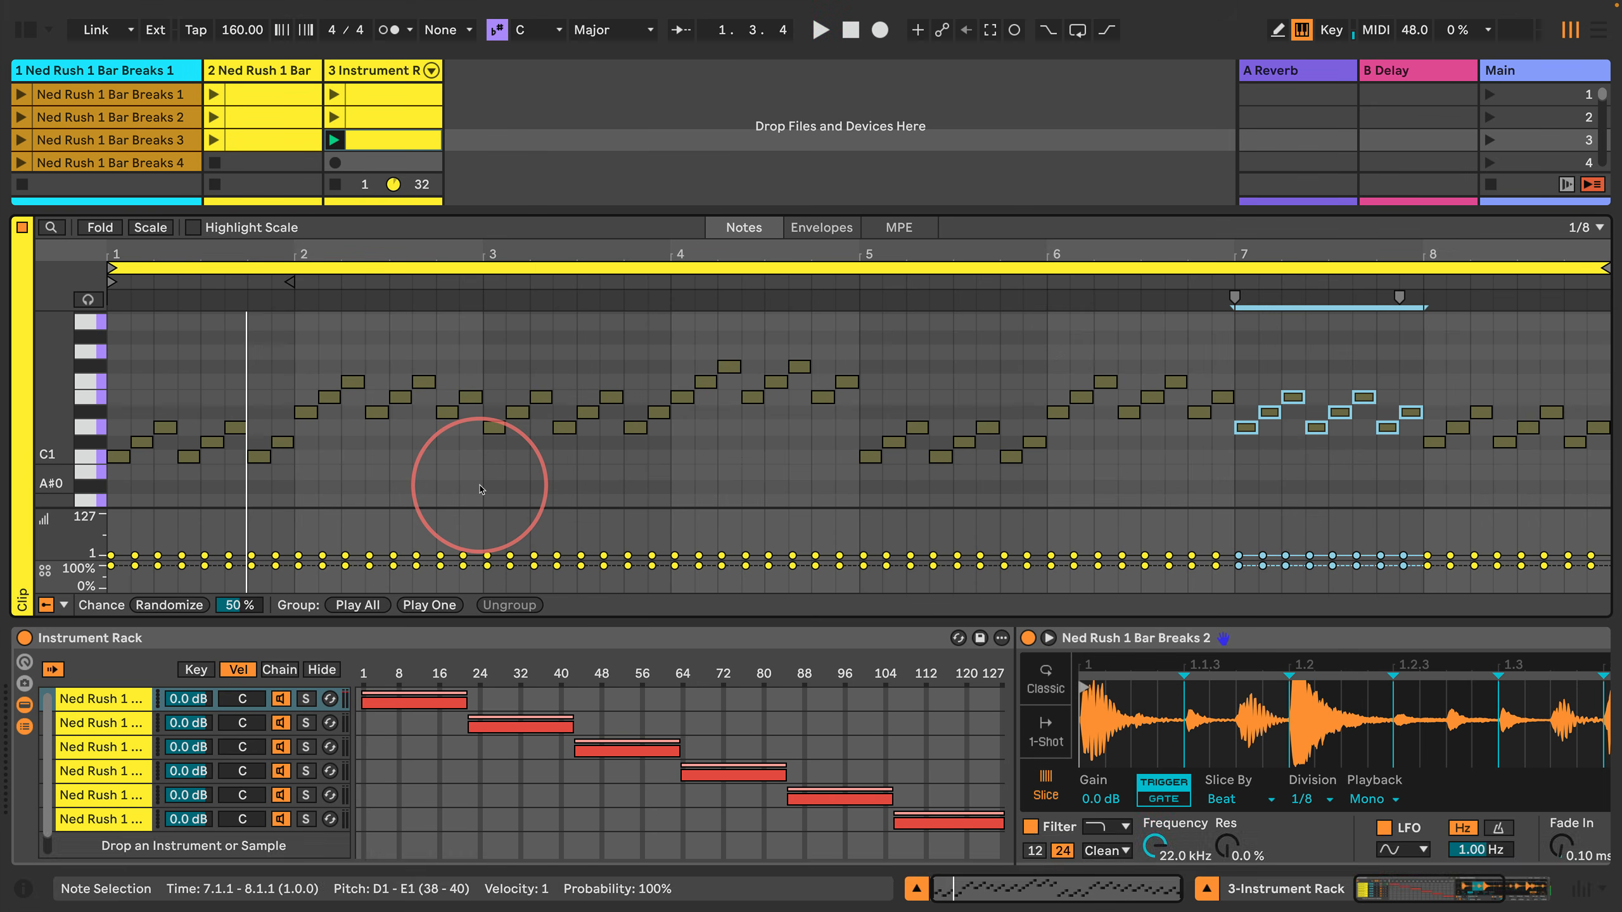
key("space")
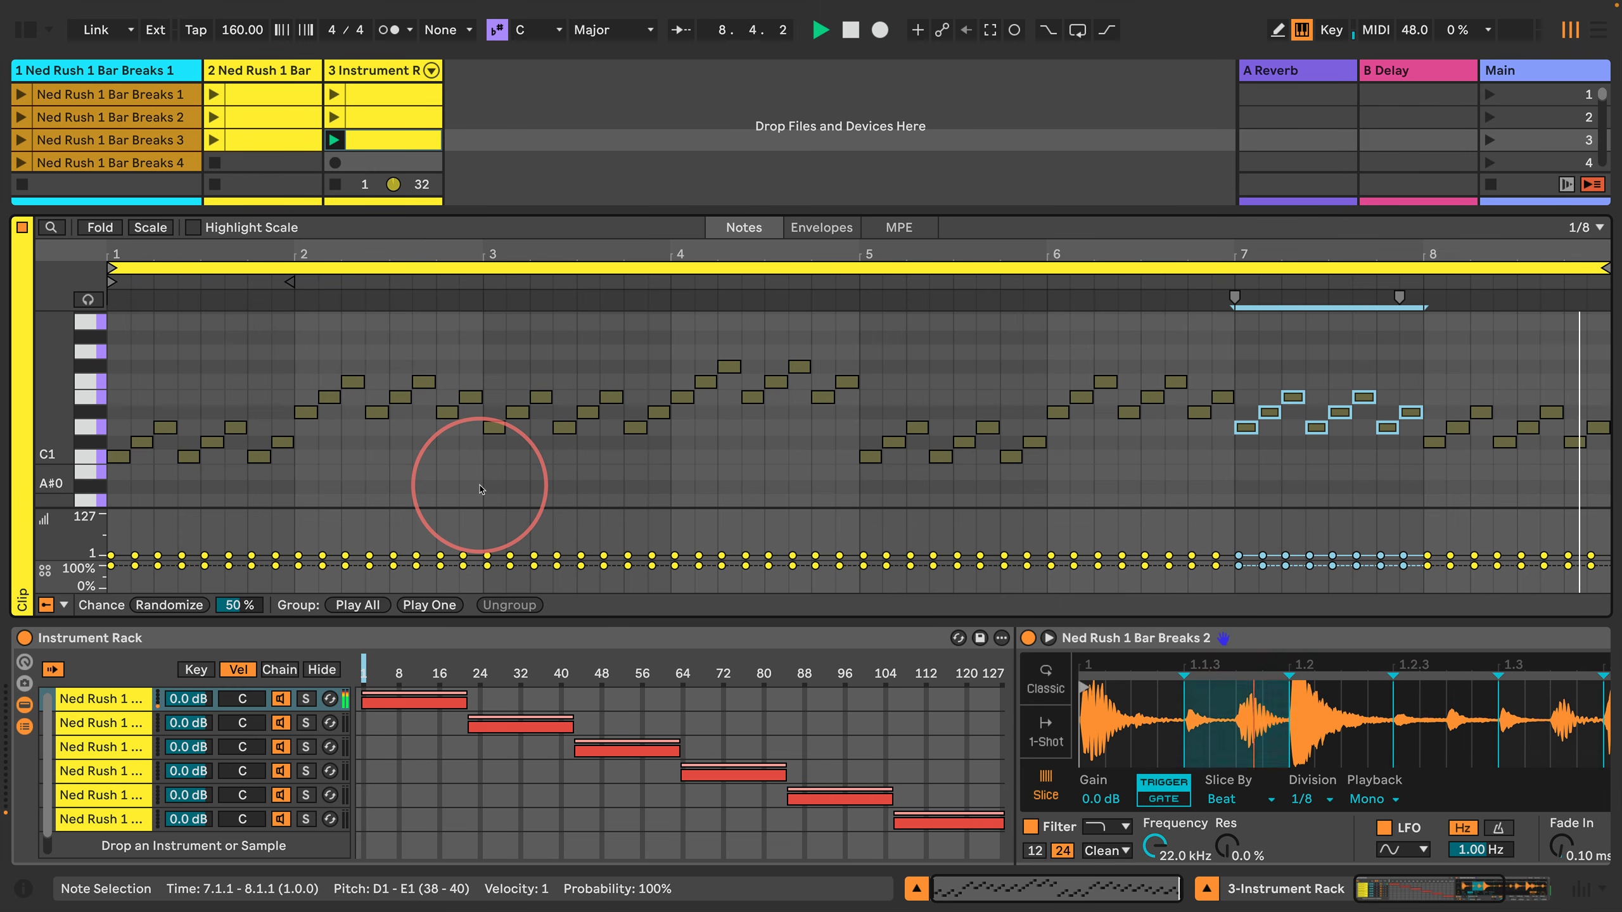
Step: Transpose all notes in bar 8 up four semitones so the pattern starts on F1
key("Return")
key("Right")
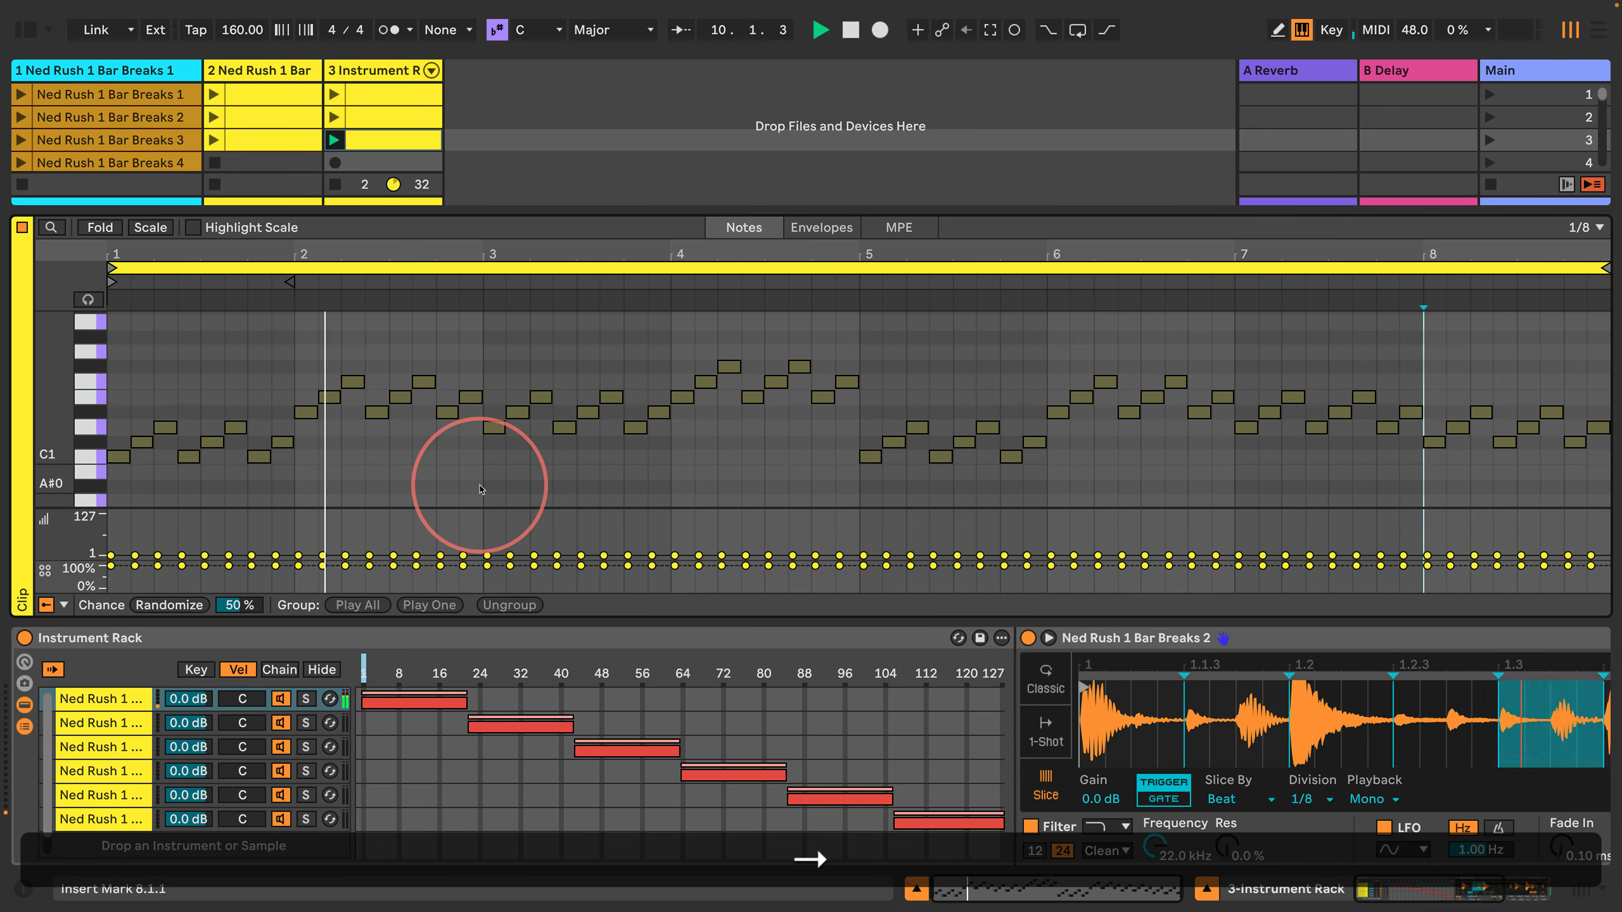
key("shift+Right")
key("shift+Right")
key("shift+Right")
key("shift+Right")
key("shift+Right")
key("shift+Right")
key("shift+Right")
key("shift+Right")
key("shift+Up")
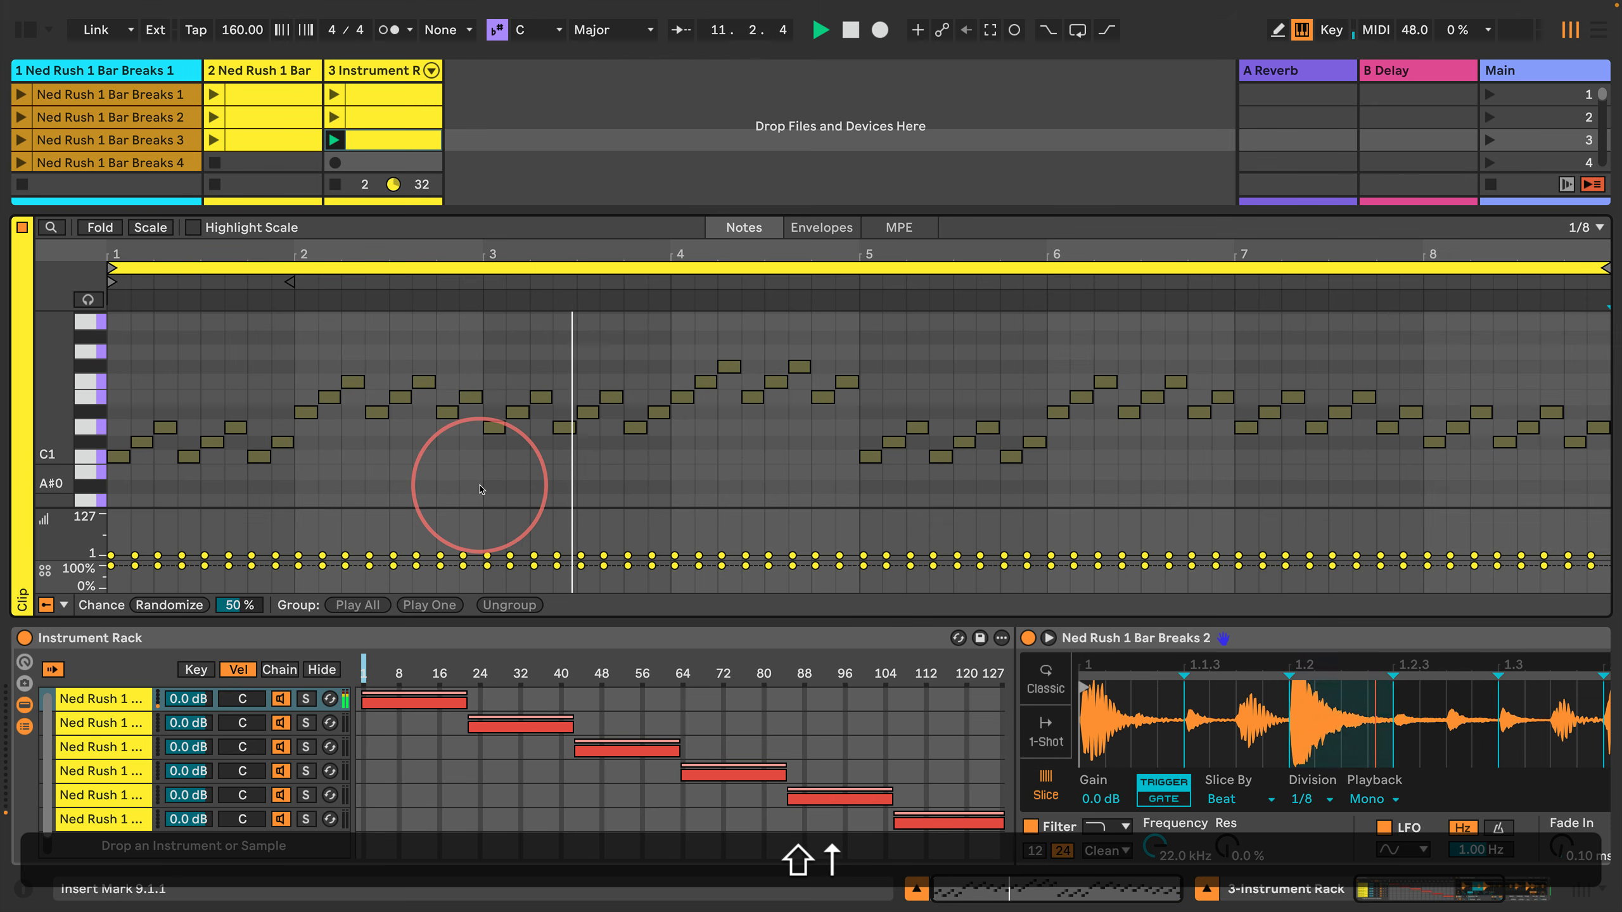
key("shift+Left")
key("shift+Left")
key("shift+Left")
key("shift+Left")
key("shift+Left")
key("shift+Left")
key("shift+Left")
key("shift+Left")
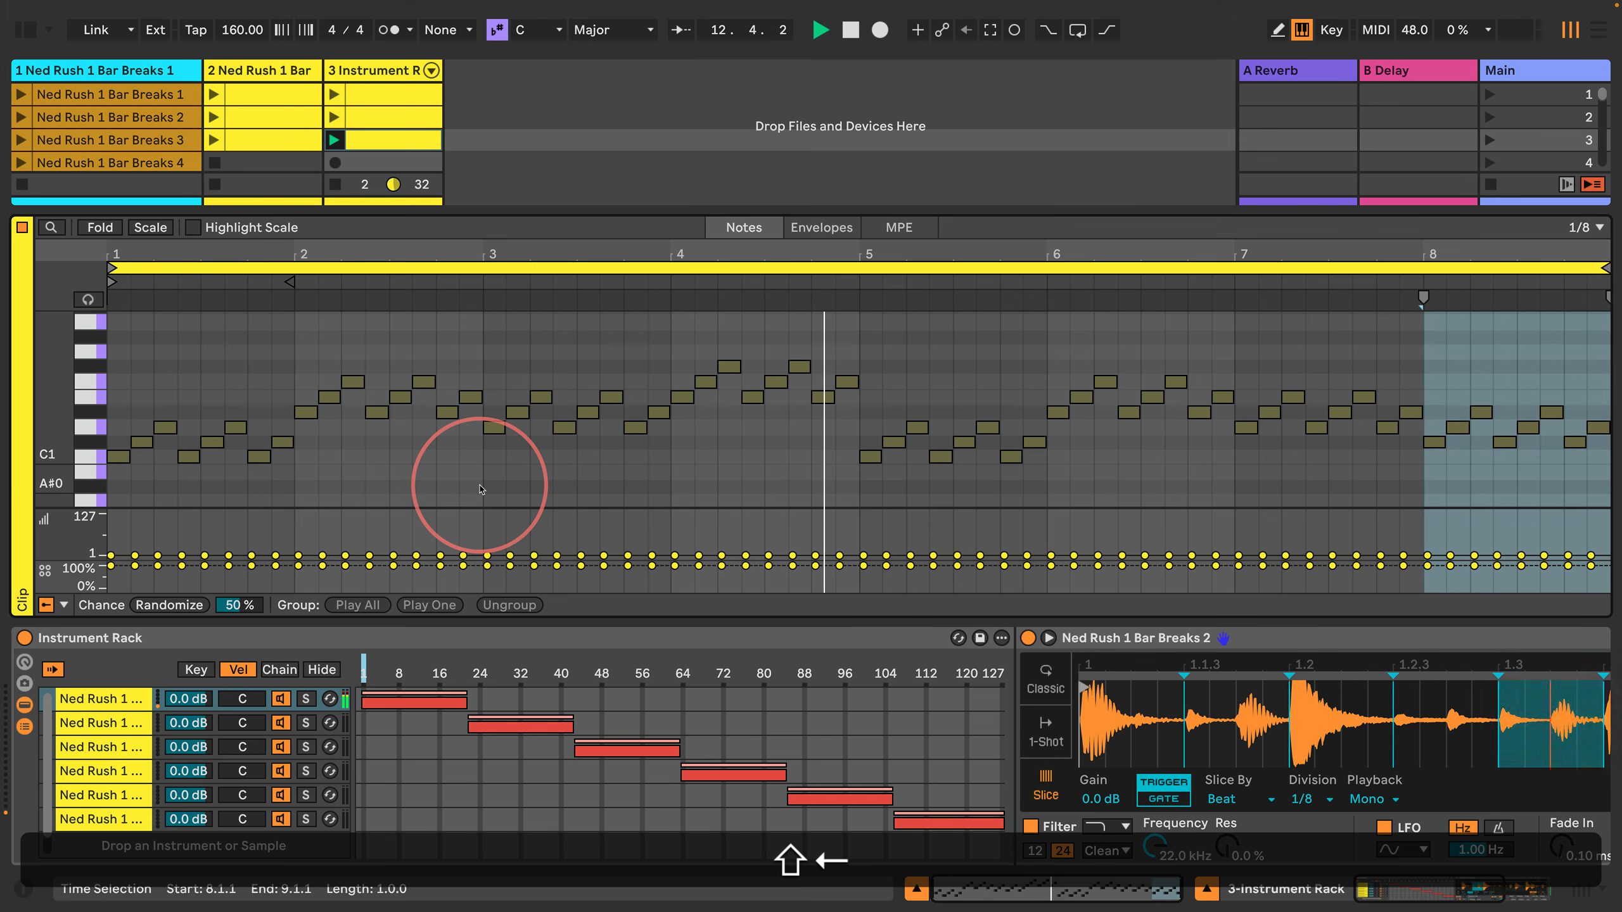
key("Return")
key("Up")
key("Up")
key("Up")
key("Up")
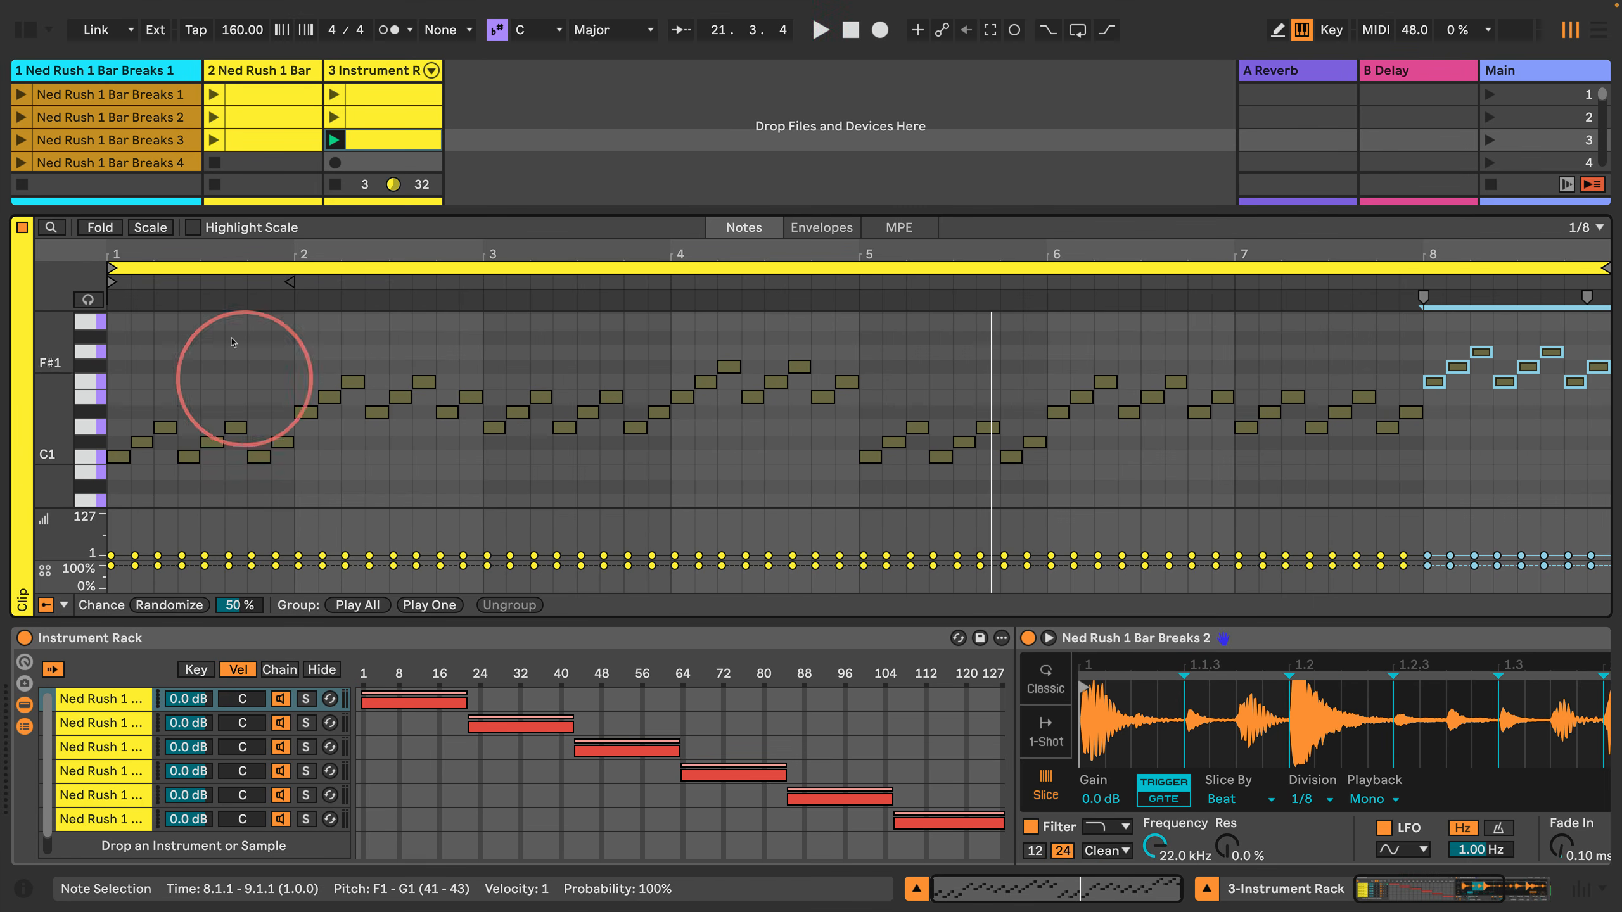
Step: Enlarge the session clip grid and duplicate the third Instrument Rack clip into the fourth slot
left_click_drag(424, 215, 424, 262)
left_click(381, 144)
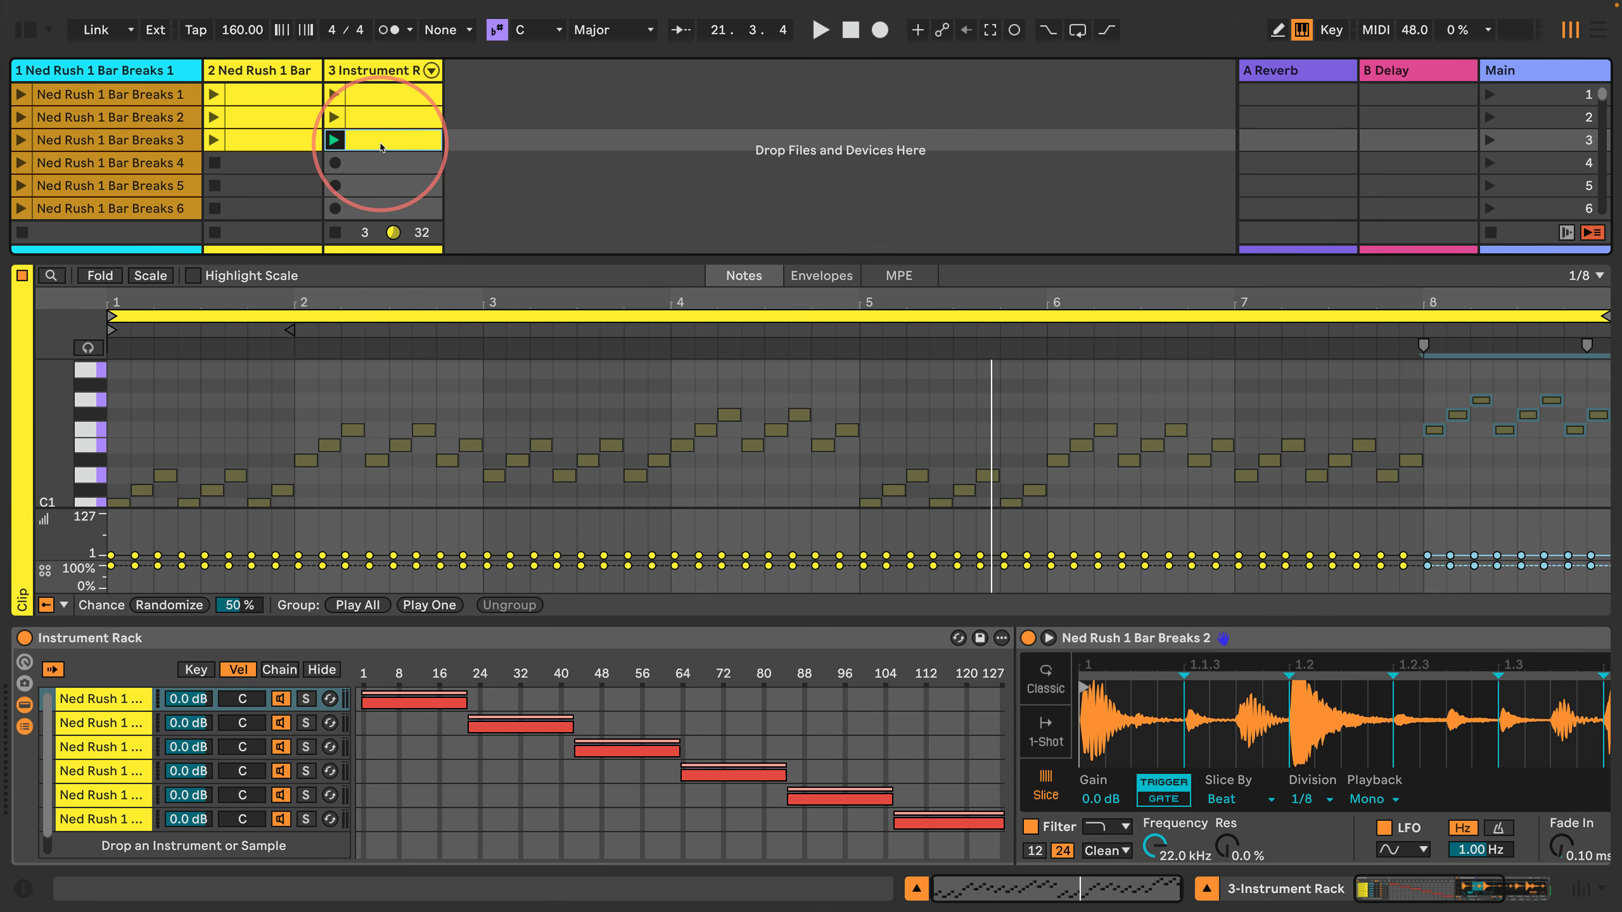
key("super+d")
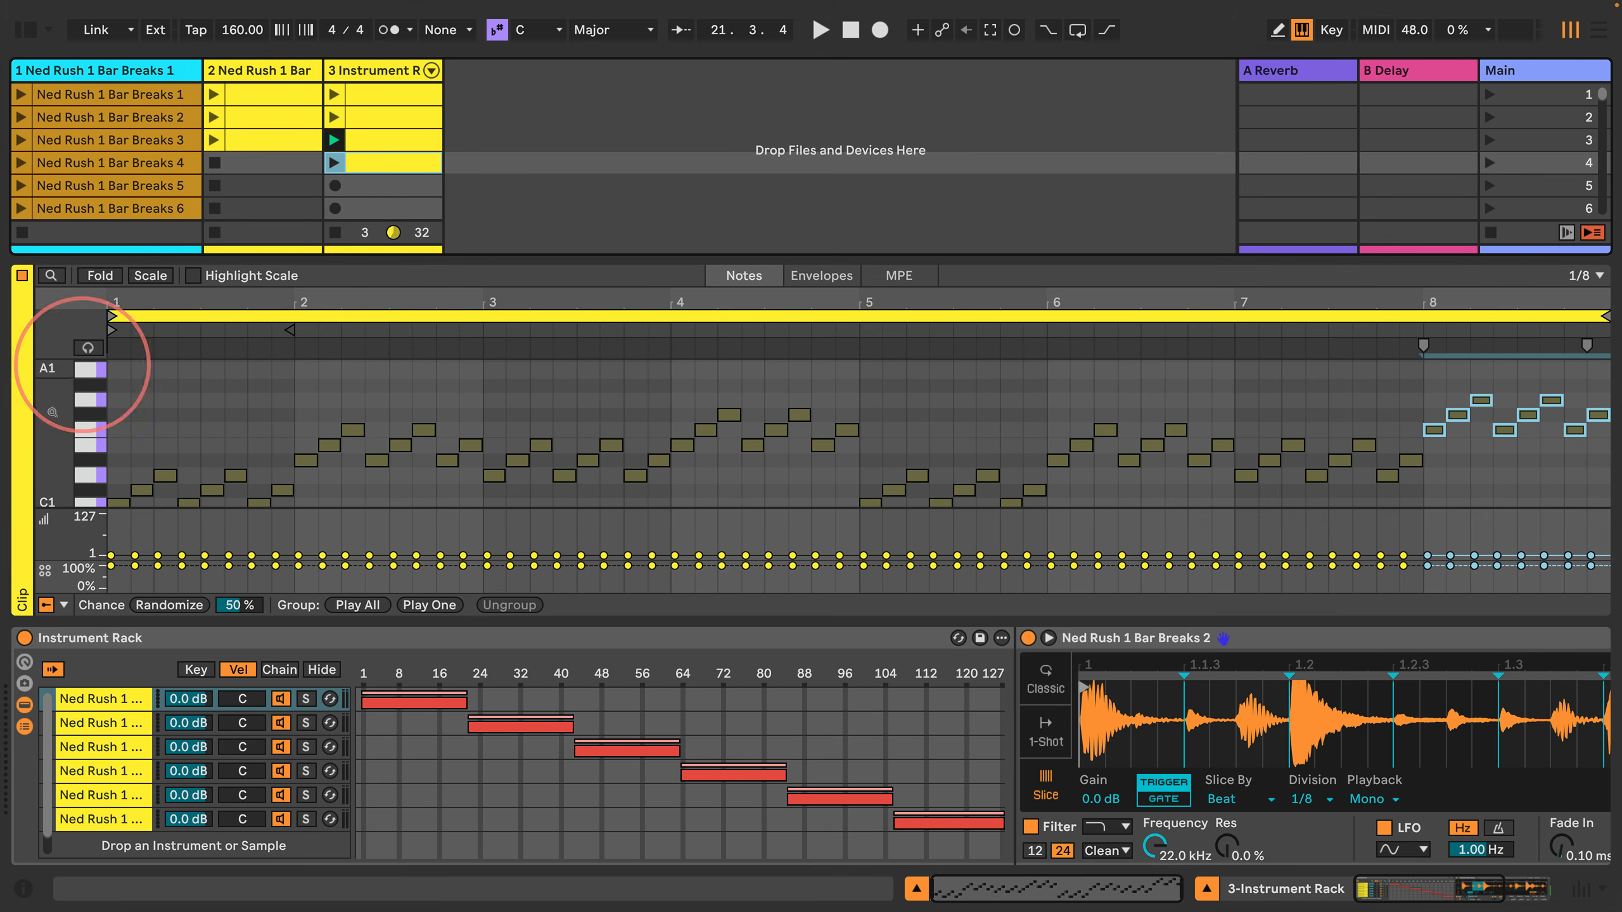
Step: In the duplicated clip, raise the three C#1 notes of bar 1, at 1.1.3, 1.3.1 and 1.4.3, three semitones to E1
left_click_drag(55, 455, 54, 441)
left_click(192, 415)
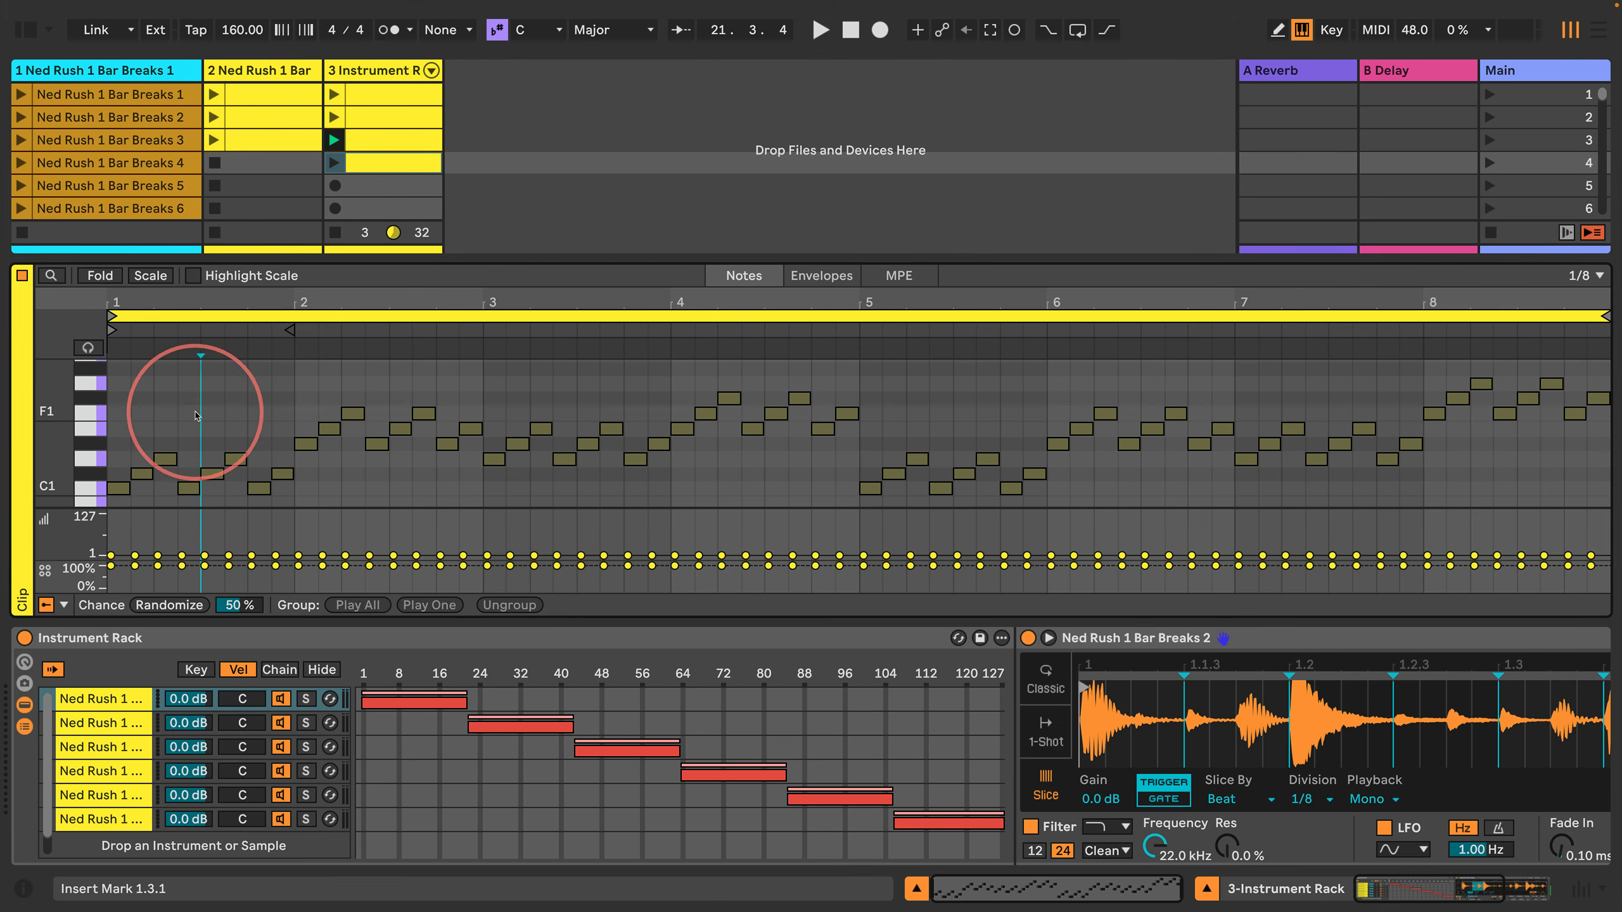
key("Left")
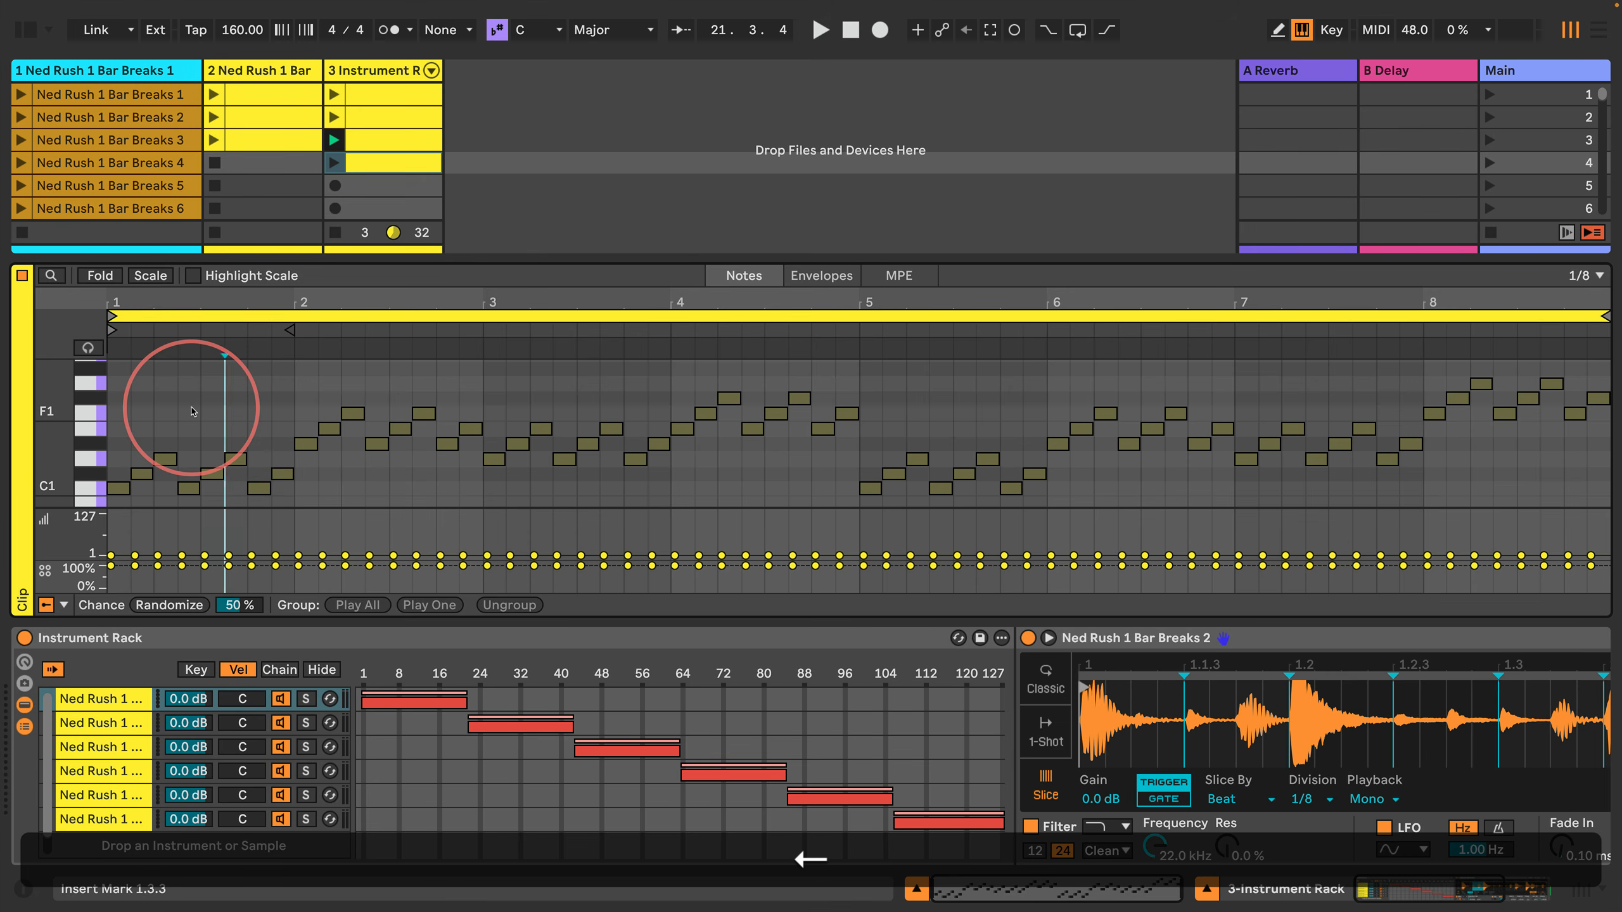
key("shift+Return")
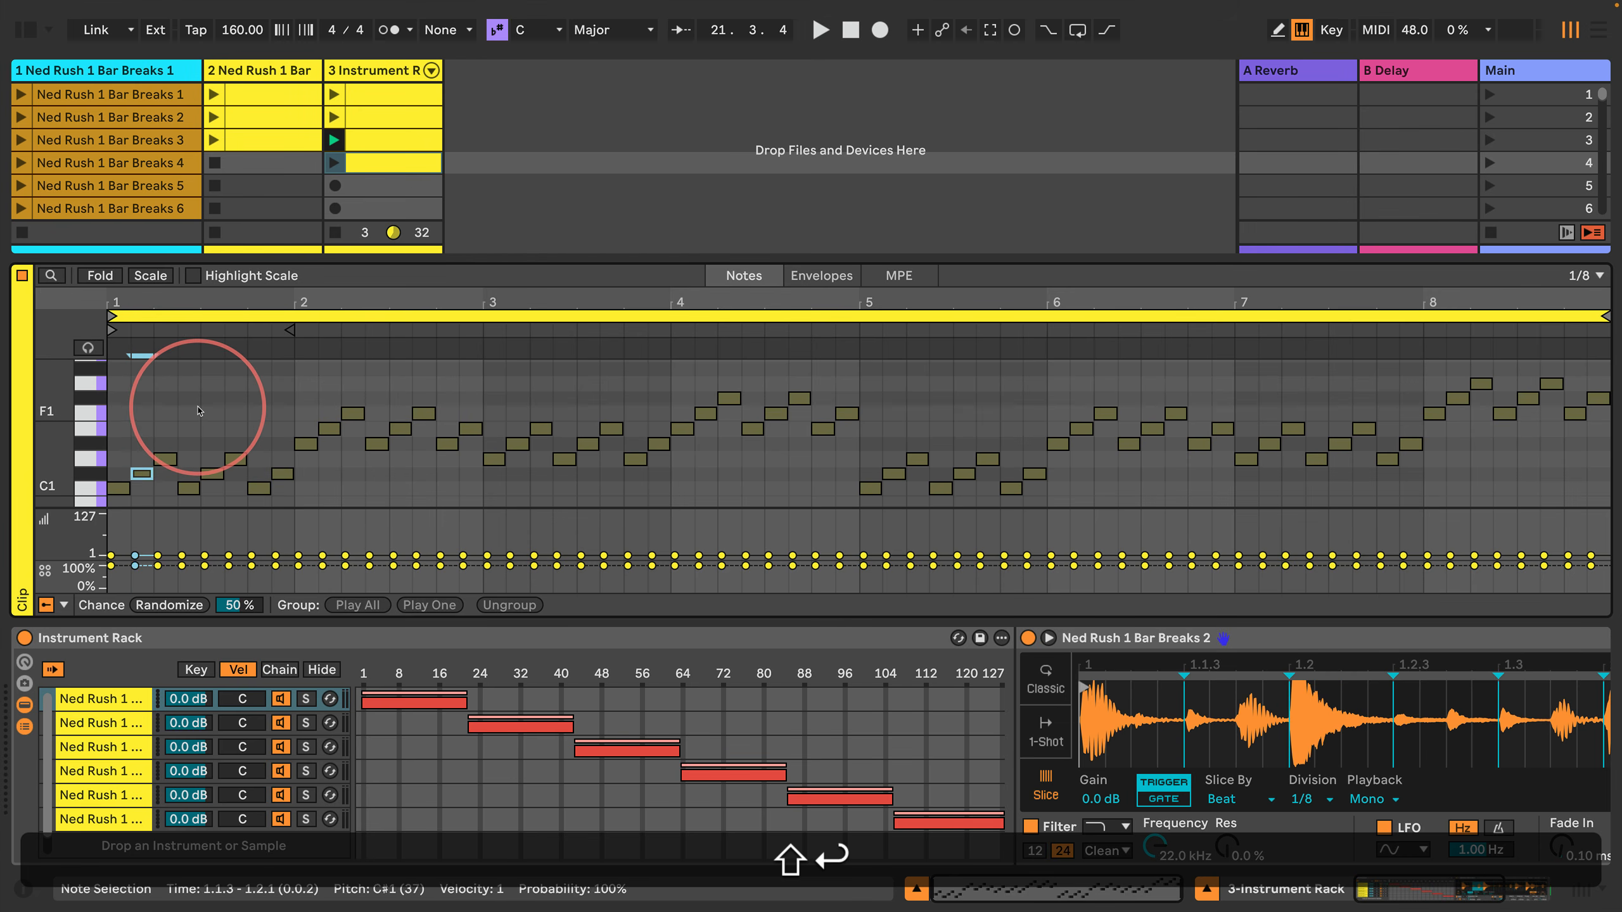
key("Return")
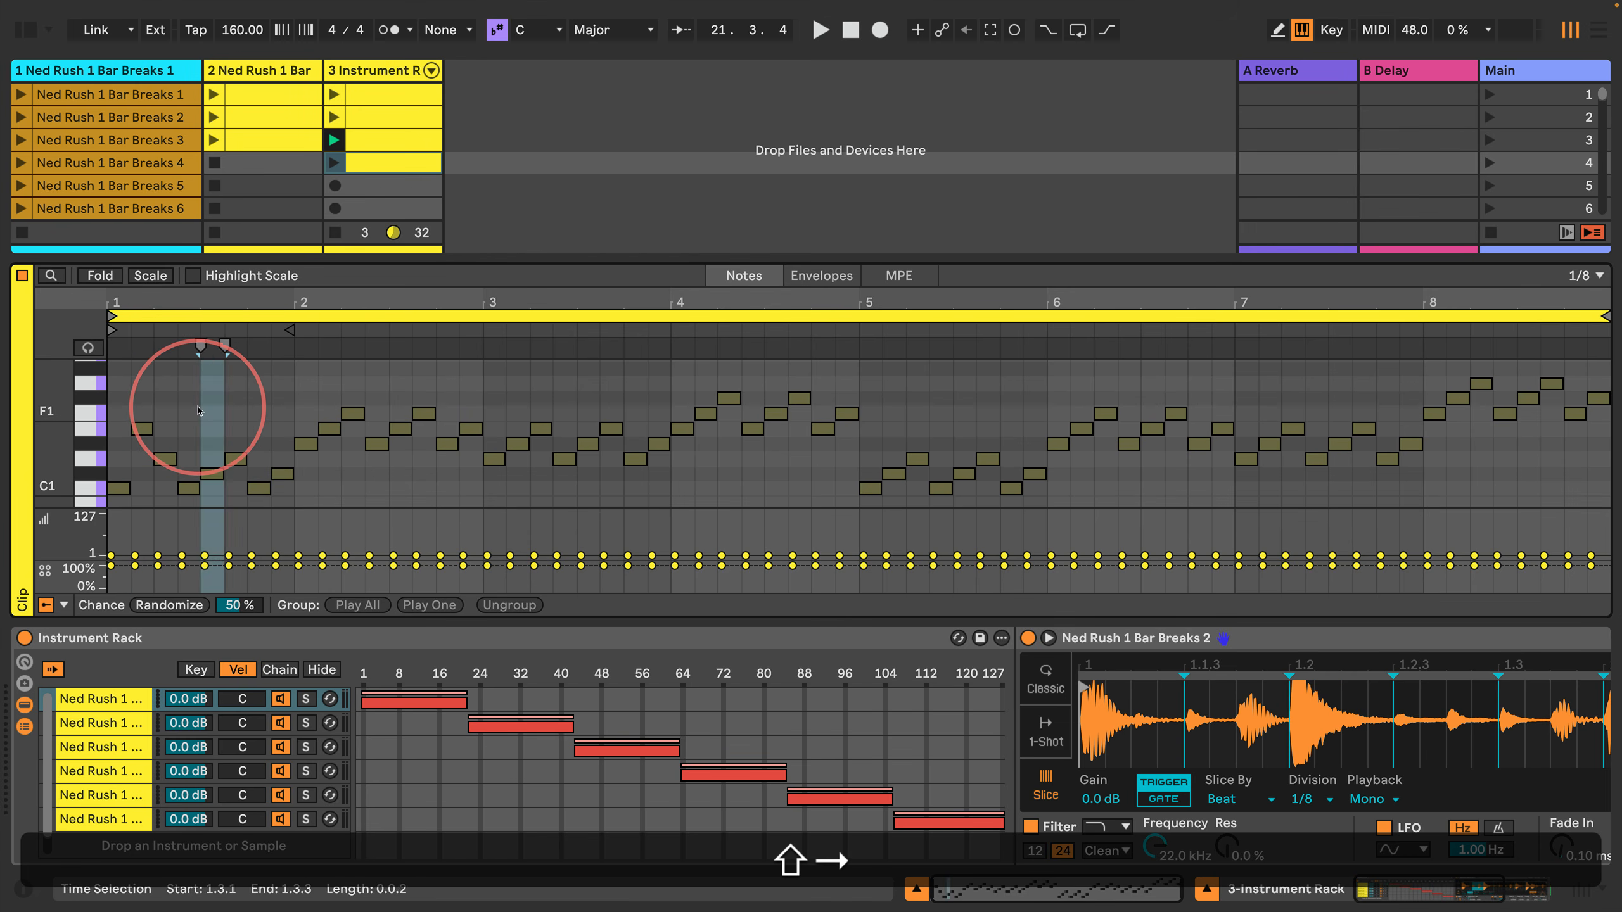
key("shift+Return")
key("Up")
key("Up")
key("Right")
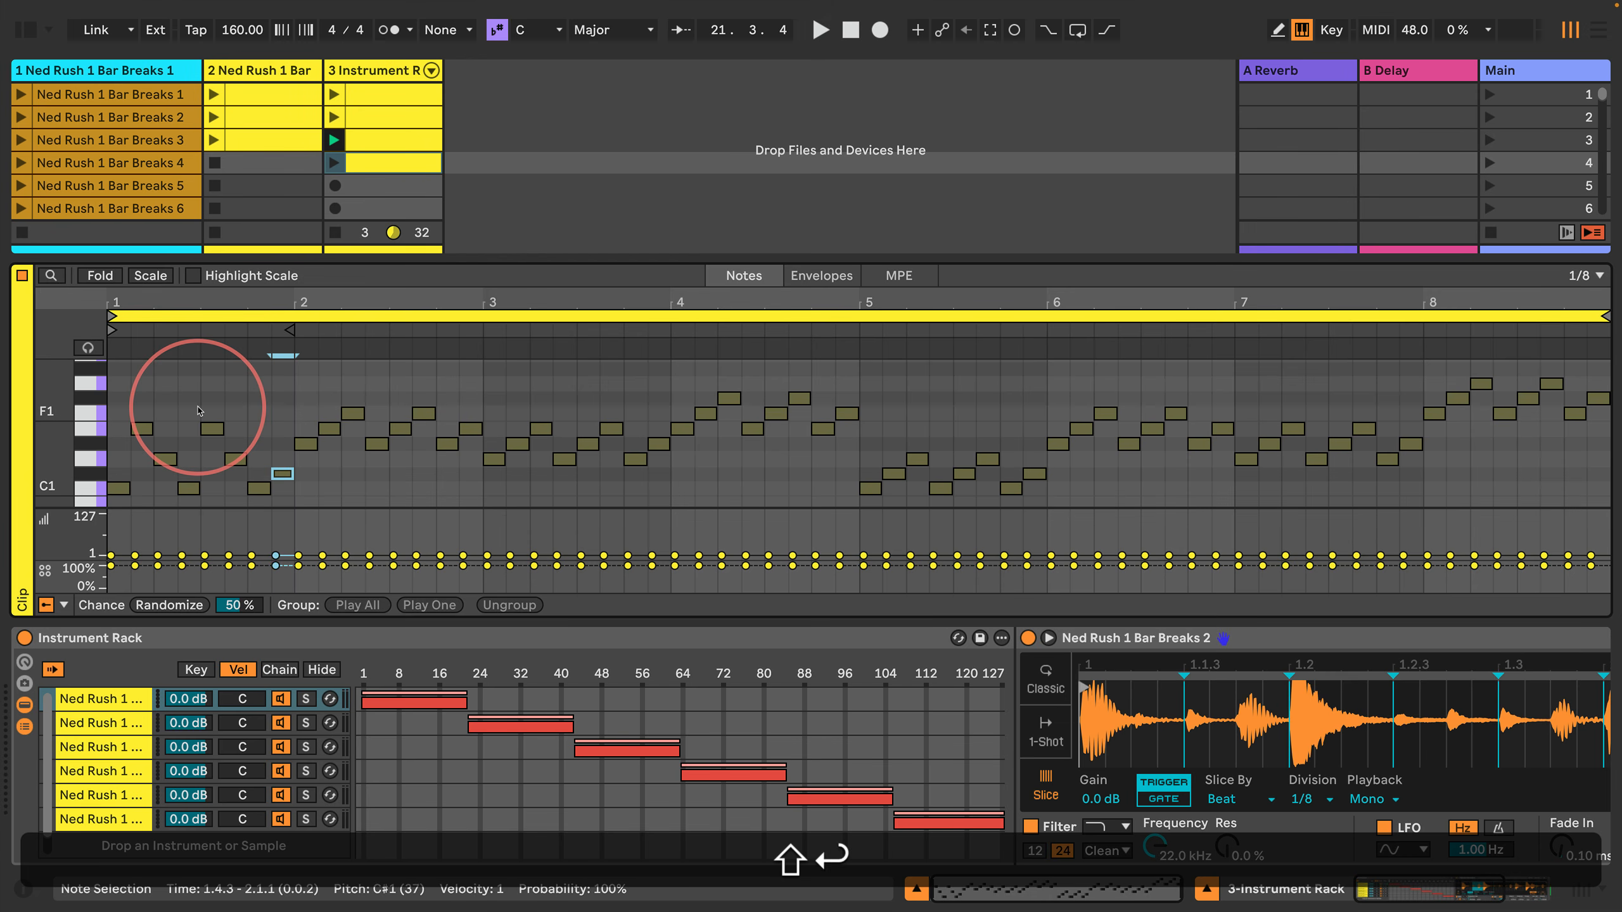
key("Return")
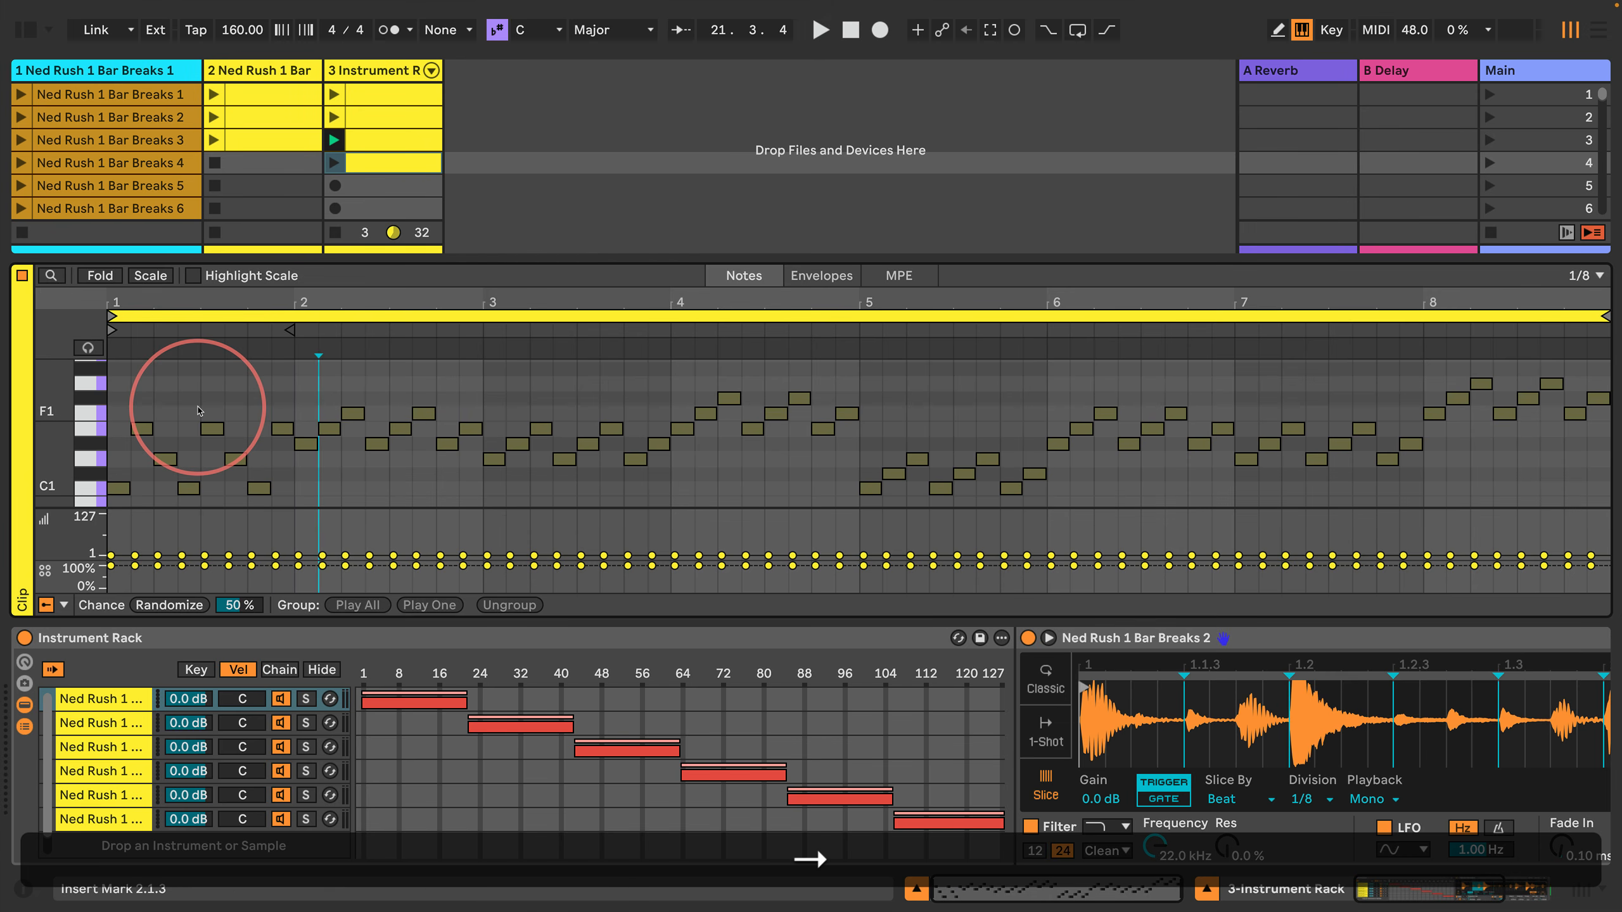
Step: Raise the three E1 notes of bar 2, at 2.1.3, 2.3.1 and 2.4.3, two semitones to F#1
key("shift")
key("shift+Return")
key("Return")
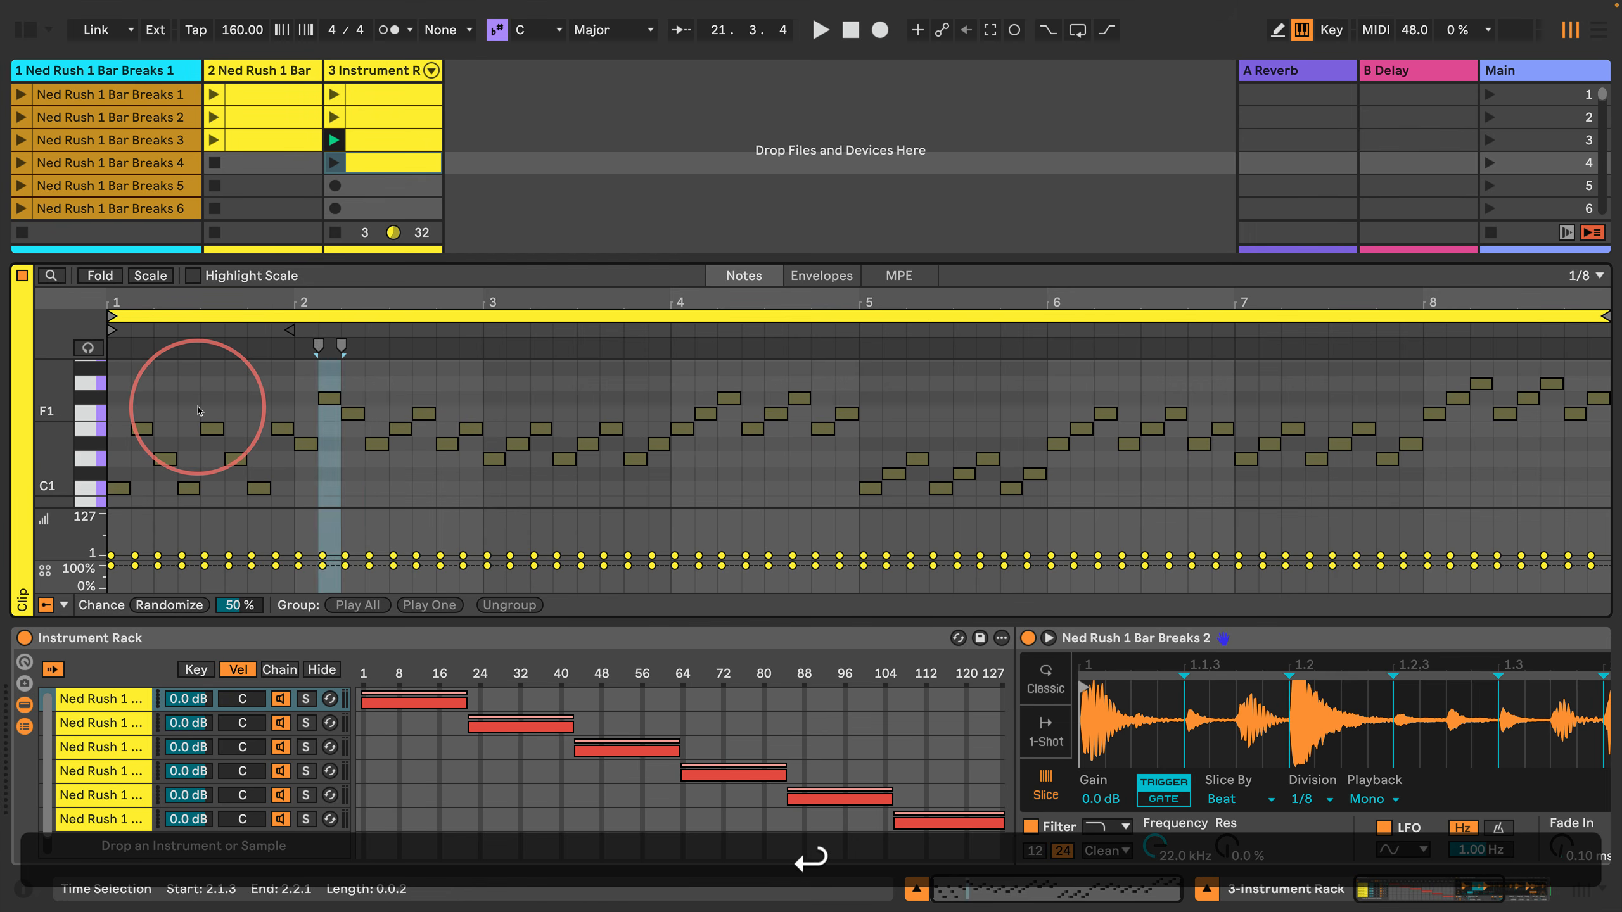
key("shift+Return")
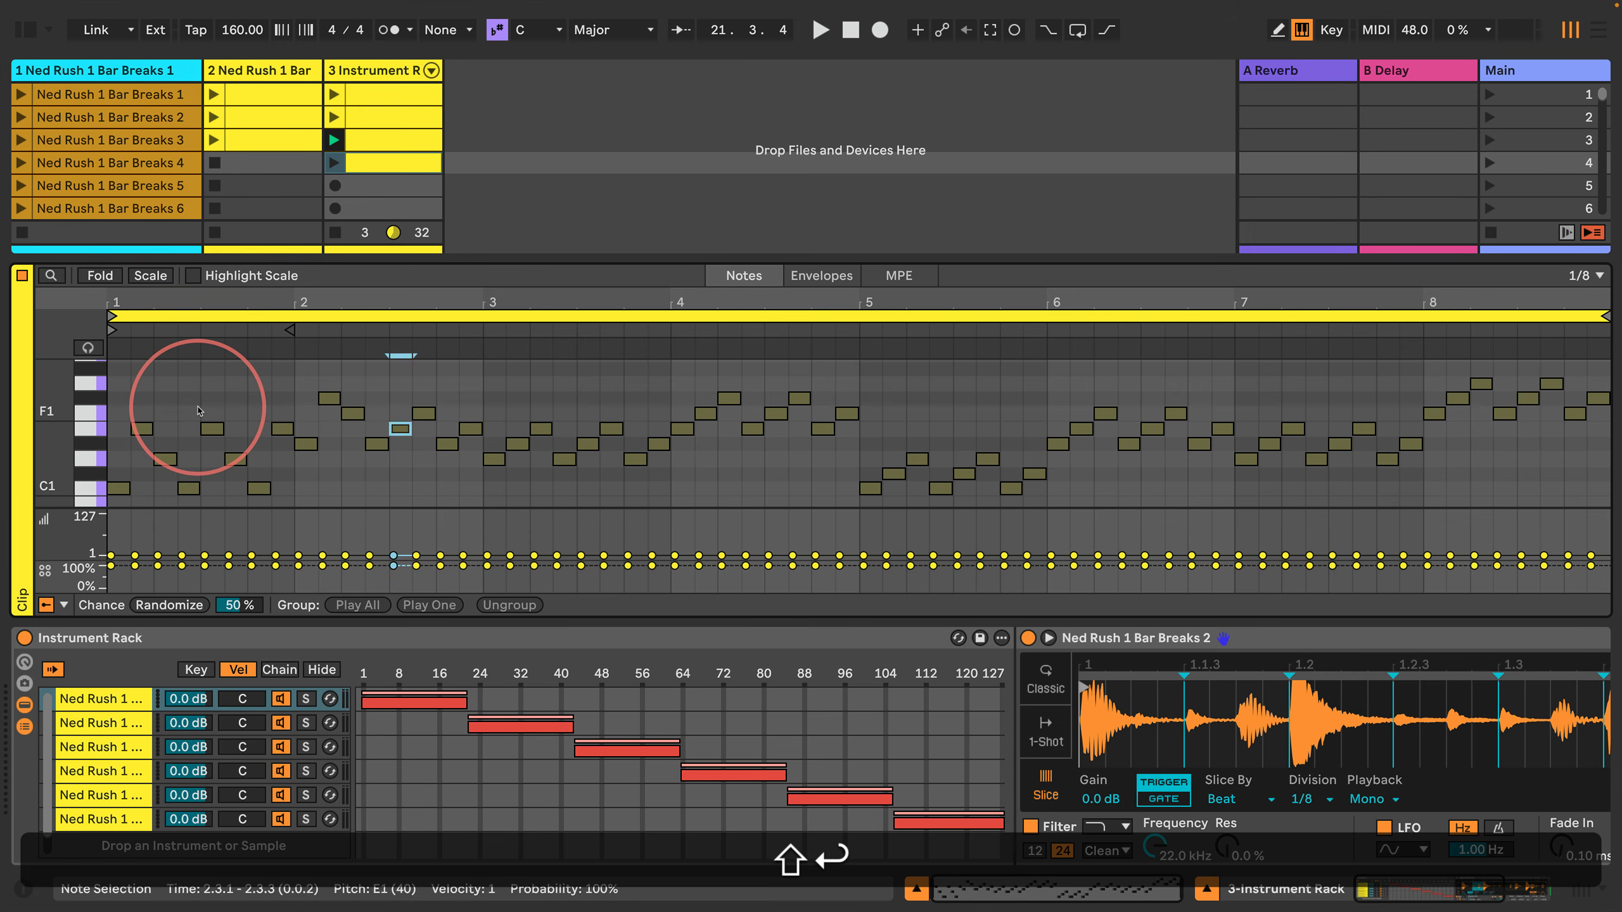
key("Return")
key("Up")
key("Return")
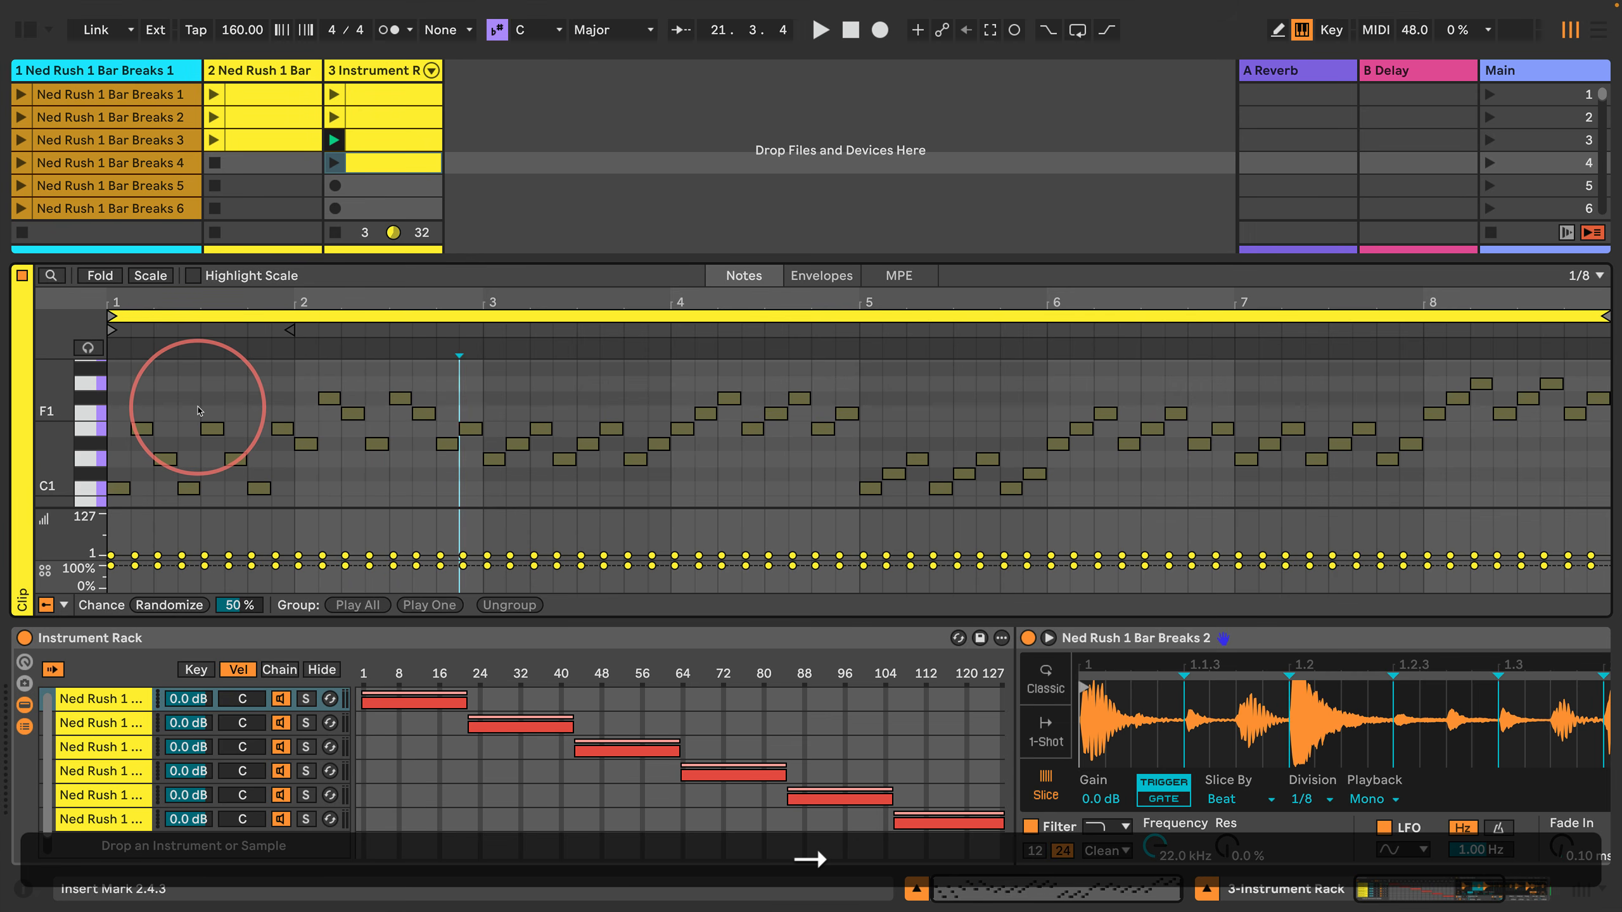
key("shift+Return")
key("Return")
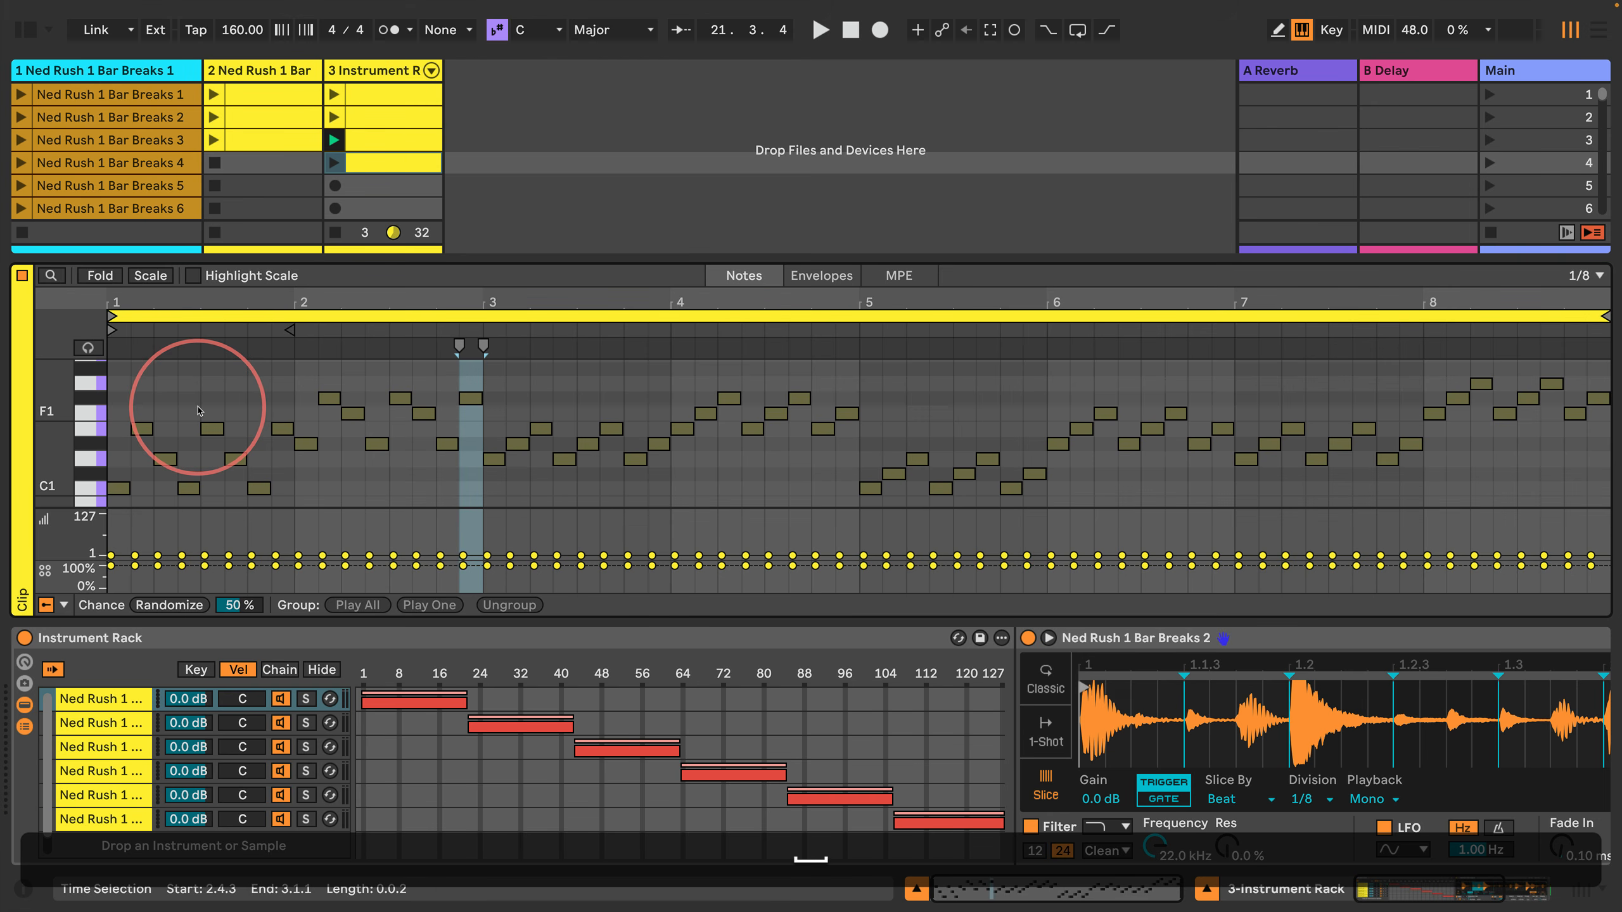
Step: Launch the duplicated clip in the fourth slot and place the insert mark at 3.1.3
key("space")
left_click(331, 163)
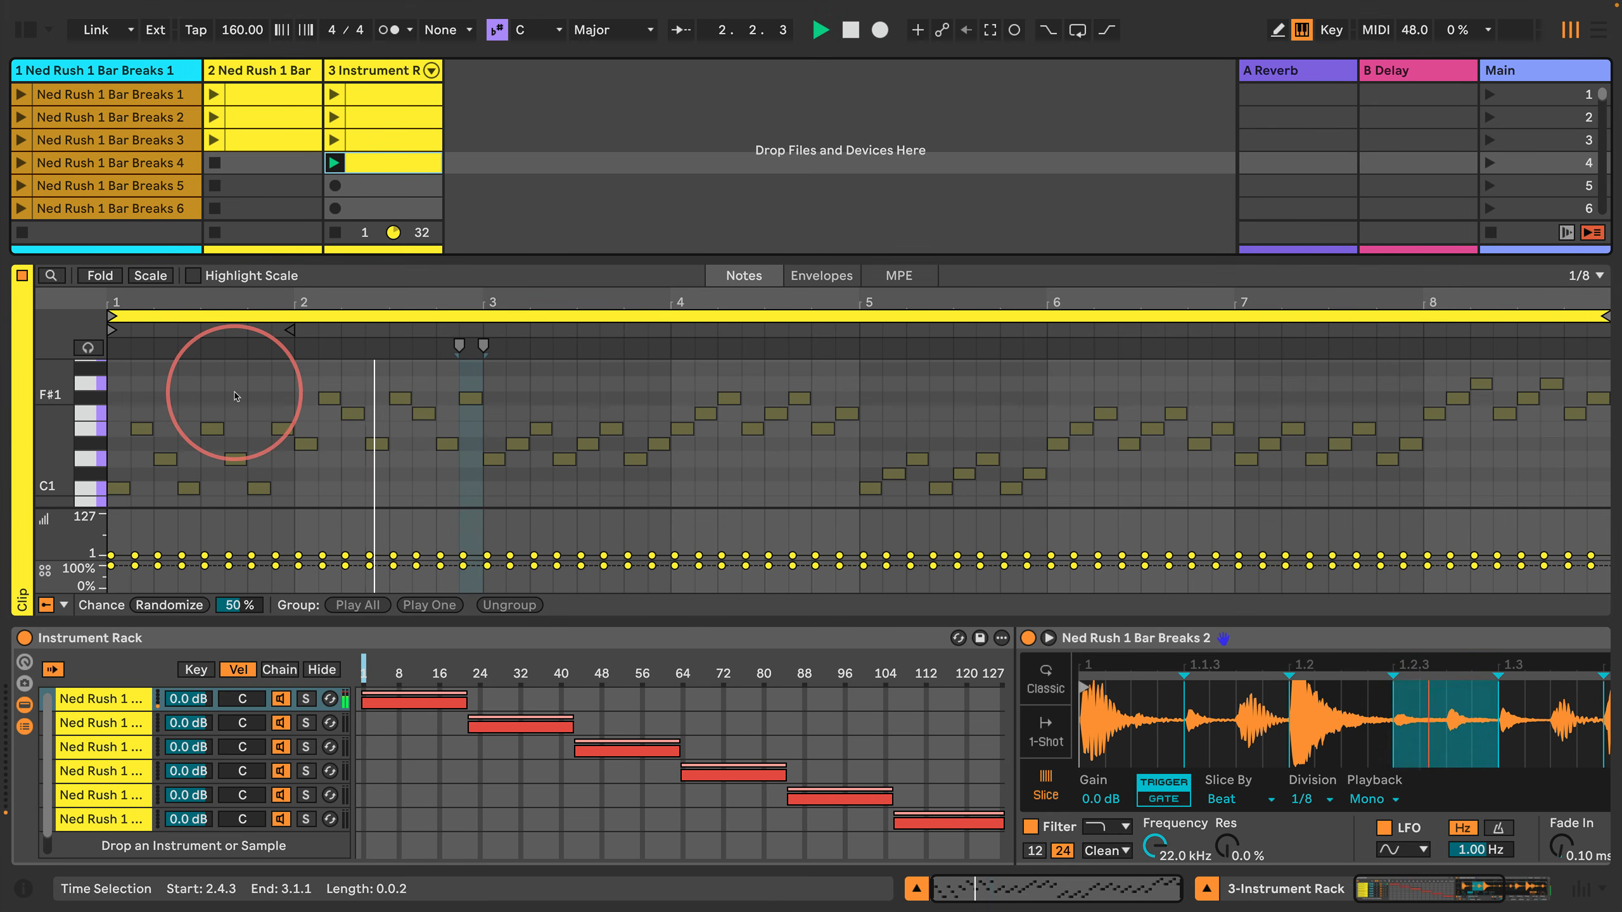
left_click(519, 490)
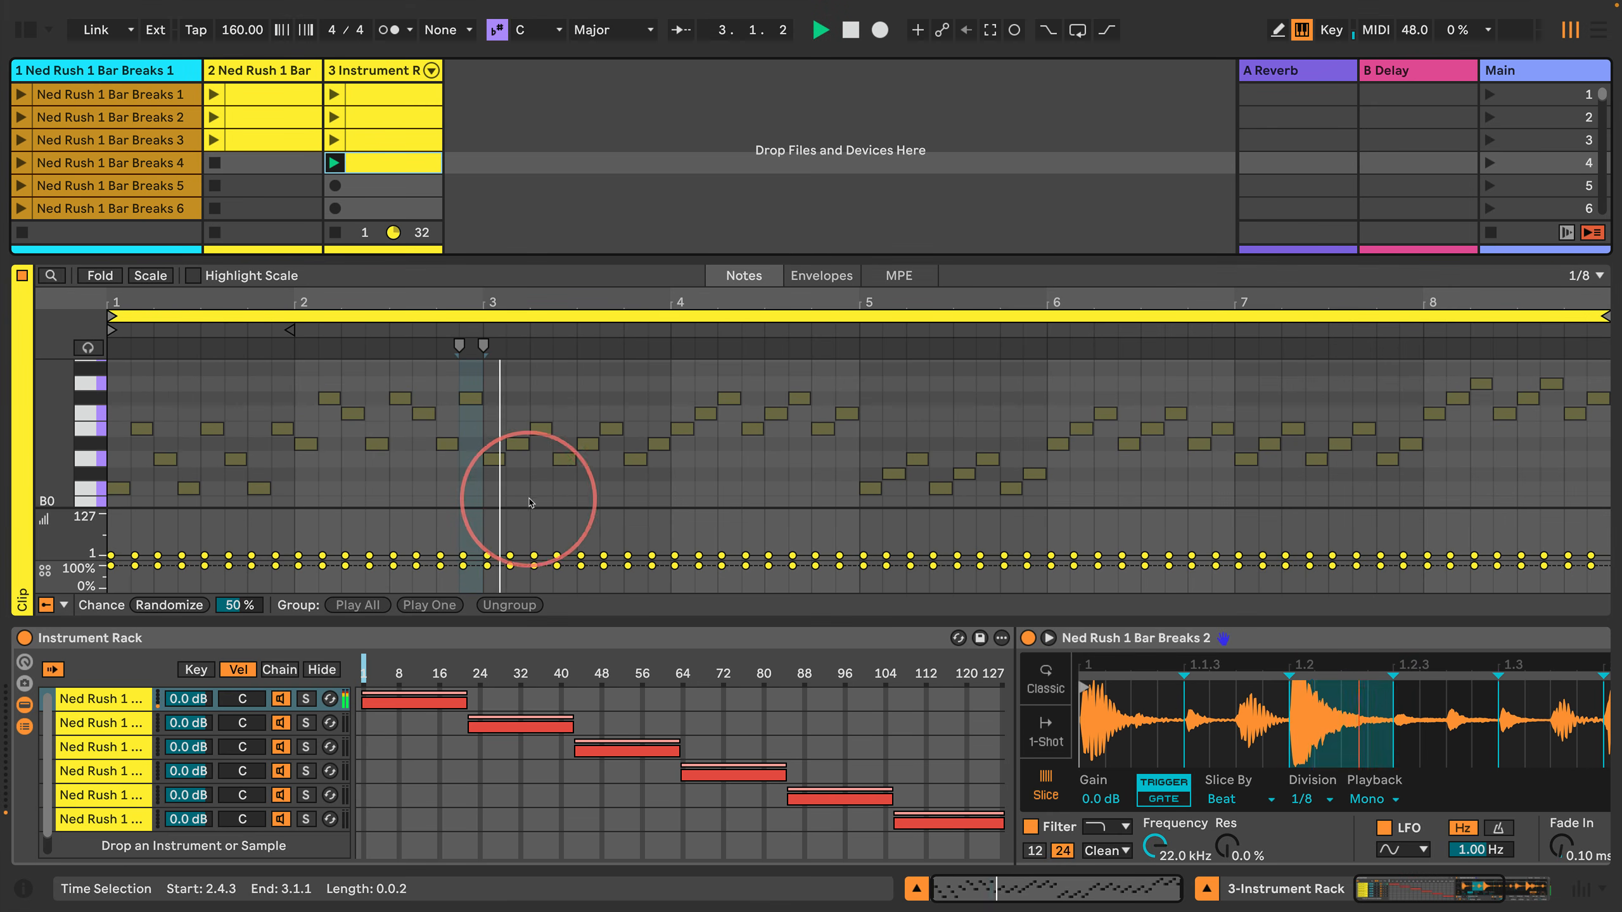
Step: Raise the three D#1 notes of bar 3, at 3.1.3, 3.3.1 and 3.4.3, two semitones to F1
left_click(518, 444)
key("Up")
key("Up")
left_click(588, 447)
key("Up")
key("Up")
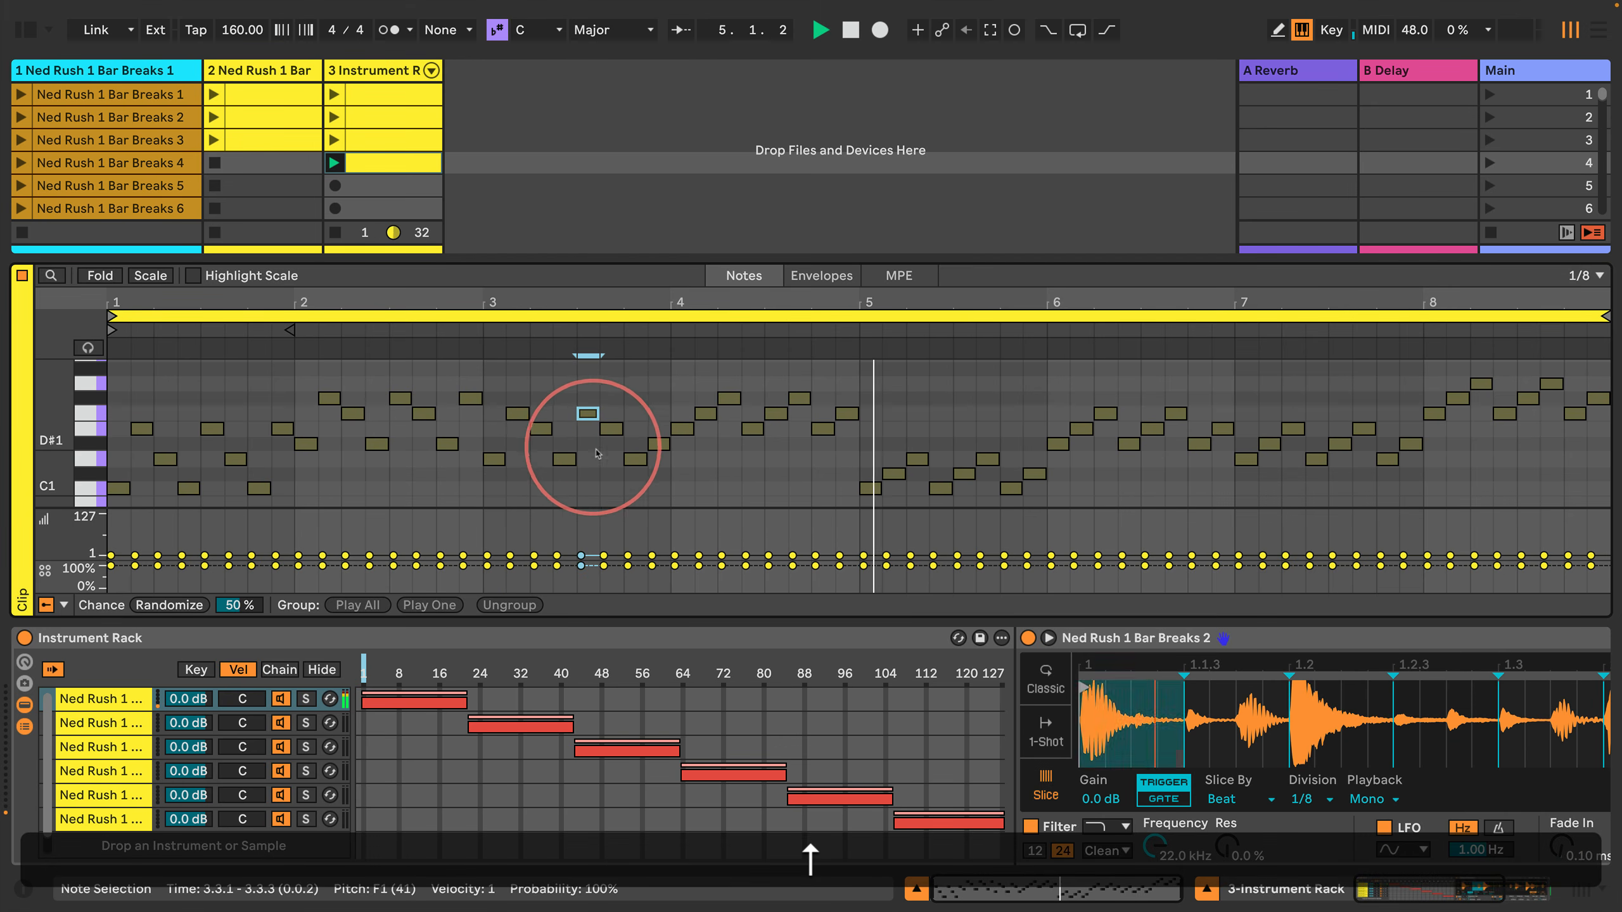
left_click(660, 445)
key("Up")
key("Up")
key("Up")
key("Down")
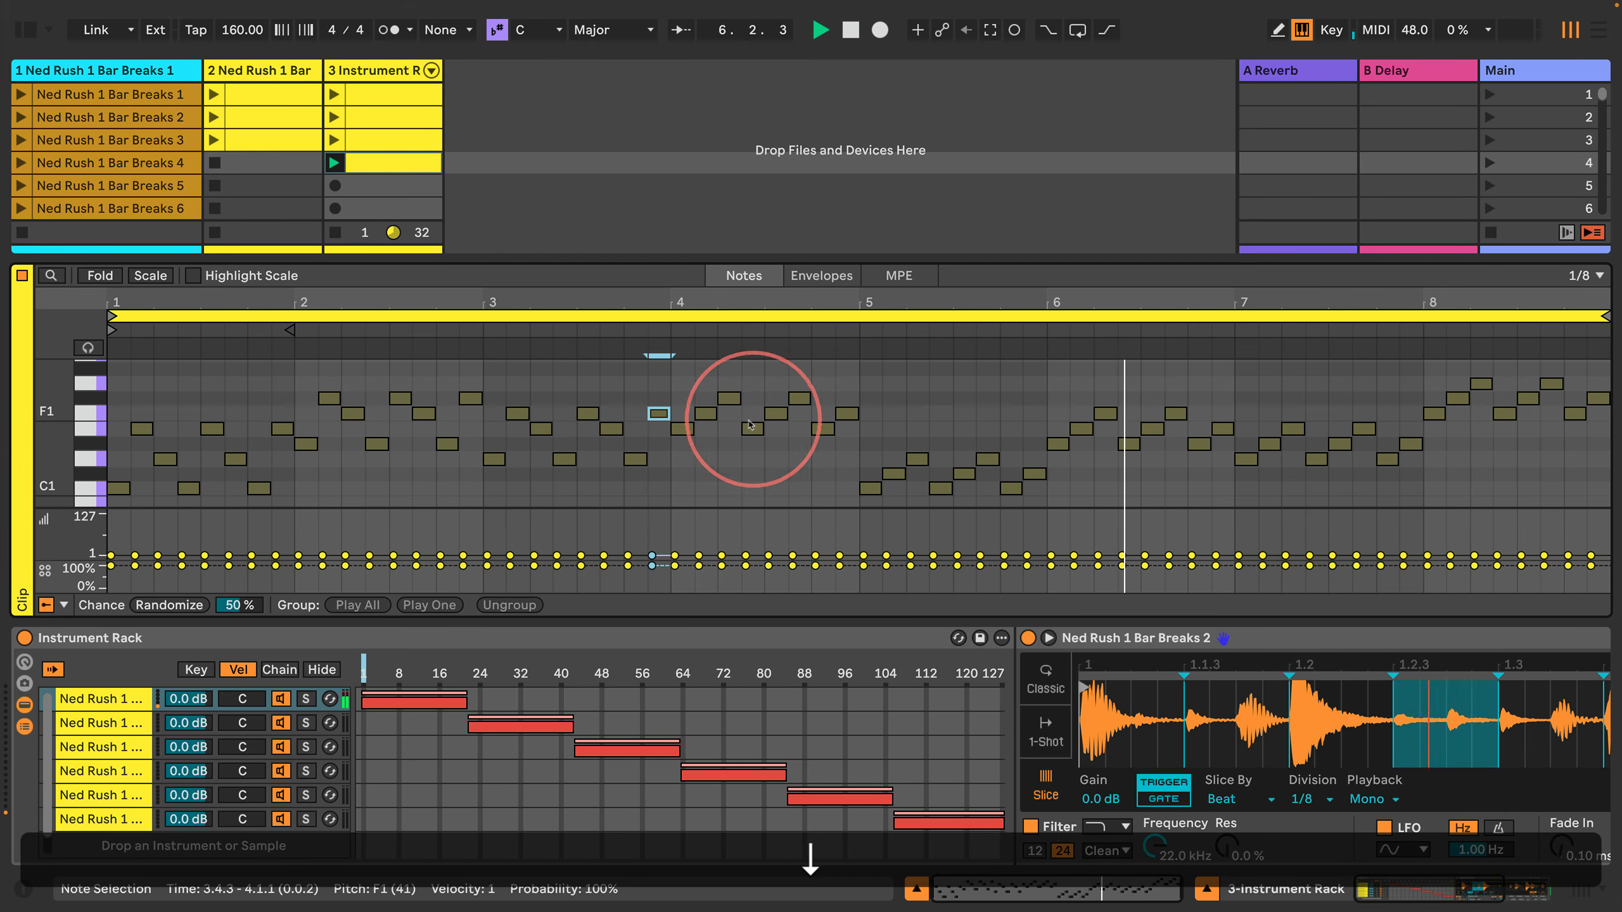
Step: Lower the three F1 notes of bar 4, at 4.1.3, 4.3.1 and 4.4.3, two semitones to D#1
left_click_drag(880, 412, 685, 417)
key("Down")
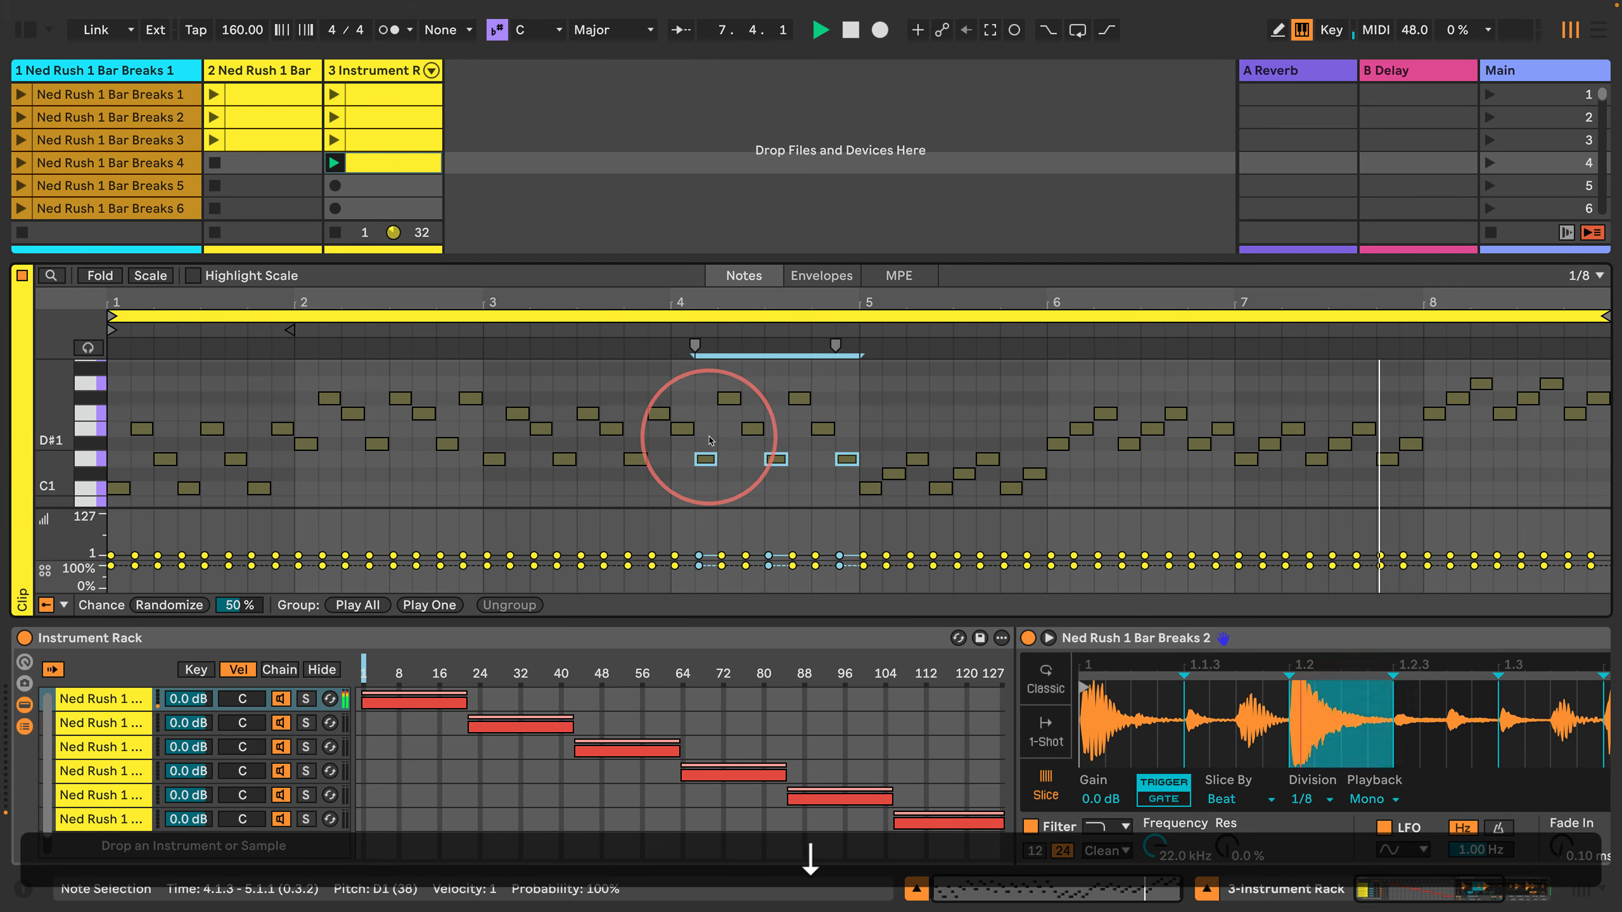
key("Down")
Step: Raise the three C#1 notes of bar 5, at 5.1.3, 5.3.1 and 5.4.3, three semitones to E1
left_click_drag(1075, 481, 872, 472)
key("Up")
key("Up")
key("Up")
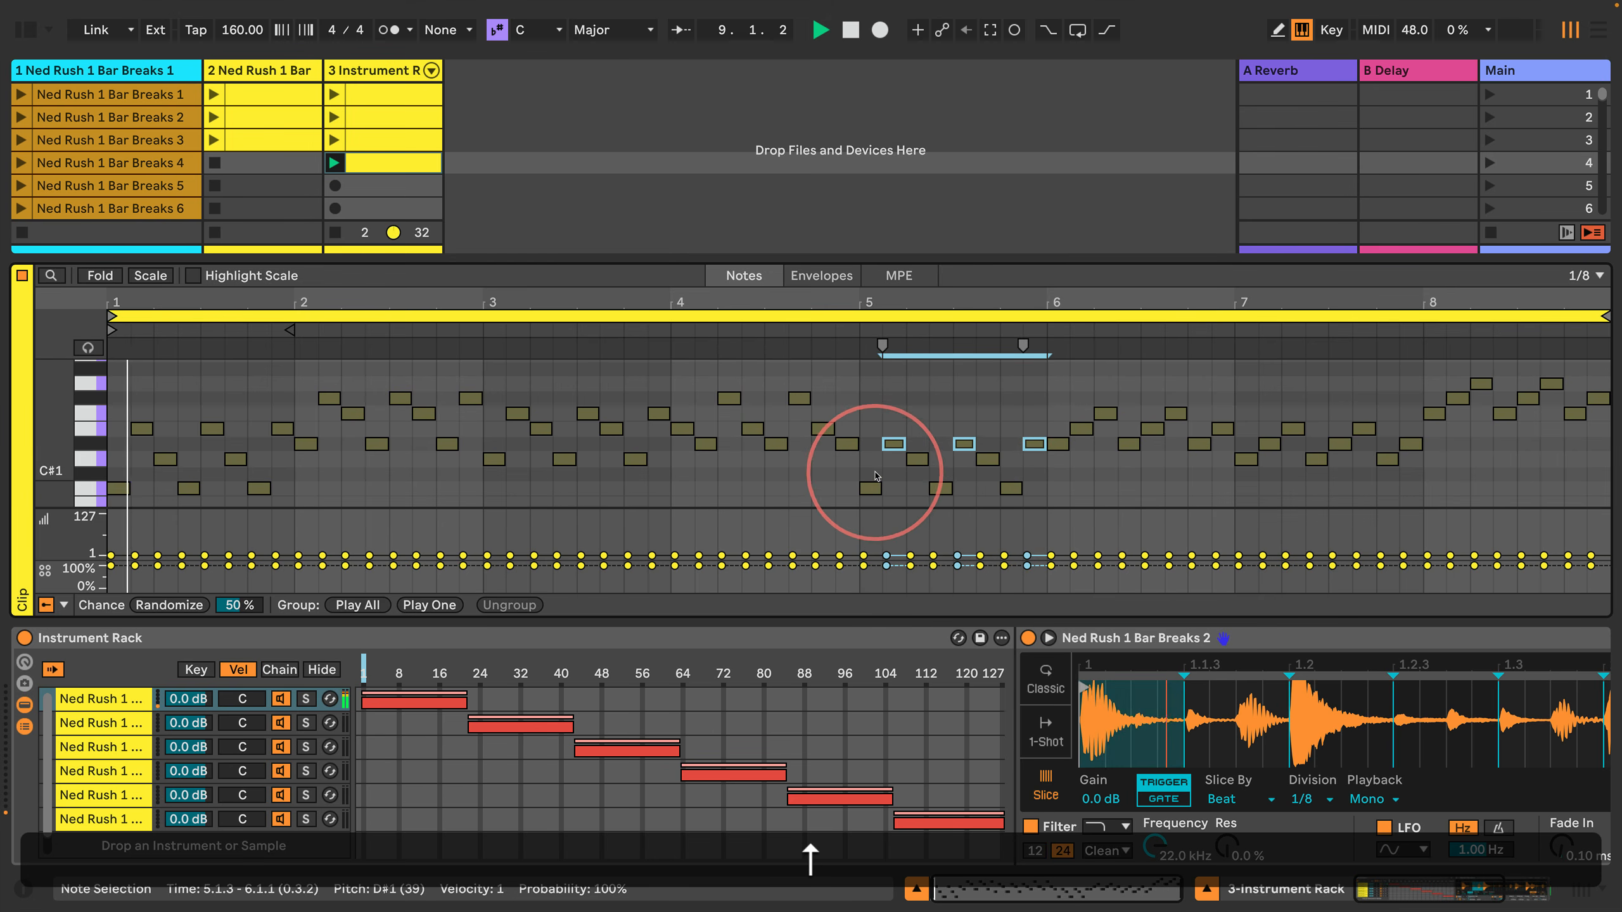
Step: Lower the second, fifth and eighth notes of bars 6 and 7 to C#1, and raise the bar 7 notes at 7.2.1 and 7.3.3 to F1
left_click_drag(1065, 436, 1271, 435)
key("Down")
key("Down")
key("Down")
Step: In bar 8, lower the notes at 8.1.3, 8.3.1 and 8.4.3 to E1 and those at 8.2.1 and 8.3.3 to F#1
key("Down")
key("Down")
key("Up")
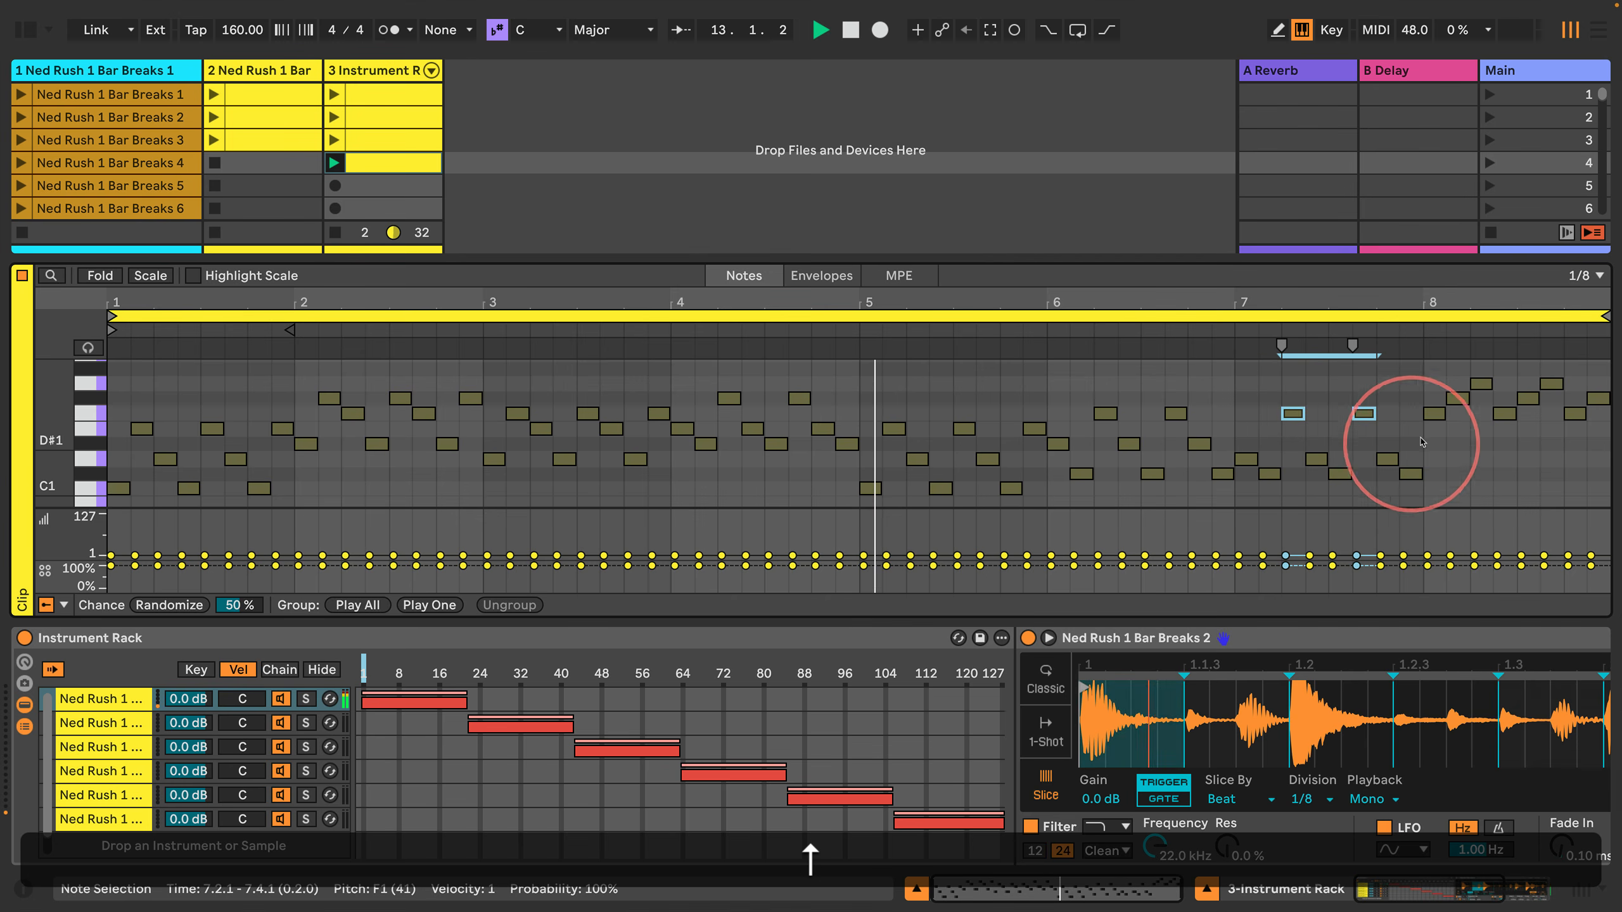
left_click_drag(1428, 394, 1609, 399)
key("Down")
key("Down")
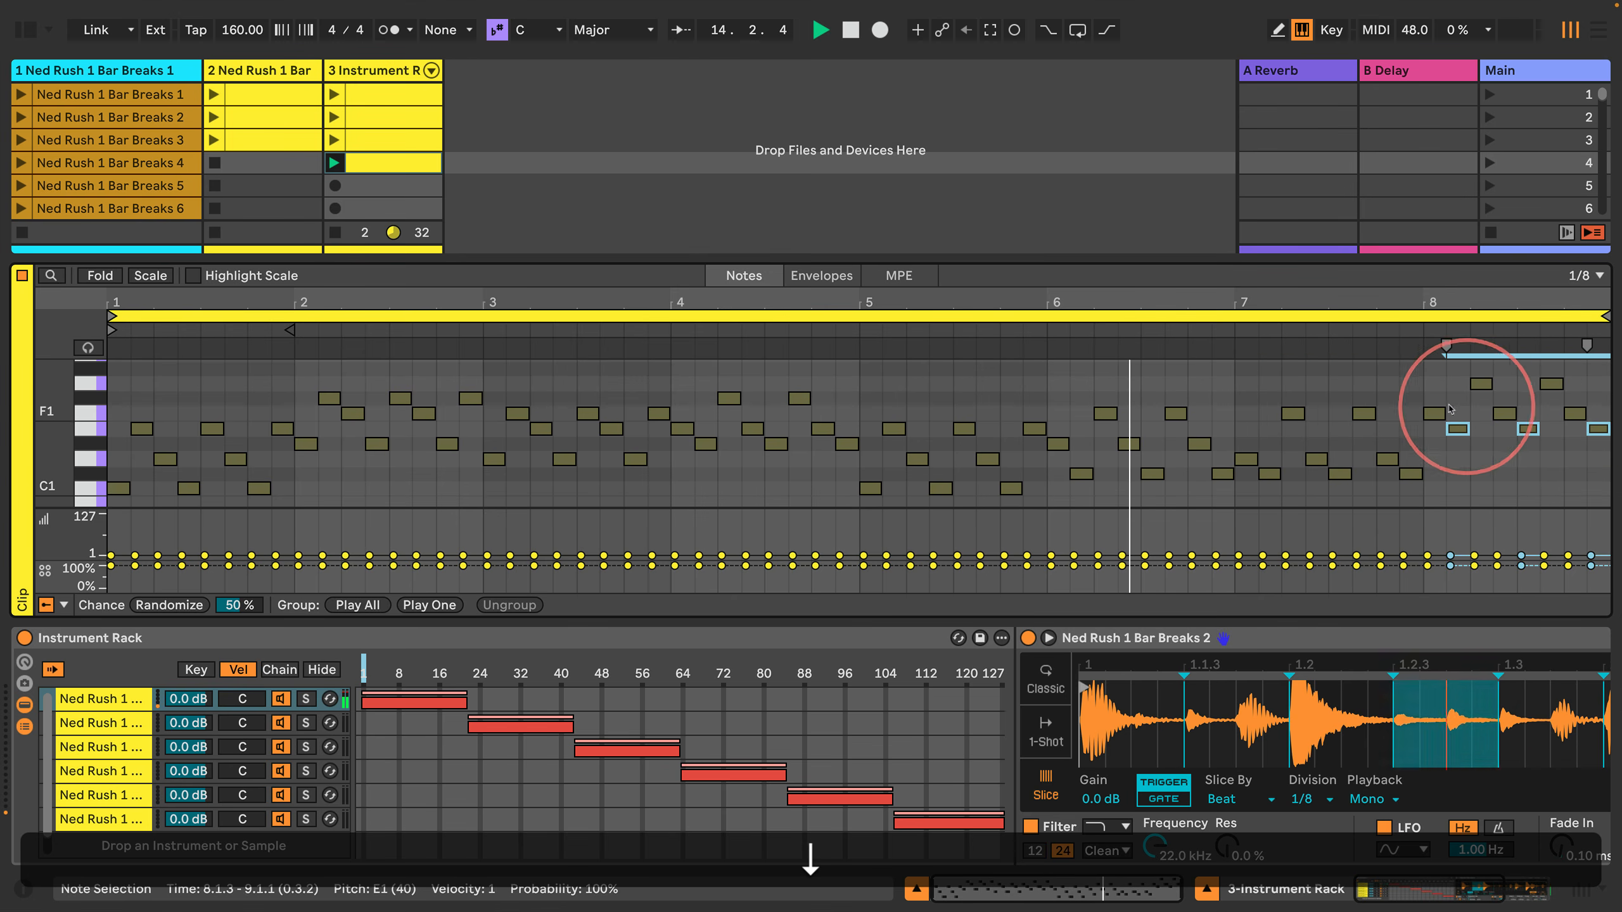
left_click_drag(1448, 394, 1557, 377)
key("Down")
left_click(1333, 379)
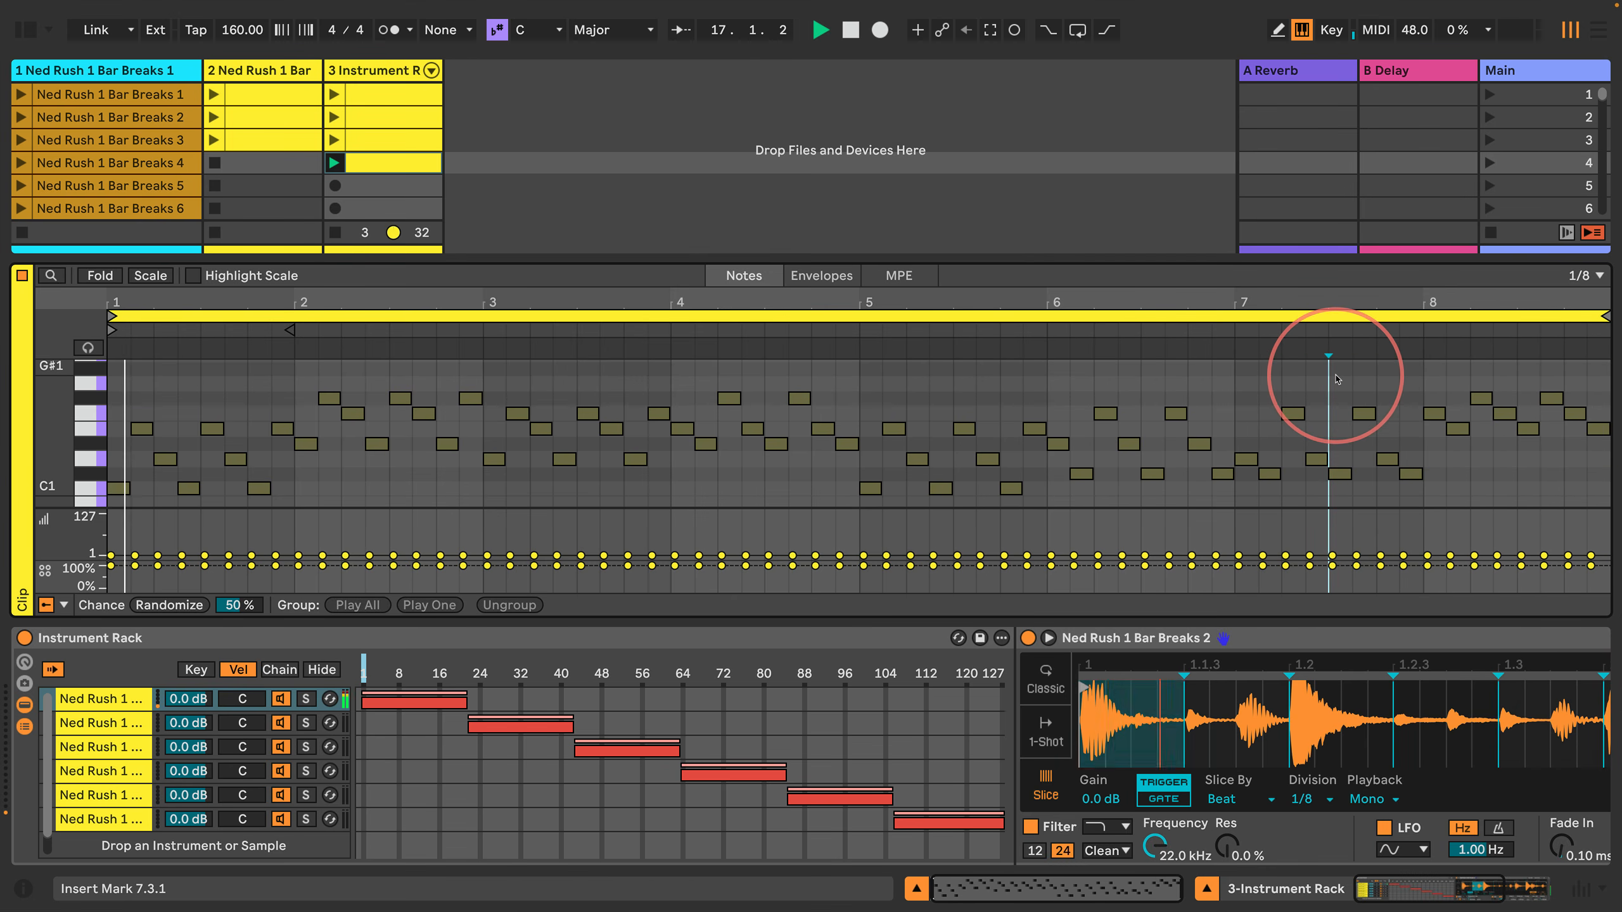
Step: Stop playback and lower all eight notes of bar 8 by one semitone
key("space")
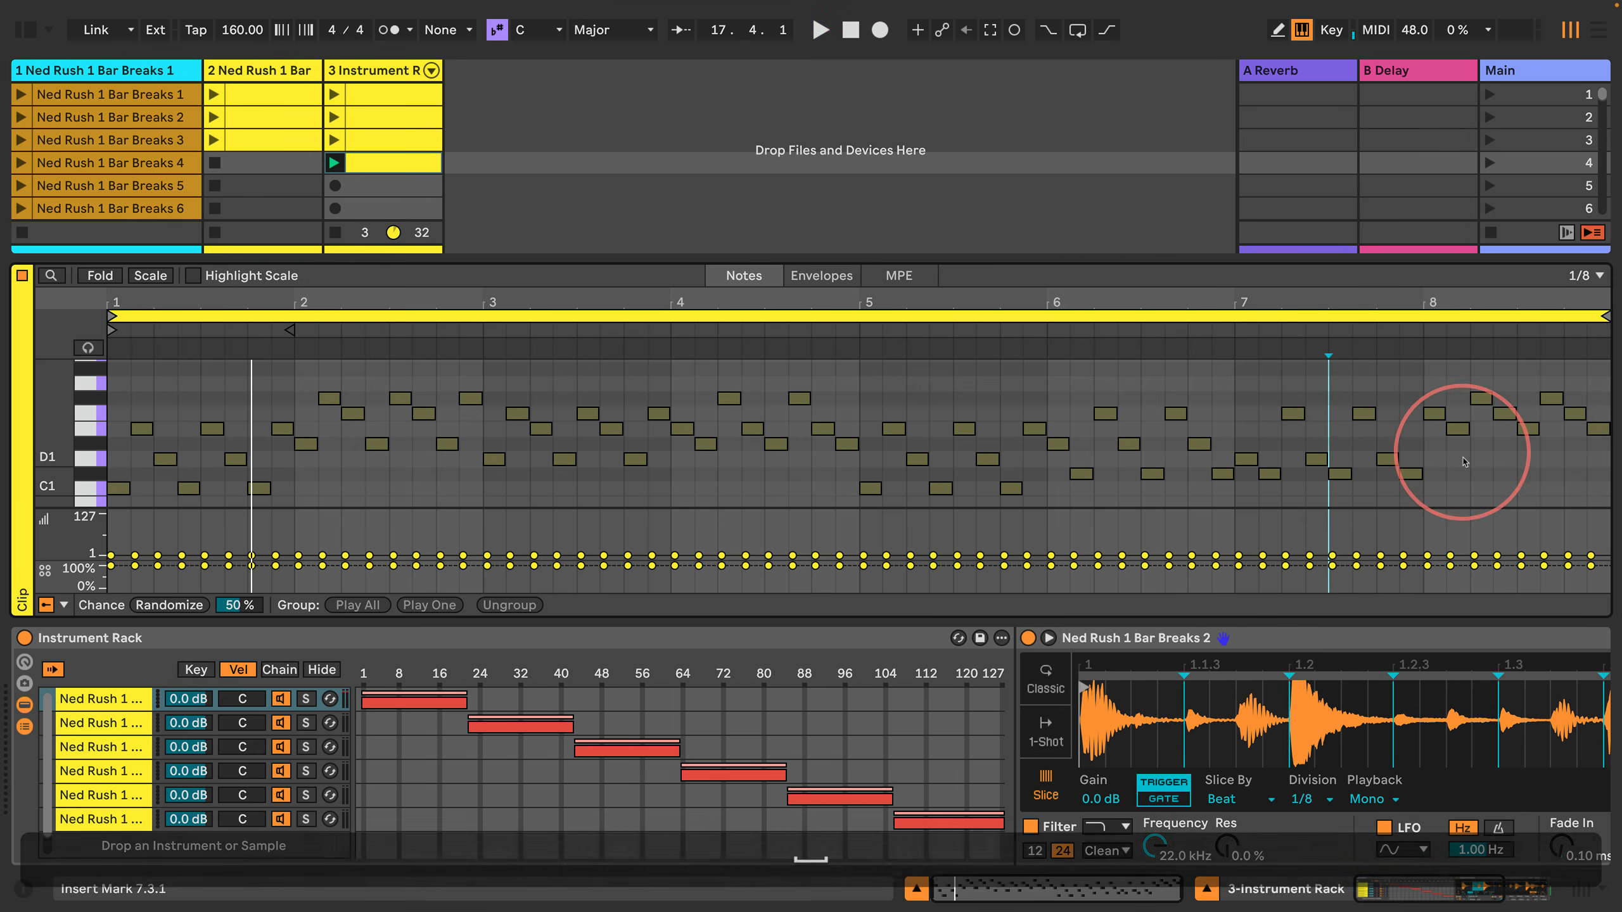
left_click_drag(1439, 455, 1566, 392)
key("Down")
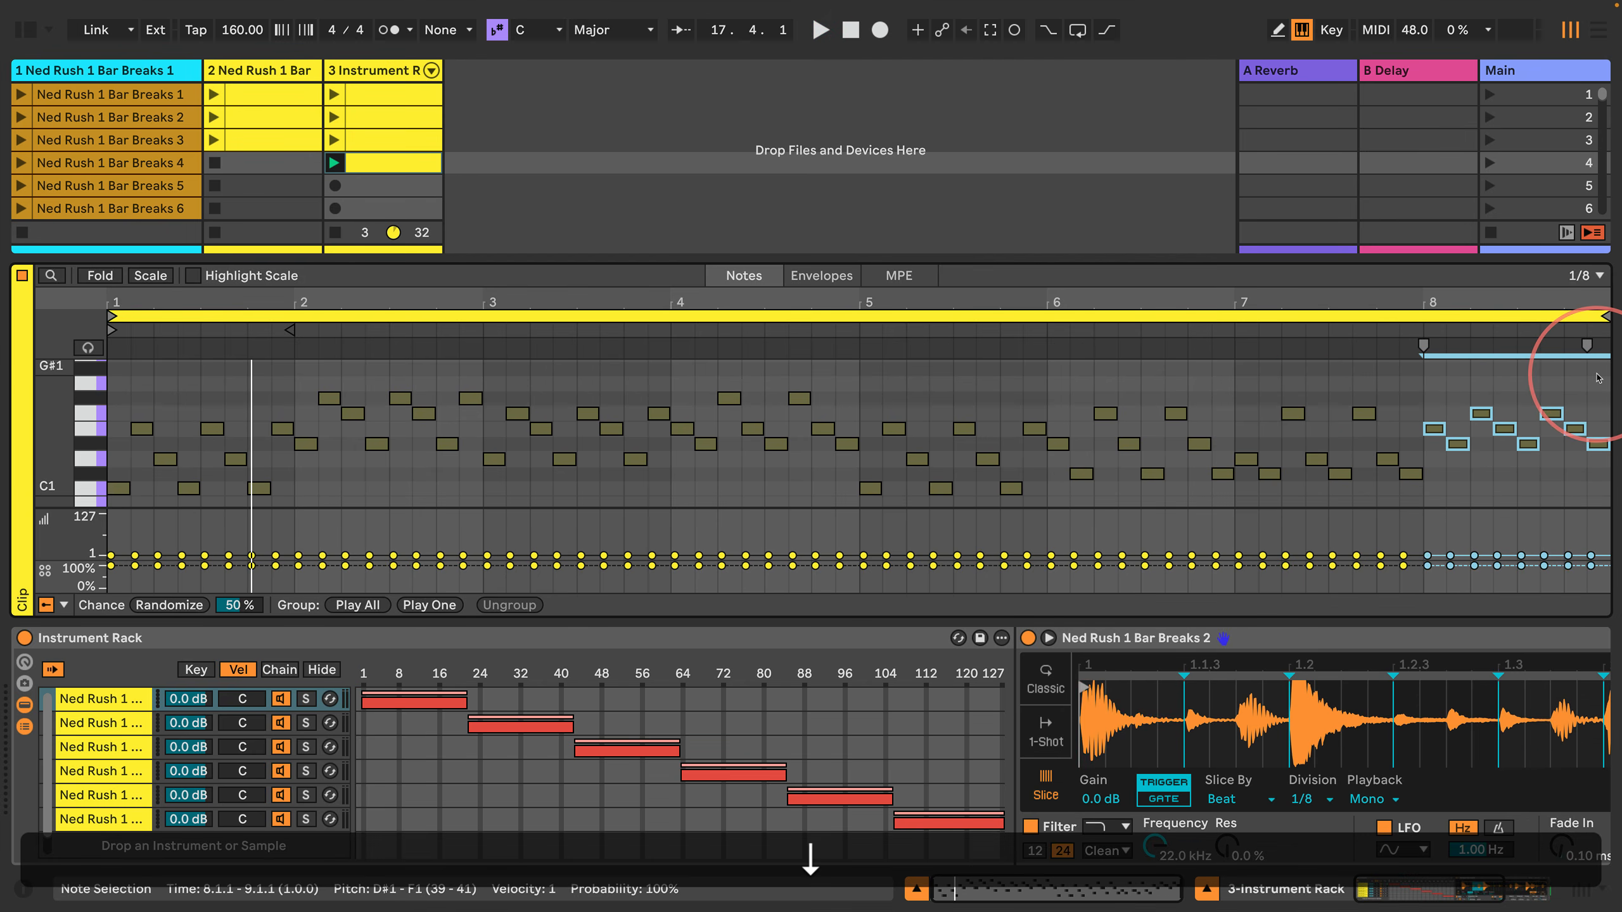
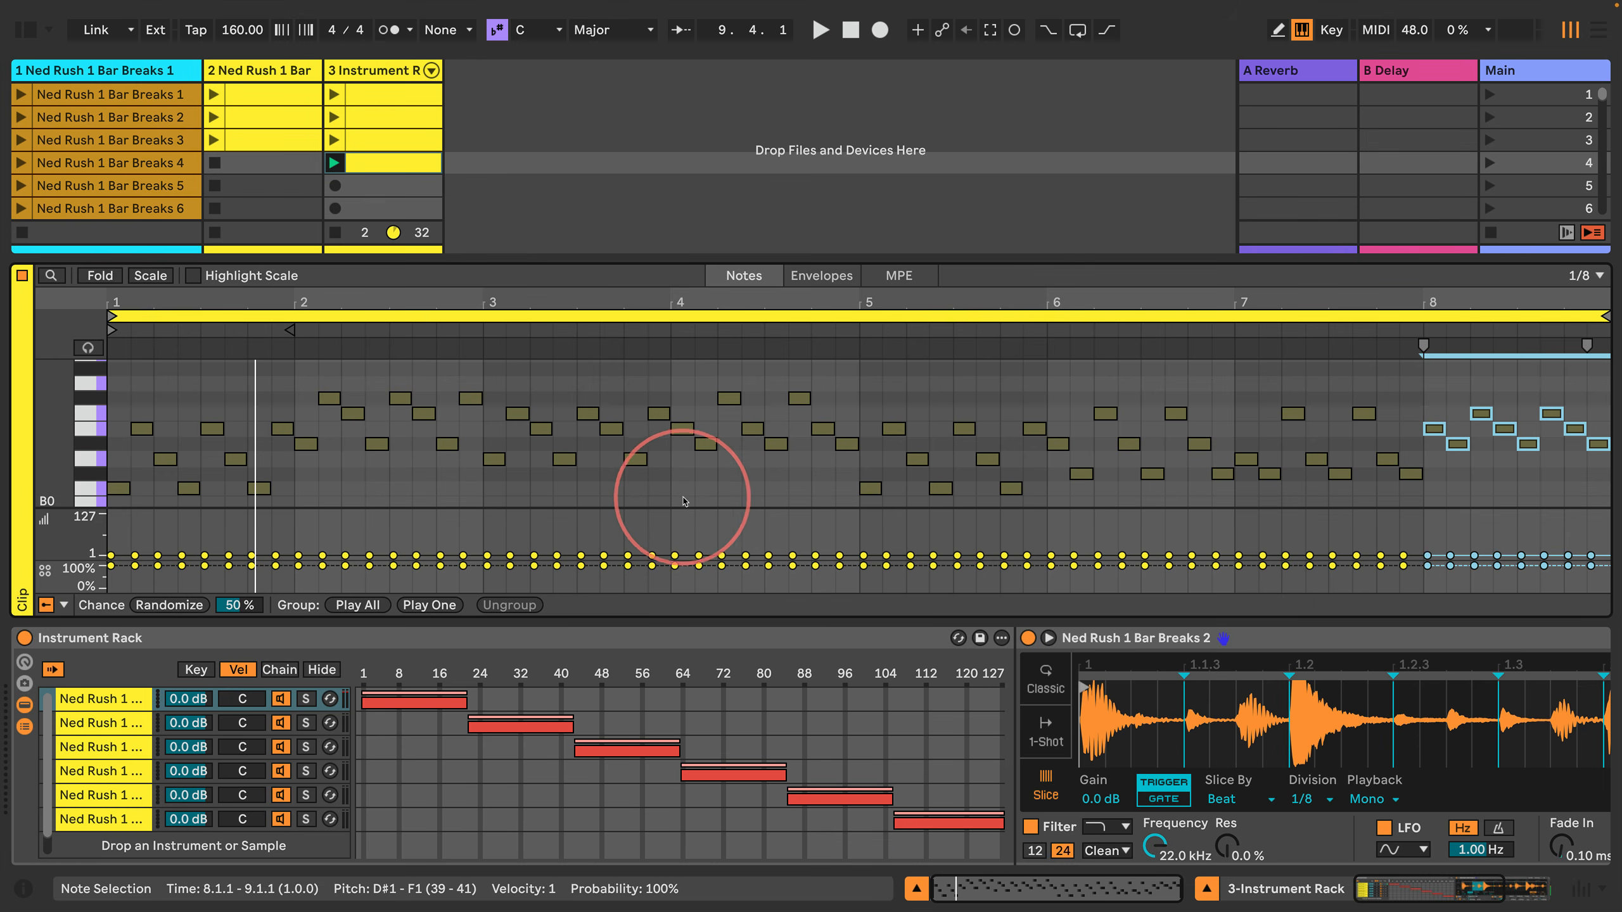
Step: Set a velocity deviation of +126 on all notes of bar 4 and on all notes of bar 8
left_click_drag(683, 498, 825, 401)
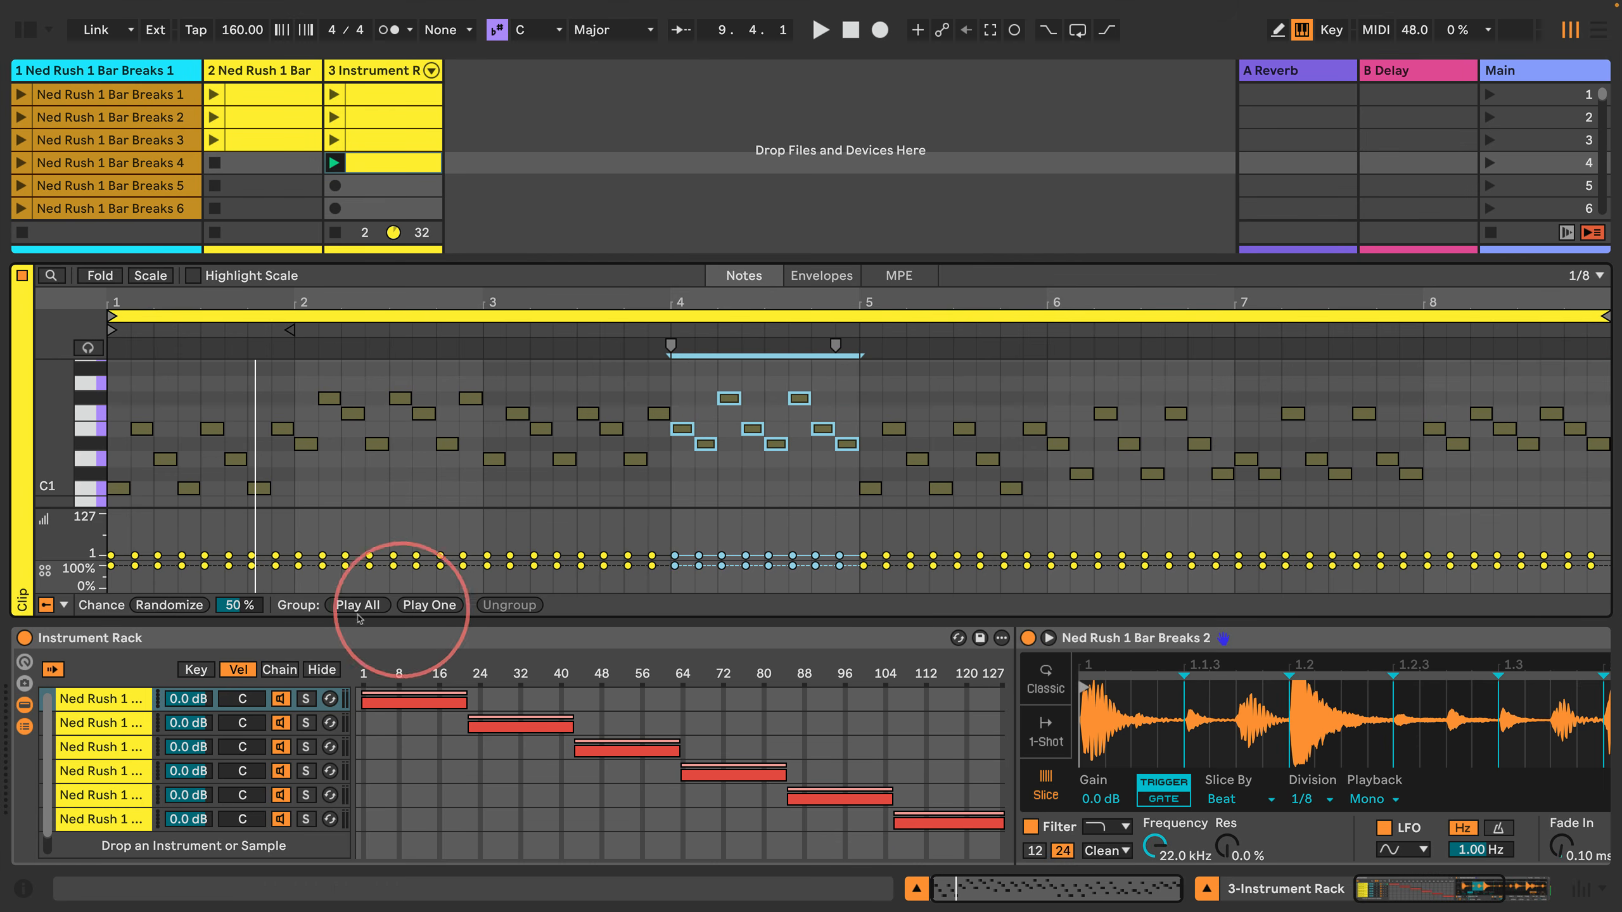
left_click(54, 543)
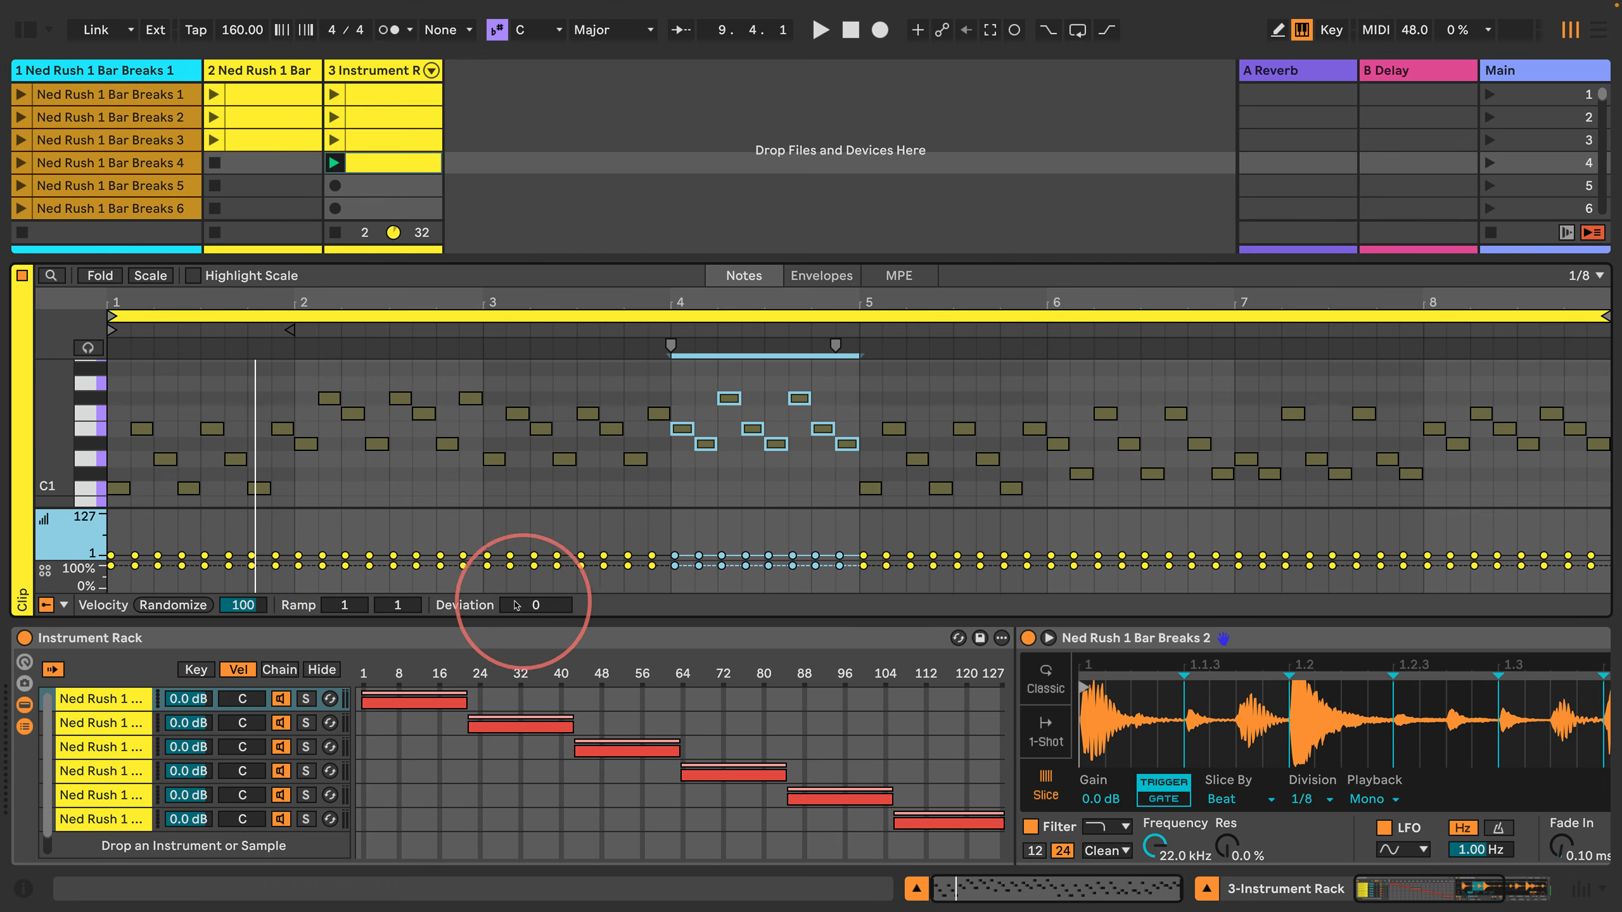
left_click_drag(514, 606, 520, 582)
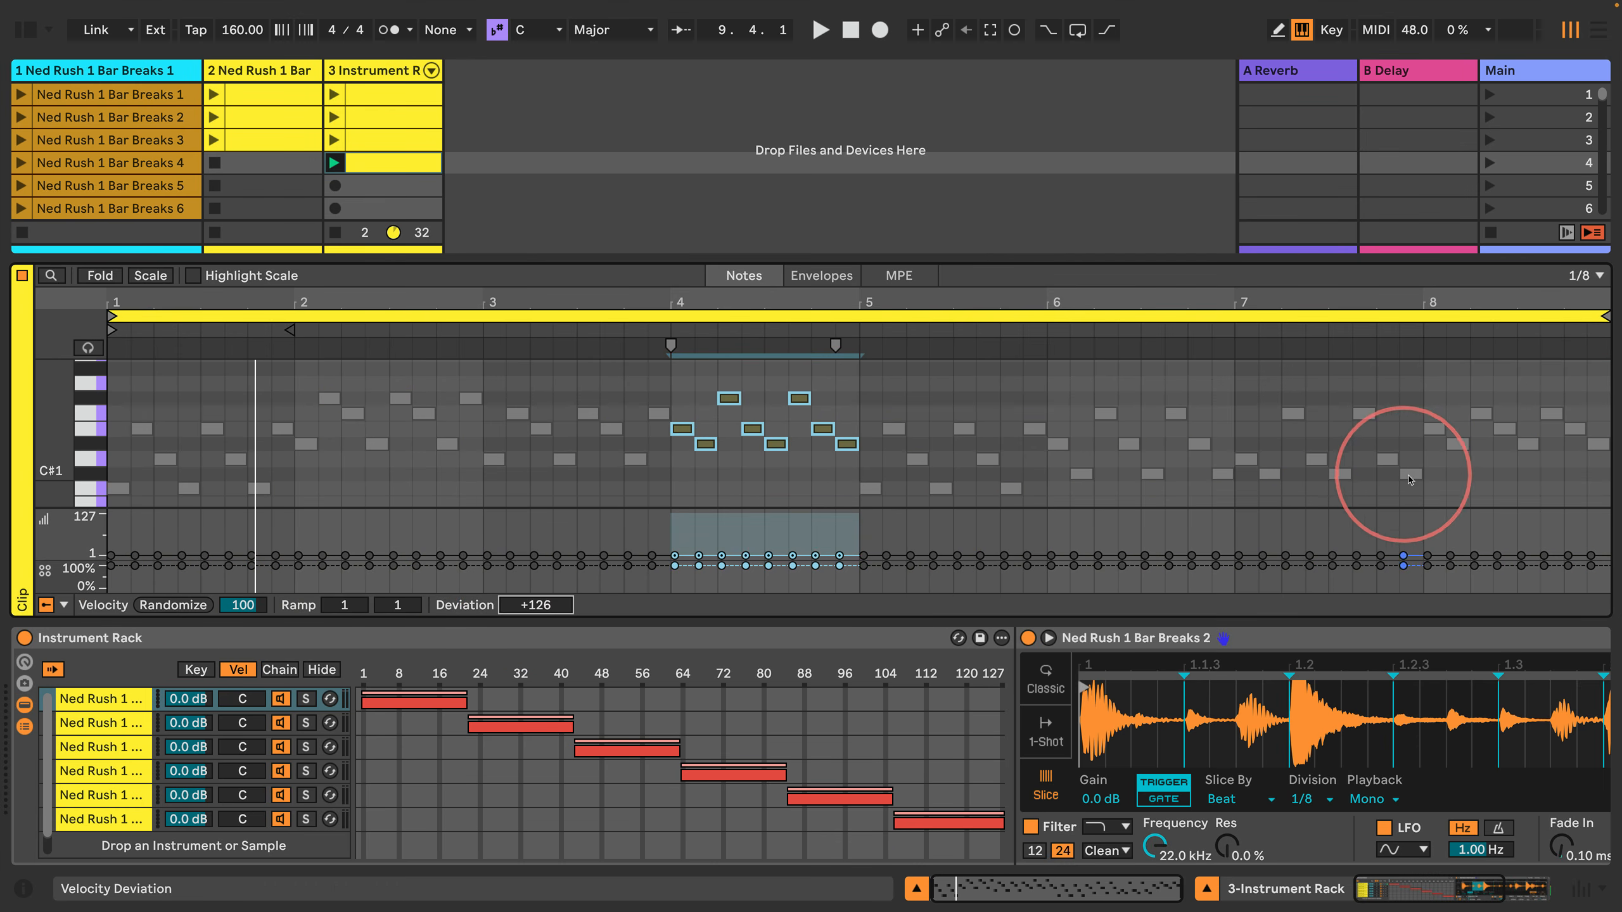
left_click_drag(1434, 491, 1596, 375)
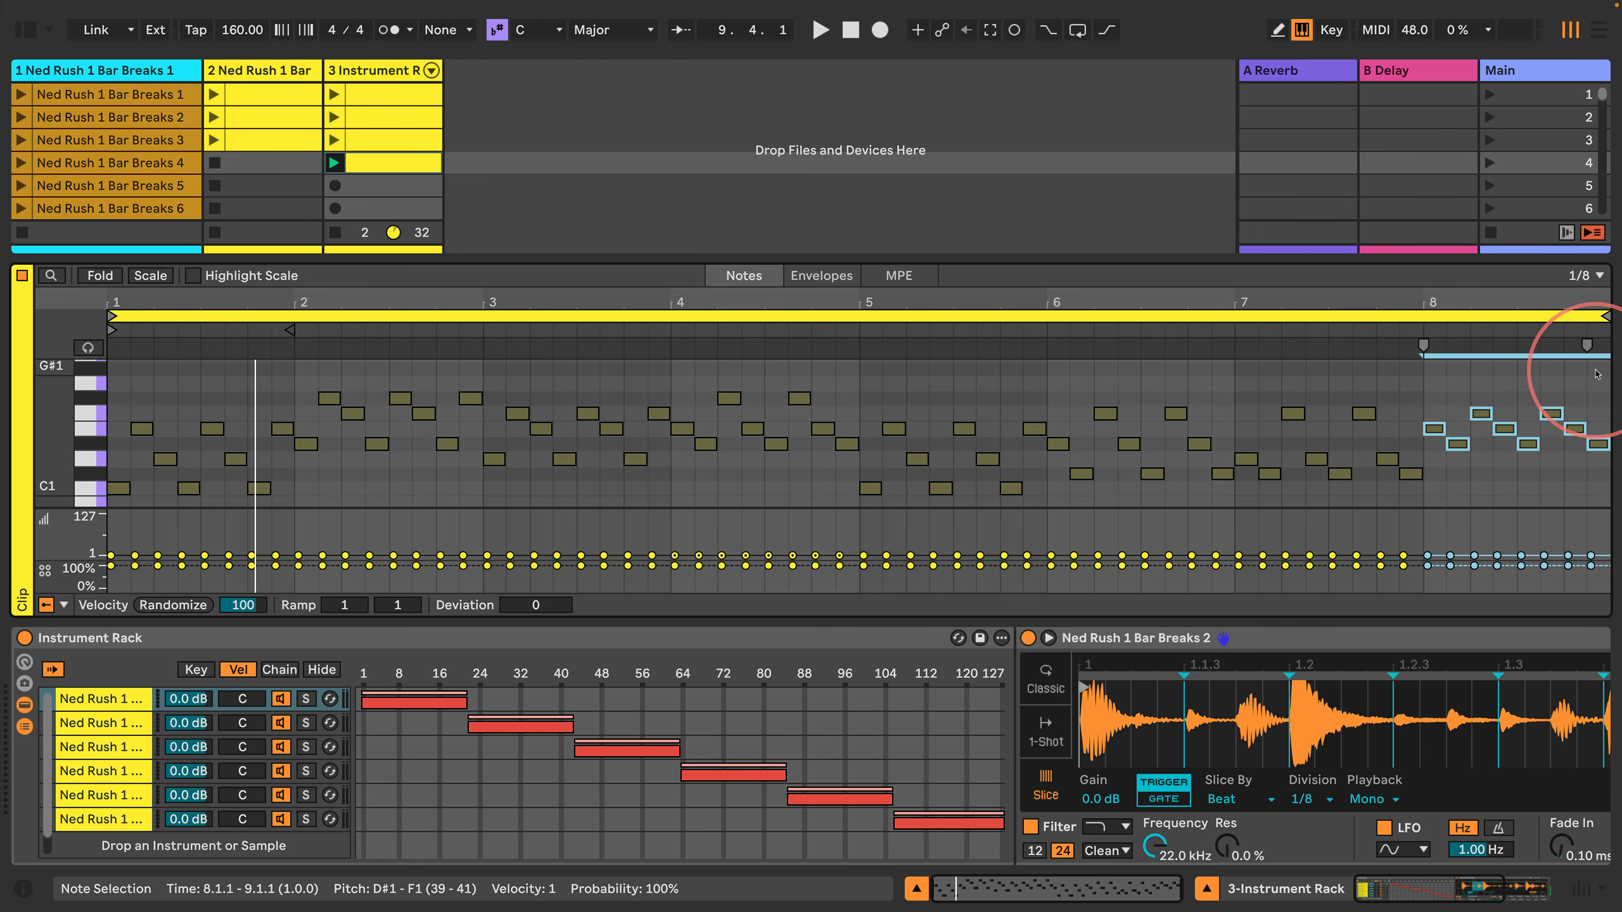
left_click_drag(536, 604, 536, 586)
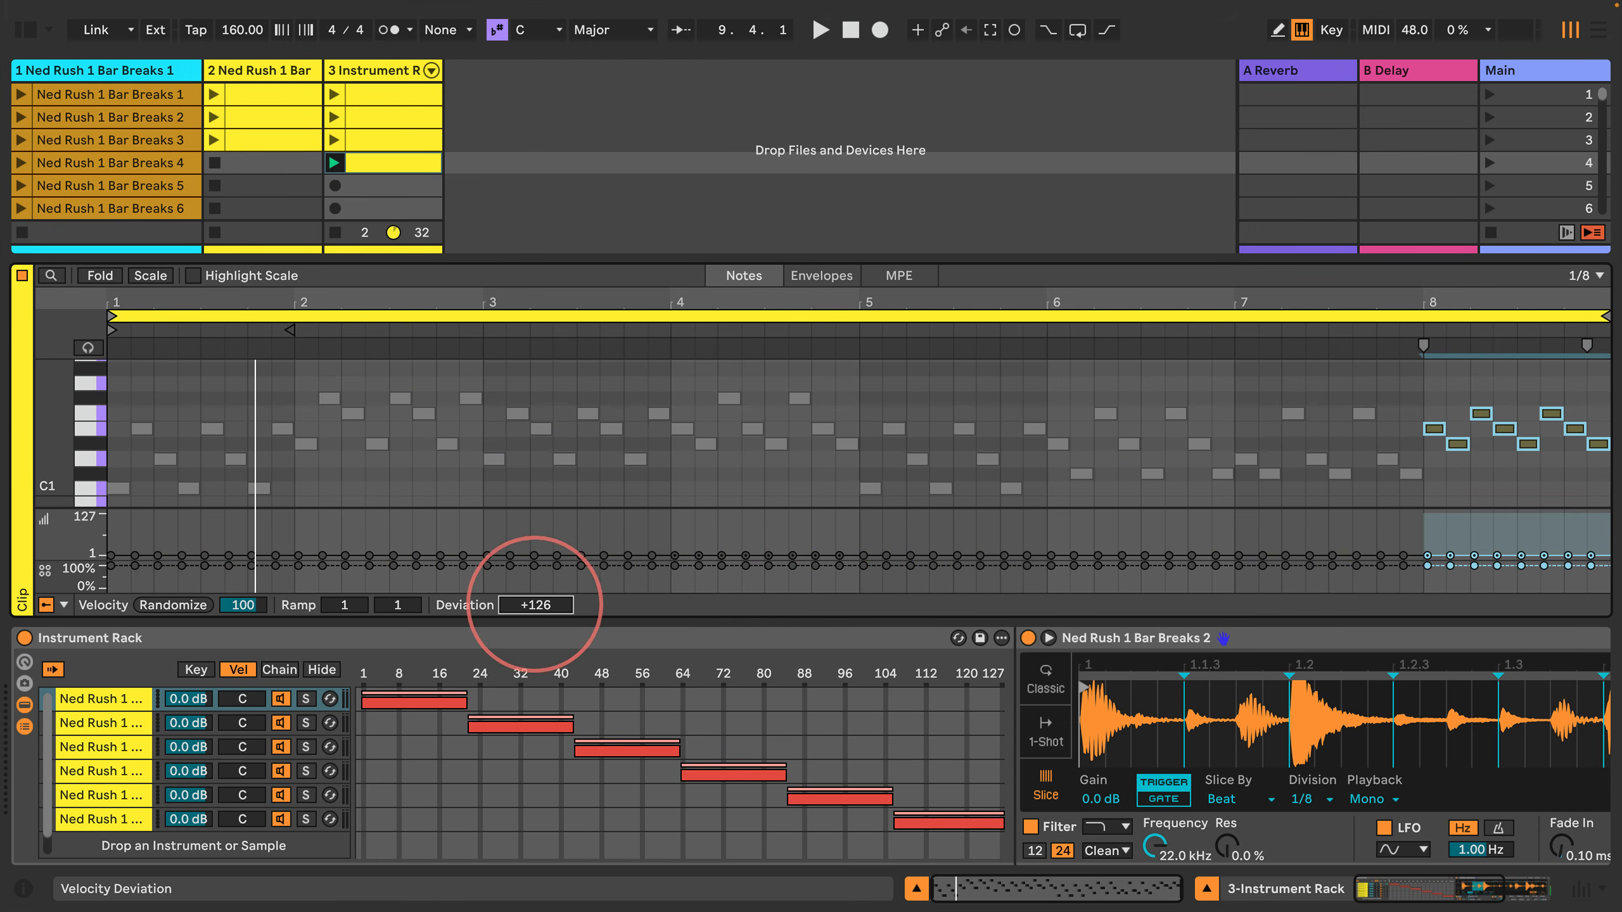
Step: Play back the eight-bar clip, then launch the Instrument Rack track's first clip to compare them
left_click(586, 371)
key("space")
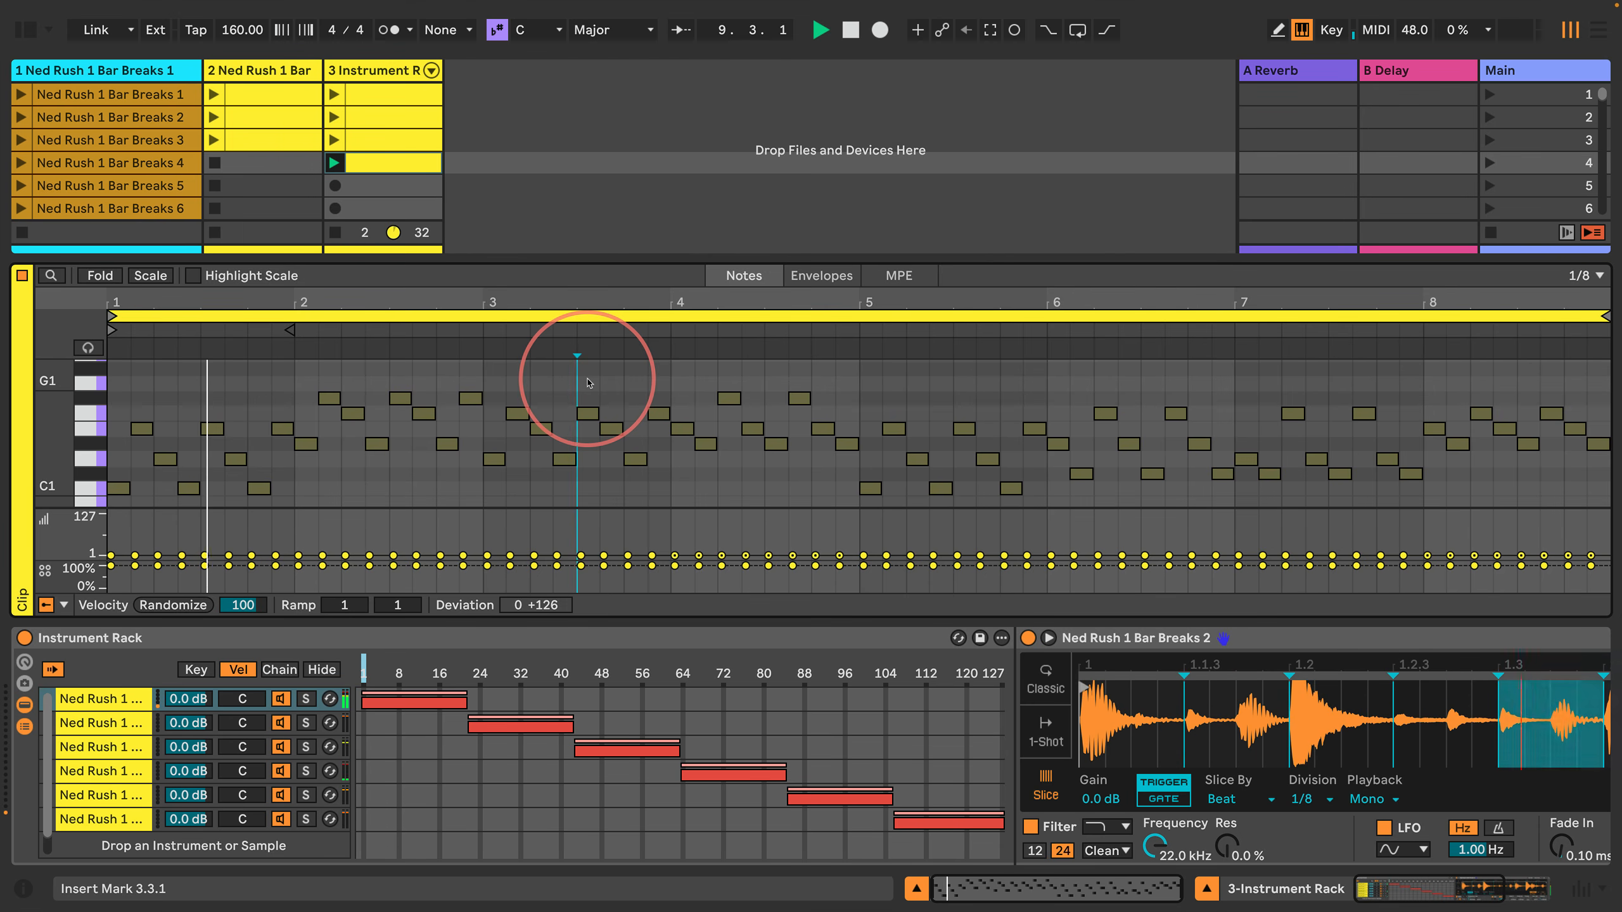
key("space")
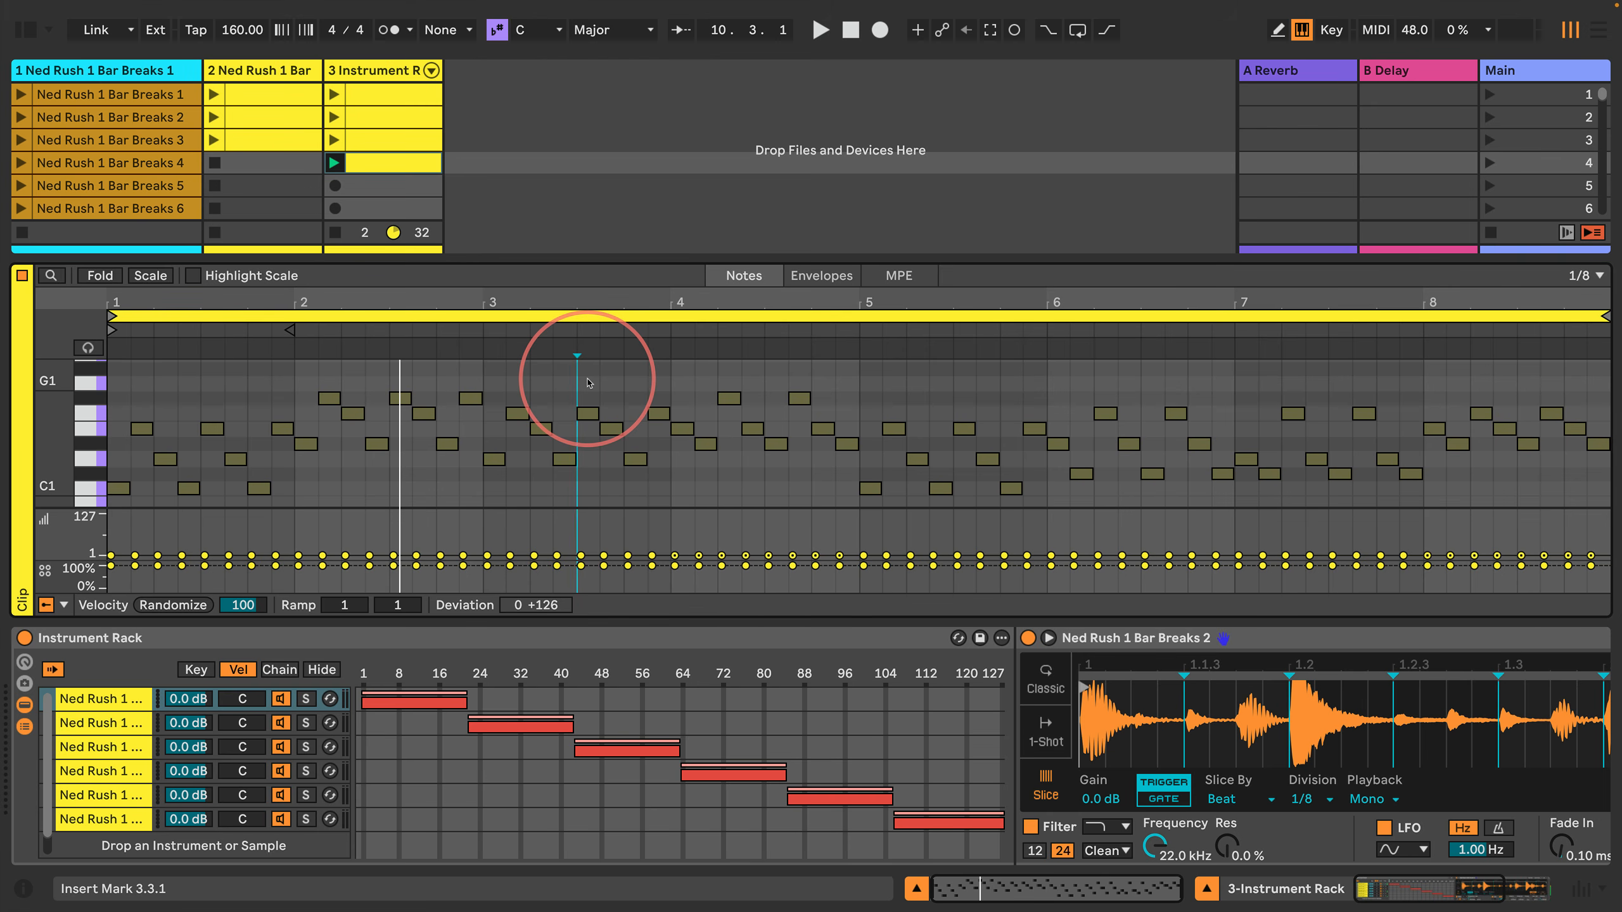
key("space")
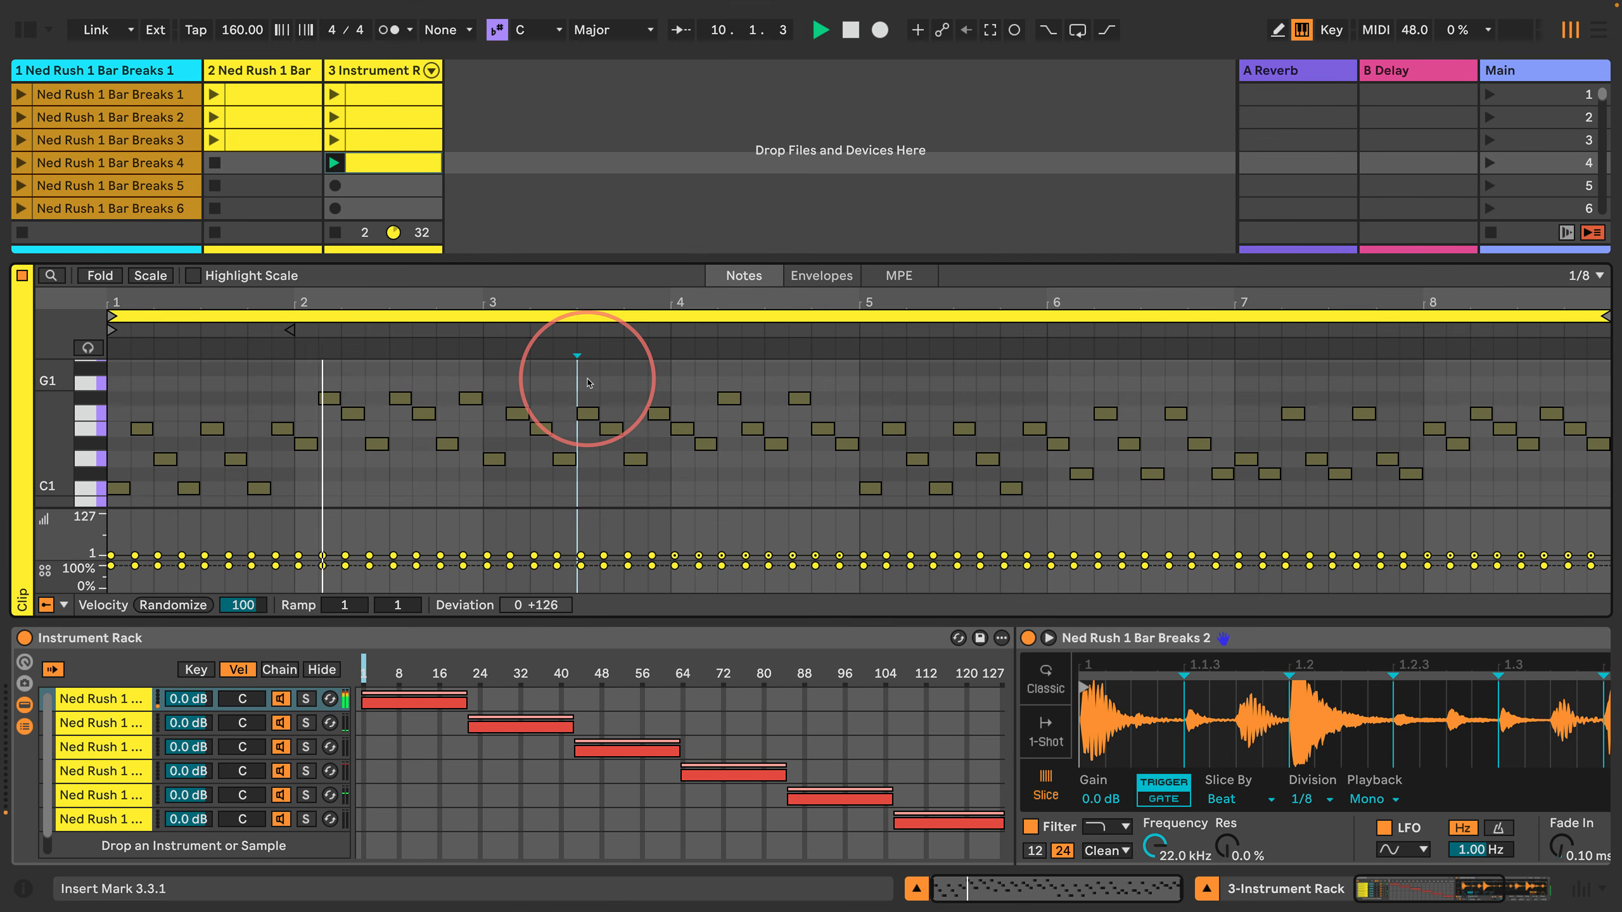
left_click(333, 94)
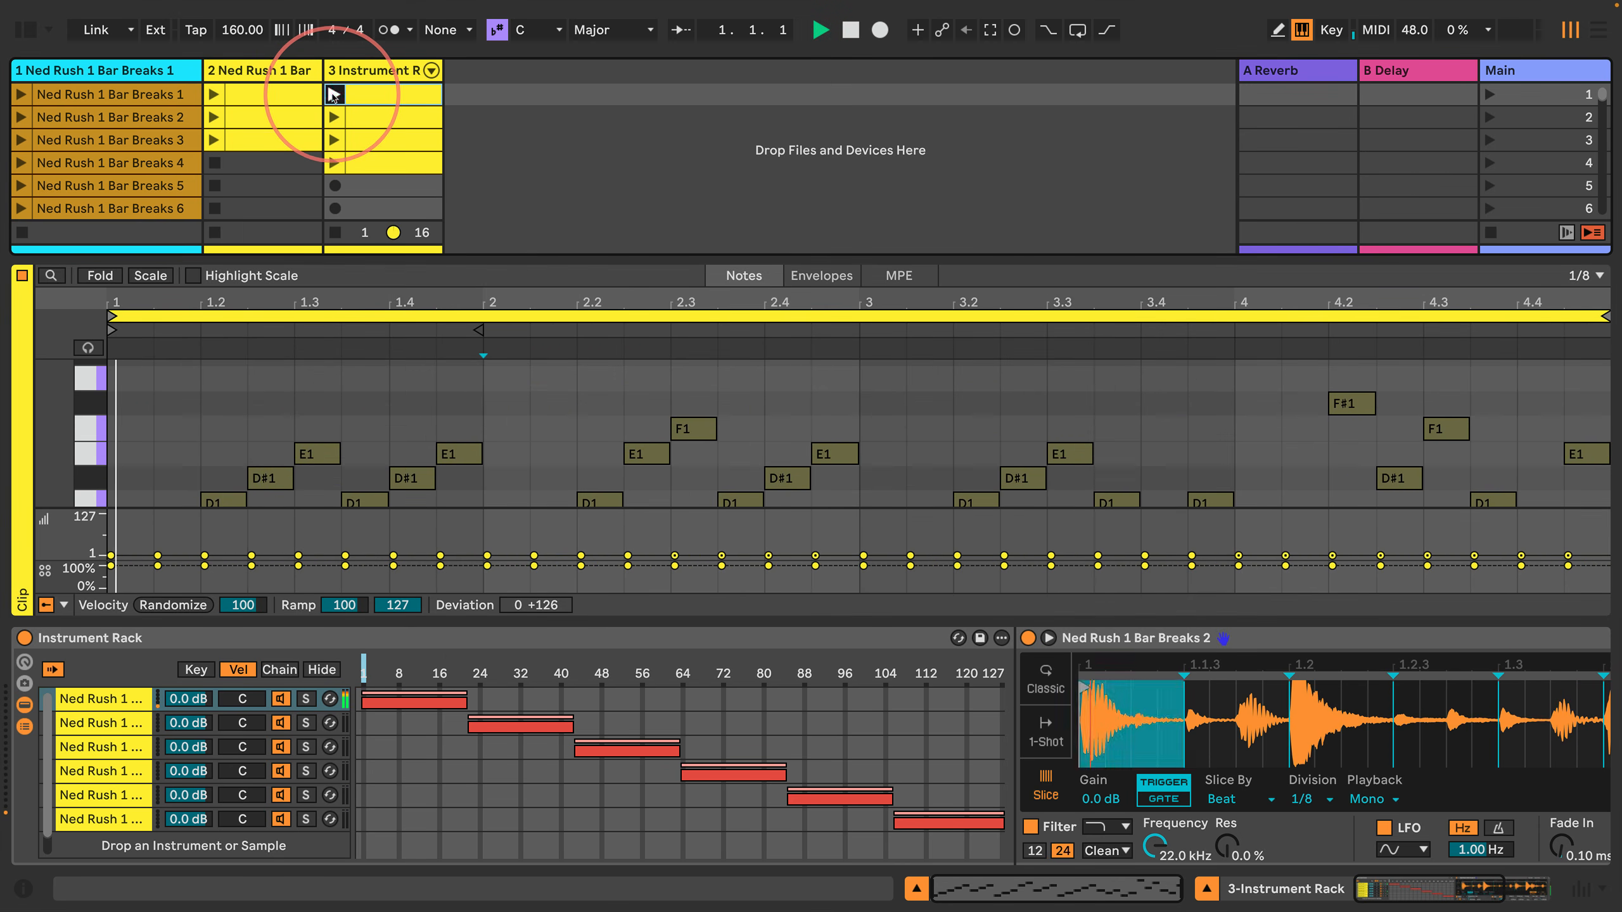
Step: Launch the Instrument Rack track's second clip, stop playback and colour that clip green
left_click(333, 117)
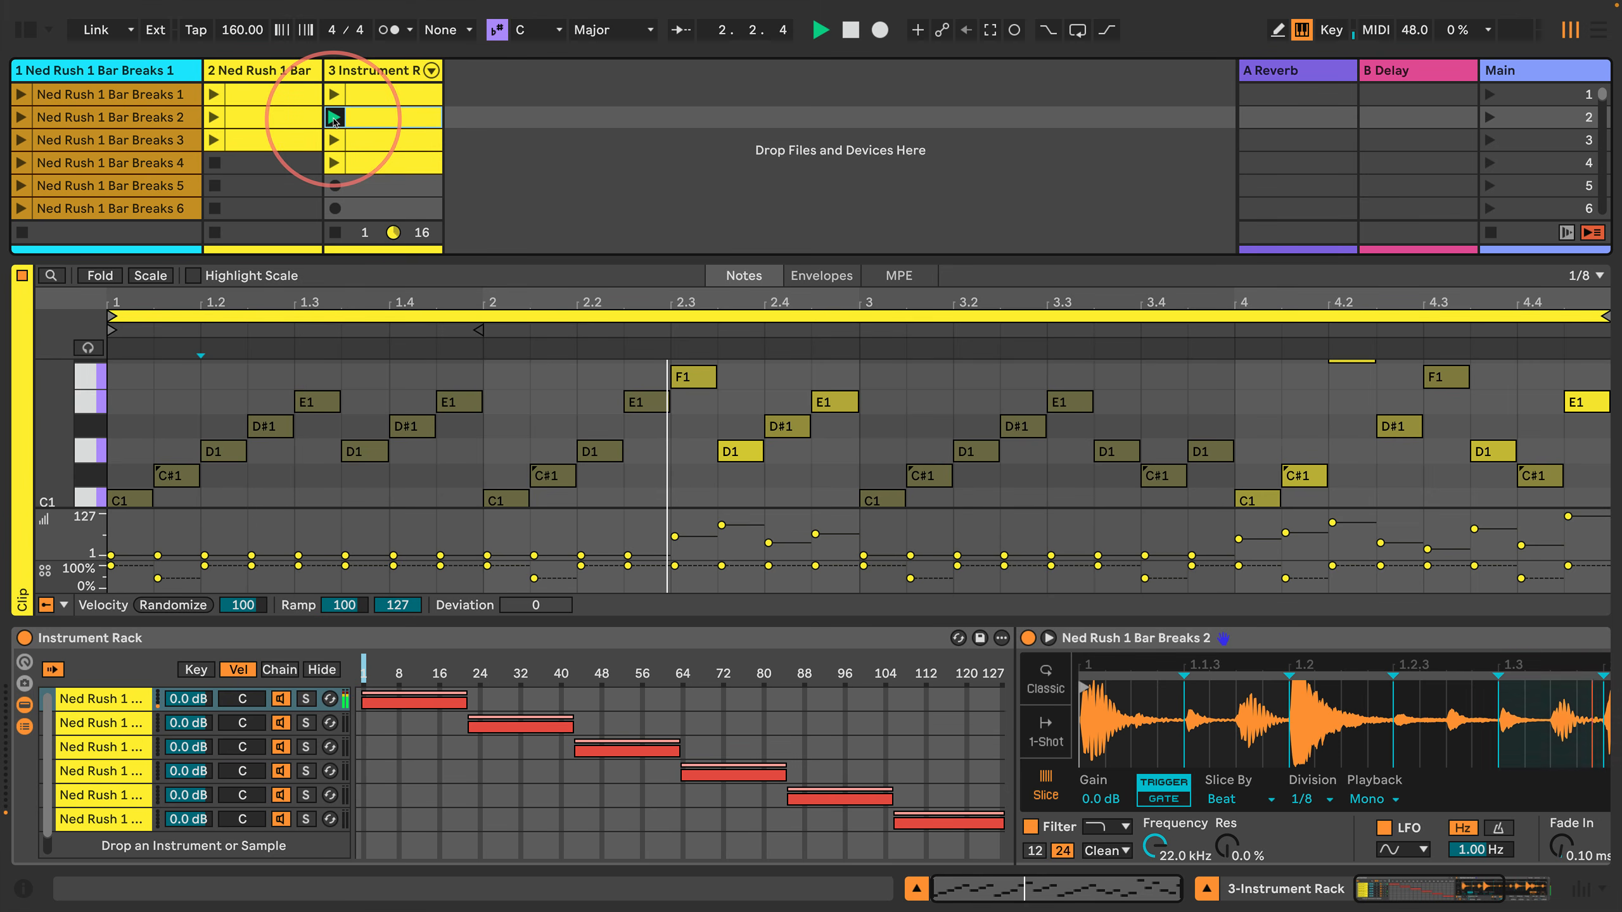
right_click(375, 124)
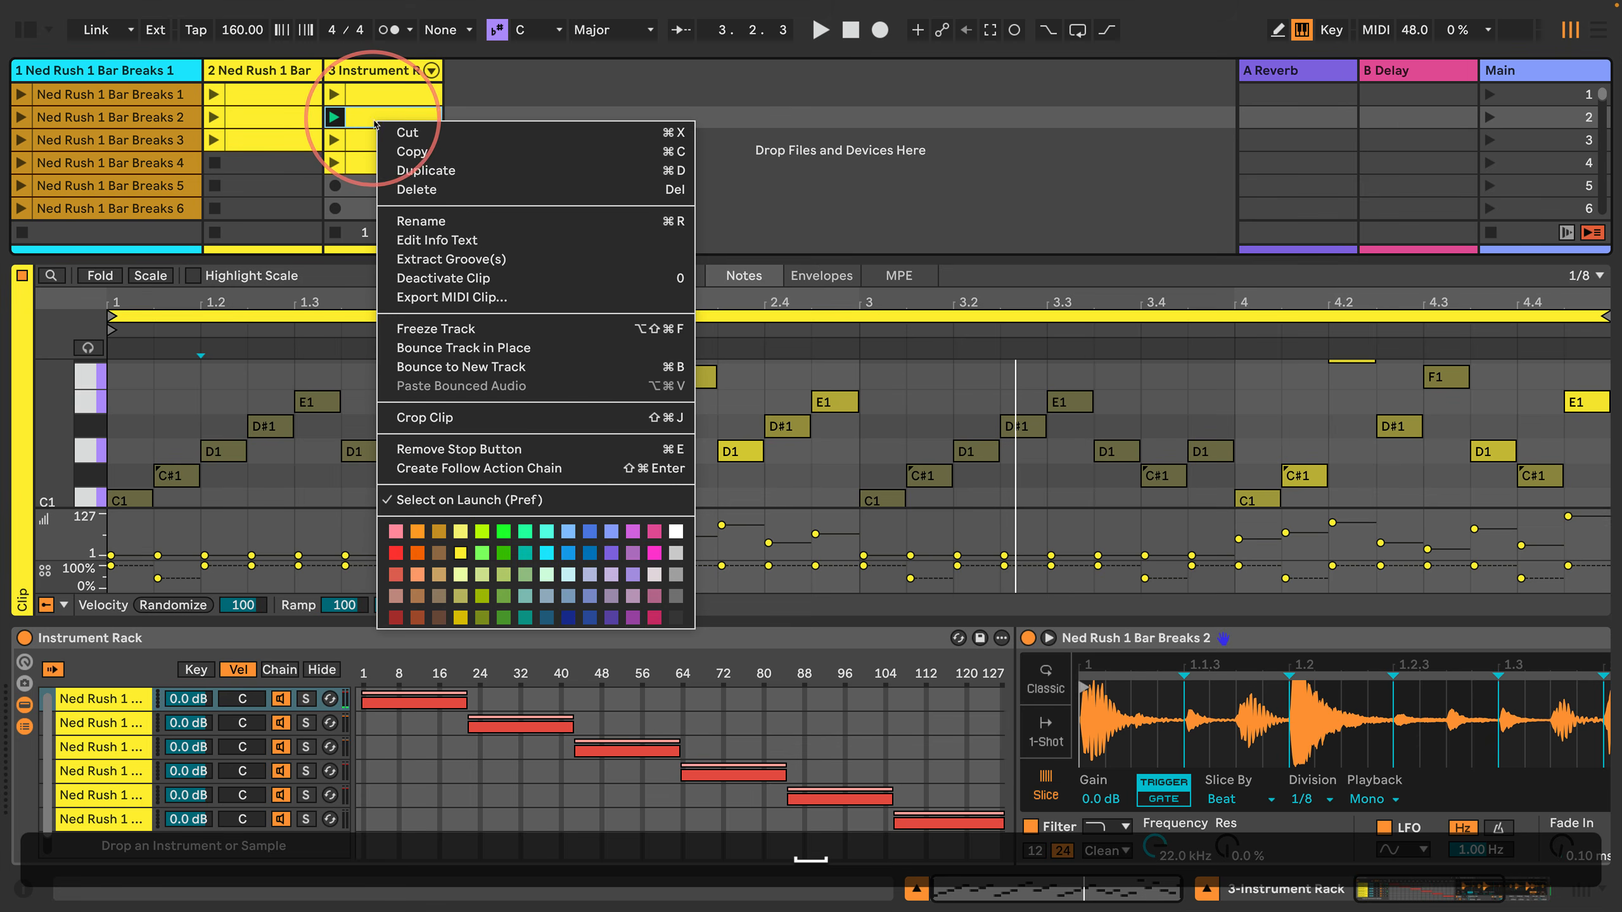
left_click(505, 533)
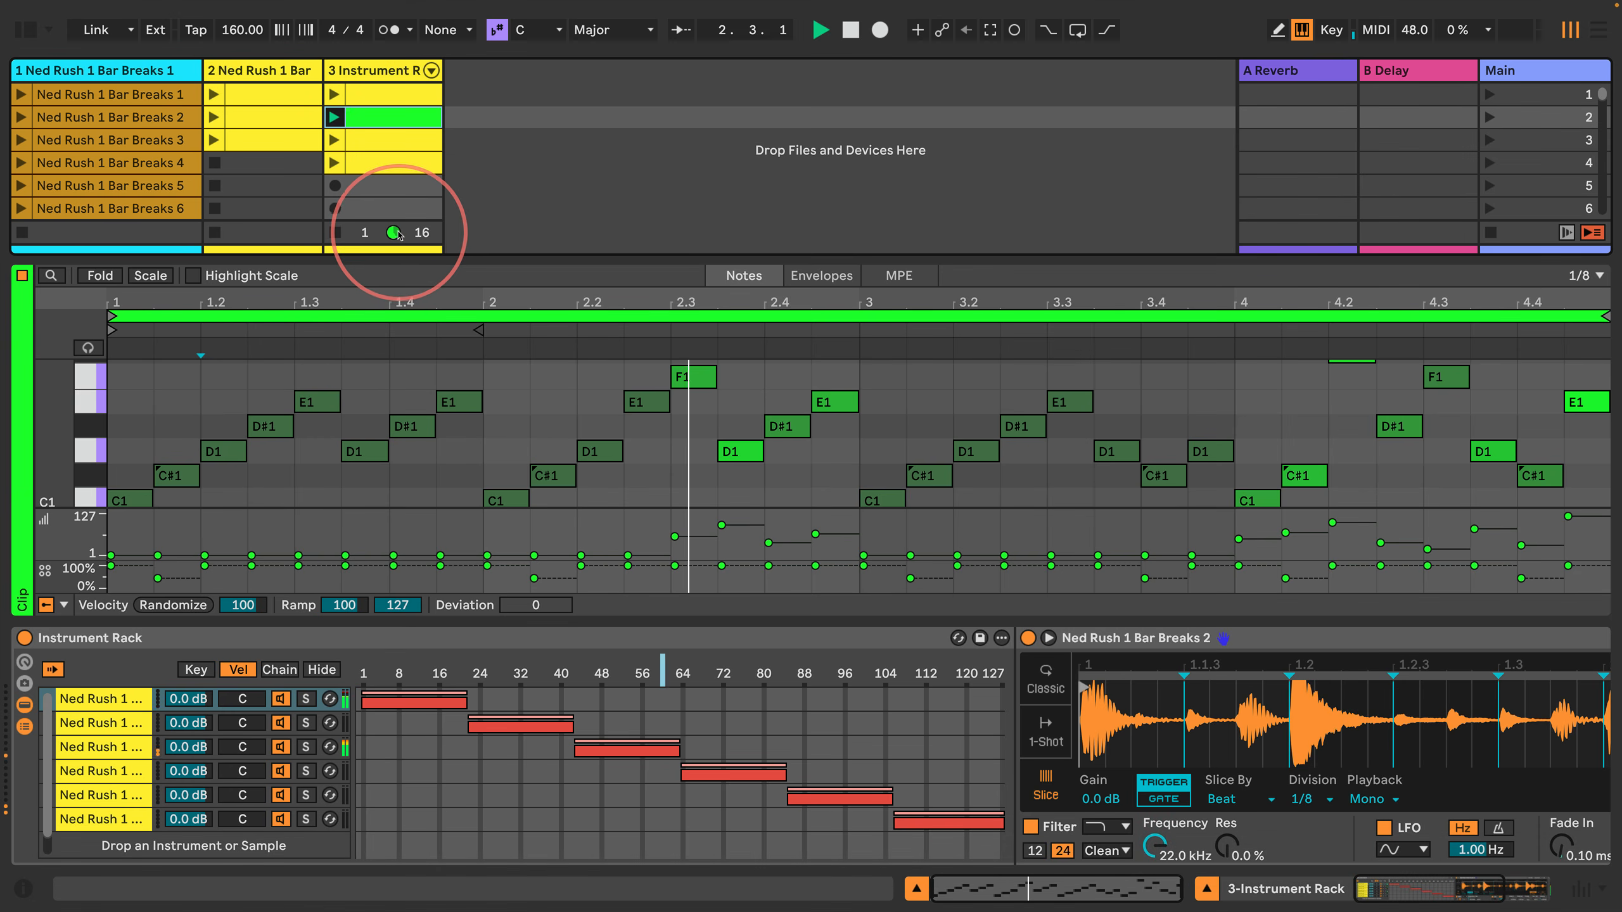
Step: Reveal and widen the browser beside an enlarged clip grid, and add the Operator instrument on a new MIDI track
left_click_drag(377, 262, 376, 328)
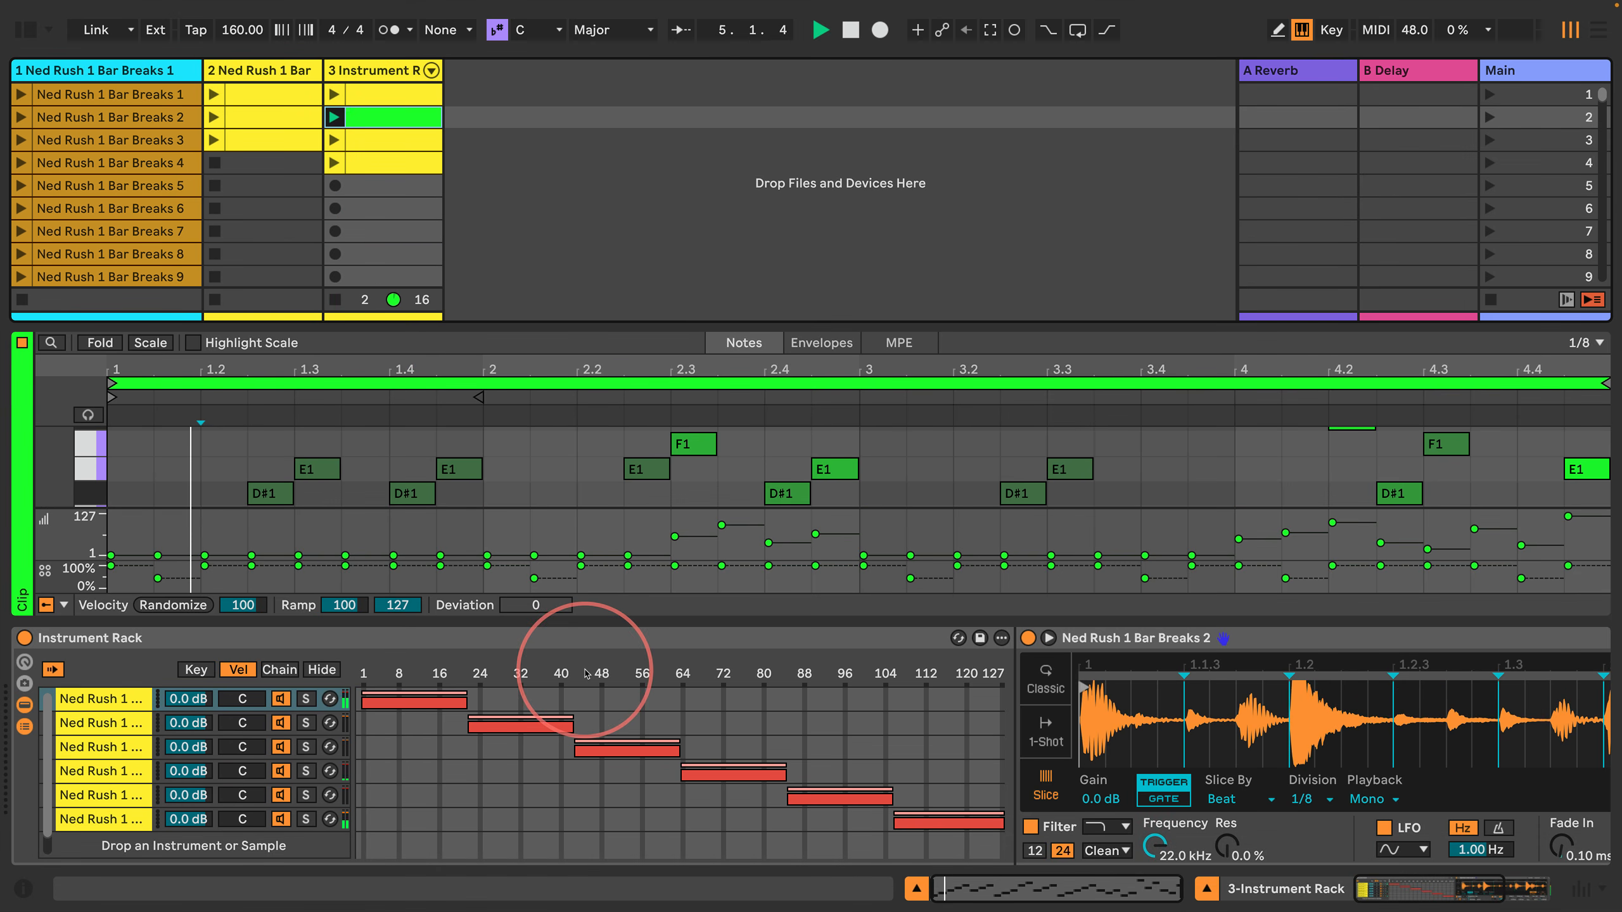
left_click(26, 28)
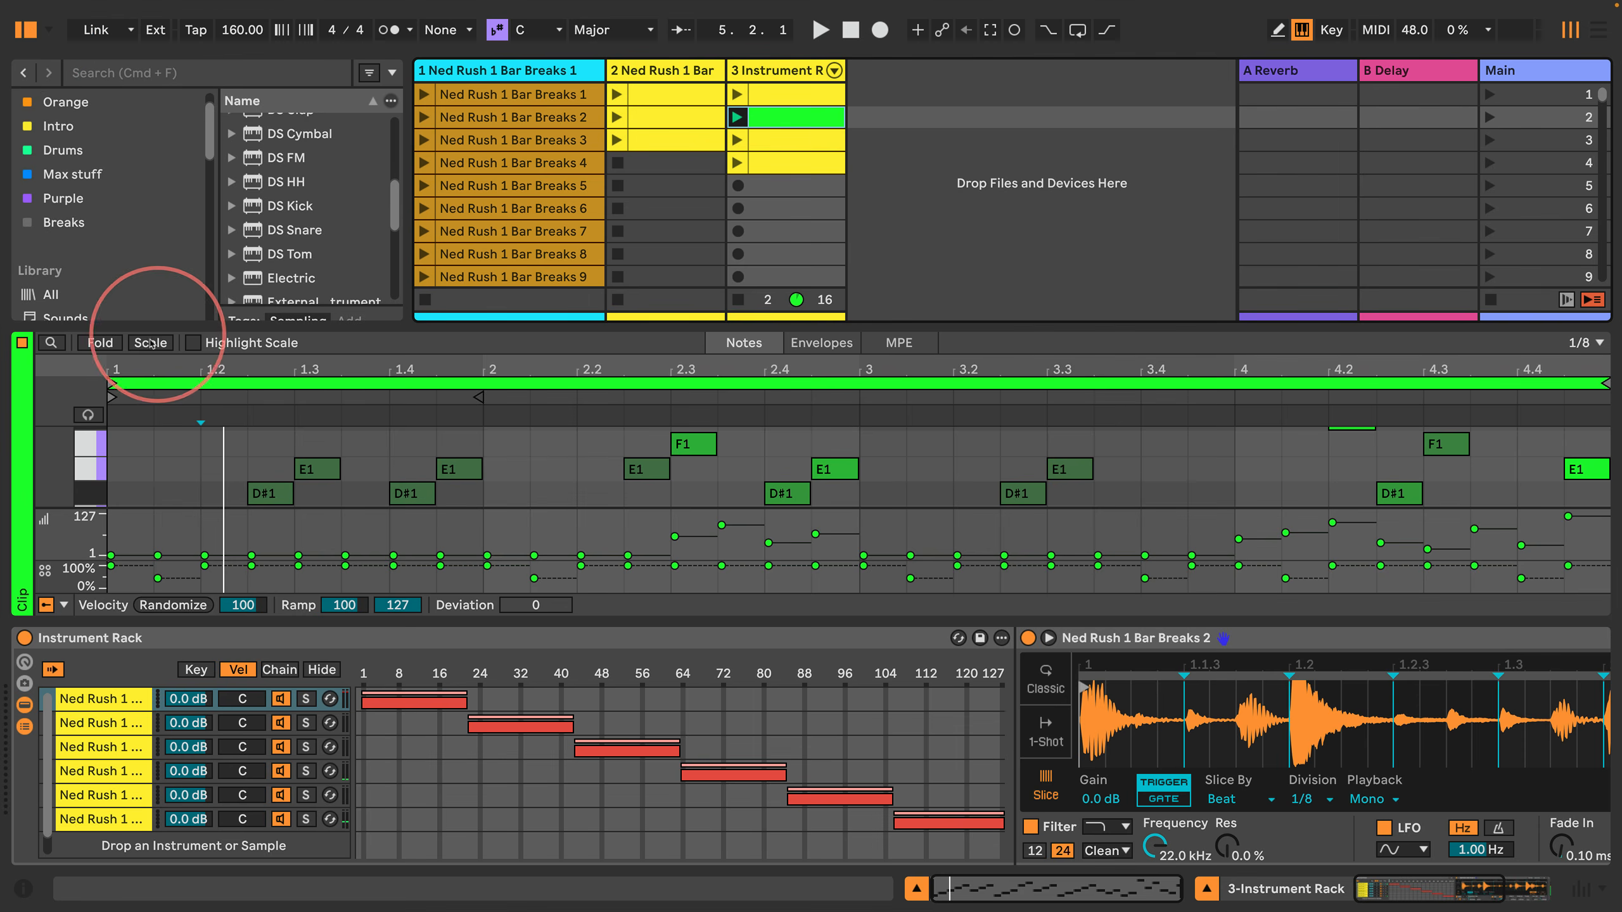
left_click_drag(125, 327, 128, 539)
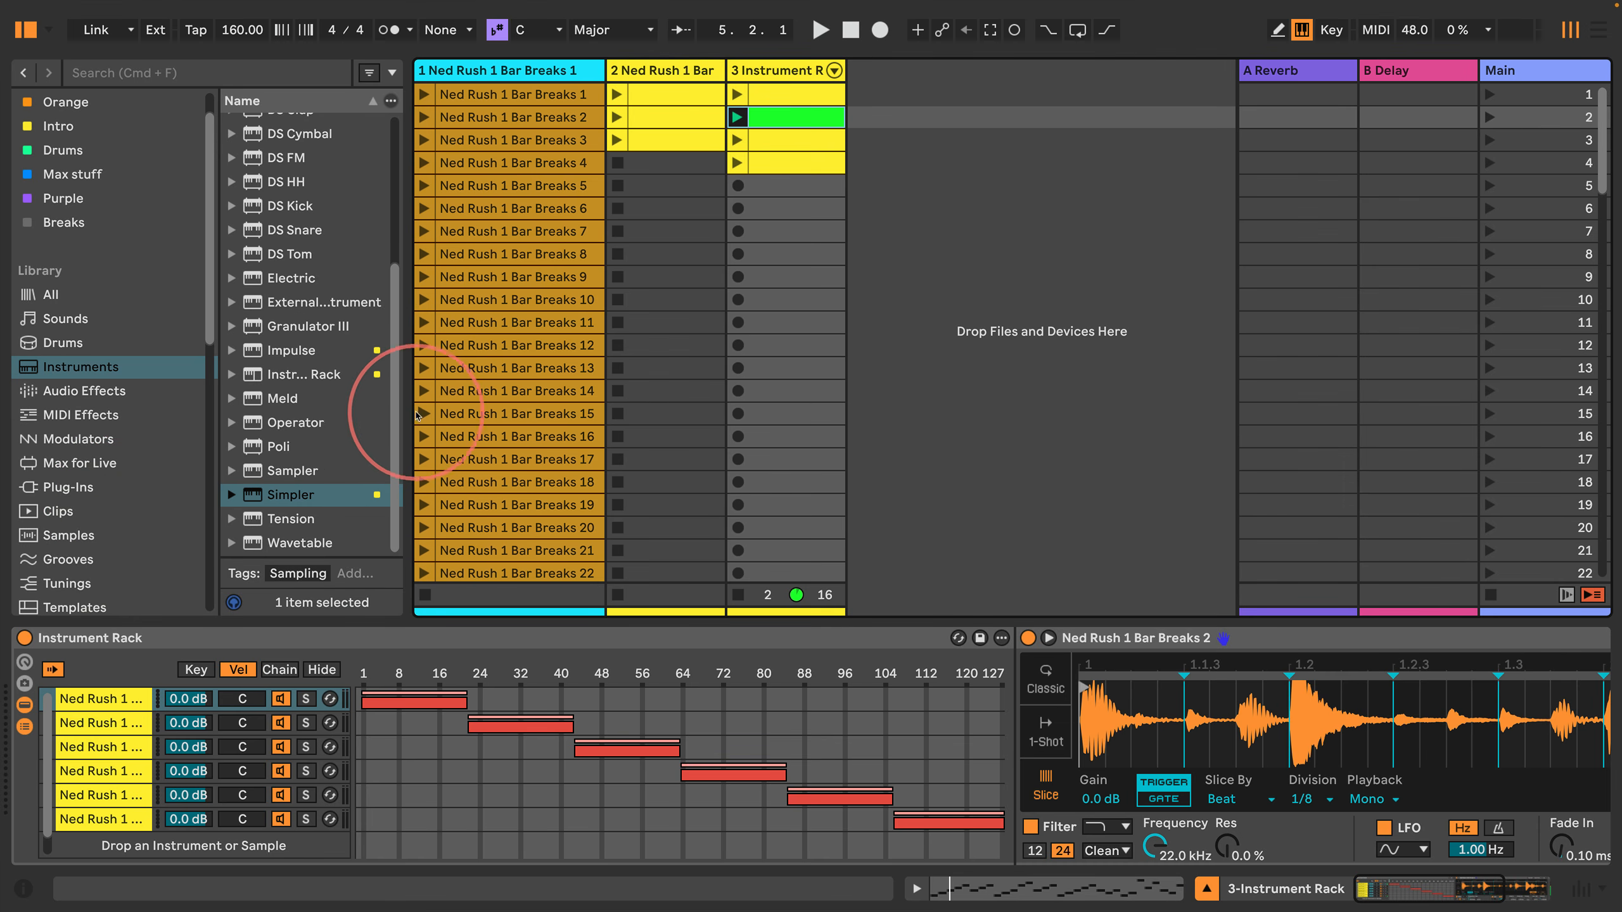
left_click_drag(420, 411, 543, 408)
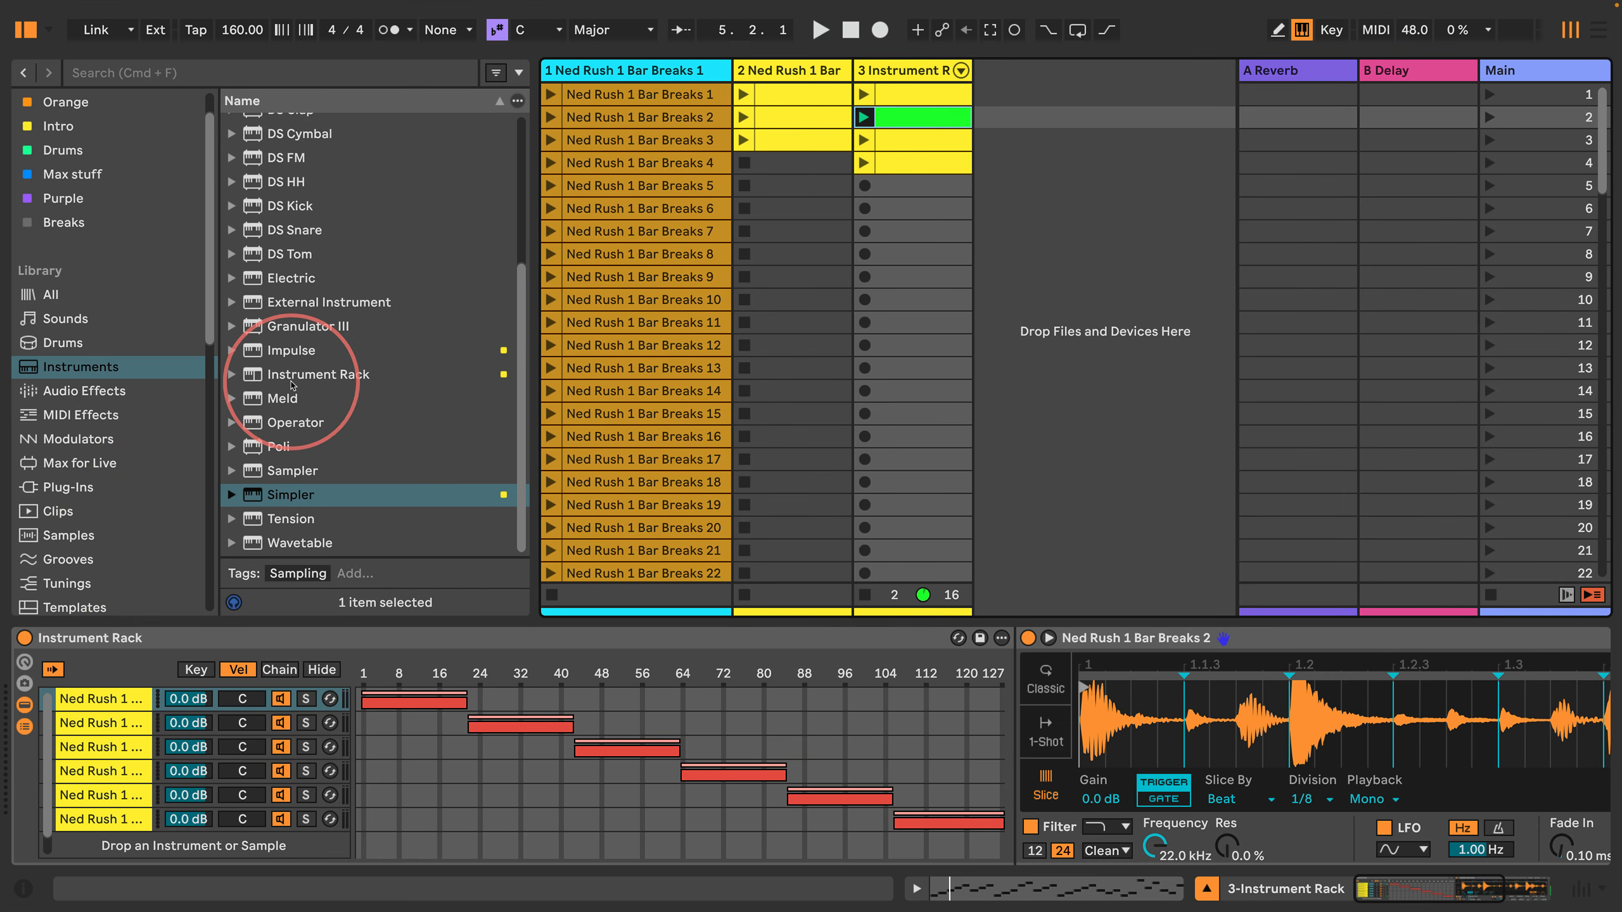
left_click_drag(262, 432, 1066, 246)
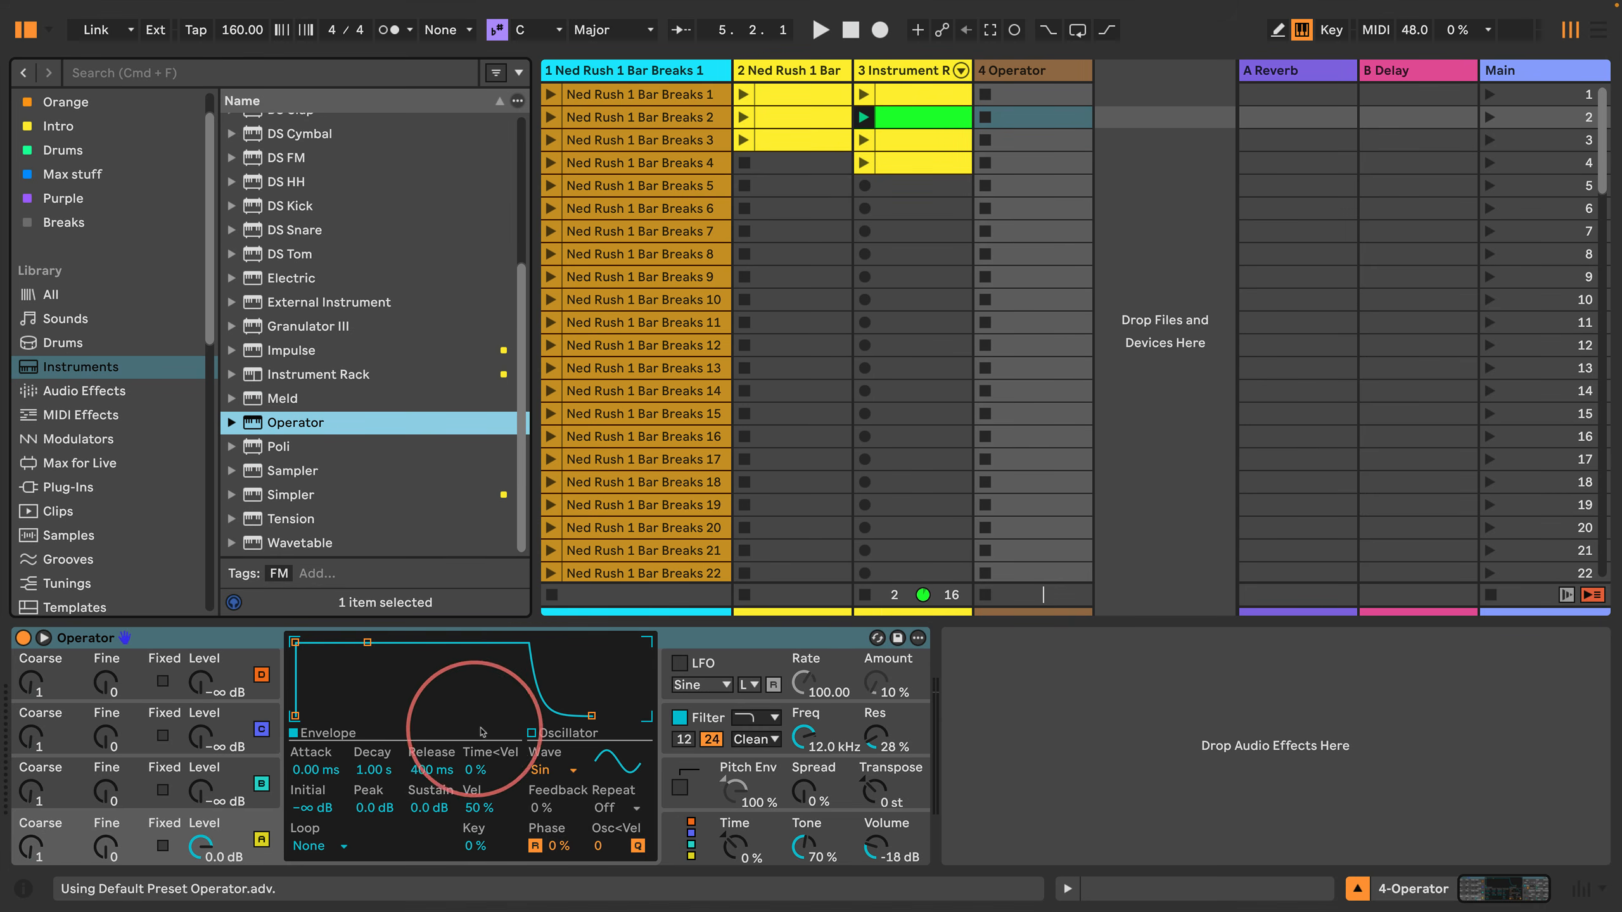
Step: Show the mixer, record-arm the Operator track instead of the Instrument Rack track, and play a test note
left_click(257, 819)
key("a")
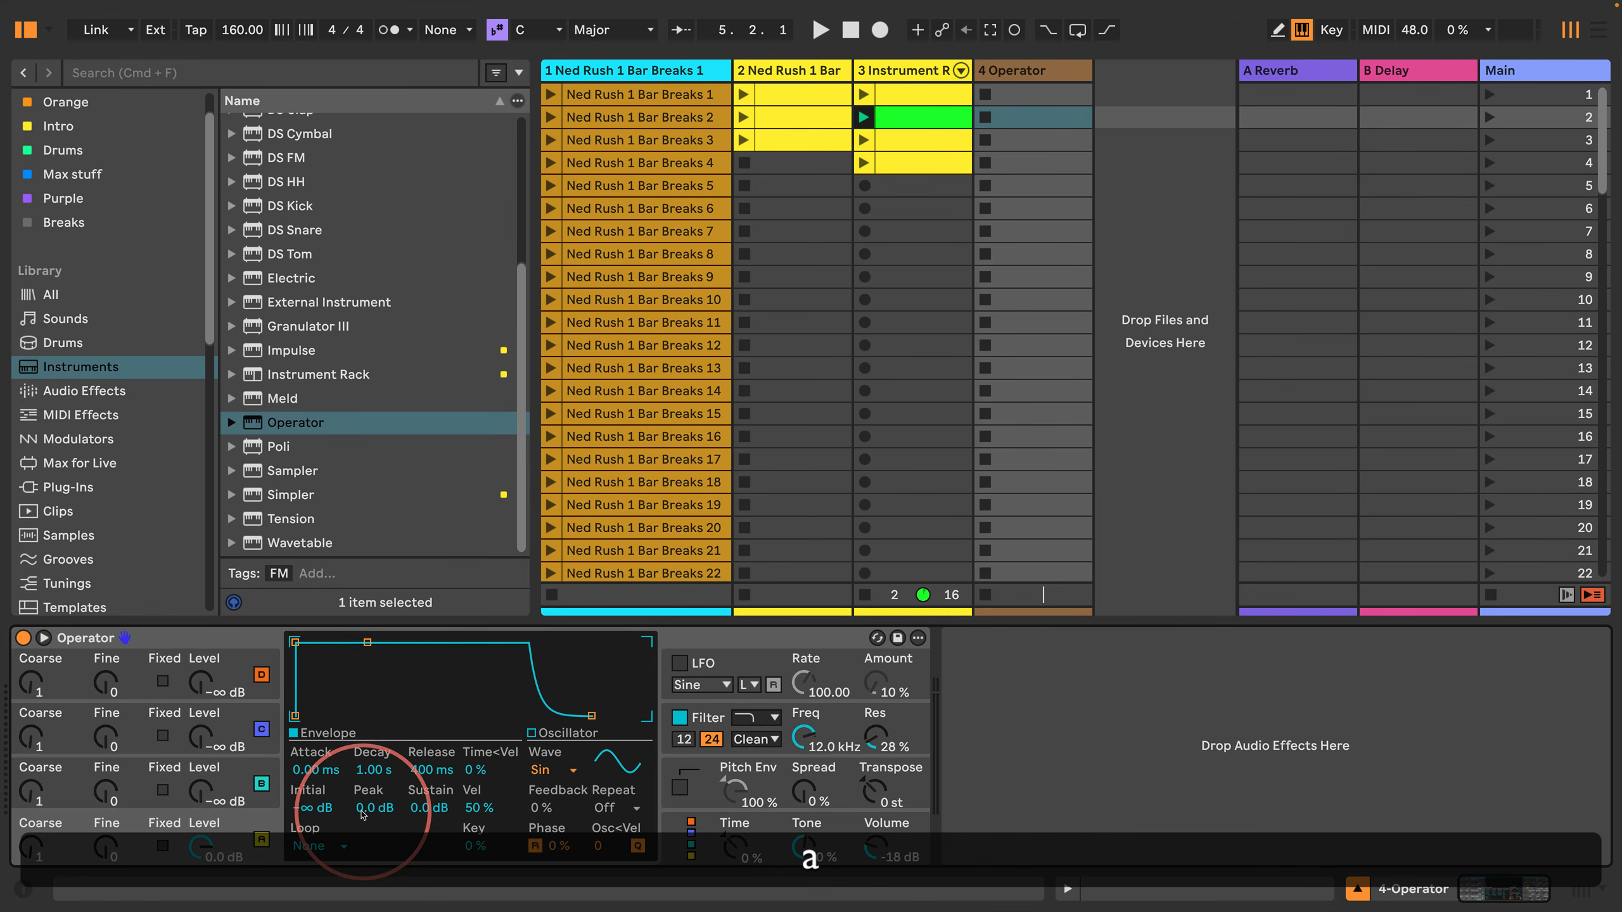
left_click(1581, 889)
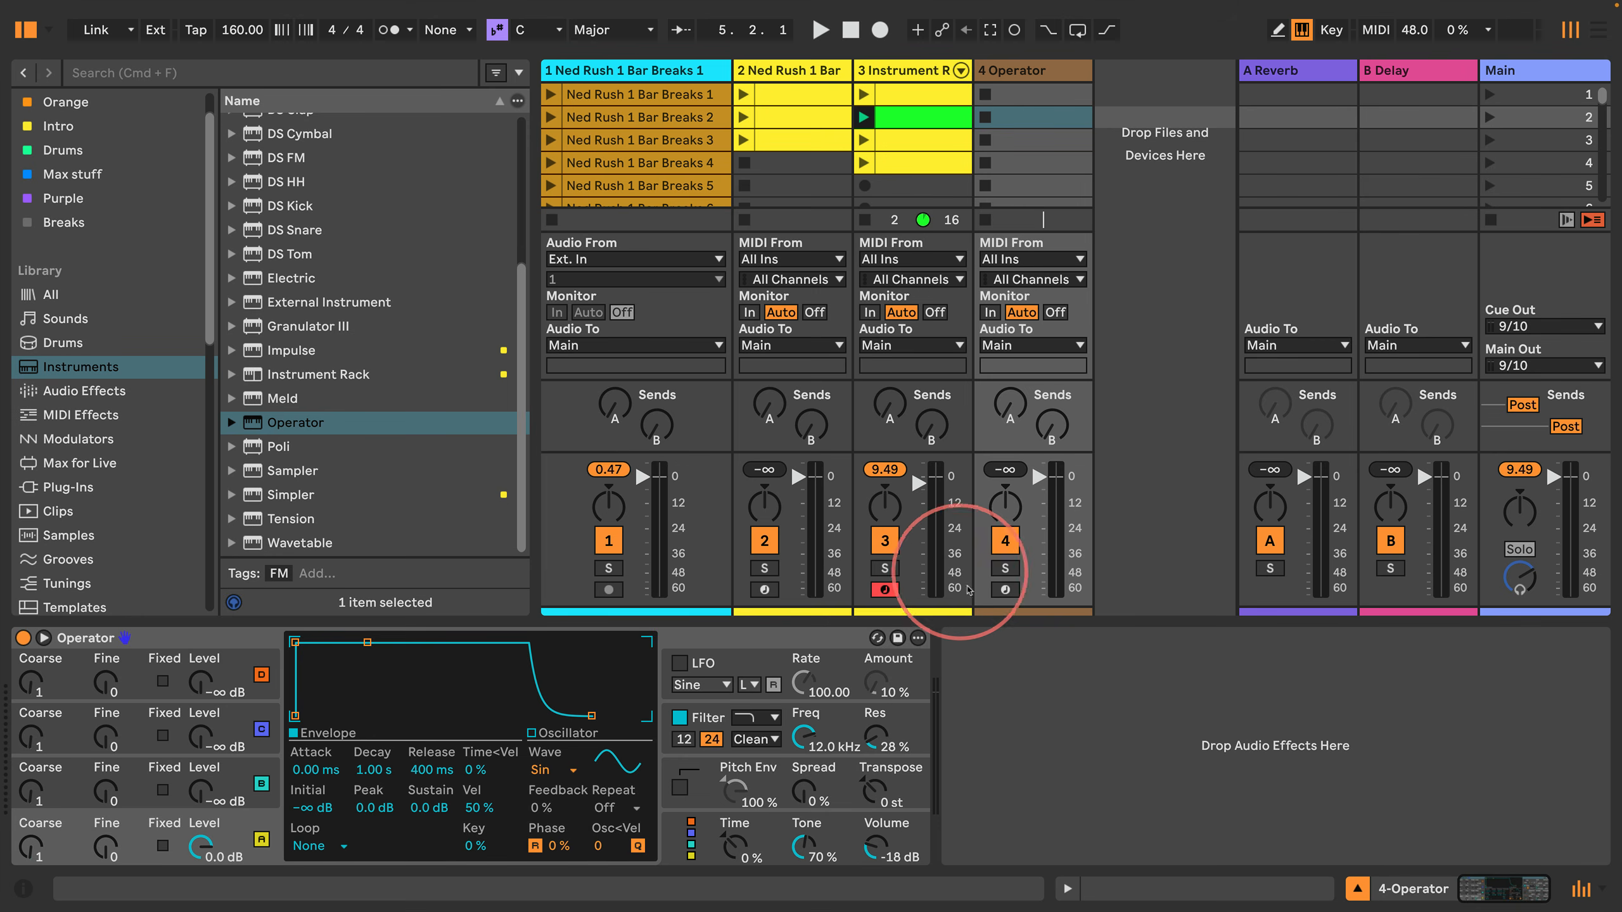
left_click(1003, 589)
left_click(885, 589)
key("a")
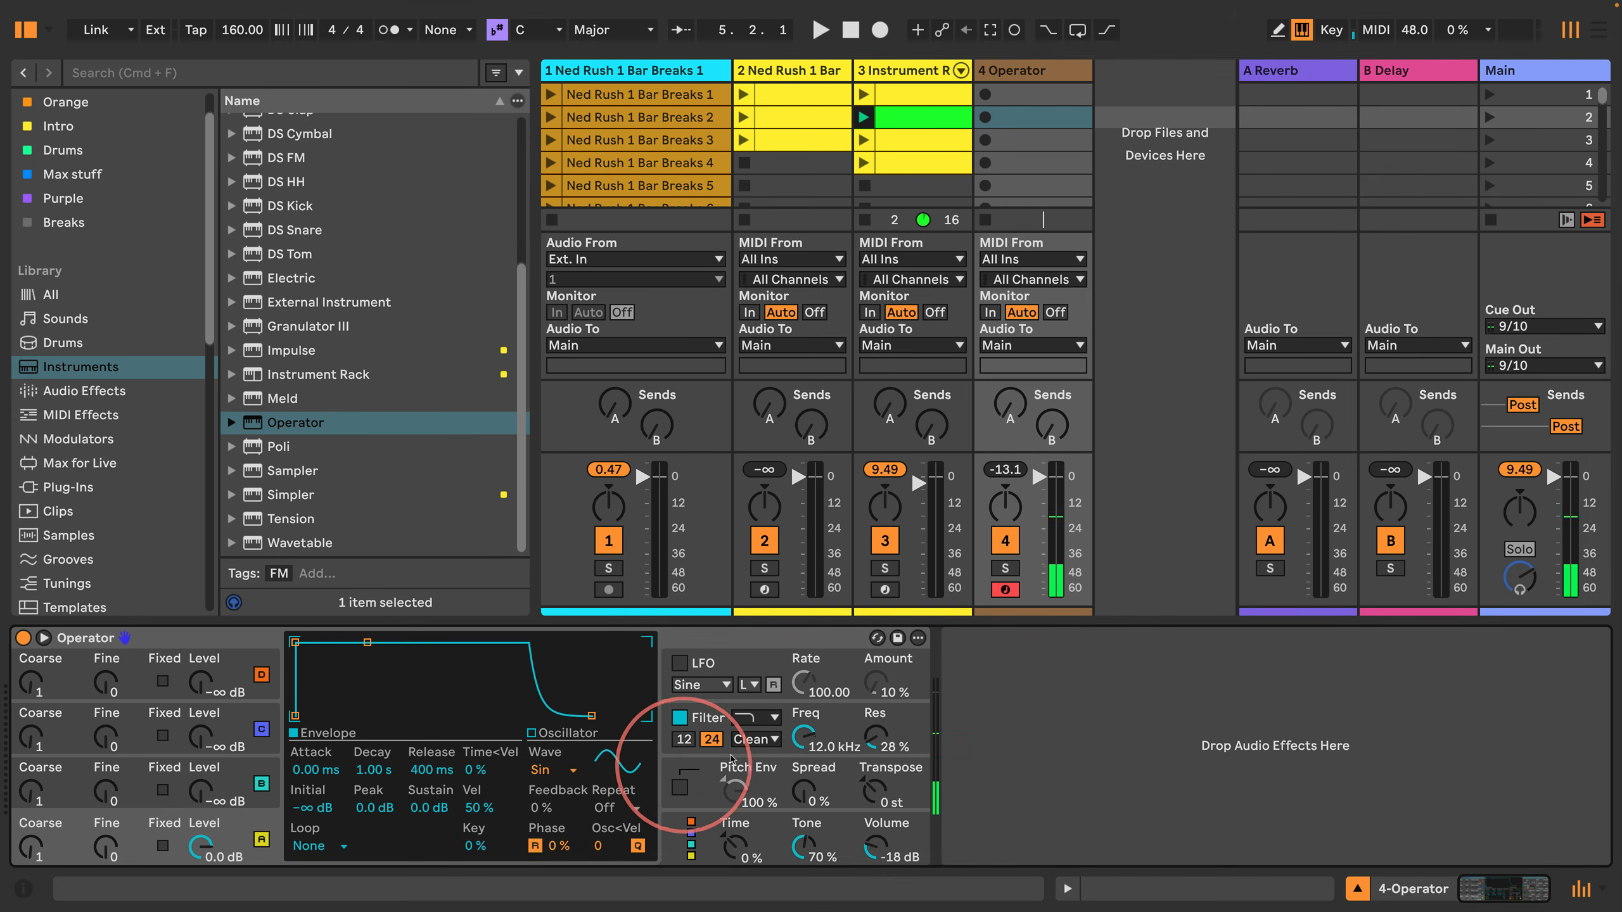
Step: Enable Operator's pitch envelope and switch off oscillators A, B, C and D as its Dest. A targets
left_click(731, 767)
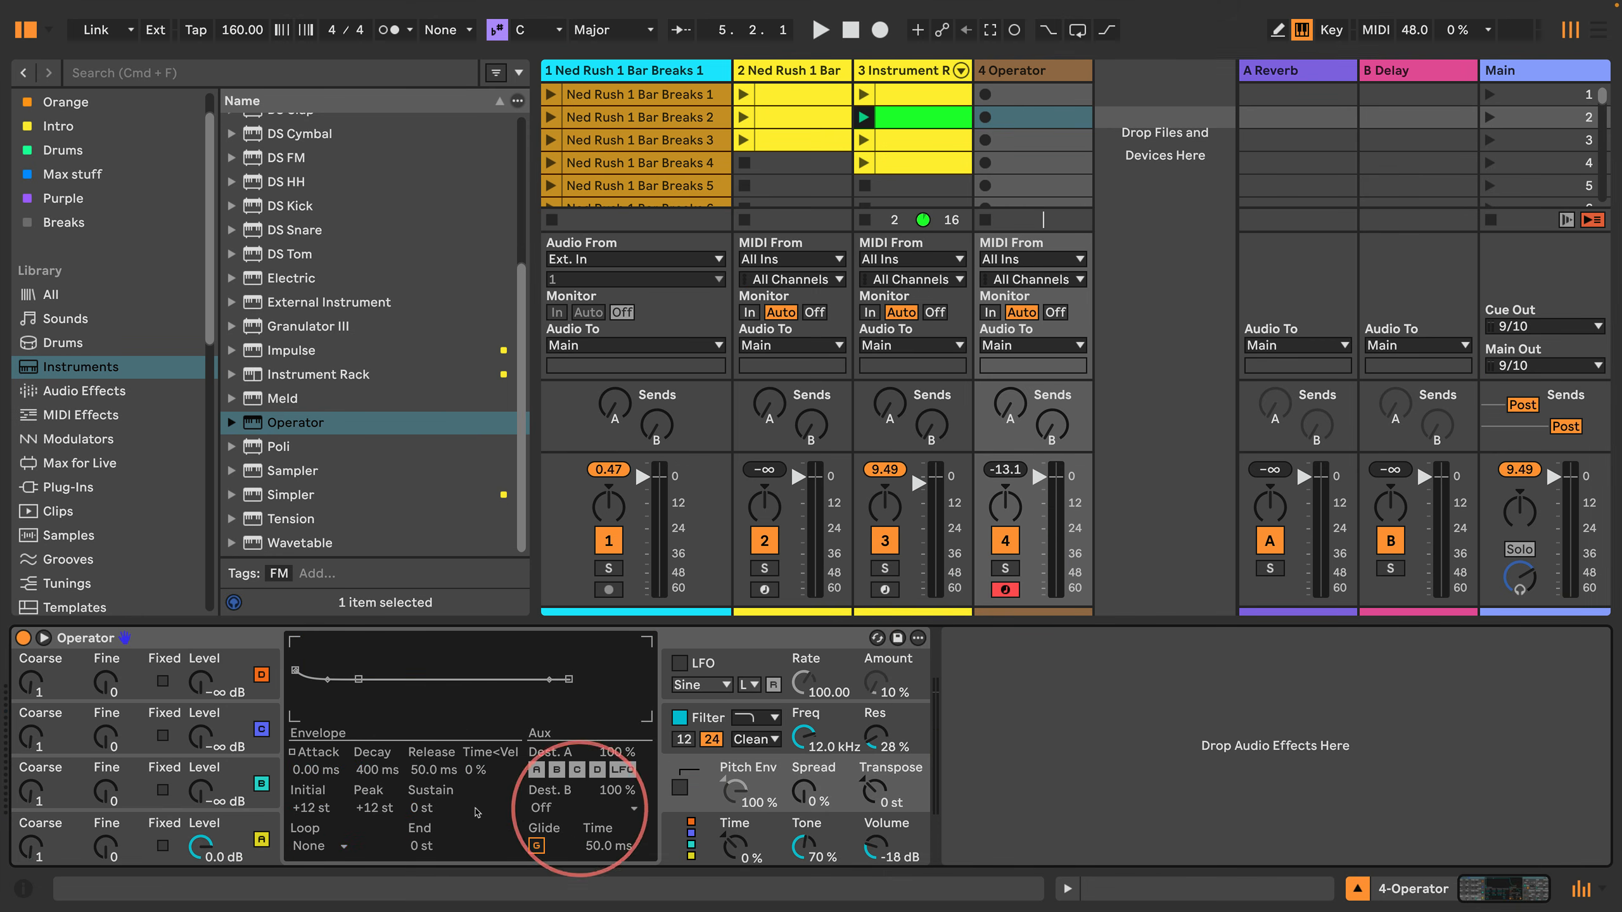
left_click(680, 788)
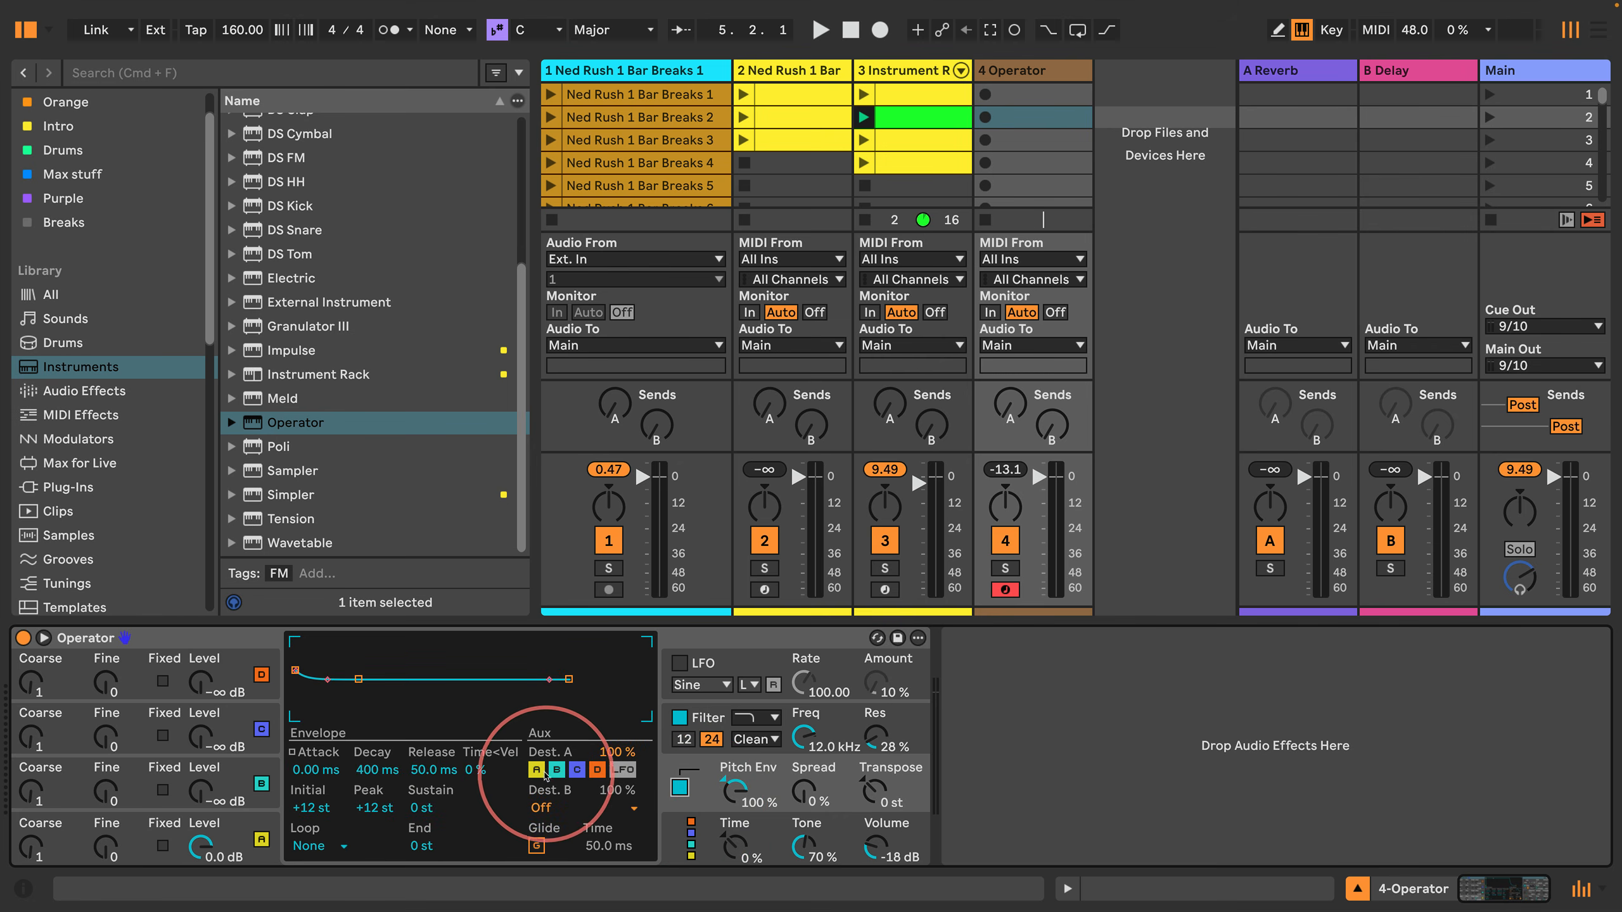
left_click(537, 770)
left_click(575, 770)
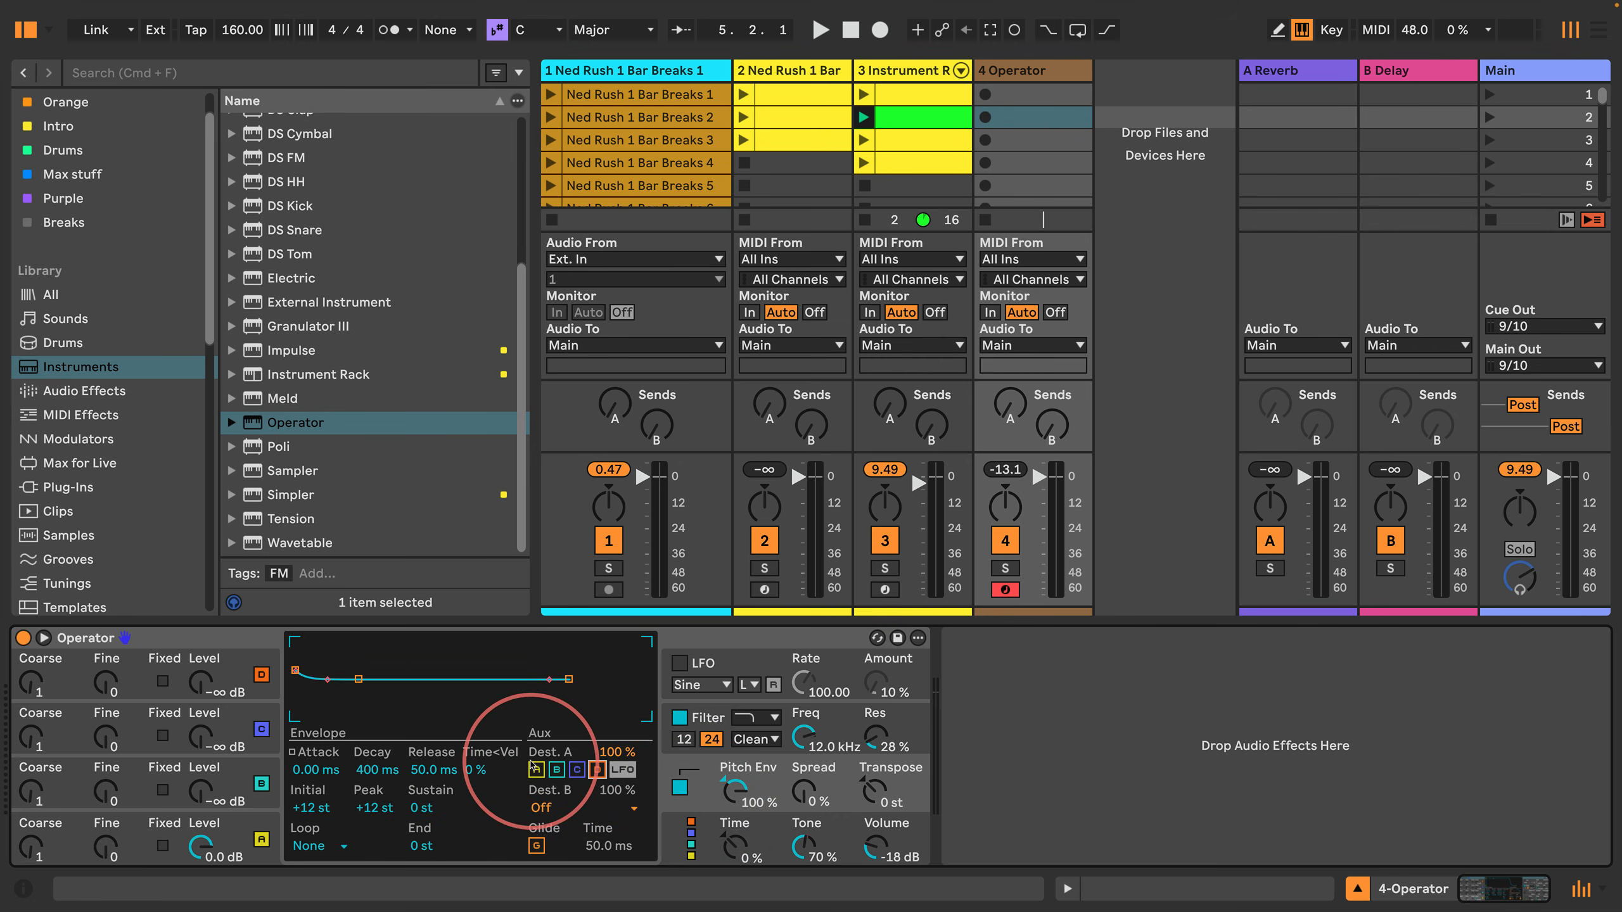
Step: Shape the pitch envelope with Initial and Peak at -48 st, Decay 600 ms and Sustain -1 st, auditioning test notes
key("a")
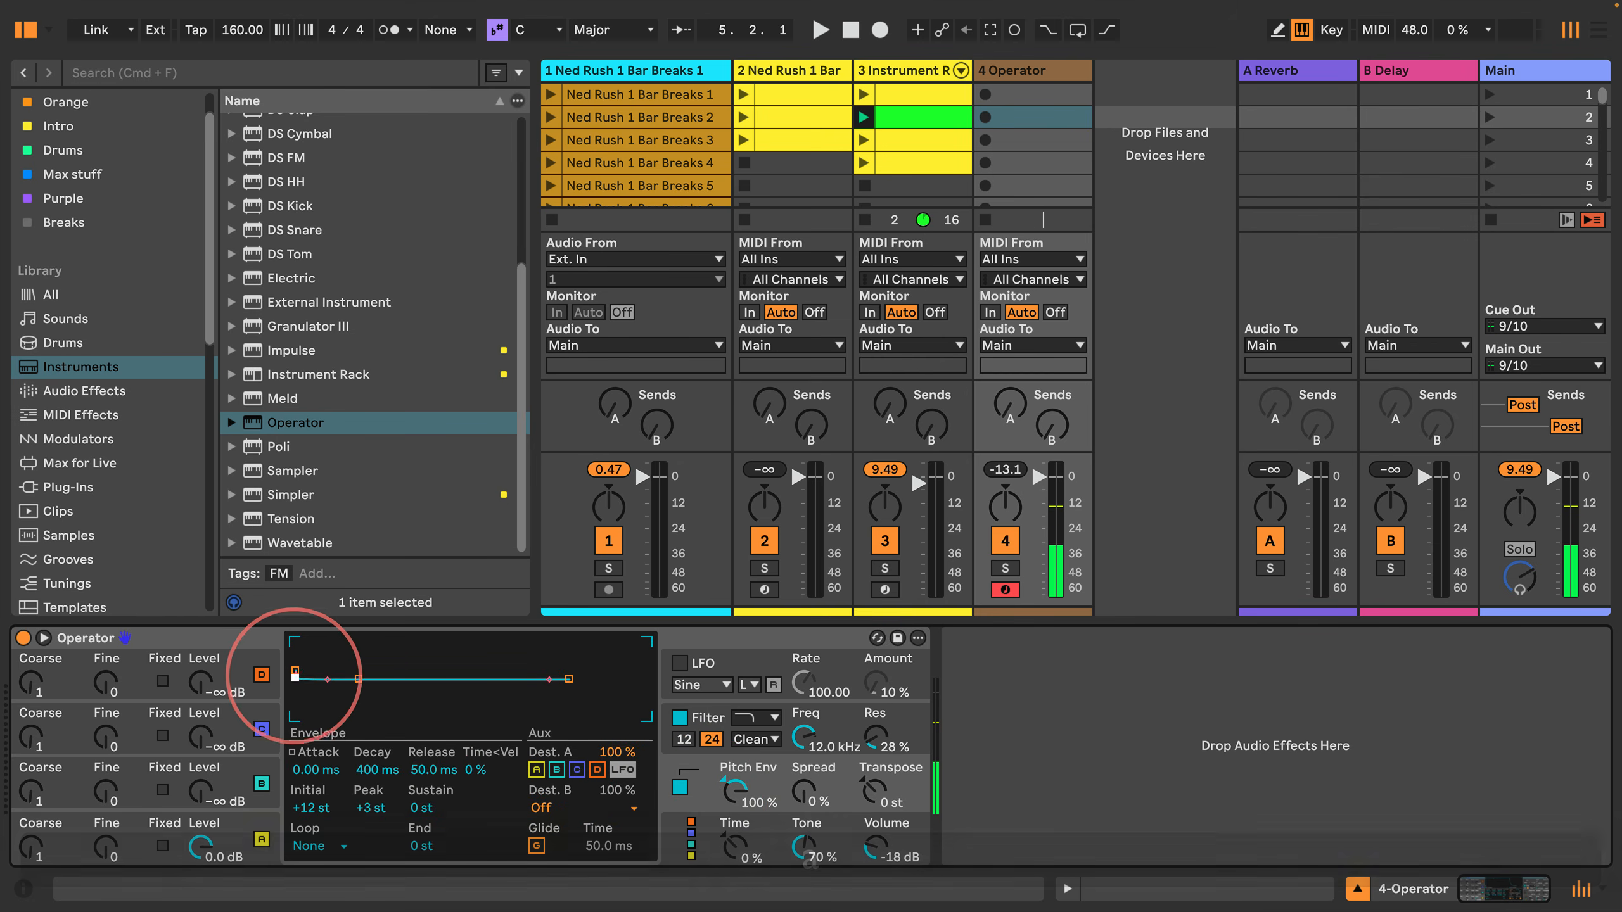
left_click_drag(296, 671, 403, 679)
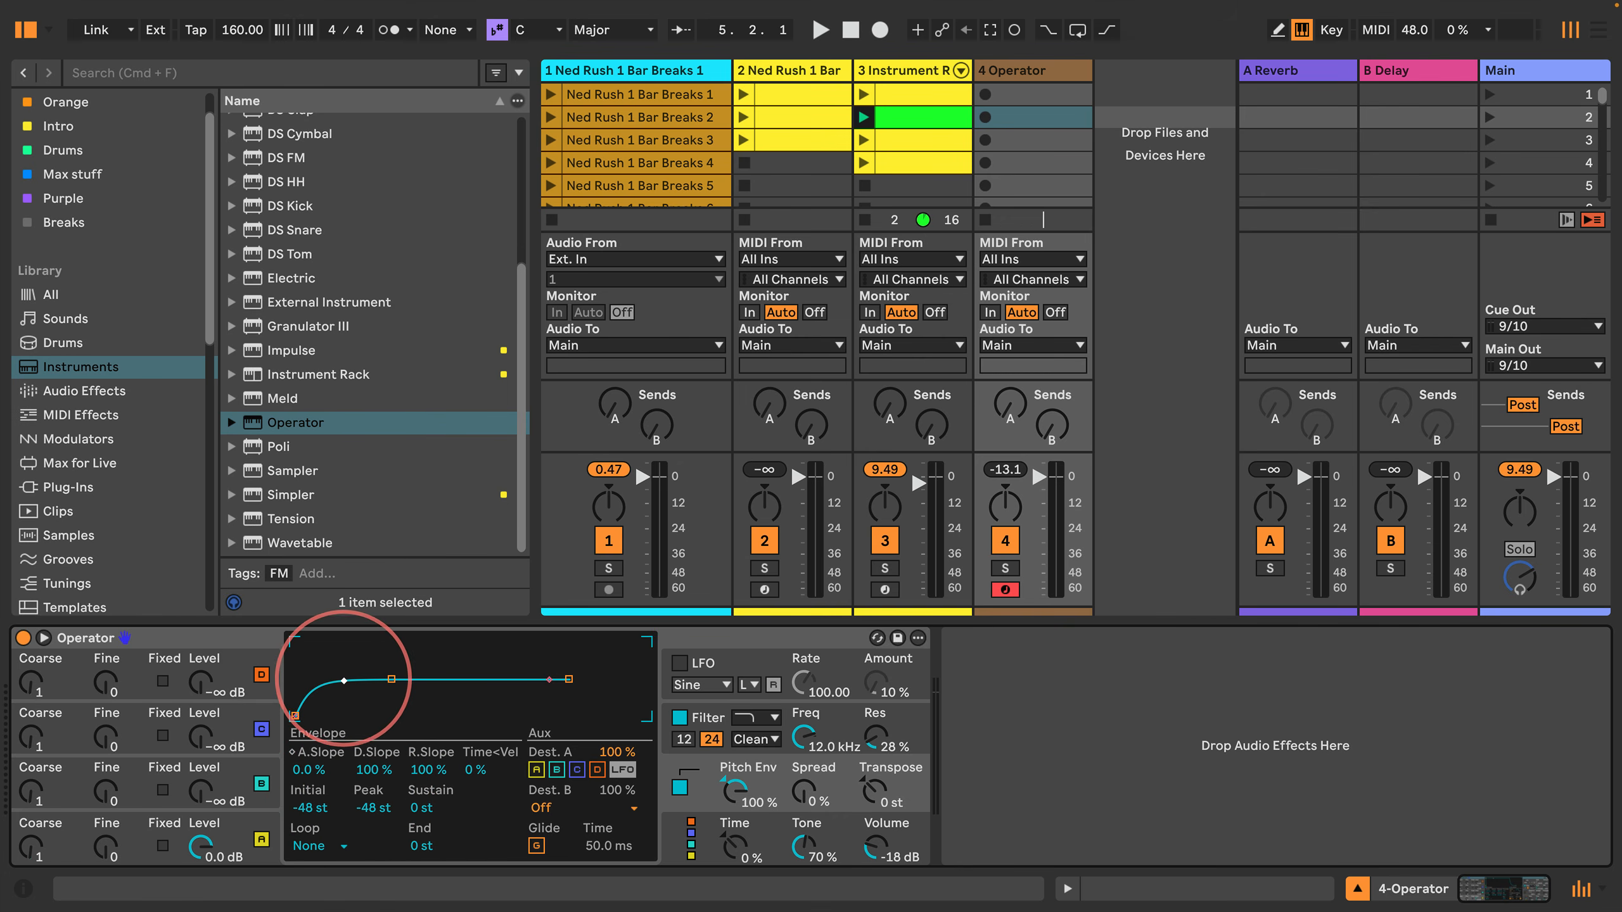
left_click_drag(391, 680, 387, 682)
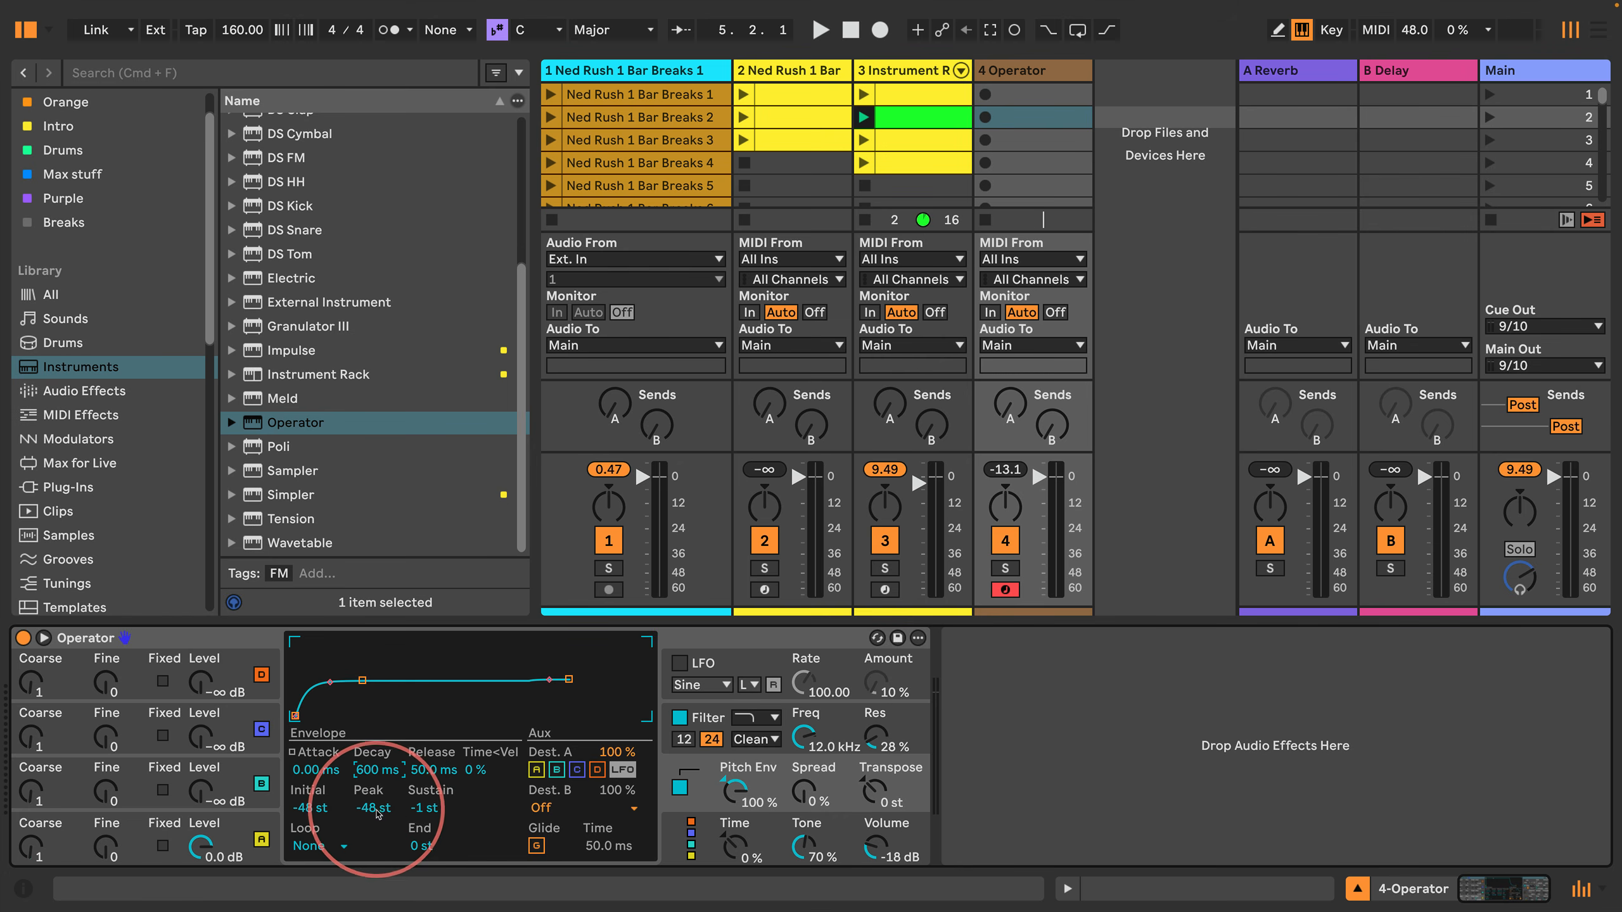
left_click_drag(377, 811, 375, 815)
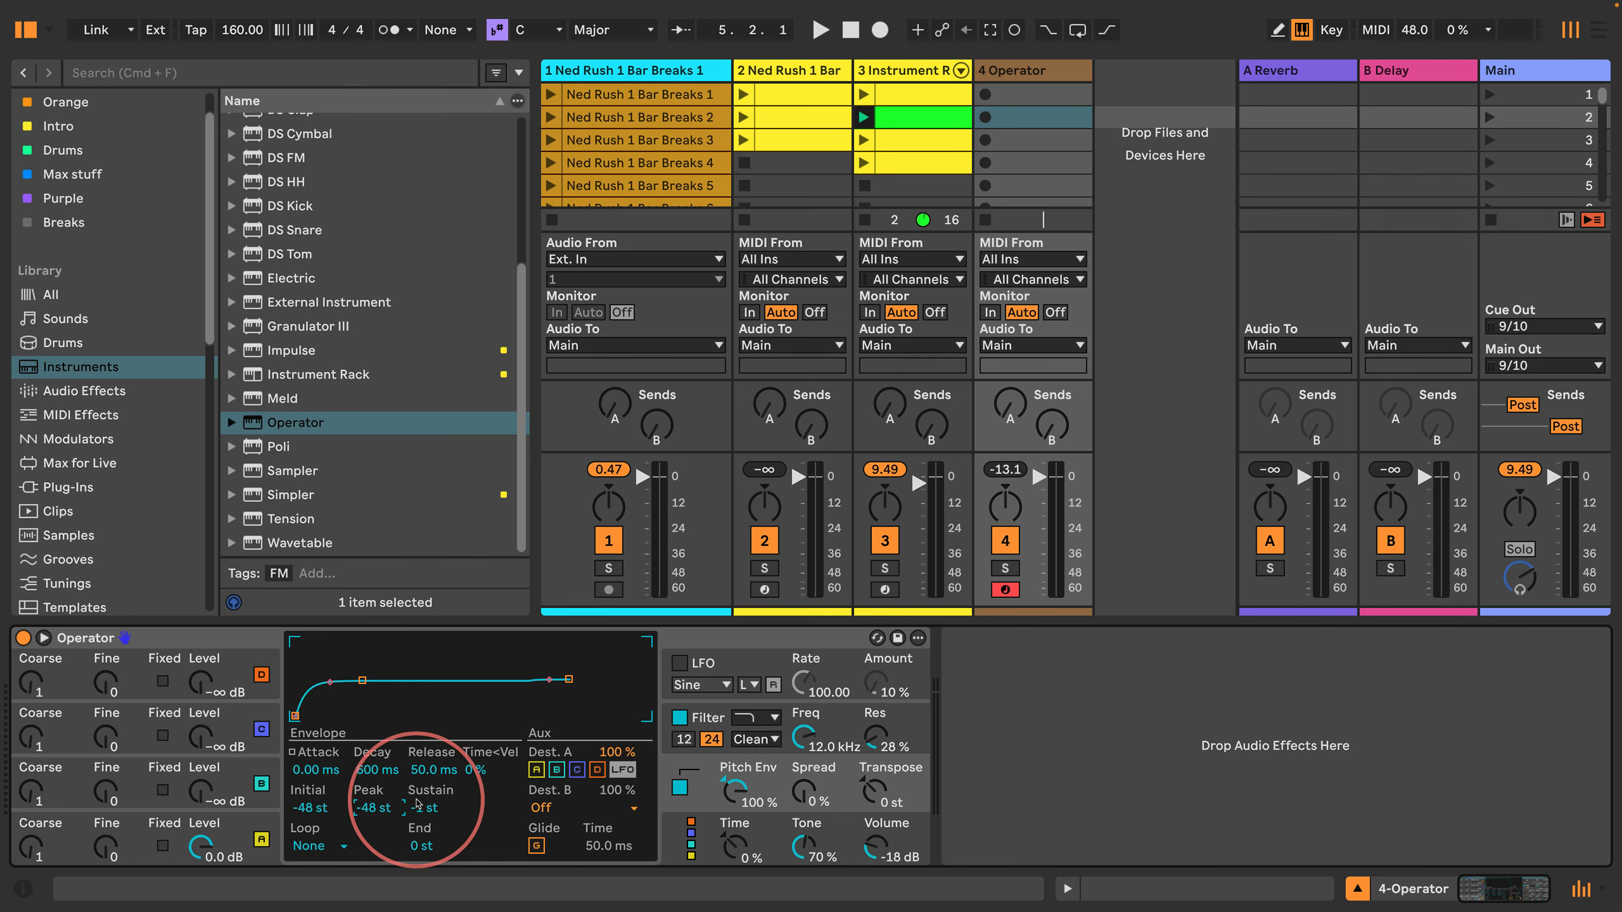
key("a")
Step: Assign the pitch envelope's Dest. B to Shaper Drive and set the filter's shaper to Hard with 12.0 dB drive
left_click(538, 808)
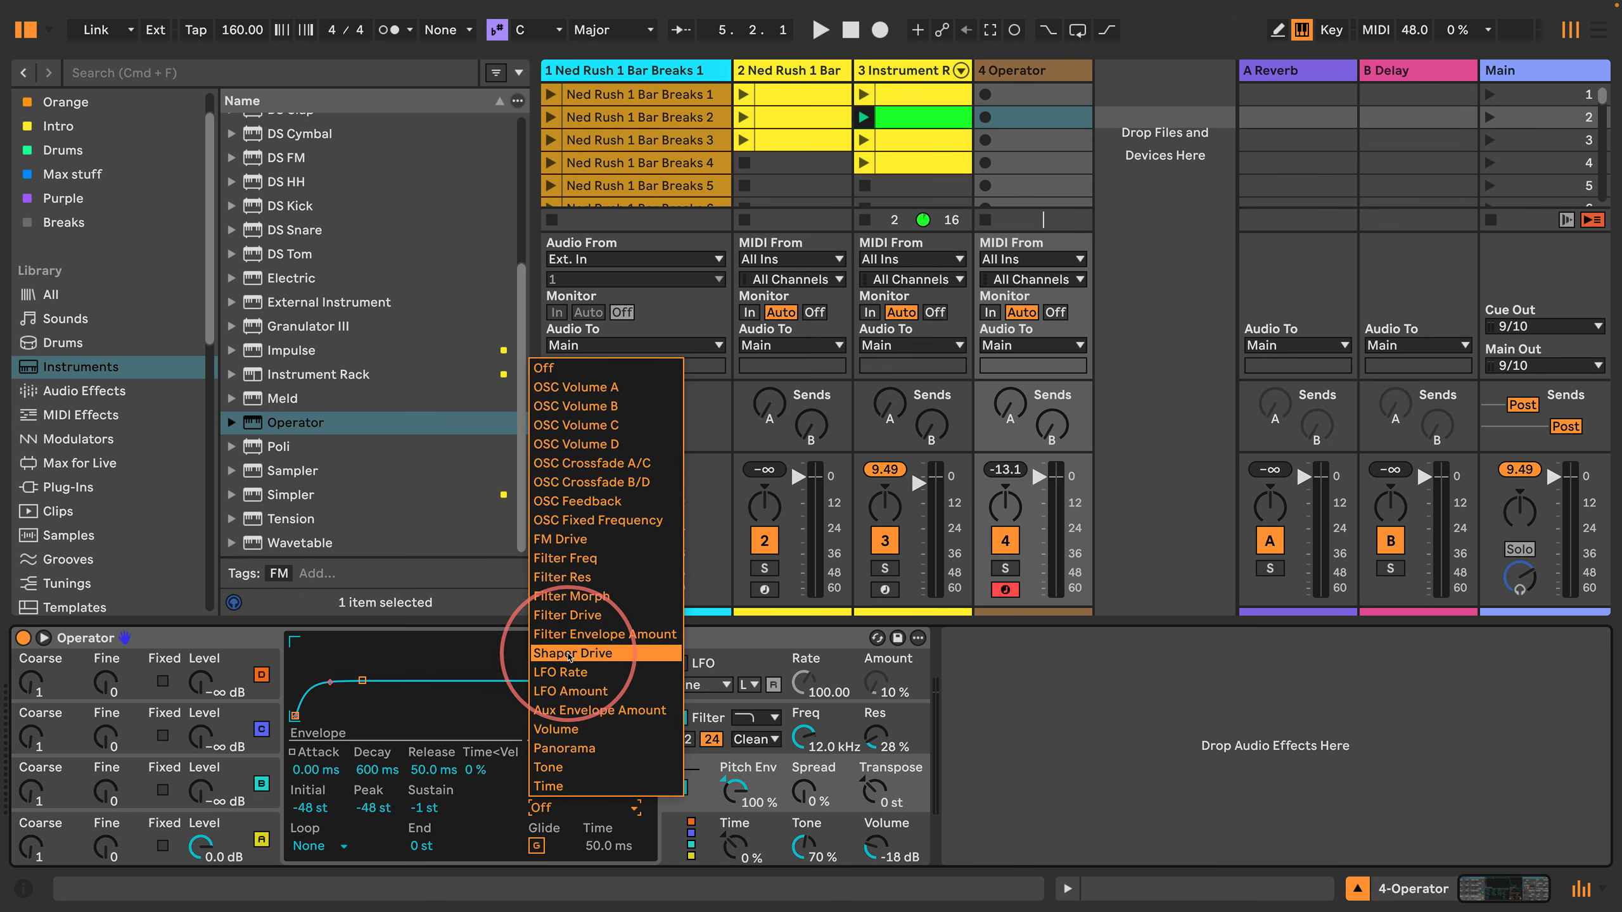
left_click(549, 653)
left_click(716, 751)
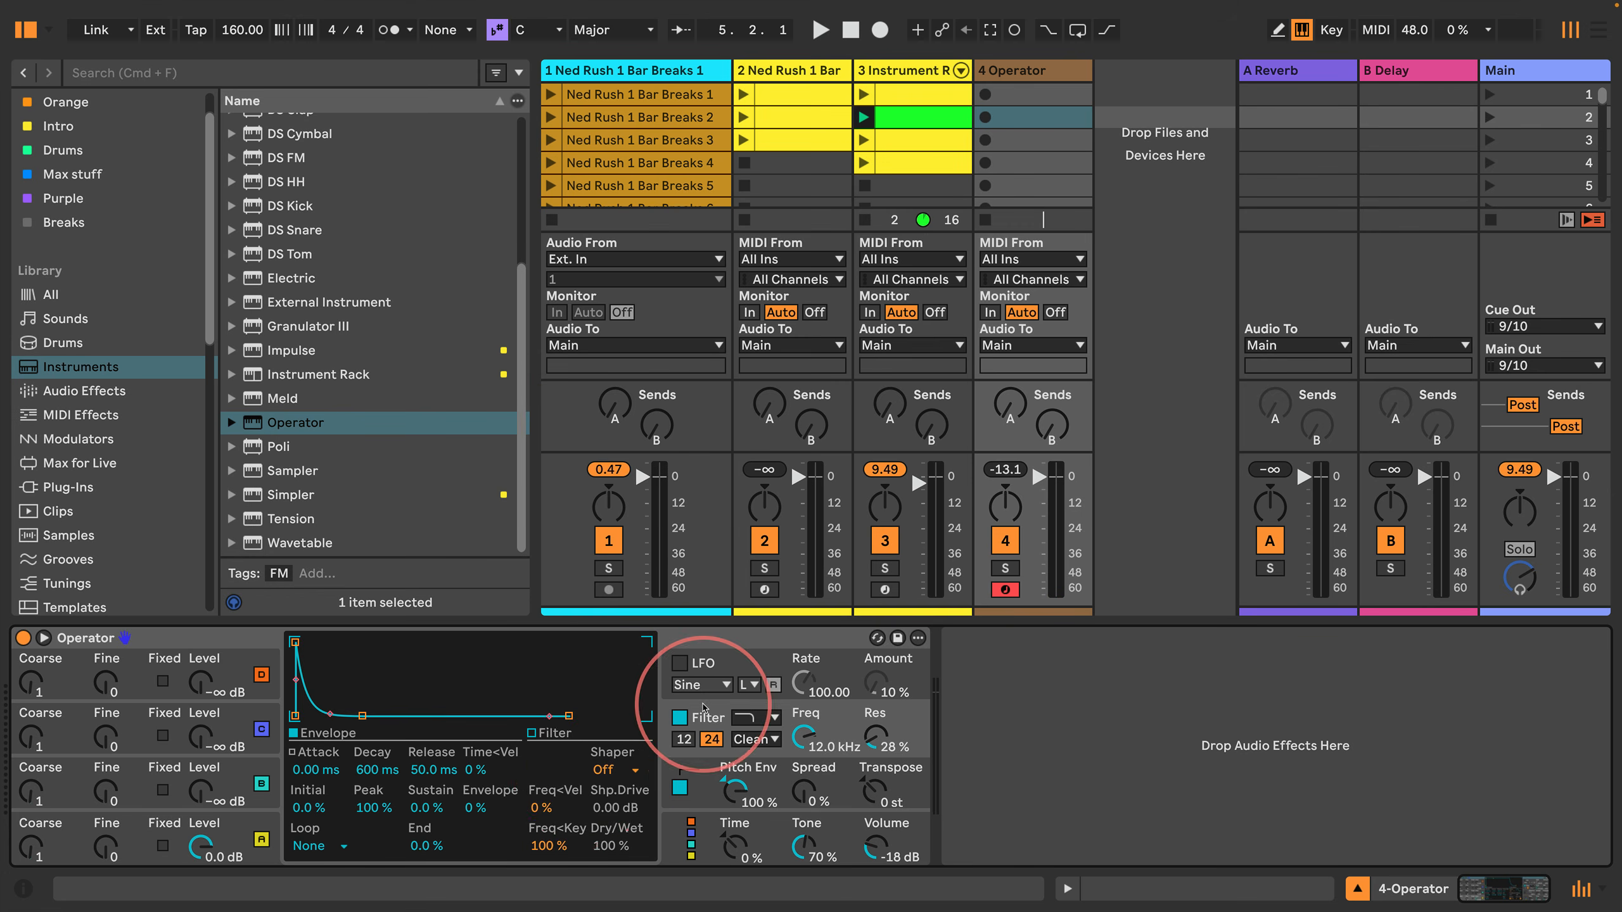
left_click(619, 770)
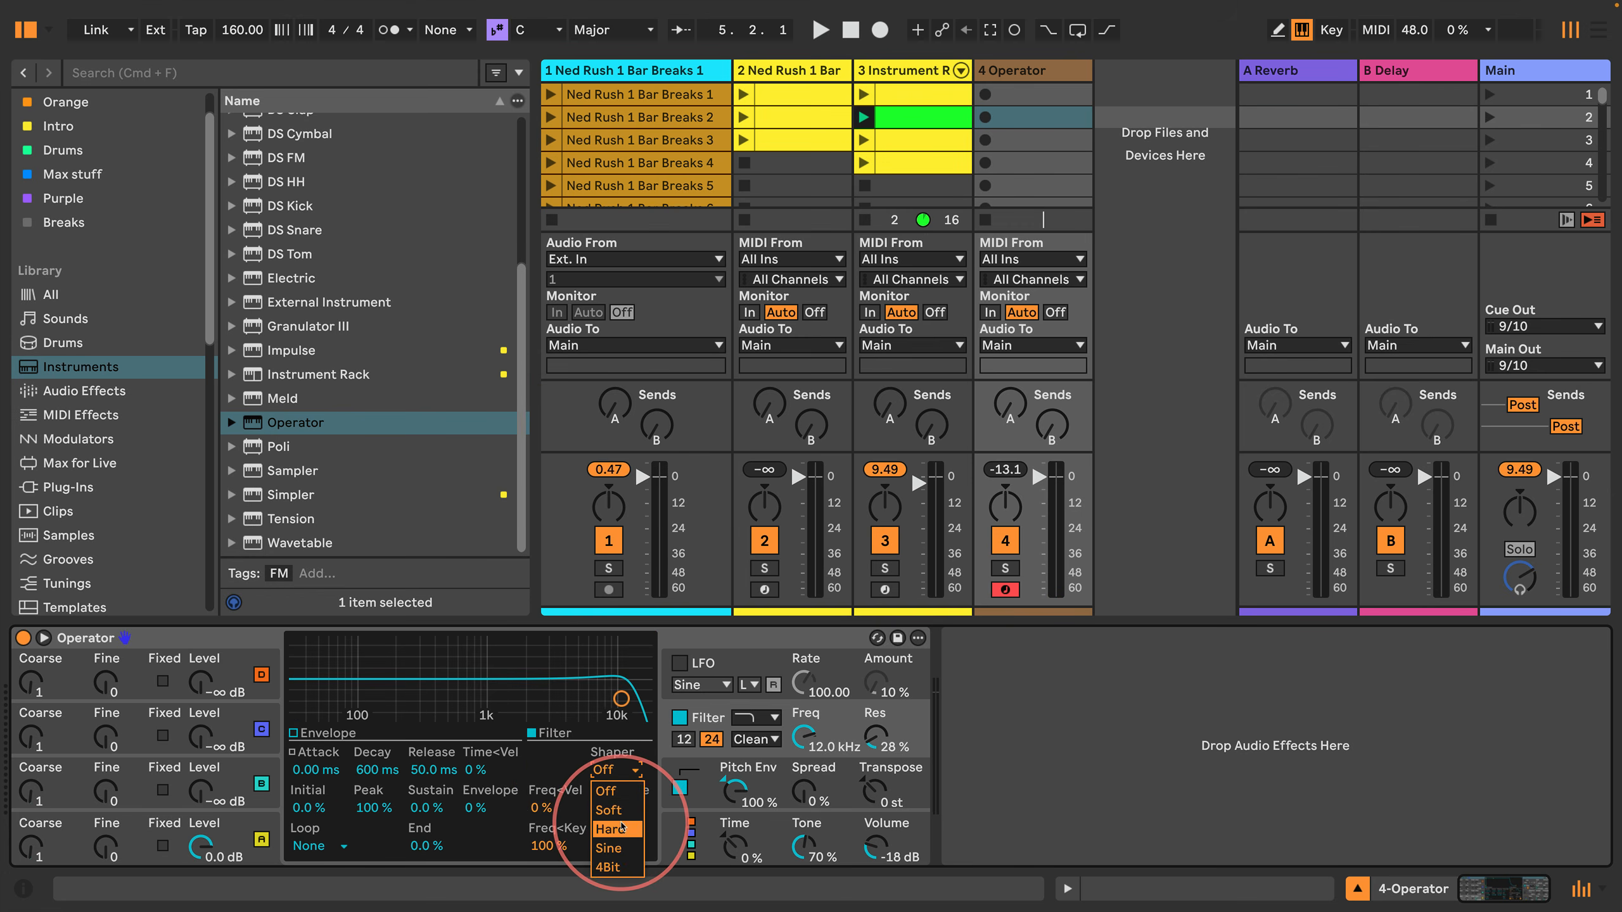
left_click_drag(613, 808, 590, 814)
key("a")
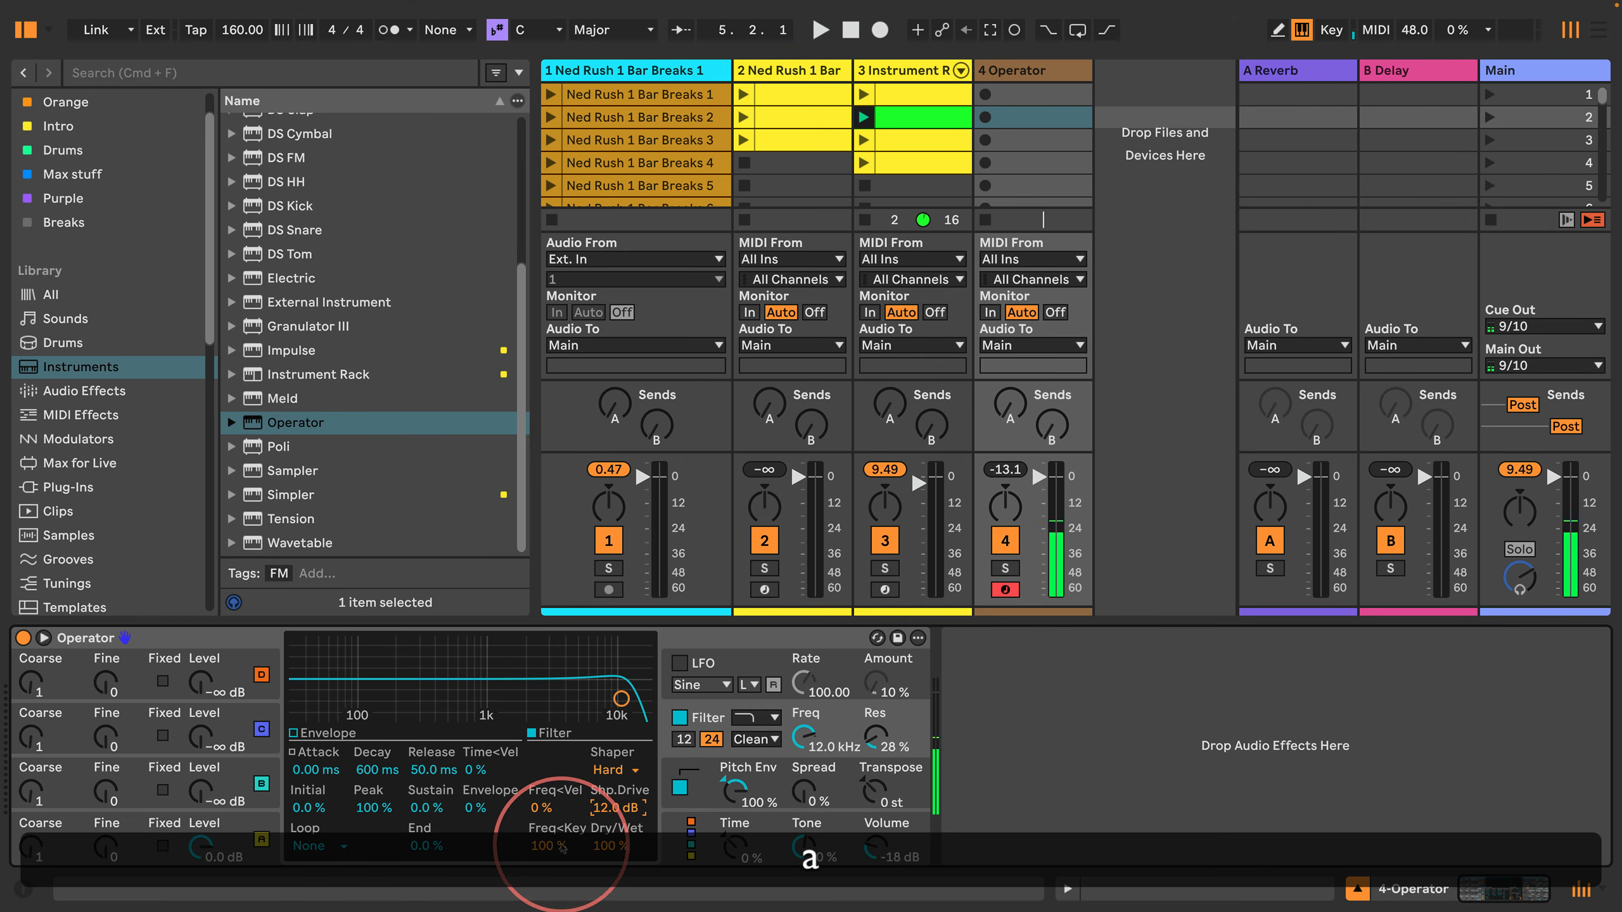
Step: Refine the pitch envelope to Attack 9.72 ms, Decay 410 ms and Peak 0 st while playing test notes
left_click(669, 773)
key("a")
left_click_drag(367, 780, 367, 763)
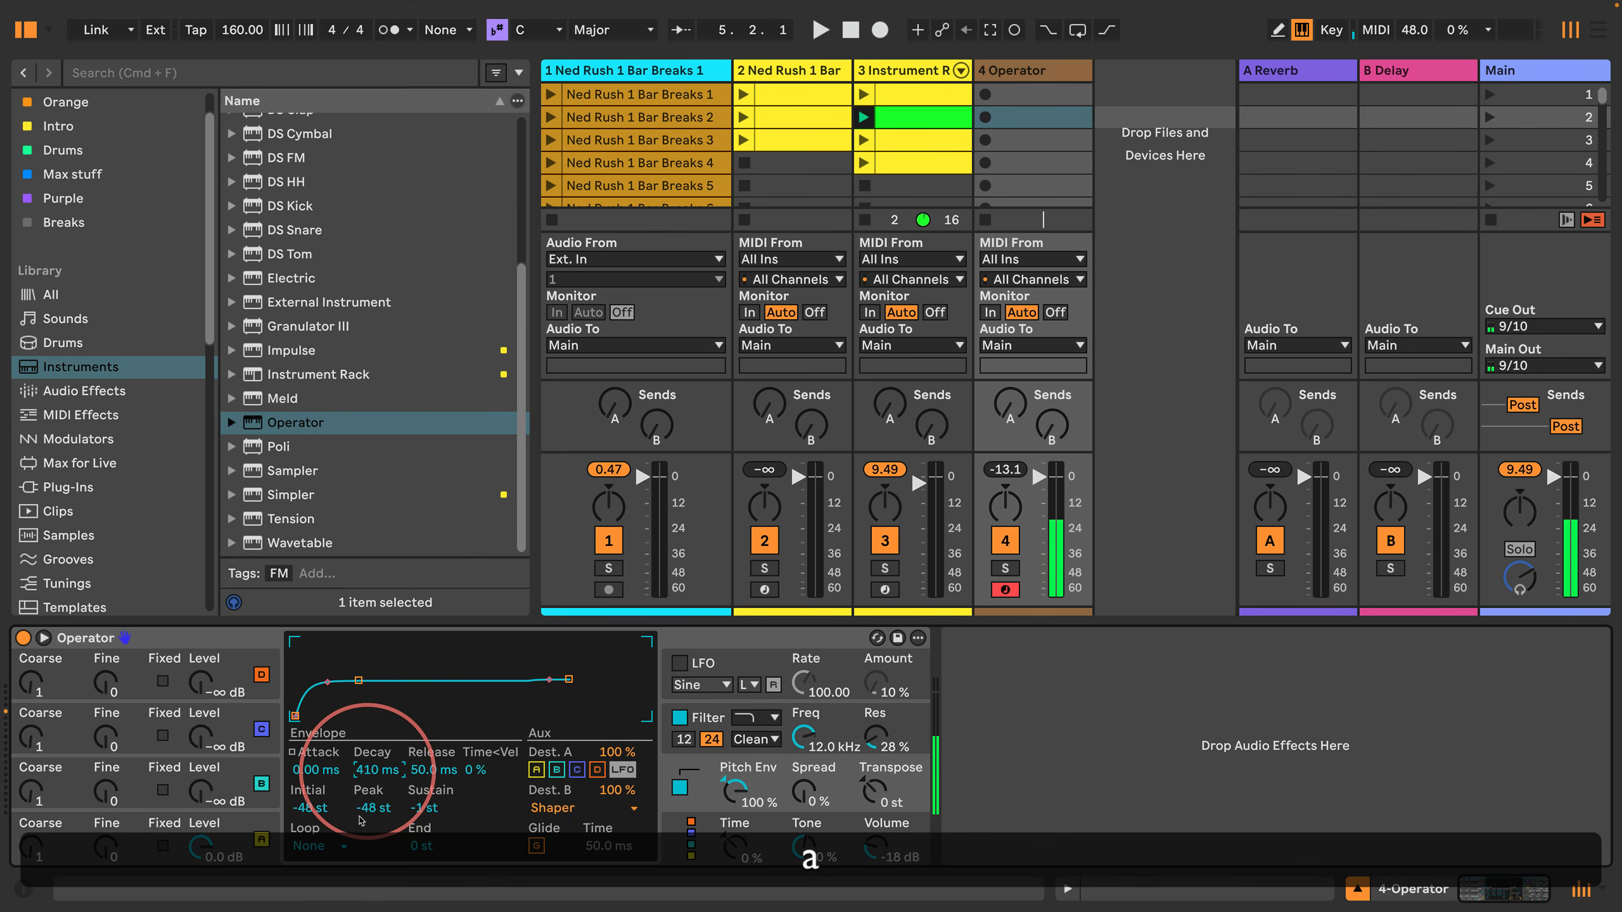
left_click_drag(360, 822, 315, 772)
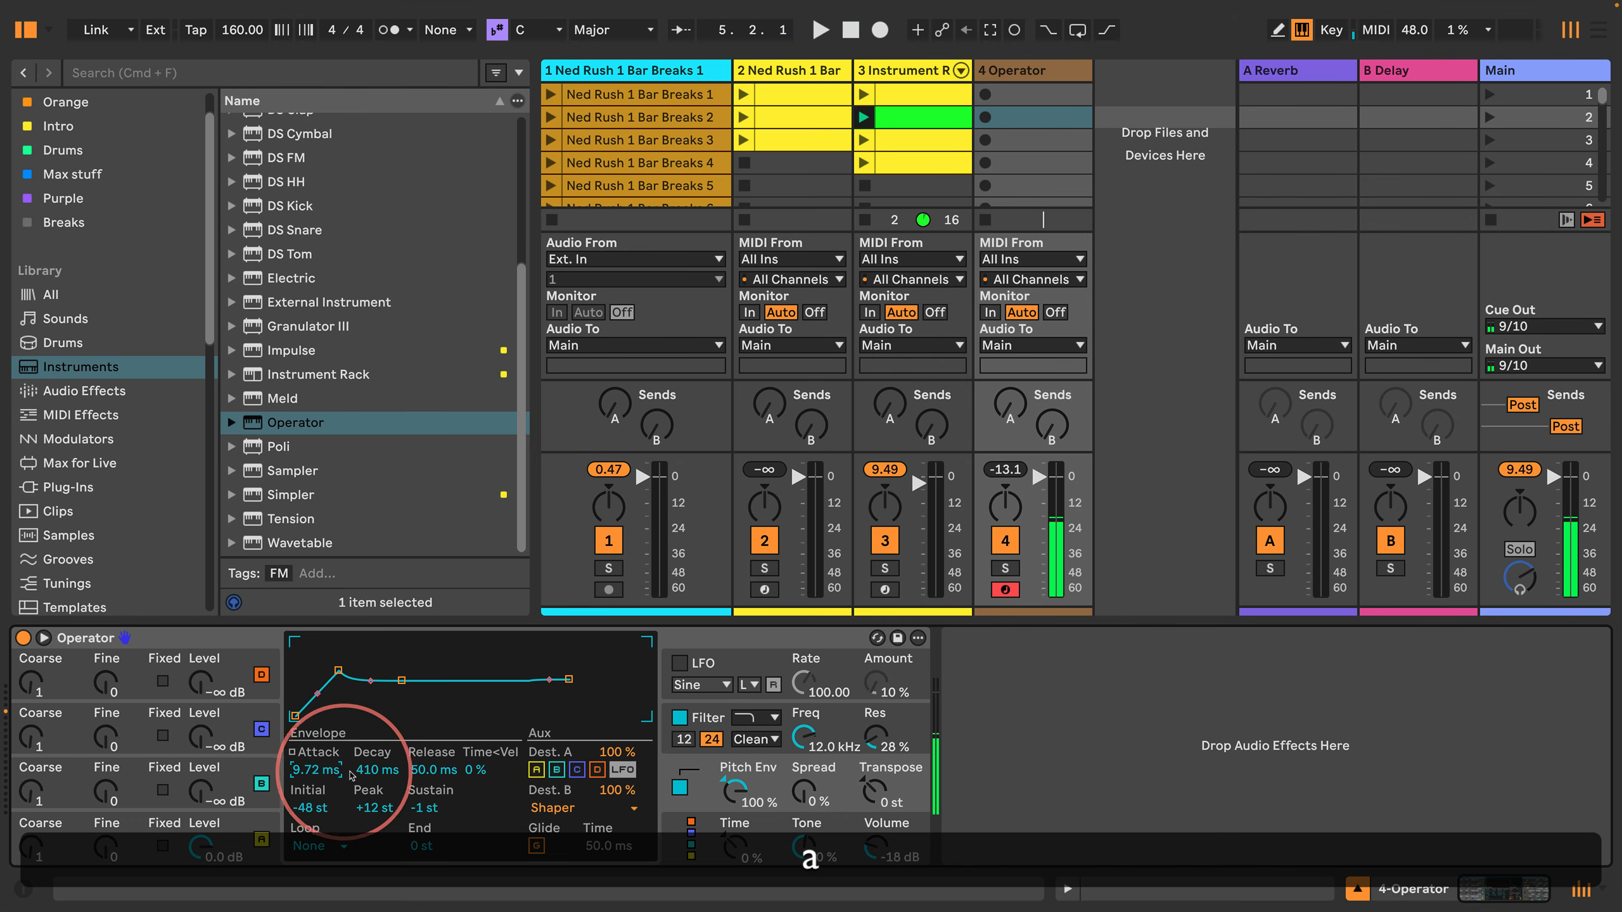
mouse_move(373, 808)
left_mouse_down()
mouse_move(373, 828)
mouse_move(372, 781)
left_mouse_up()
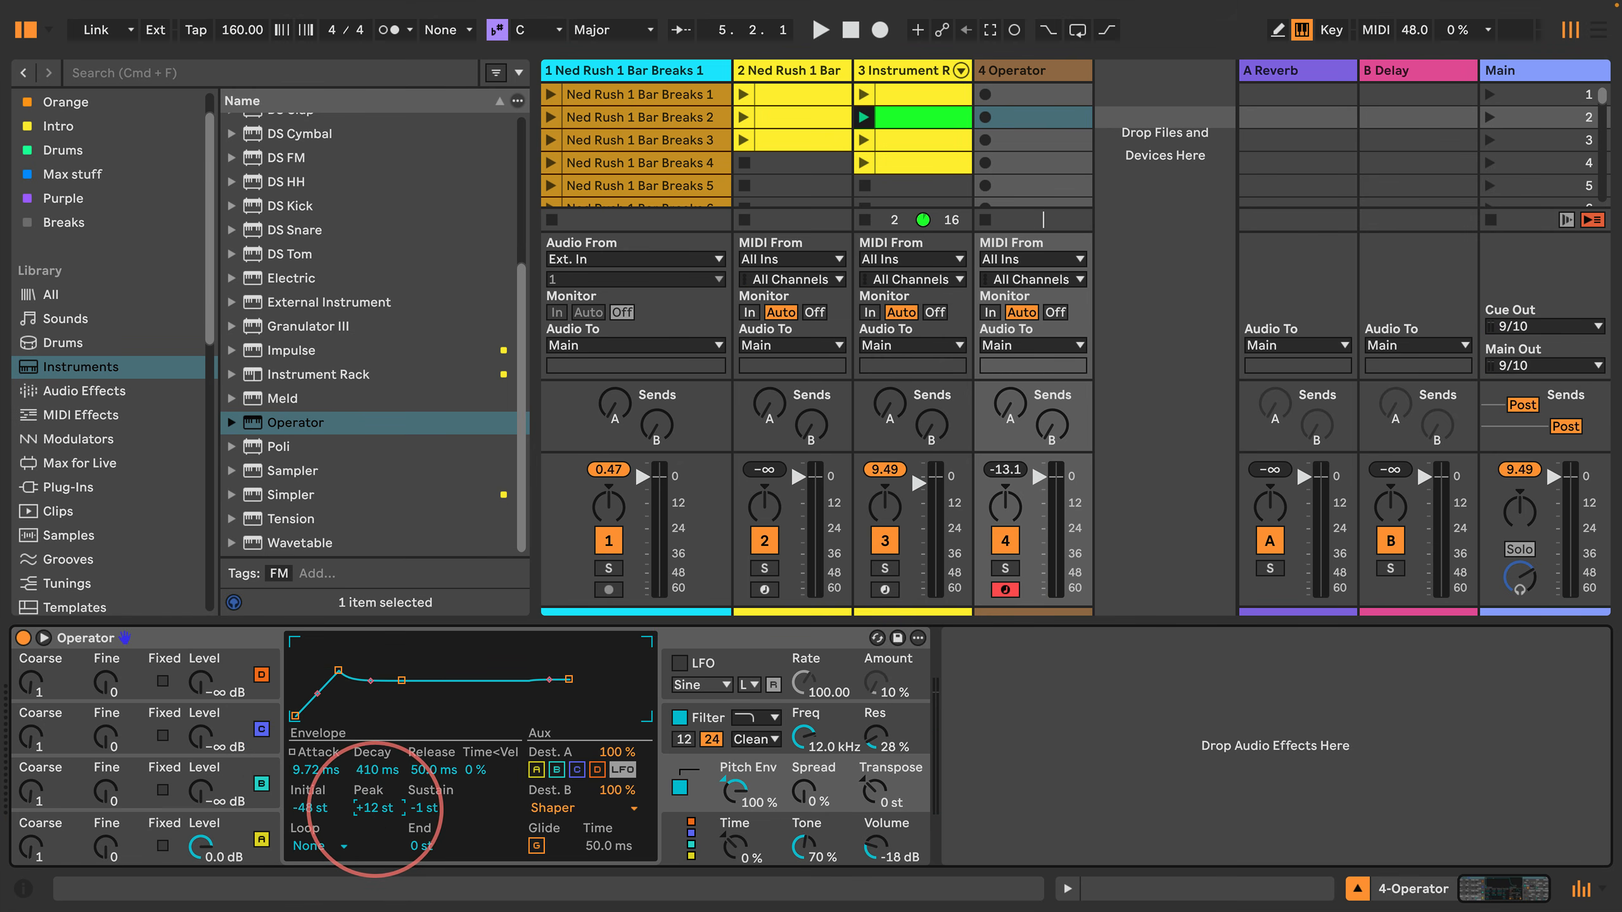
type("0")
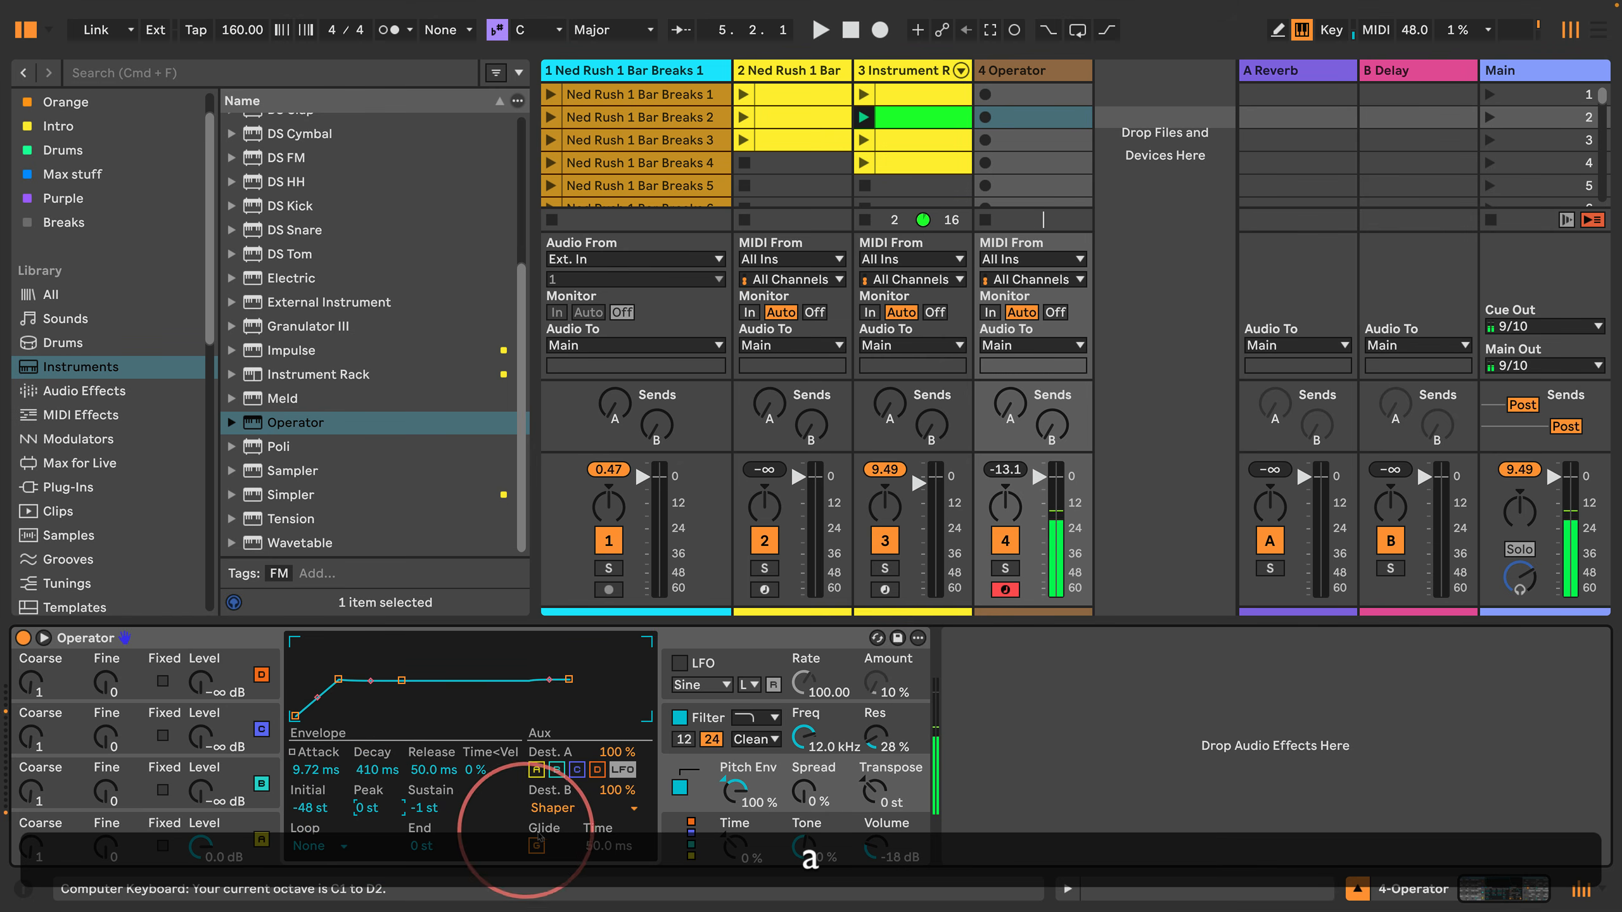
Step: Limit Operator to 1 voice in its global settings
left_click(677, 842)
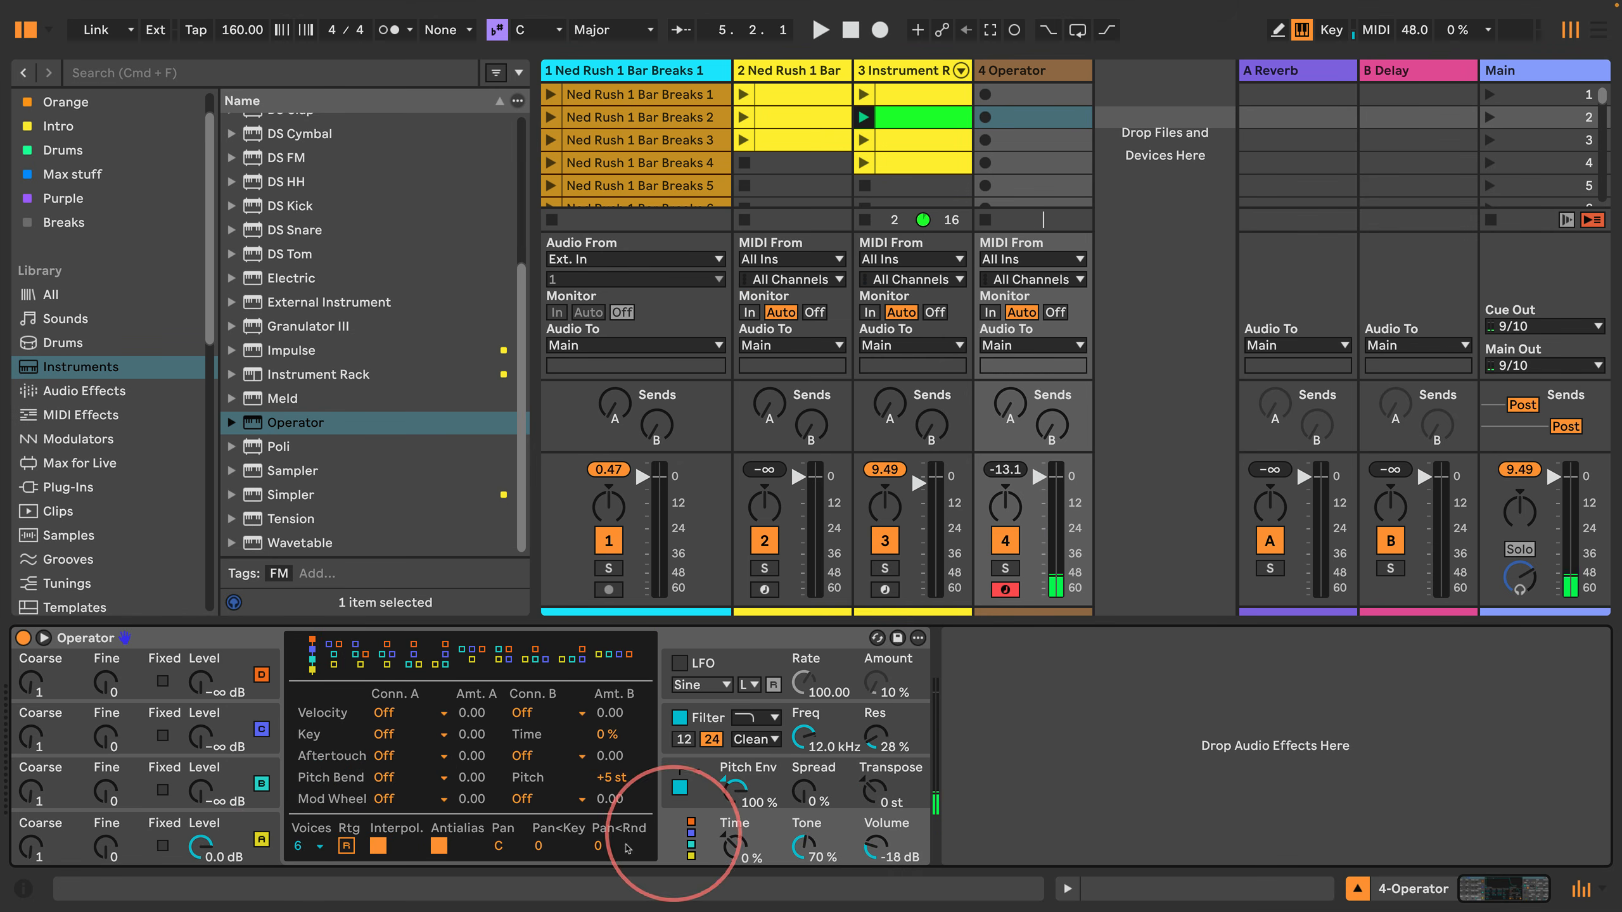
left_click(300, 844)
left_click(320, 556)
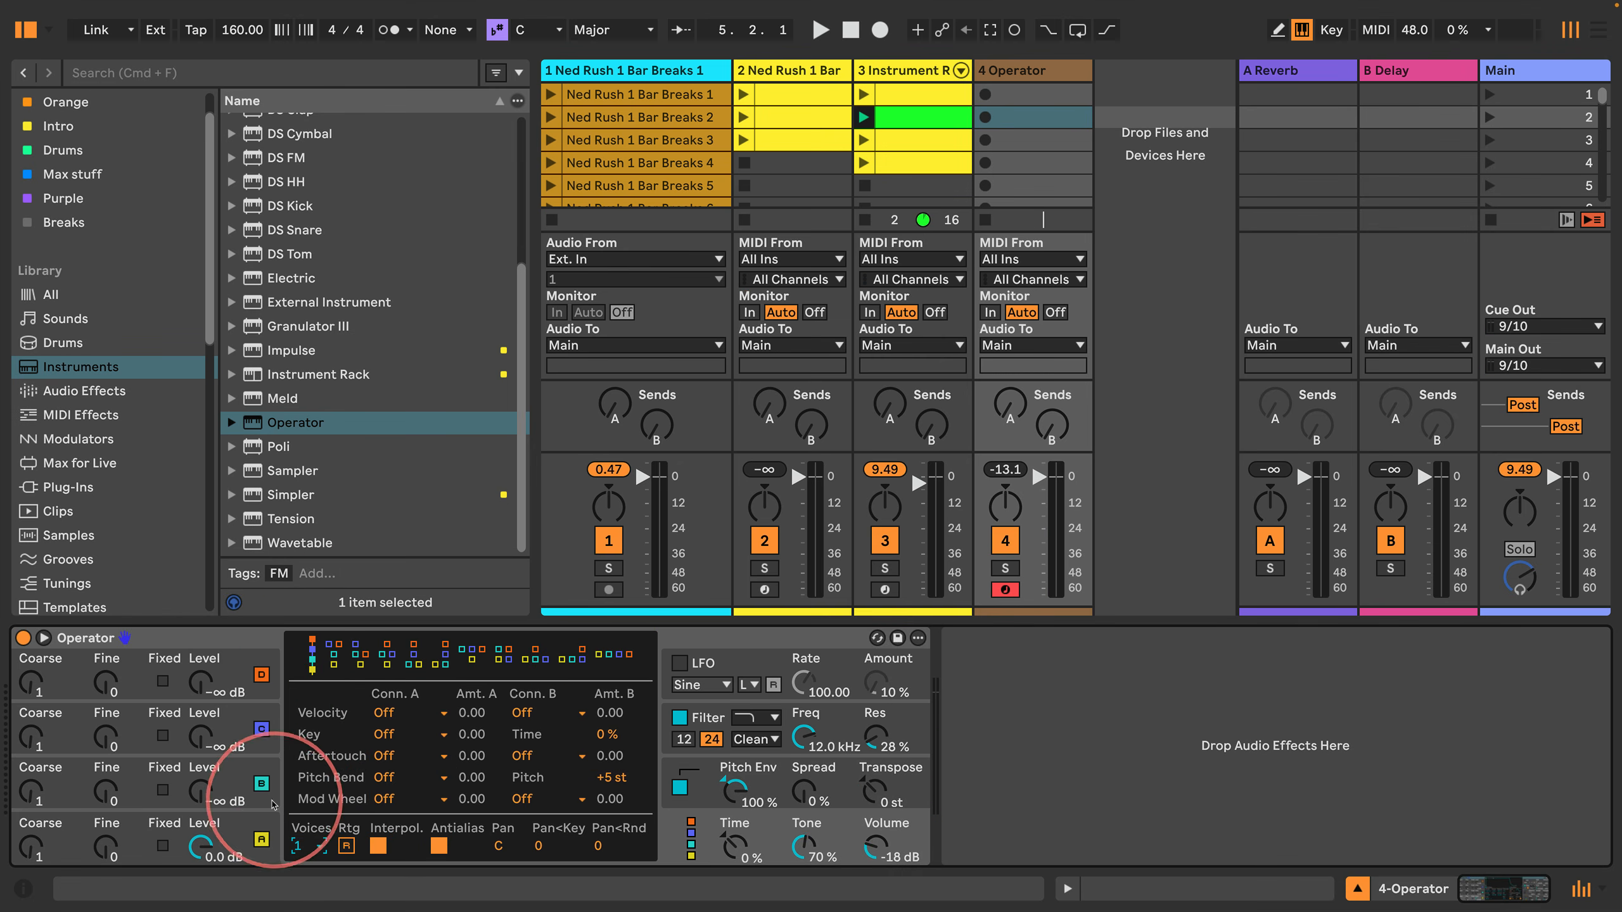
Step: Play a test note and reduce Operator's Pitch Env amount to 0%
left_click(268, 786)
key("a")
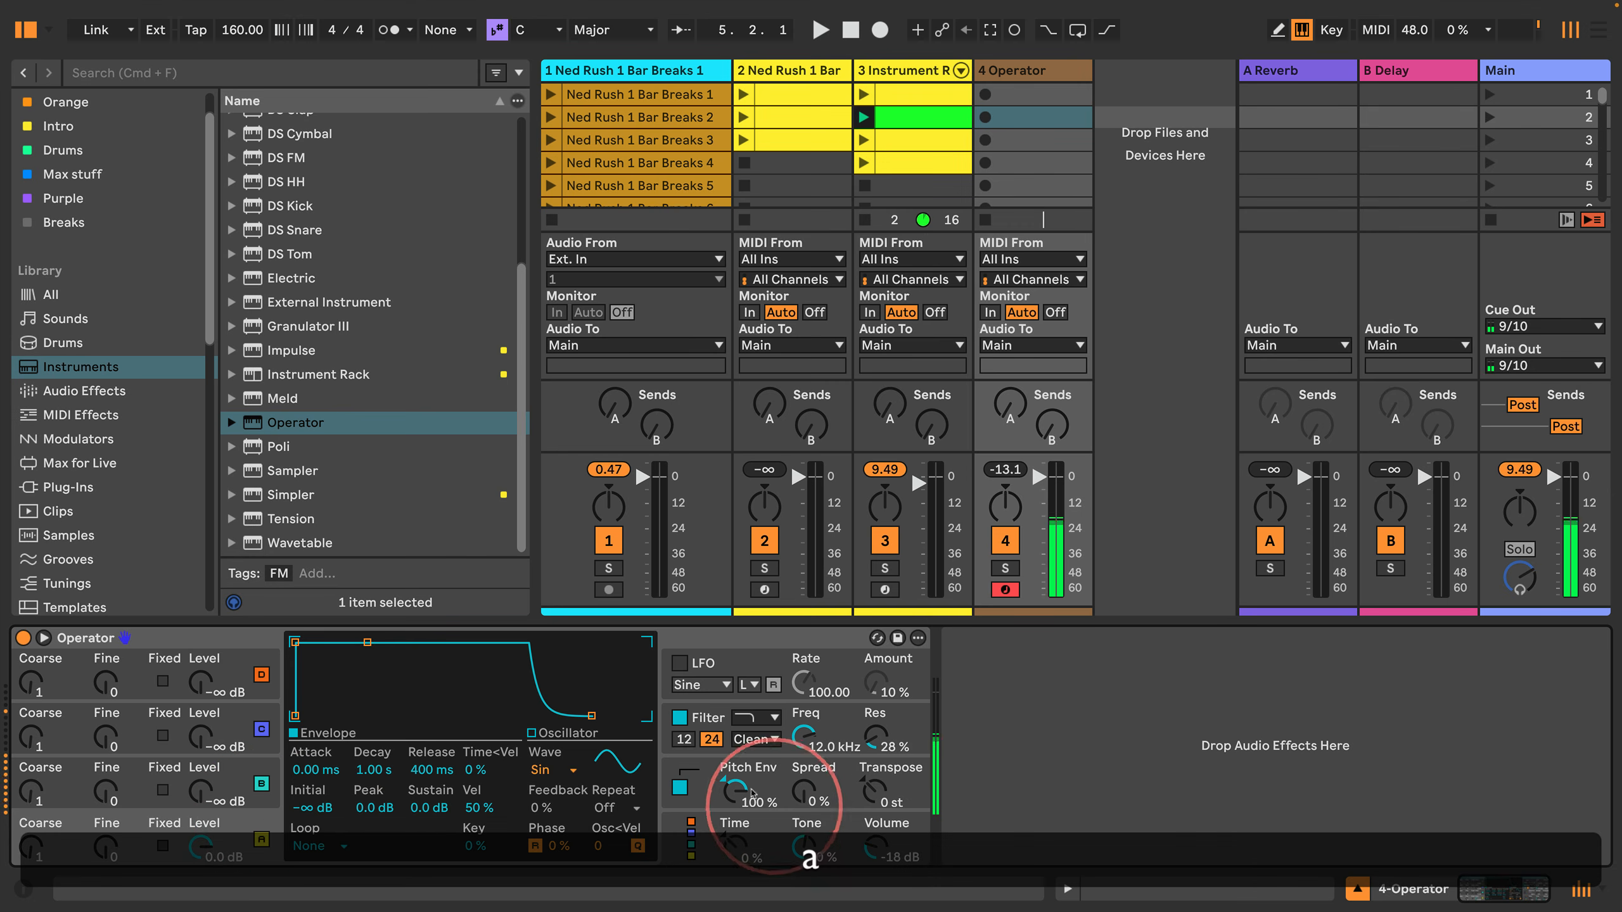
left_click_drag(752, 794, 734, 825)
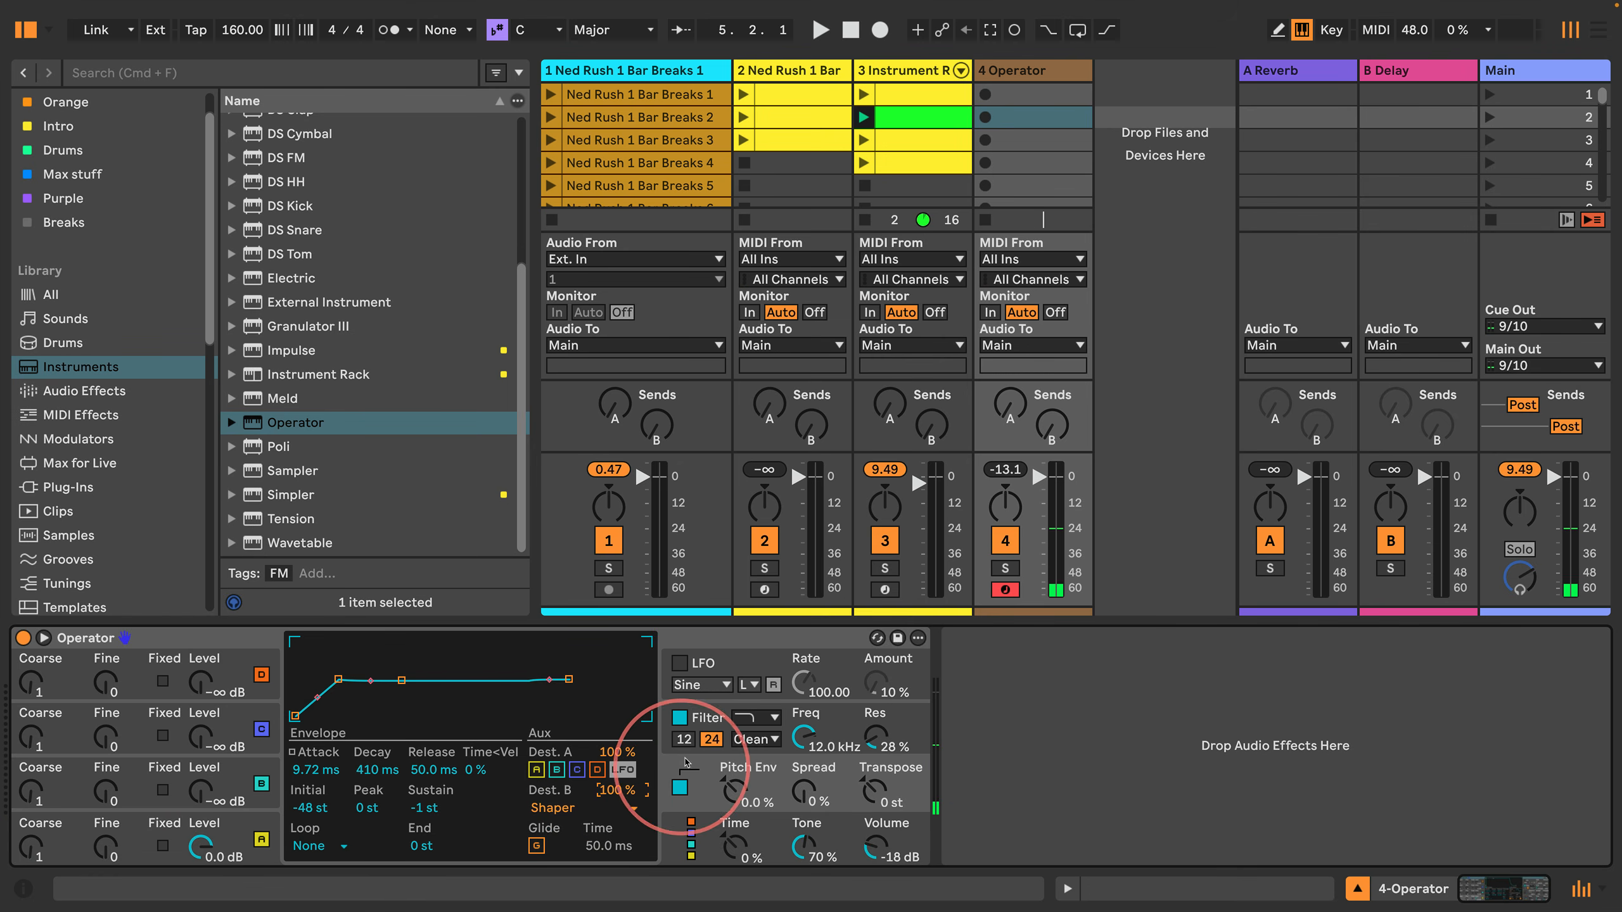
Step: Lower the filter's frequency to 2.41 kHz and its resonance to 0% while playing test notes
left_click(668, 734)
key("a")
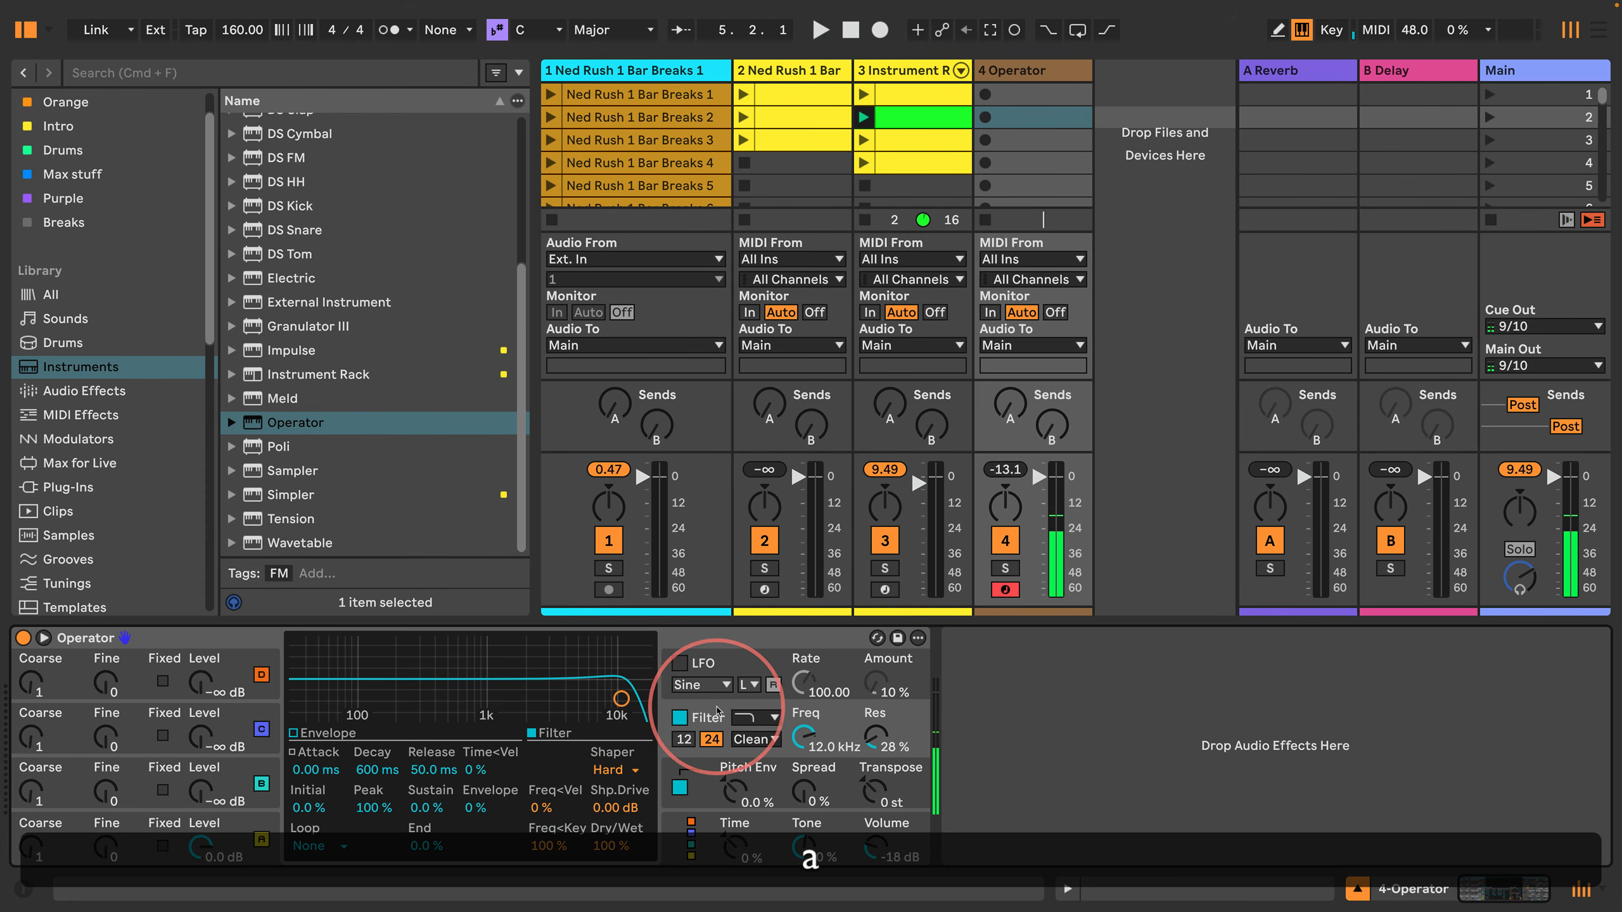
key("a")
left_click_drag(621, 698, 535, 716)
key("a")
Step: Stretch the pitch envelope's Attack to 18.2 s and raise the filter's Shp.Drive to 12.0 dB, auditioning notes
key("a")
left_click(661, 812)
key("a")
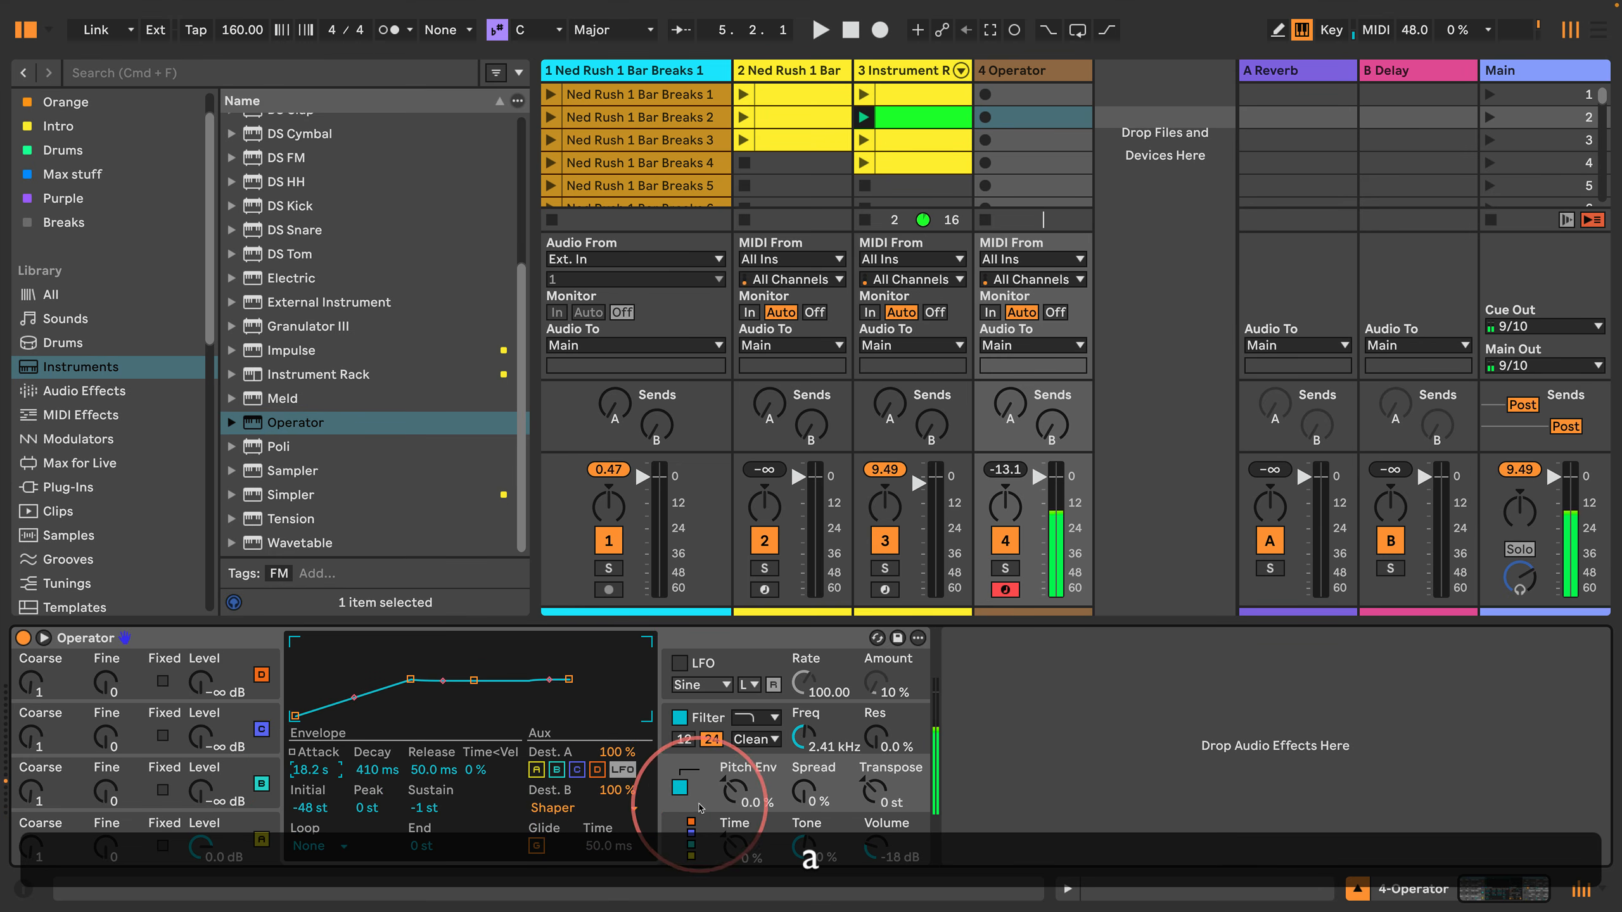
left_click(715, 716)
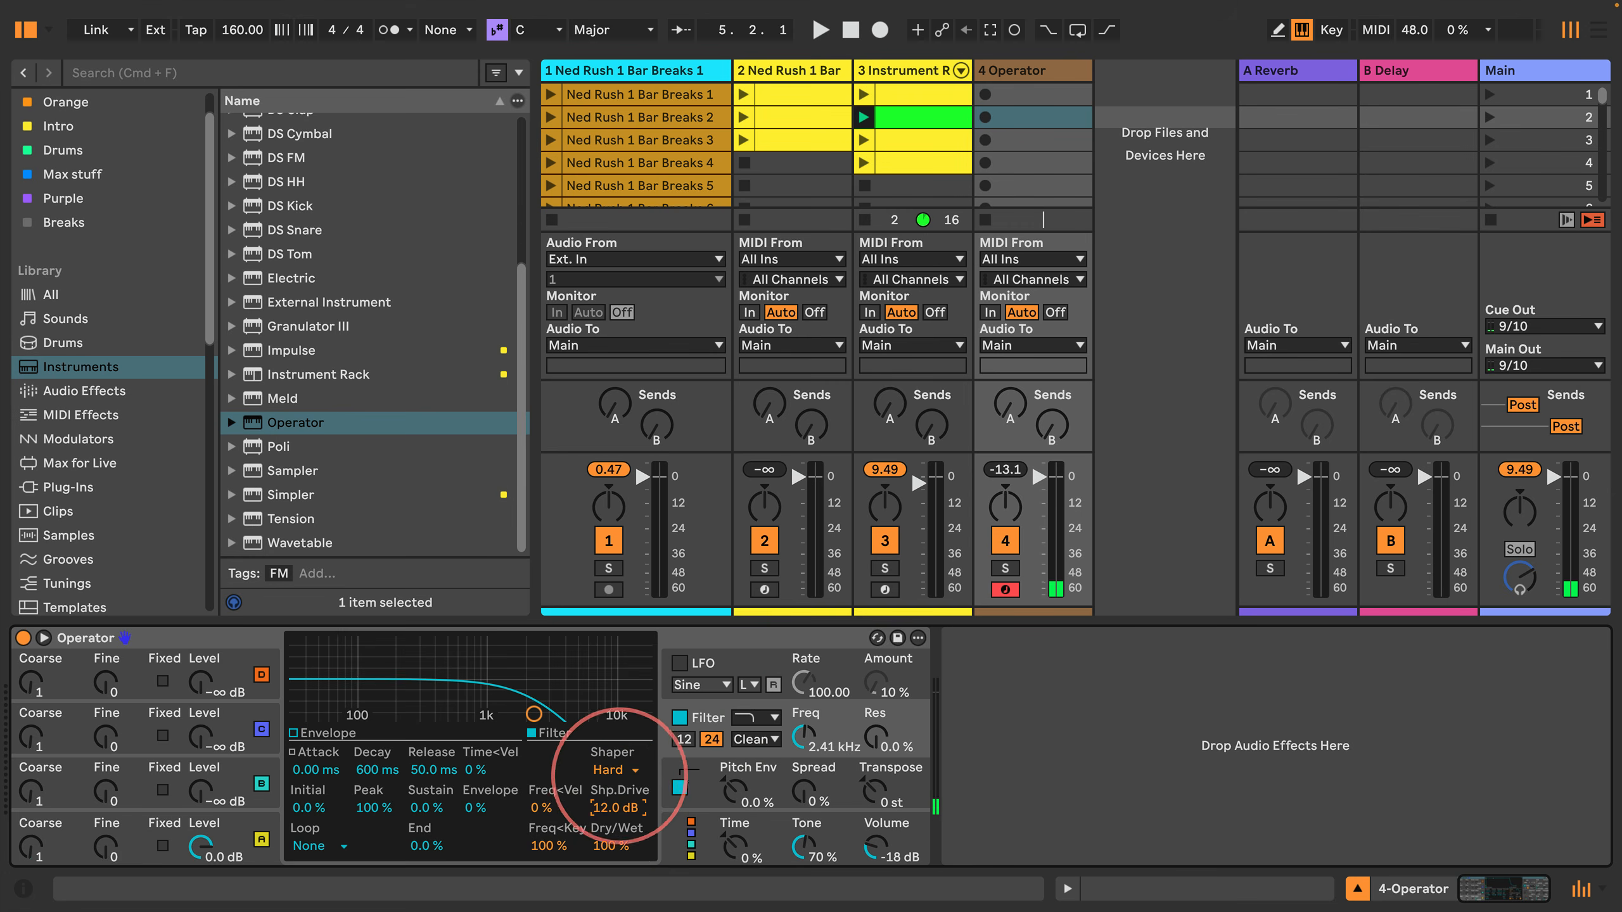
key("a")
Step: Set the filter's Freq<Key to 0% and sweep Shp.Drive back up to 12.0 dB around a test note
left_click(543, 844)
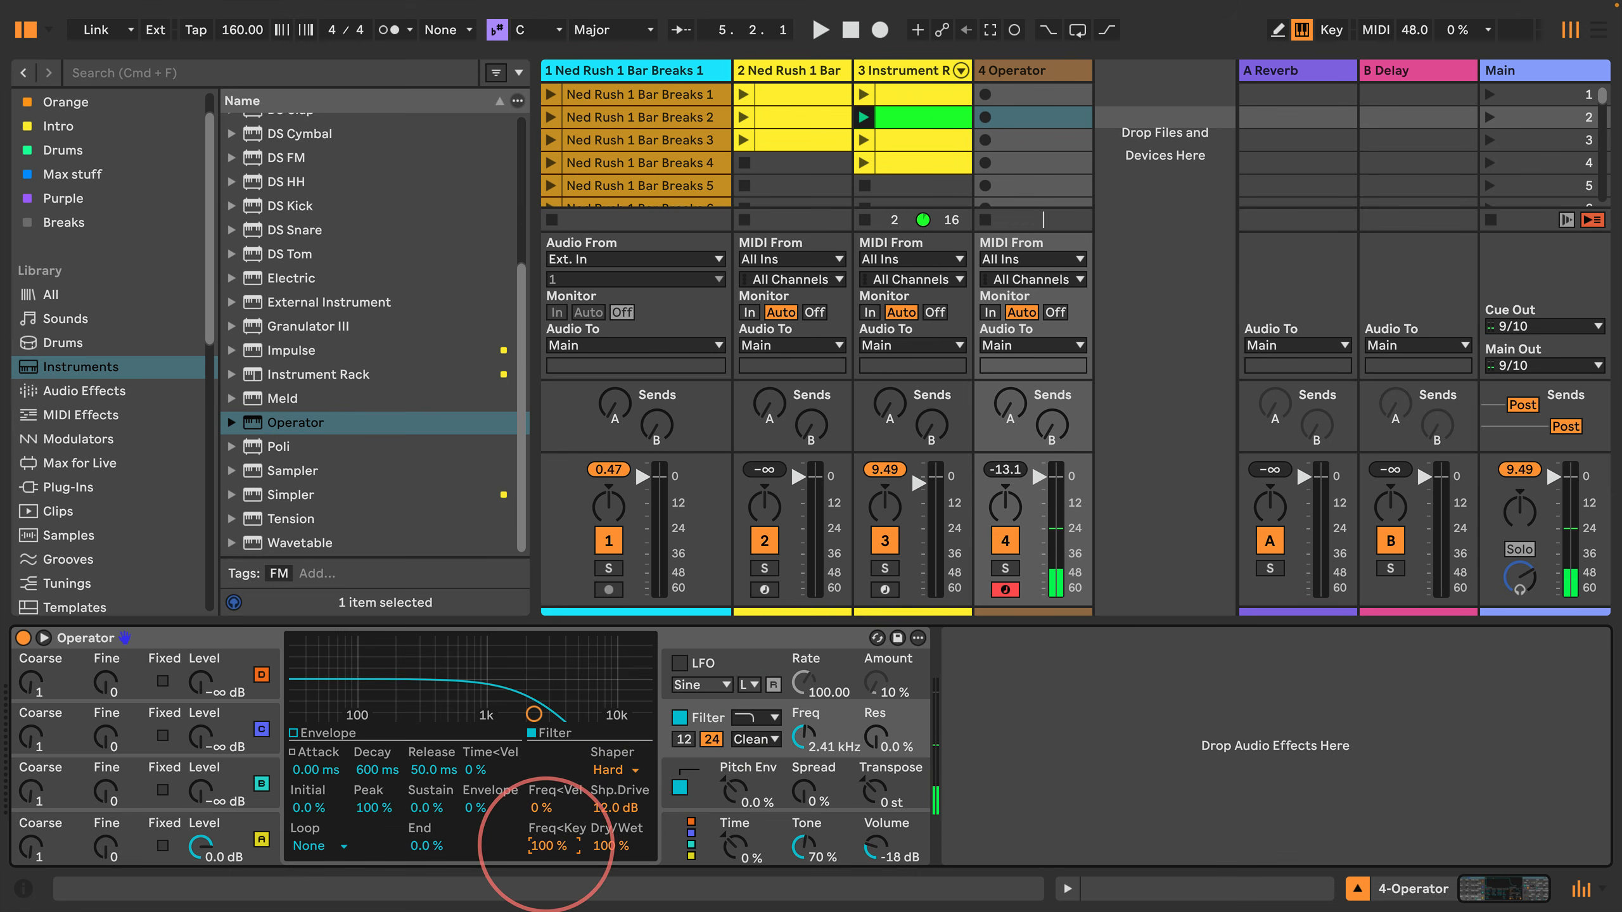
key("a")
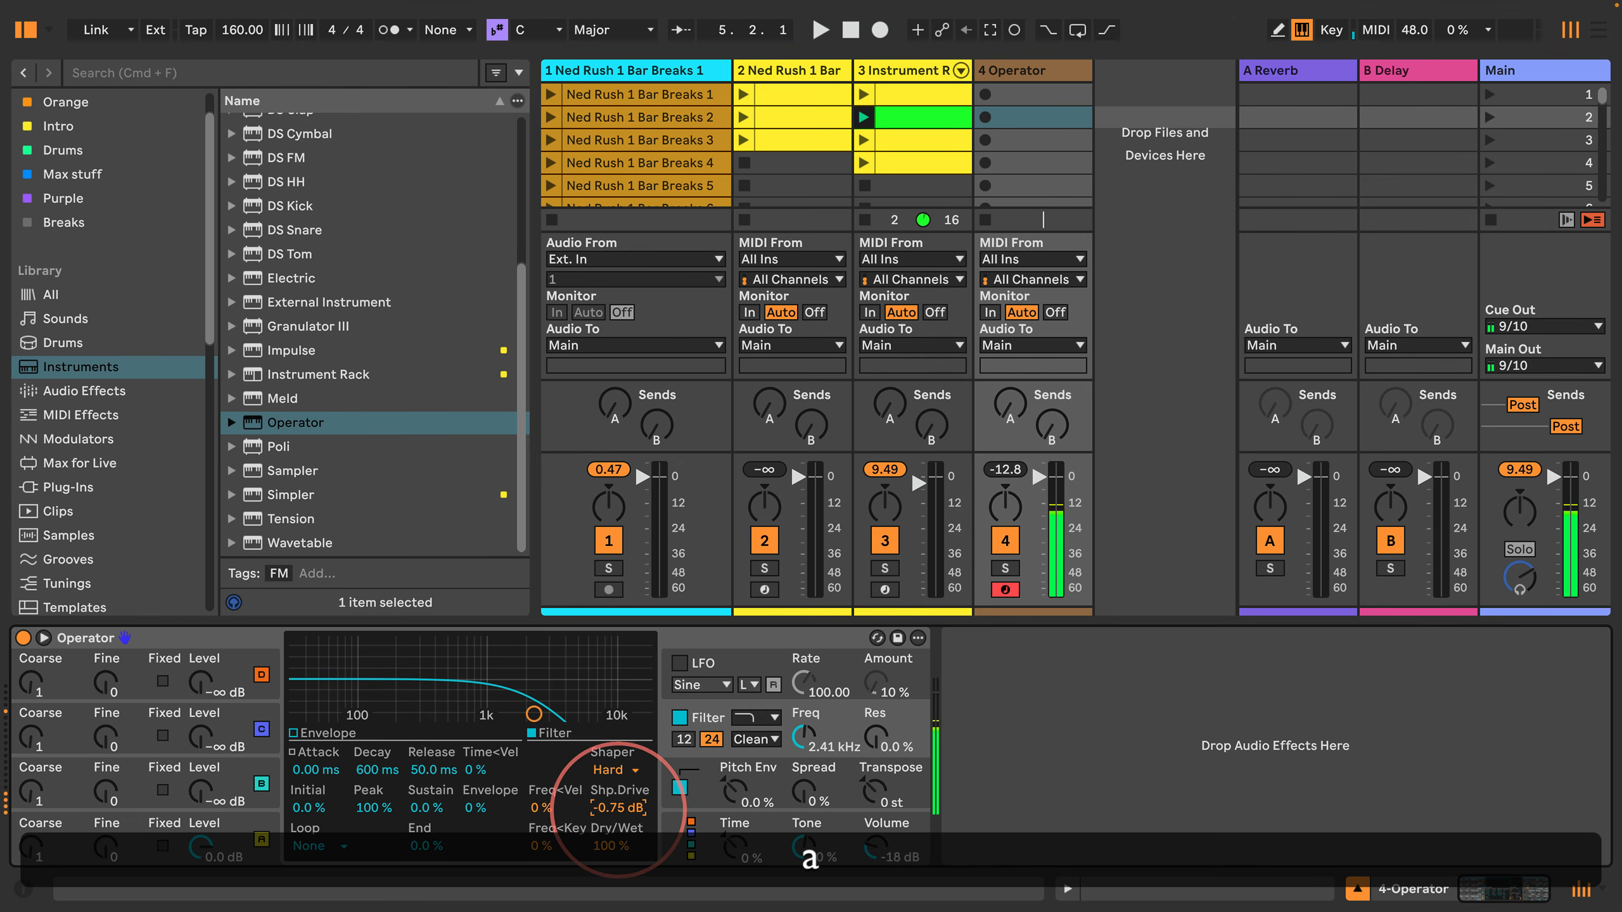
left_click_drag(628, 808, 628, 786)
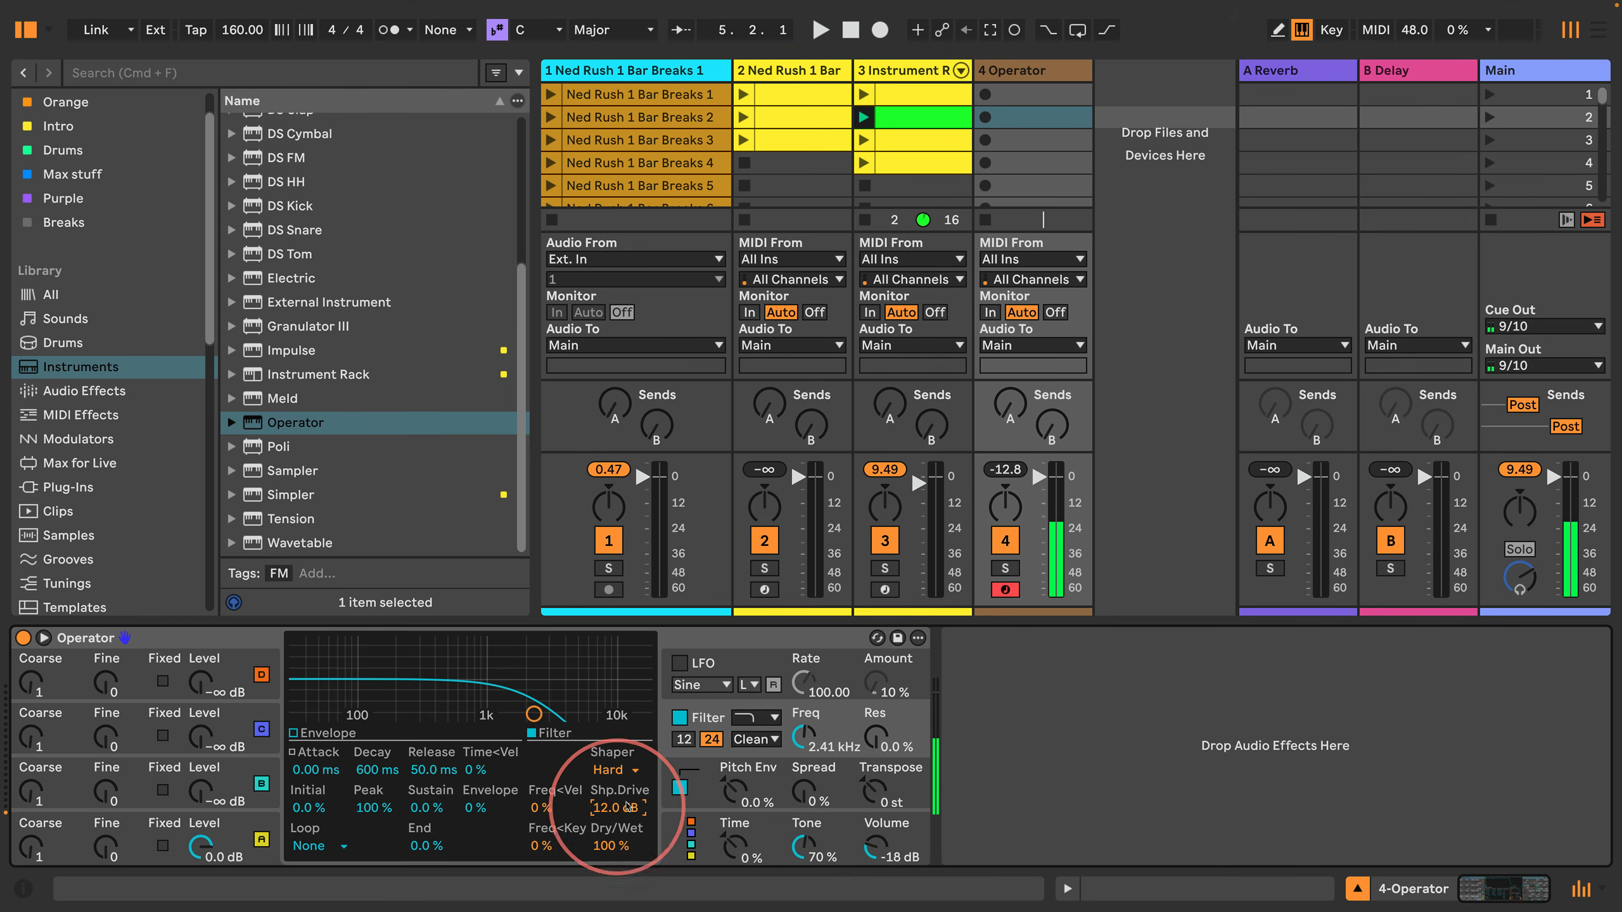
Step: Review the pitch envelope's Dest. B choices, keeping Shaper Drive selected
left_click(671, 811)
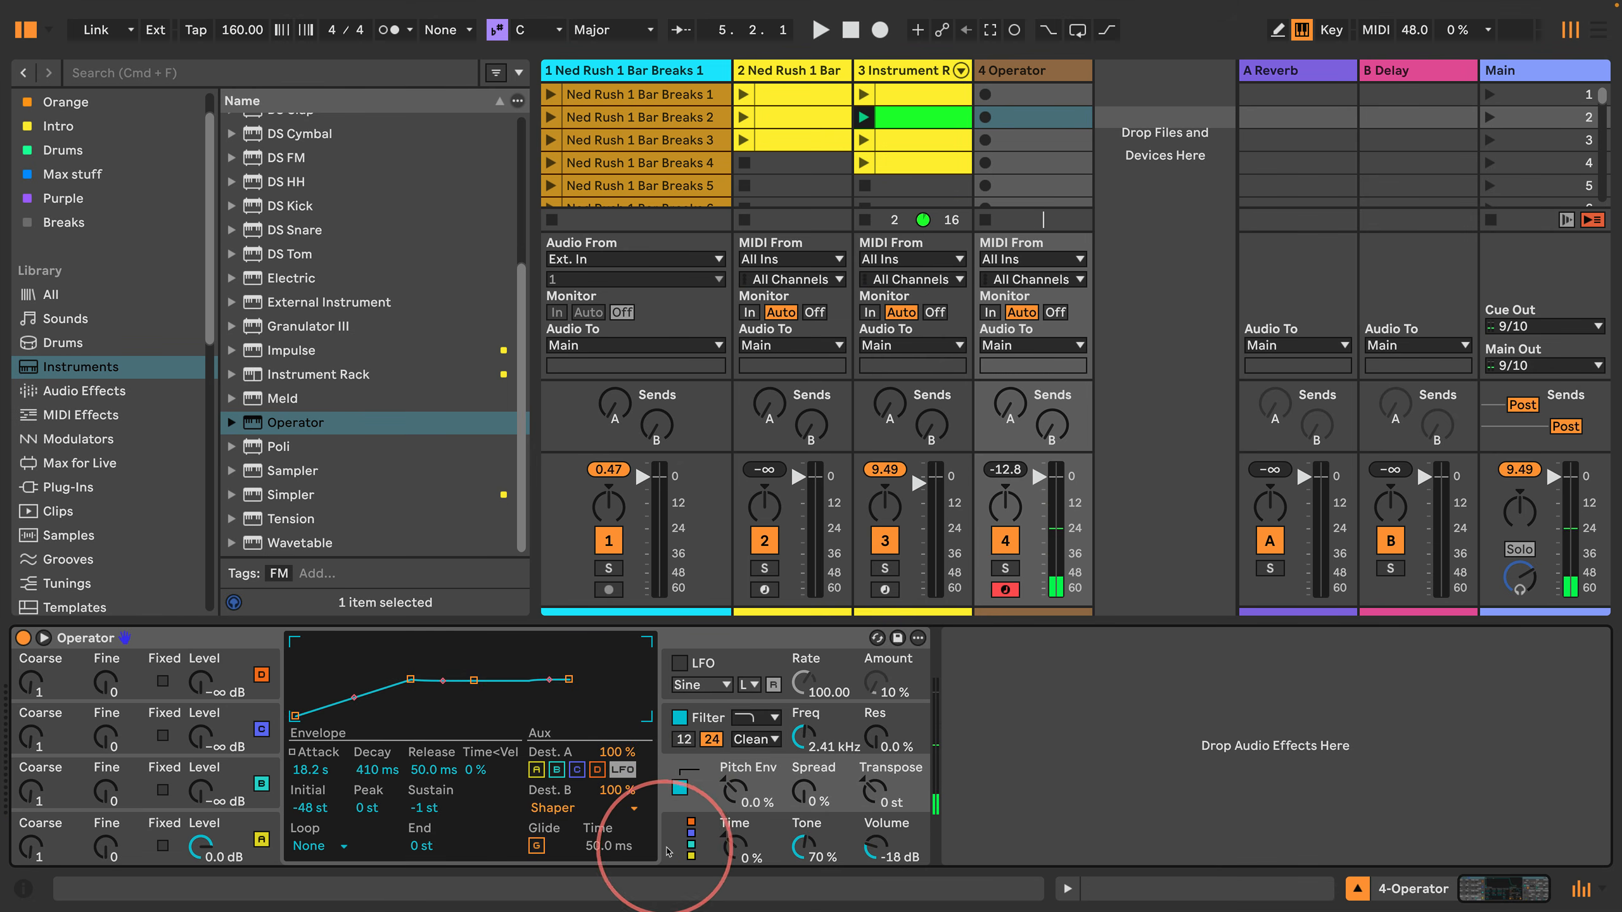
left_click(567, 808)
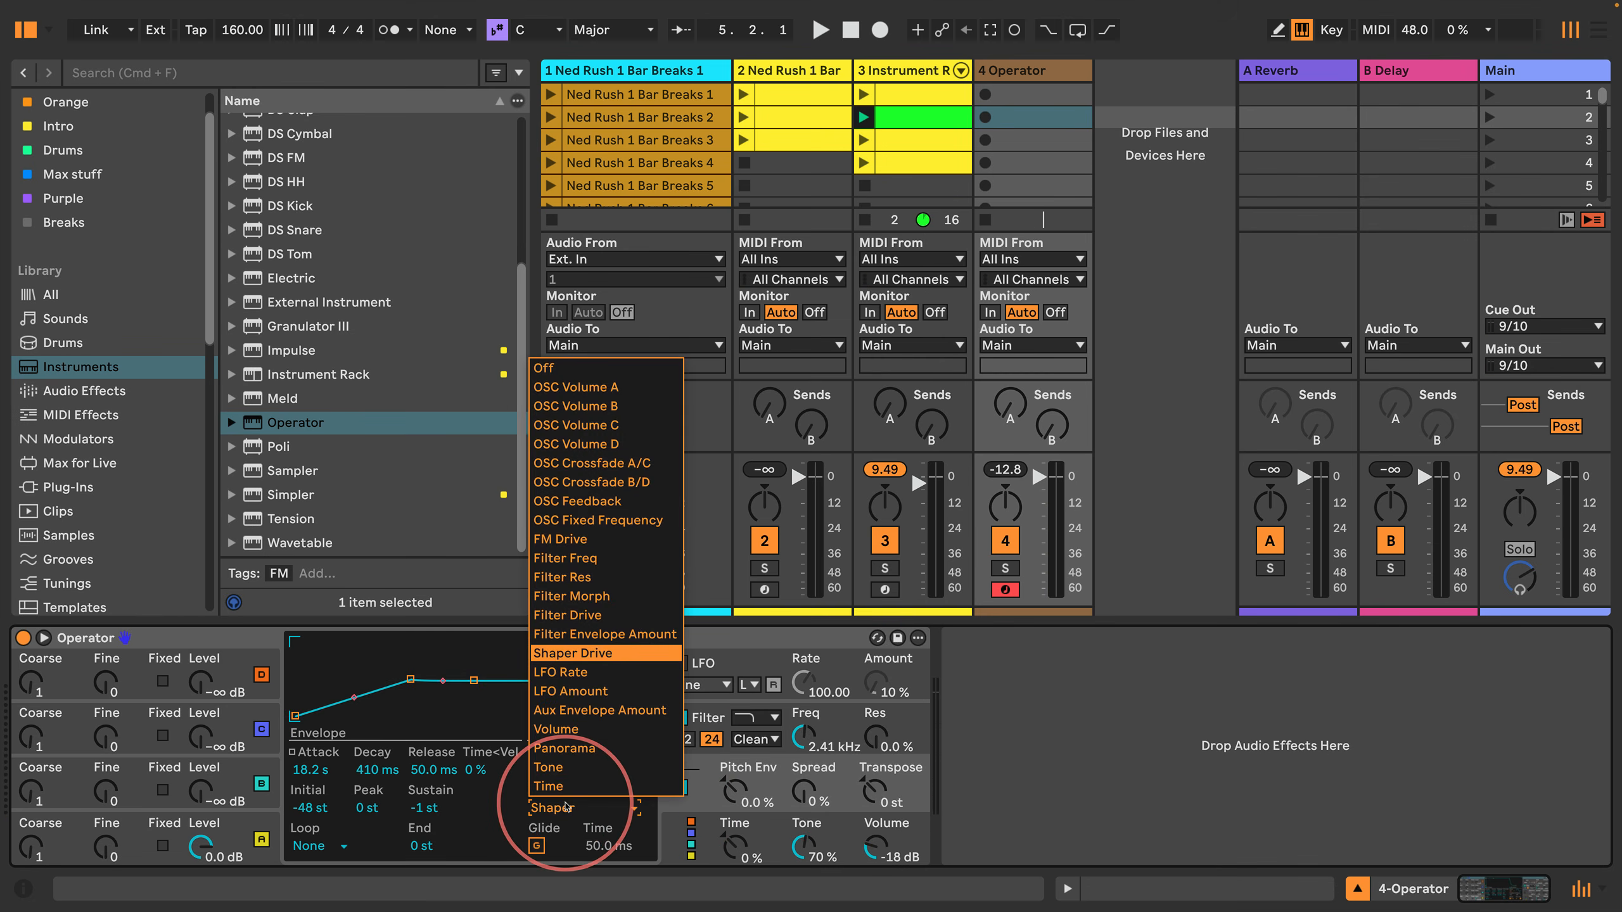
left_click(578, 658)
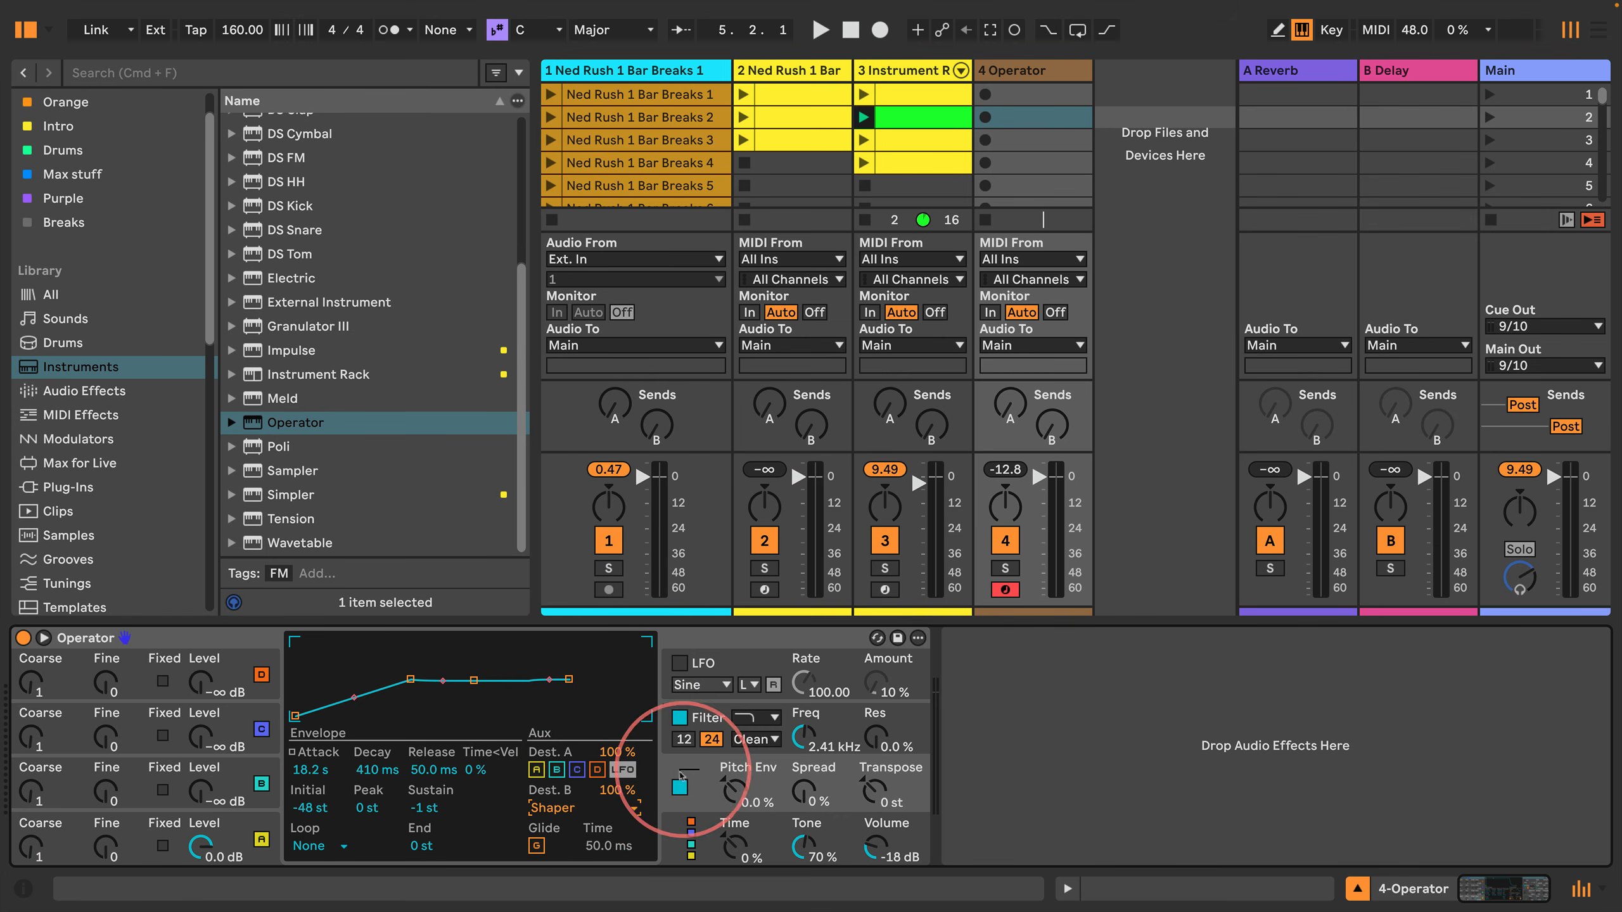
left_click(562, 808)
left_click(579, 656)
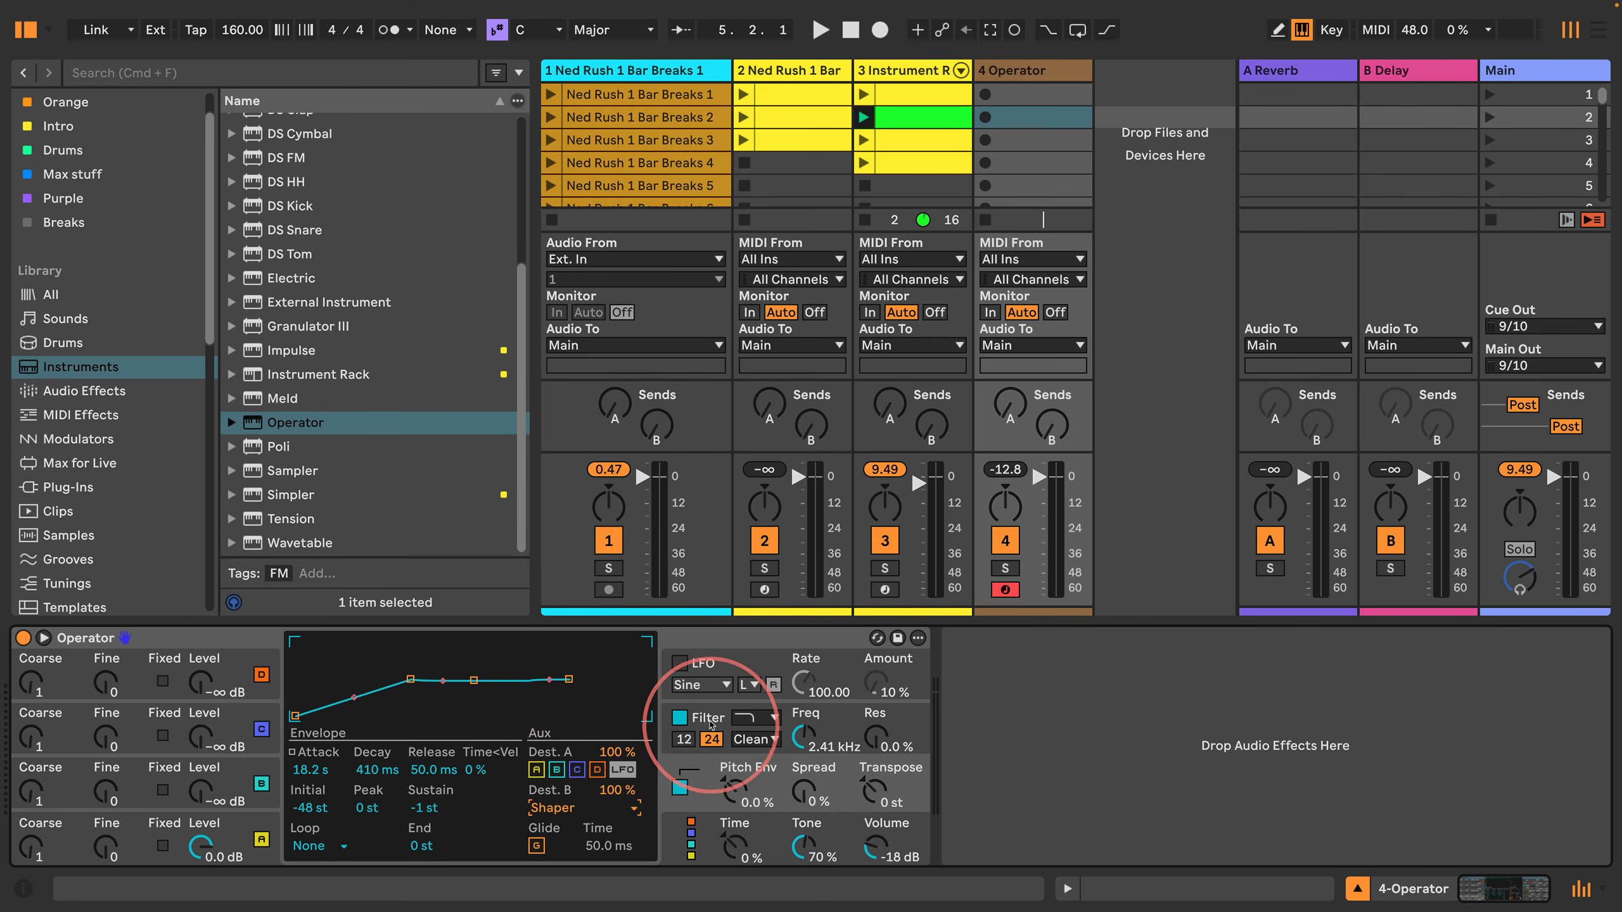
Step: Audition the filter's shaper drive with a test note and review the oscillator A and pitch envelope settings
left_click(712, 724)
mouse_move(611, 809)
left_mouse_down()
mouse_move(611, 836)
mouse_move(612, 811)
left_mouse_up()
key("a")
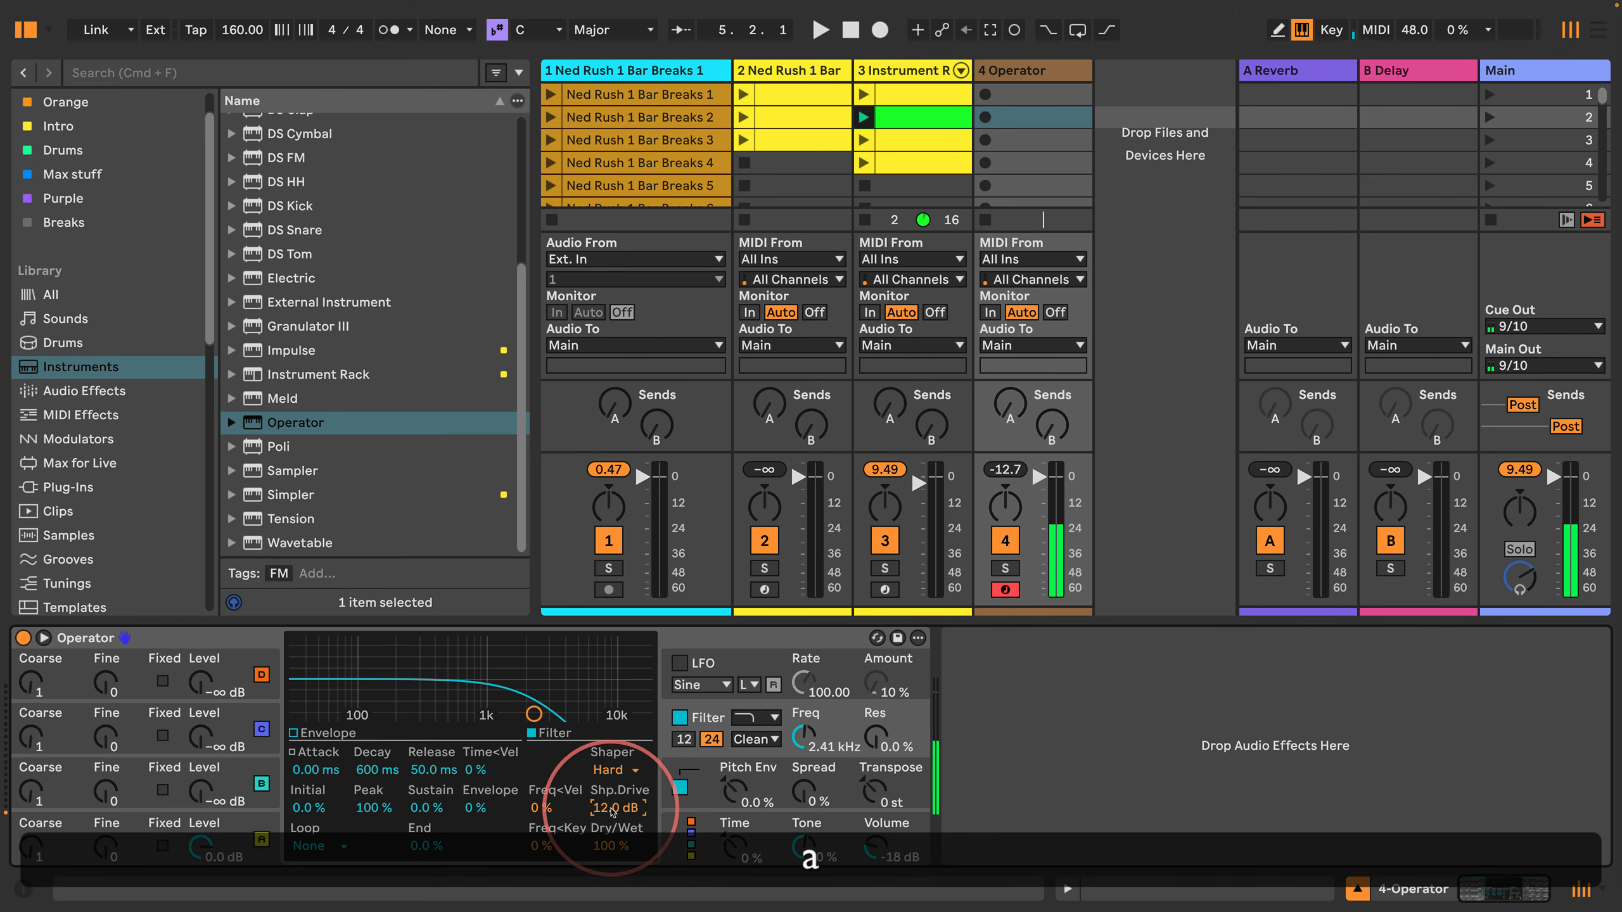
left_click(255, 831)
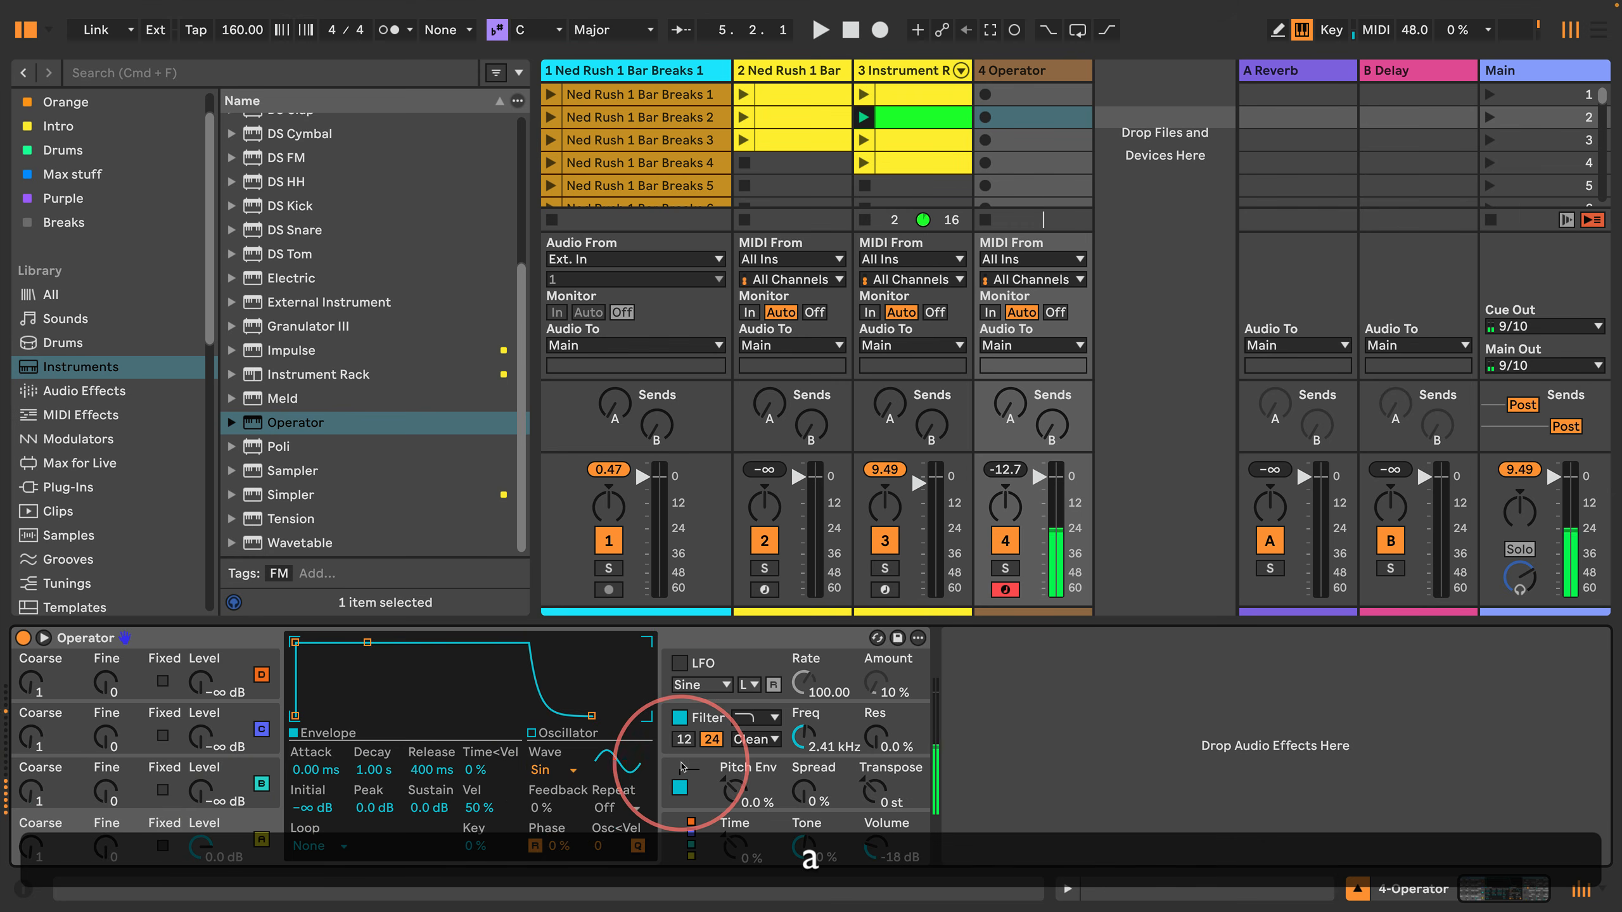
left_click(681, 767)
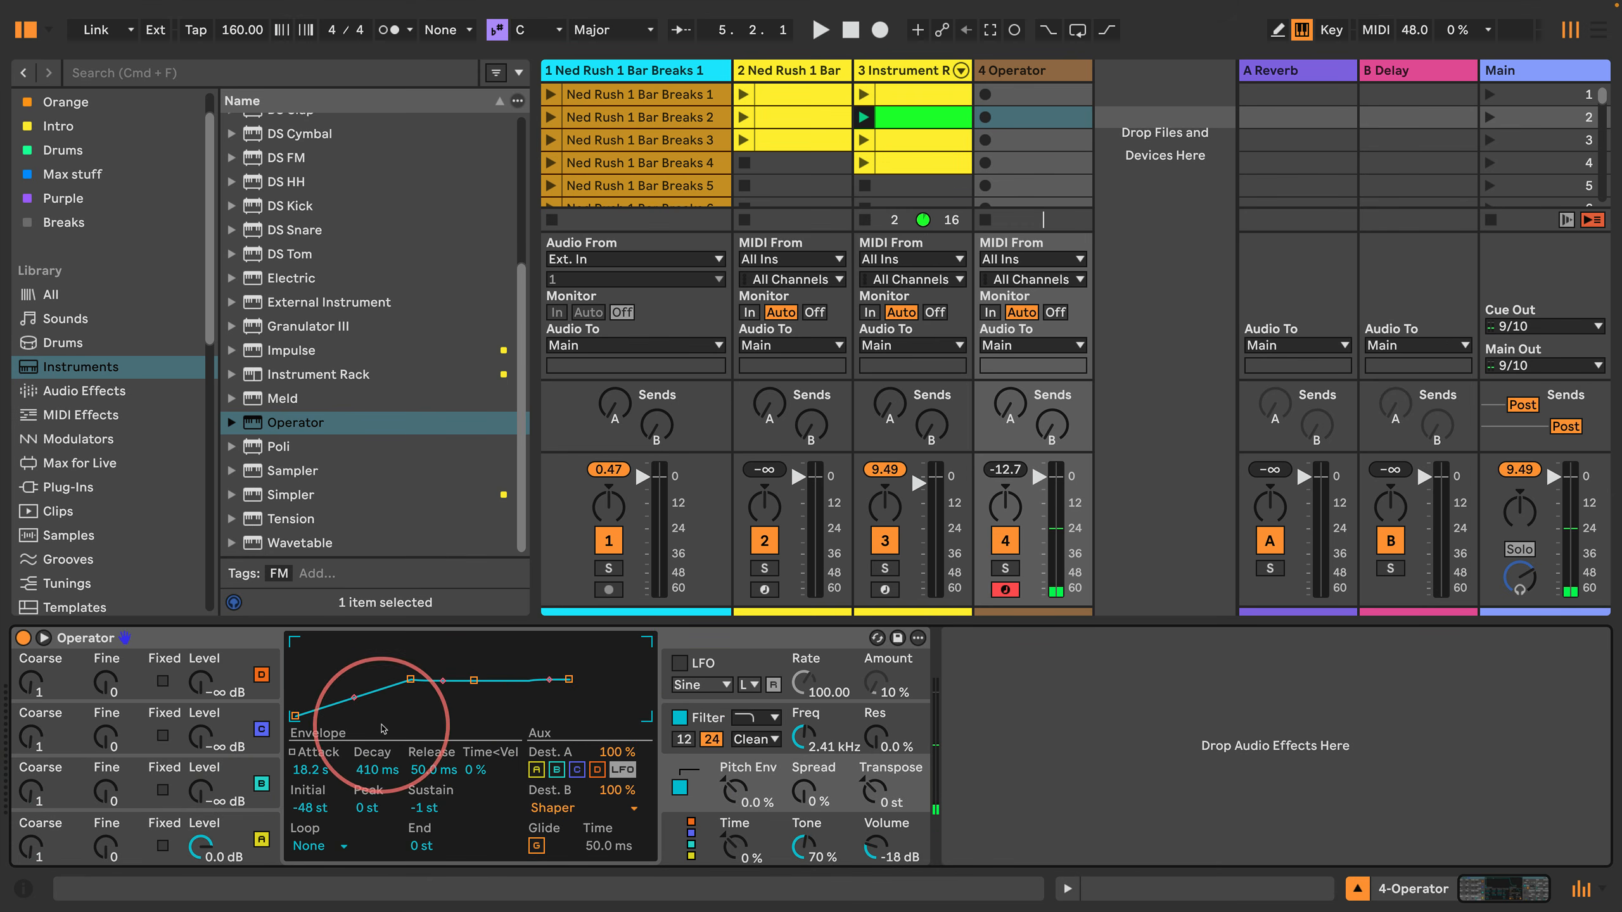
Step: Lower the filter Freq to 47.5 Hz and set the filter envelope amount to 100% with a 20.0 s Attack
left_click(821, 741)
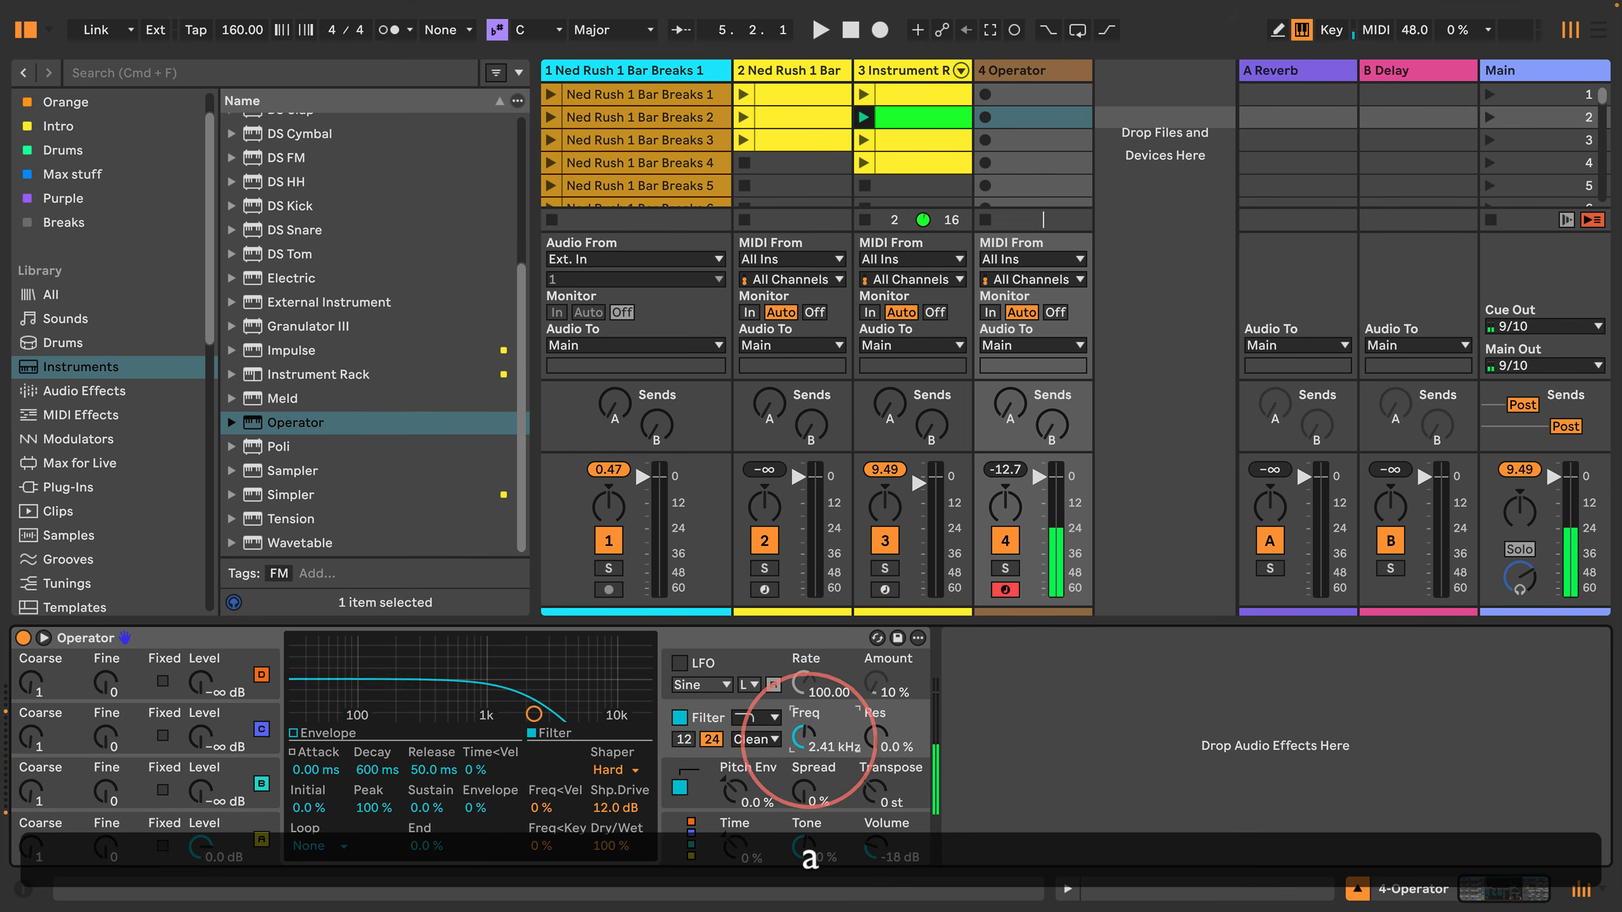
mouse_move(808, 741)
left_mouse_down()
mouse_move(809, 760)
mouse_move(809, 738)
left_mouse_up()
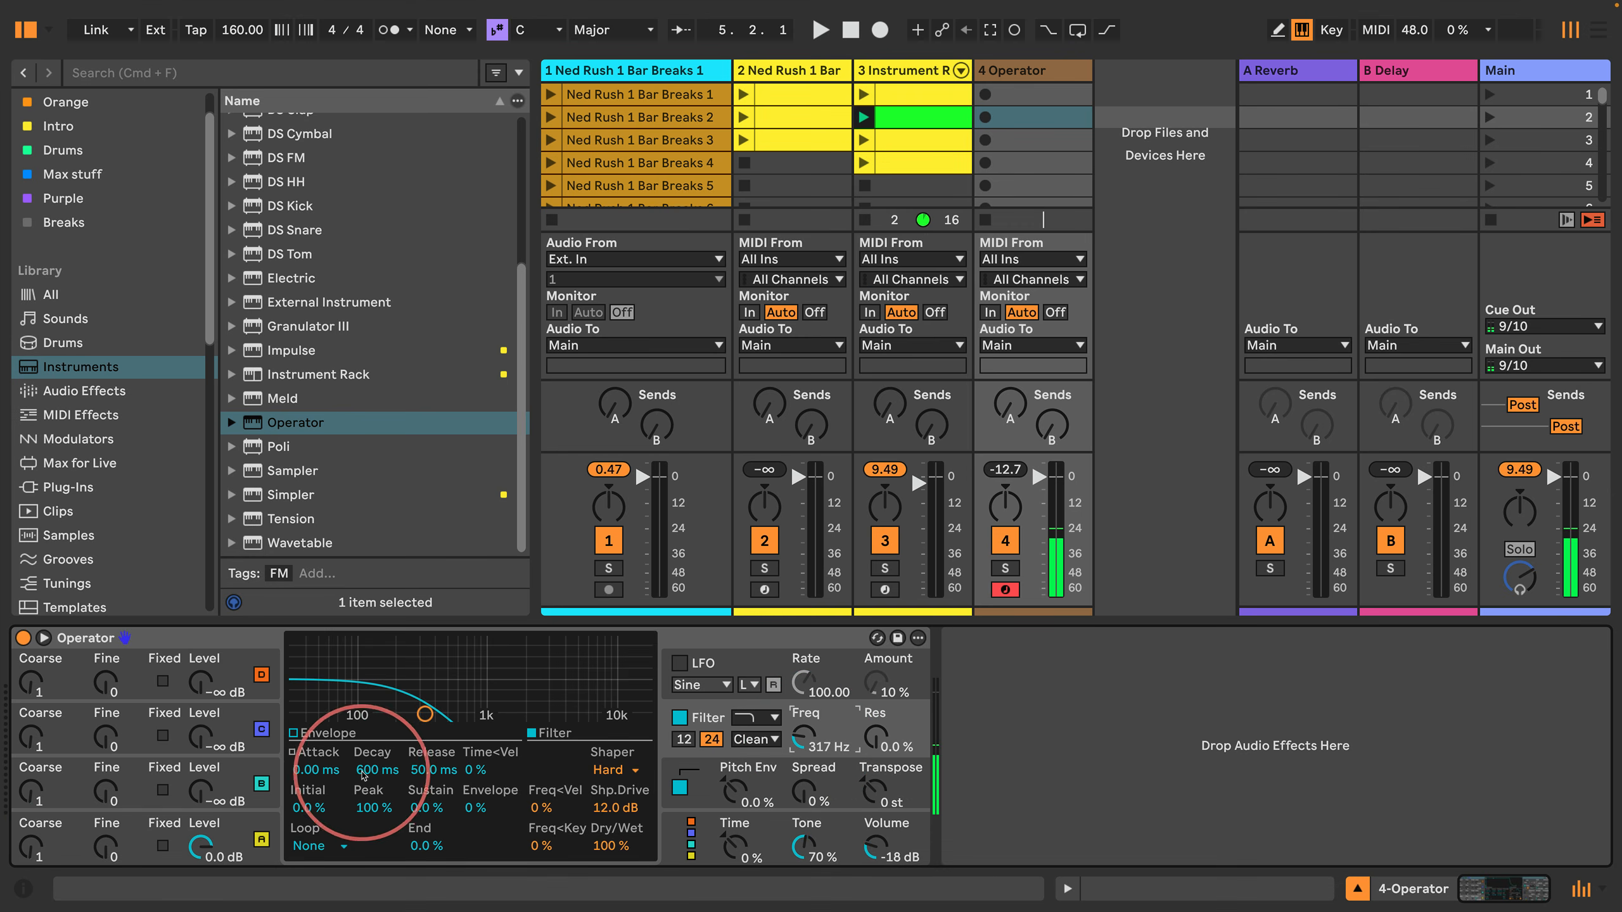
left_click(304, 733)
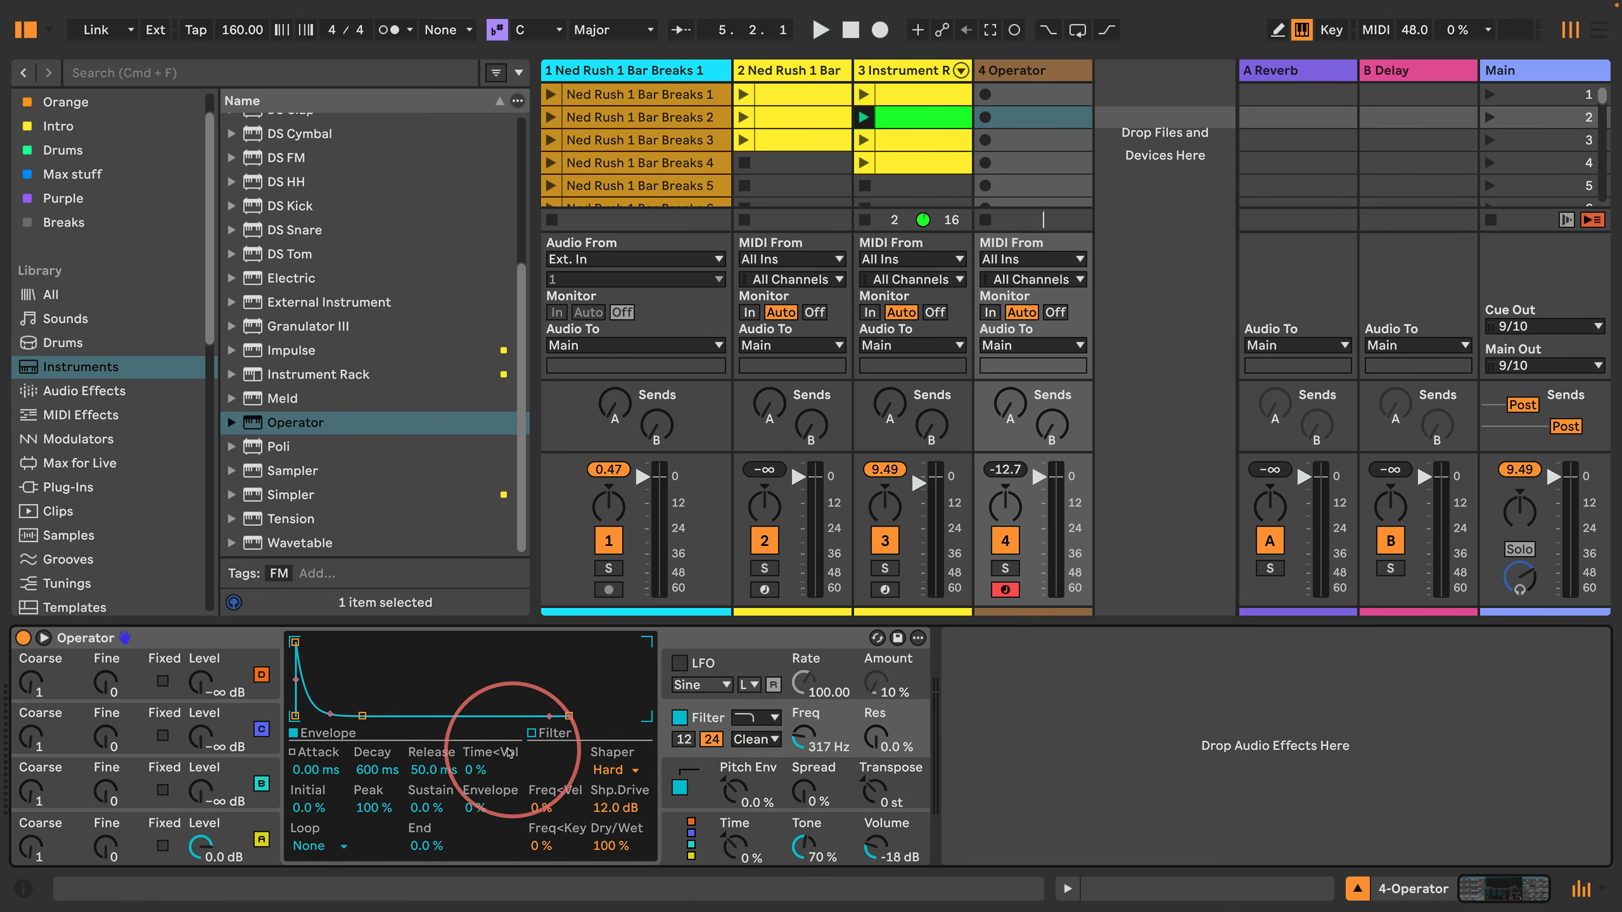
left_click(483, 808)
key("a")
left_click_drag(294, 641, 412, 642)
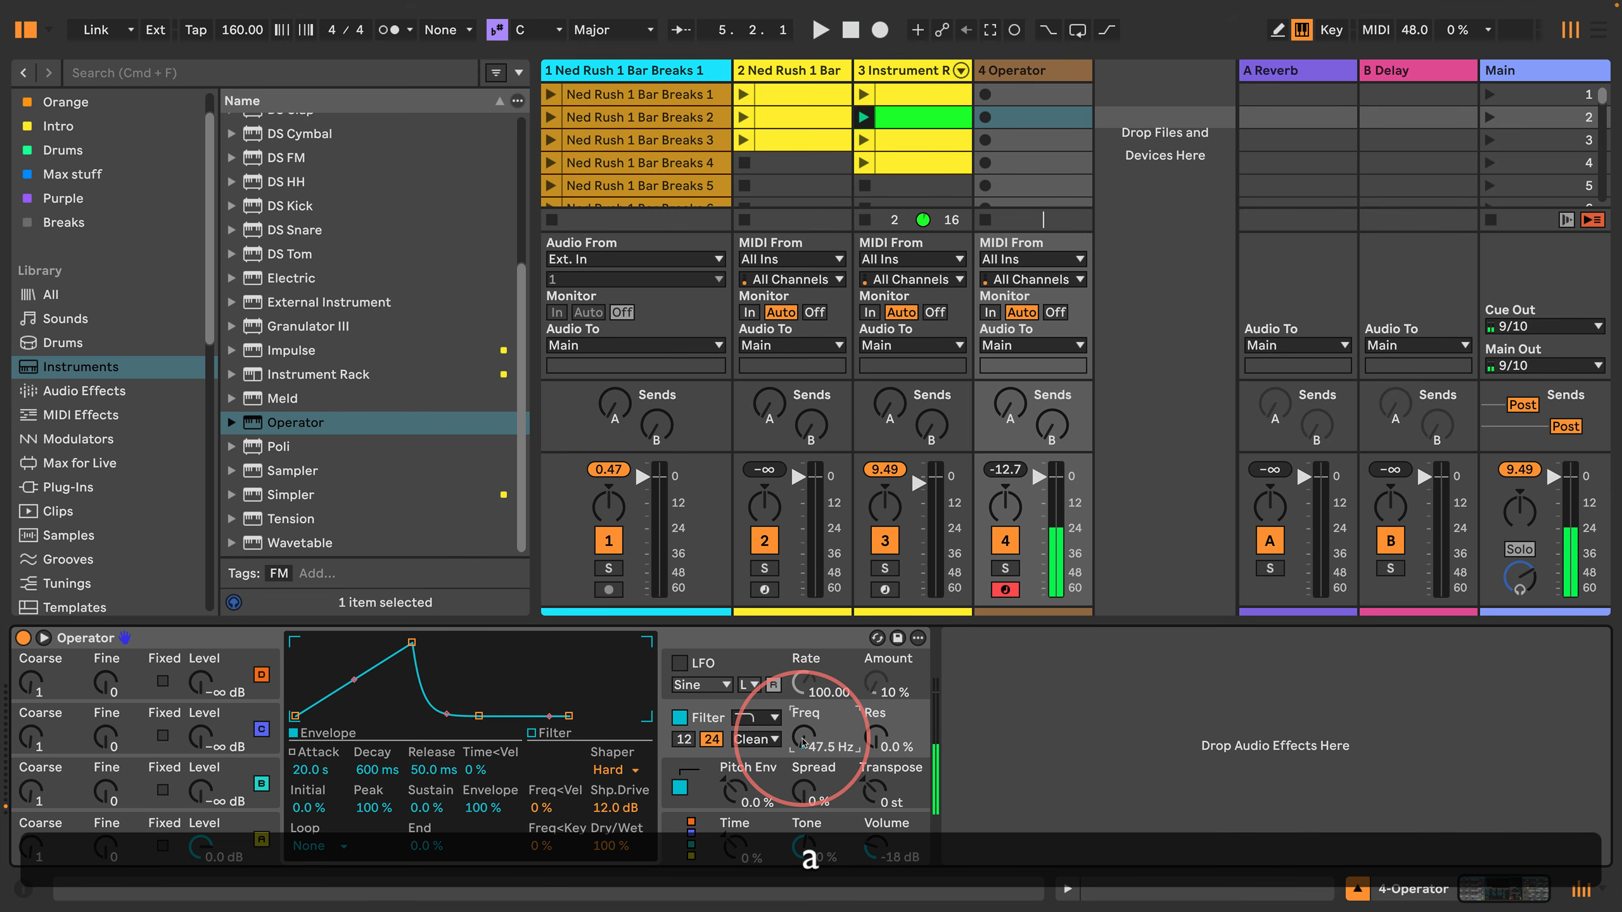
left_click(985, 118)
key("a")
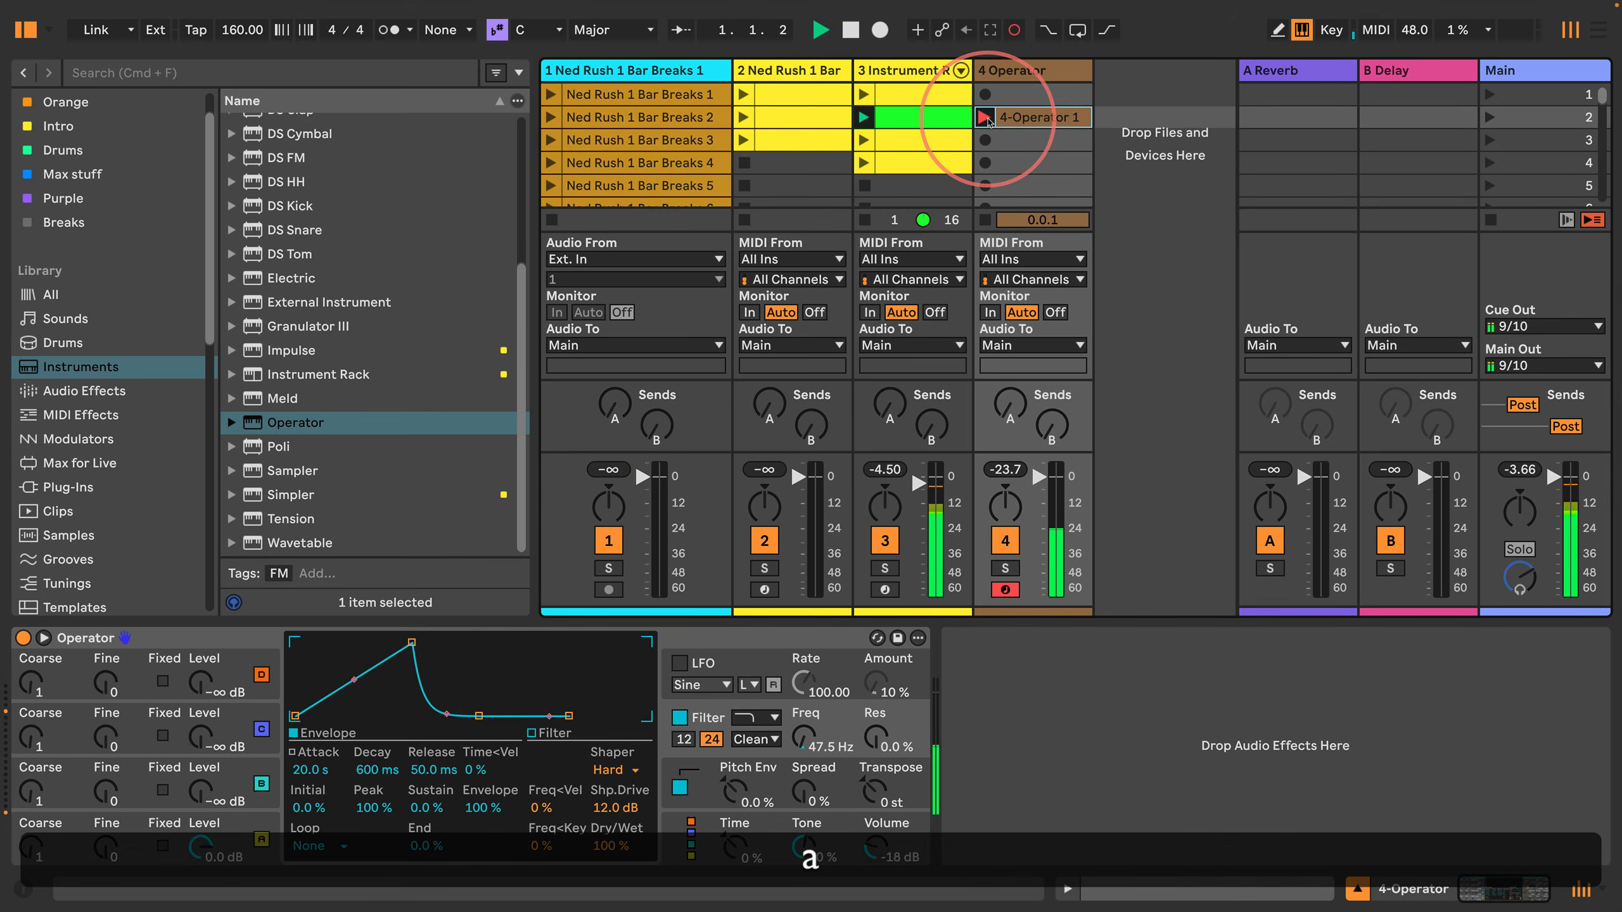
key("g")
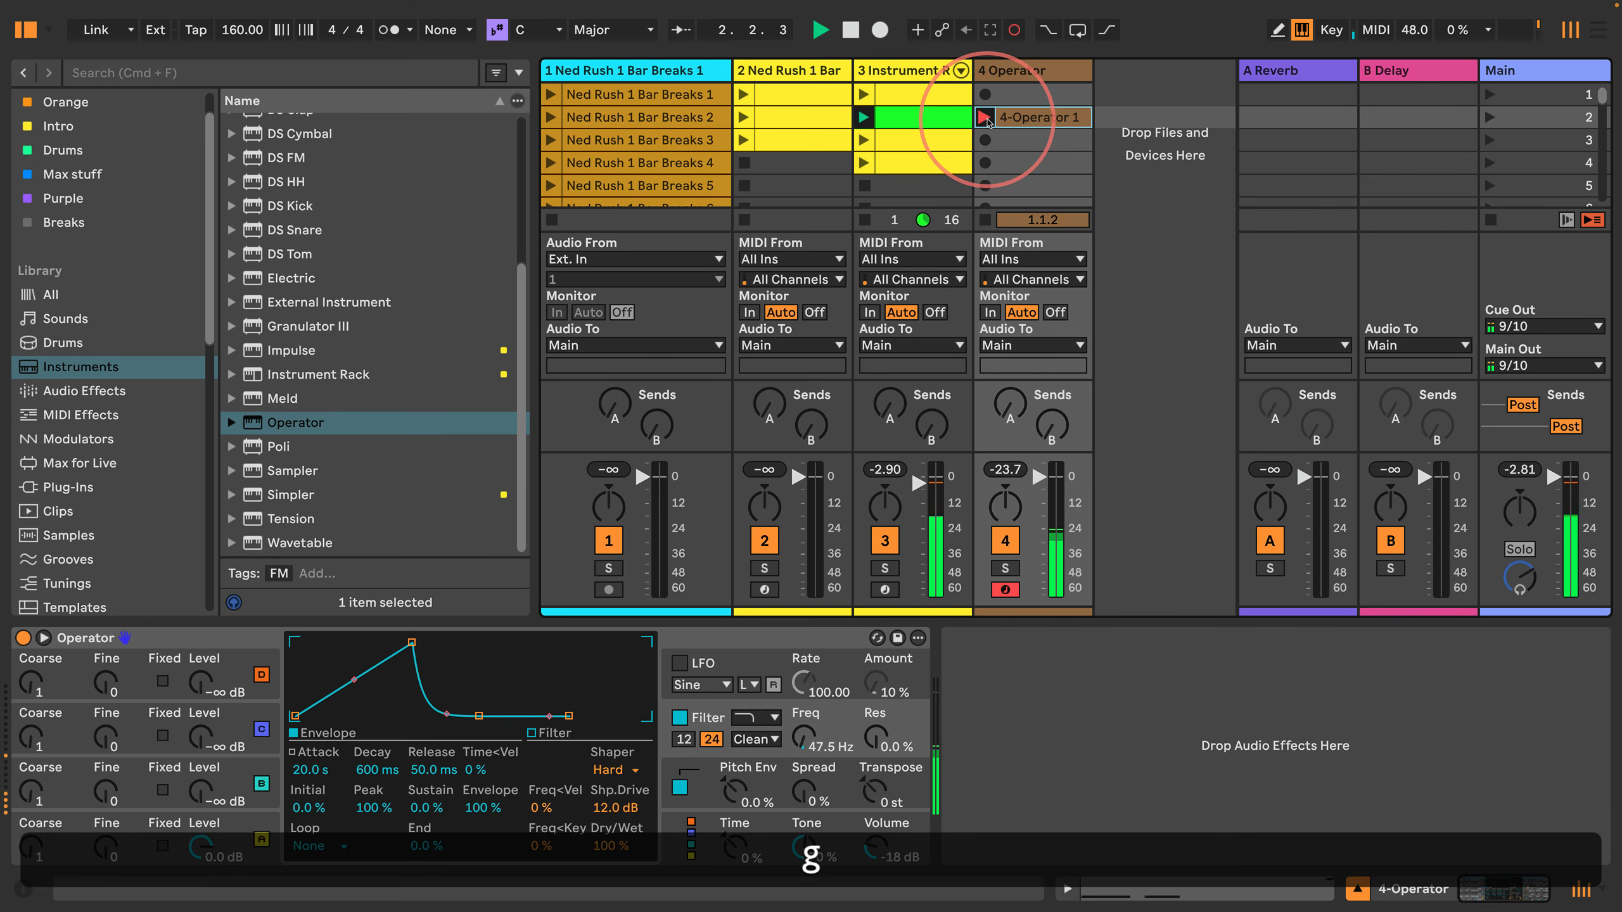
key("g")
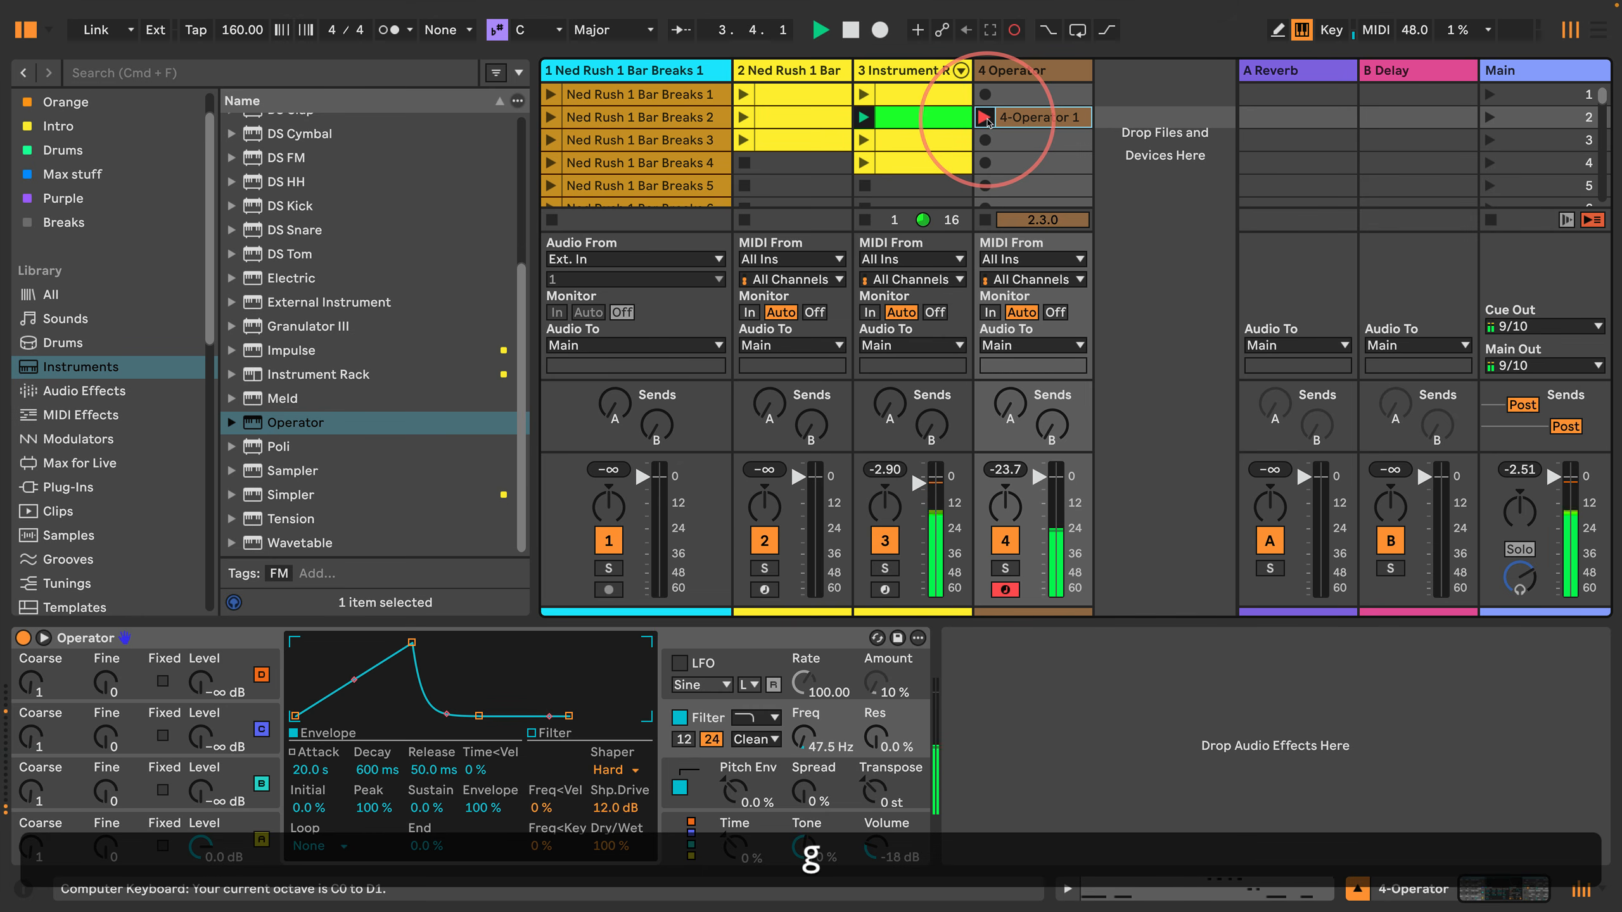
left_click(985, 118)
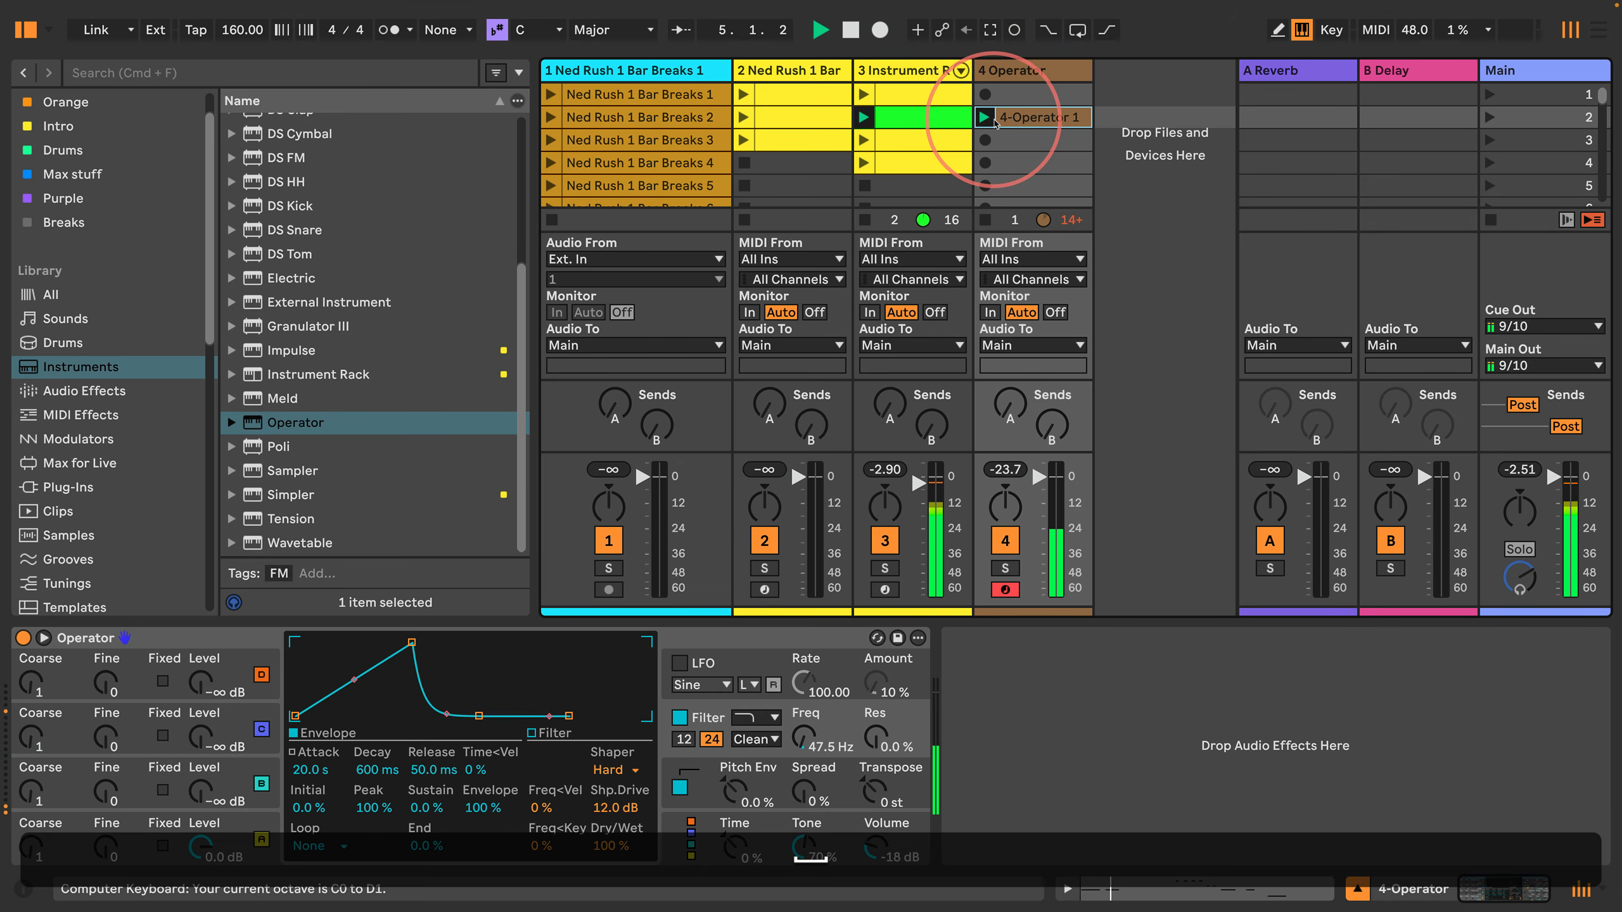
left_click(1007, 120)
key("BackSpace")
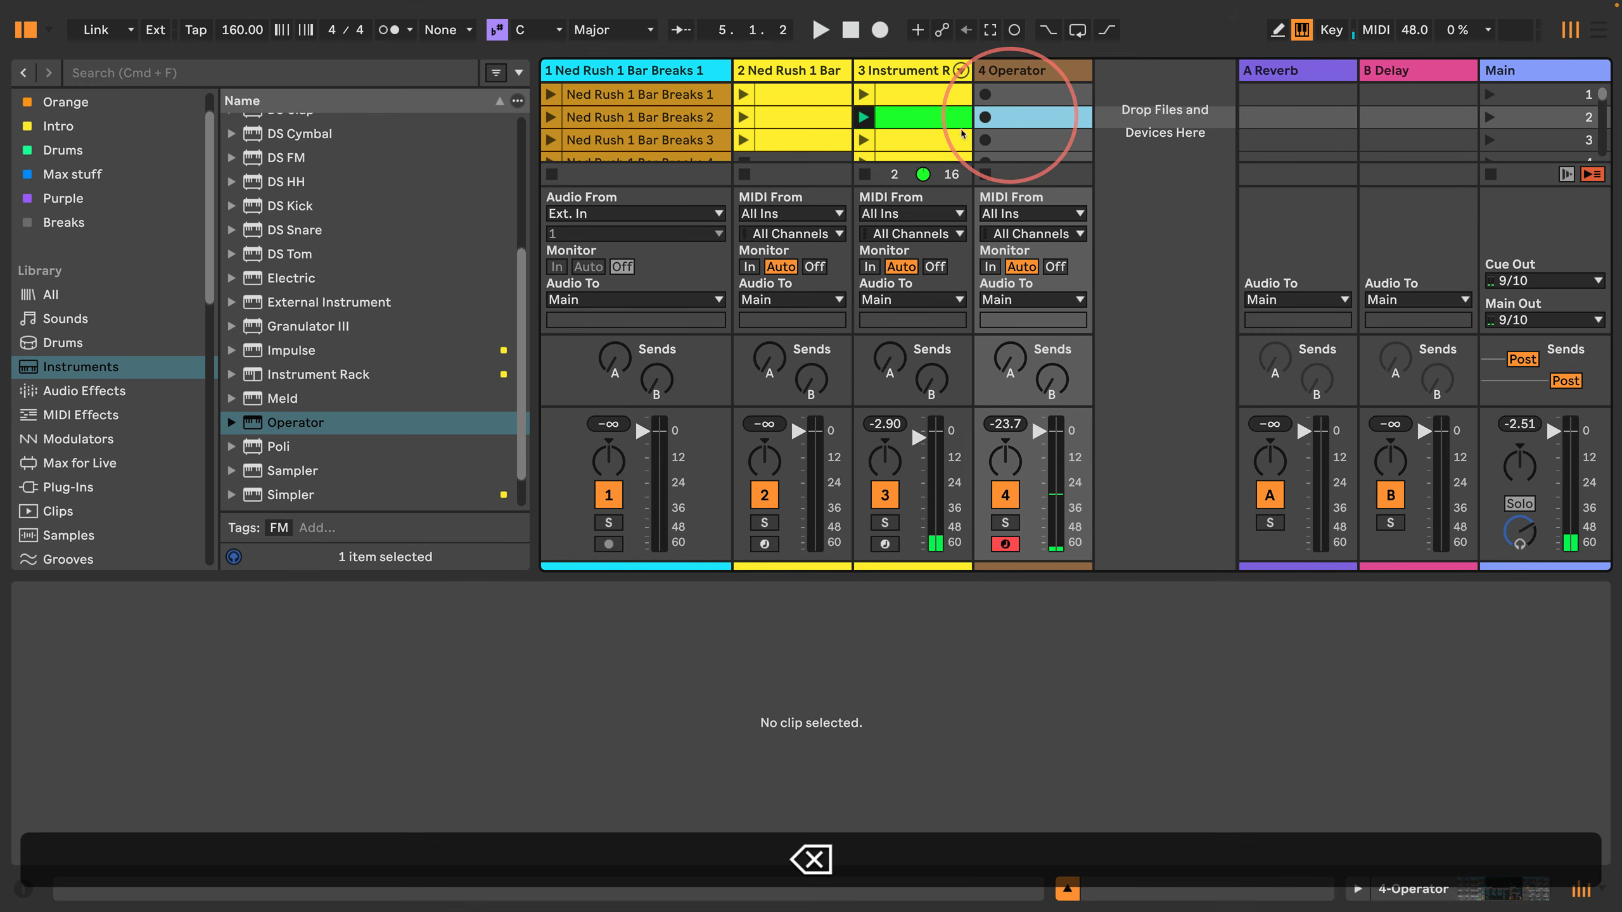
Step: Set the launch quantization to 1 Bar and rehearse bass notes an octave higher
left_click(481, 30)
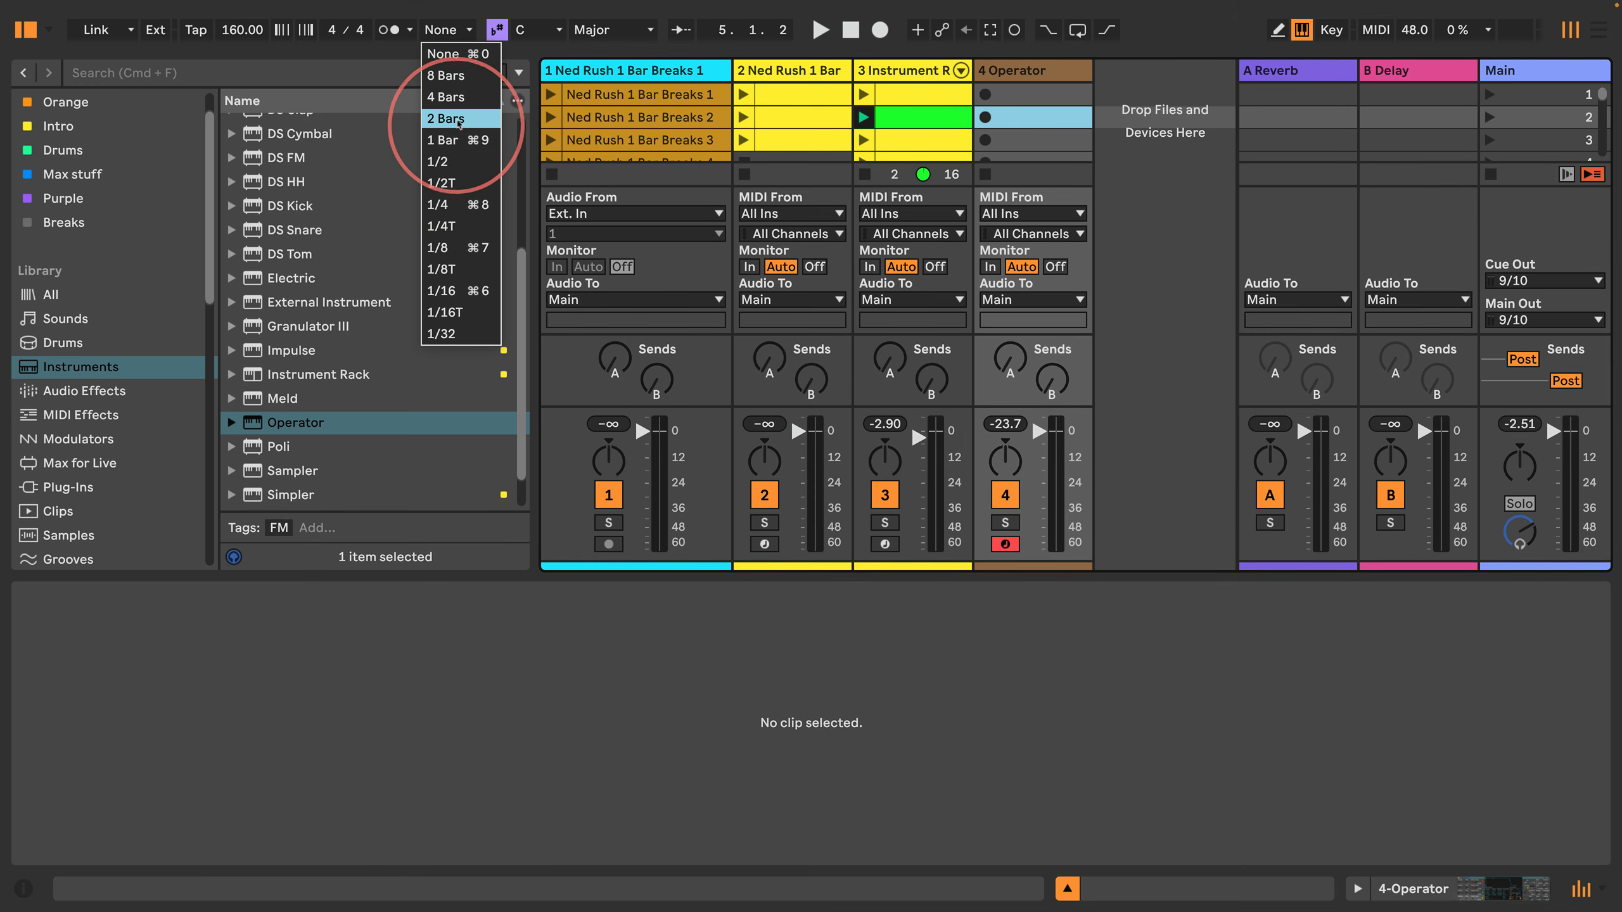
left_click(457, 140)
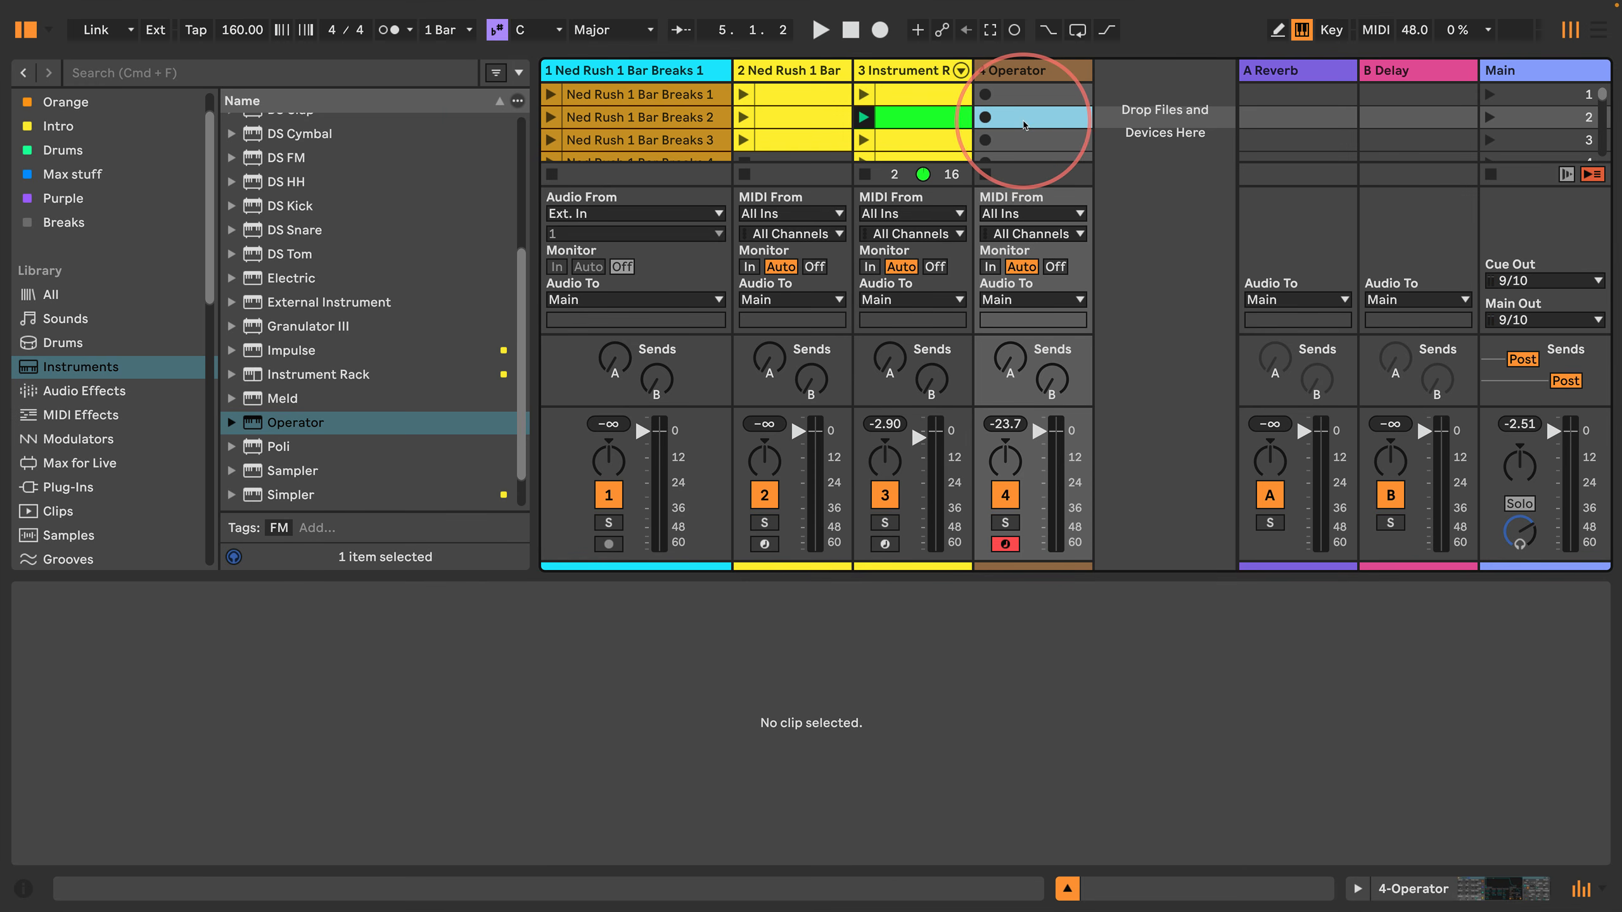
key("a")
key("x")
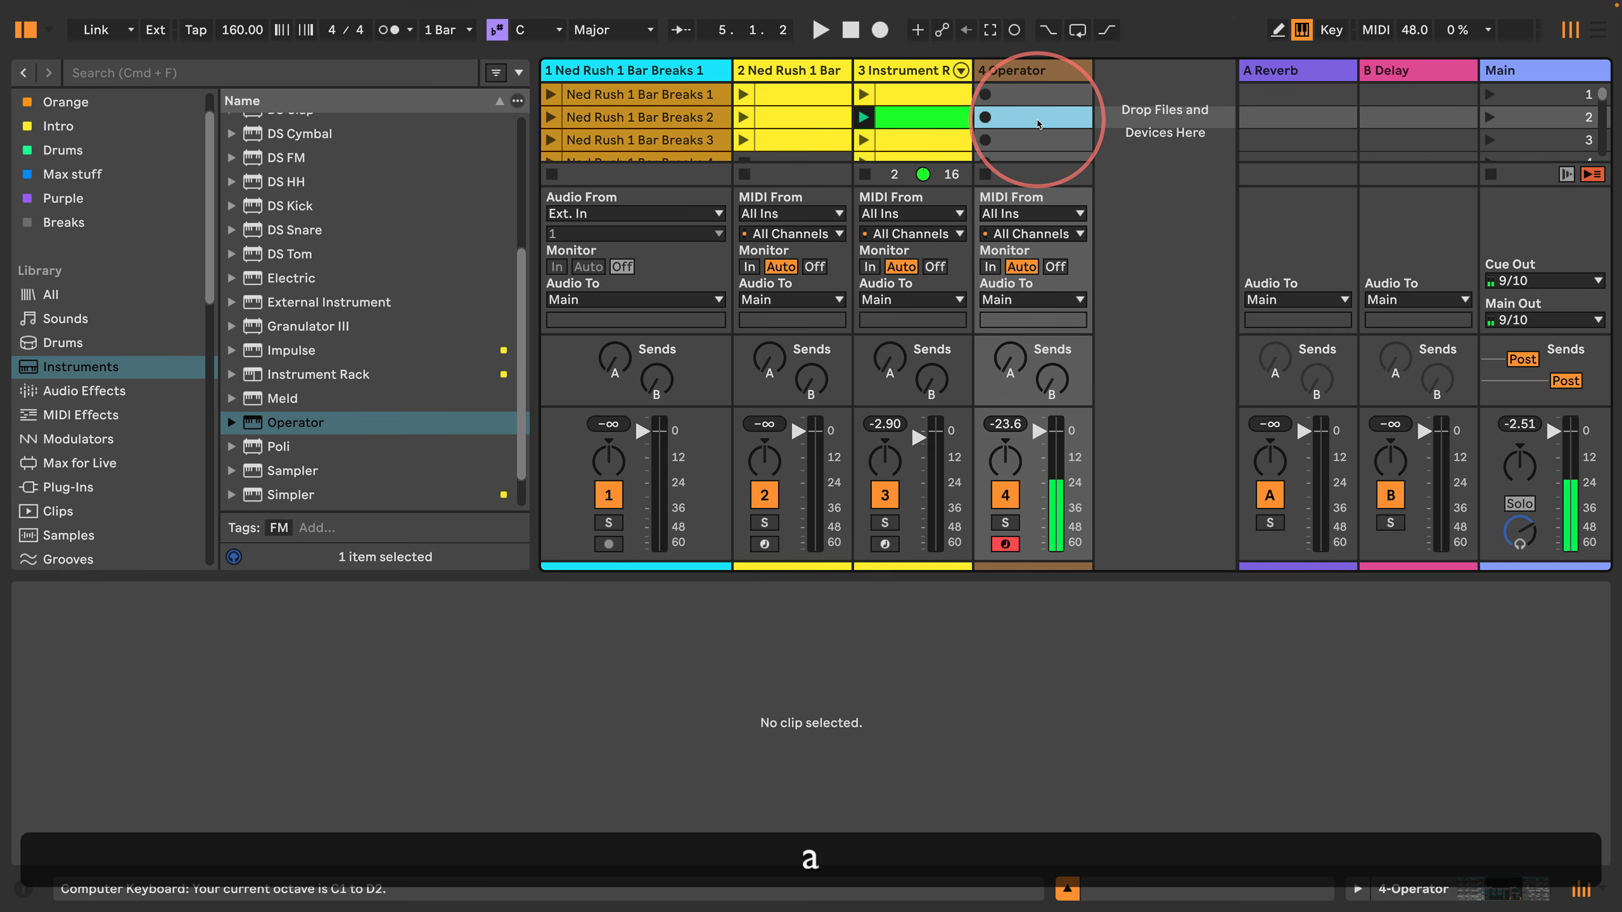
key("k")
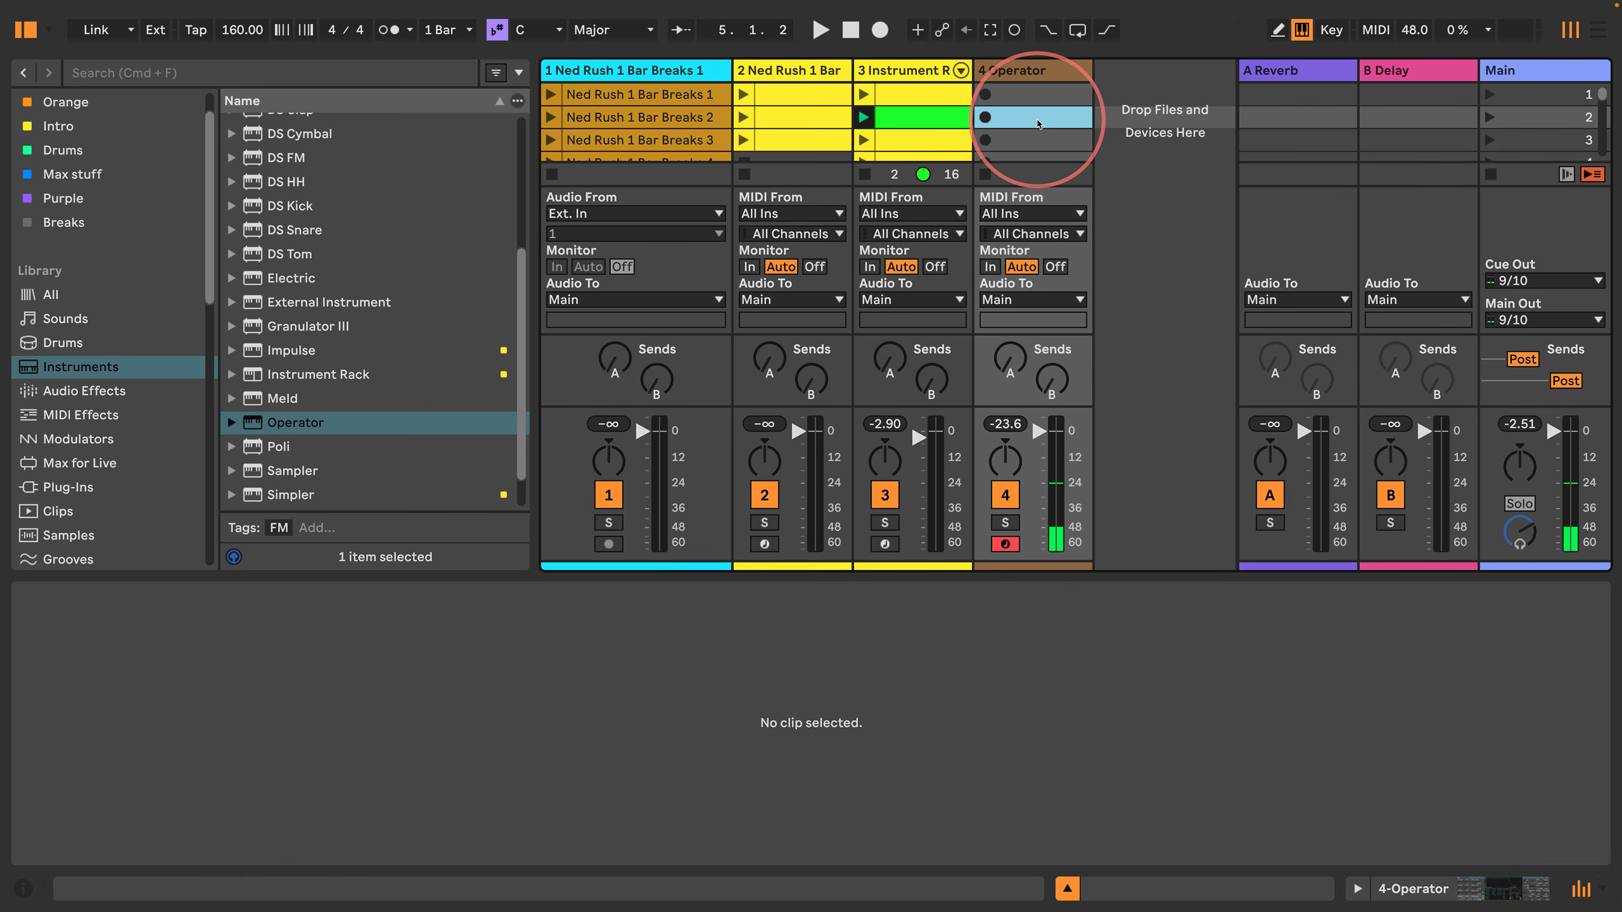
Step: Record a four-bar bass clip of long and short low notes into the Operator track's second slot and enlarge its note editor
key("Return")
key("k")
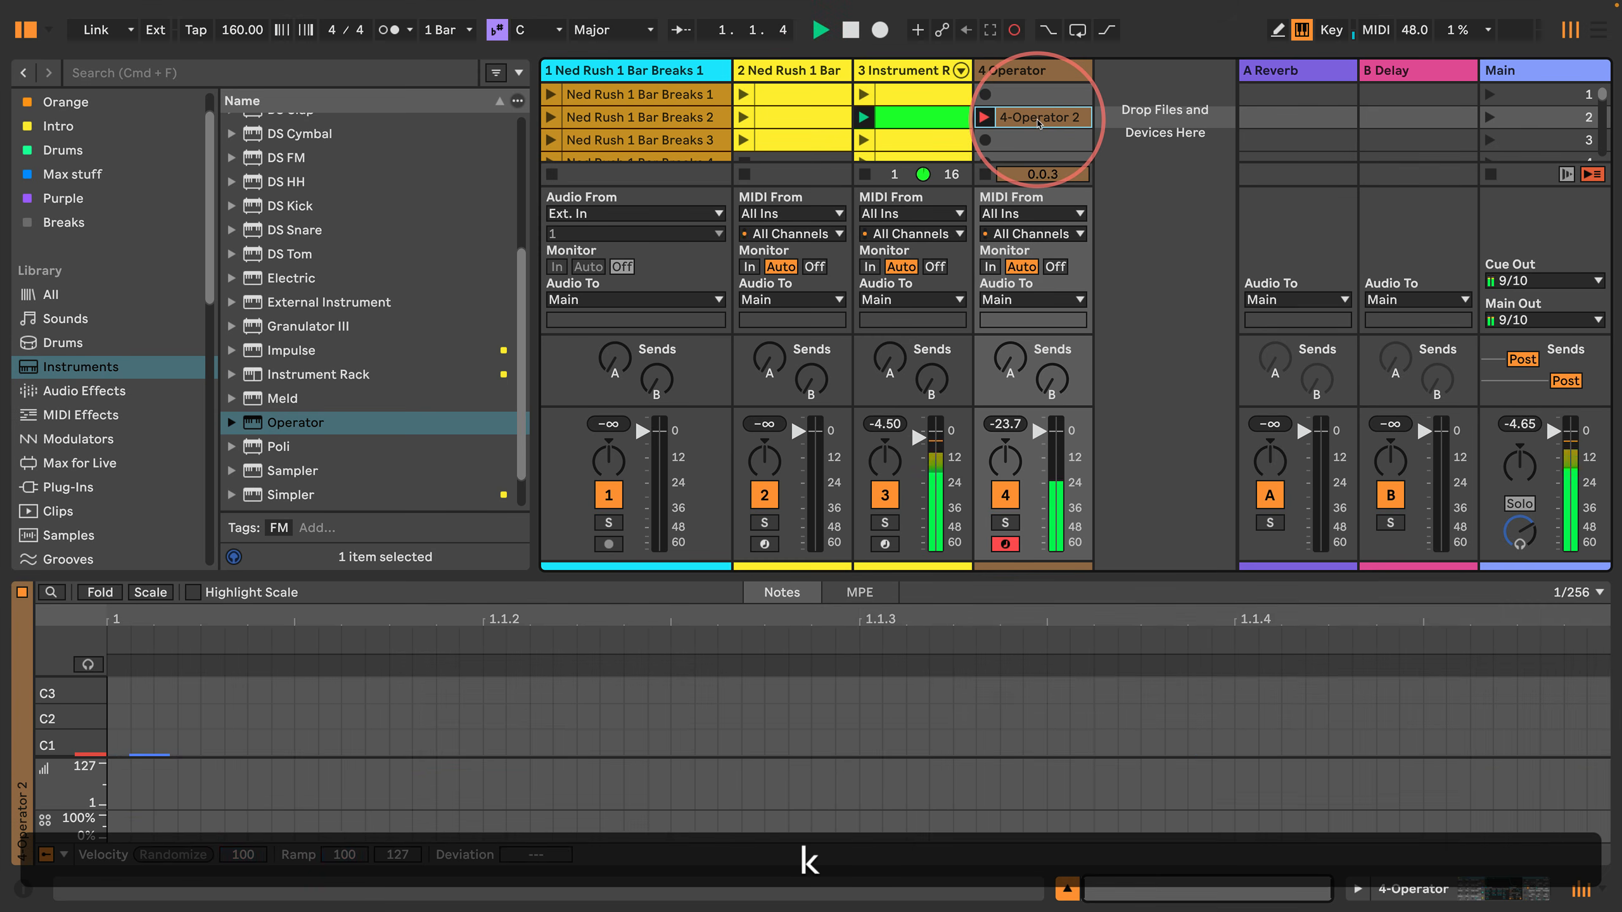
key("k")
key("g")
key("g")
key("g")
key("g")
key("g")
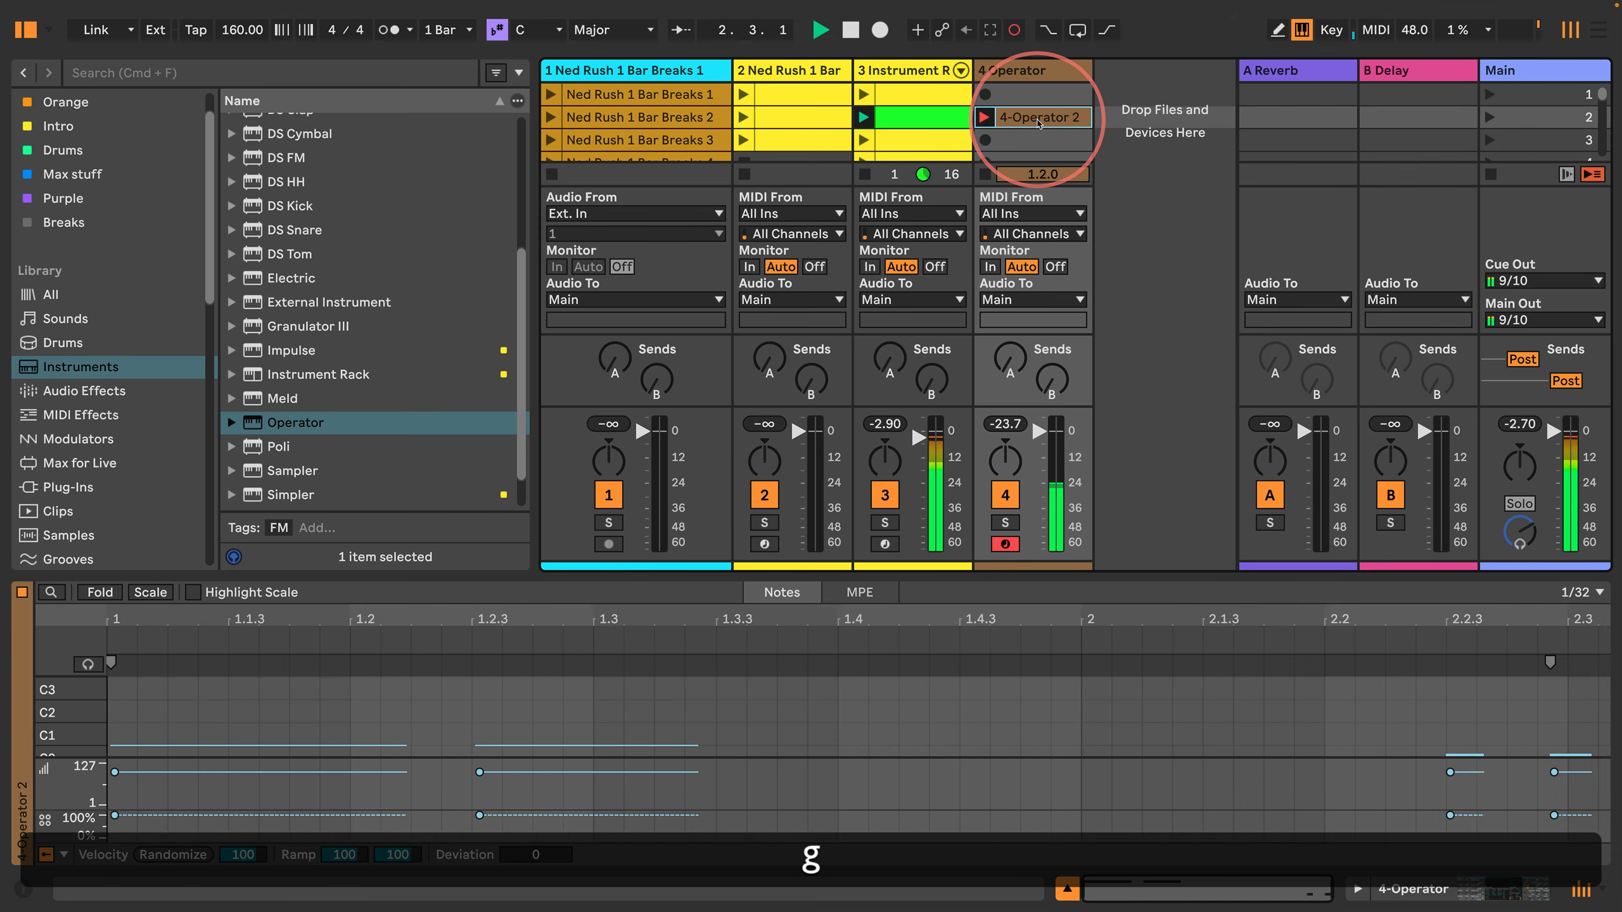
key("k")
key("e")
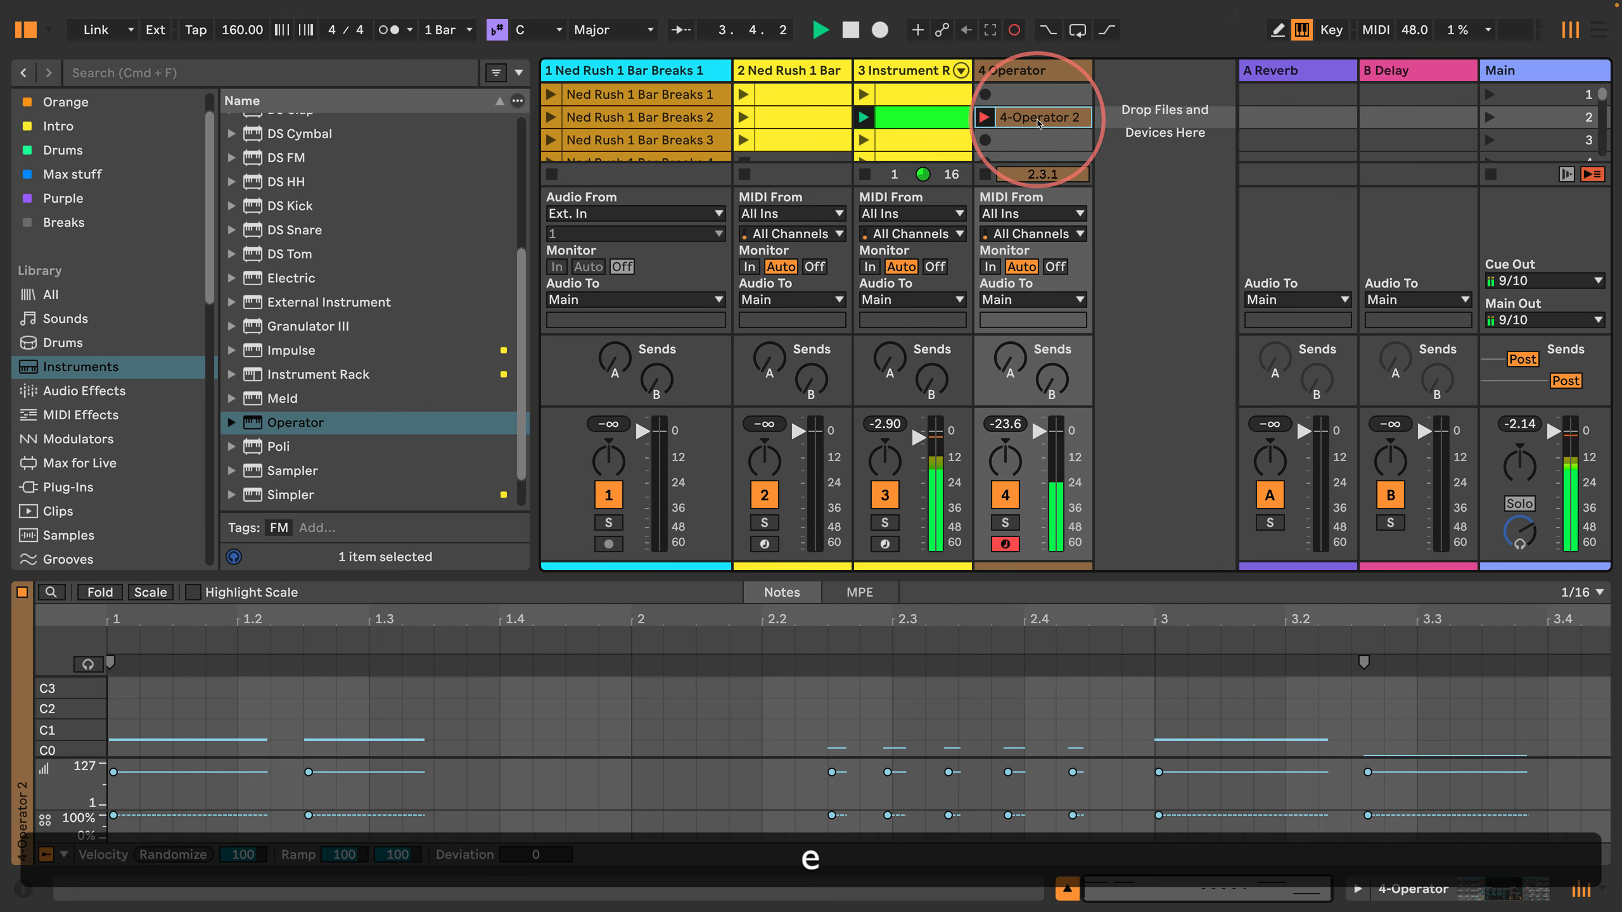
key("Return")
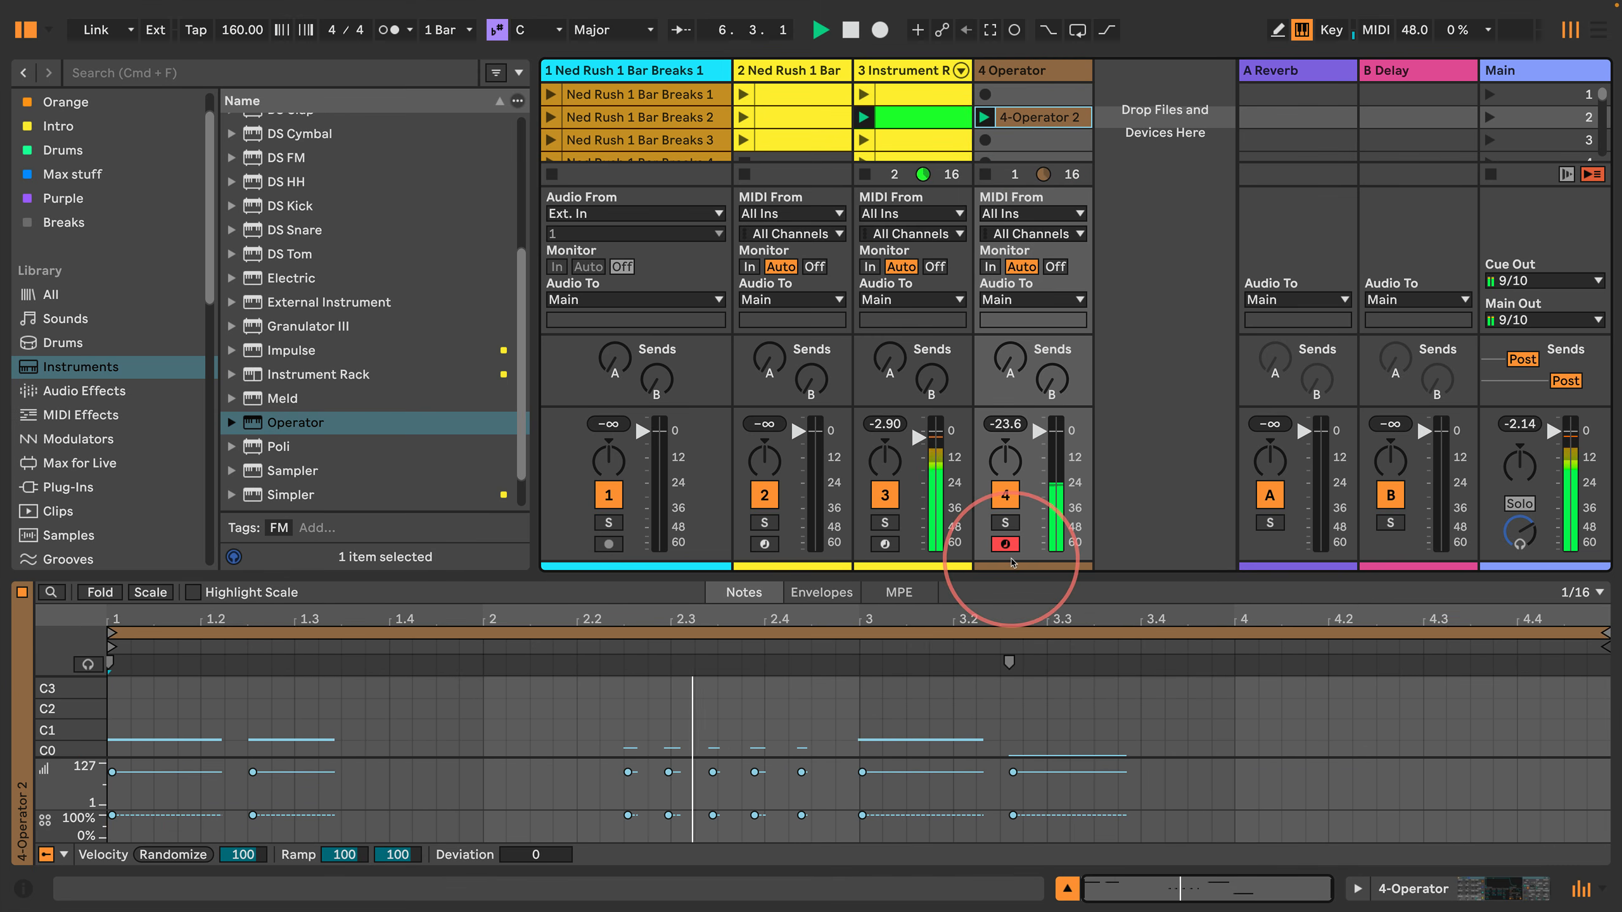
left_click_drag(858, 588, 898, 200)
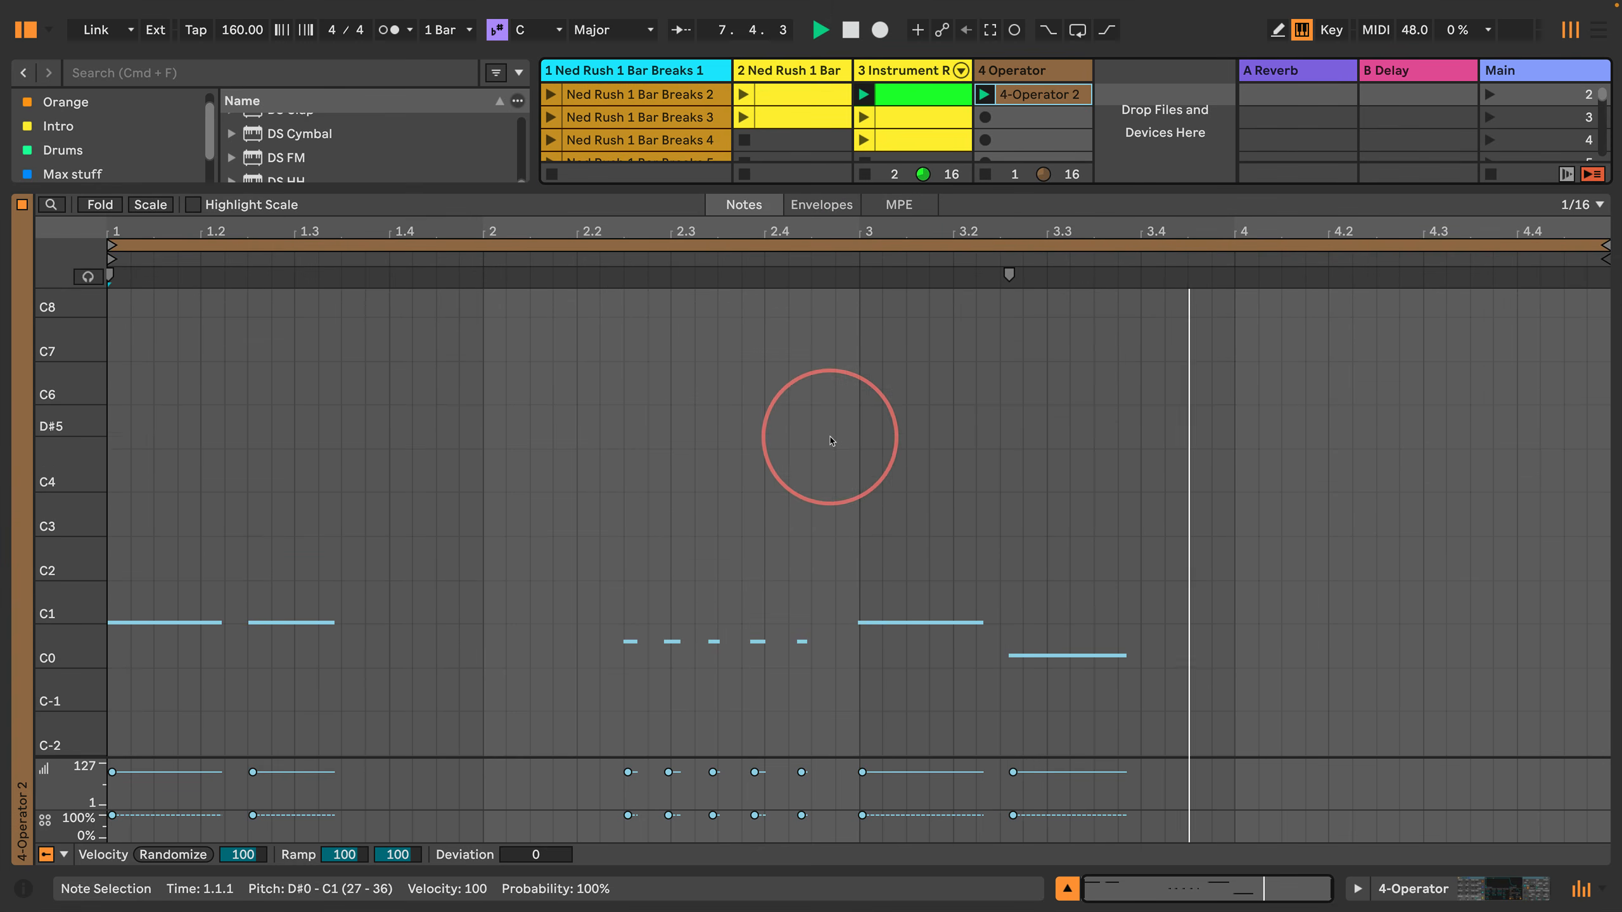
Step: Shift the long low note in bar 3 back to 3.2.3 and quantize all notes in the clip
left_click(1054, 656)
key("Left")
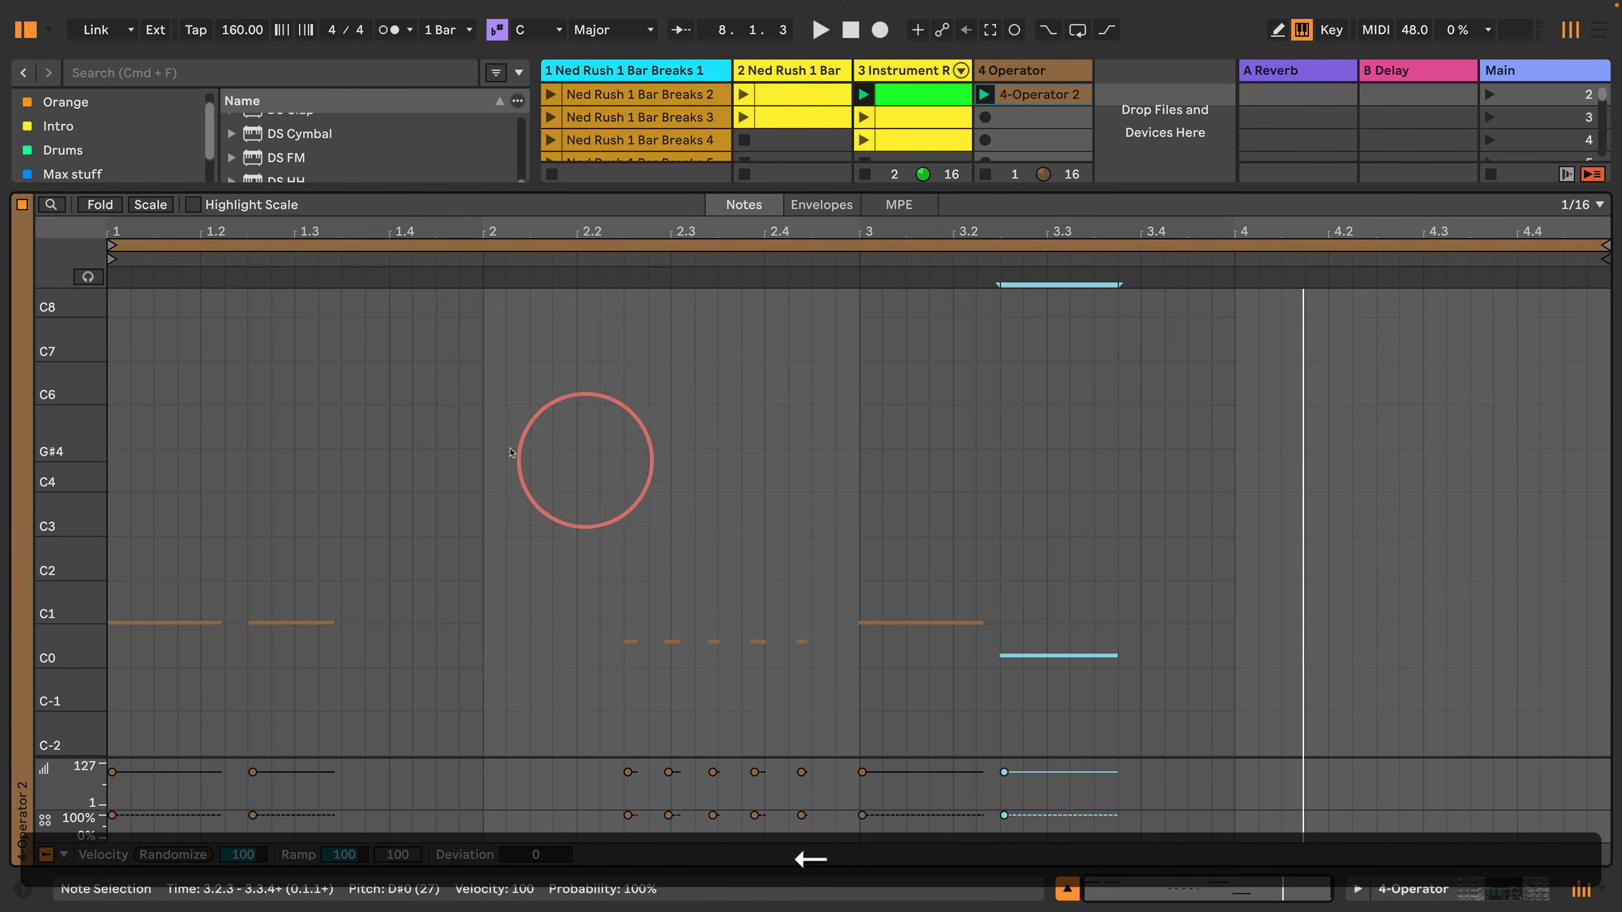
left_click(510, 453)
key("super+a")
key("super+u")
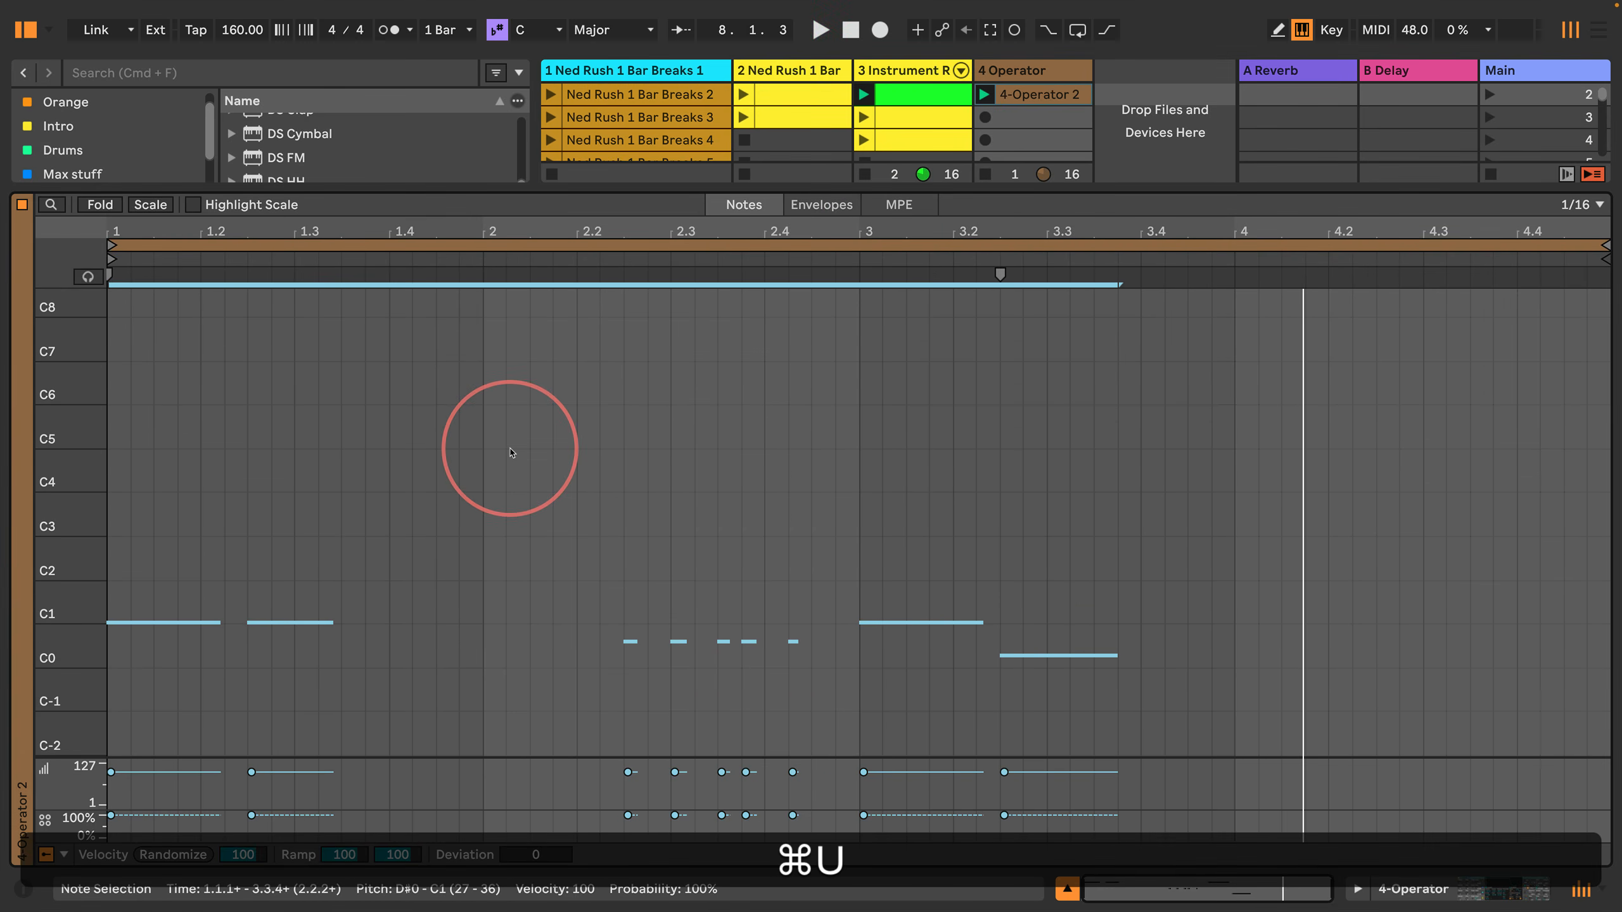
Step: Move the last two short notes in bar 2 forward so the first starts at 2.4.1, and play the clip
left_click_drag(815, 693, 742, 571)
key("Right")
key("Right")
key("space")
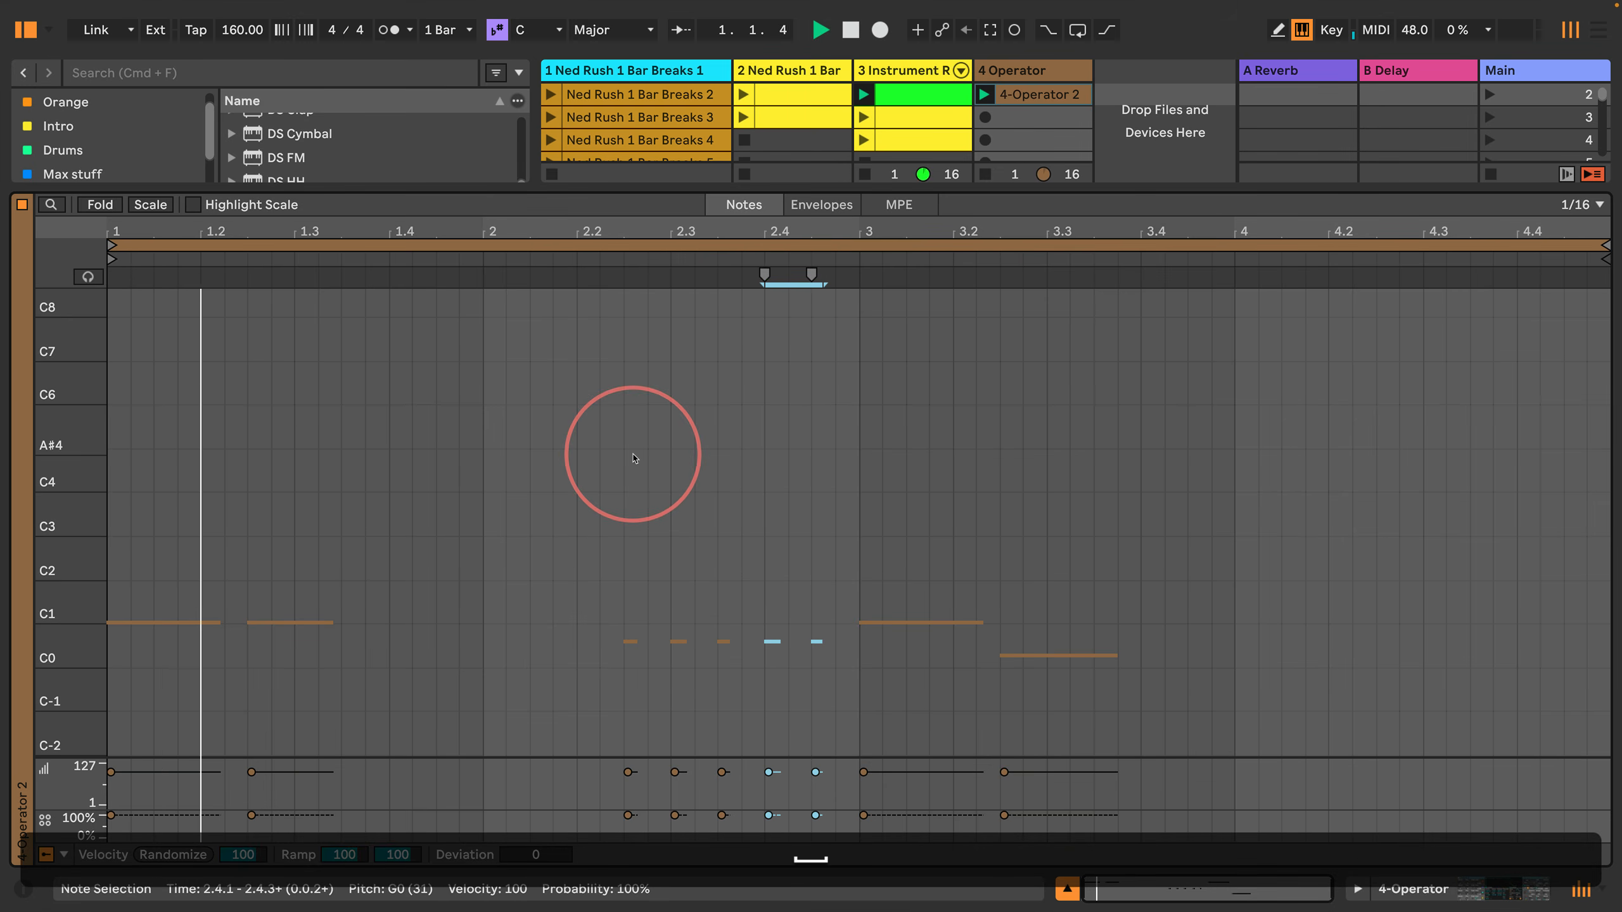
left_click(553, 479)
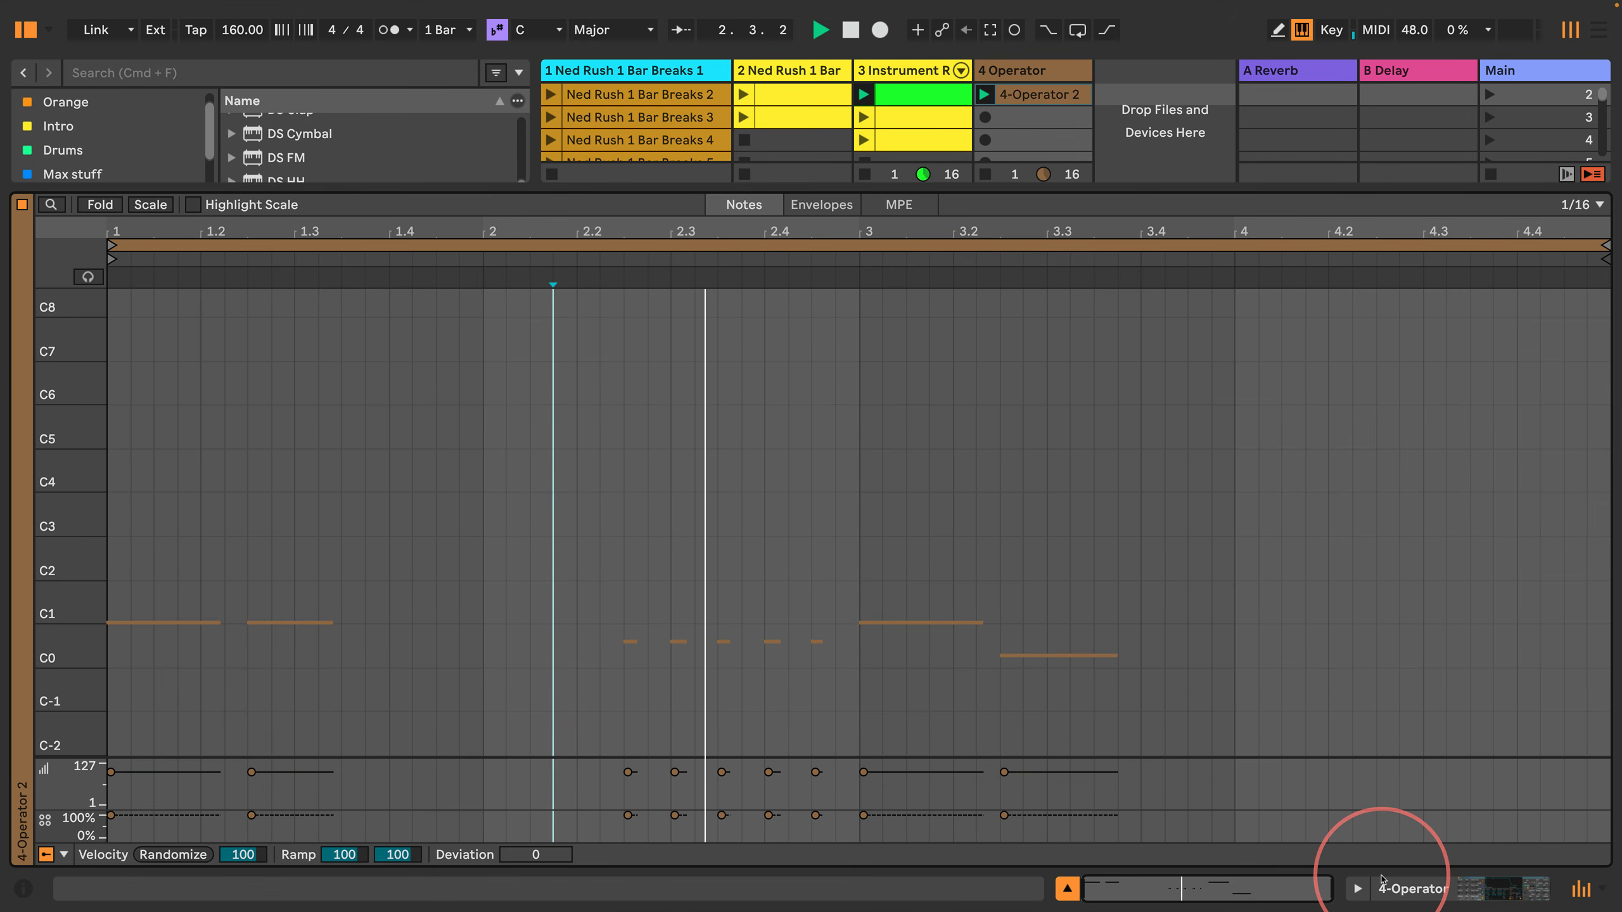
Step: Raise the Operator device's Volume to -8.6 dB while the bass clip plays
left_click(1381, 881)
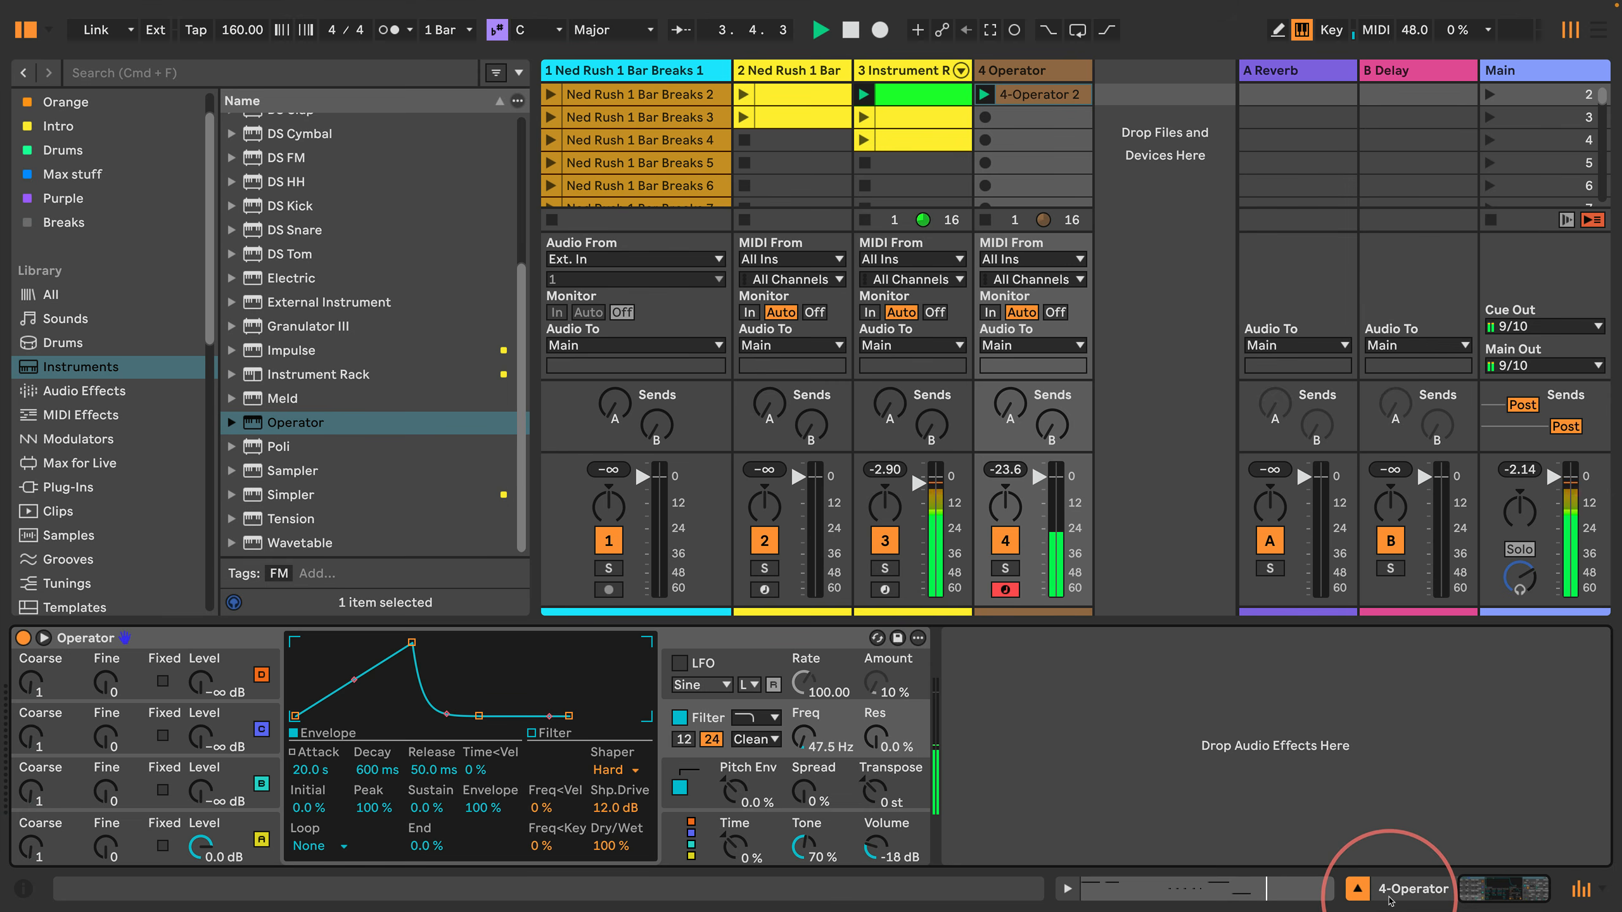
left_click(494, 739)
left_click_drag(875, 850, 874, 841)
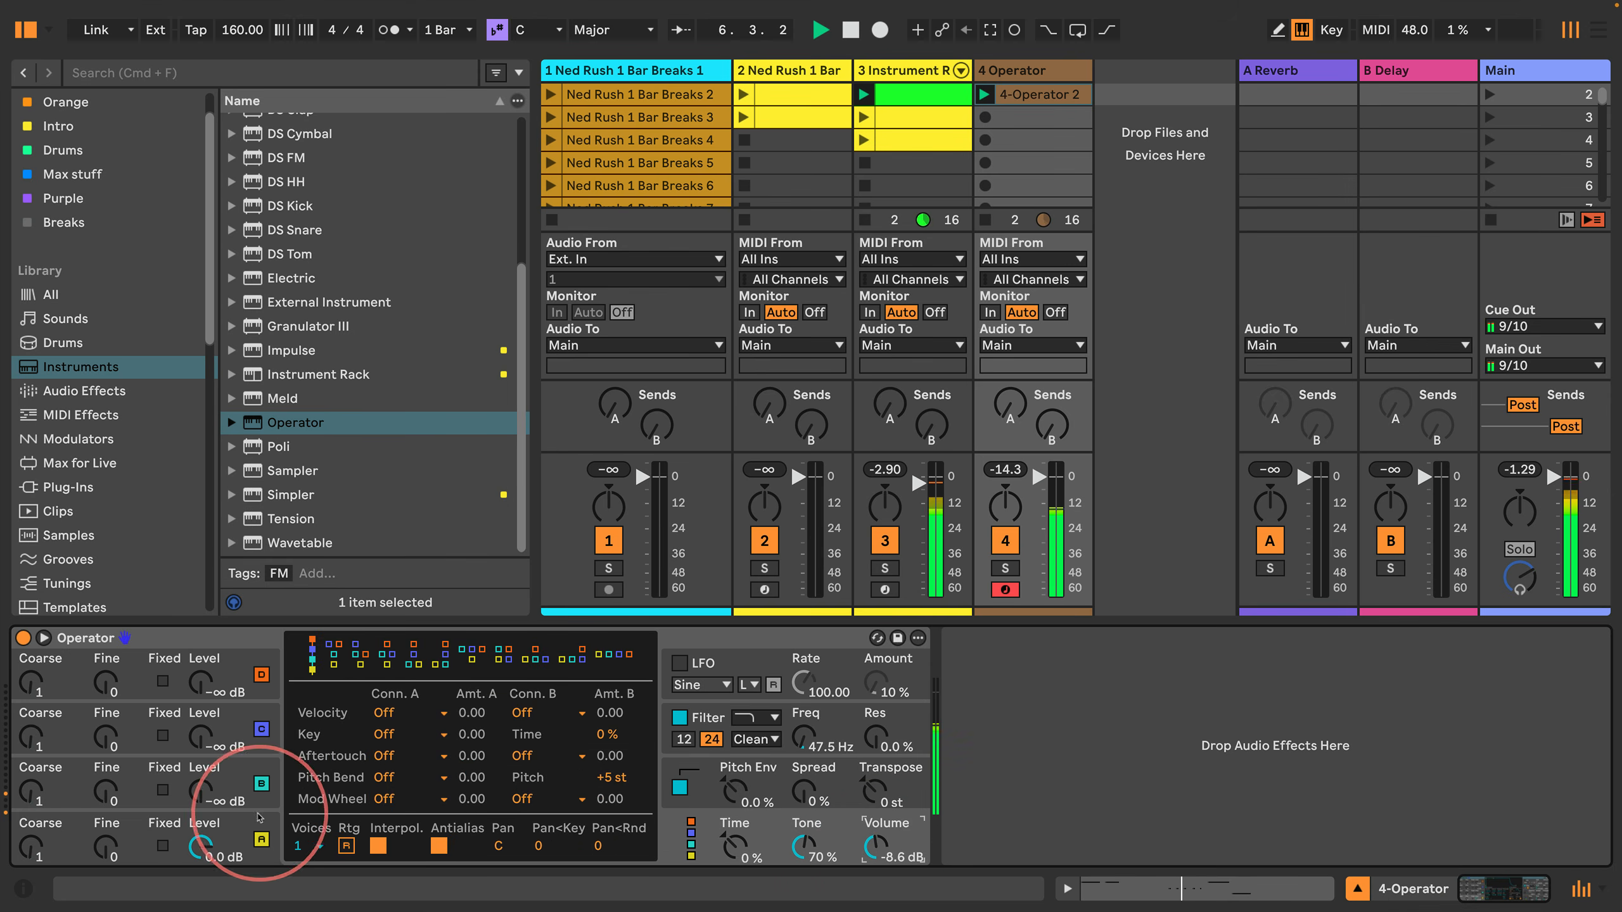
Step: Set oscillator A's Release to about 52.1 ms and shorten the filter envelope's Attack to 4.65 s
left_click(252, 843)
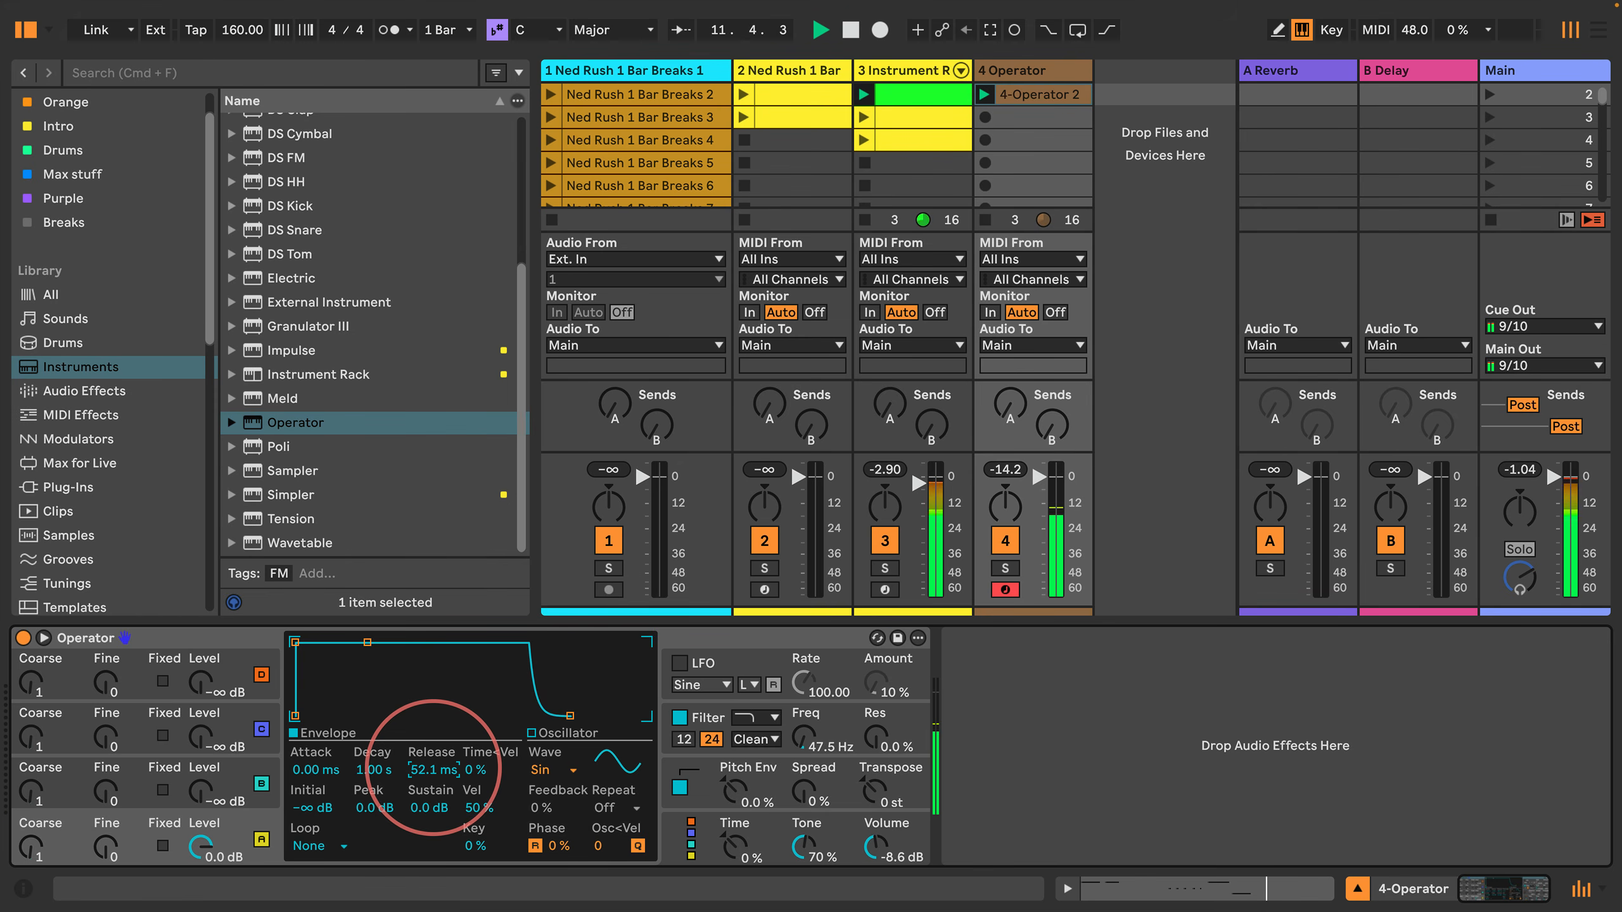
left_click(709, 709)
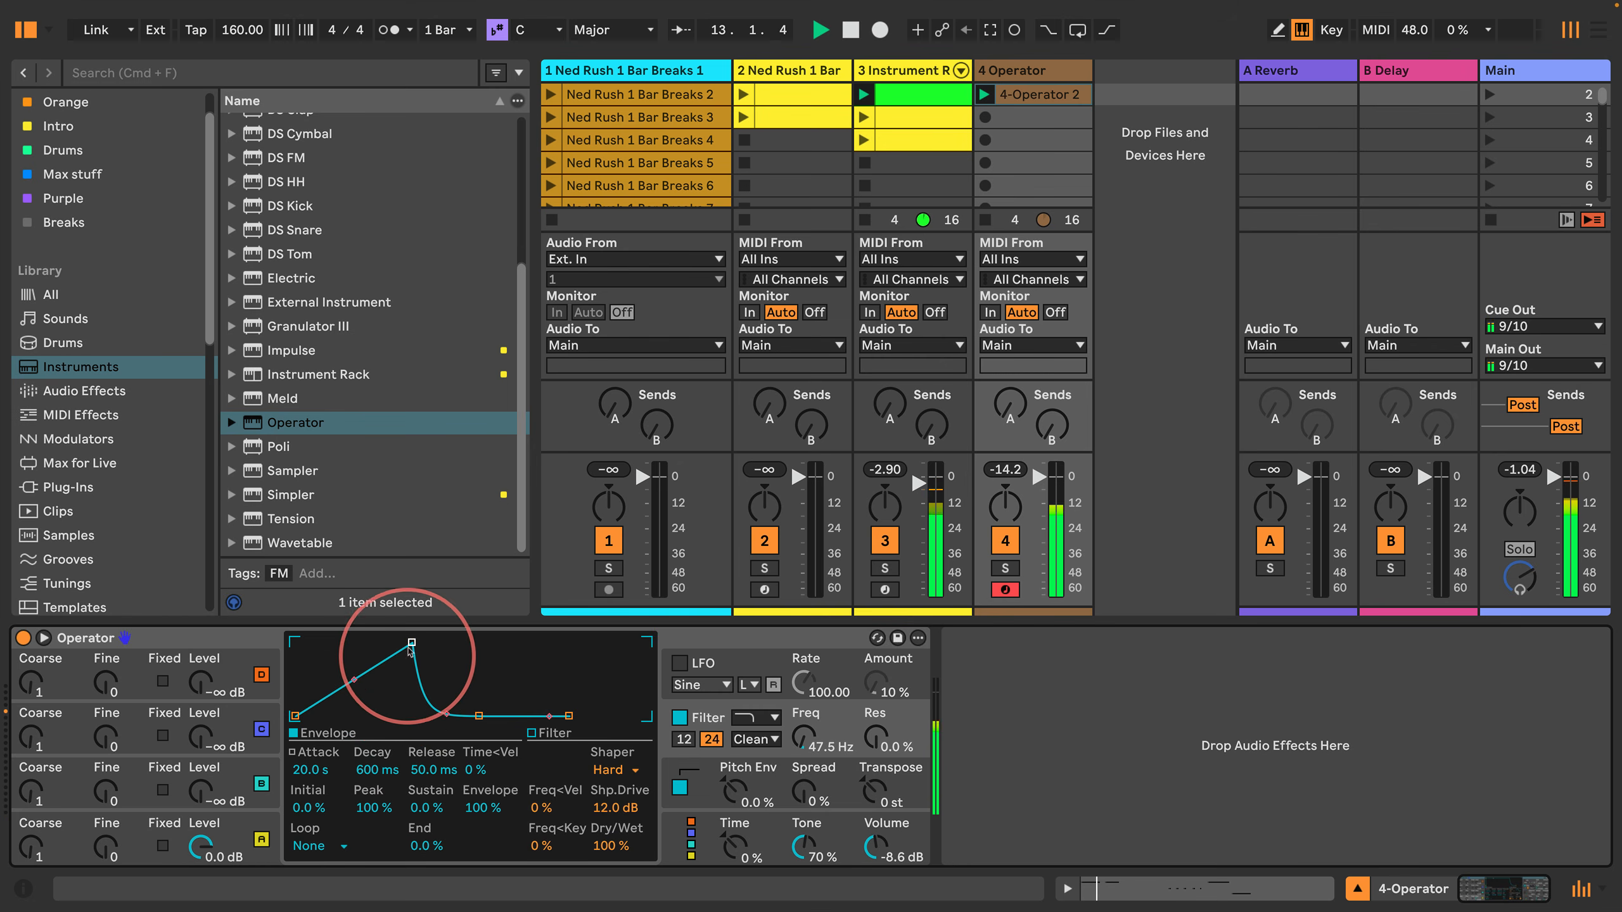
left_click_drag(411, 649, 398, 643)
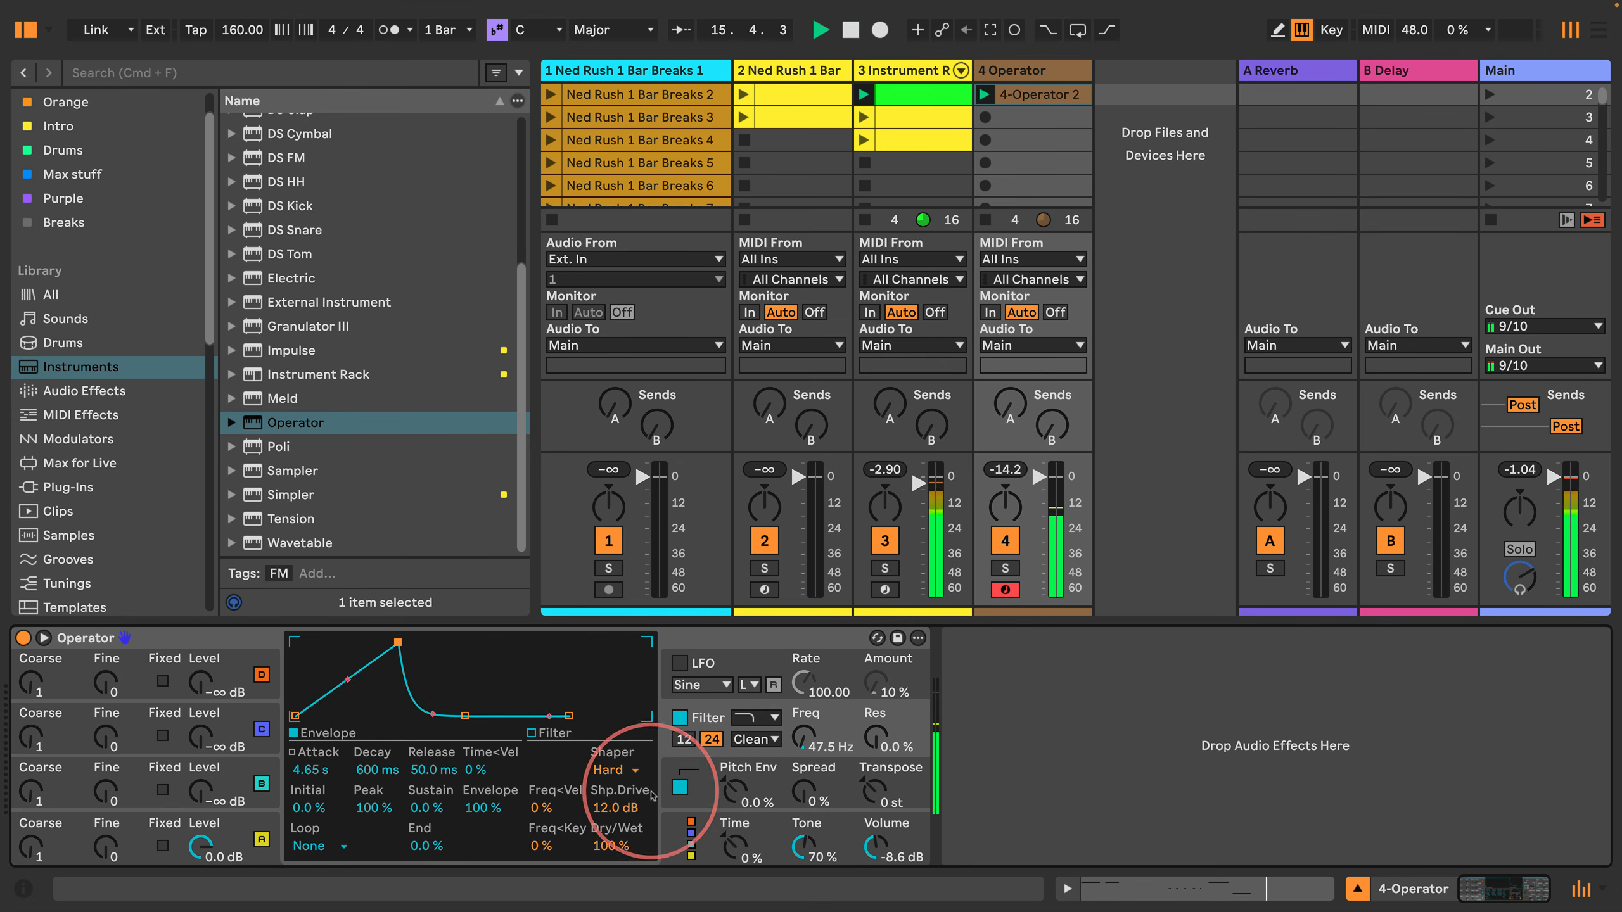
Step: Set the pitch envelope's Dest. B amount to 0% and switch its destination from Shaper to Off
left_click(671, 792)
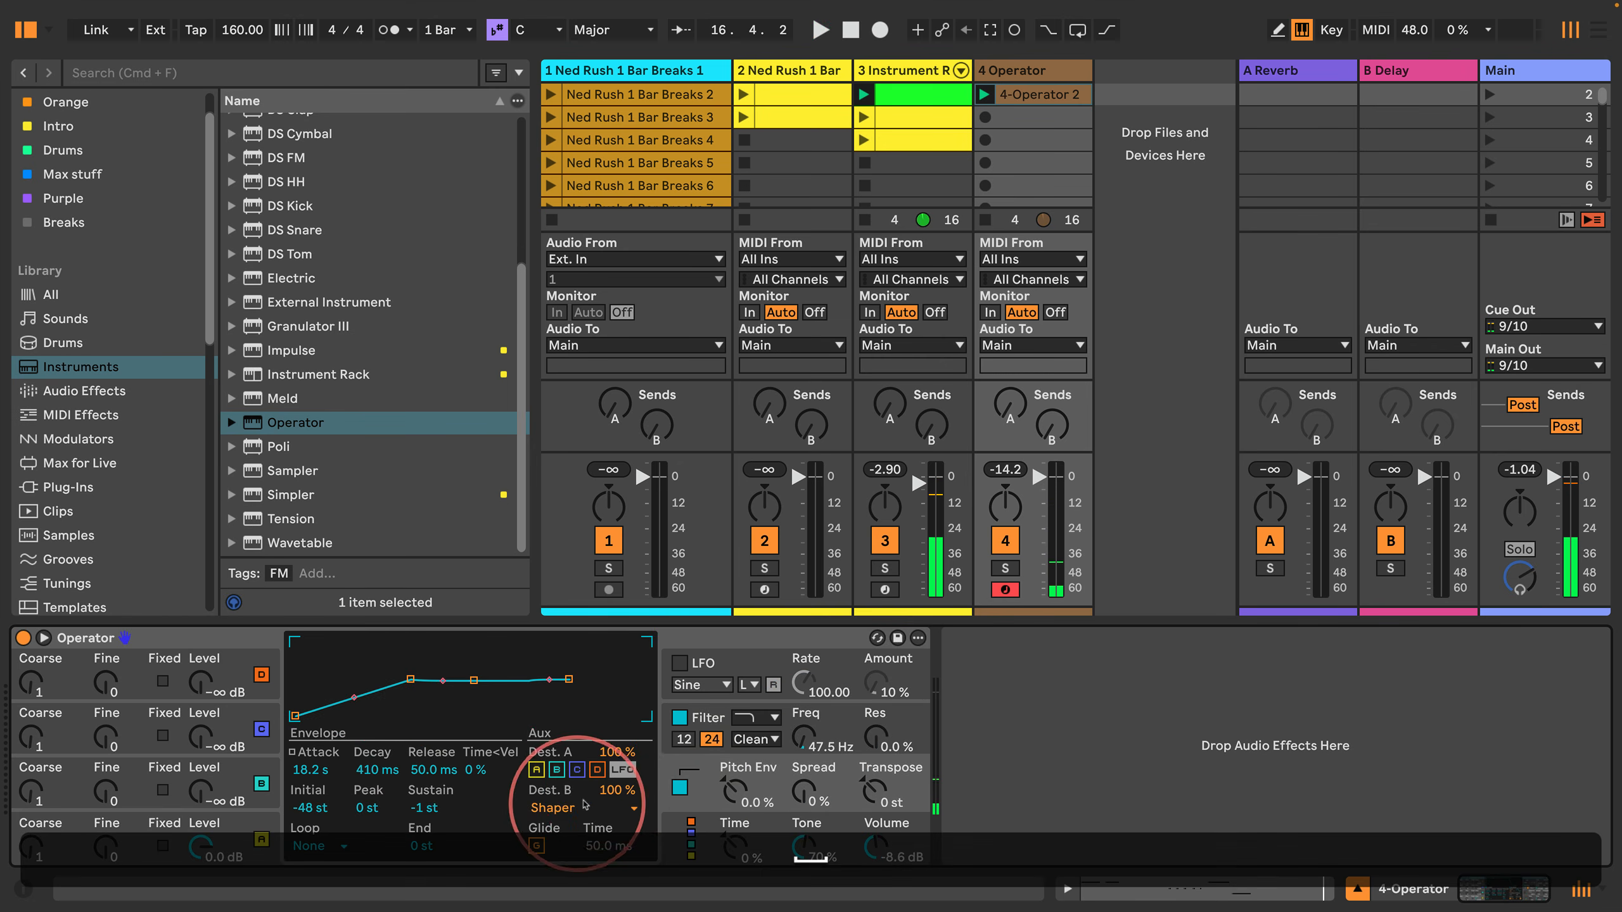
type("0")
key("Return")
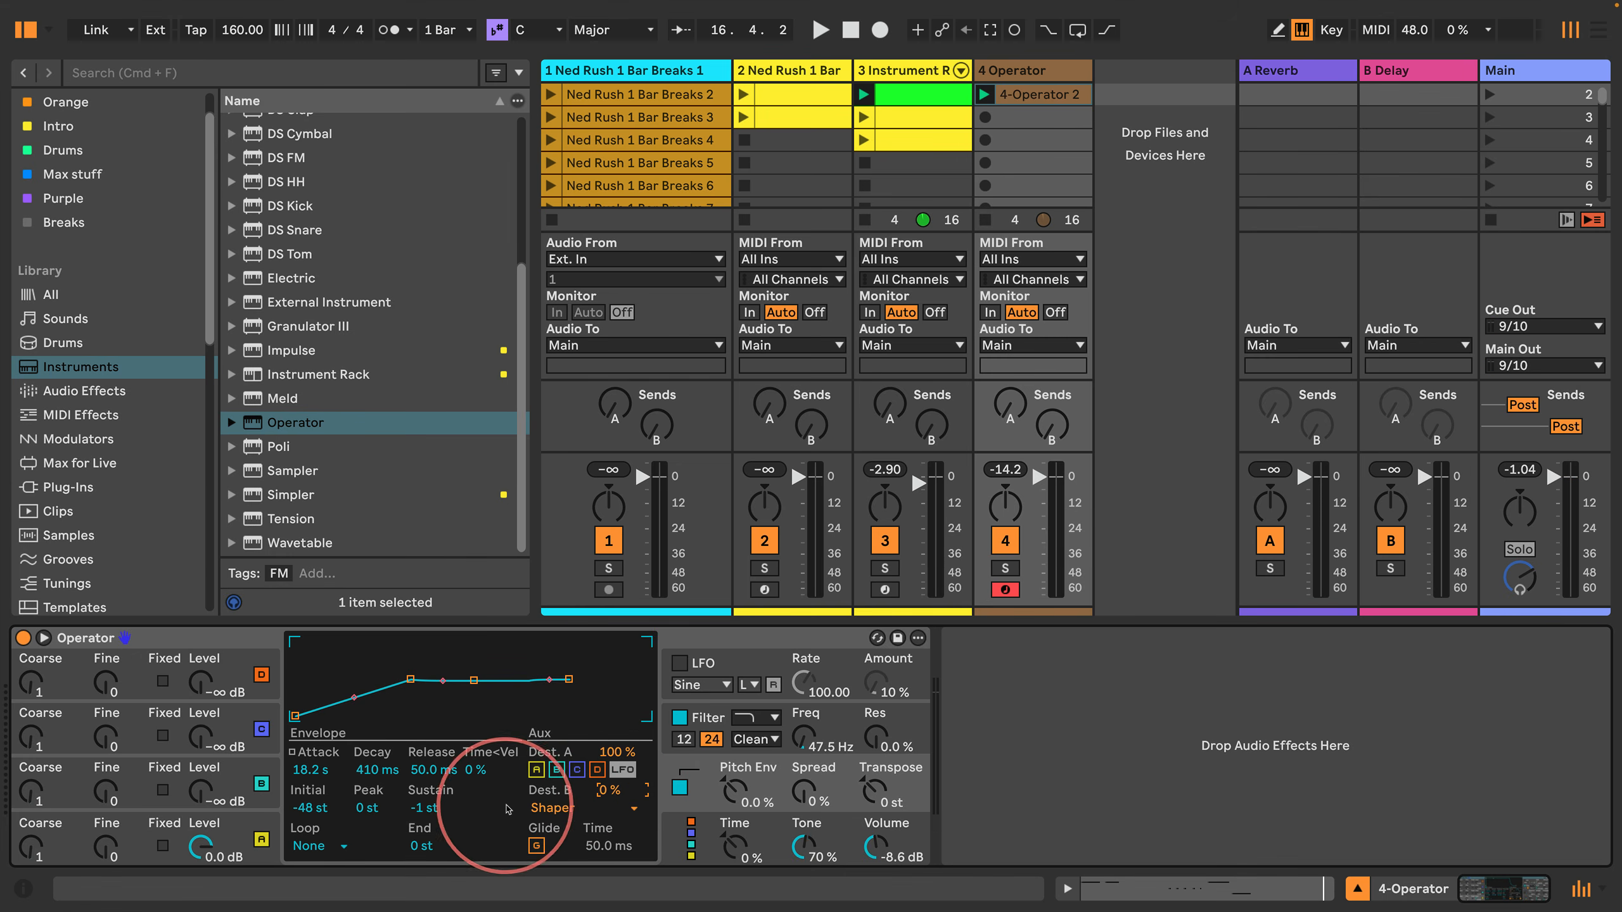
left_click(587, 809)
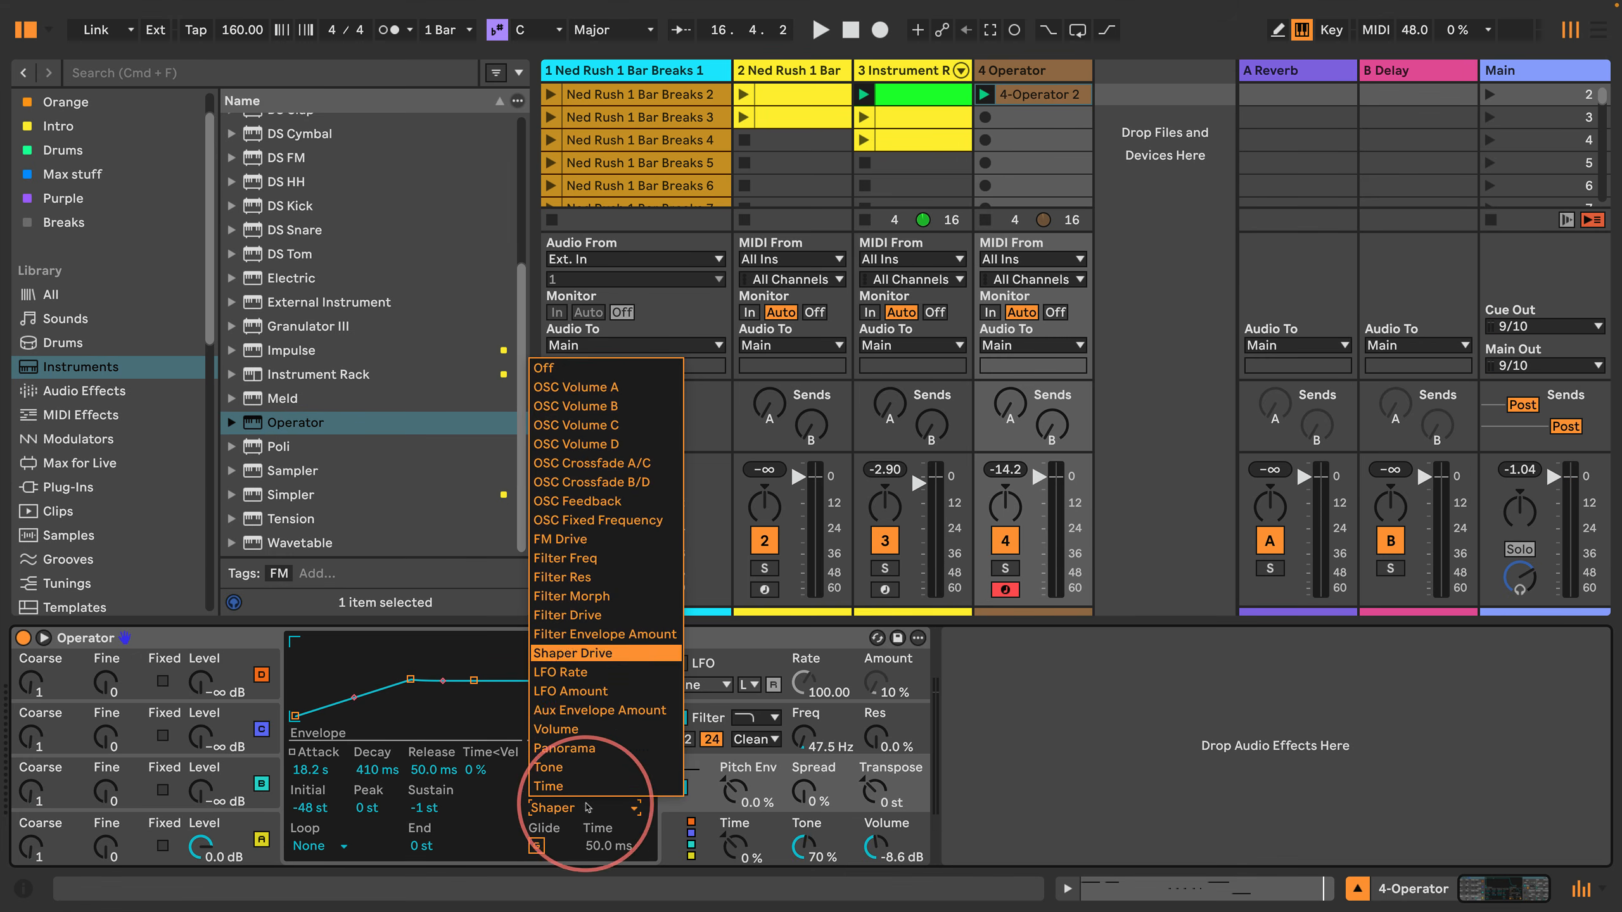
left_click(590, 370)
Step: Restart playback and set the filter envelope's Attack to 6.92 s
left_click(696, 738)
key("space")
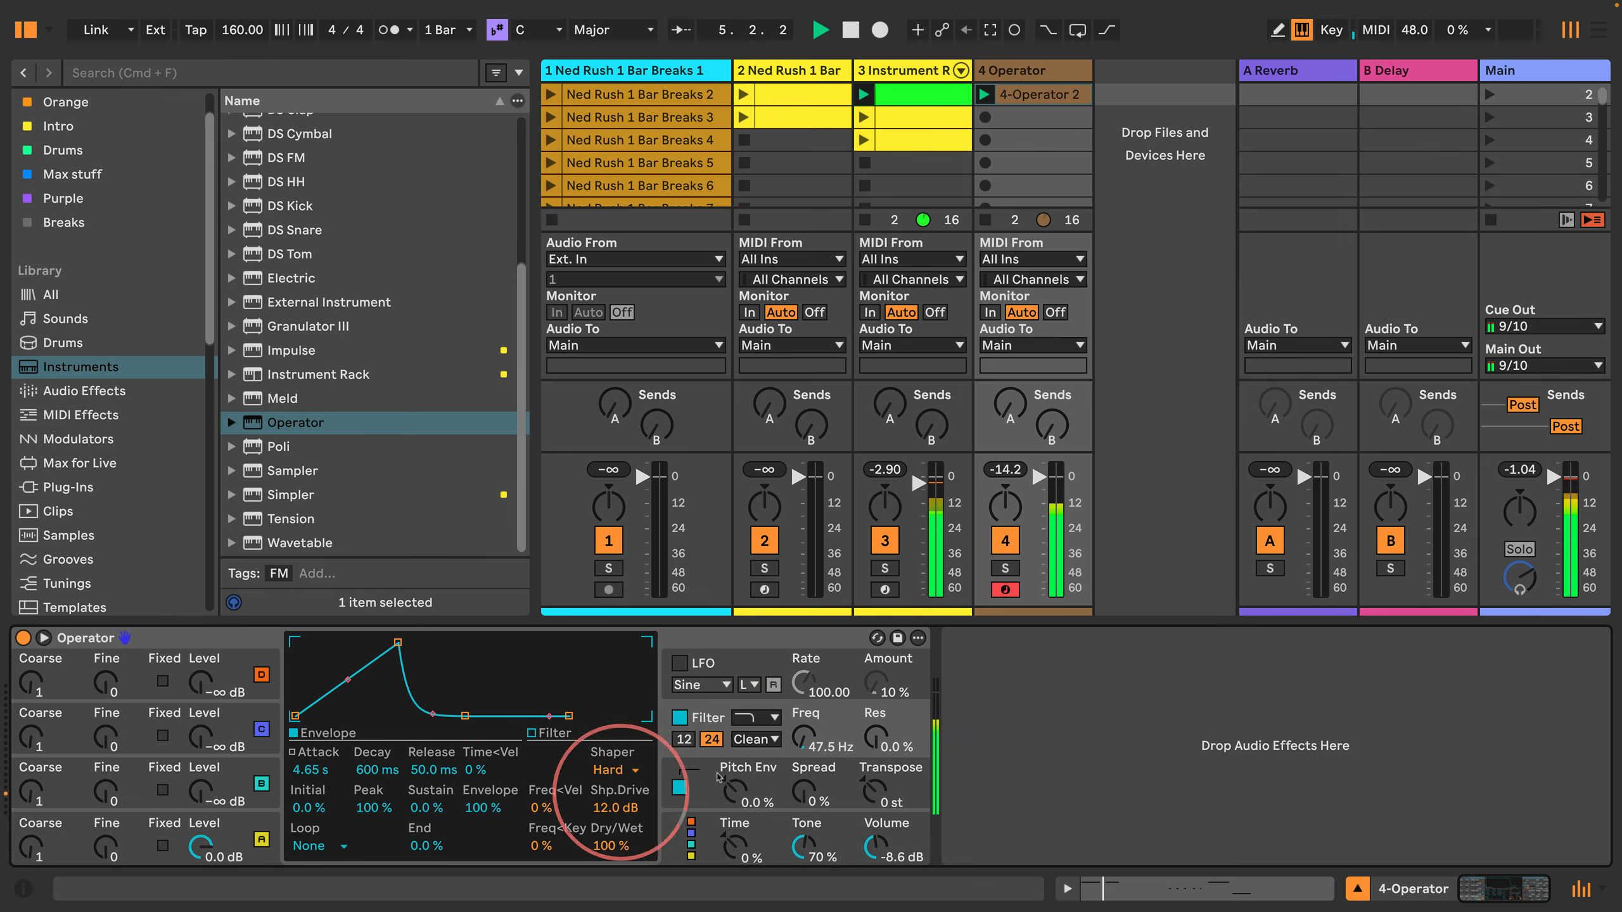
mouse_move(397, 642)
left_mouse_down()
mouse_move(377, 642)
mouse_move(418, 642)
mouse_move(404, 644)
left_mouse_up()
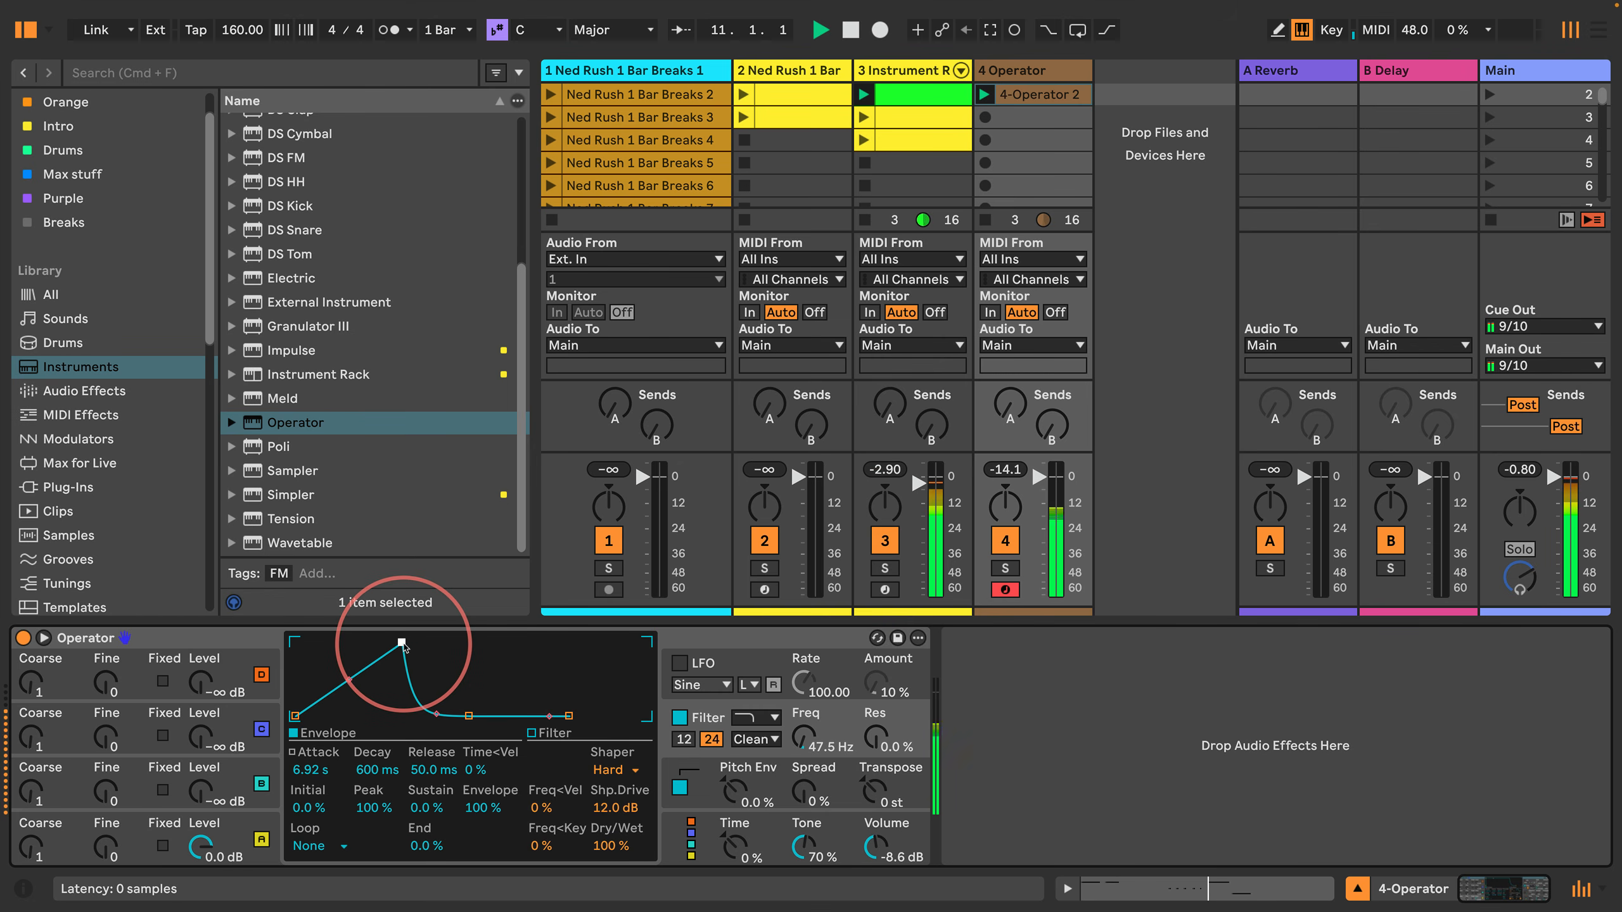
Step: Reopen the 4-Operator 2 clip's notes and enlarge the pitch rows around C1 for editing
double_click(1032, 96)
left_click(706, 480)
left_click(640, 467)
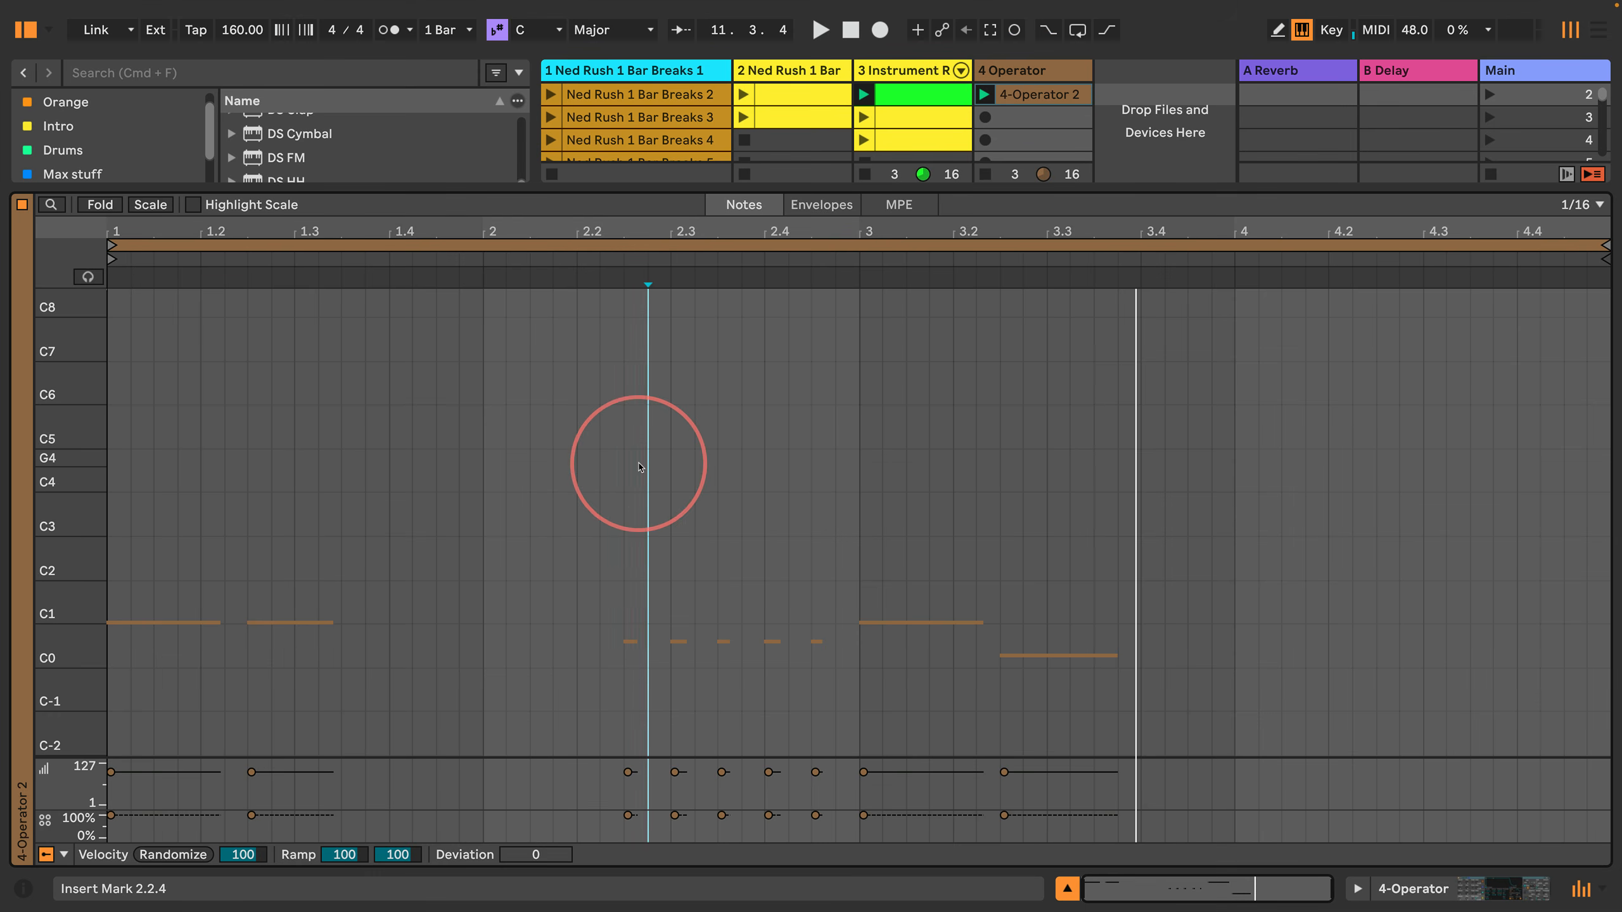
left_click_drag(64, 598, 77, 598)
left_click(248, 489)
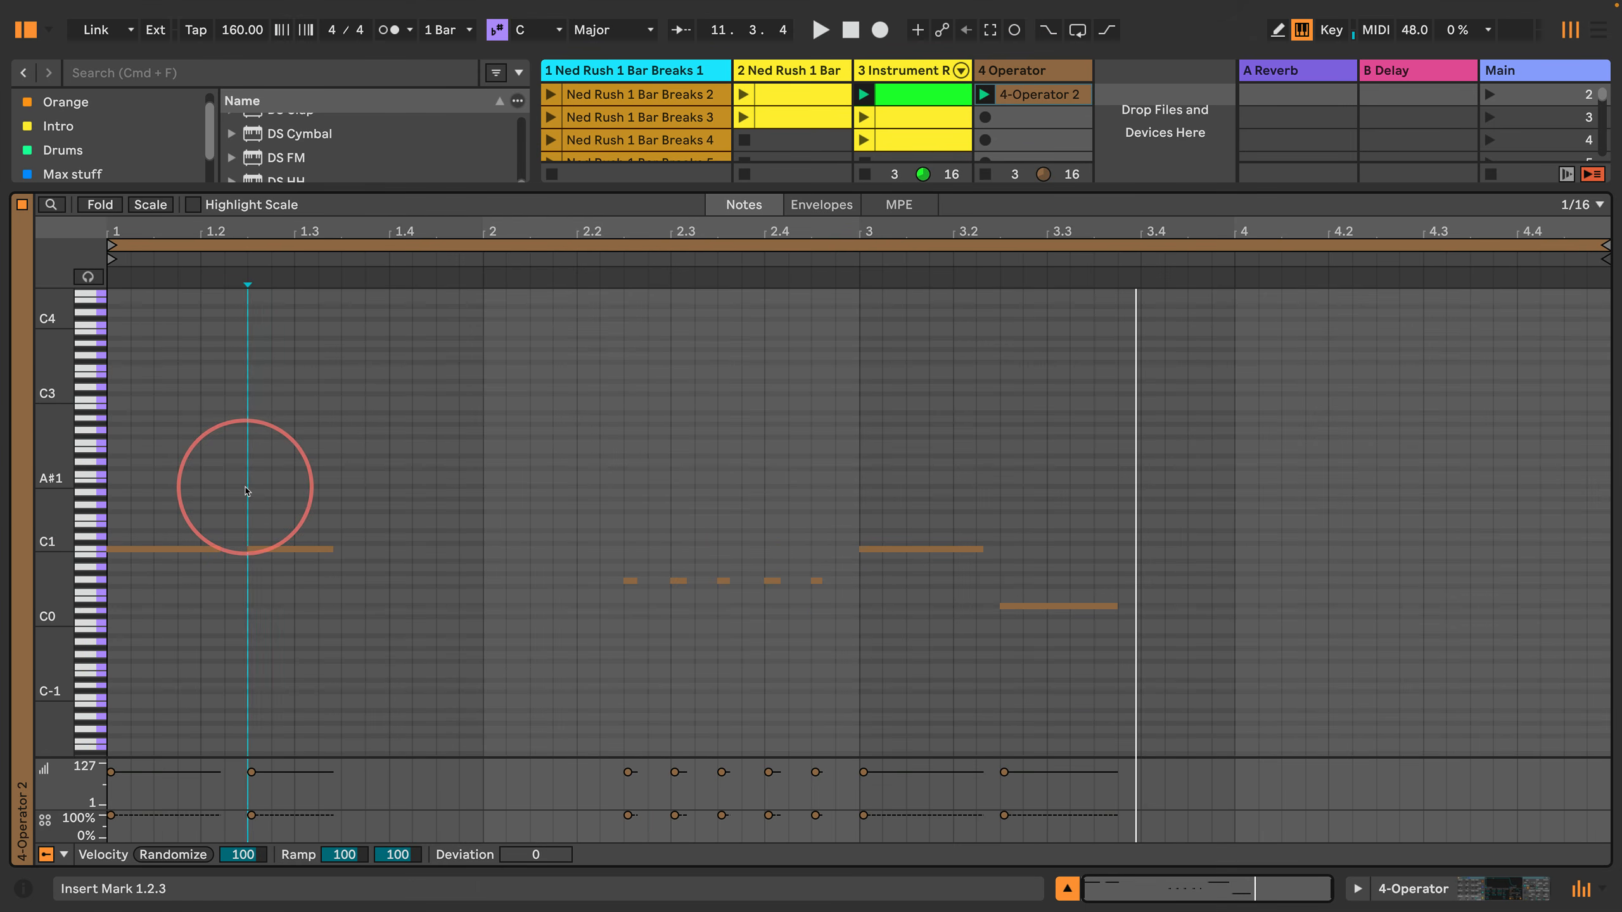
Step: Try to duplicate all the notes directly after the last one and fit the loop around the whole selection
key("super+a")
key("super+d")
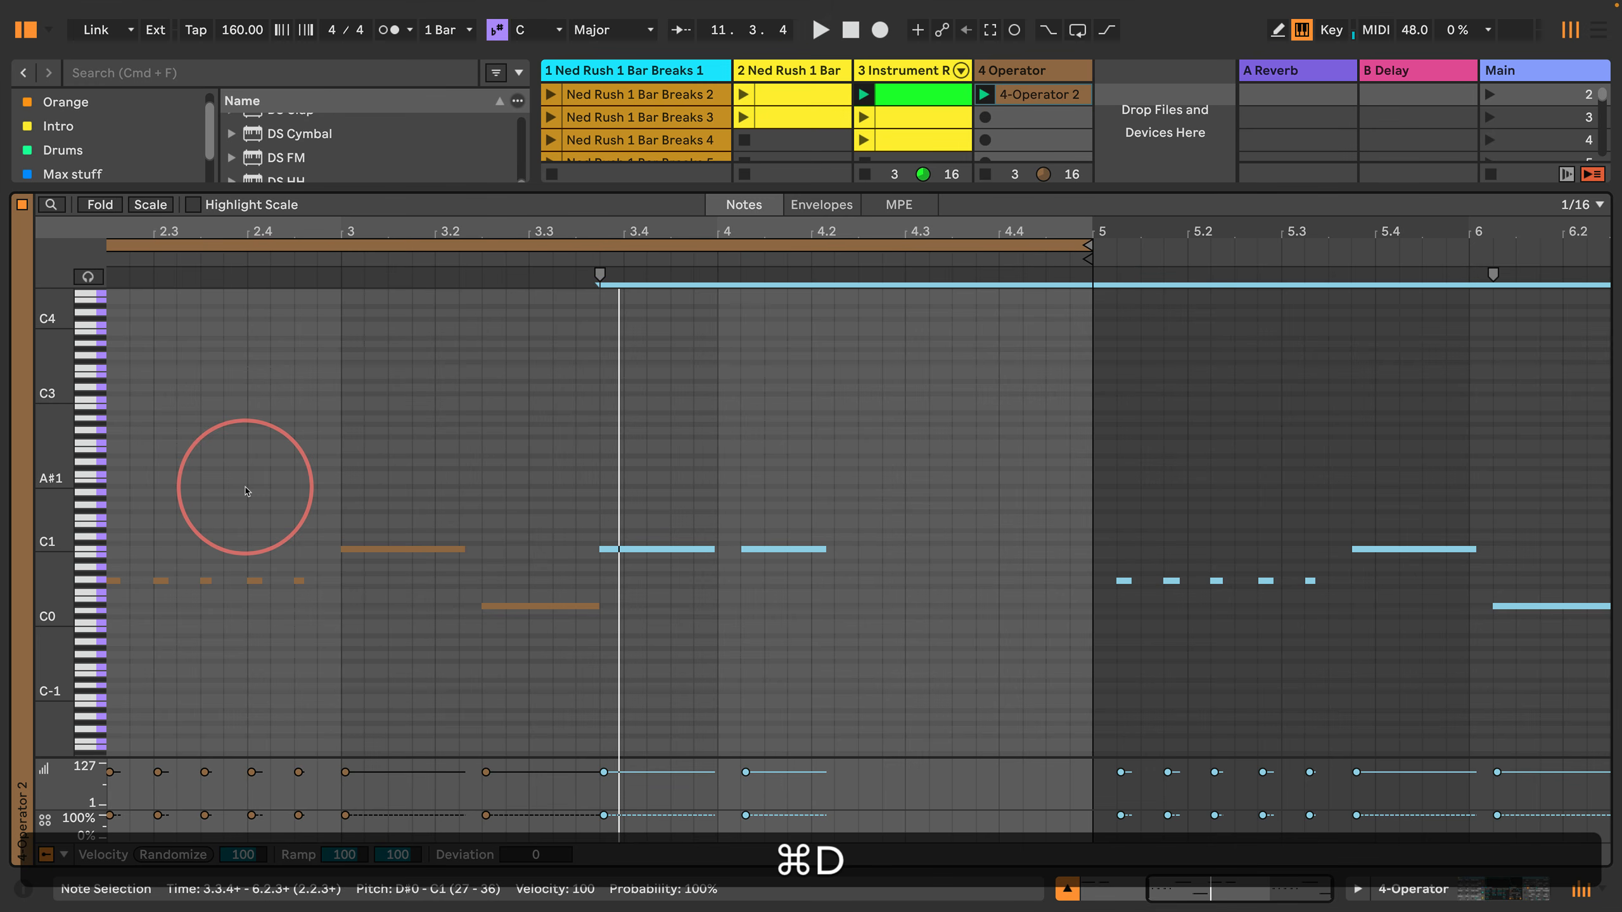
key("super+a")
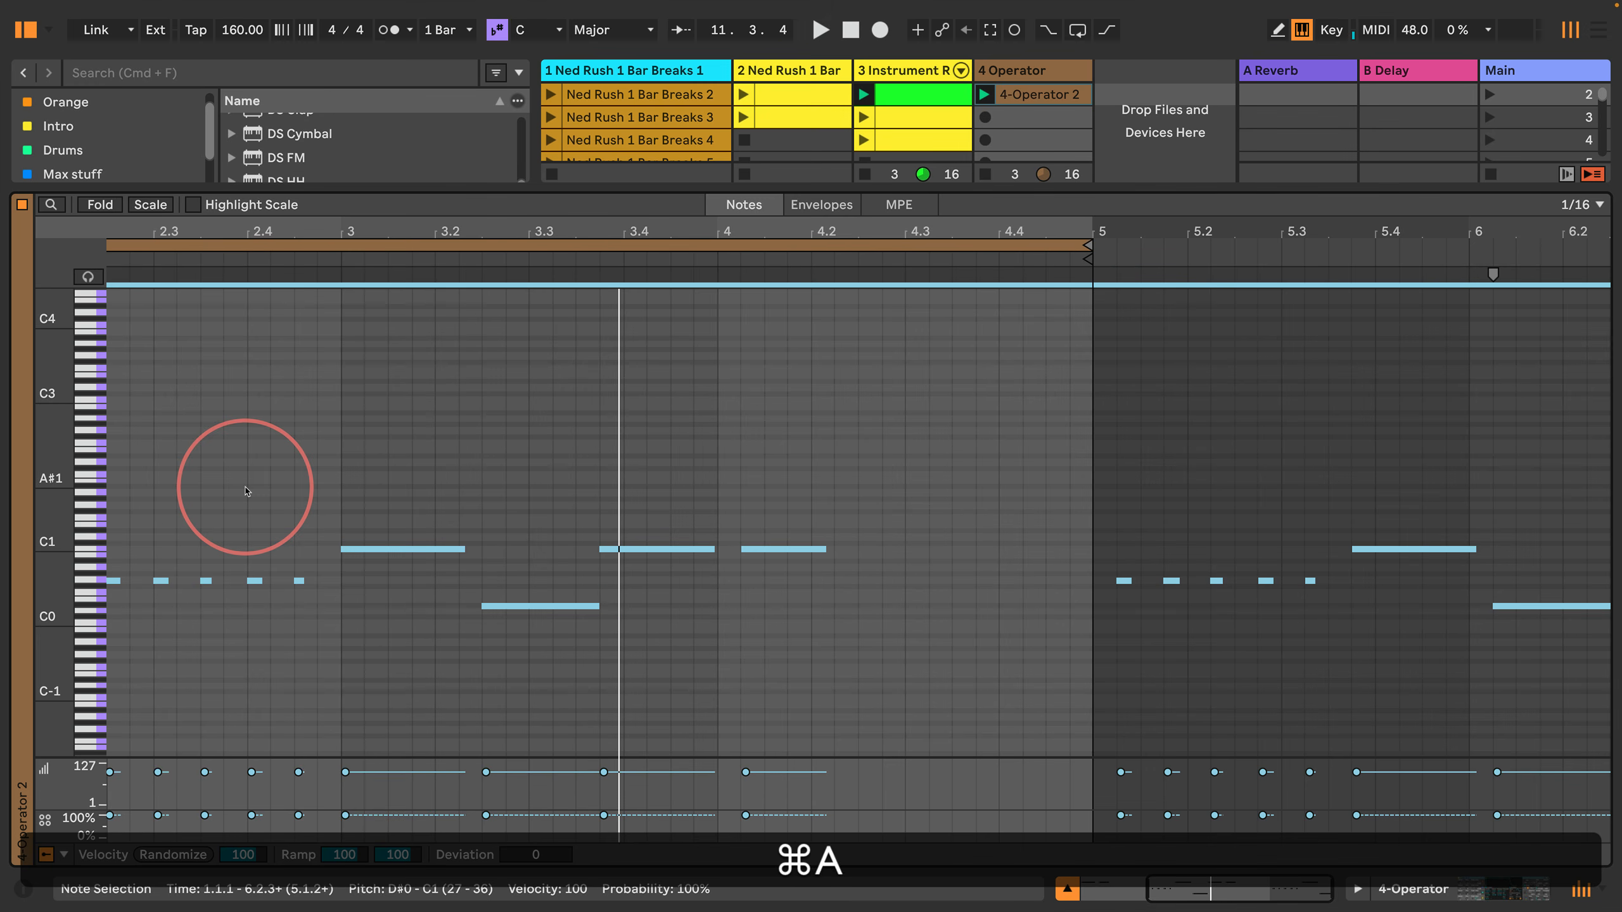
key("super+l")
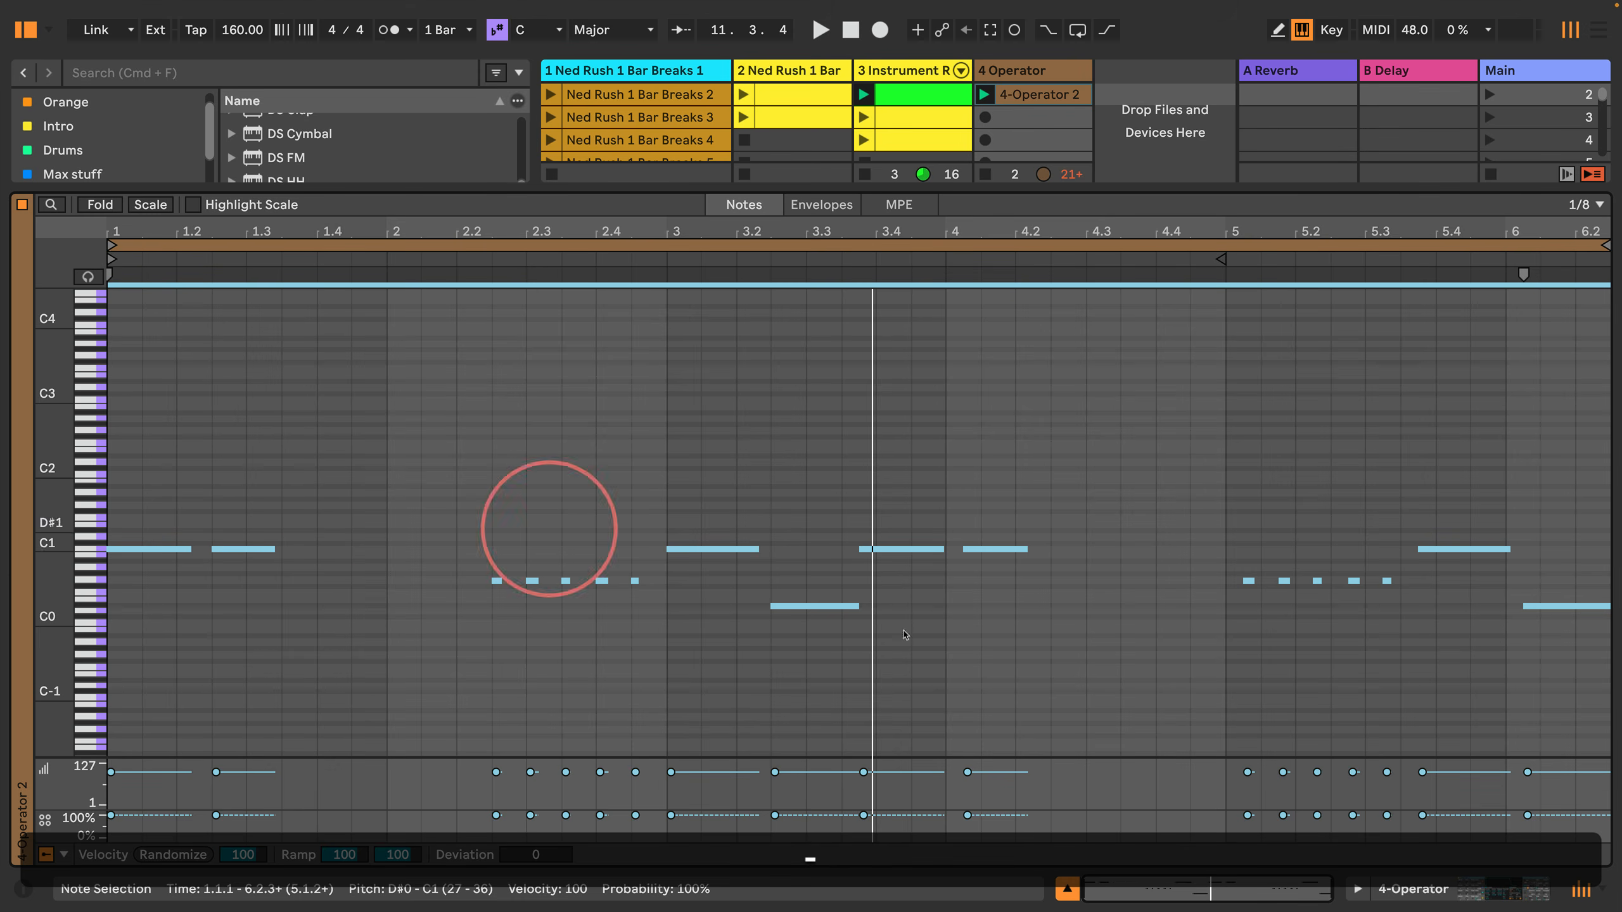
Step: Try raising the last duplicated note an octave, audition it, and undo back to the original four-bar clip
left_click(1245, 618)
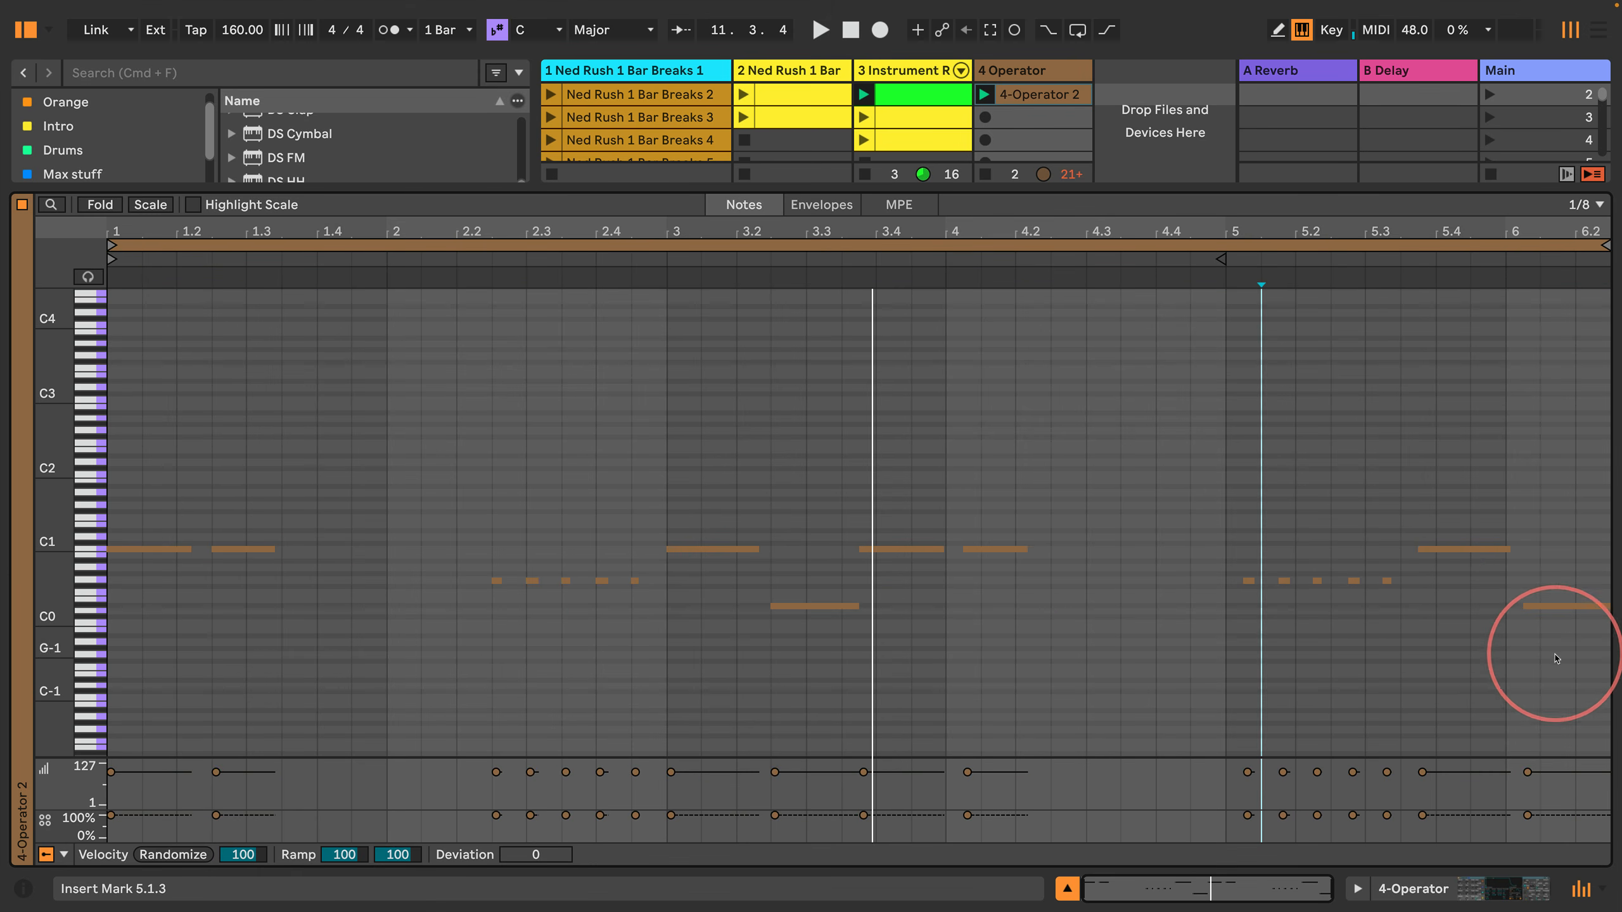
left_click(1555, 606)
key("shift+Up")
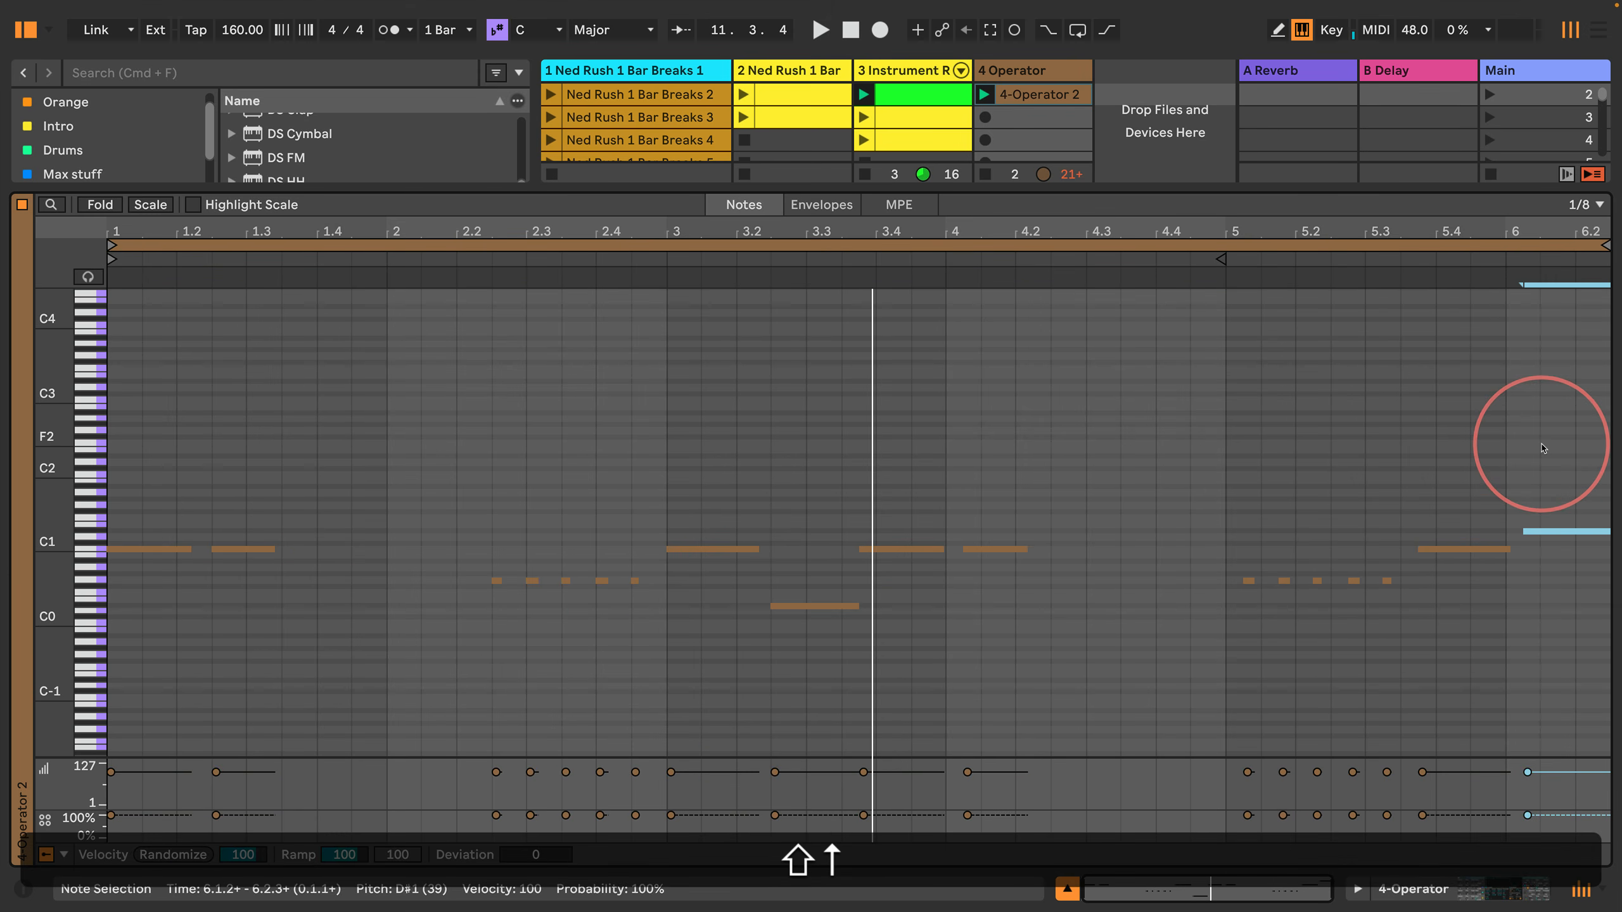
key("shift+space")
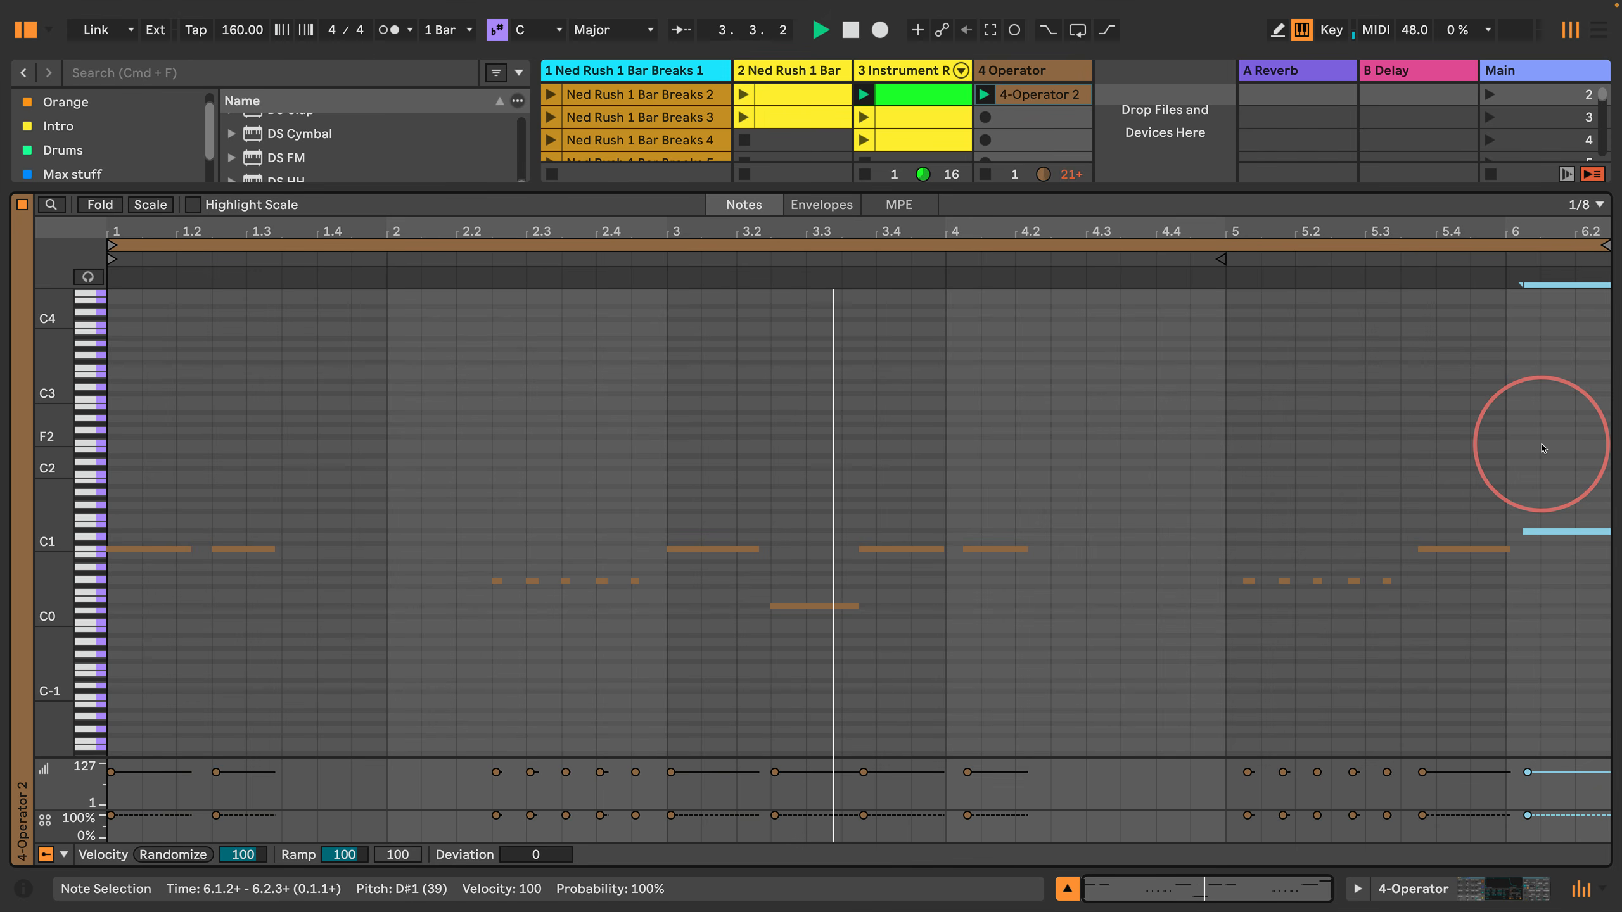
key("space")
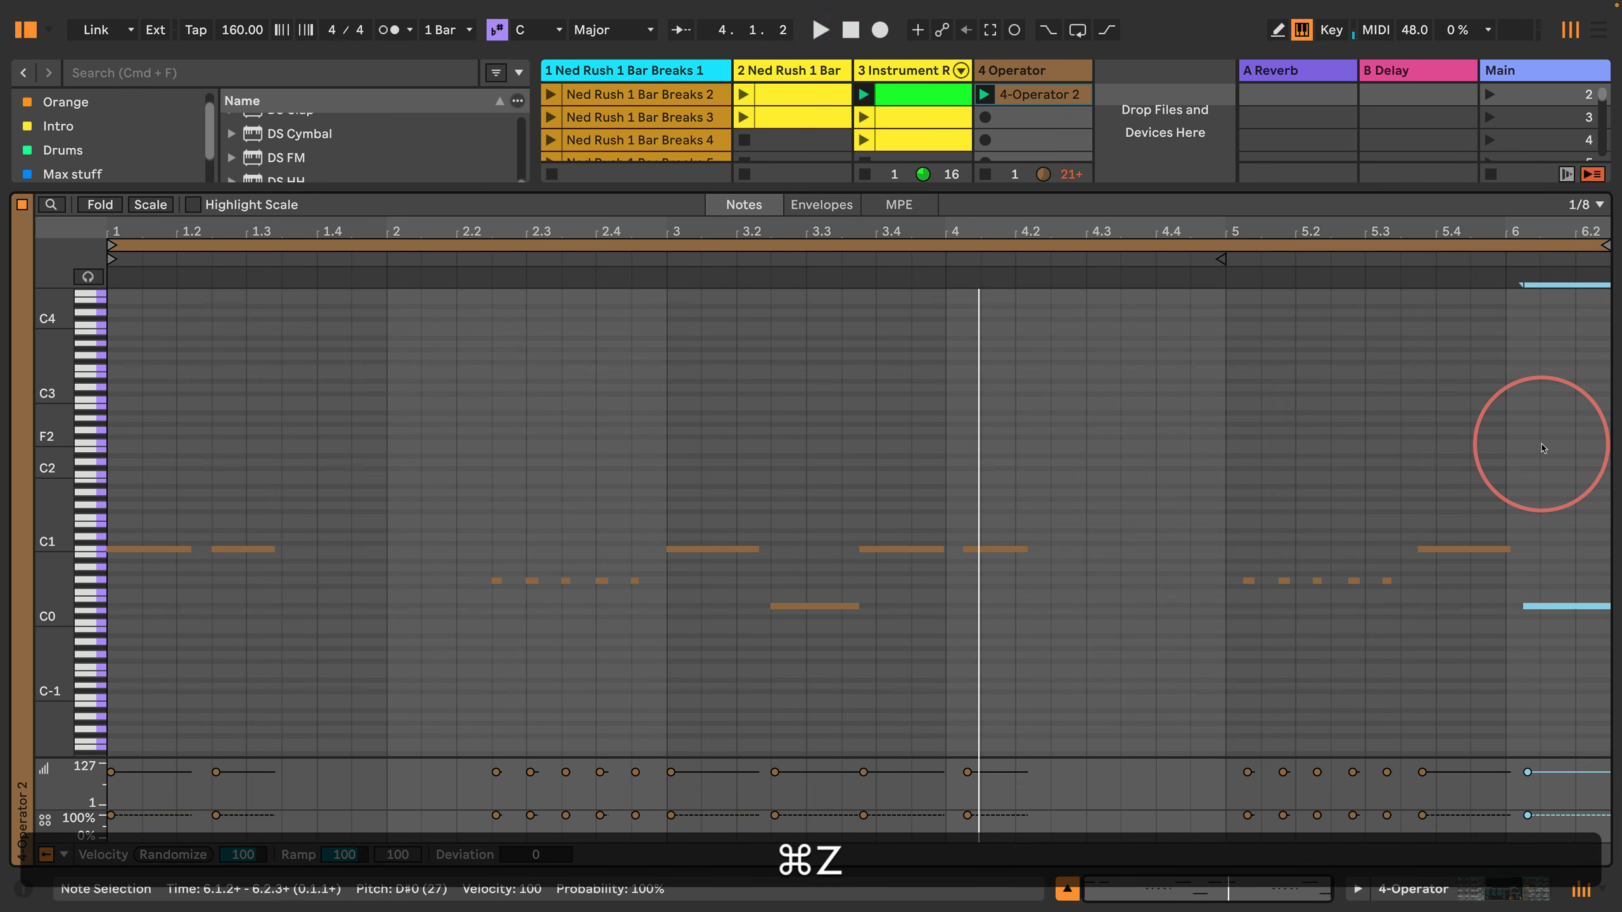
key("cmd+z")
key("cmd+z")
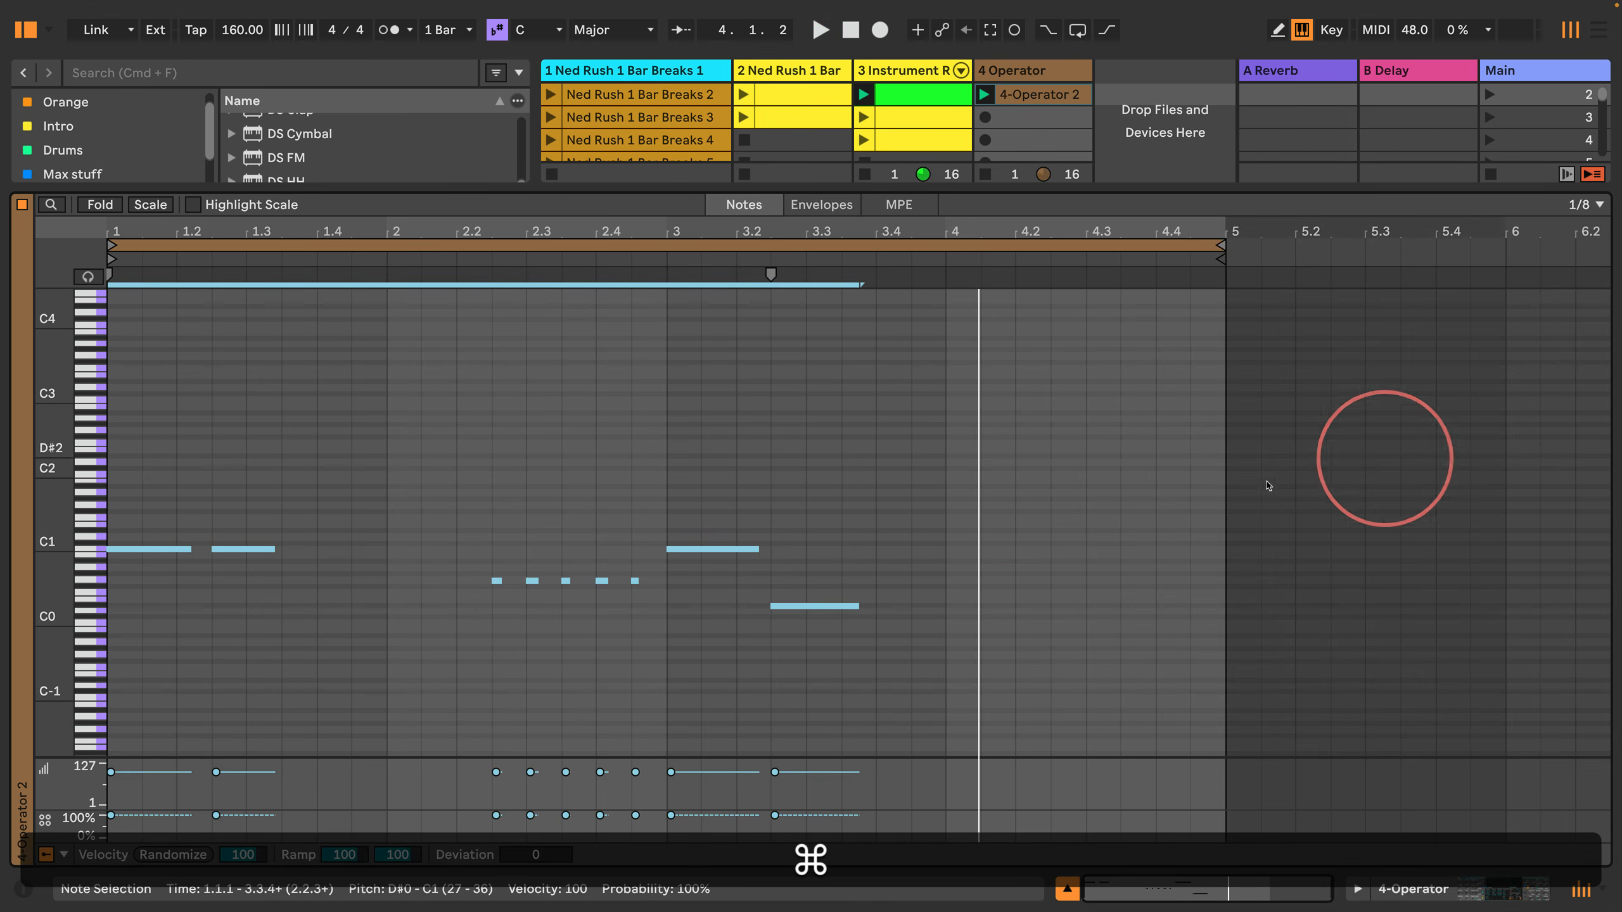
Step: Duplicate the complete four-bar loop with its notes to make an eight-bar clip
left_click(907, 390)
left_click(869, 445)
key("super+a")
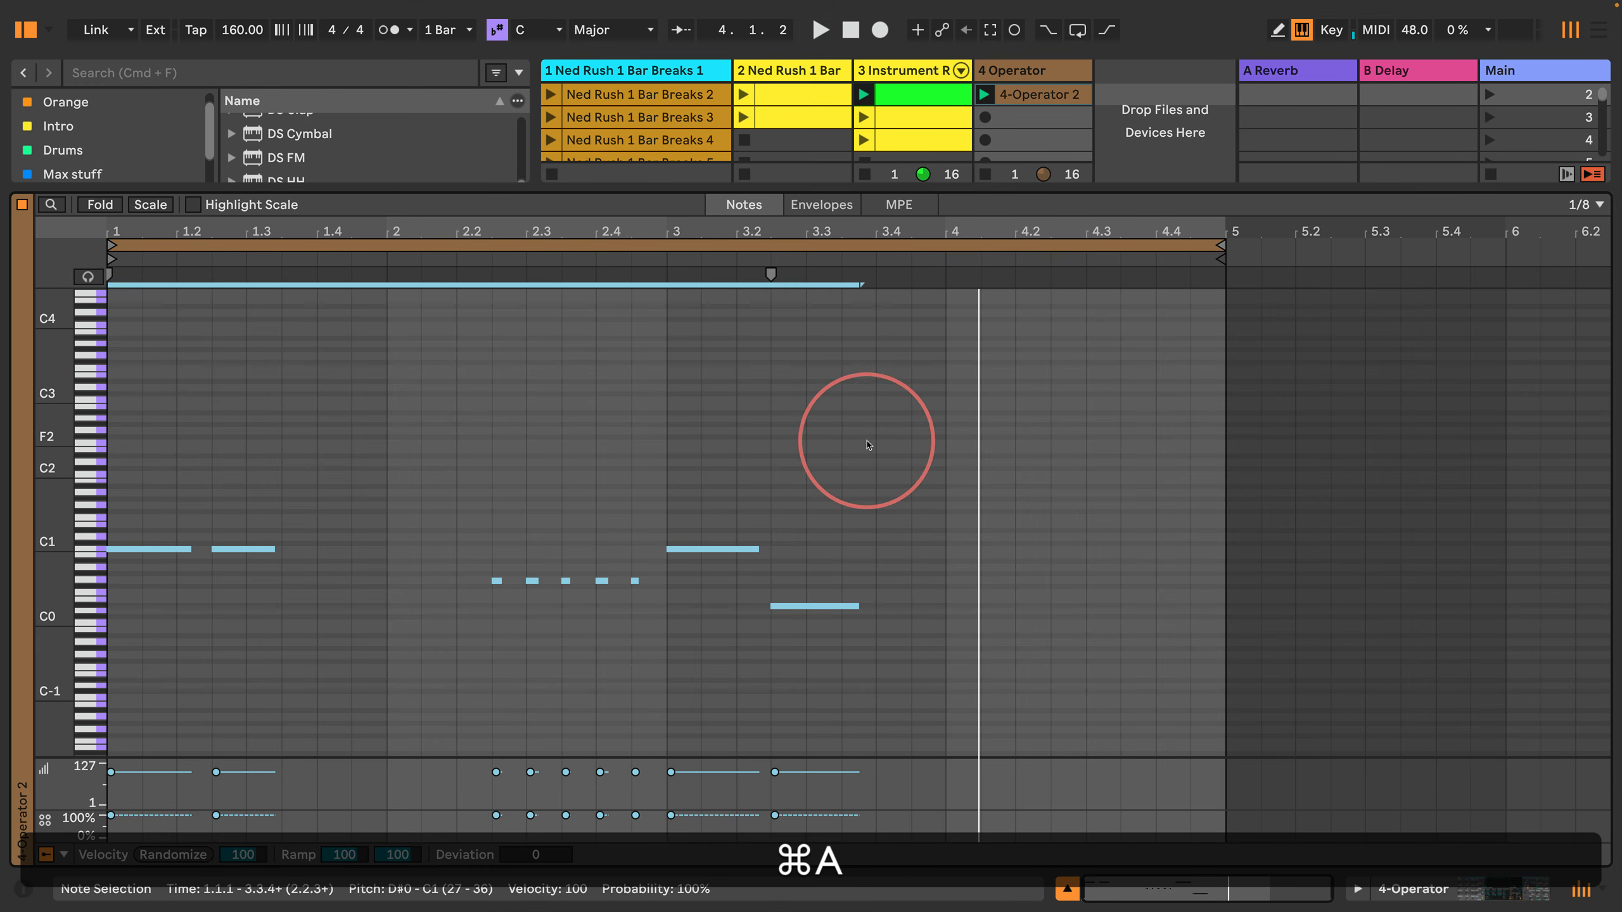
left_click(877, 245)
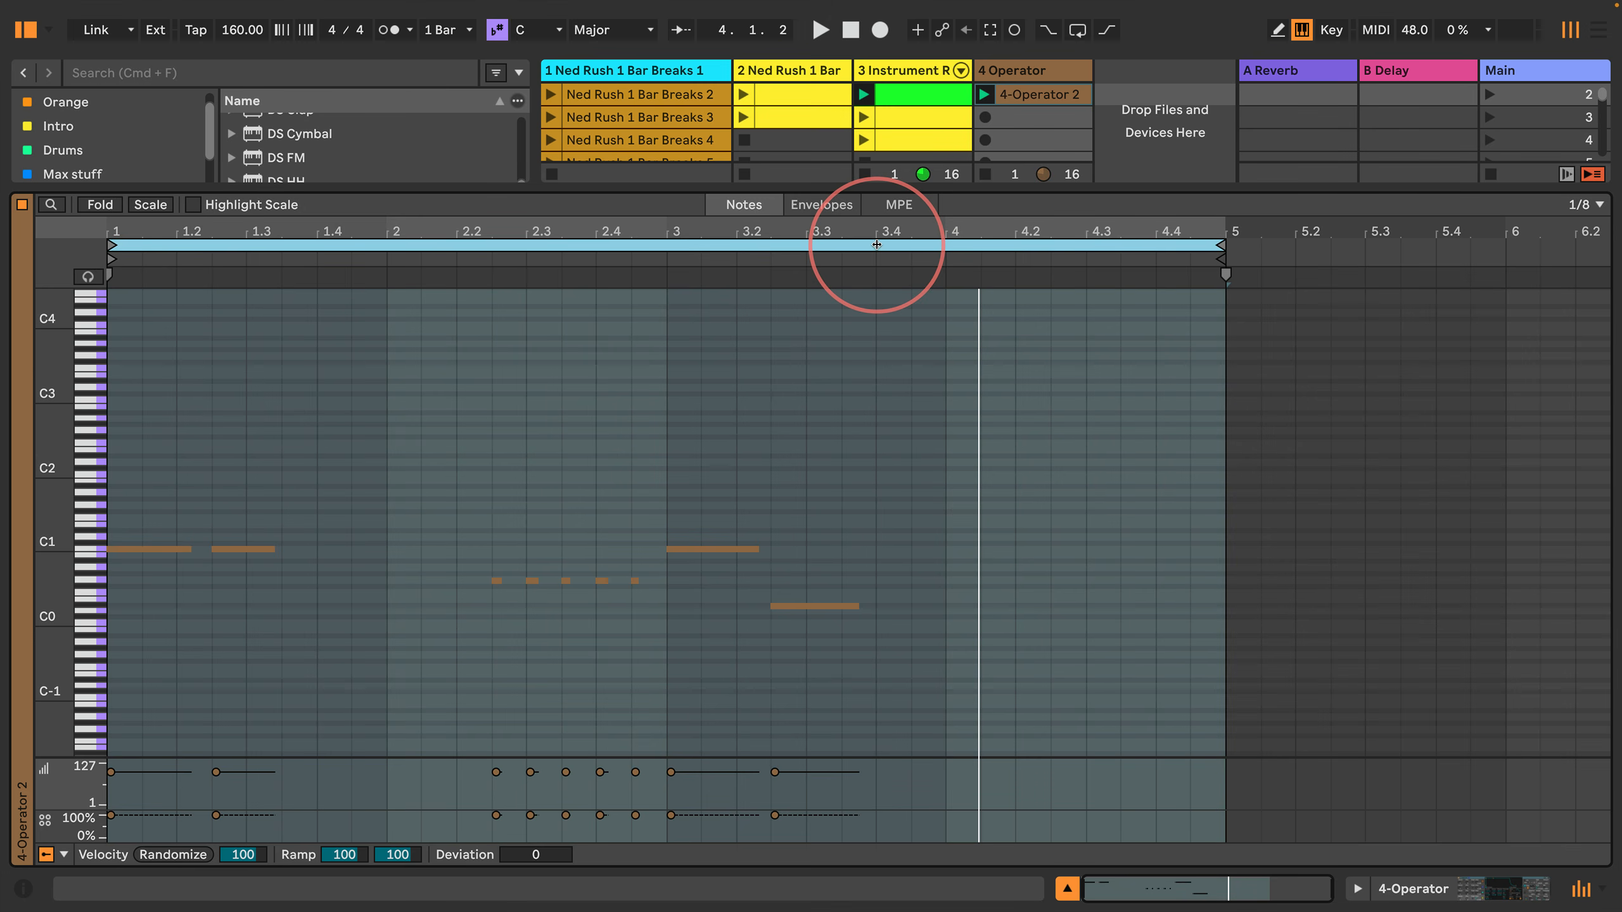
key("super+d")
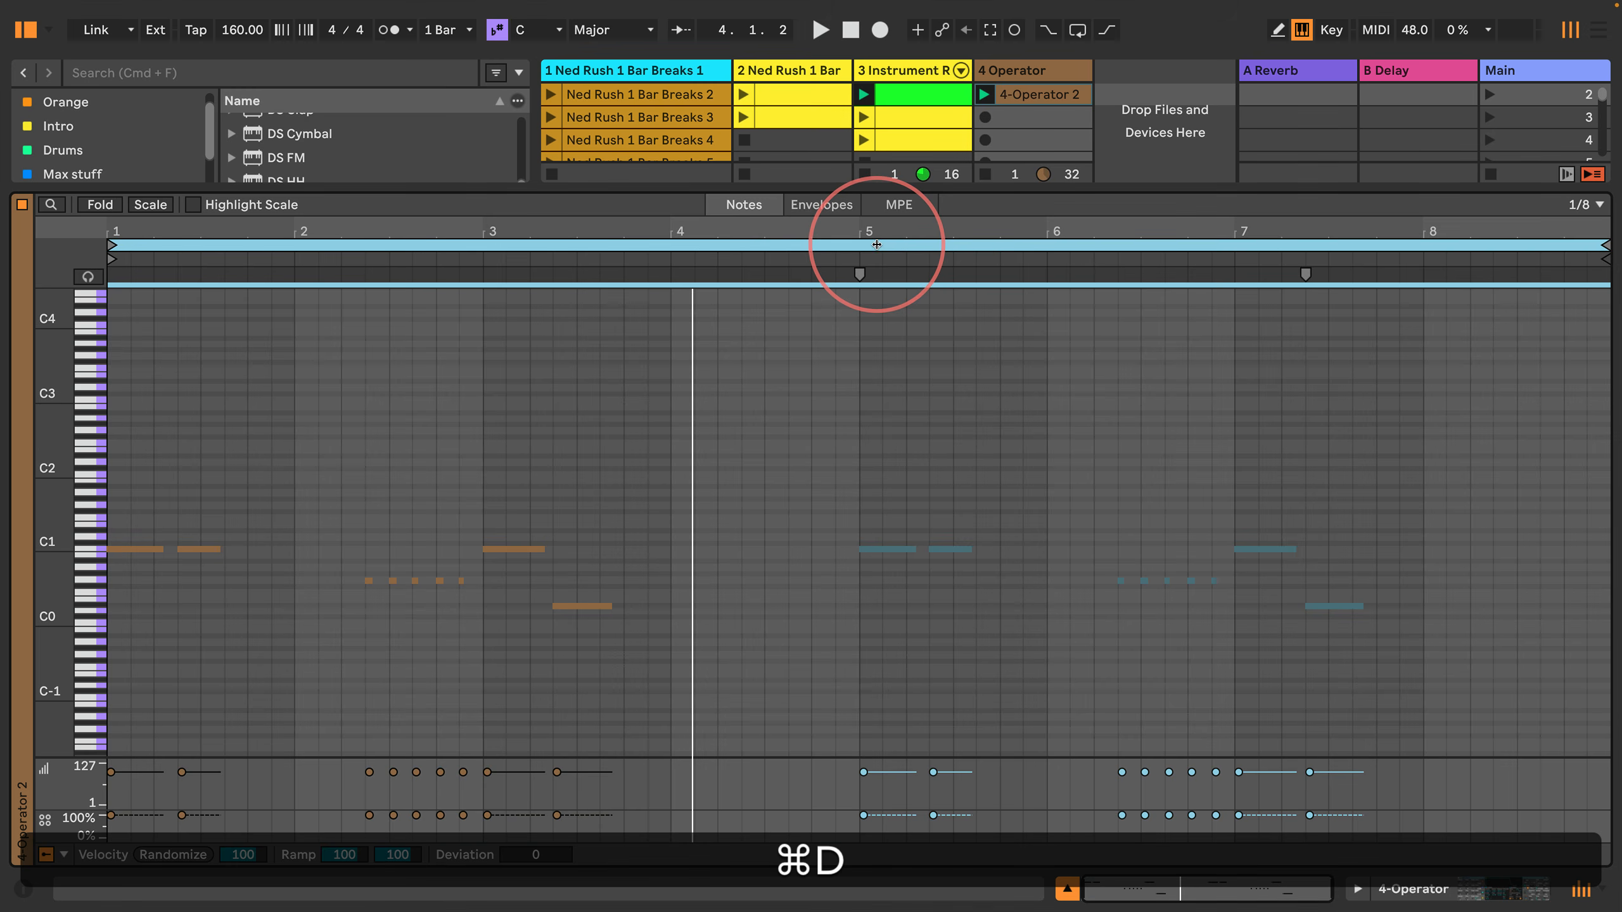
Step: Raise the last note in bar 7 and the five short notes in bar 6 by an octave during playback
left_click(1332, 606)
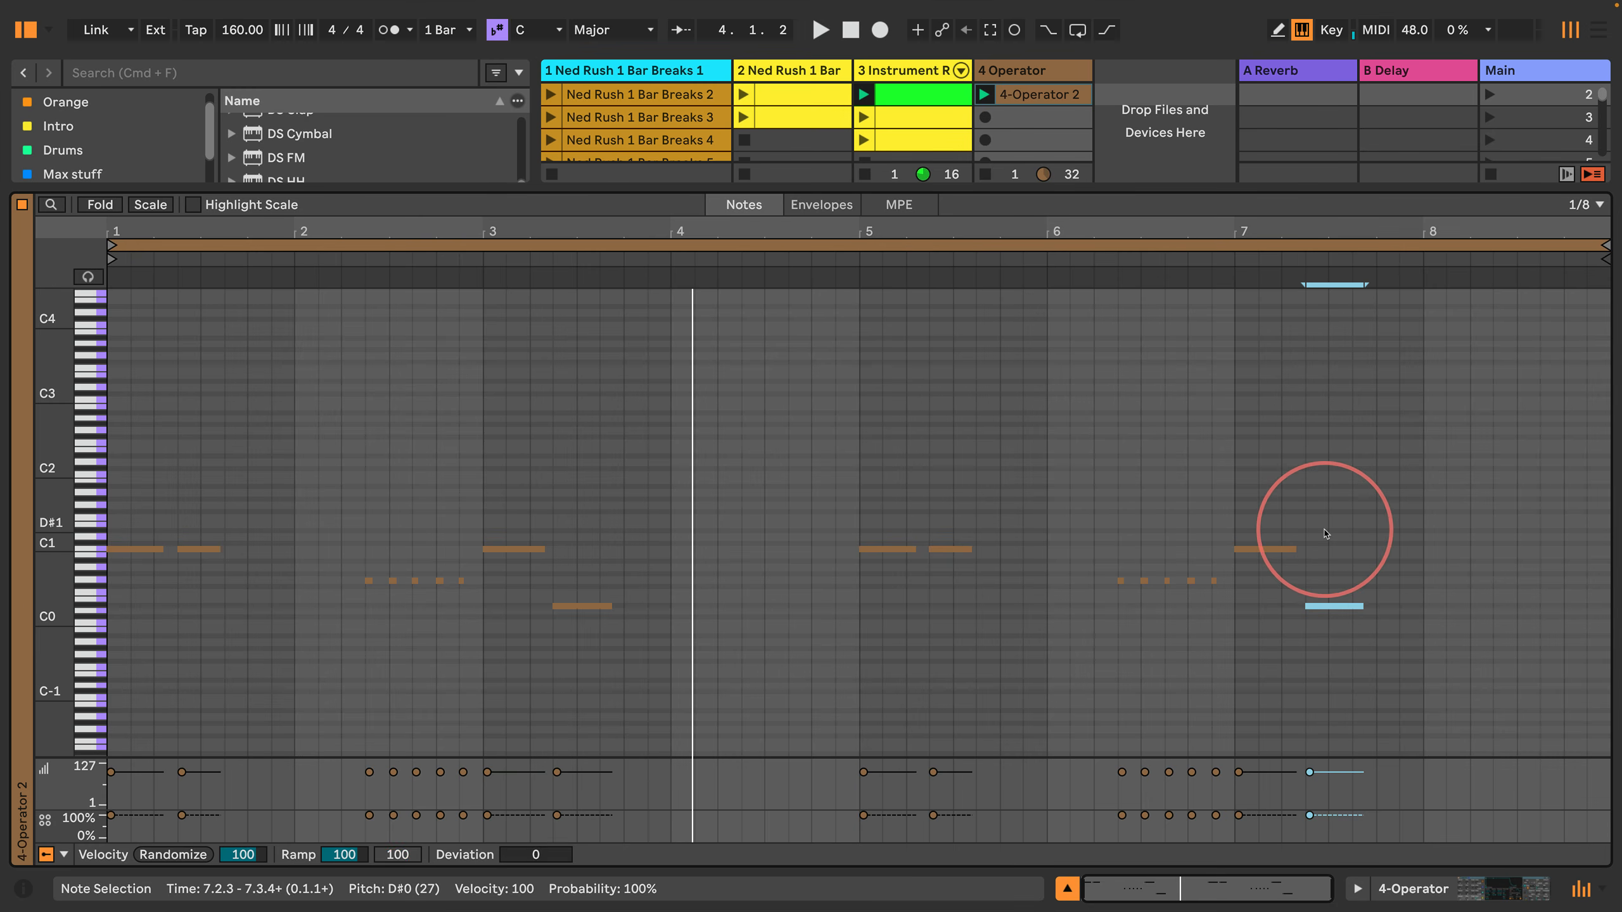
key("shift+Up")
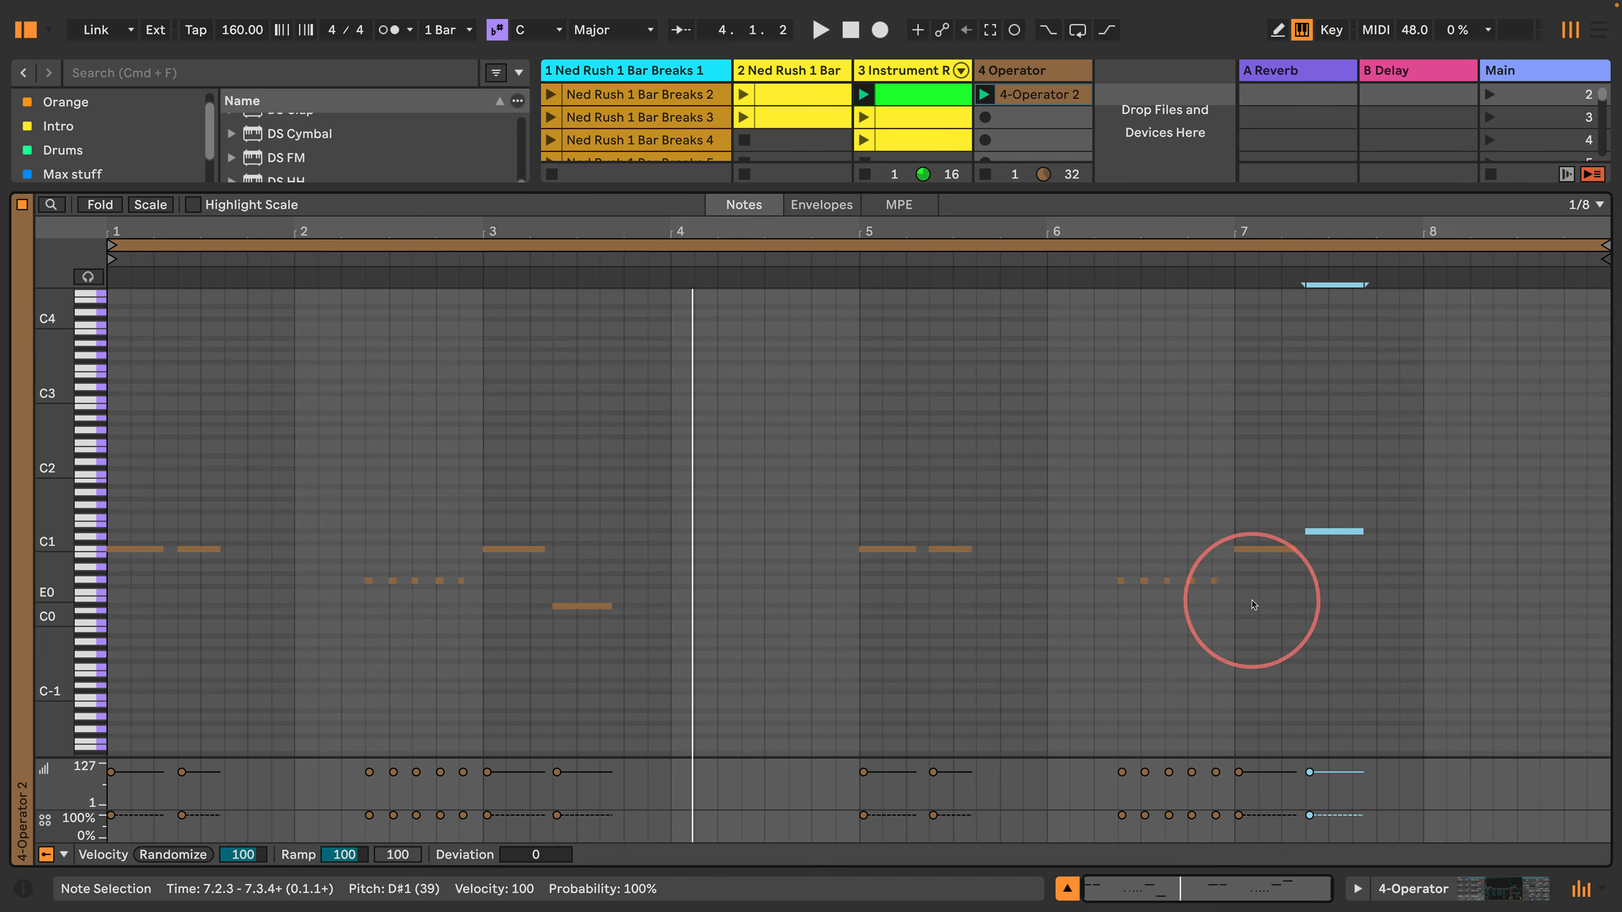
key("space")
left_click_drag(1218, 609, 1060, 561)
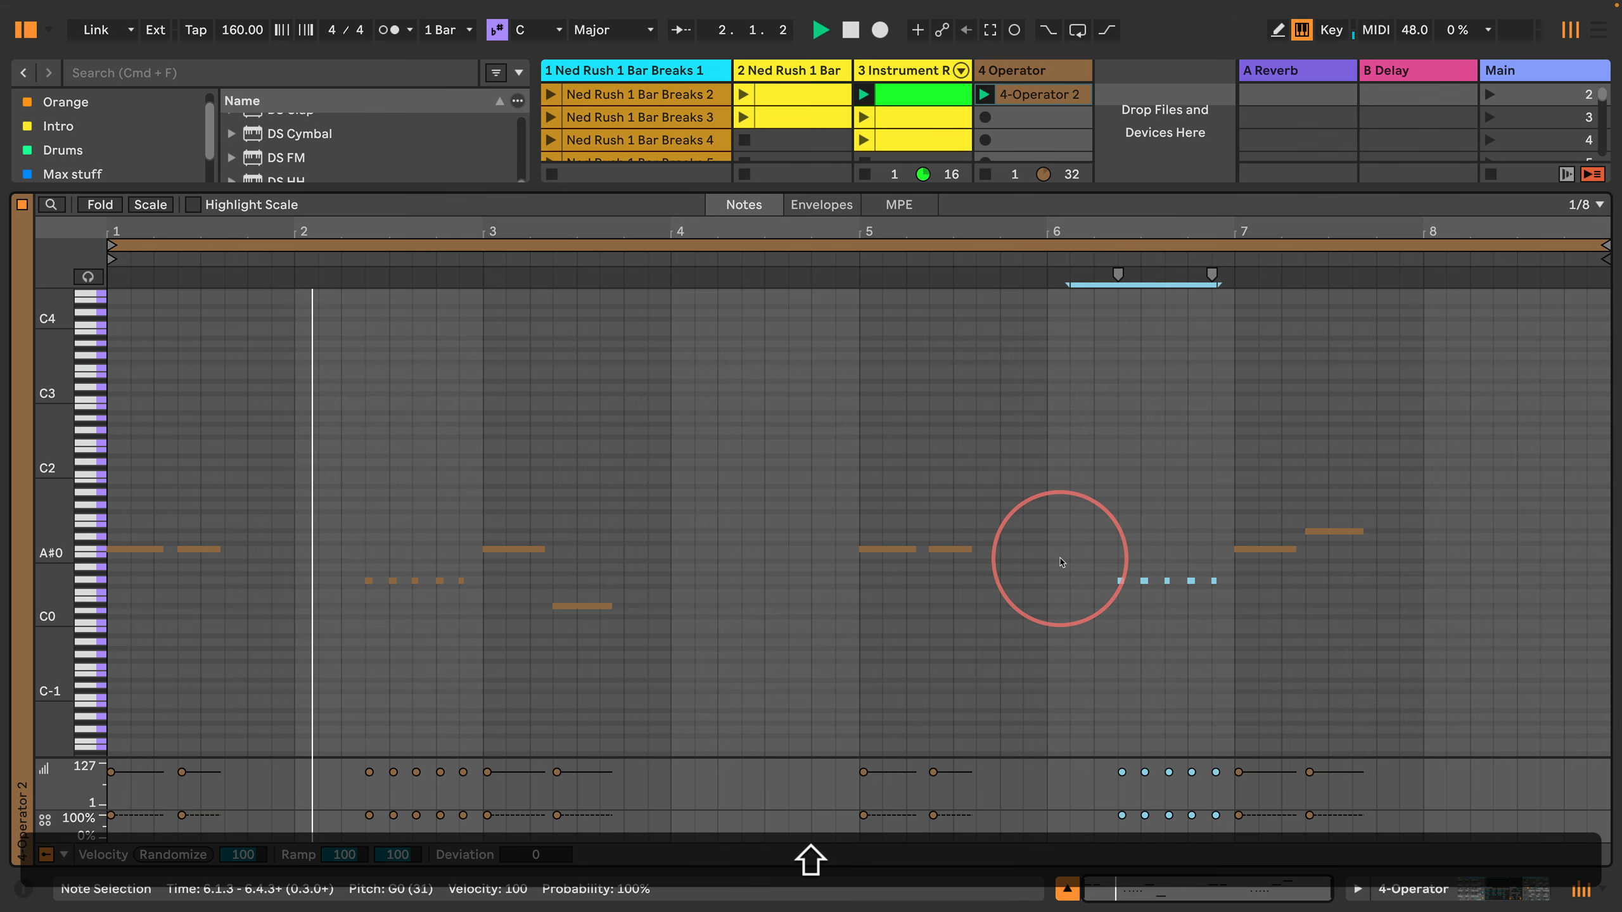
key("shift+Up")
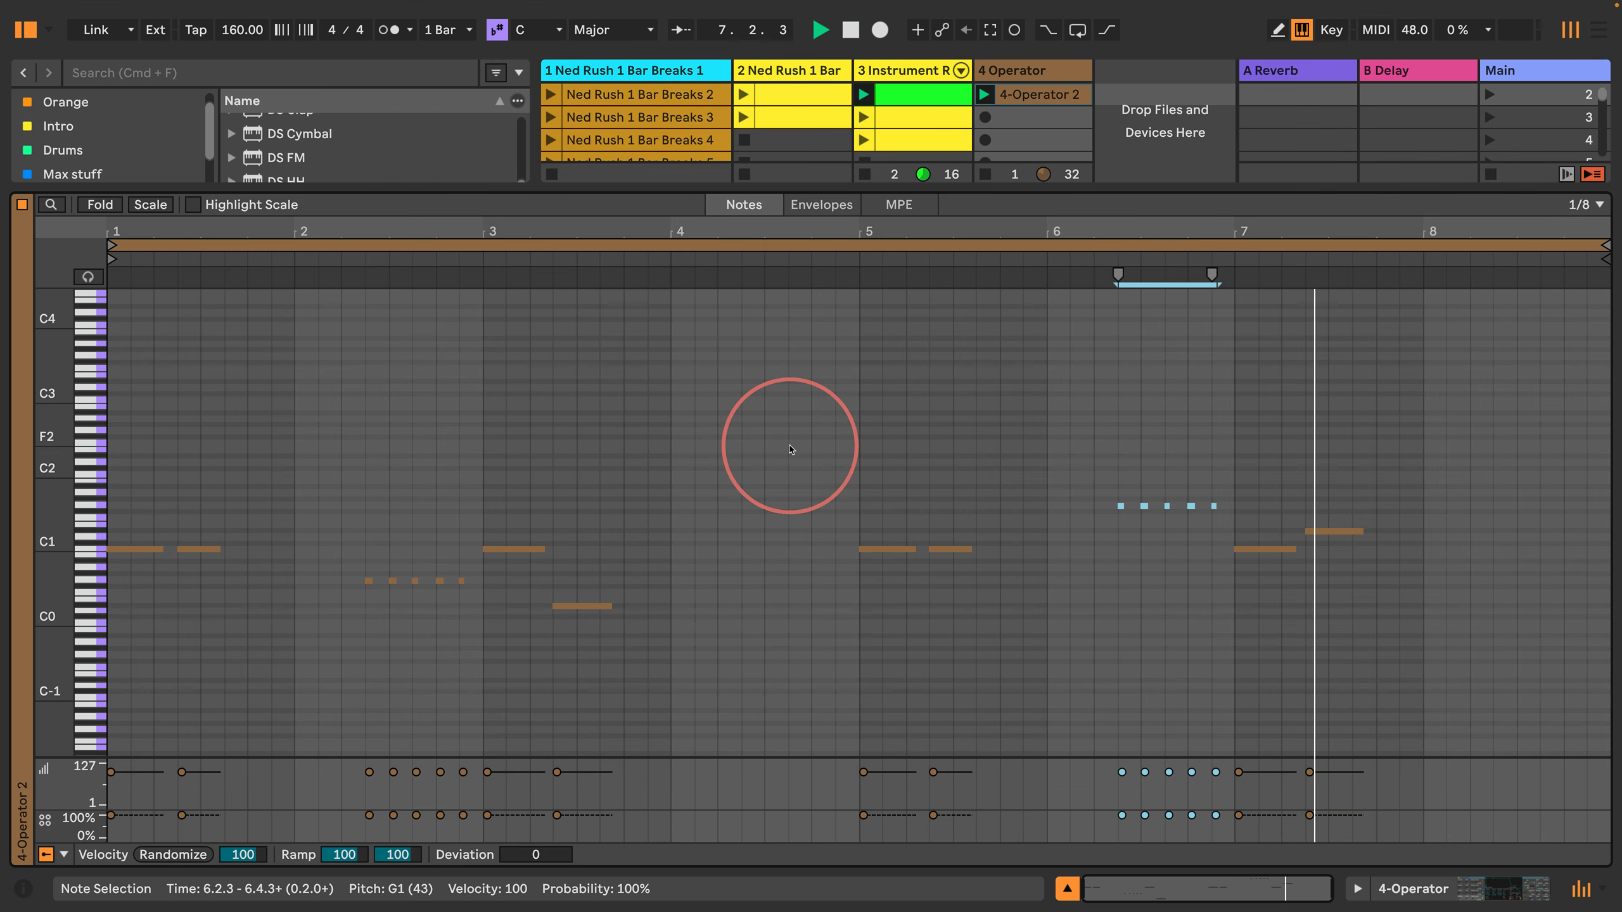
Step: Set oscillator A's Release to about 67.5 ms and return to the bass clip's notes
left_click(1391, 889)
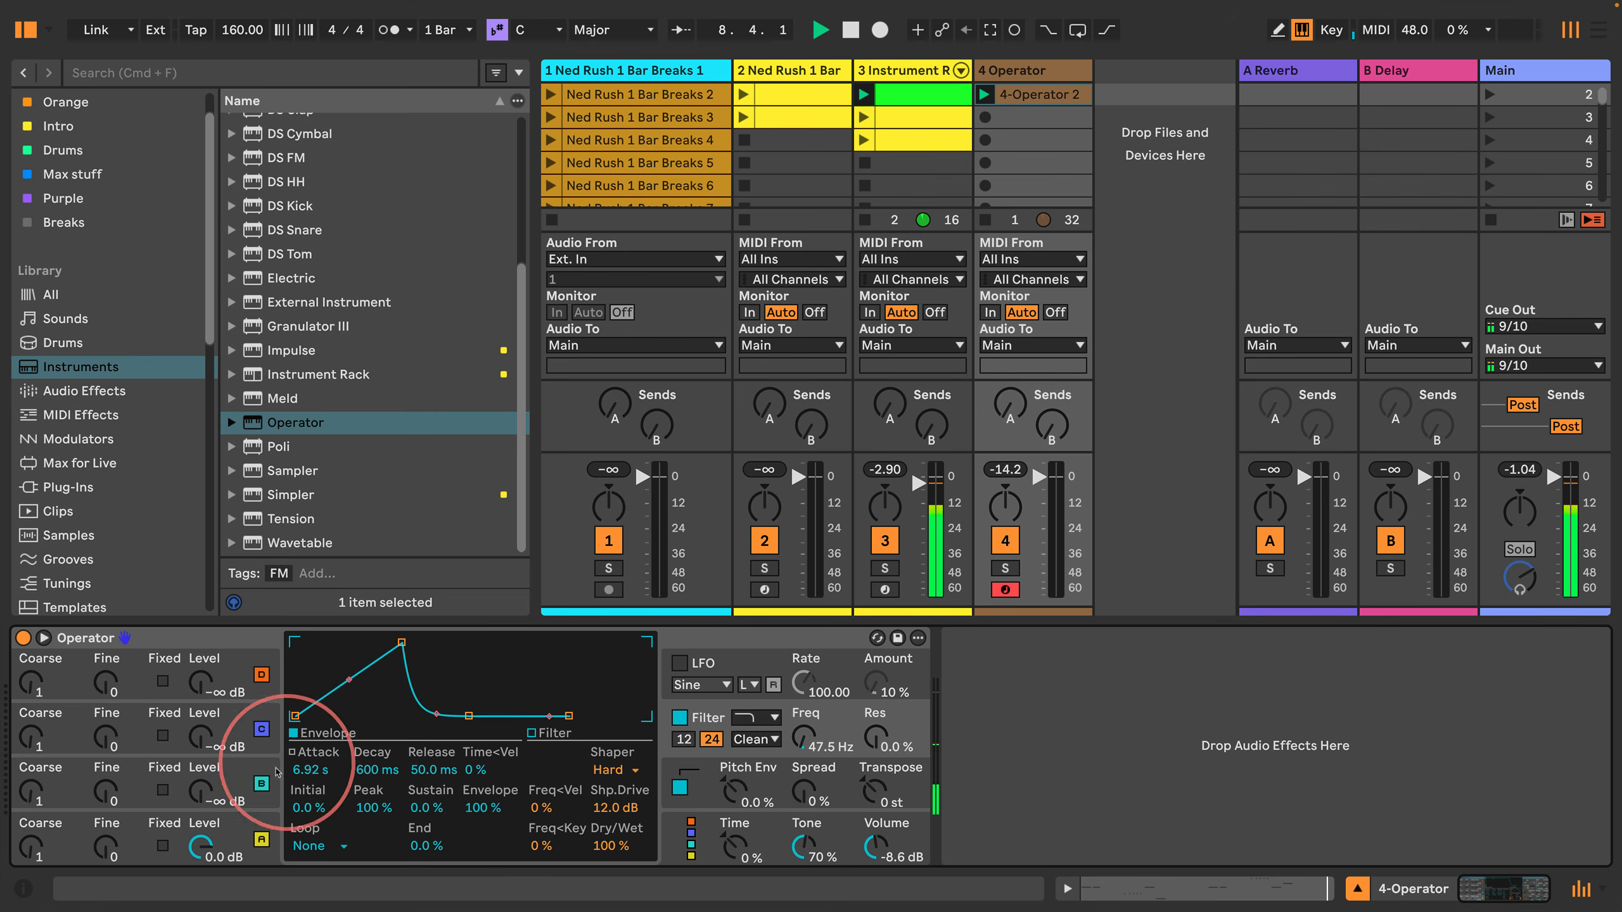
left_click(252, 844)
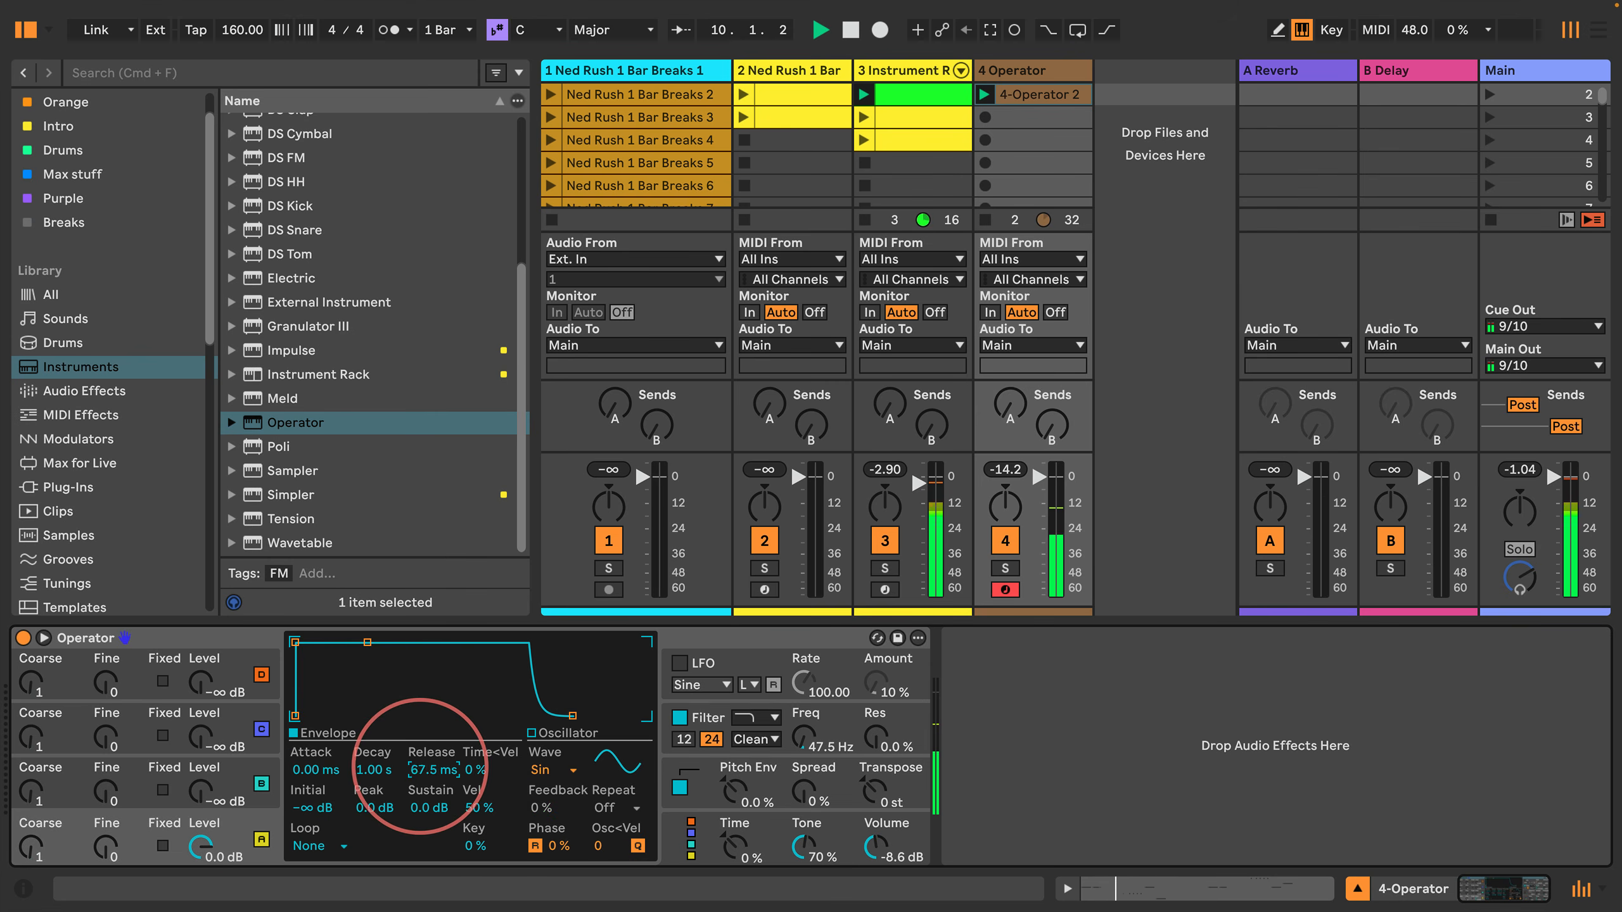
double_click(1011, 100)
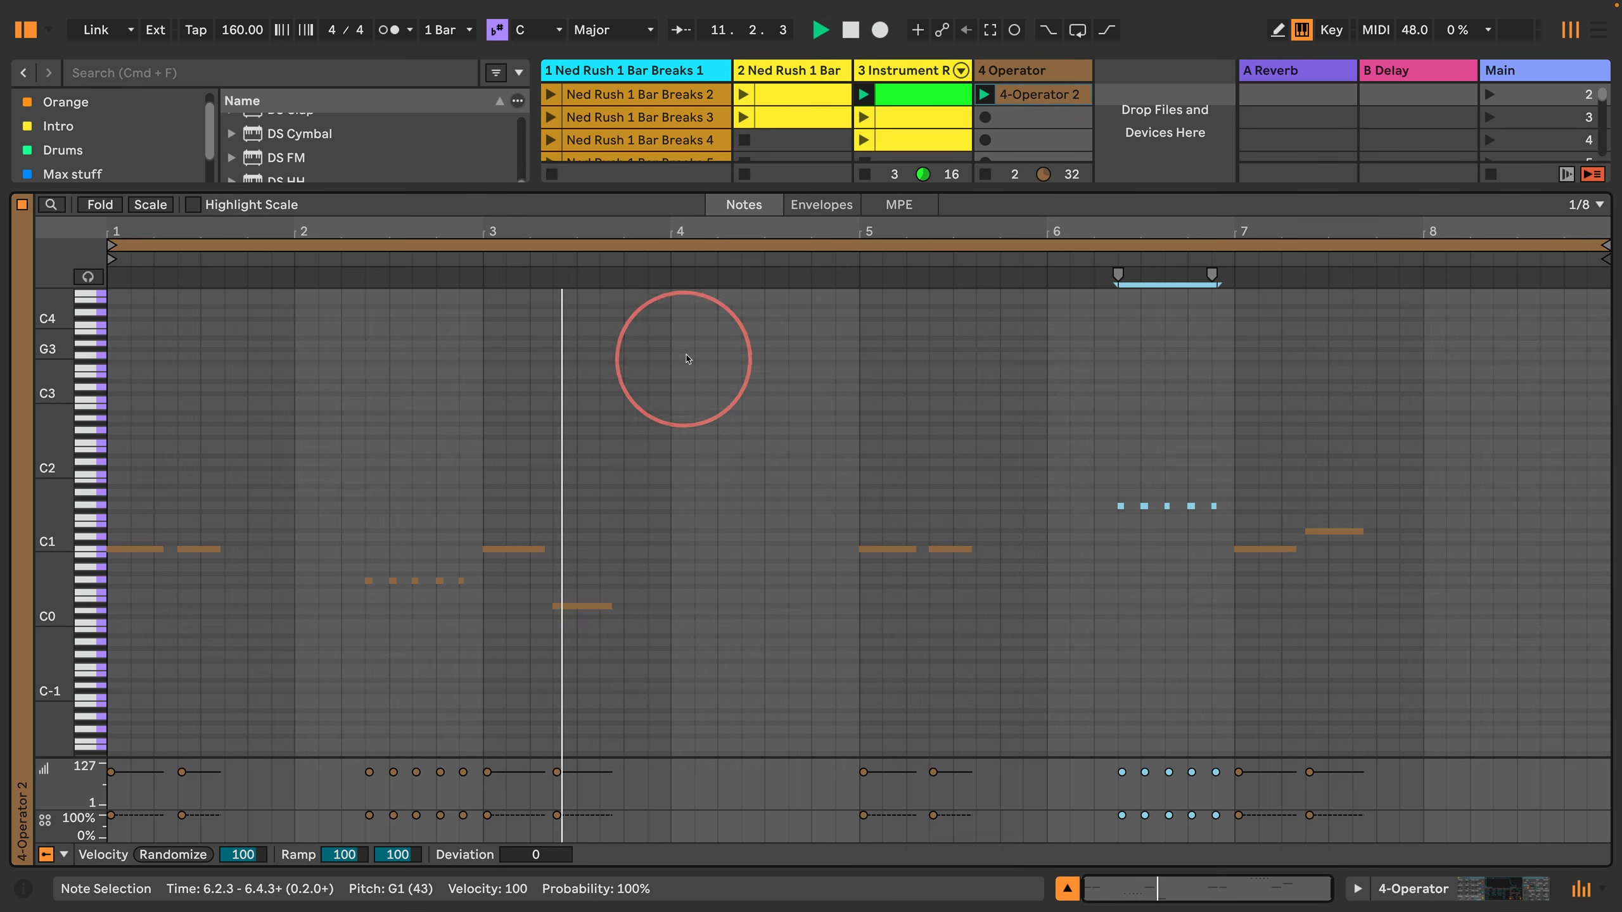
left_click(646, 348)
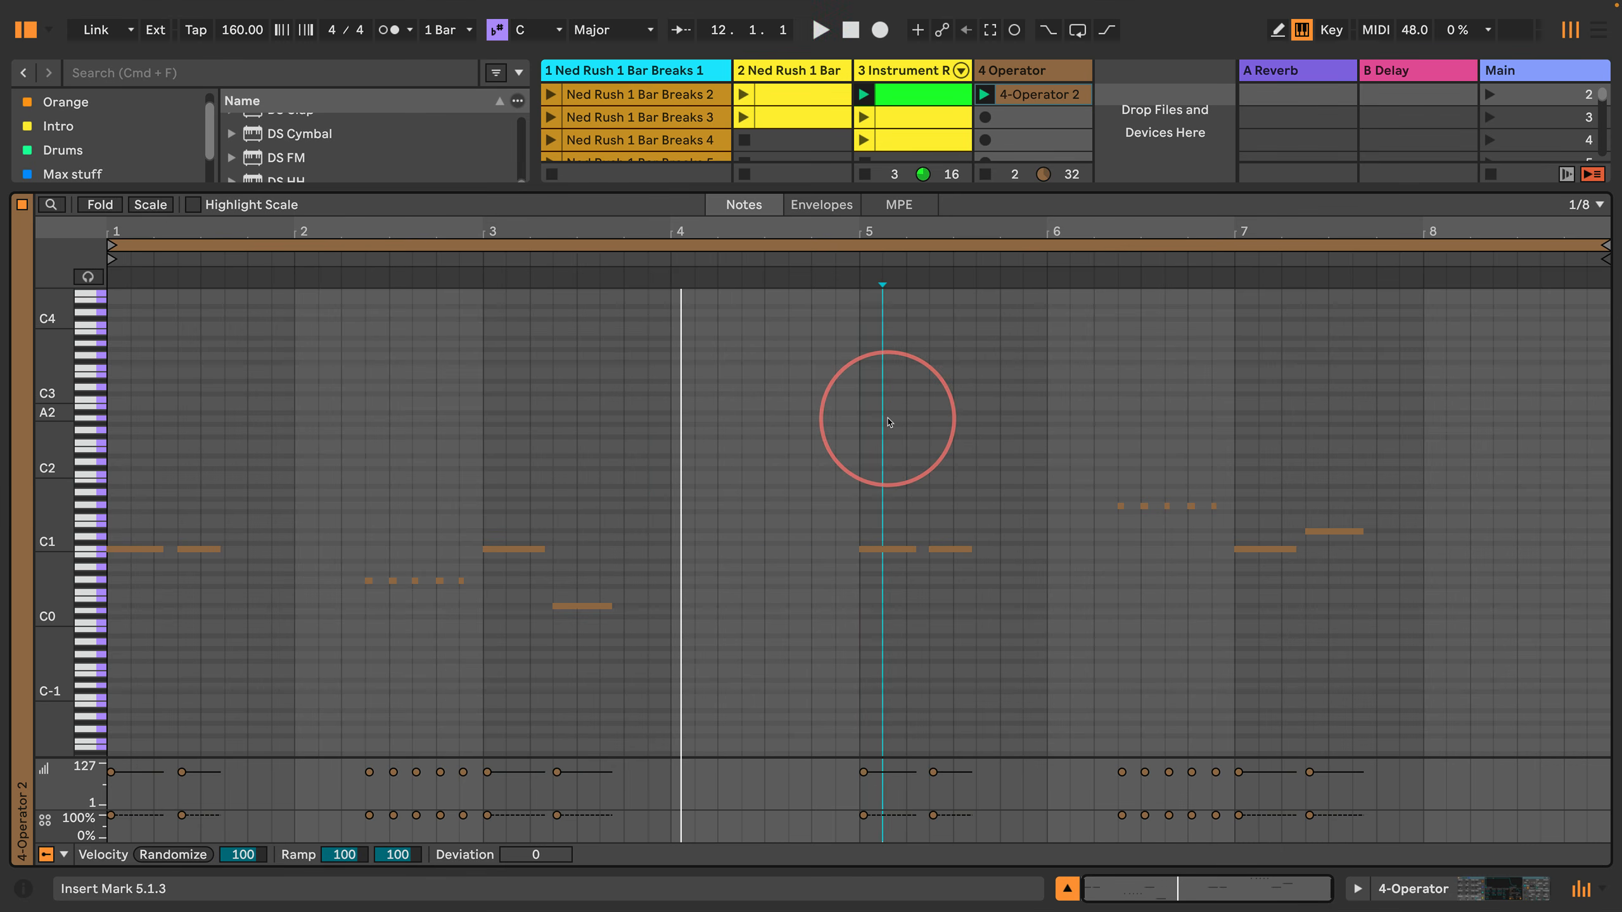
Step: Quantize the starts and ends of the five short notes in bar 2 of the bass clip to 1/16
left_click_drag(396, 231, 396, 234)
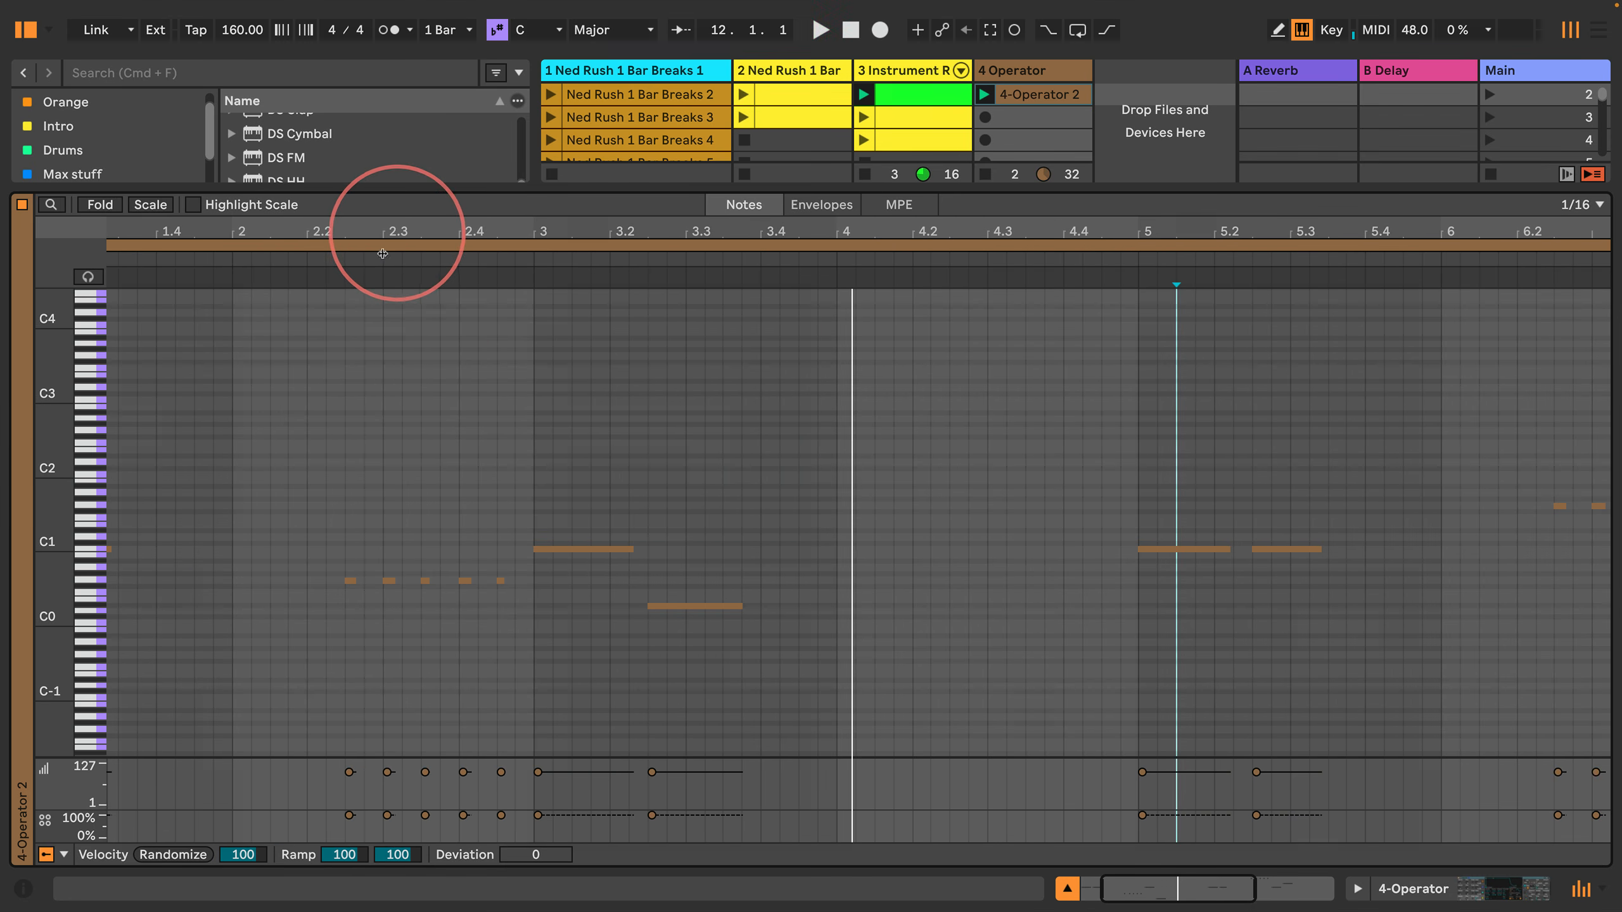
left_click(344, 358)
left_click_drag(509, 609, 300, 543)
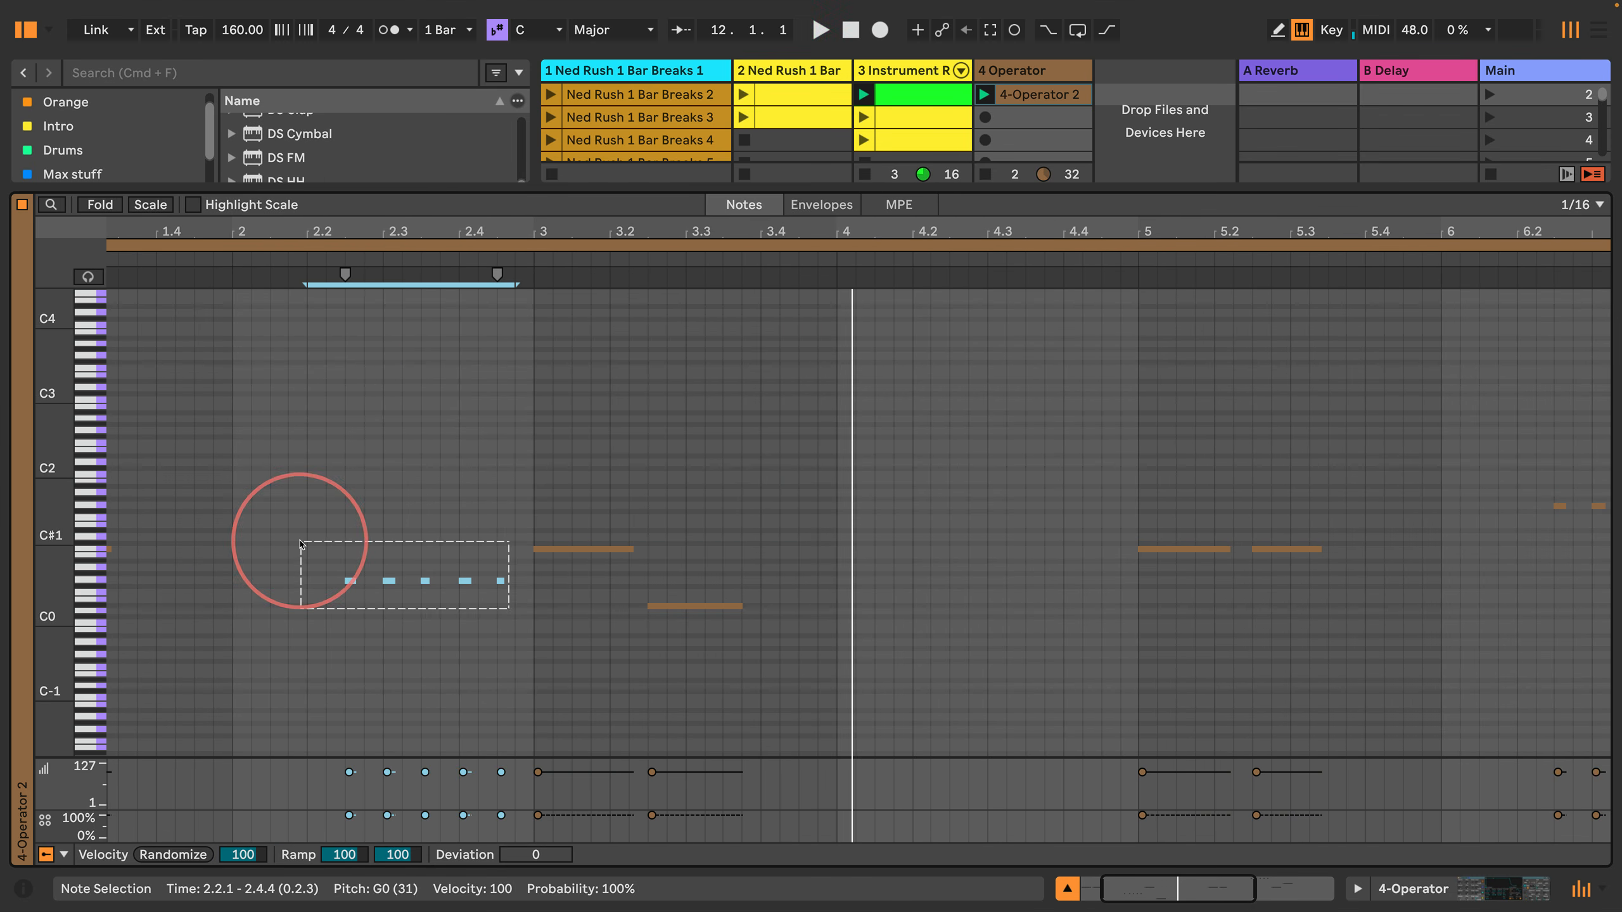
key("shift+super+u")
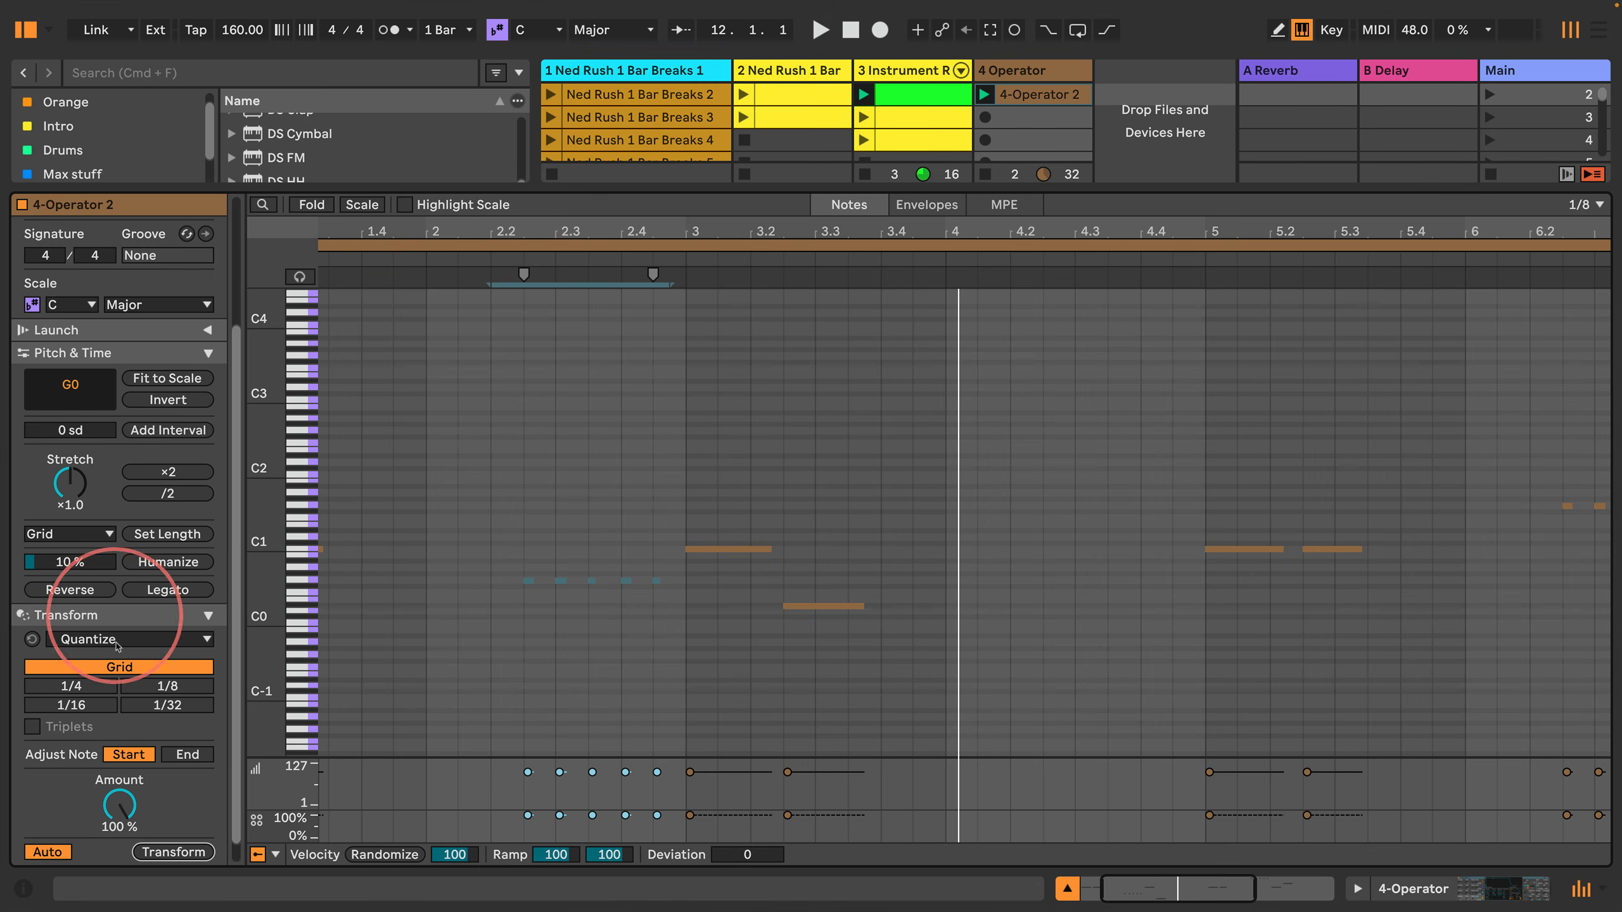
left_click(167, 665)
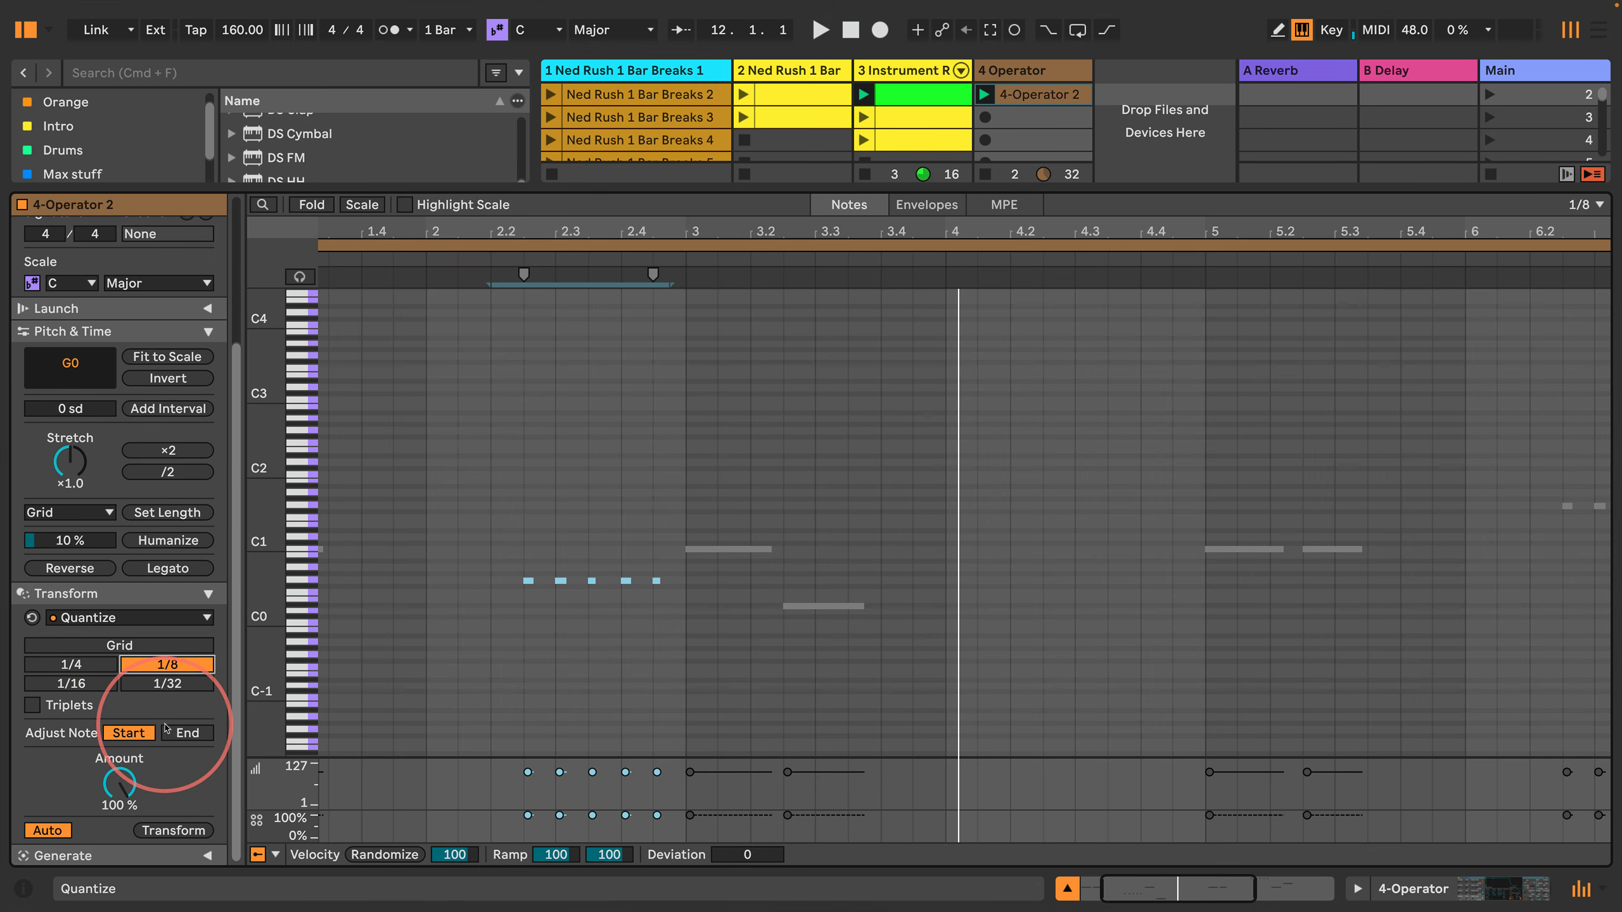
left_click(71, 683)
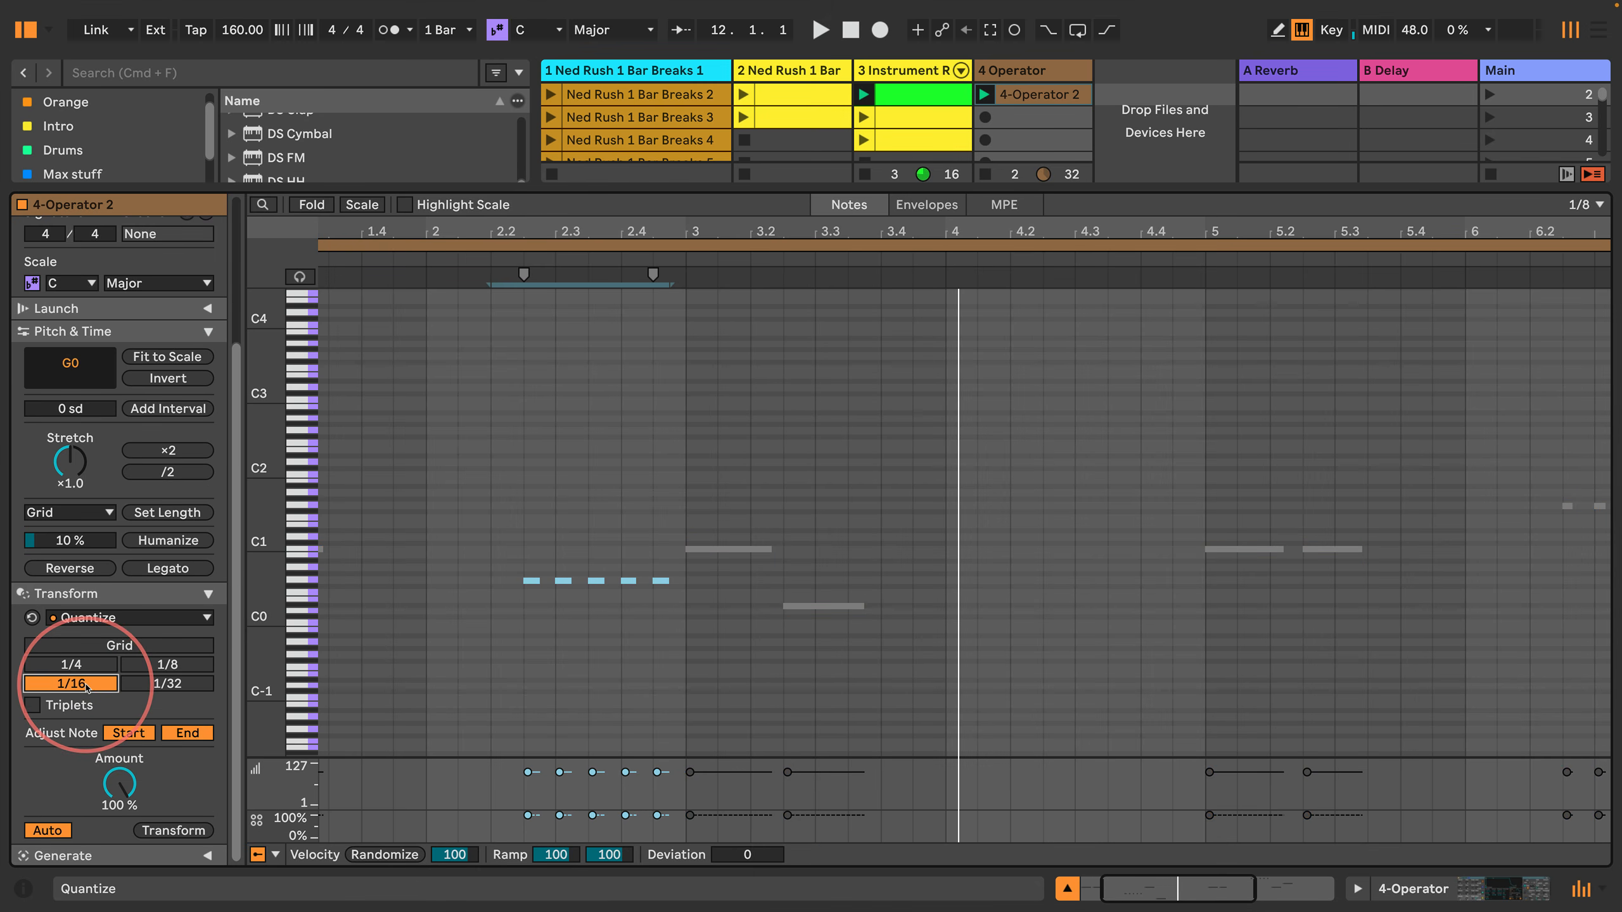
Step: Apply the same 1/16 start and end quantization to the five short notes in bar 6 during playback
key("space")
left_click_drag(1482, 511, 1249, 453)
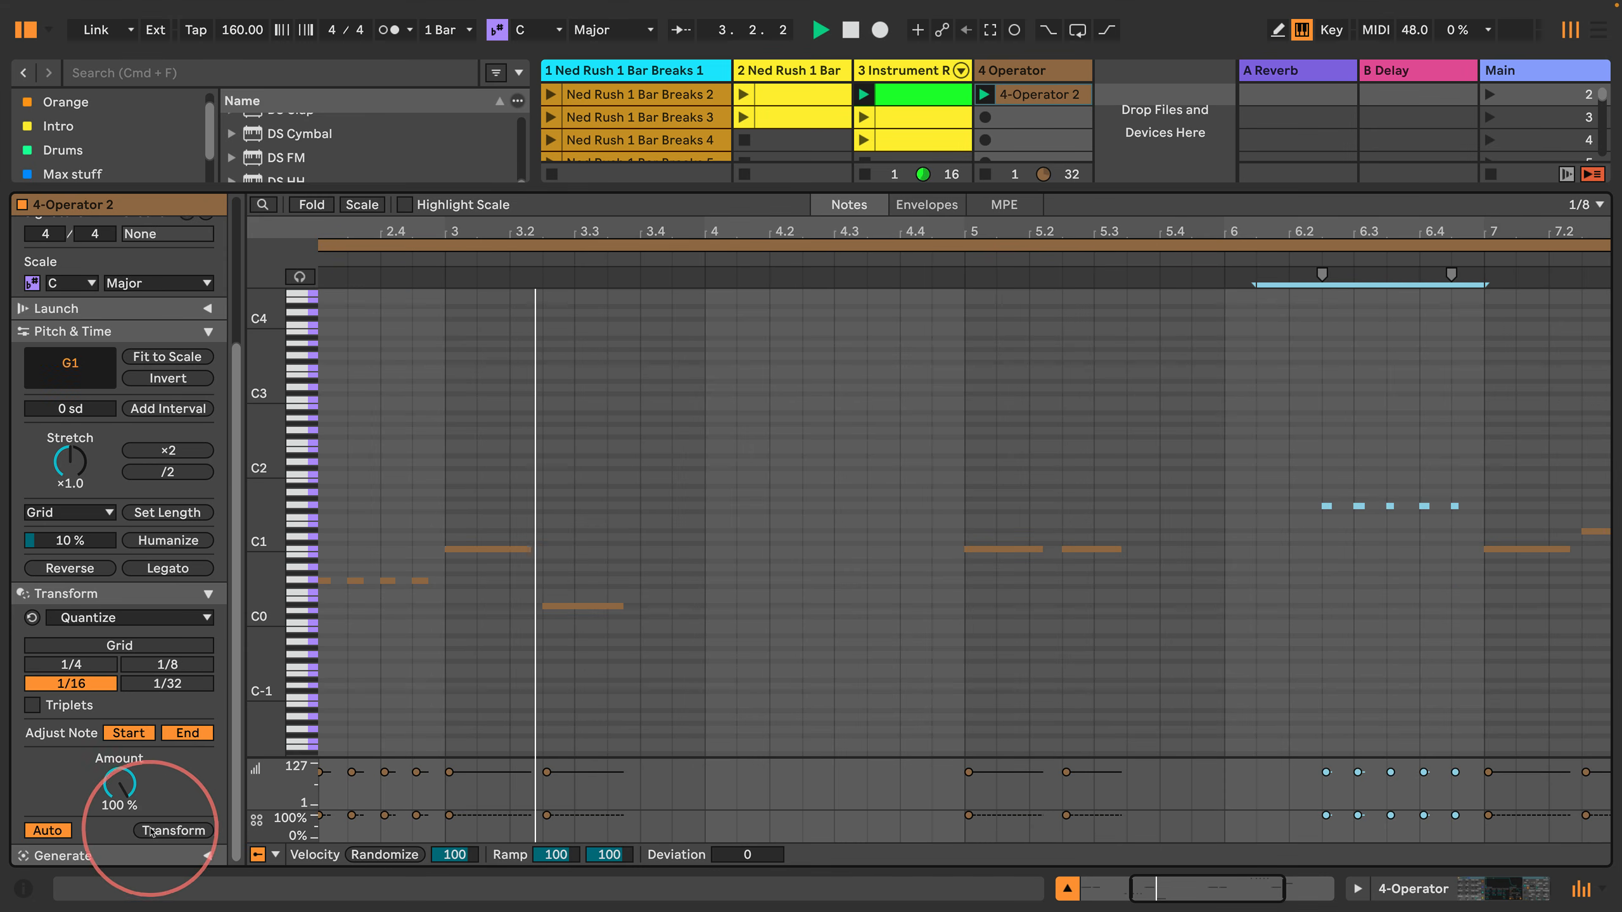
left_click(173, 830)
left_click(920, 318)
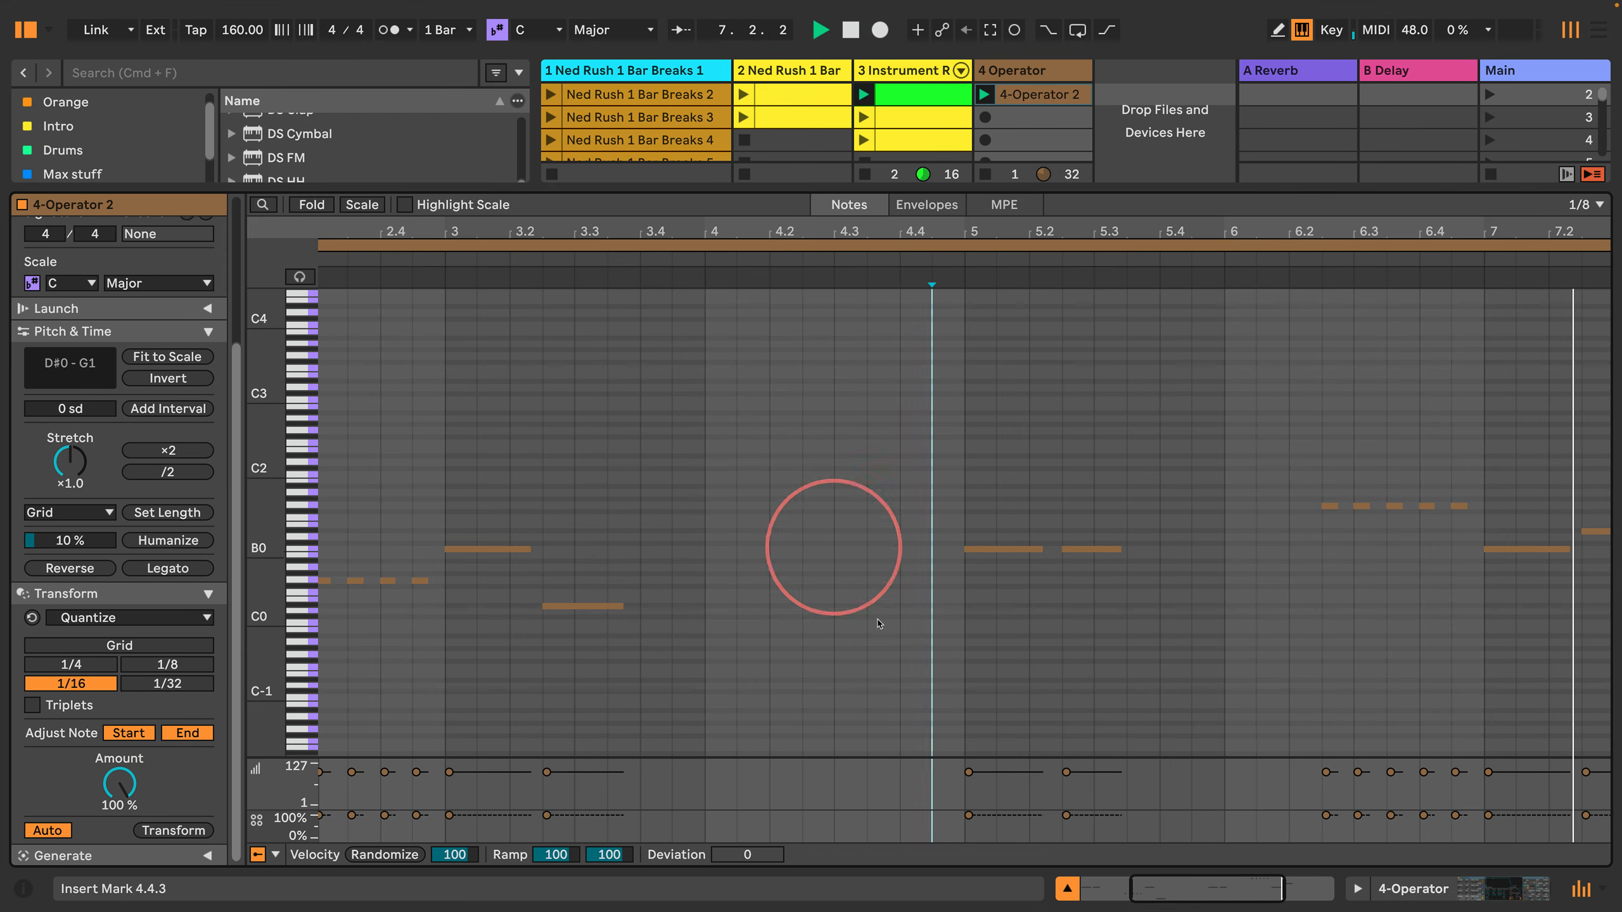
Step: Return to the full session mixer and set the Instrument Rack track's volume to about -3 dB
left_click(1067, 888)
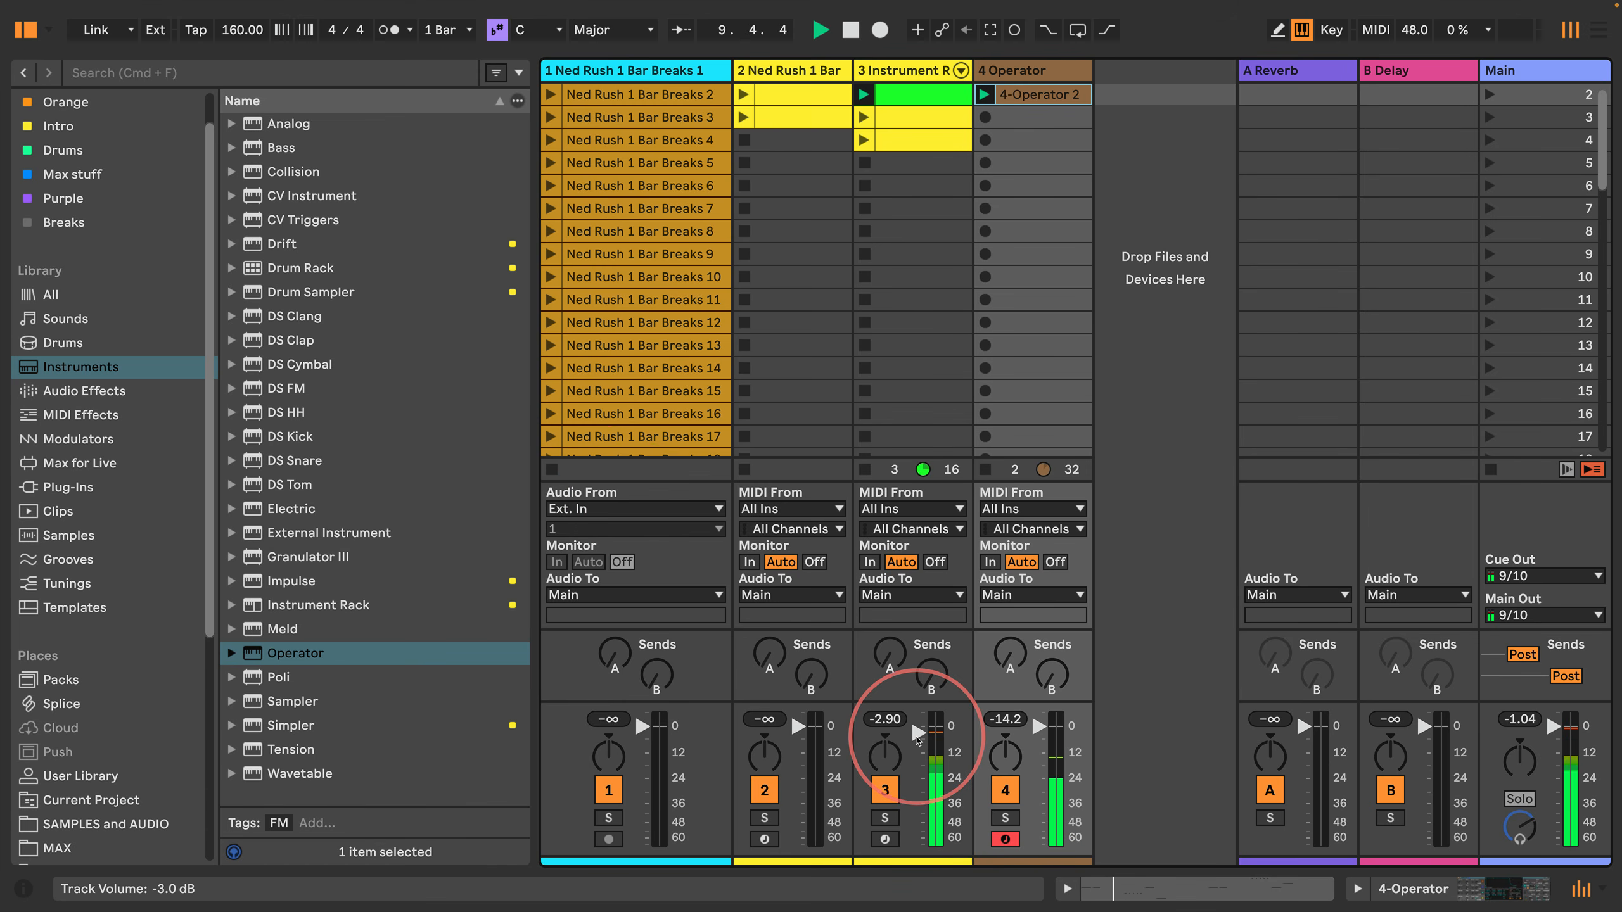
left_click_drag(917, 735, 915, 733)
scroll(862, 255, "up", 1)
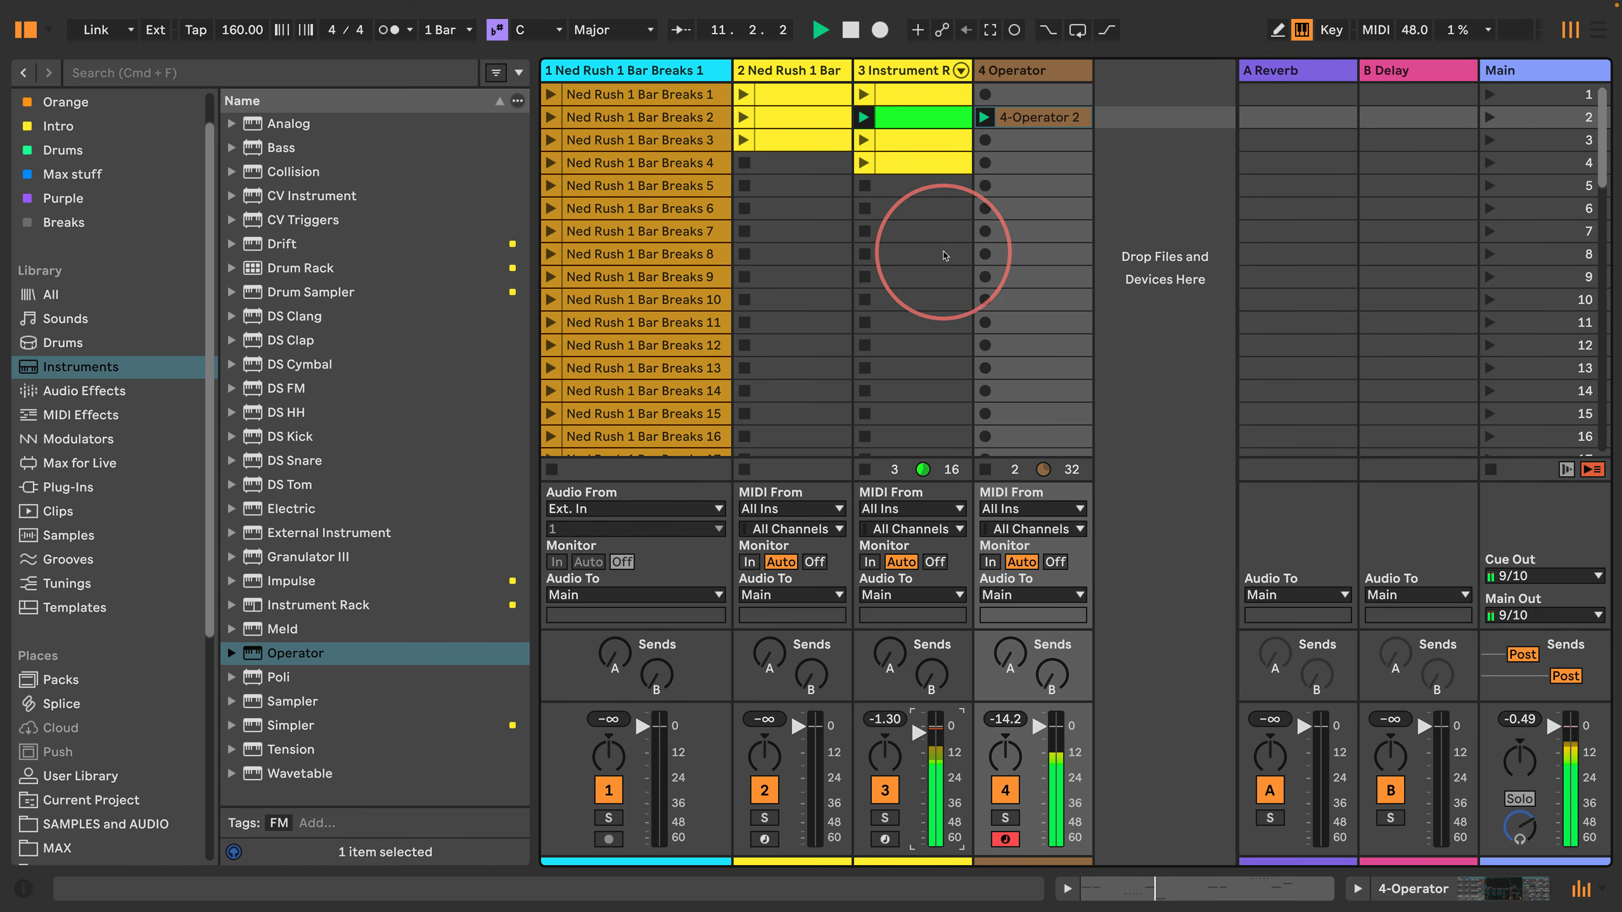
Step: Copy the Instrument Rack track's second clip to its scene 7 slot and audition the copy with the Operator track stopped
left_click_drag(915, 122, 900, 236)
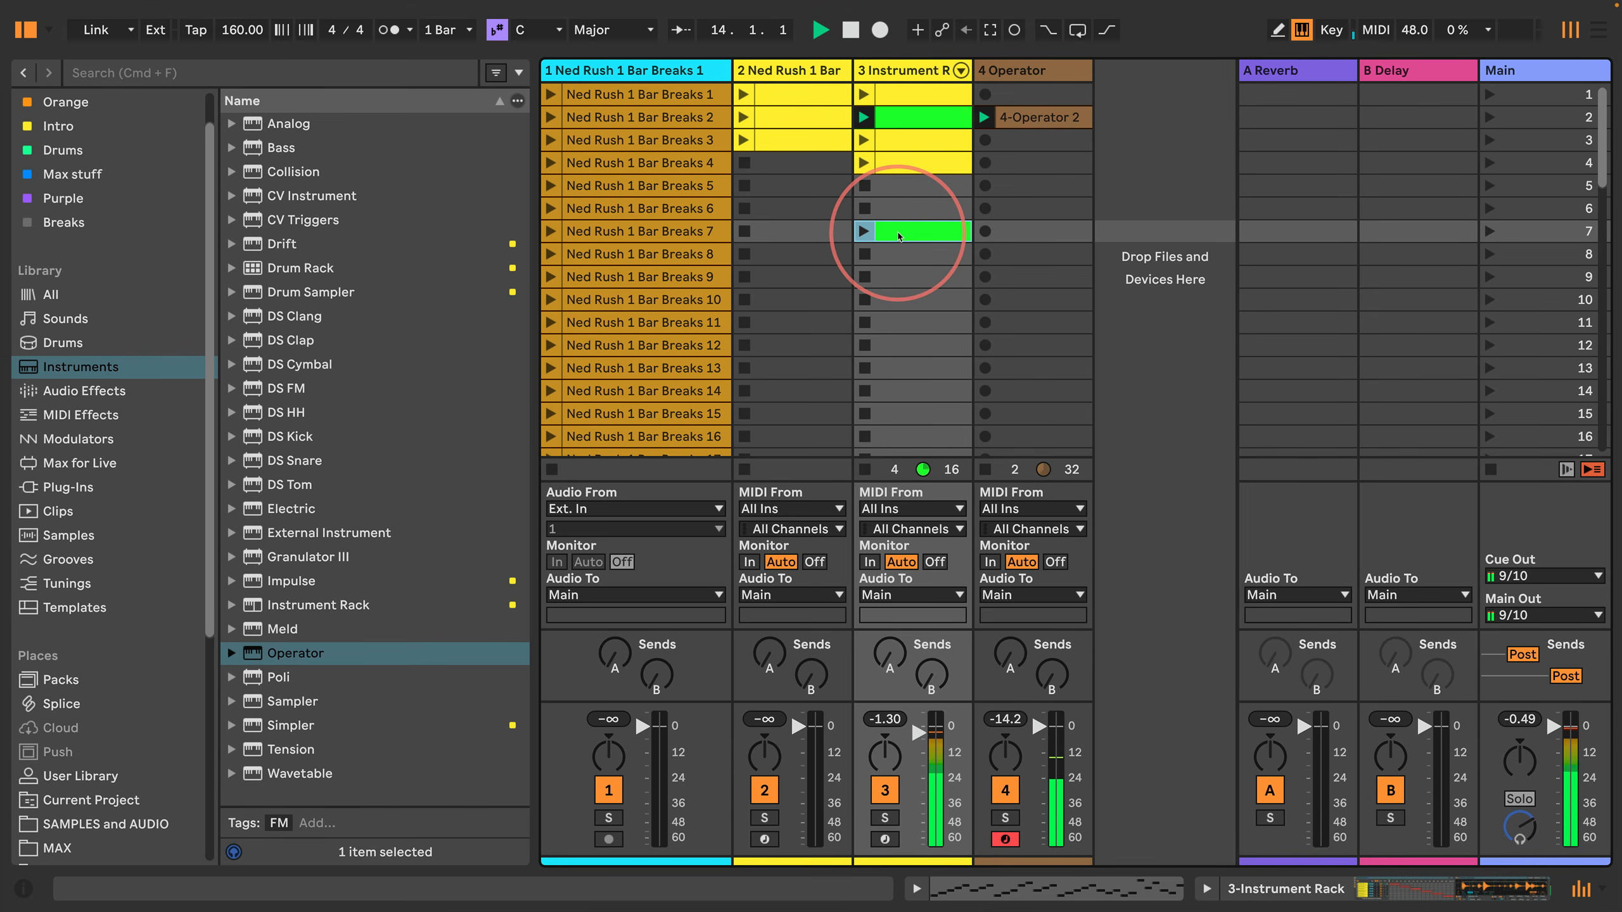
double_click(899, 236)
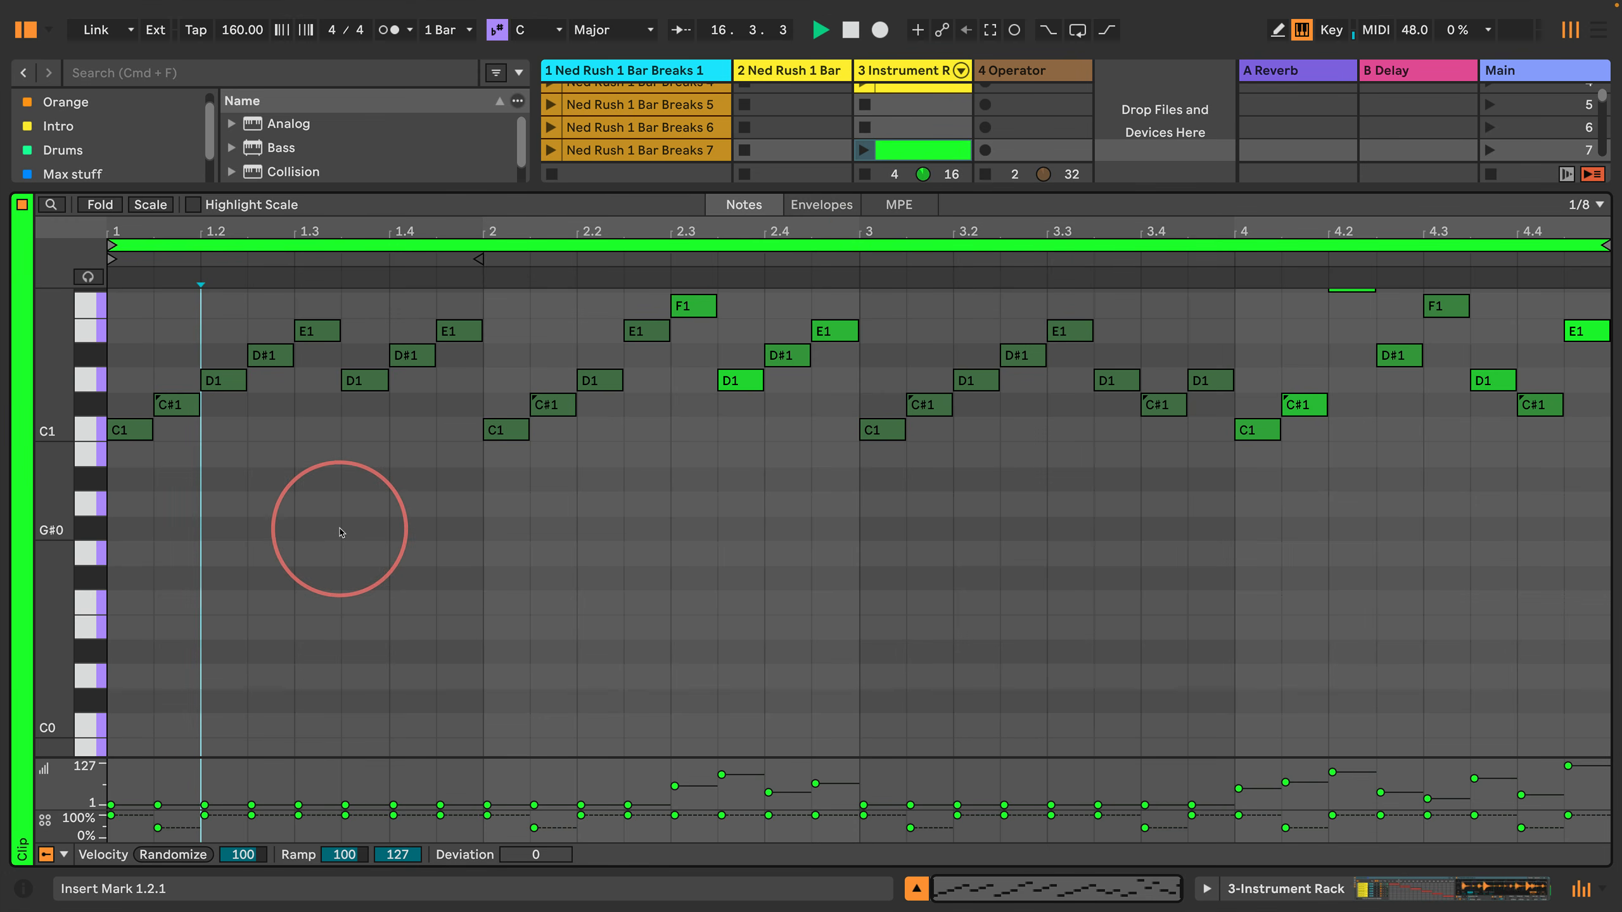
left_click(864, 150)
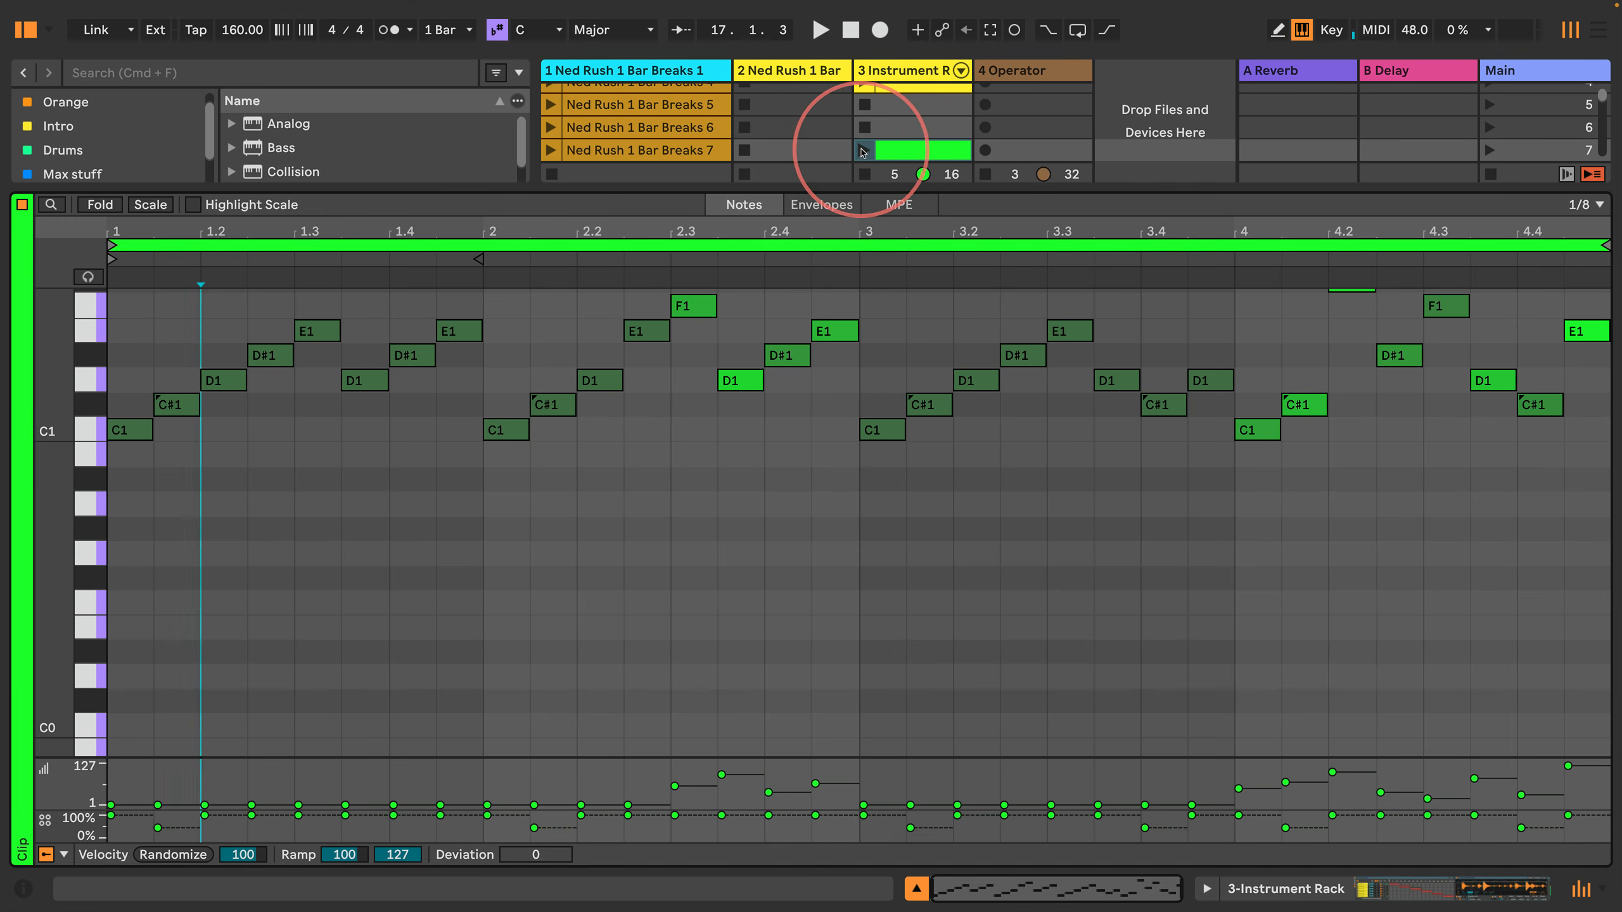
left_click(986, 174)
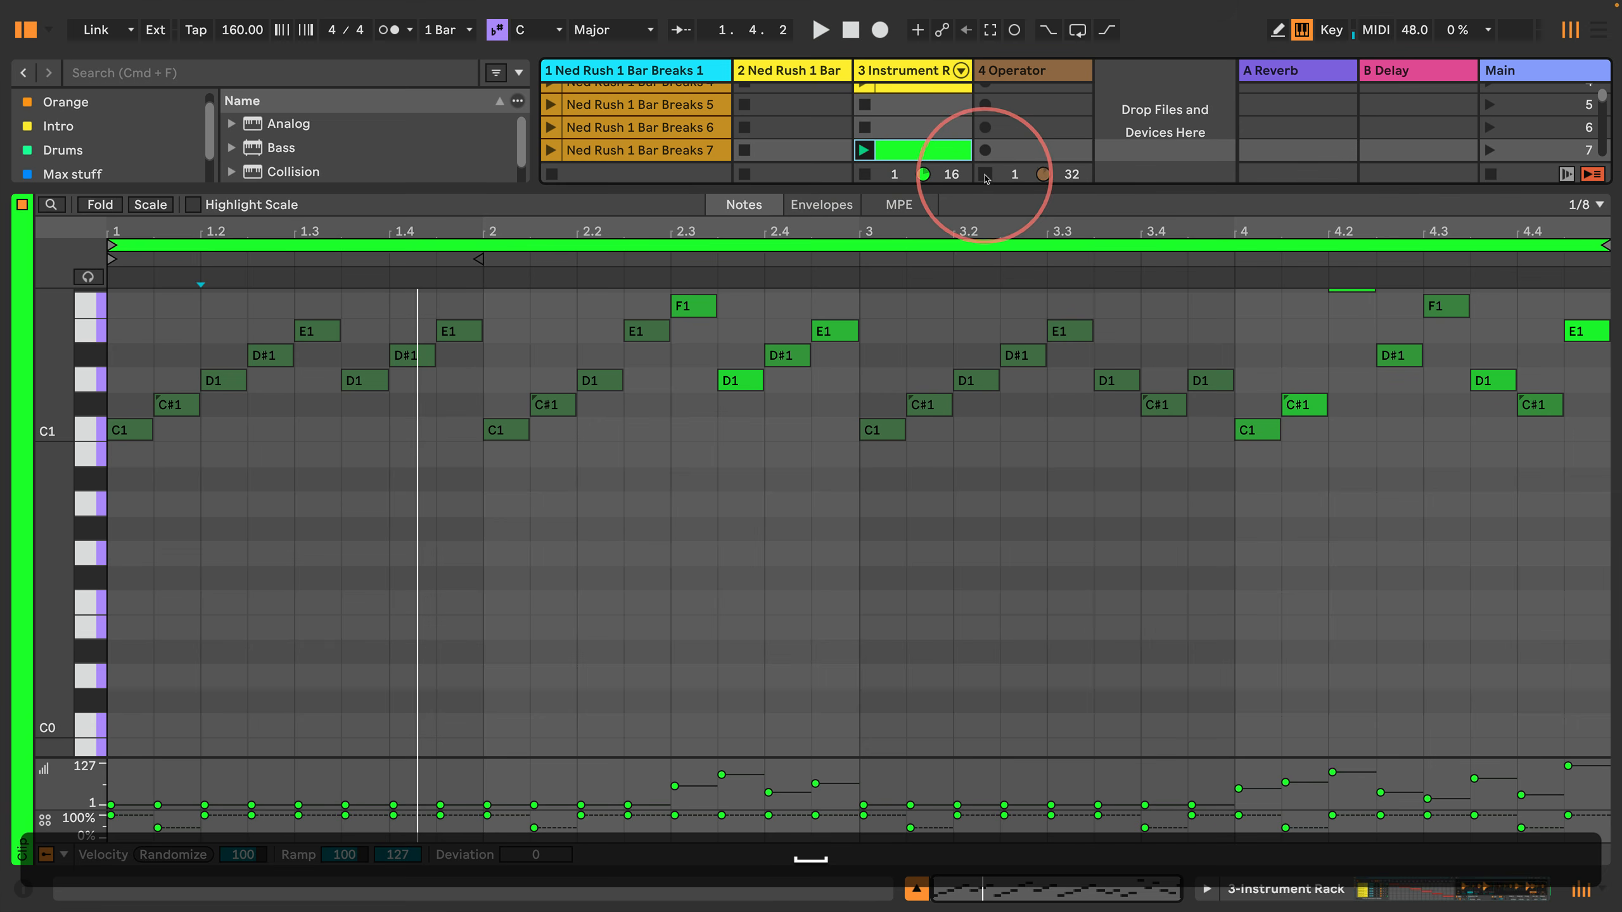
left_click(863, 150)
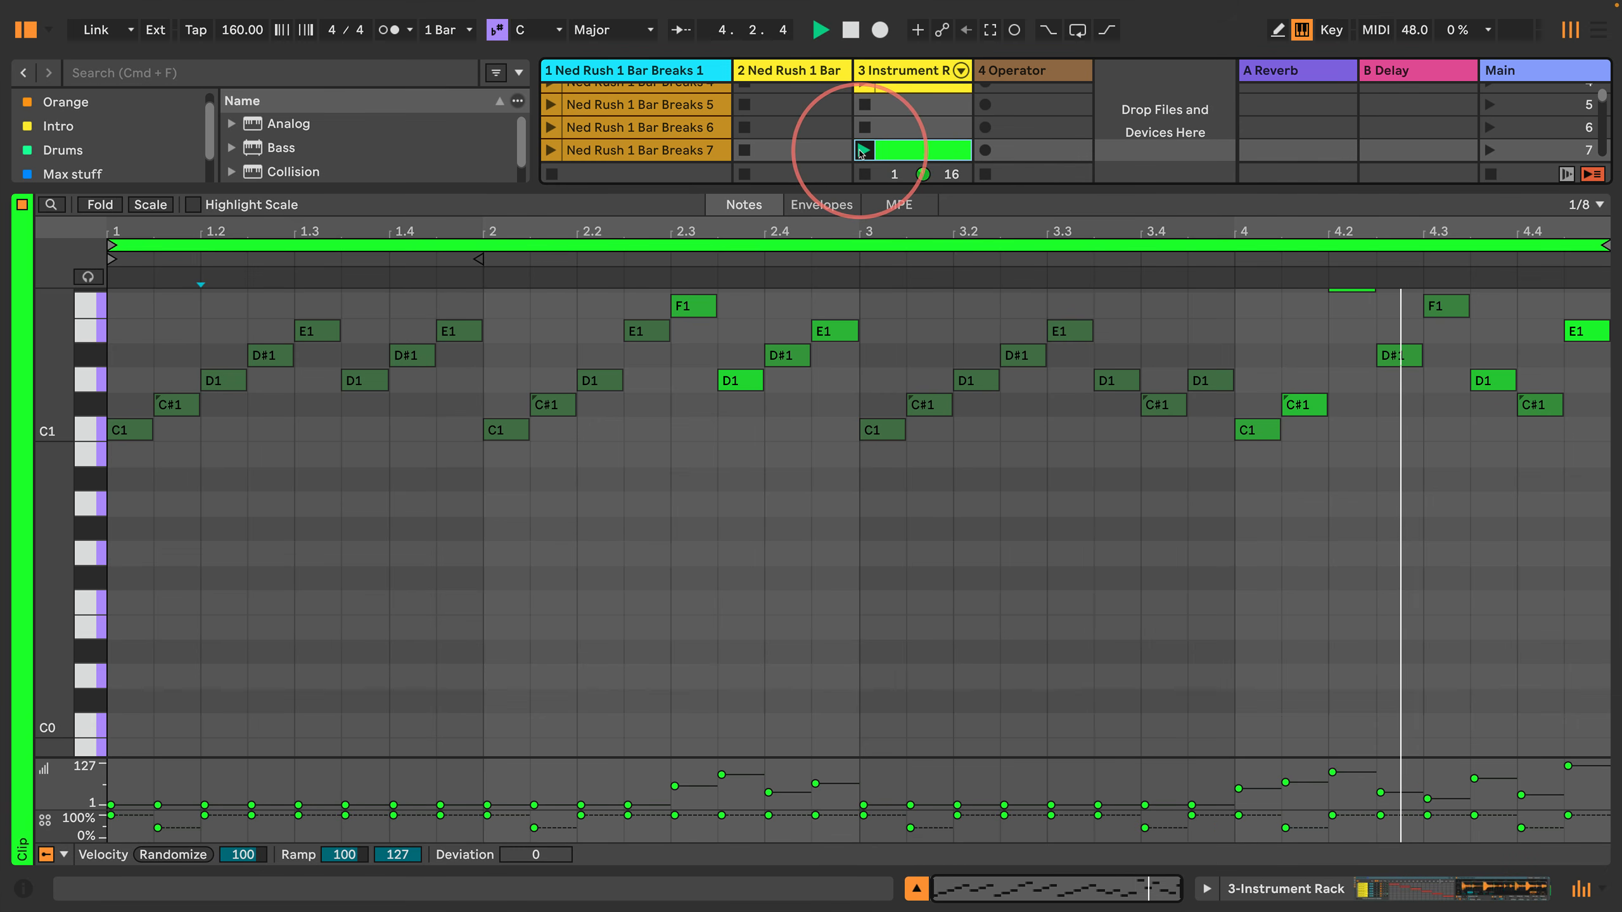
key("space")
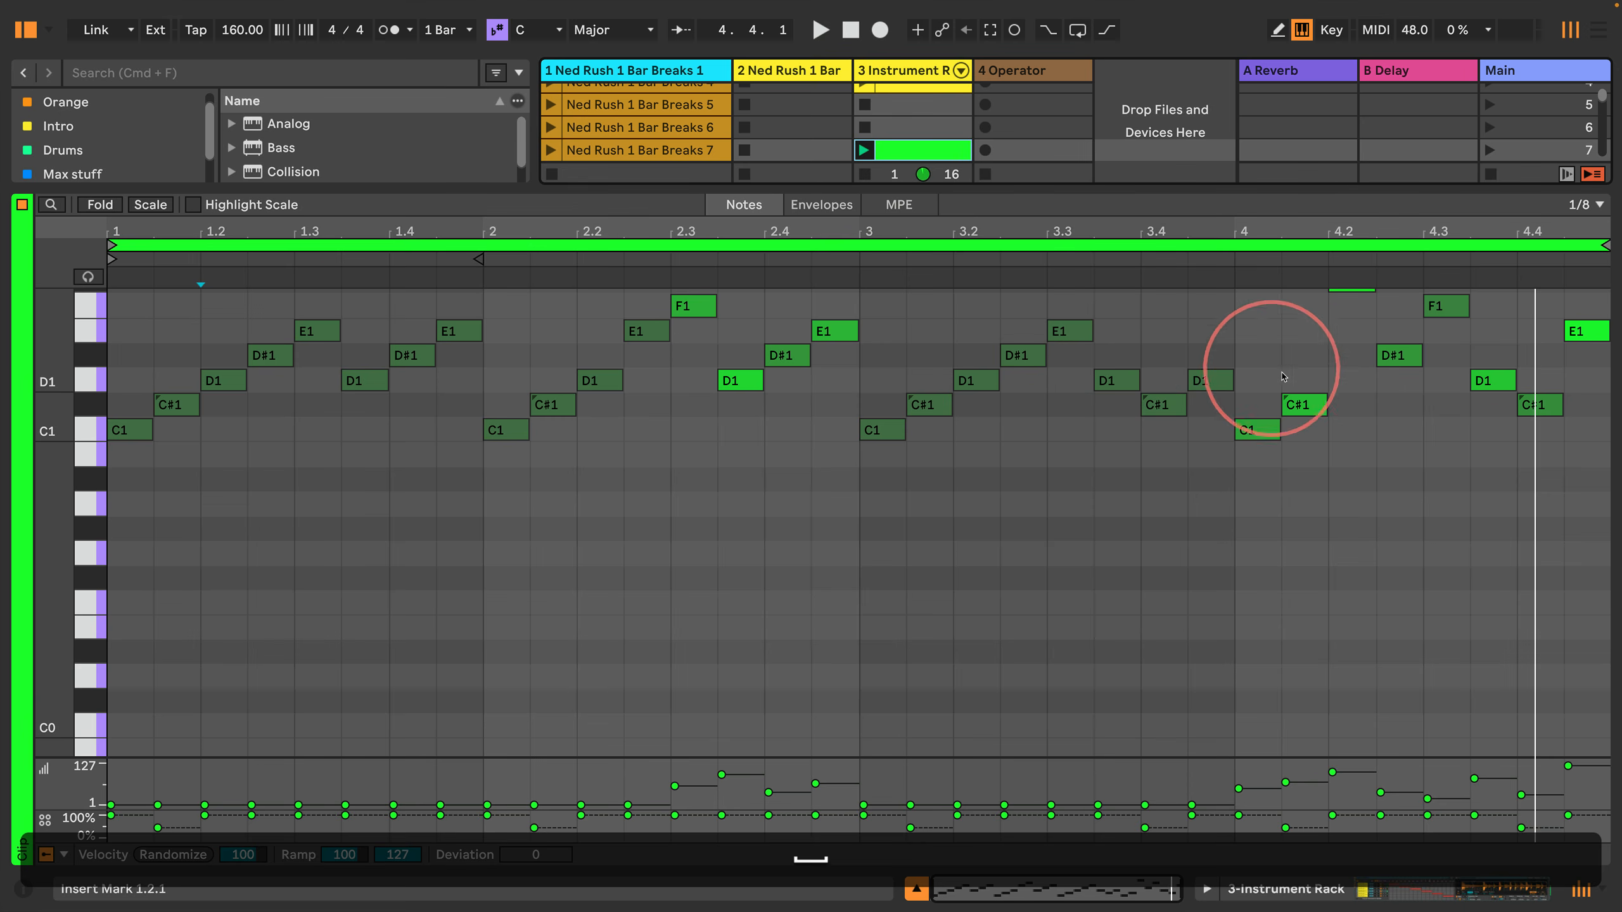
Step: Set the velocity of all D1 notes in the scene 7 clip to 53, auditioning the change
left_click(93, 381)
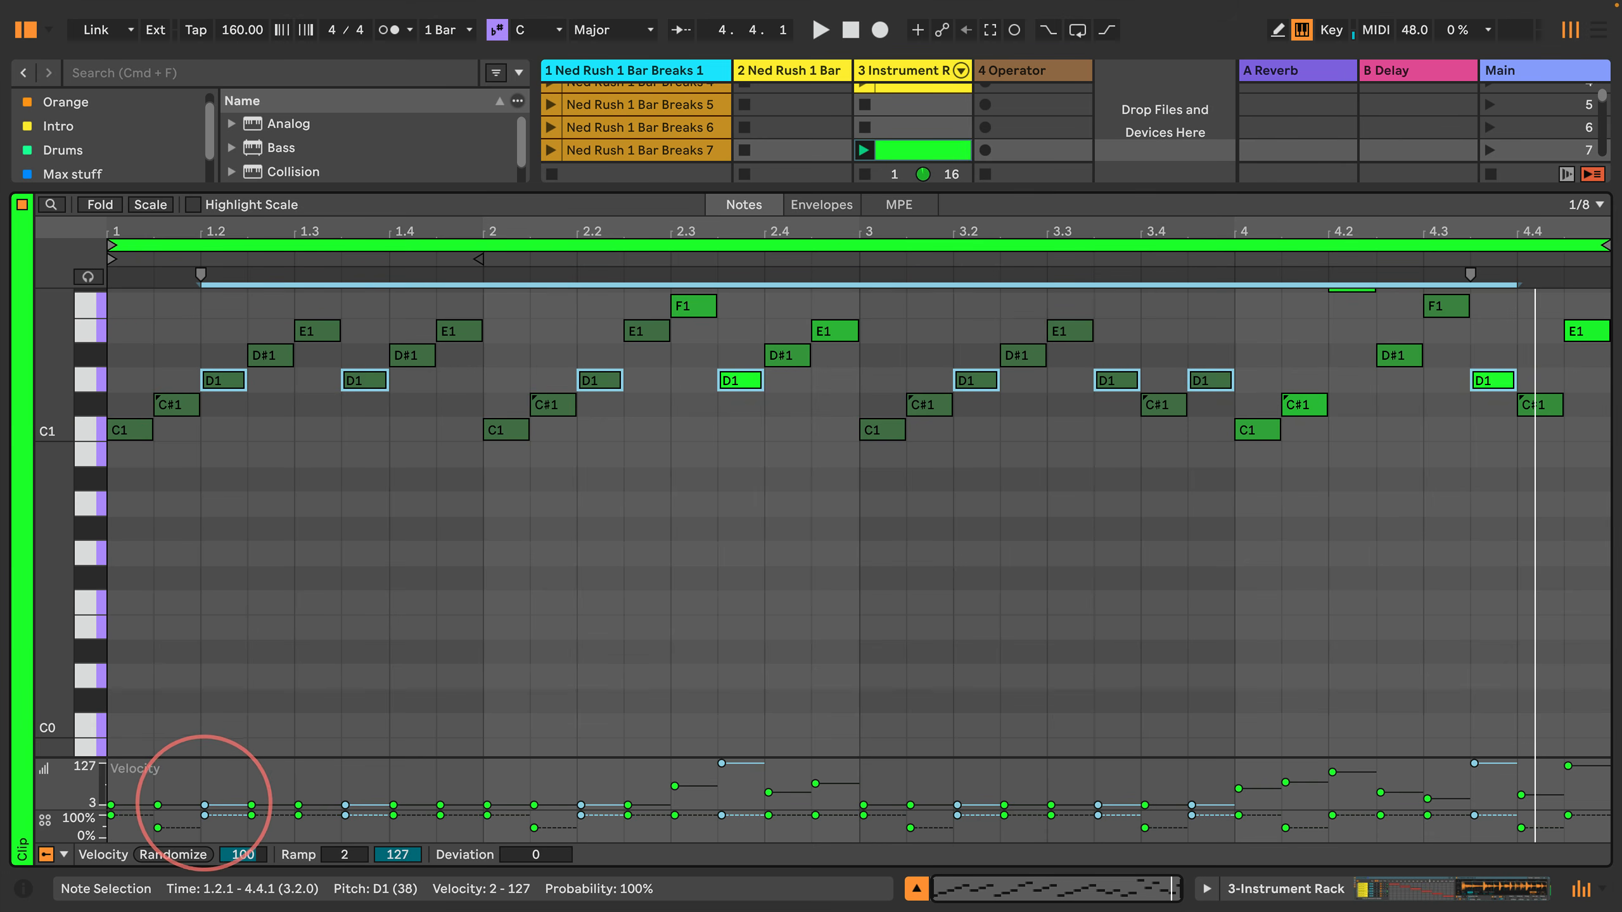
mouse_move(205, 805)
left_mouse_down()
mouse_move(205, 763)
mouse_move(205, 785)
left_mouse_up()
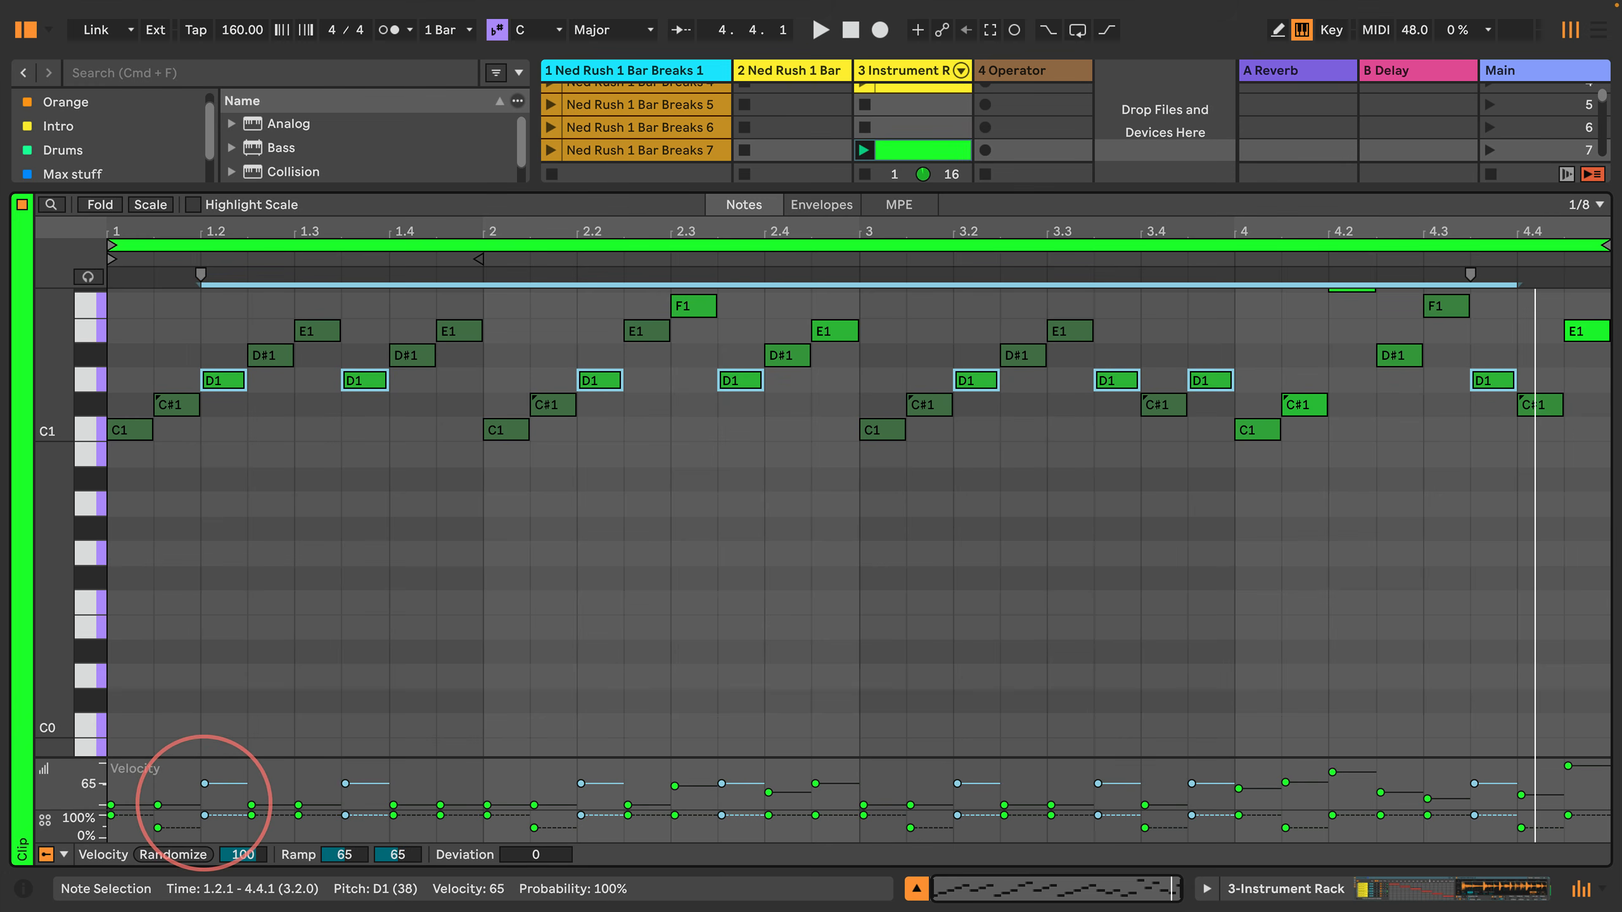
key("space")
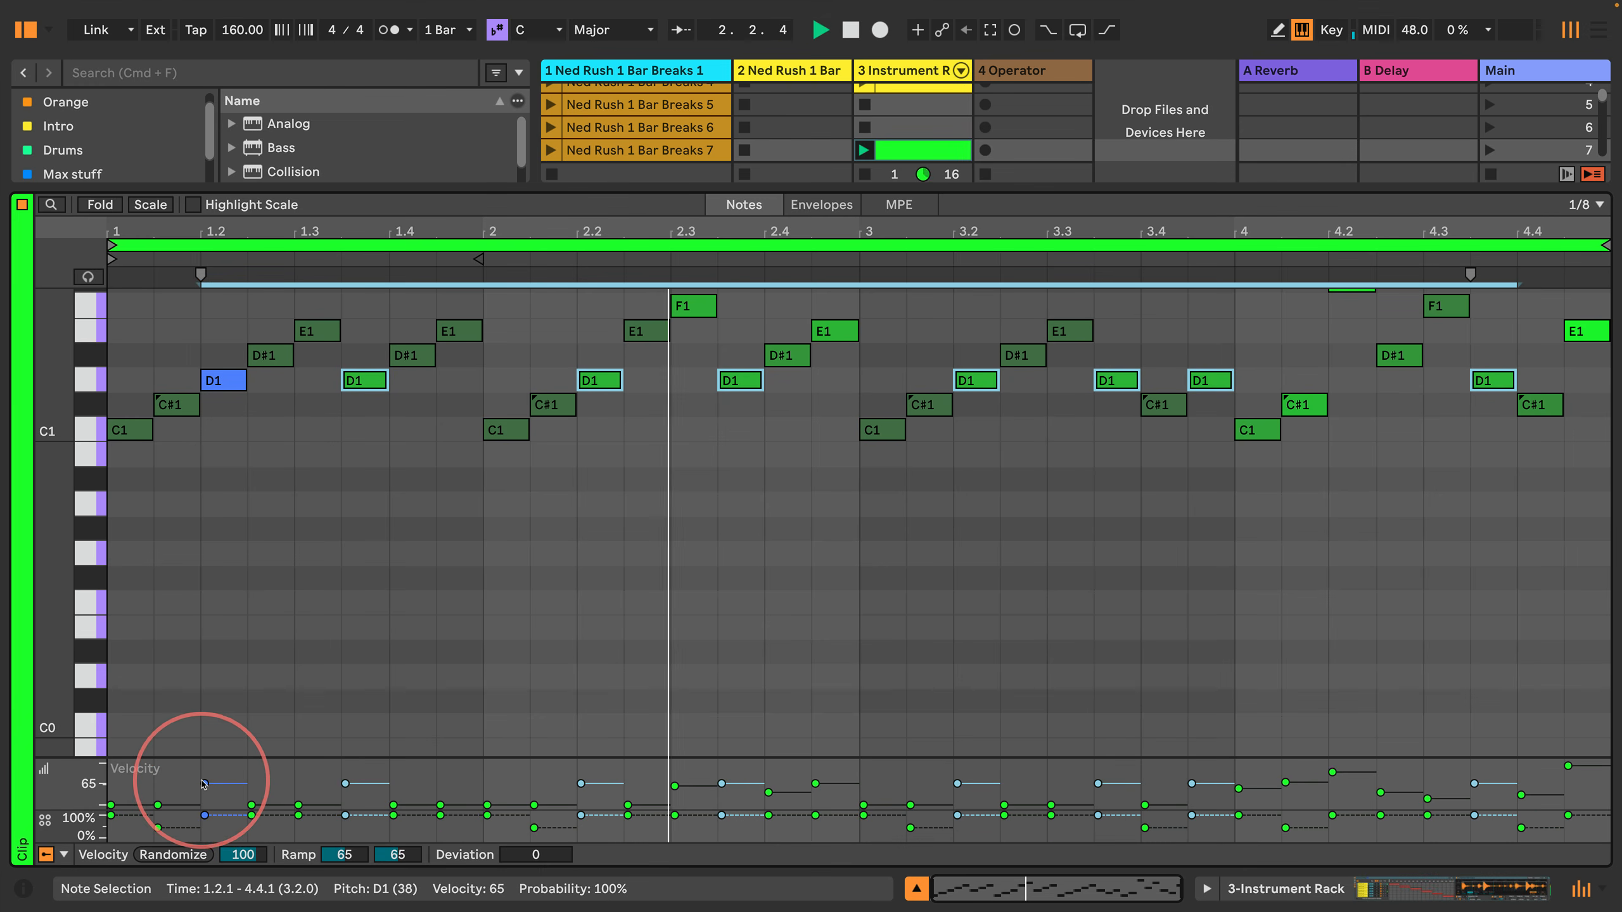
left_click_drag(205, 785, 205, 789)
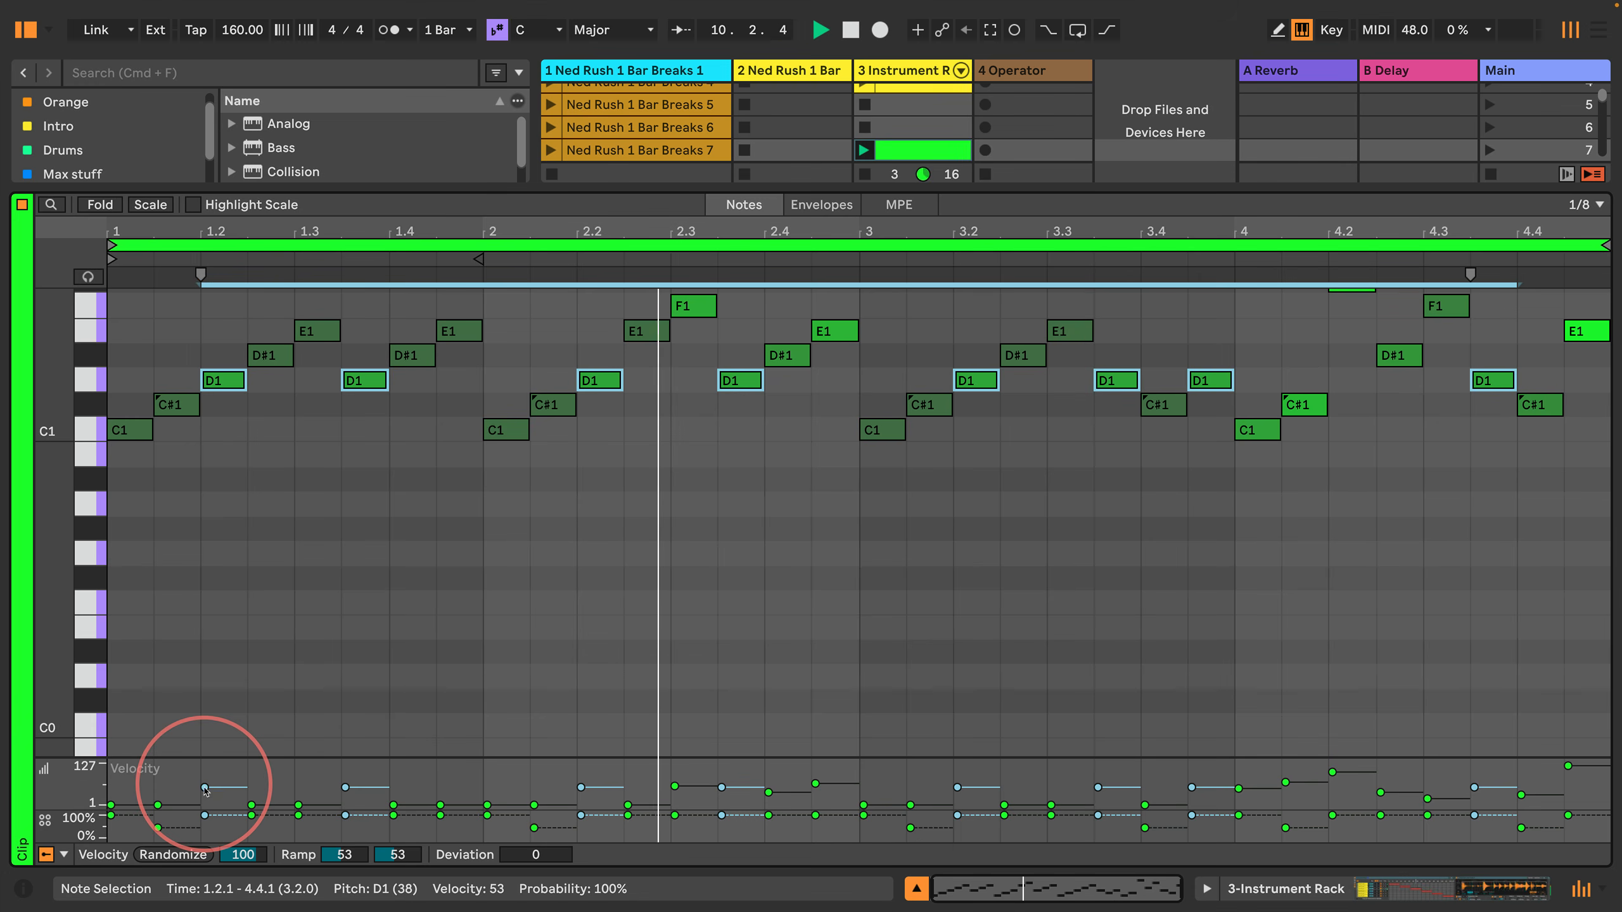
Step: Duplicate the scene 7 break clip into scene 8 and set the velocity of all C1 notes in the copy to 72 while it plays
left_click_drag(856, 188, 864, 351)
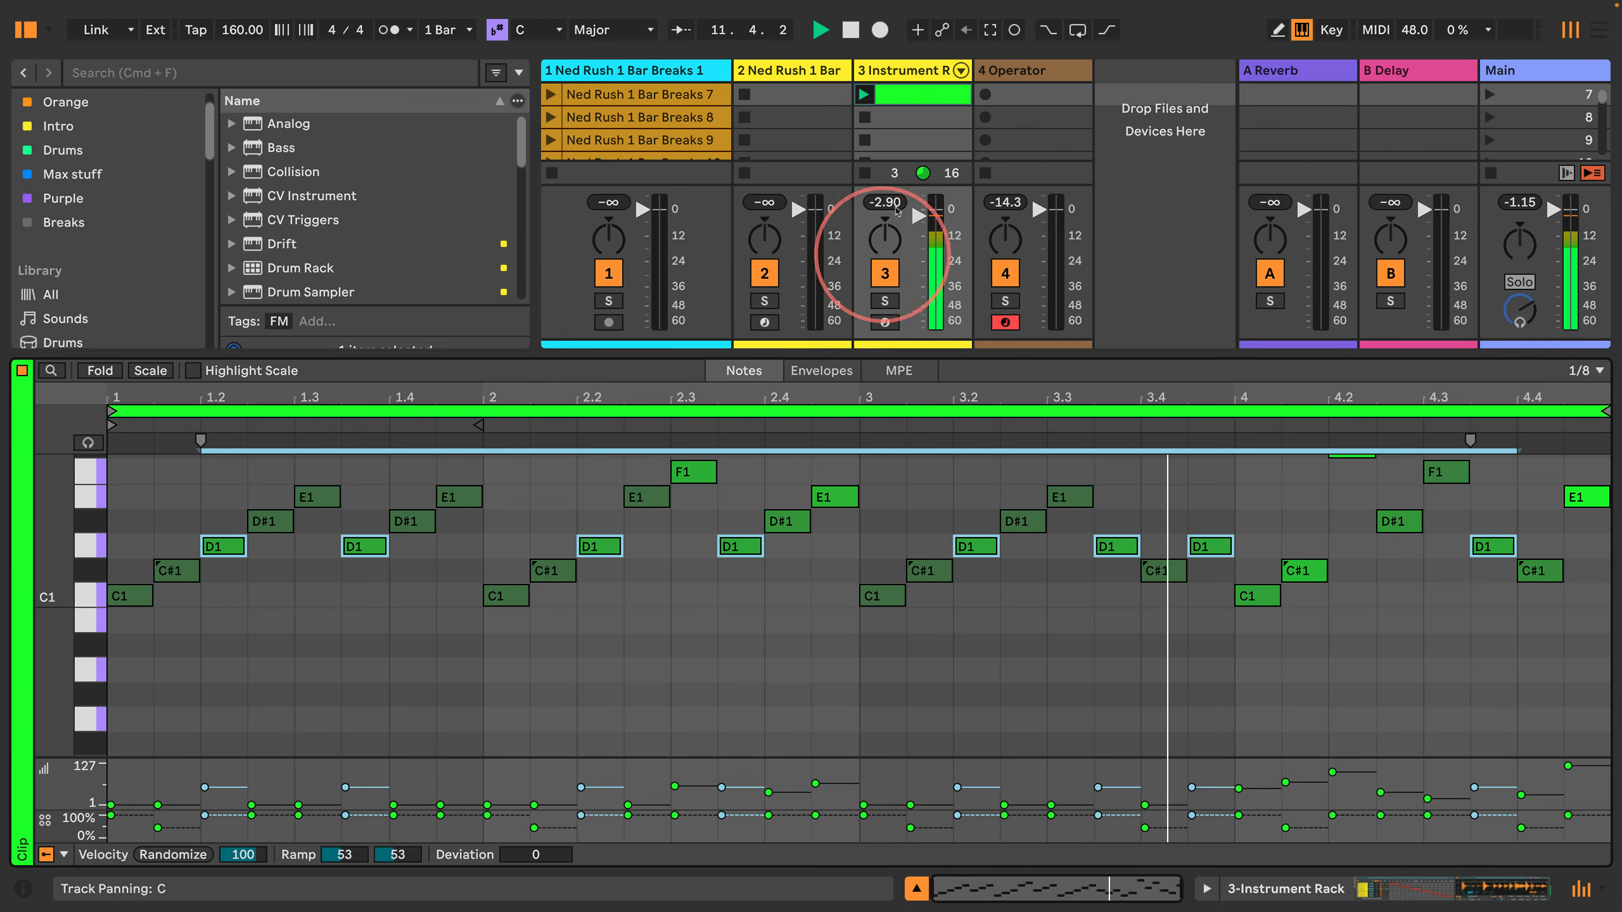
key("super+d")
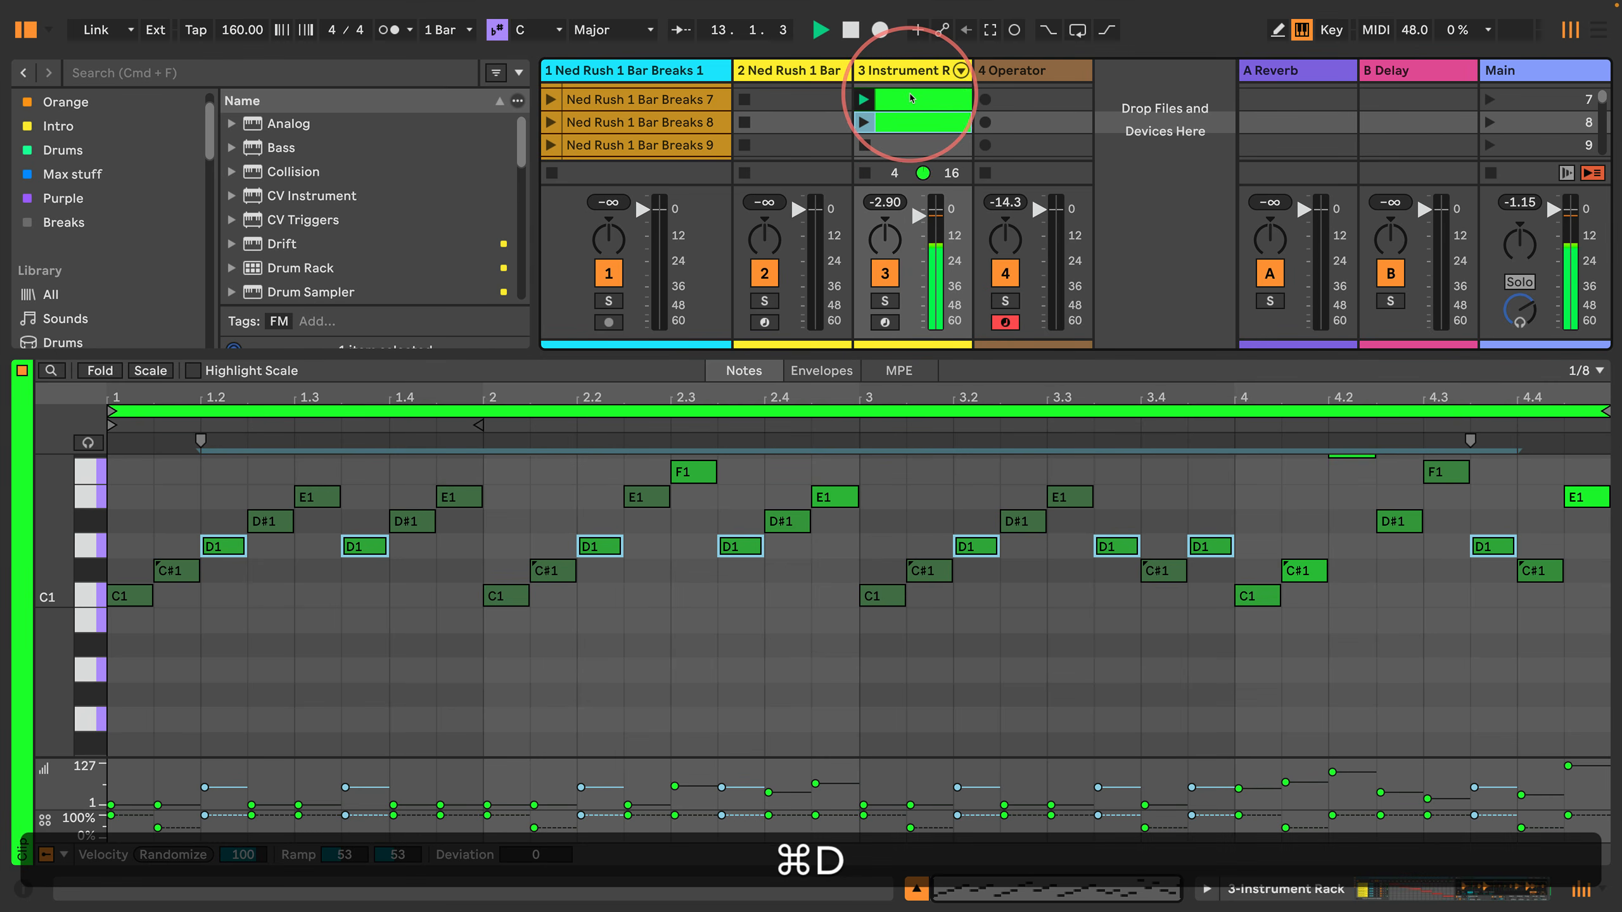
left_click(93, 597)
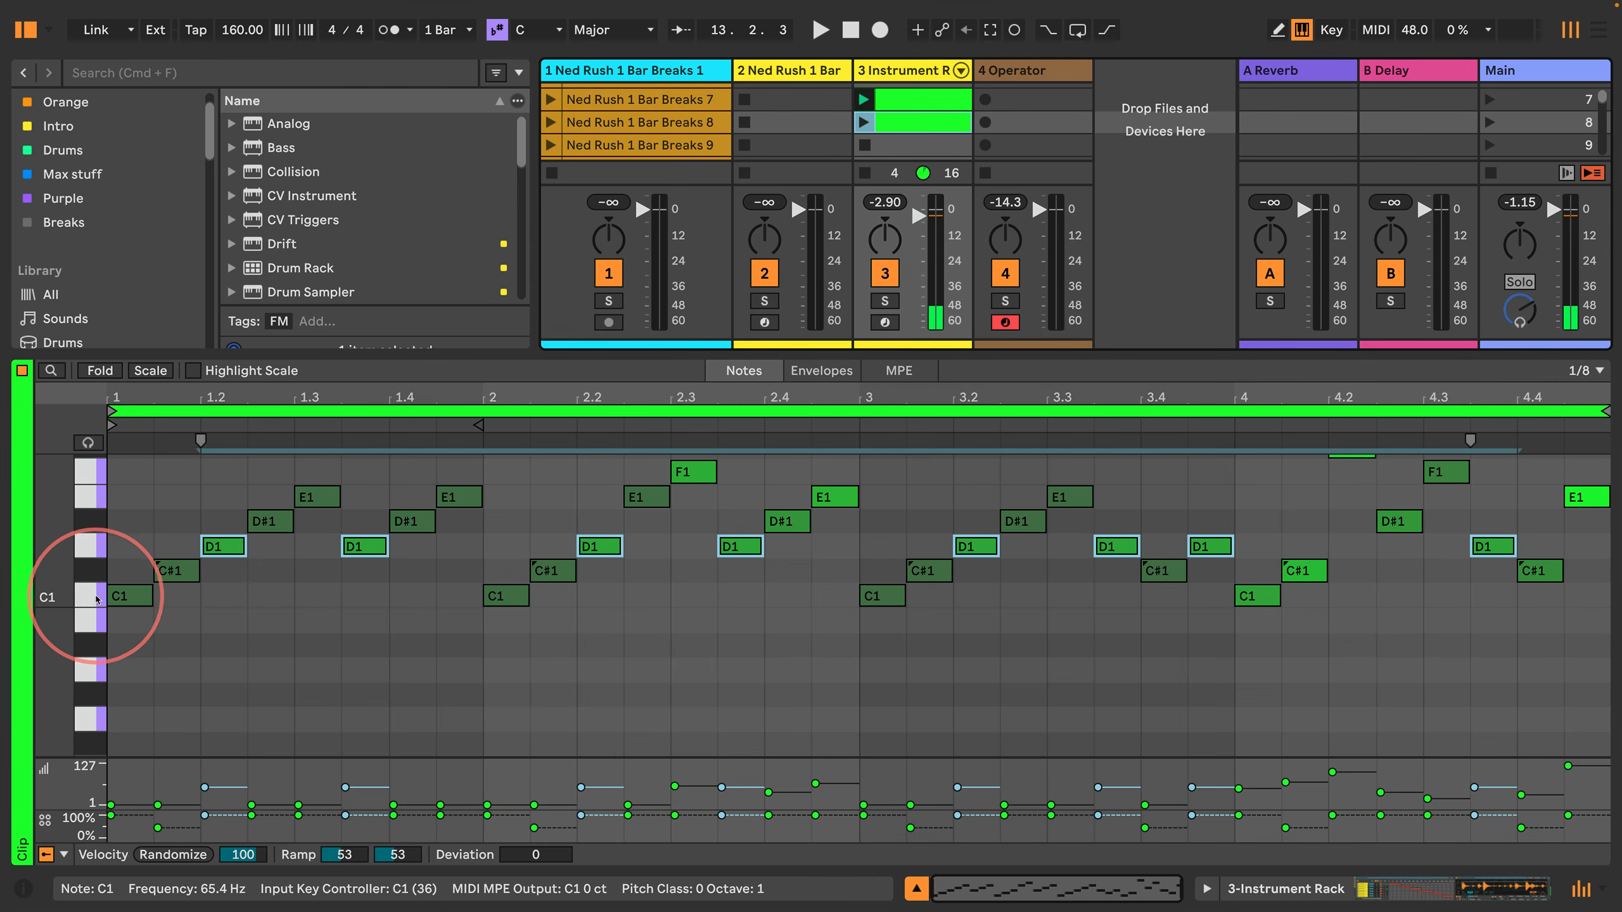
key("space")
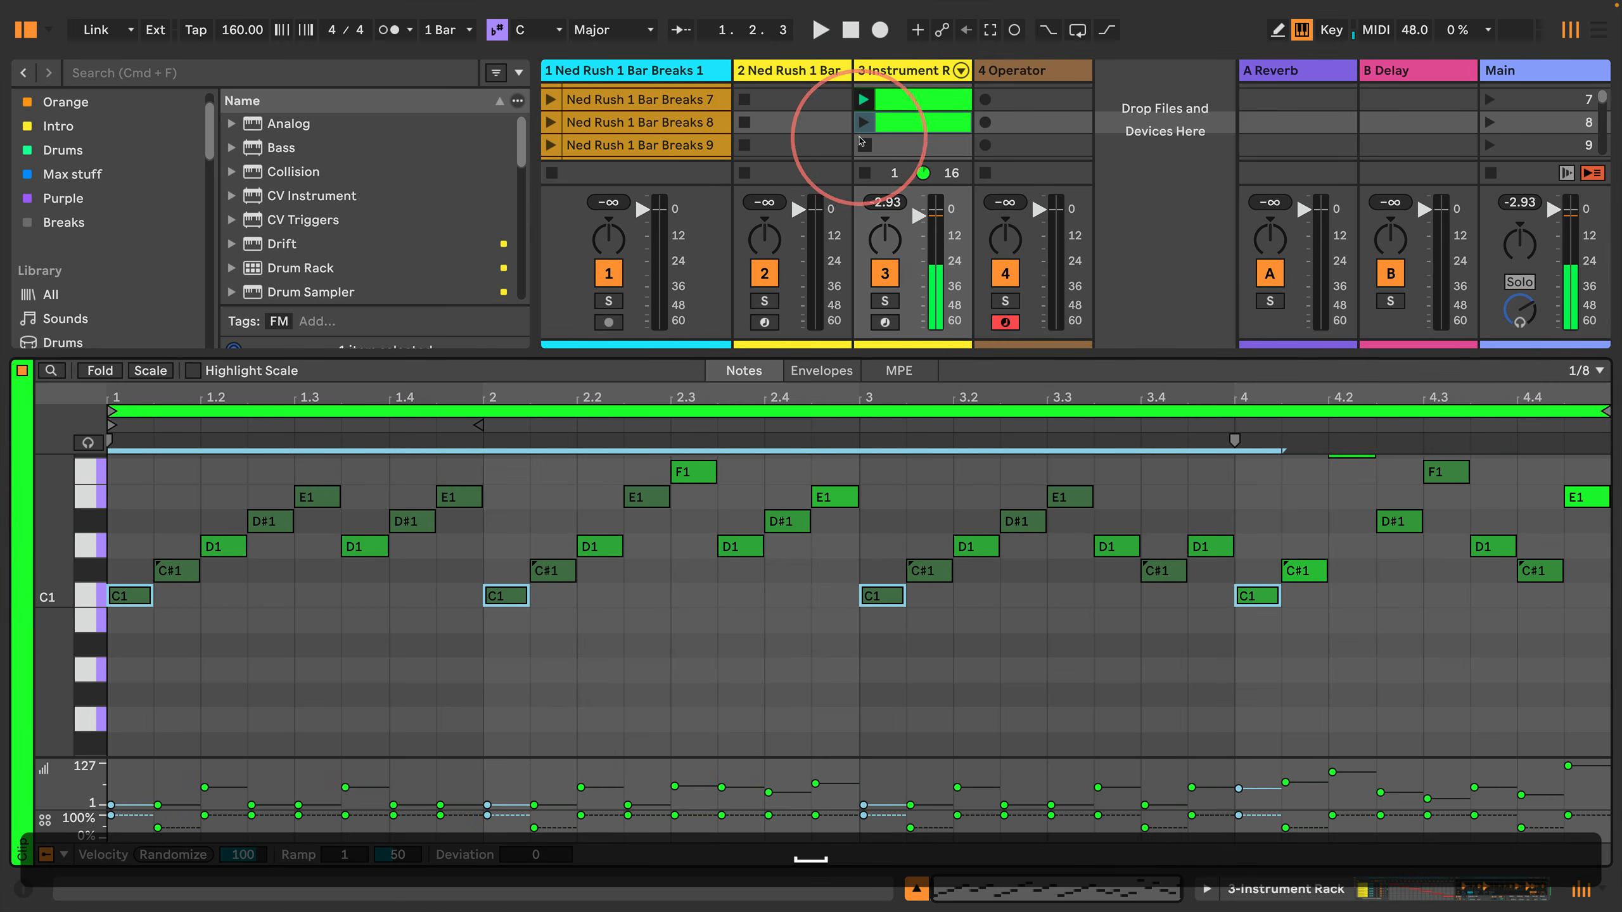
left_click(862, 125)
left_click(83, 596)
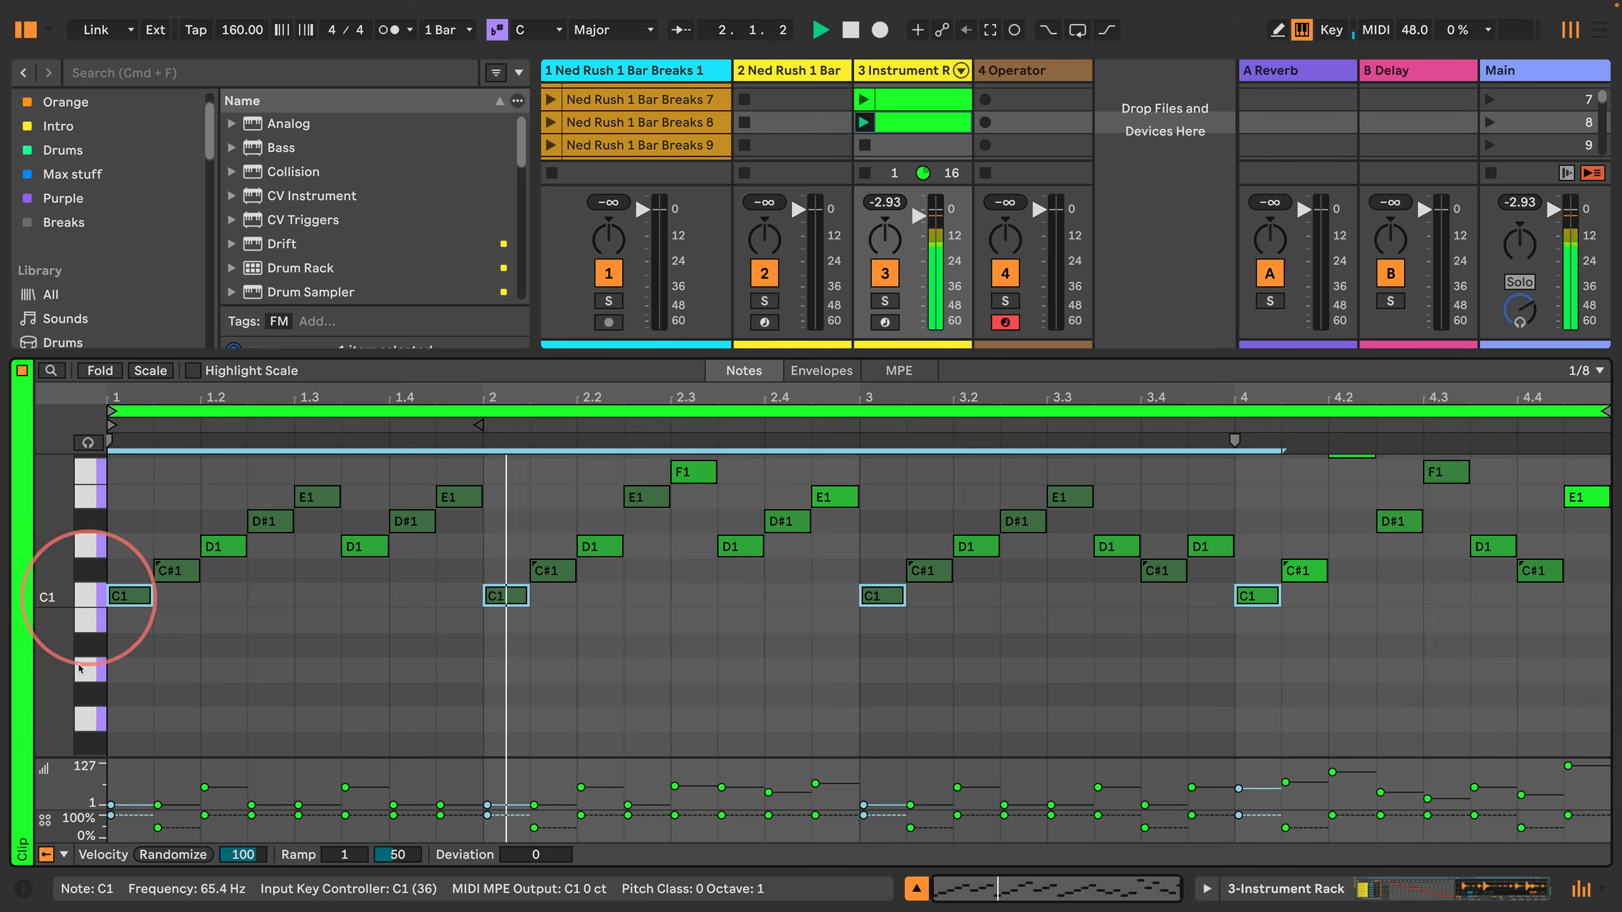
mouse_move(112, 808)
left_mouse_down()
mouse_move(109, 763)
mouse_move(109, 804)
left_mouse_up()
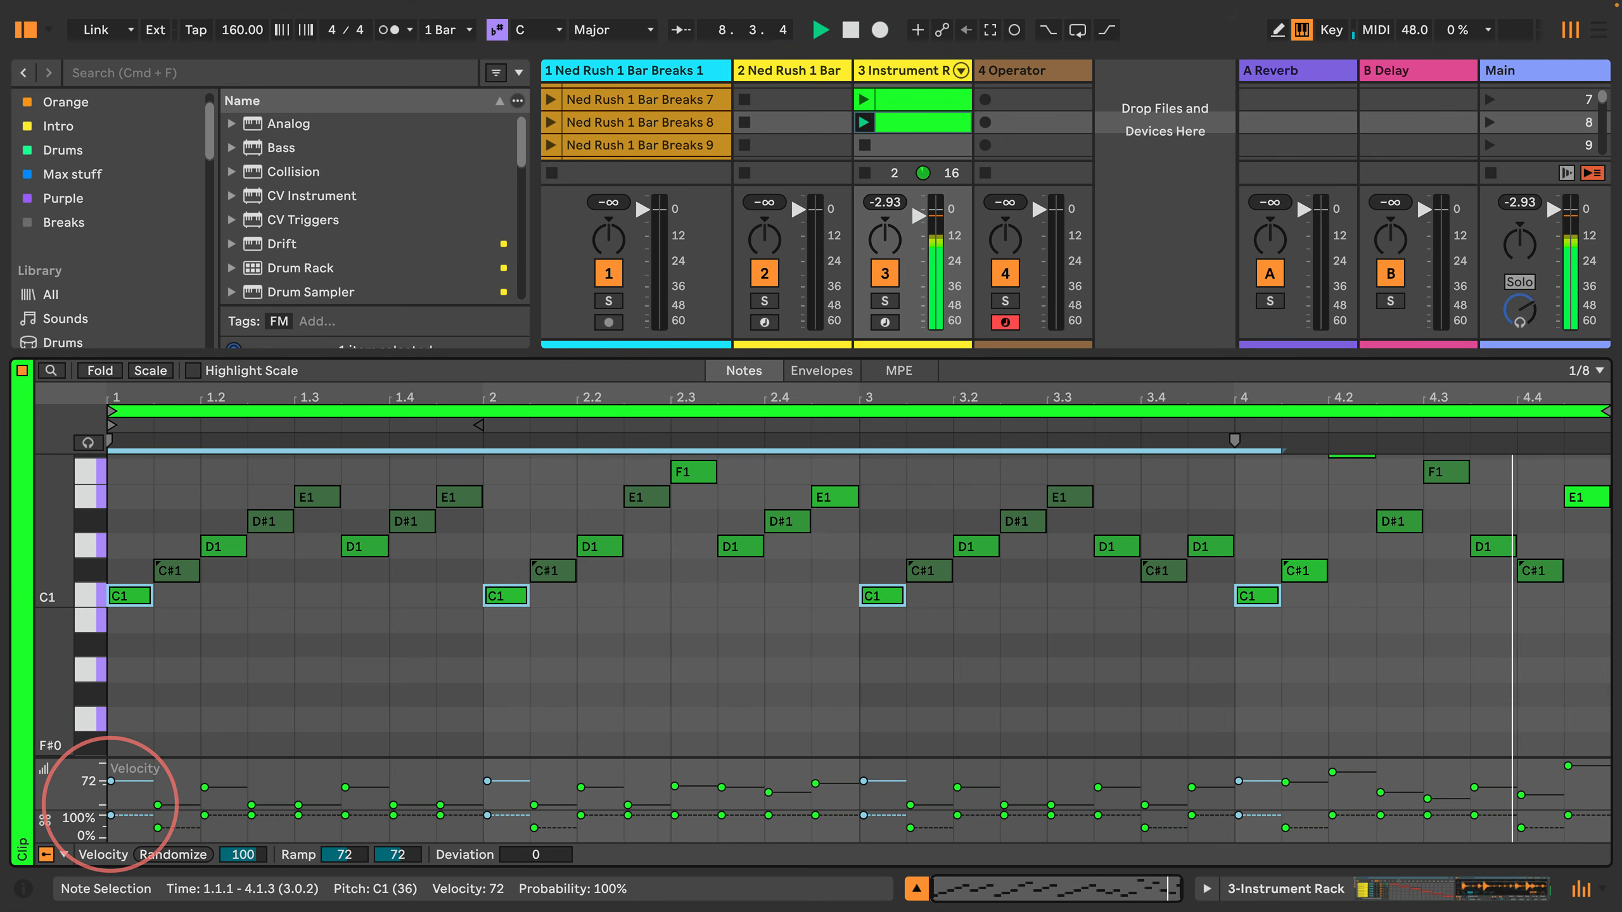
Step: Stop playback, hide the mixer, and copy the scene 8 break clip into scene 9 of the same track
left_click_drag(783, 374, 784, 545)
key("space")
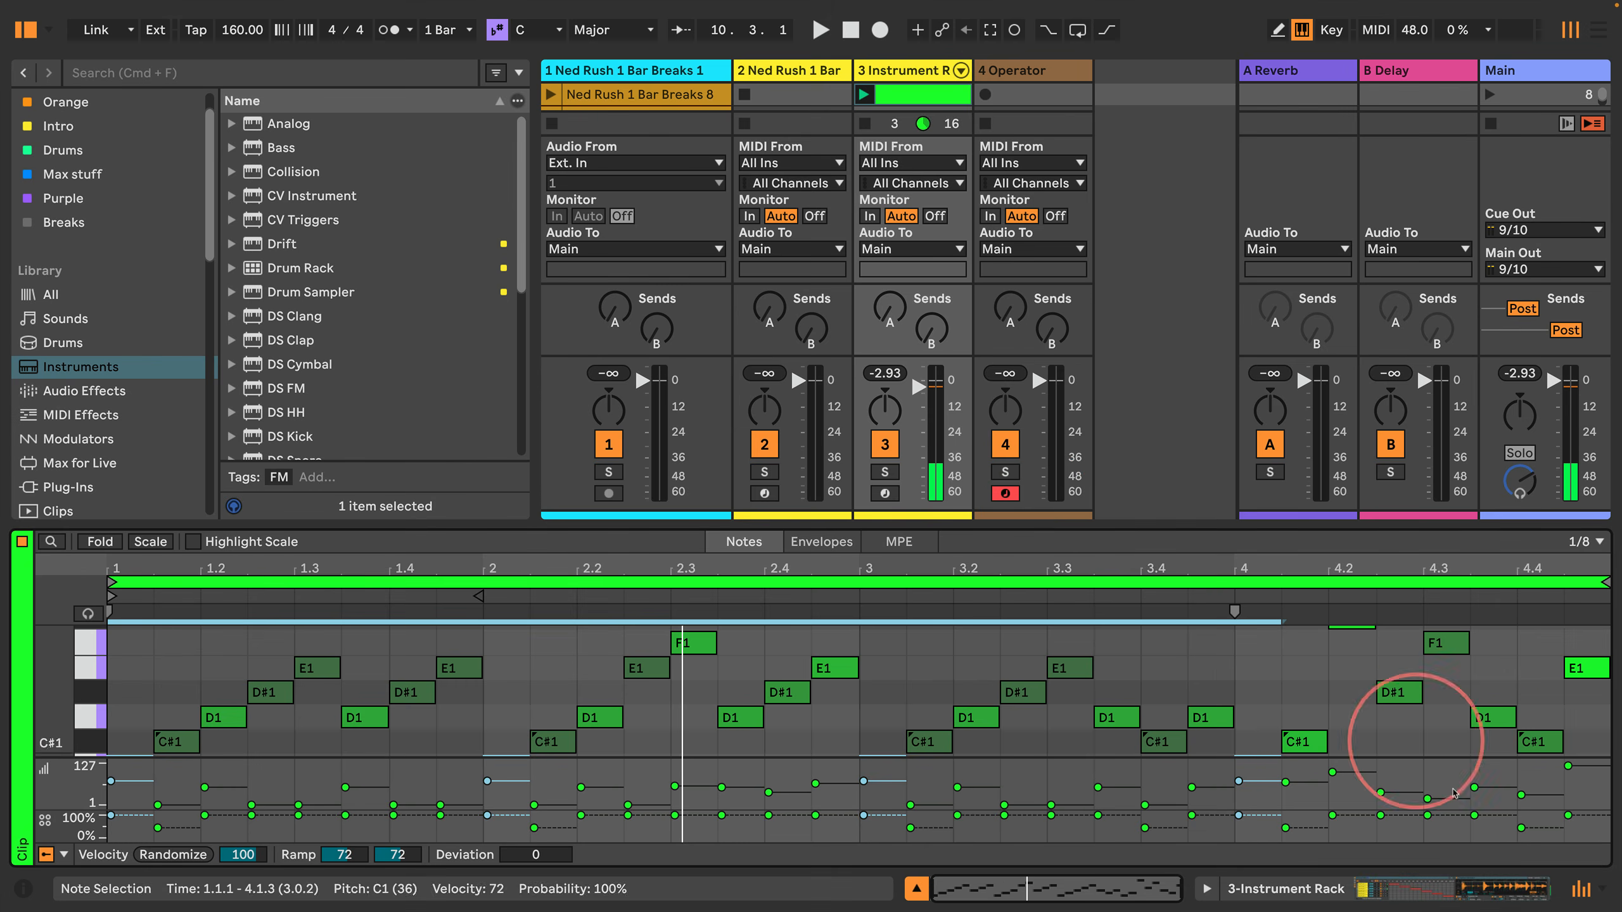
left_click(1582, 890)
scroll(893, 200, "up", 5)
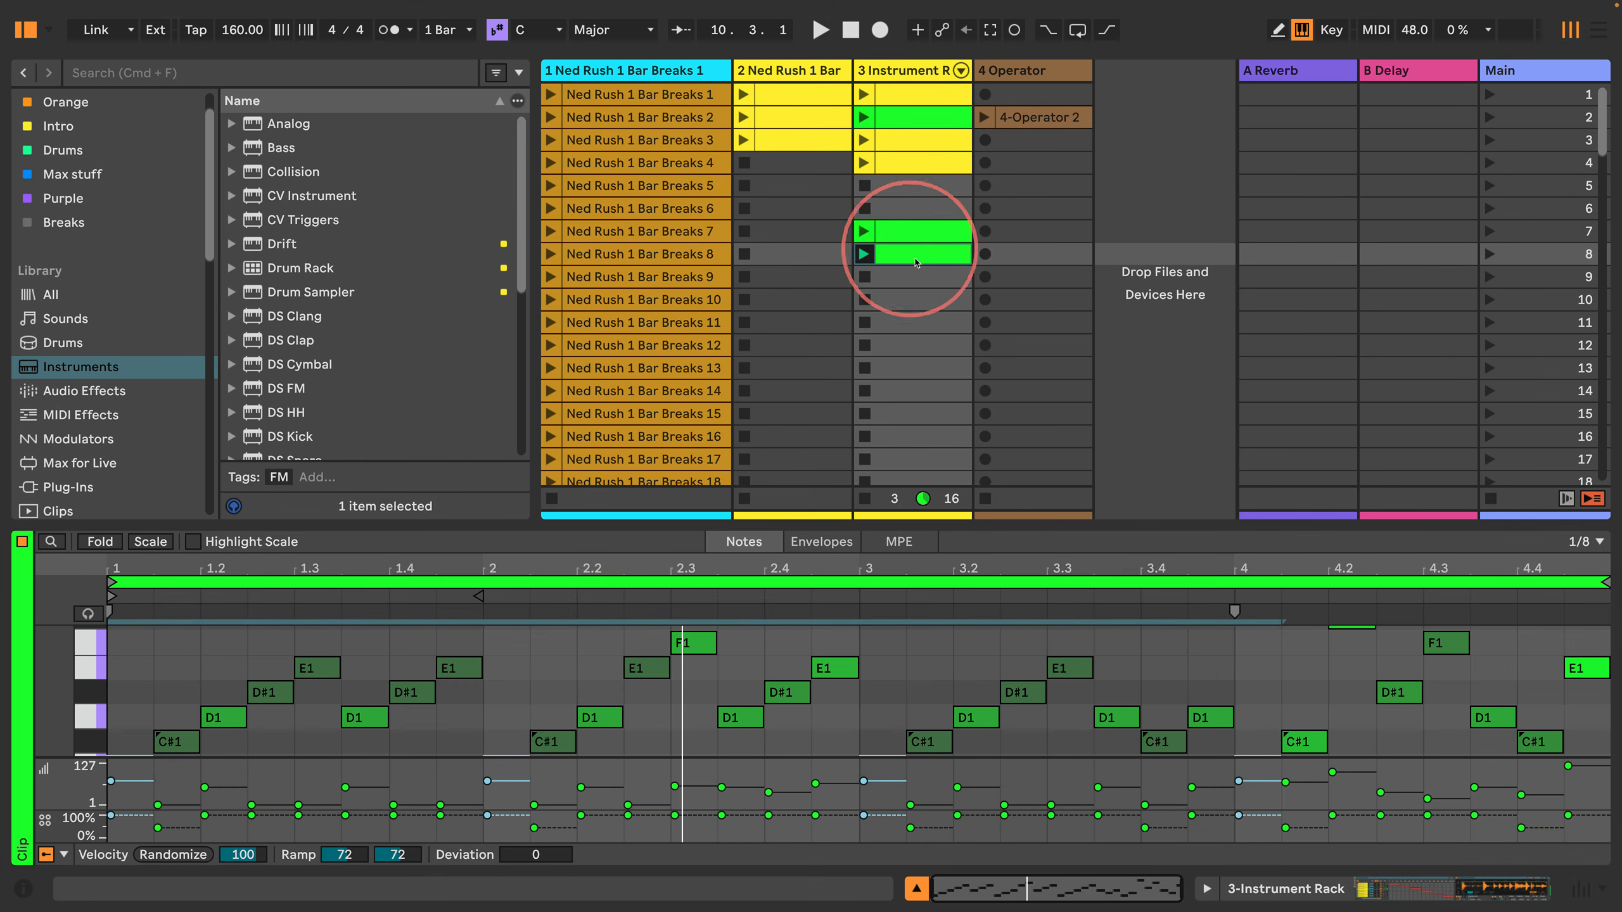
left_click_drag(917, 263, 914, 285)
left_click(855, 573)
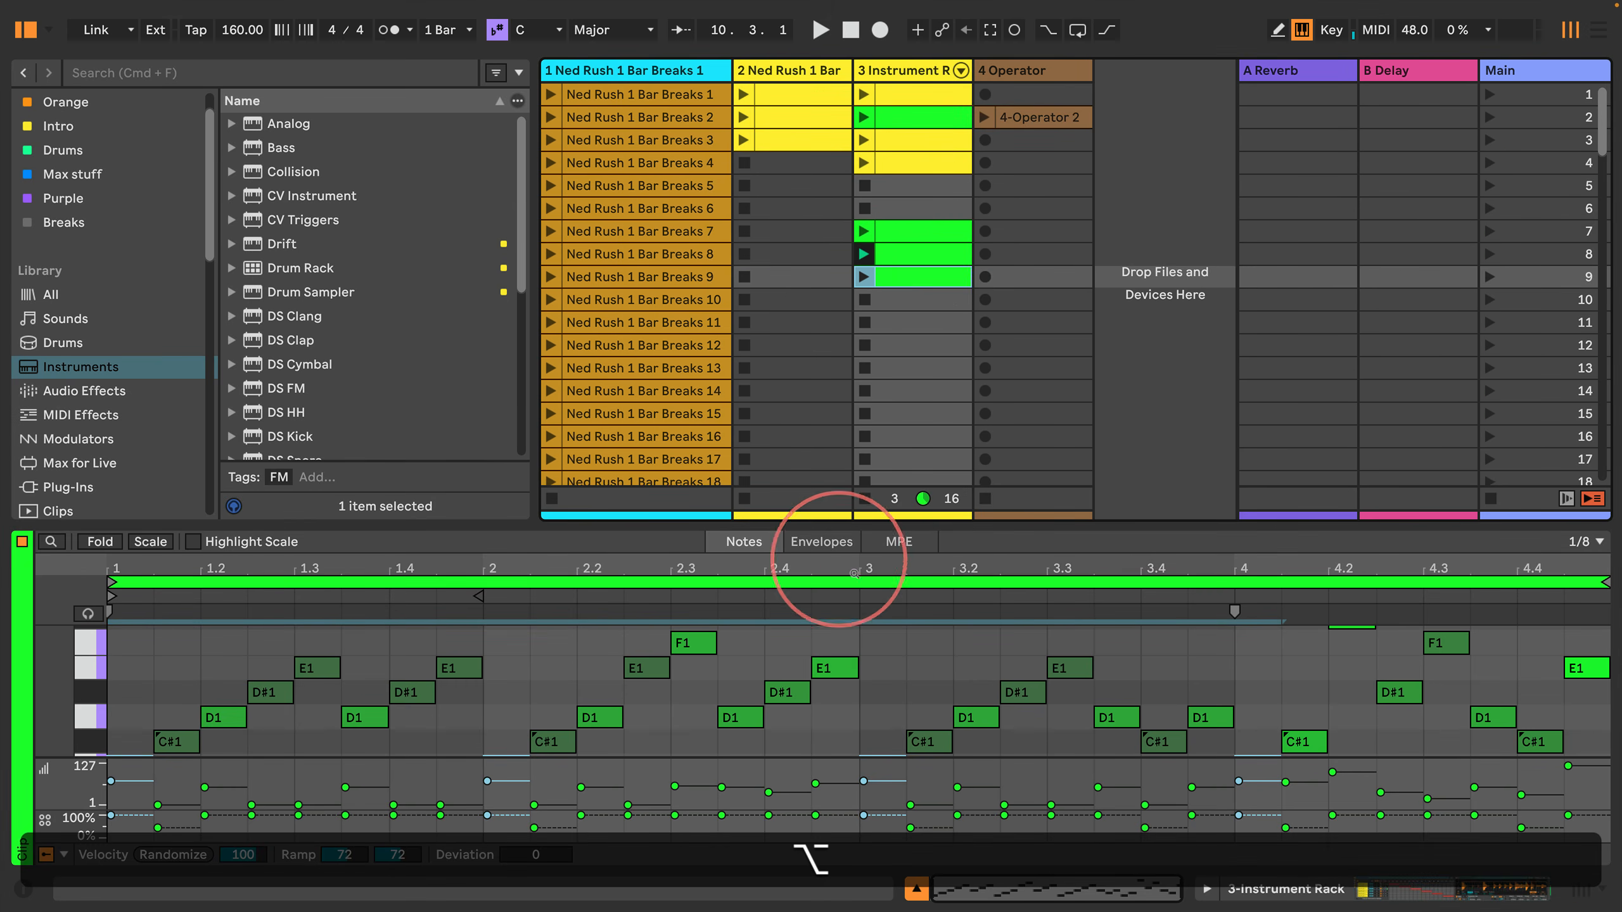
left_click_drag(855, 573, 892, 274)
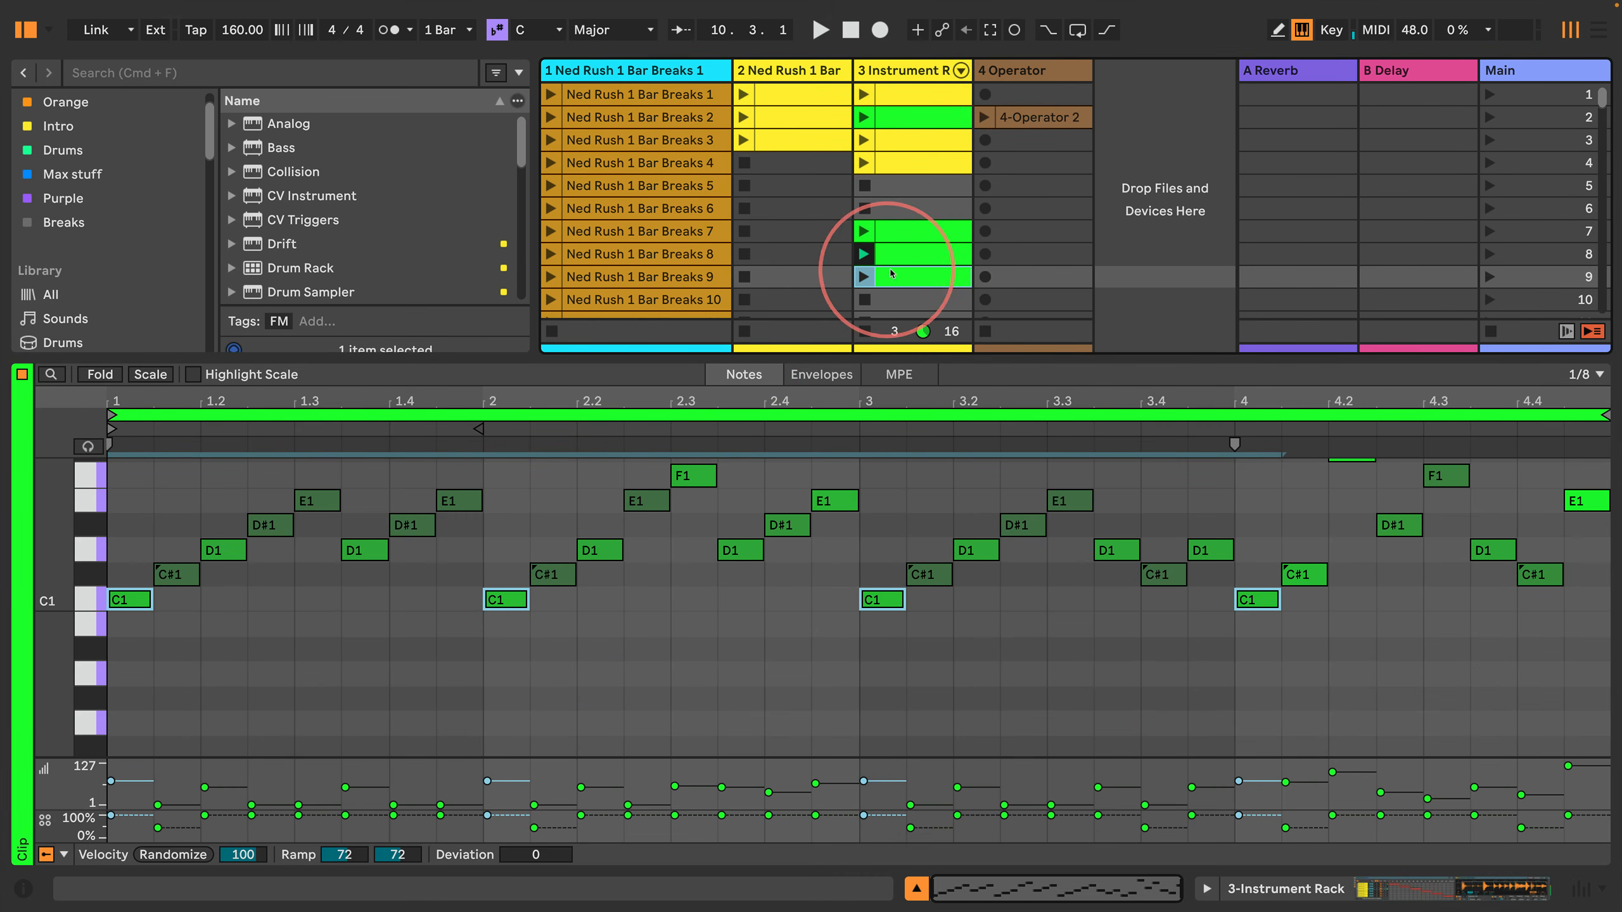
Step: Raise all C1 notes in the scene 9 clip to velocity 127 and launch that clip
left_click(85, 603)
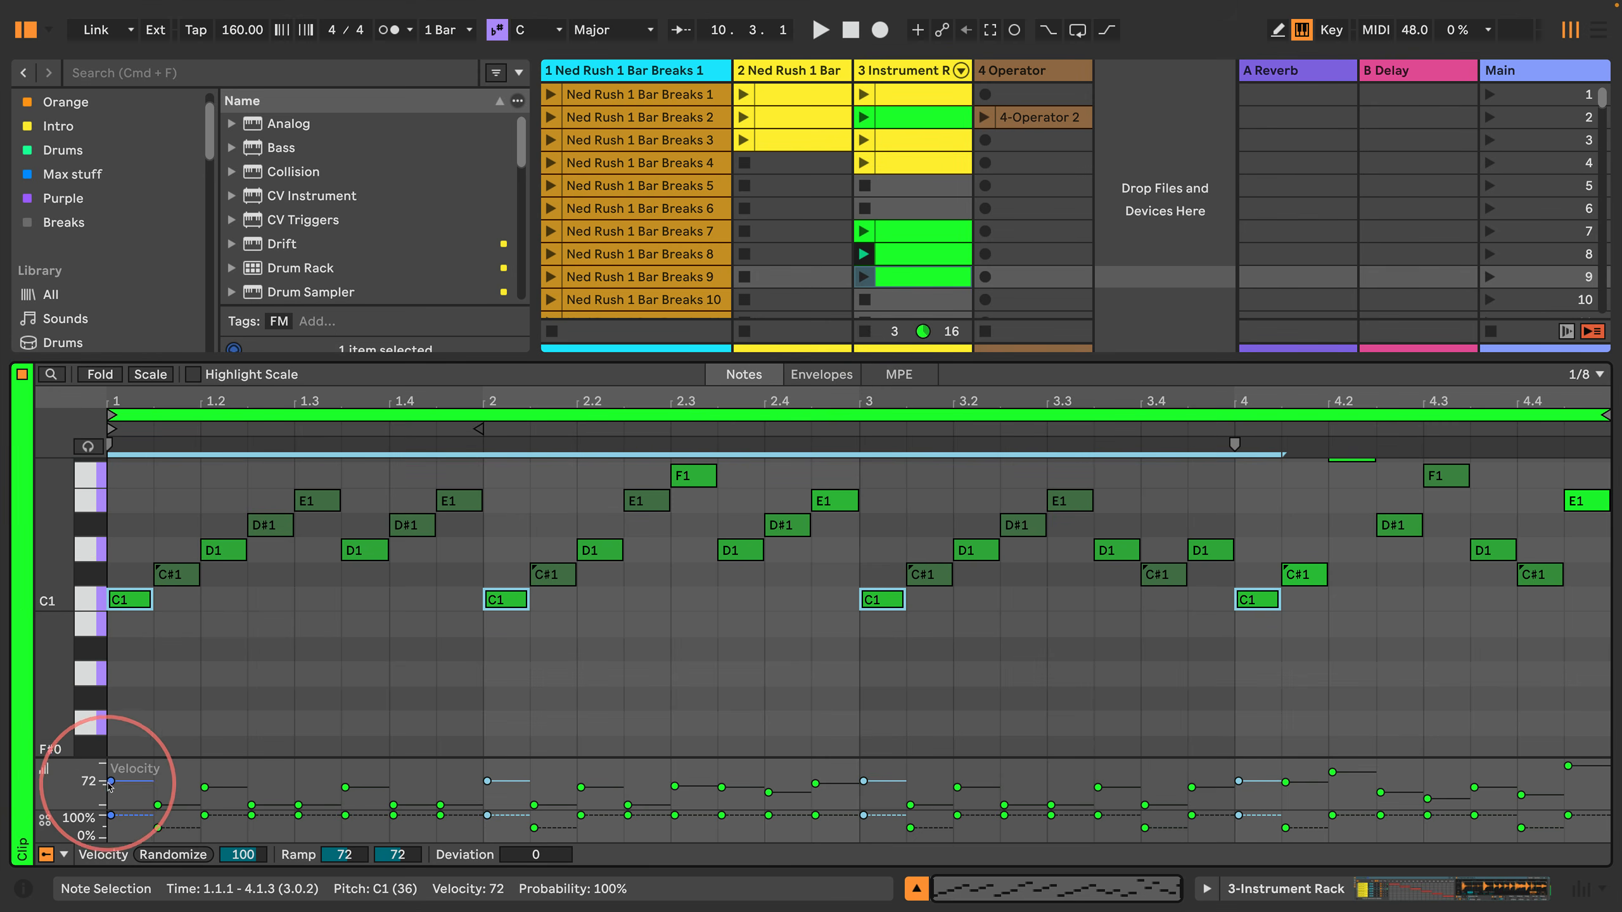
left_click_drag(111, 781, 110, 760)
key("space")
key("space")
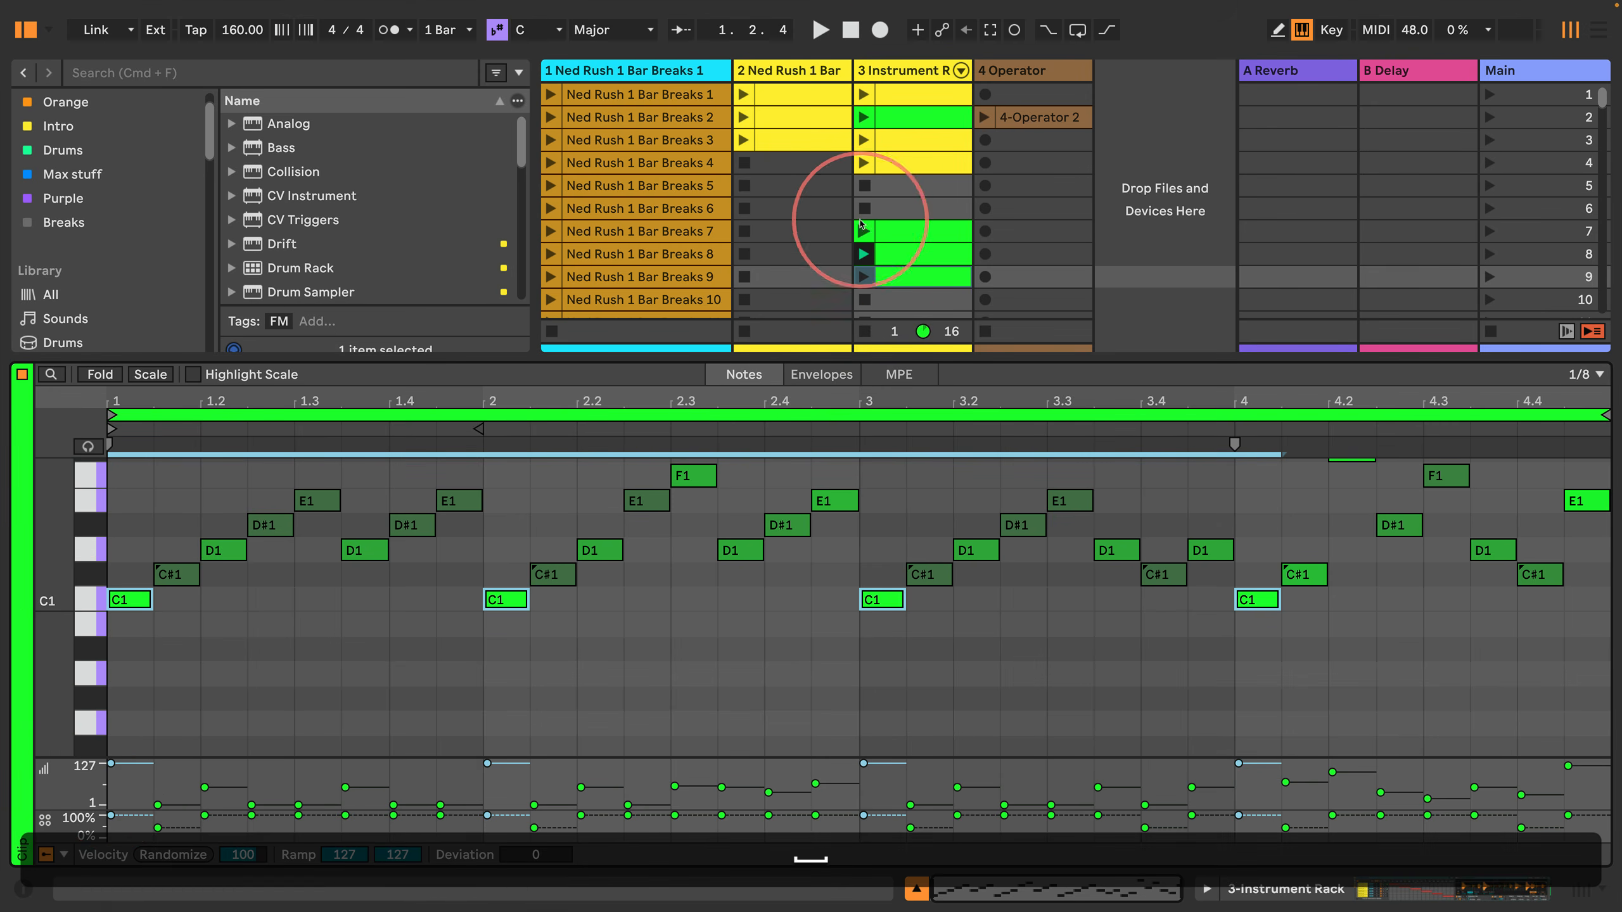
left_click(865, 277)
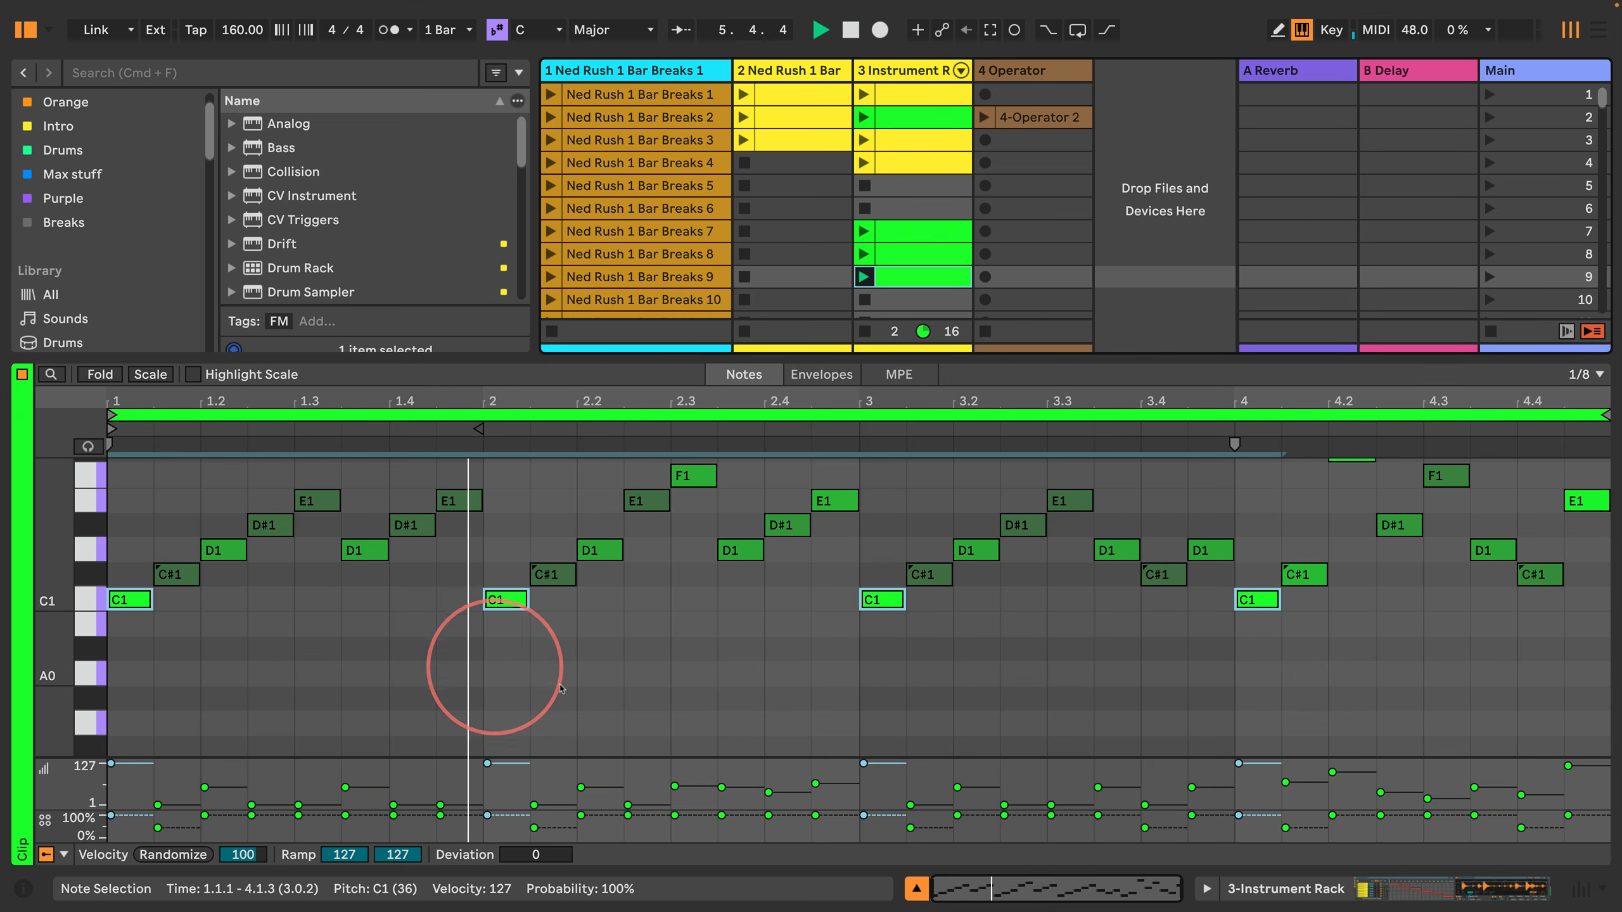
Step: Split the F#1 note at 4.2 in the scene 9 clip into two sixteenth notes and restart playback
scroll(1423, 692, "up", 3)
key("space")
left_click(1353, 604)
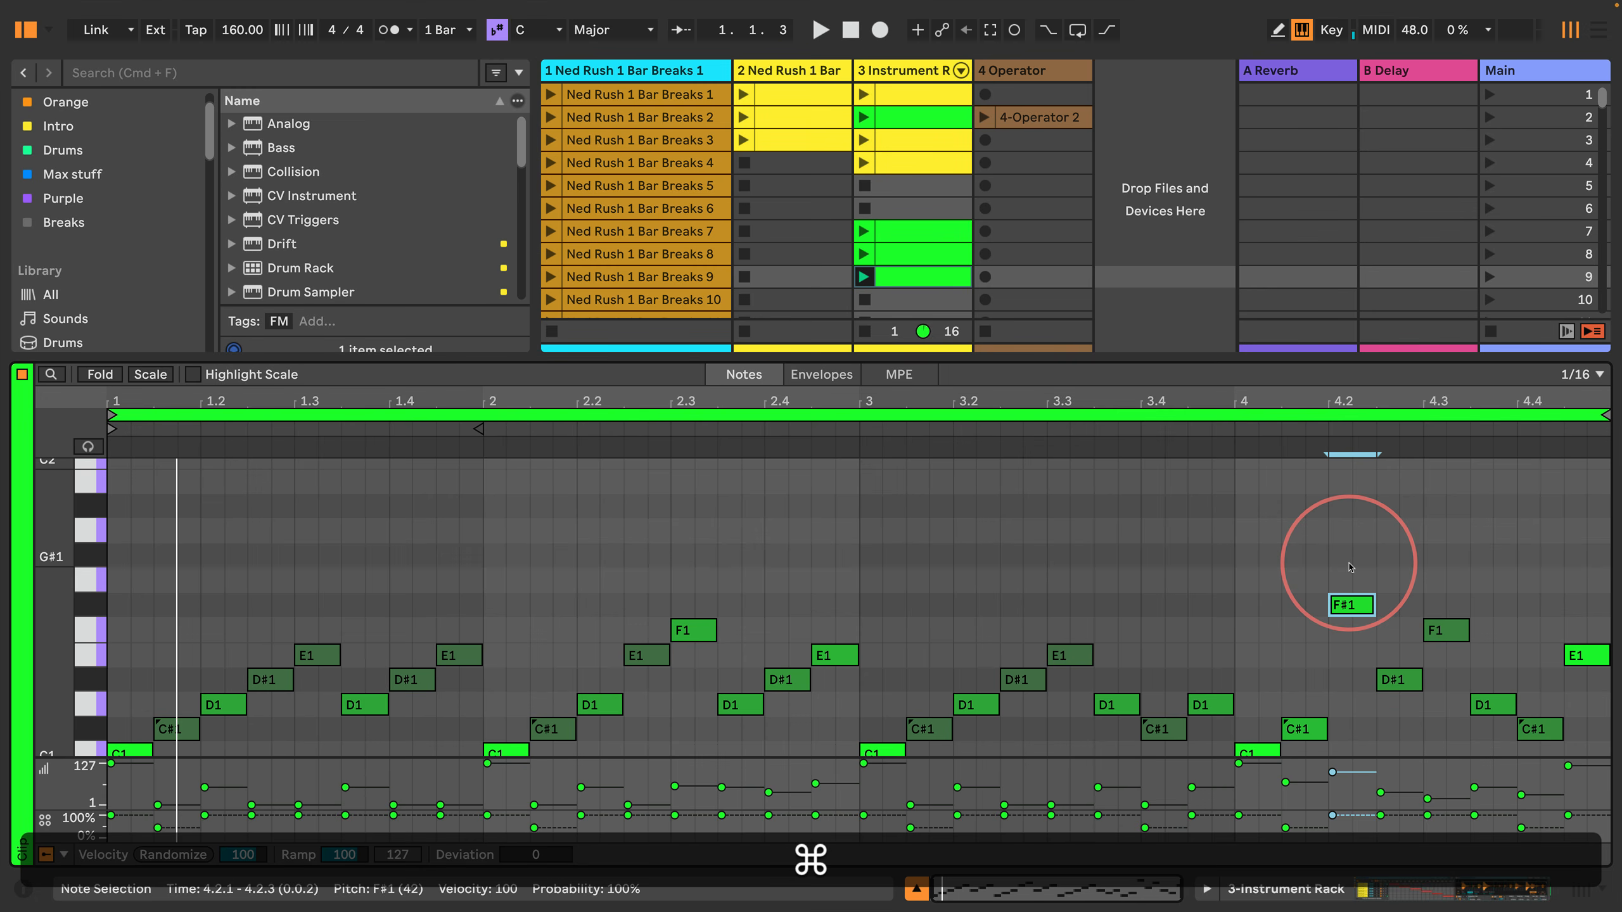
key("super+e")
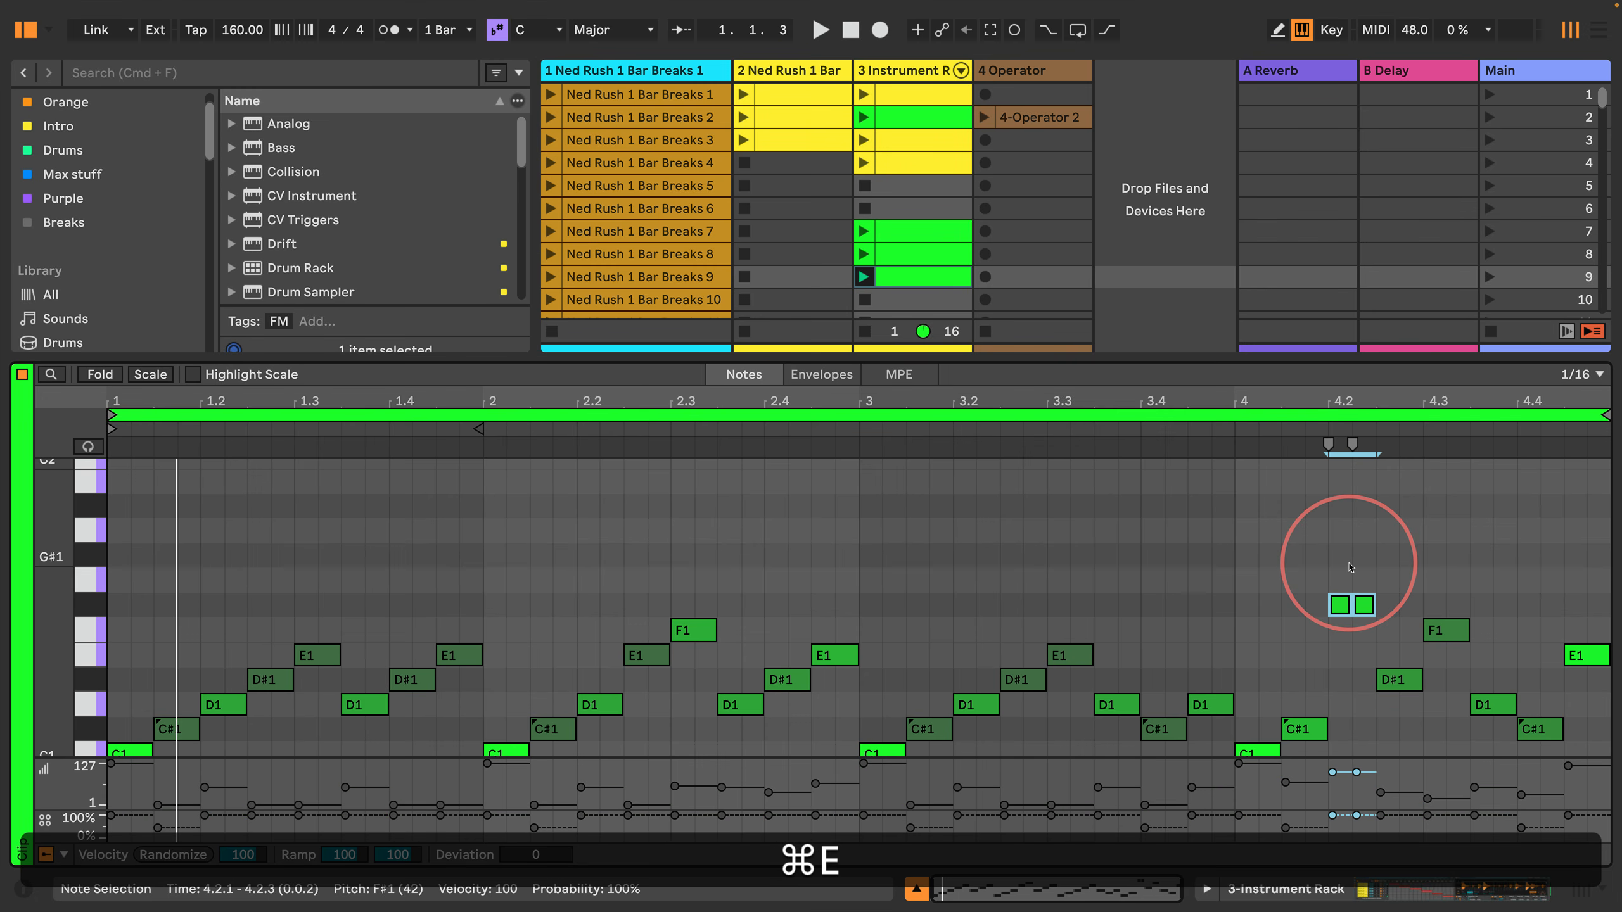
key("space")
left_click(1069, 524)
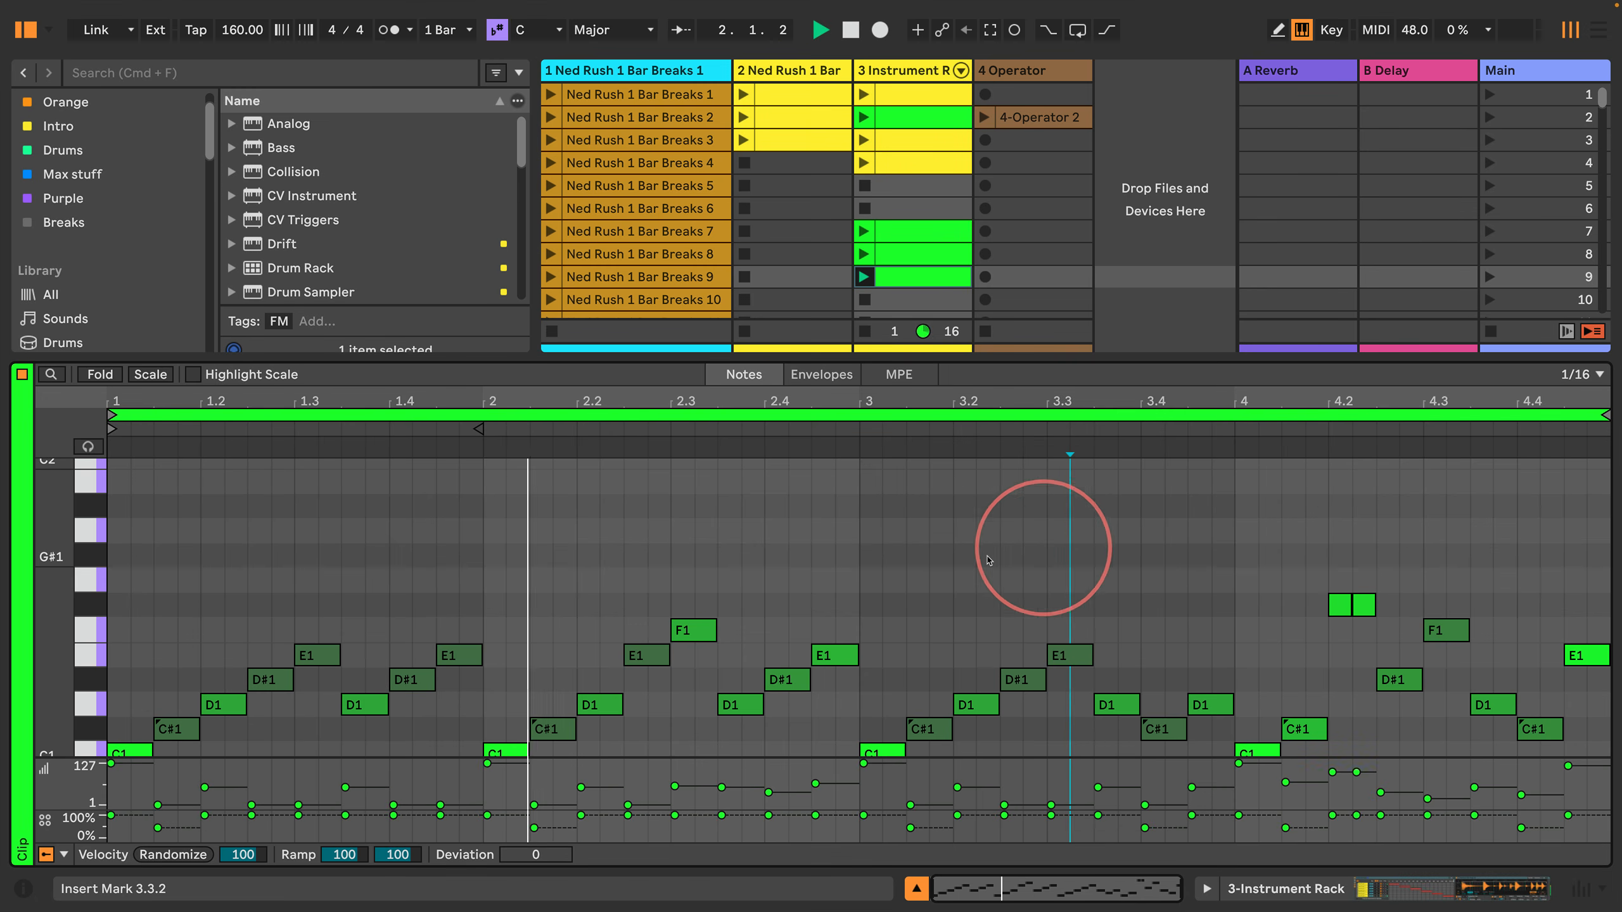
Step: Create an empty clip in scene 12 of the Instrument Rack track and set its note grid to 1/8
scroll(981, 554, "down", 3)
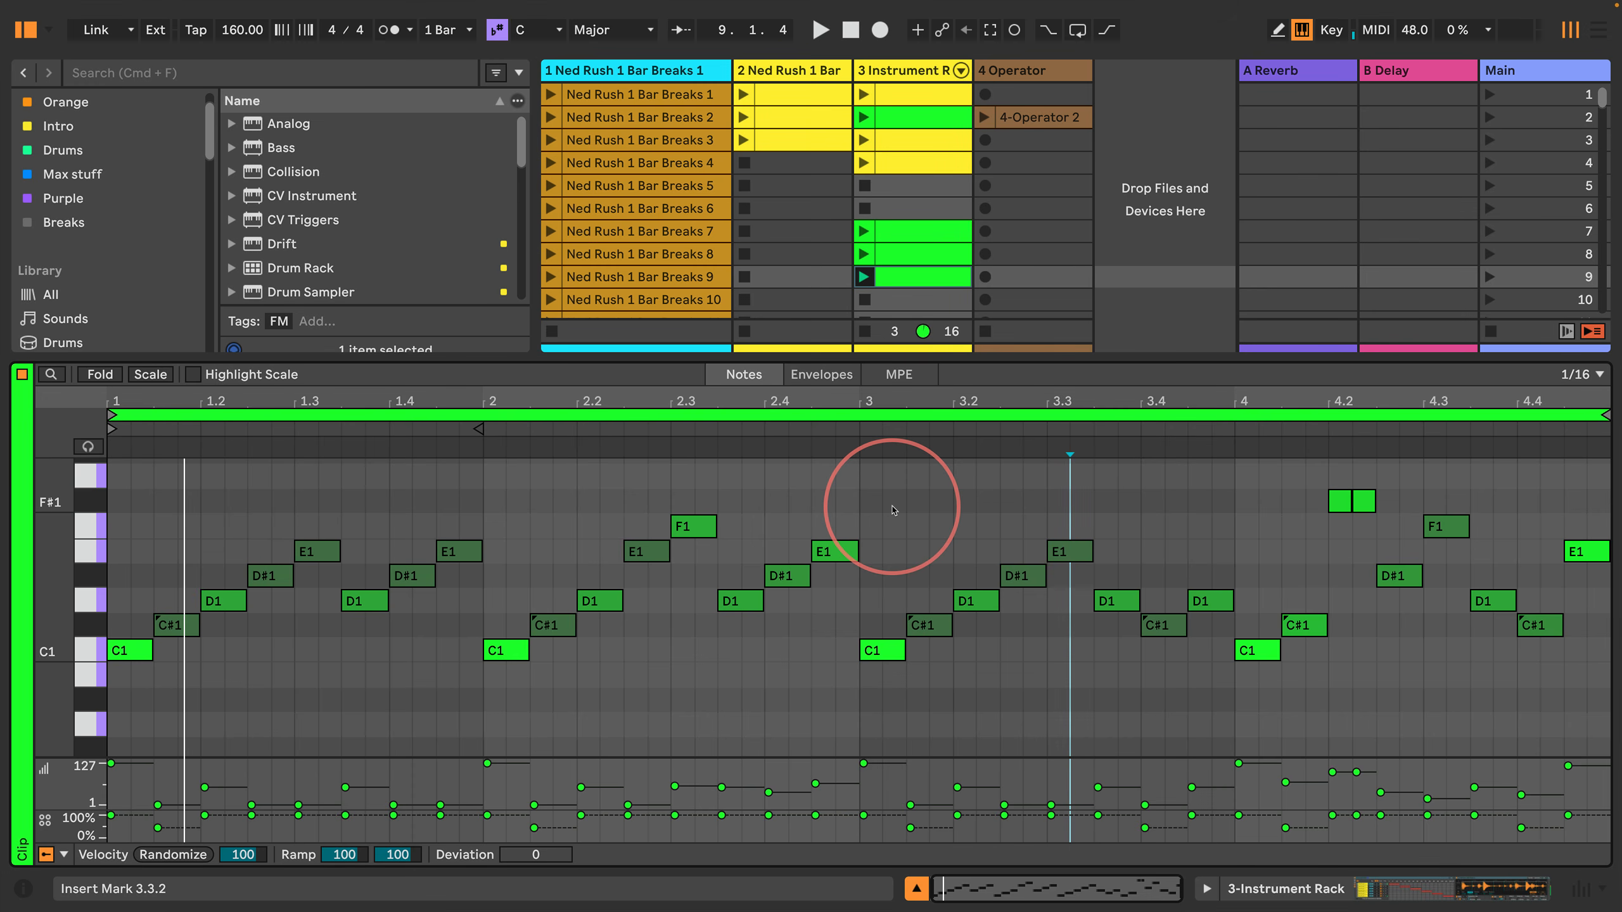
scroll(870, 253, "down", 2)
left_click(912, 289)
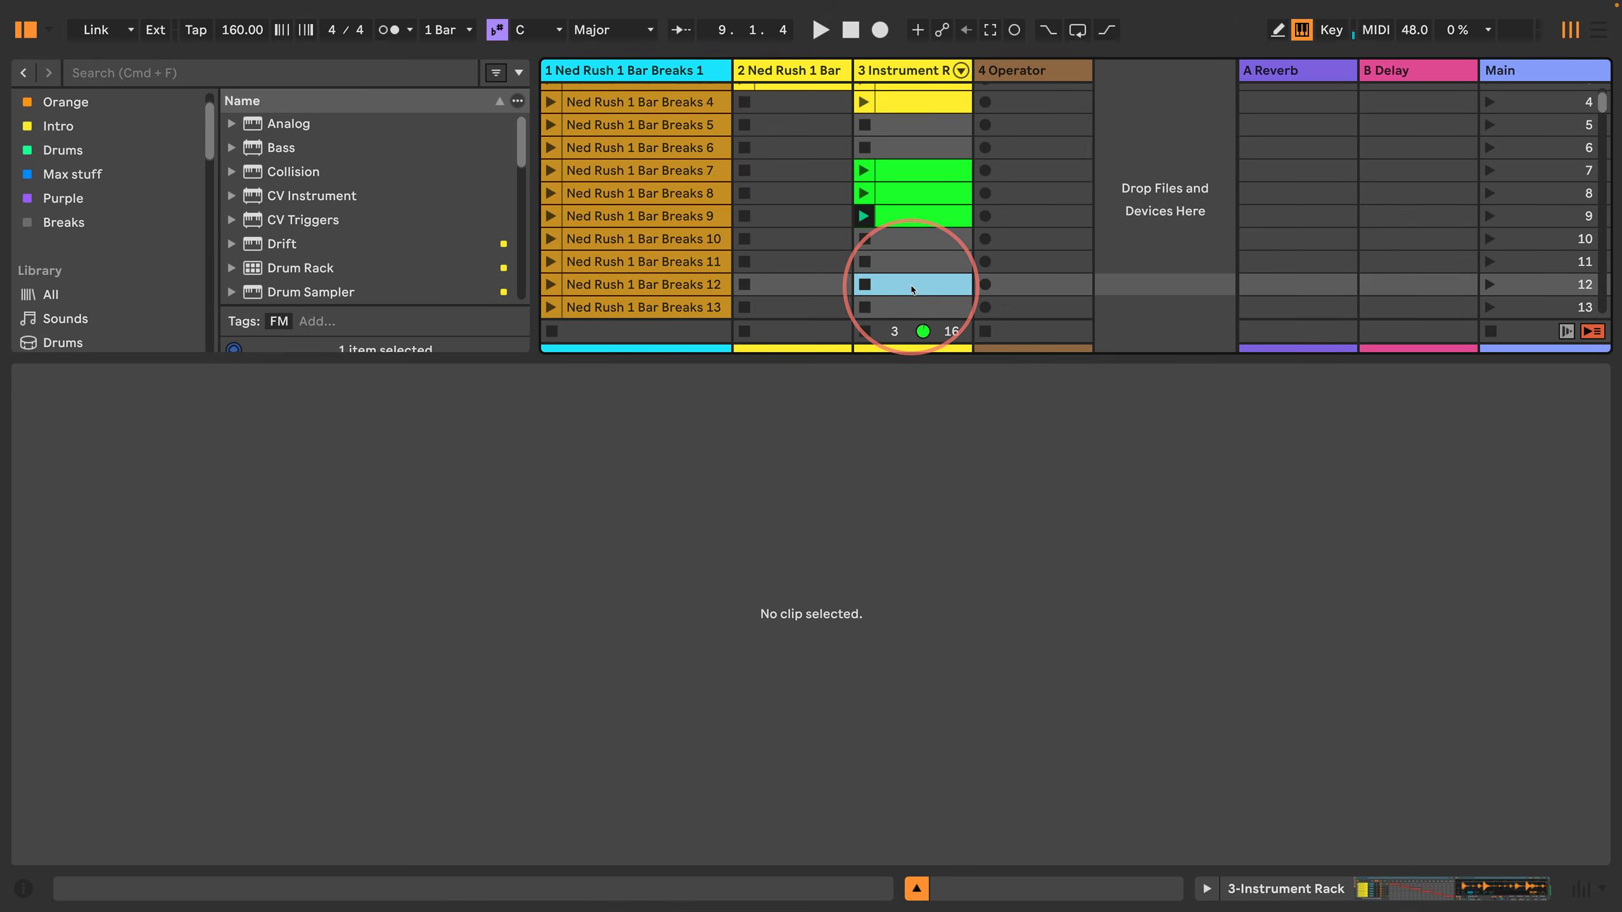
double_click(910, 289)
right_click(534, 672)
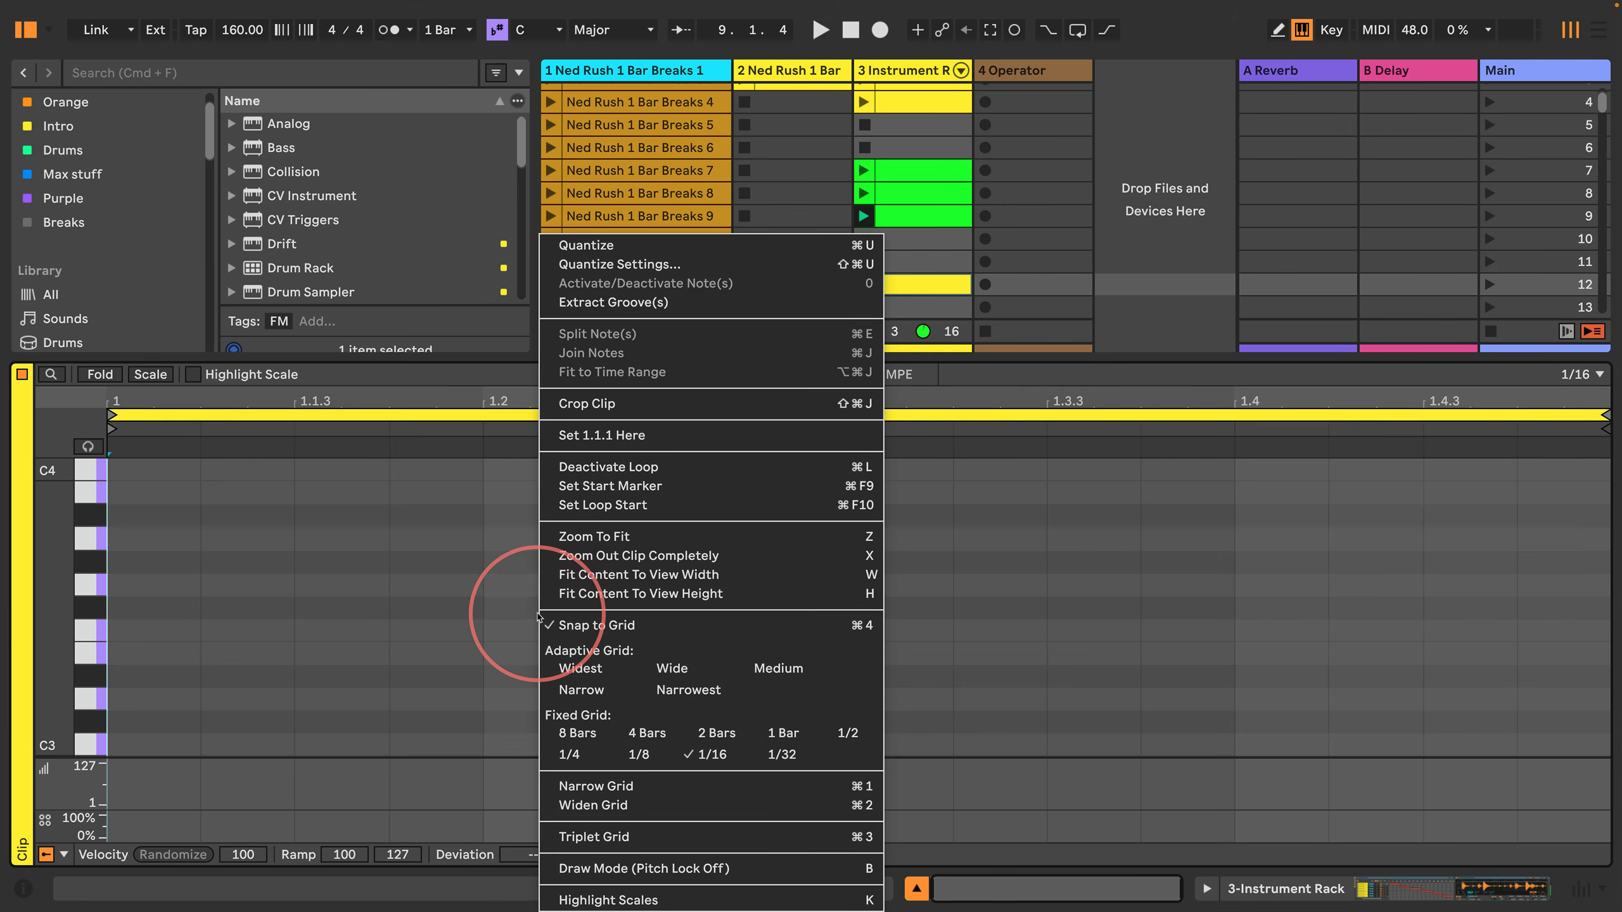
left_click(628, 761)
left_click(422, 600)
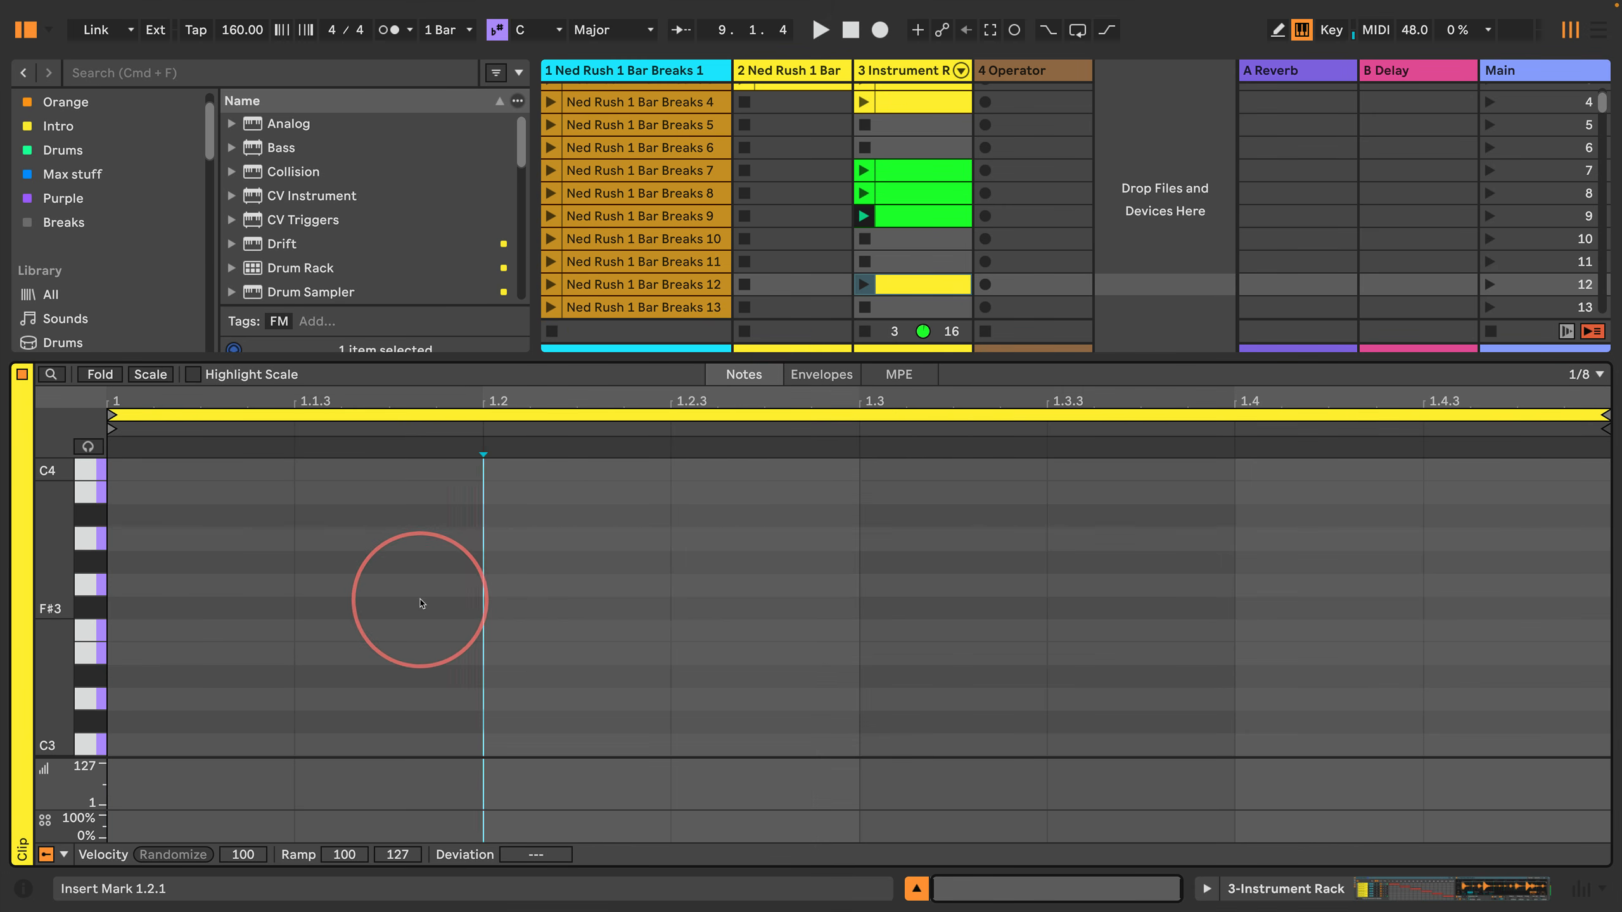
Step: Move the insert marker to the start of the empty scene 12 clip at 1.1.1
key("Left")
key("Left")
key("Right")
key("Right")
key("Right")
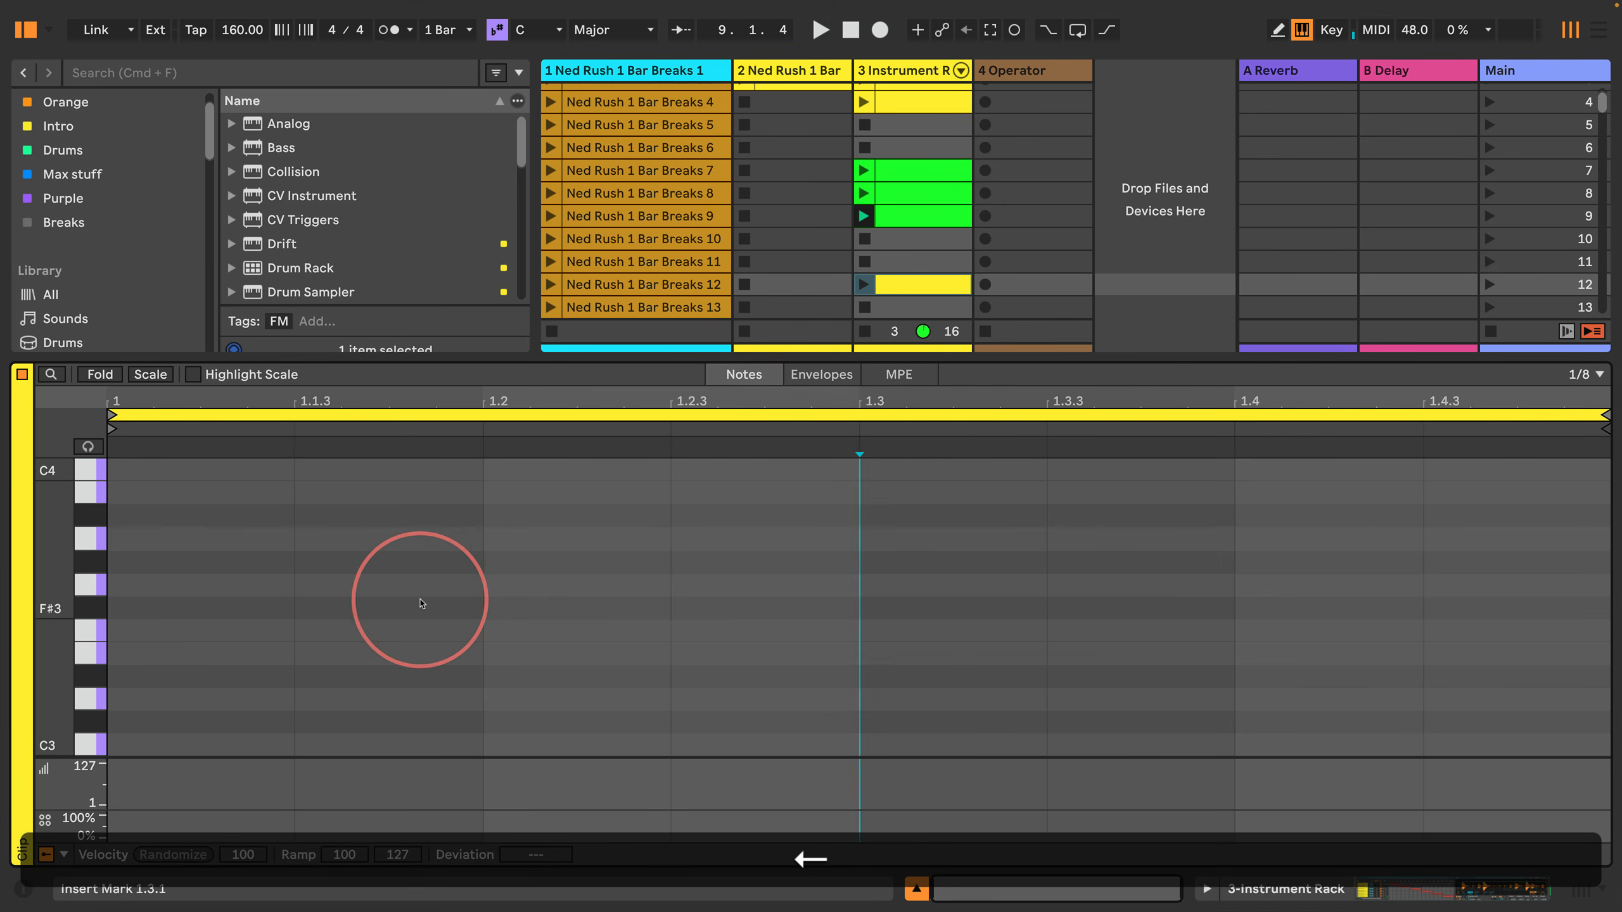
key("Left")
key("Left")
key("Left")
key("Left")
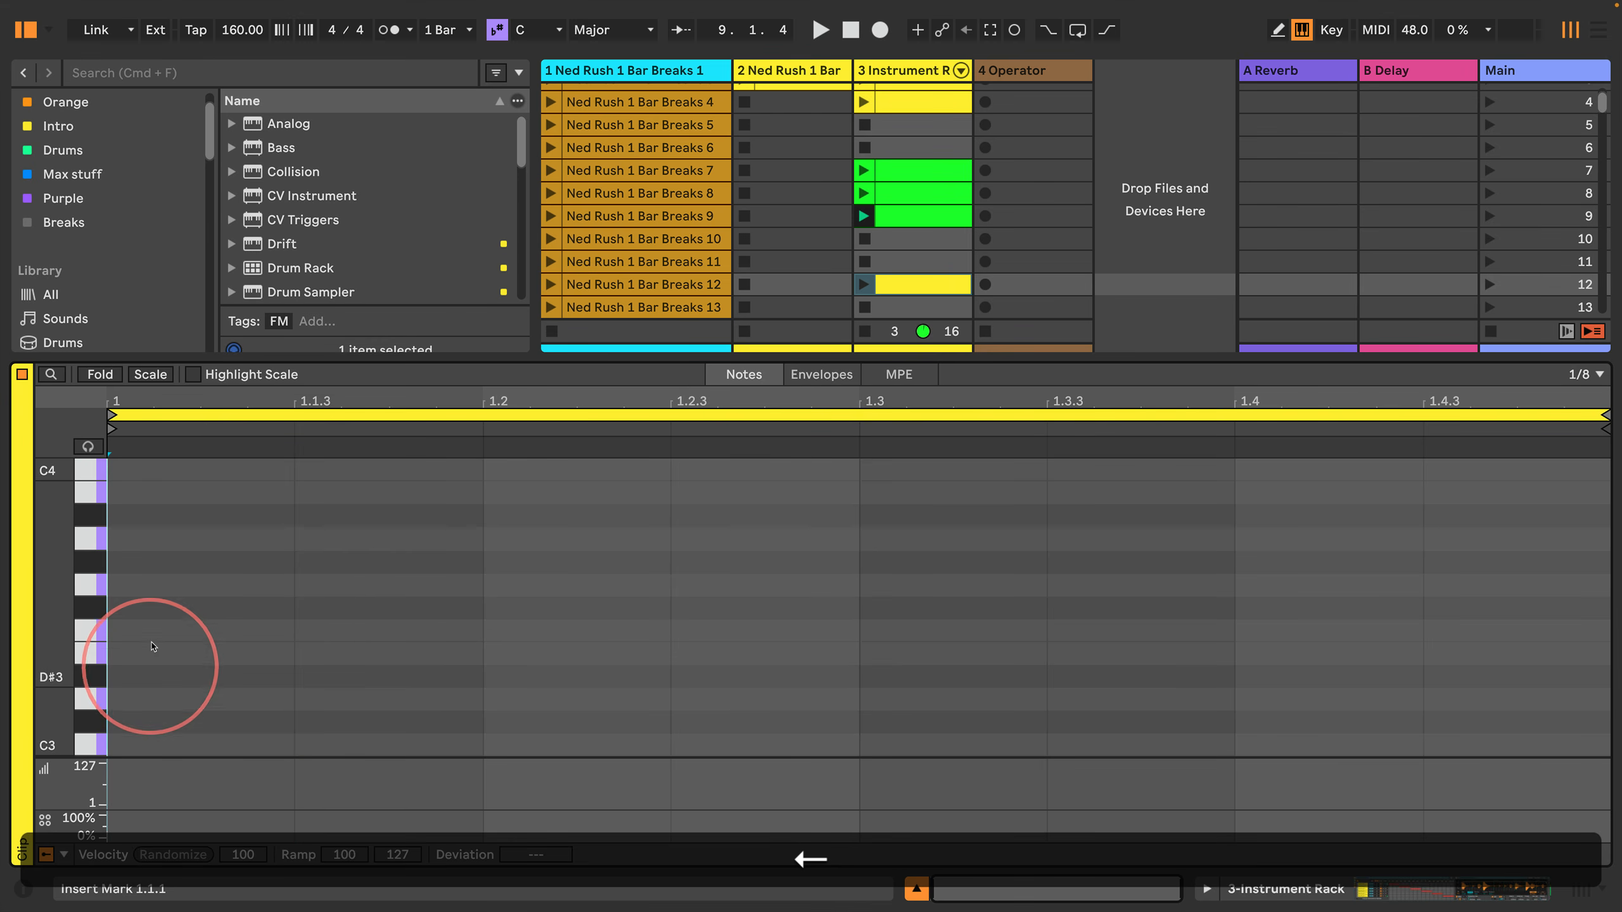
scroll(151, 647, "down", 10)
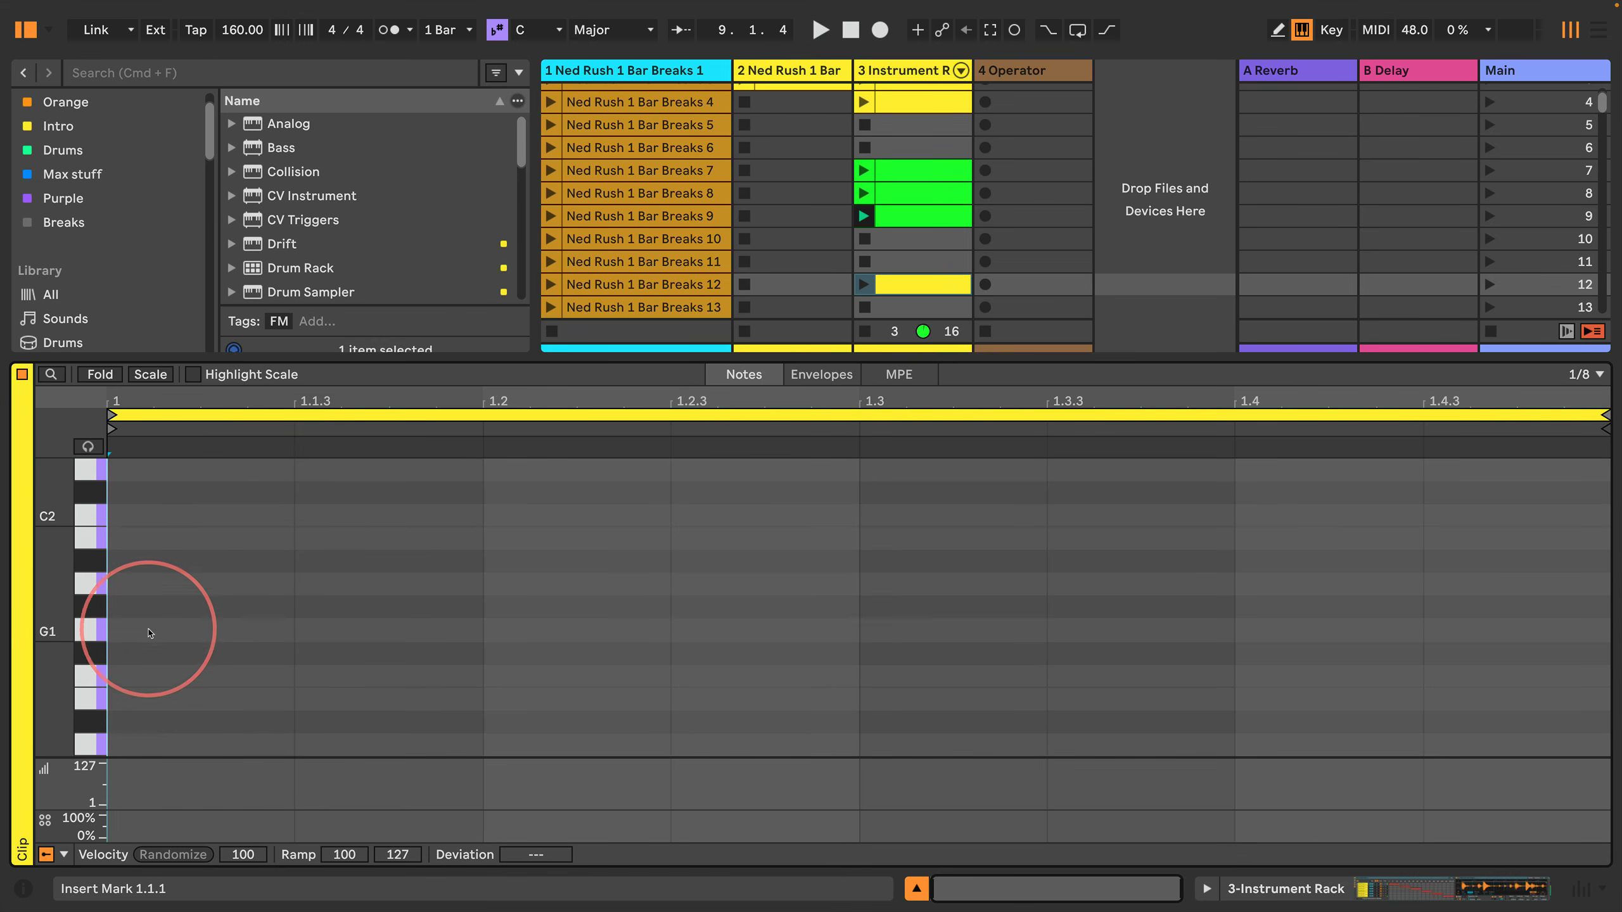
scroll(149, 634, "down", 1)
scroll(145, 641, "up", 2)
scroll(145, 640, "down", 1)
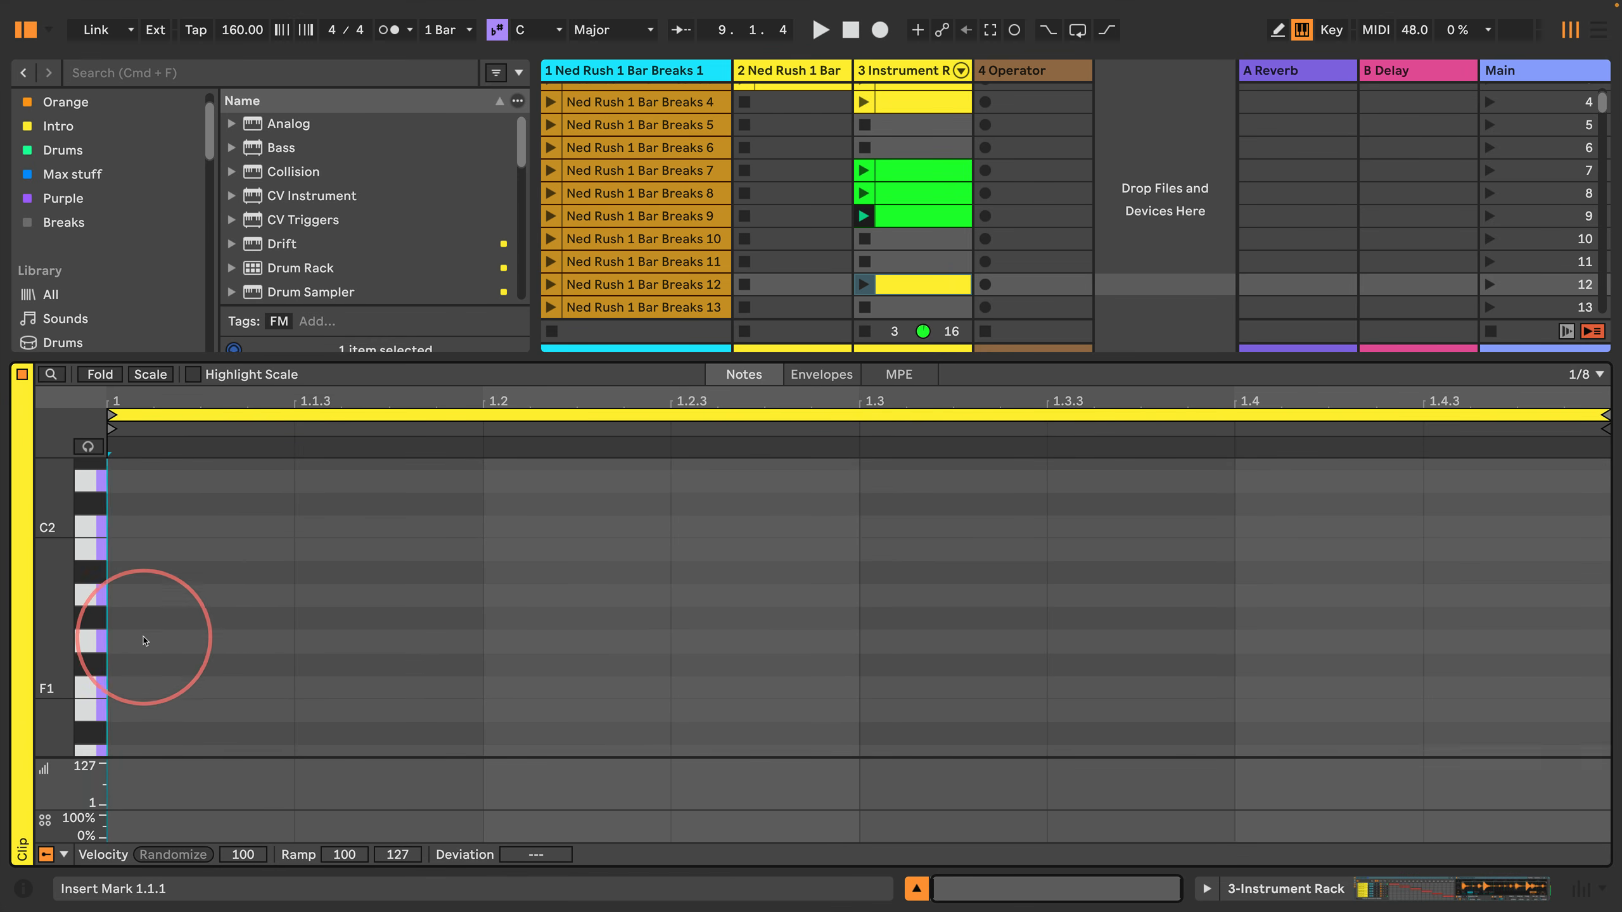
scroll(144, 641, "down", 5)
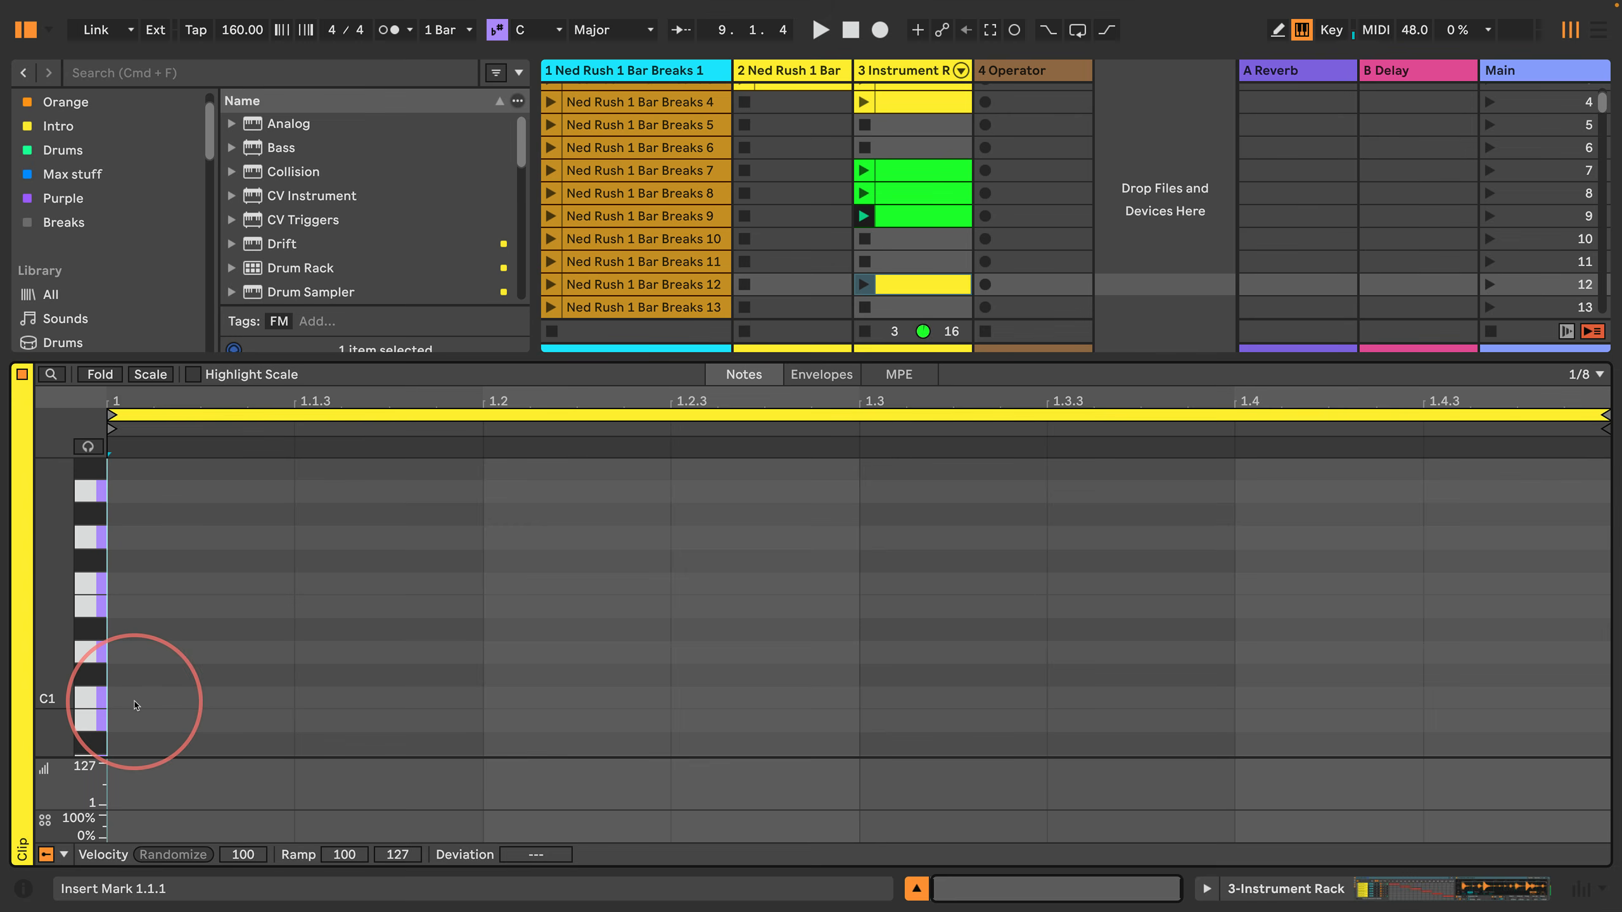
Step: Show the mixer and arm the Instrument Rack track instead of the Operator track for keyboard note input
key("a")
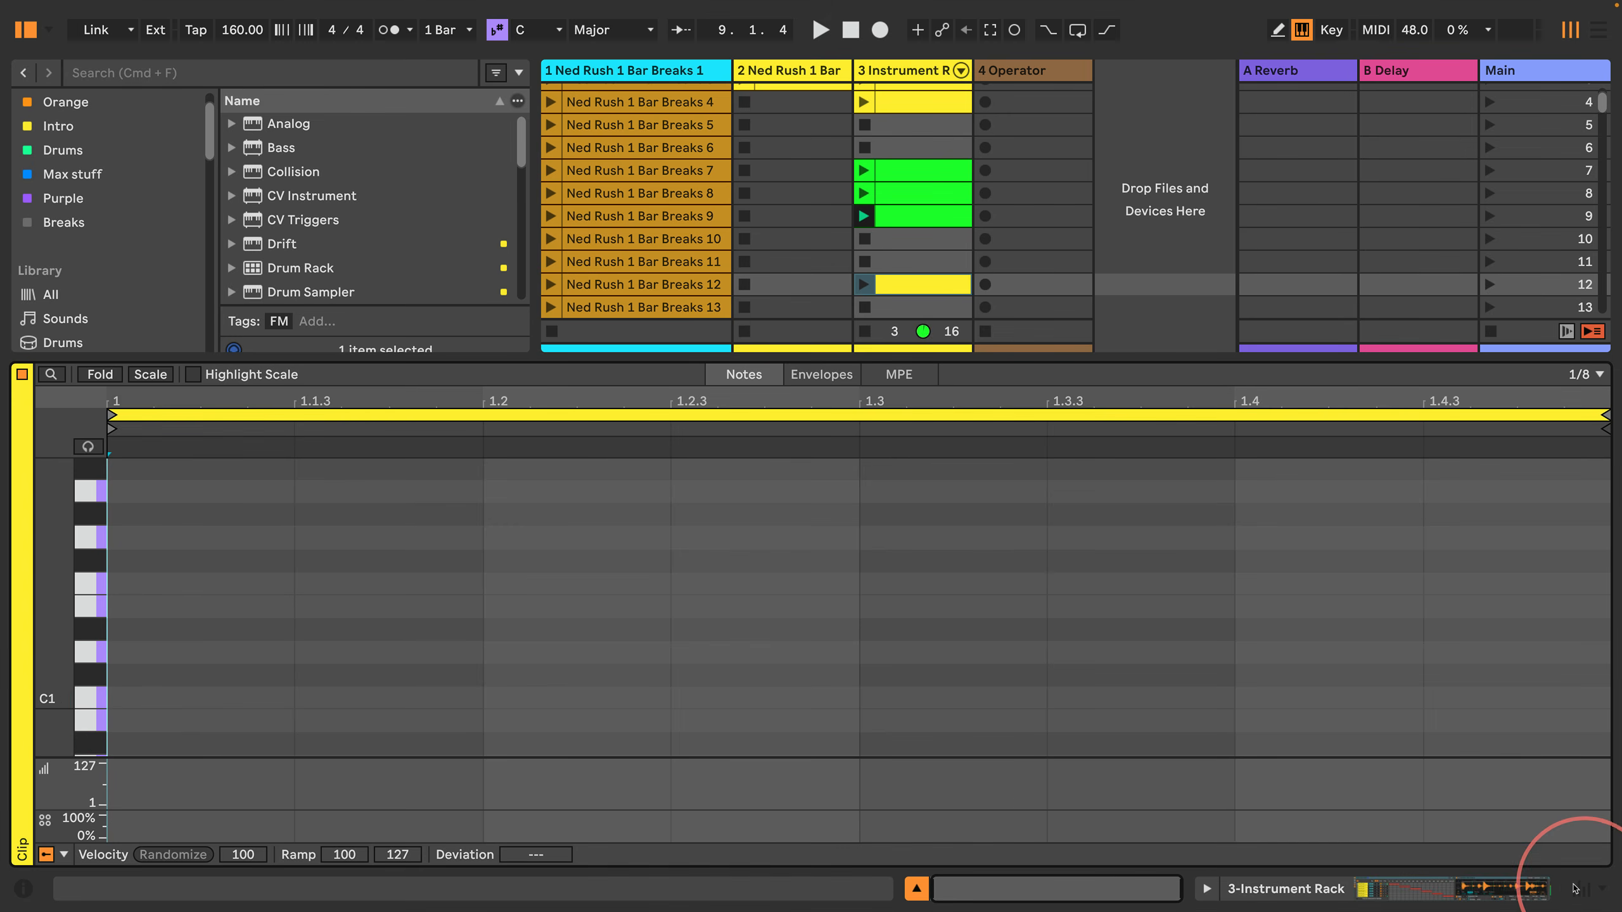
left_click(1581, 889)
left_click(885, 326)
left_click(1016, 327)
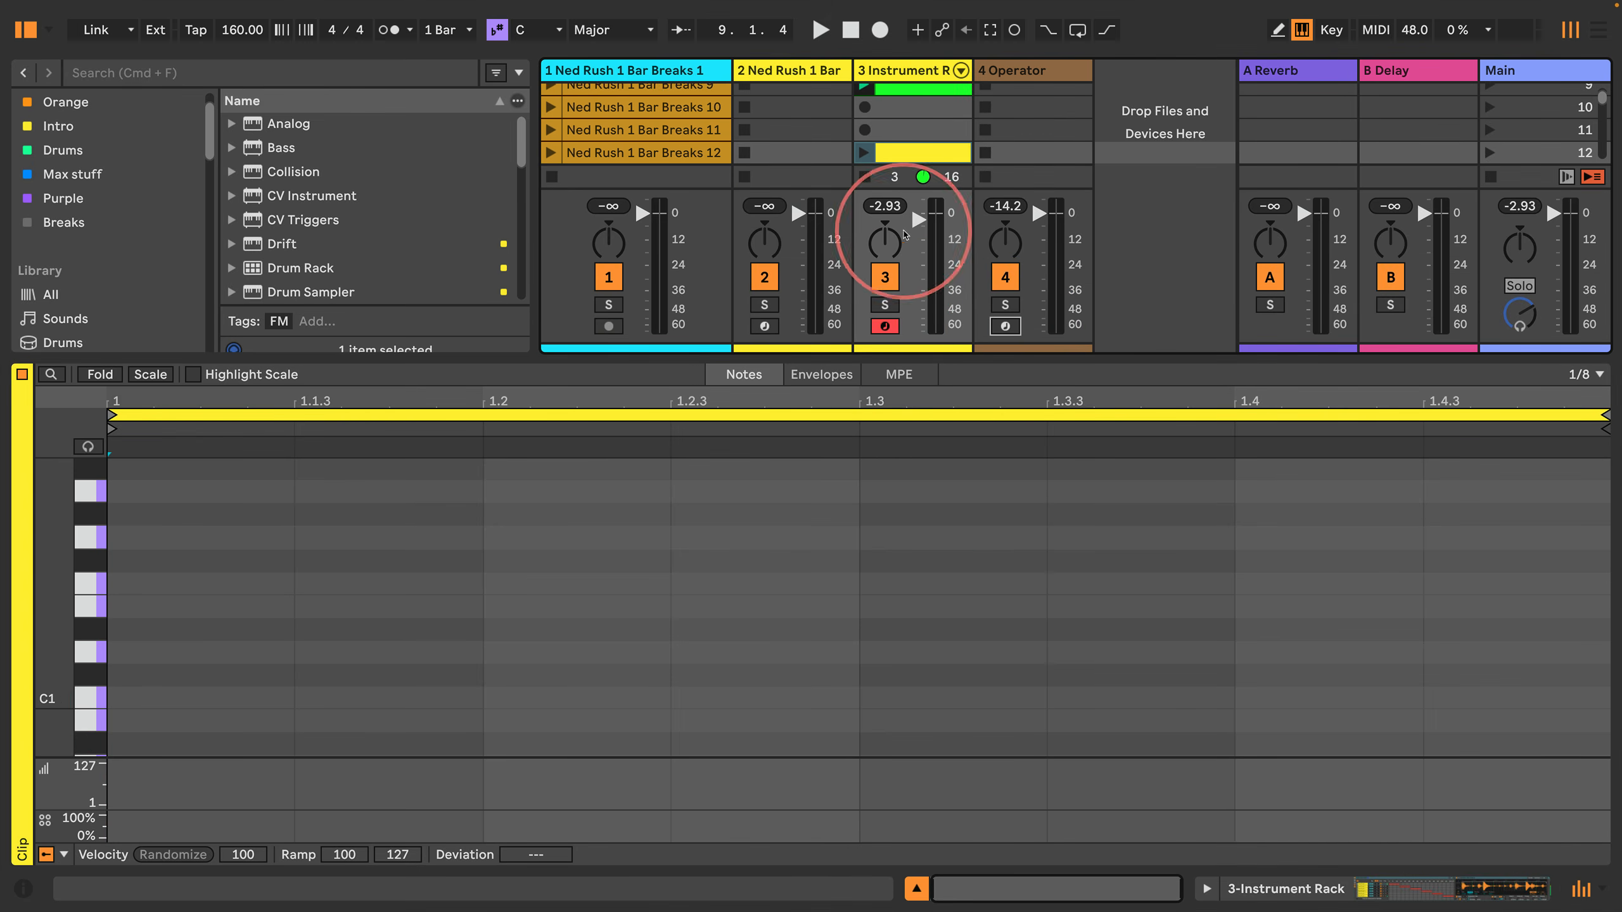
Step: Step-enter eight ascending eighth notes from the start of the scene 12 clip: C1, C#1, D1, D#1, E1, F1, F#1 and G1
left_click(306, 667)
key("Left")
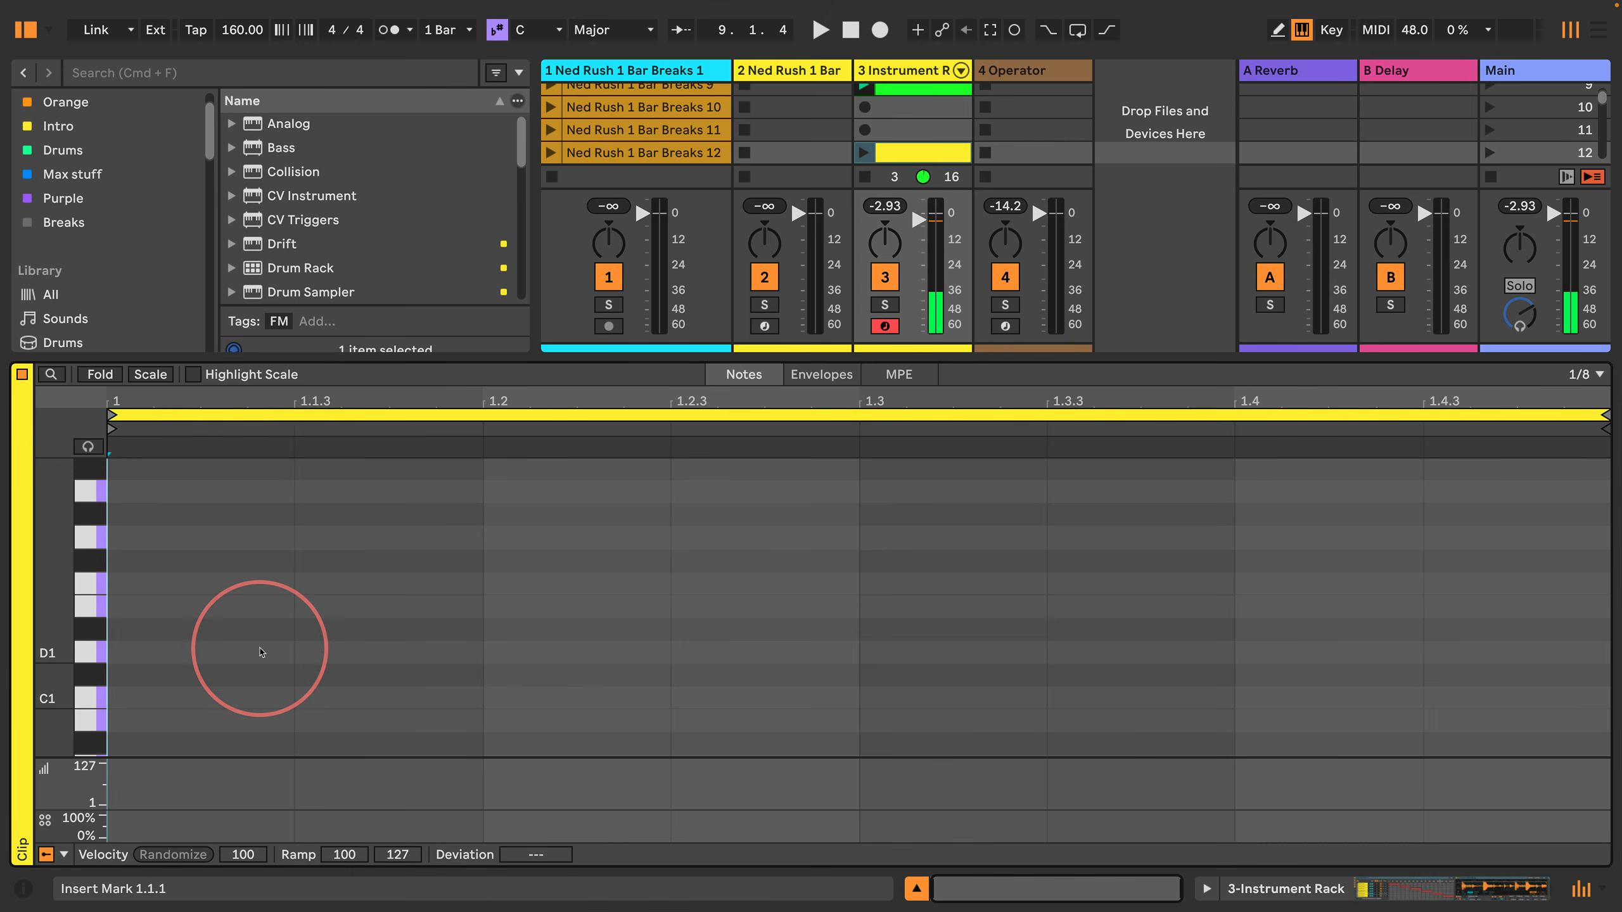
key("a")
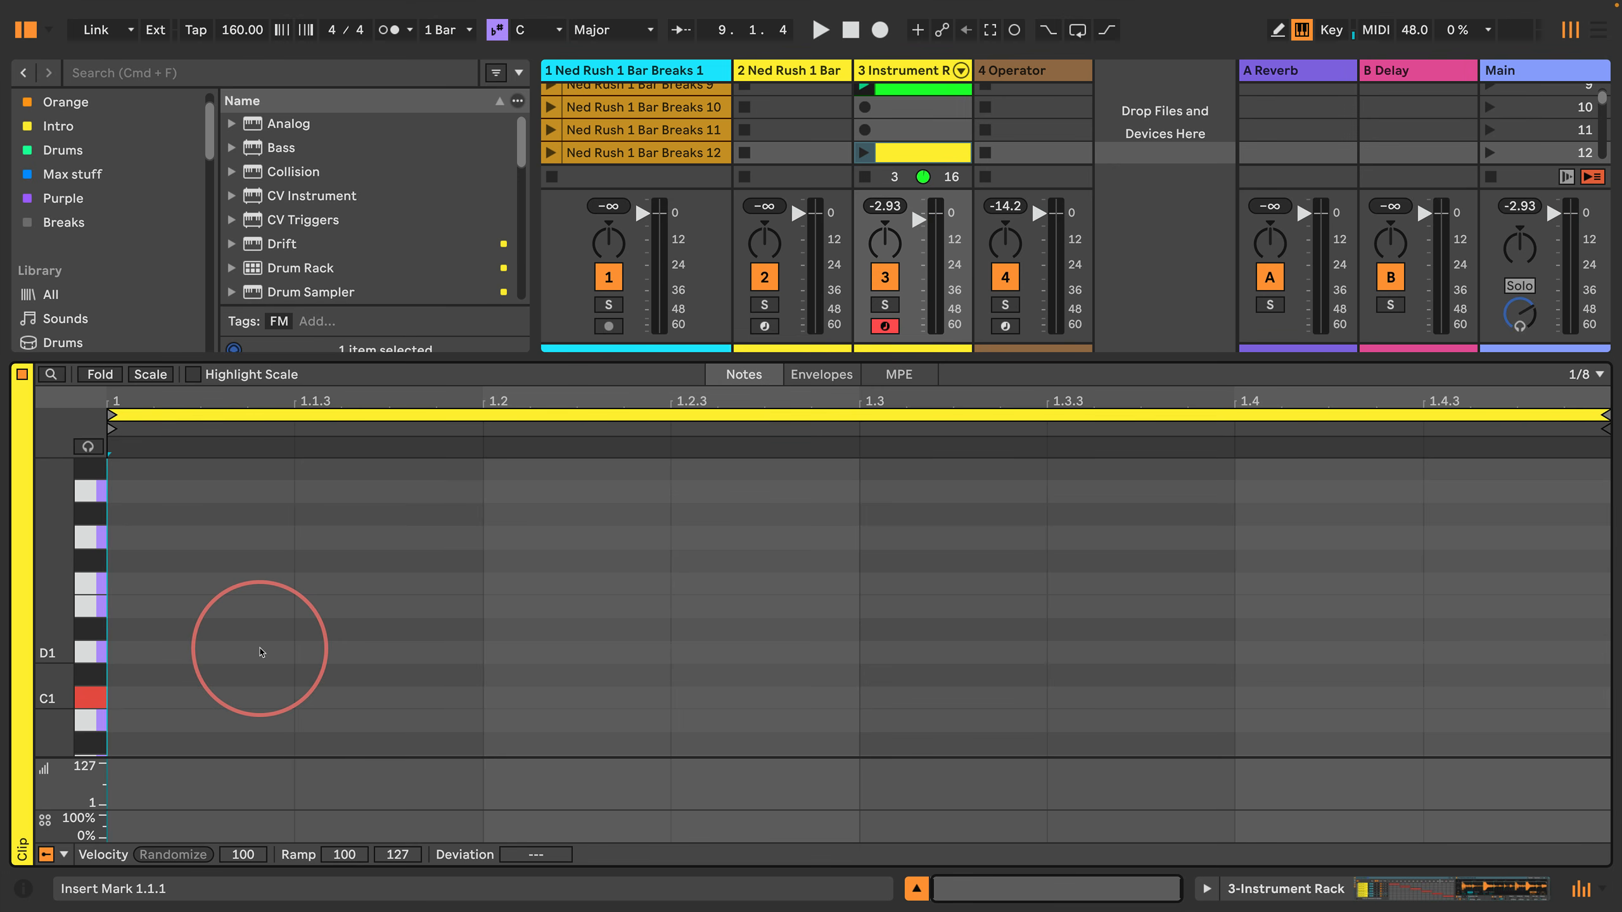
key("a")
key("w")
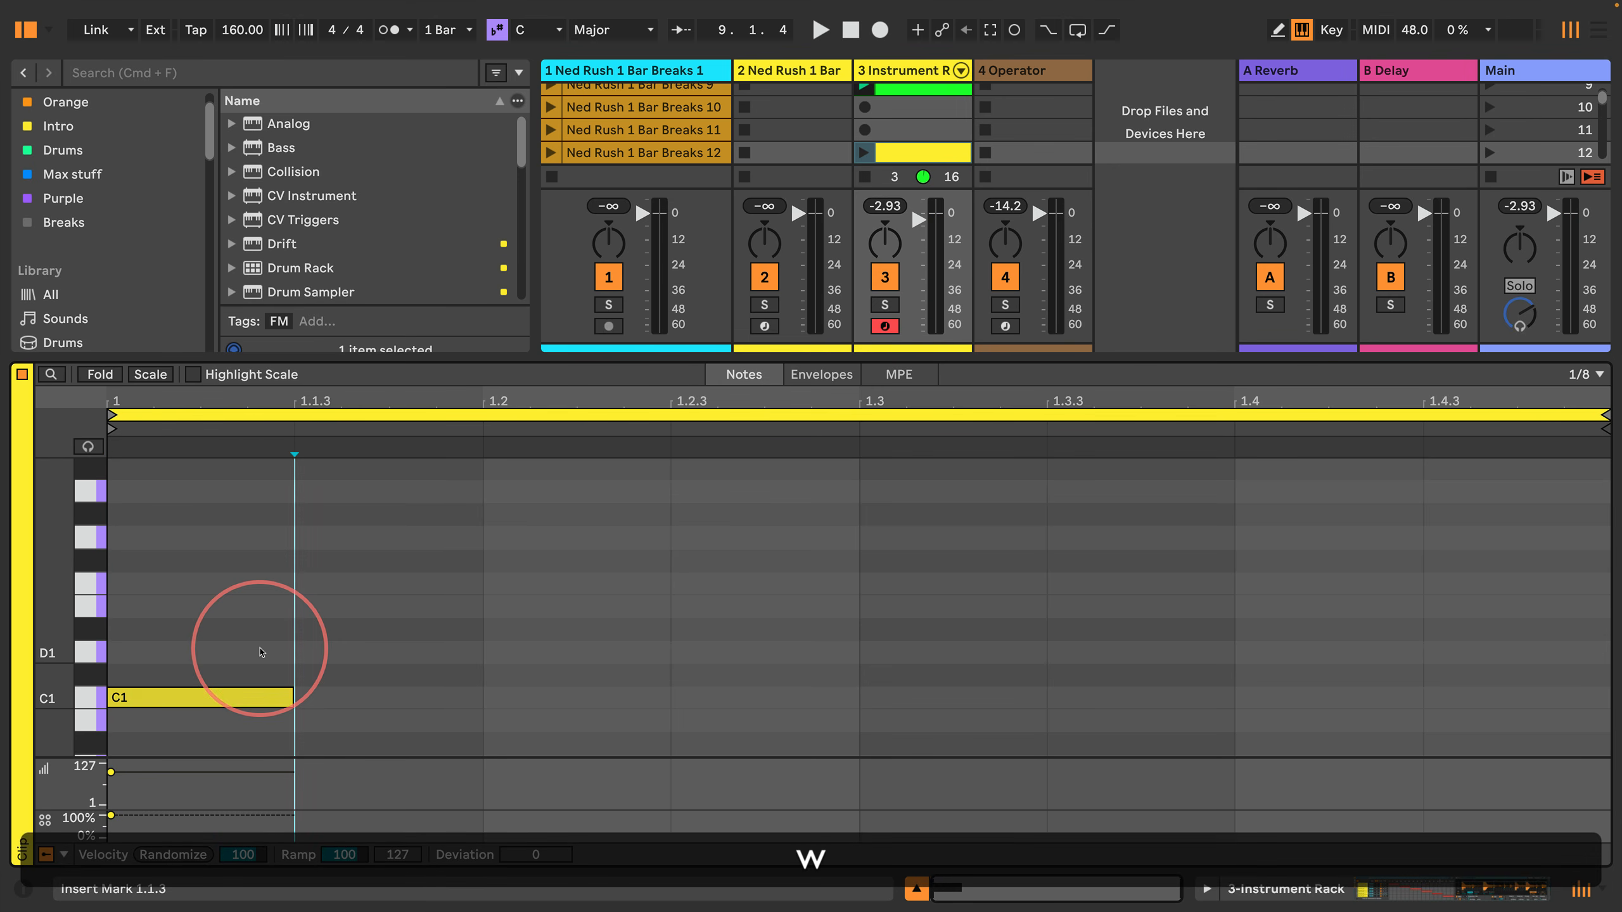
key("s")
key("Right")
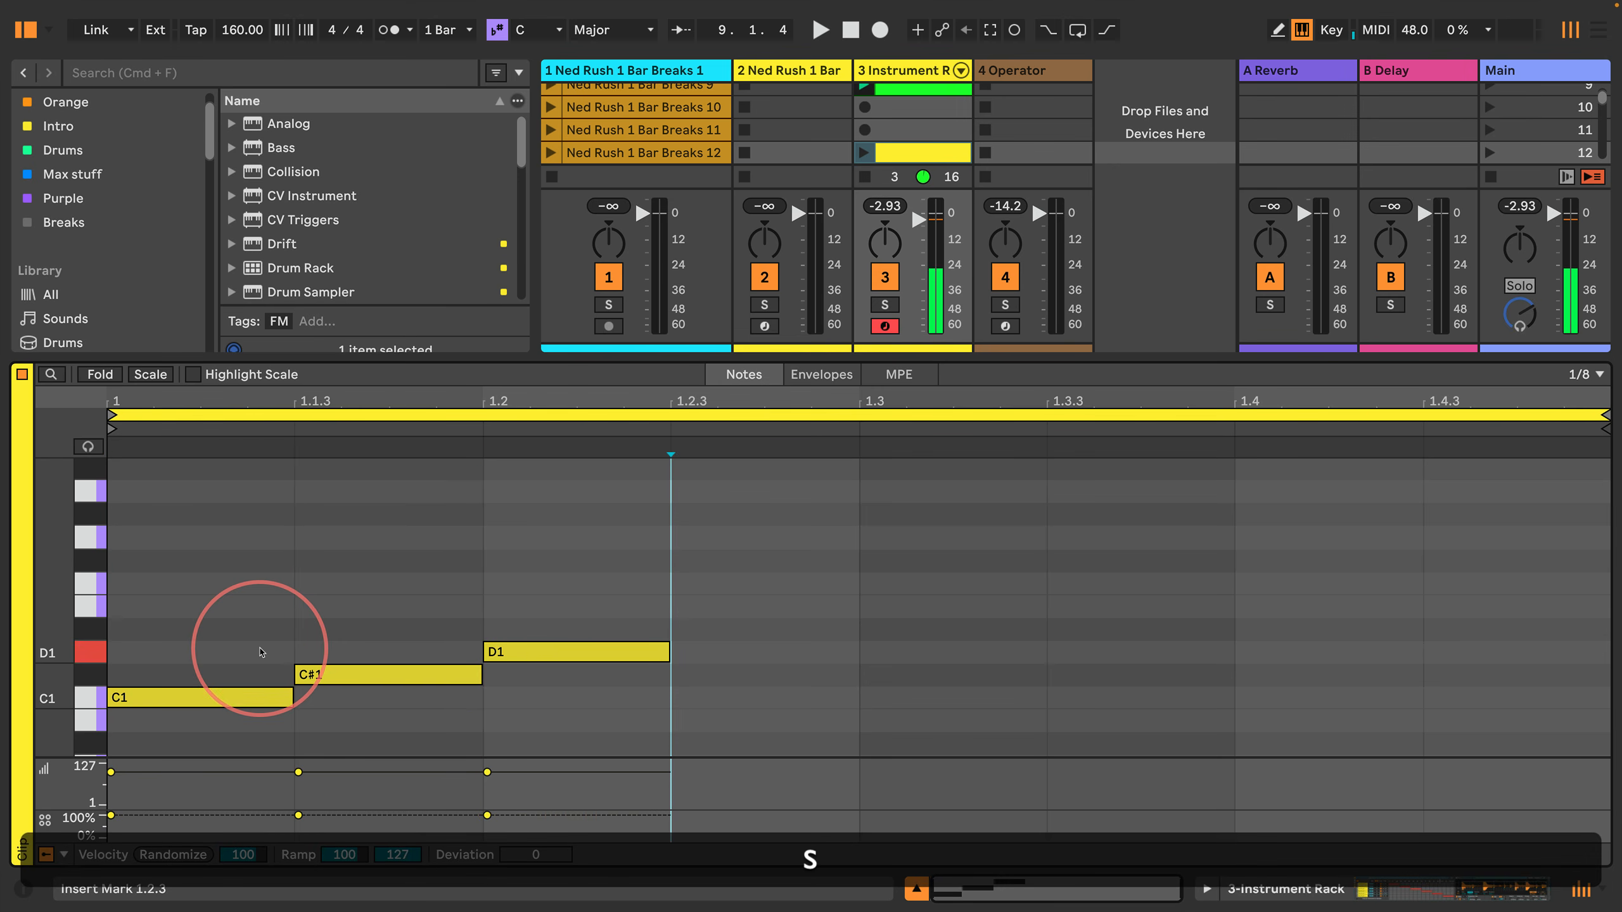
key("e")
key("Right")
key("d")
key("Right")
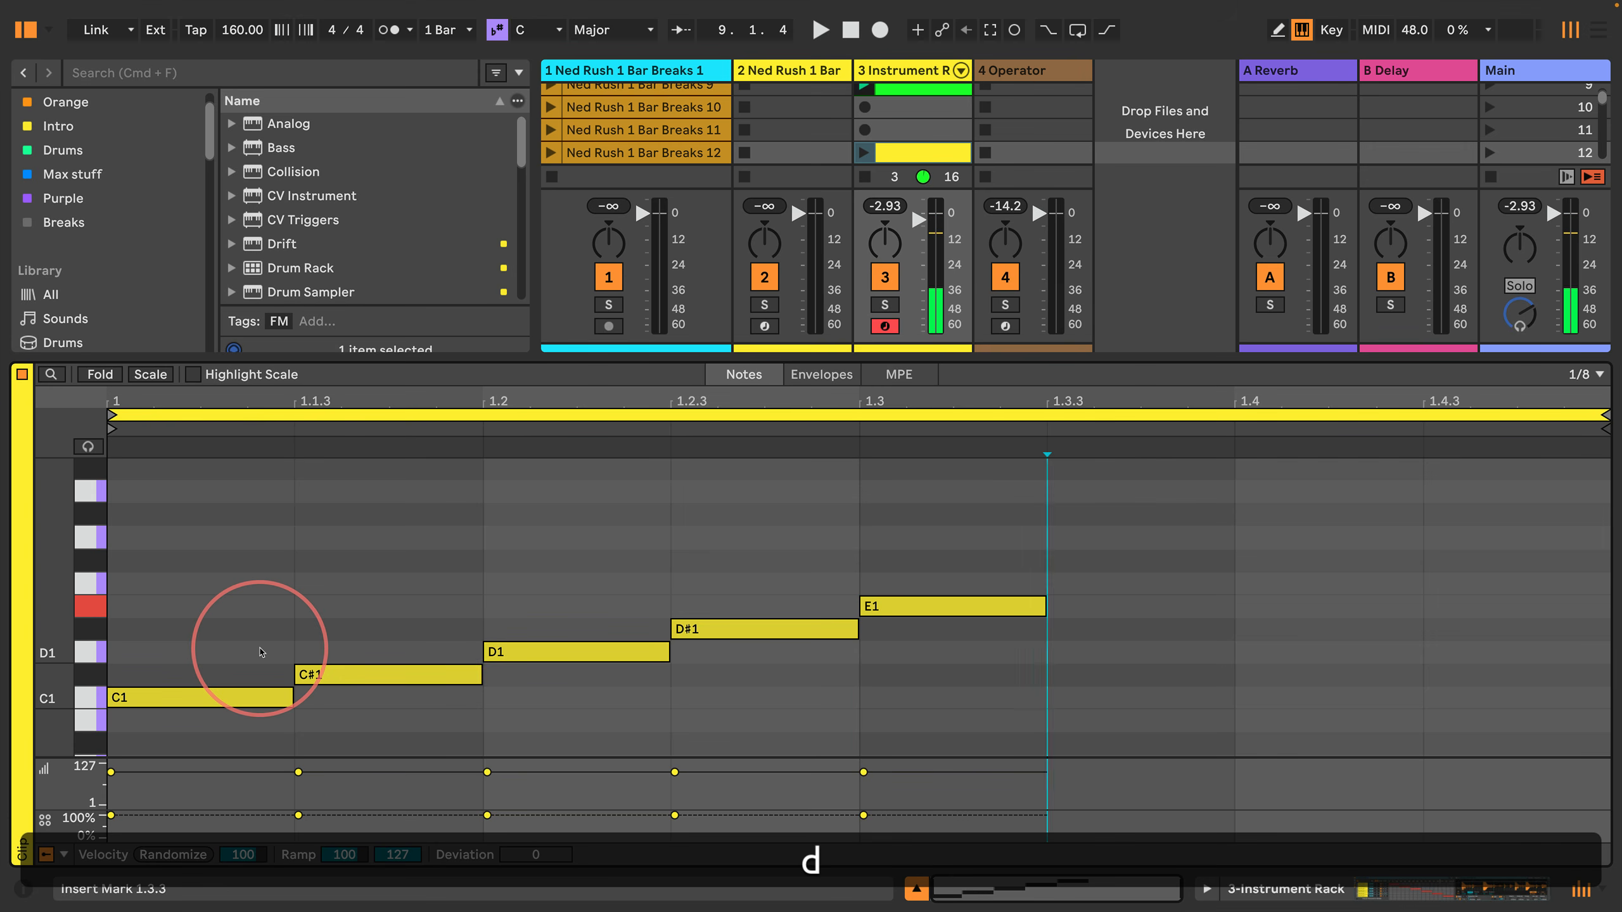
key("f")
key("Right")
key("t")
key("Right")
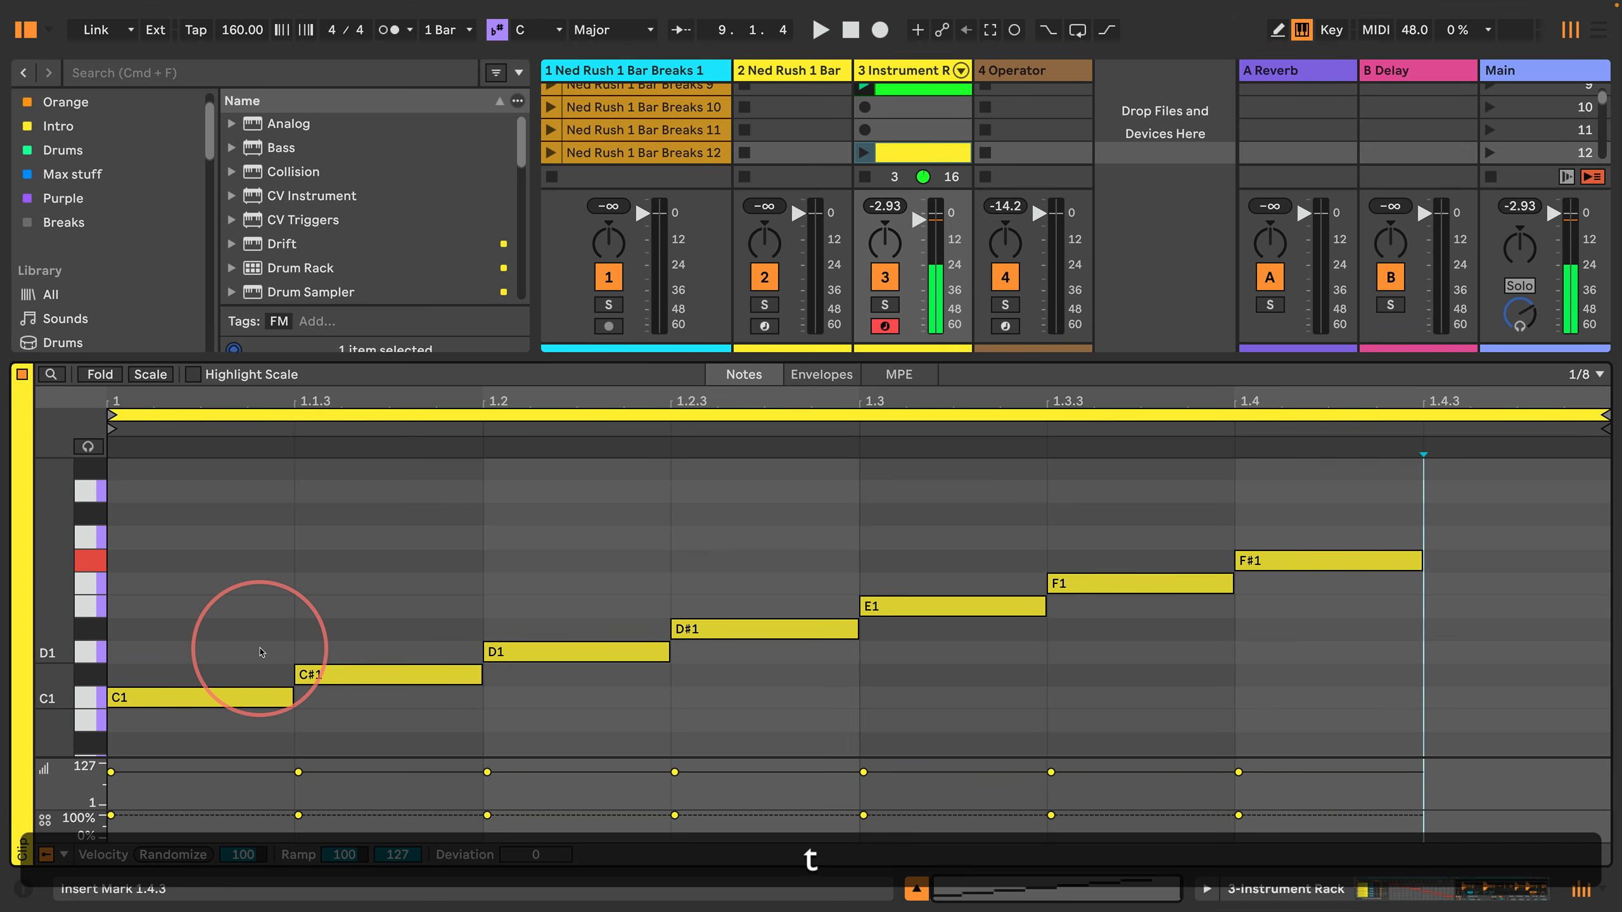
key("g")
key("Right")
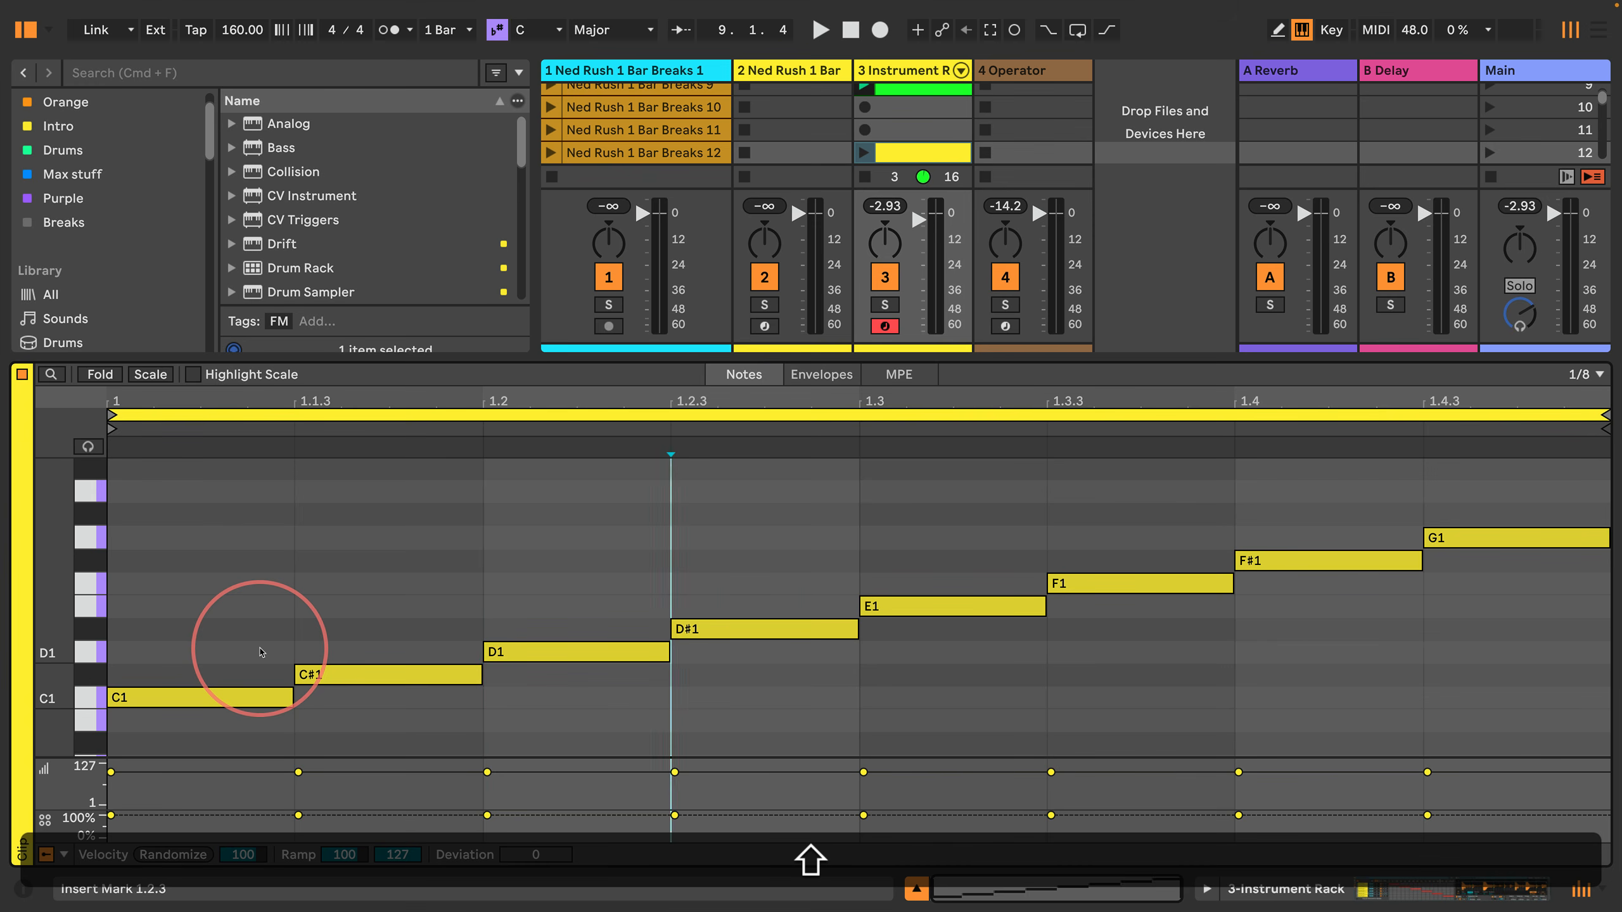
key("shift+Right")
key("shift+Right")
key("shift+Right")
key("shift+Return")
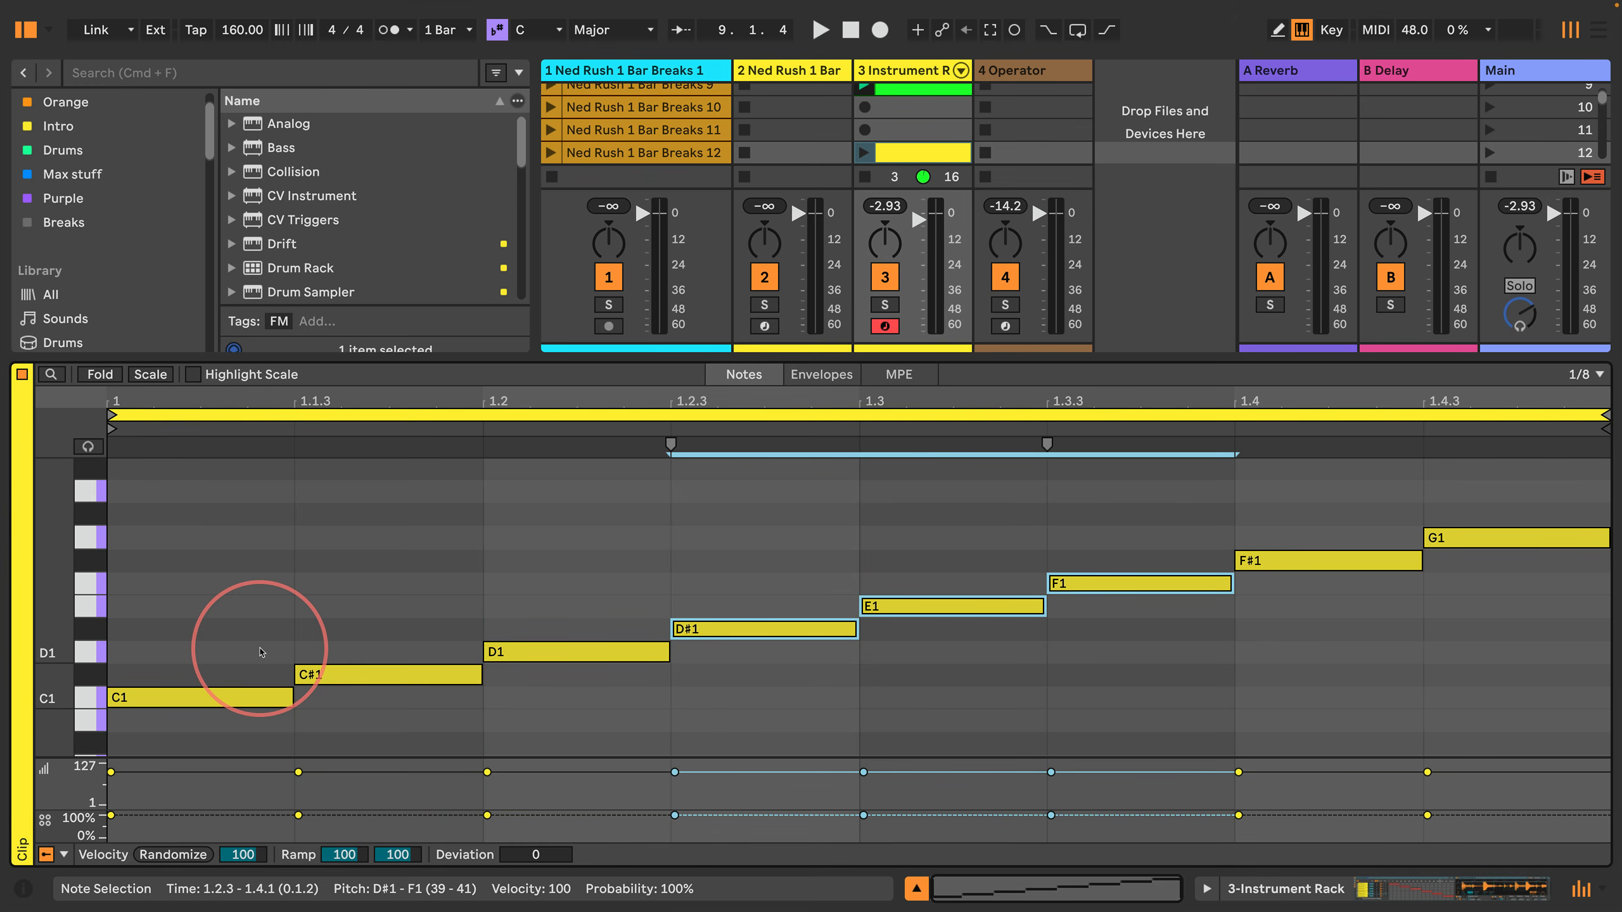
key("Return")
key("Right")
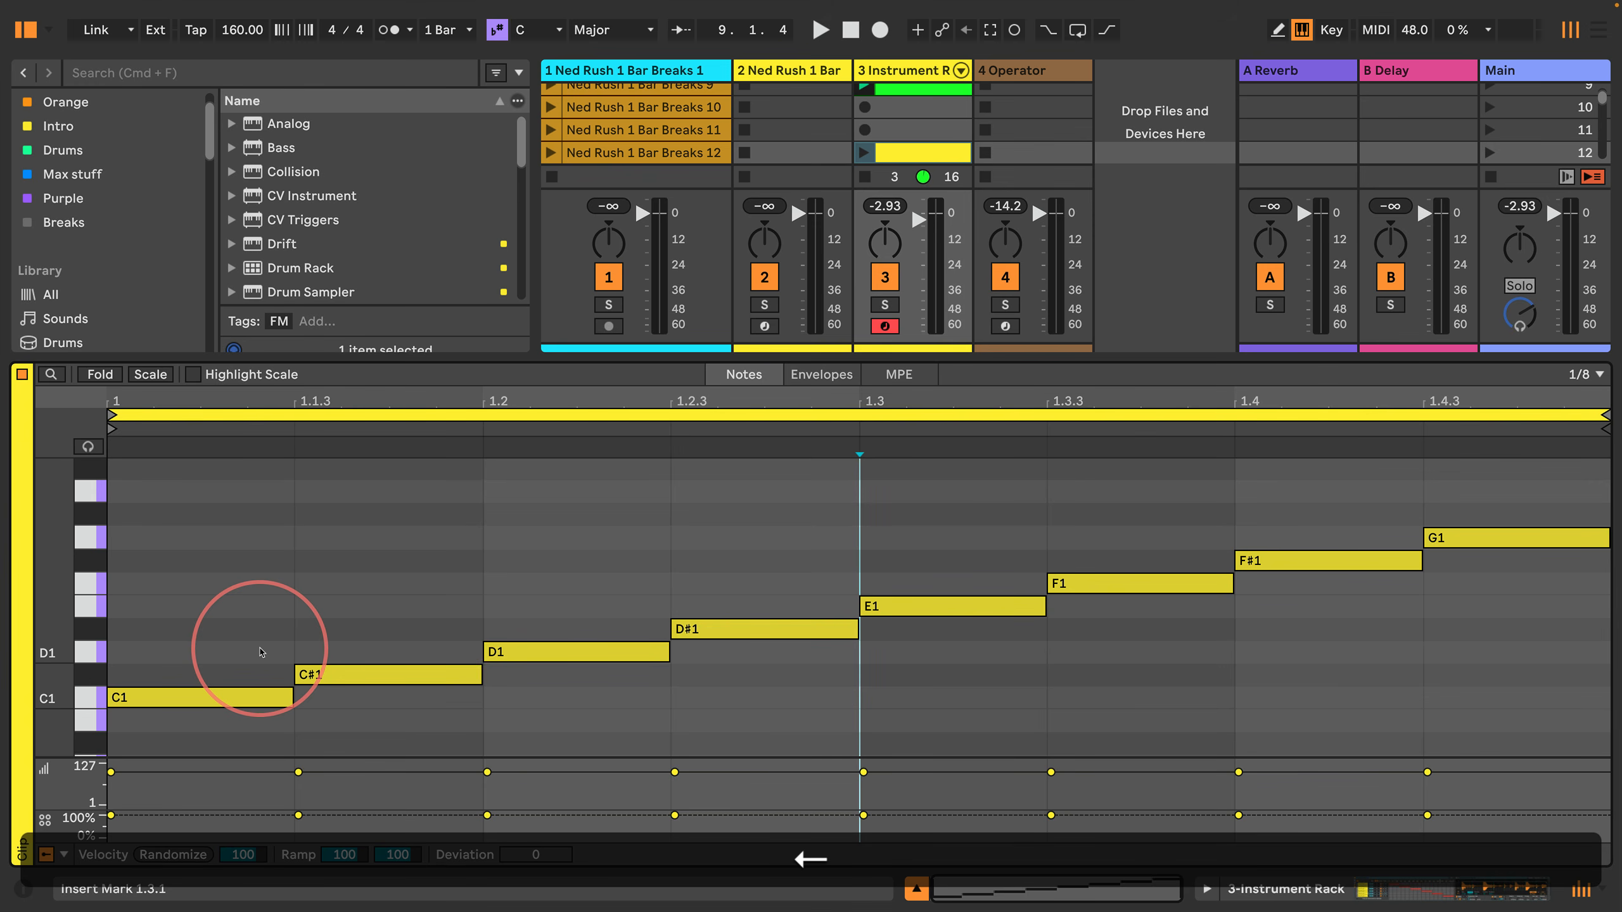
Step: Select the three notes from 1.3 to 1.4.3 and transpose them down two semitones to D1, D#1 and E1
key("shift+Right")
key("shift+Right")
key("shift+Right")
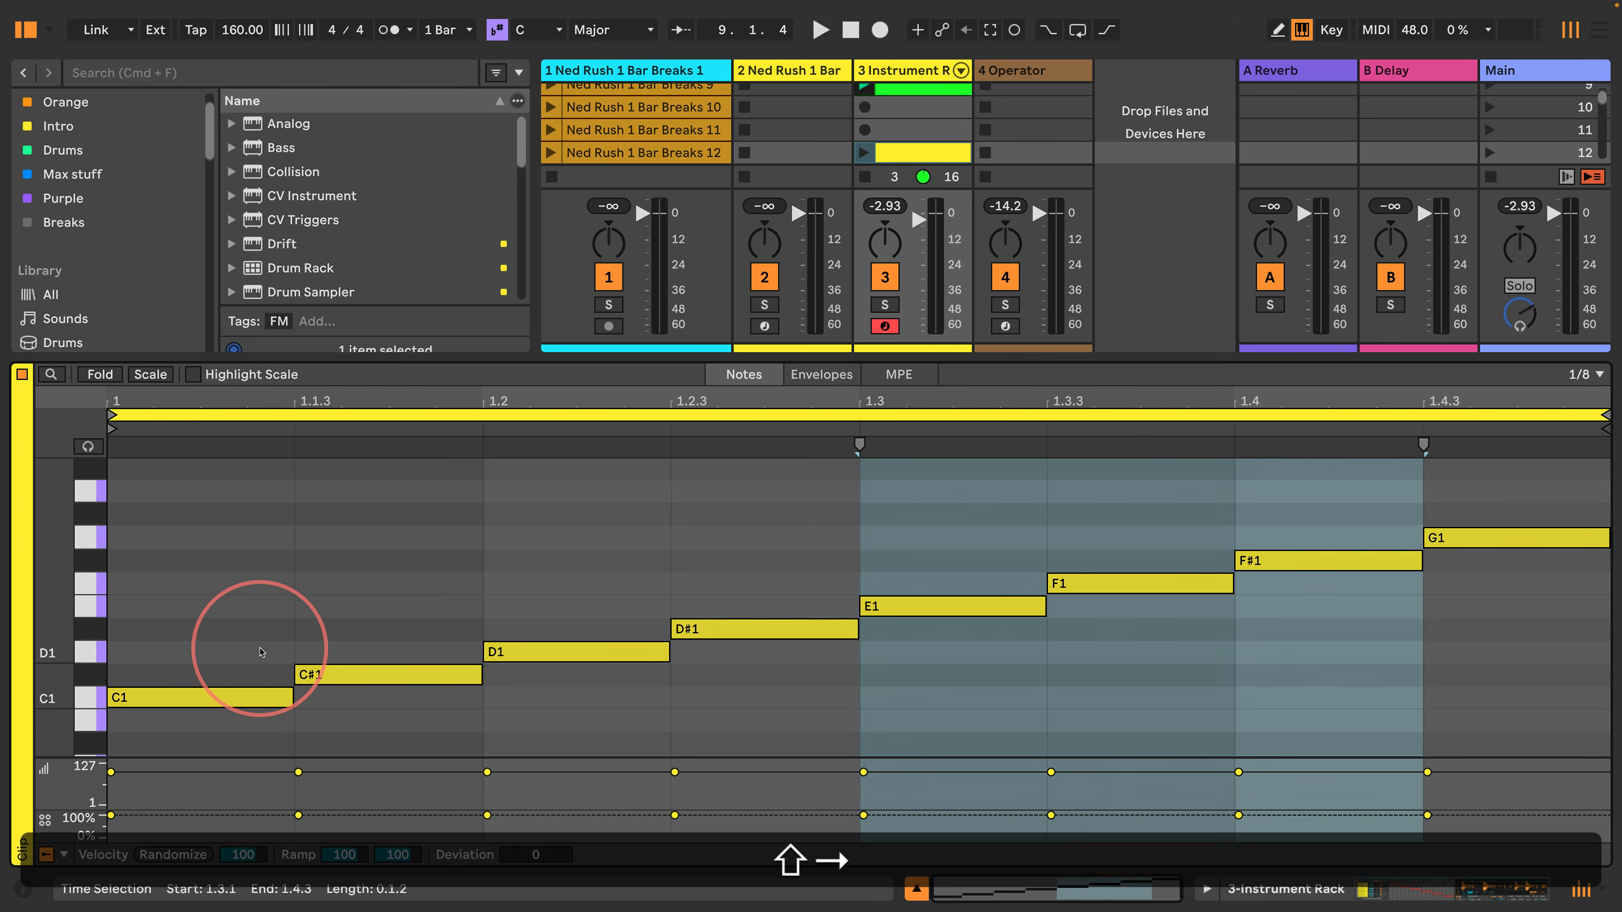
key("shift+Return")
key("Up")
key("Up")
key("Up")
key("Down")
key("Down")
key("Down")
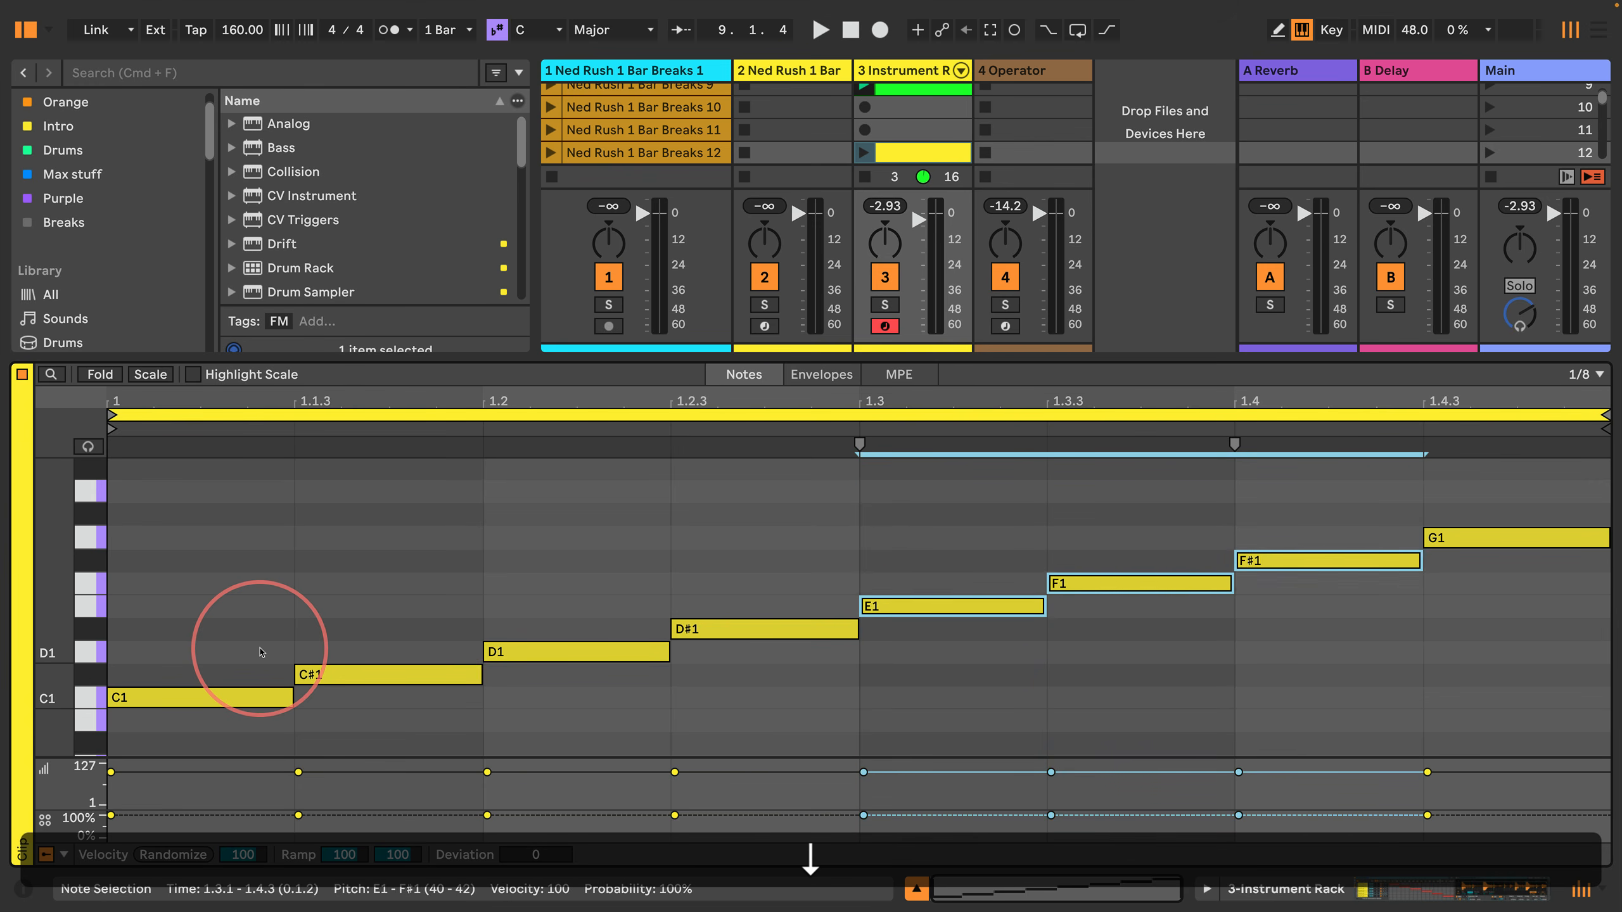
key("Down")
key("Down")
key("Down")
key("Up")
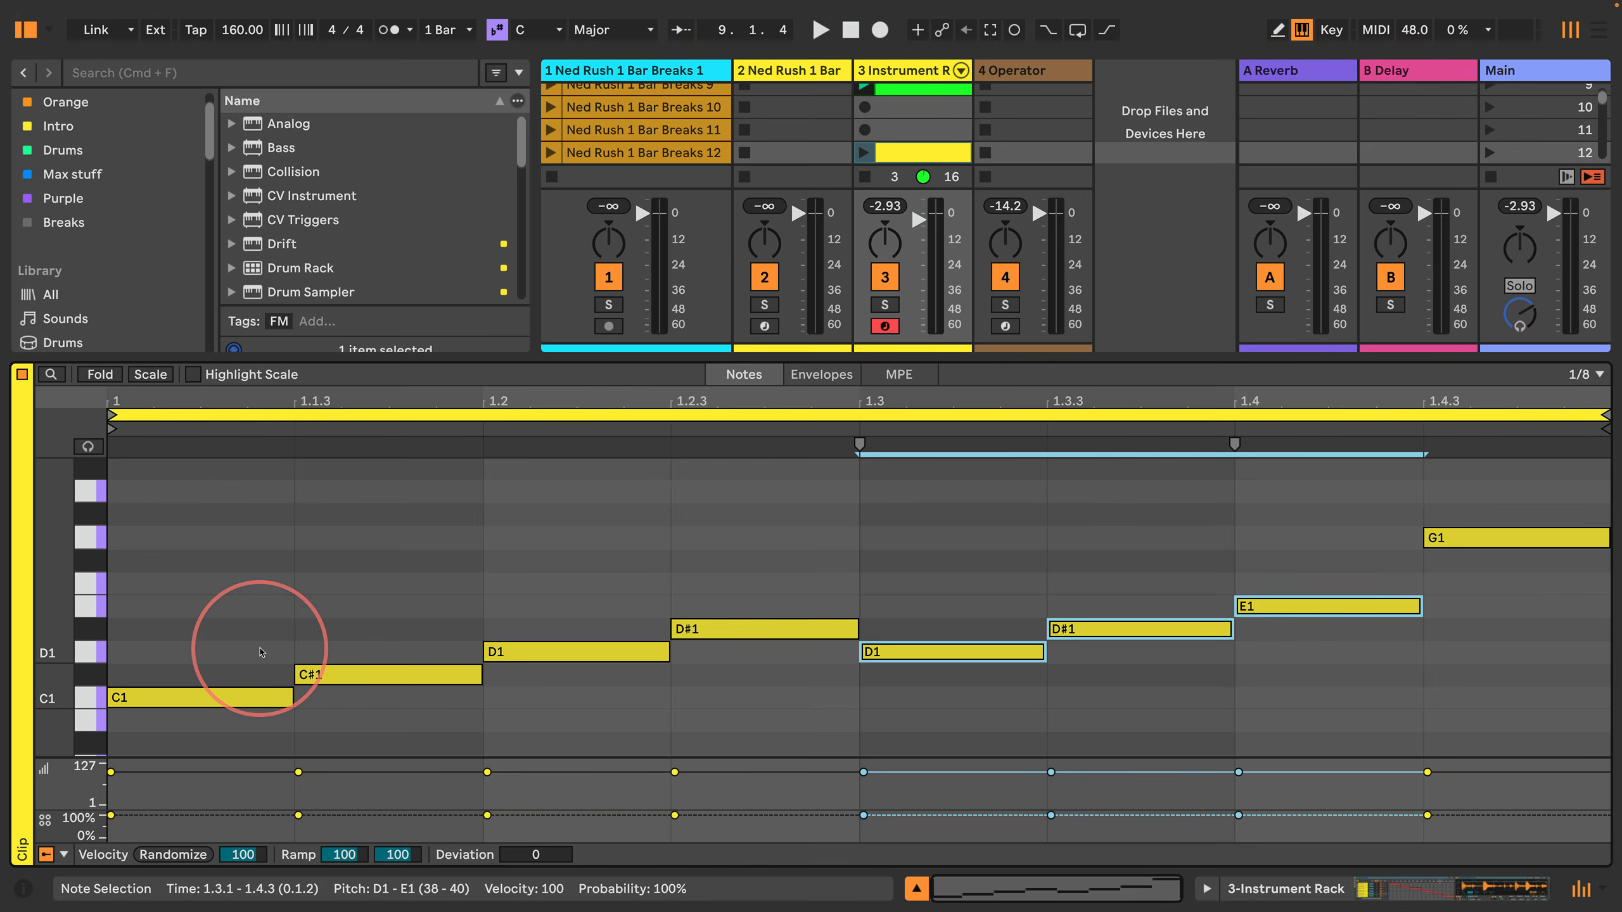
Step: Transpose the last note at 1.4.3 down to D1, then play the scene 12 clip briefly and stop playback
key("Return")
key("Right")
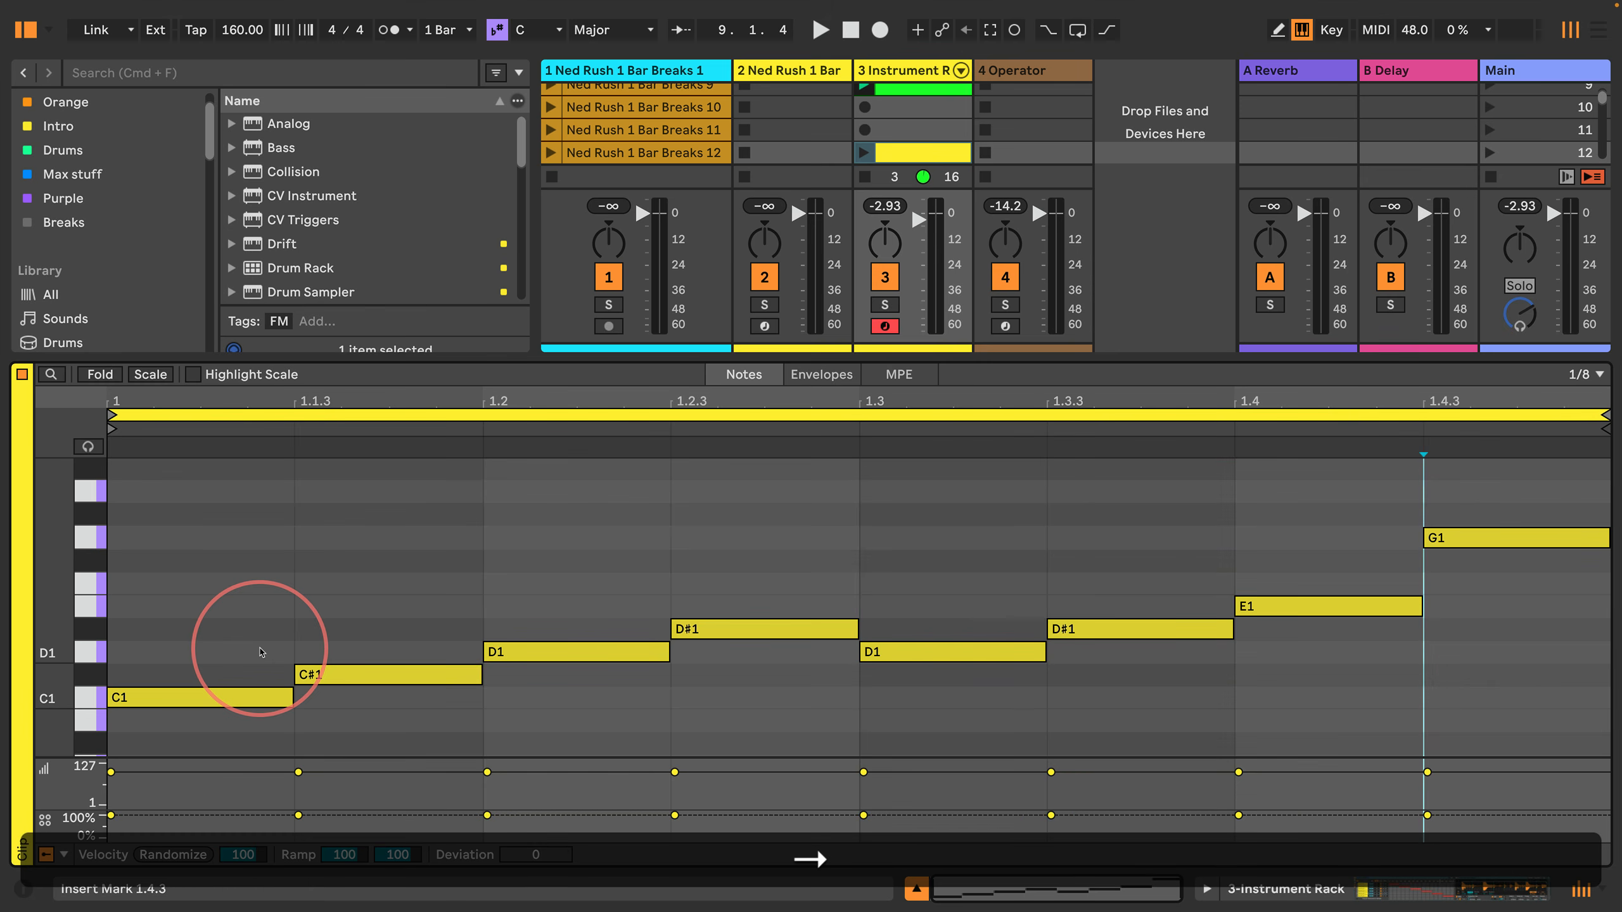
key("shift+Right")
key("shift+Return")
key("Down")
key("Down")
key("Down")
key("Down")
key("Down")
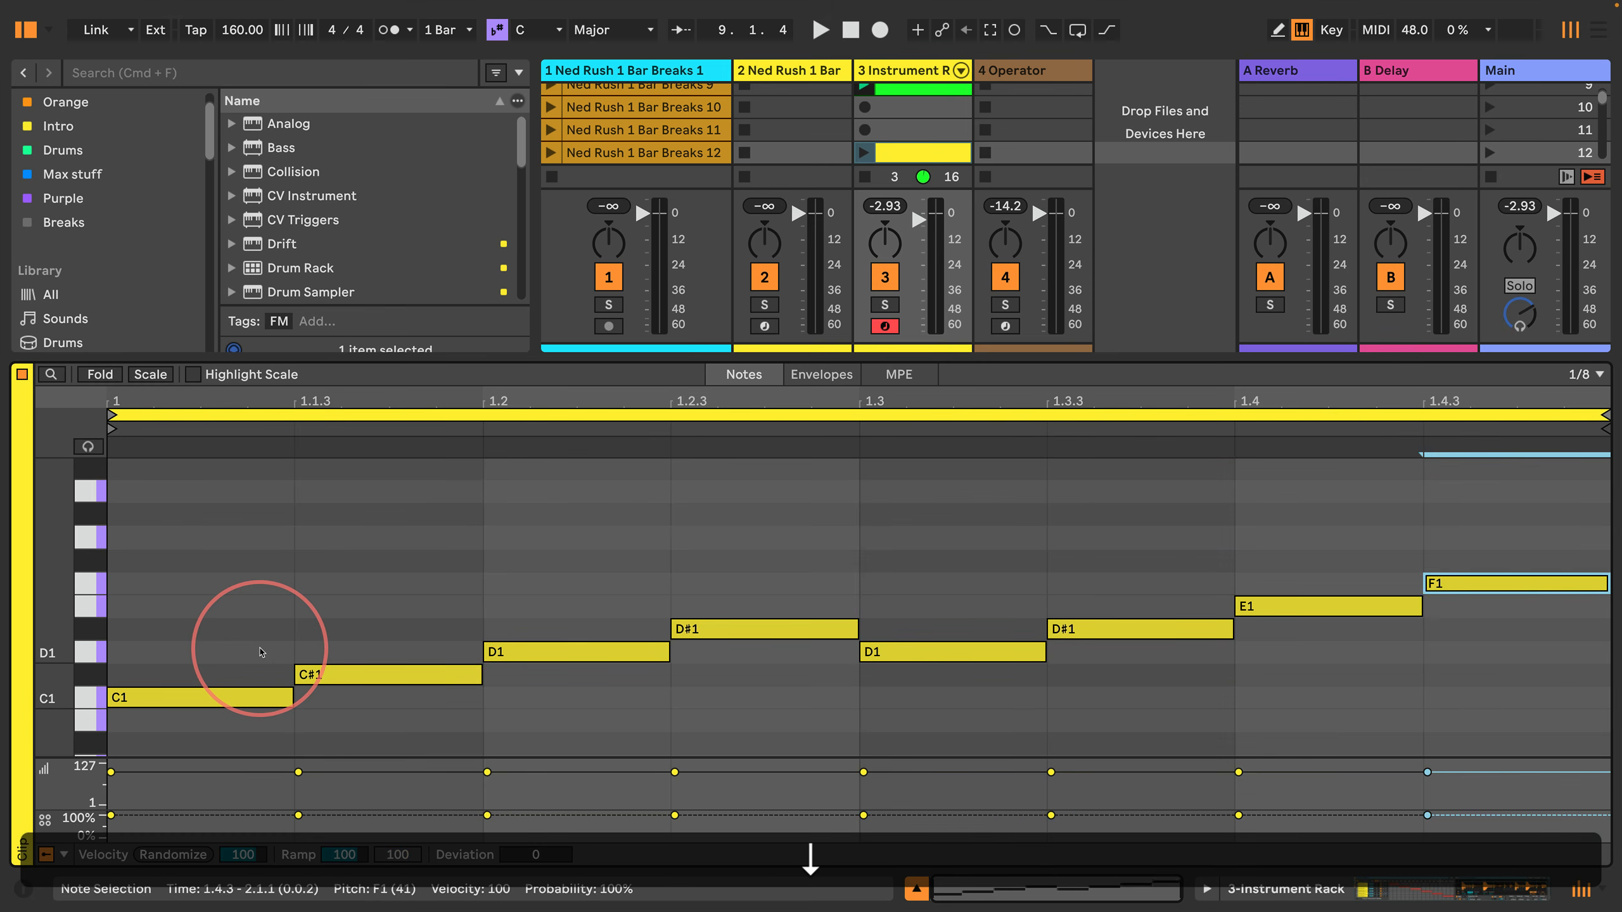
left_click(261, 652)
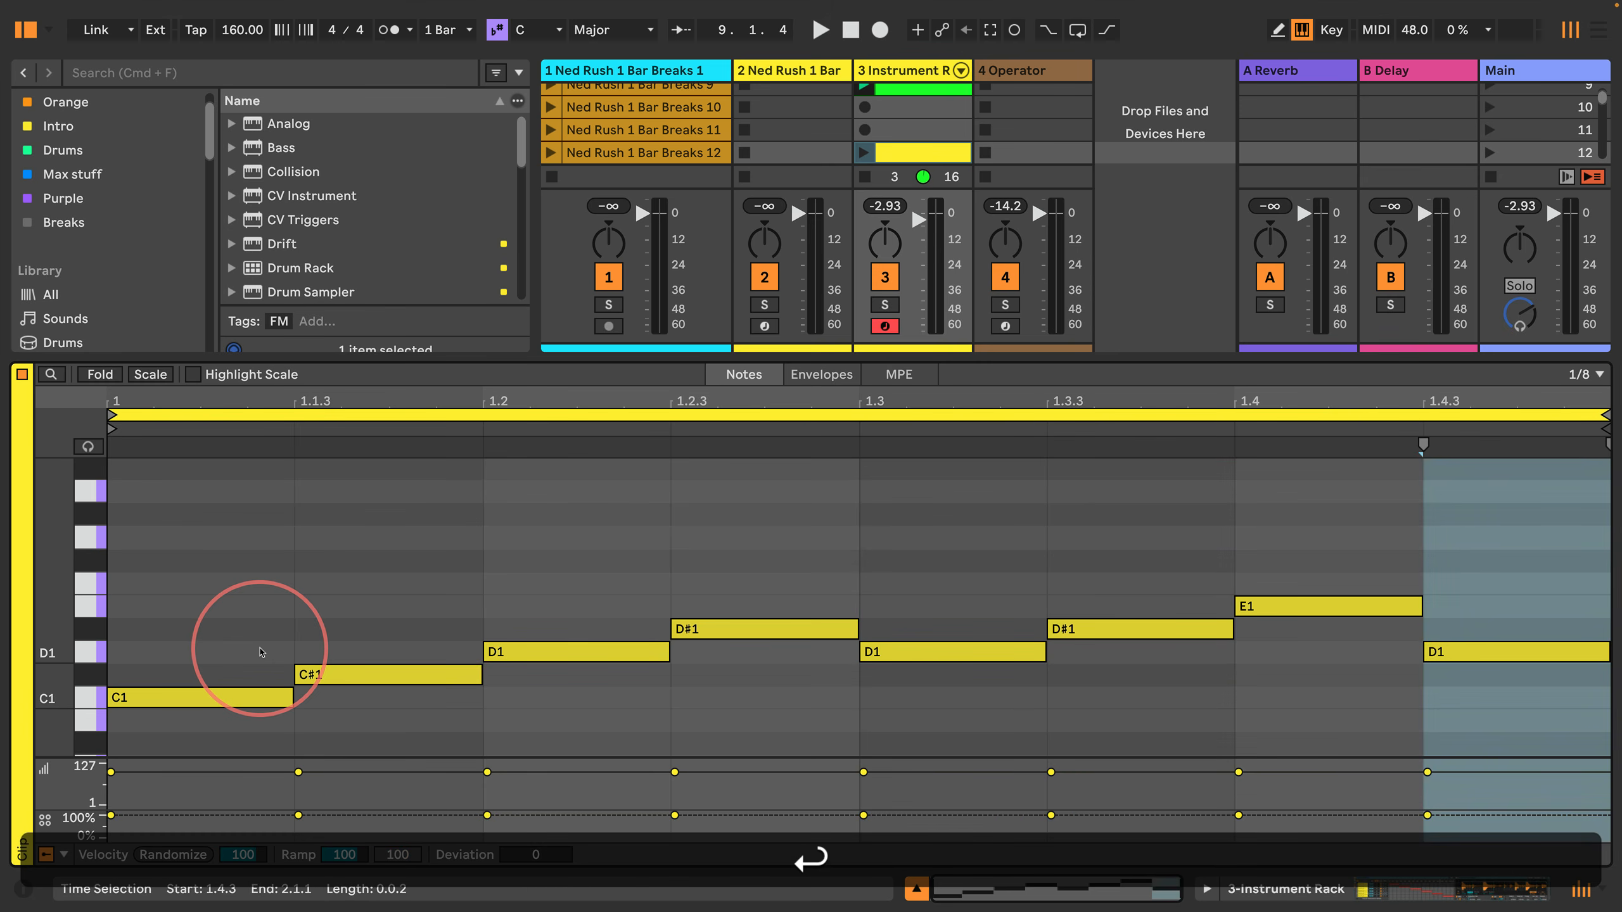
left_click(865, 153)
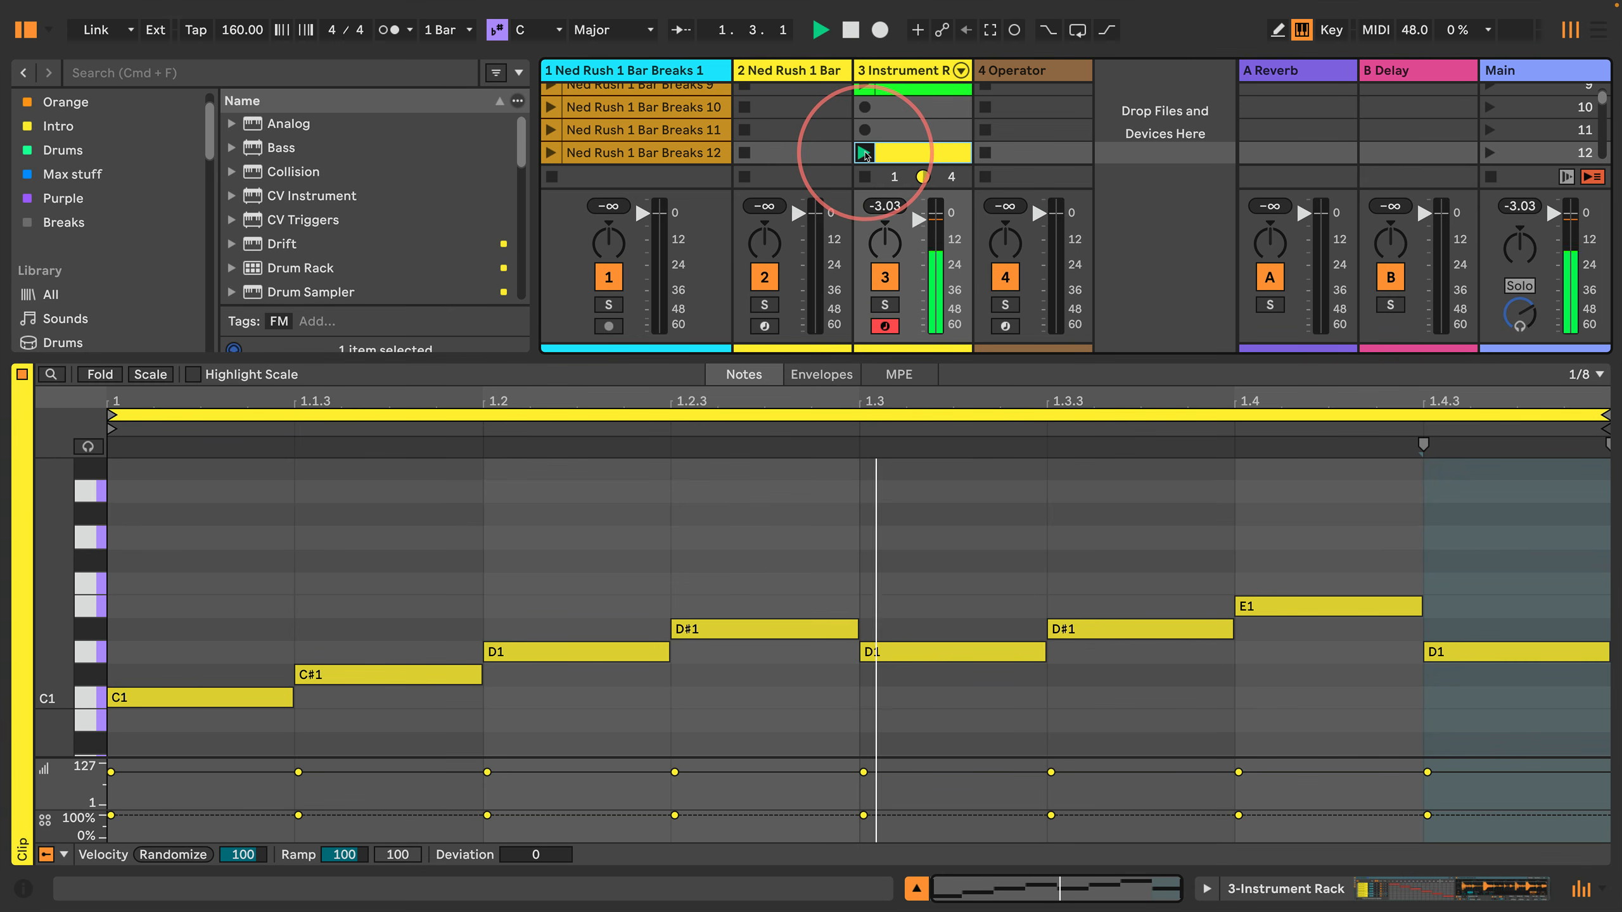
key("space")
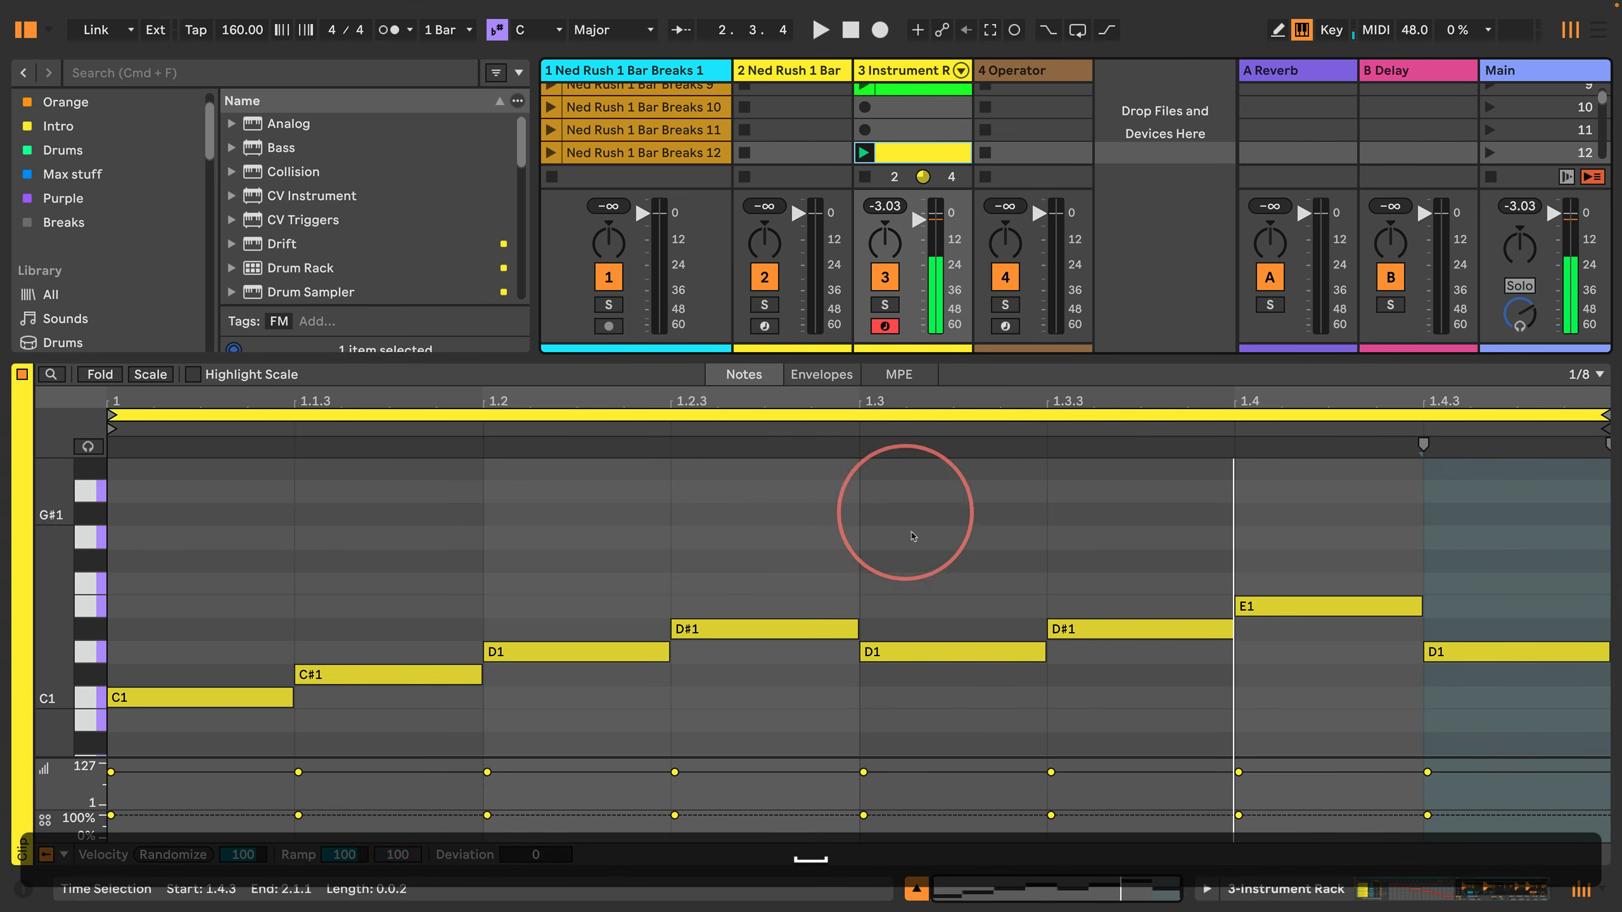
Step: Raise the note at 1.3 two semitones to E1 and the last note at 1.4.3 by three semitones
left_click(931, 652)
key("Up")
key("Up")
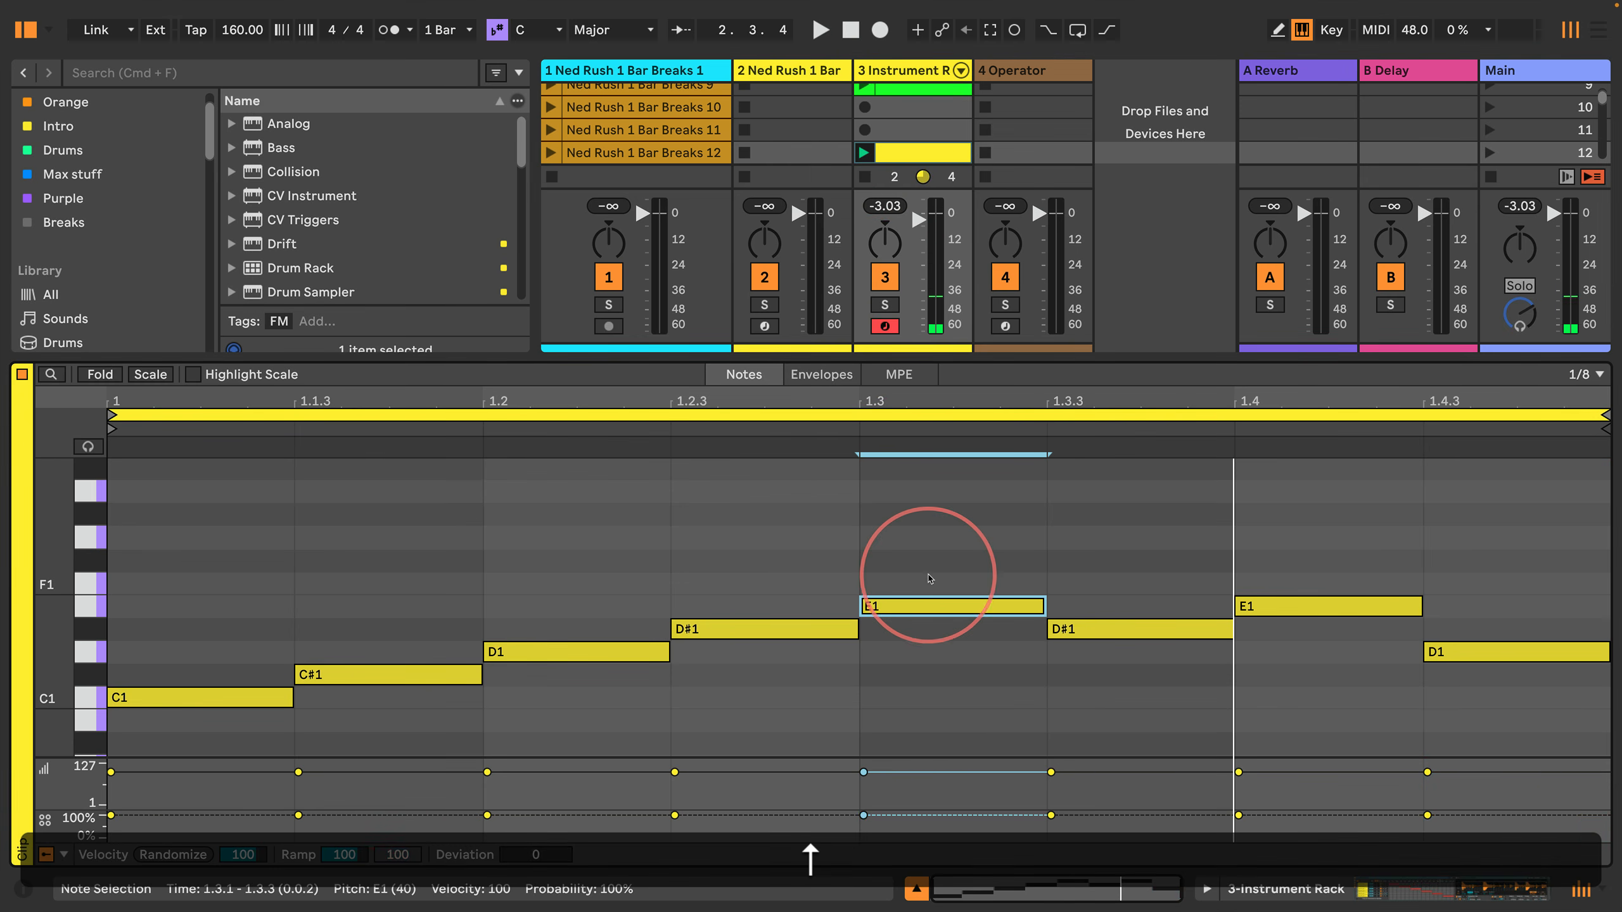
left_click(1463, 652)
key("Up")
key("Up")
key("Up")
Step: Lower the last three notes by one semitone to D1, D#1 and E1, then launch the clip to hear it
left_click_drag(1465, 700, 1131, 485)
key("Down")
left_click(864, 152)
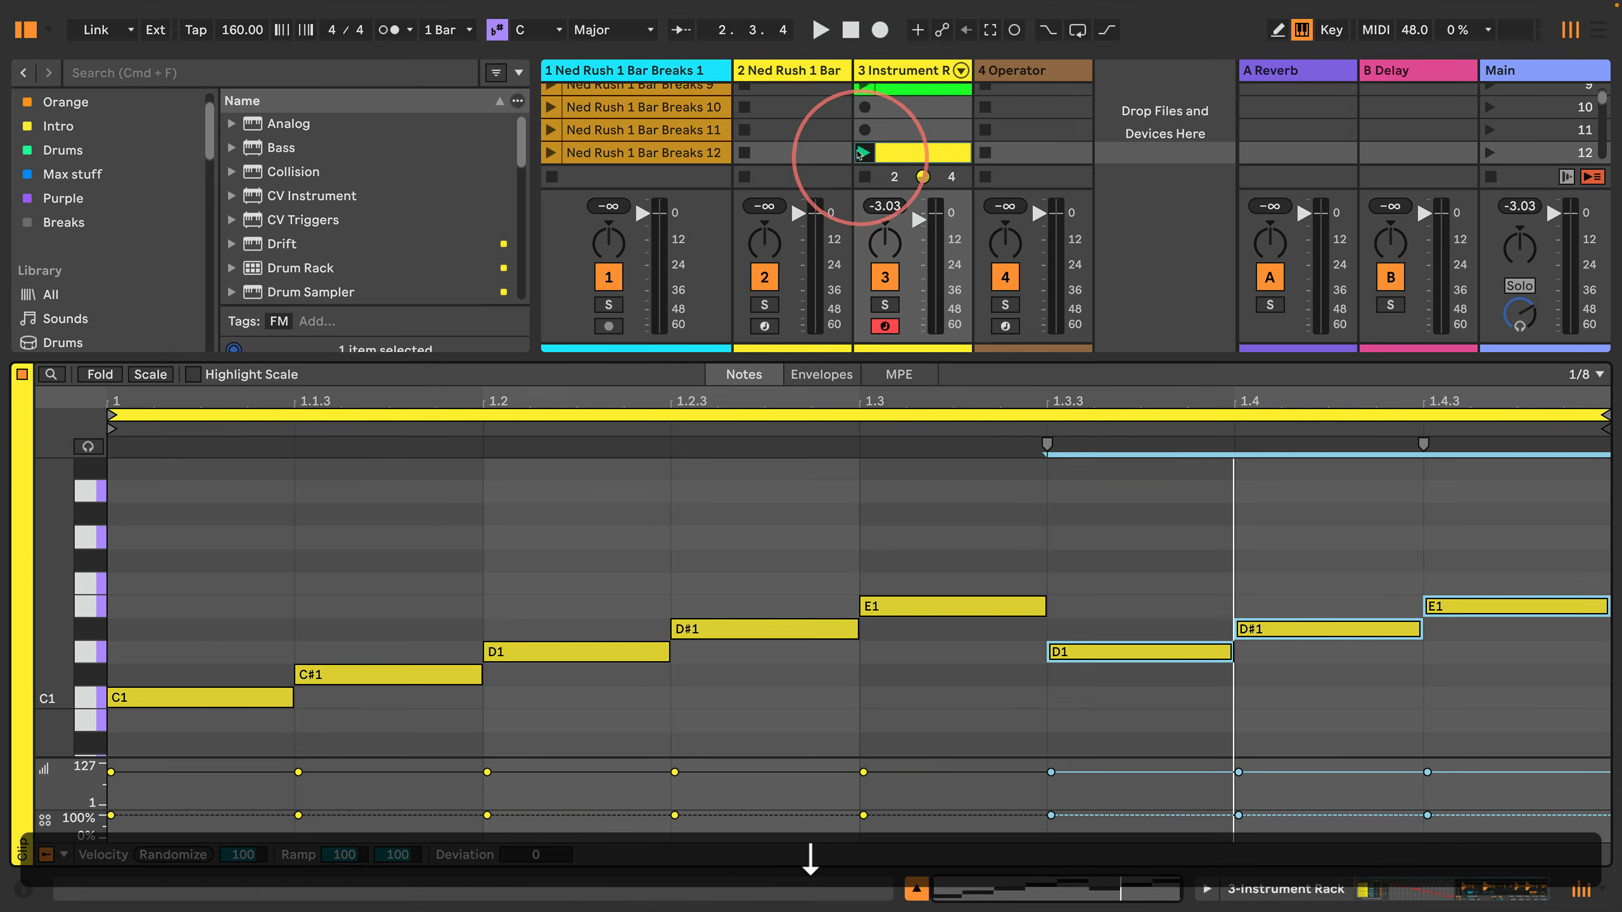
left_click(521, 618)
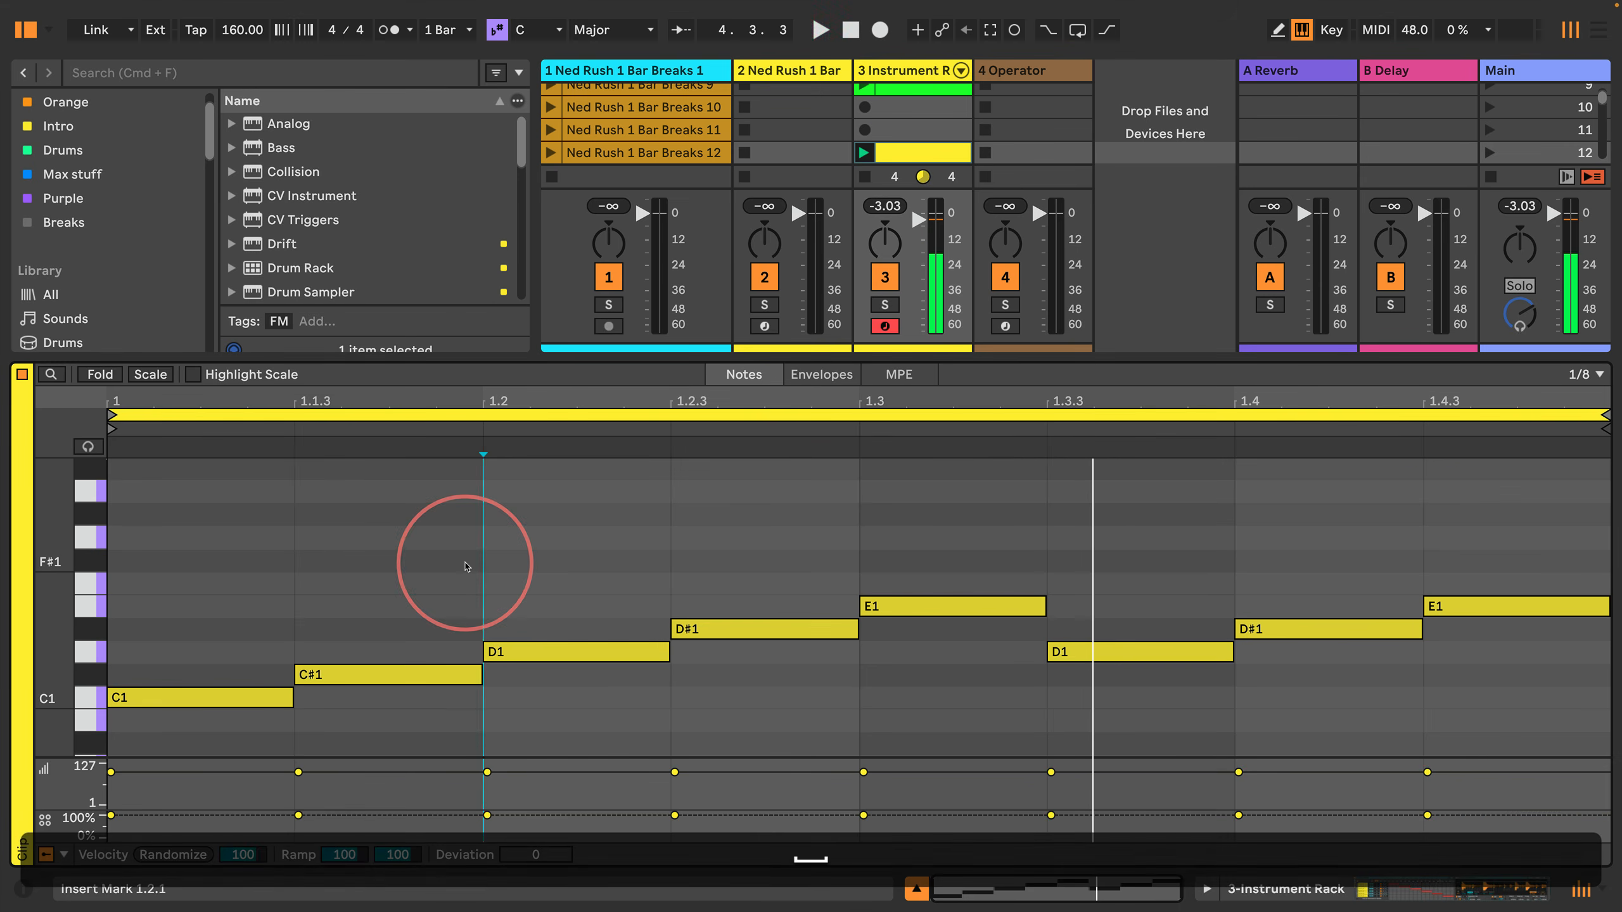
Step: Duplicate the one-bar pattern three times to fill four bars and set the clip loop to cover all the notes
key("super+a")
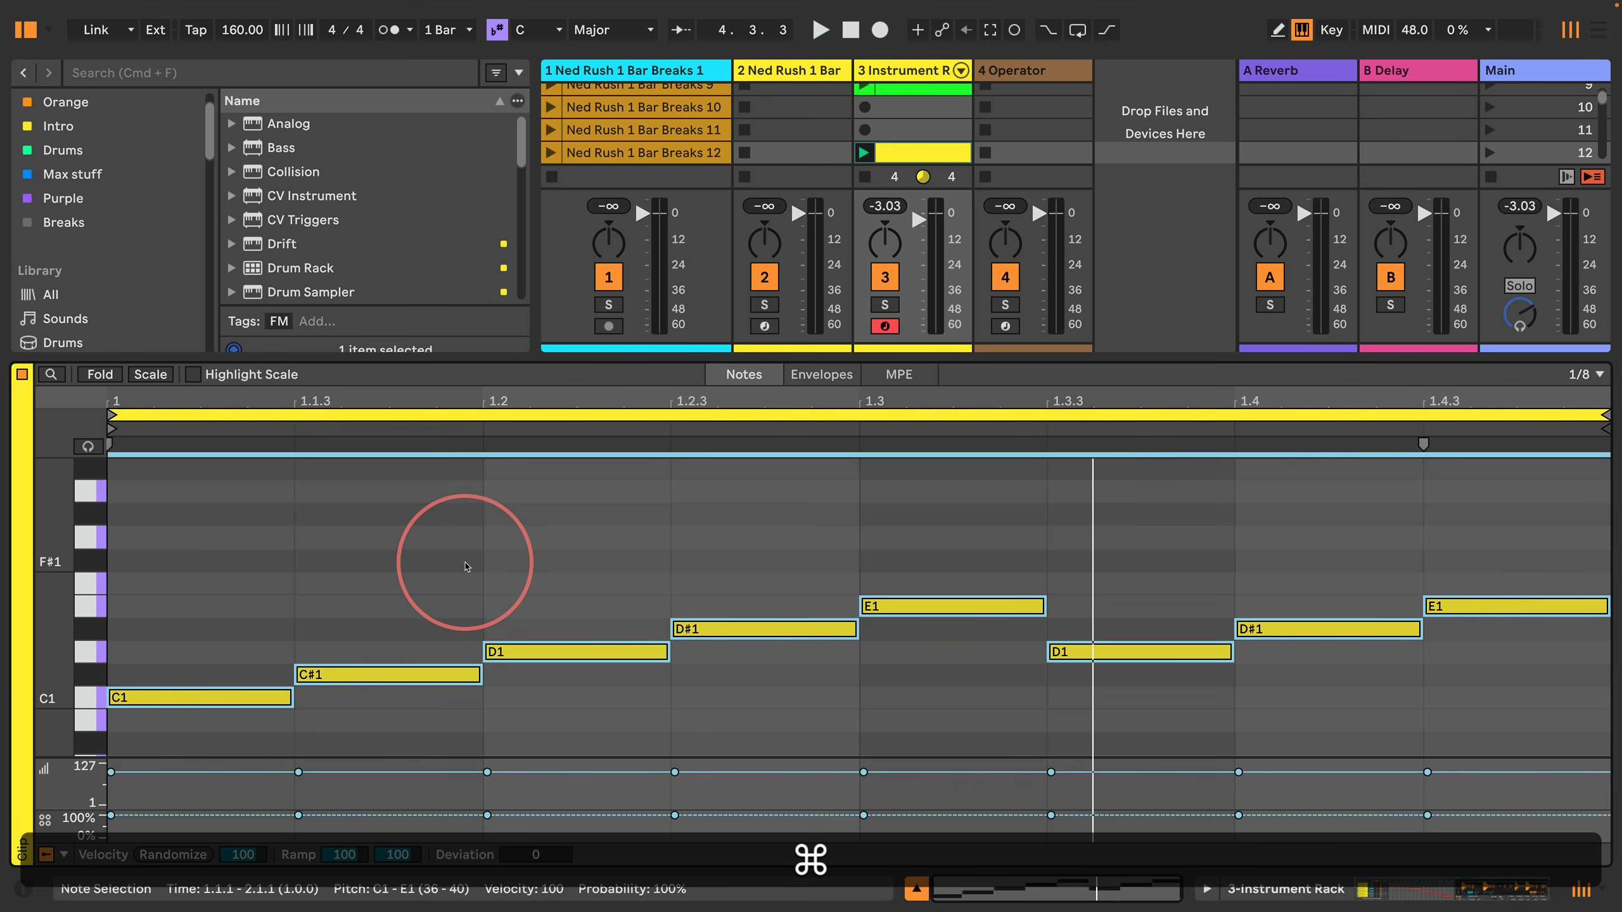
key("super+d")
key("super+d")
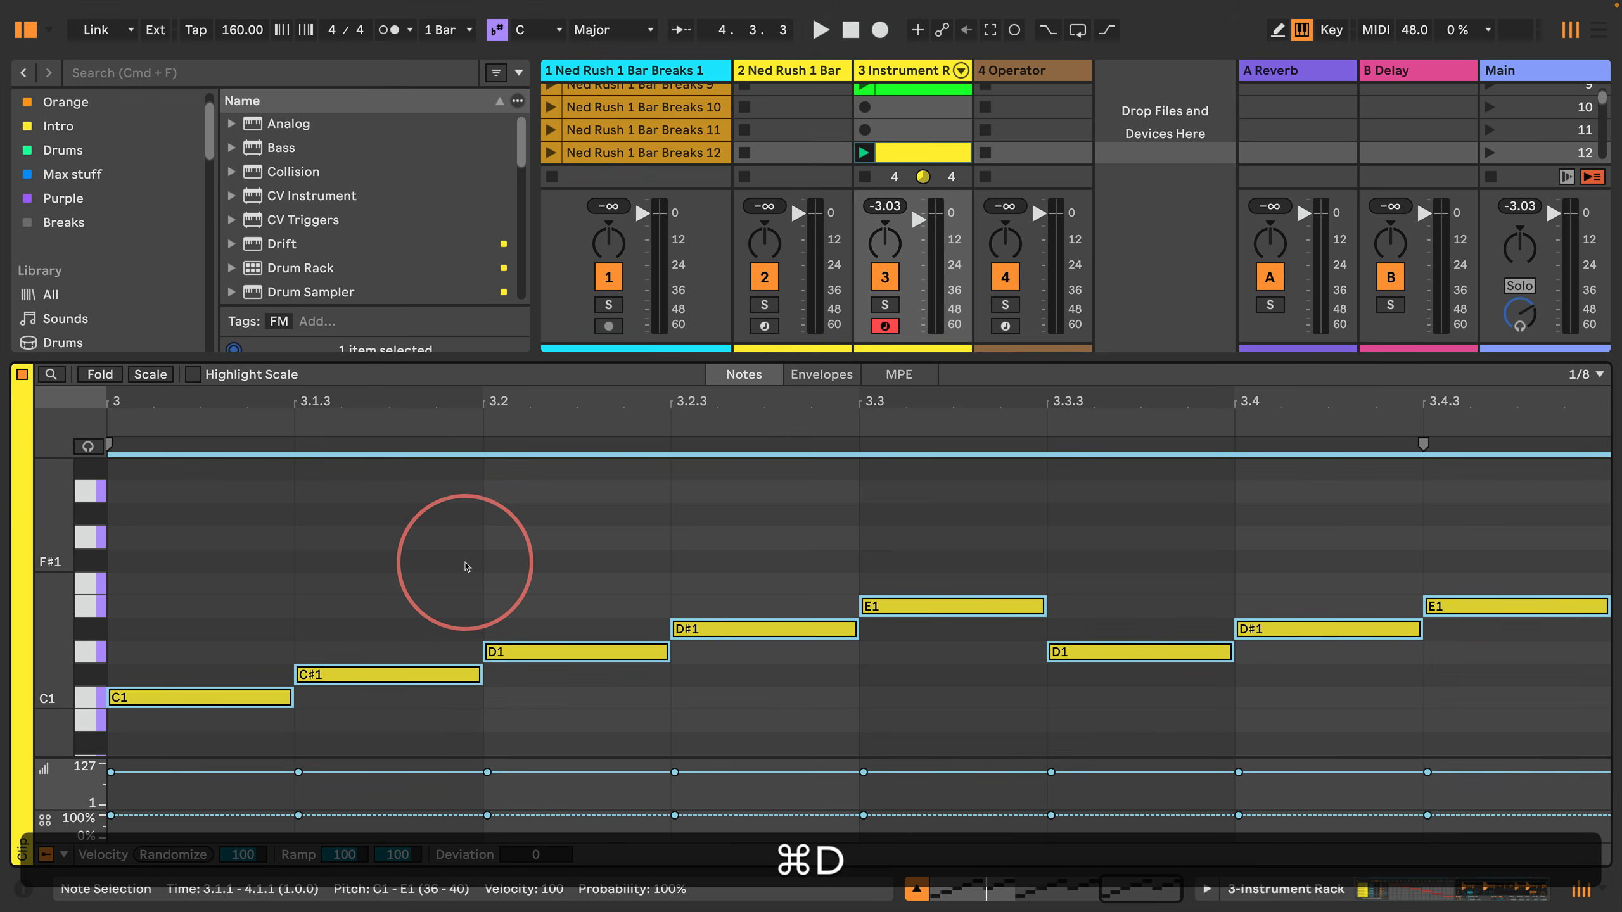
key("super+d")
key("super+a")
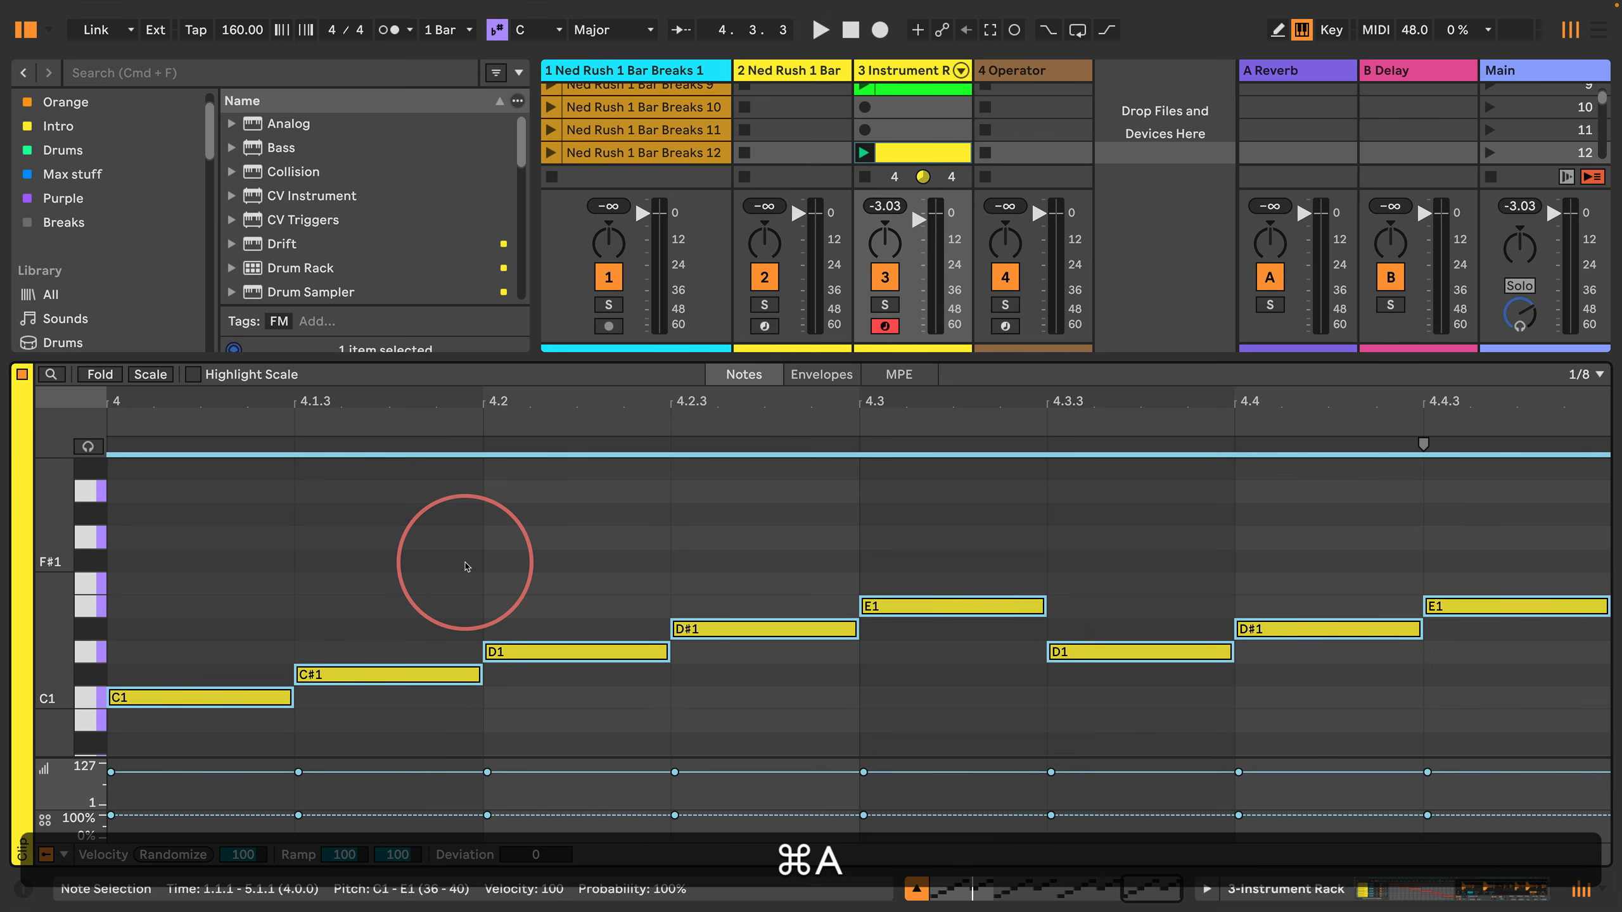
key("super+l")
key("minus")
key("minus")
key("minus")
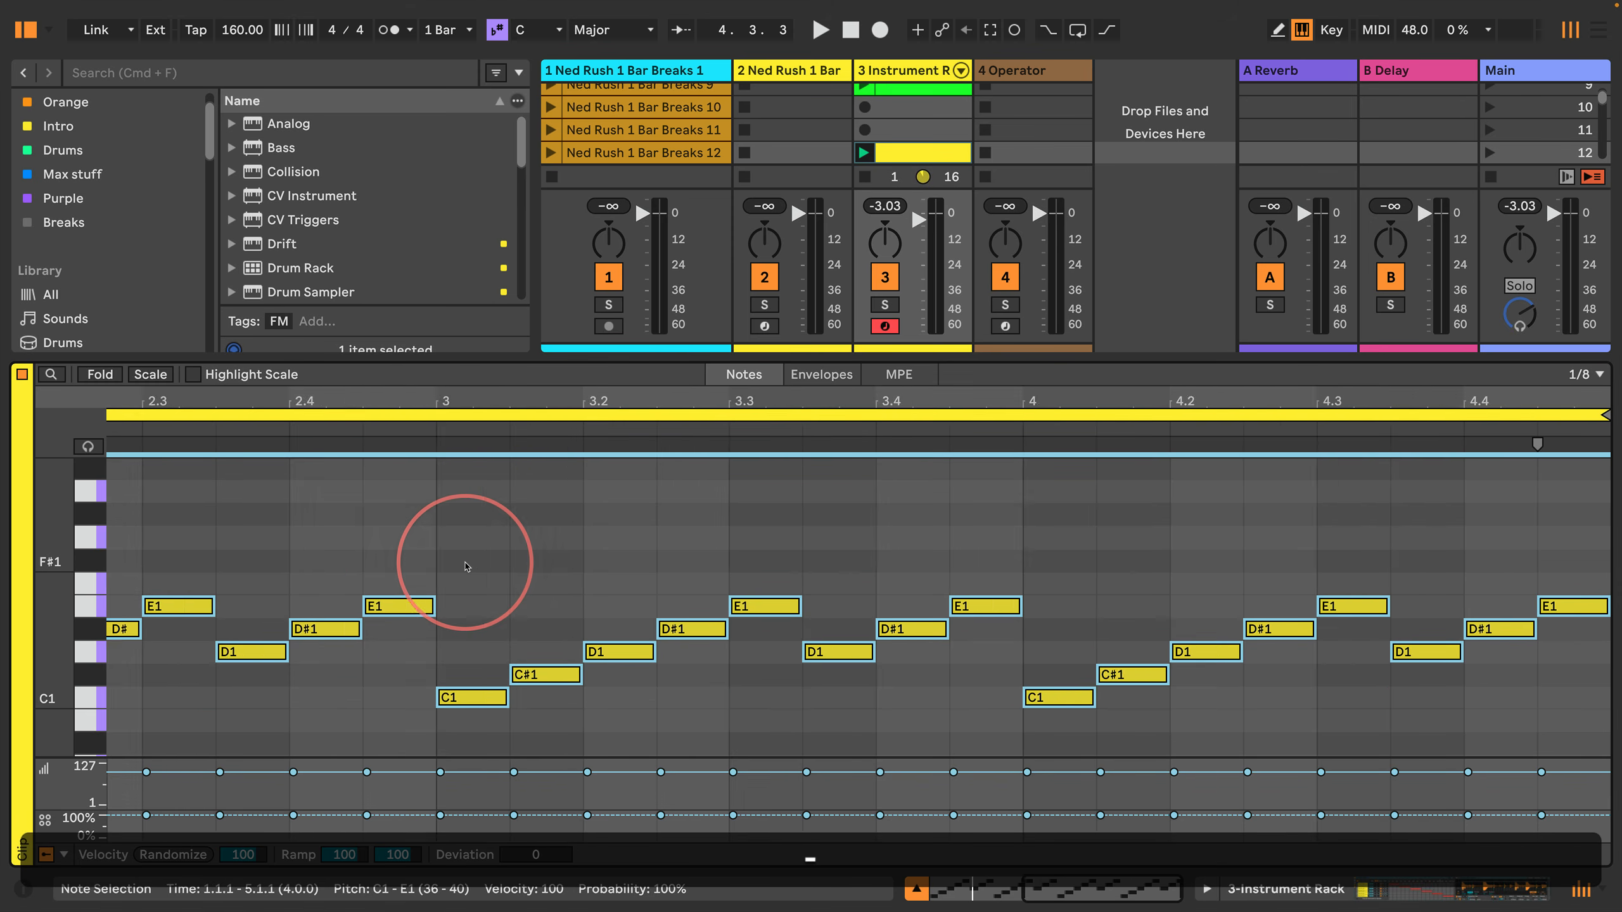
Step: Play the four-bar scene 12 pattern to hear the duplicated slices, and stop playback
key("space")
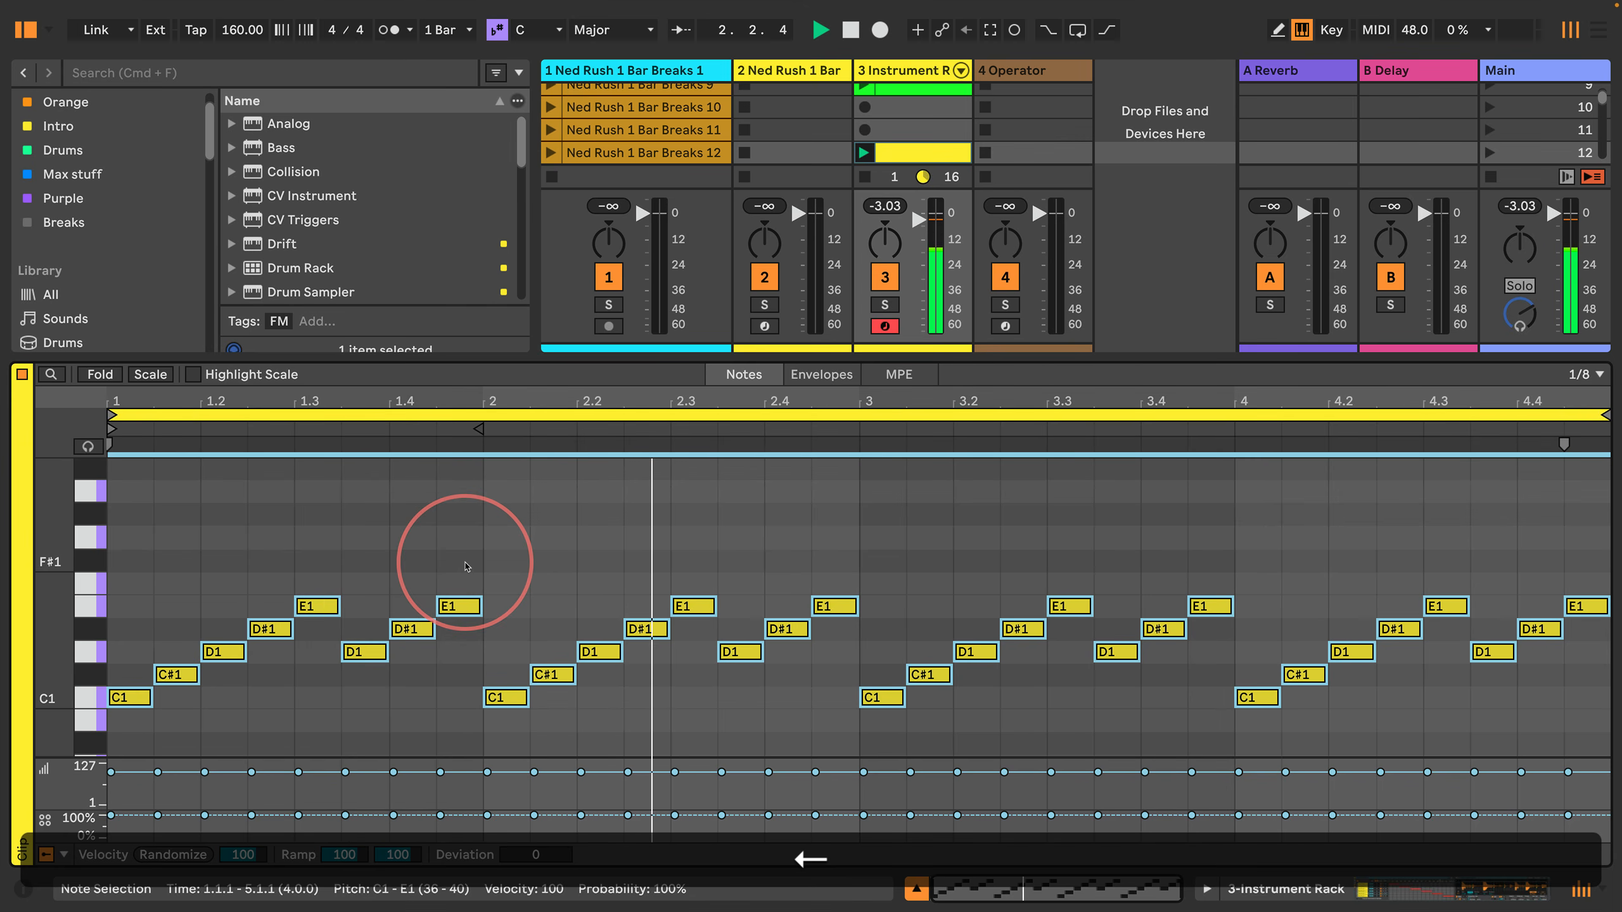
key("Return")
key("Right")
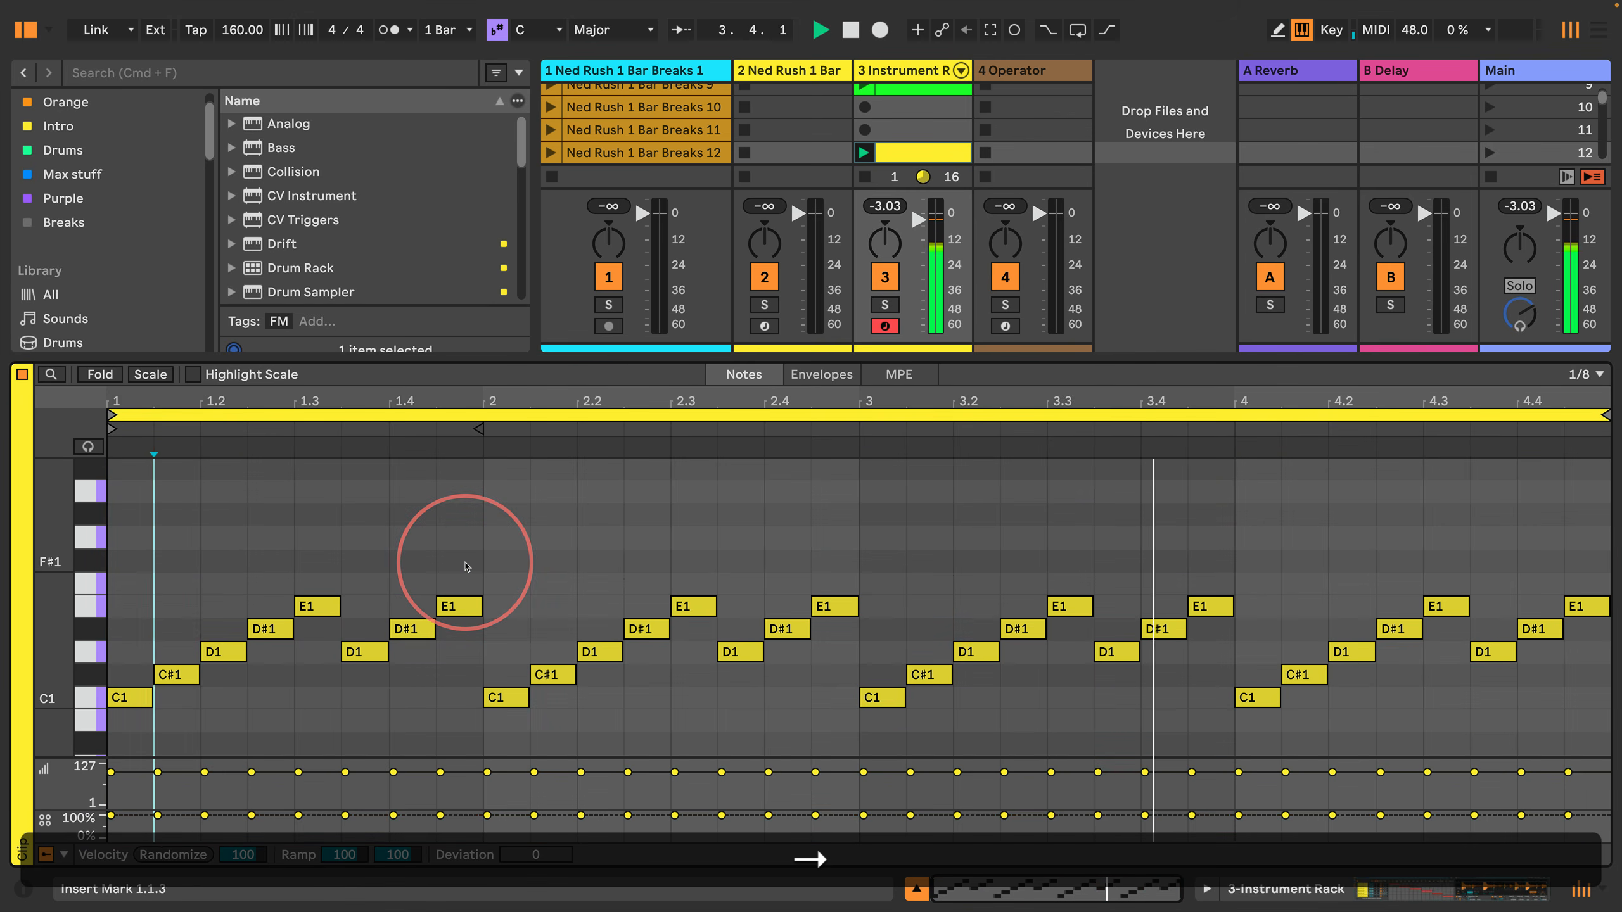
key("Right")
key("Right")
key("Right")
key("Right")
key("Right")
key("space")
Step: Raise the two notes at 2.2.3 and 2.3 by two semitones to F1 and F#1
key("Right")
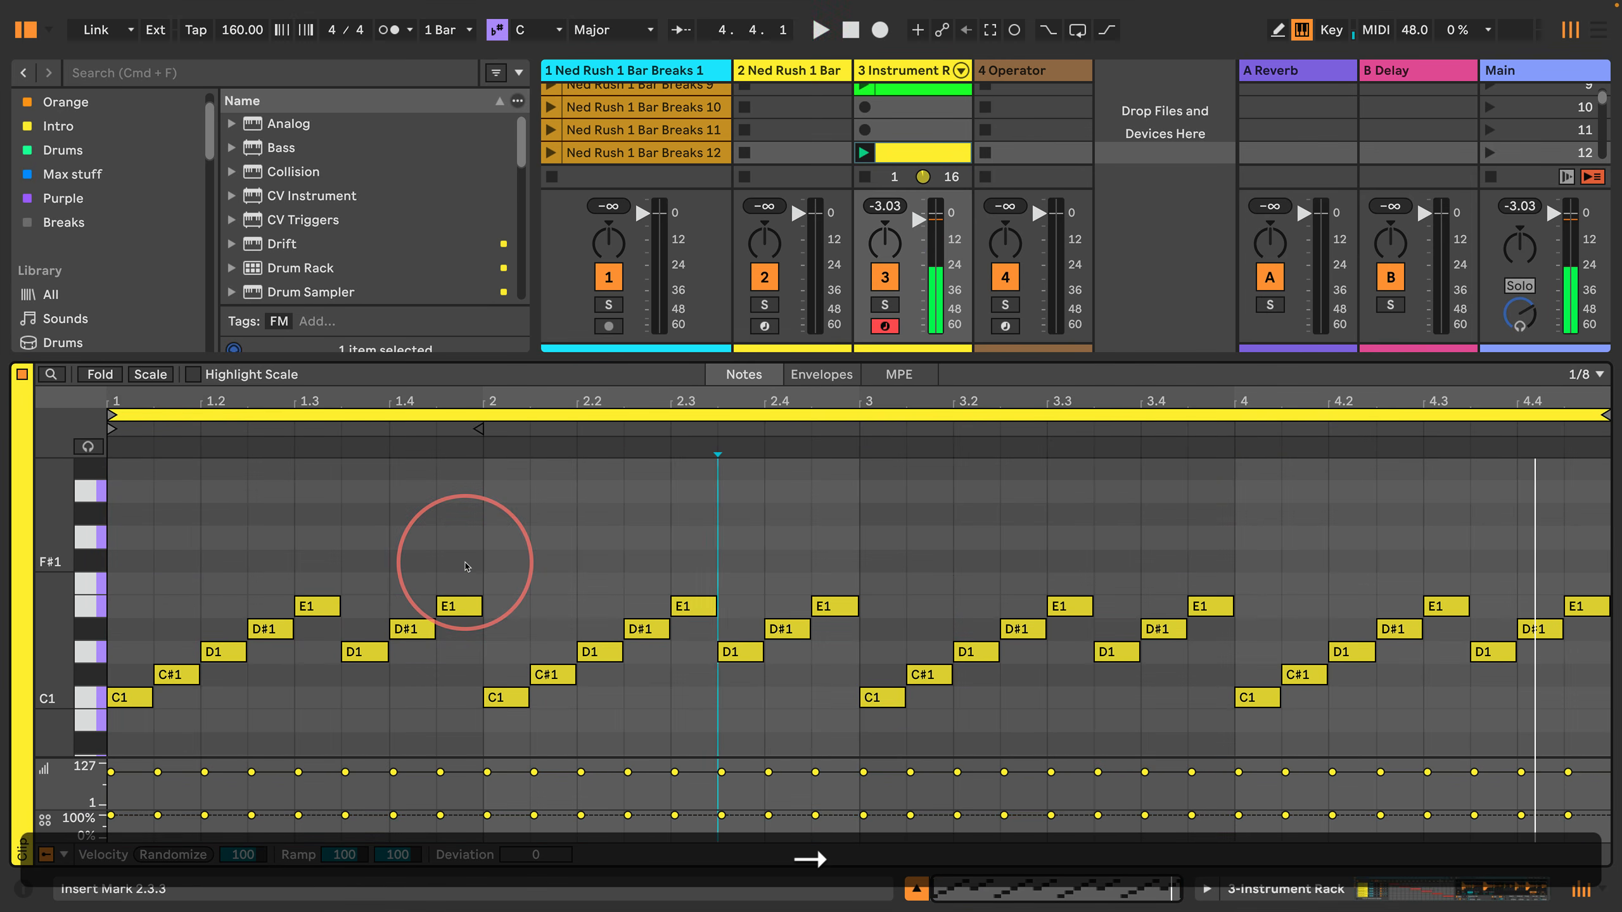
key("Left")
key("Left")
key("Right")
key("Right")
key("Left")
key("Left")
key("Right")
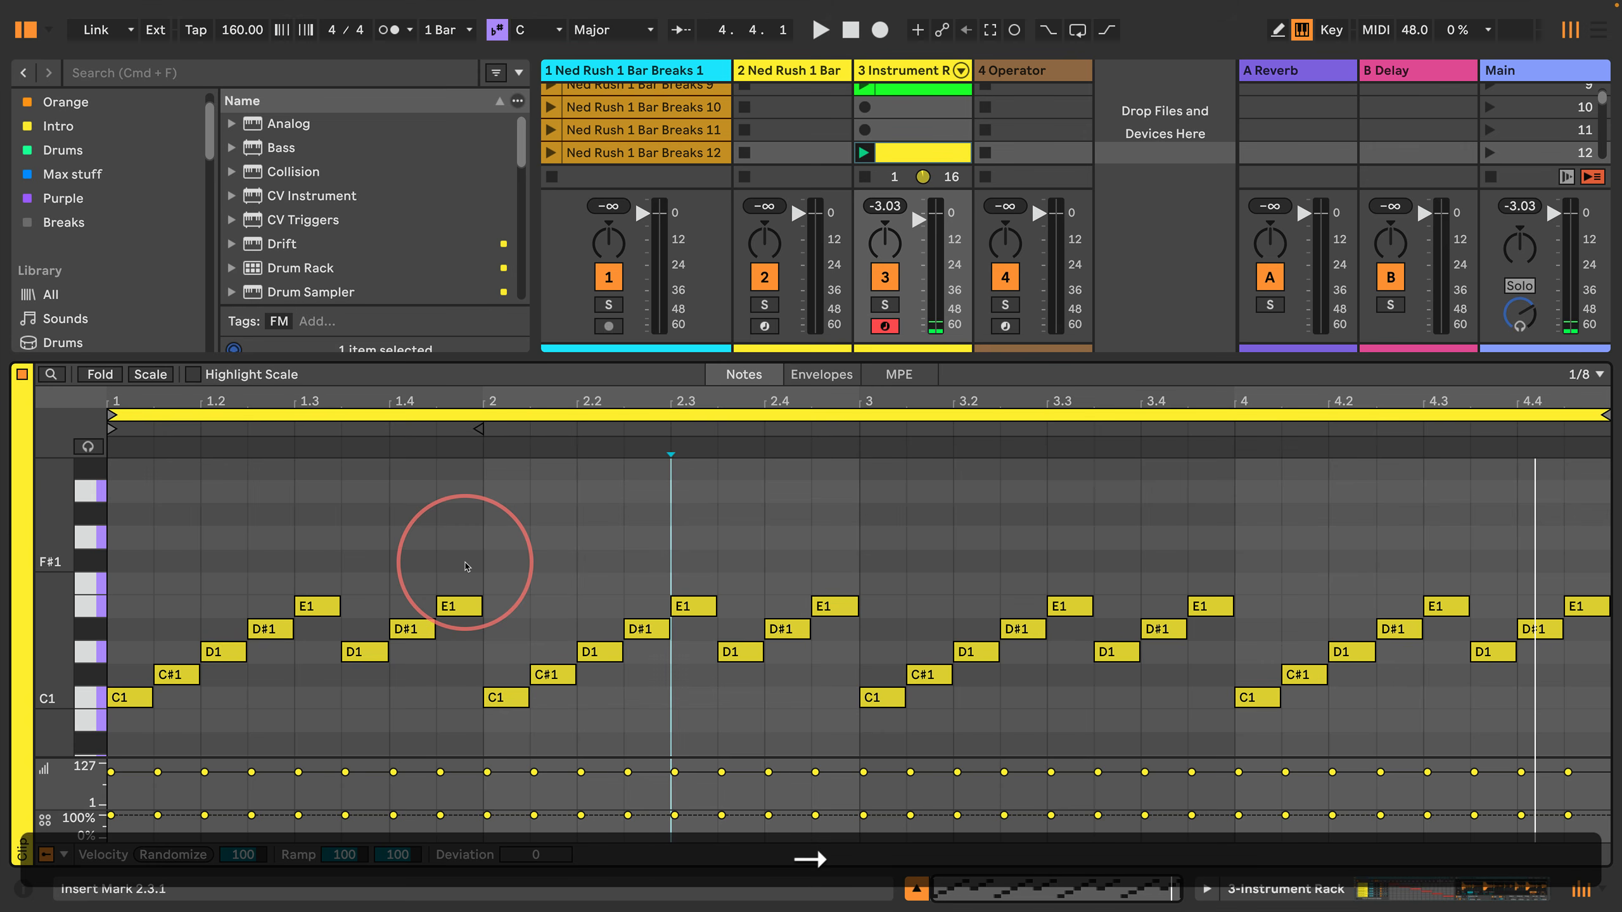
key("Left")
key("shift+Right")
key("shift+Right")
key("Up")
key("Up")
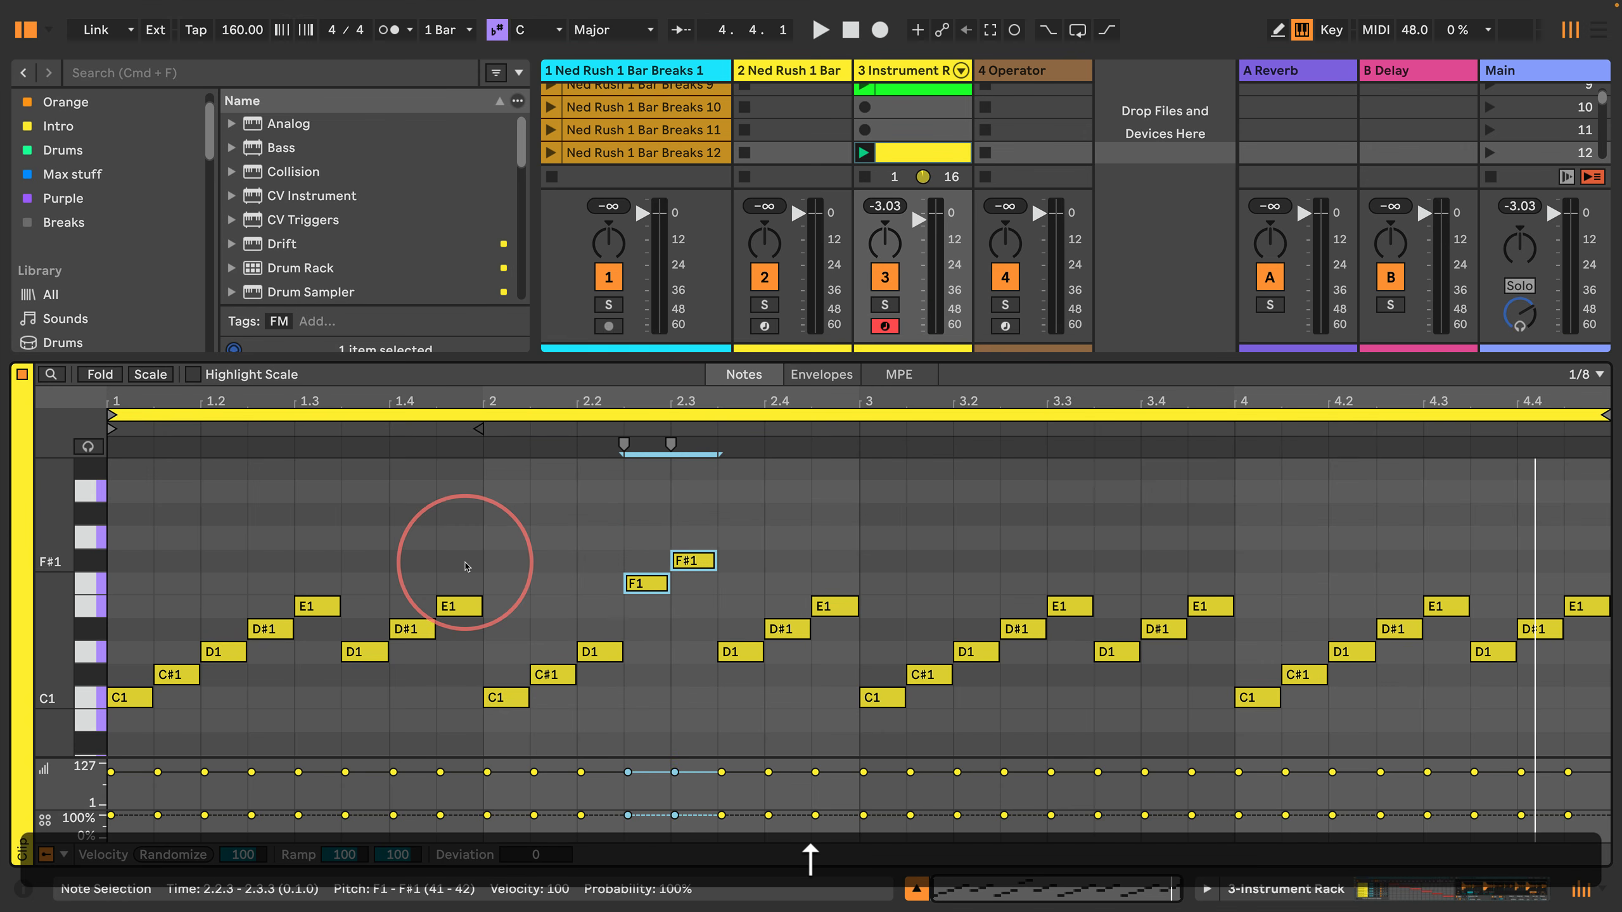
Step: Lower the last three notes of bar 3, starting at 3.3.3, by one semitone to C#1, D1 and D#1
key("Right")
key("Right")
key("Right")
key("Right")
key("Right")
key("Right")
key("Right")
key("Right")
key("Right")
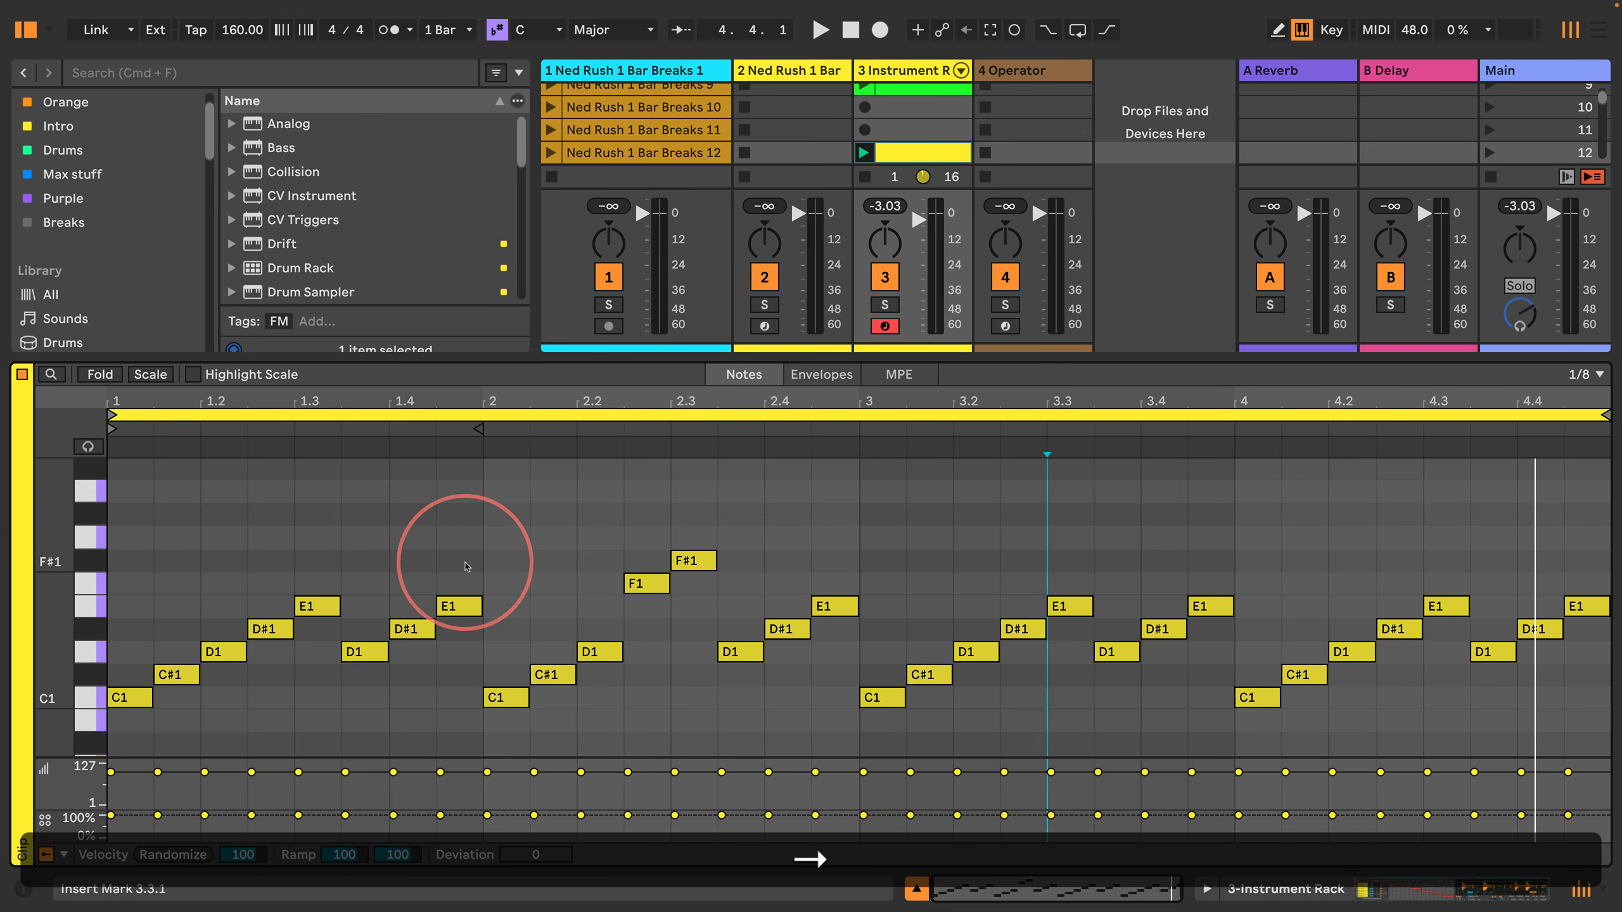
key("Left")
key("Left")
key("Right")
key("Right")
key("Right")
key("Left")
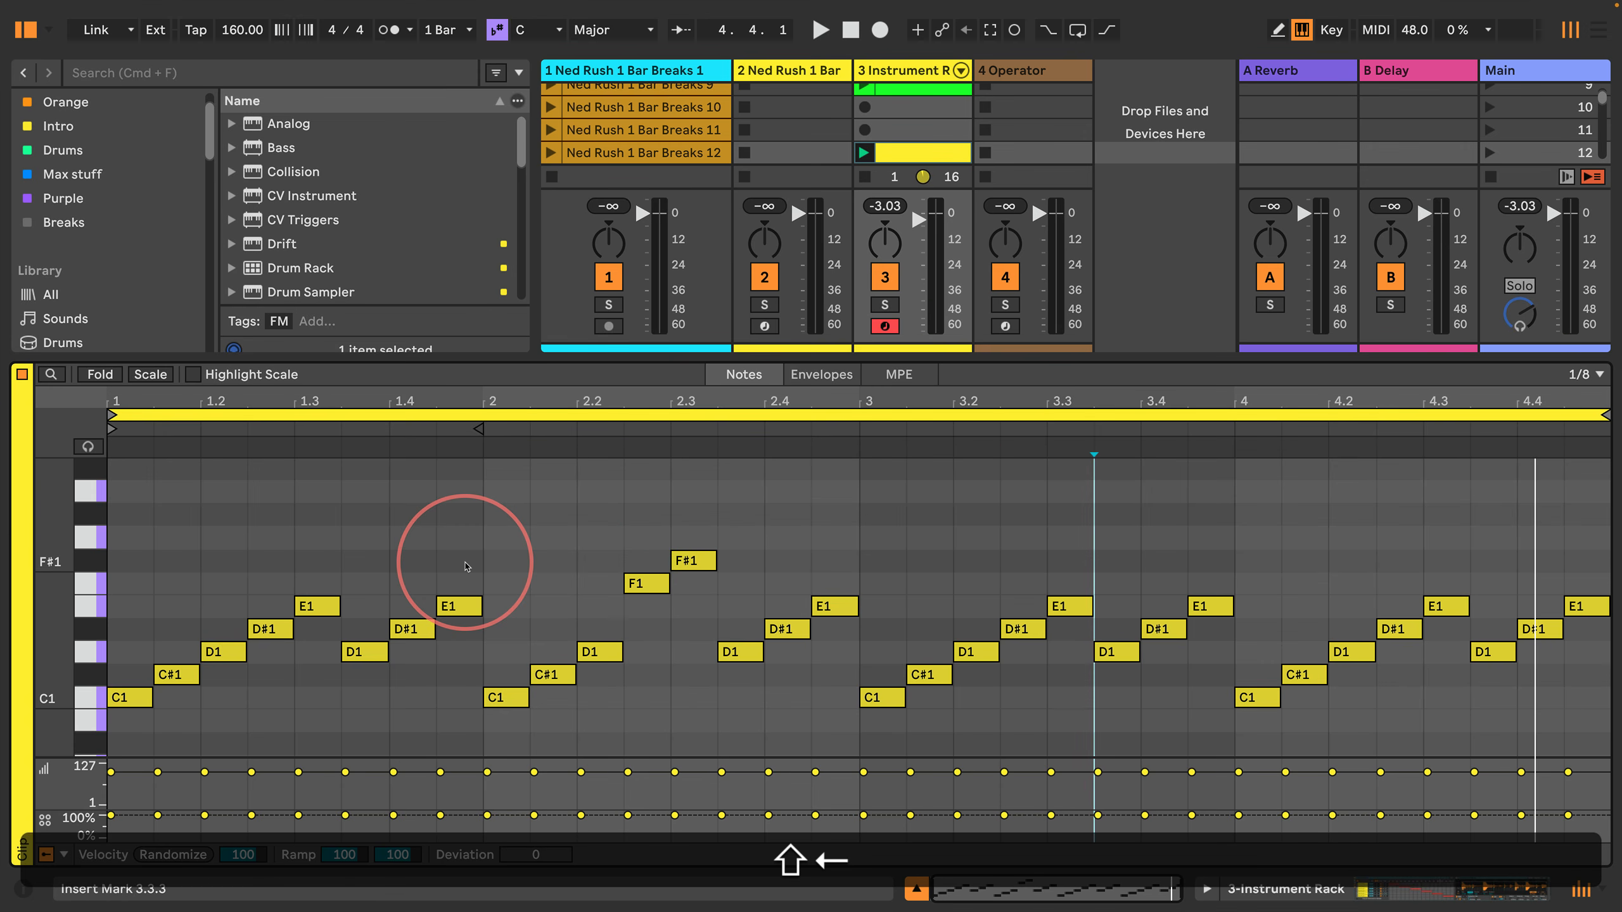
key("shift+Right")
key("shift+Right")
key("shift+Right")
key("shift+Return")
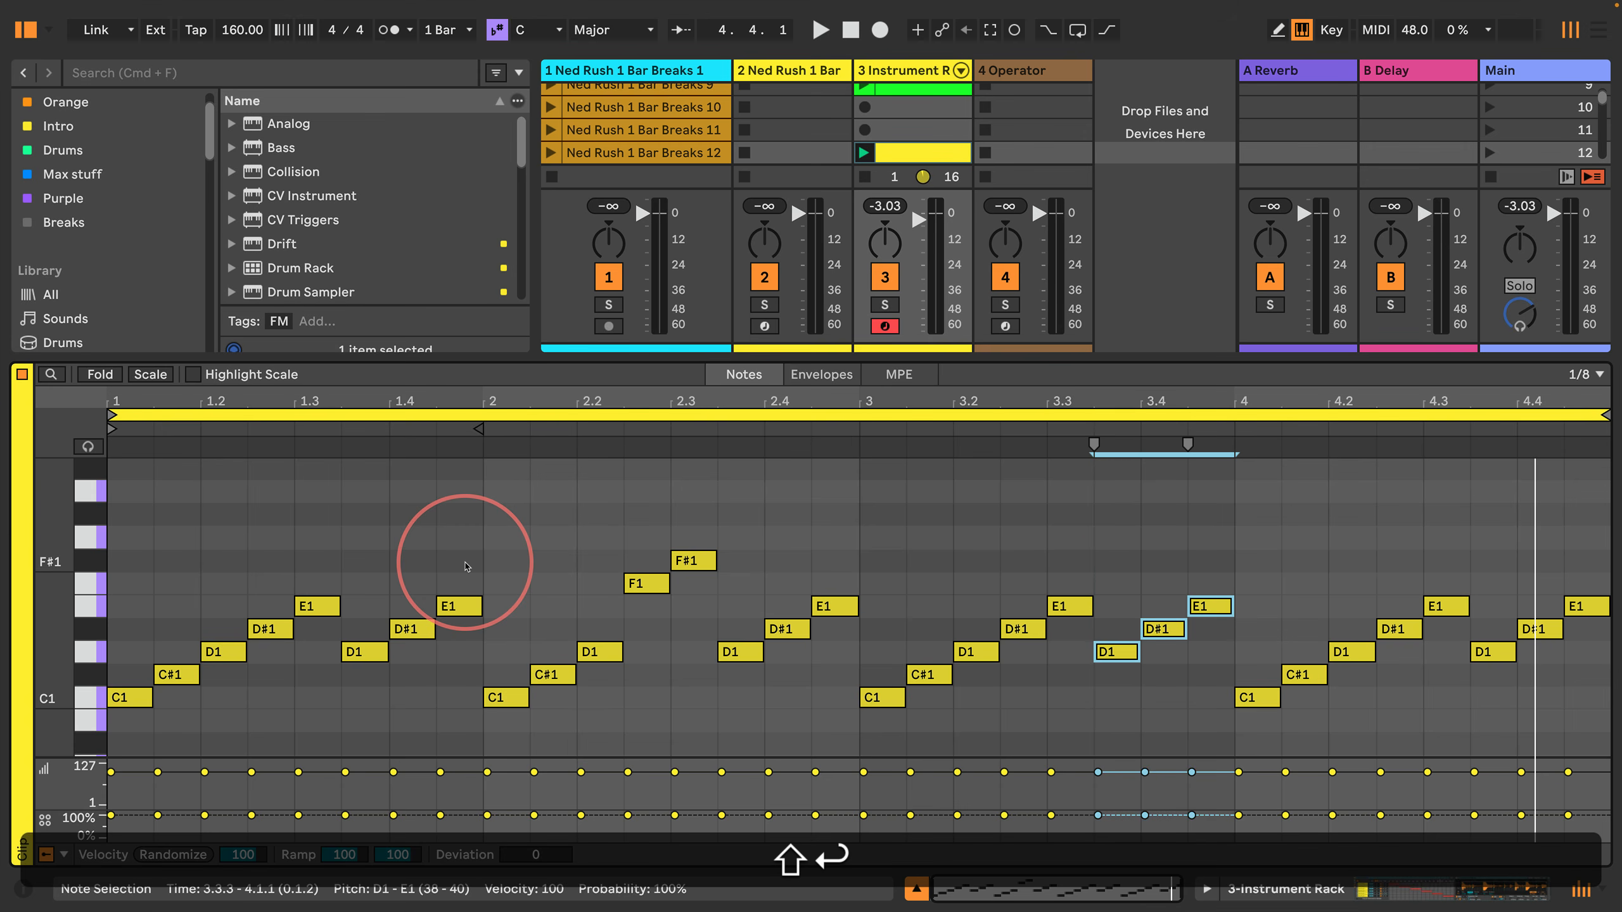
key("Up")
key("Up")
key("Up")
key("Down")
key("Down")
key("Down")
key("Down")
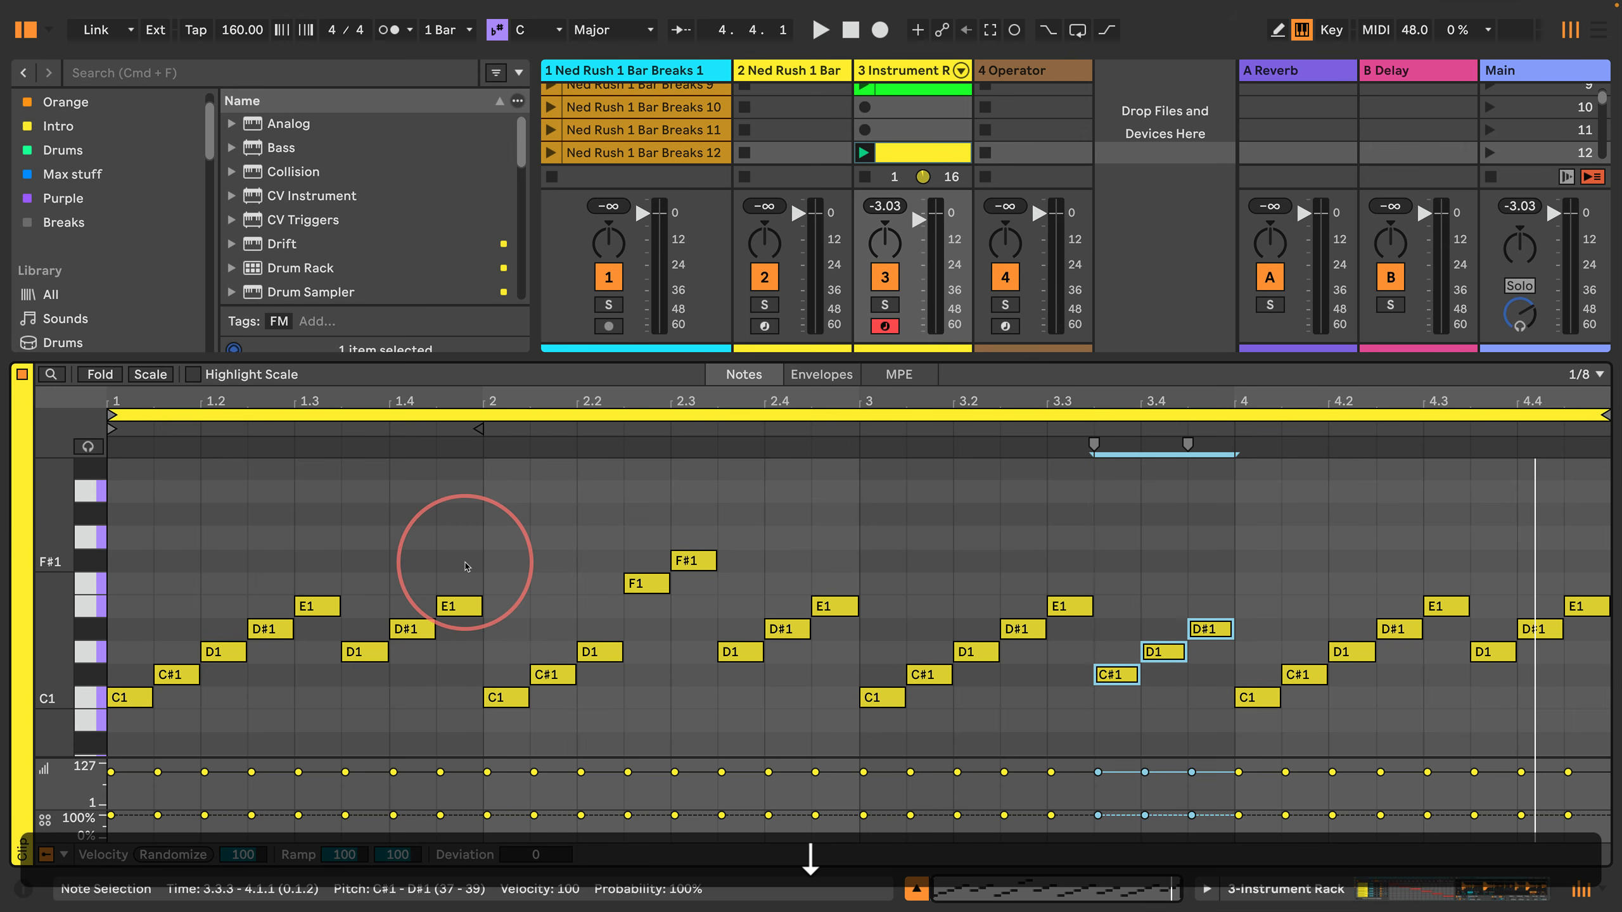
Step: Raise the first three notes of bar 4 by four semitones to E1, F1 and F#1
key("Escape")
key("Right")
key("Right")
key("shift+Right")
key("shift+Right")
key("shift+Right")
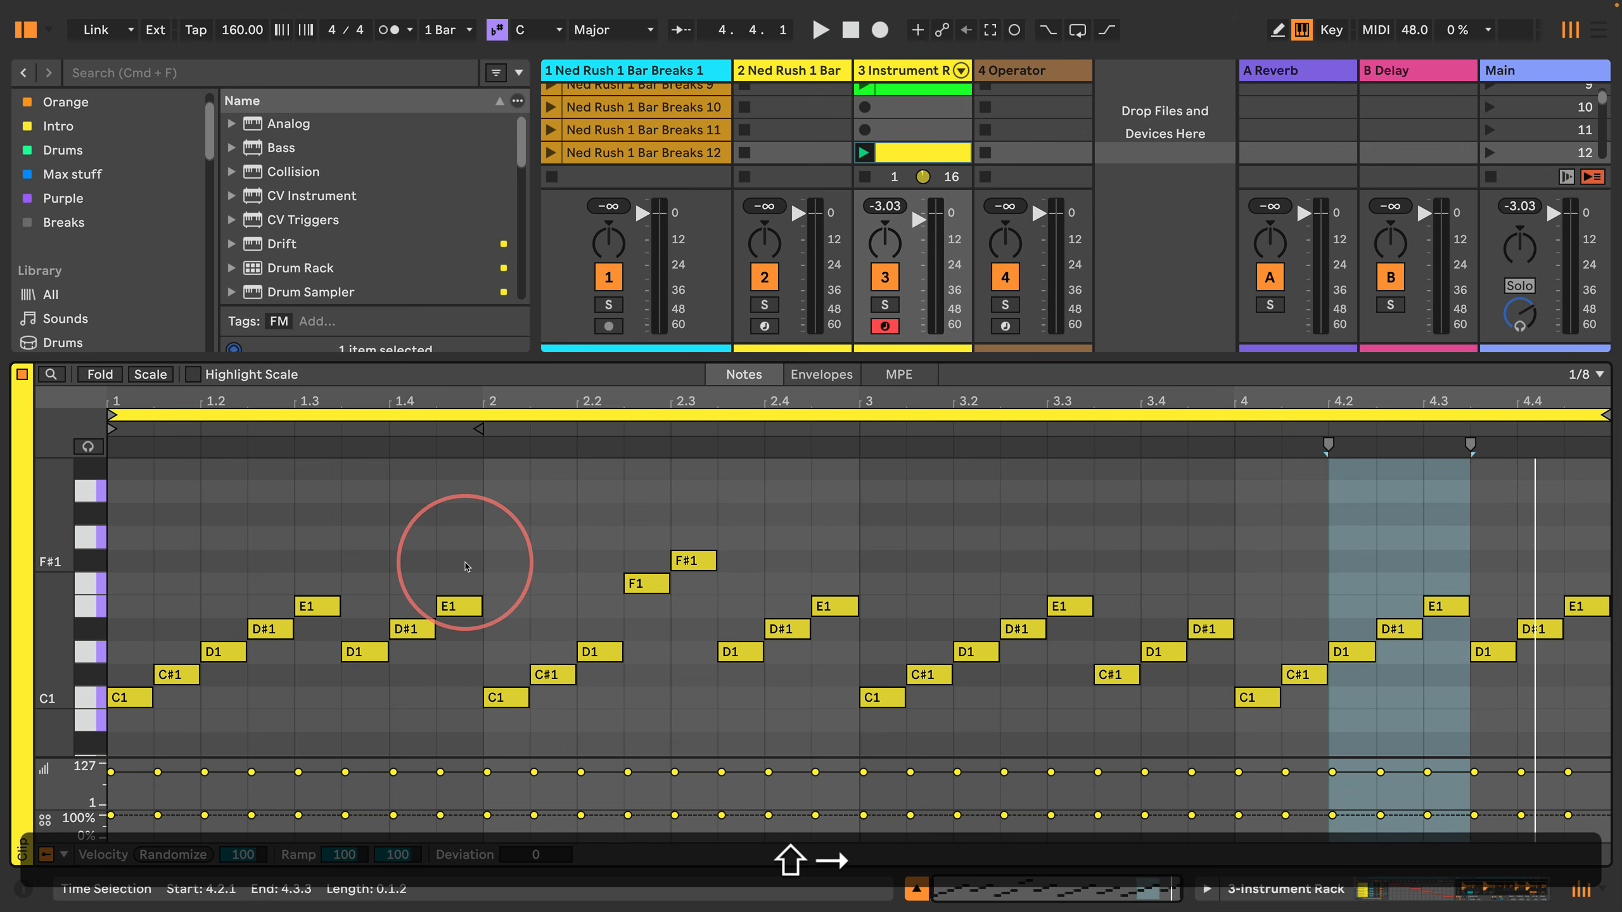
key("Left")
key("Left")
key("shift+Right")
key("shift+Right")
key("shift+Right")
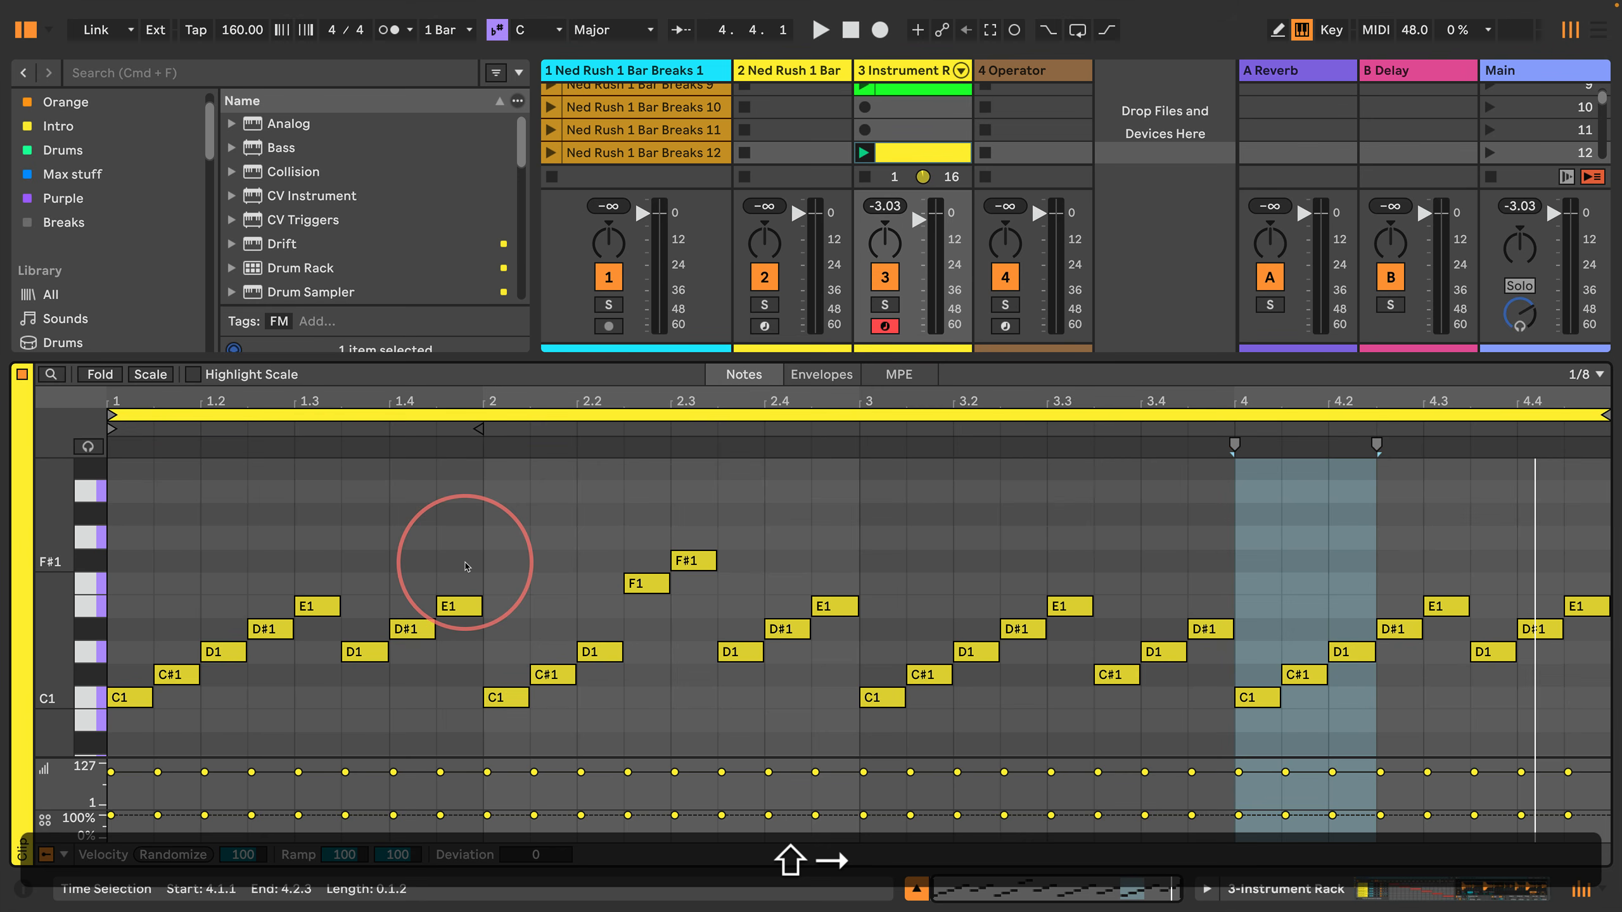
key("shift+Return")
key("Up")
key("Up")
key("Up")
key("Up")
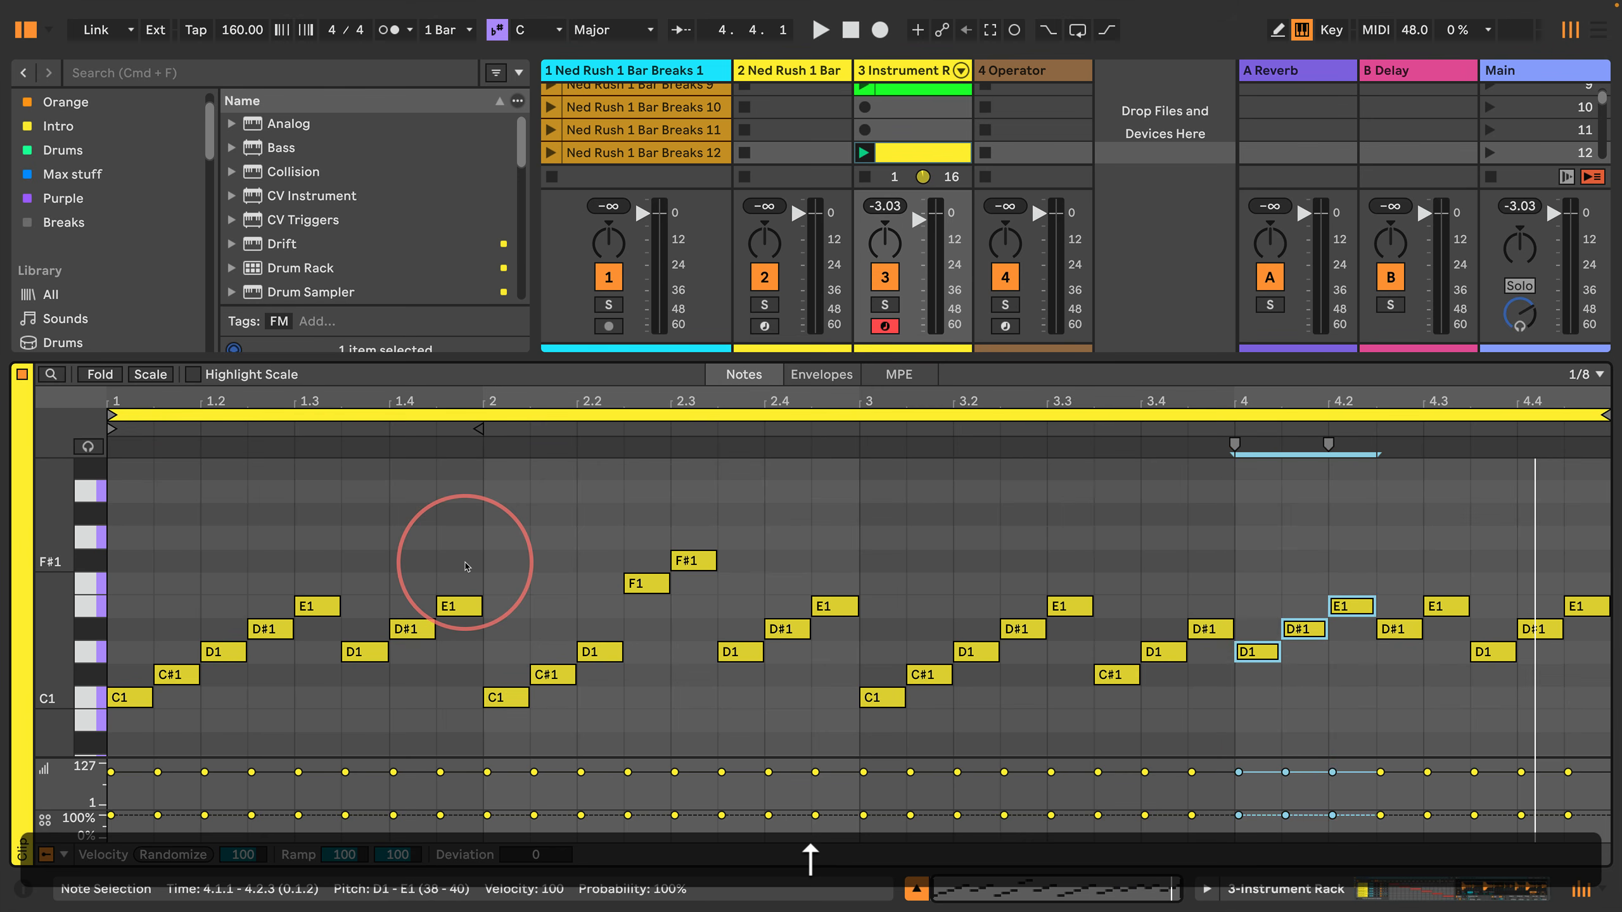
Step: Play the edited four-bar pattern with its pitch variations, and stop playback
key("Return")
key("space")
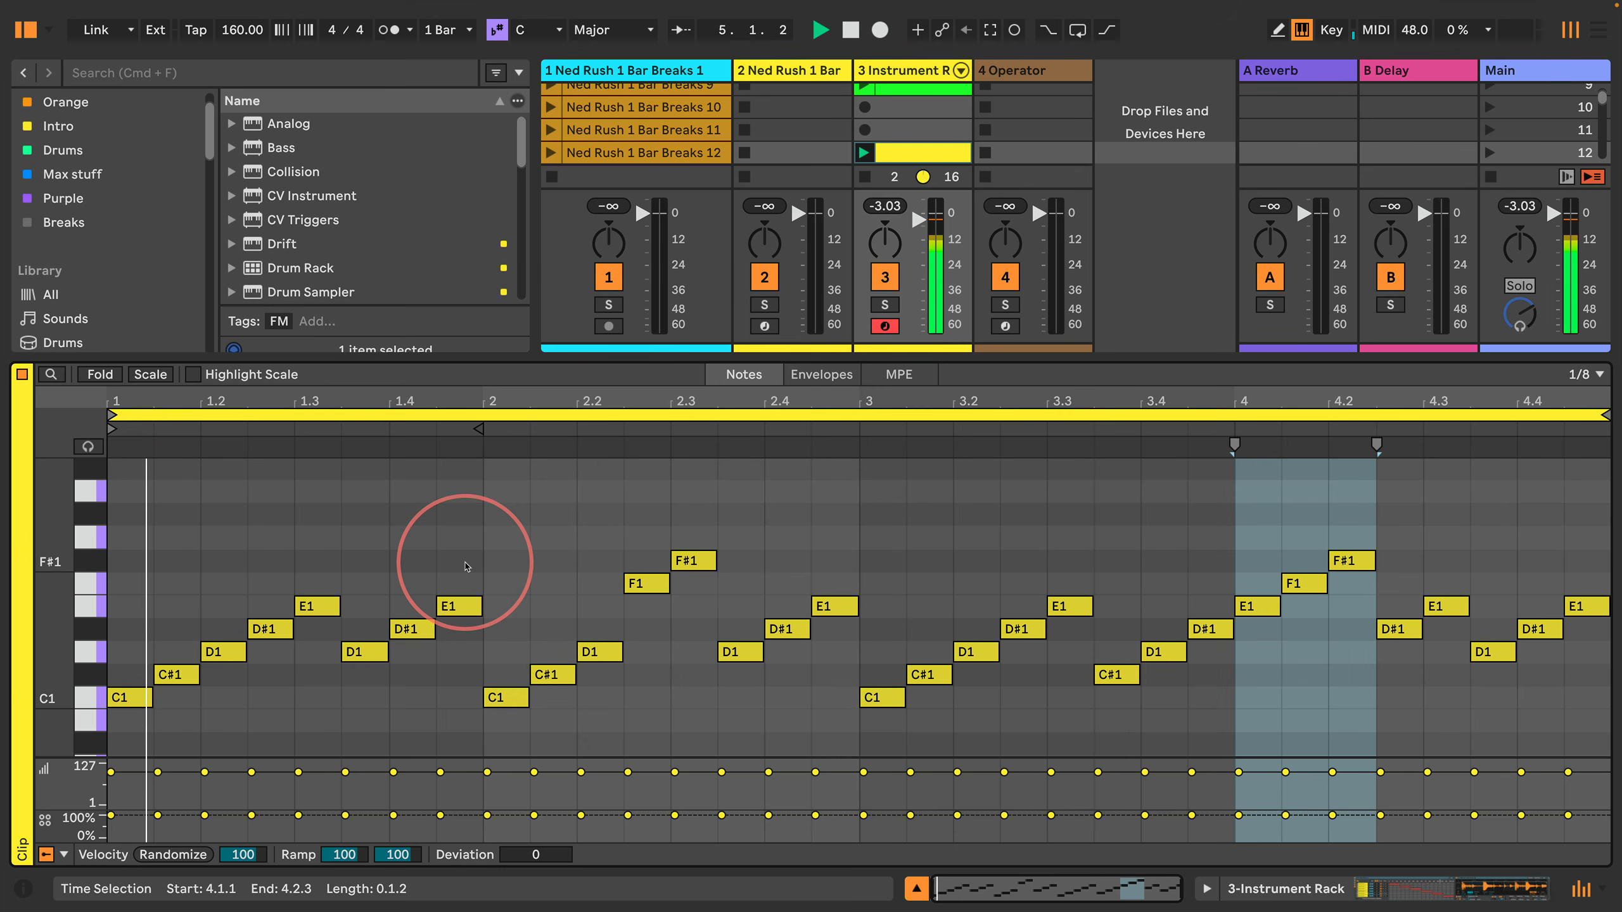
key("space")
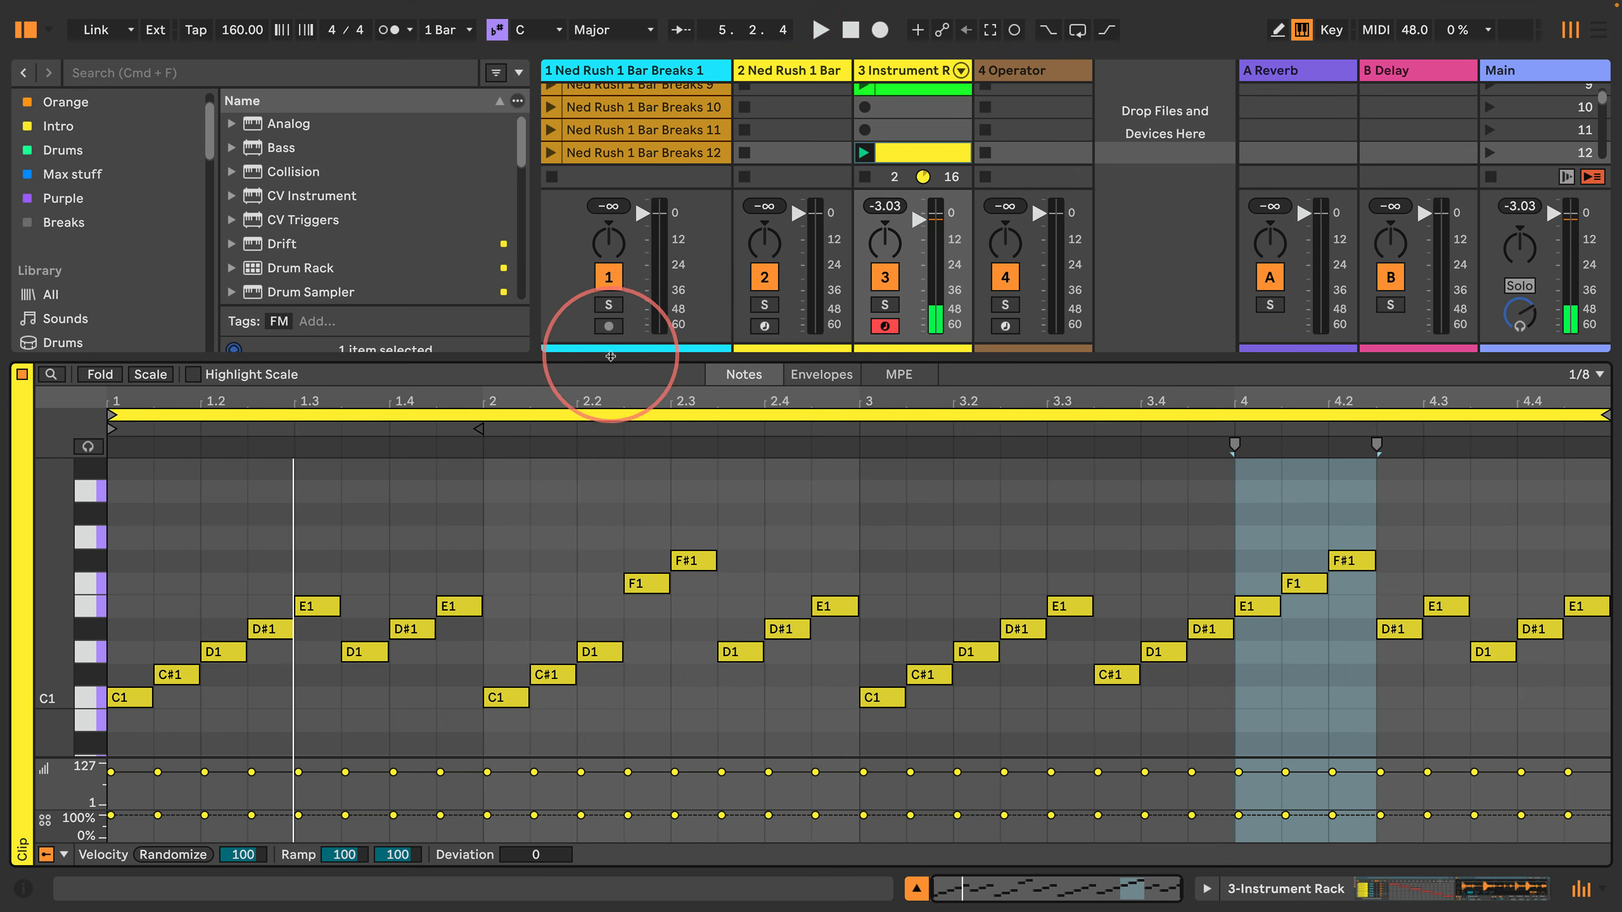
Step: Shrink the clip note editor until it is hidden, giving the session clip grid the full height
left_click_drag(608, 358, 565, 603)
left_click_drag(60, 720, 66, 702)
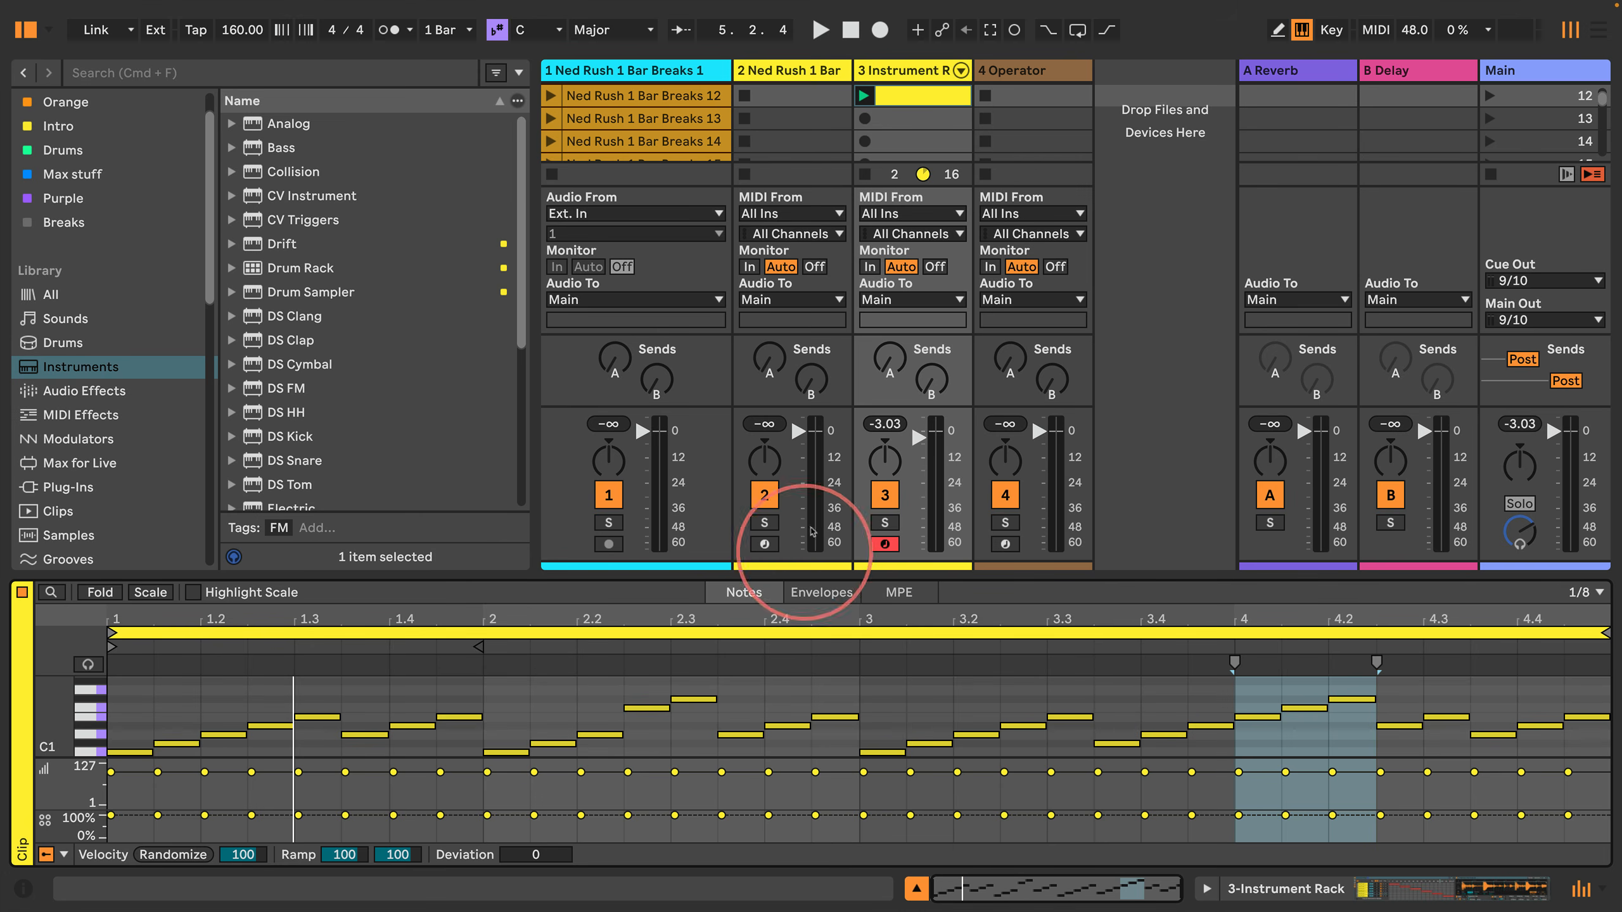
scroll(803, 349, "up", 10)
left_click_drag(641, 577, 604, 807)
Step: Look through the Ned Rush break clips on track 1 down to clip 103, and return to the first scenes
left_click(623, 223)
scroll(623, 221, "down", 10)
scroll(623, 246, "down", 20)
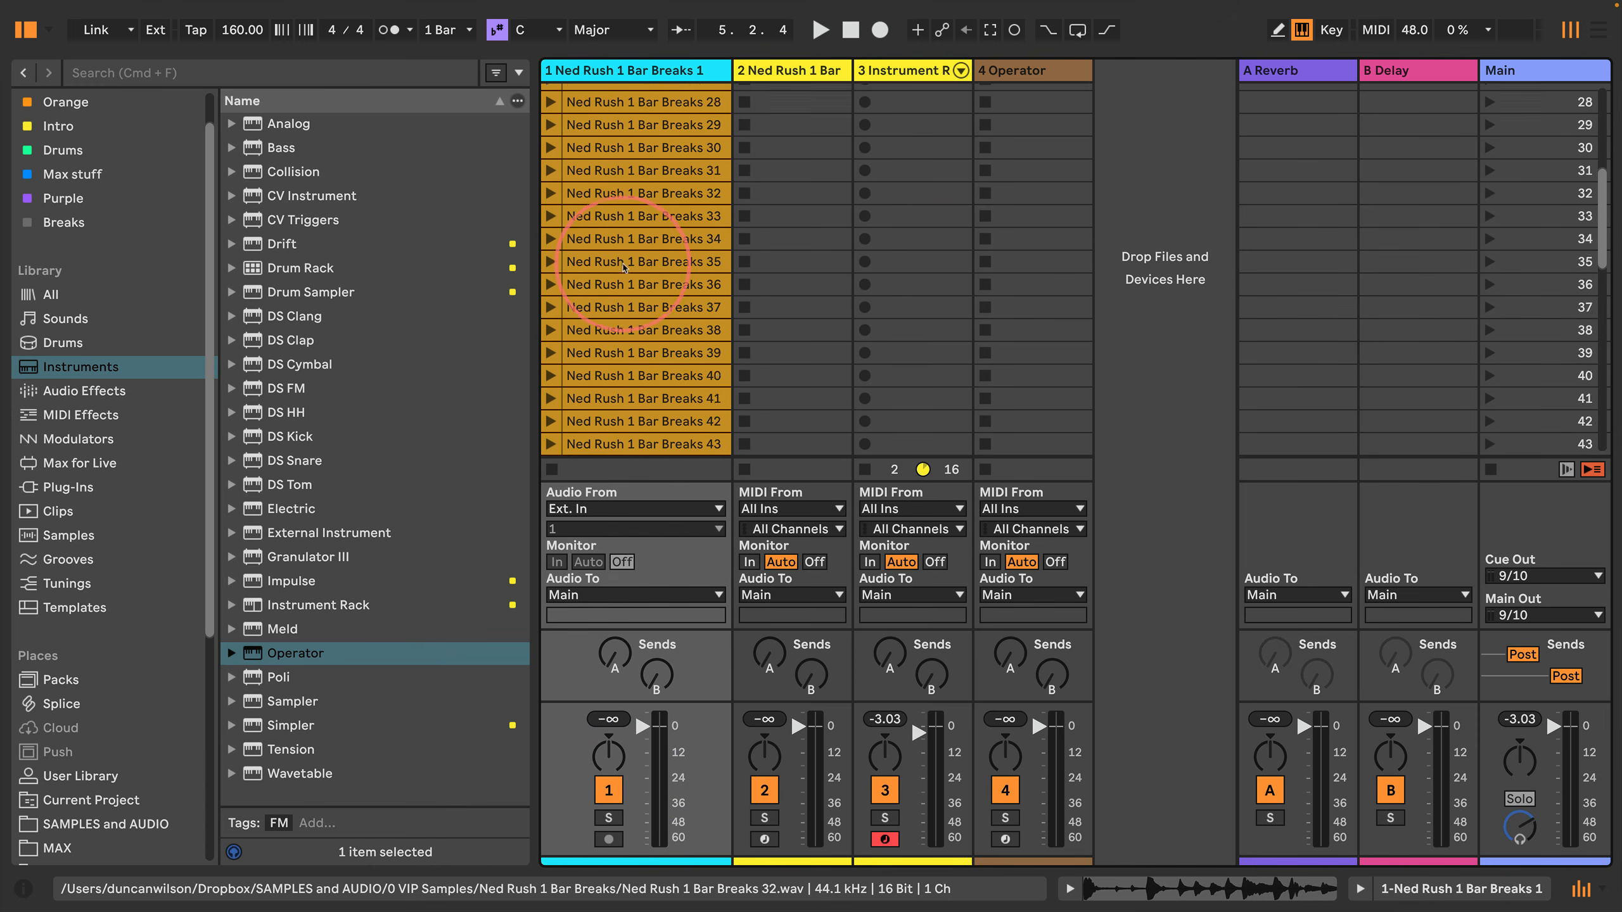
scroll(617, 381, "down", 3)
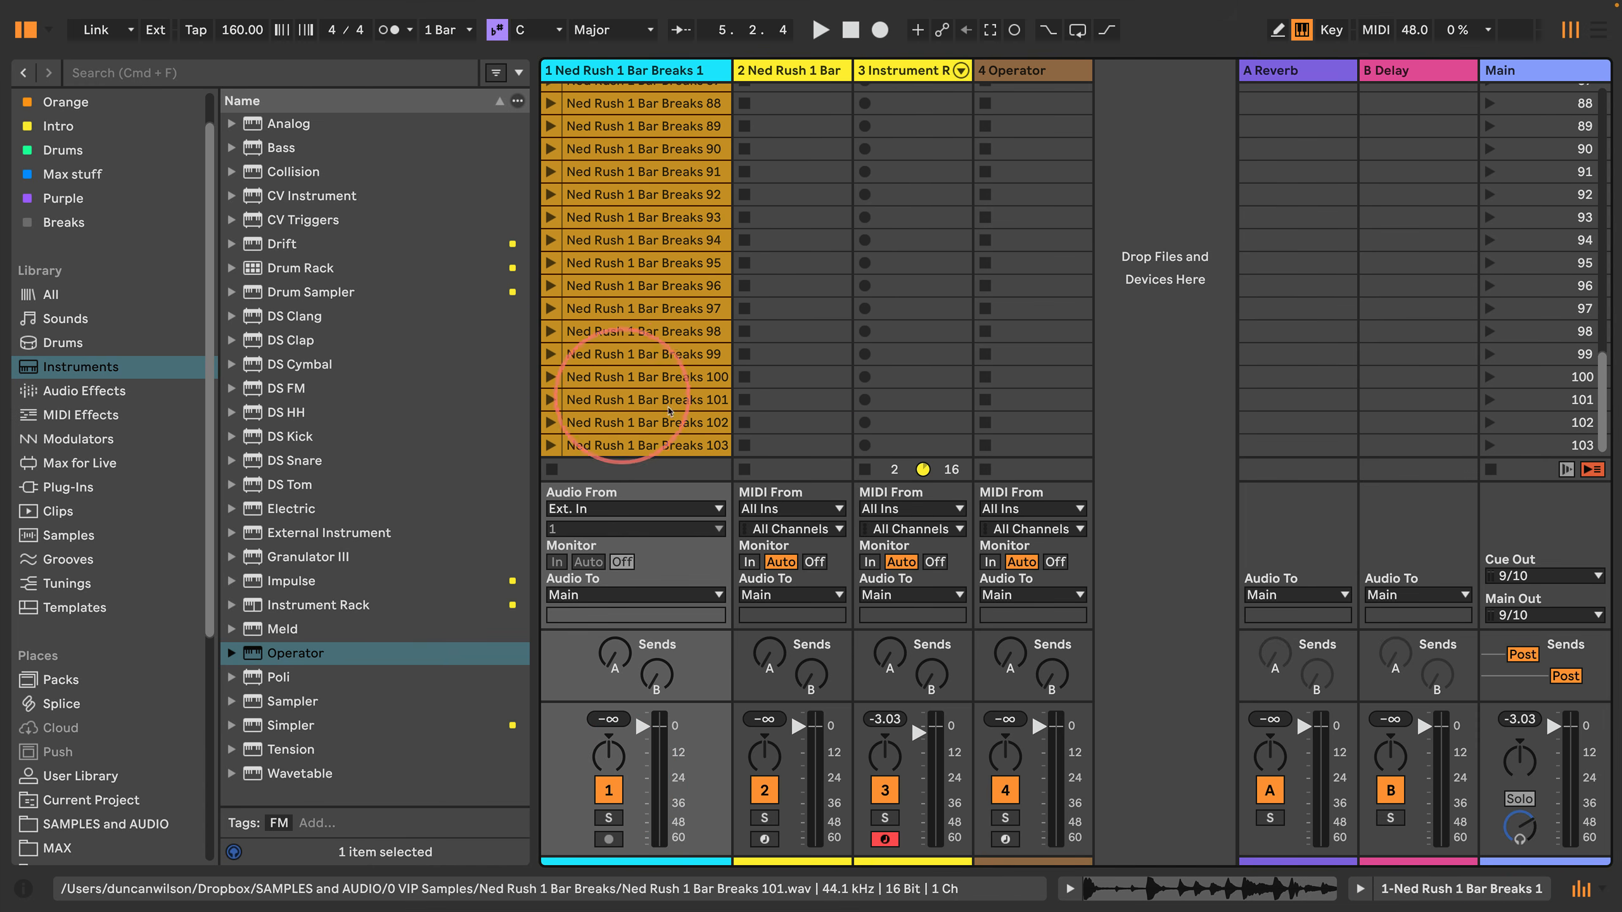
left_click_drag(1599, 392, 1593, 43)
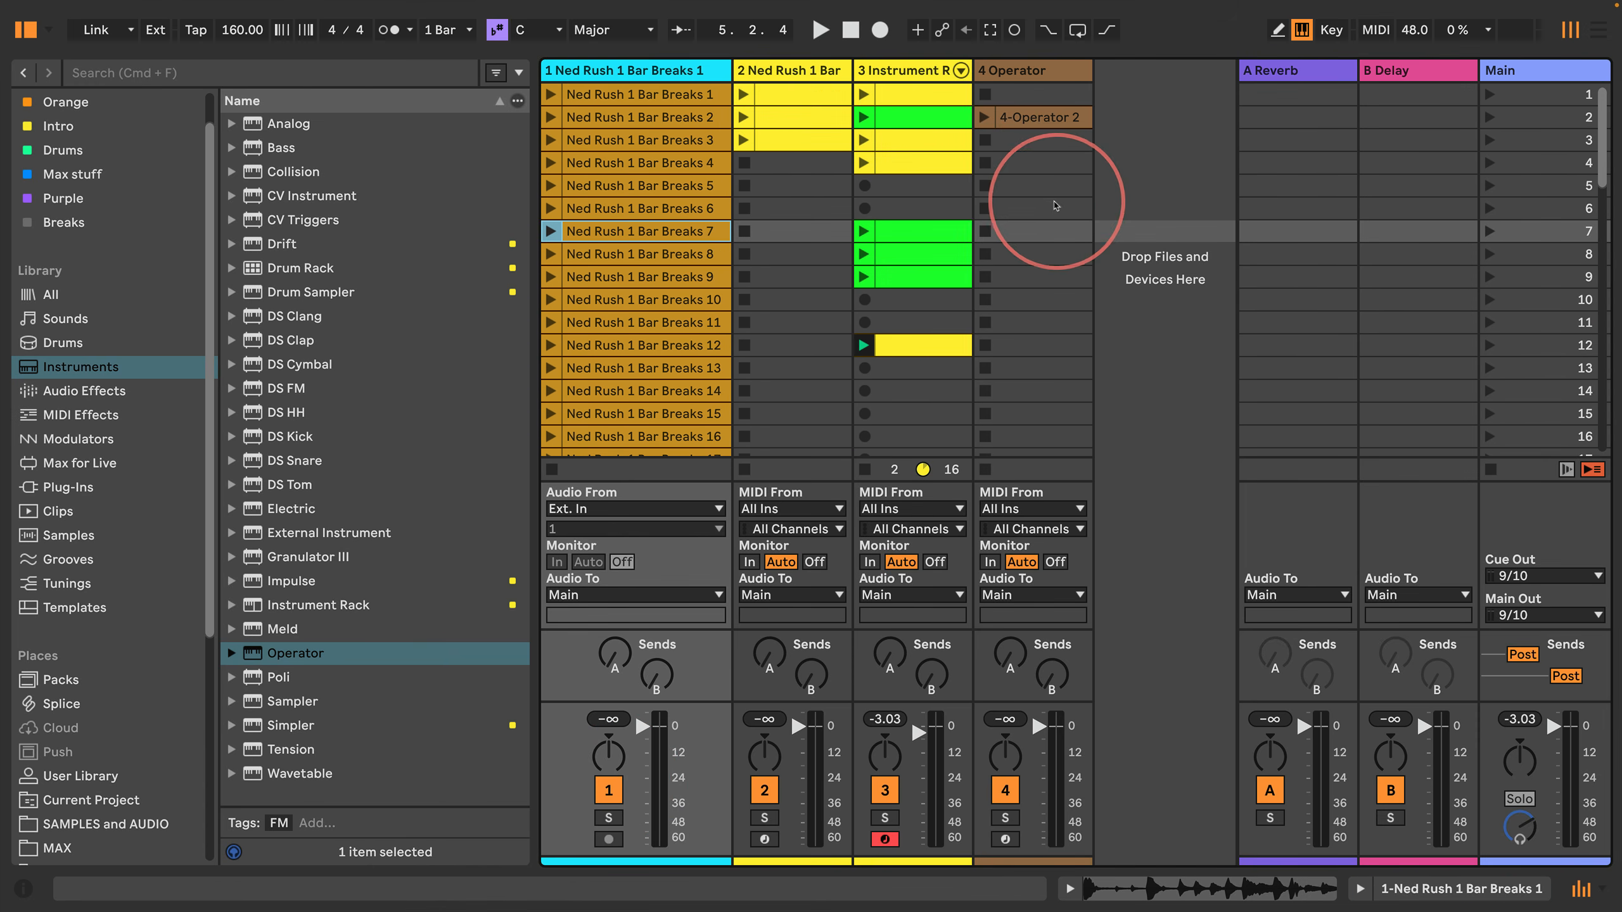
Step: Launch the scene 2 slice clip on track 3 together with the 4-Operator 2 bass clip, listen to both, and stop playback
left_click(1047, 209)
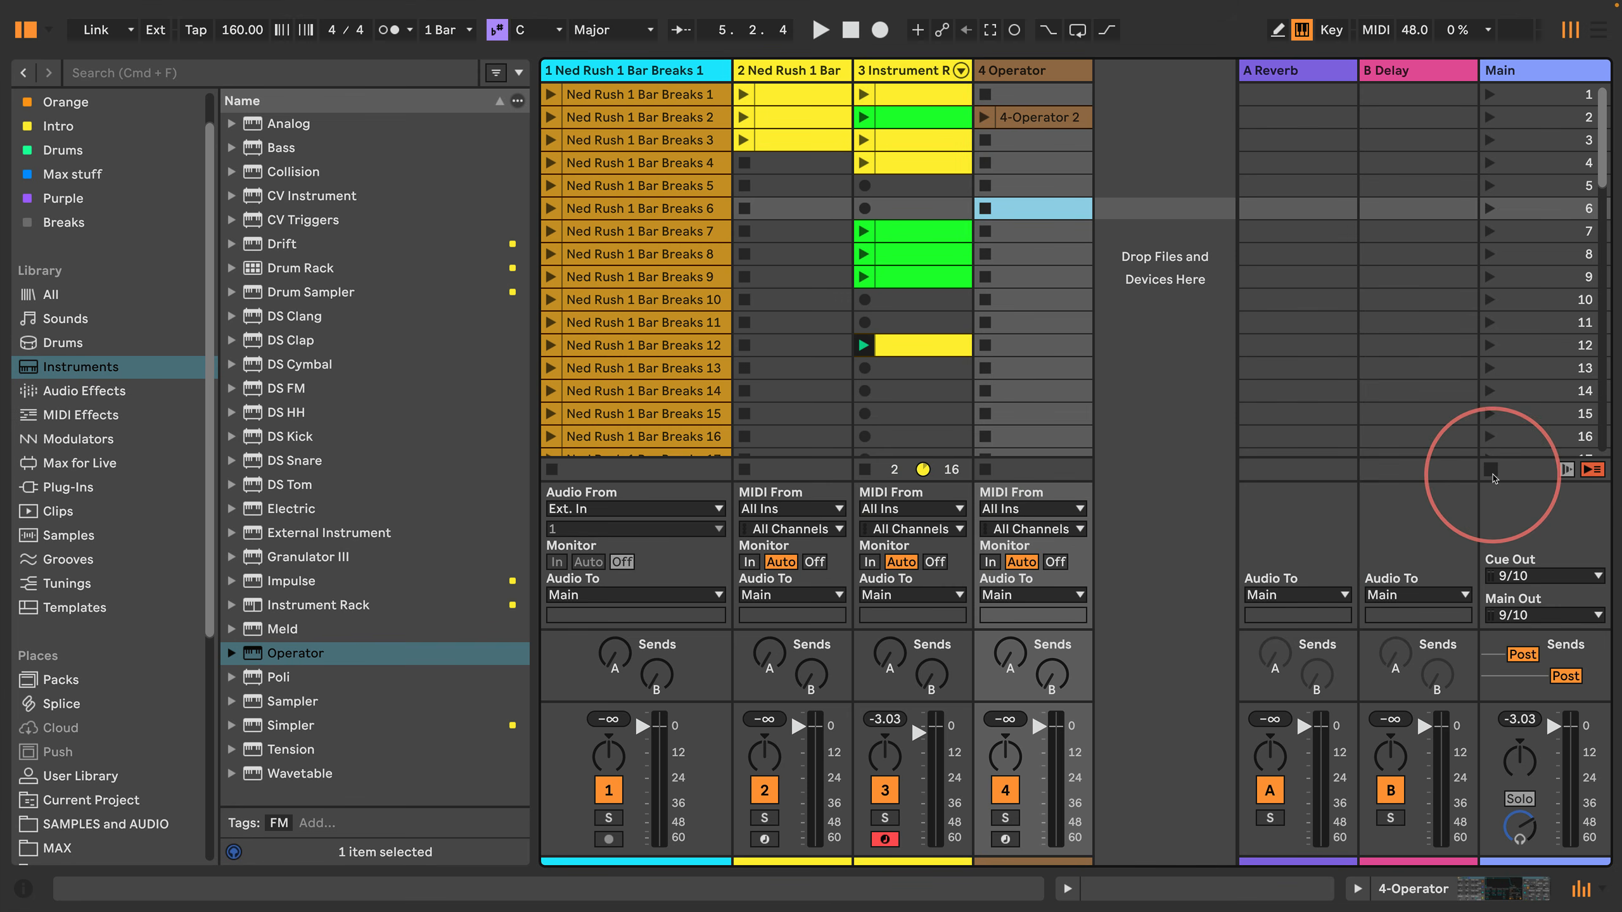
left_click(926, 118)
left_click(1022, 120, "shift")
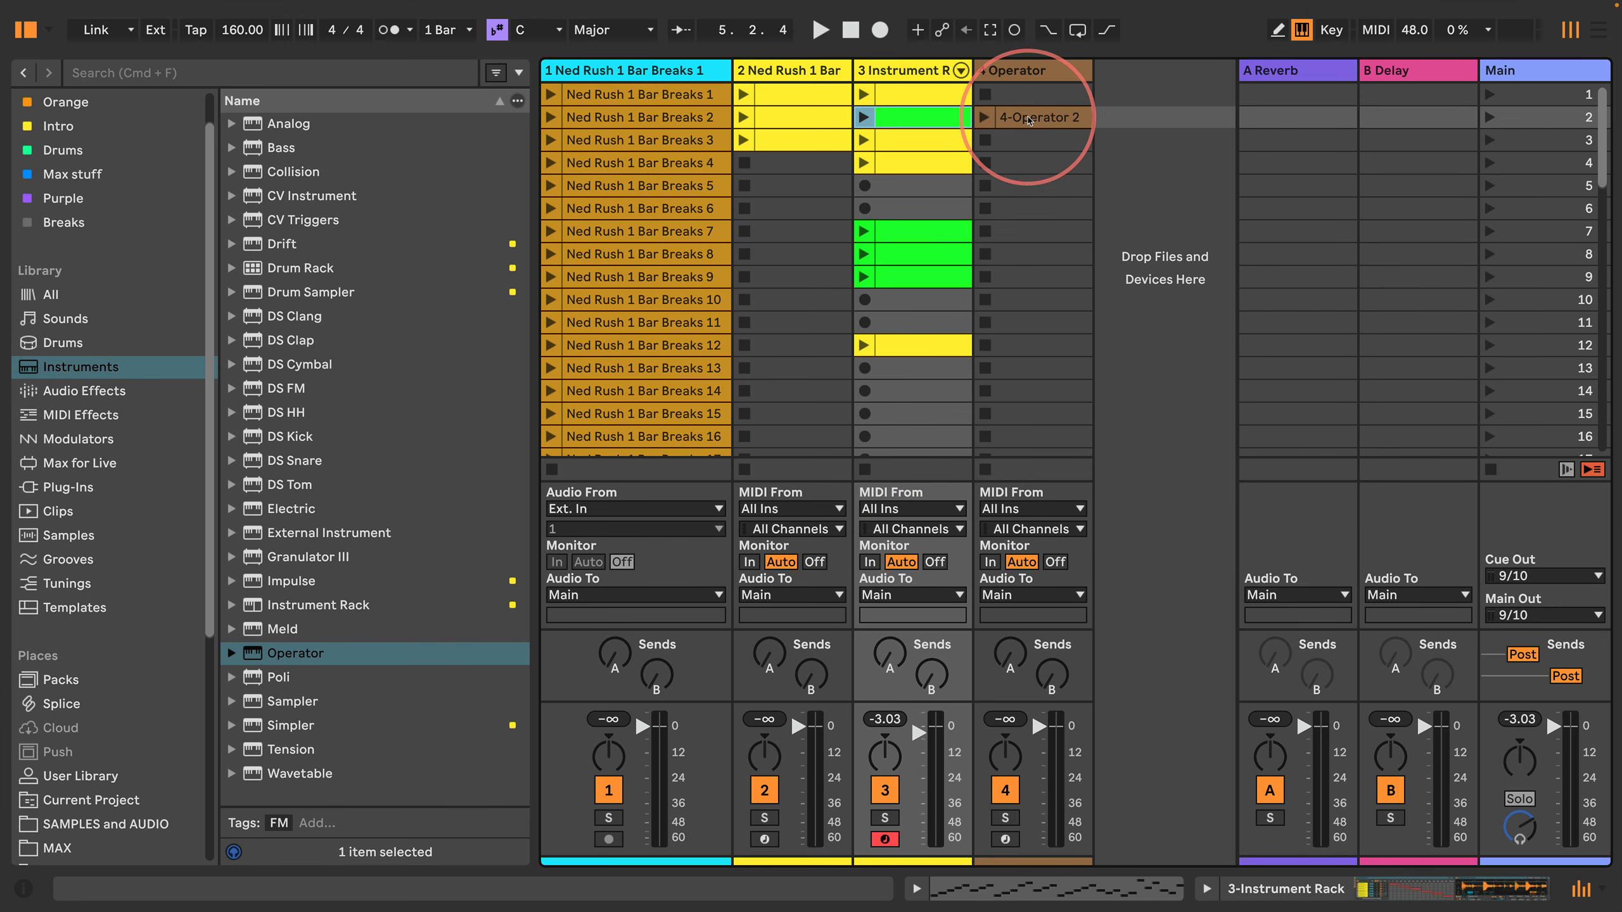
key("shift+Return")
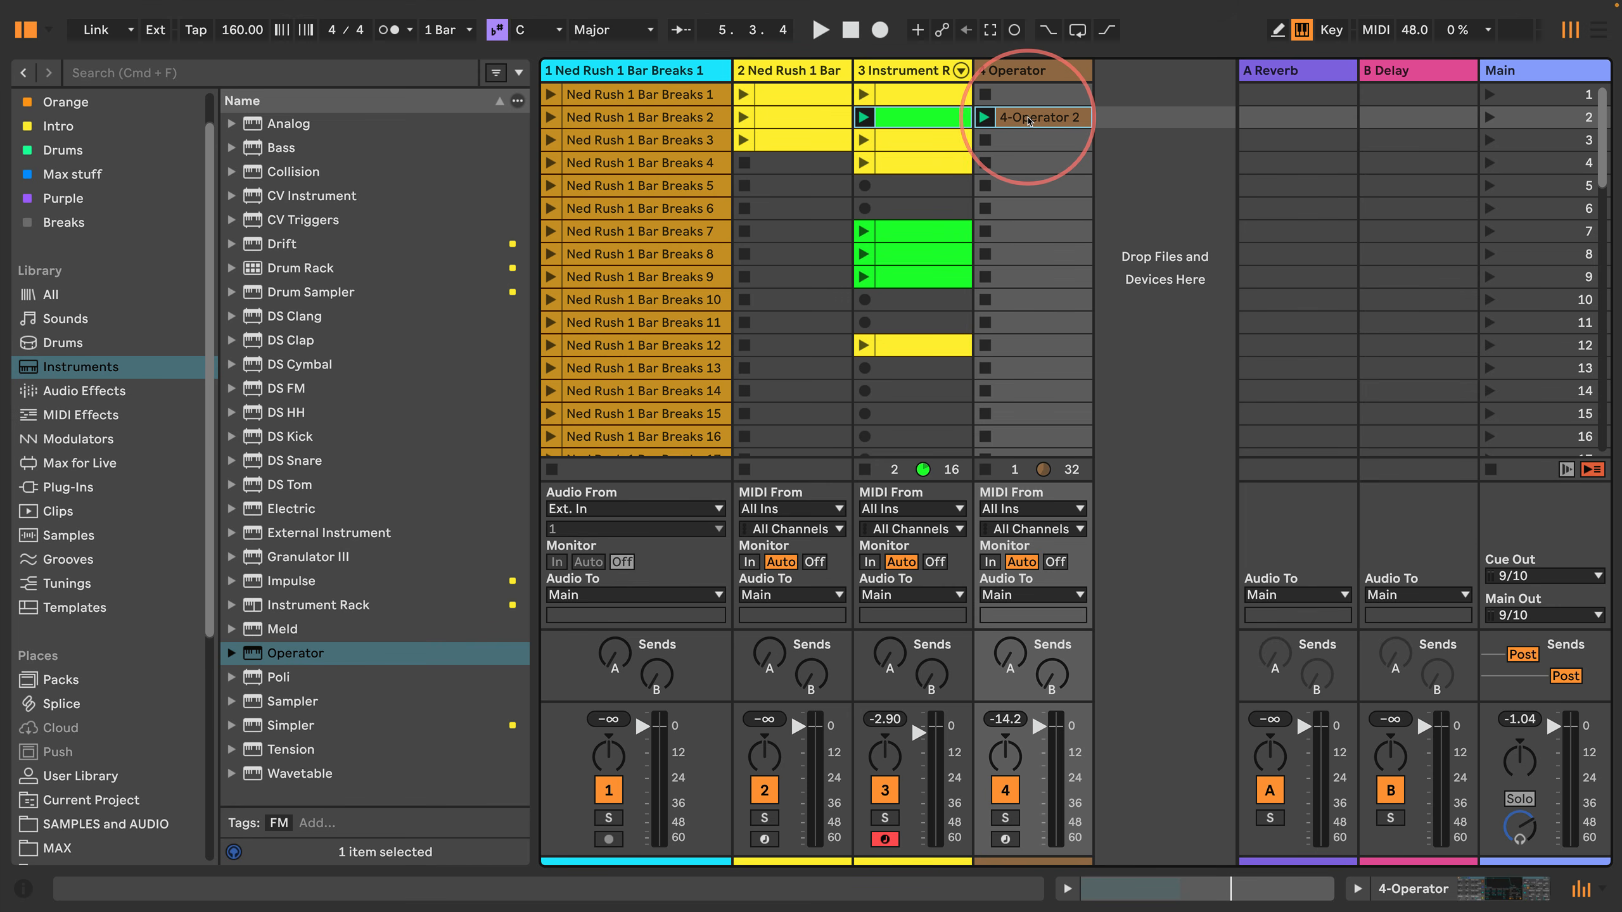
key("space")
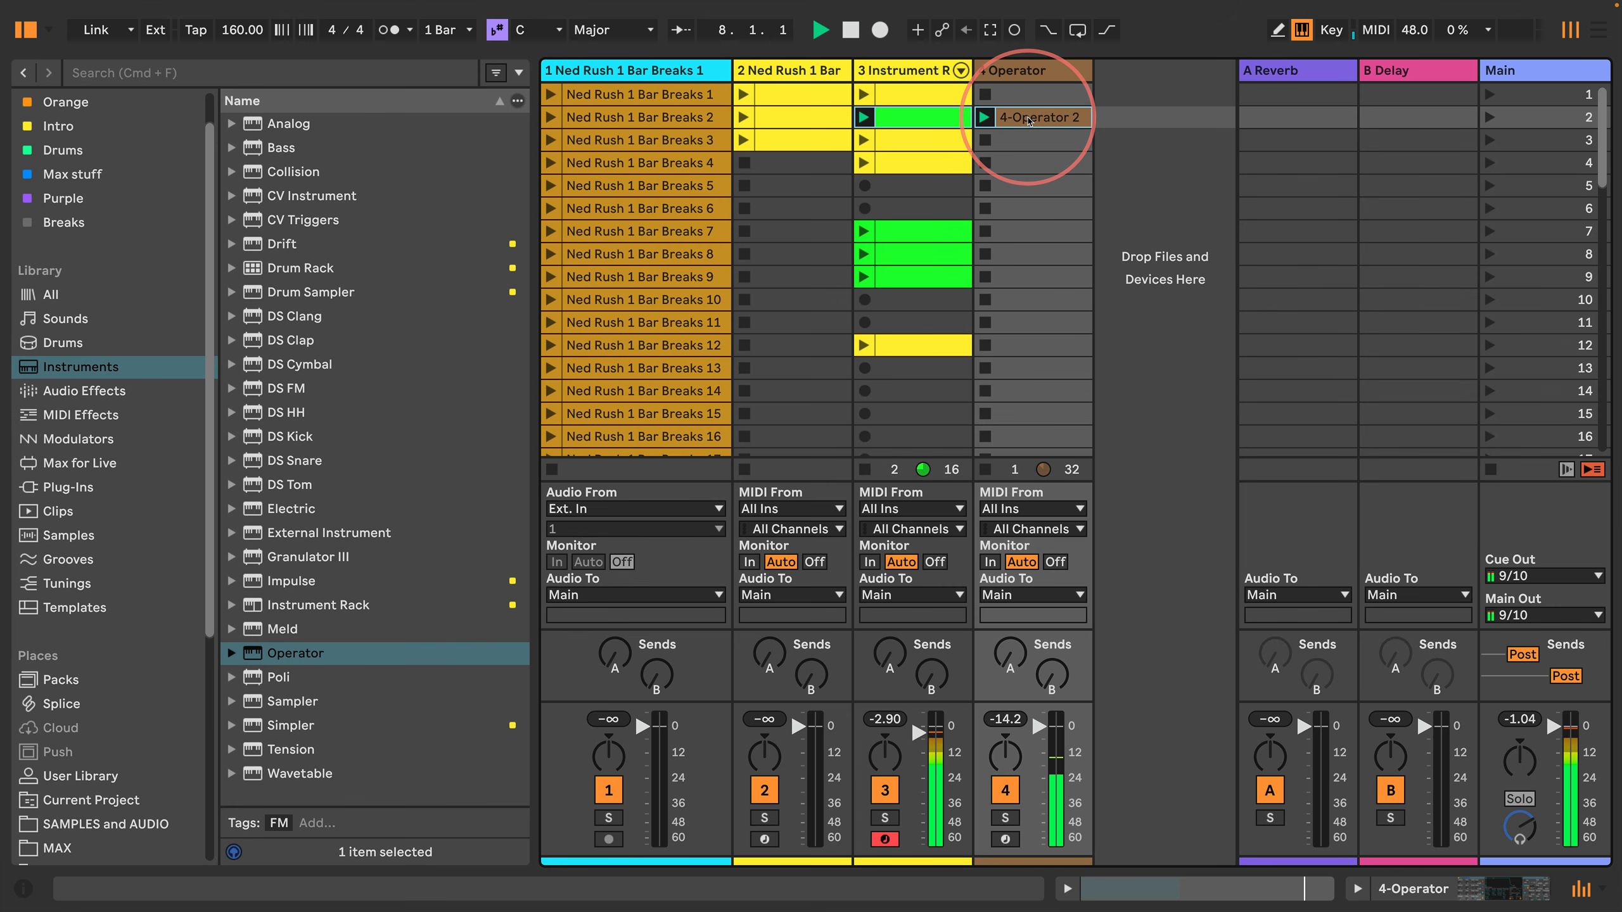
key("space")
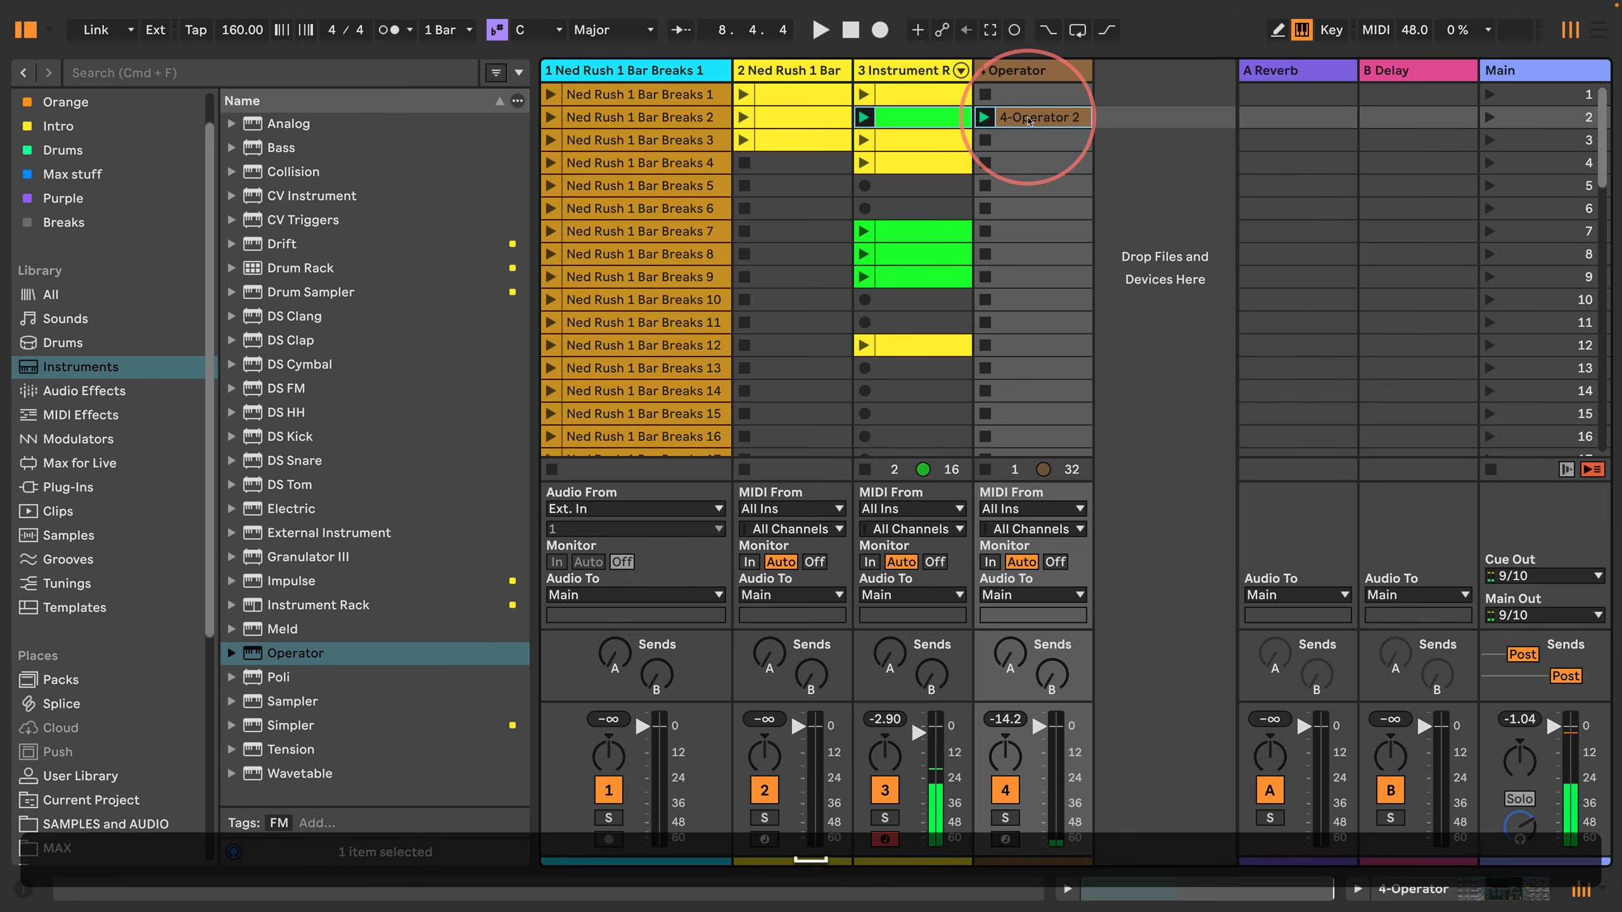